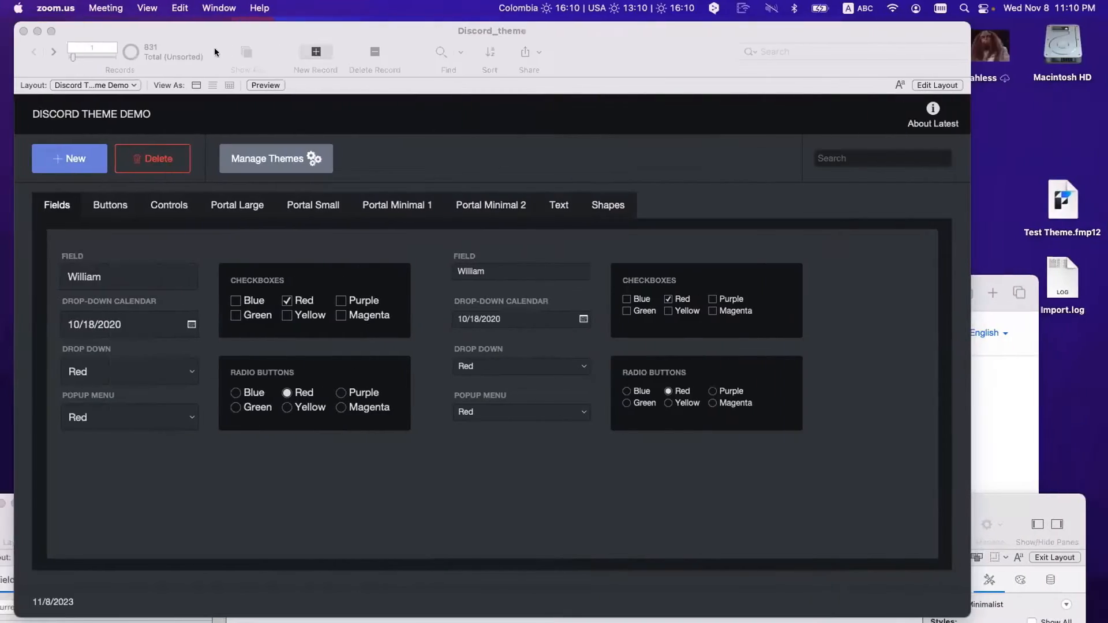
left_click(131, 30)
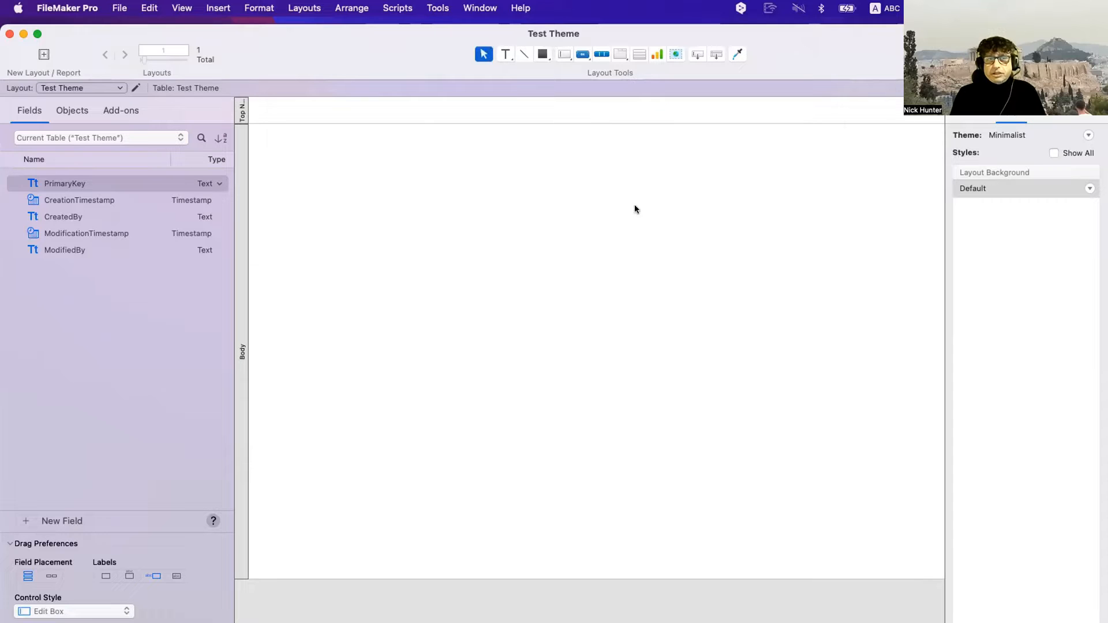
Check the layout's theme choices and the list of themes used in the file, leaving both without changes
left_click(1089, 135)
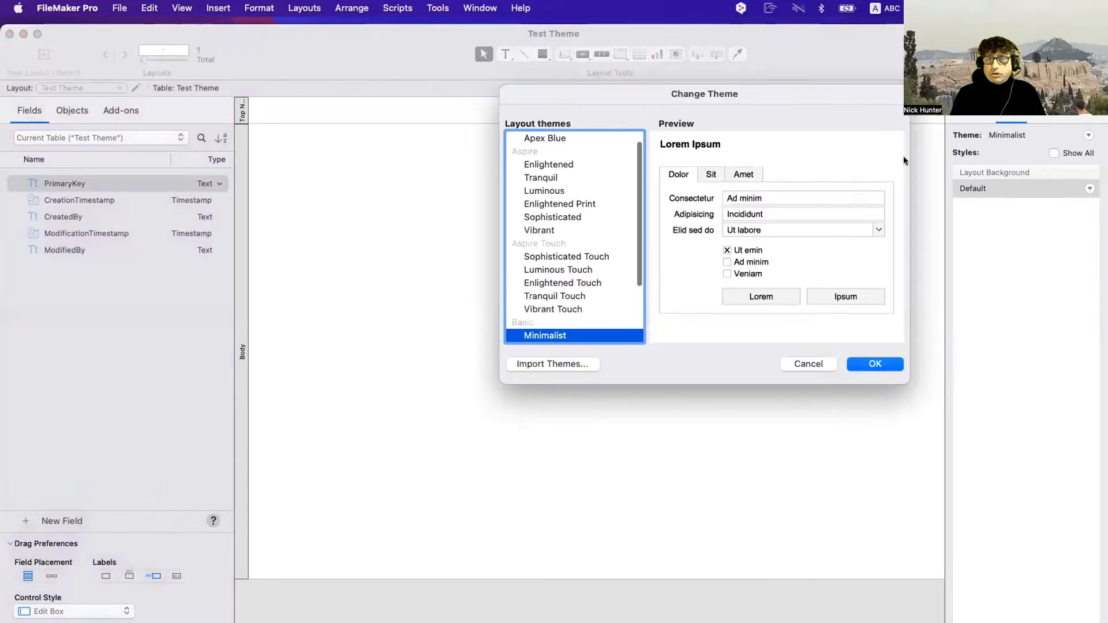
key("Escape")
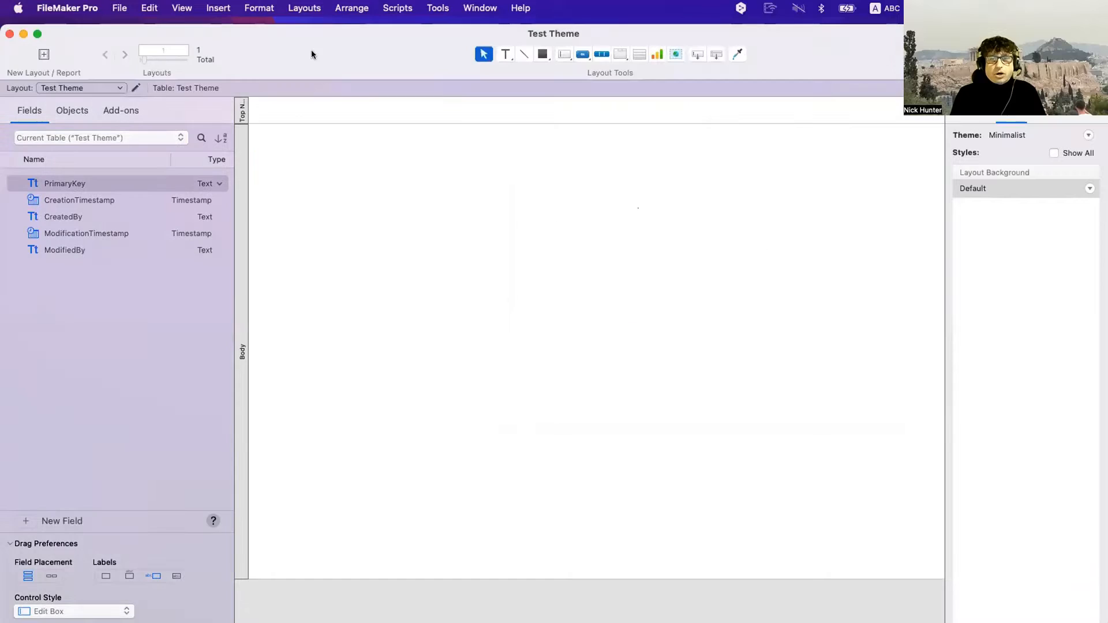
left_click(121, 8)
mouse_move(141, 149)
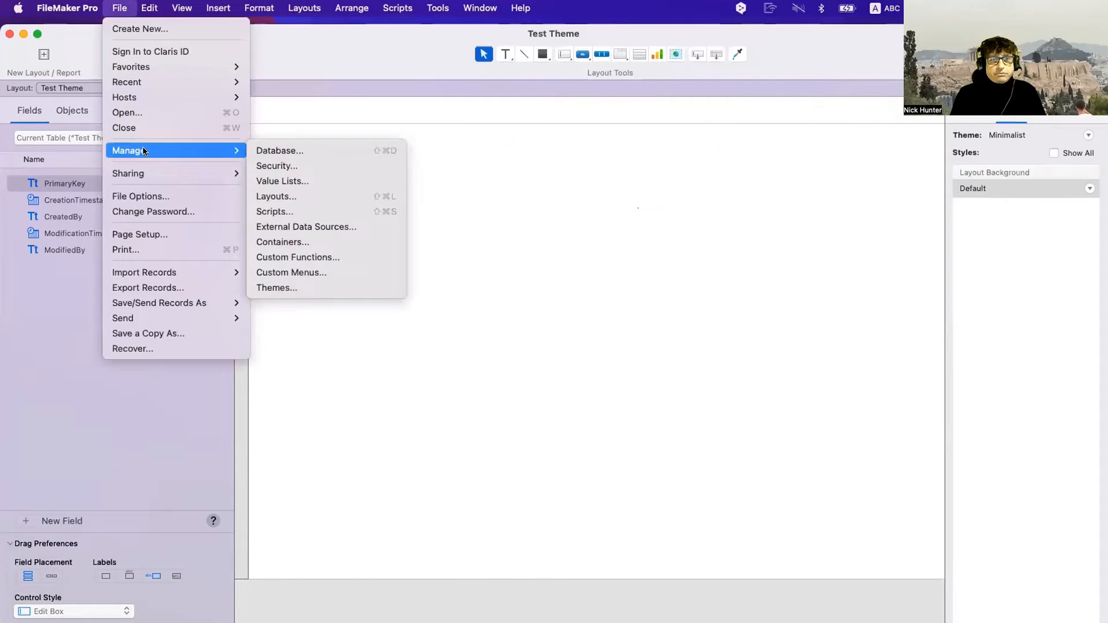
left_click(292, 289)
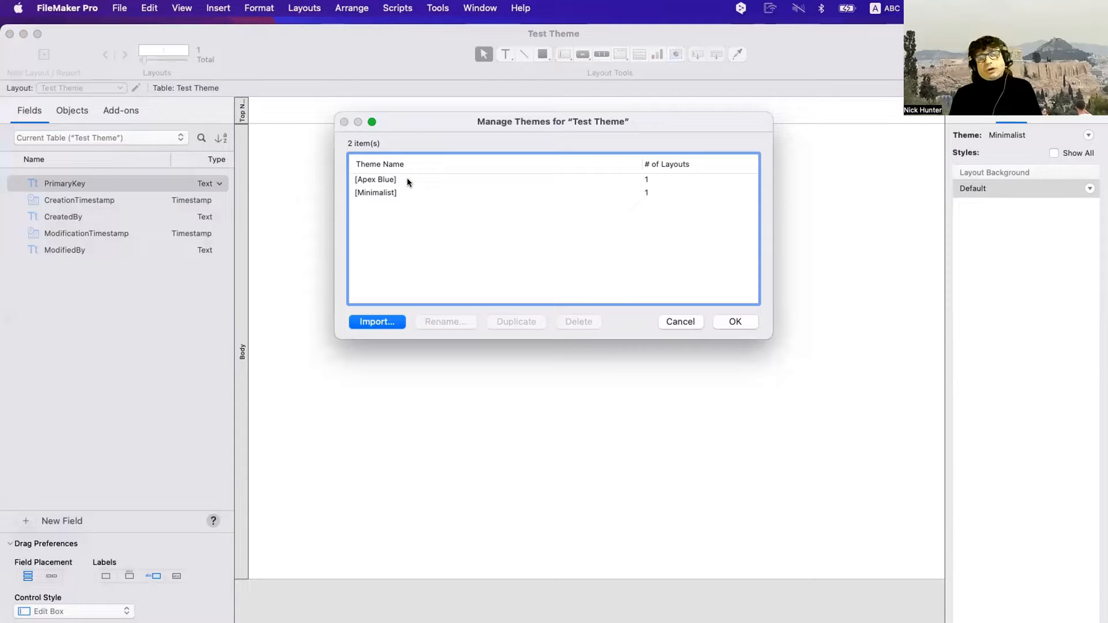
left_click_drag(415, 121, 406, 136)
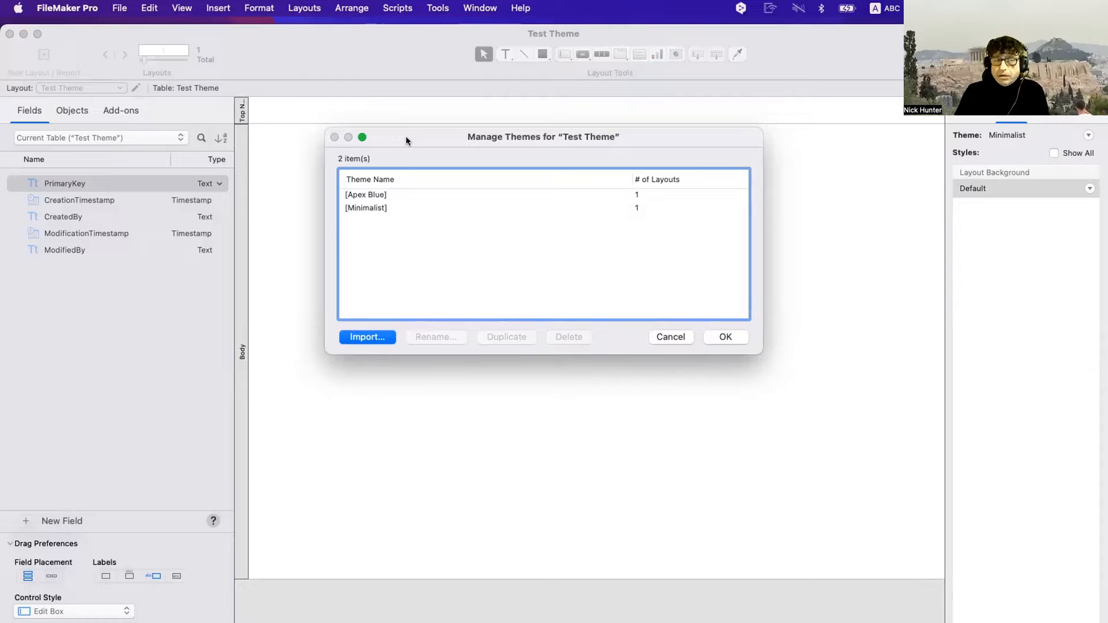
left_click(369, 193)
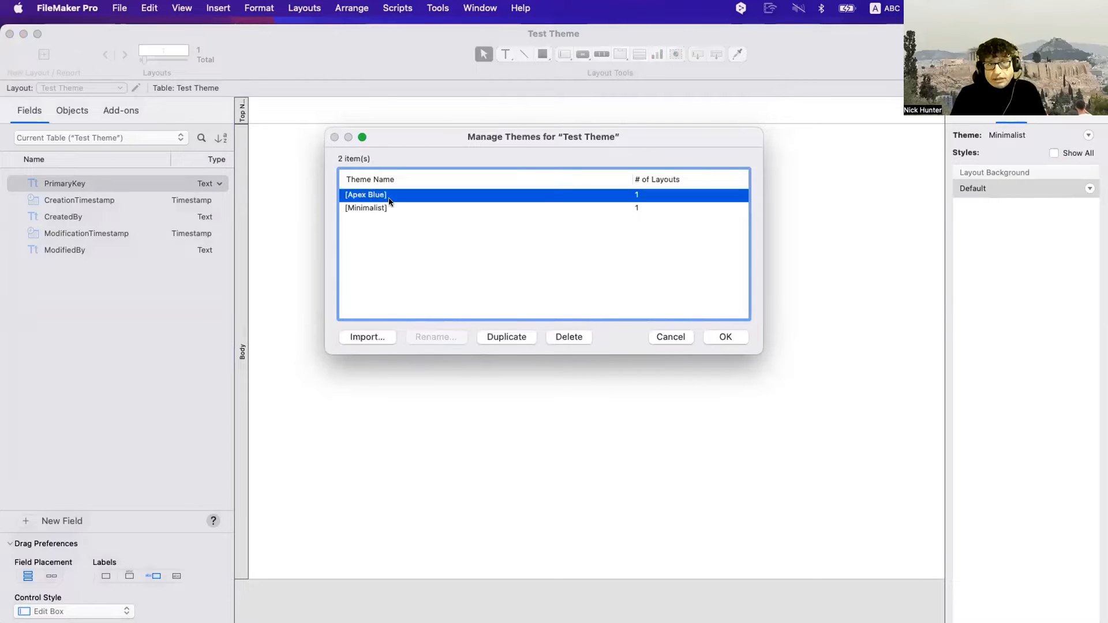
key("Escape")
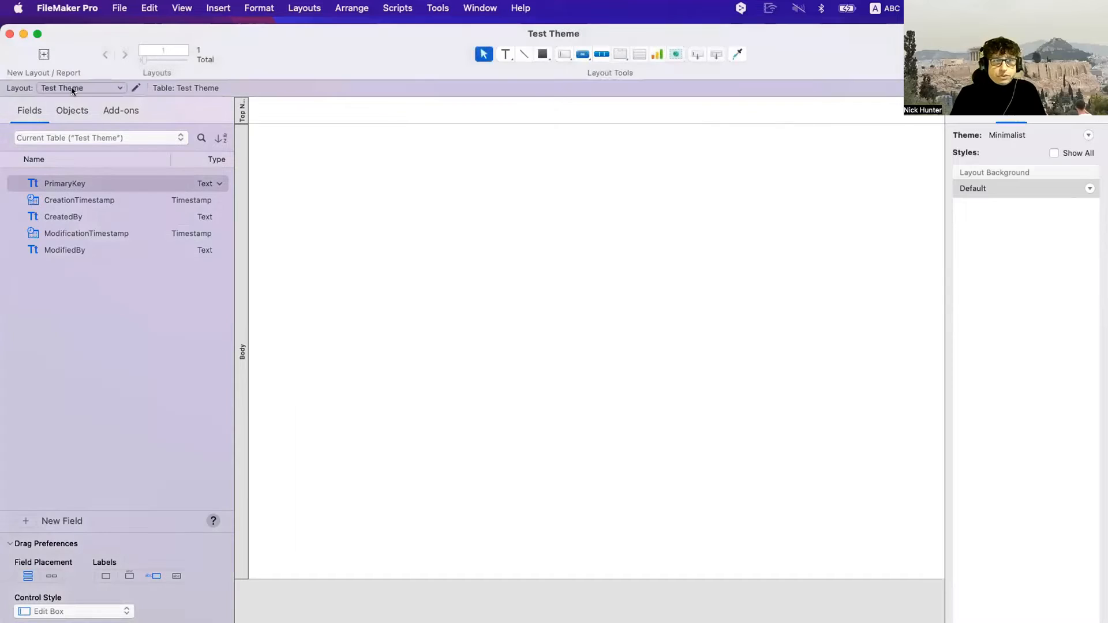
Change the Test Theme layout's theme to Apex Blue
left_click(72, 88)
left_click(175, 97)
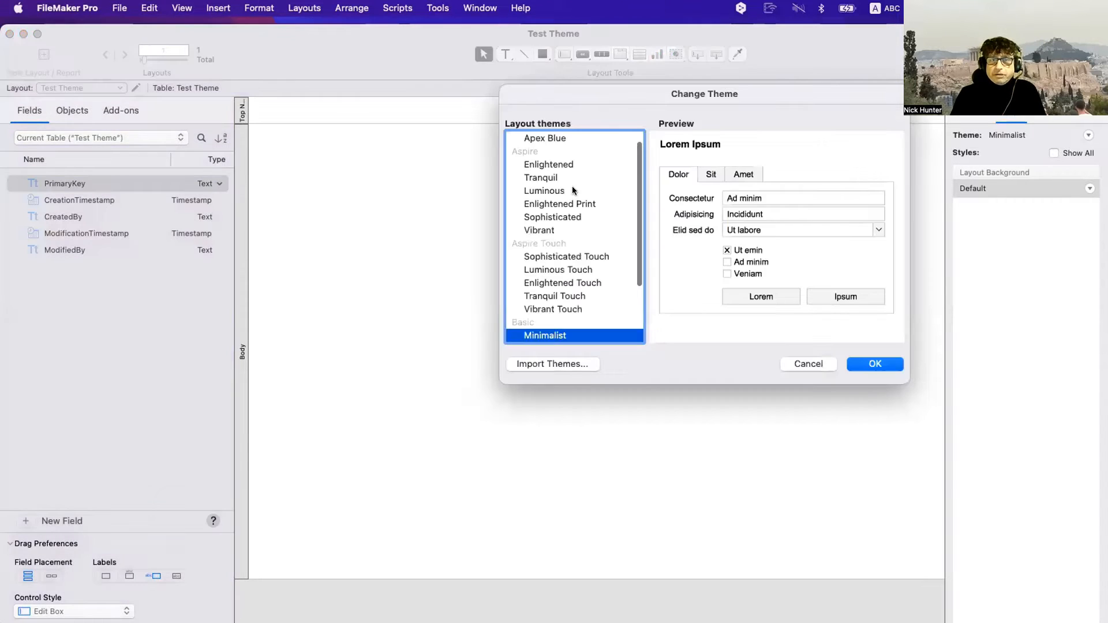
scroll(566, 180, "up", 5)
left_click(558, 151)
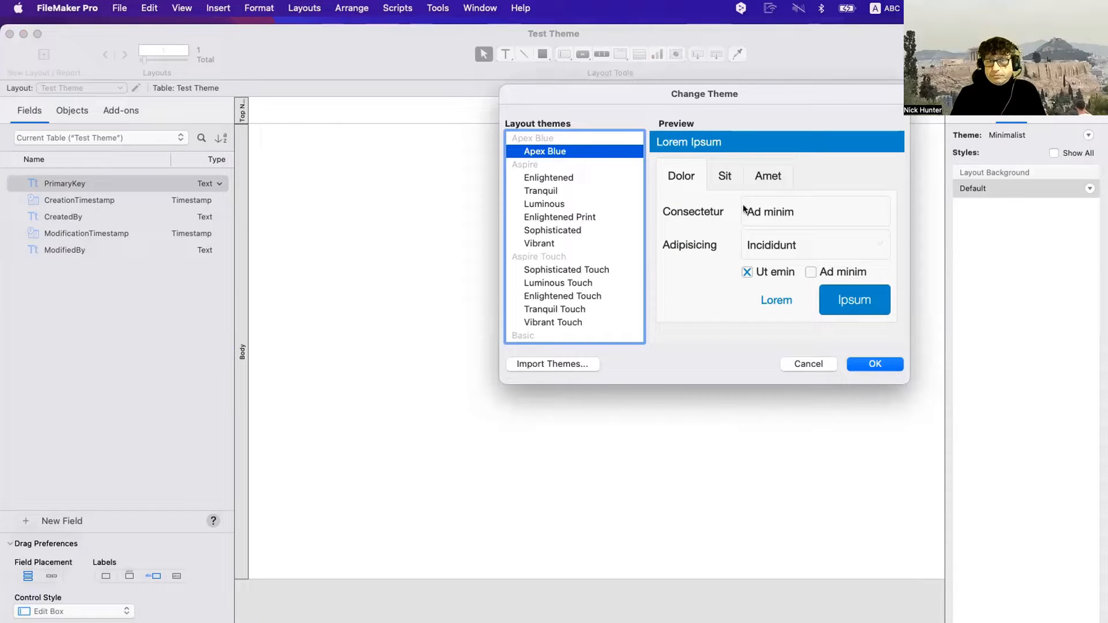
key("Return")
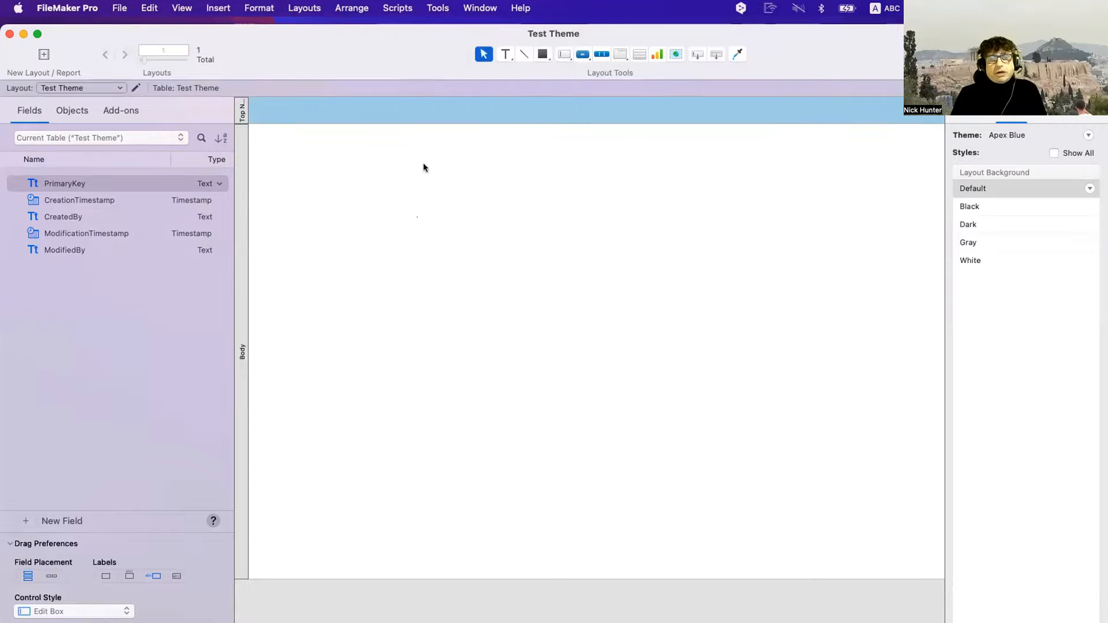
Draw a button in the upper part of the layout body and label it "Buttons"
left_click_drag(271, 68, 255, 104)
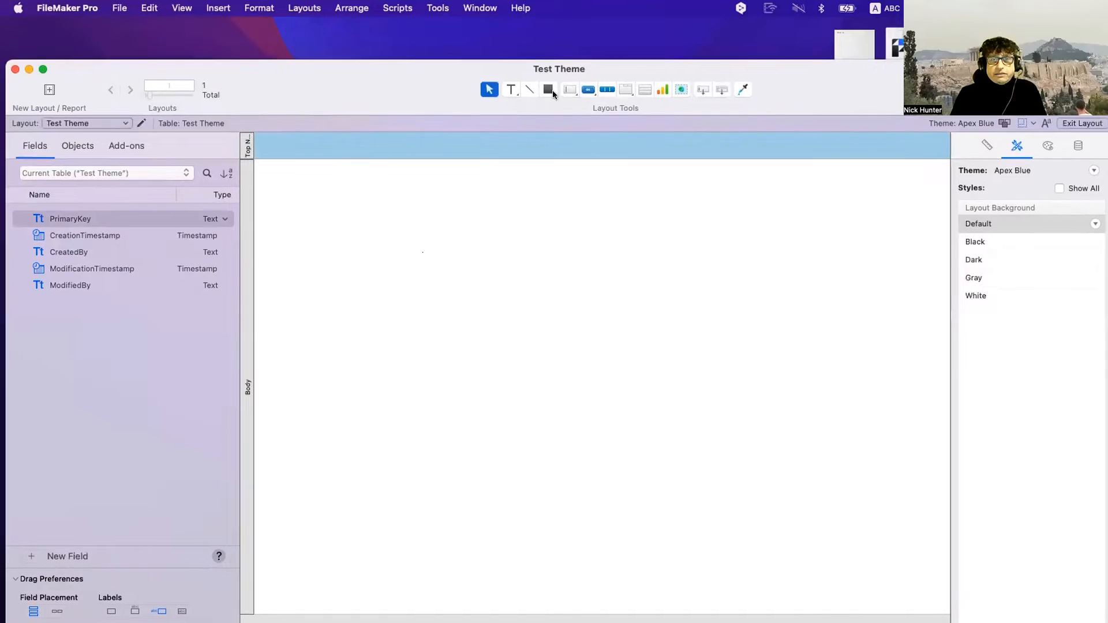
left_click(588, 90)
left_click_drag(343, 218, 452, 260)
type("Buttons")
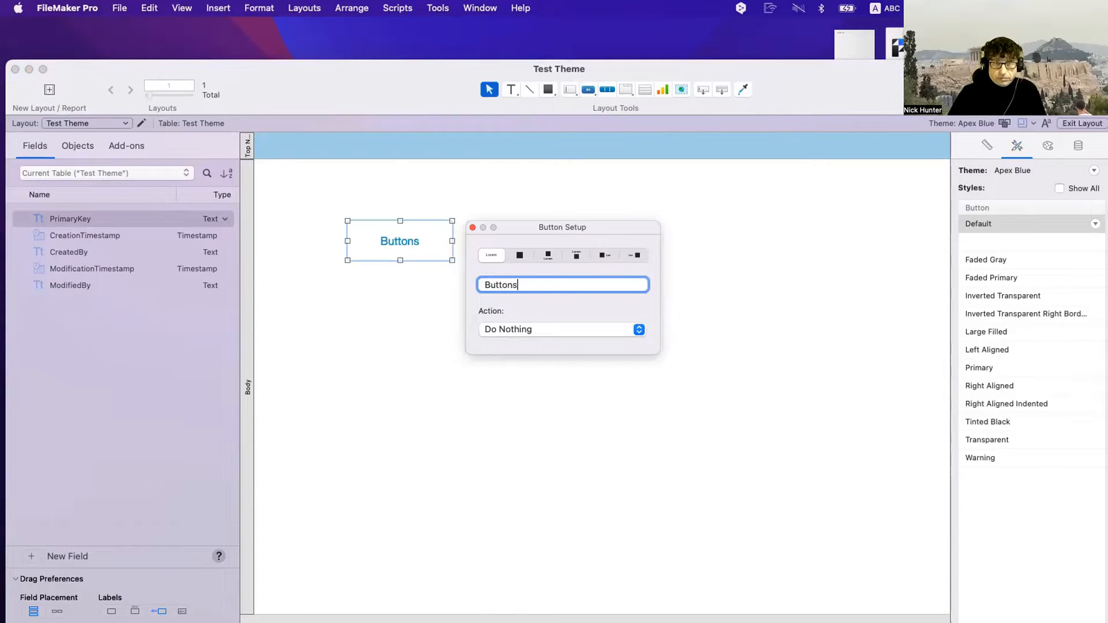
key("Tab")
Move the button up and slightly left, and place the CreatedBy field with its label beneath it
left_click(417, 238)
left_click_drag(417, 239, 407, 208)
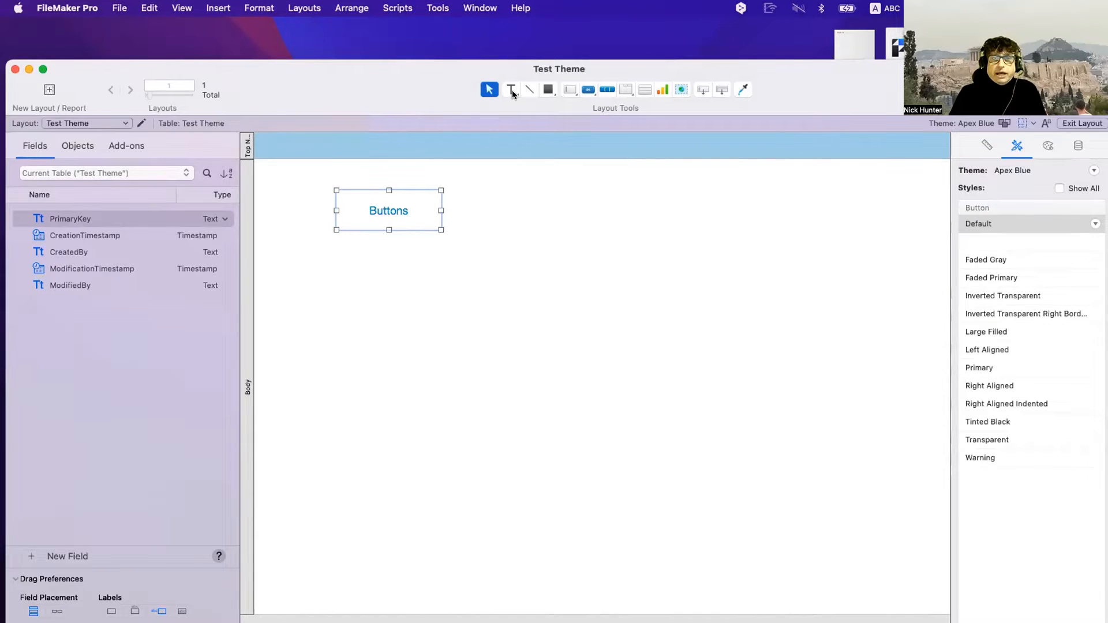
left_click_drag(81, 250, 441, 244)
left_click(442, 292)
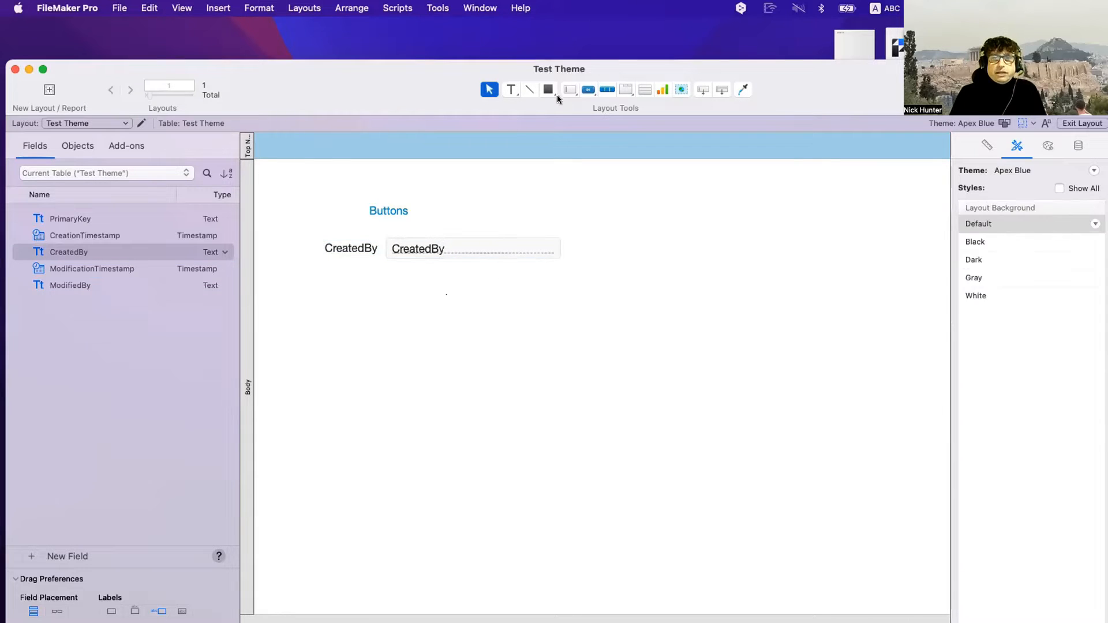
Draw a tab control below the CreatedBy field with three tabs named Tab 1, Tab 2 and Tab 3
left_click(587, 90)
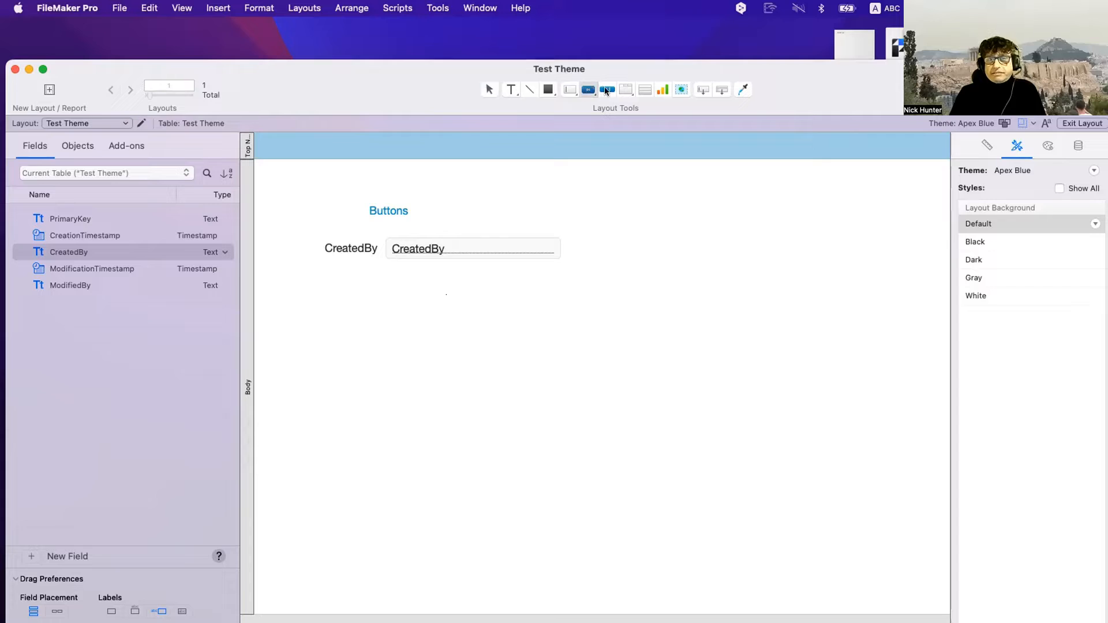
left_click(626, 91)
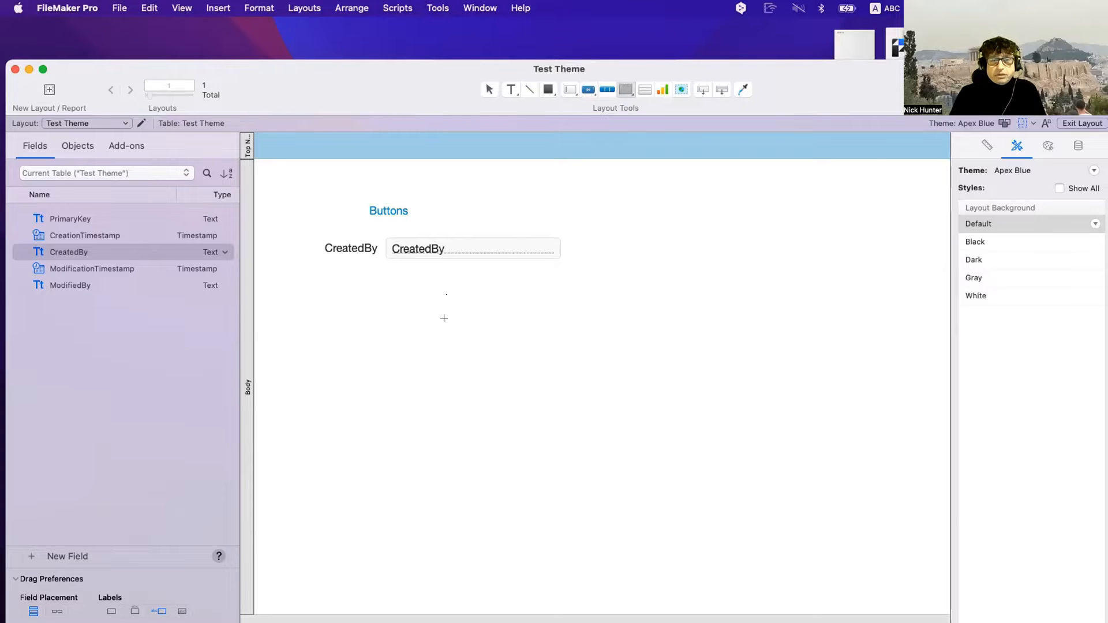
left_click_drag(386, 301, 744, 469)
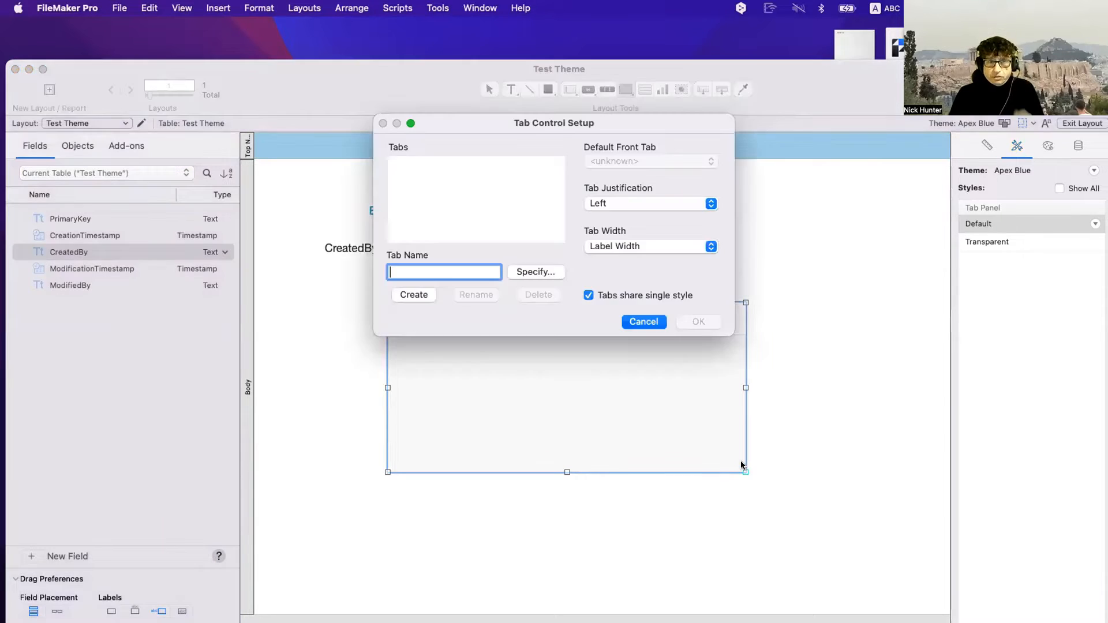
type("Tab 1")
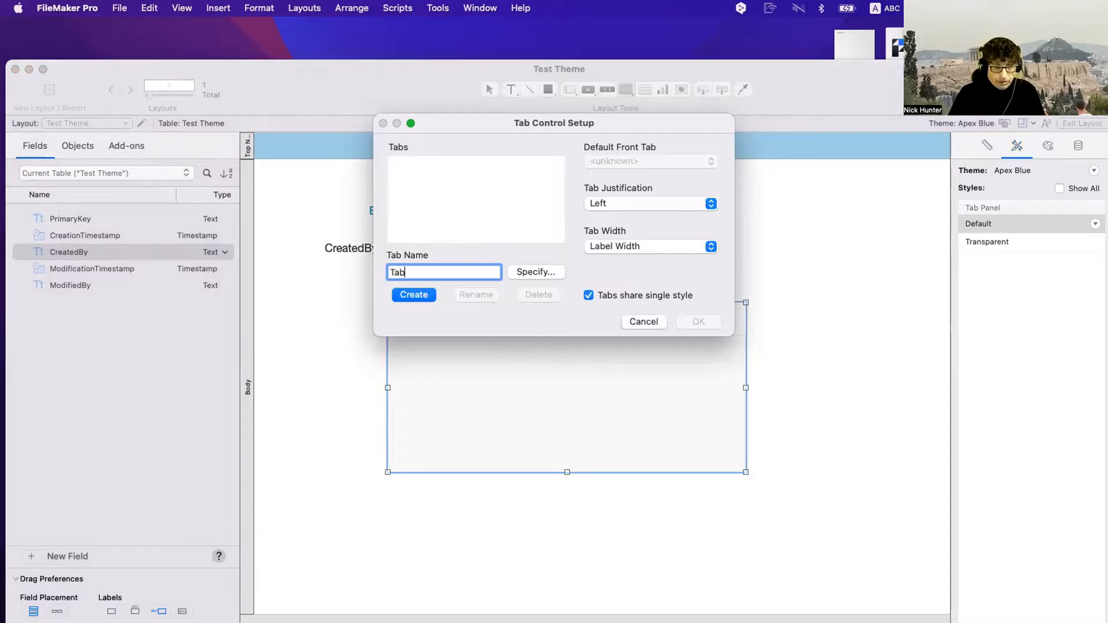
key("Return")
type("\"Tab 2\"")
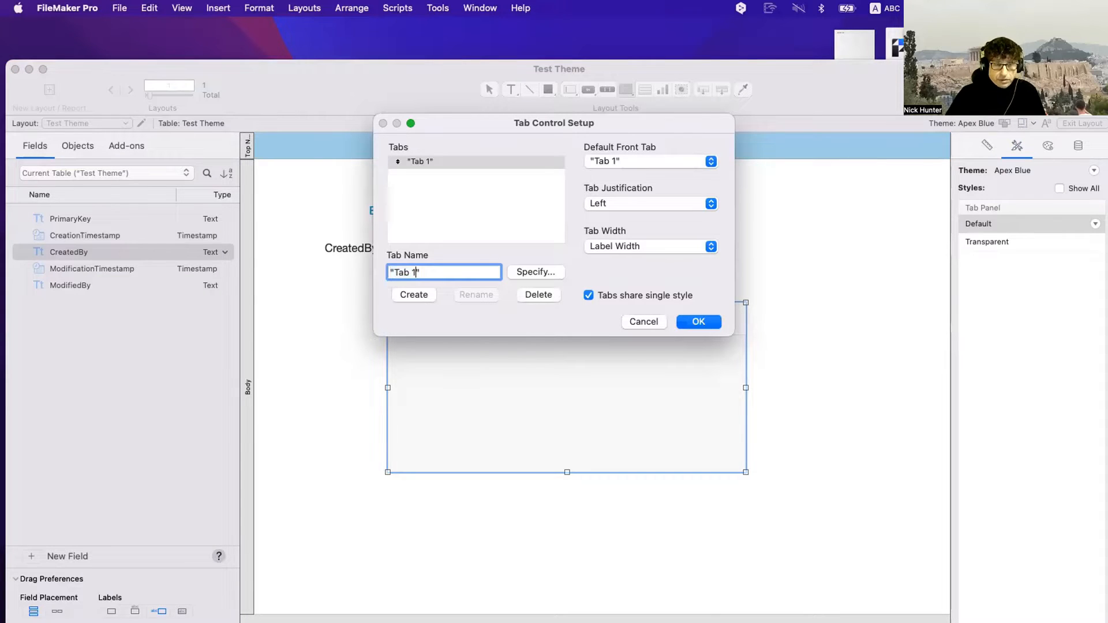
key("Return")
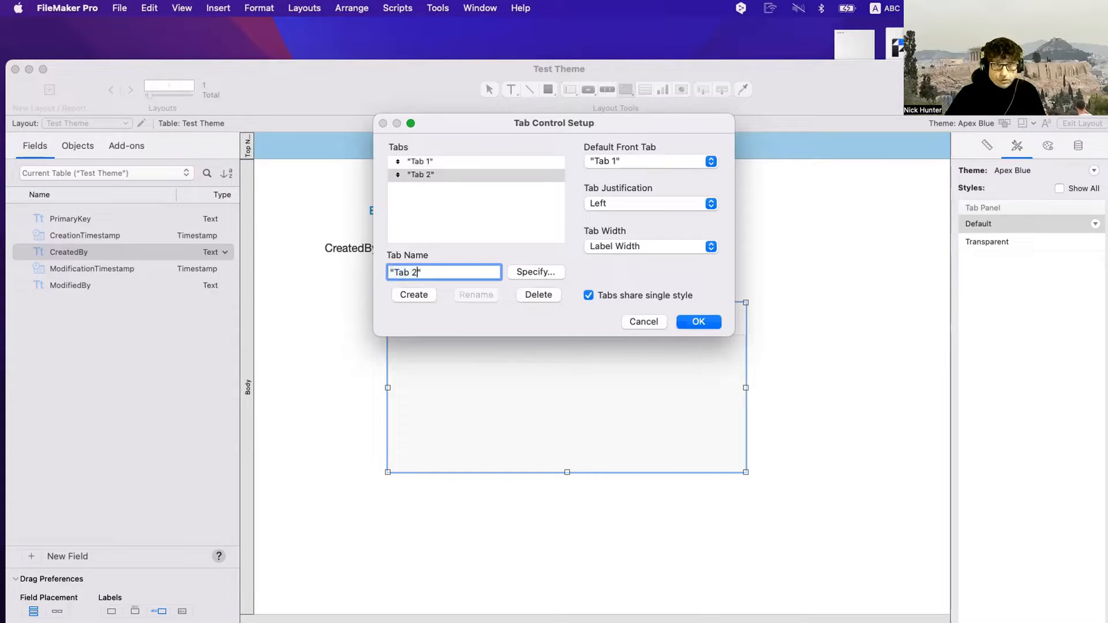
key("BackSpace")
type("3")
key("Return")
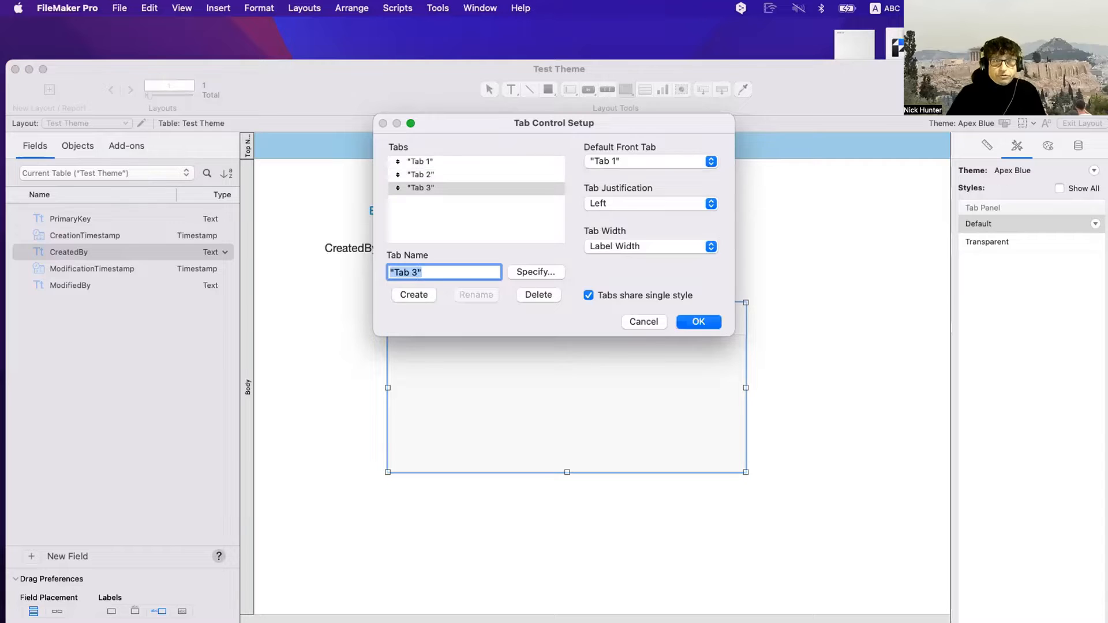
left_click(699, 322)
Move the tab control up and left so it sits just below the CreatedBy field, left-aligned with the button
left_click(552, 316)
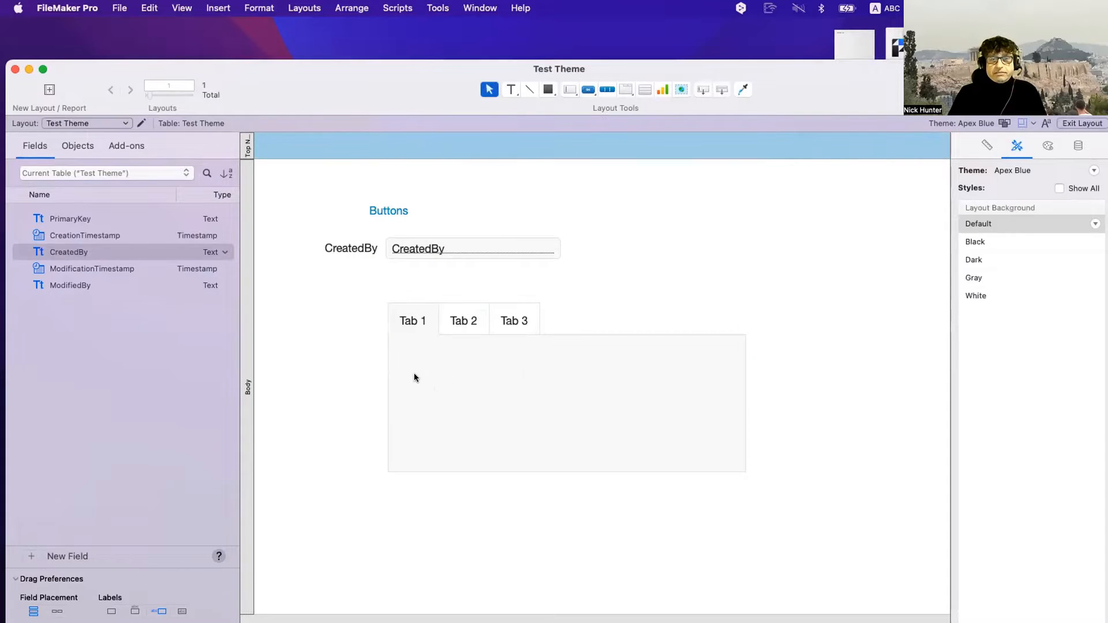
left_click_drag(414, 378, 389, 357)
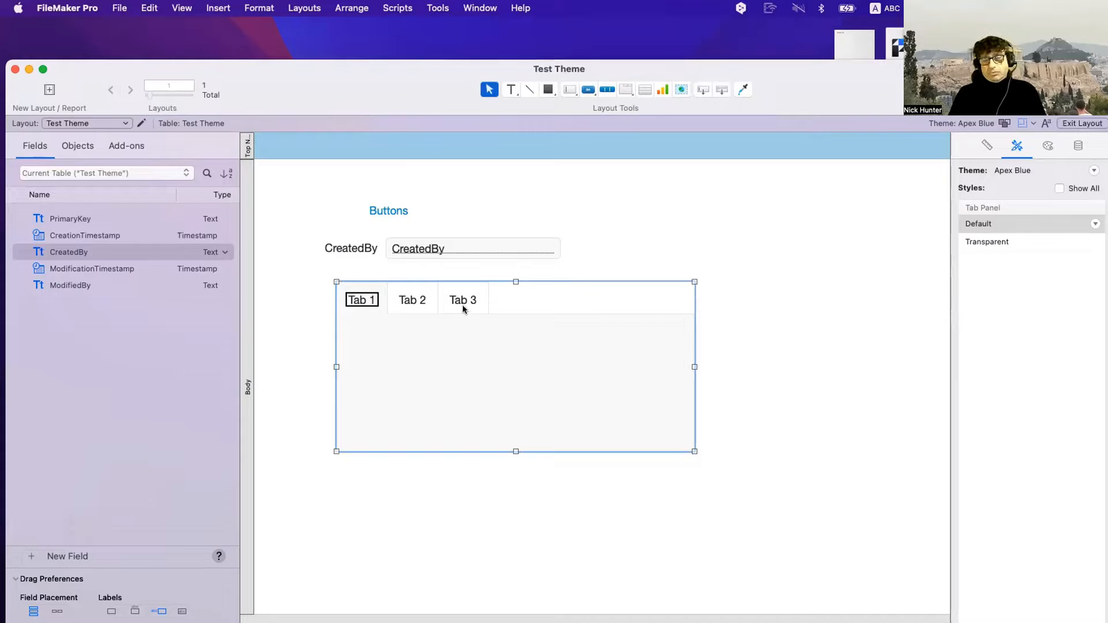
left_click(532, 205)
Examine the theme styles available for the CreatedBy edit box and the Buttons button
left_click(455, 249)
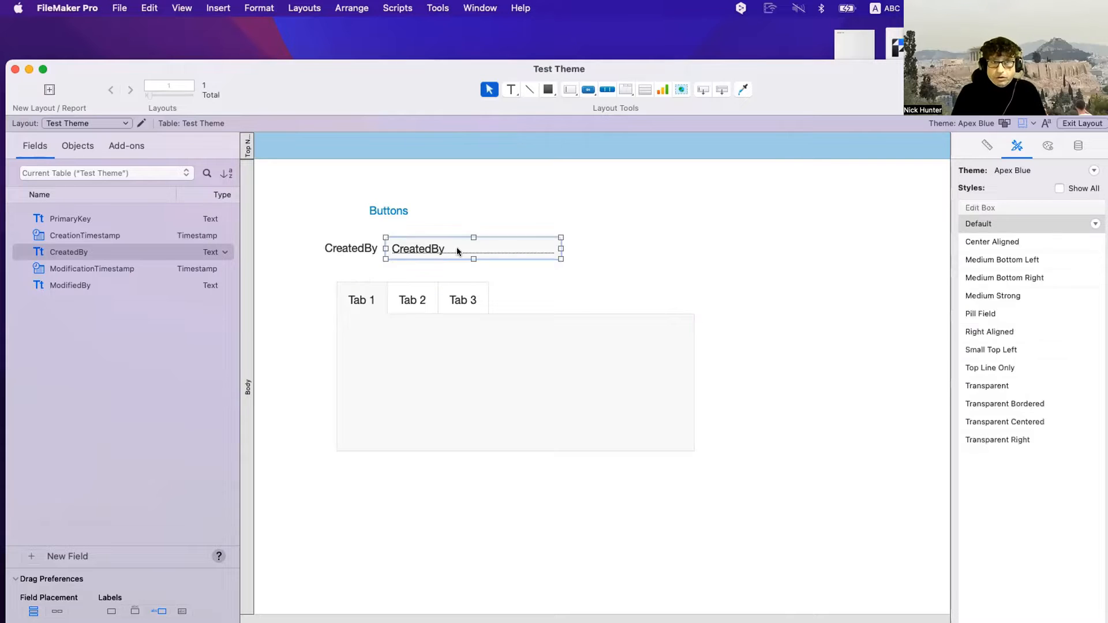
left_click(348, 250, "shift")
left_click(378, 215)
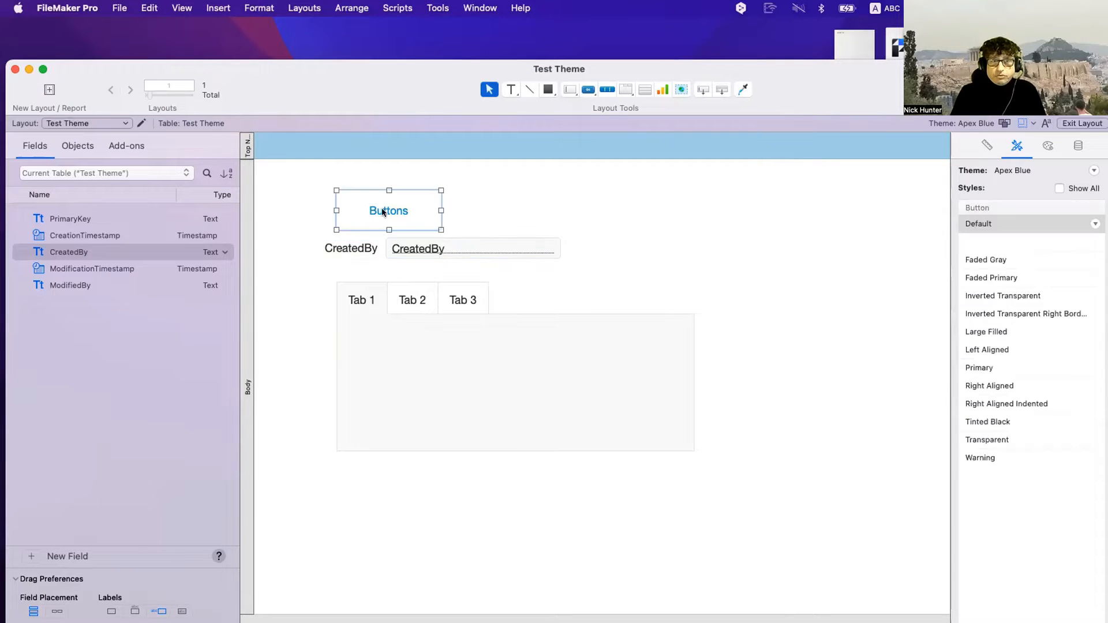
left_click(317, 200)
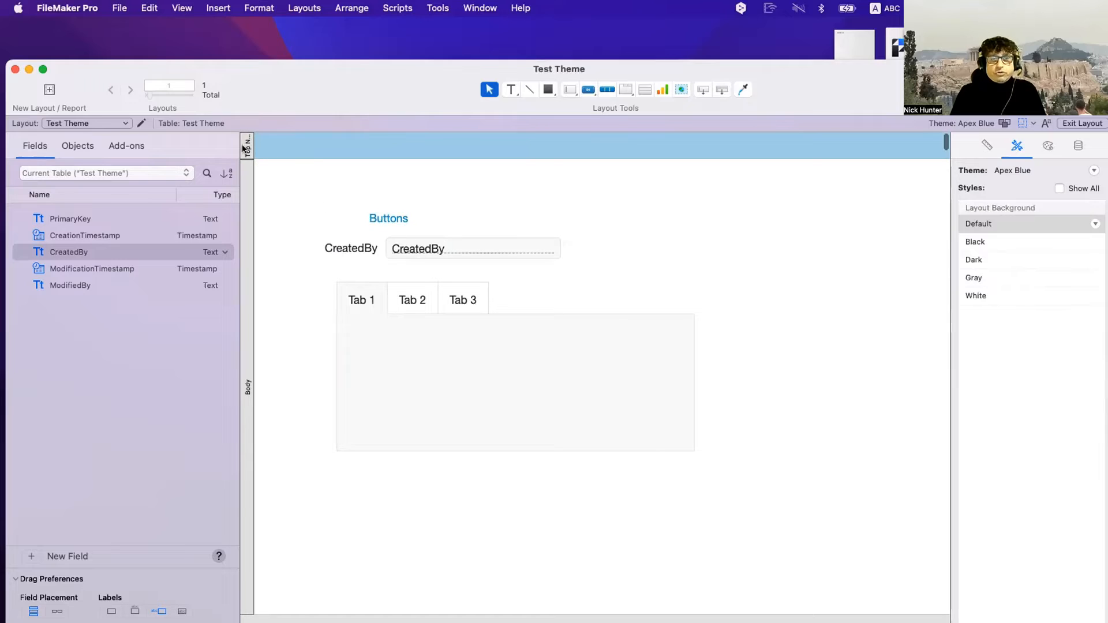
Examine the theme styles offered for the Top Navigation and Body parts, and the Top Navigation part's appearance settings
left_click(259, 150)
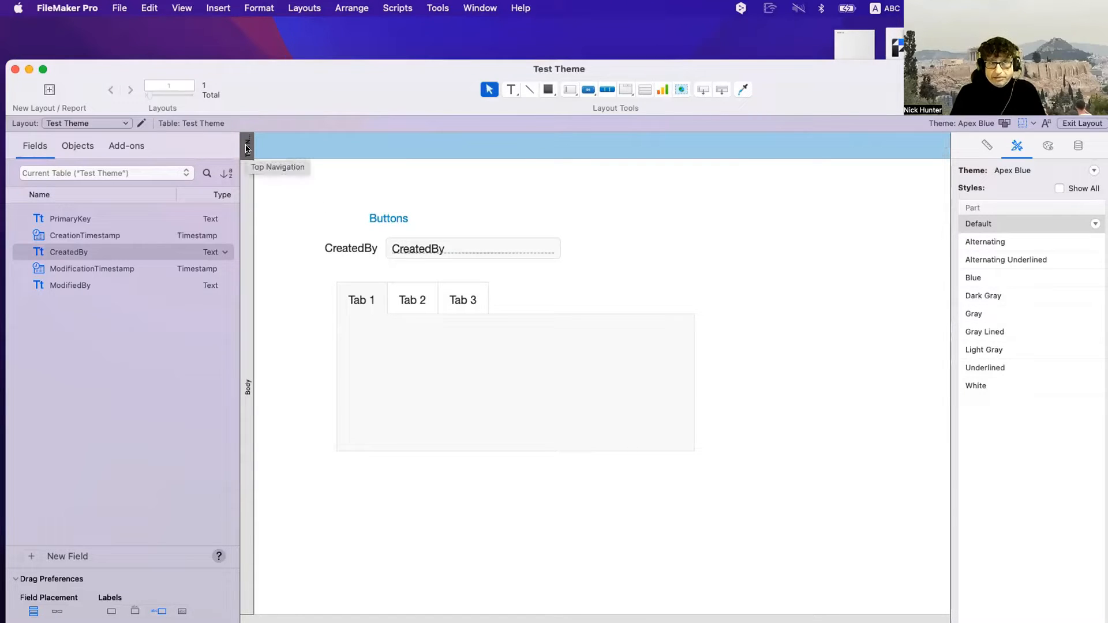
left_click_drag(237, 96, 238, 75)
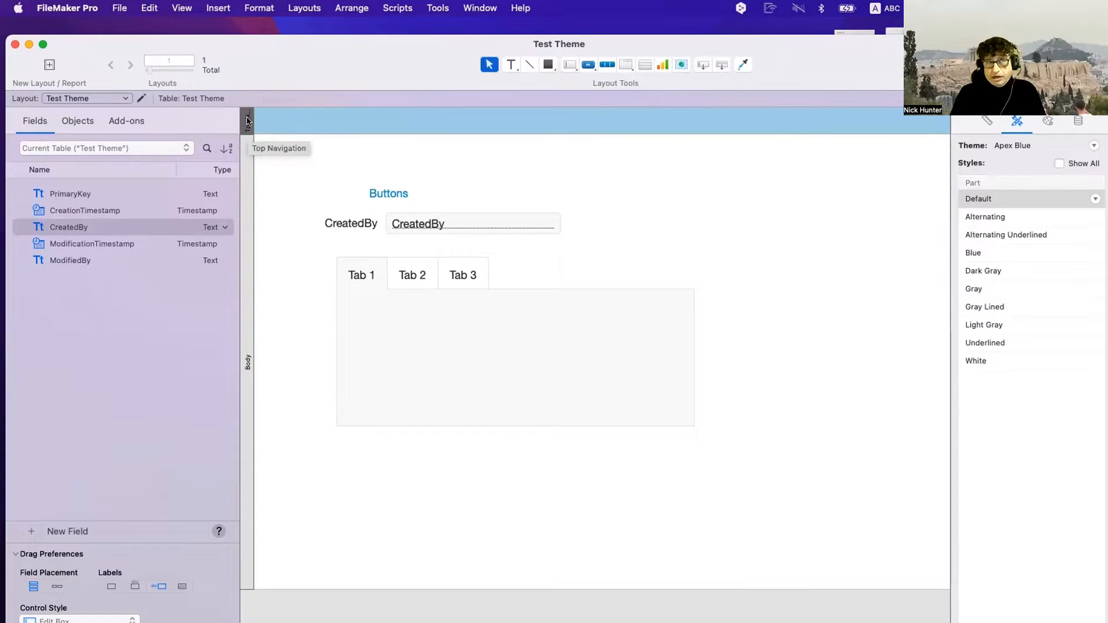
left_click(305, 152)
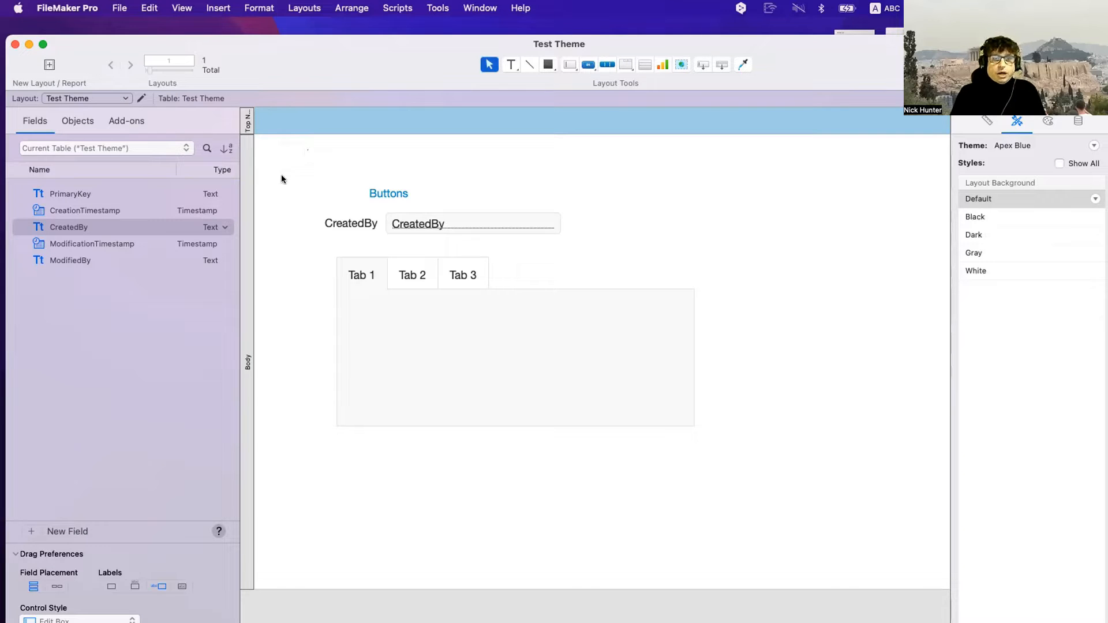
left_click(247, 173)
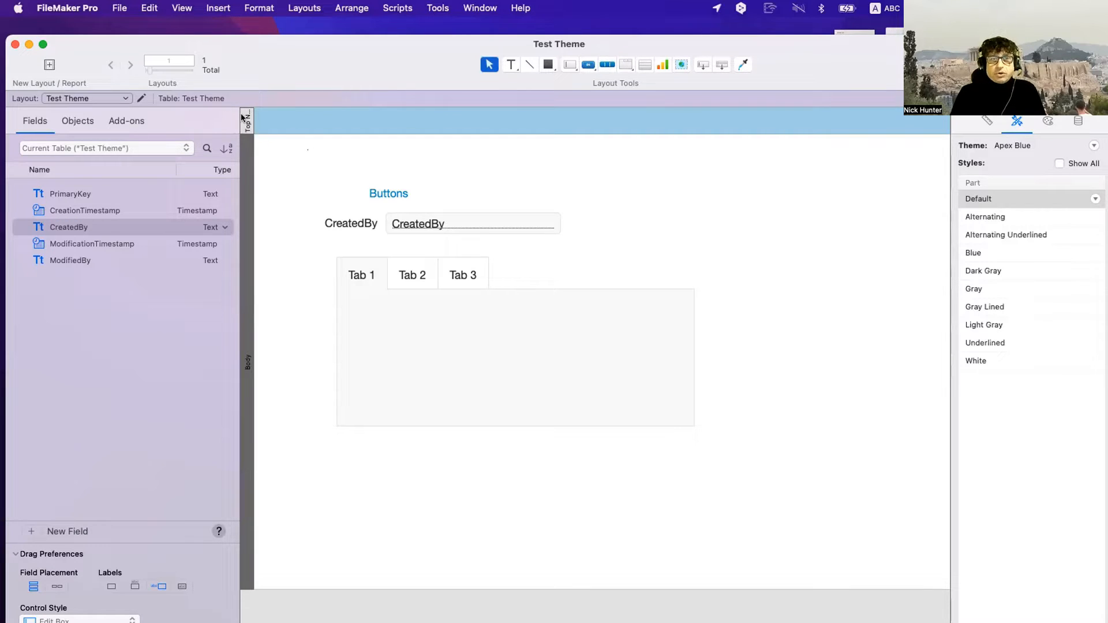
left_click(242, 116)
left_click(1048, 121)
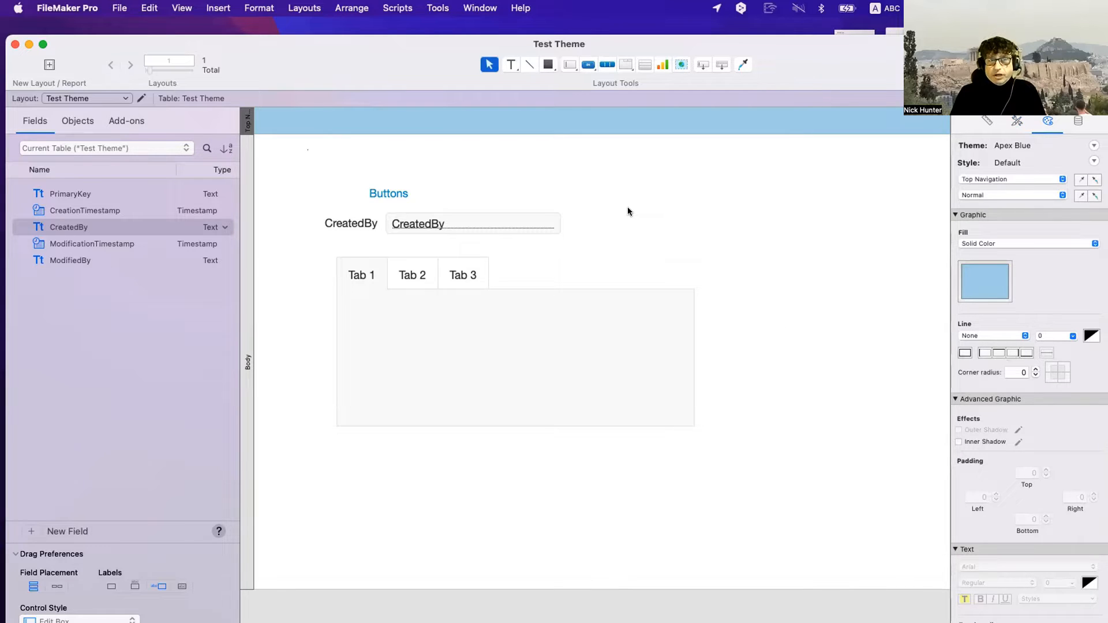
Move the Buttons button up and slightly left, above the CreatedBy label
left_click(629, 210)
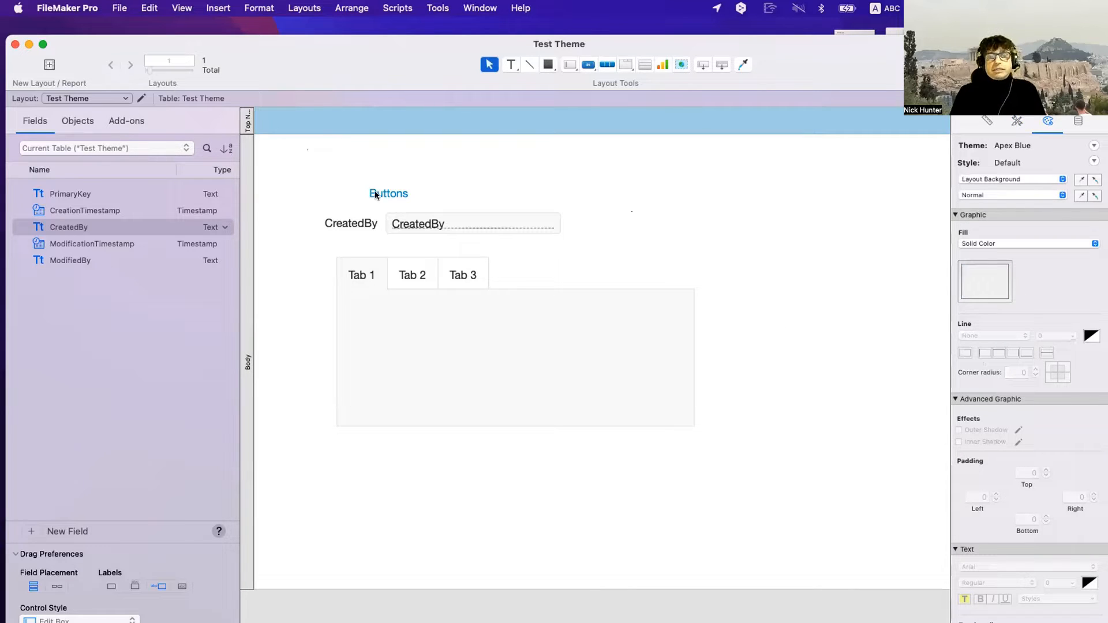
mouse_move(374, 194)
left_mouse_down()
mouse_move(378, 181)
mouse_move(361, 184)
left_mouse_up()
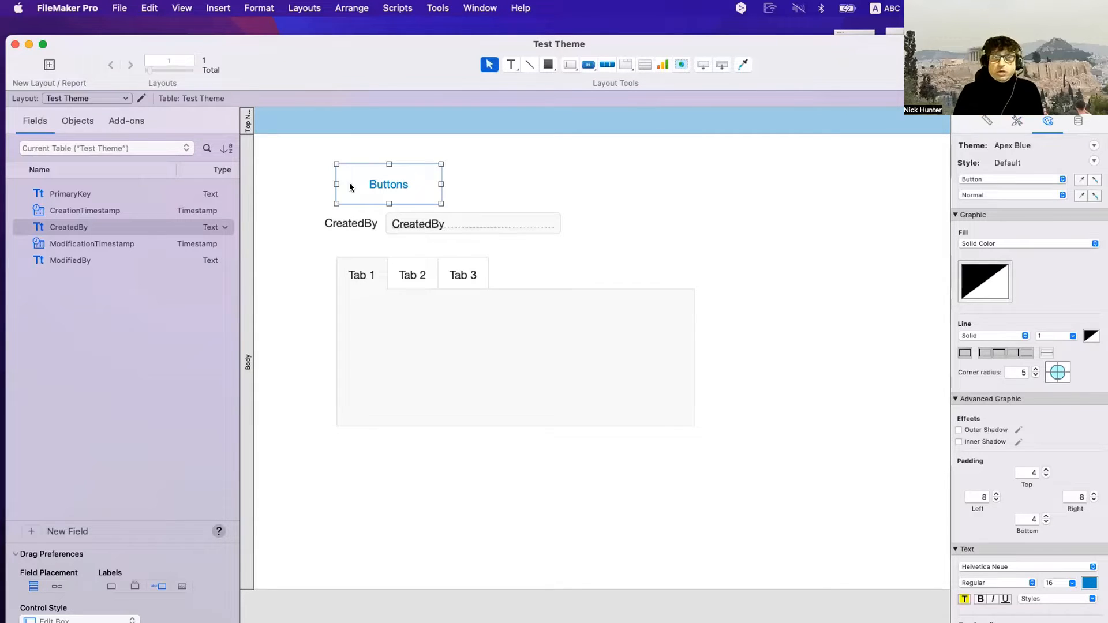
left_click_drag(383, 185, 381, 178)
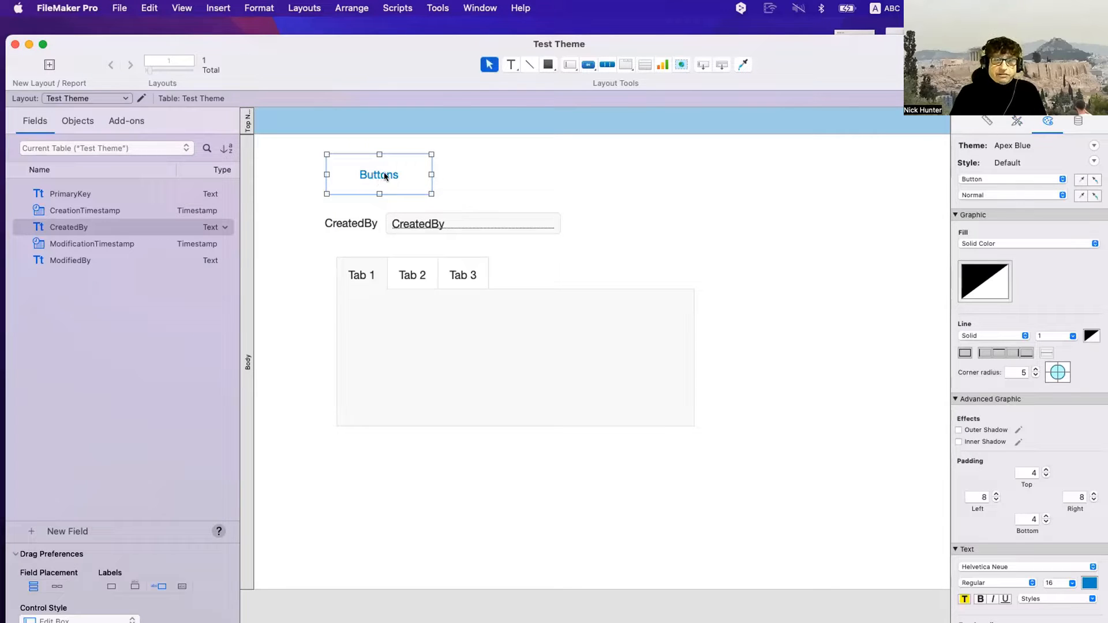
Tighten the spacing between the Buttons button, the CreatedBy label and field, and the tab control by repositioning them
left_click(348, 223)
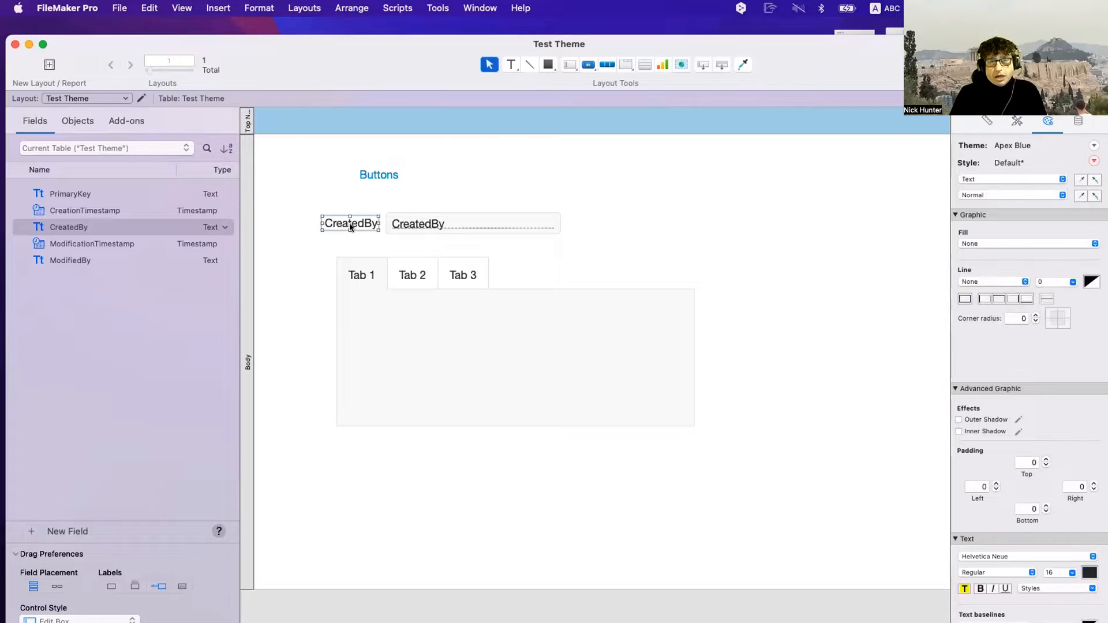
left_click_drag(350, 223, 425, 224)
left_click_drag(364, 277, 362, 269)
left_click_drag(367, 183, 380, 184)
left_click_drag(353, 73, 351, 87)
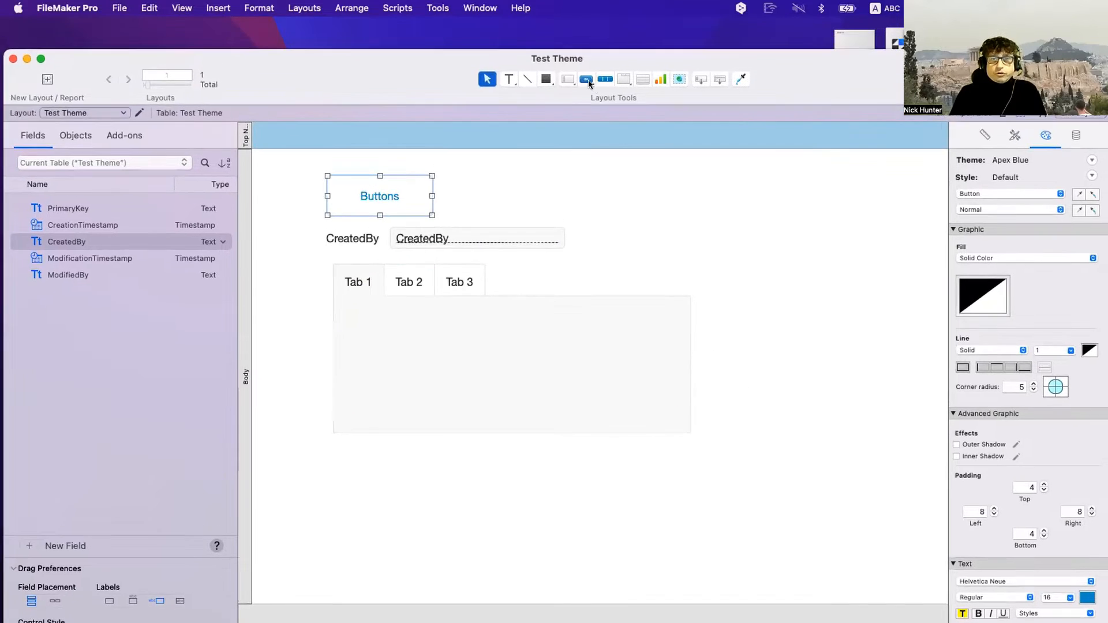
Add a popover button labelled "popovers" on the same row as the Buttons button, above the tab control's far end
left_click(587, 81)
left_click(602, 118)
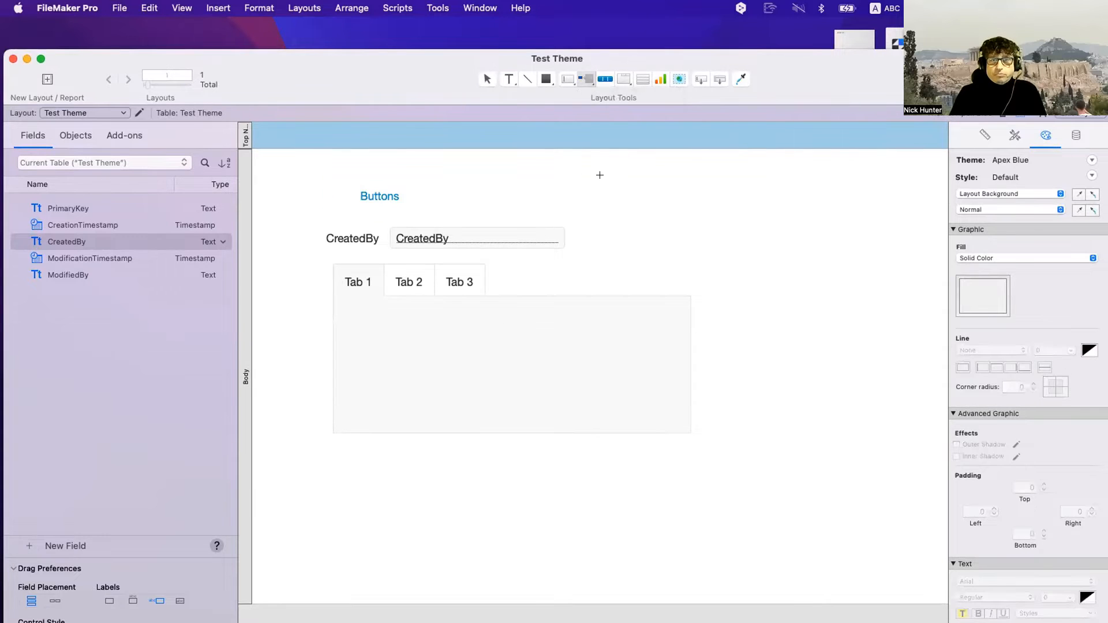
left_click_drag(603, 179, 690, 218)
type("popovers")
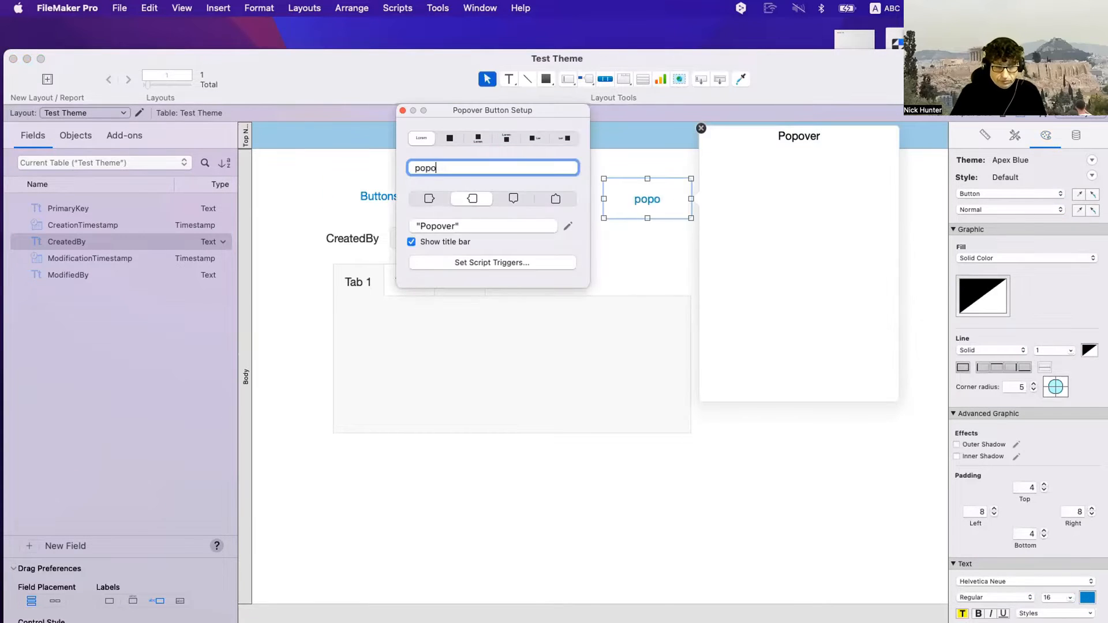
left_click(633, 153)
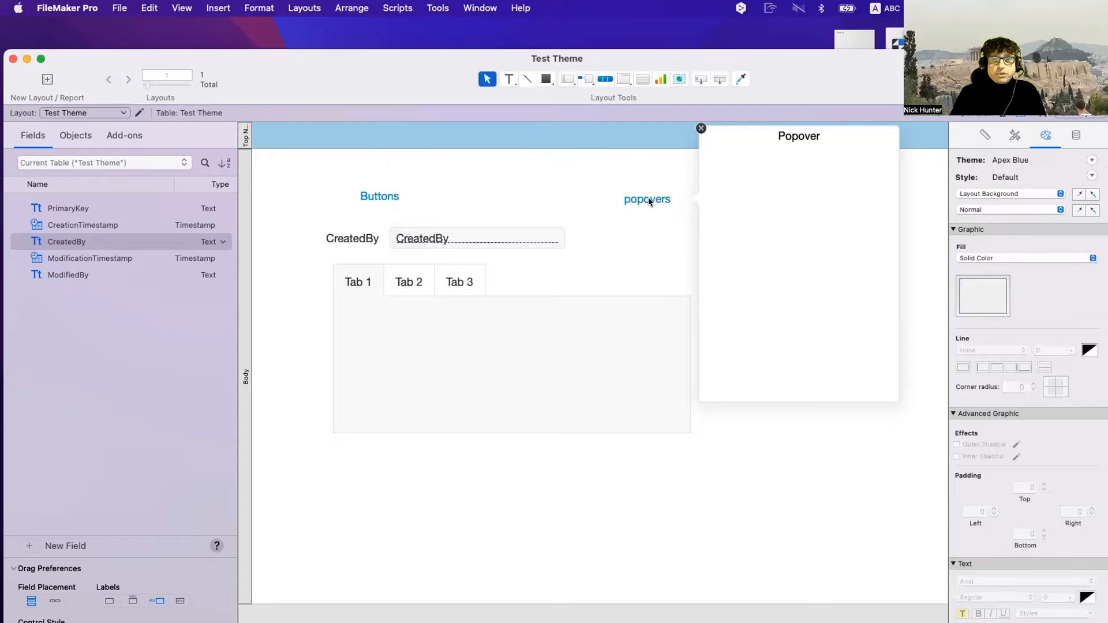
Capitalize the popover button's label to "Popovers" and shift the button slightly closer to the Buttons button
left_click_drag(649, 197, 621, 197)
double_click(622, 198)
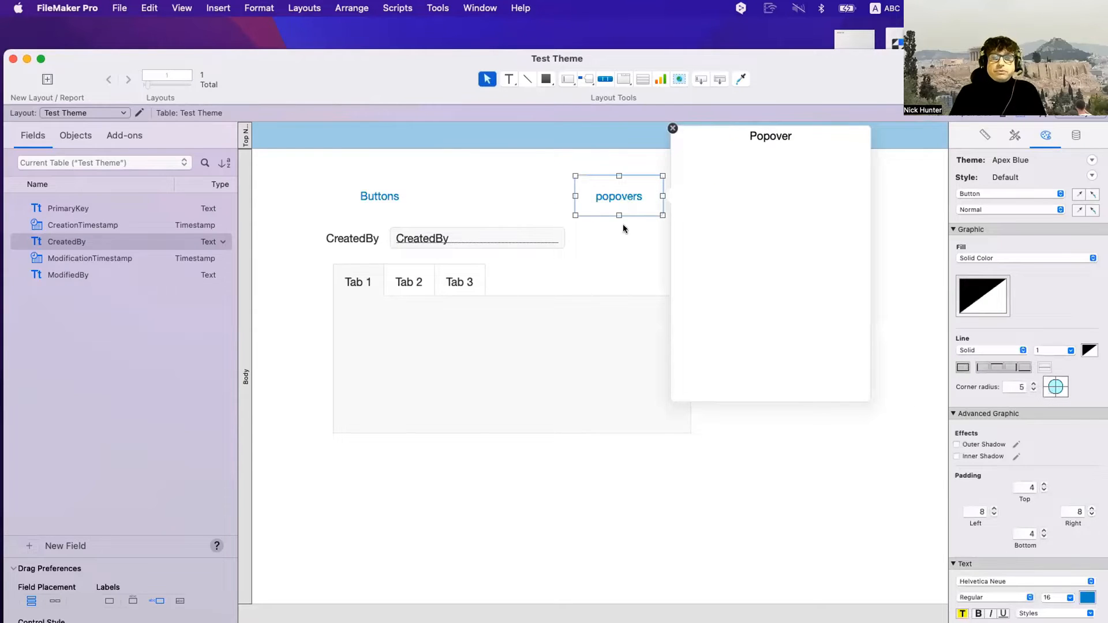
left_click(389, 168)
key("BackSpace")
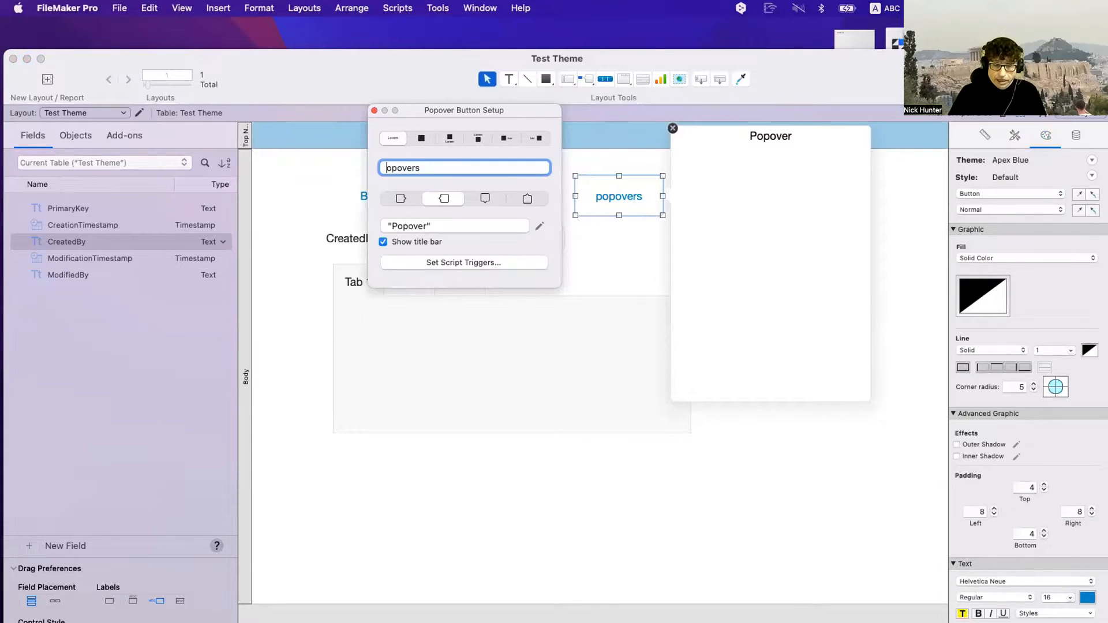
type("P")
left_click(374, 111)
left_click_drag(589, 189, 606, 193)
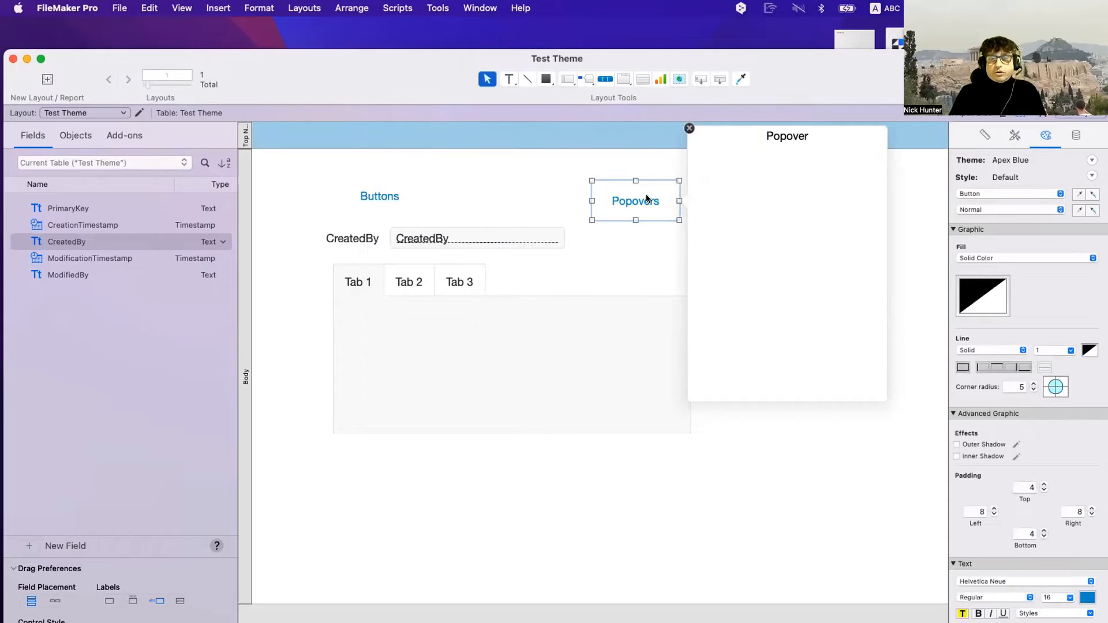
Examine the popover panel's style and title setup, and the tab control's style settings
left_click(789, 206)
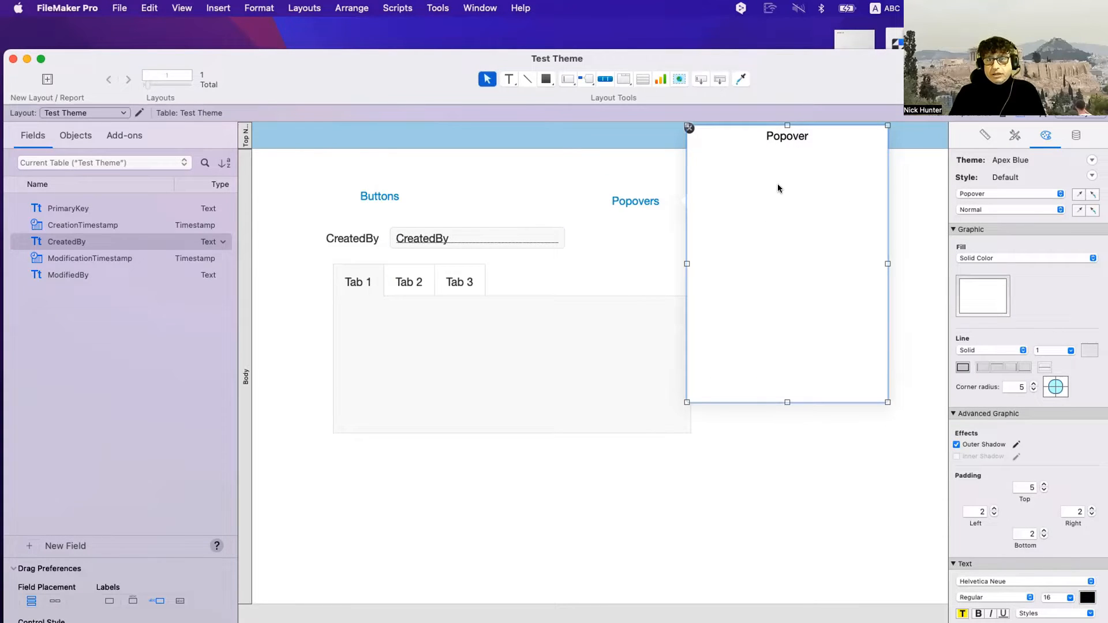
double_click(762, 220)
left_click(442, 226)
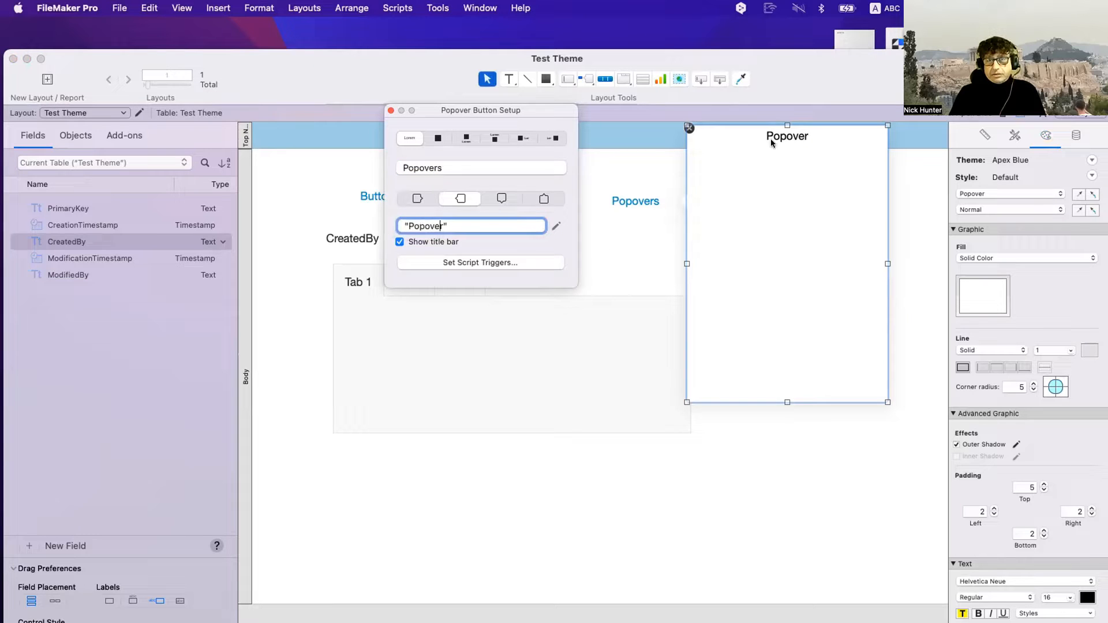
left_click(712, 132)
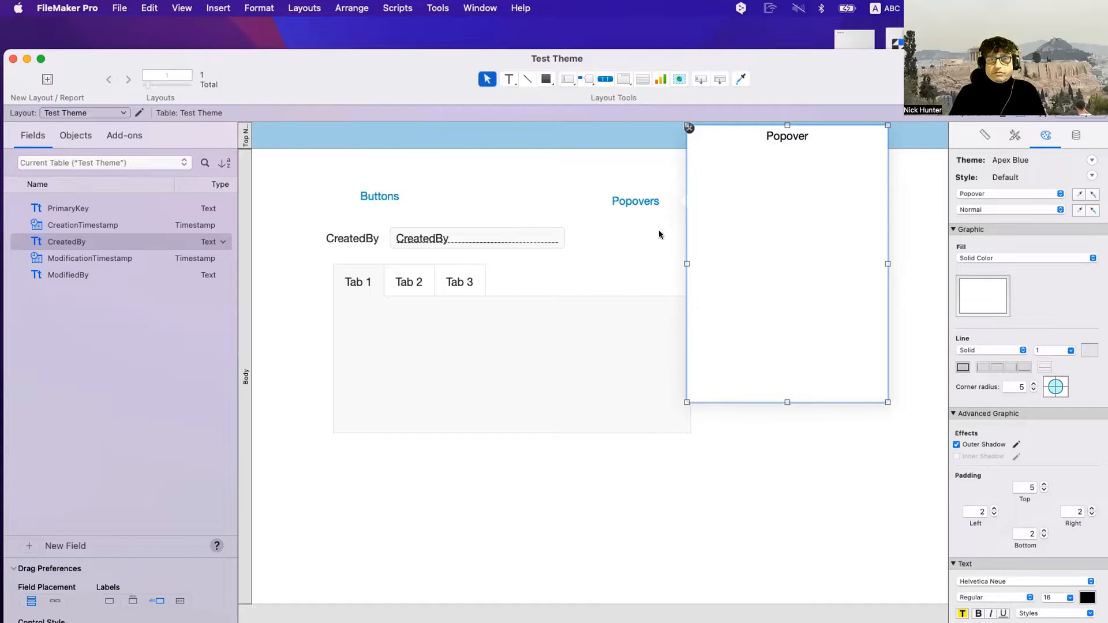
left_click(530, 233)
left_click(420, 280)
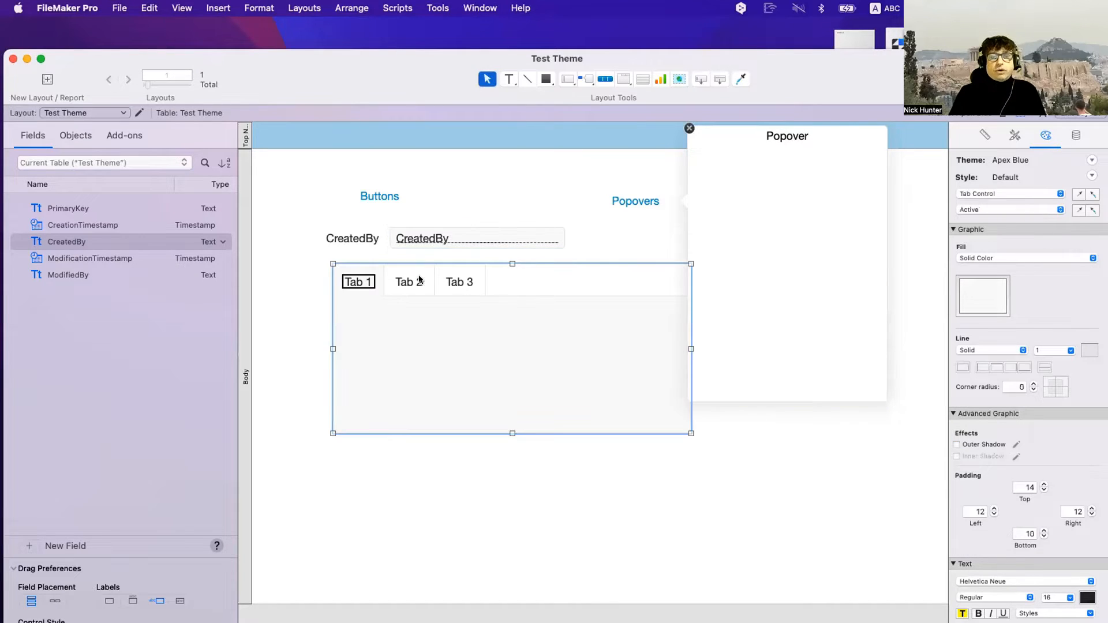
Move the Popovers button above the end of the CreatedBy field, at about x 433 pt, y 73 pt
left_click(686, 245)
mouse_move(645, 201)
left_mouse_down()
mouse_move(695, 207)
mouse_move(656, 196)
left_mouse_up()
left_click_drag(581, 185, 530, 184)
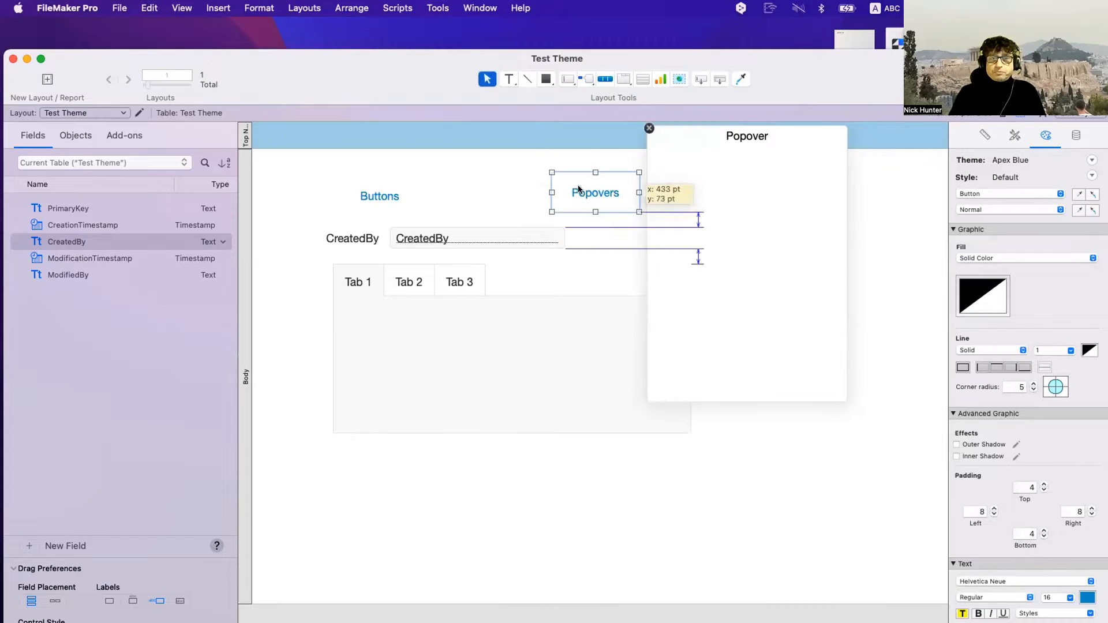
left_click(491, 186)
Preview the layout in Browse mode, trying the tab control and opening and closing the popover
key("super+b")
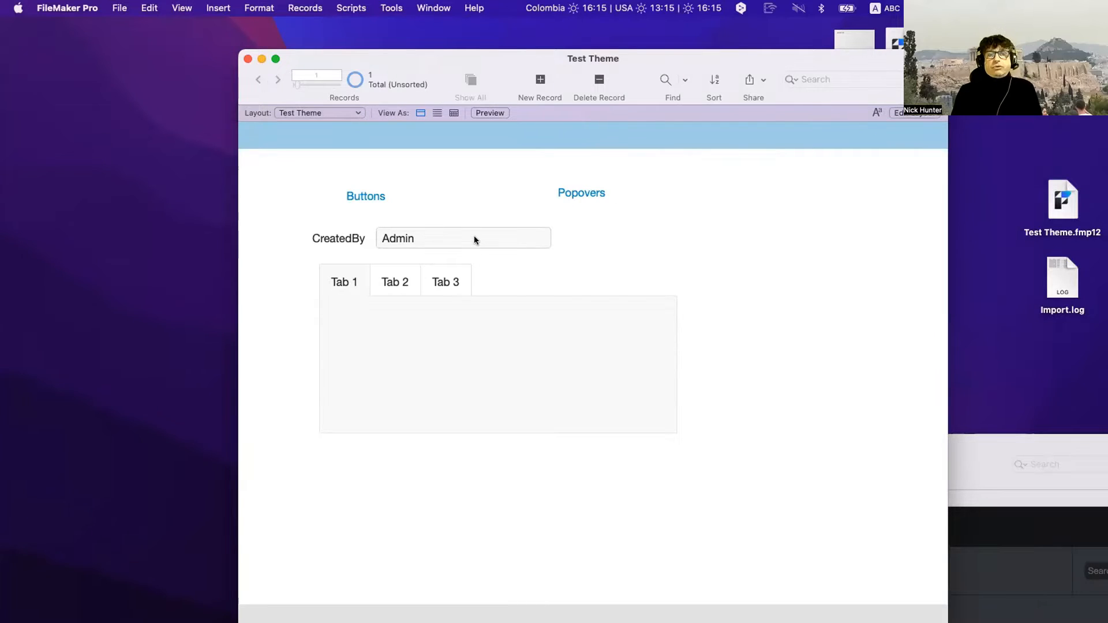
left_click(447, 280)
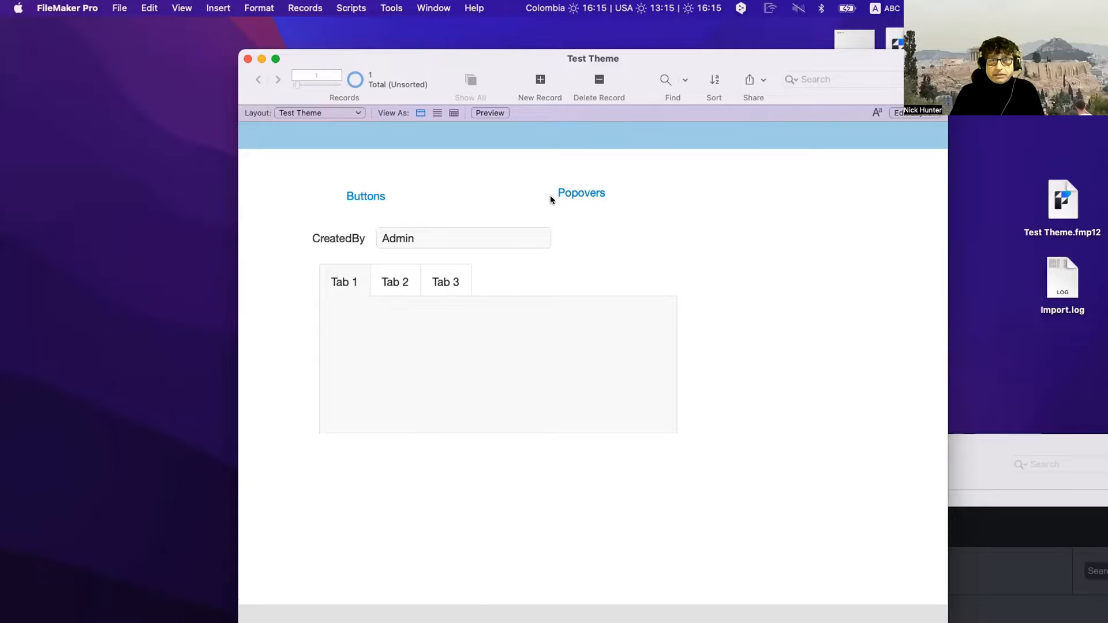
left_click(569, 199)
left_click(567, 276)
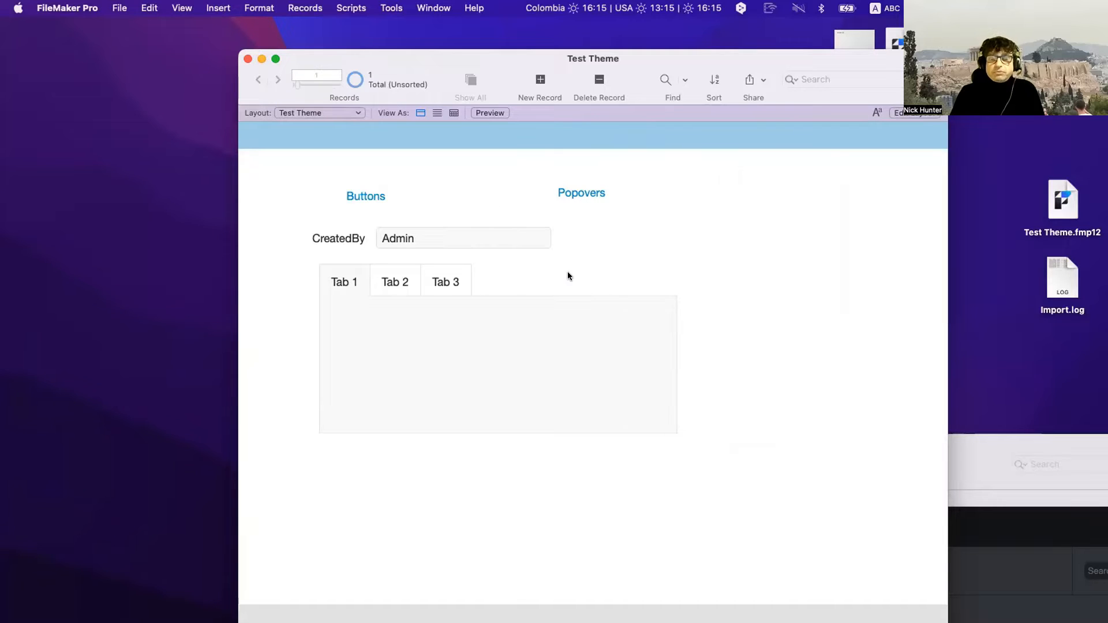
Return to Layout mode and align the Popovers button level with the Buttons button, at about x 431 pt, y 78 pt
key("super+l")
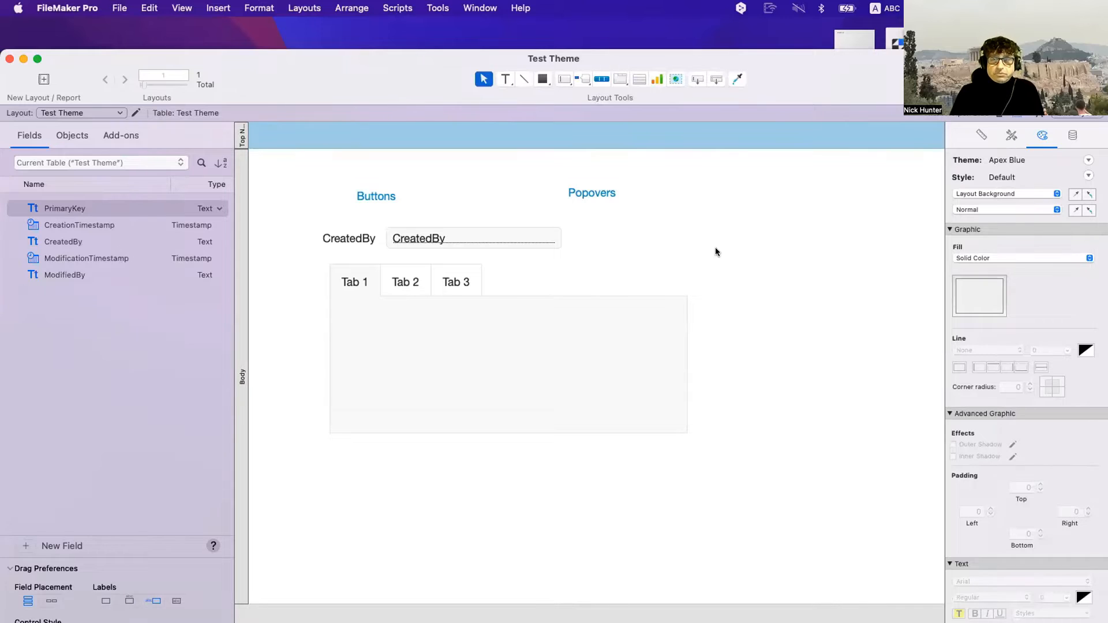
left_click_drag(597, 194, 594, 197)
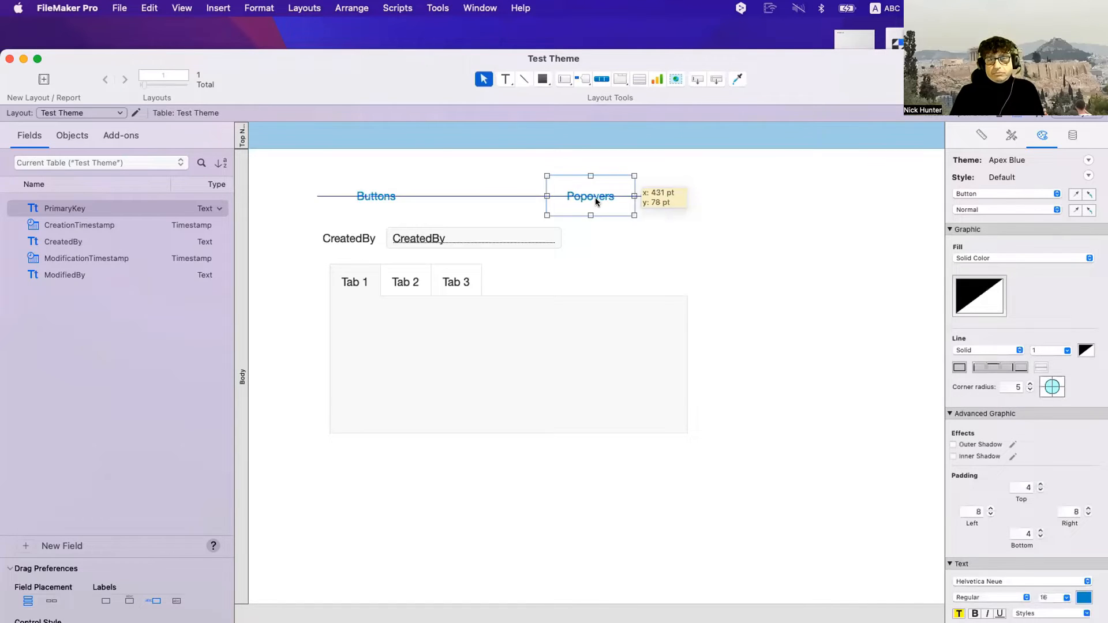
left_click(628, 225)
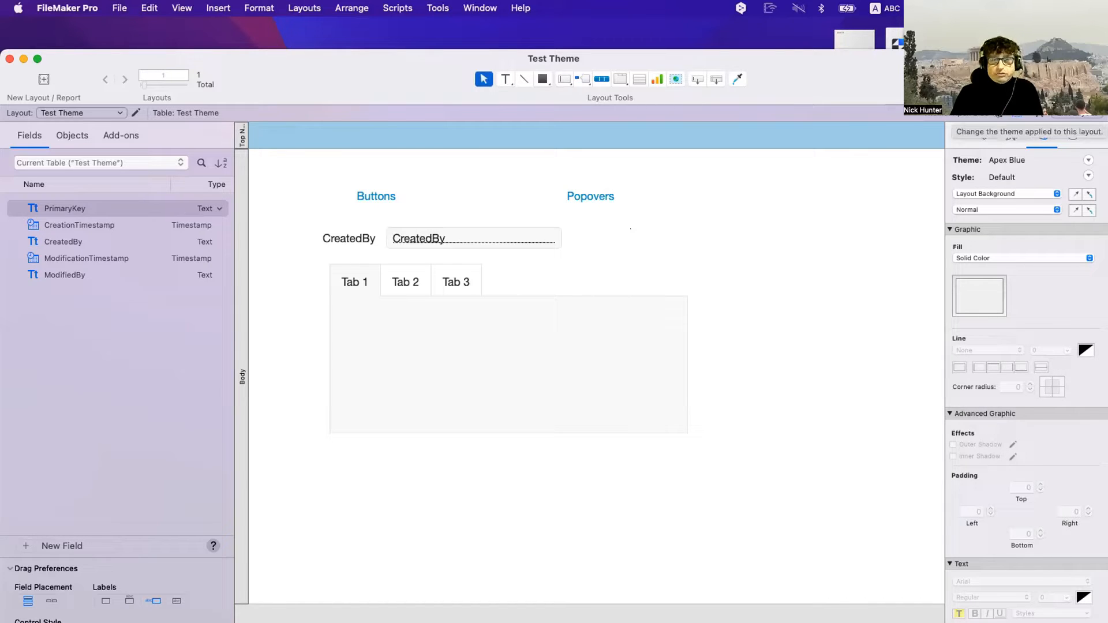
Change the layout's theme to Enlightened
left_click(998, 113)
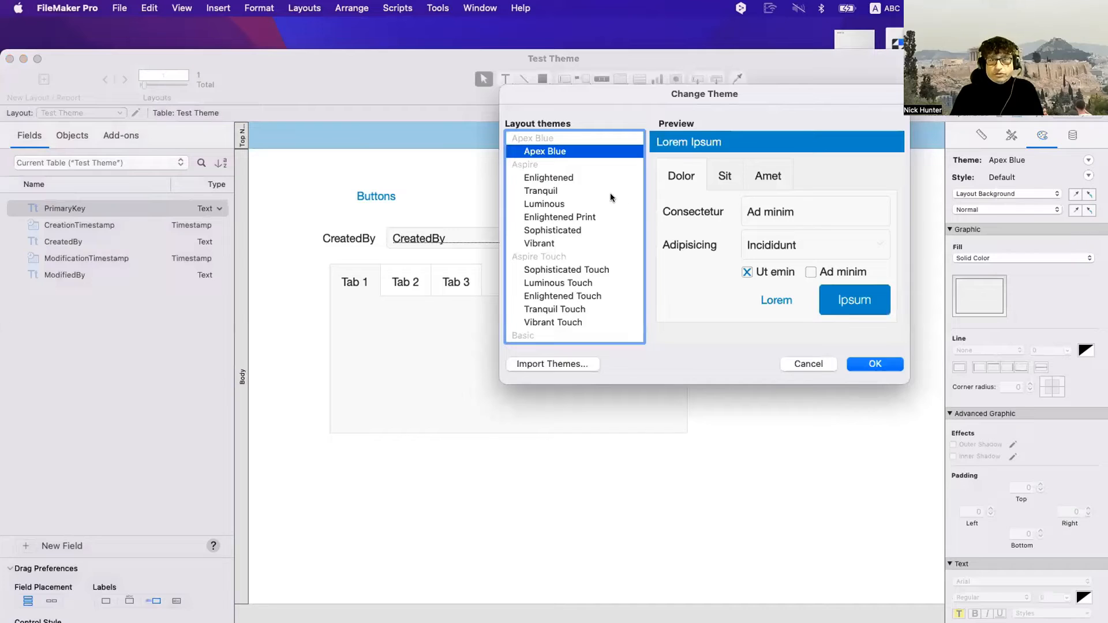
left_click(577, 177)
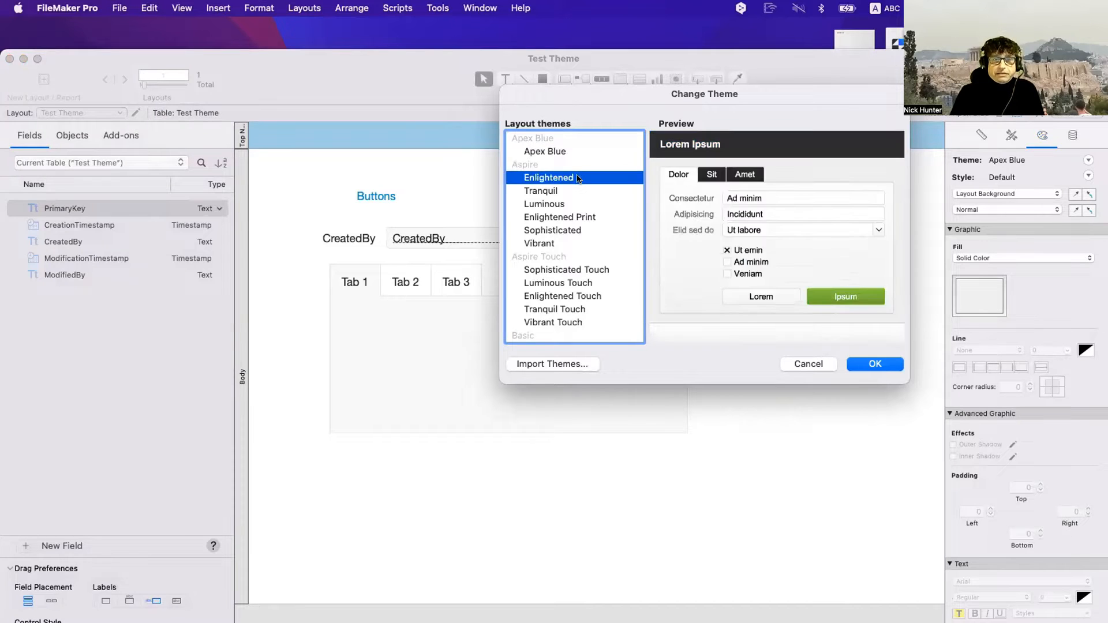
left_click_drag(605, 109, 698, 184)
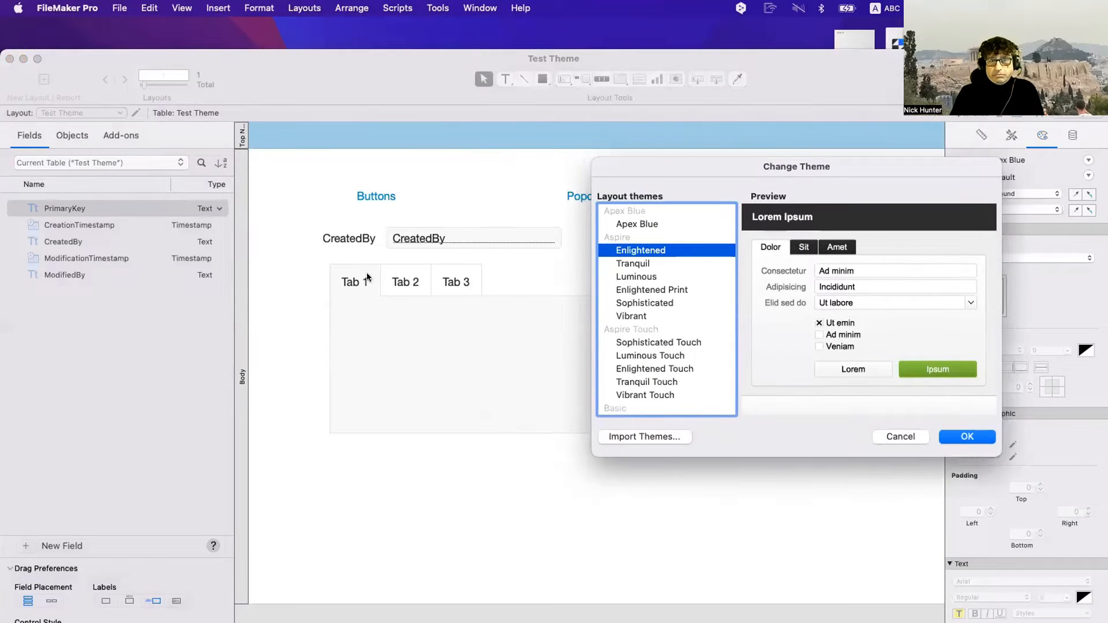
key("Return")
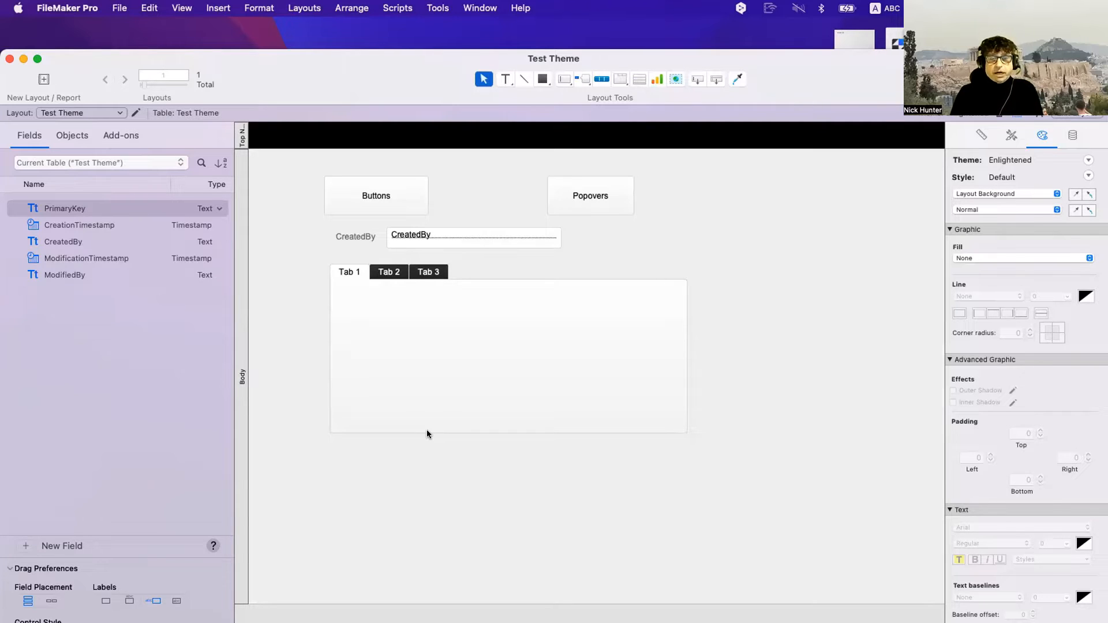
Check the Enlightened theme in Browse mode by trying the Popovers button and the CreatedBy field, and return to Layout mode
left_click(604, 201)
key("super+b")
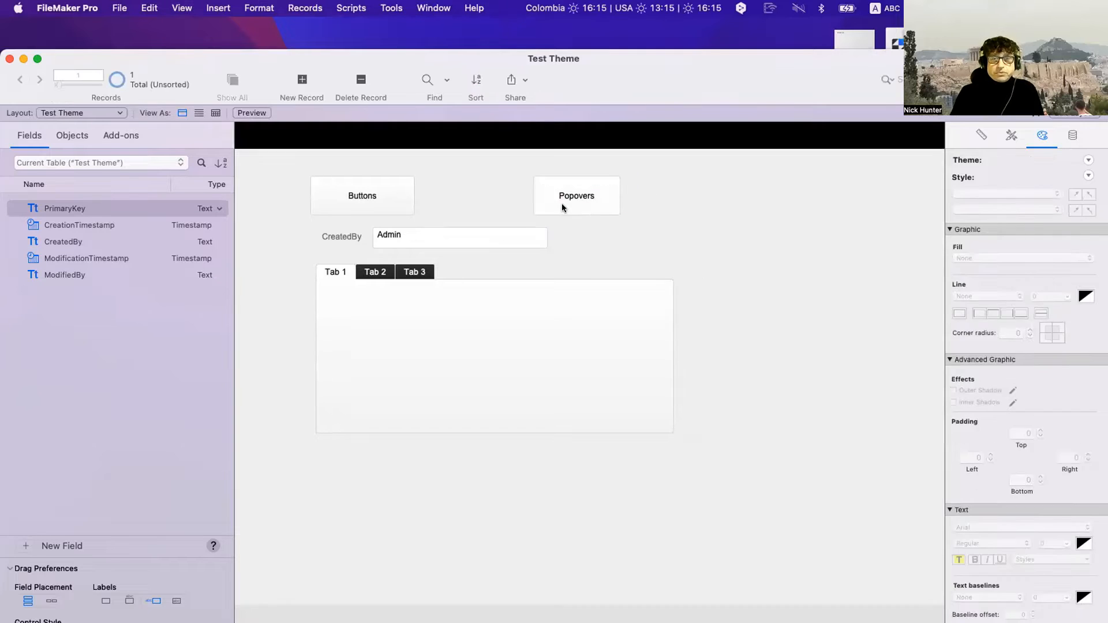
left_click(549, 190)
left_click(448, 237)
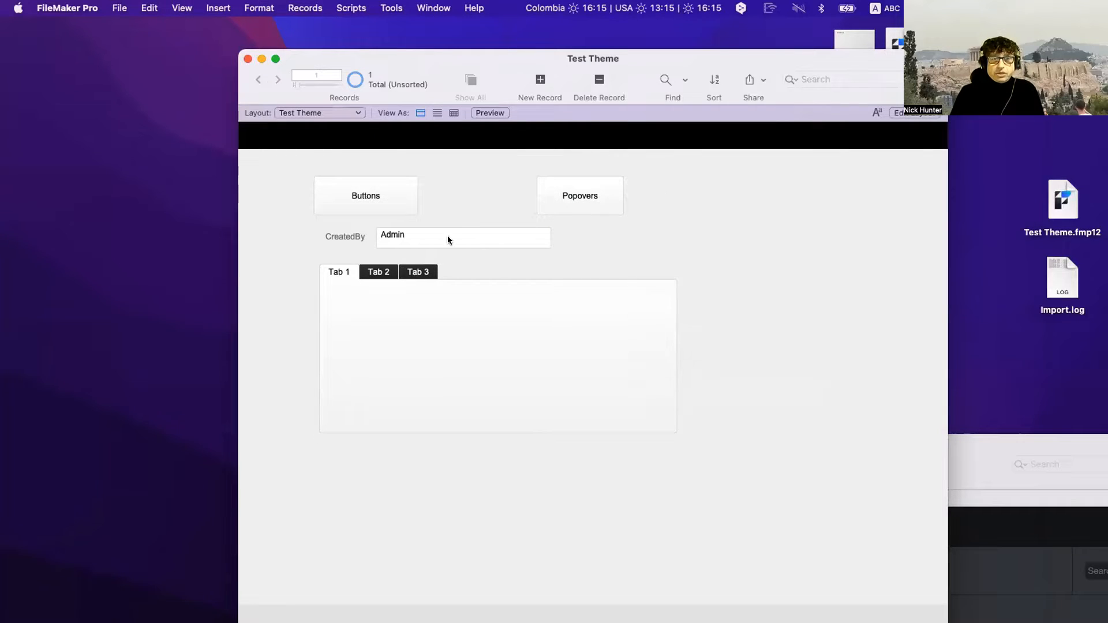
left_click(448, 237)
left_click(449, 206)
key("super+l")
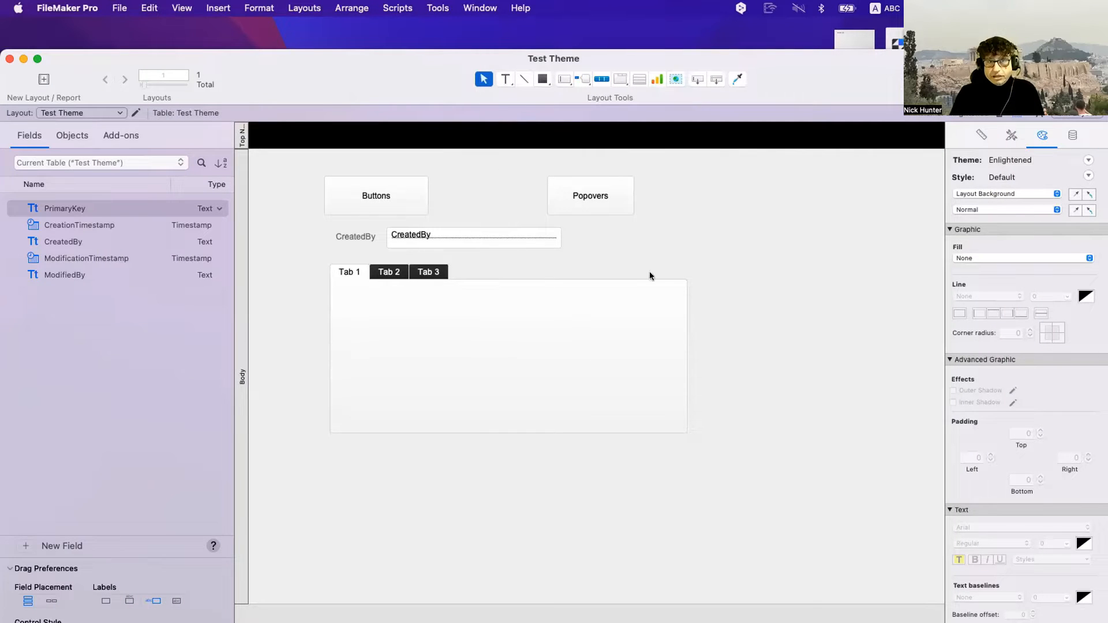
Change the layout's theme to Luminous
left_click(997, 115)
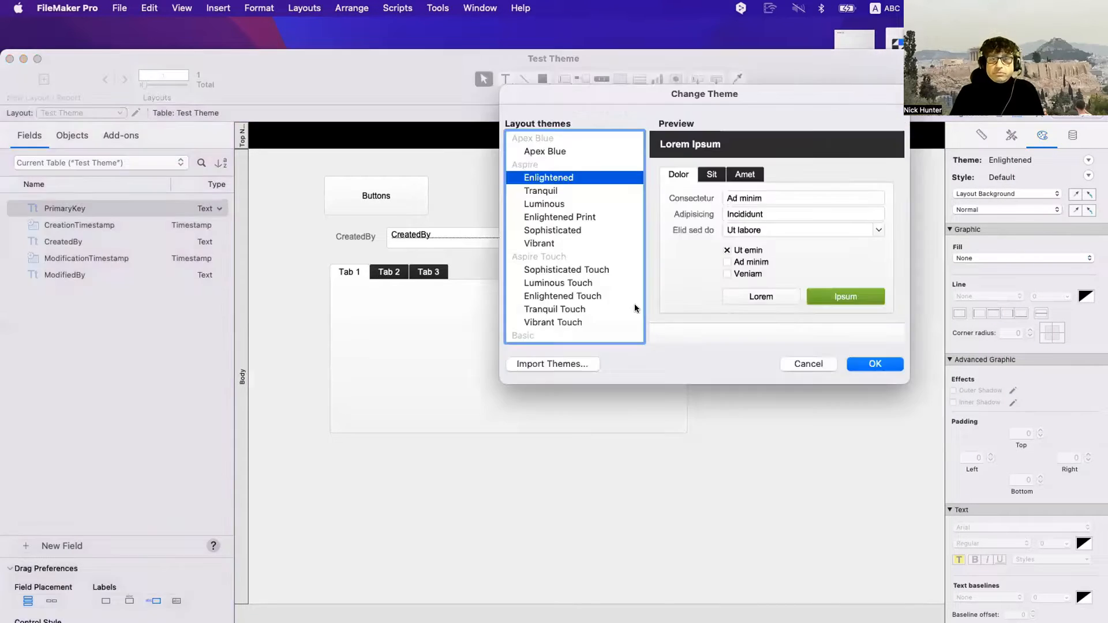
left_click(555, 203)
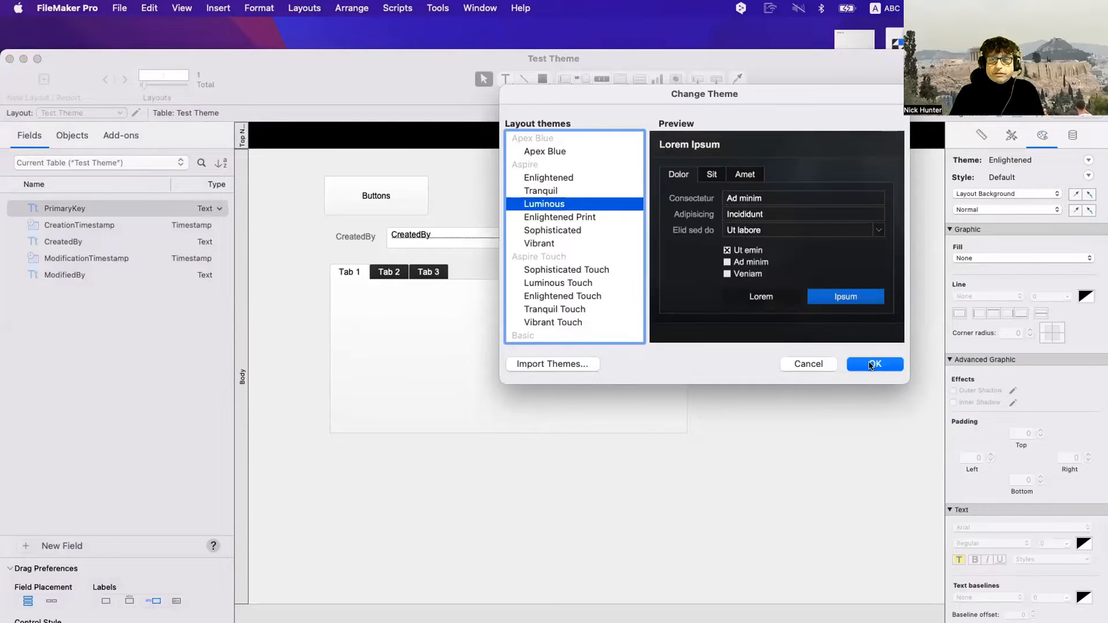
key("Return")
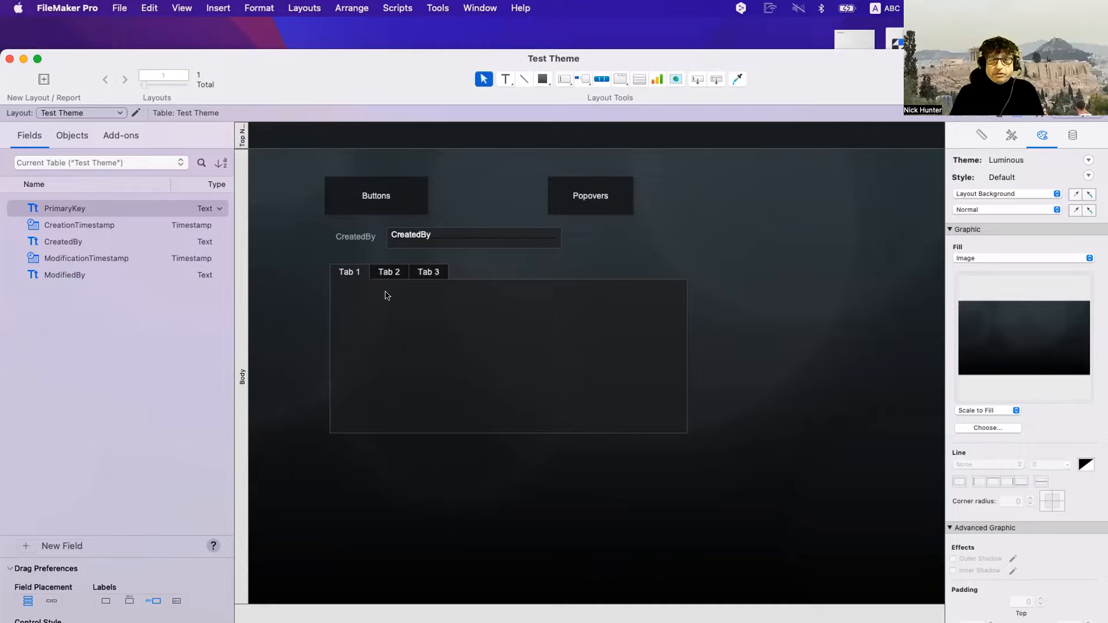
Move the CreatedBy edit box slightly left, closer to its label
left_click(455, 241)
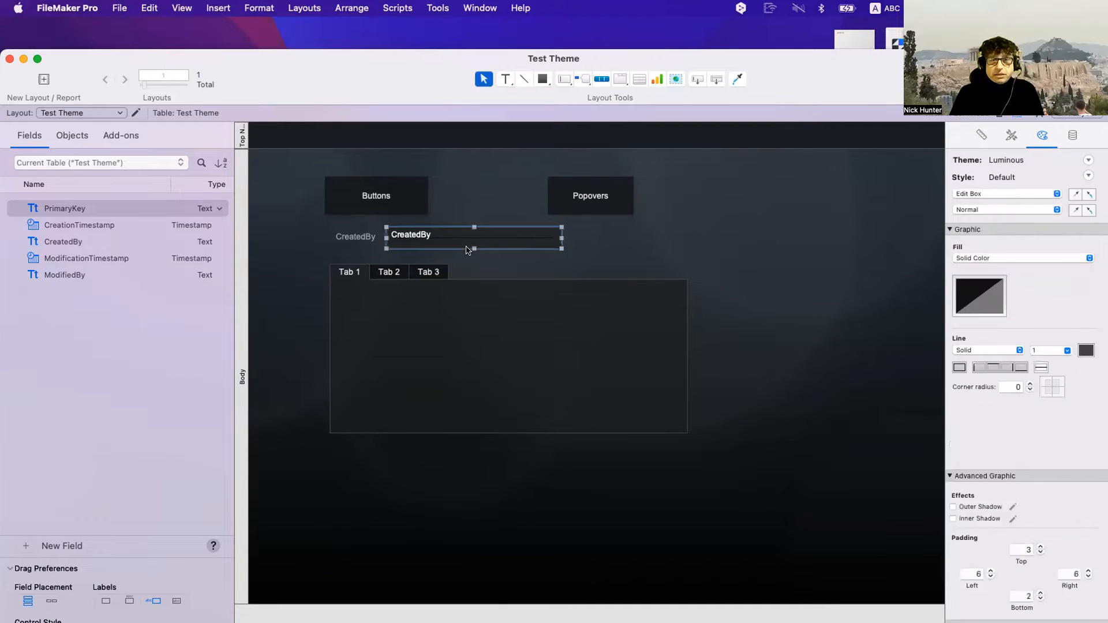
mouse_move(468, 235)
left_mouse_down()
mouse_move(467, 247)
mouse_move(440, 228)
mouse_move(450, 229)
left_mouse_up()
left_click(616, 250)
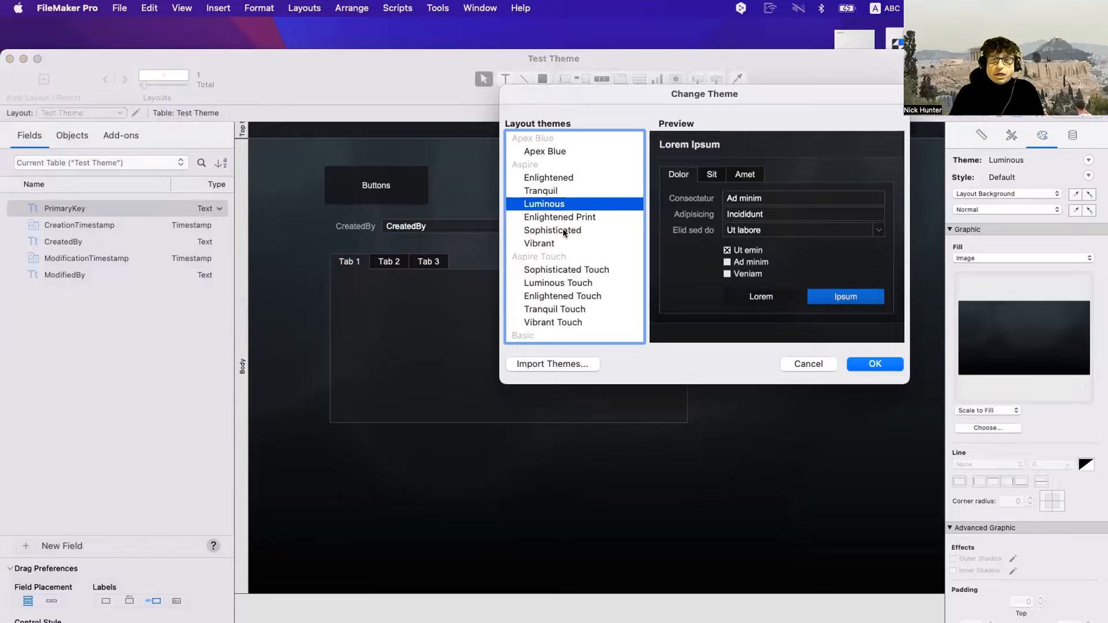
Preview the Vibrant, Cool and Warm themes, and change the layout's theme to Sophisticated
left_click(572, 230)
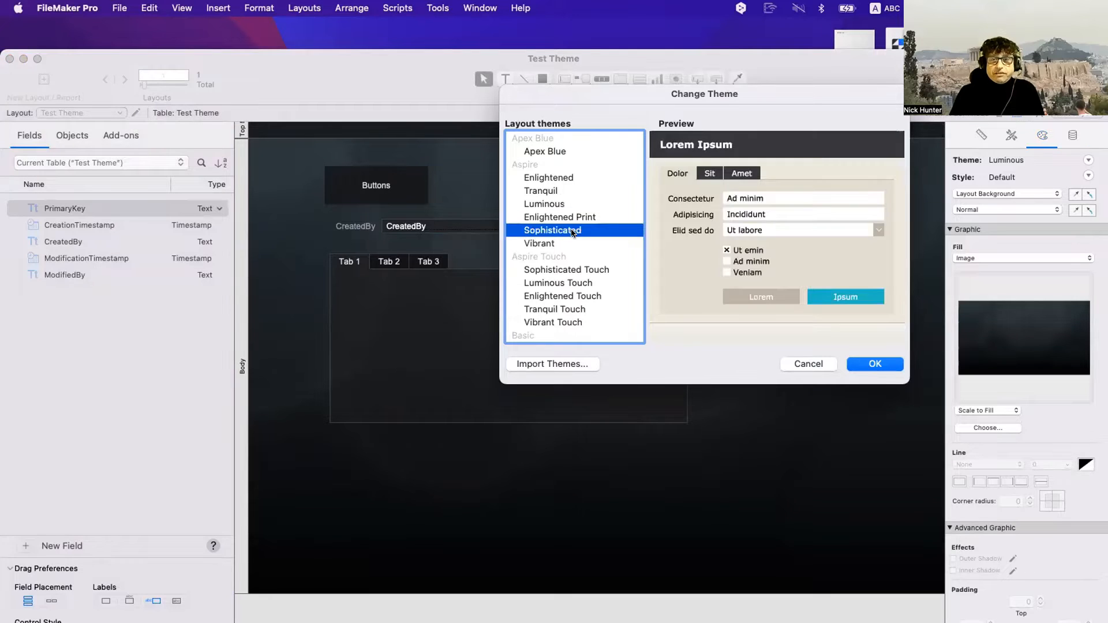
left_click(569, 243)
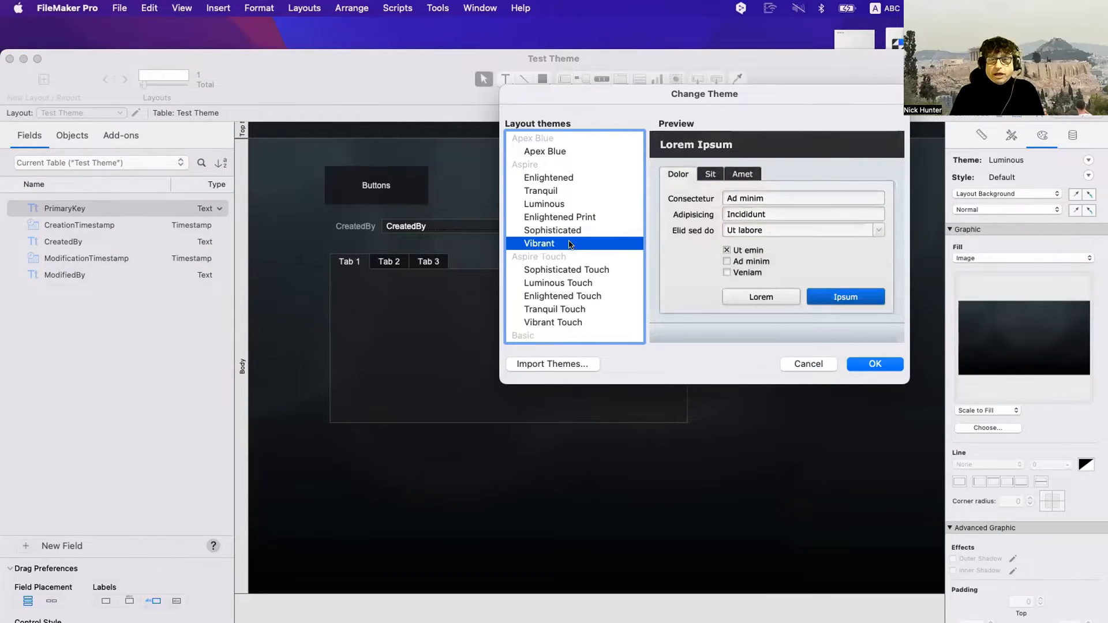
scroll(571, 279, "down", 5)
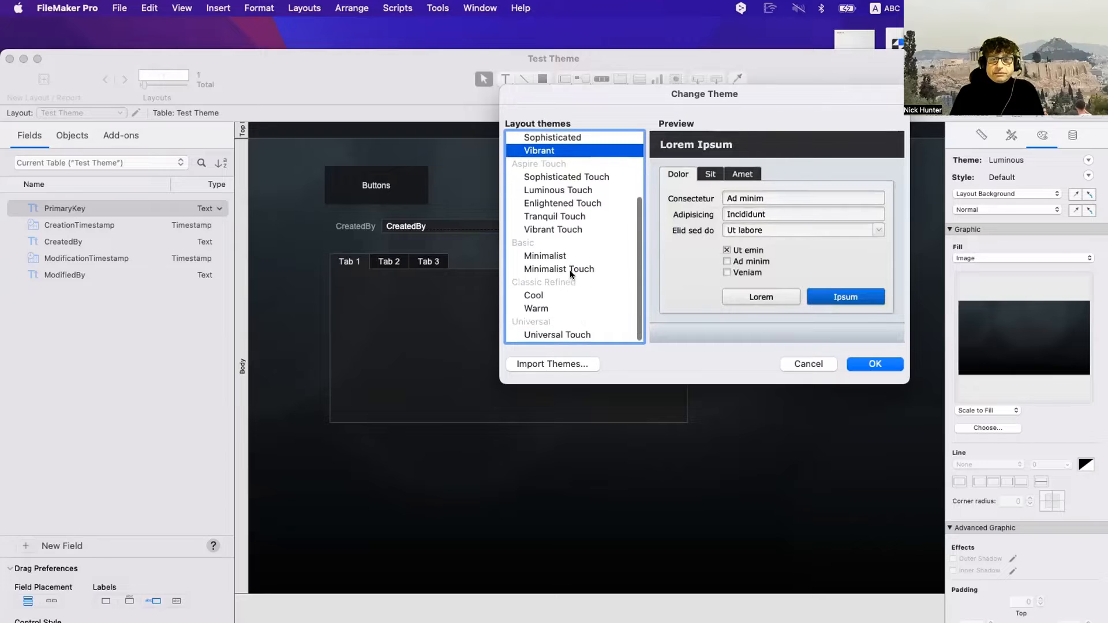
left_click(563, 294)
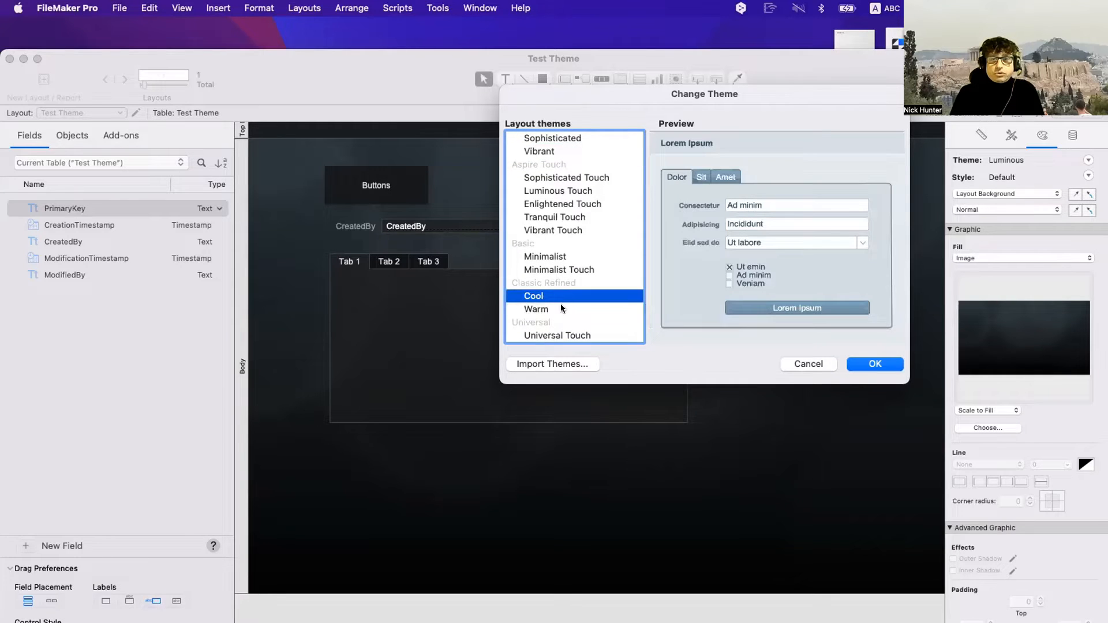
left_click(561, 309)
scroll(563, 309, "up", 5)
left_click(558, 230)
left_click(866, 364)
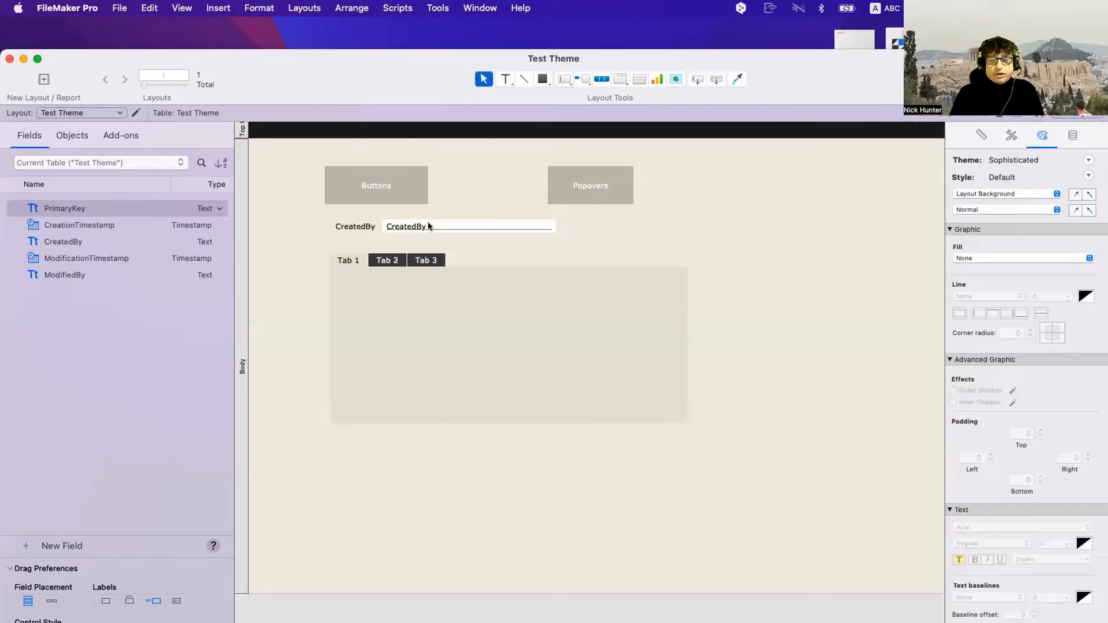
Check the Sophisticated styling on the tab control's other tabs, and review the list of available layout themes
left_click(390, 259)
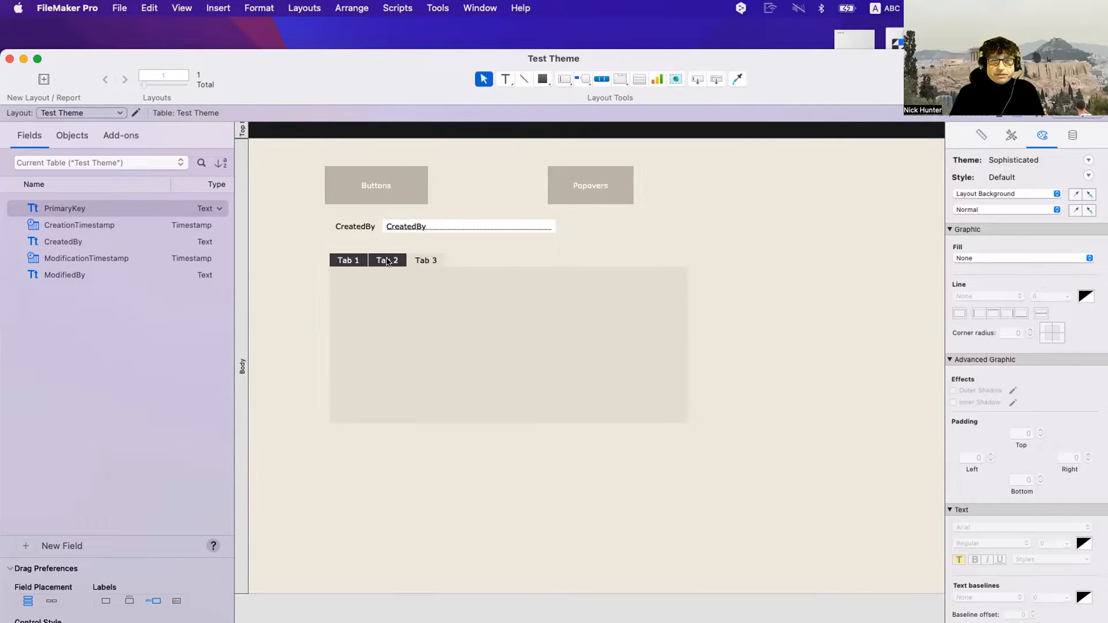
left_click(359, 264)
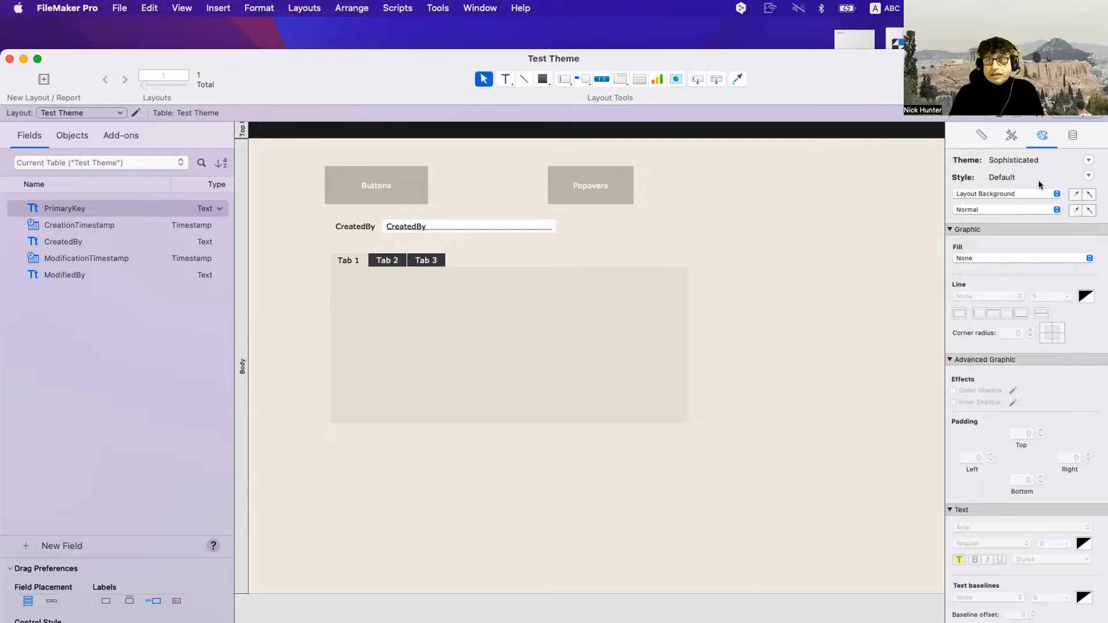
left_click(997, 116)
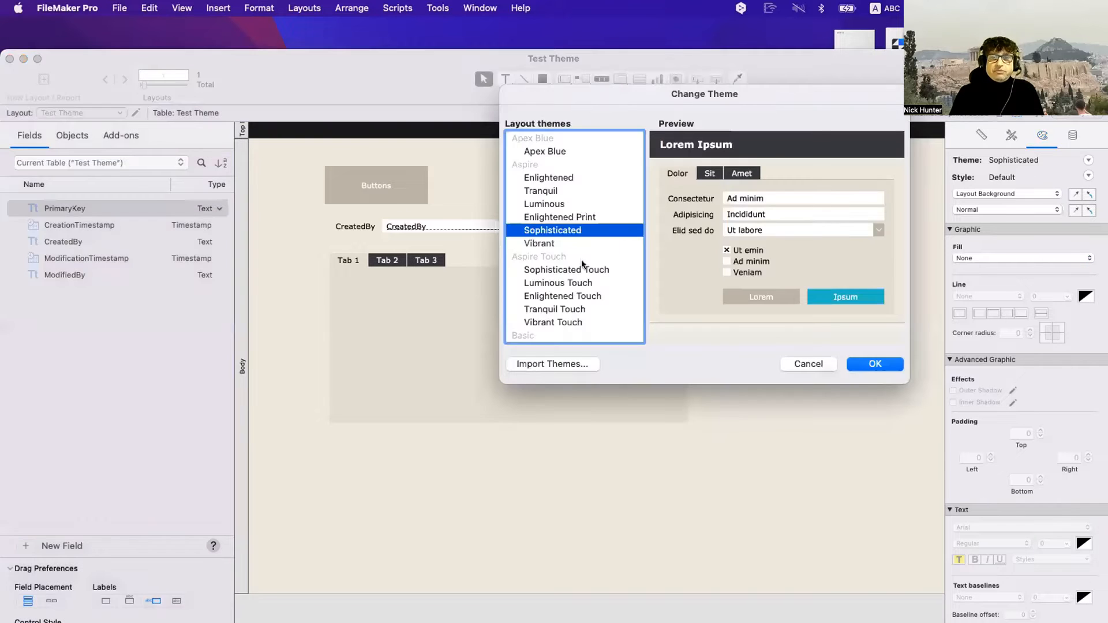
scroll(584, 283, "up", 1)
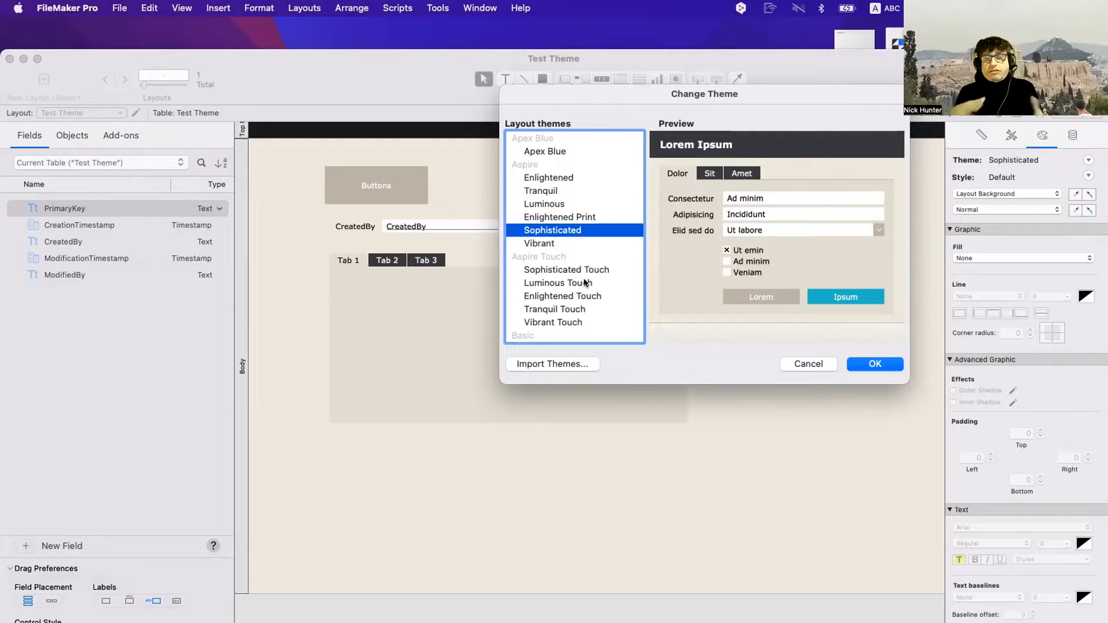
key("Return")
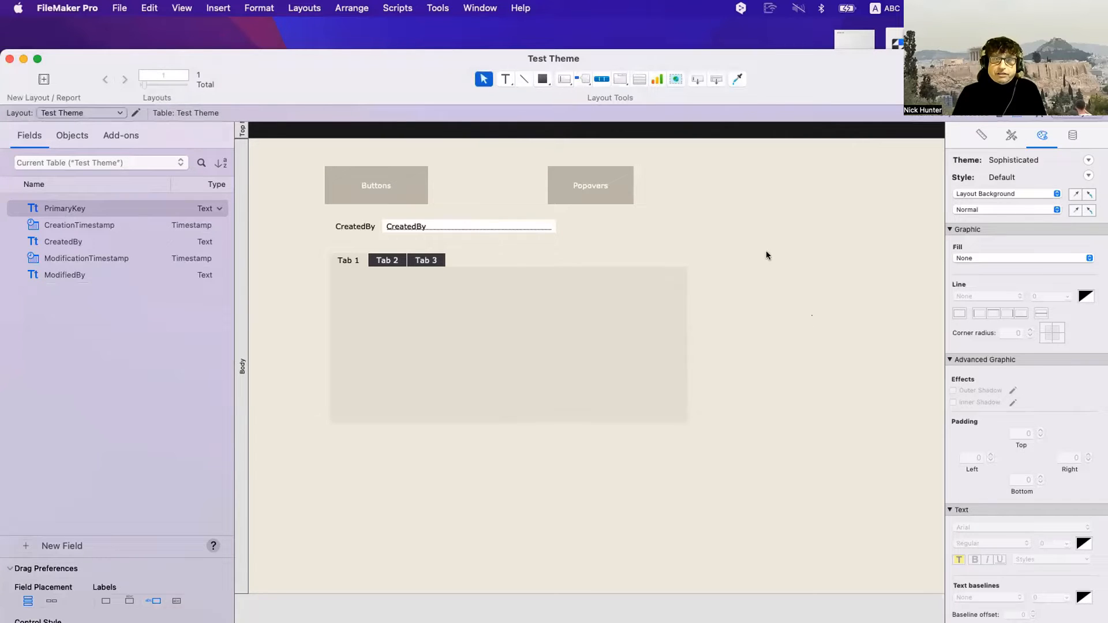
Switch to the Discord_theme file's window and position it fully in view
left_click(479, 8)
left_click(497, 182)
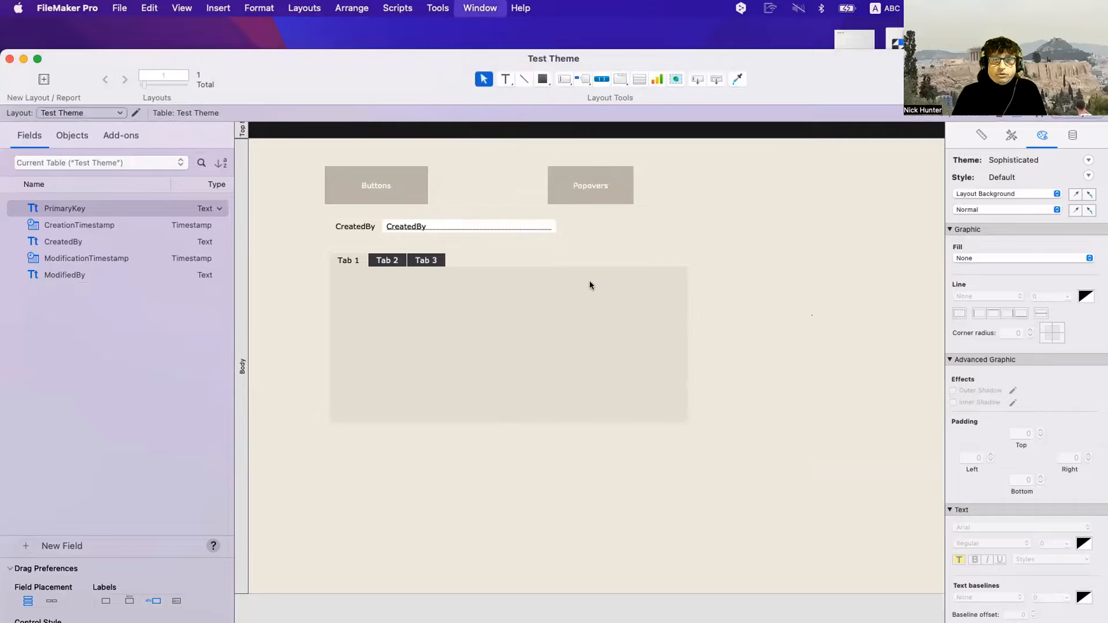
left_click_drag(625, 439, 459, 116)
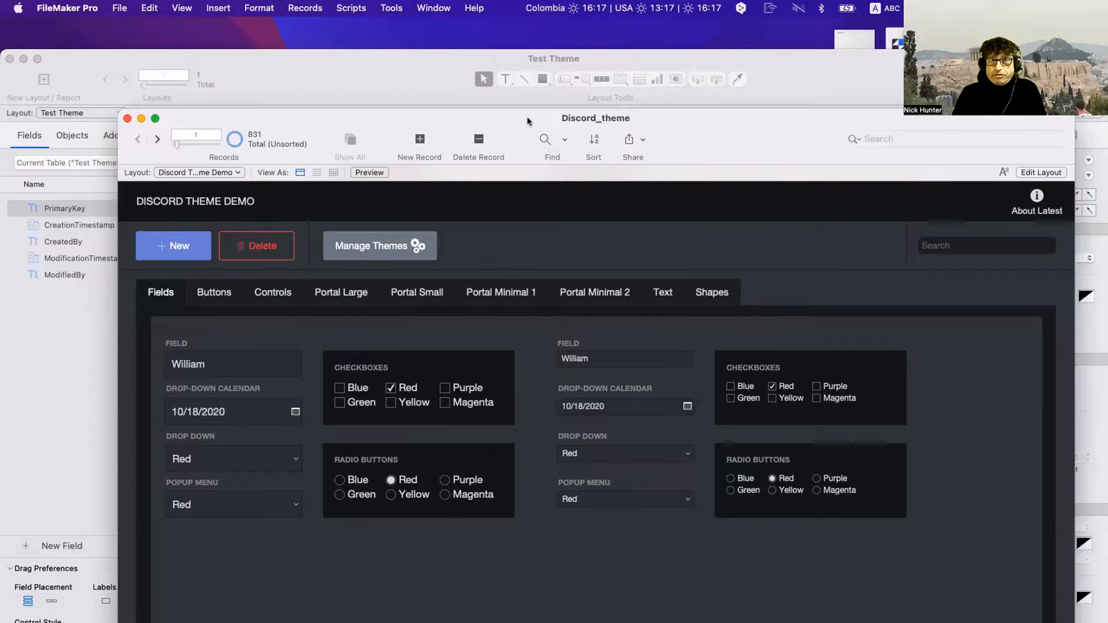
left_click_drag(526, 116, 504, 94)
Copy the Discord theme from the Discord_theme file's theme manager and close the manager
left_click(149, 7)
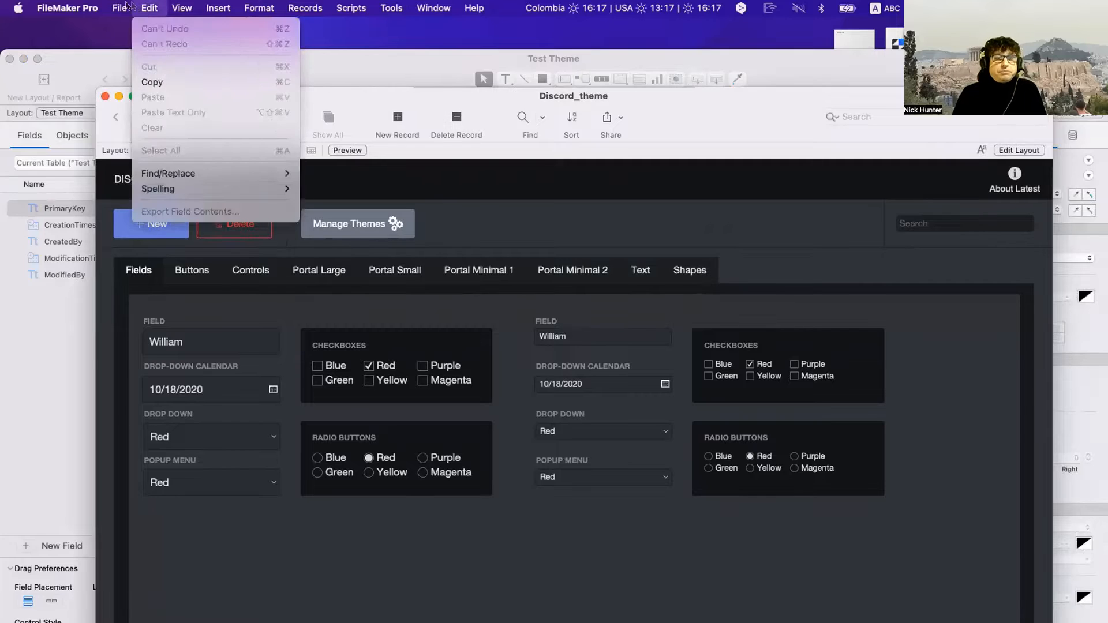
mouse_move(120, 8)
mouse_move(173, 150)
left_click(312, 294)
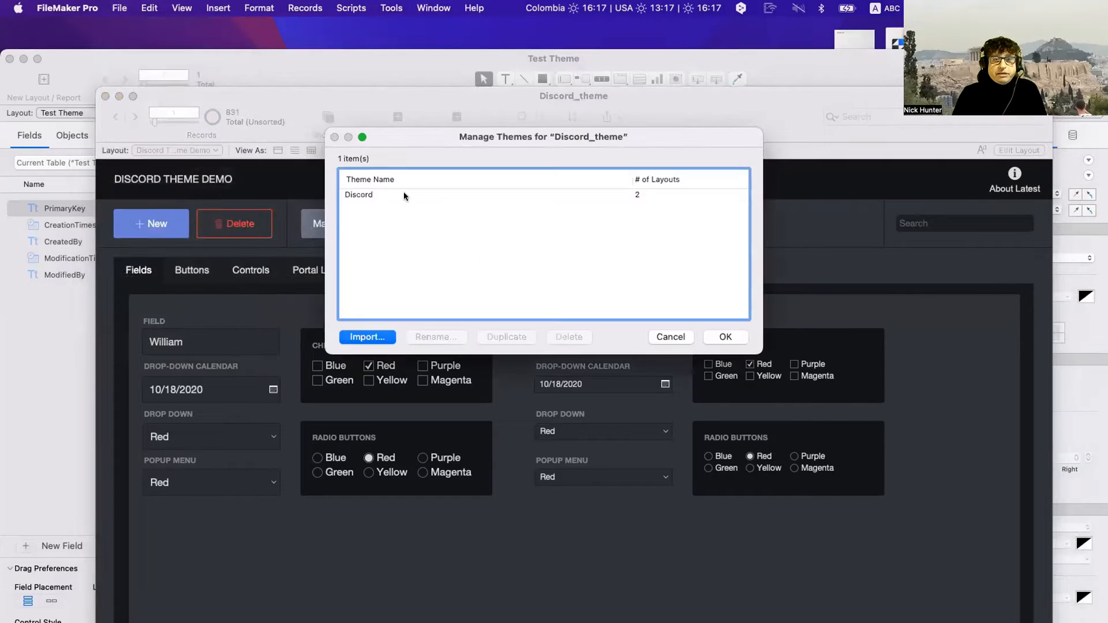
left_click(402, 195)
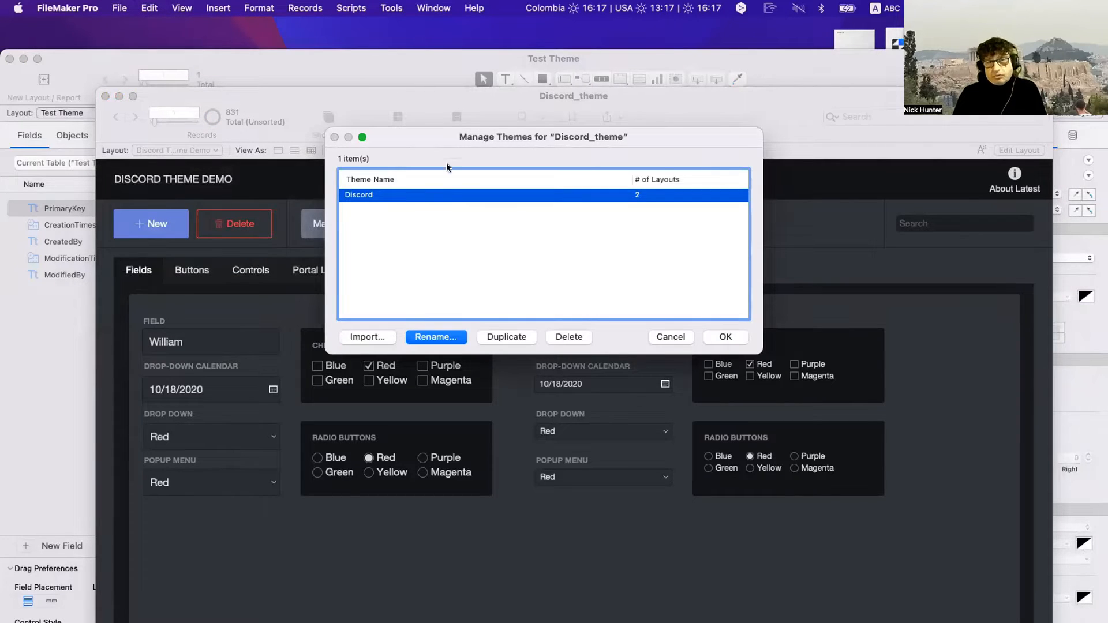
left_click_drag(440, 142, 663, 193)
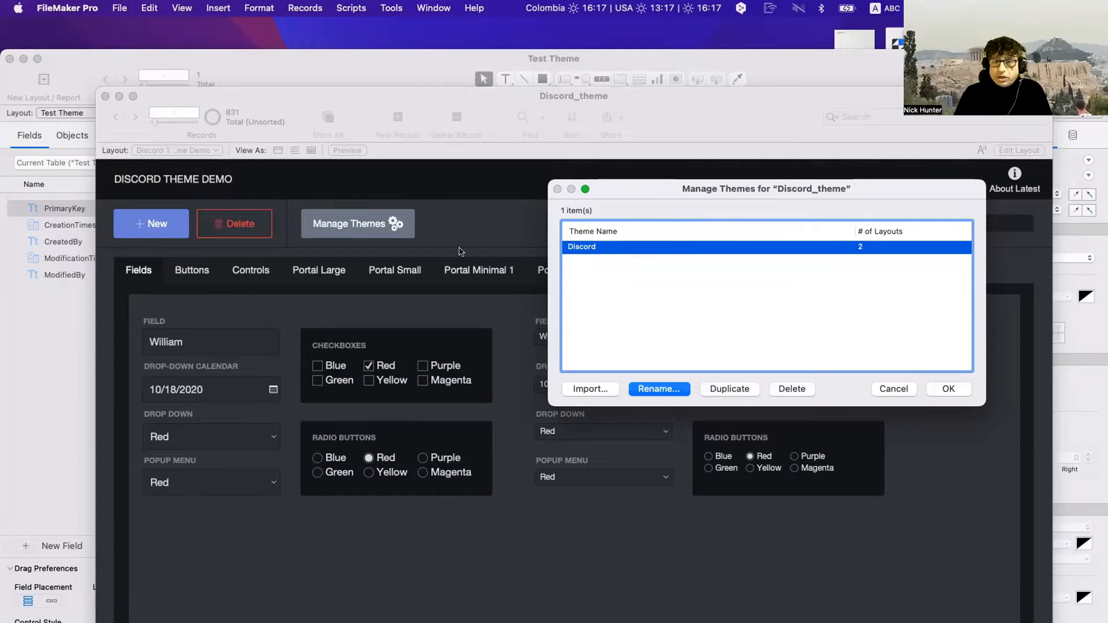
right_click(705, 246)
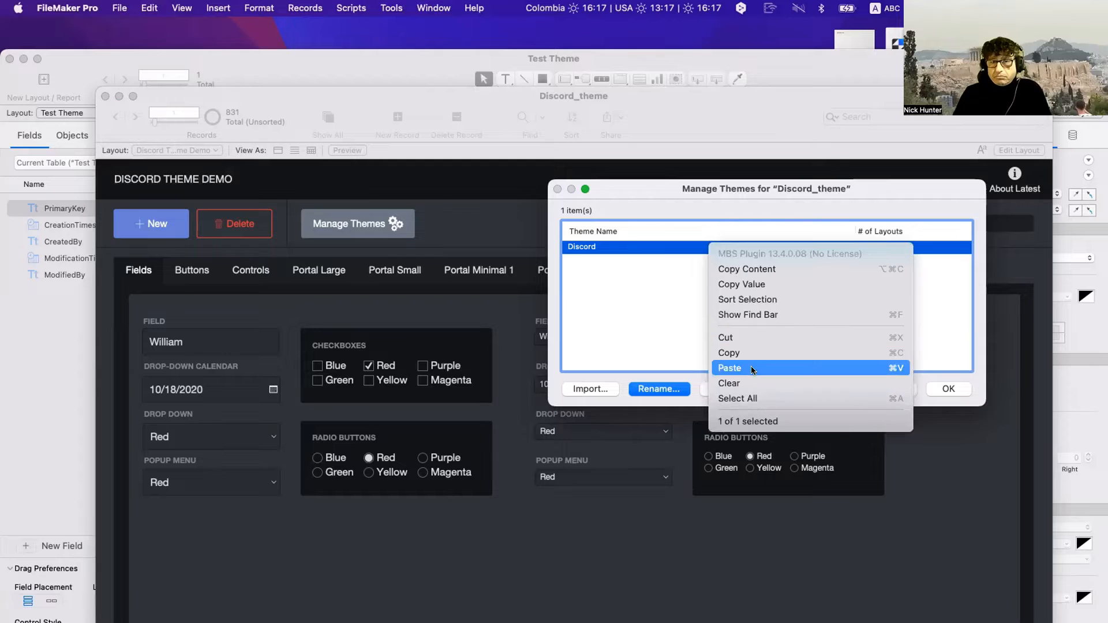
left_click(623, 254)
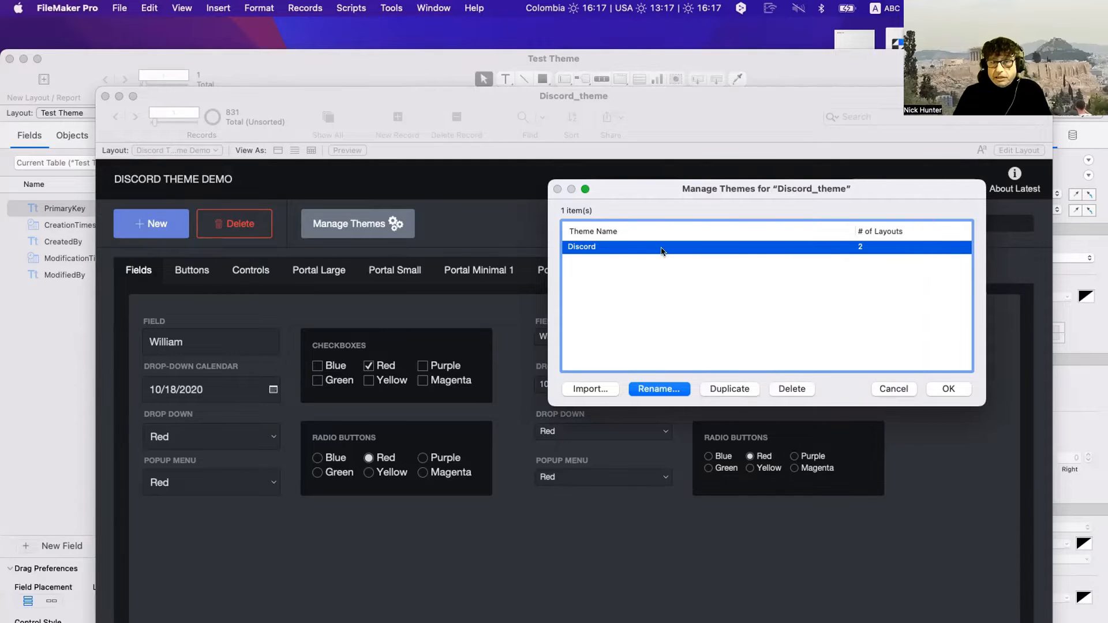
left_click(908, 388)
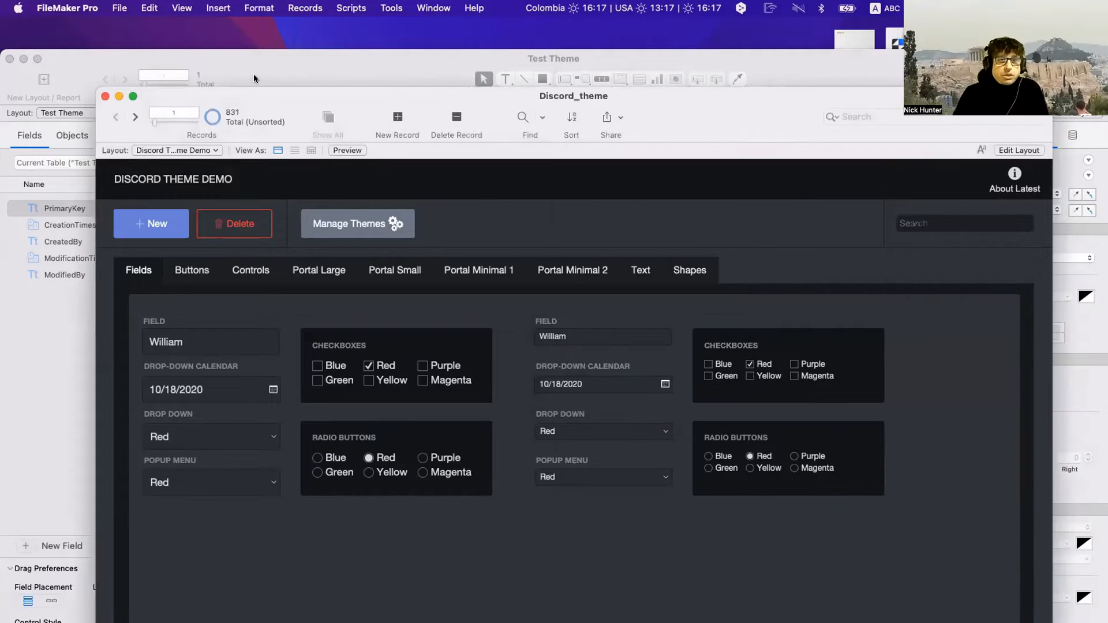
Return to the Test Theme file, paste the copied Discord theme into its theme manager and save
left_click(254, 73)
left_click_drag(250, 74, 249, 63)
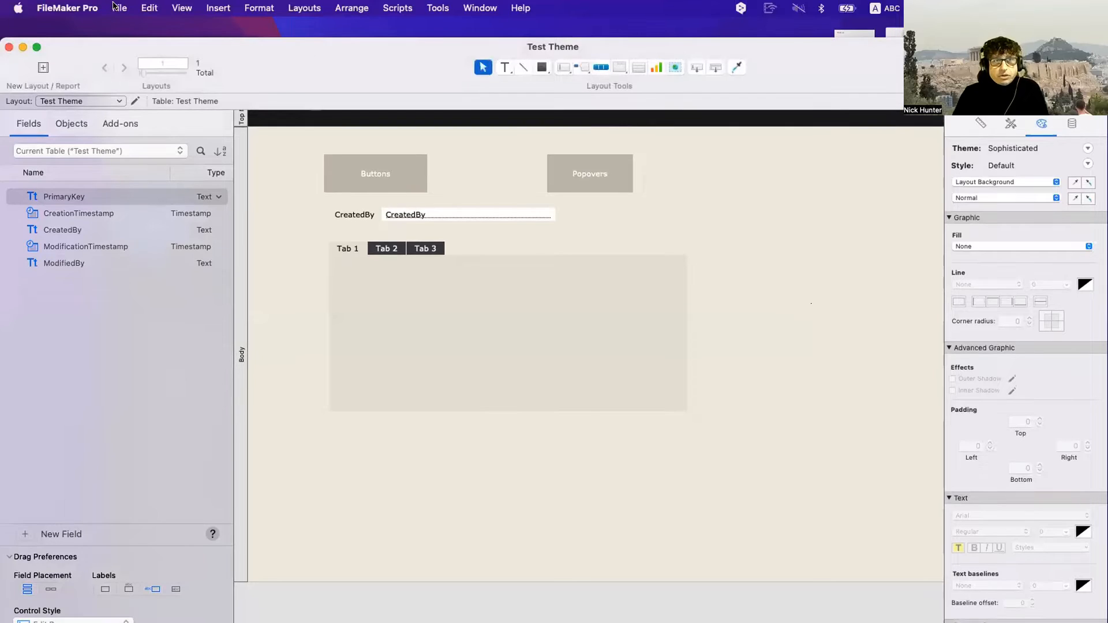
left_click(119, 8)
mouse_move(128, 151)
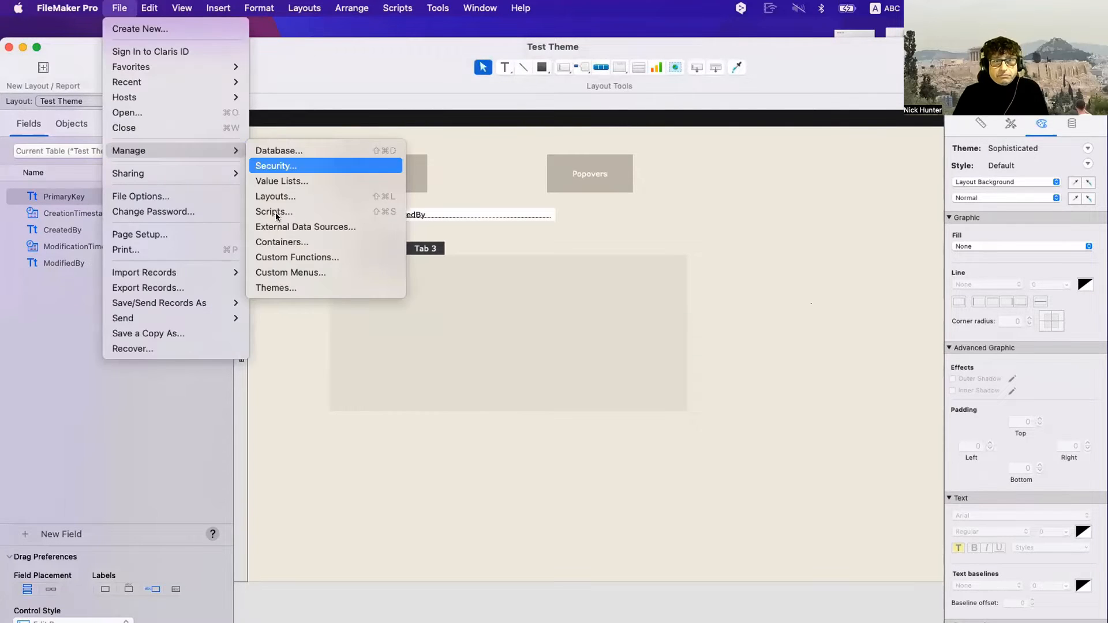
left_click(276, 287)
right_click(646, 327)
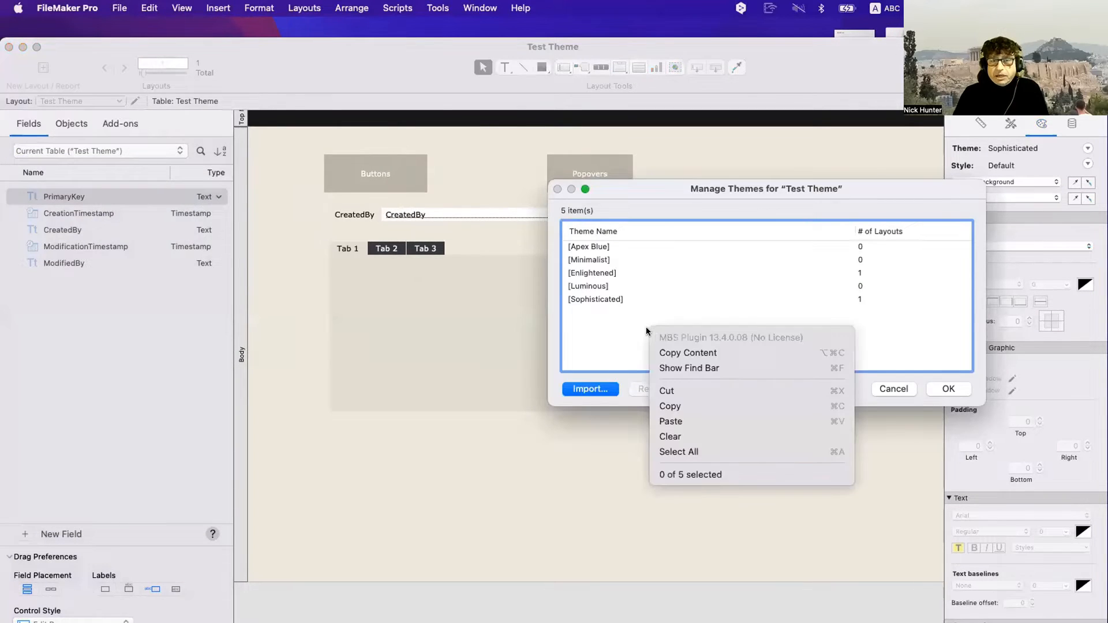
left_click(689, 416)
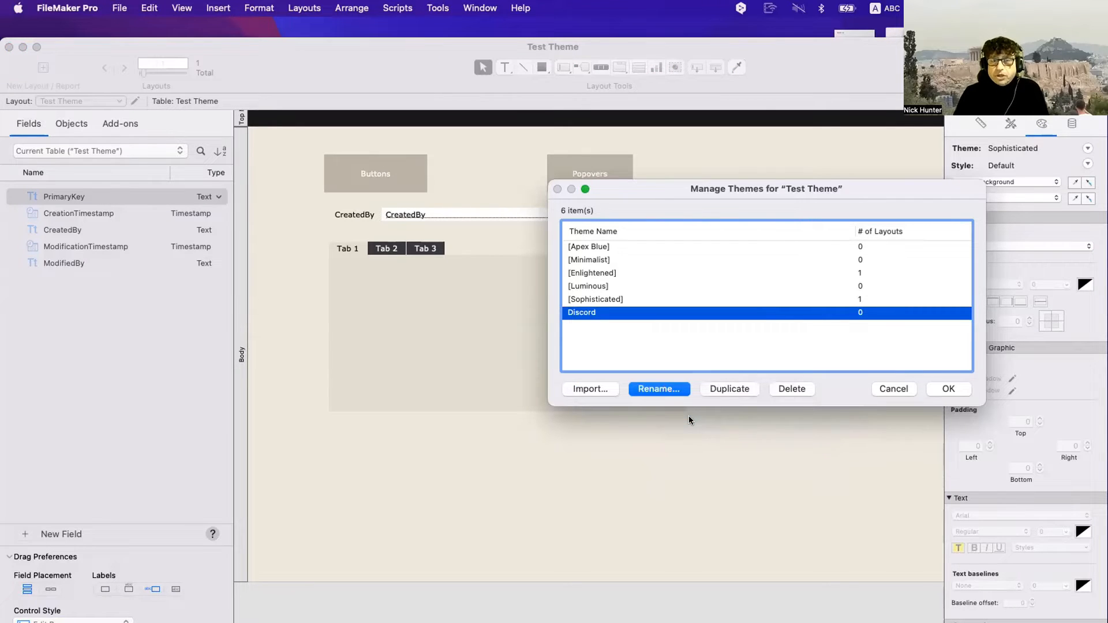
left_click(949, 389)
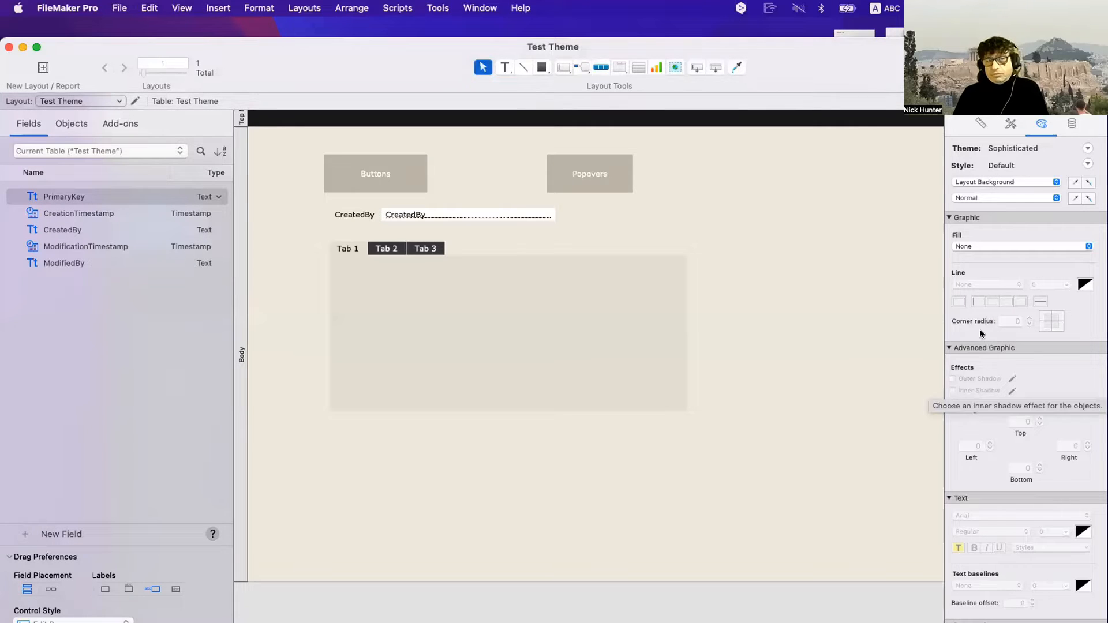
Change the layout's theme to the custom Discord theme
left_click(996, 101)
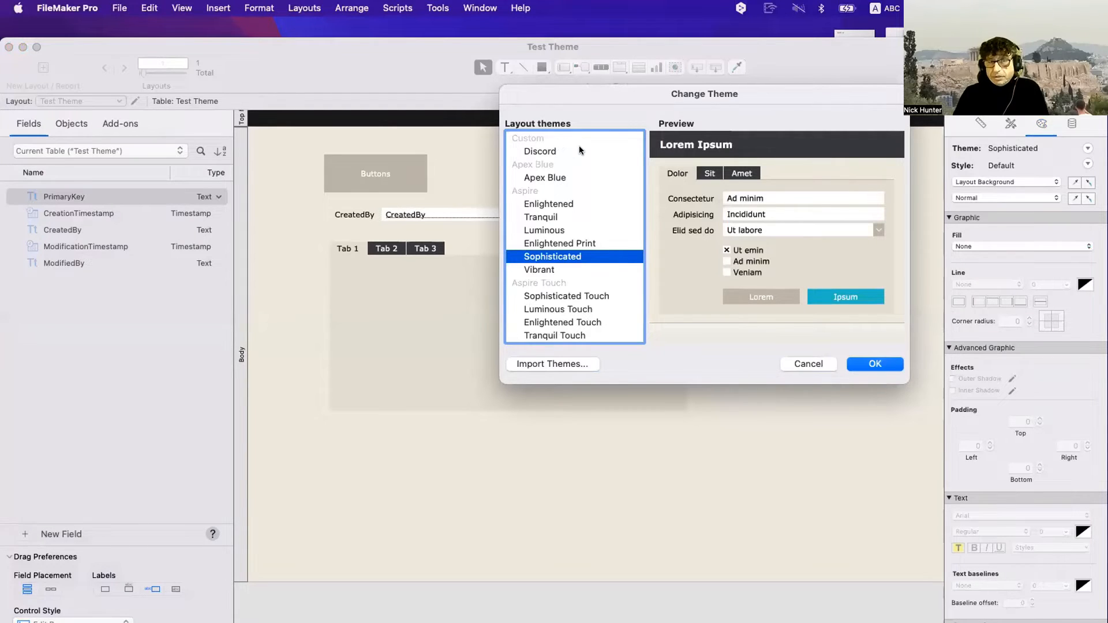
left_click(542, 152)
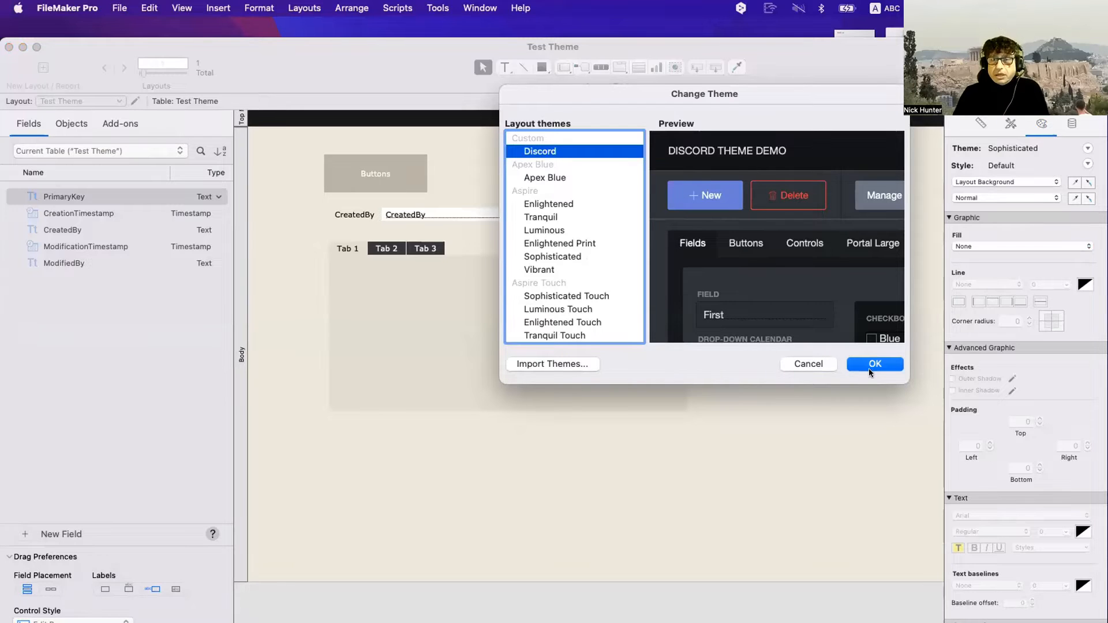
left_click(873, 364)
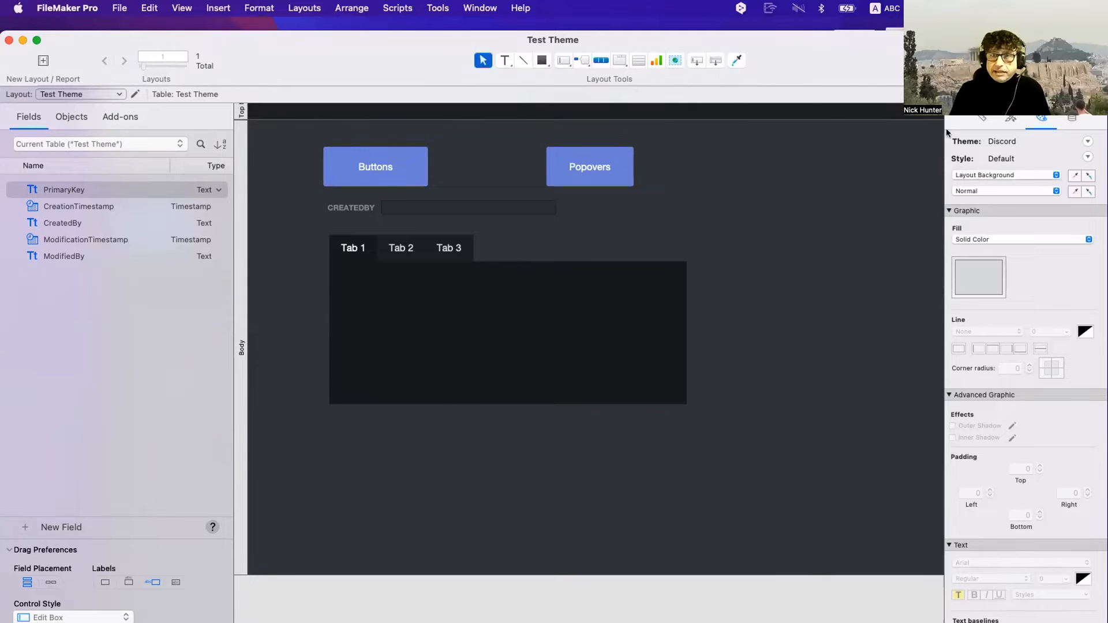
Change the layout's theme from Discord to Enlightened
left_click(981, 94)
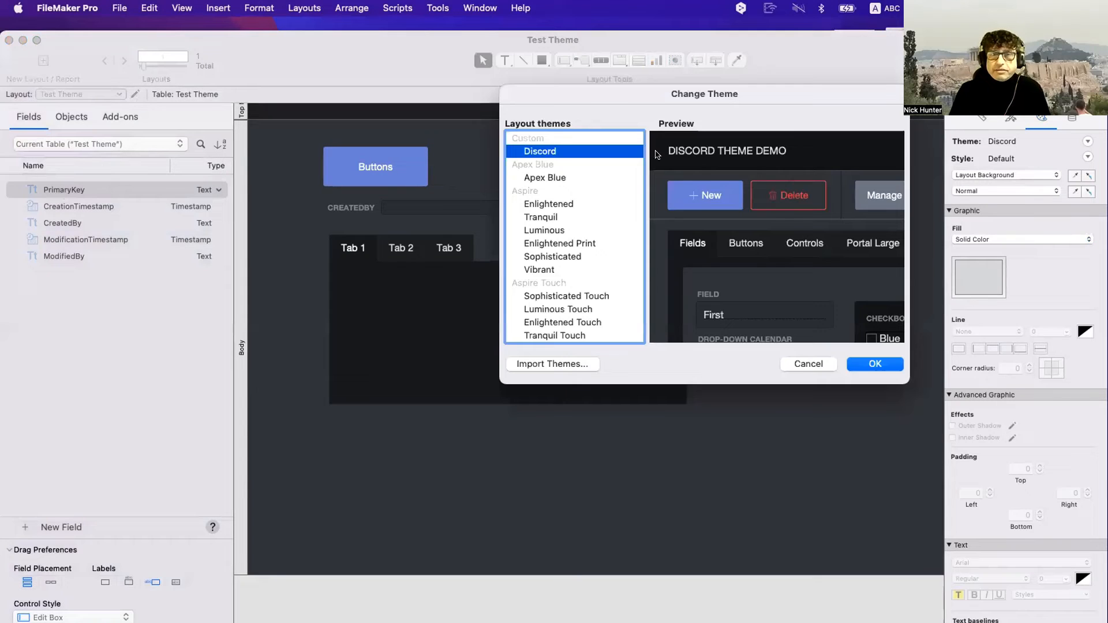
left_click(584, 203)
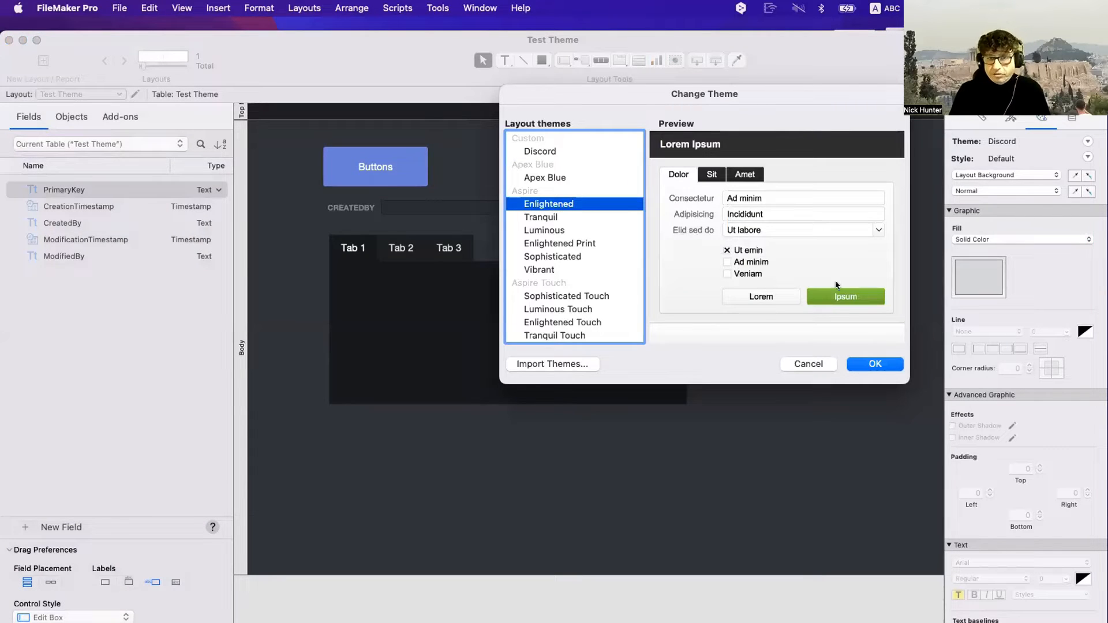
left_click(867, 364)
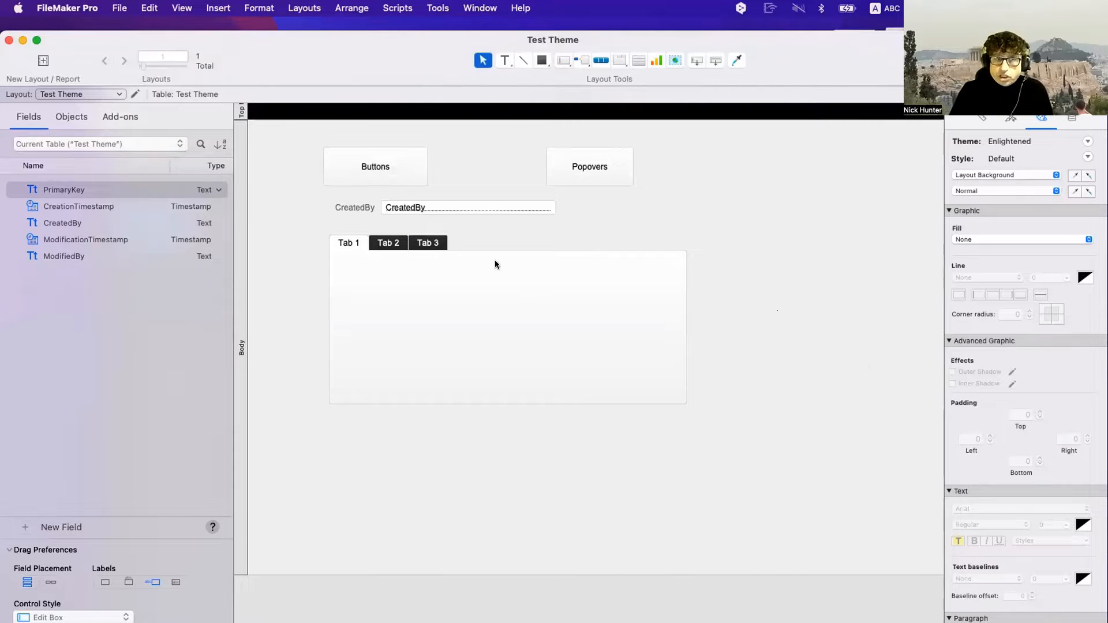
Select the two buttons, the CreatedBy field and its label in turn, and make the Top Navigation part slightly taller
left_click(368, 151)
left_click(559, 164)
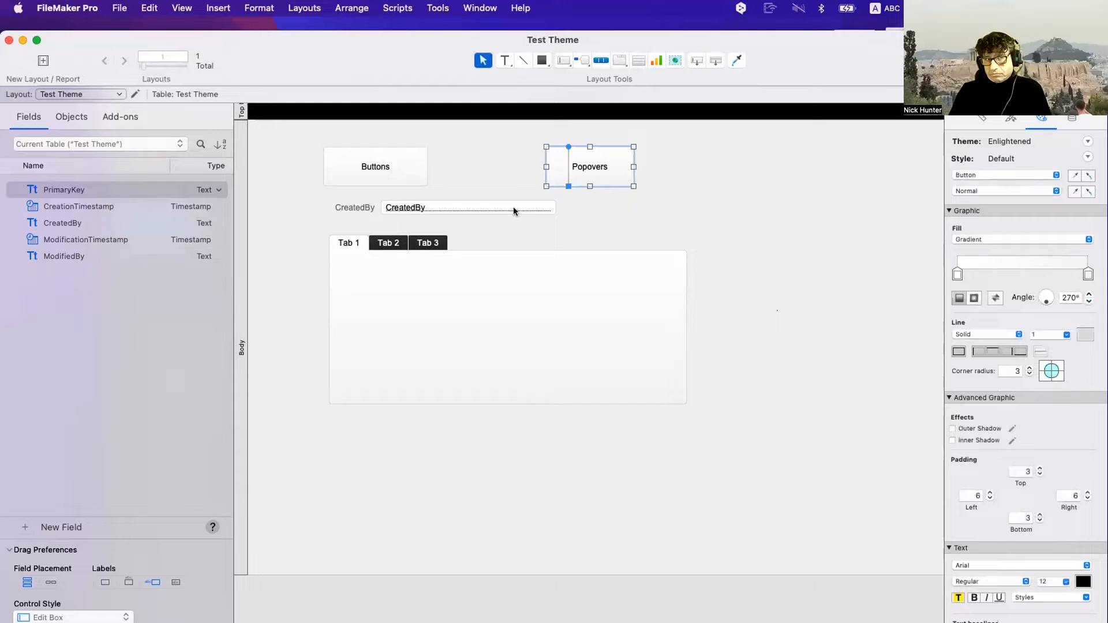
left_click(459, 208)
left_click(355, 208)
left_click(635, 214)
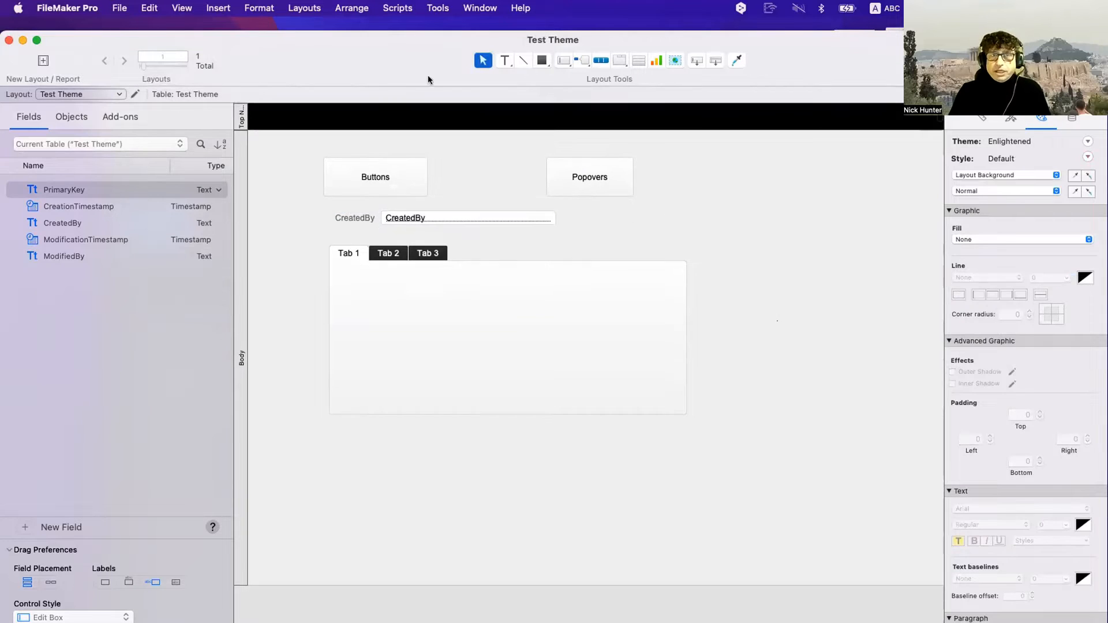
Draw a tall portal in the empty area beside the tab control, showing records from the current Test Theme table
left_click_drag(295, 61, 299, 99)
left_click(643, 99)
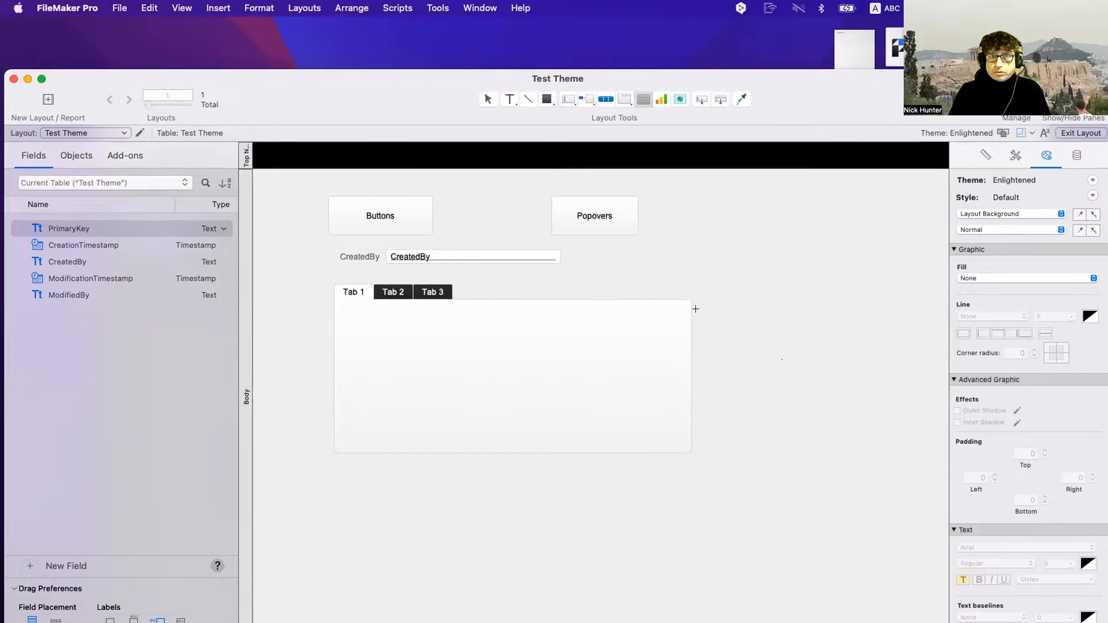
mouse_move(744, 256)
left_mouse_down()
mouse_move(916, 515)
mouse_move(932, 523)
left_mouse_up()
left_click(548, 141)
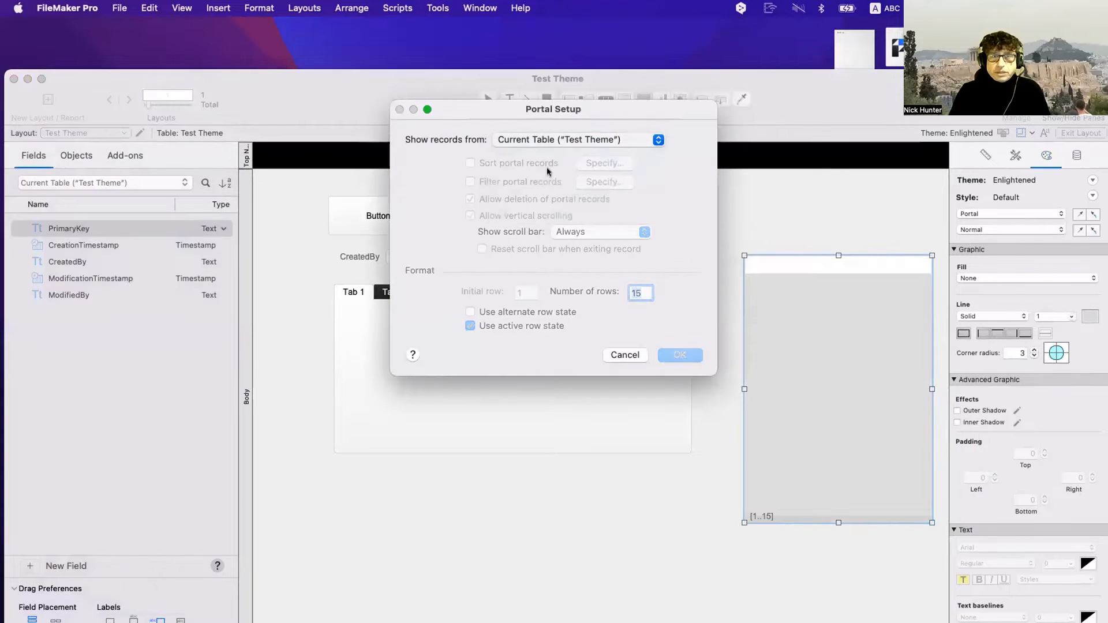
left_click(680, 355)
Include the CreatedBy and ModifiedBy fields in the portal
left_click(435, 213)
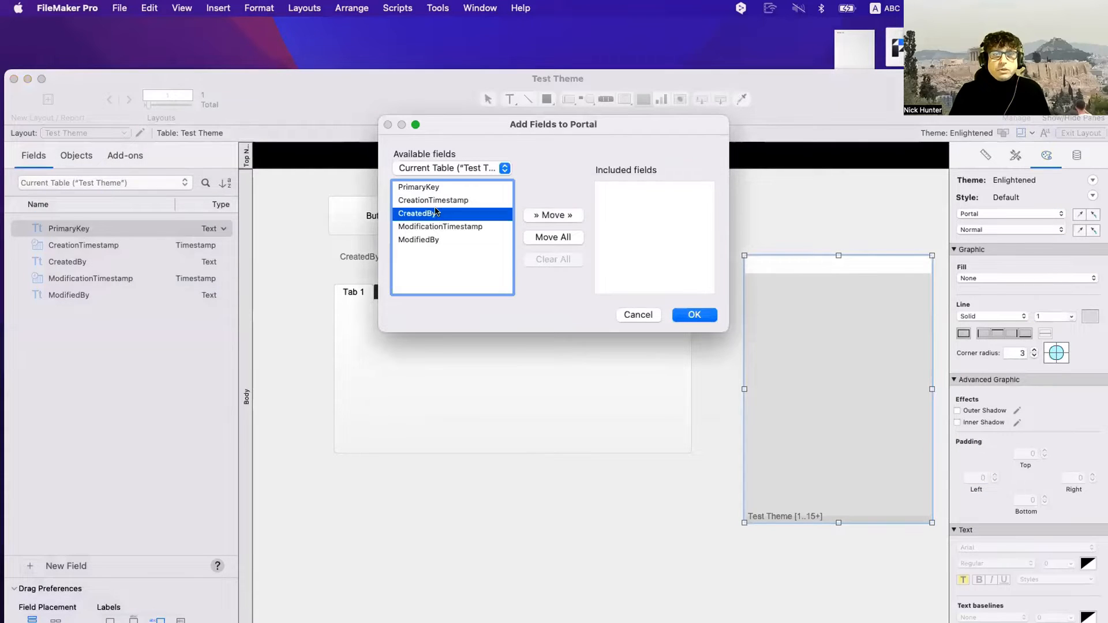
double_click(436, 213)
double_click(418, 239)
left_click(694, 315)
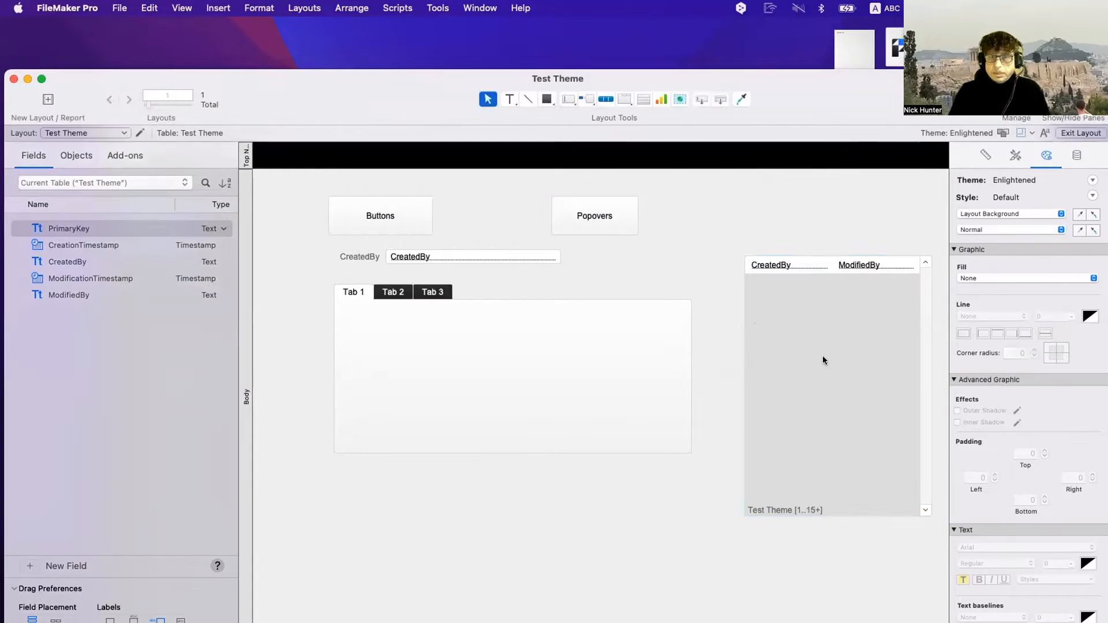
View the layout with the new portal in Browse mode, and return to Layout mode
key("super+b")
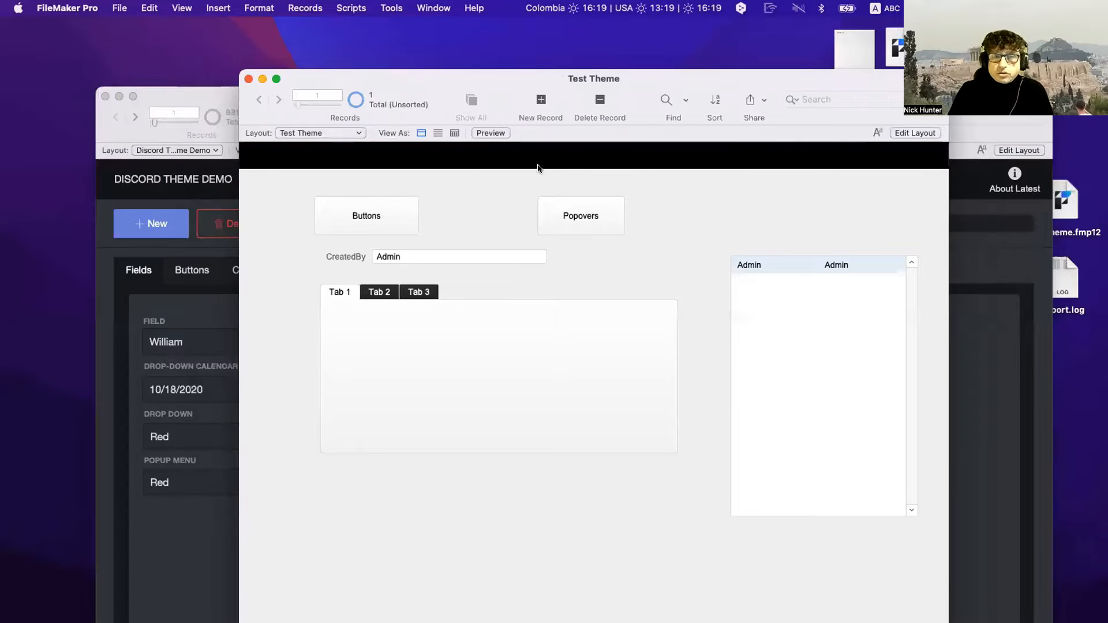
key("super+l")
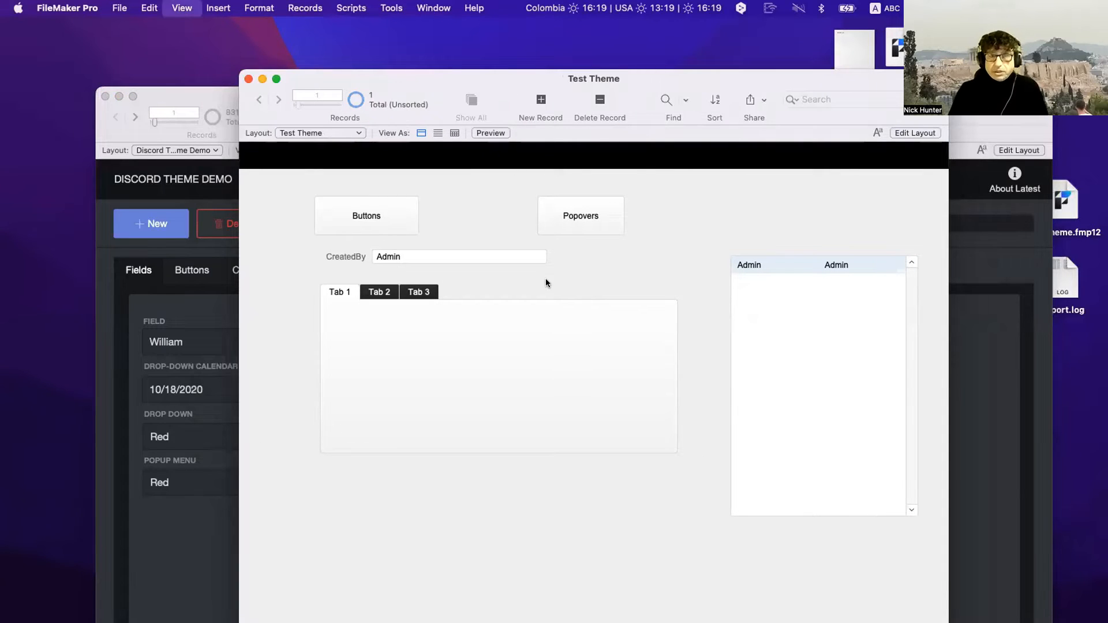
left_click_drag(382, 86, 375, 64)
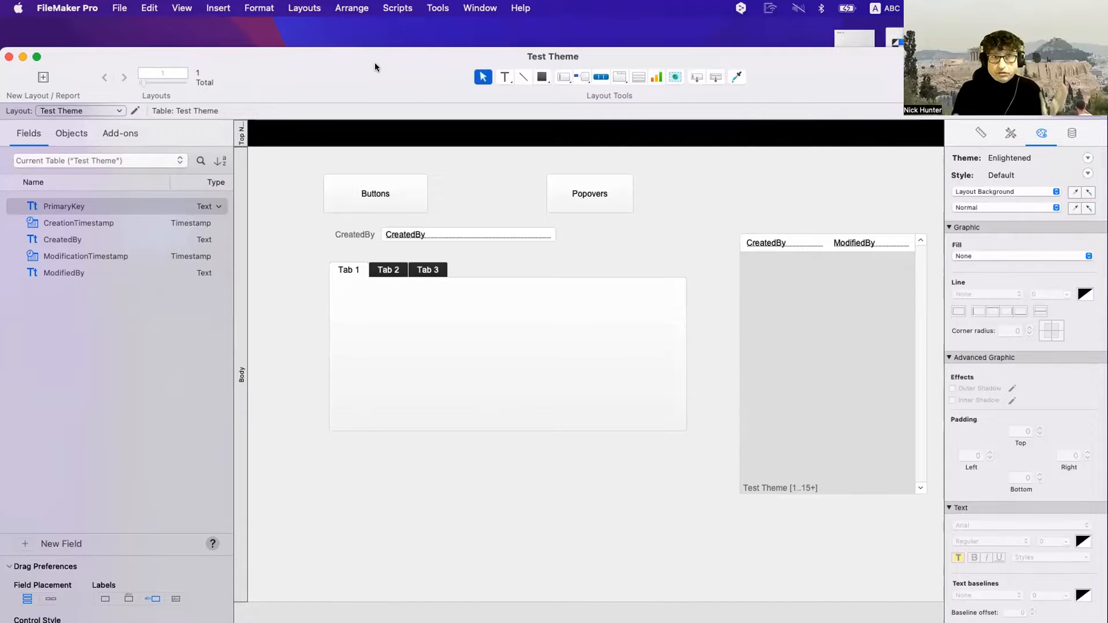
Add a text object reading "Default" above the portal, beside the Popovers button
left_click(505, 77)
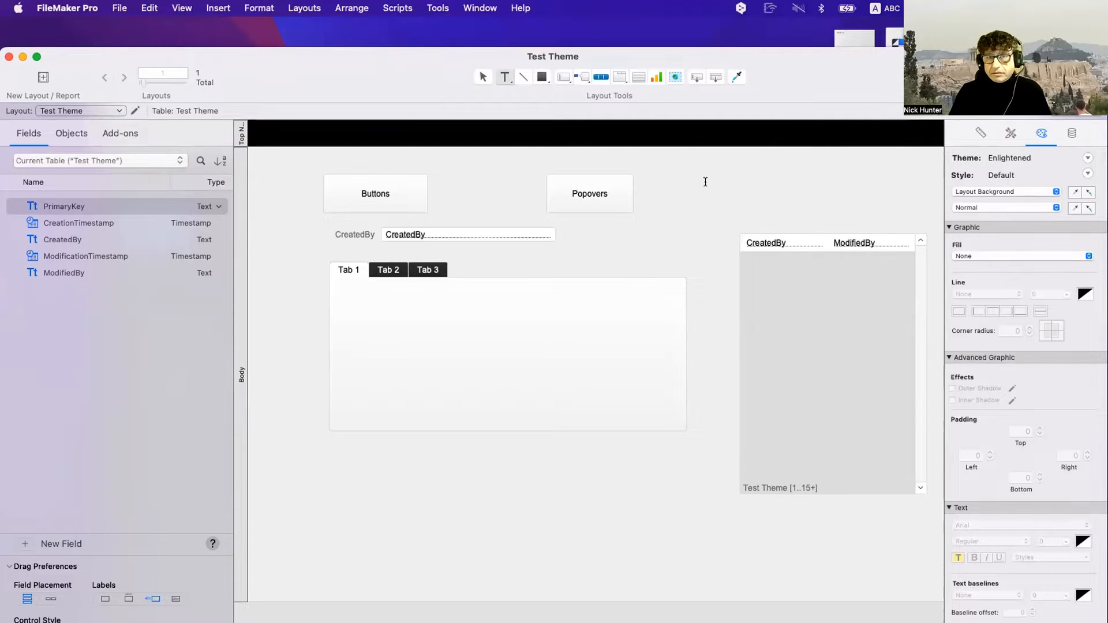
left_click_drag(684, 175, 756, 190)
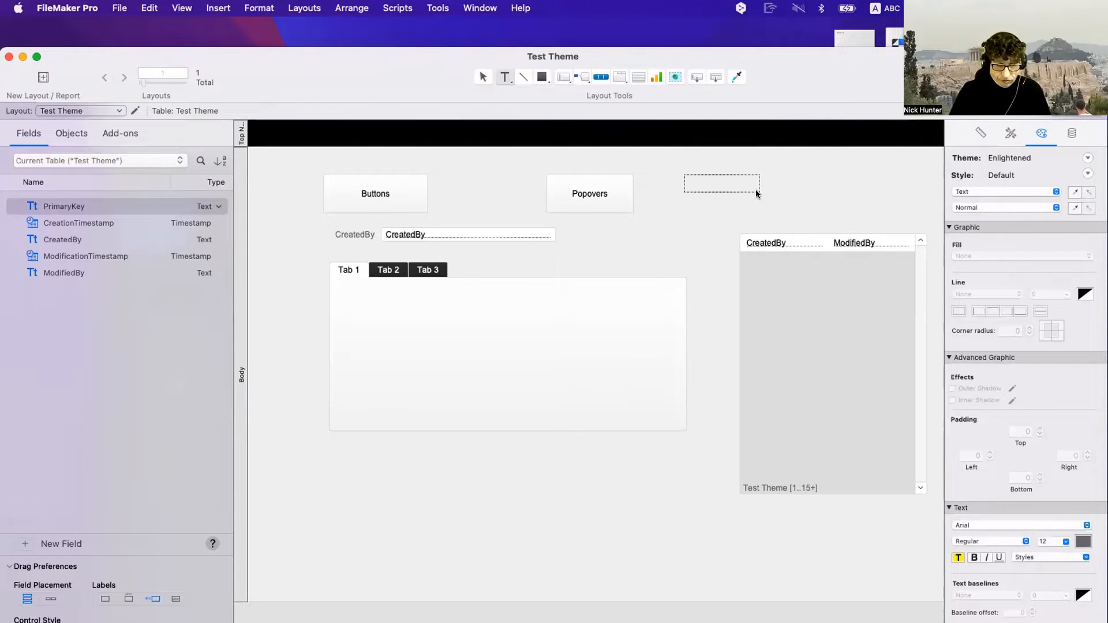
type("Default")
key("Escape")
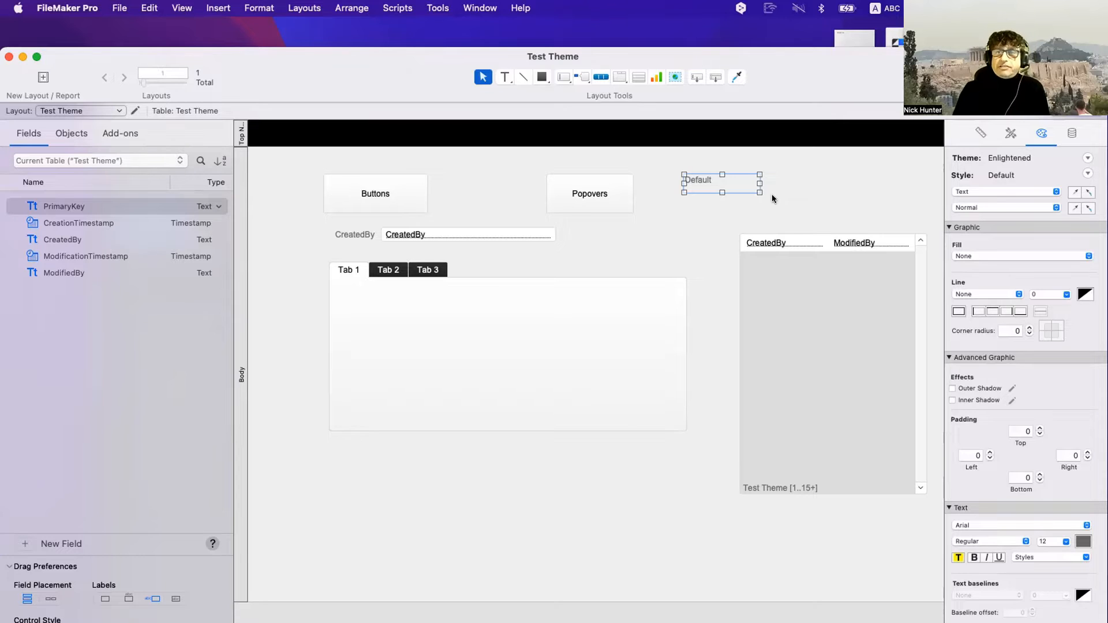
Reduce the height of the "Default" text object and apply the Default text style to it
left_click(1006, 133)
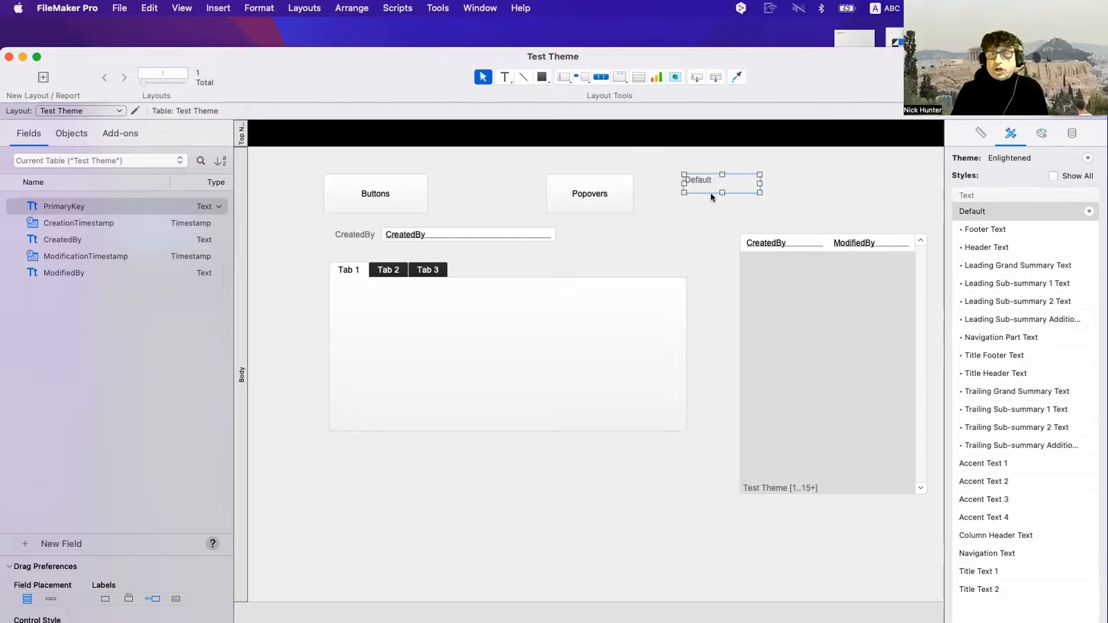
left_click_drag(722, 190, 723, 187)
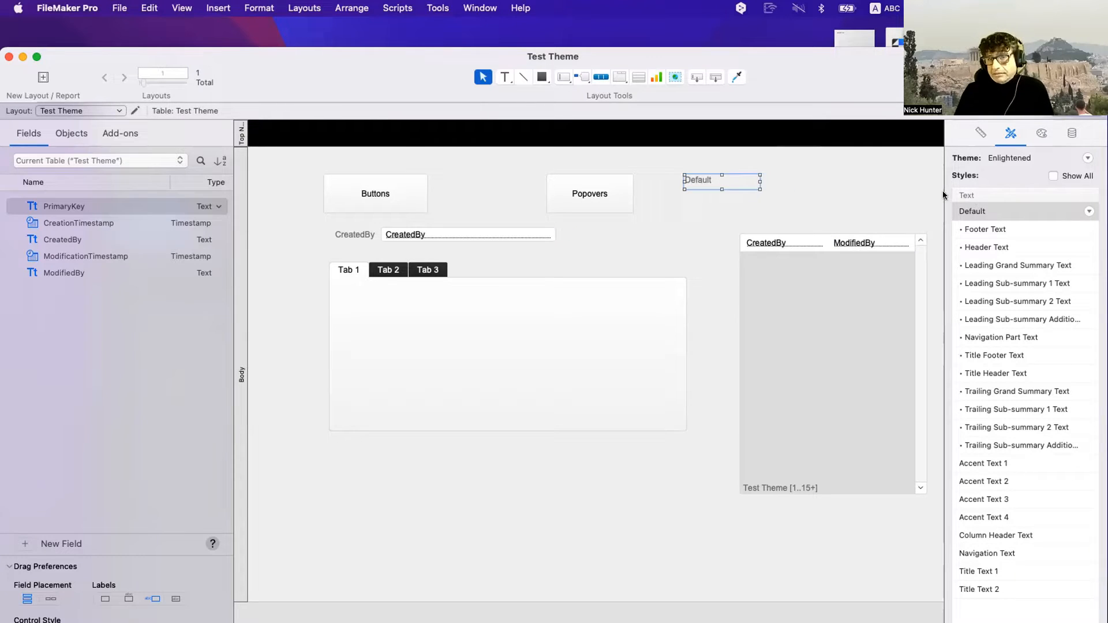
scroll(988, 248, "down", 1)
scroll(988, 249, "up", 1)
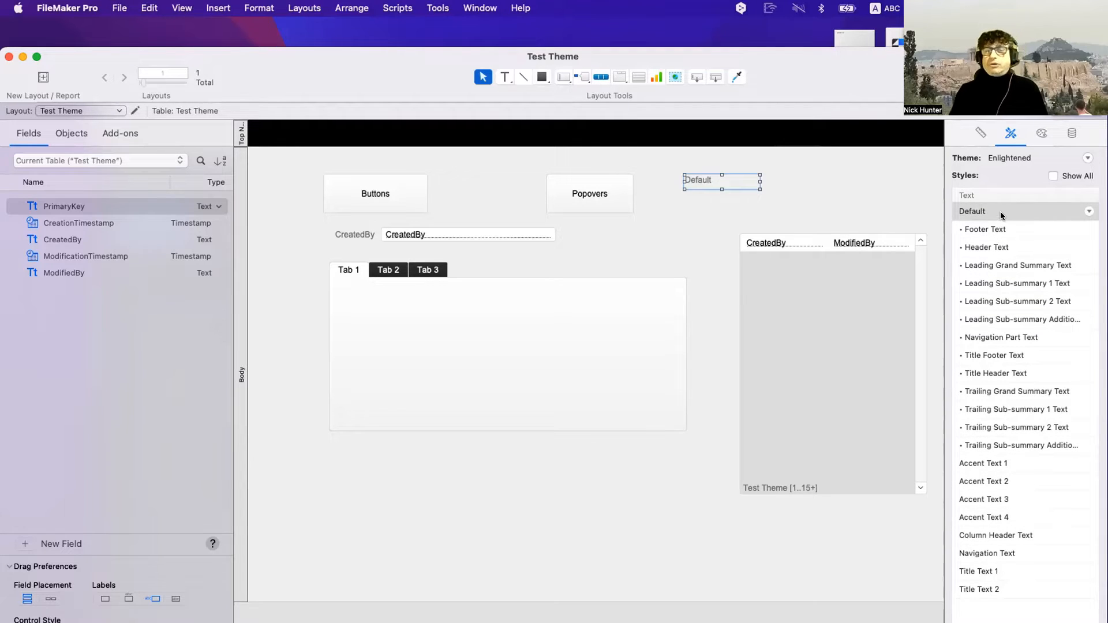
left_click_drag(719, 187, 718, 179)
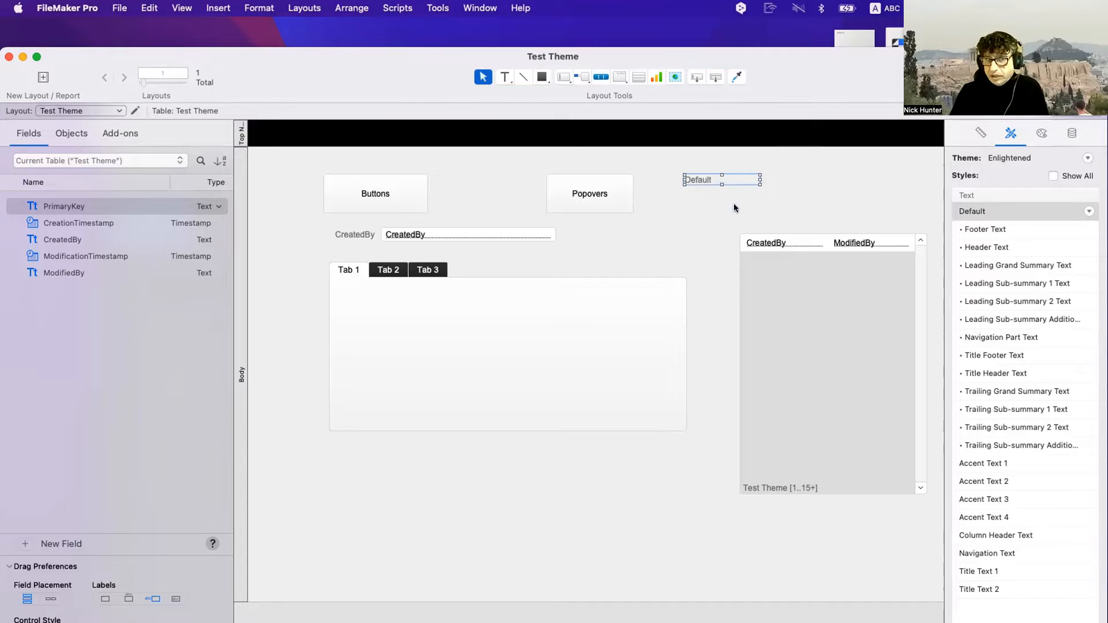
left_click(981, 212)
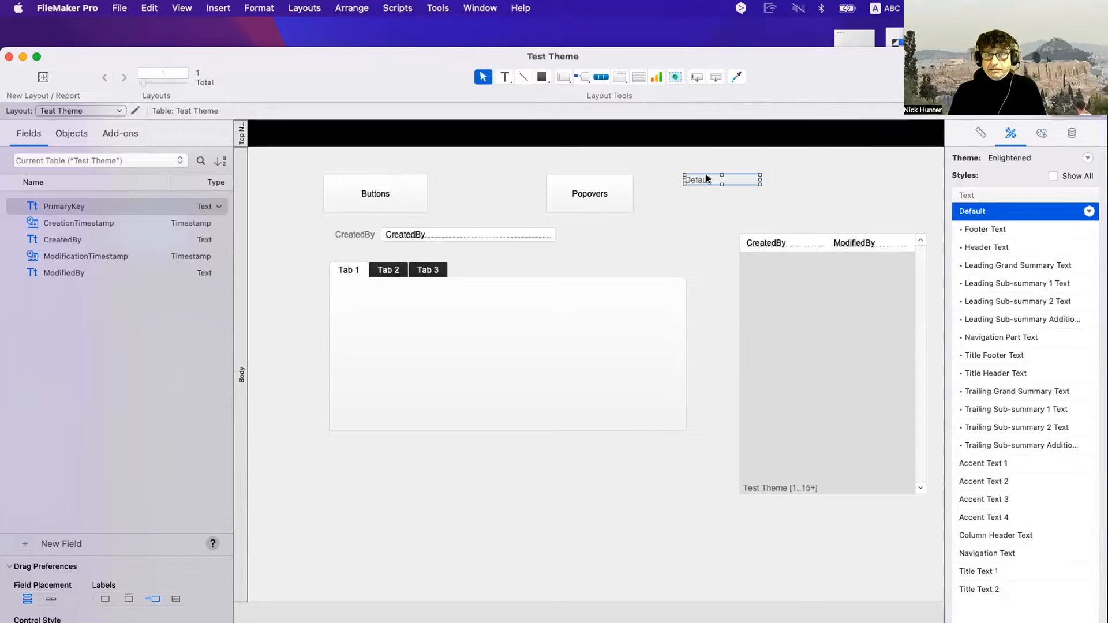
Try the Footer Text, Header Text, Leading Grand Summary and Leading Sub-summary styles on the "Default" text object
left_click(1017, 231)
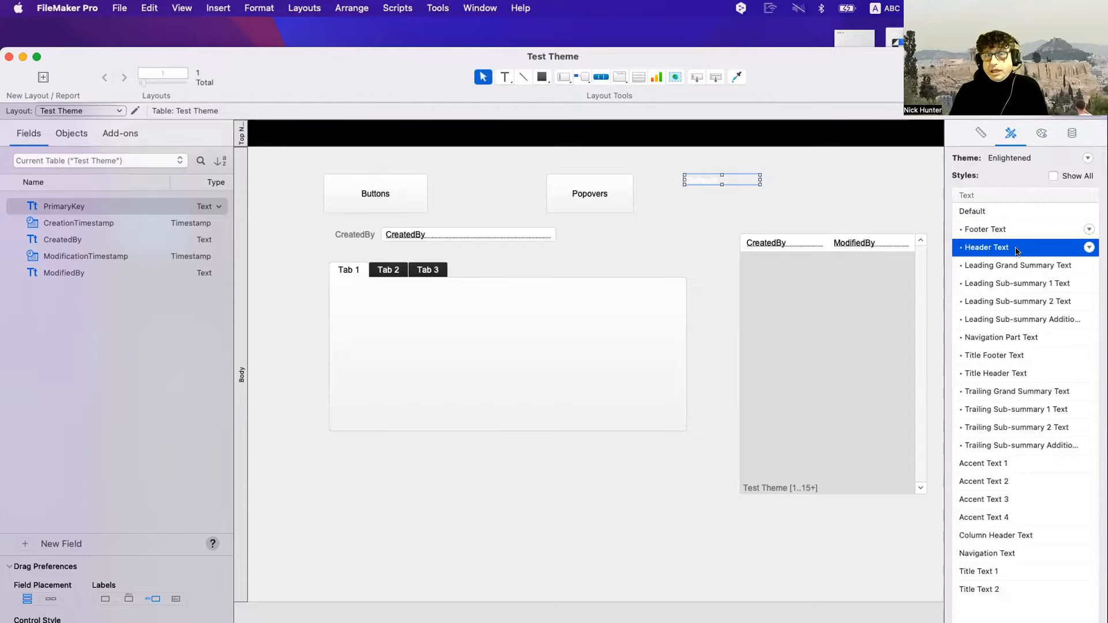
left_click(1016, 251)
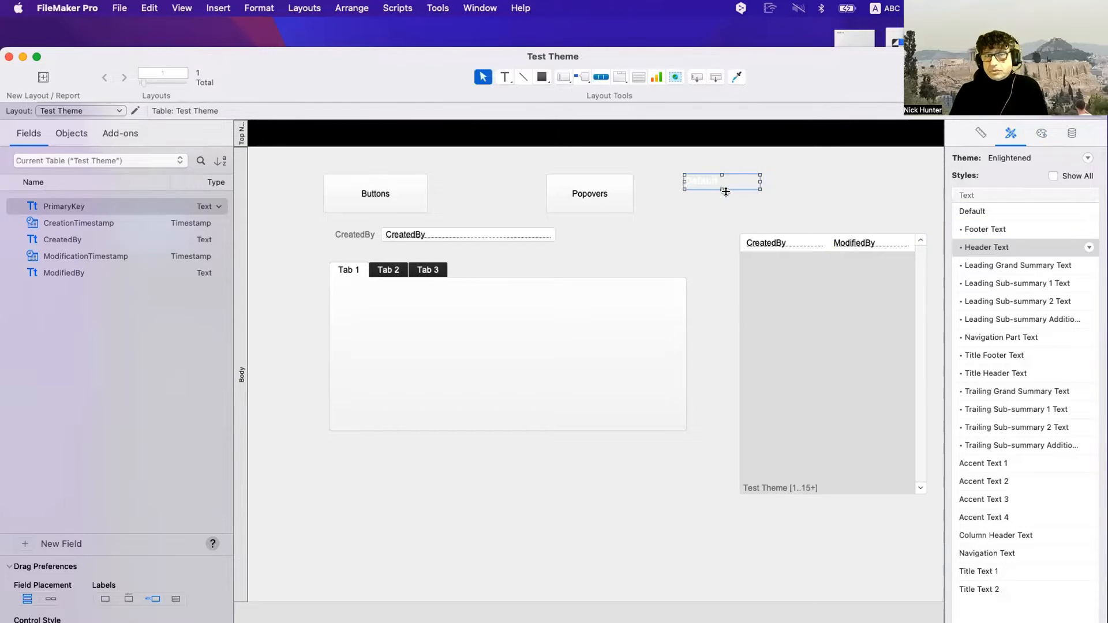
left_click(1016, 266)
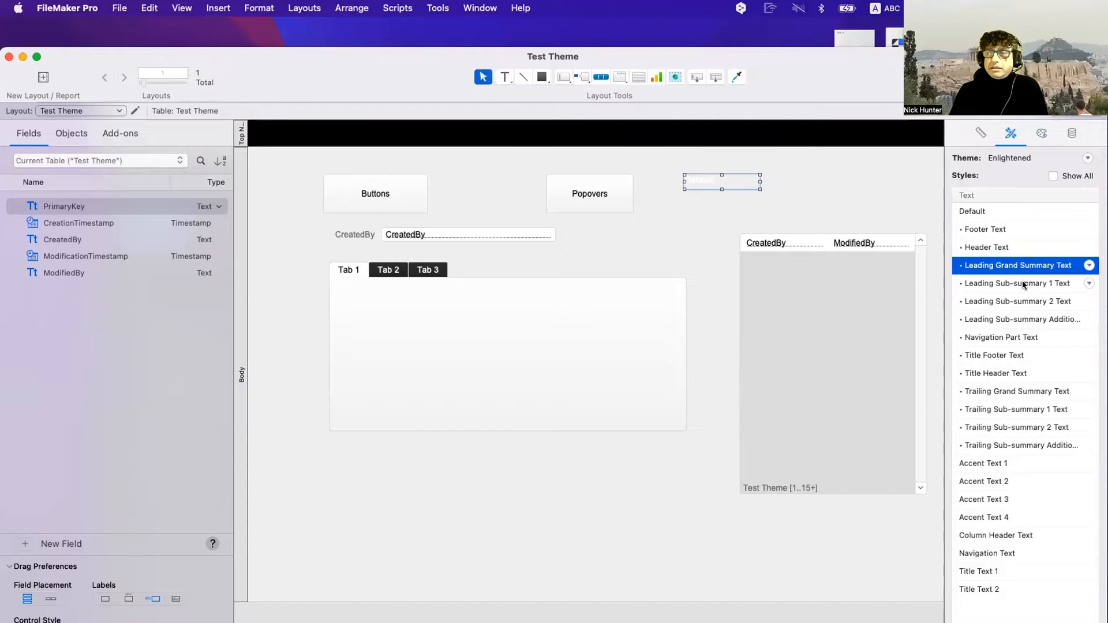
left_click(1021, 282)
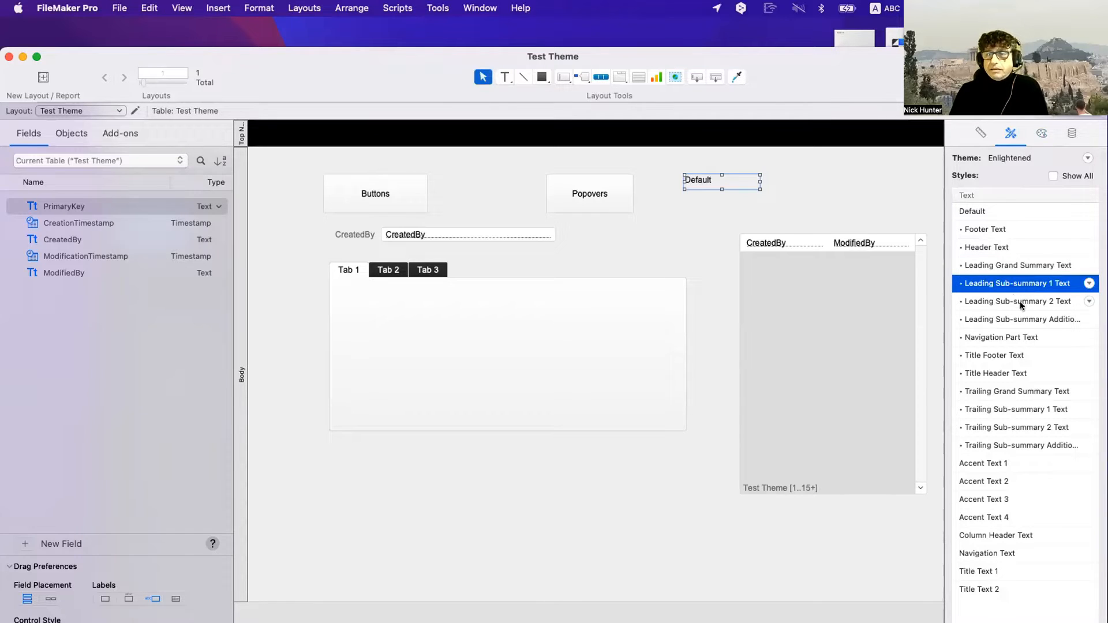
left_click(1017, 300)
left_click(1026, 280)
left_click(1026, 301)
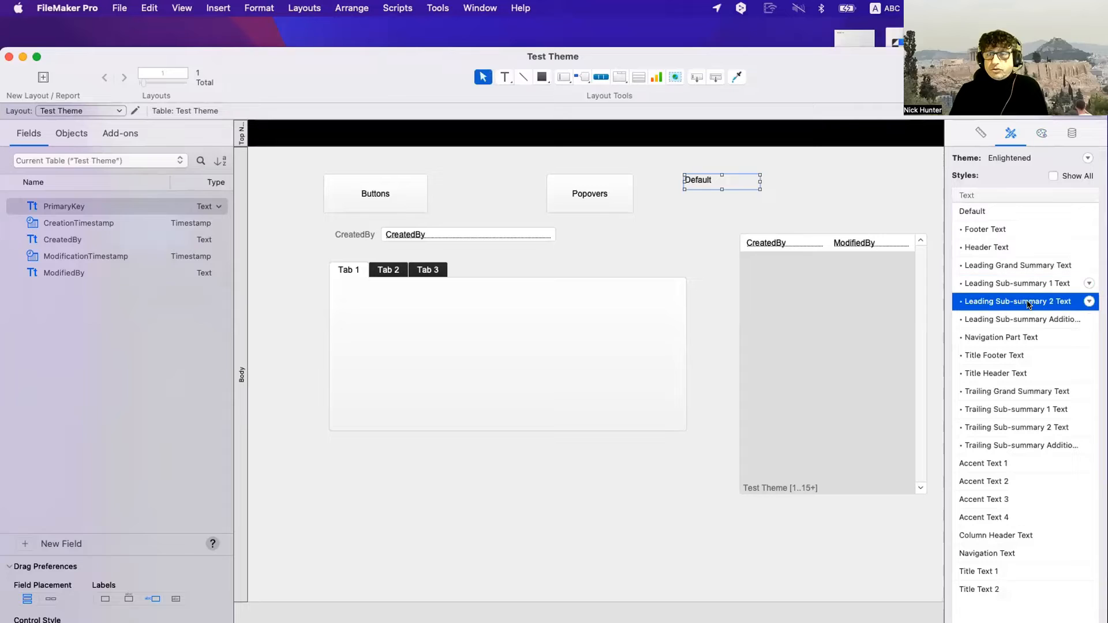
left_click(1027, 318)
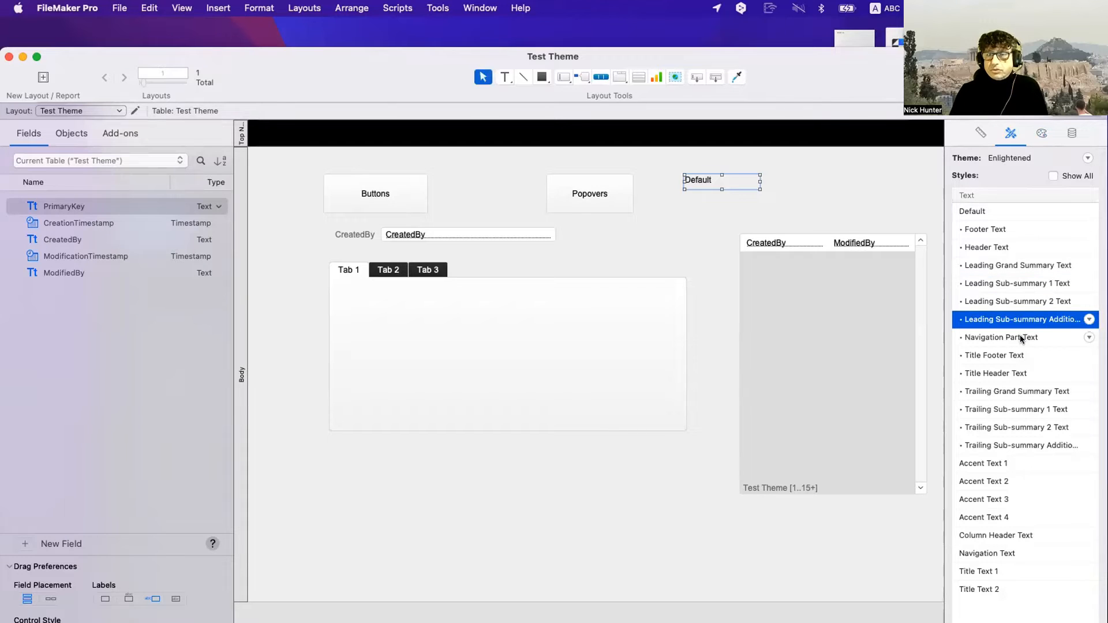
Try the Navigation Part, Title Footer, Title Header, Trailing Grand Summary and Trailing Sub-summary text styles on the "Default" text
left_click(1017, 337)
left_click(1016, 355)
left_click(1014, 372)
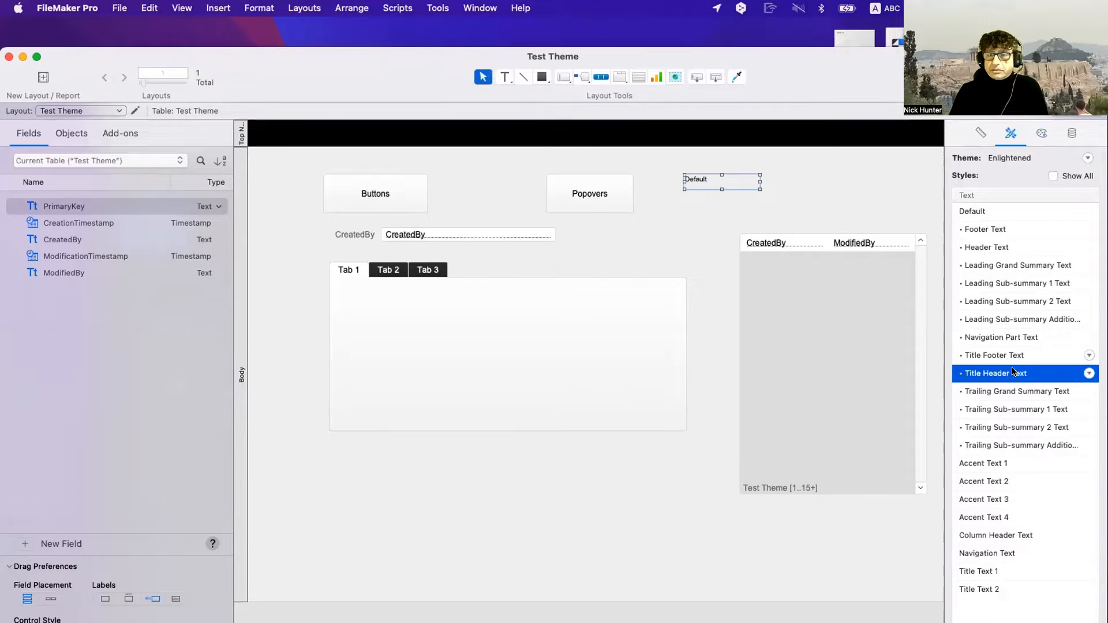
left_click(1012, 392)
left_click(1011, 408)
left_click(1013, 427)
left_click(1014, 445)
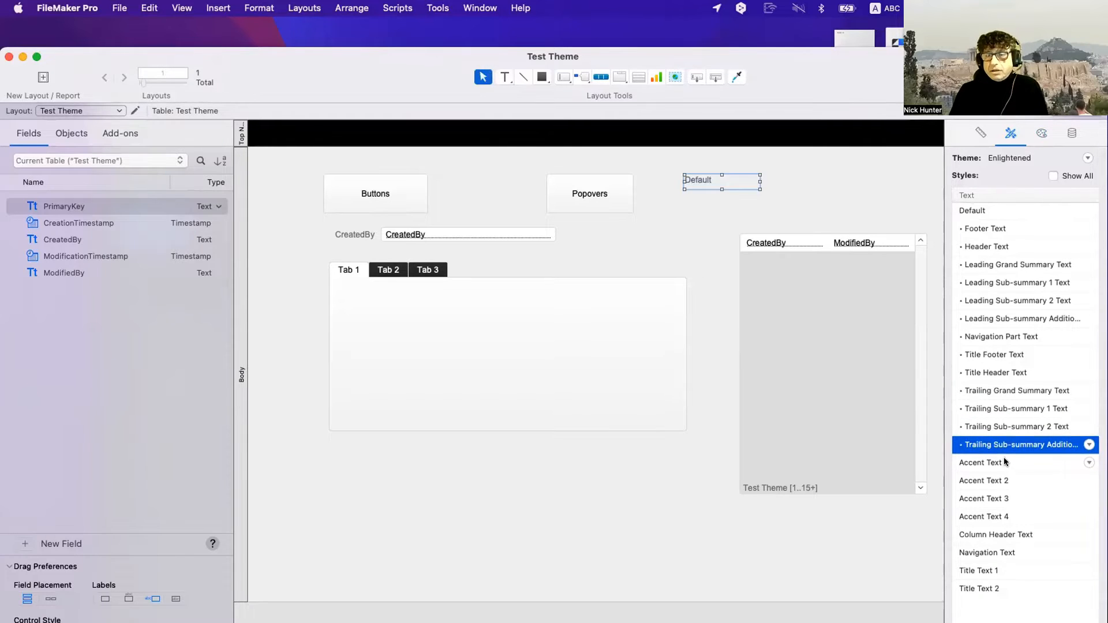
Try Accent Text 1 to 4, Column Header Text, Navigation Text and Title Text 1 and 2 on the "Default" text
left_click(1004, 462)
left_click(1005, 481)
left_click(1000, 501)
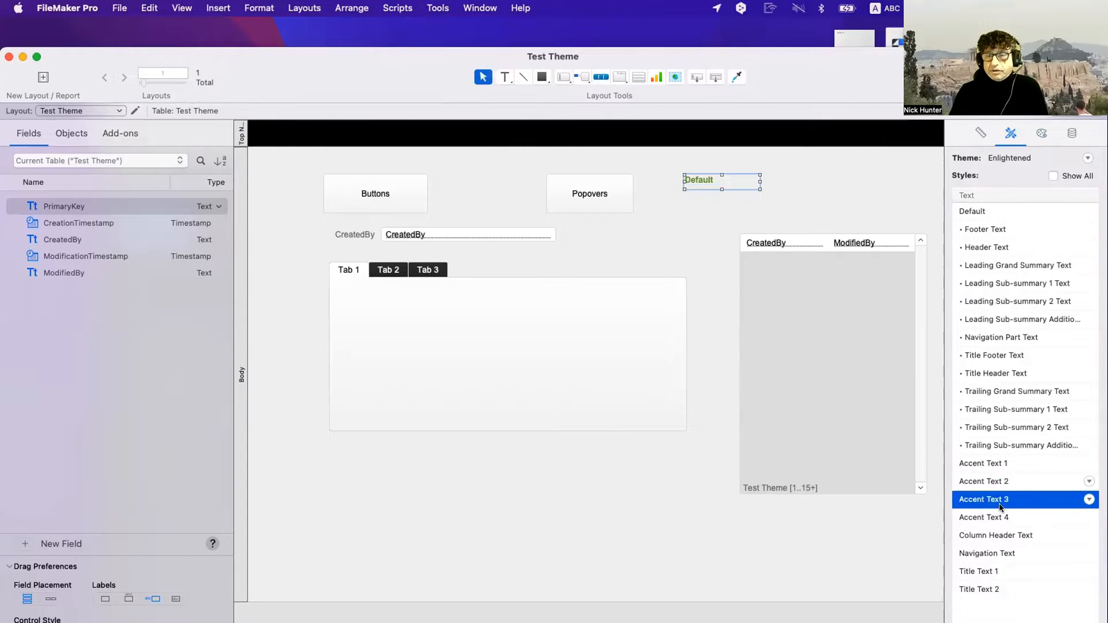
left_click(1001, 517)
left_click(1001, 537)
left_click(1004, 554)
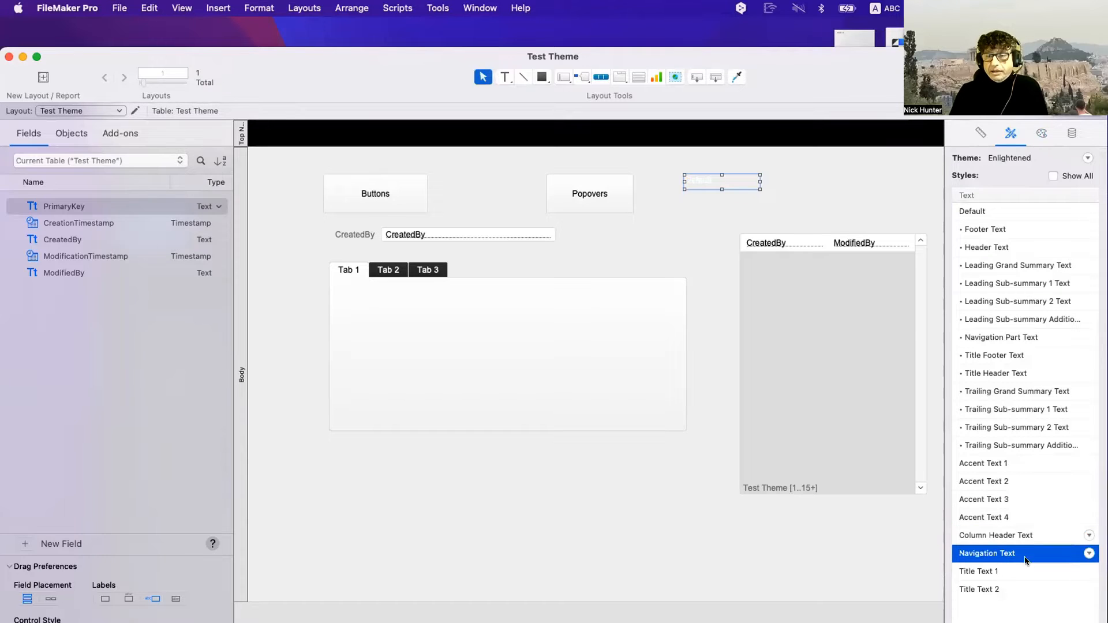
left_click(1003, 572)
left_click(1004, 586)
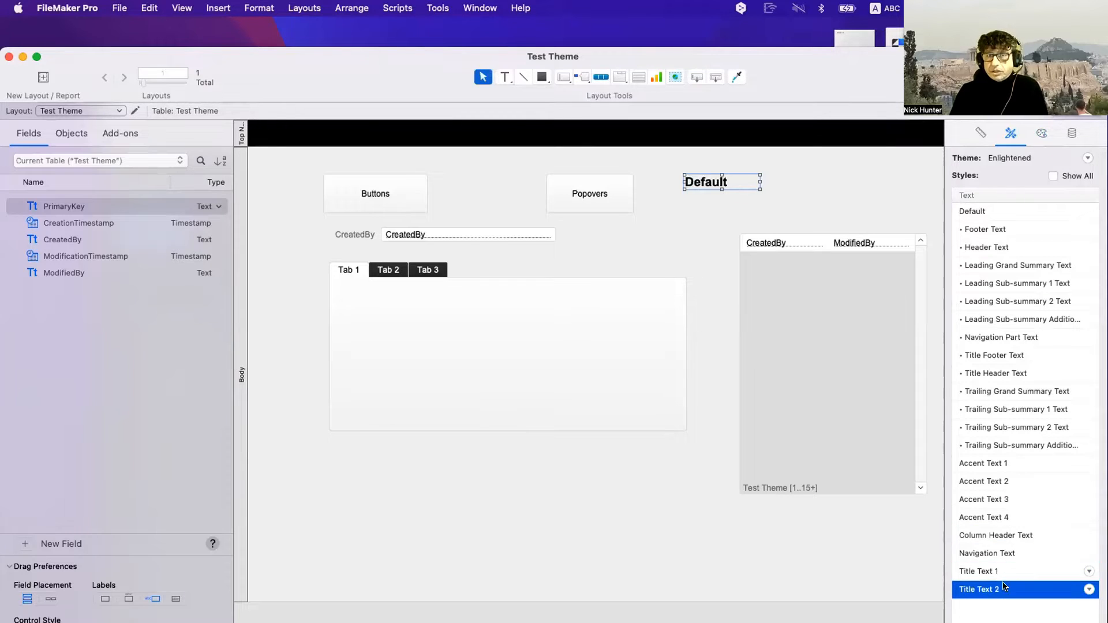
Go back up through the text styles and leave the "Default" text in the additional Leading Sub-summary style below Leading Sub-summary 2 Text
left_click(1002, 569)
left_click(1002, 553)
left_click(1001, 535)
left_click(994, 466)
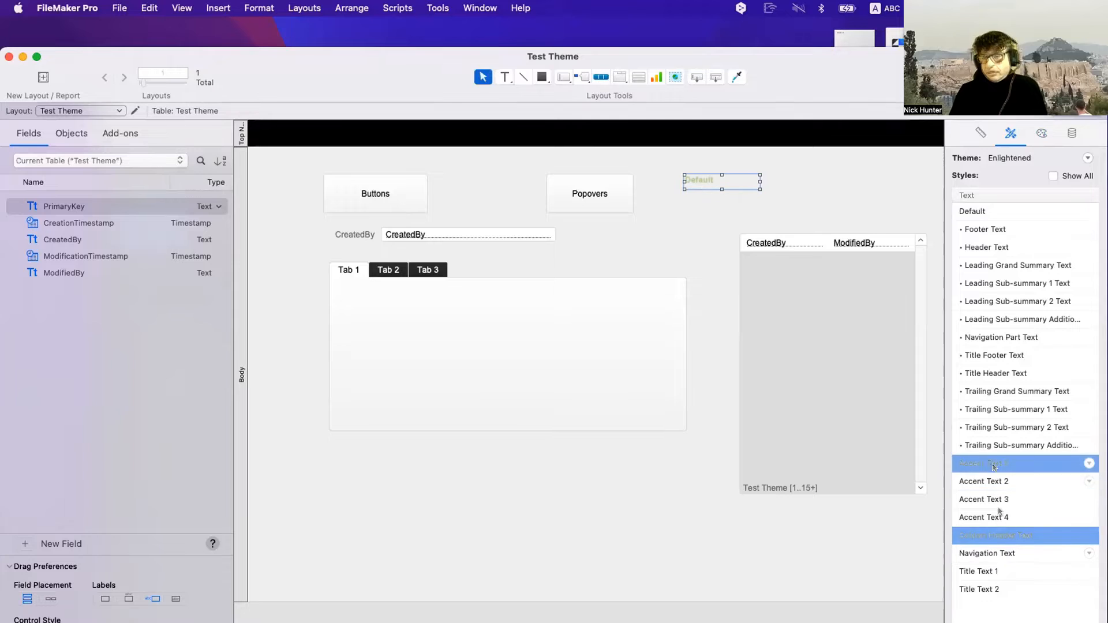
left_click(996, 392)
left_click(995, 337)
left_click(995, 319)
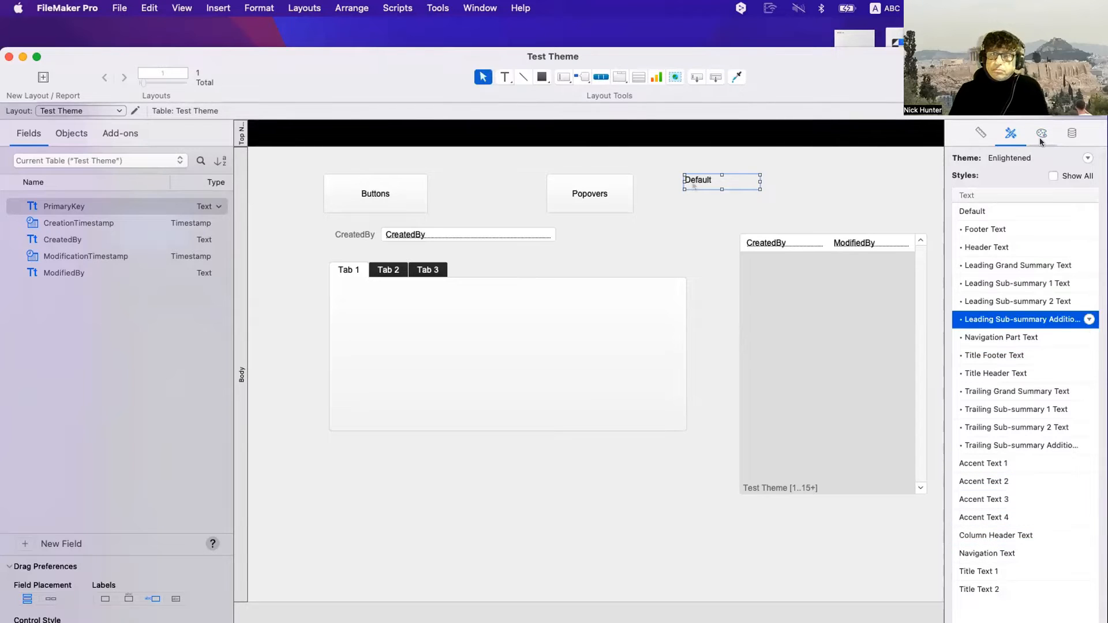
Try the Accent Button 1 to 4 and Navigation Button styles on the Popovers button, and return it to Default
left_click(593, 200)
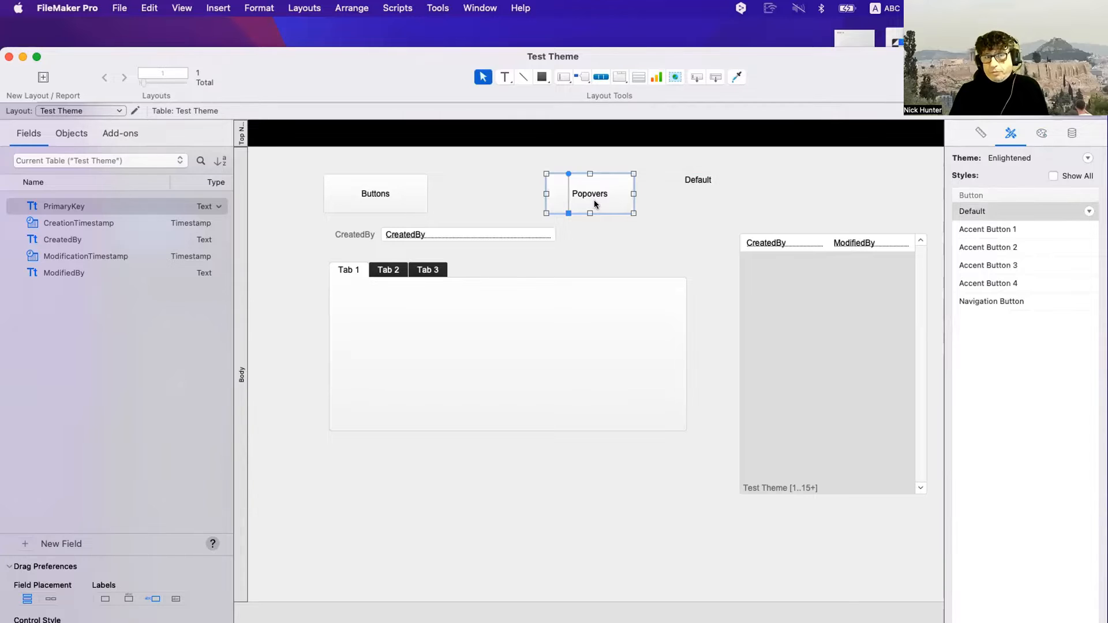
left_click(993, 230)
left_click(992, 247)
left_click(992, 265)
left_click(992, 283)
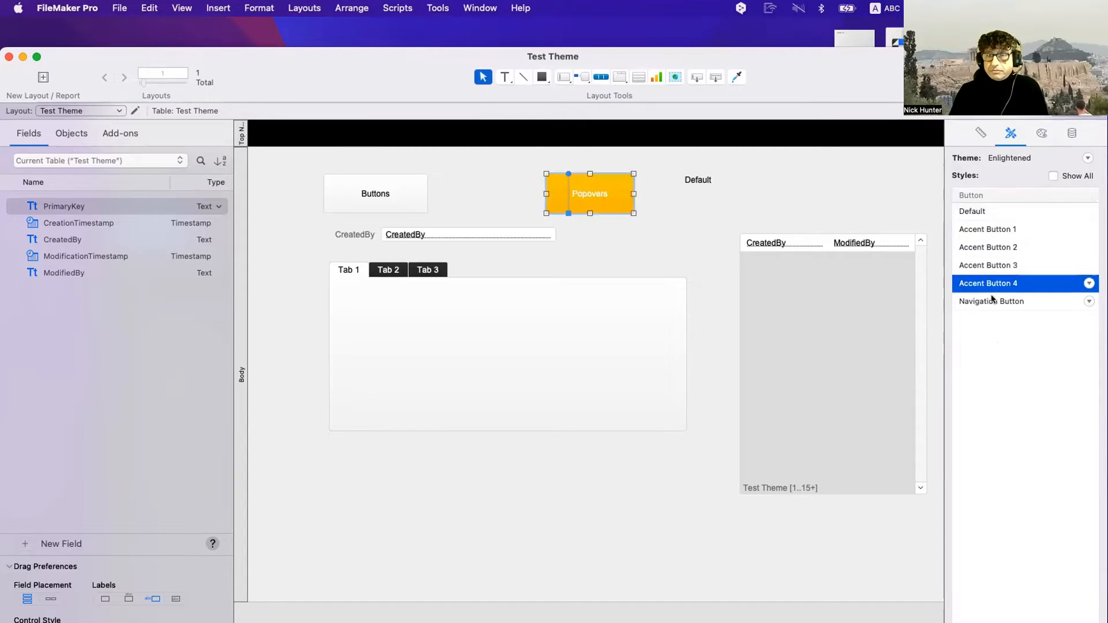
left_click(991, 301)
left_click(992, 283)
left_click(990, 265)
left_click(989, 247)
left_click(988, 229)
left_click(981, 211)
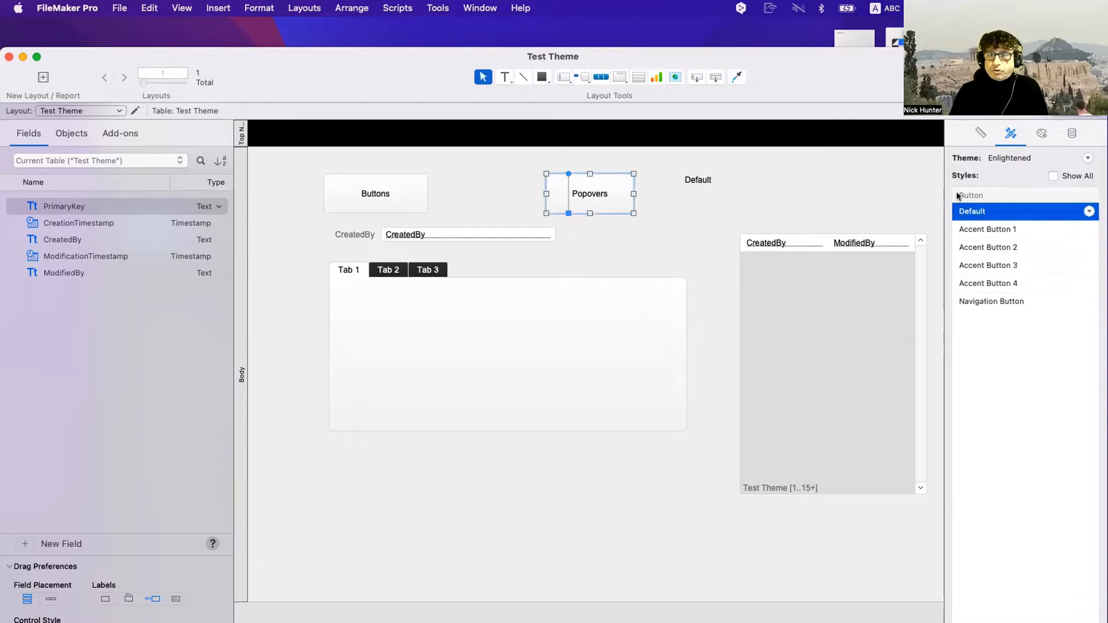
Open the Popovers button's popover, move its setup window out of the way and select the popover to view its available styles
left_click(572, 190)
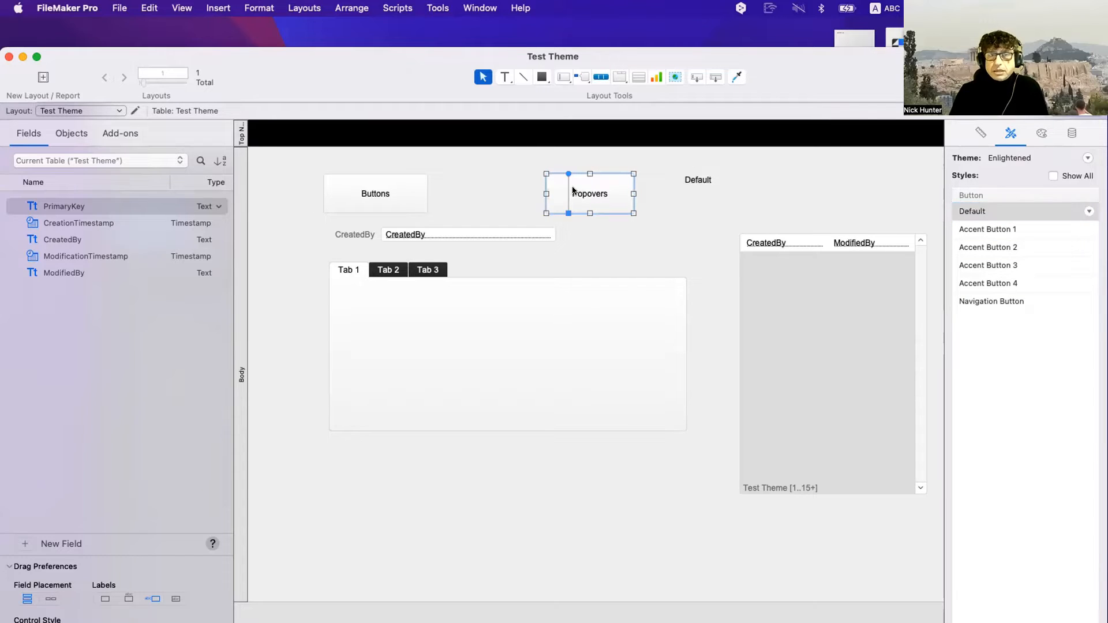
double_click(572, 190)
left_click(743, 191)
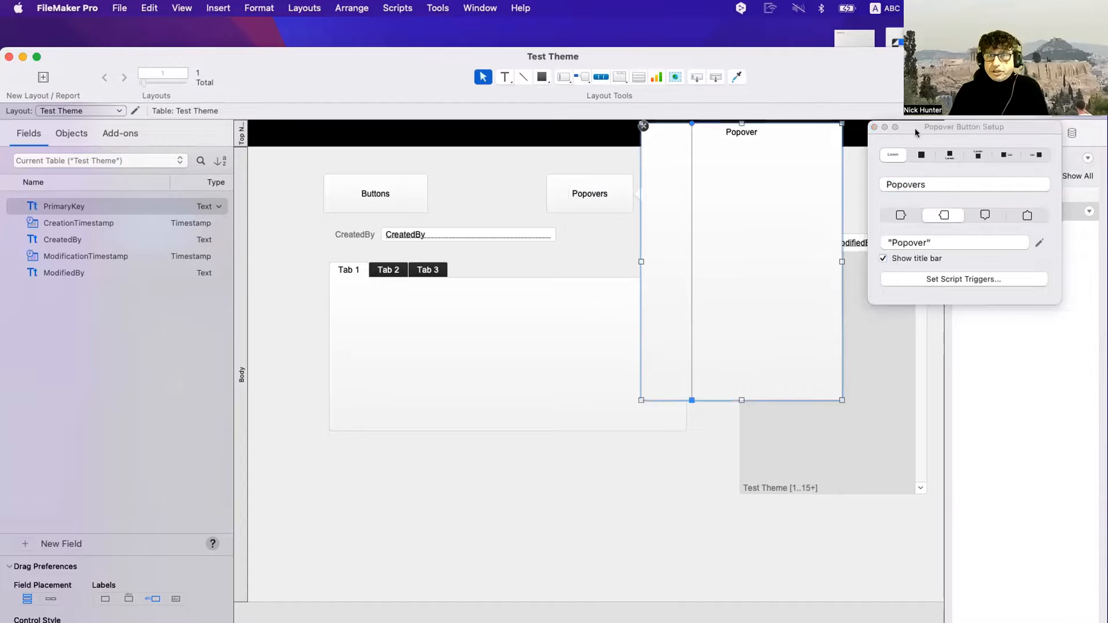
left_click_drag(1000, 142, 1007, 338)
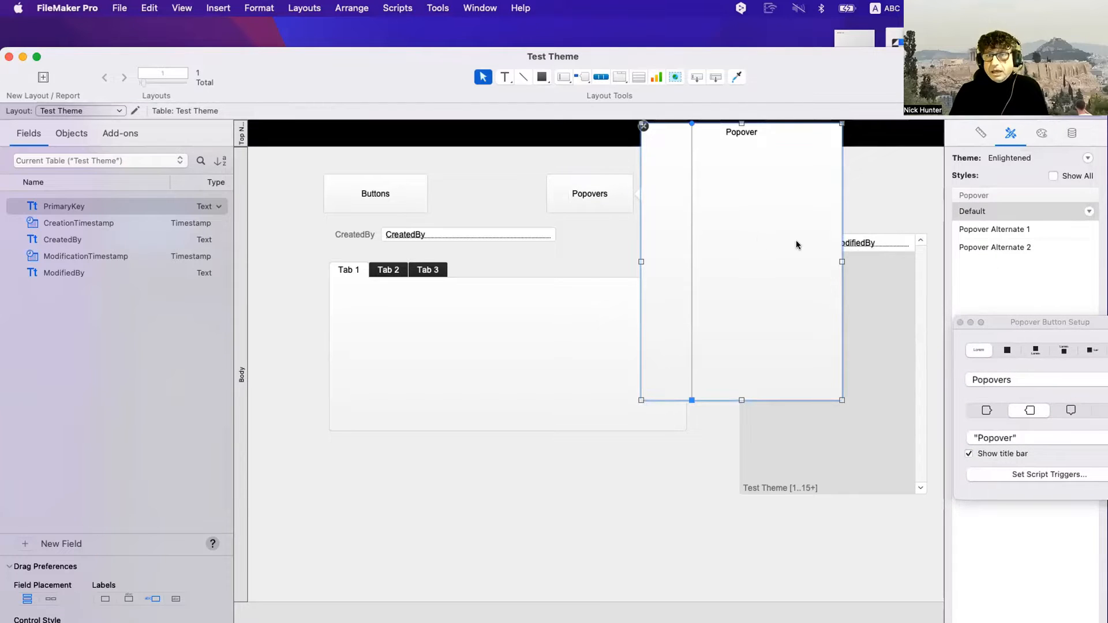
left_click(581, 190)
left_click(725, 186)
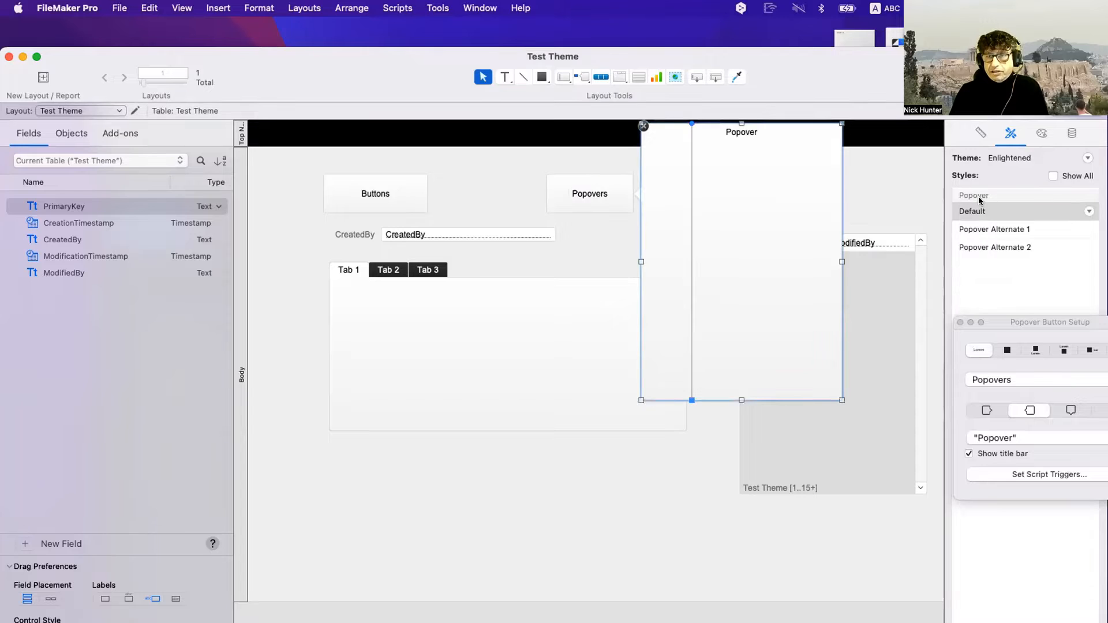
Switch the selection between the Popovers button and its popover to compare the styles offered for each
left_click(594, 198)
left_click(704, 200)
left_click(606, 198)
left_click(727, 200)
left_click(614, 199)
left_click(731, 202)
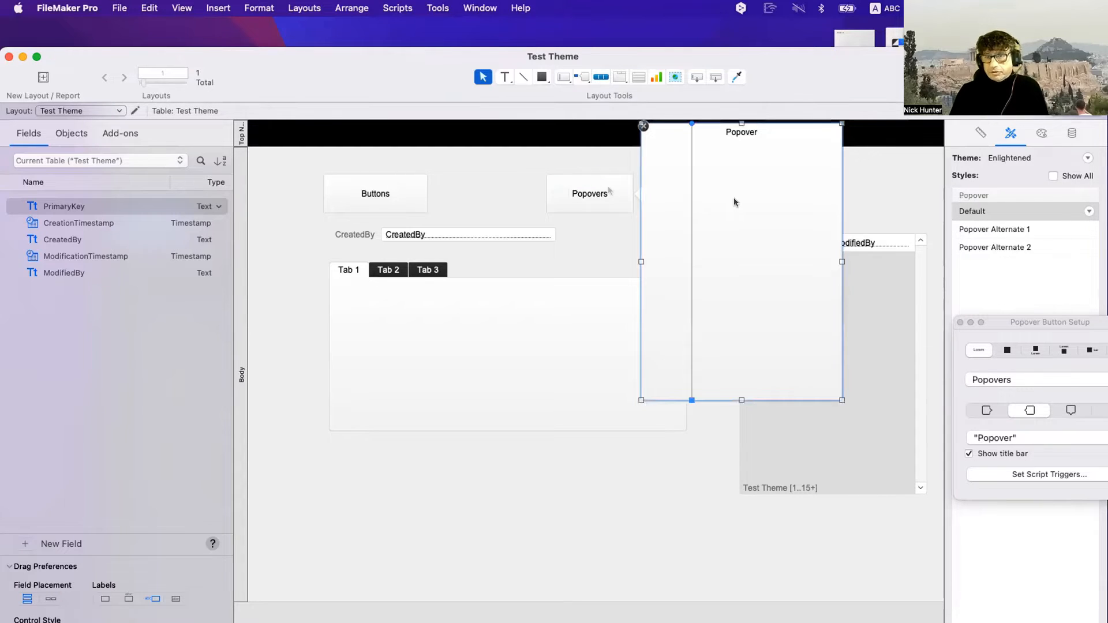
mouse_move(577, 188)
left_mouse_down()
mouse_move(669, 227)
mouse_move(568, 188)
left_mouse_up()
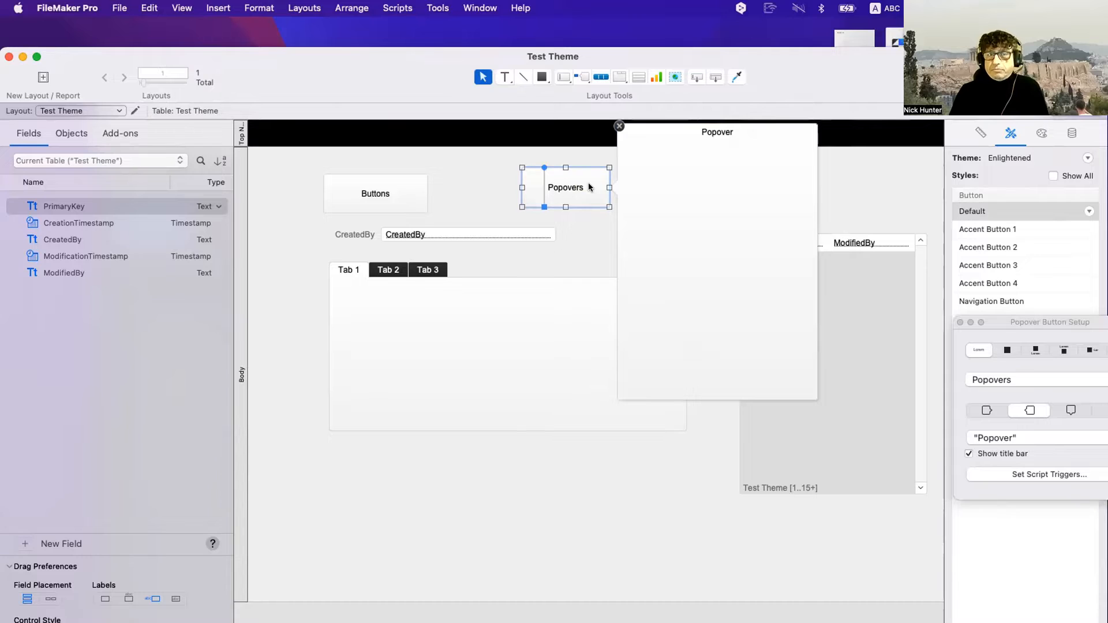
Give the popover the Popover Alternate 1 style and the Popovers button Accent Button 1, and close the Popover Button Setup window
left_click(656, 195)
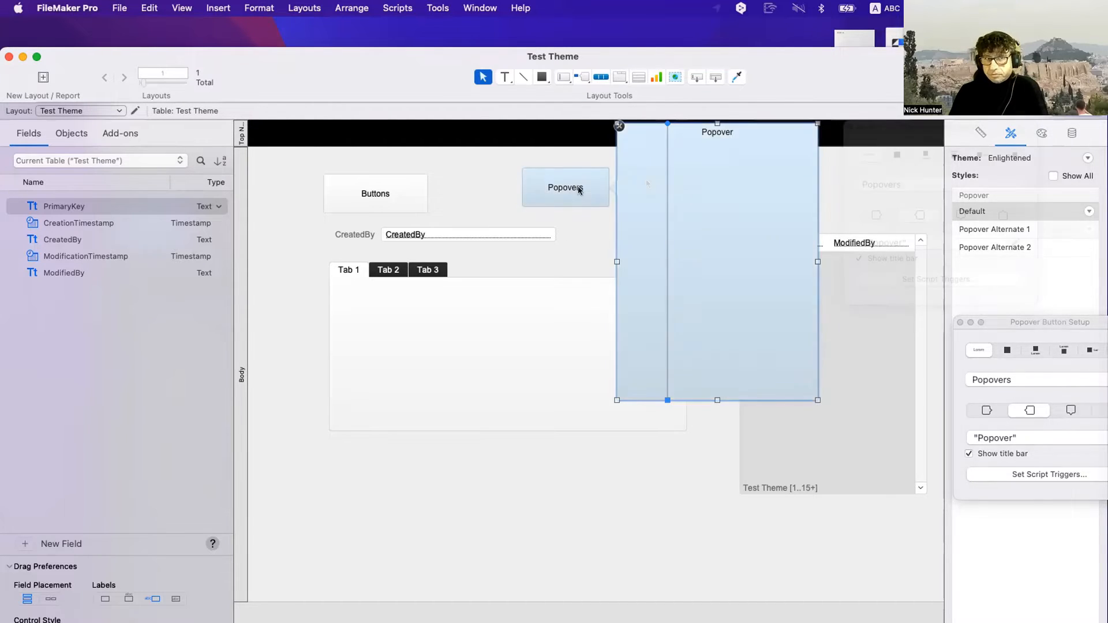
left_click(579, 188)
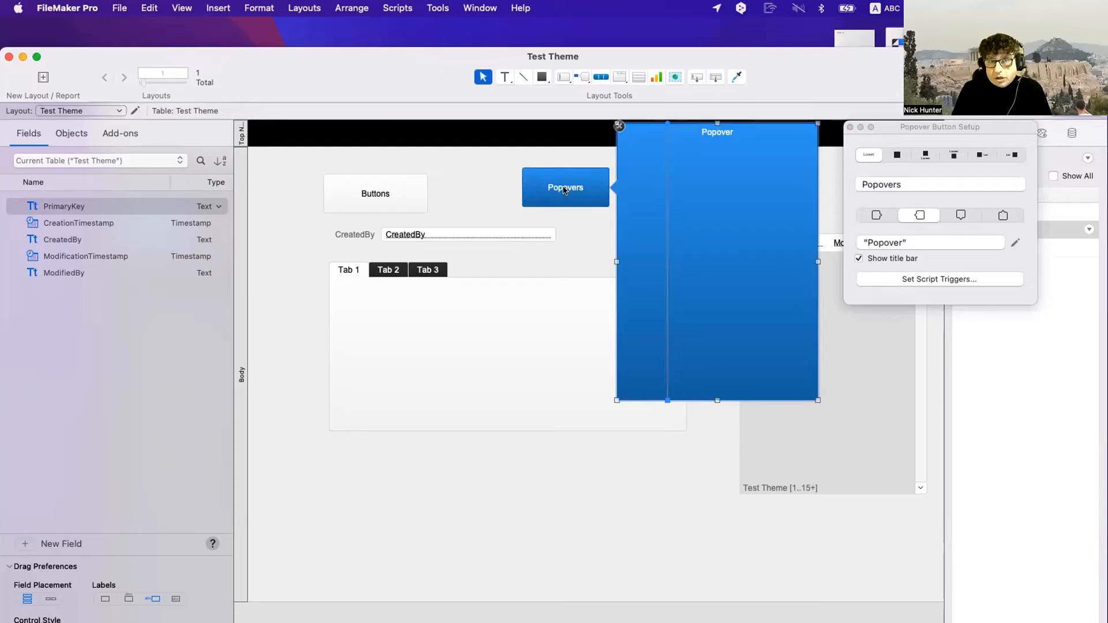
left_click(564, 190)
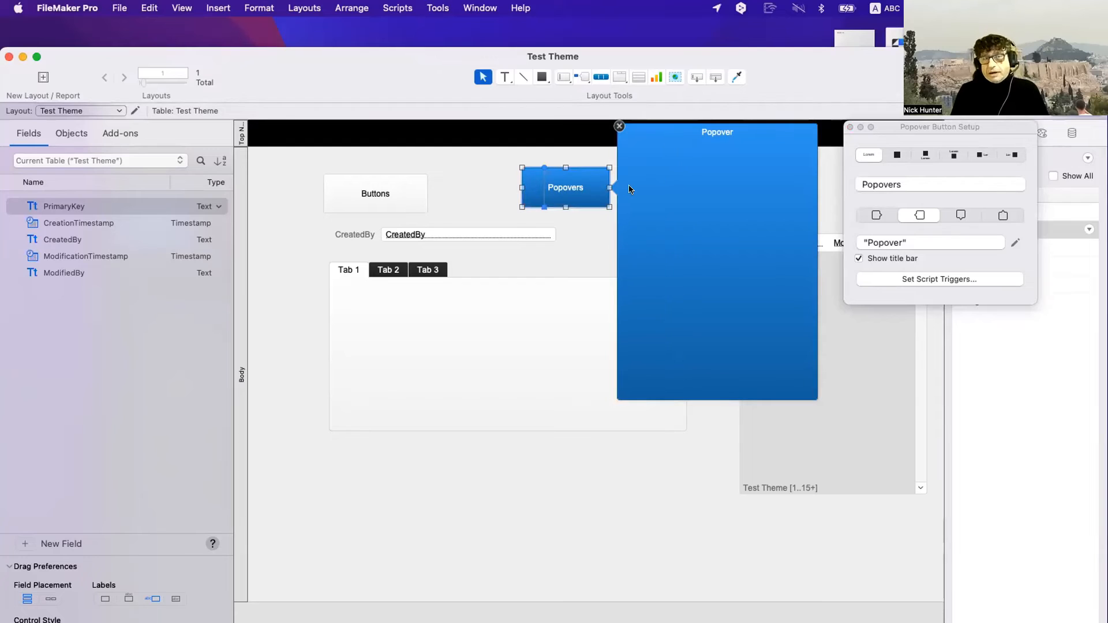
left_click(849, 127)
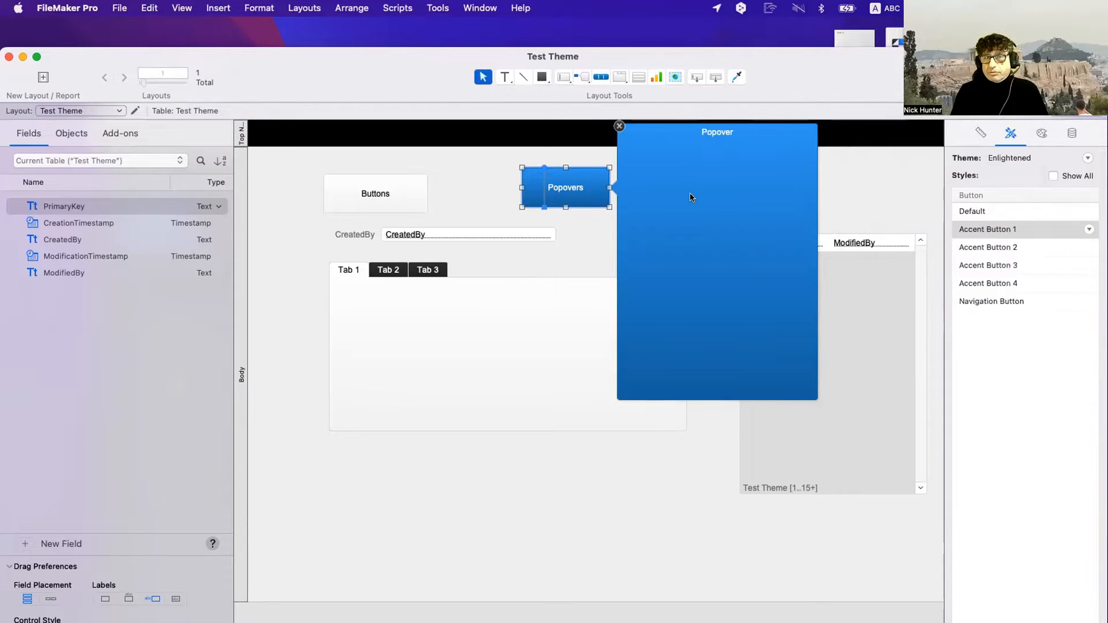
Try the Accent Button 2, 3 and 4 and Navigation Button styles on the Popovers button
left_click_drag(574, 194, 582, 211)
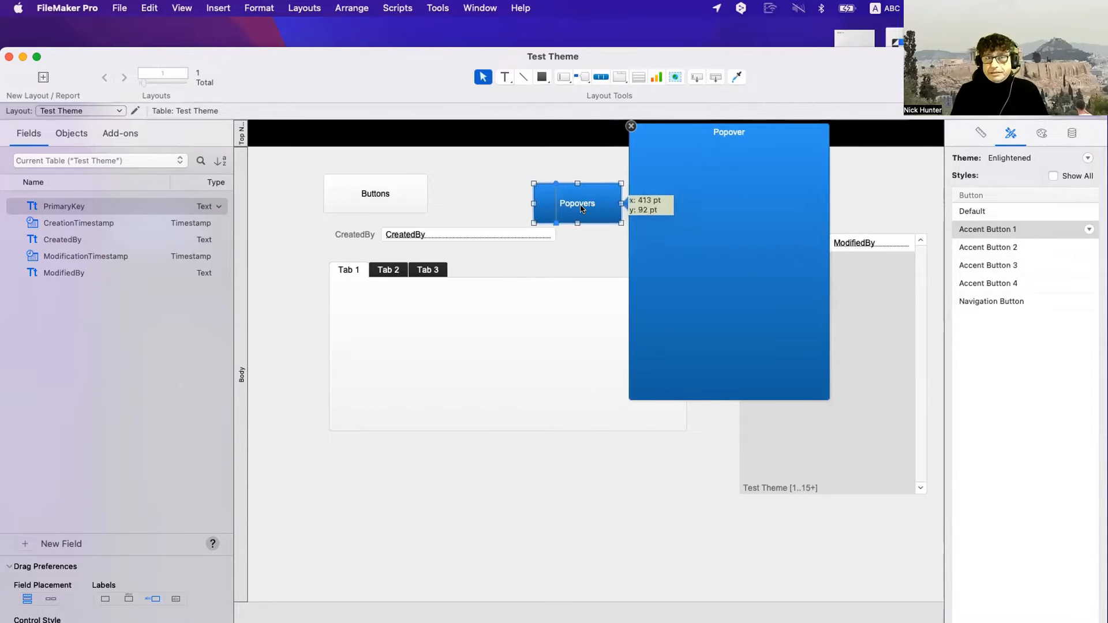
left_click(1003, 248)
left_click(1004, 266)
left_click(1004, 283)
left_click(1004, 302)
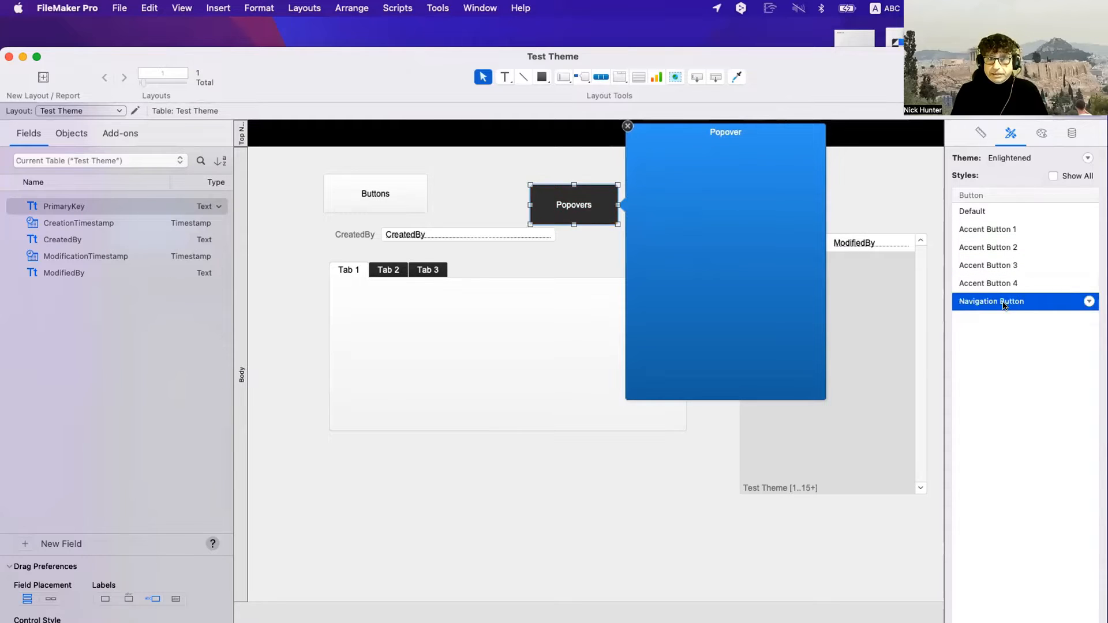
Try the Popover Alternate 2 style on the popover and return it to Popover Alternate 1
left_click(677, 174)
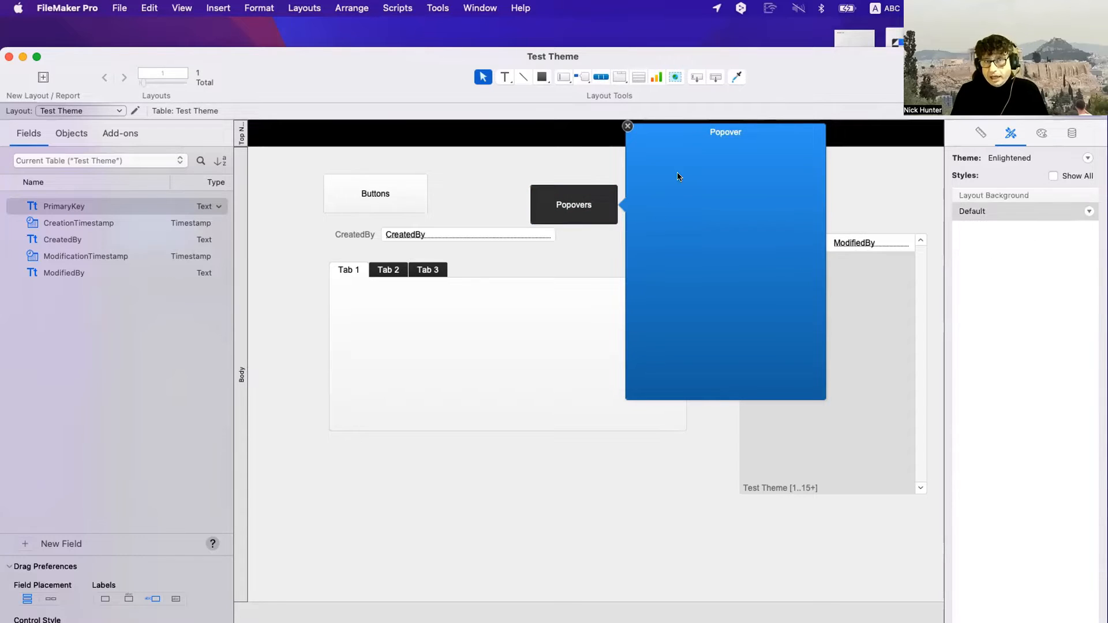
left_click(649, 169)
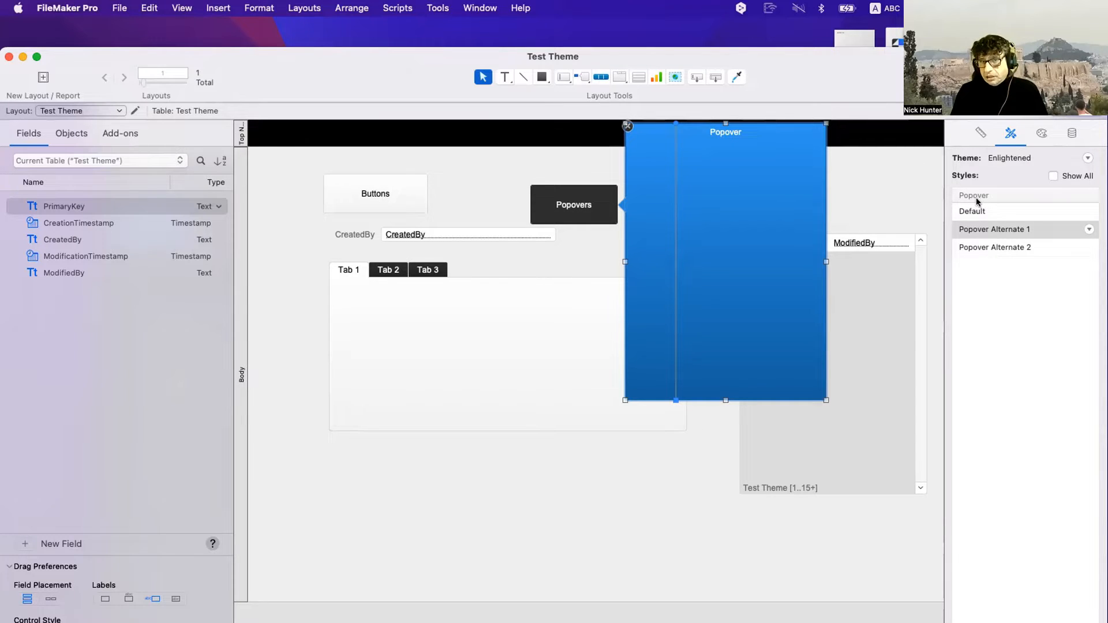
left_click(996, 249)
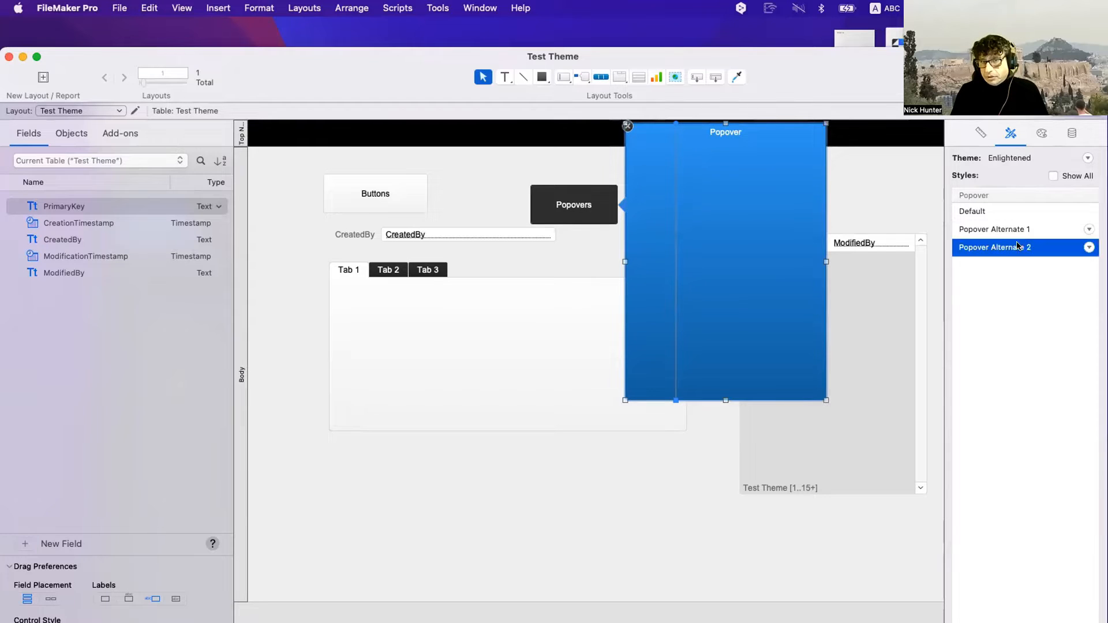
left_click(1012, 231)
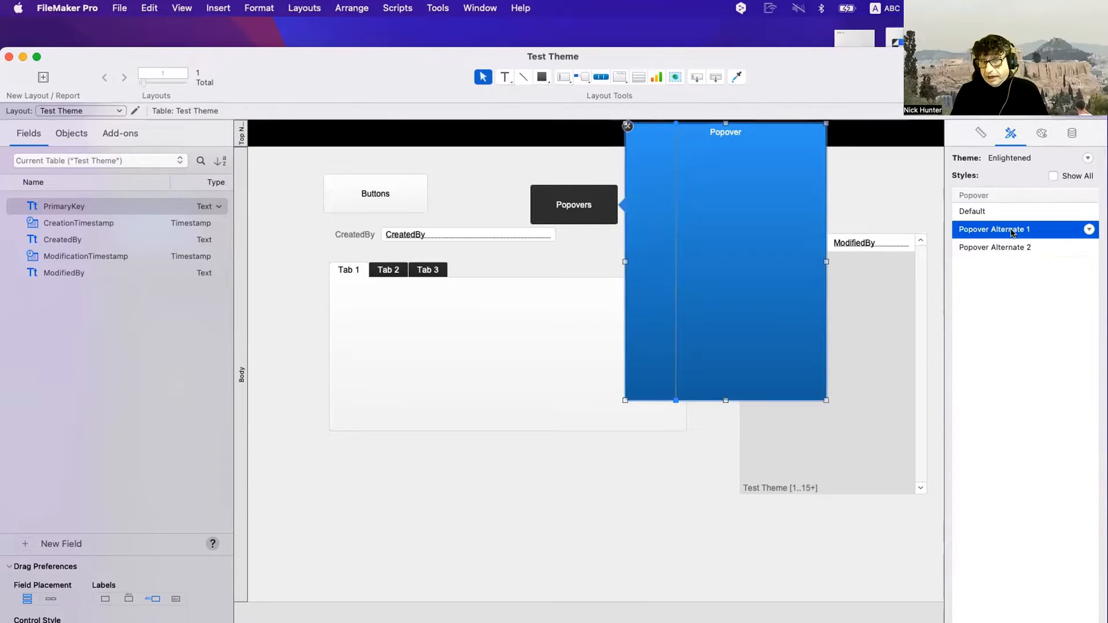
Set the Popovers button to Accent Button 1 and move it a short distance towards the portal
left_click(563, 217)
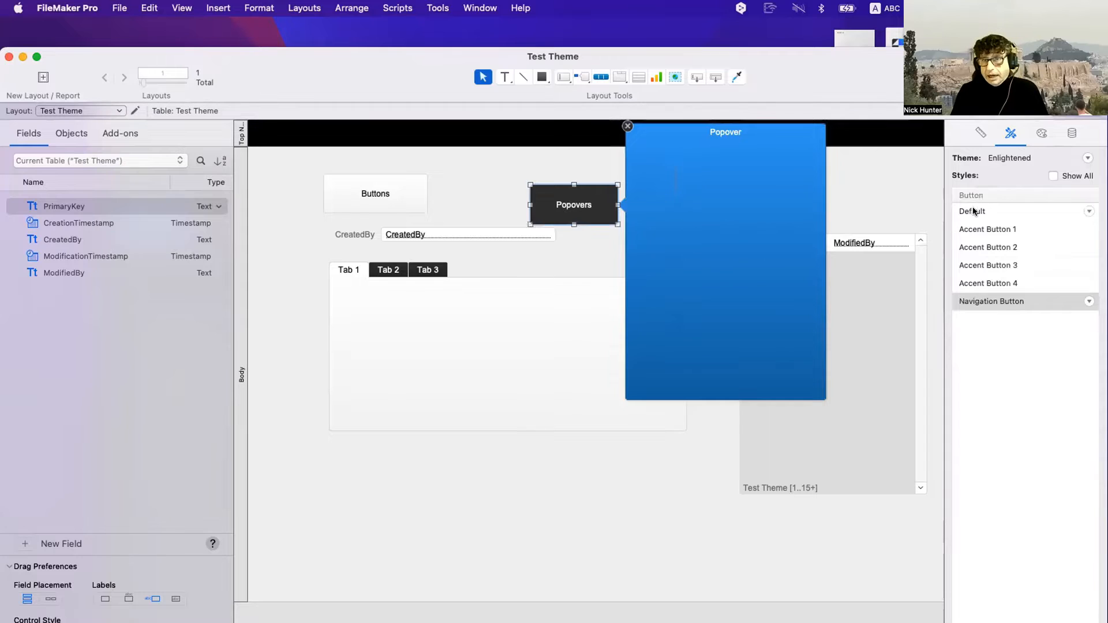
left_click(980, 229)
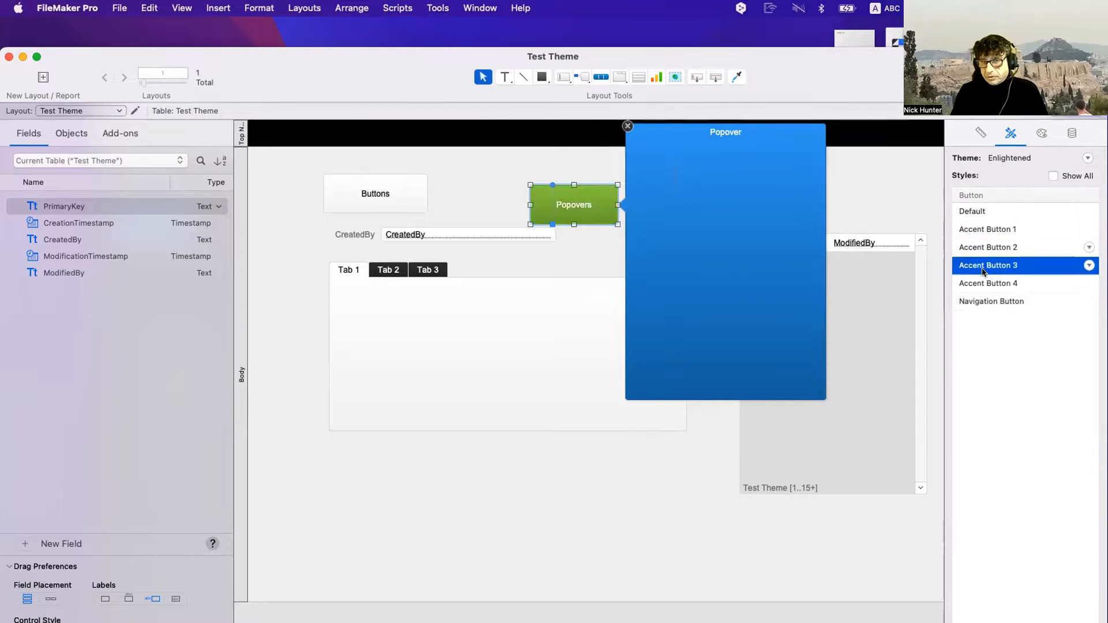
left_click(579, 199)
left_click_drag(579, 199, 641, 208)
left_click(703, 200)
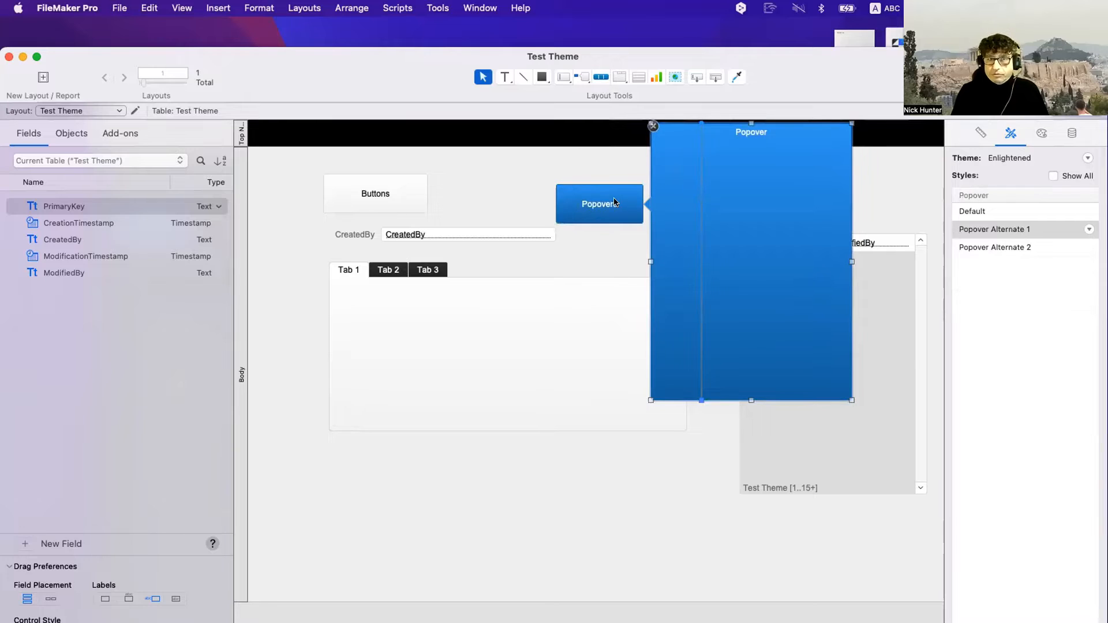
left_click_drag(635, 211, 657, 211)
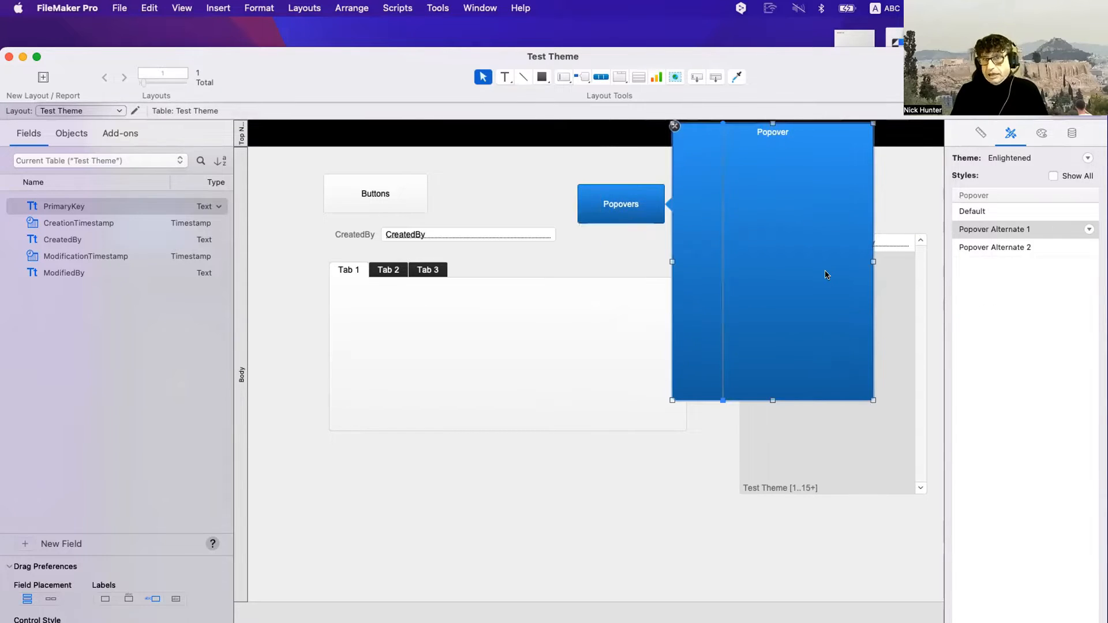
Examine how the Popovers button and its attached popover select as separate objects with their own style lists
left_click(654, 201)
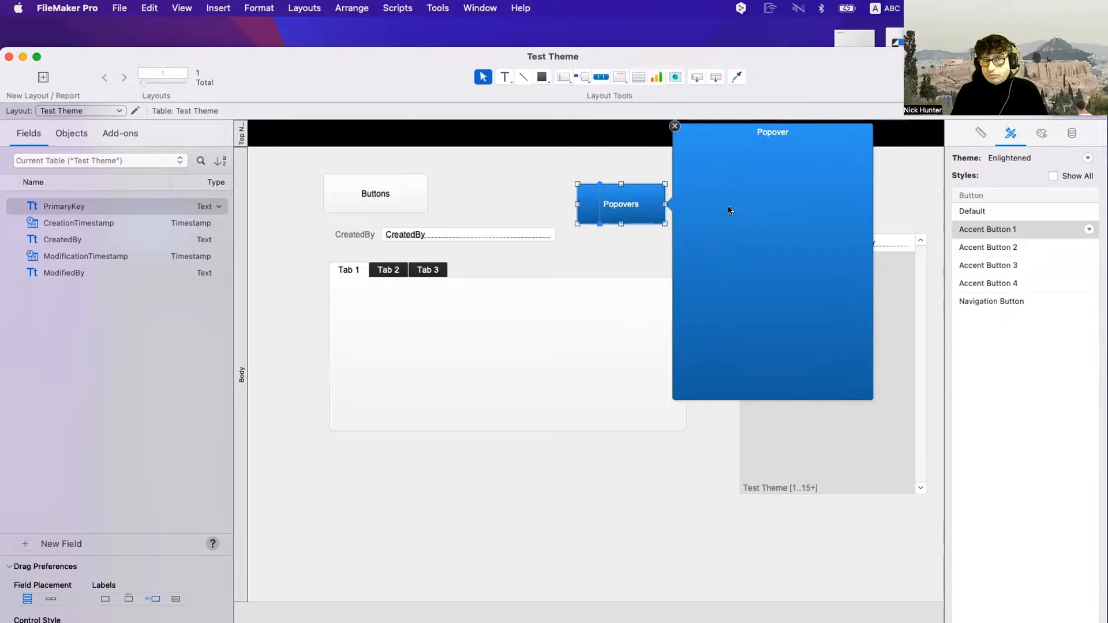
left_click(694, 187)
left_click(626, 190)
left_click(720, 195)
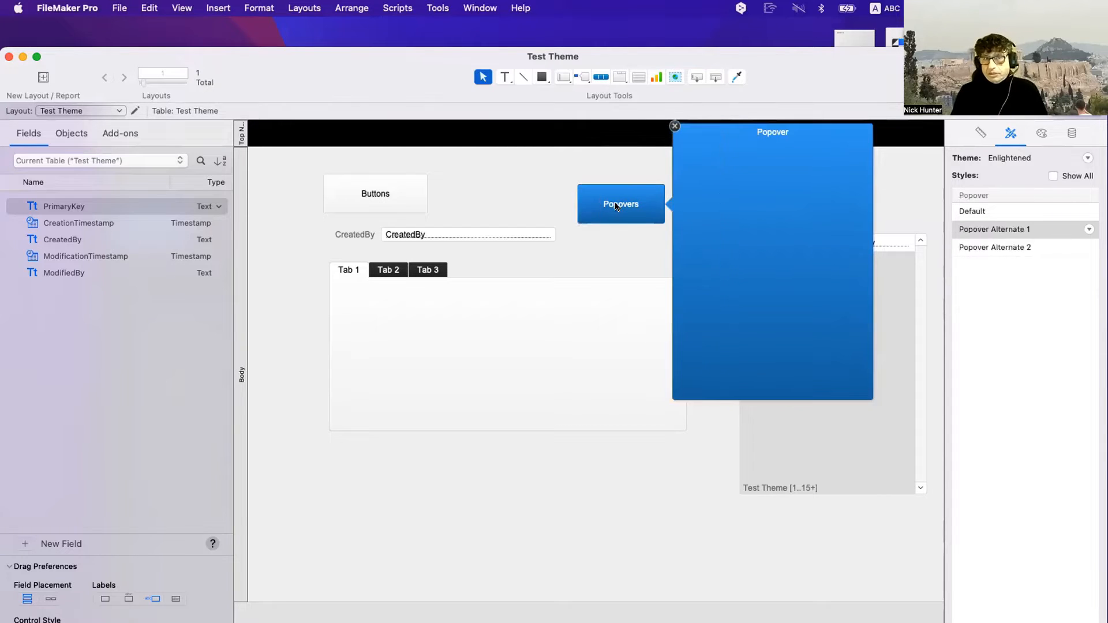
left_click(624, 206)
left_click(707, 203)
left_click(650, 207)
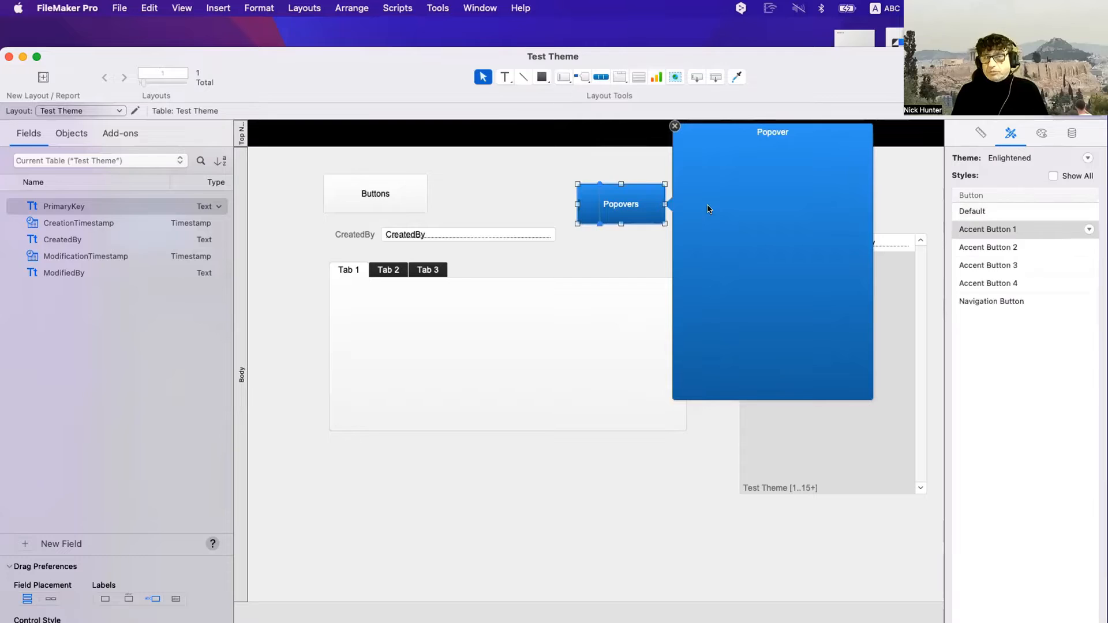
left_click(704, 216)
left_click(738, 182)
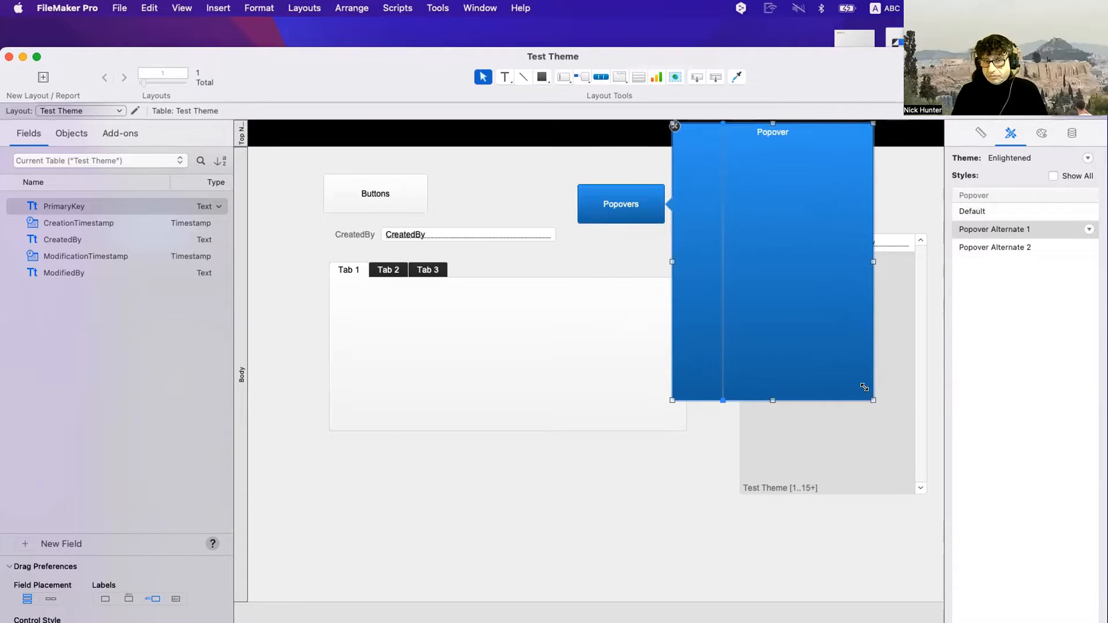
Reduce the popover's width and height, and reselect the Popovers button
left_click_drag(867, 393, 843, 333)
left_click(608, 212)
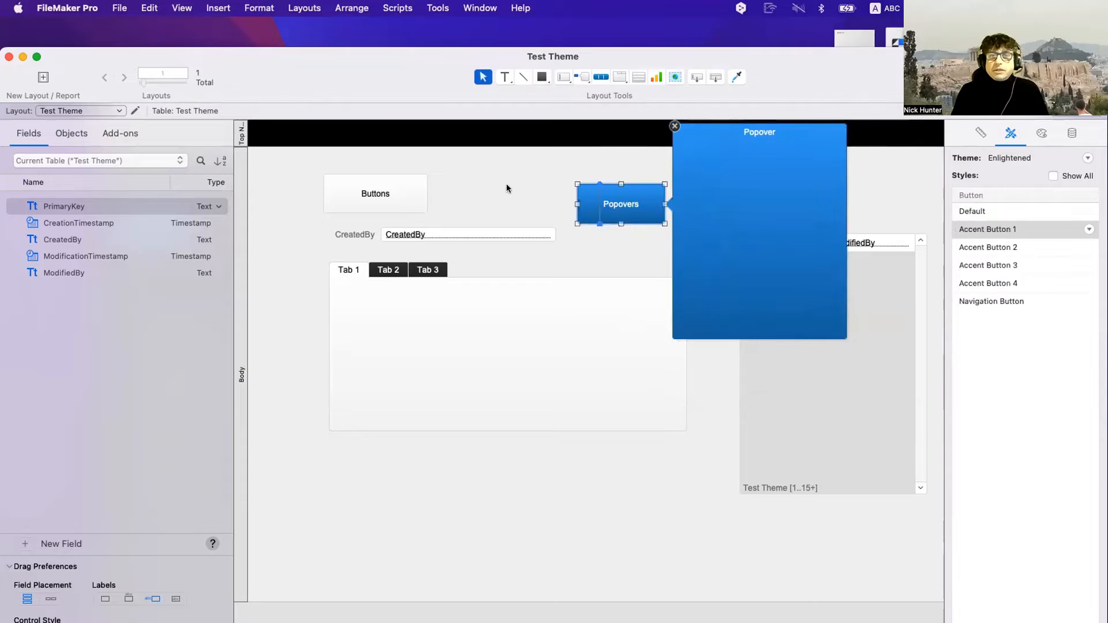
left_click(494, 203)
left_click(627, 212)
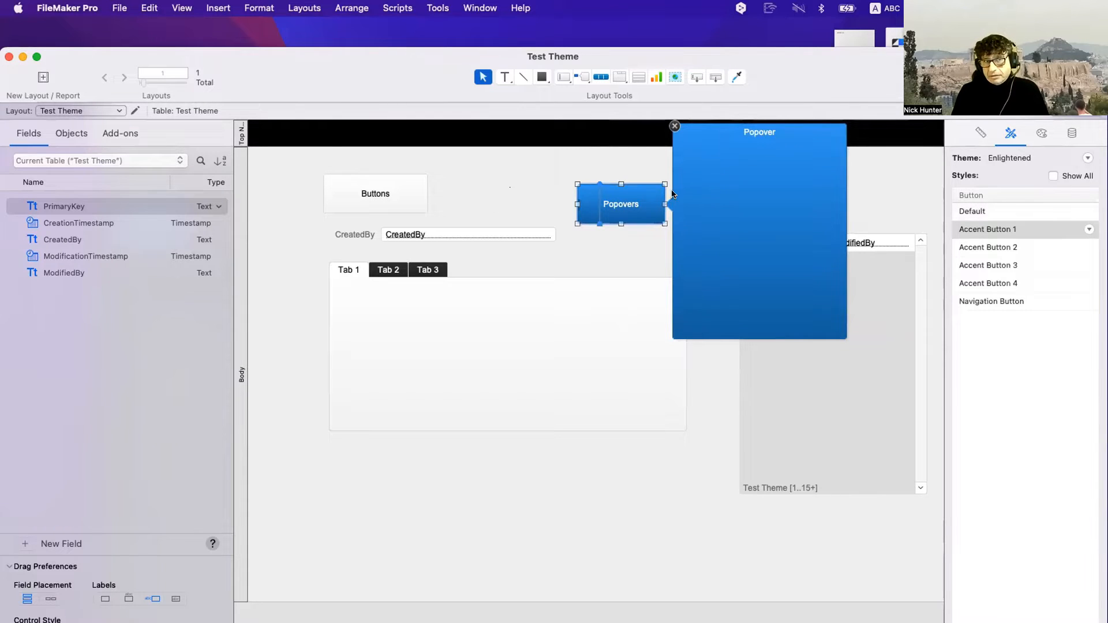
Try the Accent Button 1 to 4 styles on the Buttons button and leave it in Accent Button 3
left_click(360, 199)
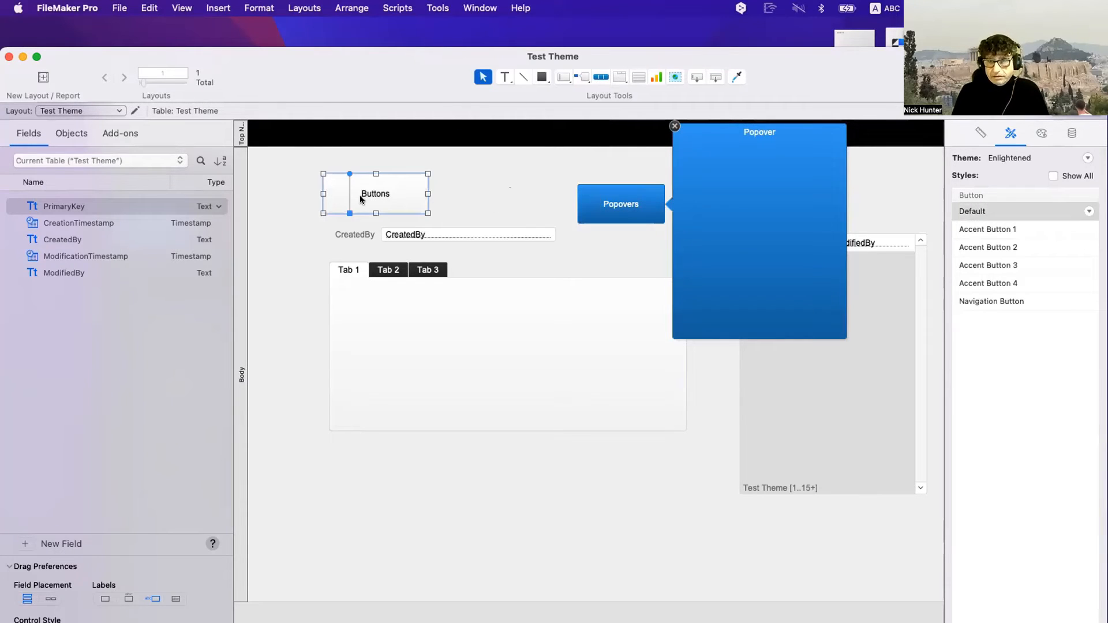
left_click(1016, 229)
left_click(1015, 247)
left_click(1014, 264)
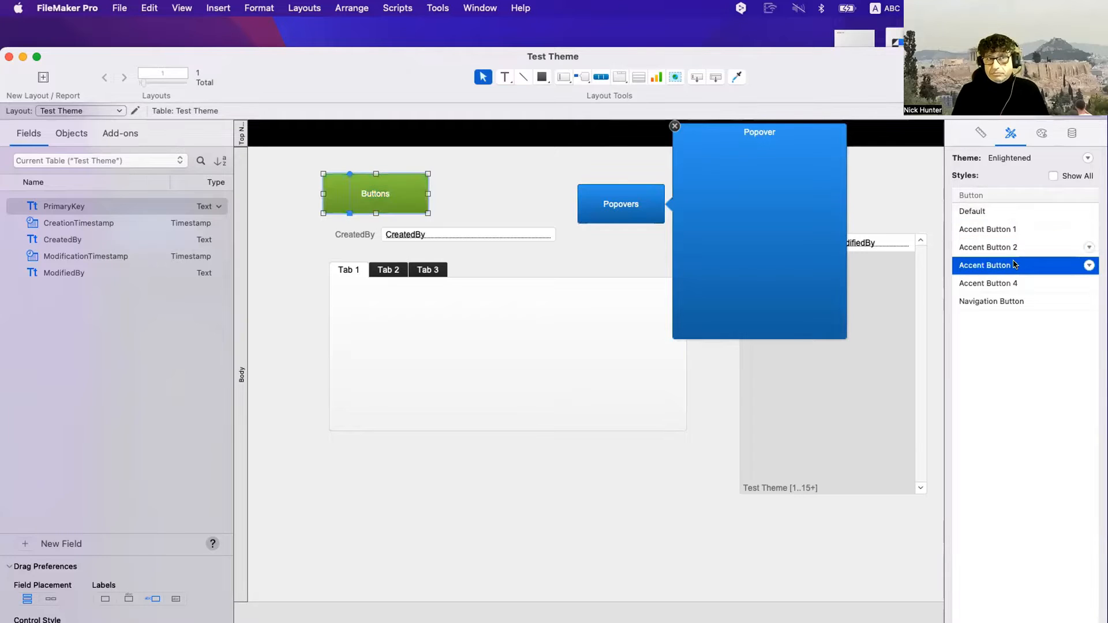
left_click(978, 283)
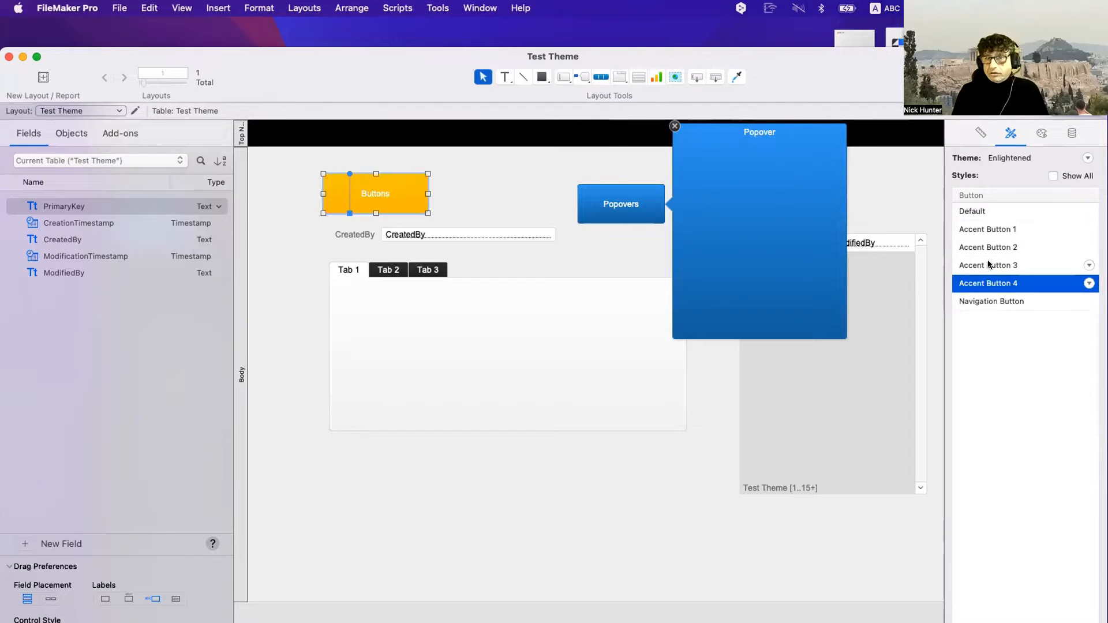
left_click(989, 265)
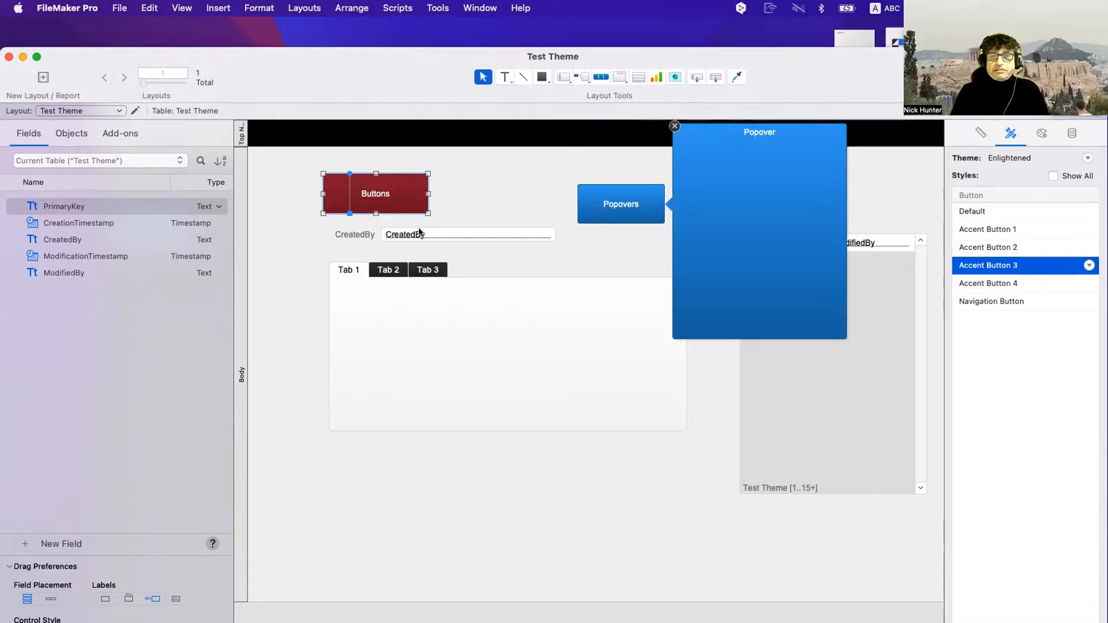
Close the popover, view the "Default" text's styles, and slightly reduce the height of the CreatedBy field's label
left_click(674, 126)
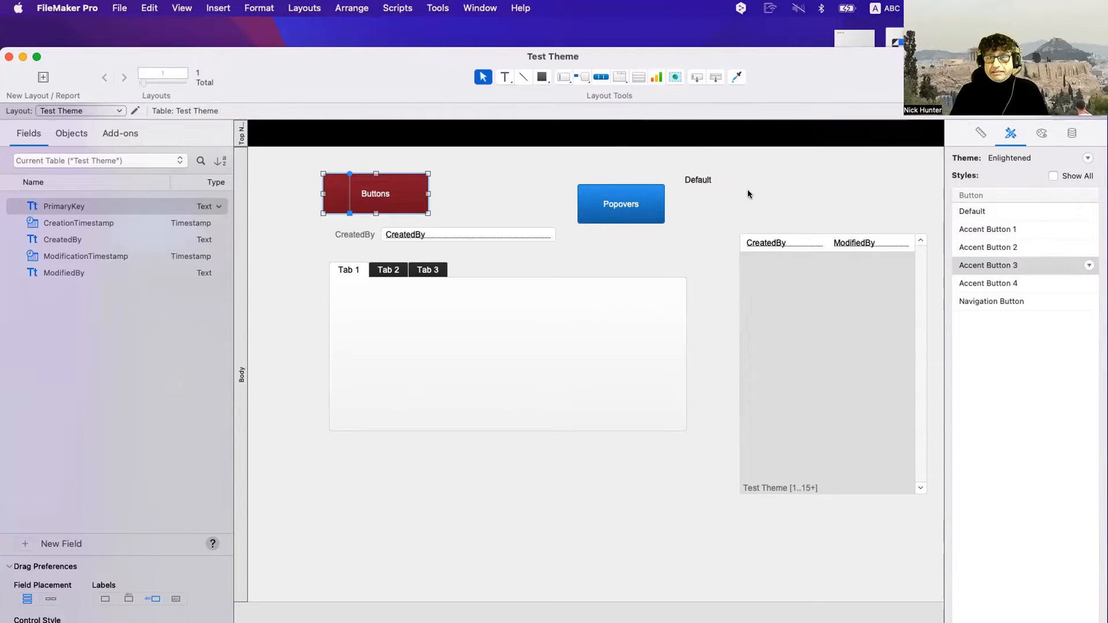
left_click(713, 175)
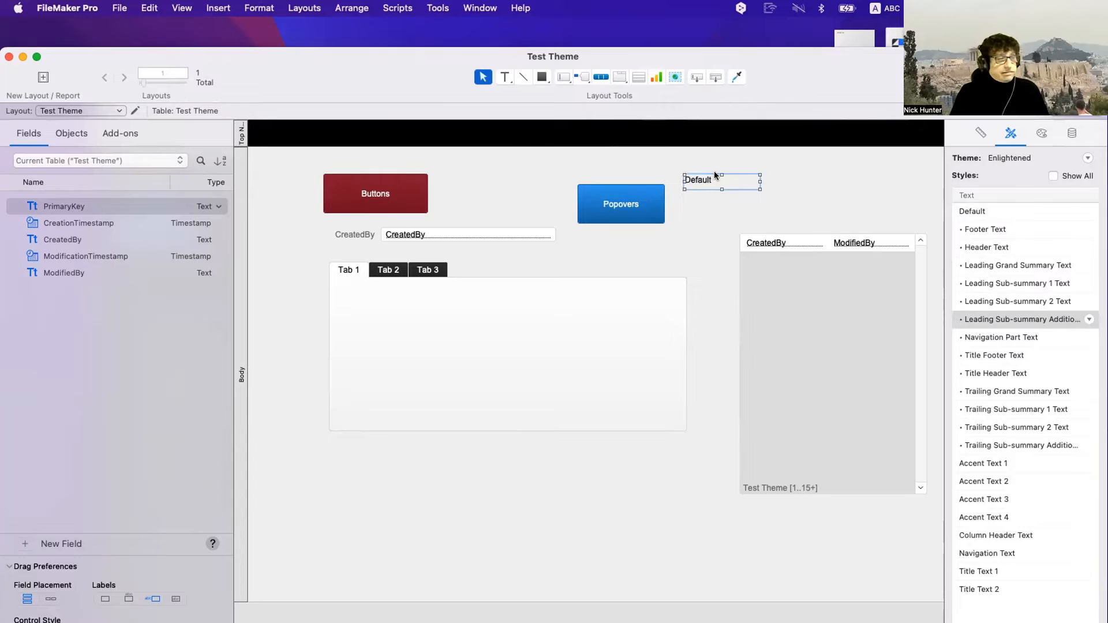
left_click(354, 236)
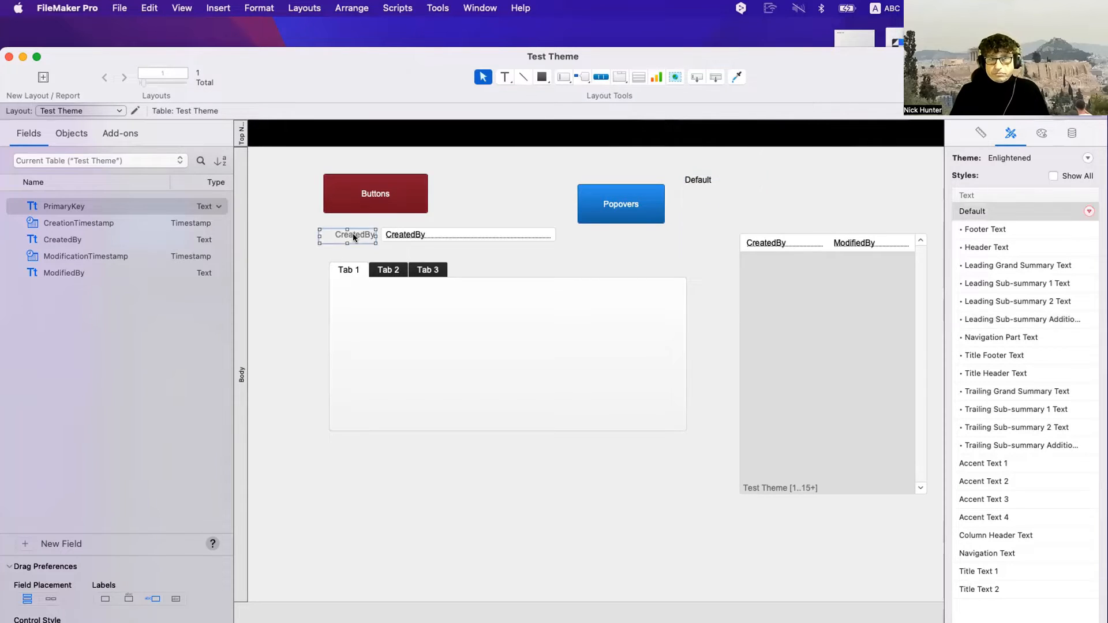
left_click_drag(346, 243, 347, 241)
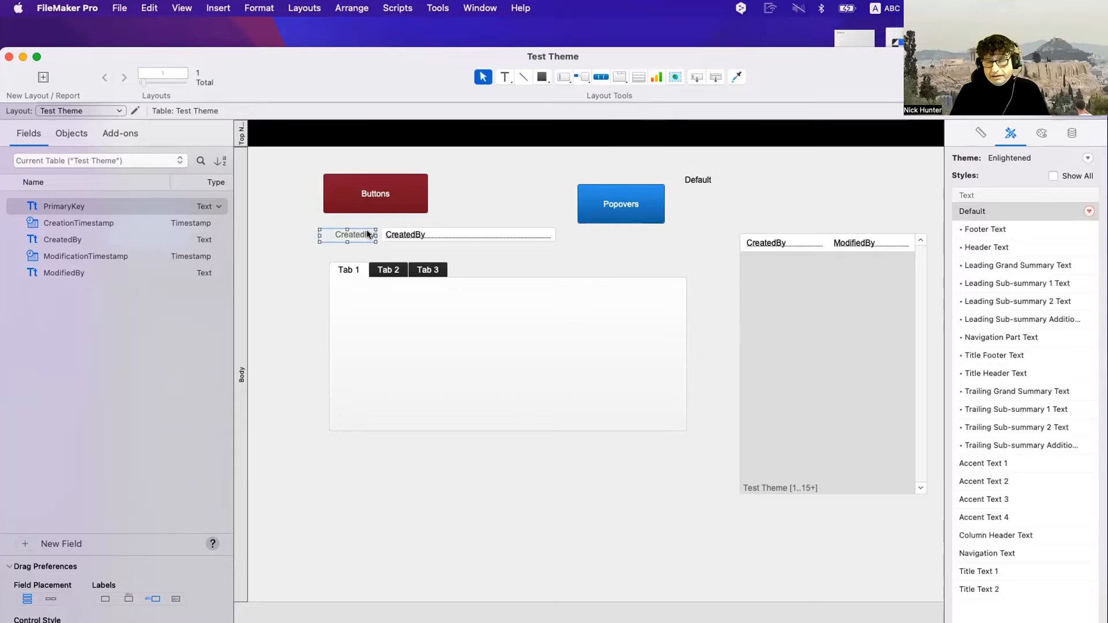
Try the Minimal Edit Box and Navigation Edit Box styles on the CreatedBy field and return it to Default
left_click(417, 234)
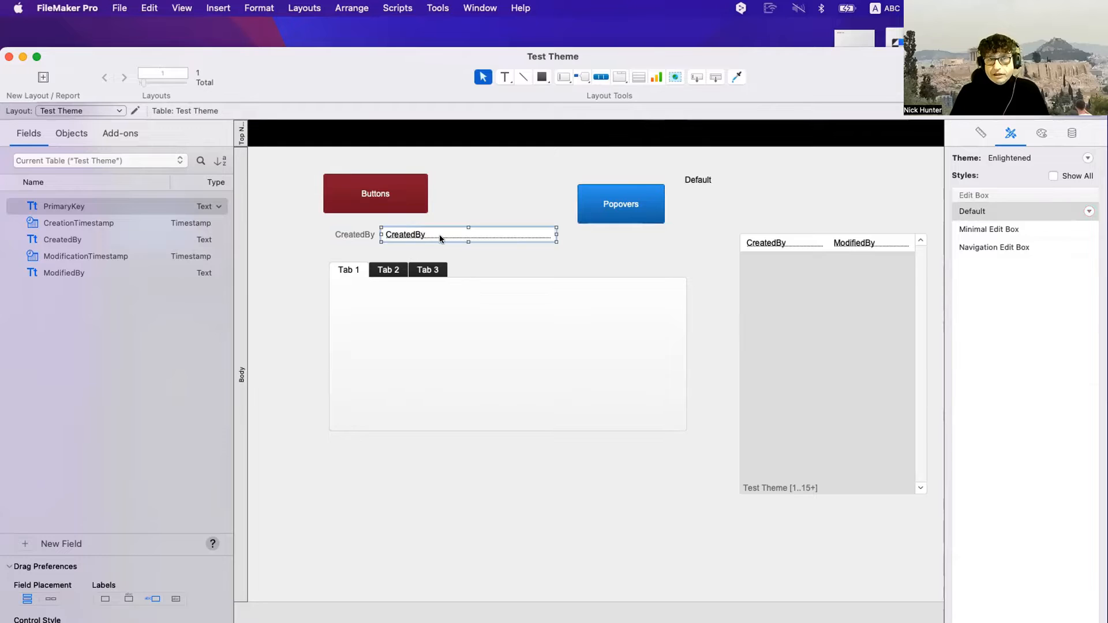
left_click(982, 229)
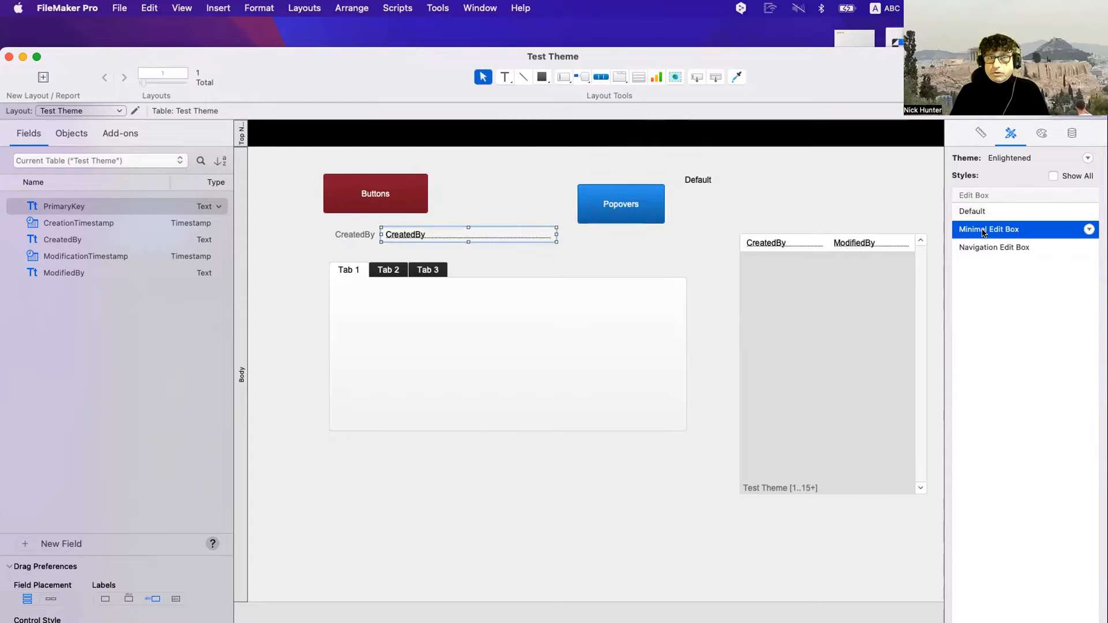
left_click(1002, 249)
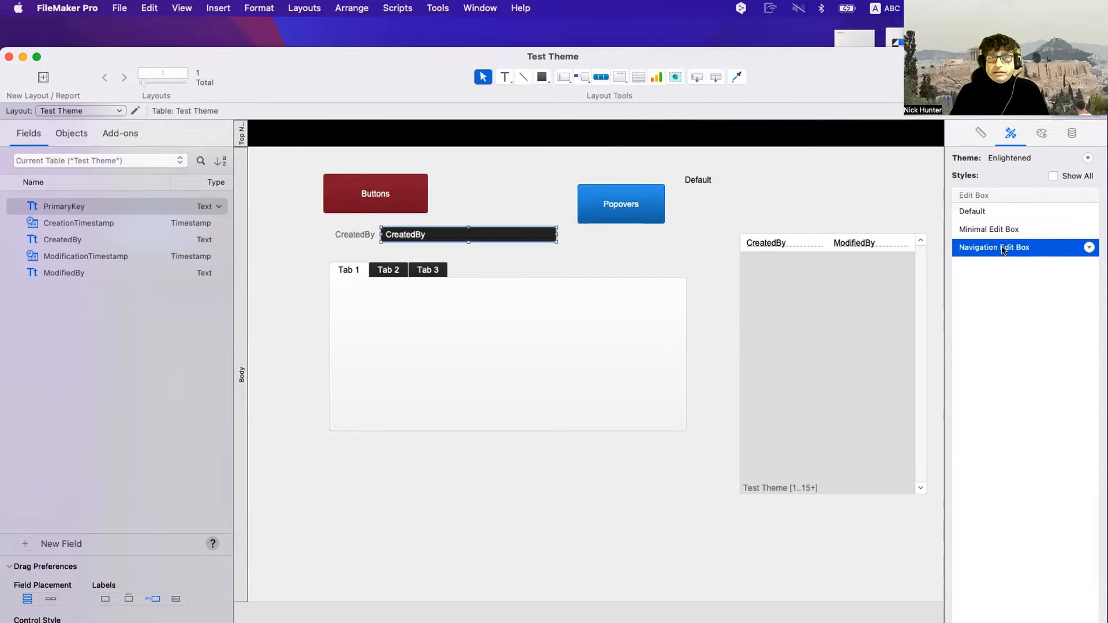
left_click(1003, 231)
left_click(1000, 213)
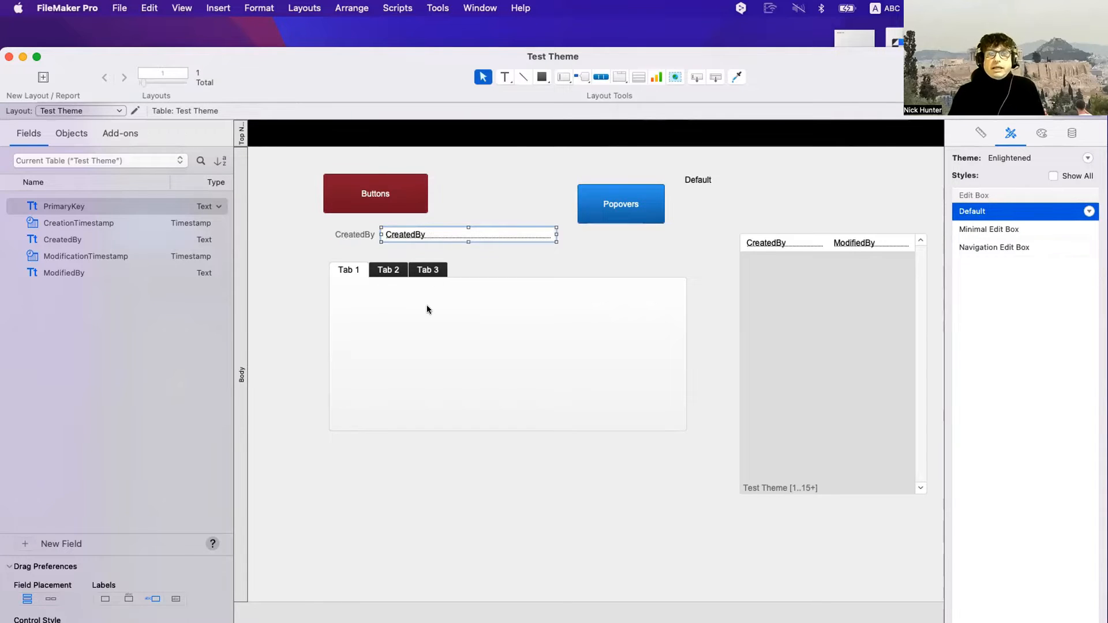
View the tab panel's available styles and move the panel slightly down
left_click(405, 304)
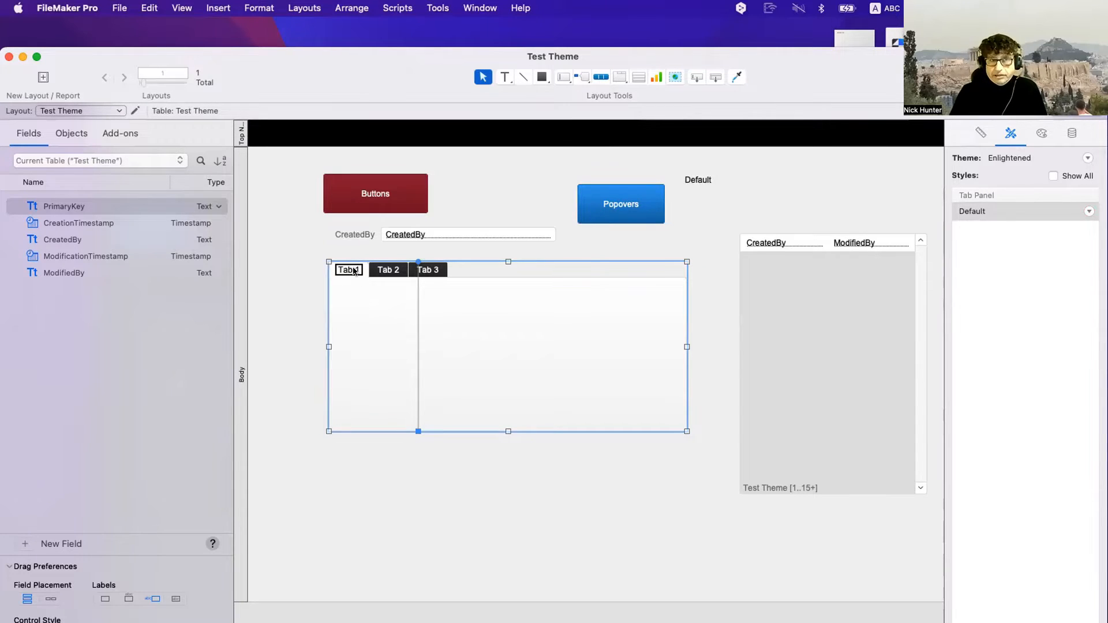
left_click_drag(354, 271, 354, 274)
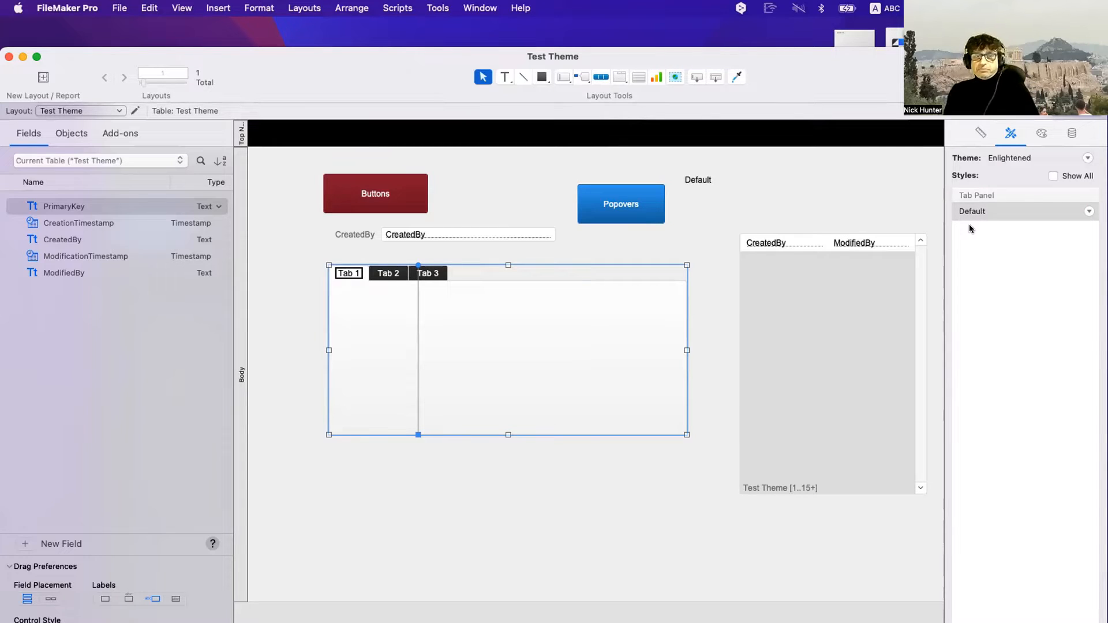
left_click(507, 191)
left_click(431, 281)
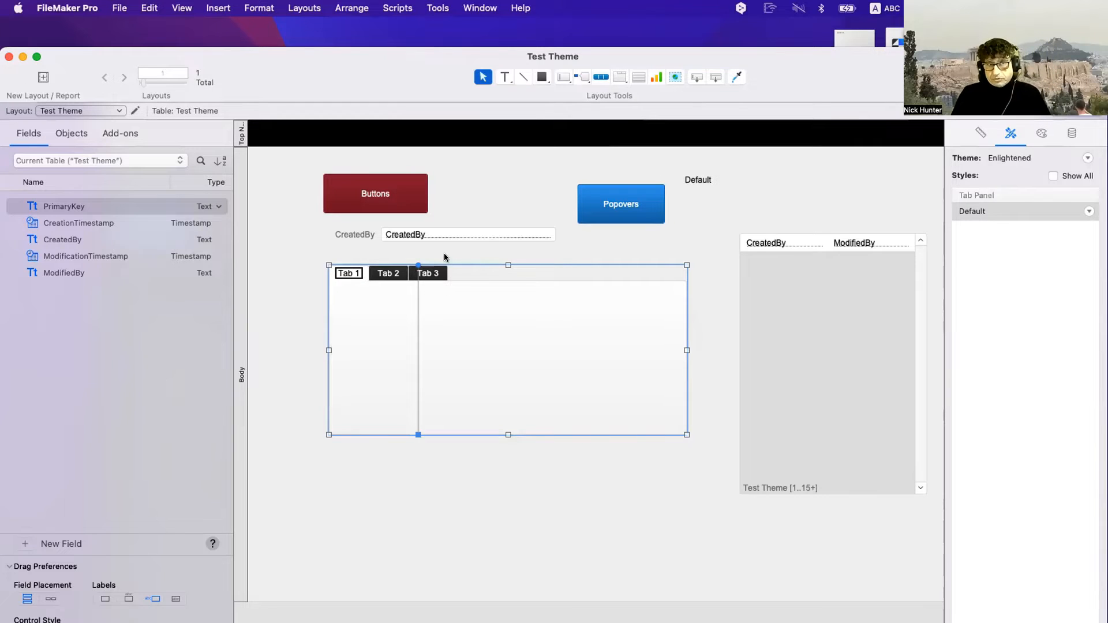
left_click(444, 257)
View the portal's available styles and move the portal slightly up and to the left
left_click(846, 281)
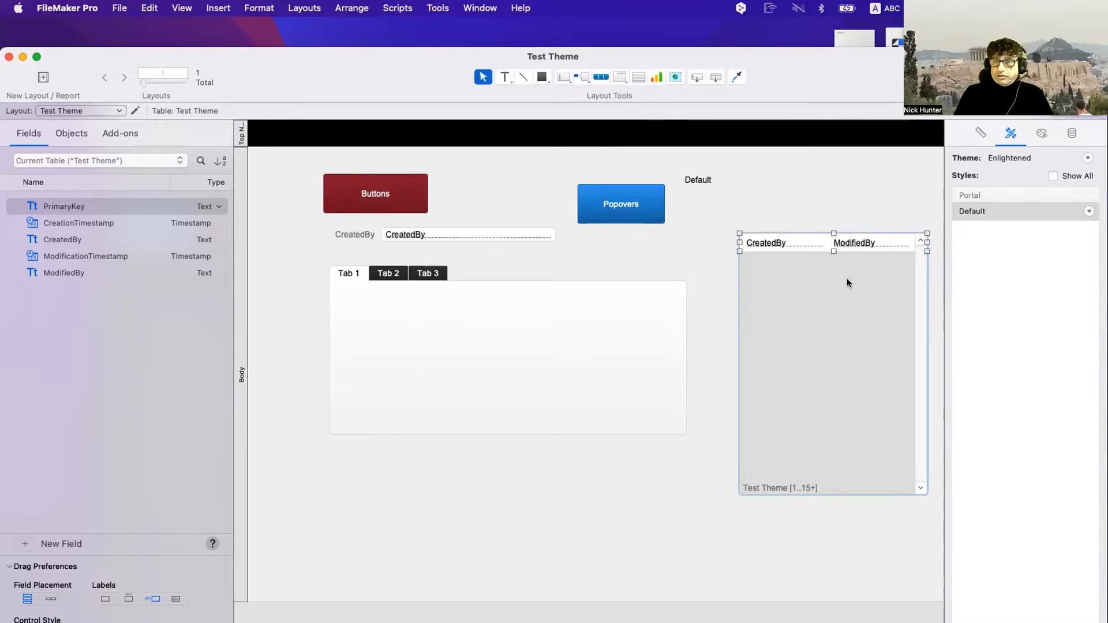
left_click_drag(824, 330, 813, 317)
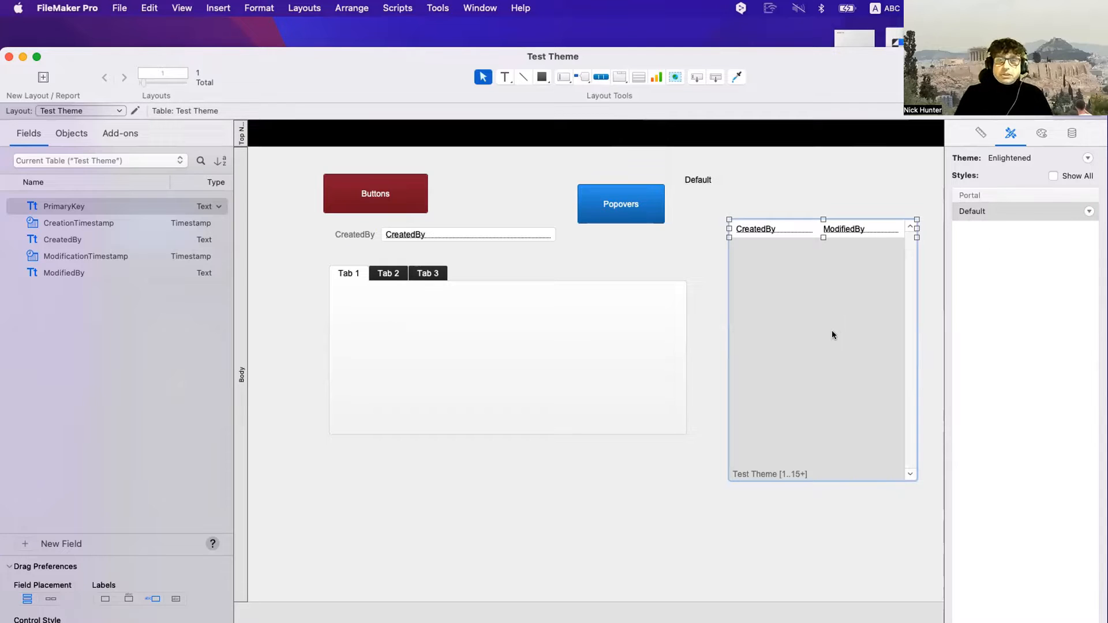
left_click(683, 272)
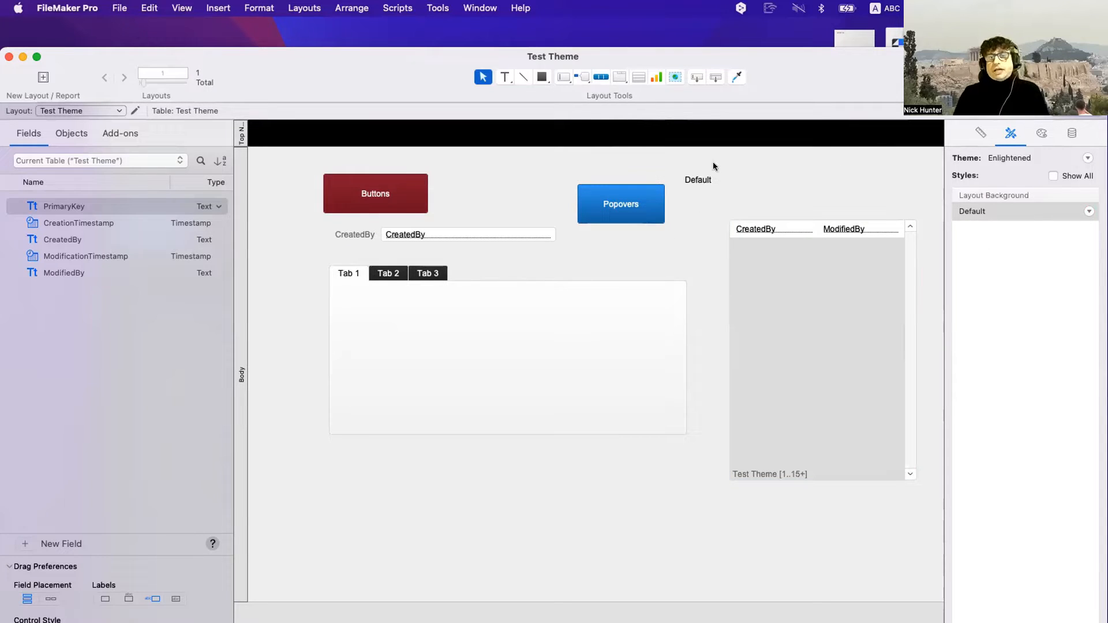
Move the "Default" text slightly up and to the right and apply the Title Header Text style to it
left_click_drag(698, 179, 714, 171)
left_click(1033, 373)
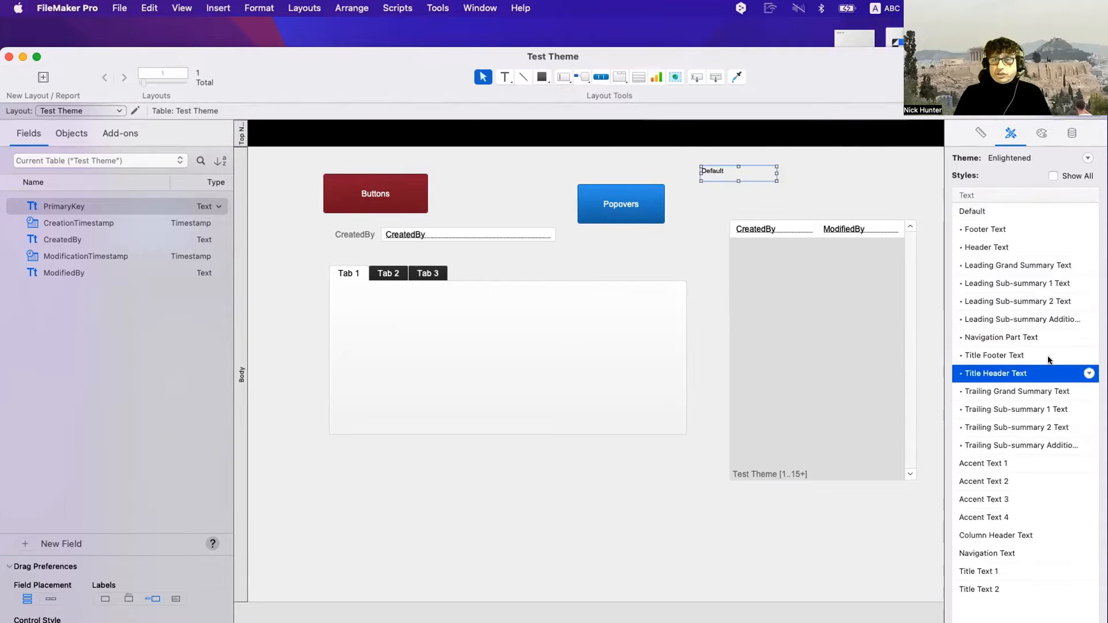
Apply the Navigation Edit Box style to the CreatedBy field and check the tab panel's styles
left_click(409, 237)
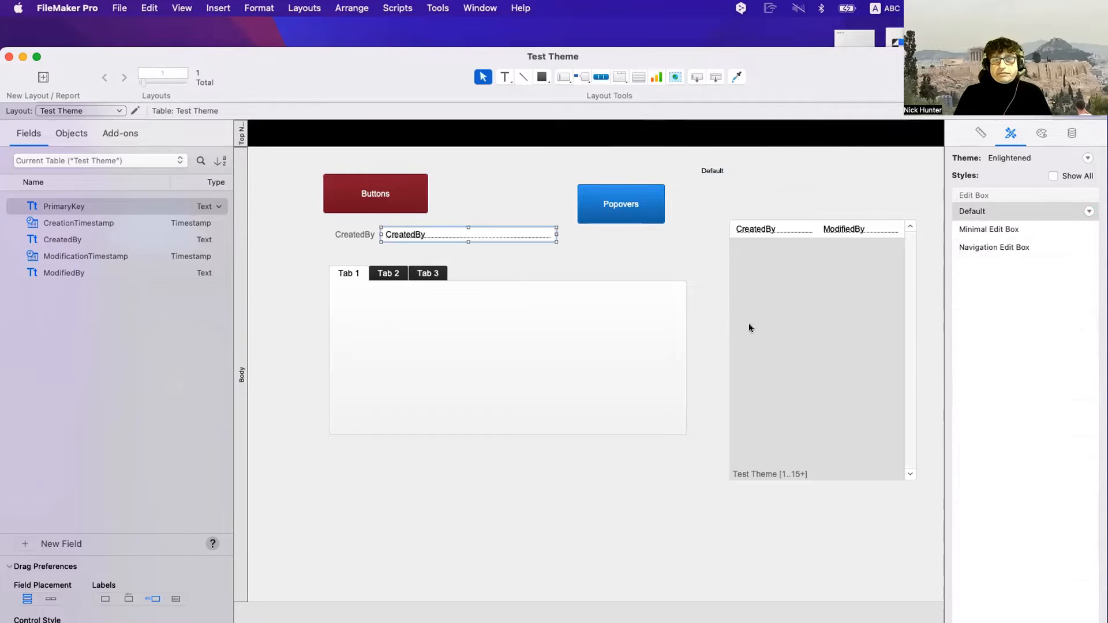
left_click(989, 247)
left_click(359, 280)
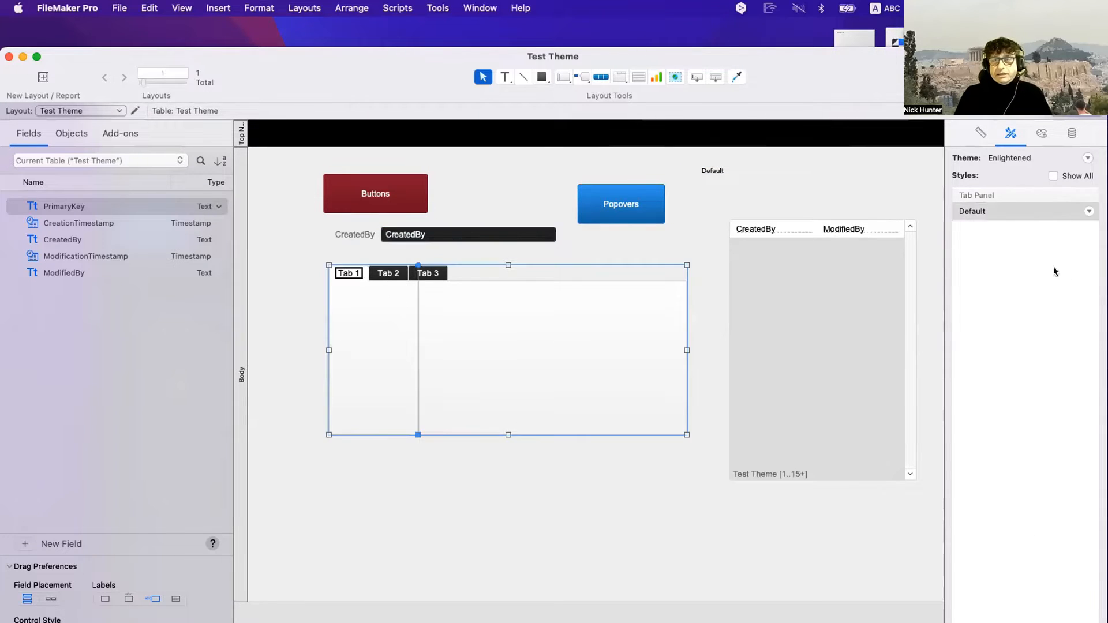
left_click(467, 521)
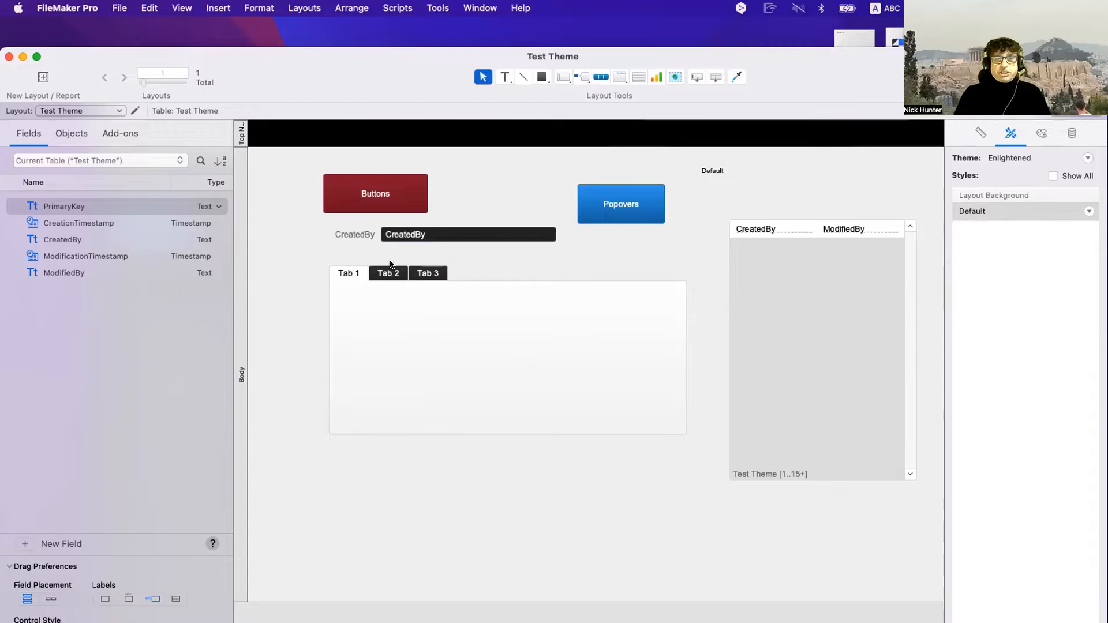
Move the Popovers button closer to the Buttons button, then open and close its popover setup
left_click(394, 185)
left_click_drag(639, 209, 537, 193)
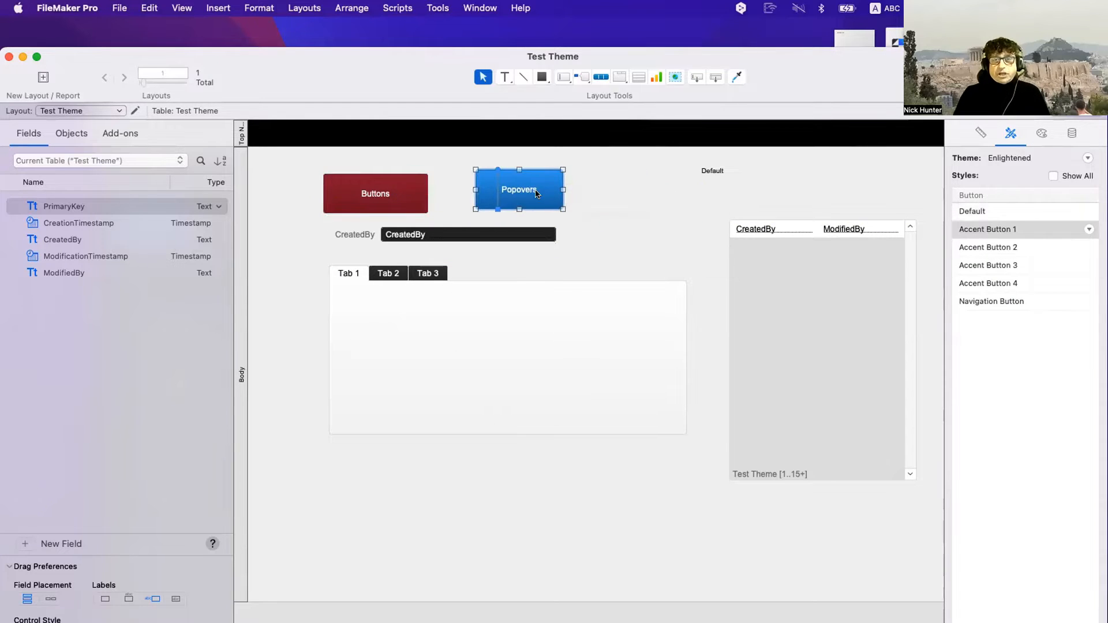
double_click(531, 191)
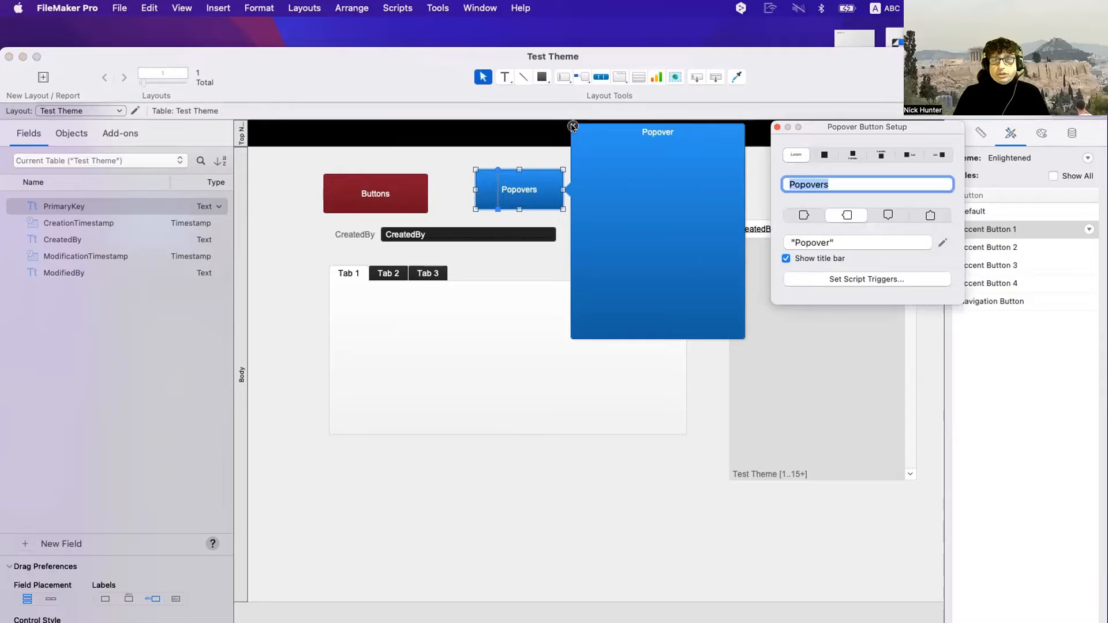
left_click(507, 174)
left_click(580, 215)
left_click(538, 207)
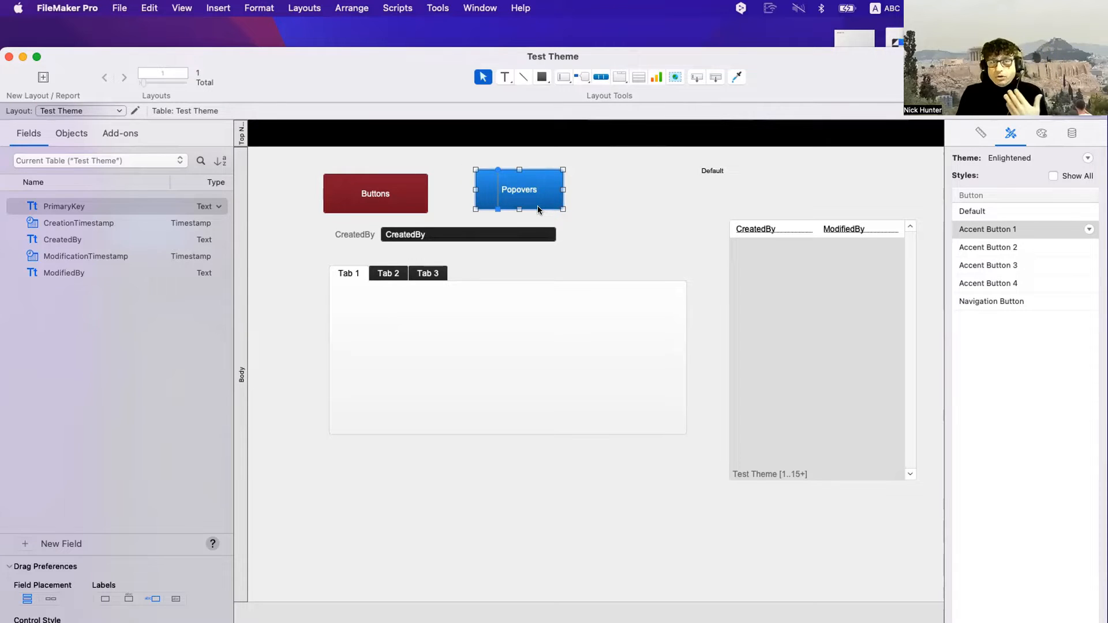
Try the Default style on the Popovers button and return it to Accent Button 1
left_click(1003, 212)
left_click(1004, 229)
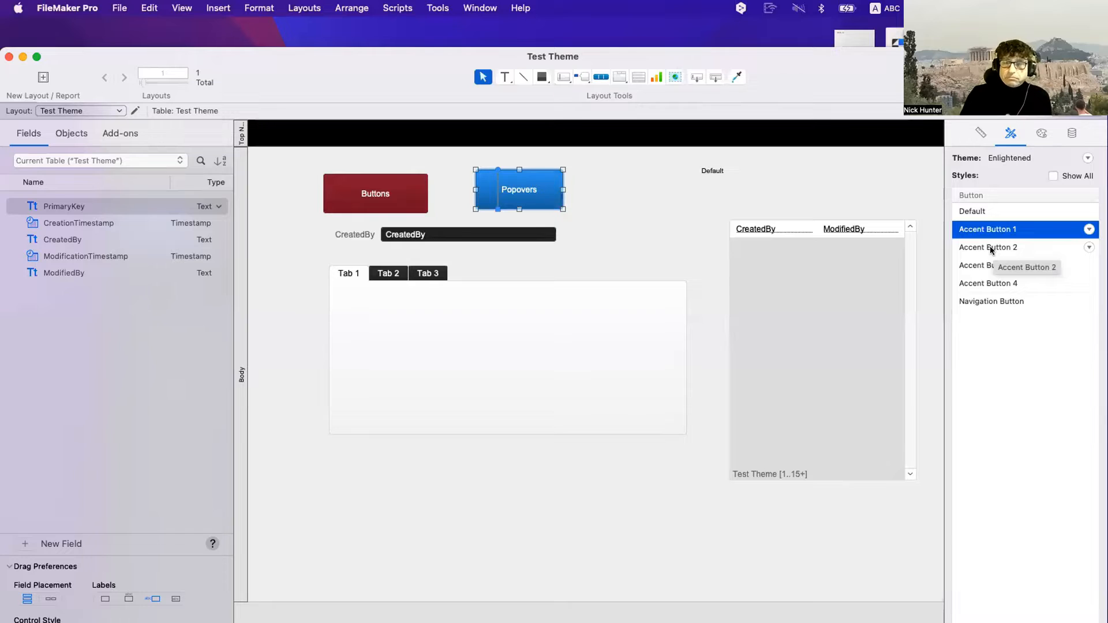
left_click(973, 212)
left_click(984, 230)
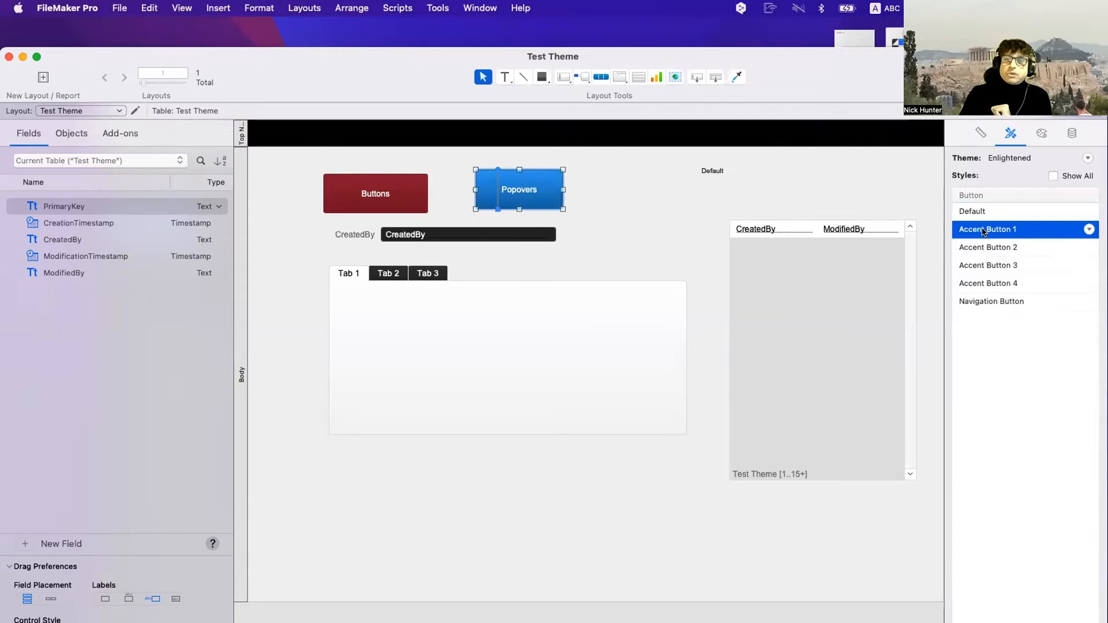
Change the layout's theme to the custom Discord theme
left_click(976, 111)
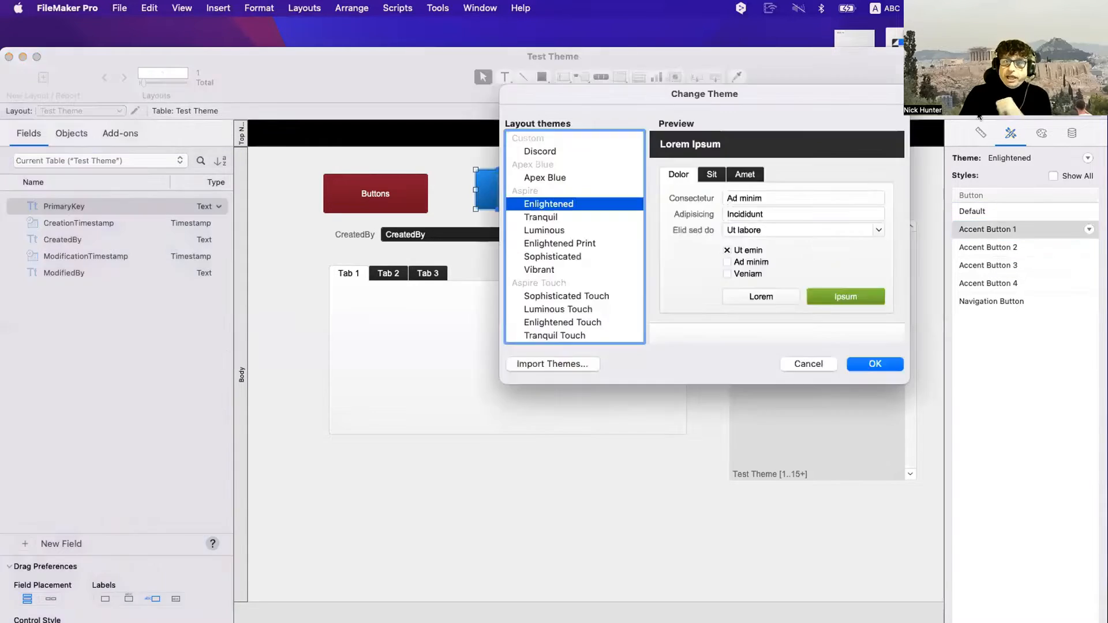
left_click(545, 151)
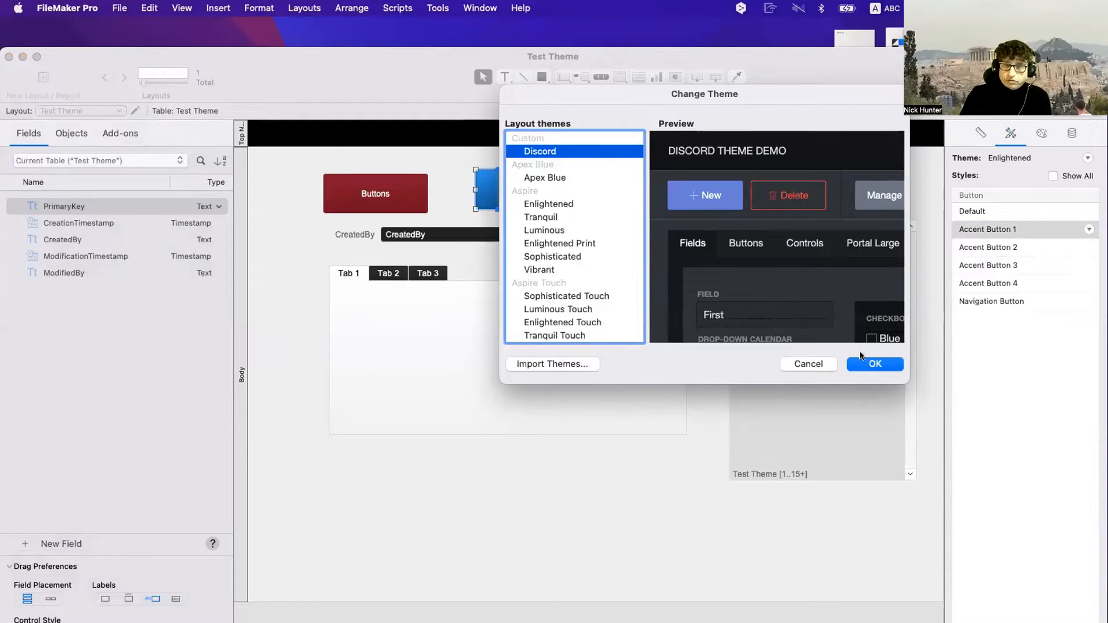
left_click(870, 365)
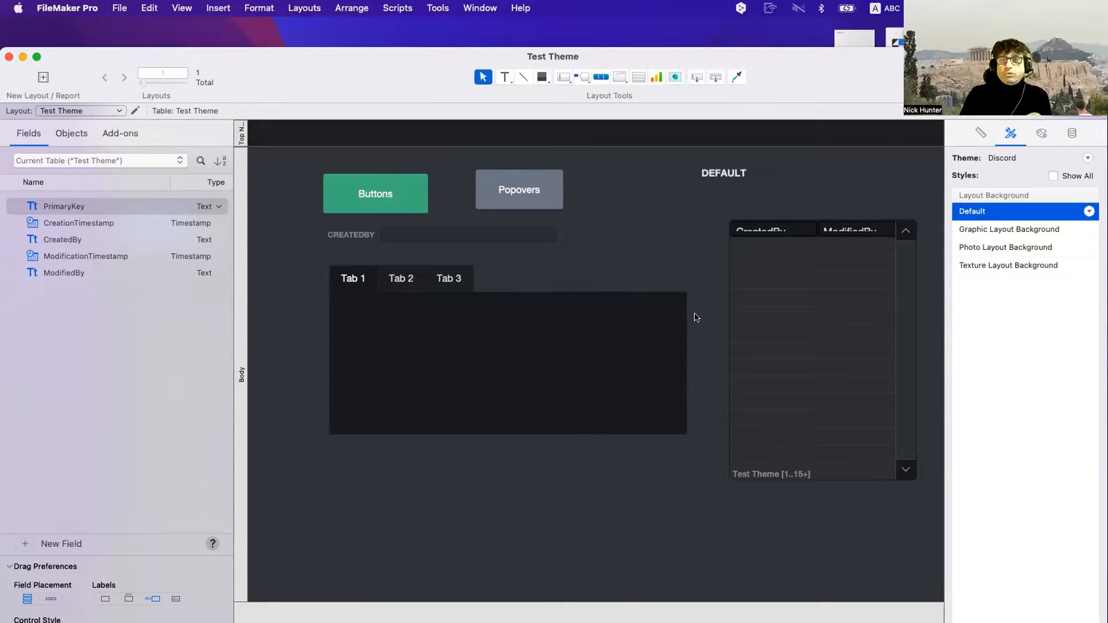
Compare the styles of the two buttons and the "Default" text, and align the Buttons button with the Popovers button
left_click(491, 197)
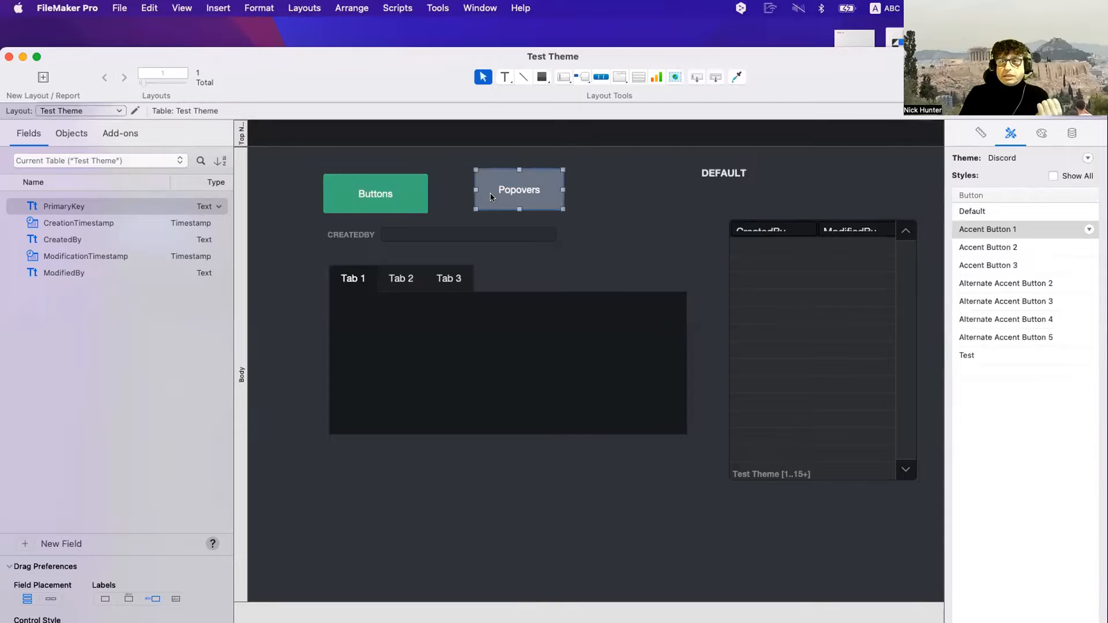
left_click(383, 194)
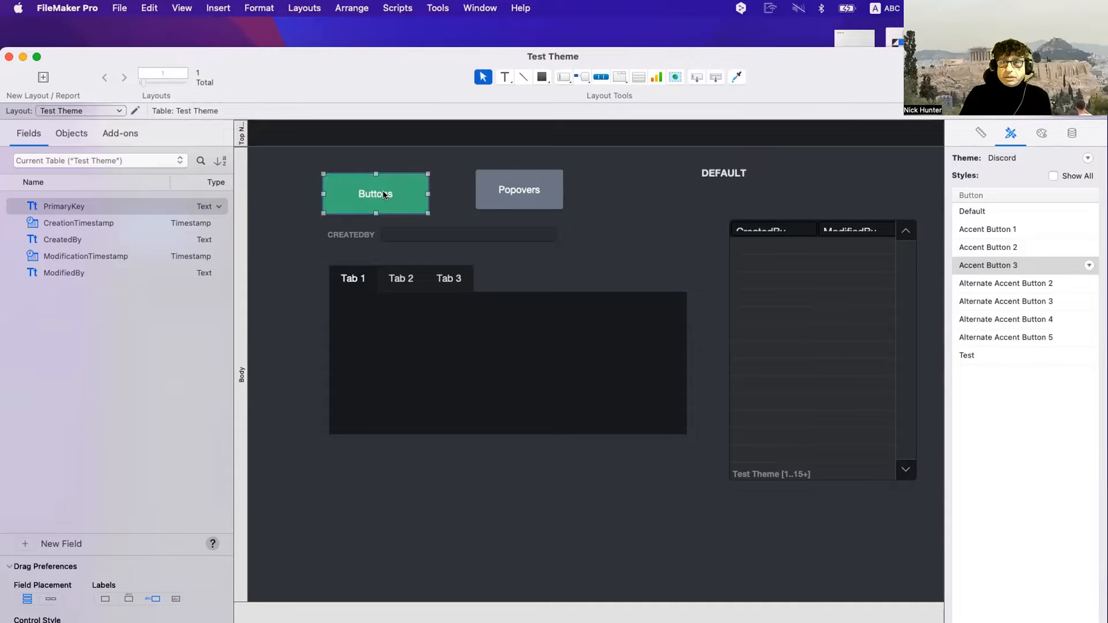
left_click(704, 170)
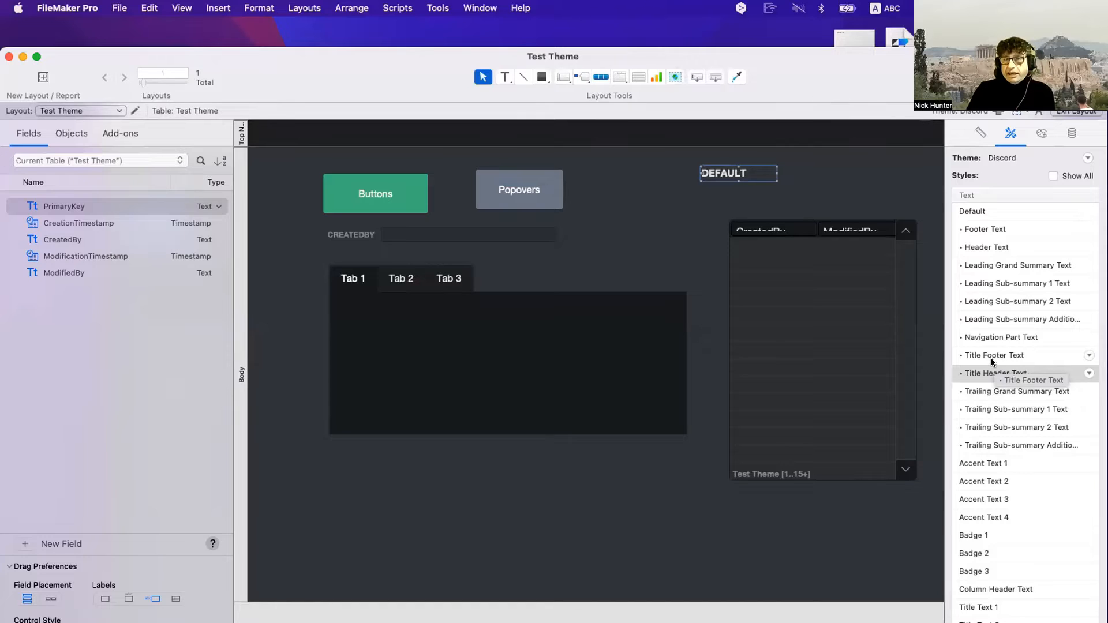
left_click(367, 198)
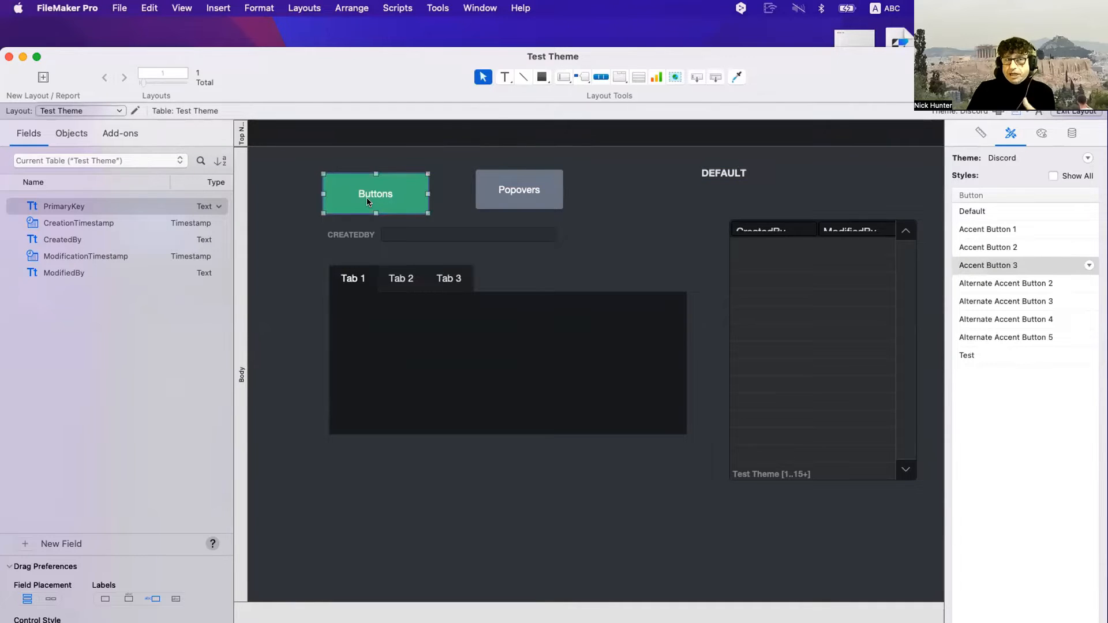
left_click(517, 194)
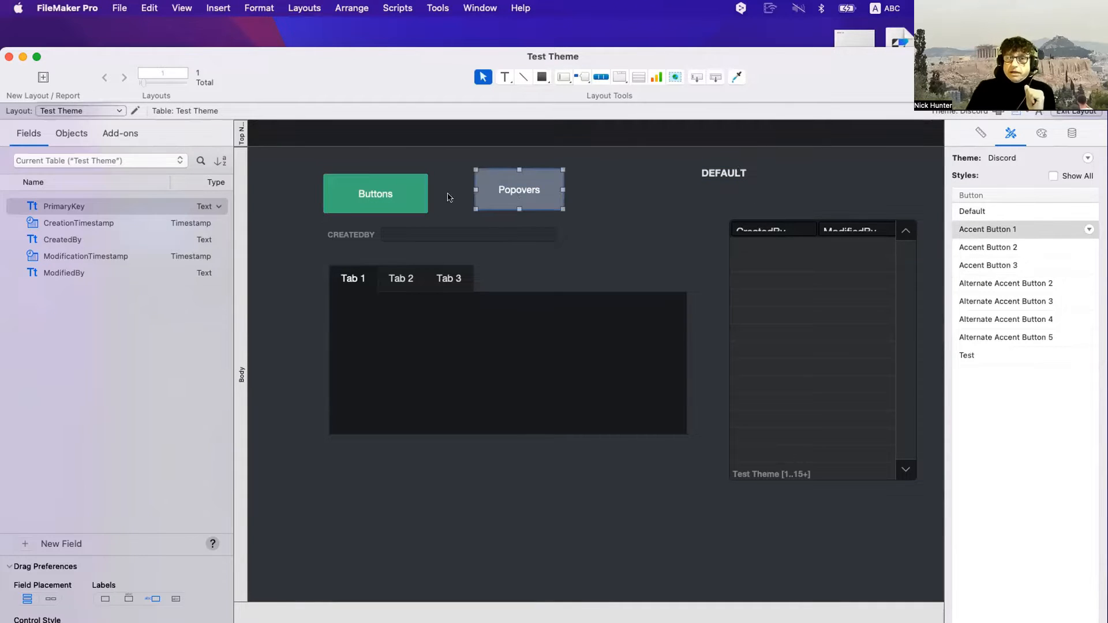
left_click(413, 196)
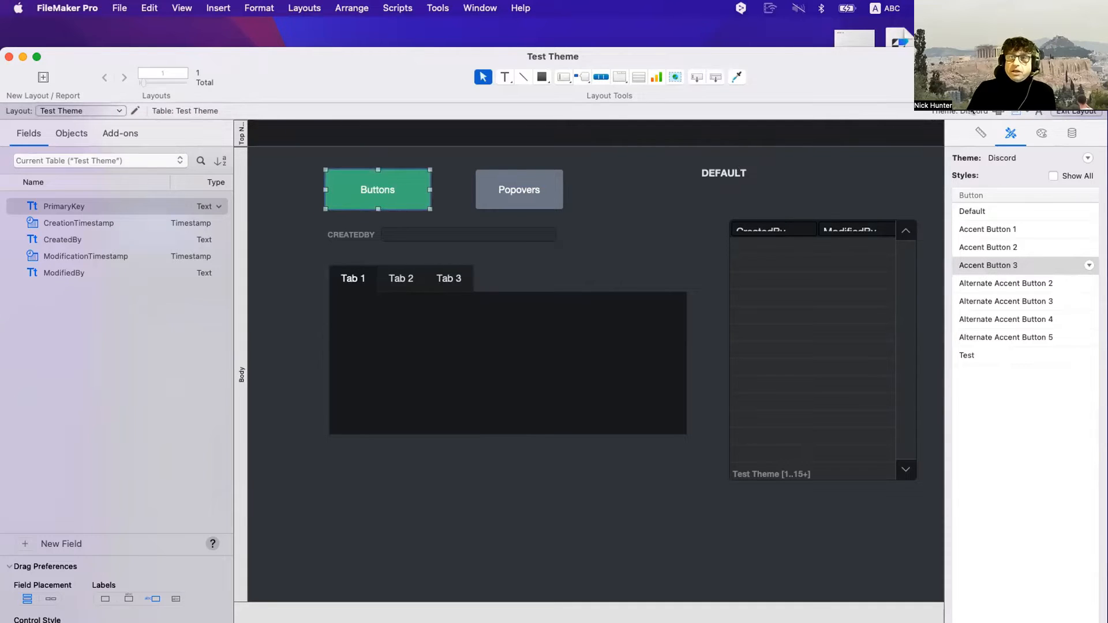
Change the layout's theme back to Enlightened
left_click(1088, 157)
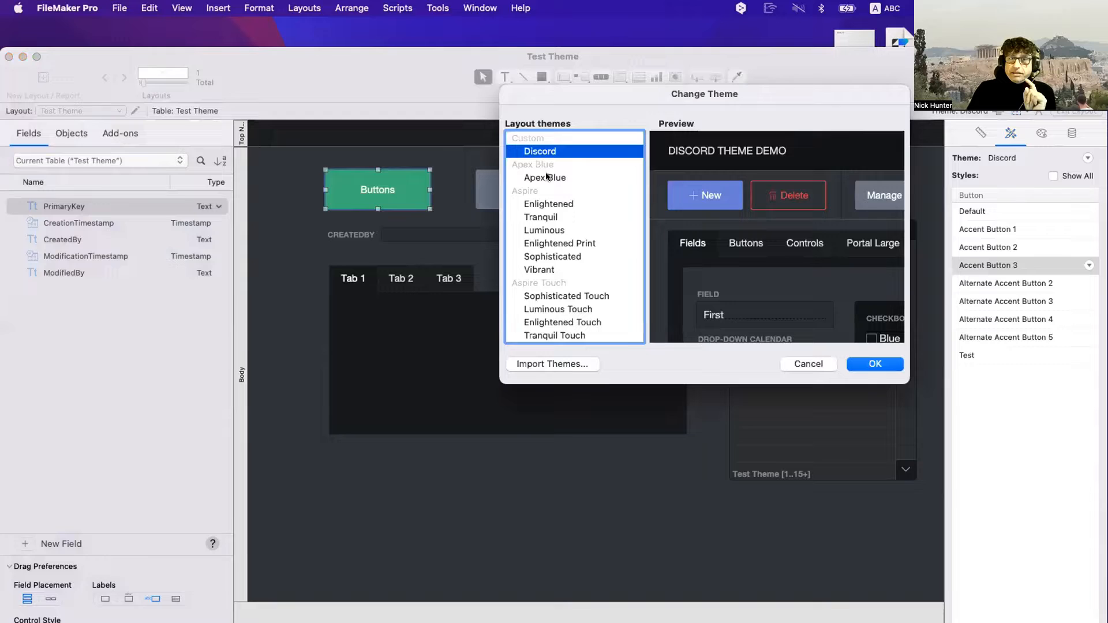
left_click(548, 204)
left_click(868, 362)
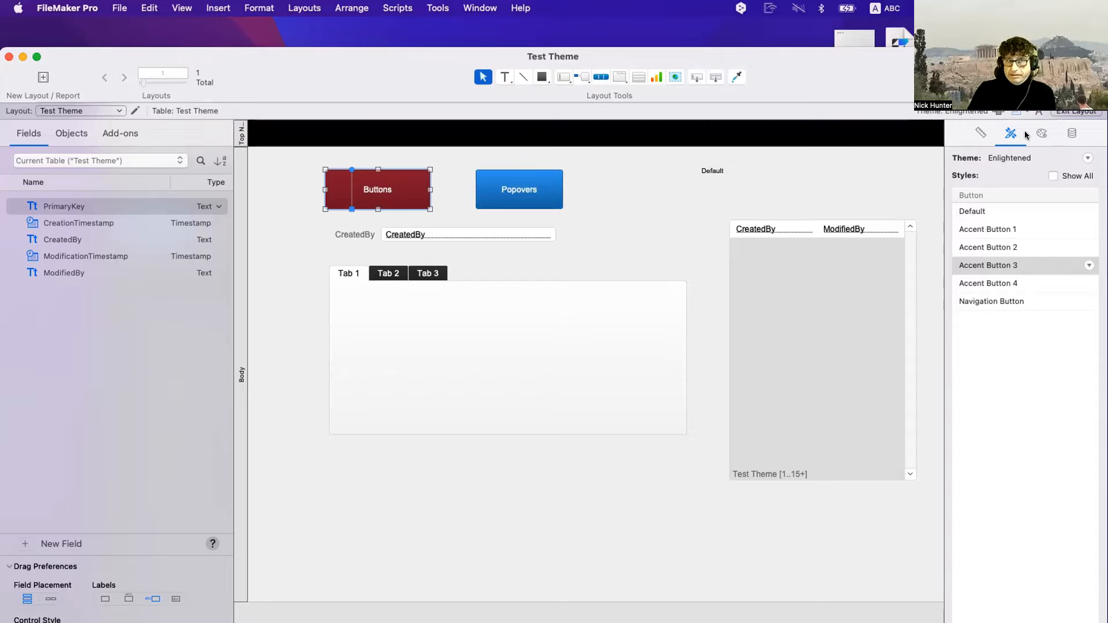
Reapply the Discord theme to the layout and view the Buttons button's styles
left_click(998, 112)
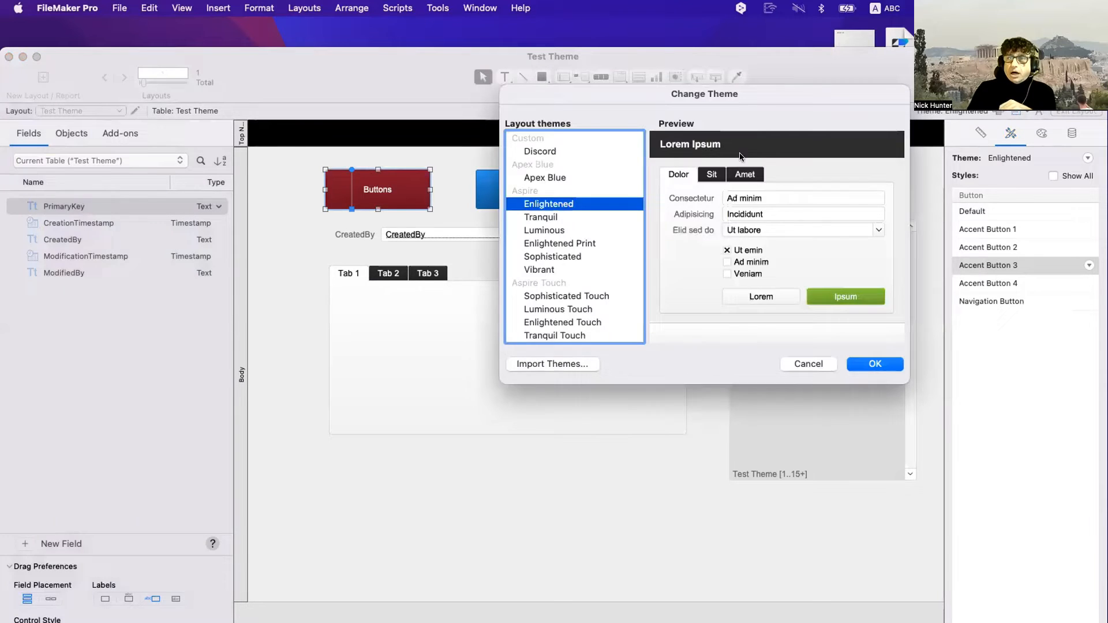
left_click(557, 150)
left_click(875, 364)
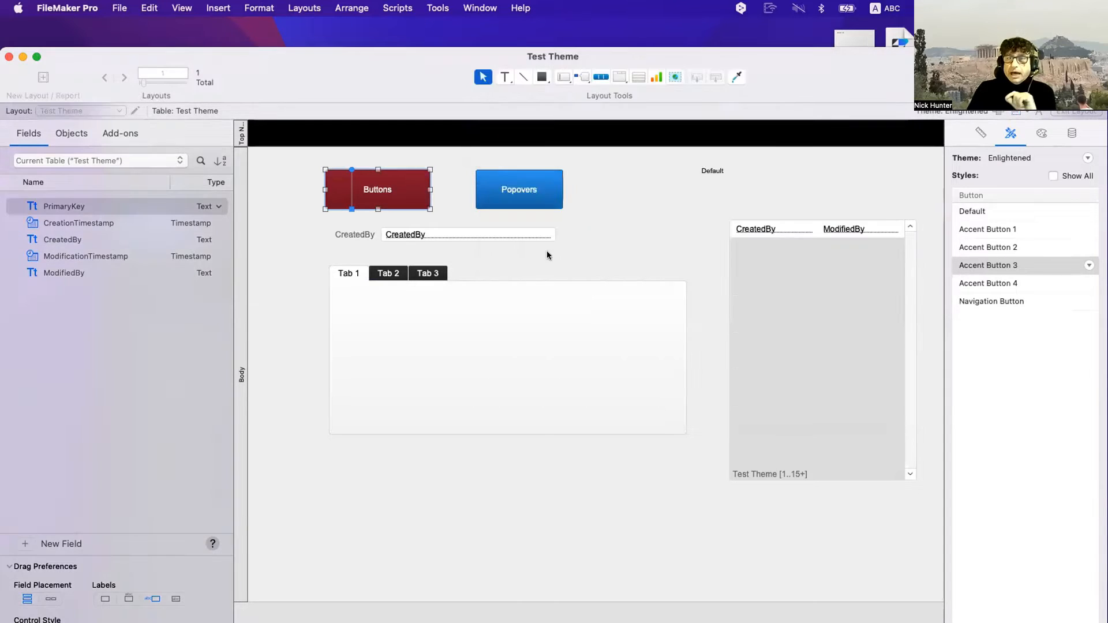
left_click(407, 195)
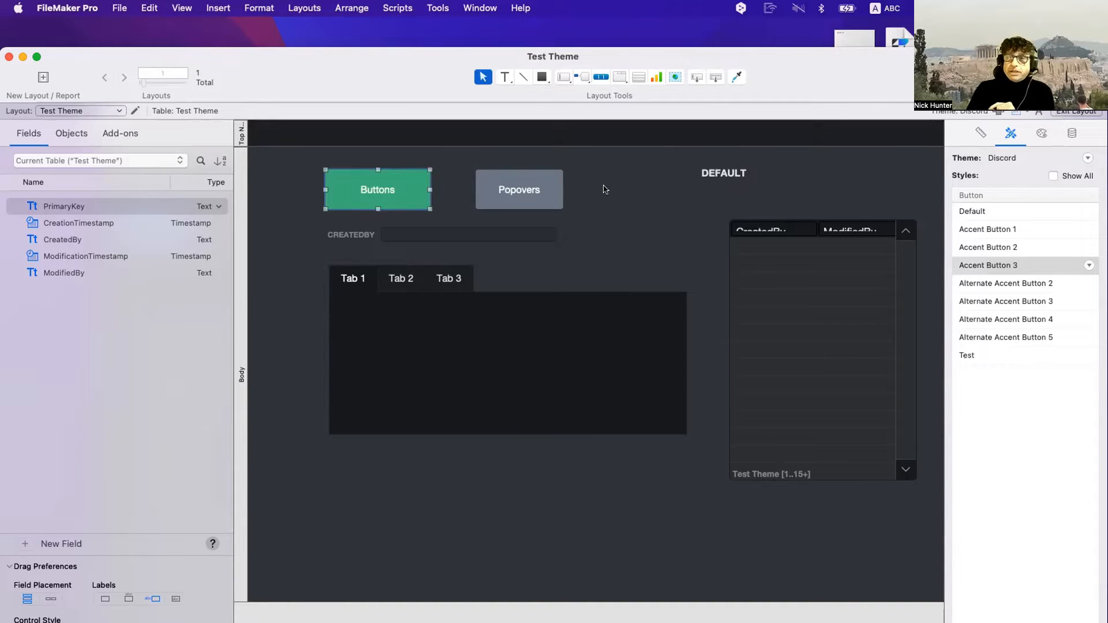
Change the layout's theme to Vibrant and compare the styles of the Buttons and Popovers buttons
left_click(993, 111)
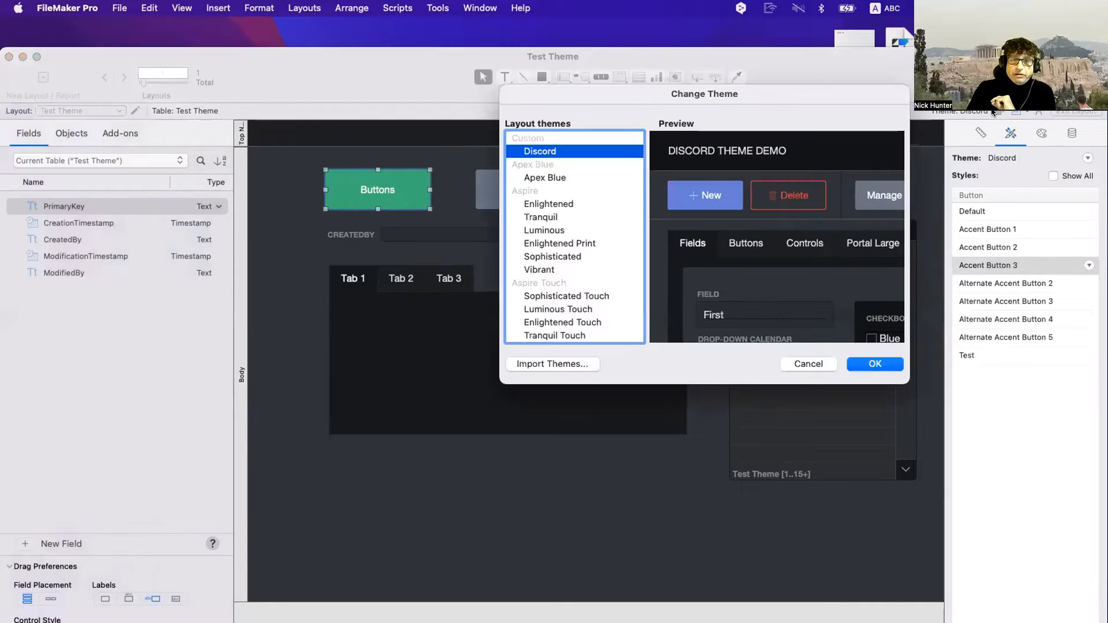
left_click(536, 270)
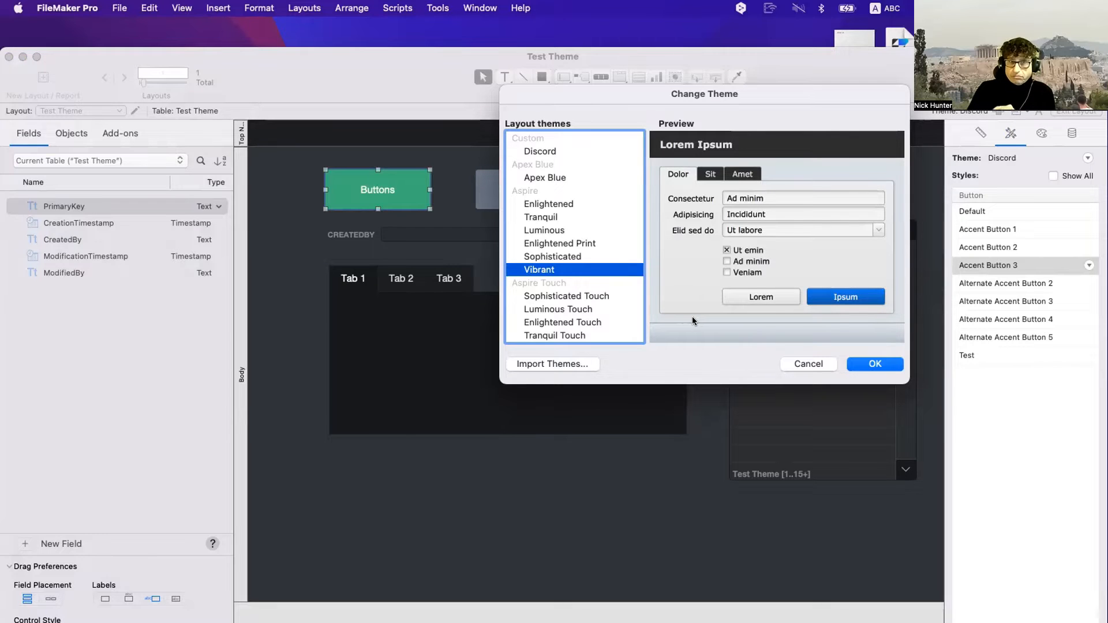
left_click(891, 365)
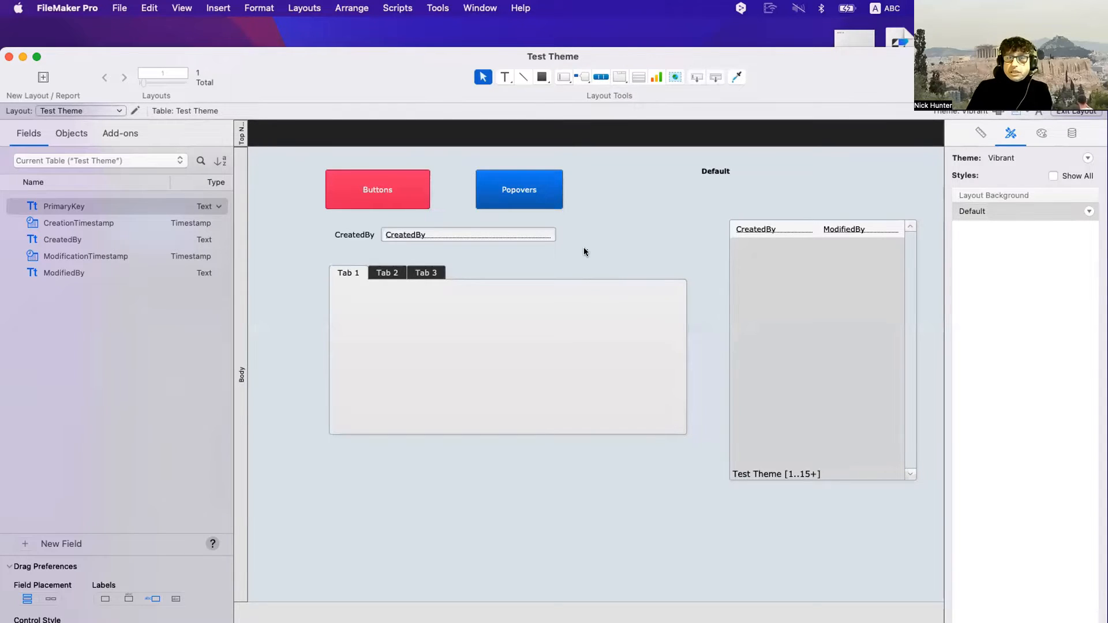
left_click(417, 192)
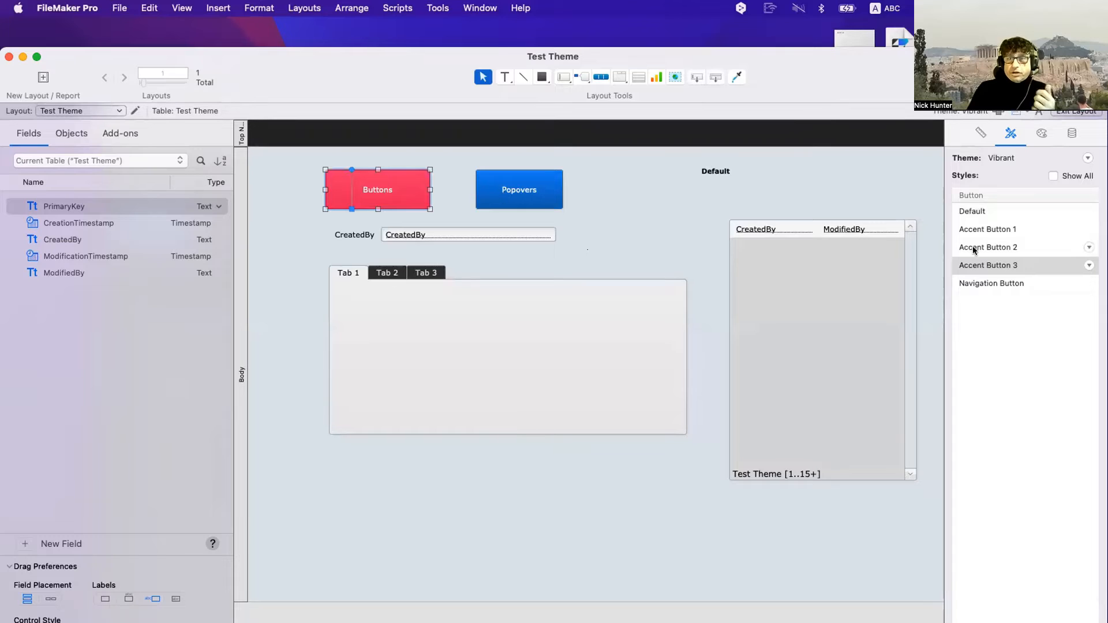
left_click(515, 188)
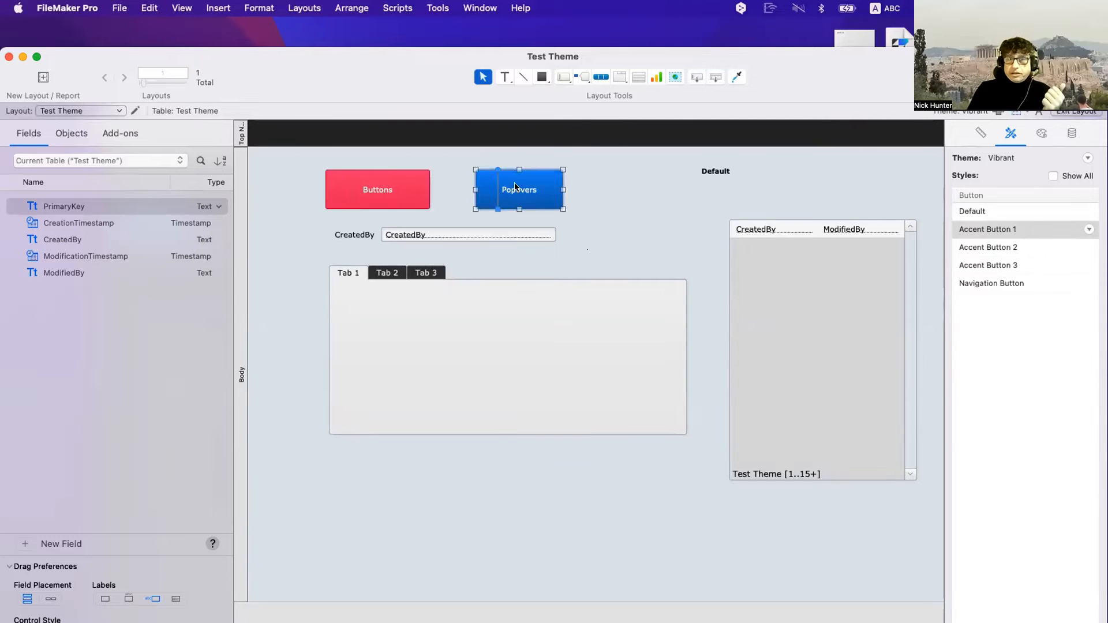
left_click(338, 177)
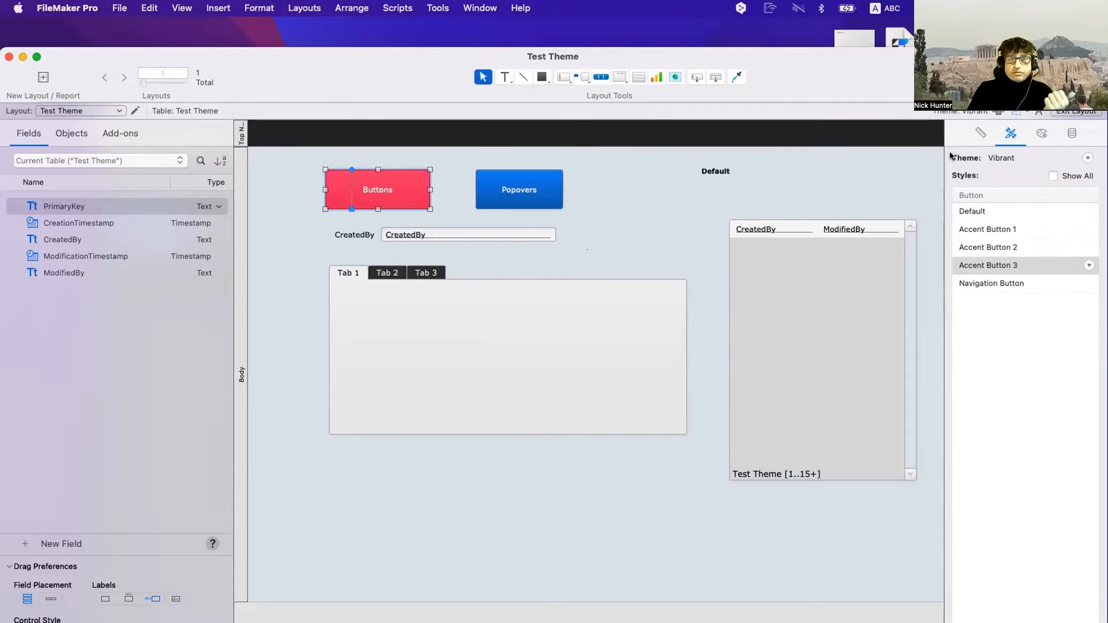
Change the layout's theme to Warm and view the styles available for the Buttons button
left_click(999, 112)
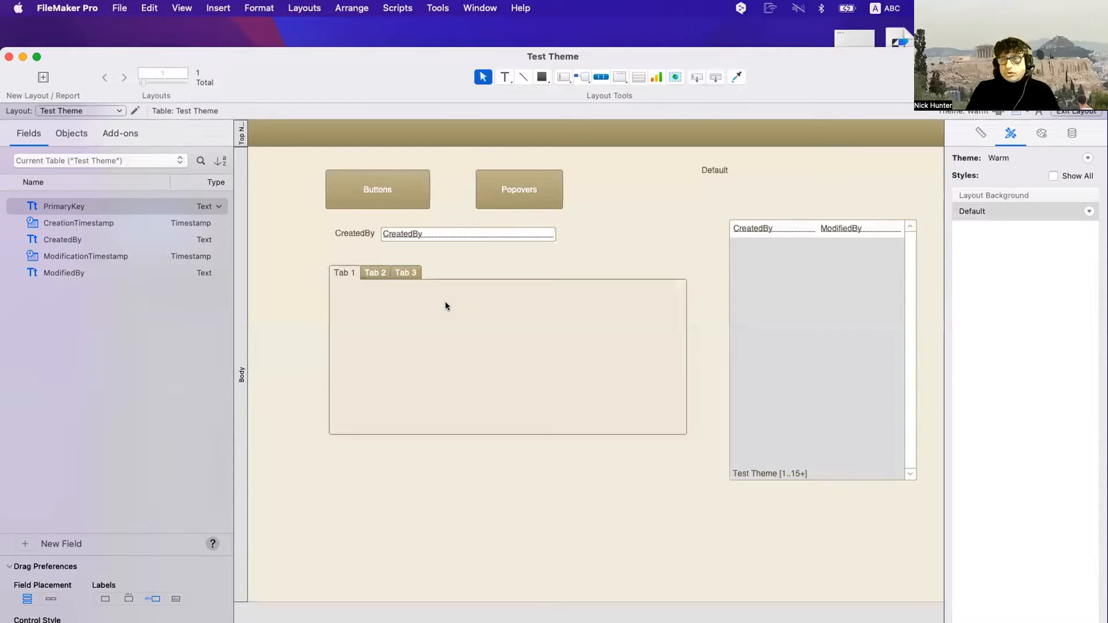
left_click(397, 194)
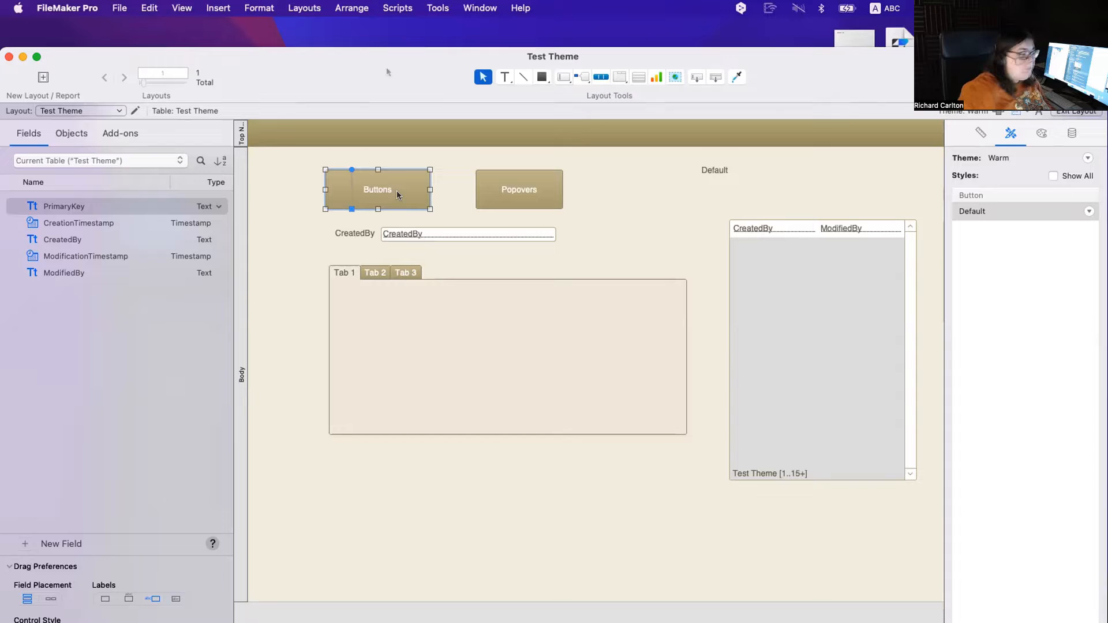
Move the "Default" text directly above the portal, lined up with its left edge
left_click(714, 170)
left_click_drag(714, 170, 764, 185)
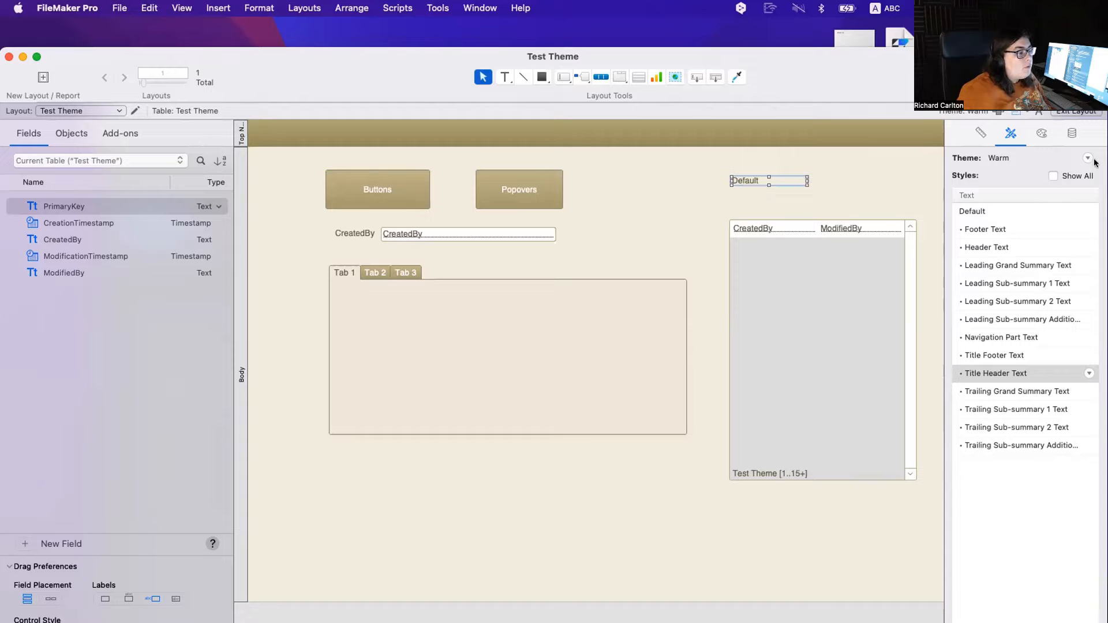
left_click(1088, 159)
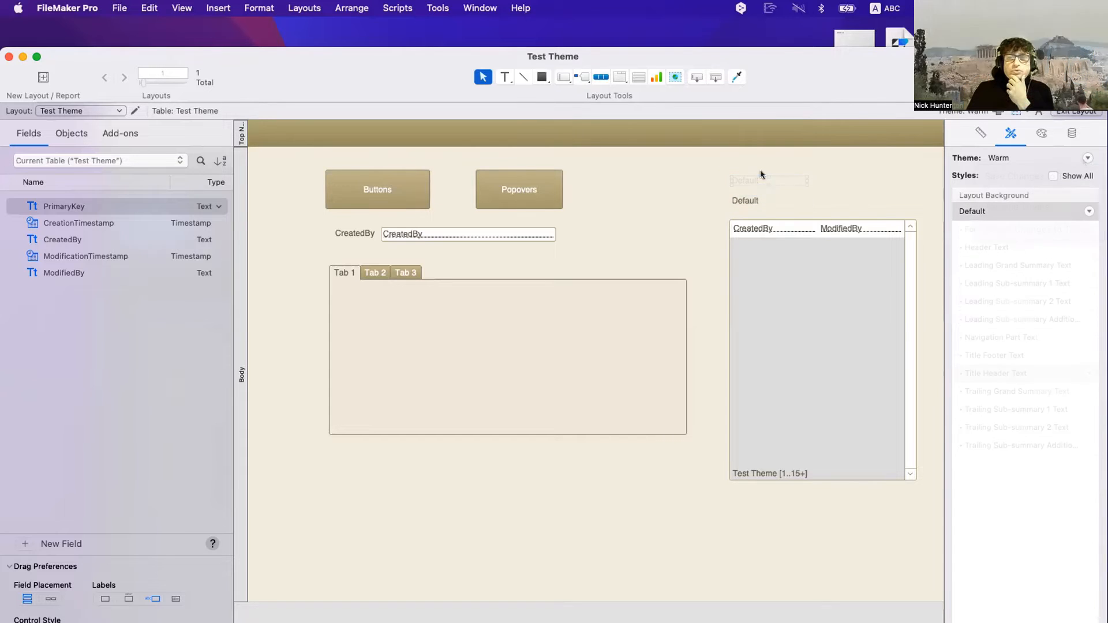
left_click(757, 198)
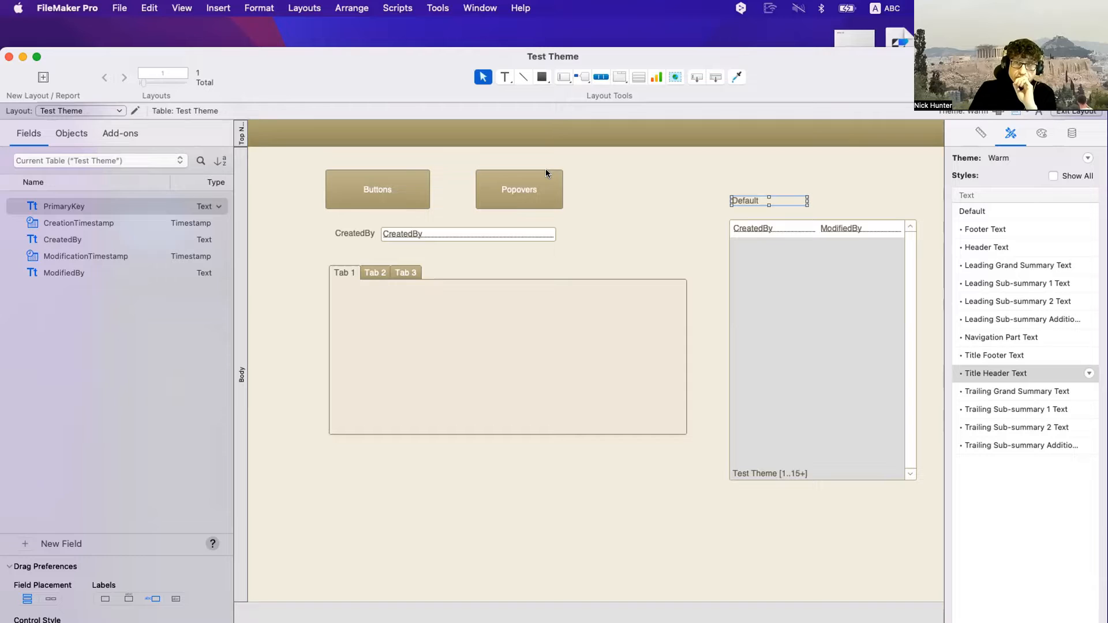
left_click(805, 190)
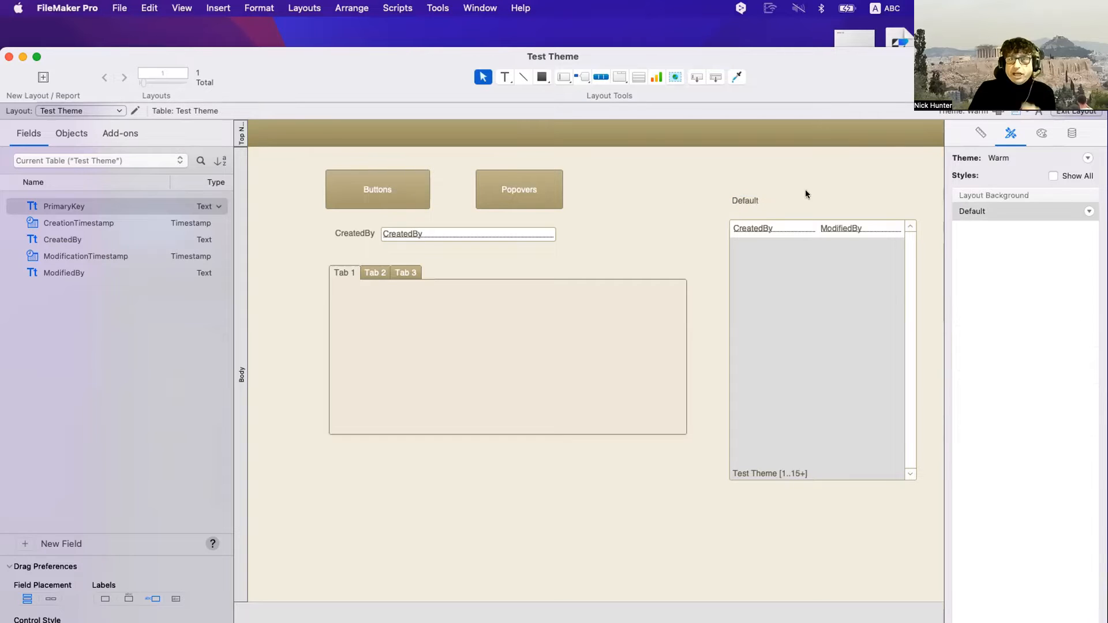
Review the available themes while keeping Warm, and check the layout in Browse mode before returning to Layout mode
left_click(1000, 112)
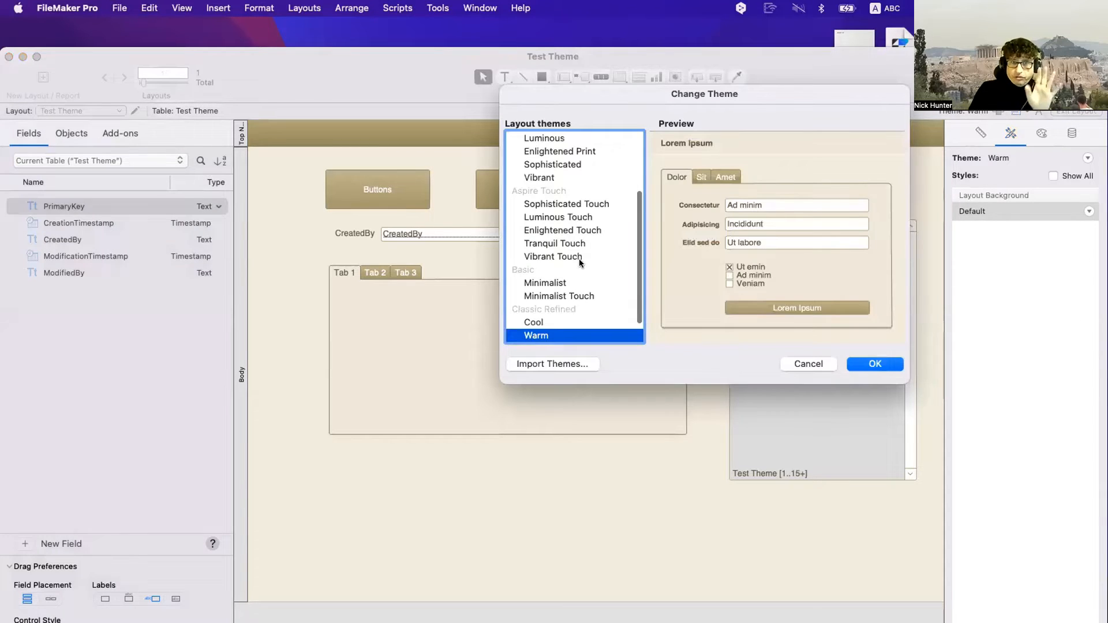
left_click(872, 364)
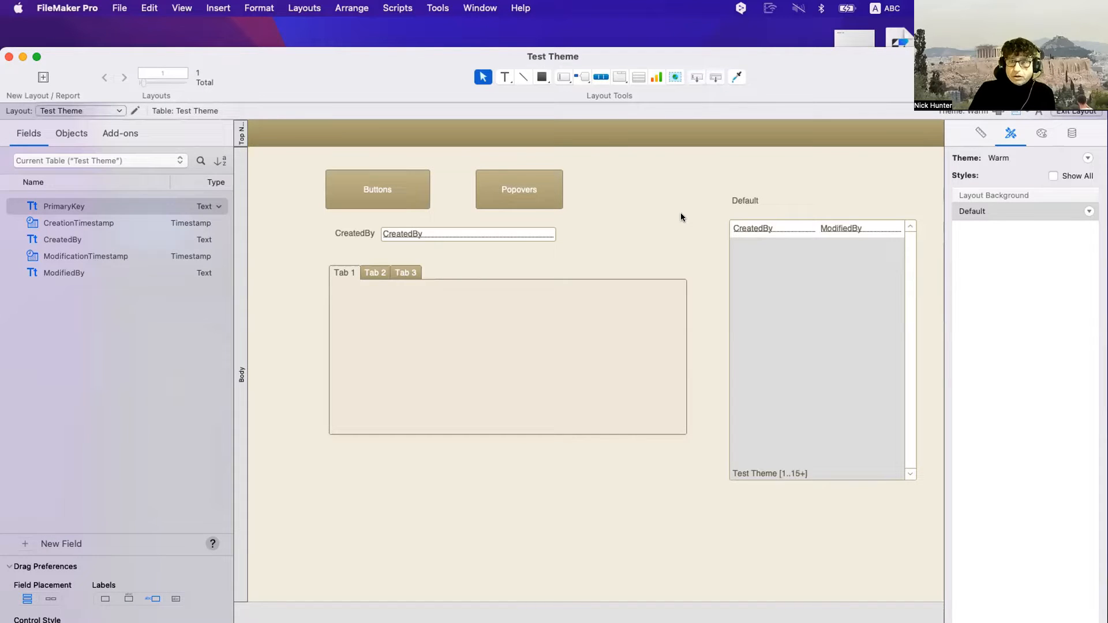
key("super+b")
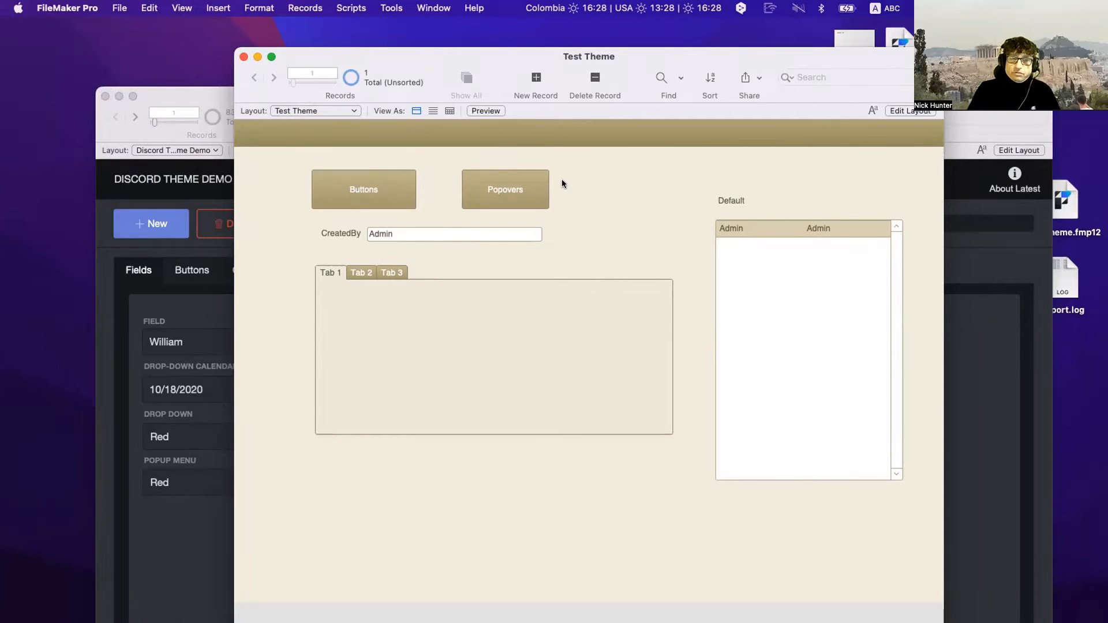
key("super+l")
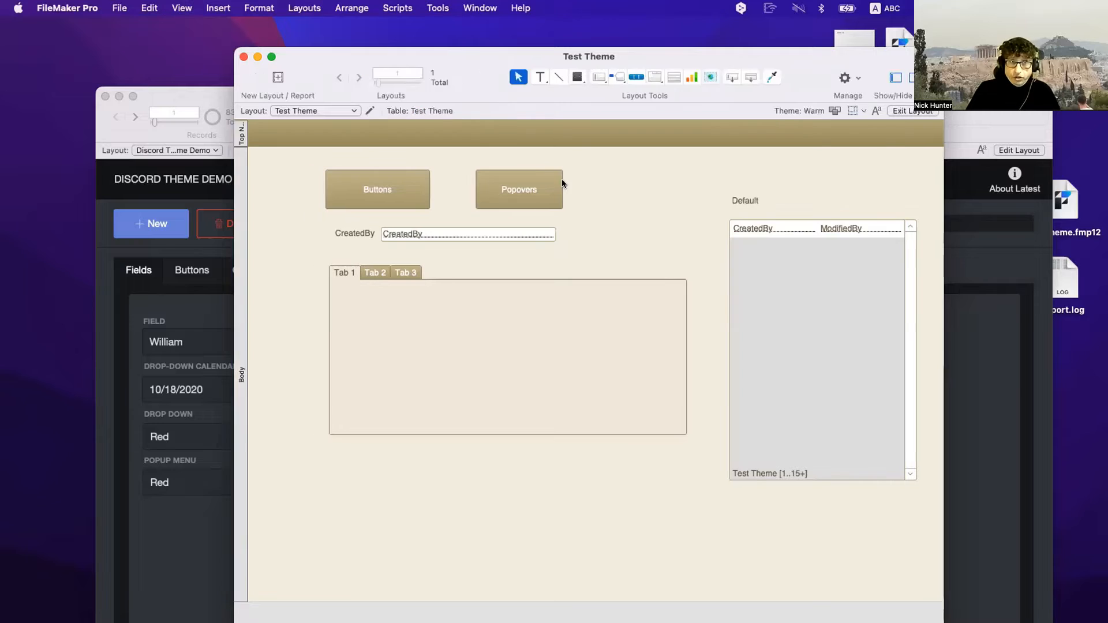
Create a new layout named "Other Layout" based on the Test Theme table and open it
key("shift+super+l")
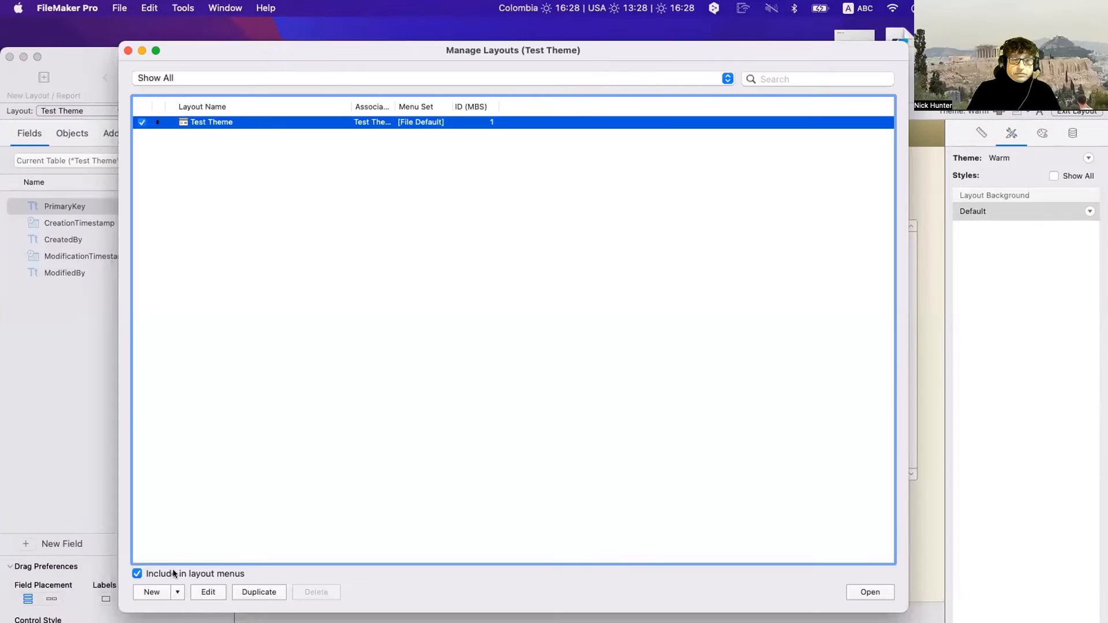
left_click(164, 594)
type("Other La")
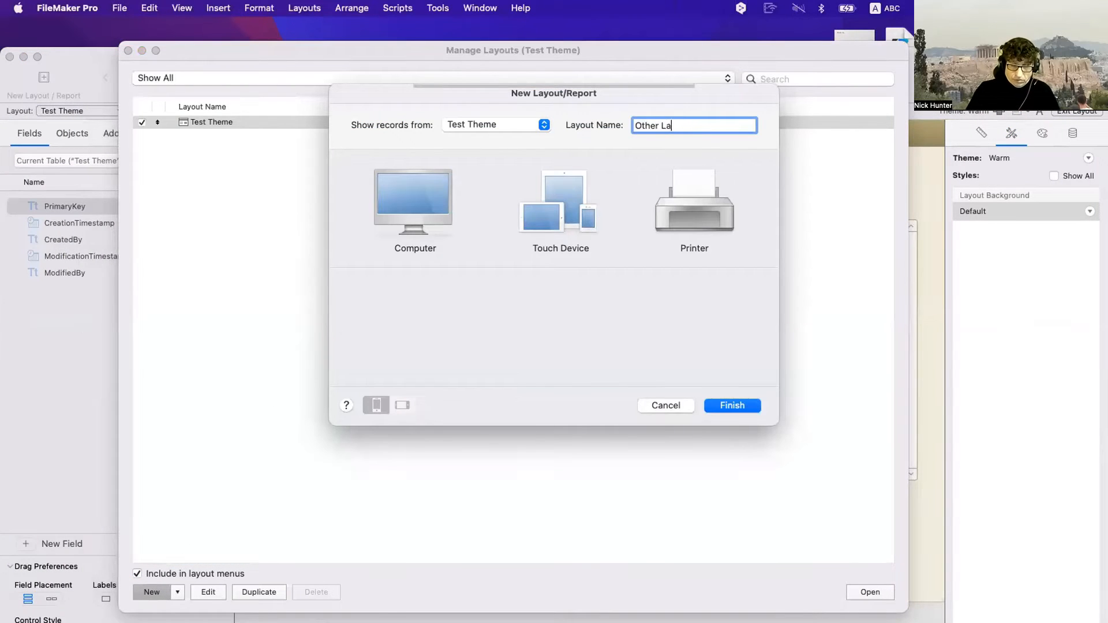
type("yout")
key("Return")
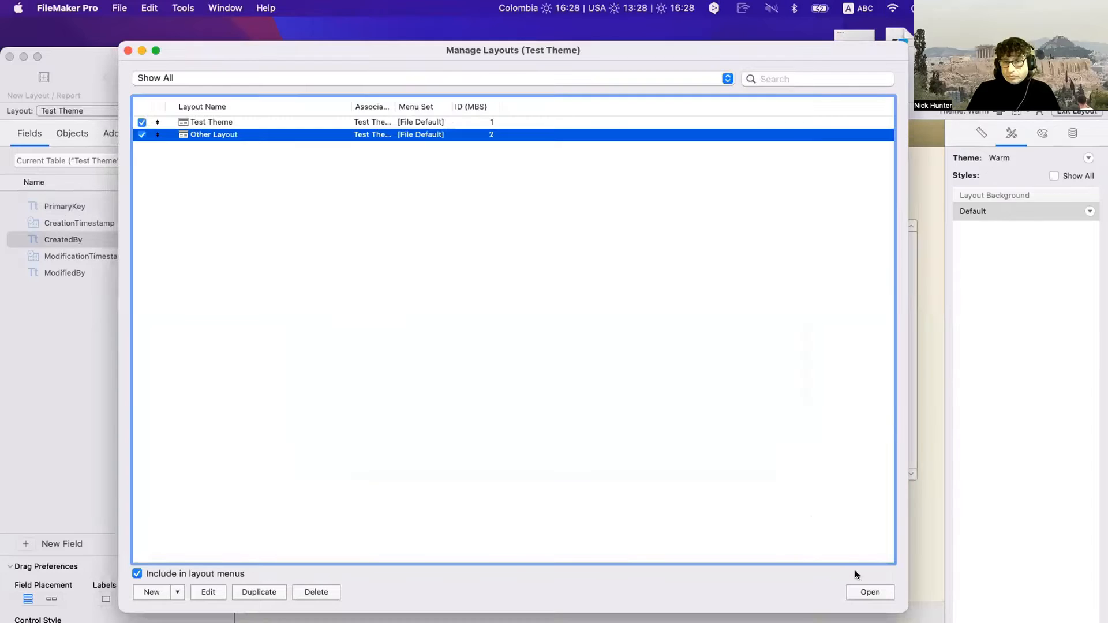
left_click(867, 591)
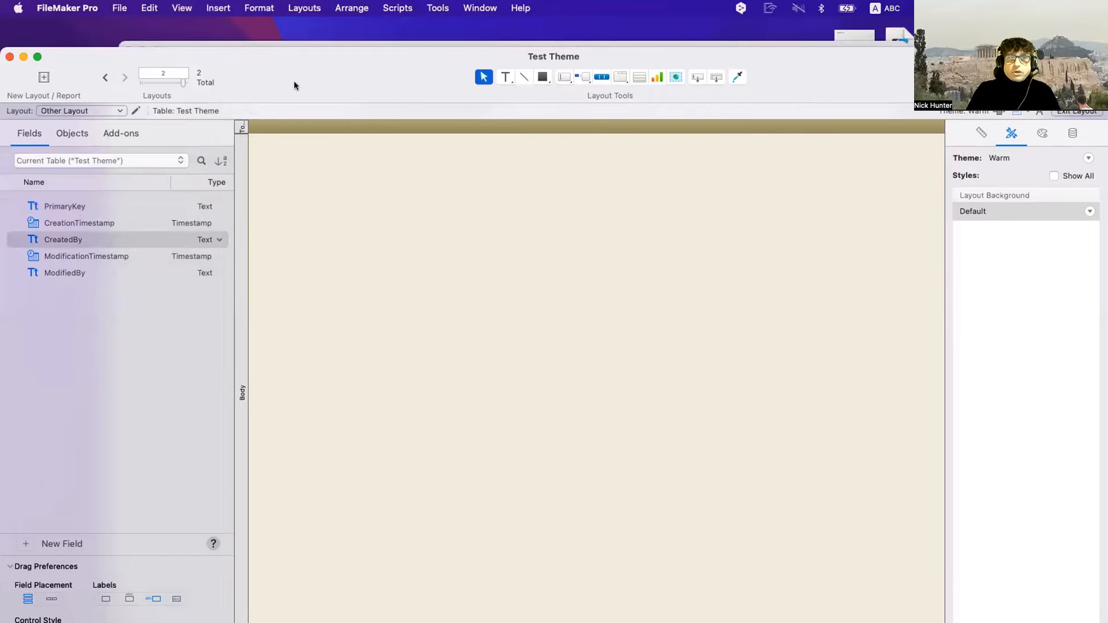
Change the theme of Other Layout to Enlightened
left_click_drag(293, 80, 327, 263)
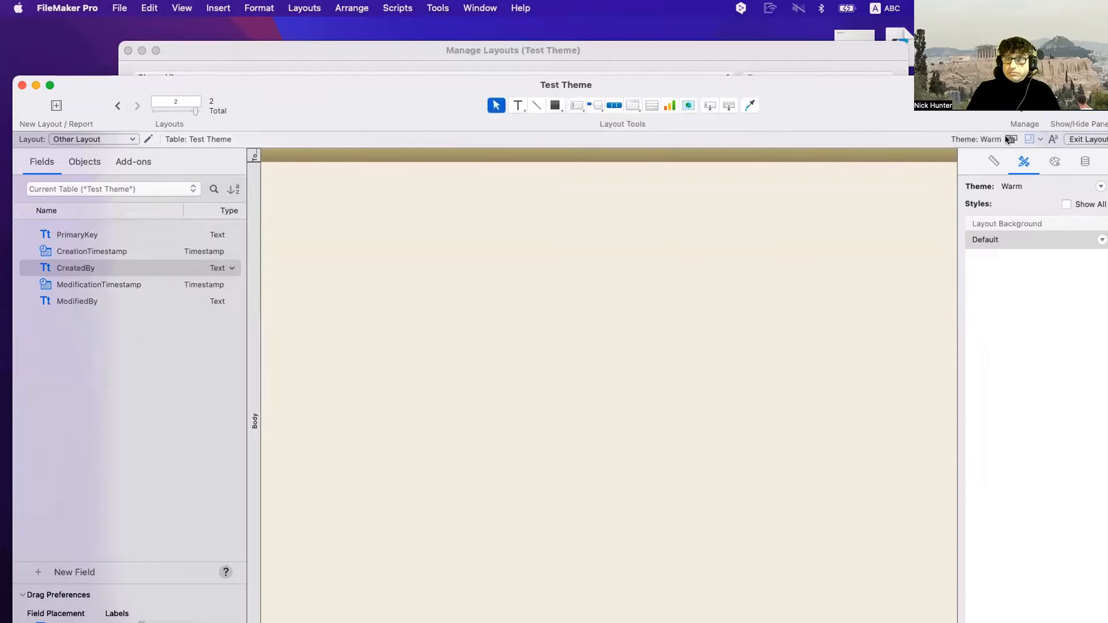
left_click(1011, 139)
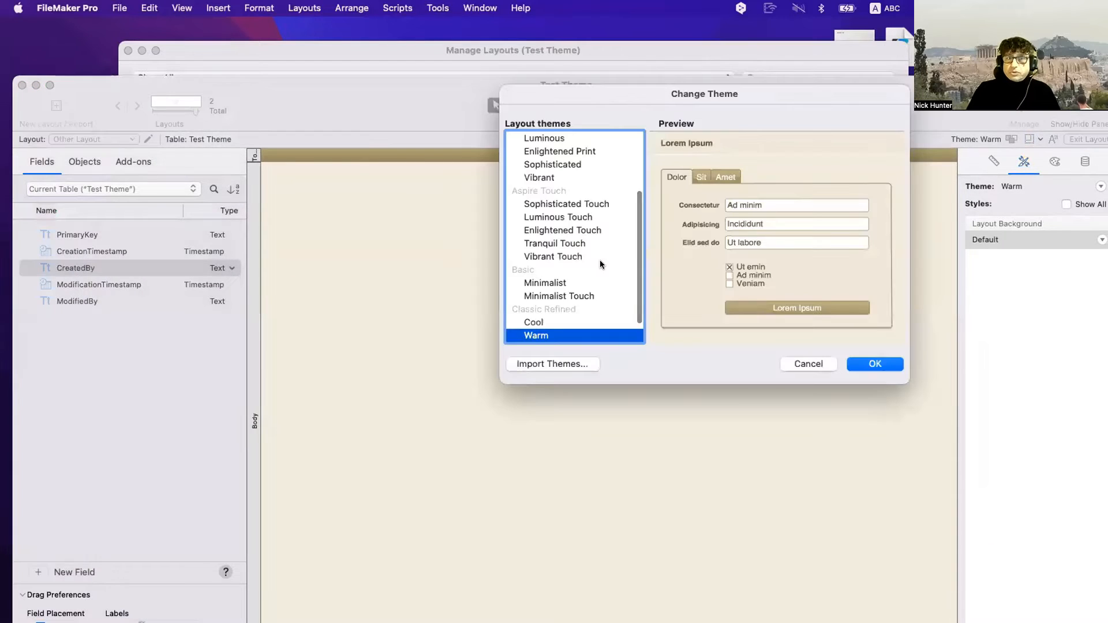
scroll(567, 186, "up", 5)
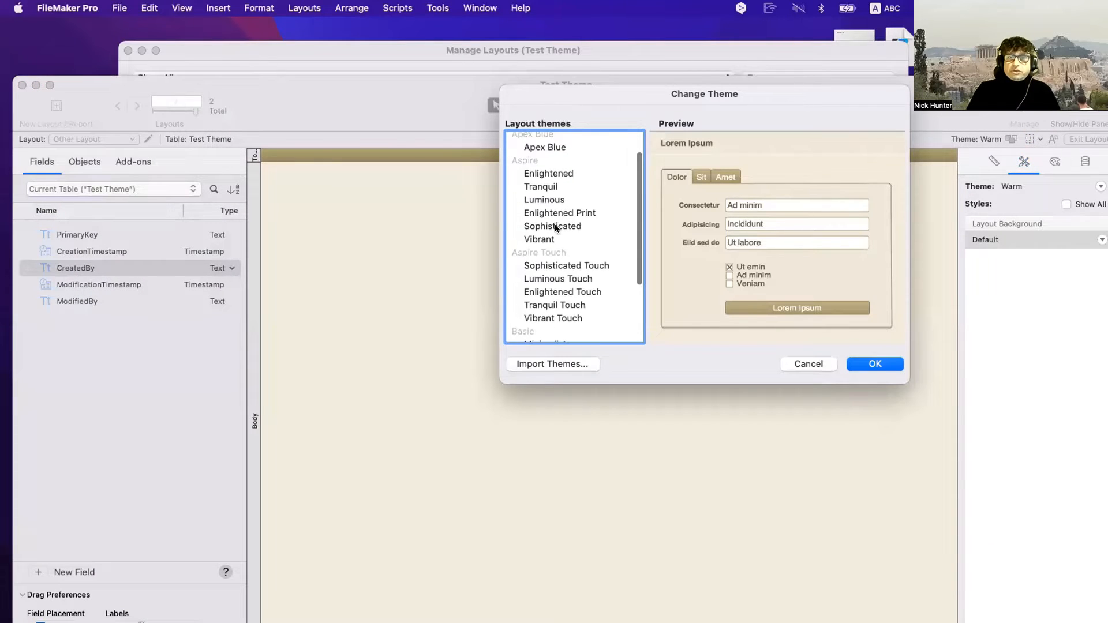
left_click(553, 175)
left_click(881, 365)
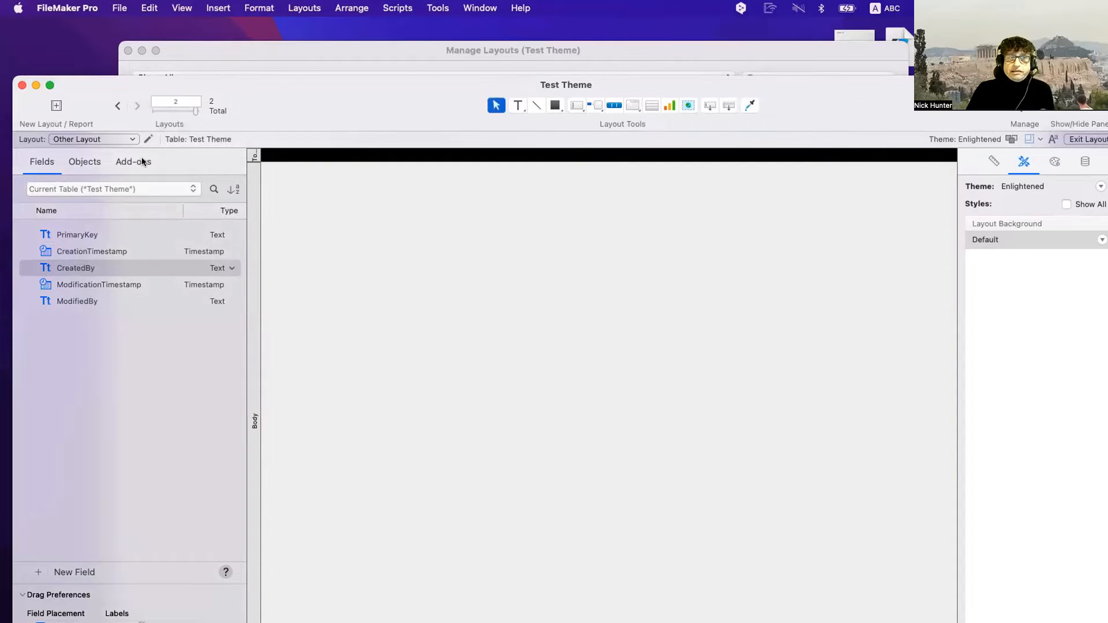
Switch to the Test Theme layout and back to Other Layout to compare their themes
left_click(65, 139)
left_click(68, 126)
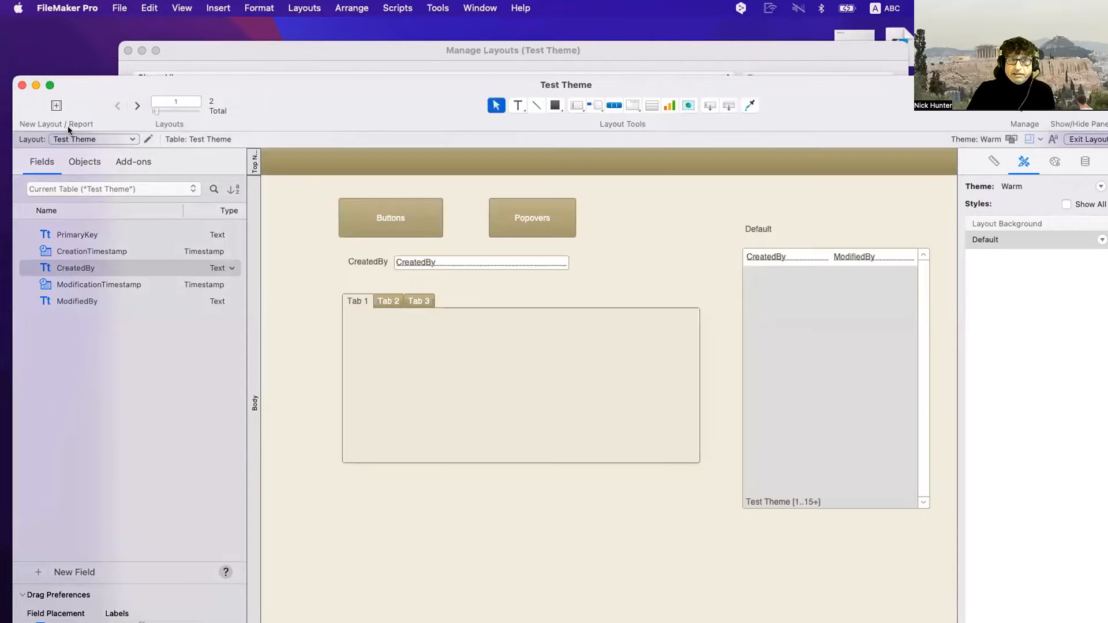
left_click(72, 138)
left_click(82, 147)
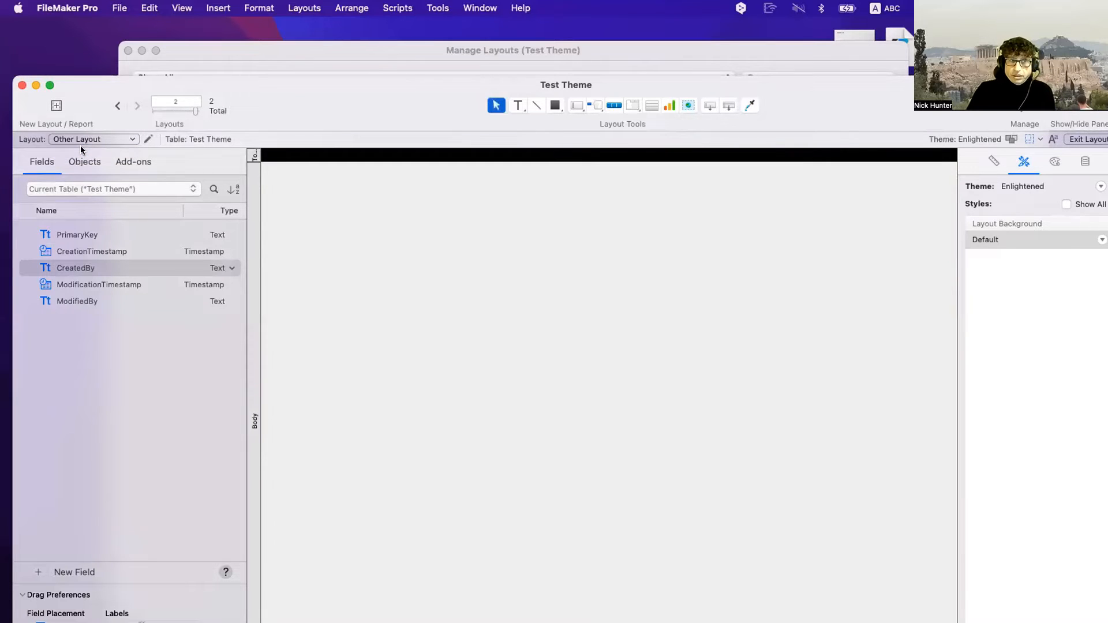
left_click_drag(241, 95, 240, 58)
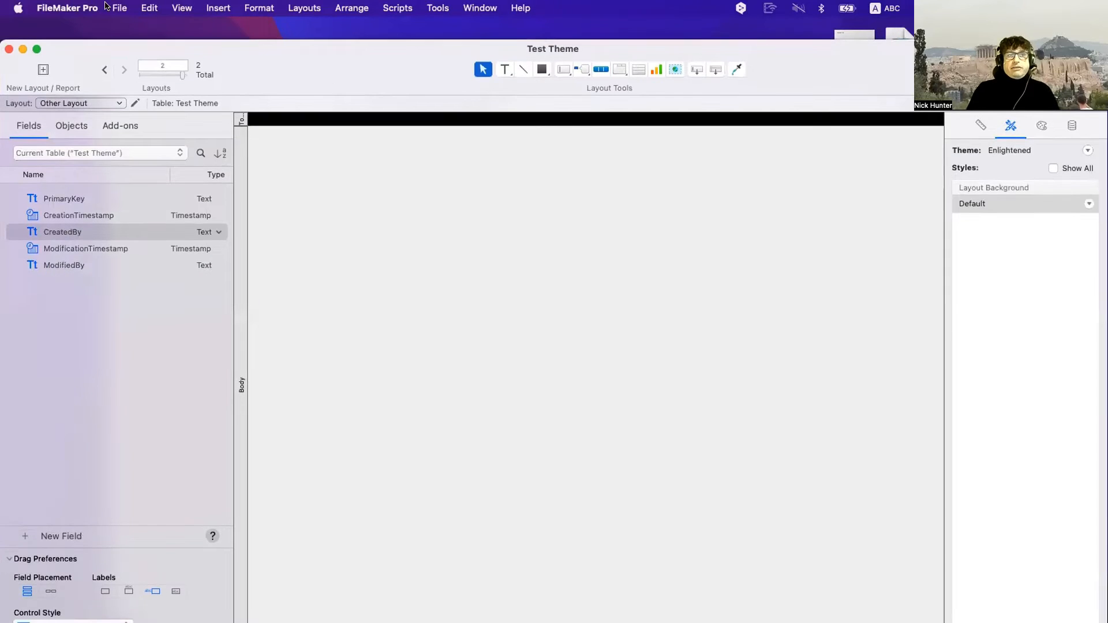
Review the file's themes and their layout counts in Manage Themes, and leave without changes
left_click(120, 8)
mouse_move(245, 151)
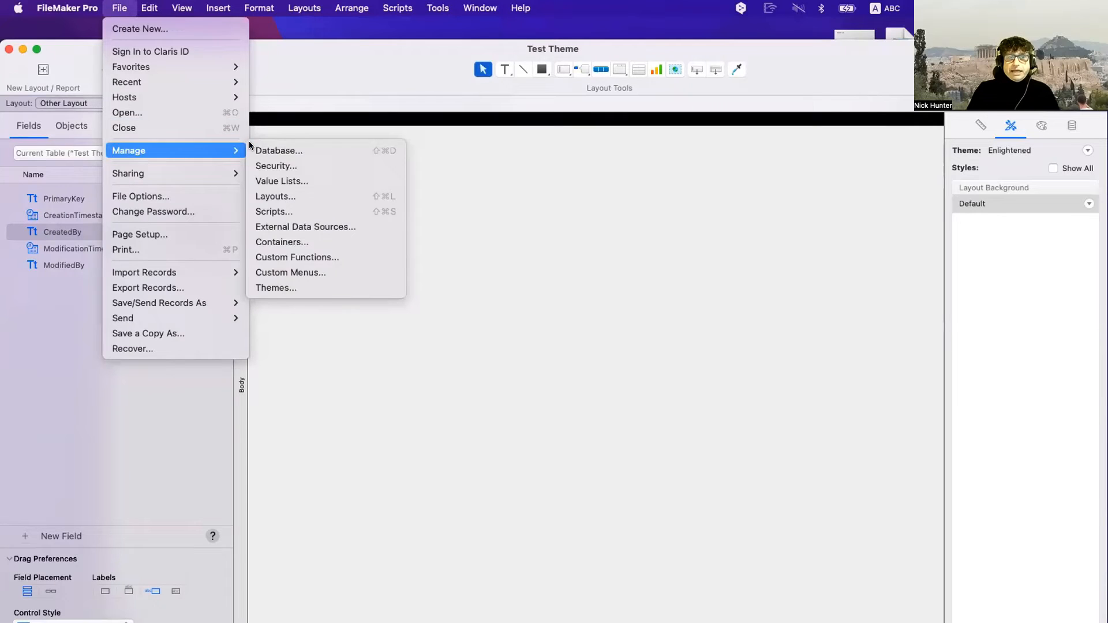
left_click(306, 284)
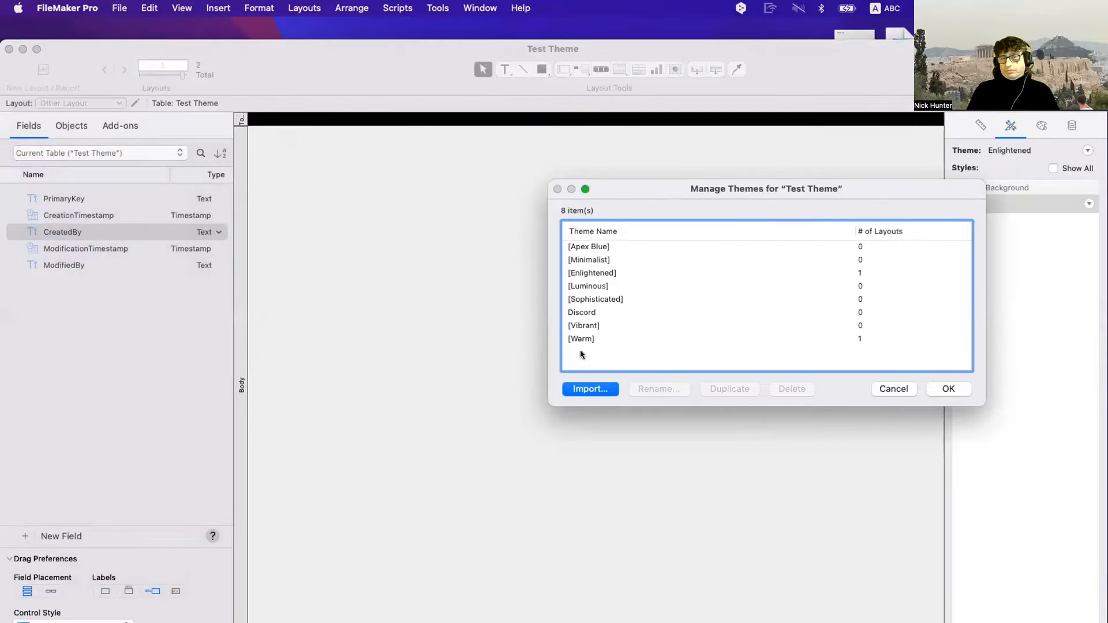
left_click_drag(708, 189, 524, 168)
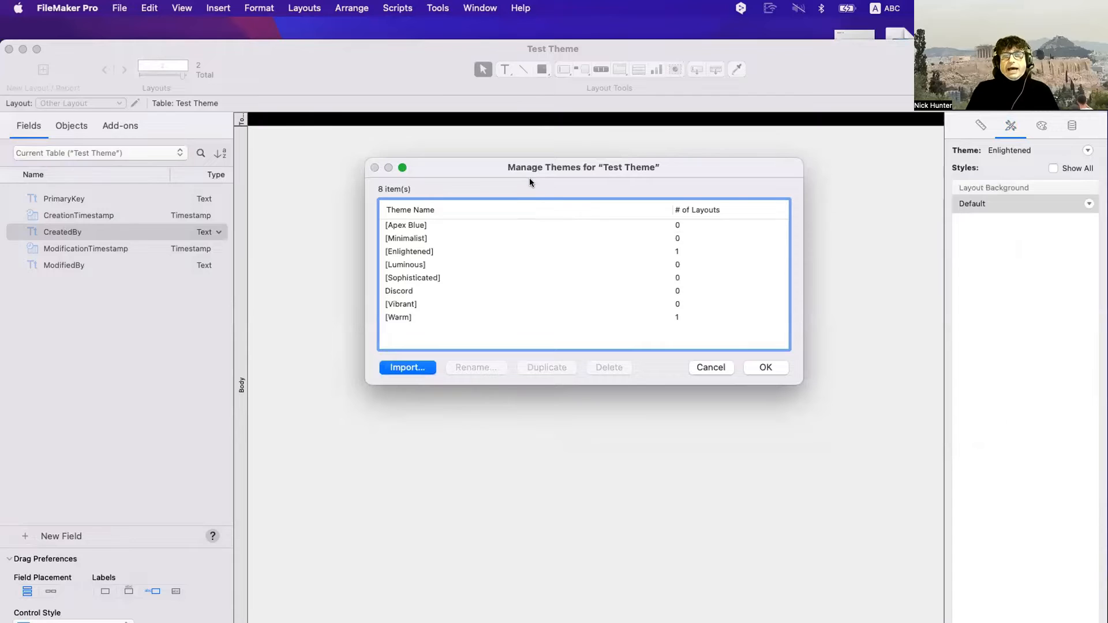
left_click_drag(407, 317, 415, 225)
left_click(710, 367)
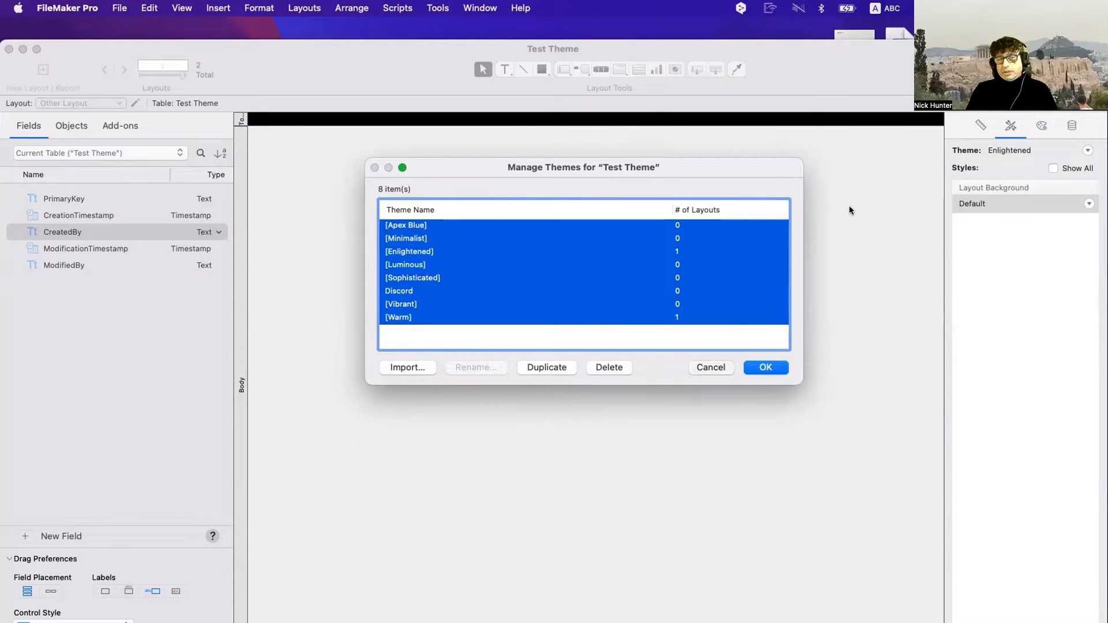
Change the theme of Other Layout to Universal Touch
scroll(636, 279, "down", 5)
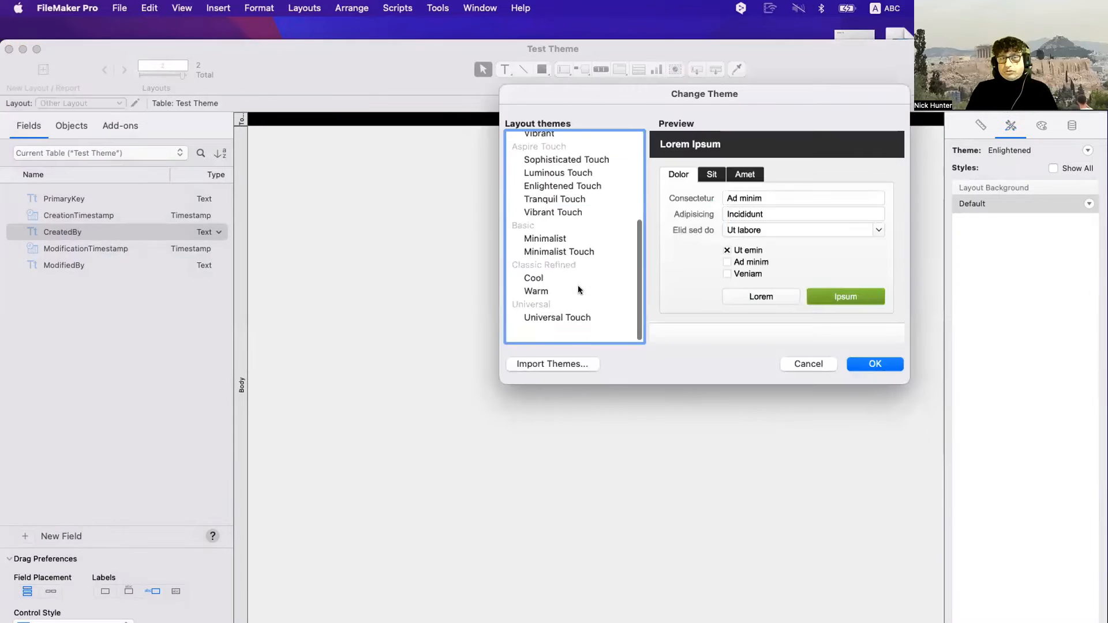
left_click(569, 335)
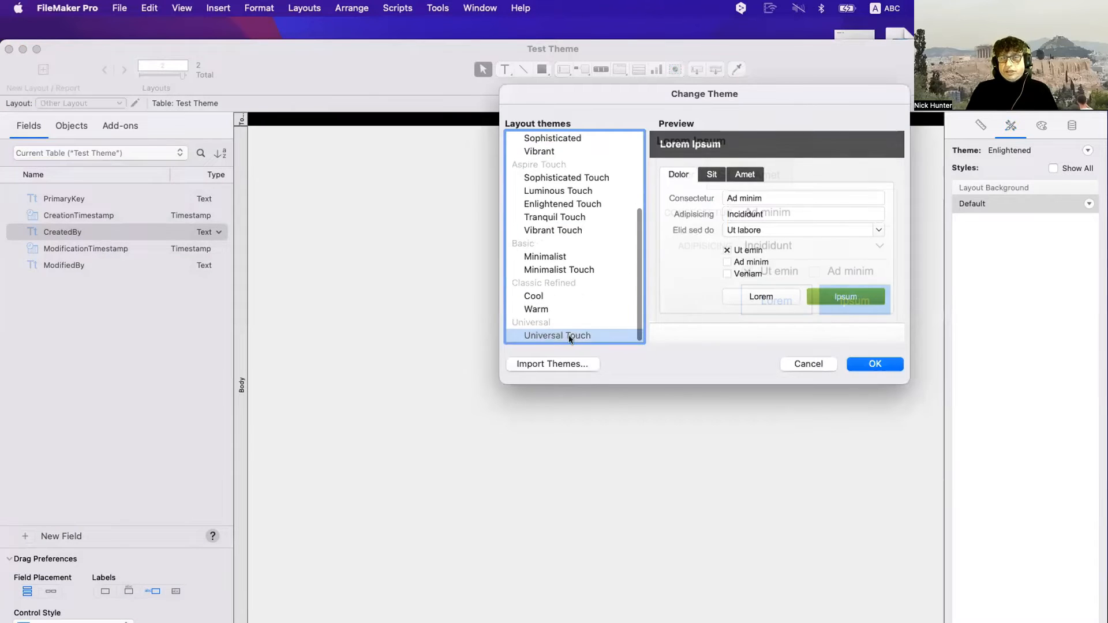
left_click(874, 364)
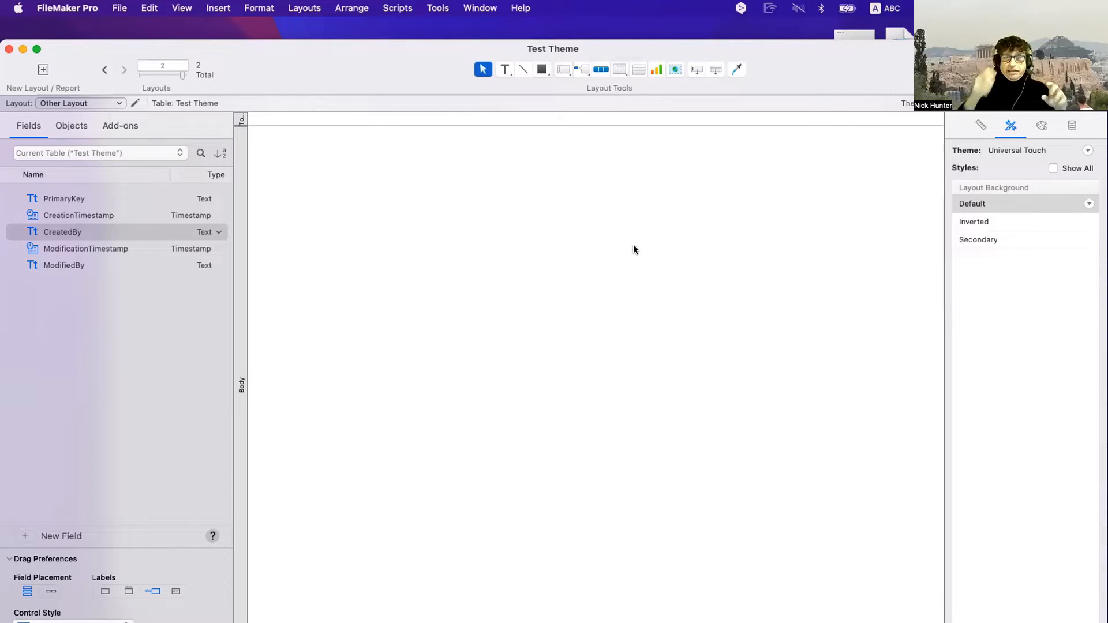
mouse_move(664, 618)
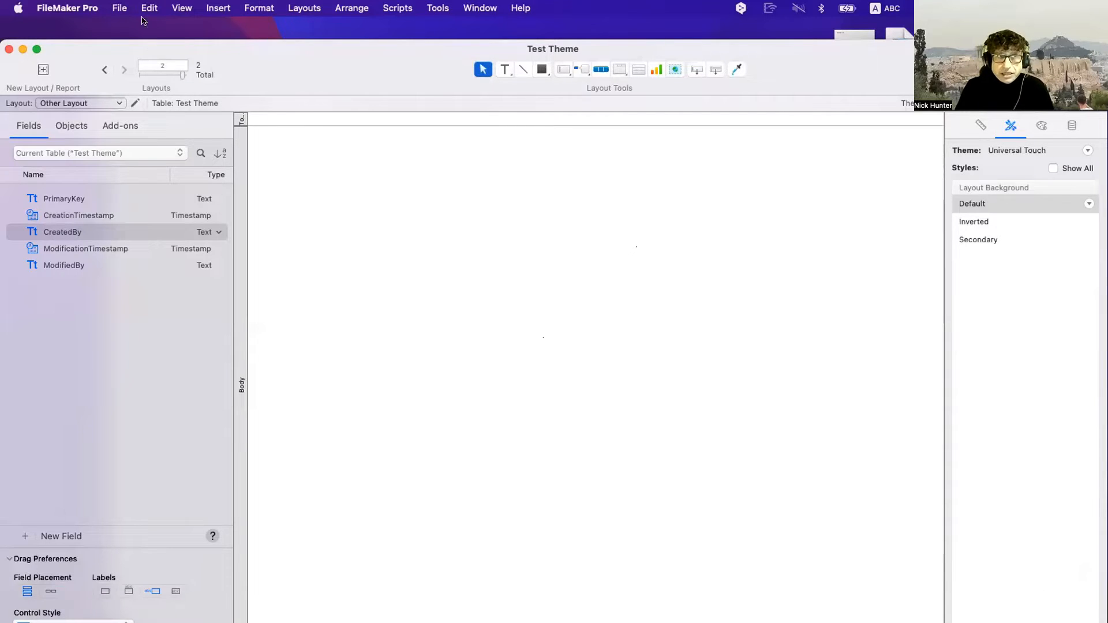
Reopen Manage Themes, check the layout count of the Universal Touch theme, and enlarge the dialog
left_click(127, 7)
mouse_move(144, 151)
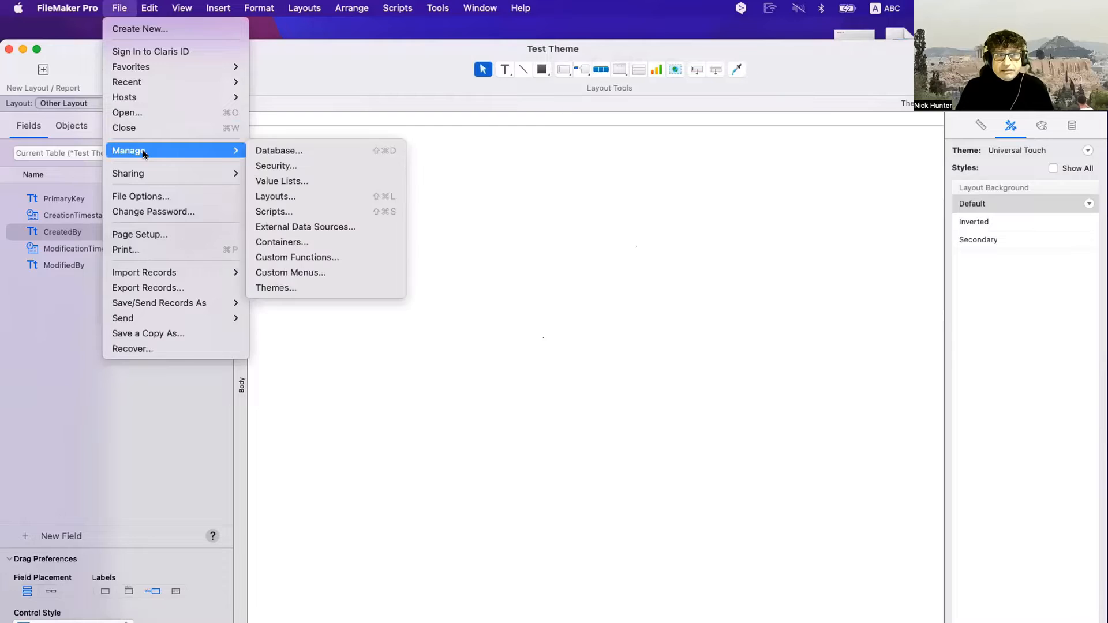
left_click(306, 285)
left_click(438, 329)
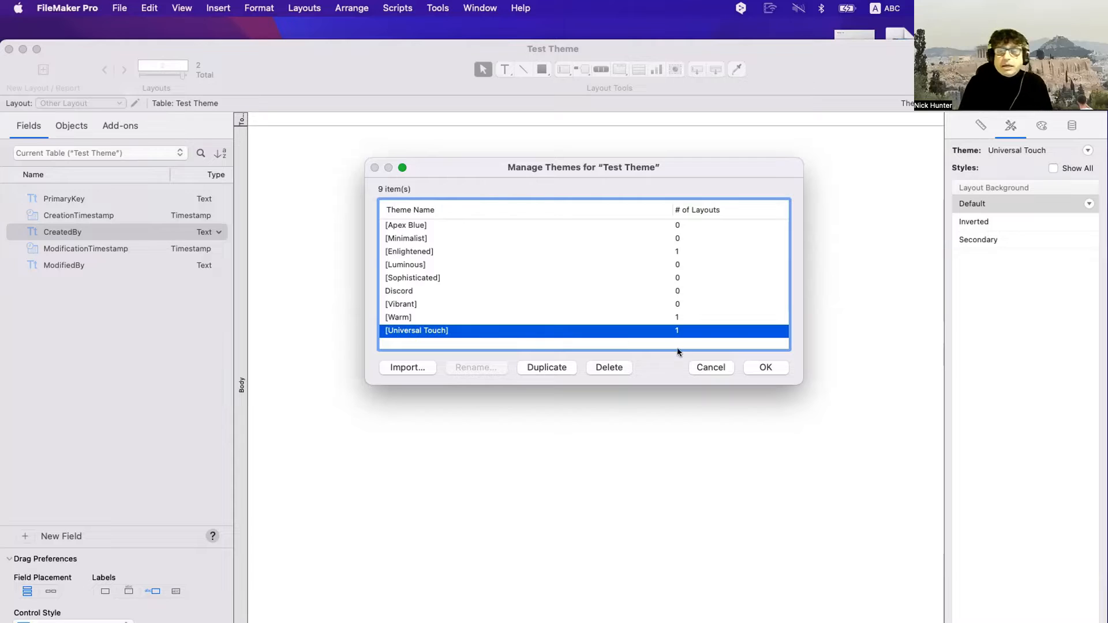
left_click_drag(794, 377, 809, 410)
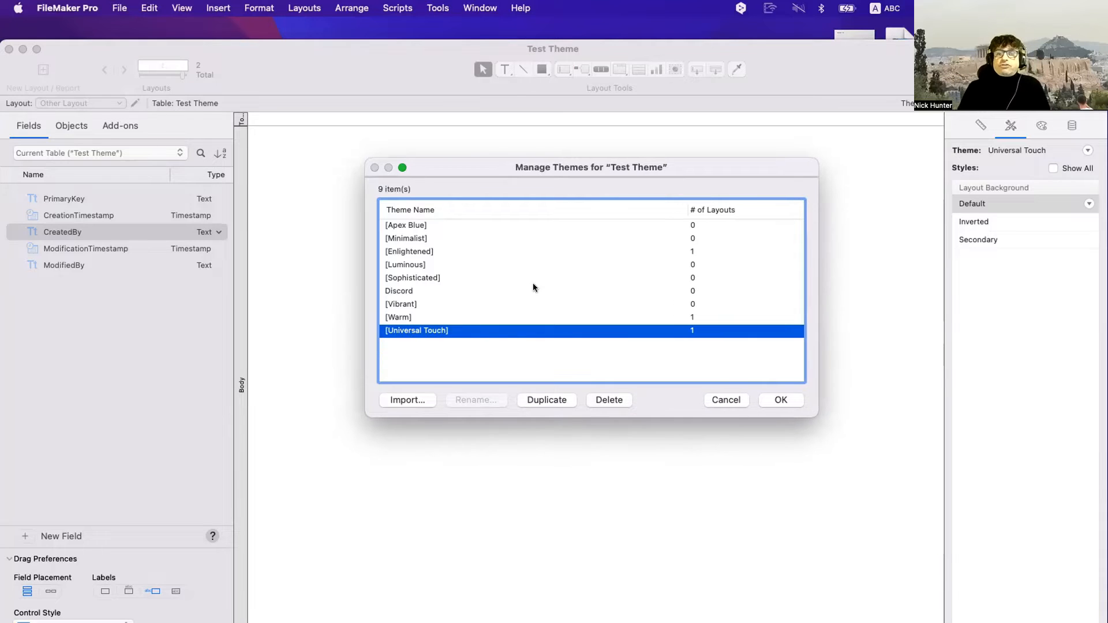
Delete the unused themes Apex Blue, Minimalist, Luminous, Sophisticated, Discord and Vibrant from the file and save the theme list
left_click(470, 303)
left_click(437, 280, "super")
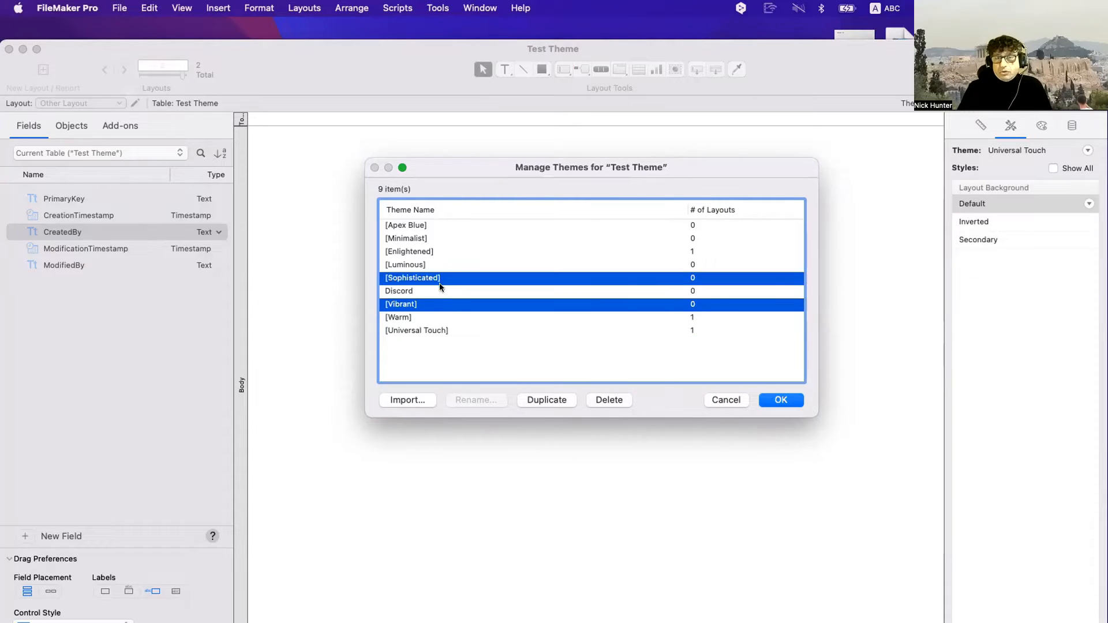
left_click(440, 289, "super")
left_click(446, 266, "super")
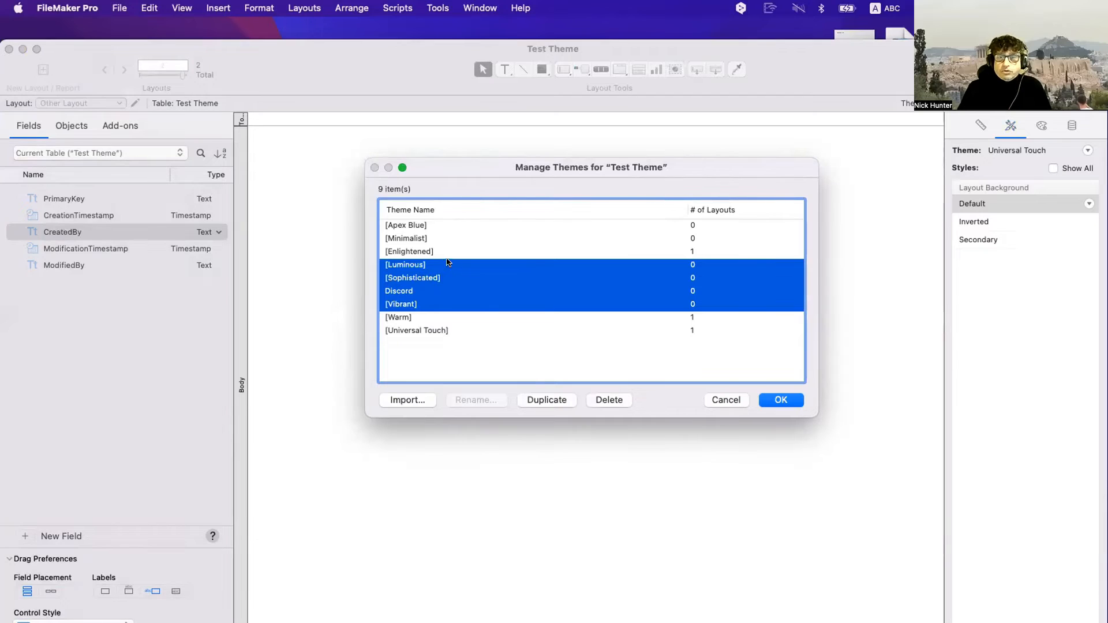
left_click(437, 238, "super")
left_click(438, 226, "super")
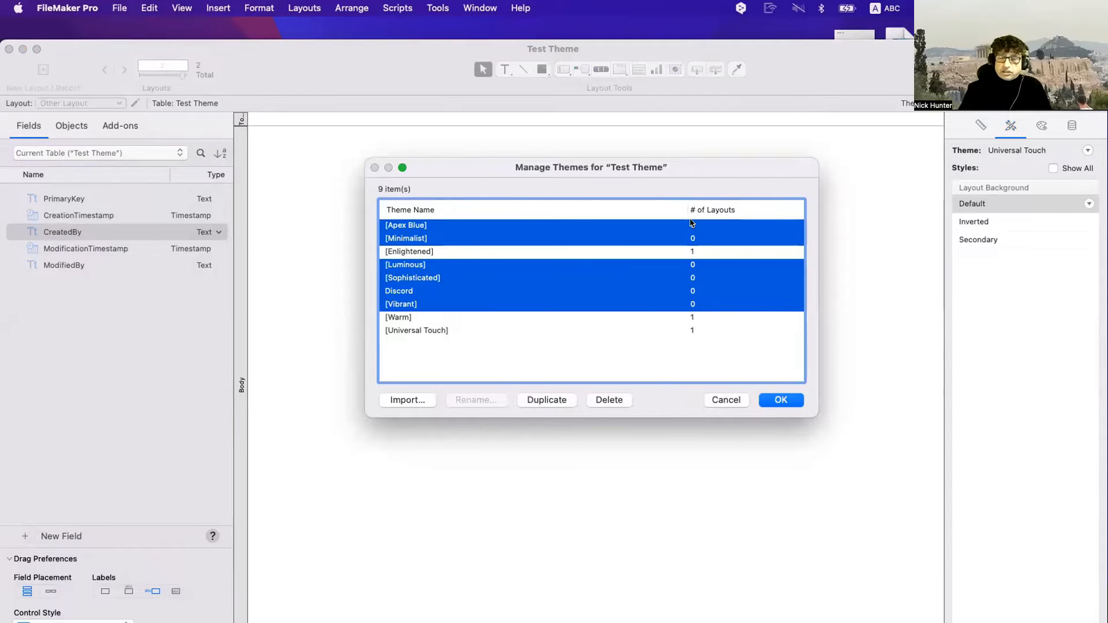
left_click(608, 400)
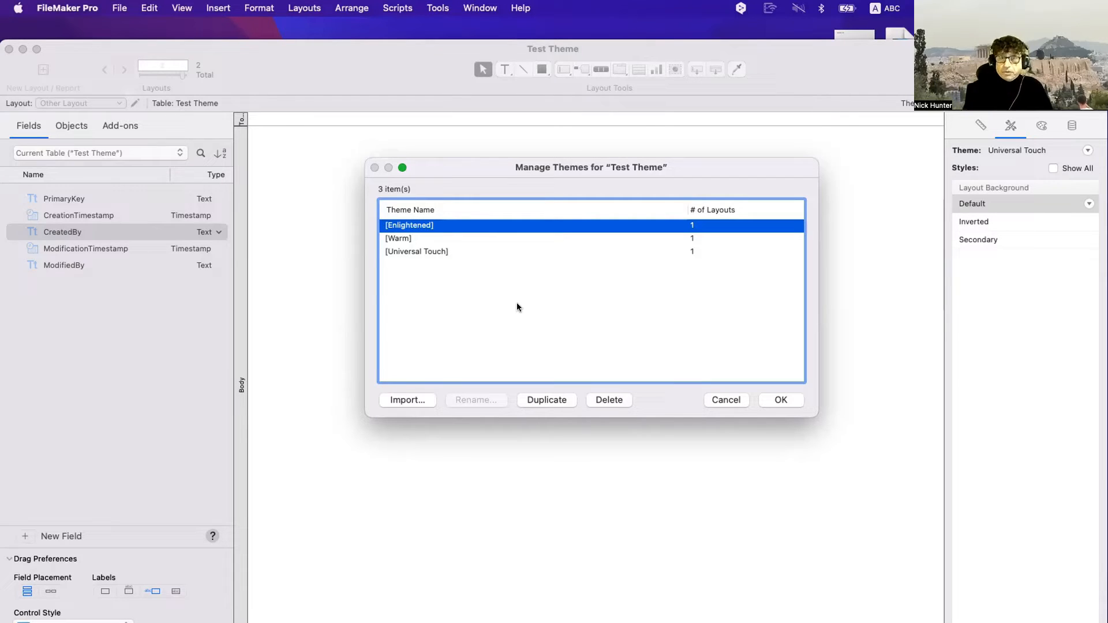
left_click(780, 400)
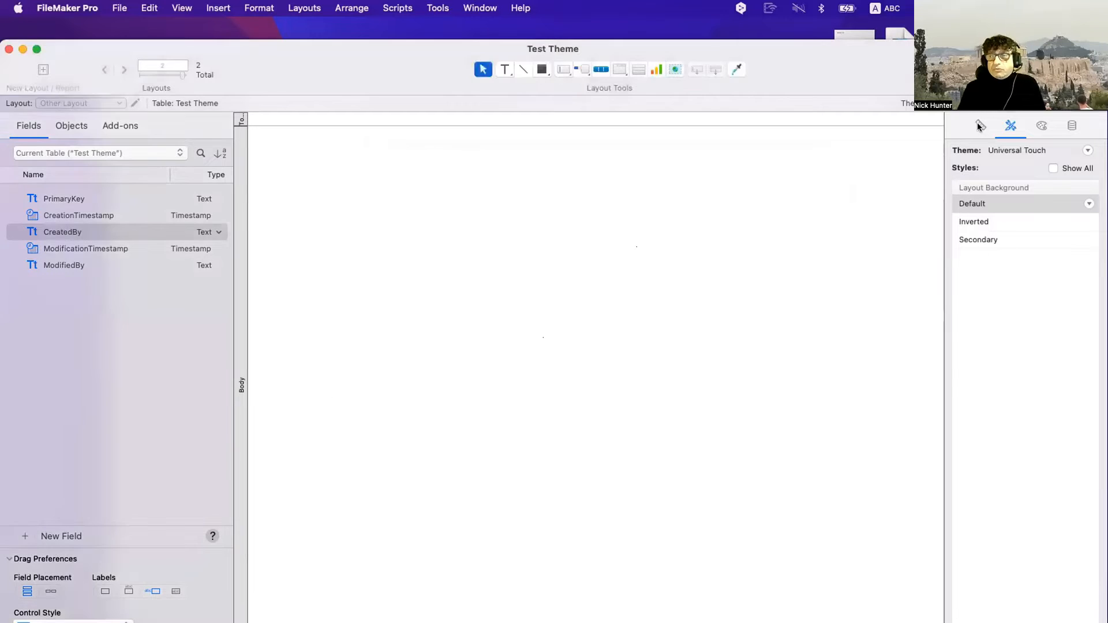
Apply the Enlightened Touch, Enlightened Print, Tranquil and finally Enlightened themes one after another to Other Layout
left_click(572, 204)
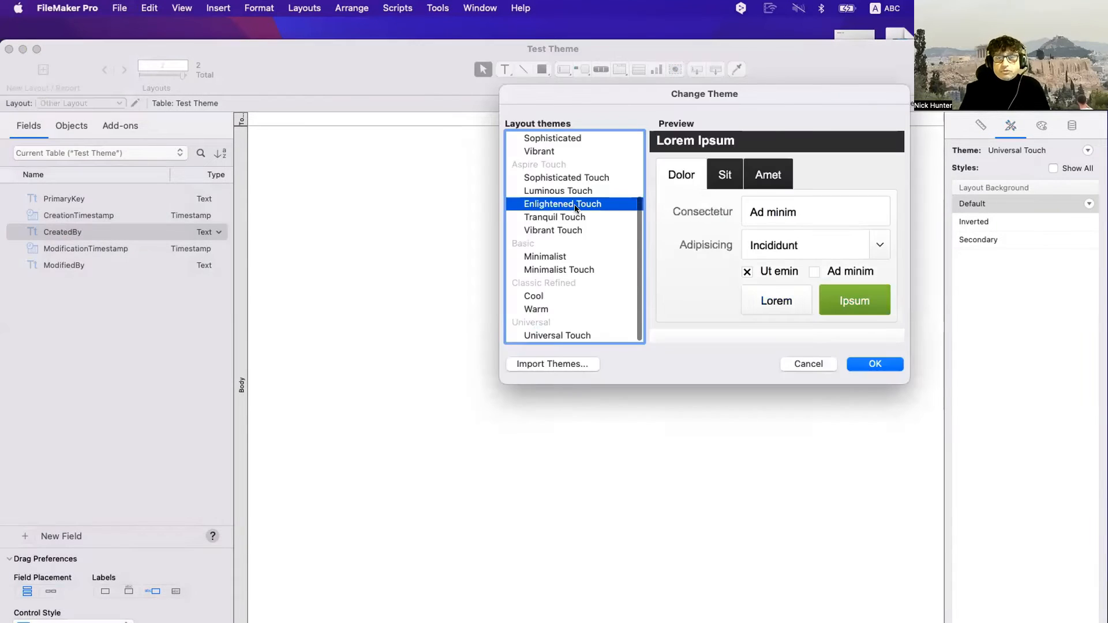
left_click(863, 365)
left_click(1000, 104)
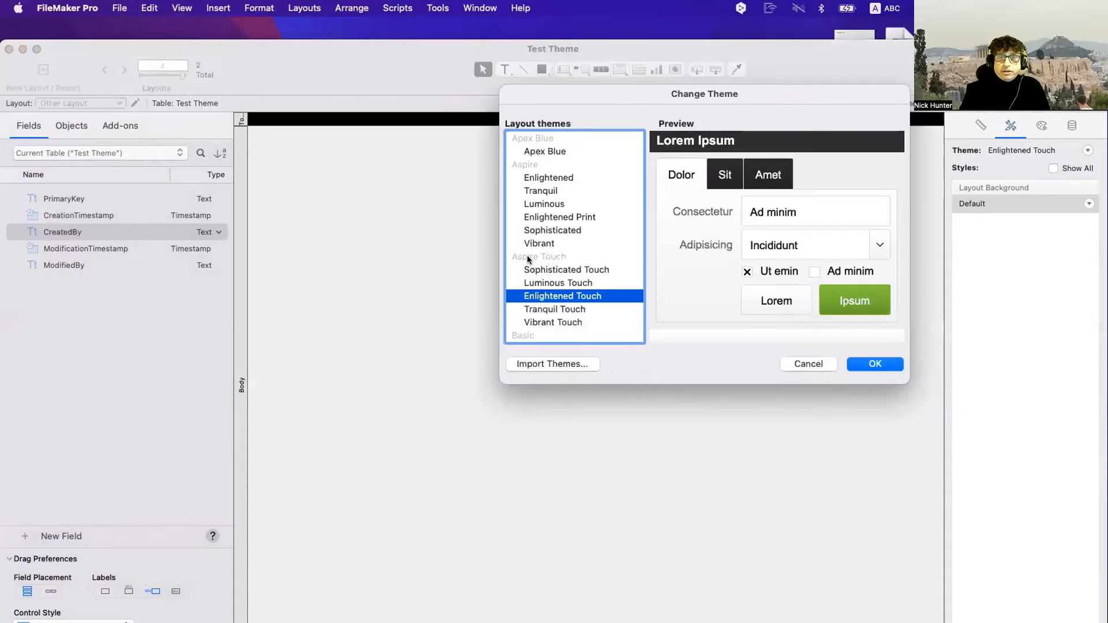
scroll(534, 248, "up", 2)
left_click(550, 218)
key("Return")
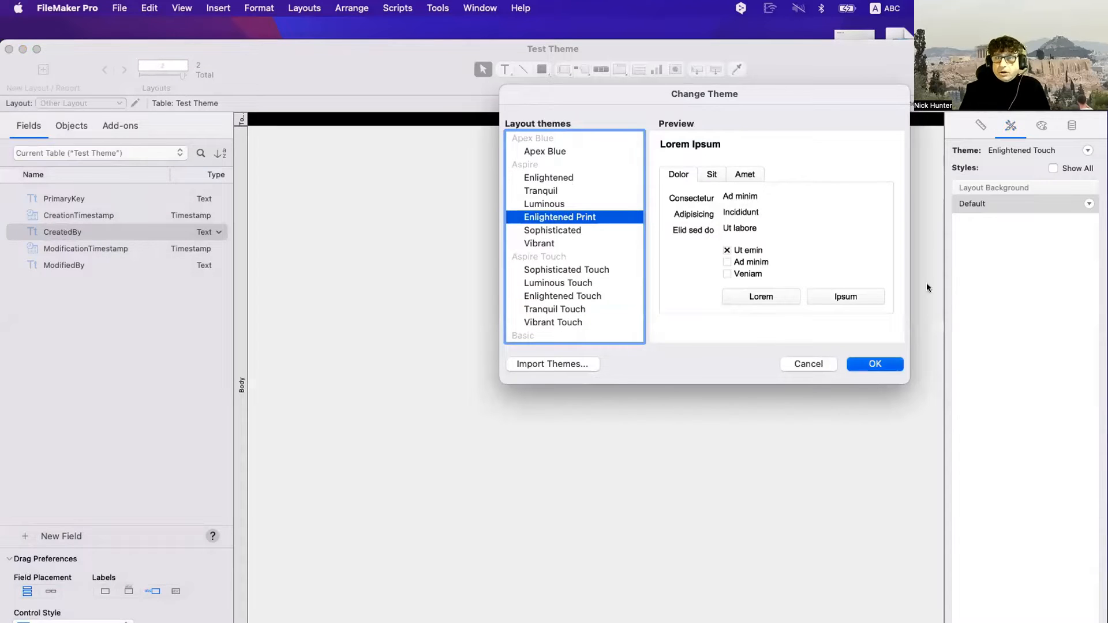
left_click(540, 190)
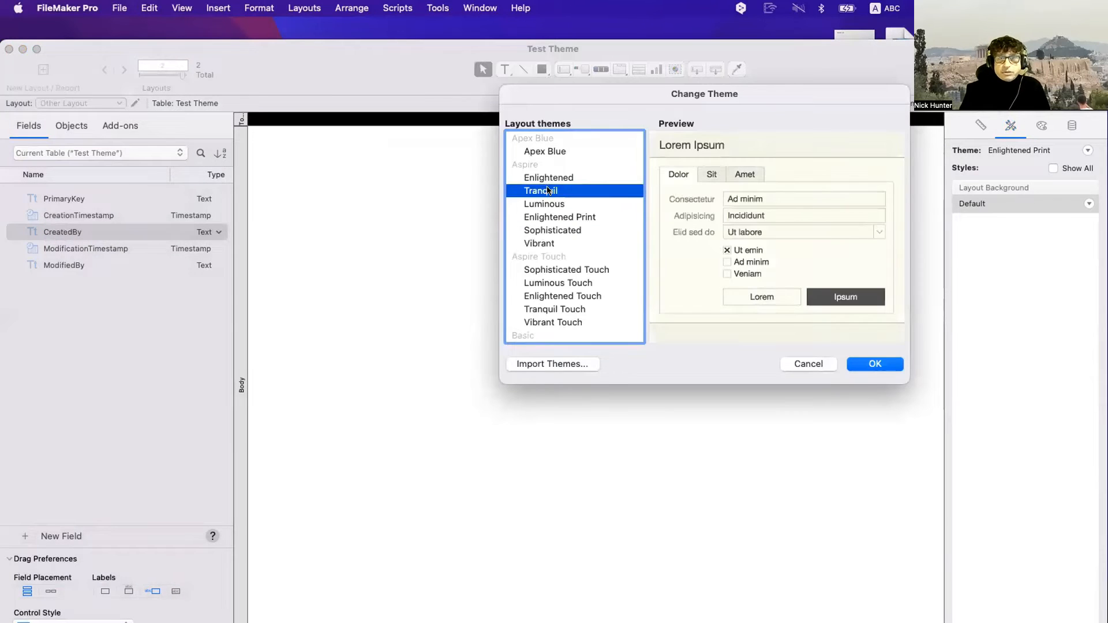
left_click(875, 363)
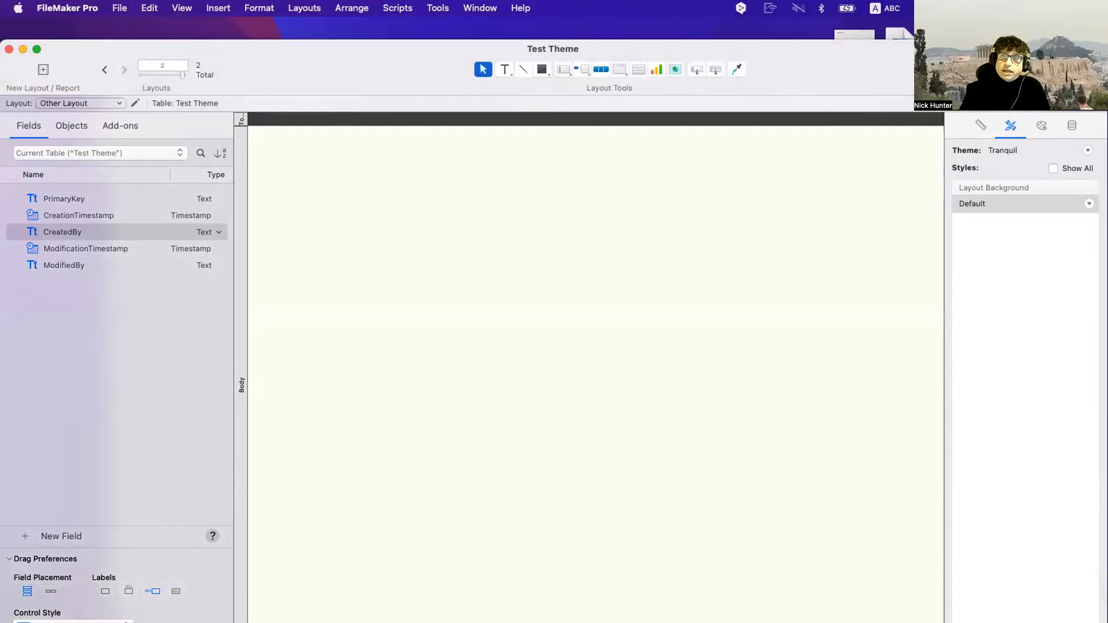
left_click(535, 179)
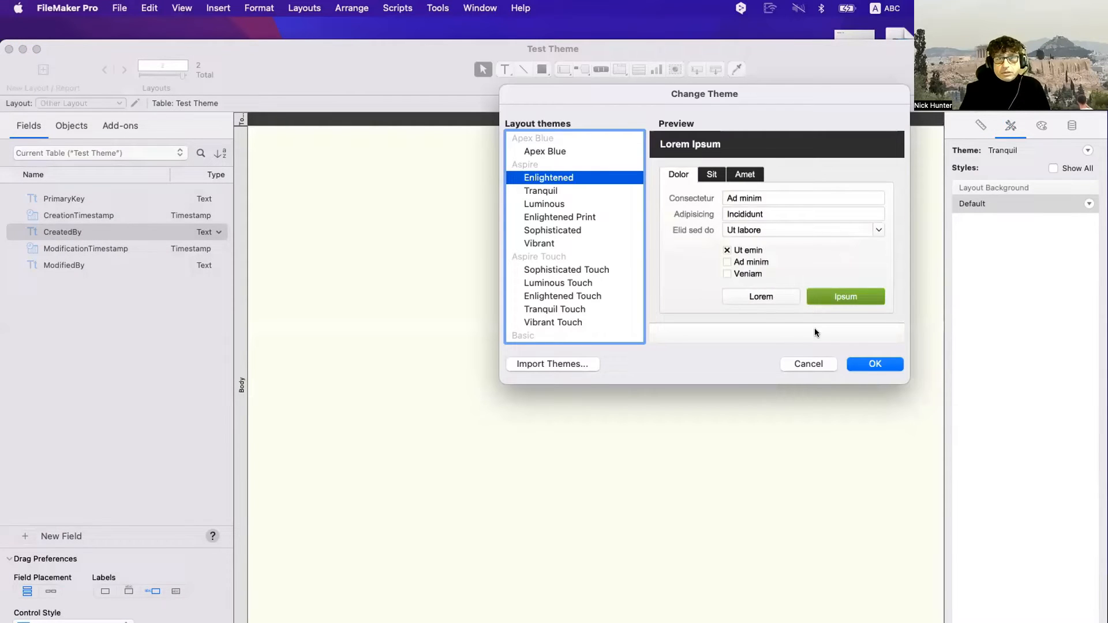
left_click(874, 363)
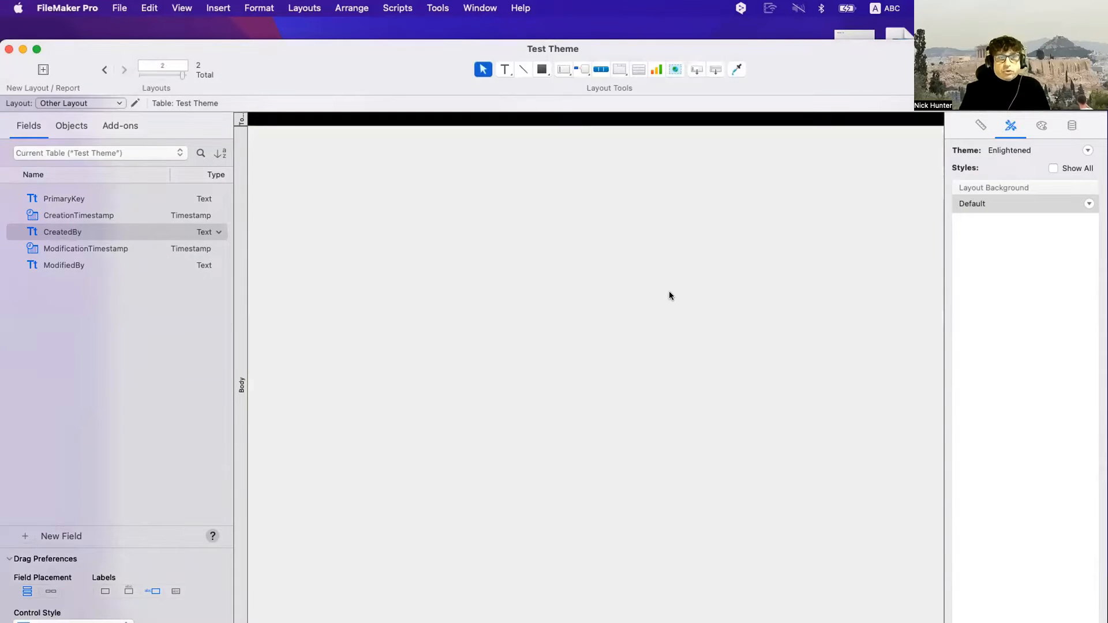
Reopen Manage Themes and delete the unused themes Universal Touch, Enlightened Touch, Enlightened Print and Tranquil
left_click(116, 7)
mouse_move(148, 144)
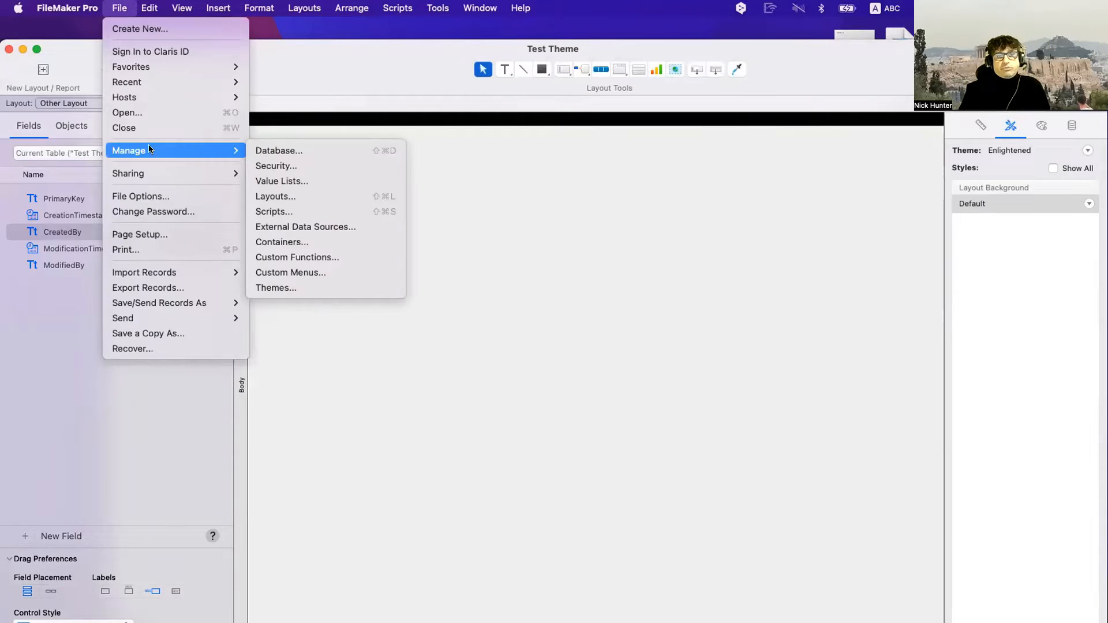
left_click(320, 288)
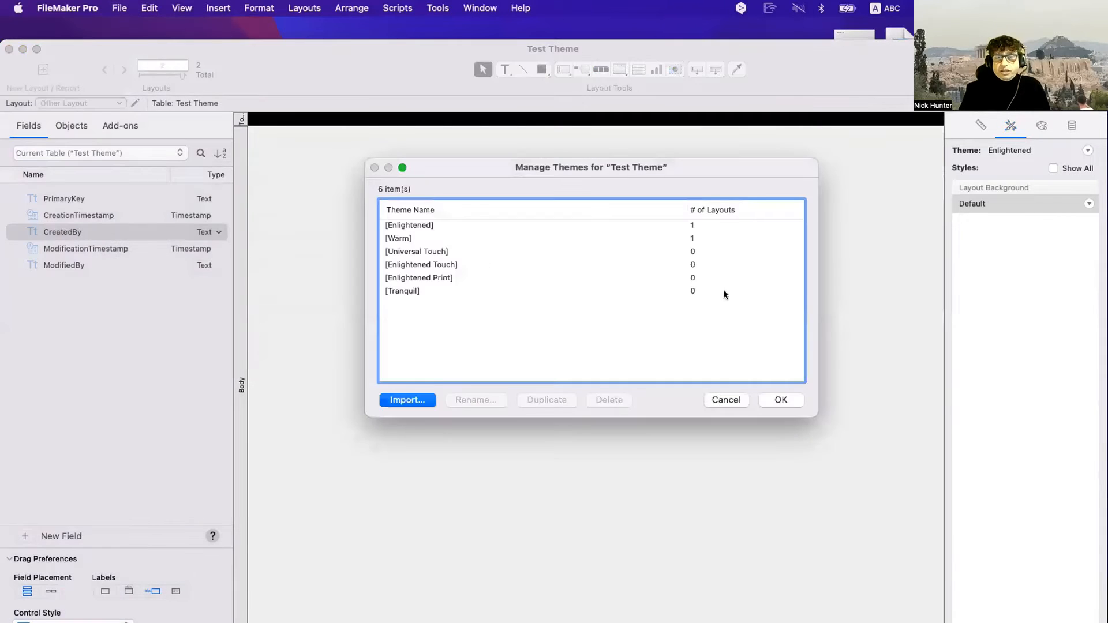
left_click(722, 290)
left_click(700, 277, "shift")
left_click(701, 264, "shift")
left_click(703, 253, "shift")
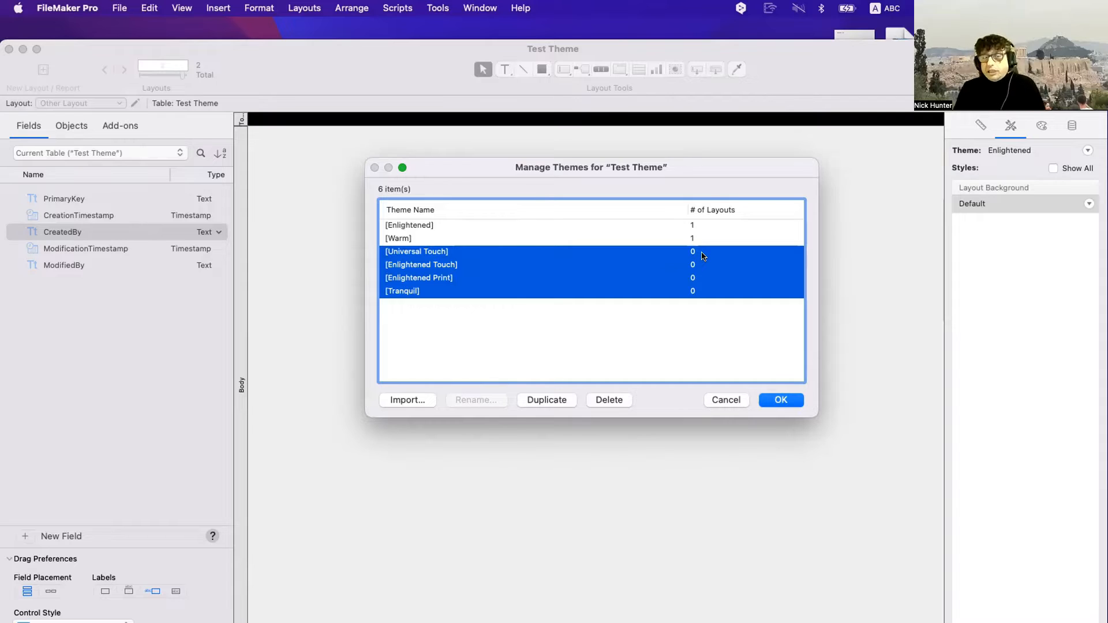
left_click(608, 398)
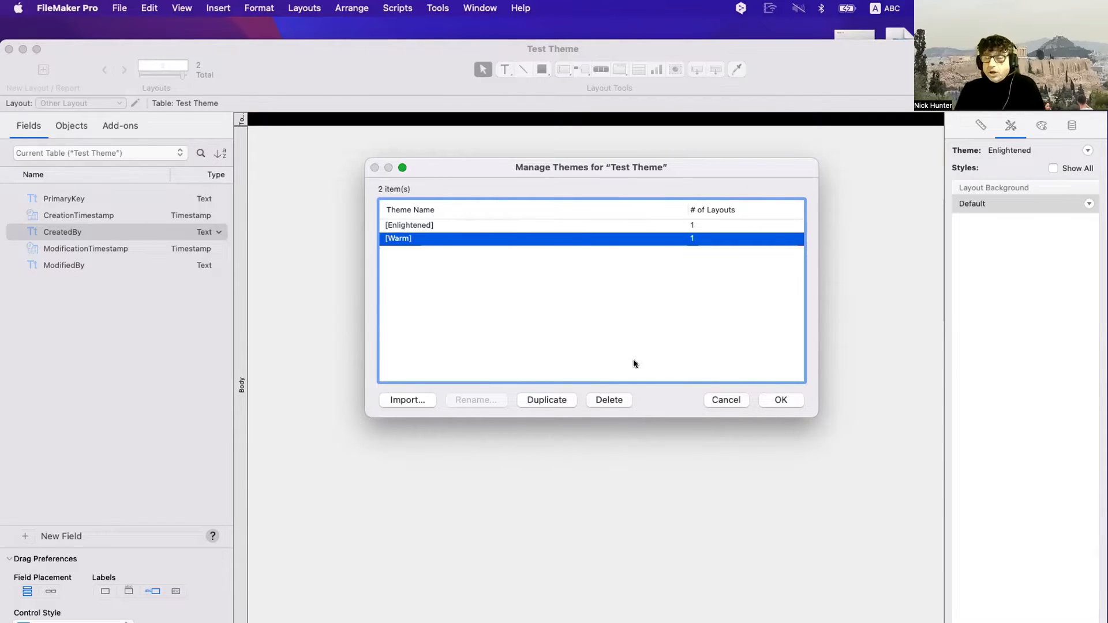
Try to delete the Warm theme, then accept the theme list
left_click(612, 399)
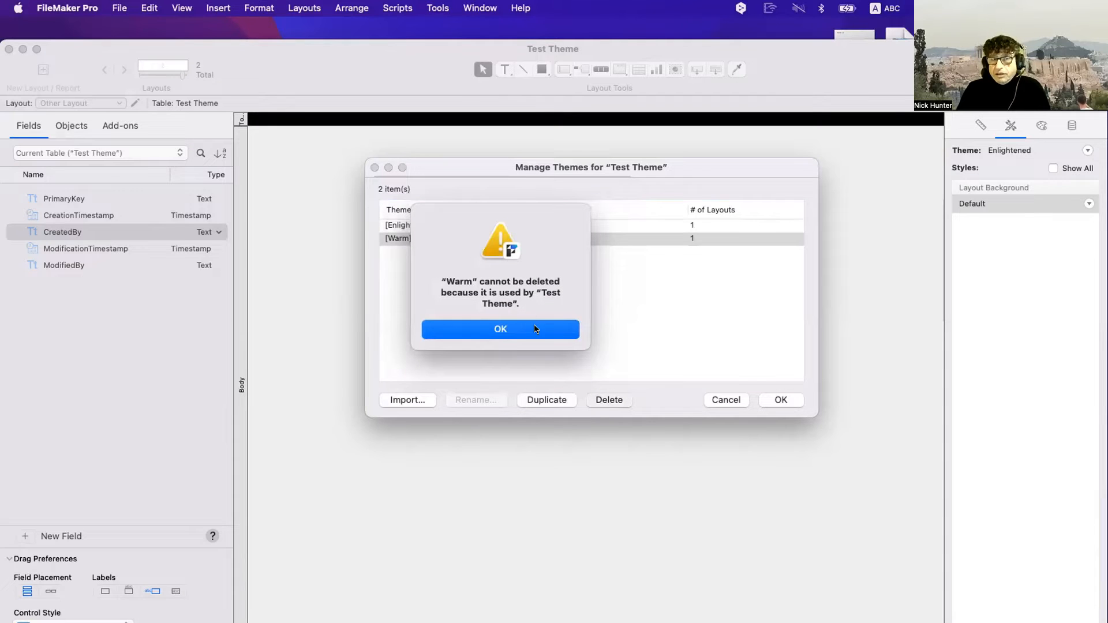
left_click(541, 333)
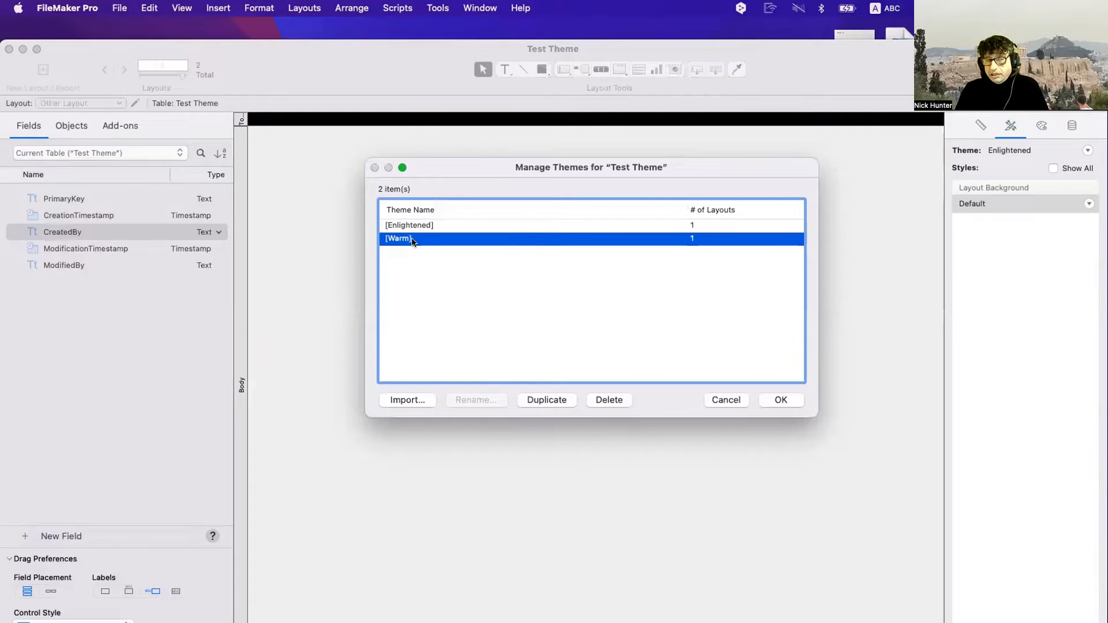
left_click(780, 399)
Review the file's layouts in Manage Layouts, widening the Associated Table column to read it, and close the window
key("super+shift+l")
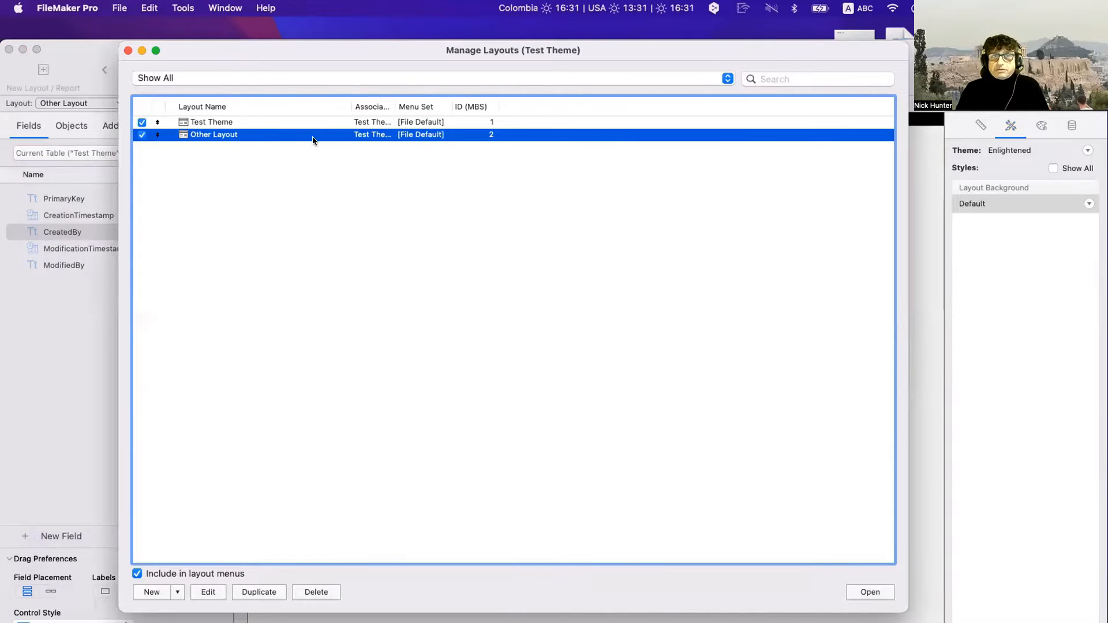
left_click(222, 122)
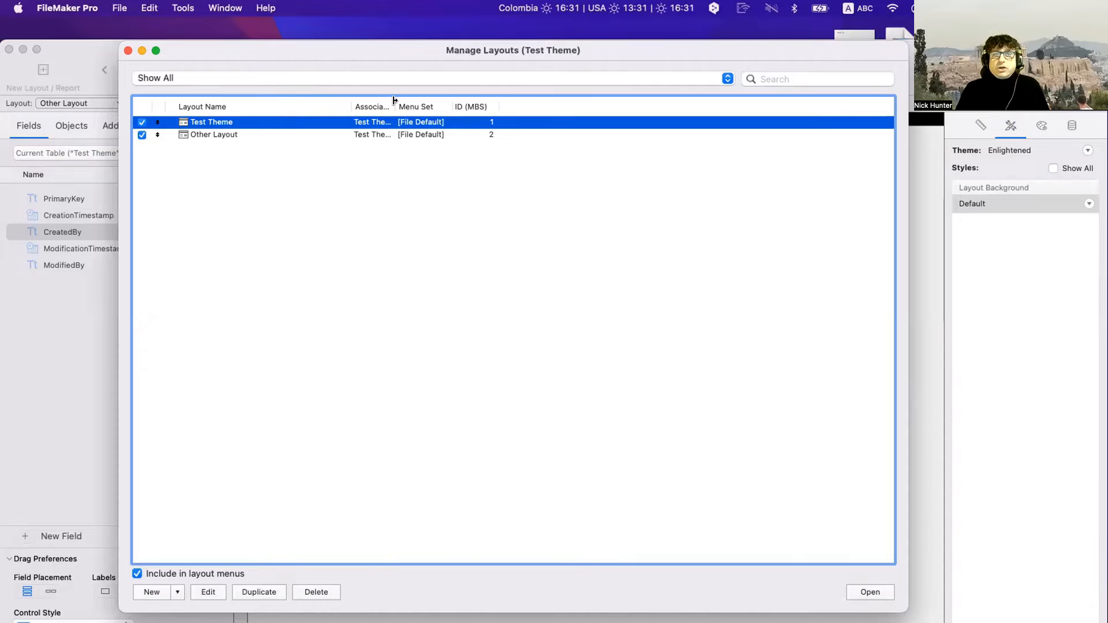
left_click_drag(395, 99, 441, 104)
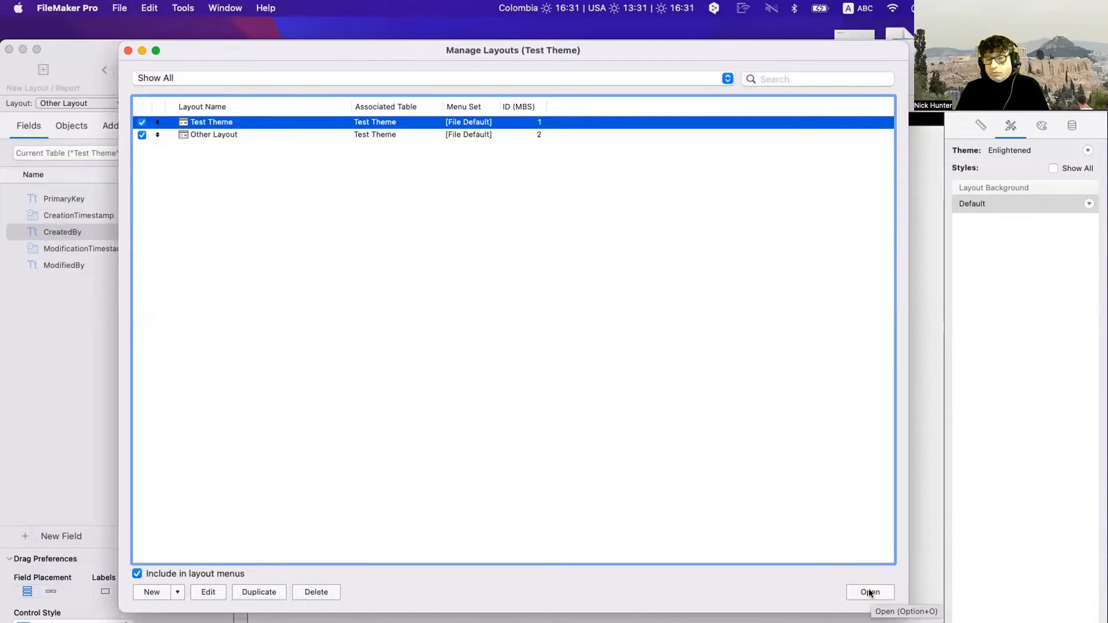
key("super+w")
Go to the Test Theme layout and change its theme to Enlightened
left_click(109, 101)
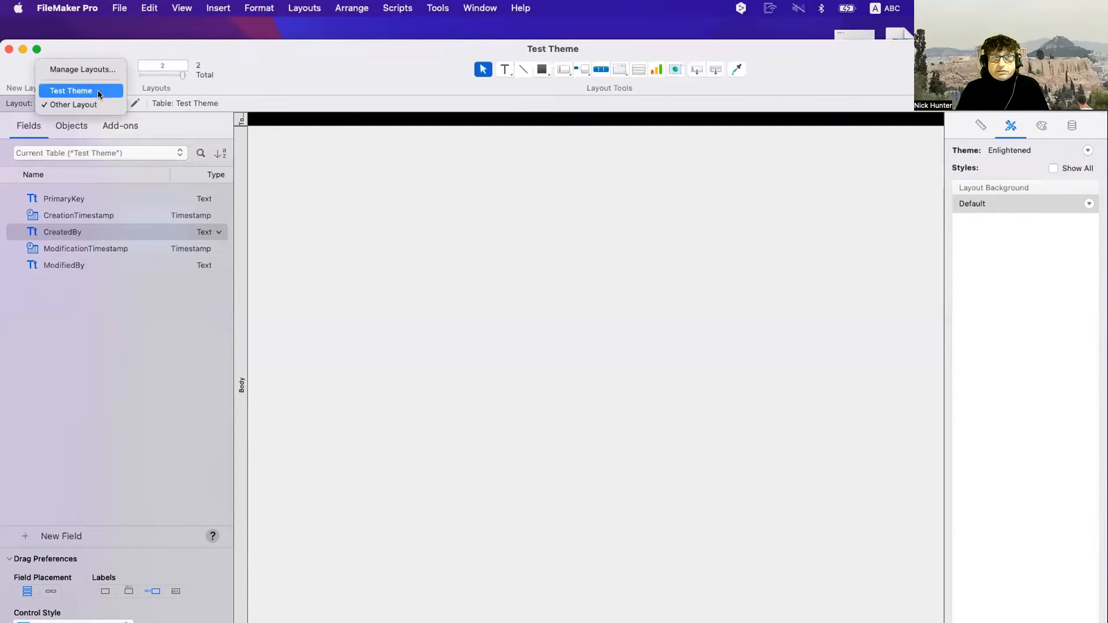
left_click(98, 90)
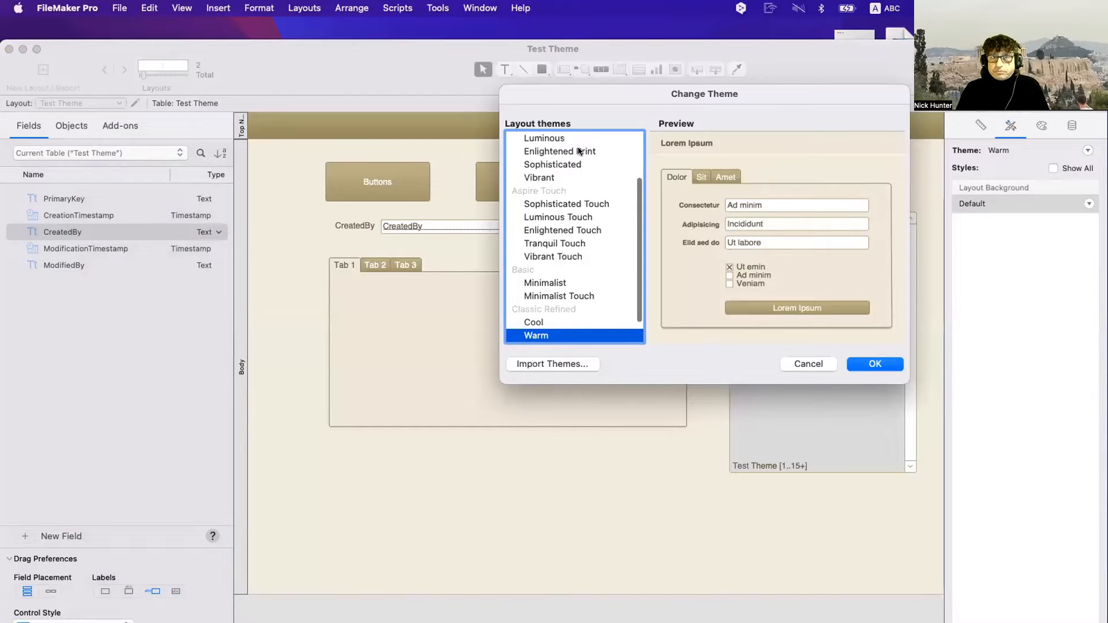
scroll(580, 151, "up", 4)
left_click(571, 178)
left_click(879, 363)
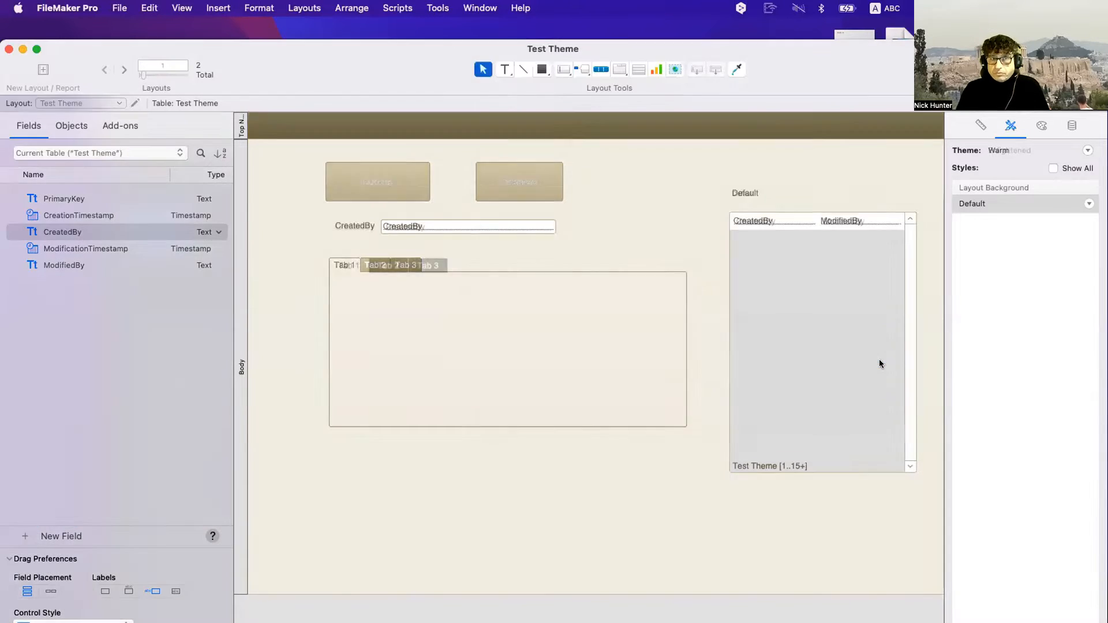
Check the layout counts of the Enlightened and Warm themes in Manage Themes and leave without changes
left_click(119, 7)
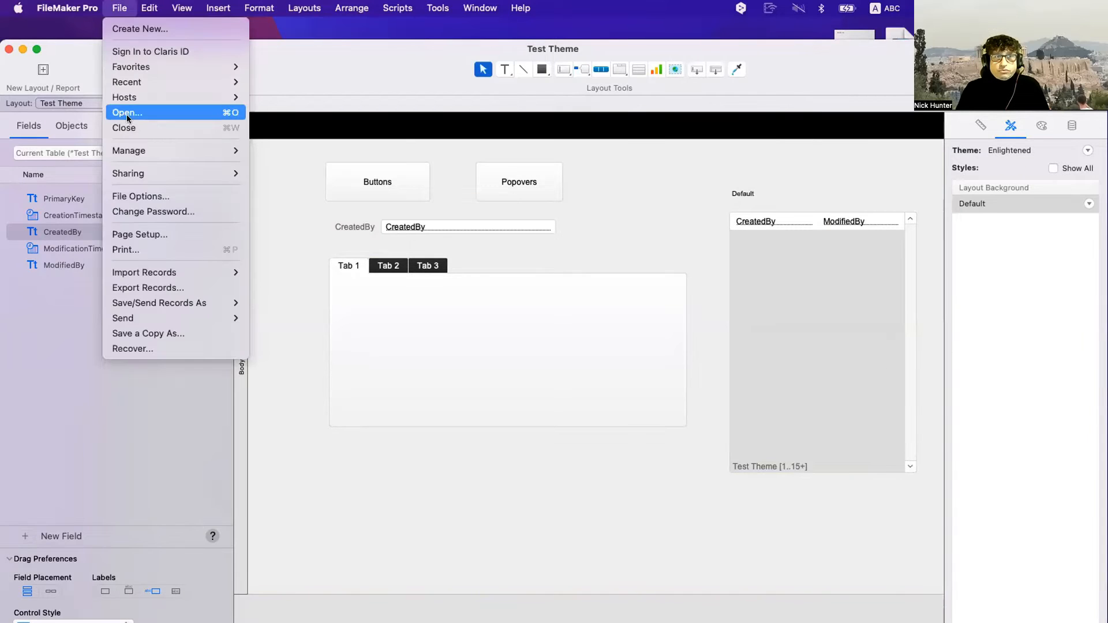
mouse_move(223, 148)
left_click(346, 287)
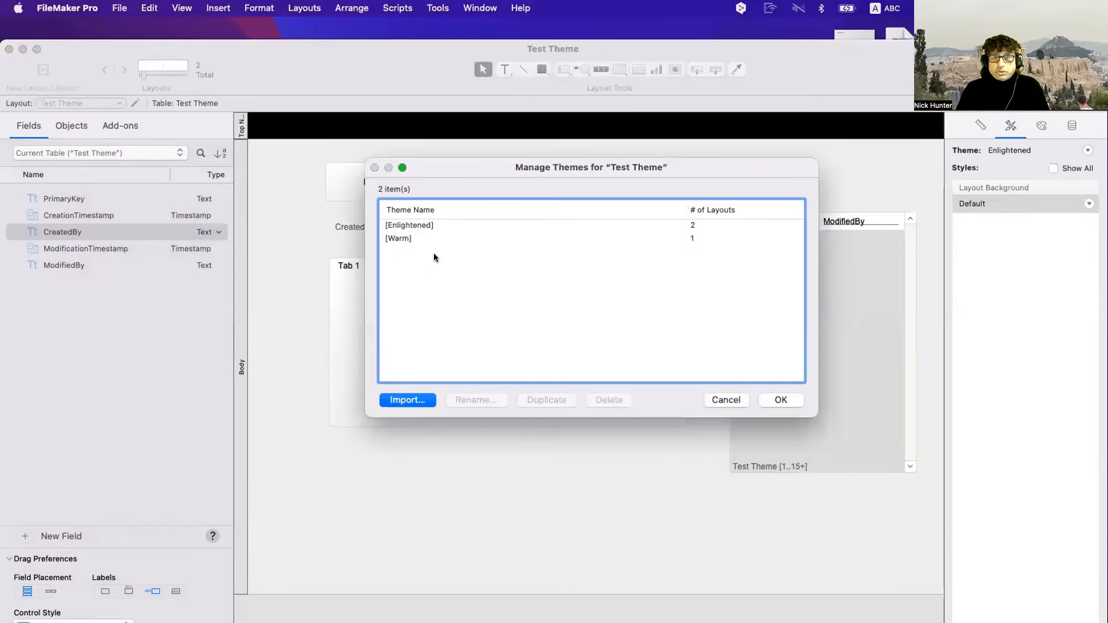
key("Escape")
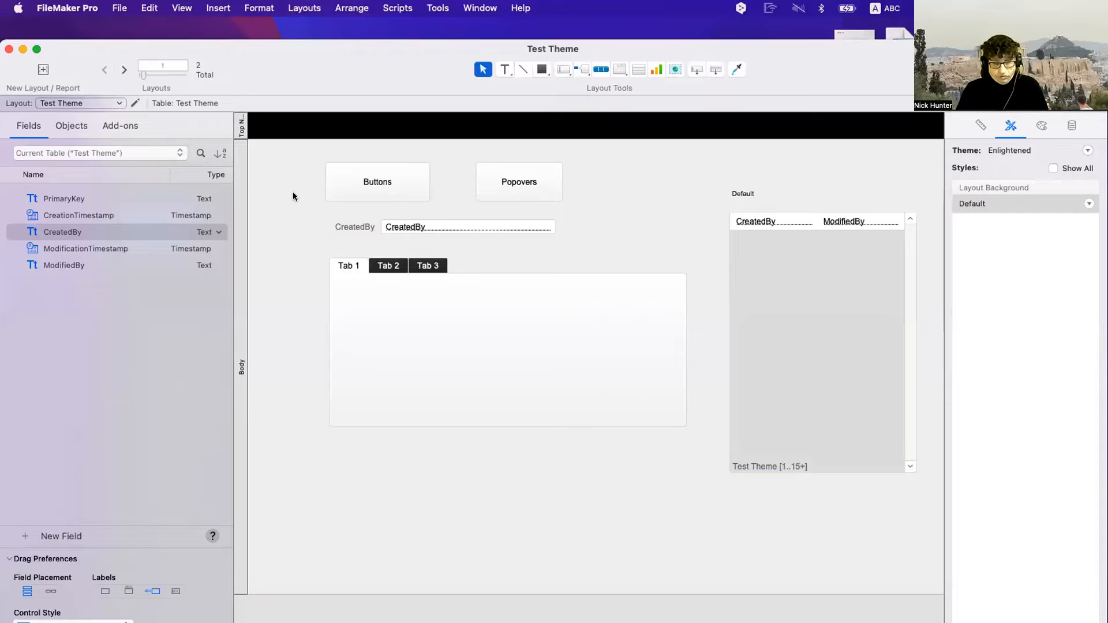
Return to Browse mode, delete the Warm theme in Manage Themes and save the theme list
key("super+b")
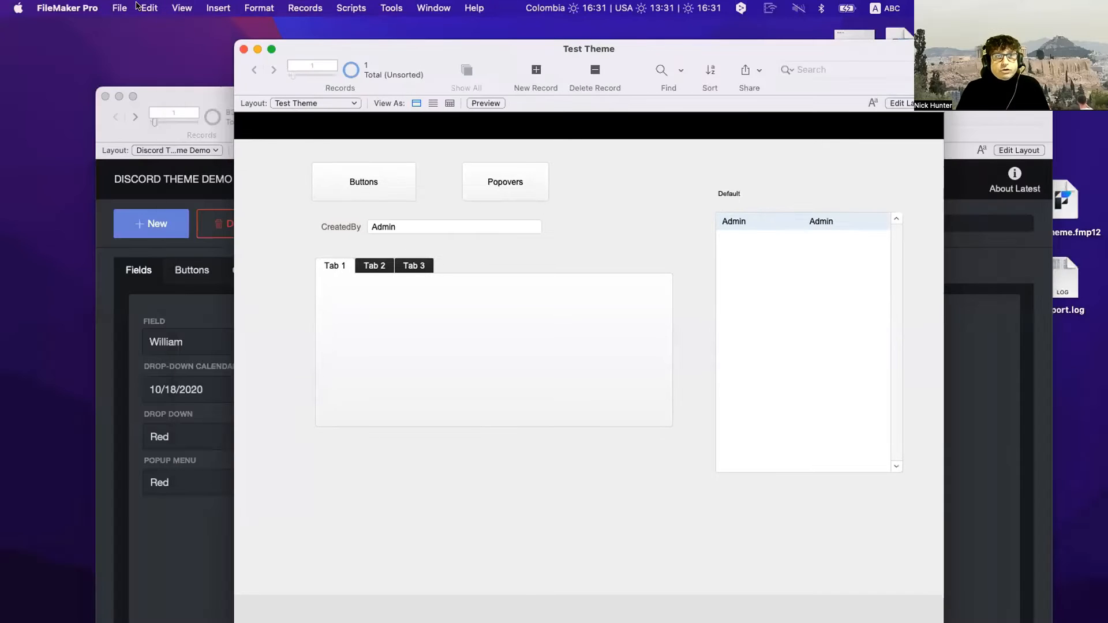
left_click(120, 7)
mouse_move(225, 150)
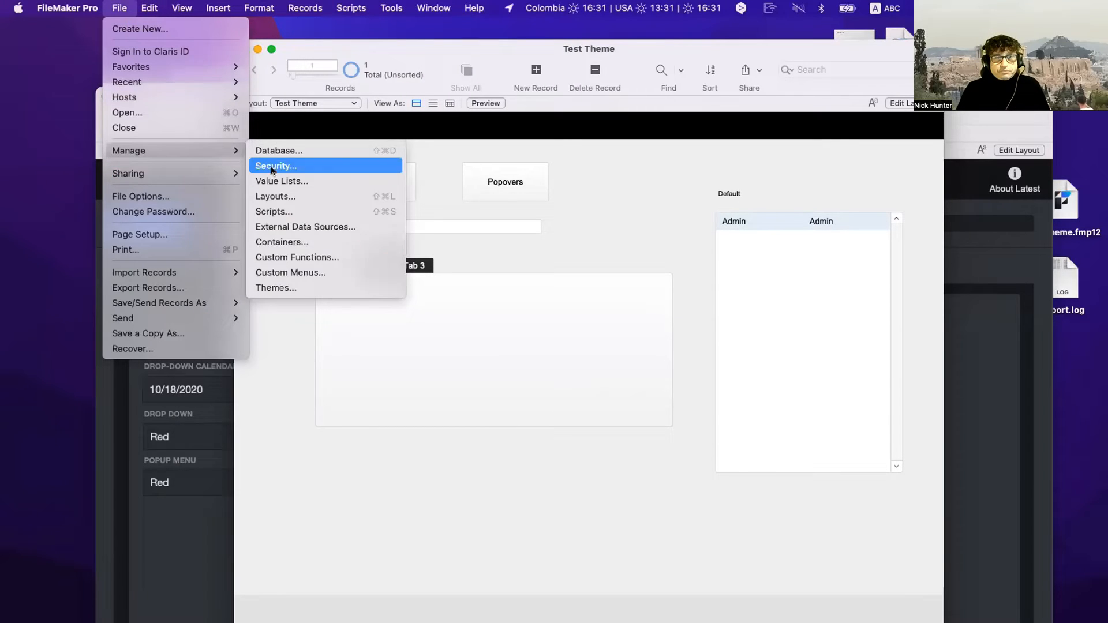
left_click(306, 287)
left_click(547, 239)
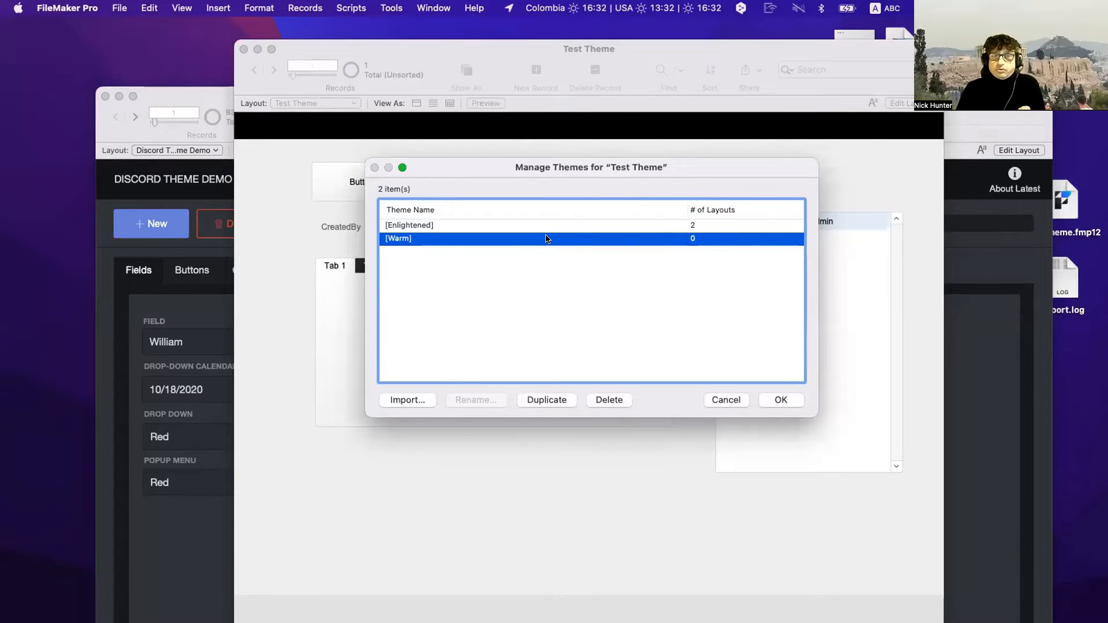
left_click(610, 400)
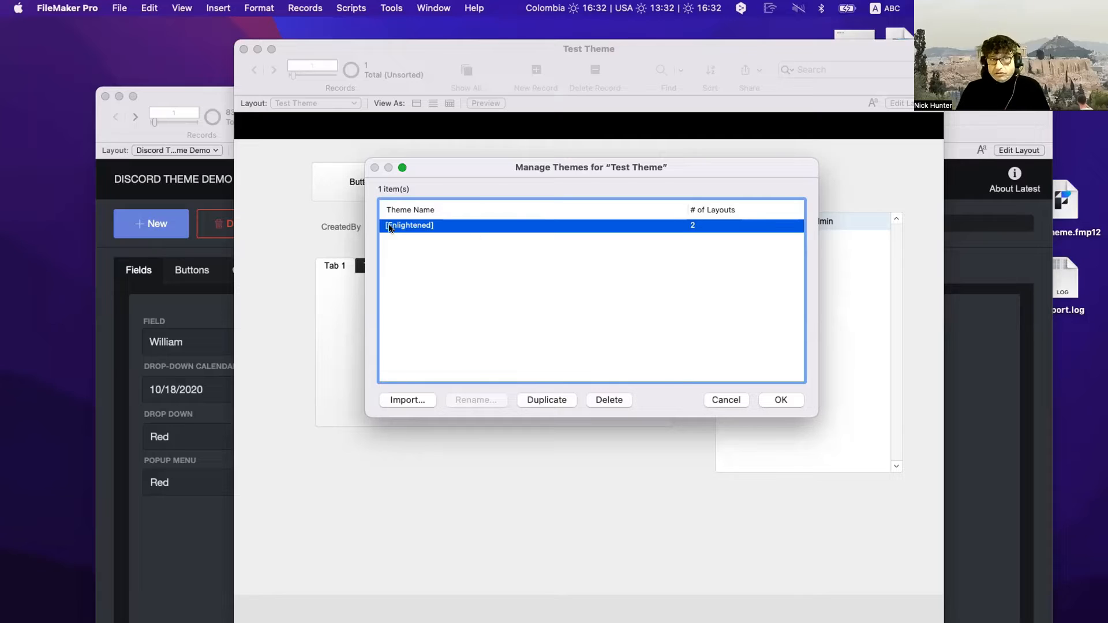
left_click(771, 404)
Switch to Other Layout and back to the Test Theme layout to compare their appearance in Browse mode
left_click(297, 104)
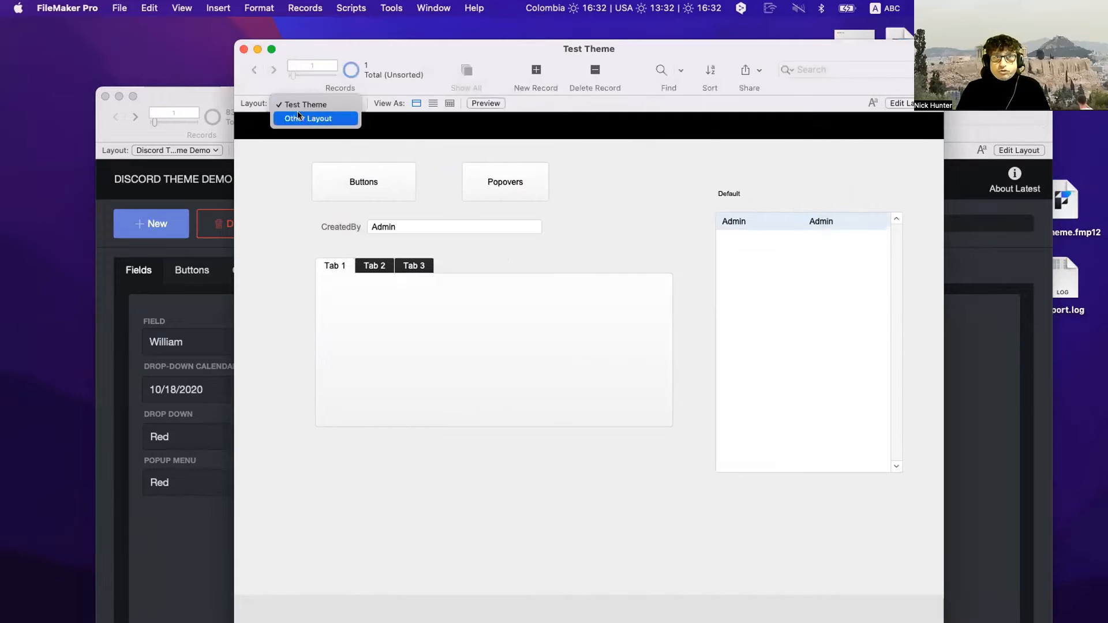
left_click(299, 118)
left_click(306, 104)
left_click(308, 89)
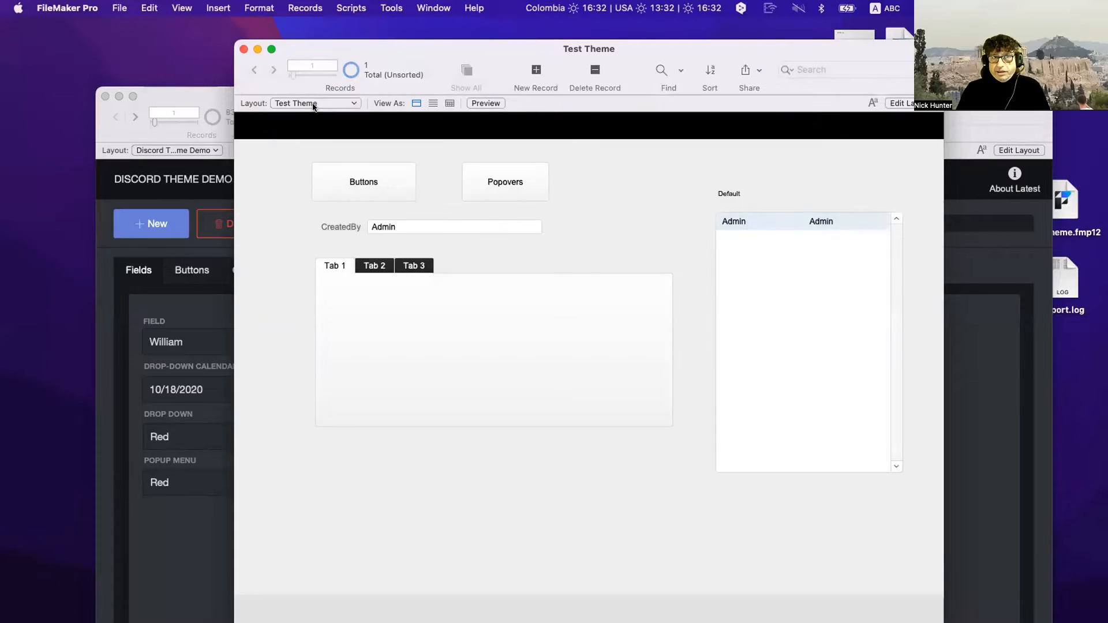
Reopen Manage Themes and check how many layouts use the Enlightened theme
left_click(120, 7)
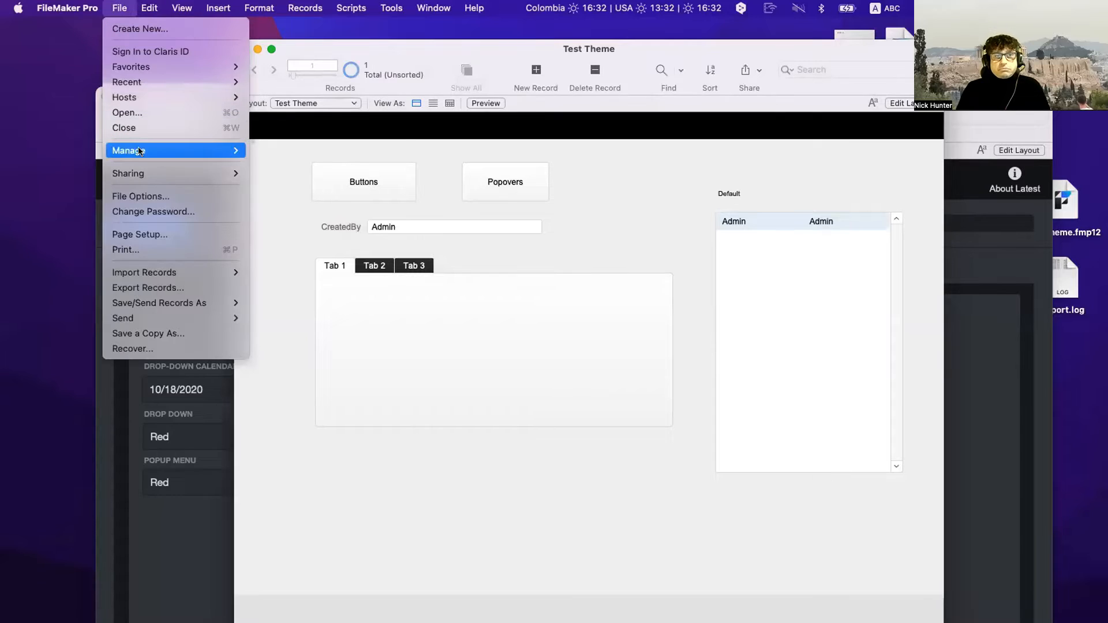
mouse_move(139, 151)
left_click(310, 289)
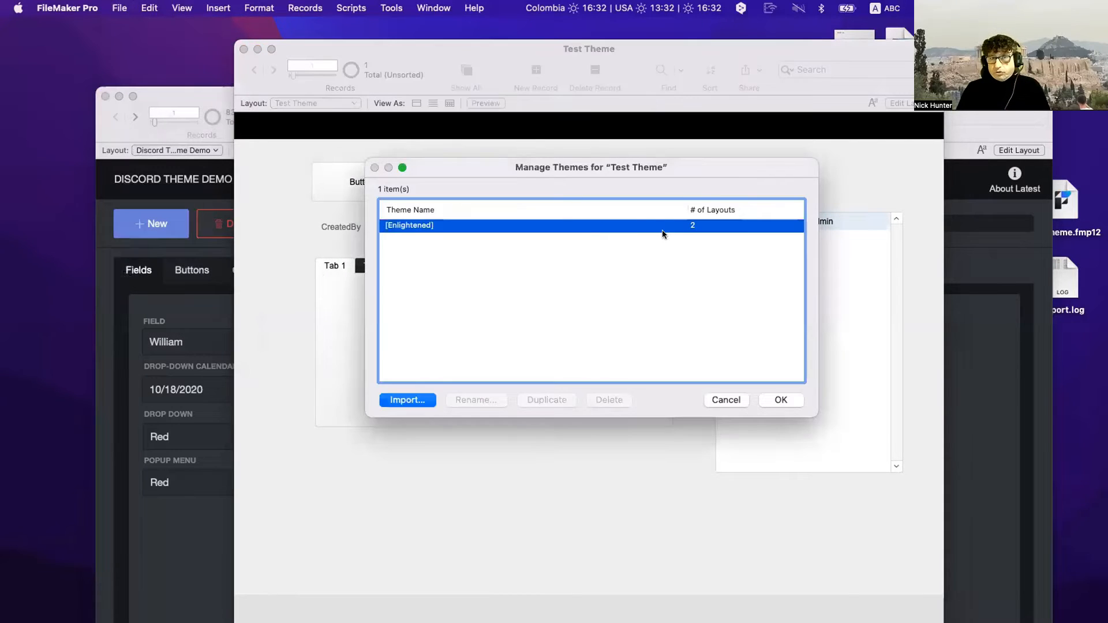
Close Manage Themes, switch the Test Theme layout to Layout mode and examine the text styles available for the CreatedBy label
left_click(791, 393)
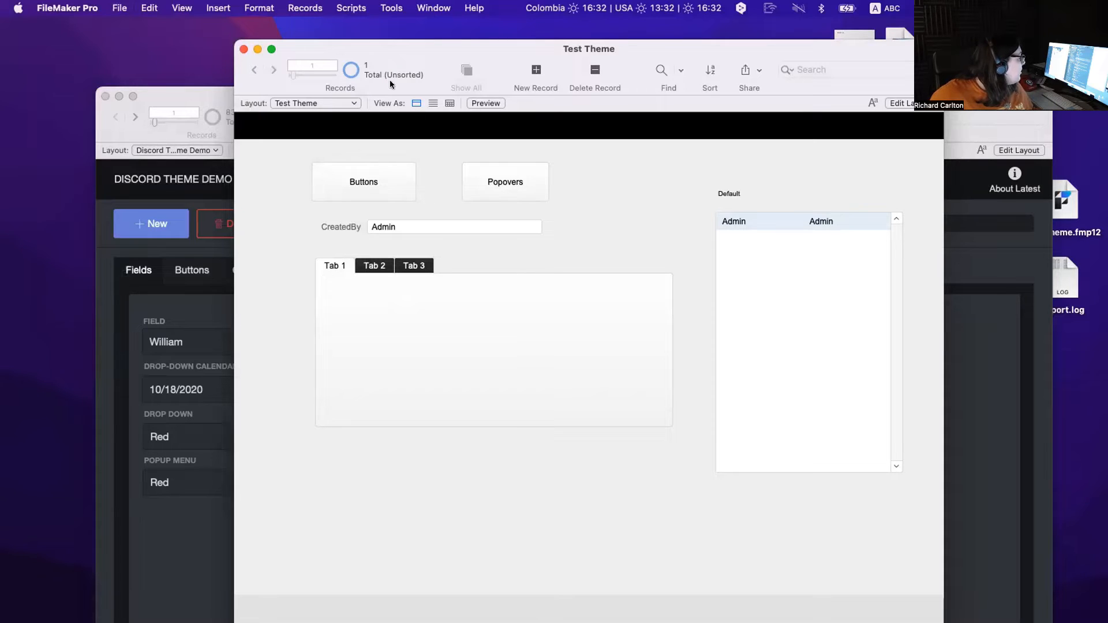
left_click_drag(390, 61, 236, 50)
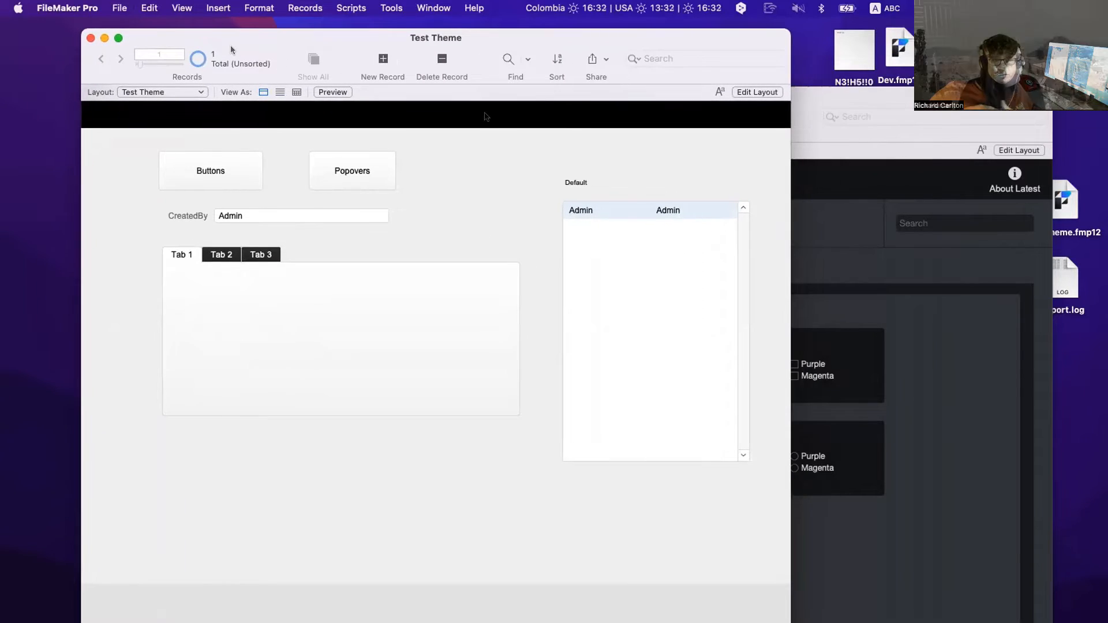
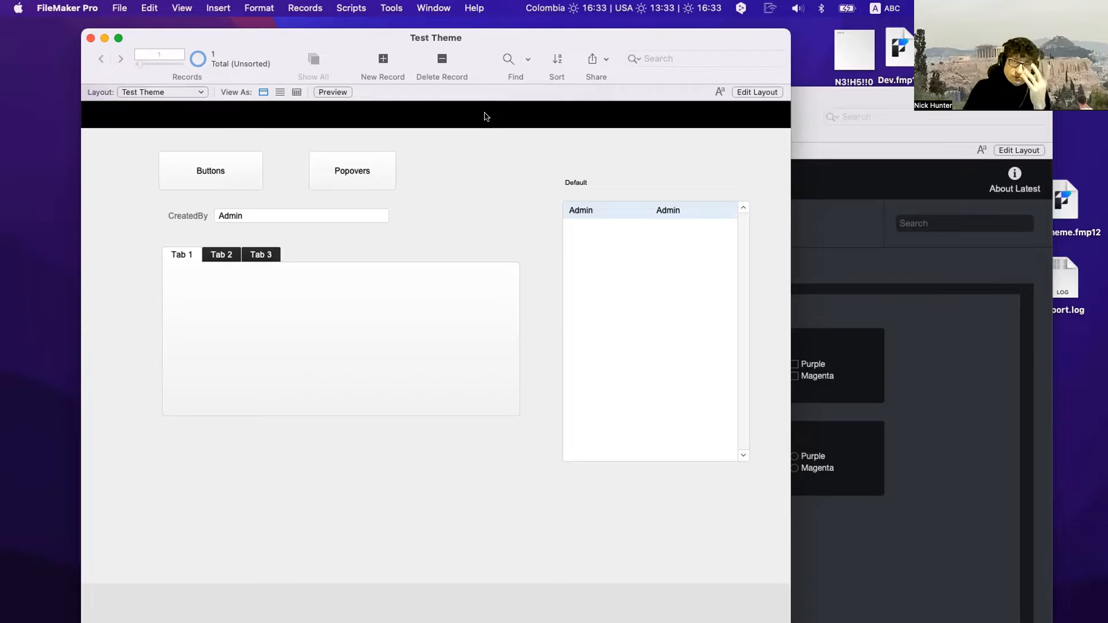
key("super+l")
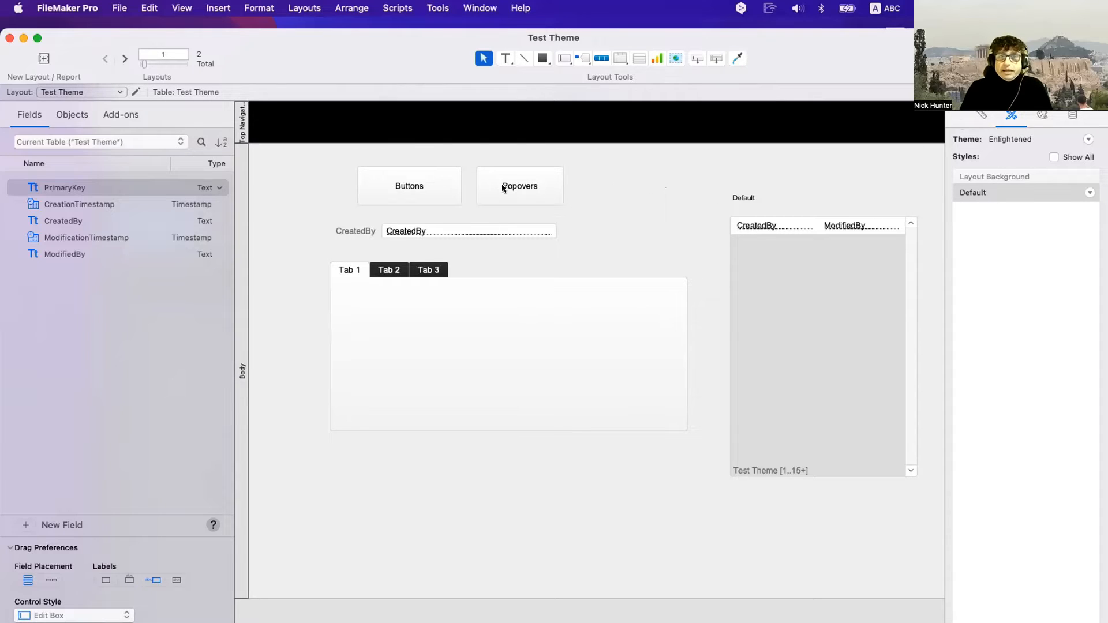
left_click(347, 232)
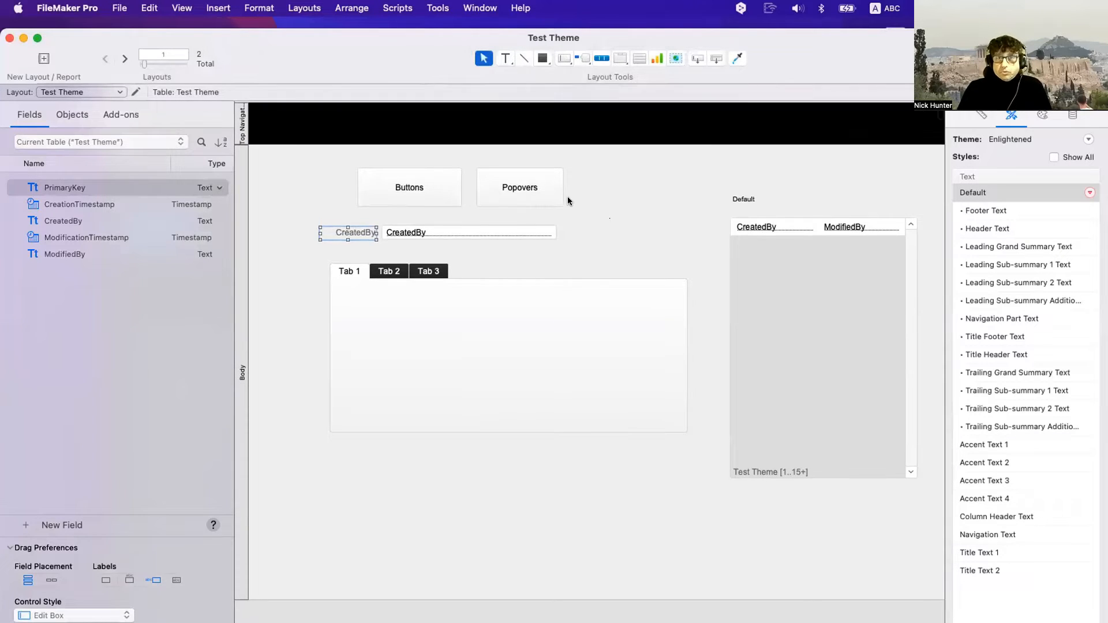
left_click_drag(374, 69, 363, 75)
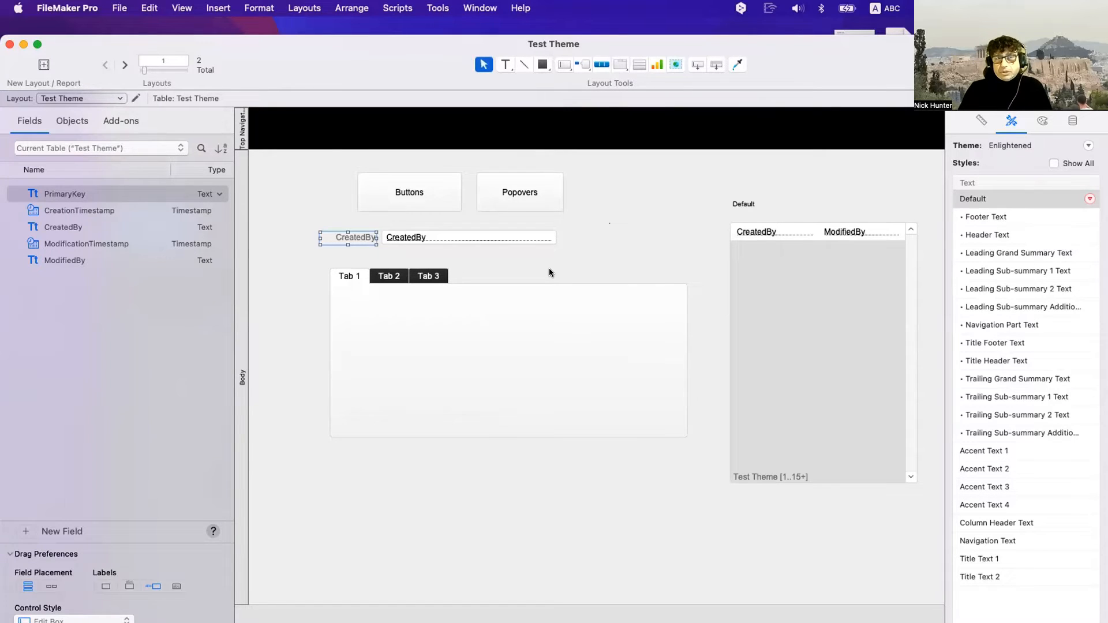
left_click_drag(573, 87, 483, 127)
Add a text object reading "Looks like this" in the Top Navigation part and display its style
left_click(416, 105)
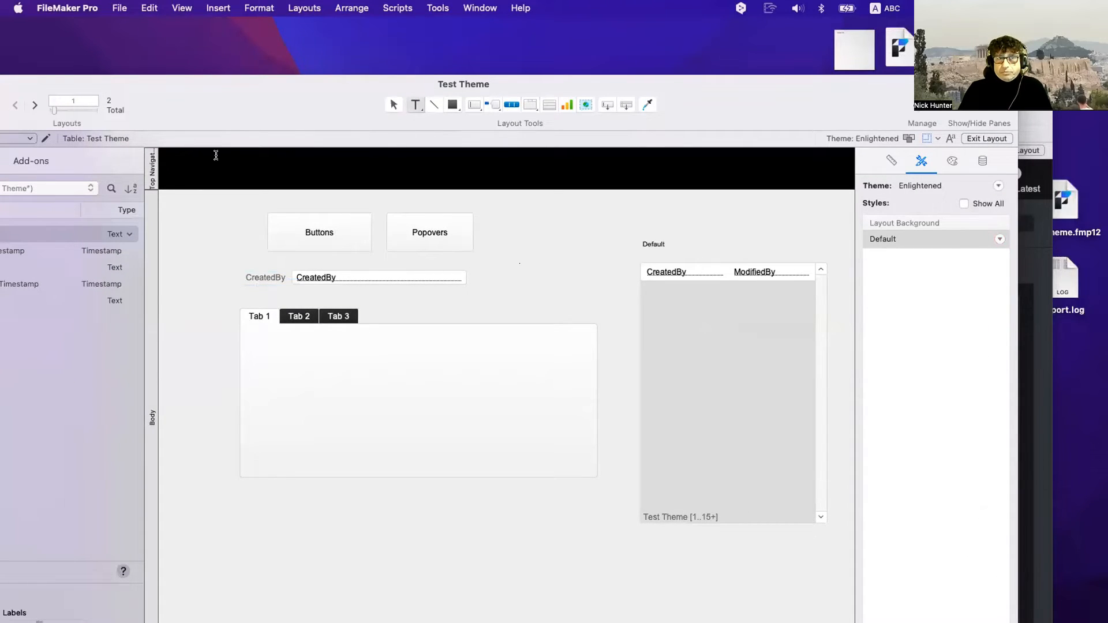
left_click_drag(219, 160, 407, 179)
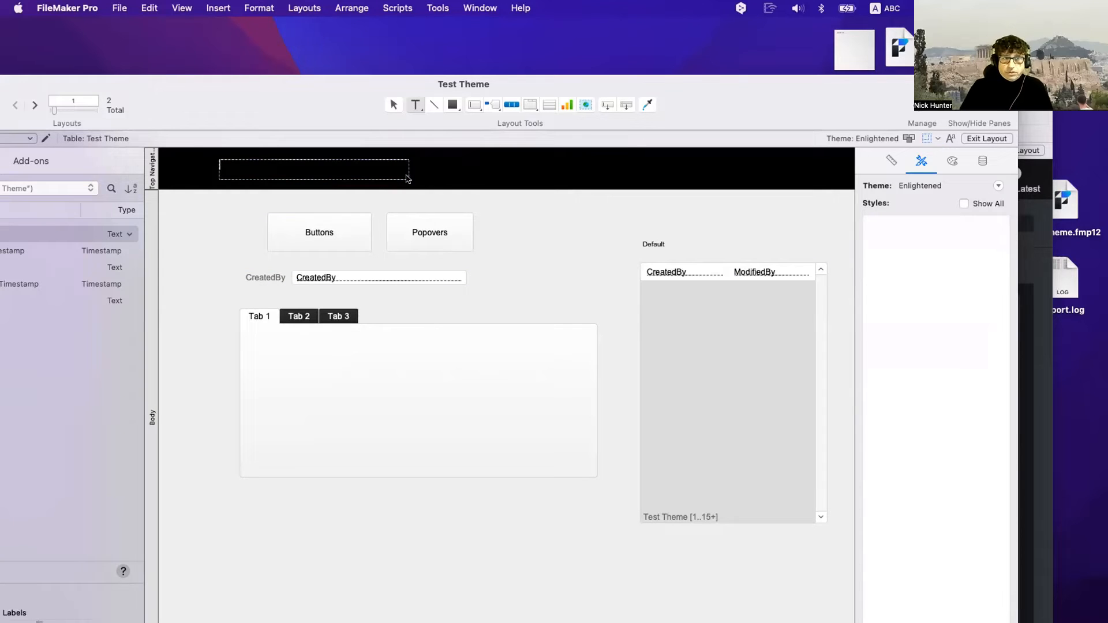
type("Looks")
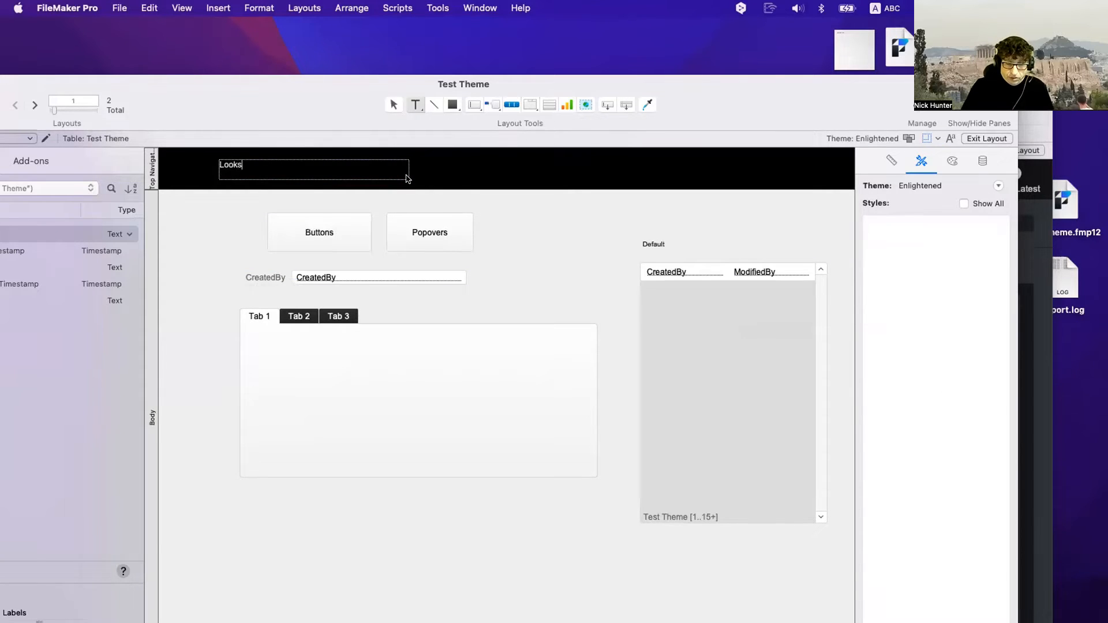
type(" like this")
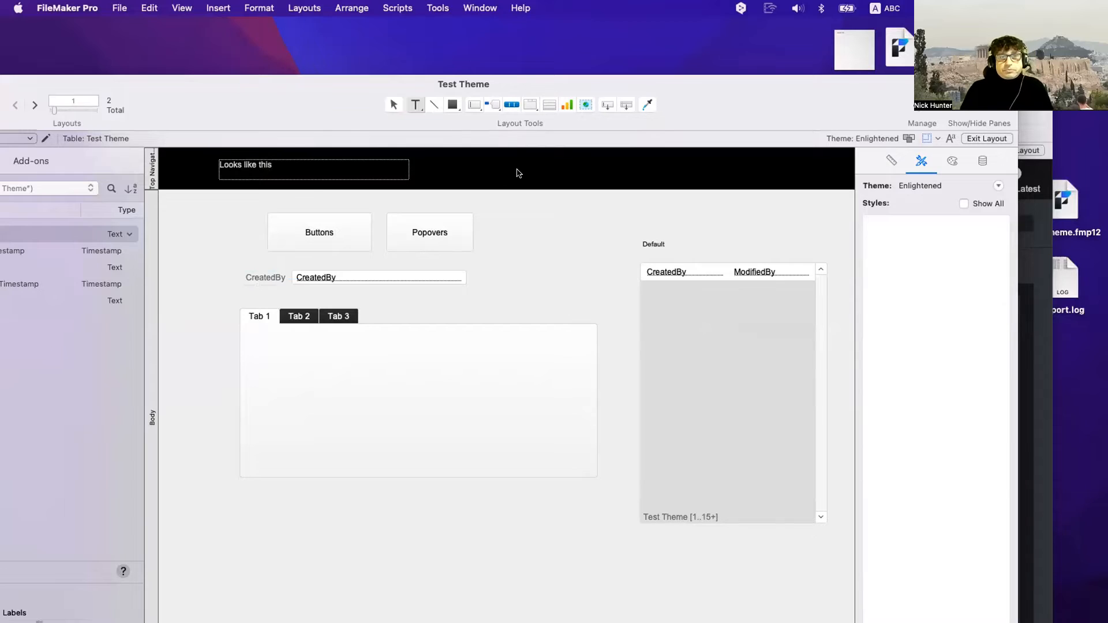
left_click(311, 177)
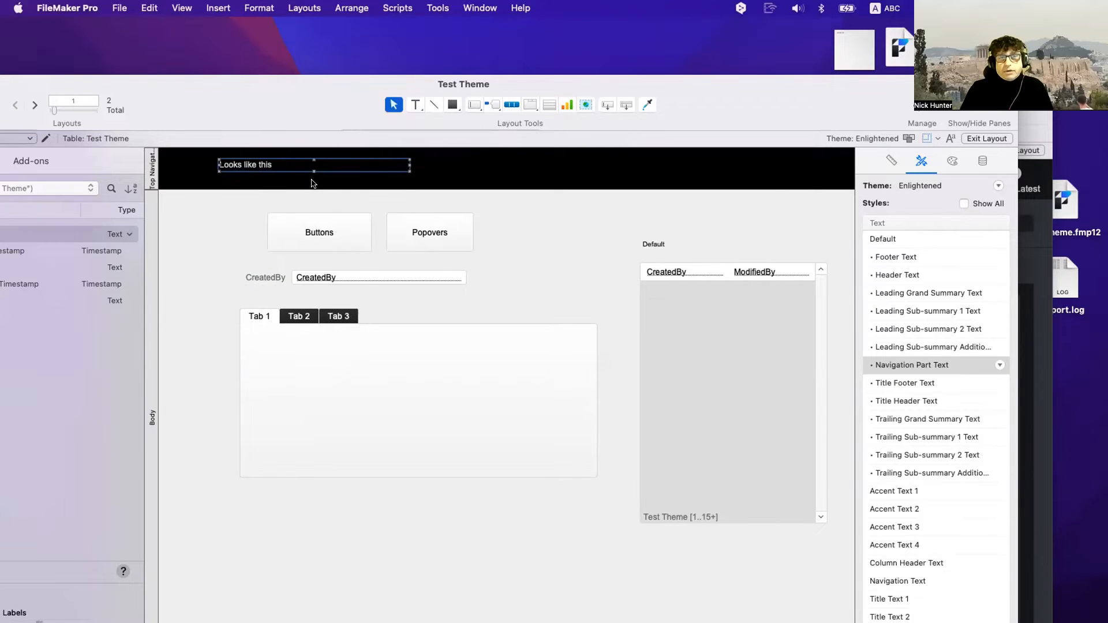
Shift the "Looks like this" text toward the layout's left edge and compare its style with the Top Navigation part's styles
left_click(151, 168)
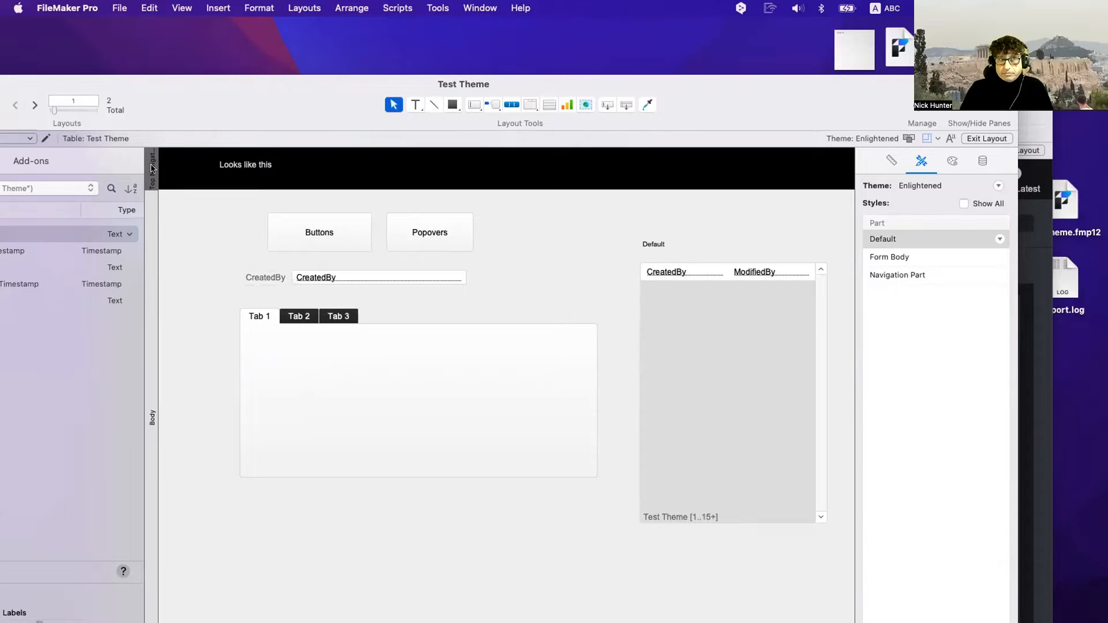
left_click_drag(225, 166, 190, 167)
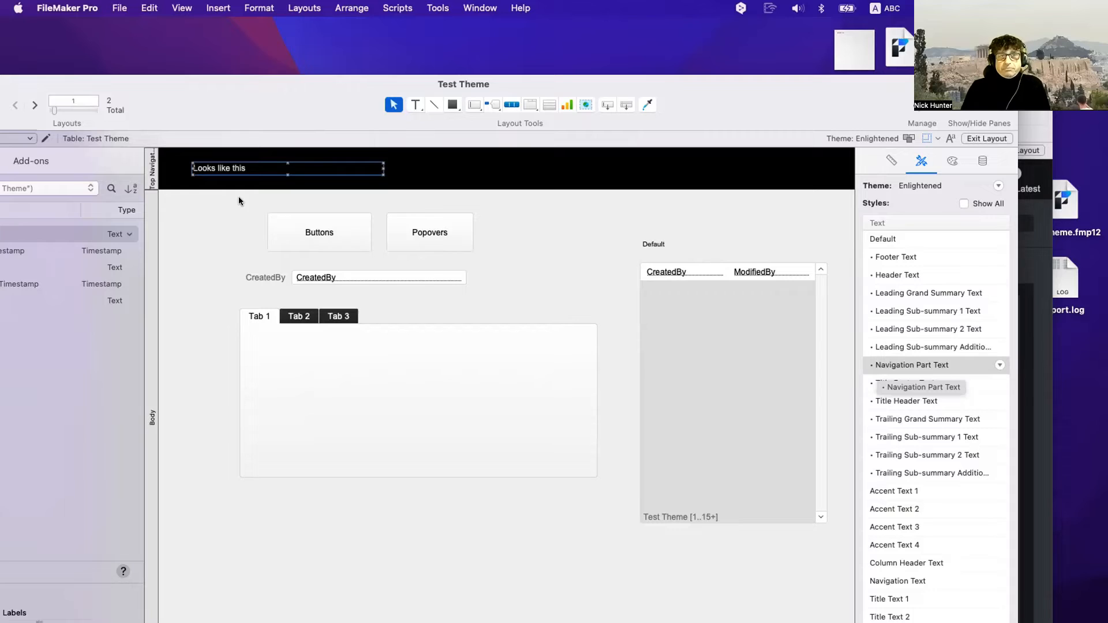
left_click(149, 164)
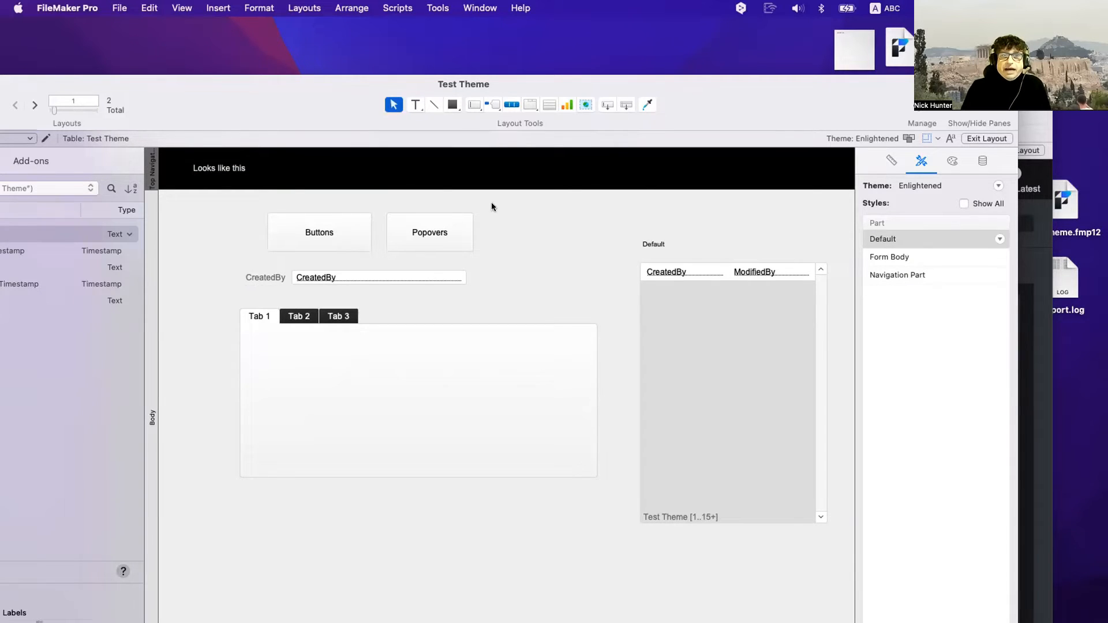
Move all body objects down together and insert a Header part below the Top Navigation part
left_click_drag(817, 547, 204, 225)
left_click_drag(319, 233, 321, 292)
left_click_drag(626, 105, 601, 225)
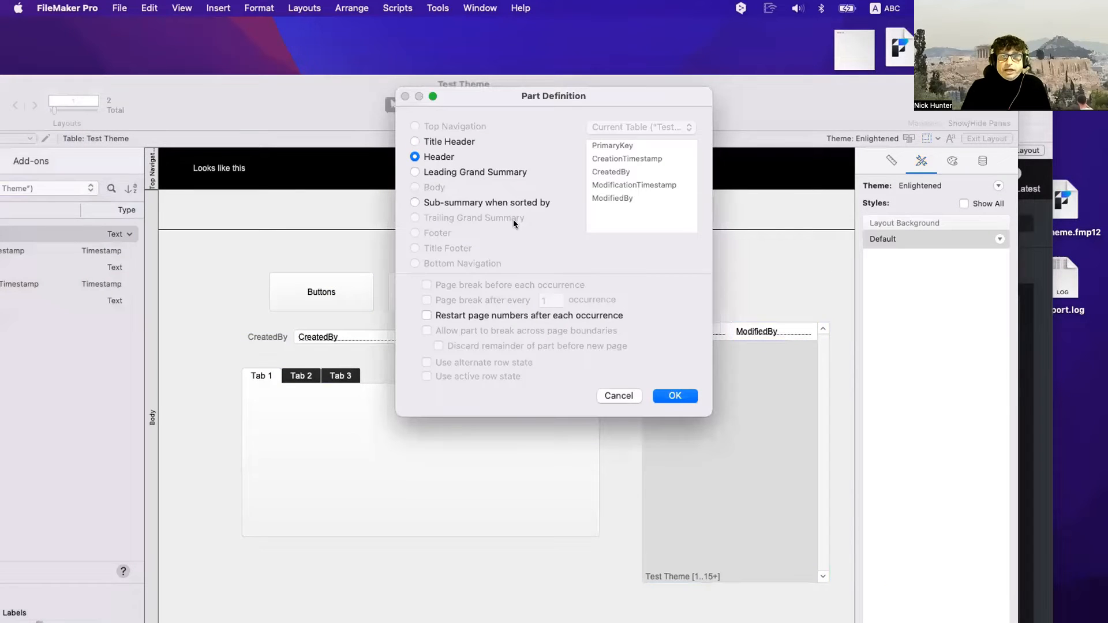
left_click(678, 395)
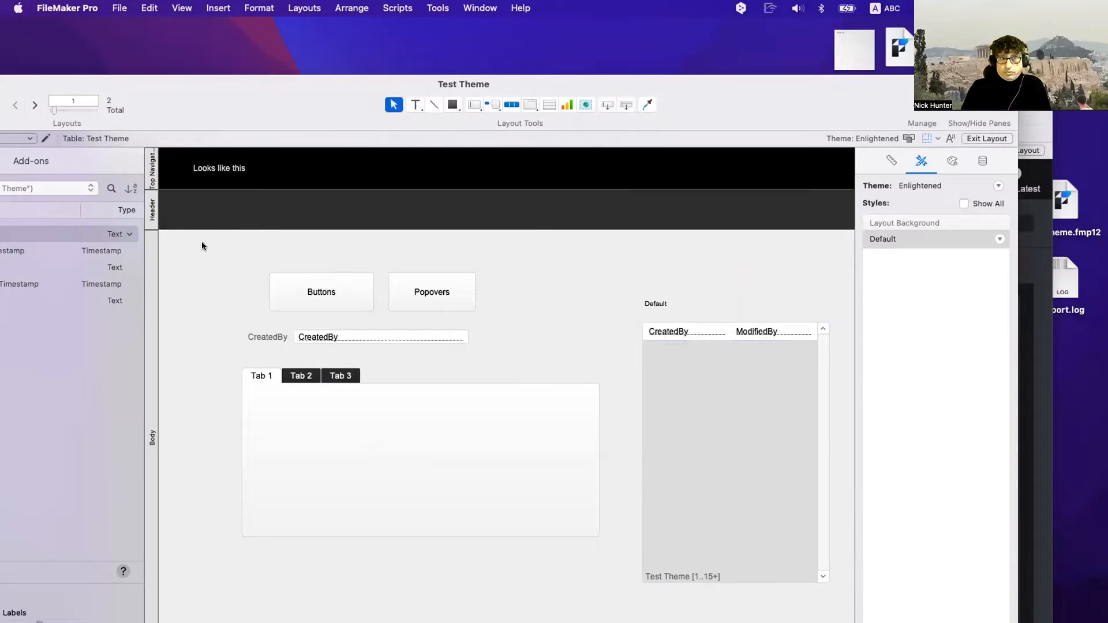
Add a text object reading "Now it looks like this" in the Header part
left_click(415, 105)
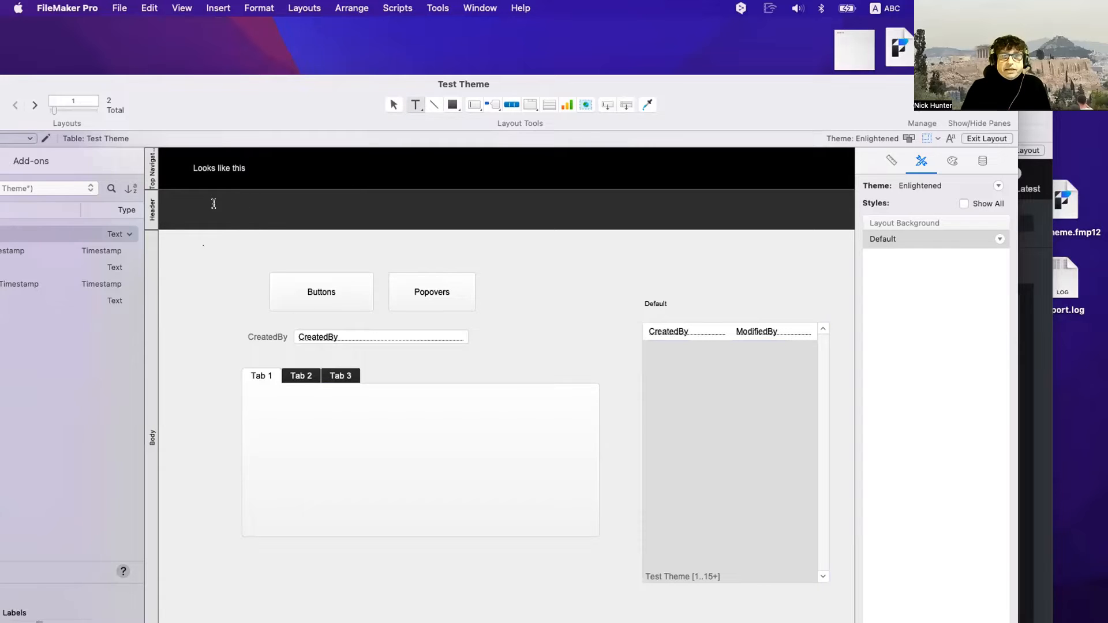
left_click_drag(190, 199, 316, 217)
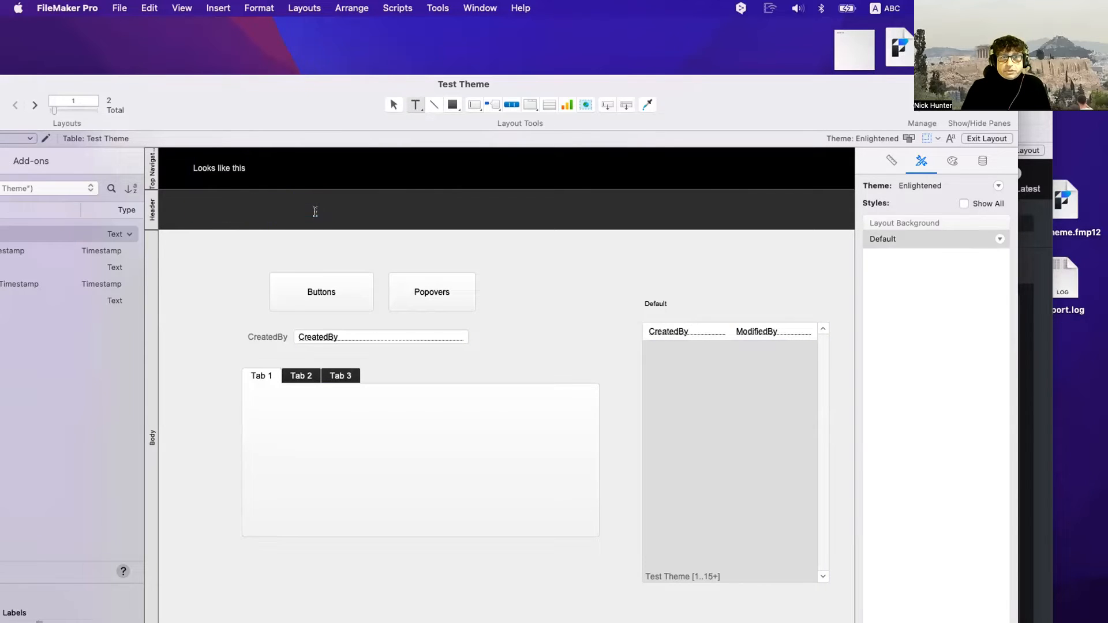
type("N")
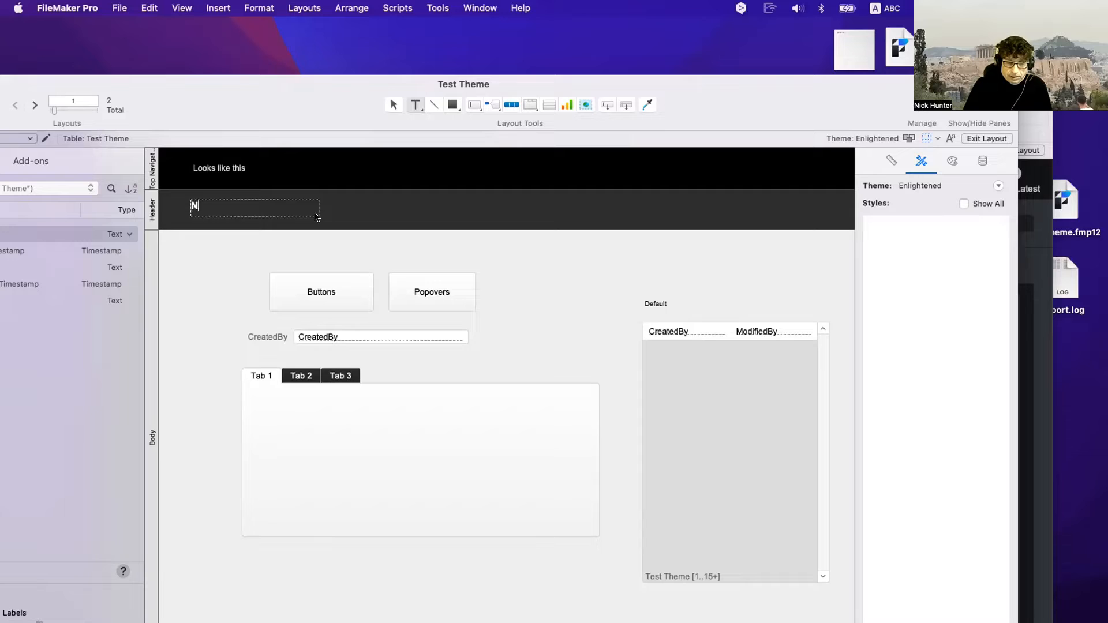
type("ow it looks like this")
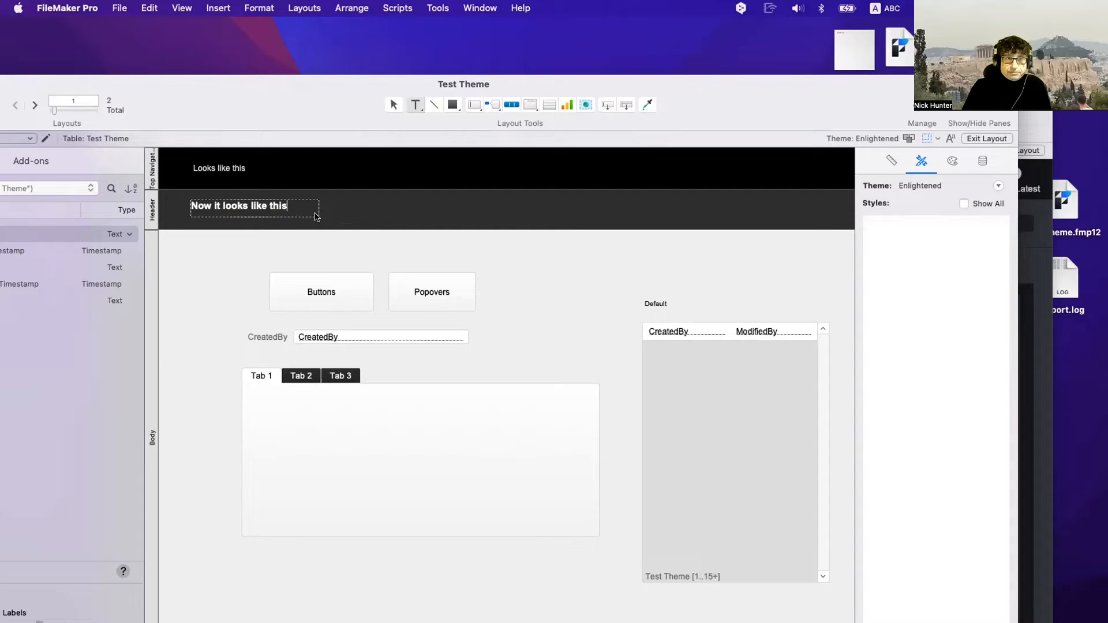
key("Escape")
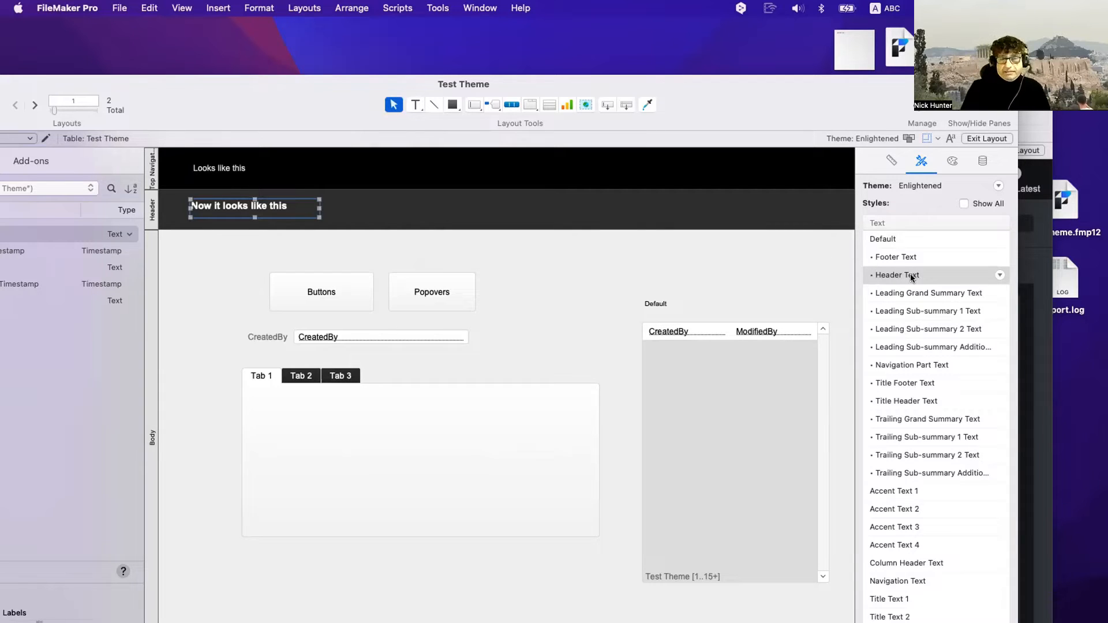
Check the Header part's styles, then nudge the "Now it looks like this" text slightly and review its style list
left_click(152, 206)
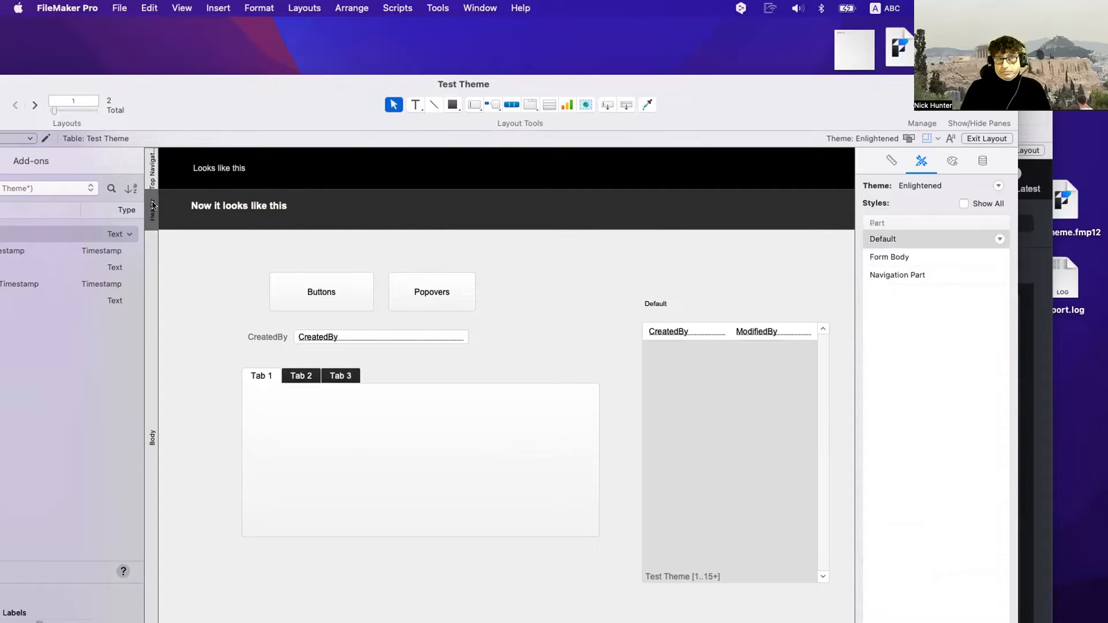
left_click(213, 206)
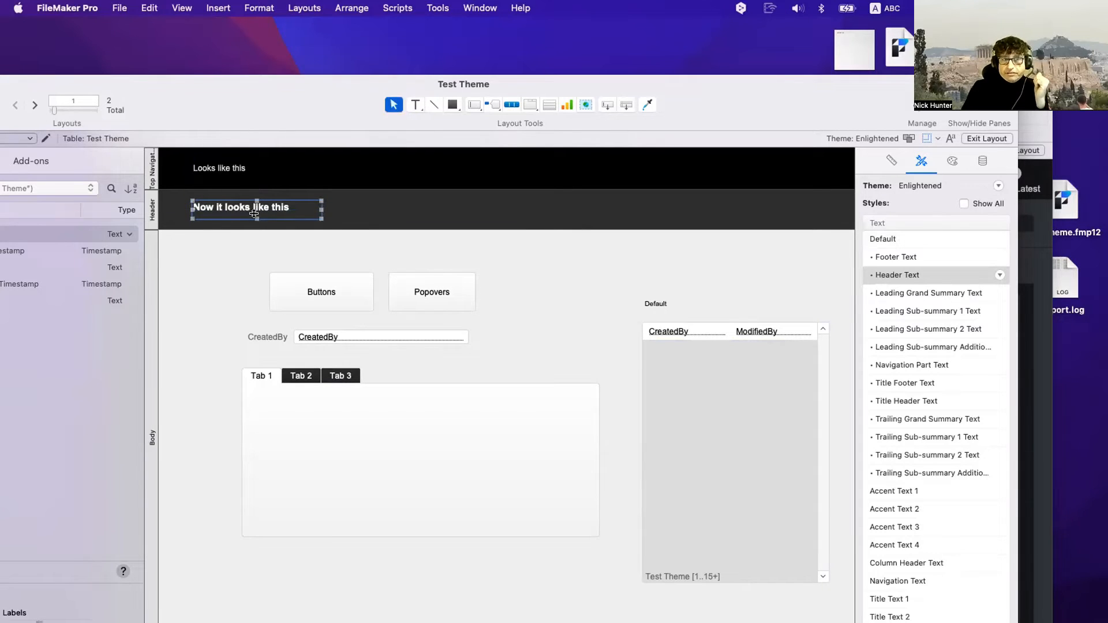
left_click_drag(230, 208, 231, 209)
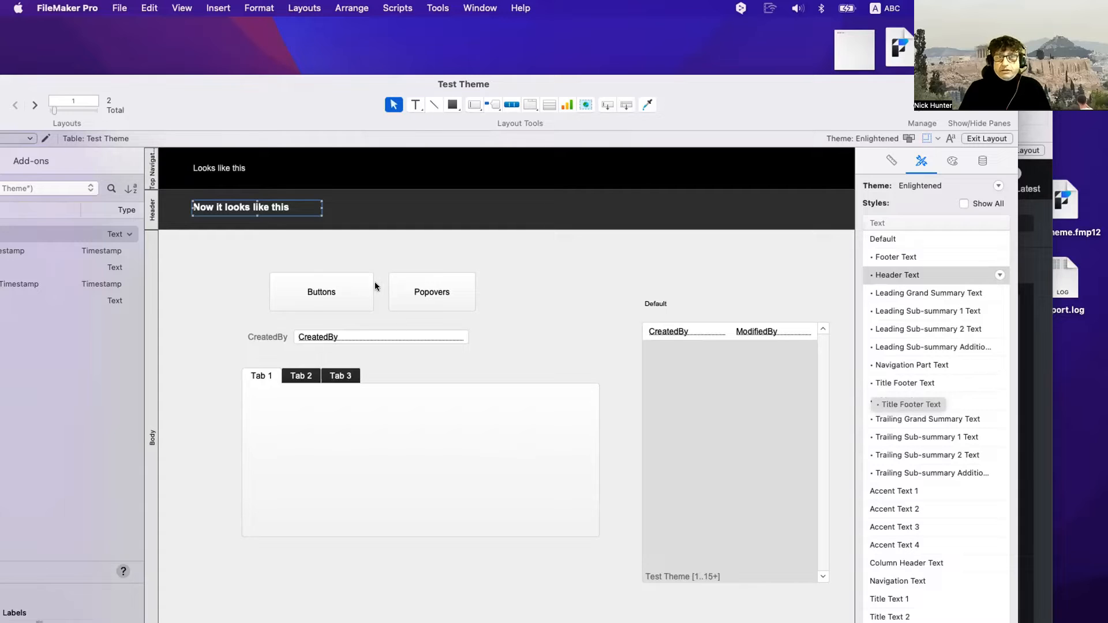
Apply the Accent Button 4 style to the Popovers button
left_click(418, 294)
left_click(925, 312)
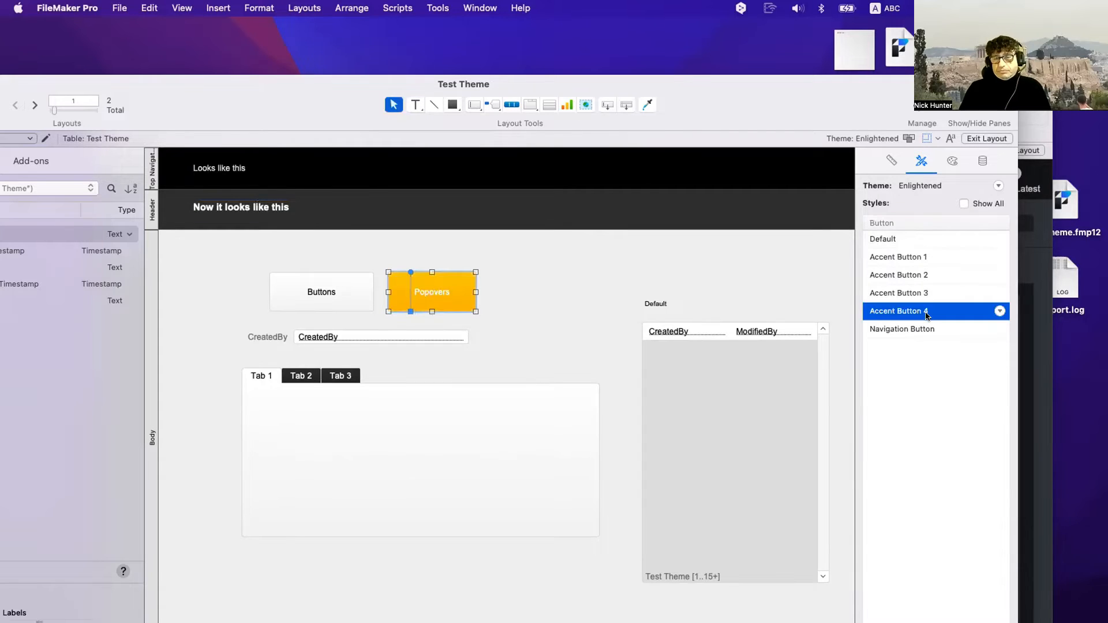
left_click(600, 292)
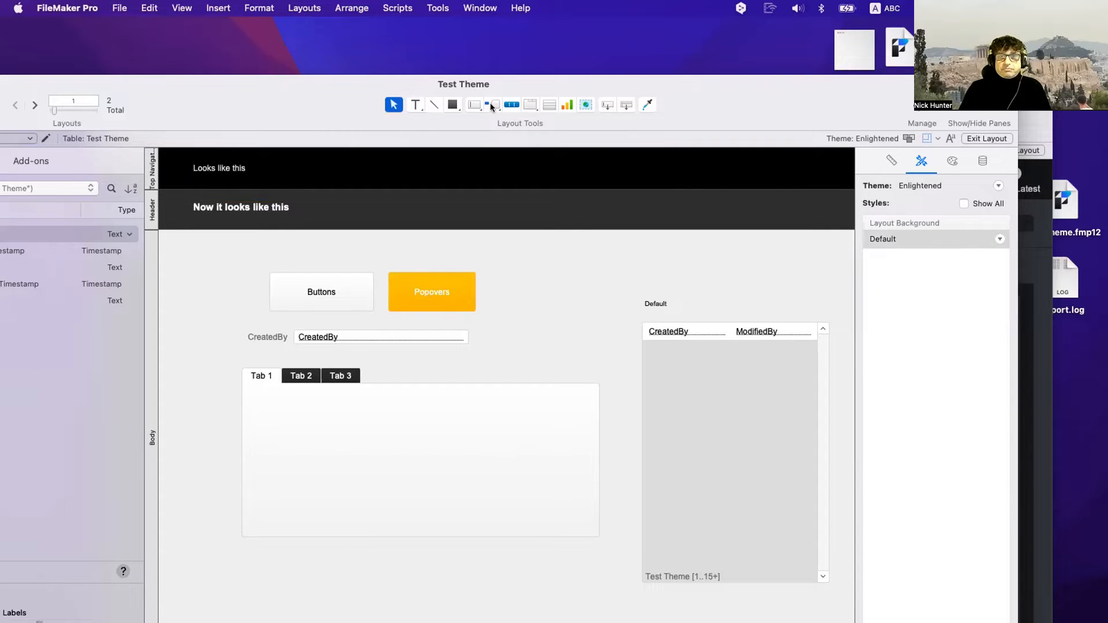
Draw an unlabeled button near the right end of the Top Navigation part, keeping its Default style
left_click(492, 107)
left_click(538, 123)
left_click_drag(727, 158, 806, 181)
left_click(722, 261)
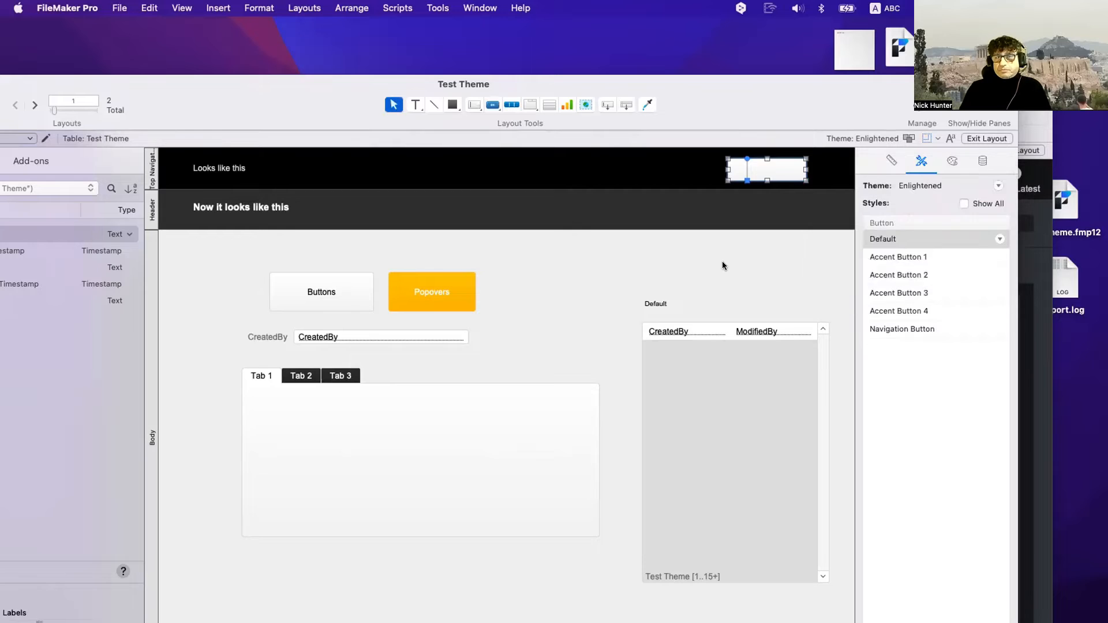
left_click(722, 265)
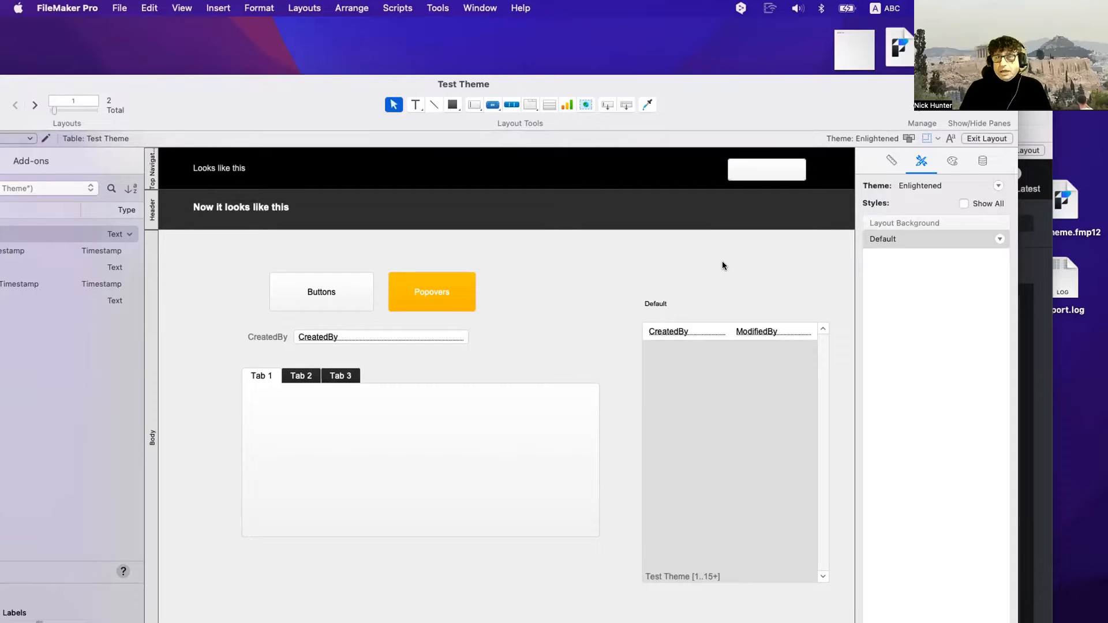
Place the ModificationTimestamp field in the Top Navigation part, between the text and the blank button
left_click_drag(603, 128, 510, 161)
key("Return")
left_click_drag(604, 106, 533, 168)
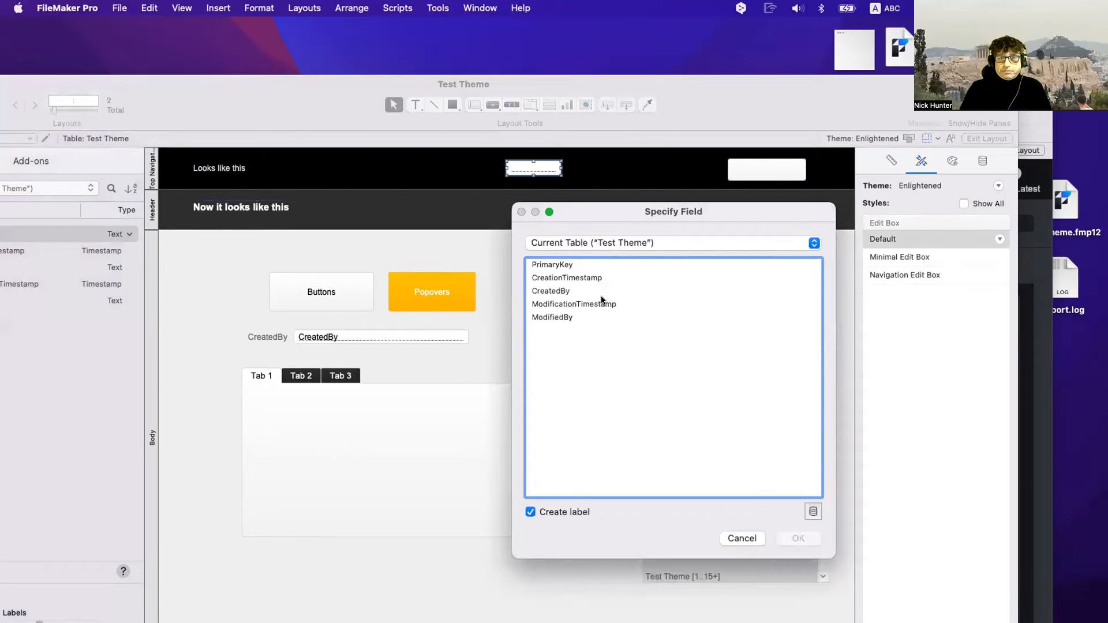
double_click(602, 302)
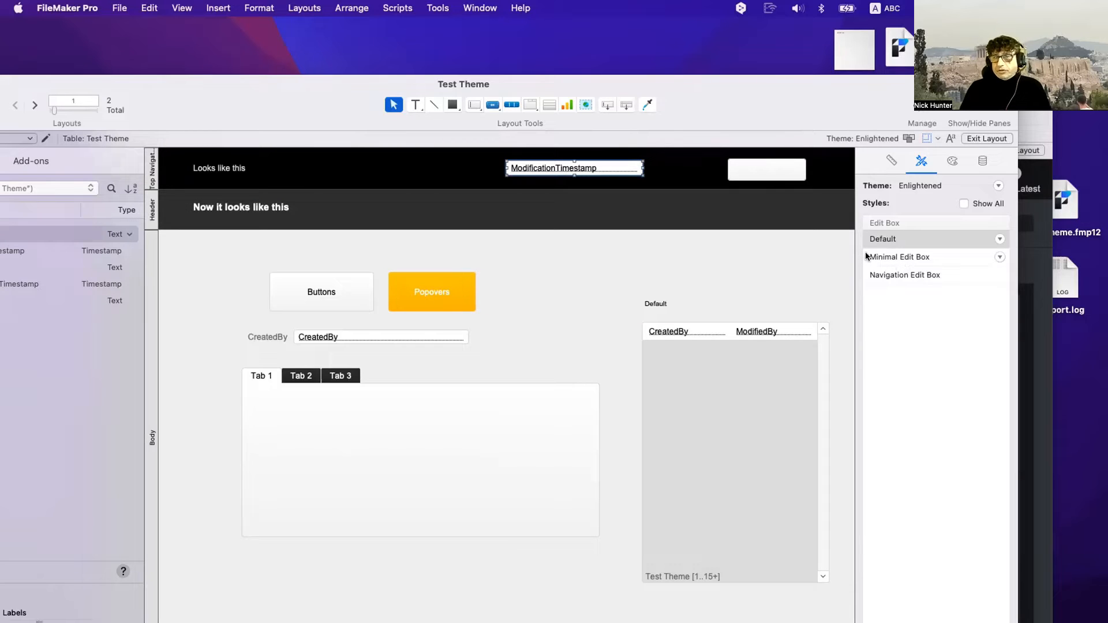
Examine the styles available for the CreatedBy label, Buttons button, tab panel, portal and Default text
left_click(259, 334)
left_click(295, 292)
left_click(392, 423)
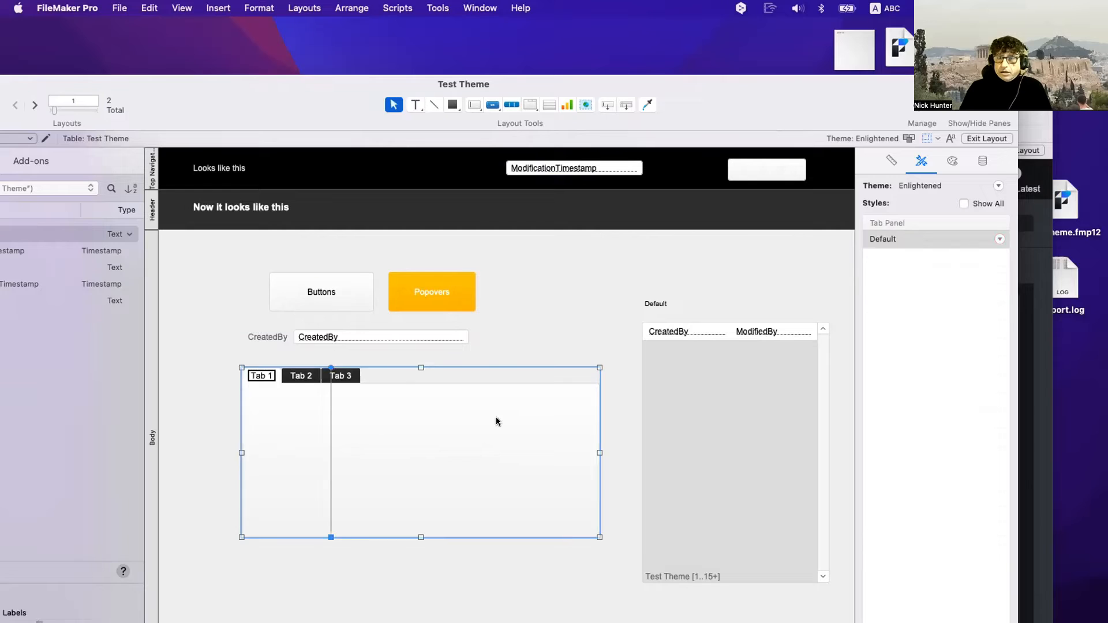
left_click(702, 384)
left_click(659, 302)
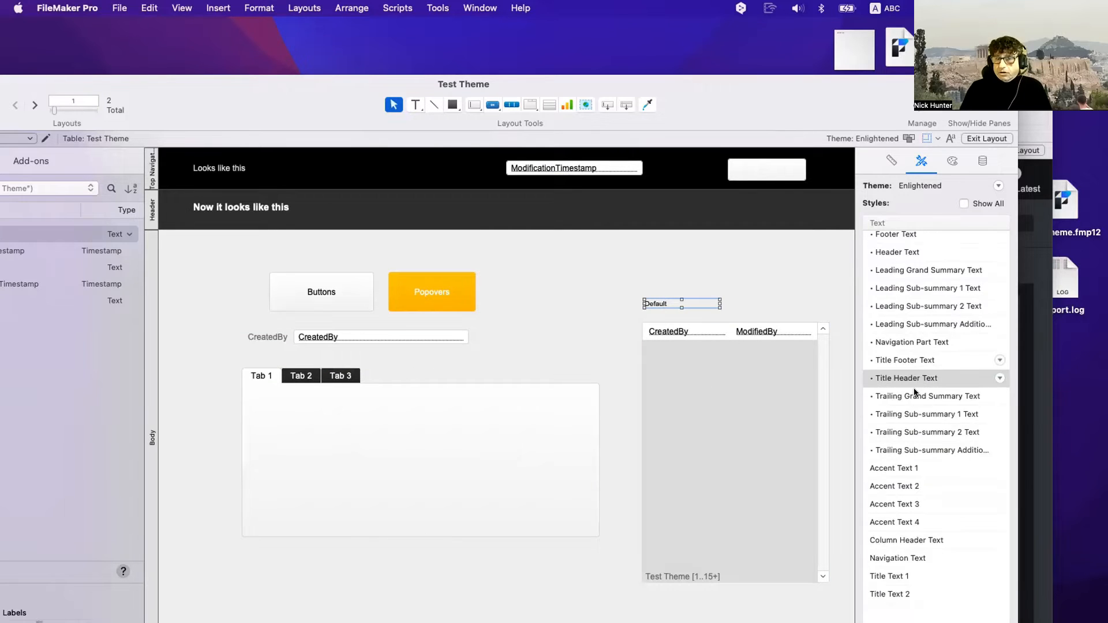
left_click(529, 307)
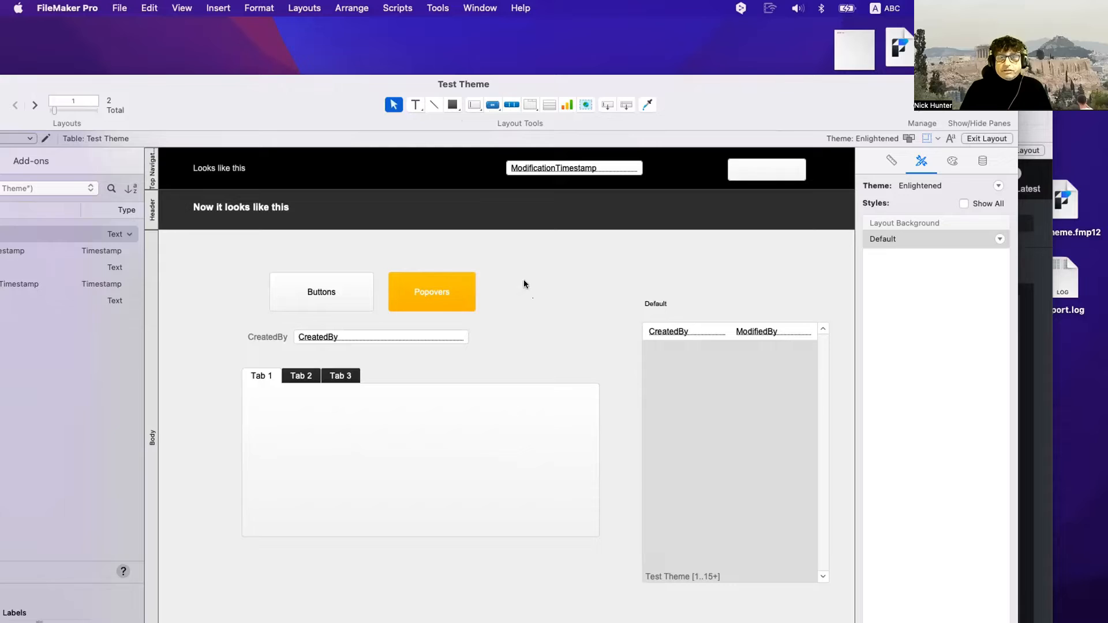
Draw a small rectangle in the Body part, to the right of the Popovers button
left_click(452, 105)
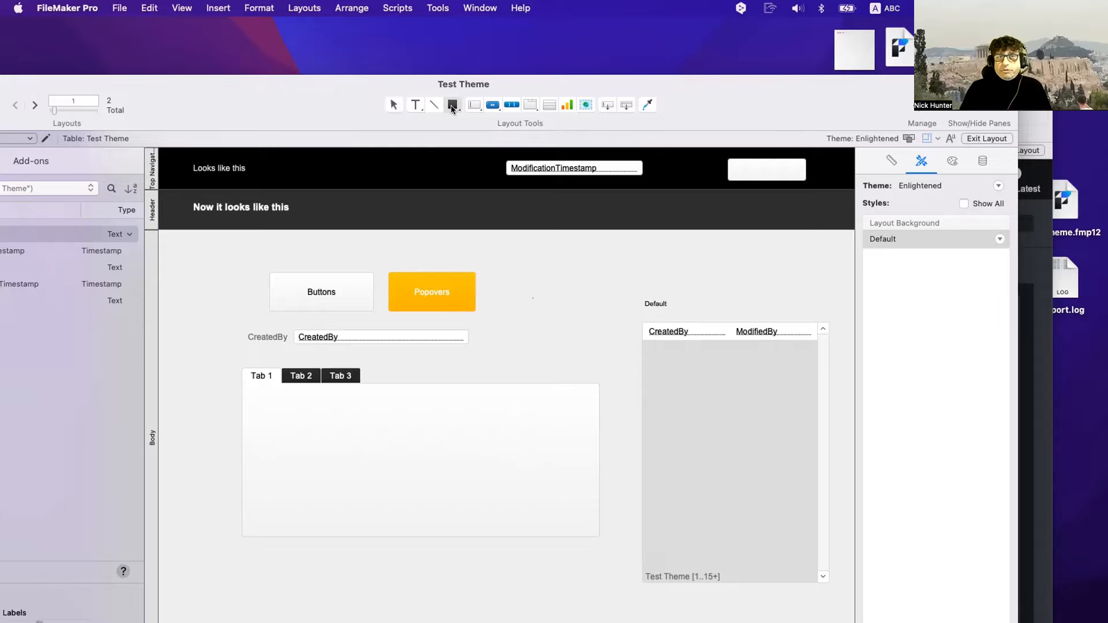
left_click_drag(545, 259, 597, 292)
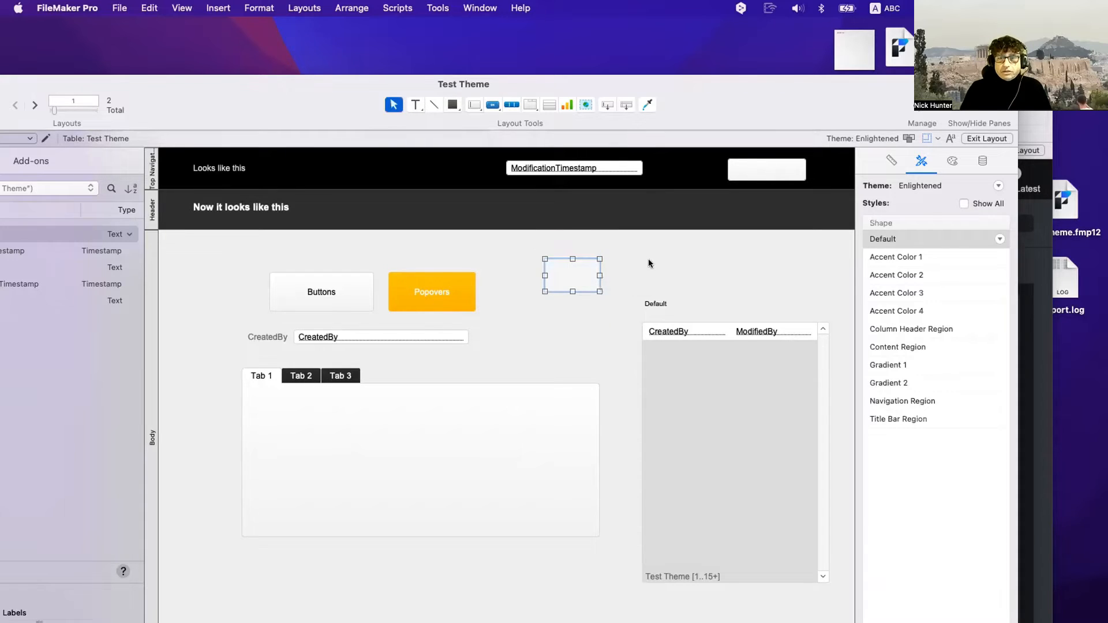
Draw a short horizontal line in the Body part above the small rectangle and view its available styles
left_click(649, 263)
left_click(433, 104)
left_click_drag(505, 241, 567, 241)
left_click(608, 253)
left_click(546, 239)
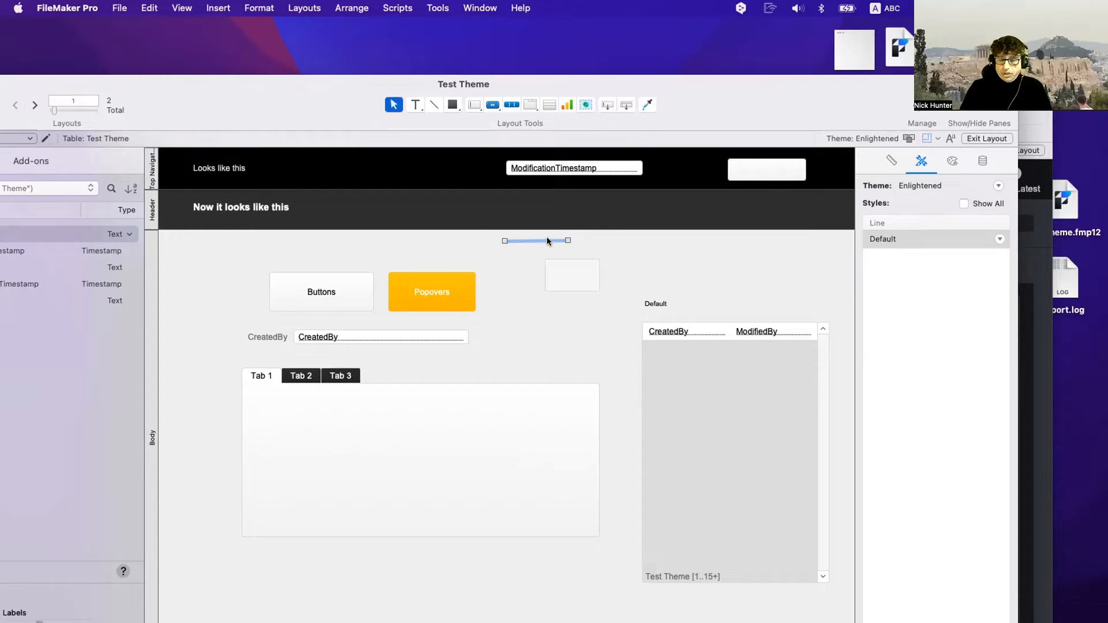
Move the small rectangle beside the Popovers button, level with it, and view the styles of the Header part's text
left_click(547, 256)
left_click_drag(556, 272, 507, 289)
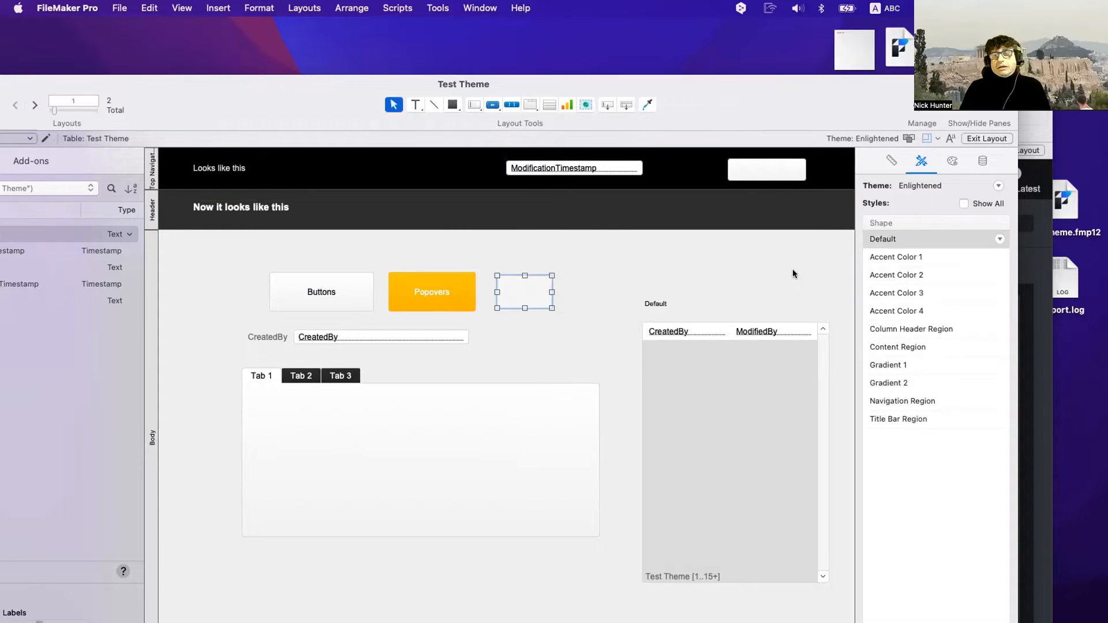
left_click(274, 215)
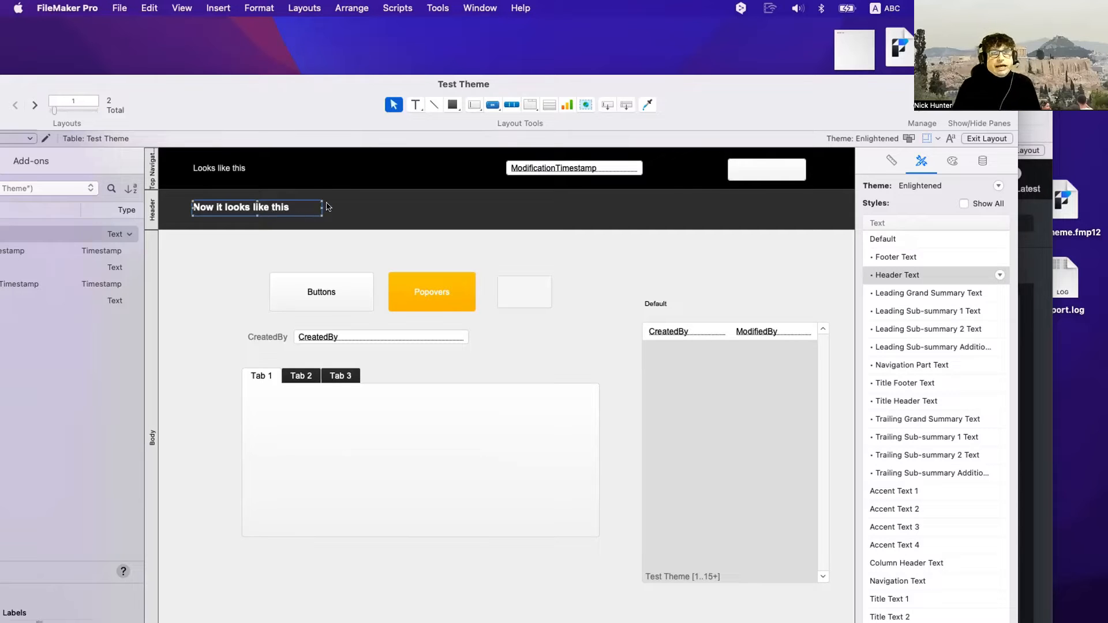
Start a new Computer report layout showing records from Test Theme, with subtotals and grand totals included
left_click_drag(161, 102, 205, 82)
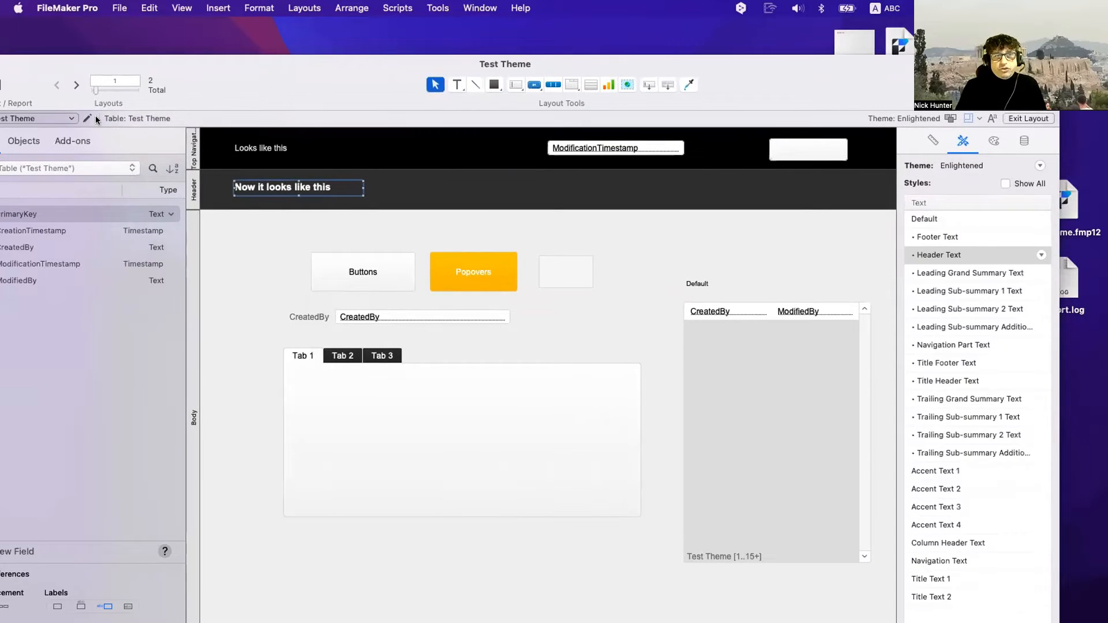
left_click(161, 7)
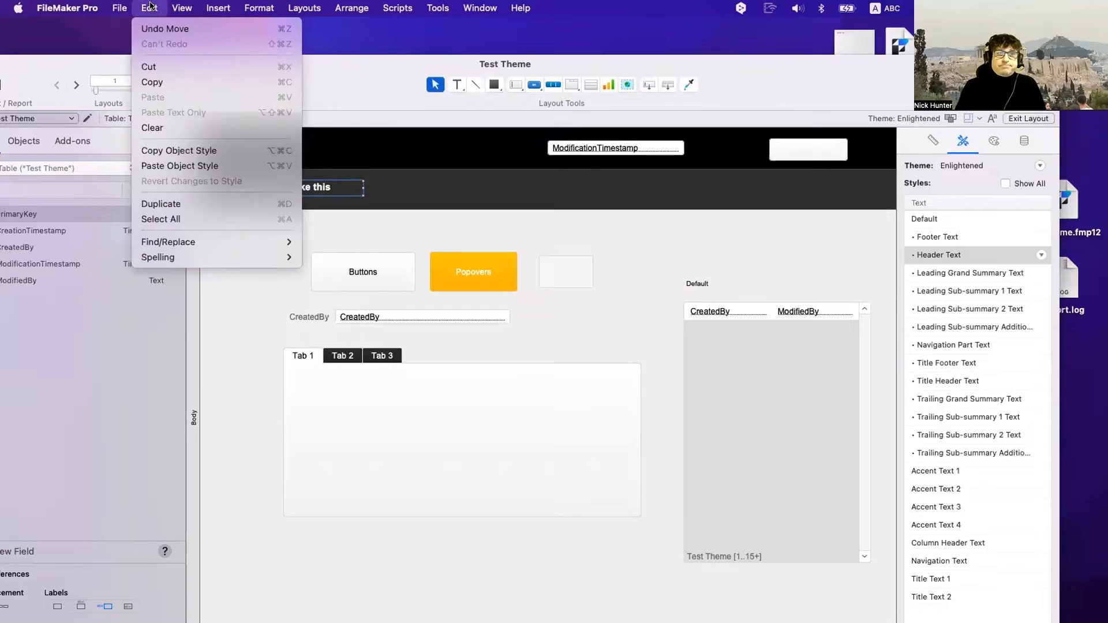
mouse_move(166, 5)
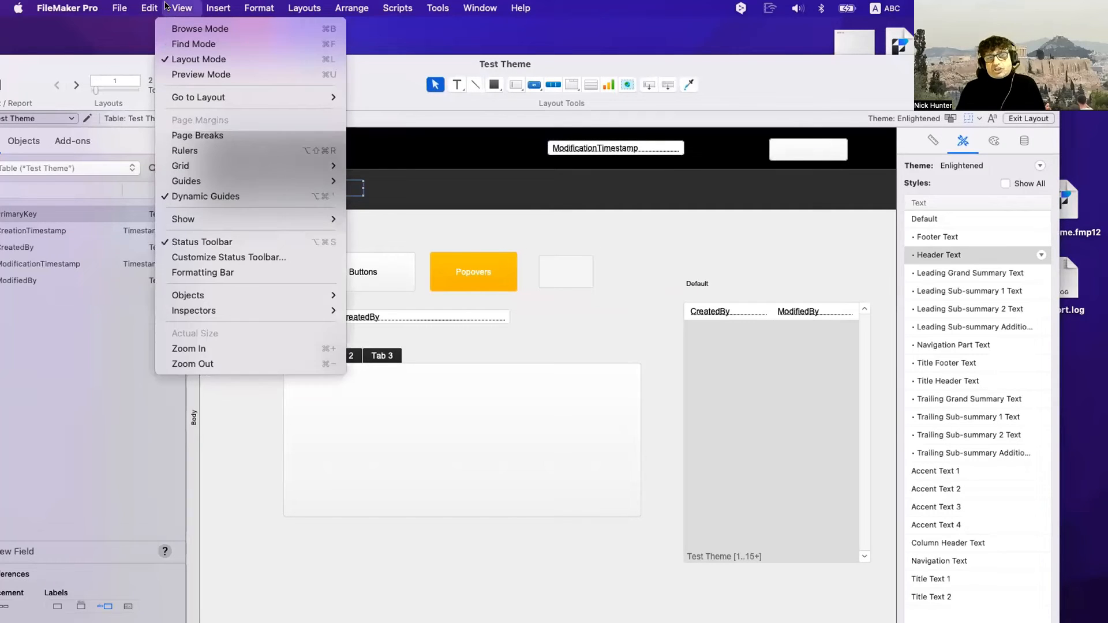
left_click(192, 68)
left_click_drag(192, 68, 232, 66)
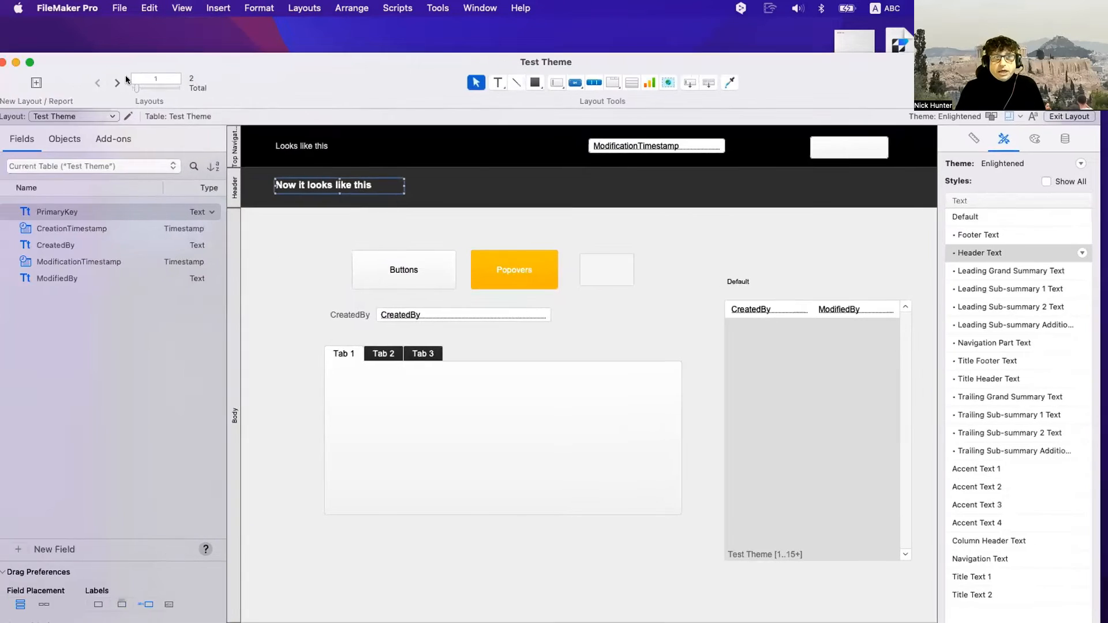
left_click(36, 83)
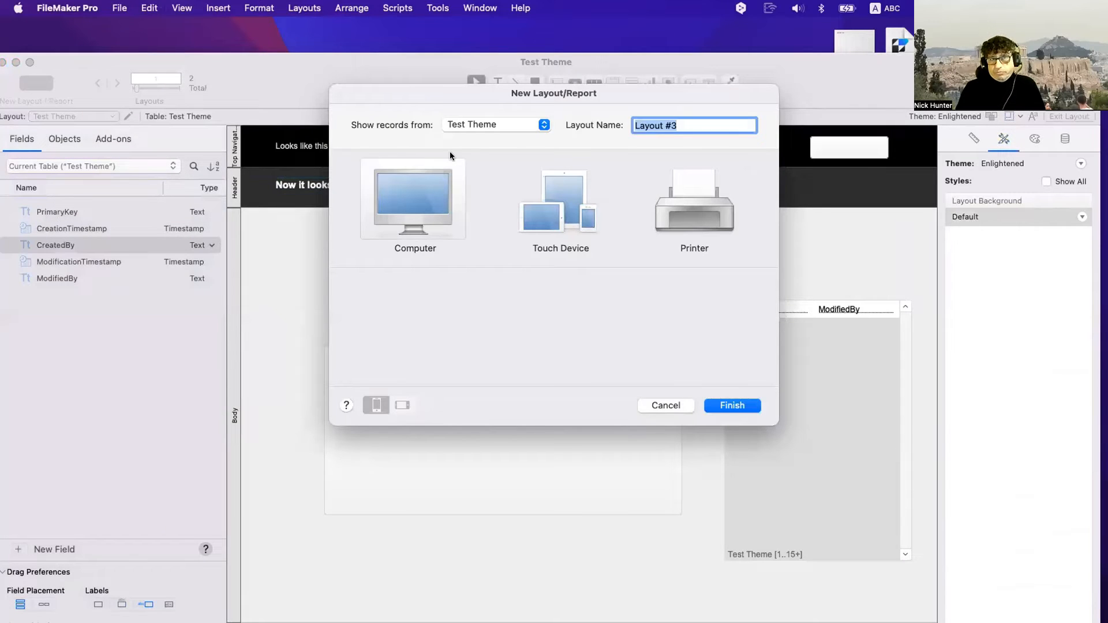
left_click(424, 184)
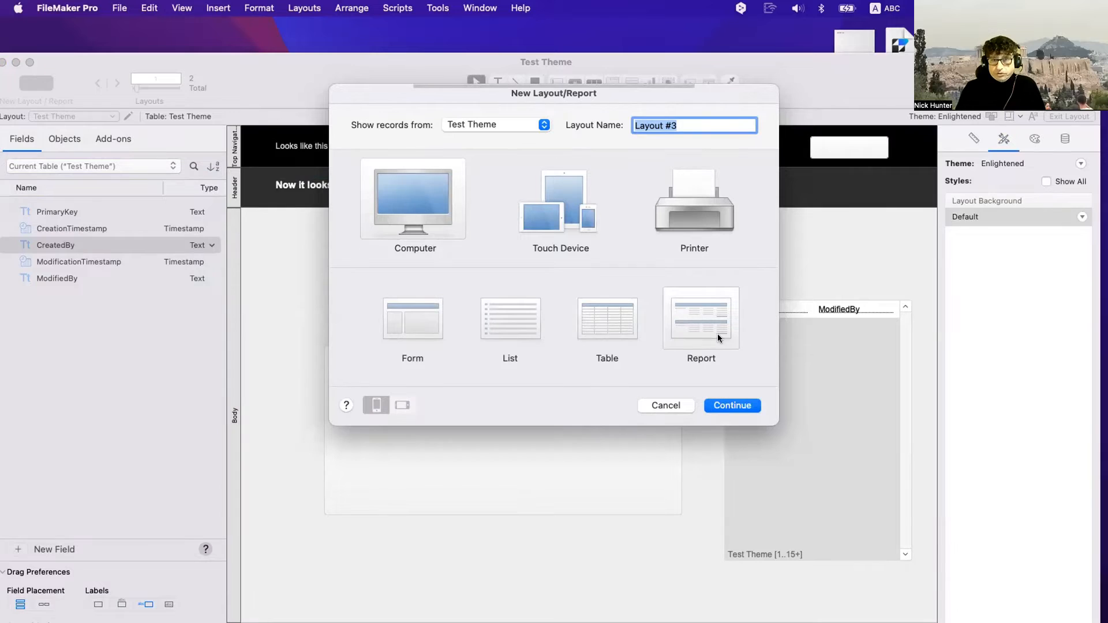
left_click(726, 405)
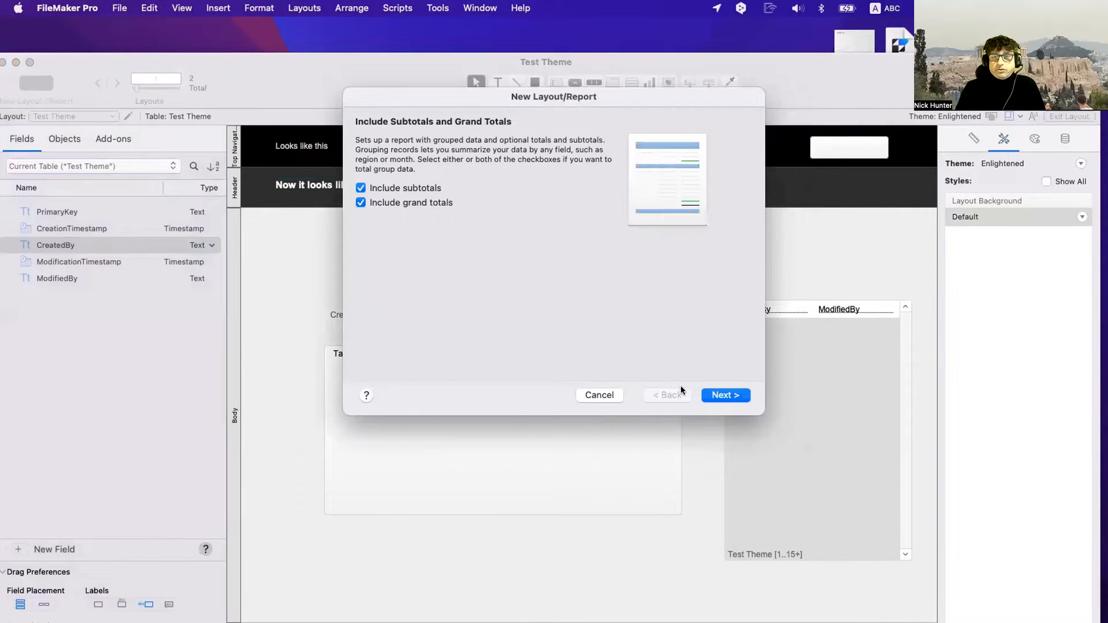
left_click(721, 394)
Add the CreatedBy, ModificationTimestamp and ModifiedBy fields to the report layout
double_click(415, 227)
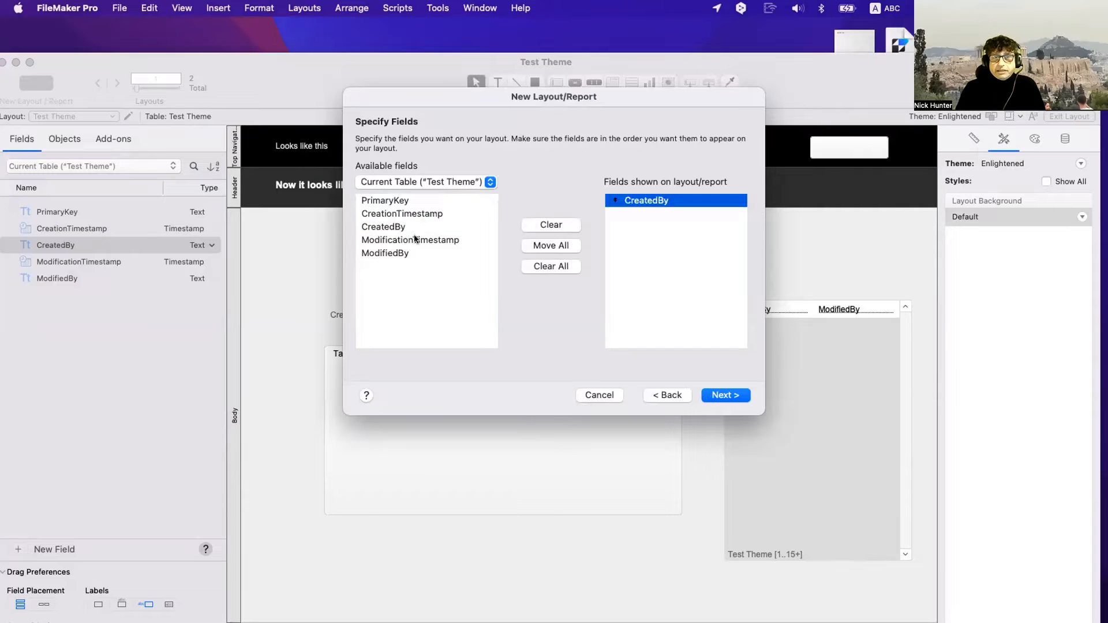
double_click(410, 240)
double_click(407, 252)
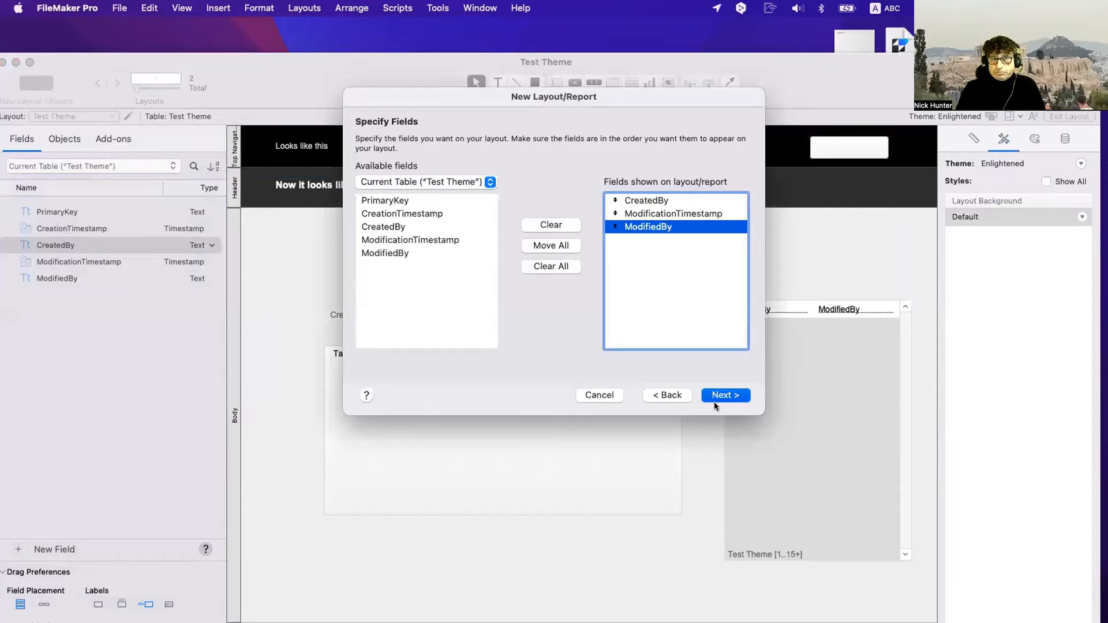
left_click(716, 398)
Group the report by the CreatedBy and ModifiedBy categories, accepting the sort order and adding no subtotals or grand totals
double_click(397, 188)
double_click(380, 215)
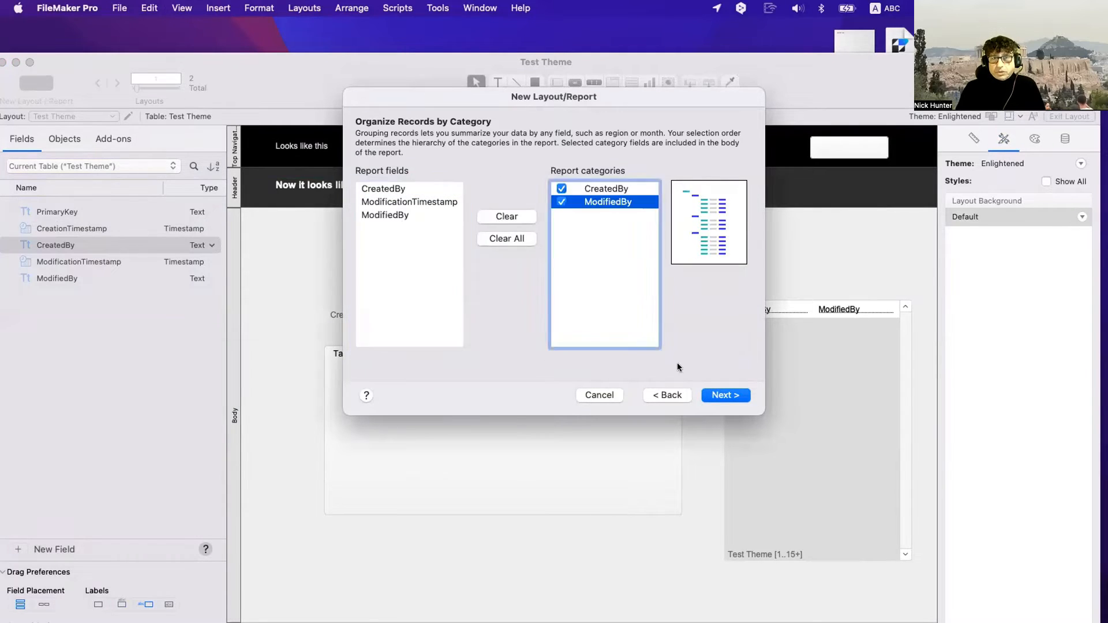
left_click(726, 395)
left_click(726, 395)
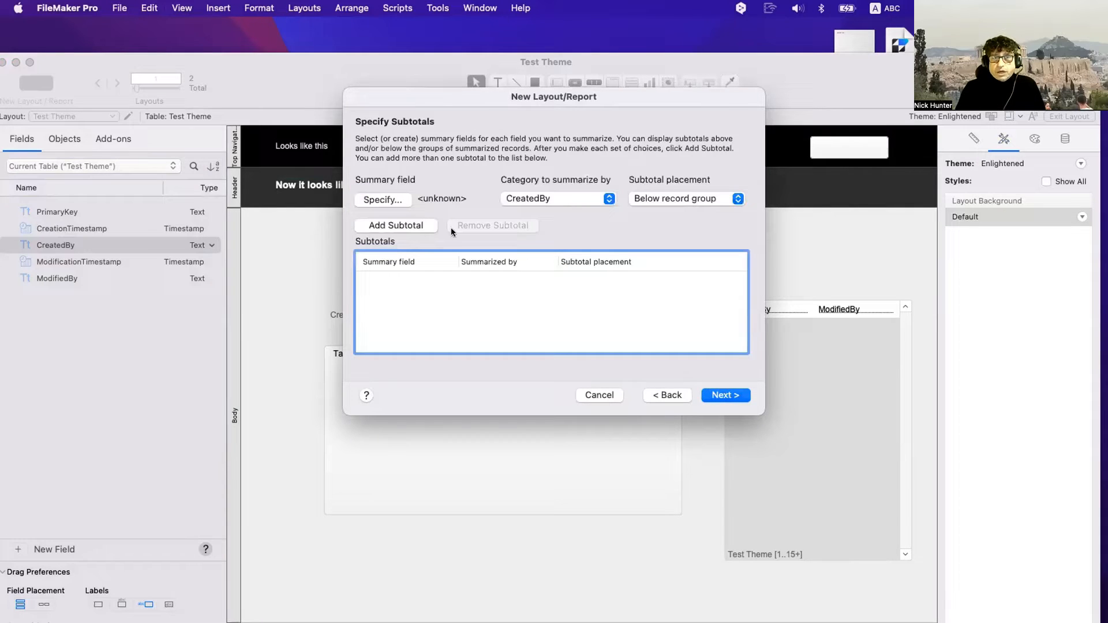
left_click(715, 392)
left_click(715, 393)
left_click(717, 395)
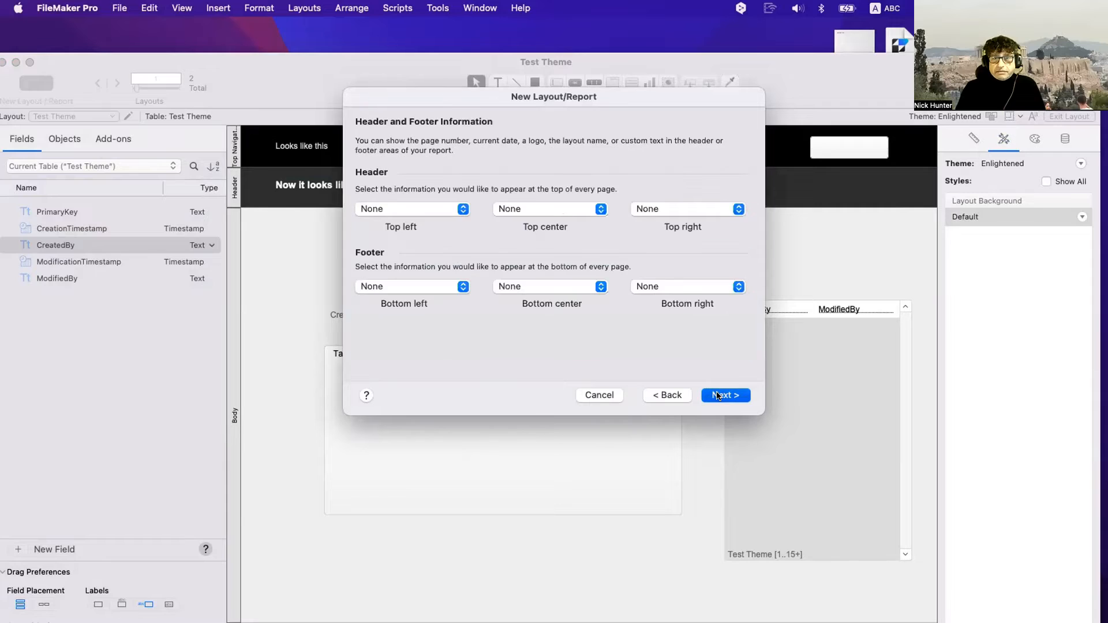
left_click(668, 396)
Put the page number at the left and the current date at the right of both header and footer, and create the report without a script
left_click(424, 209)
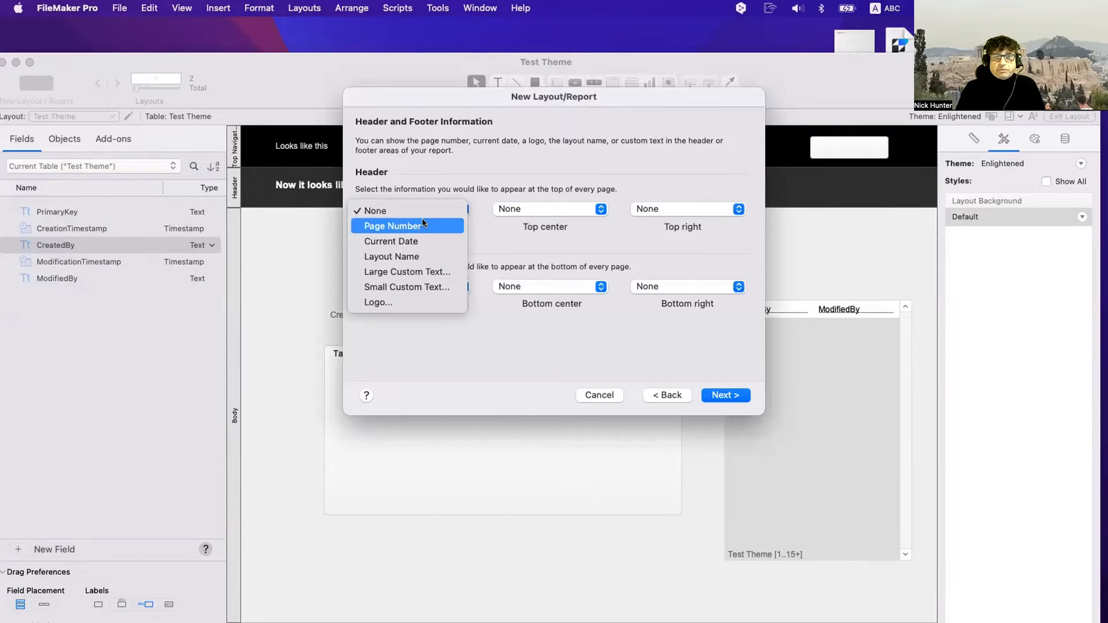
left_click(421, 218)
left_click(687, 209)
left_click(669, 241)
left_click(417, 286)
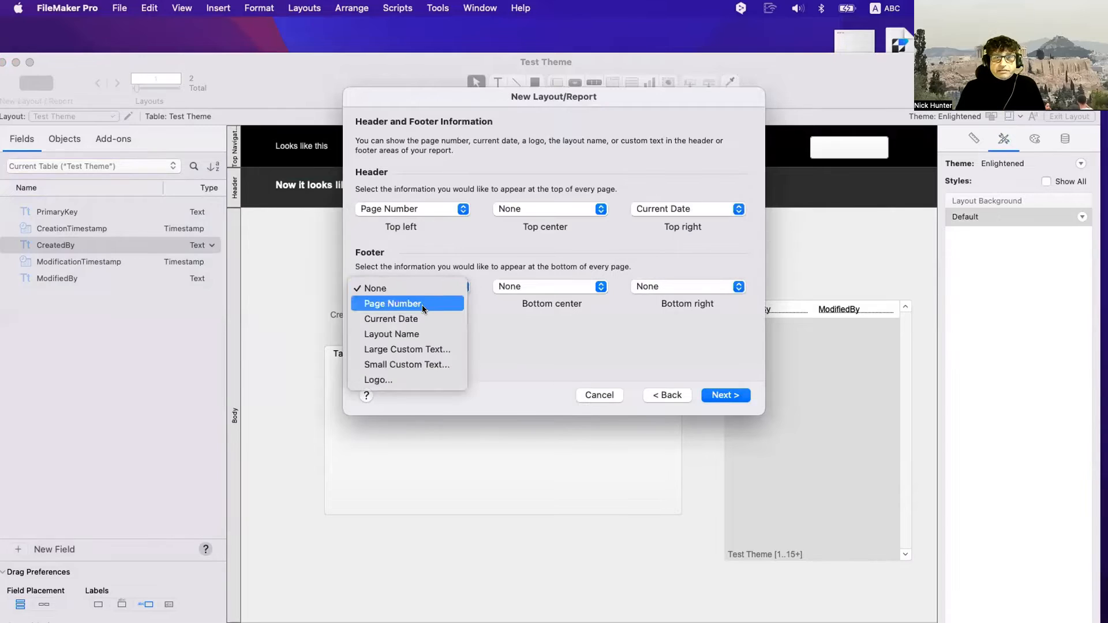
left_click(421, 303)
left_click(687, 286)
left_click(669, 316)
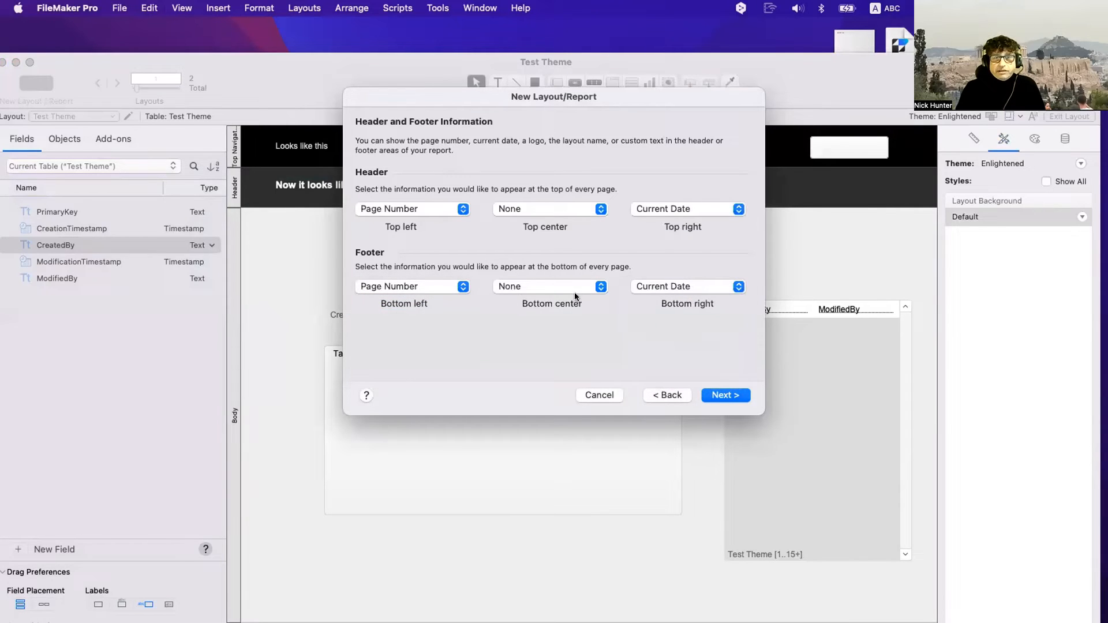
left_click(706, 392)
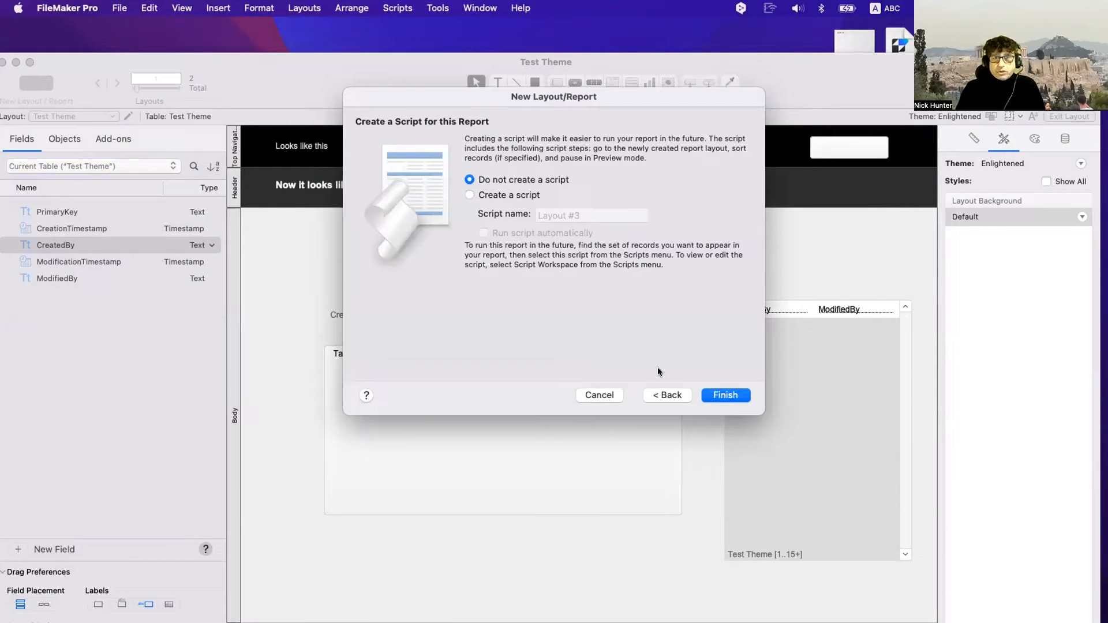
left_click(724, 396)
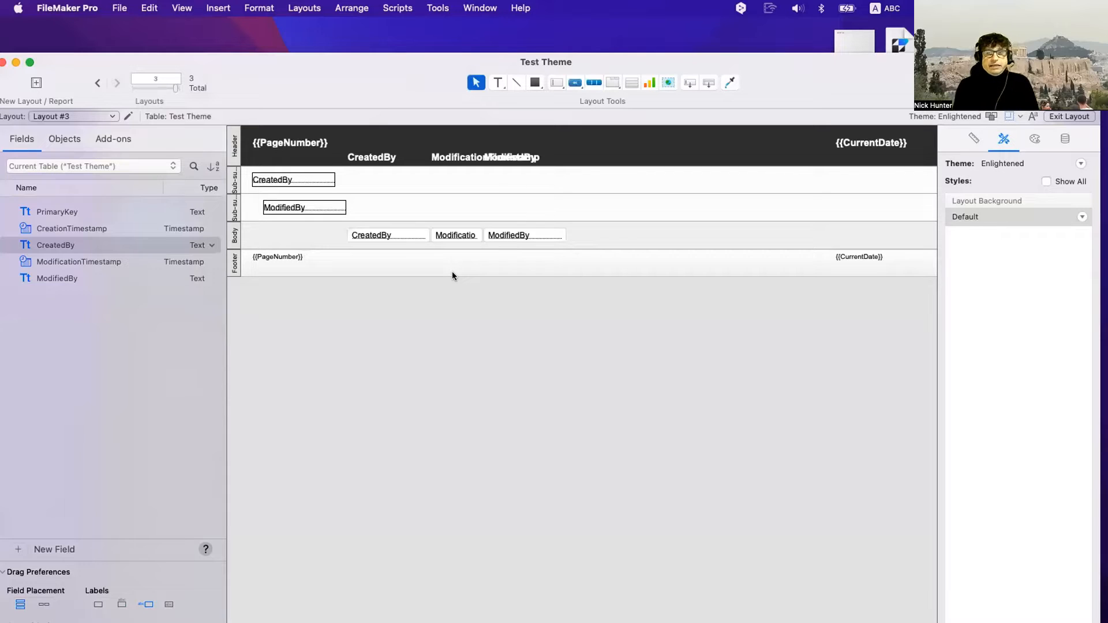
Examine the styles assigned to the page number, current date and field heading texts in the report's Footer and Header parts
left_click(275, 256)
left_click(852, 257)
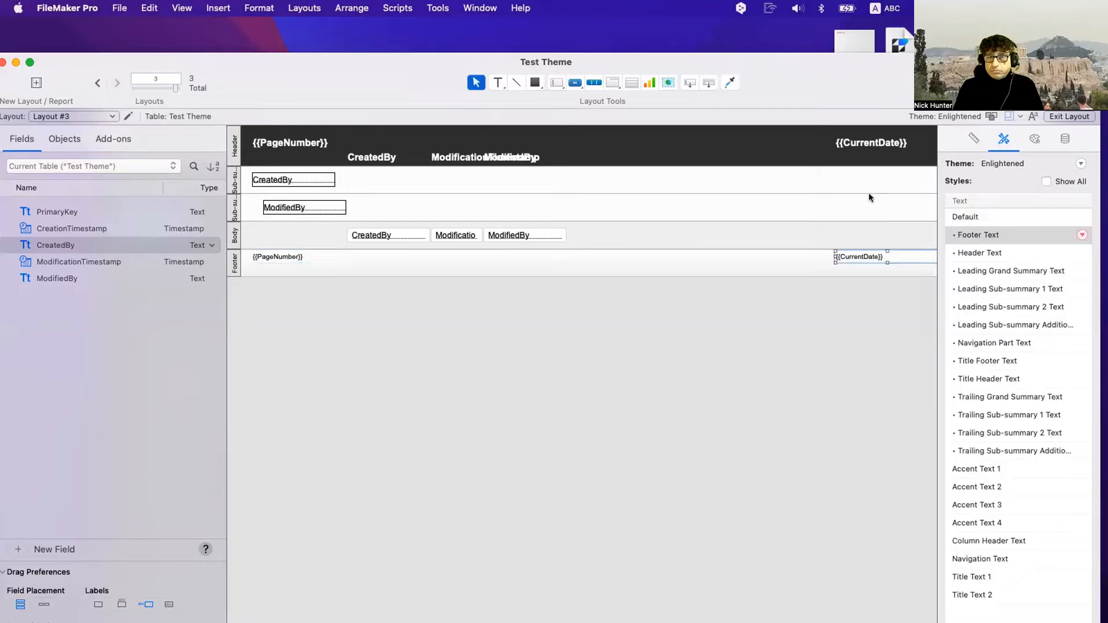
left_click(861, 144)
left_click(306, 142)
left_click(361, 156)
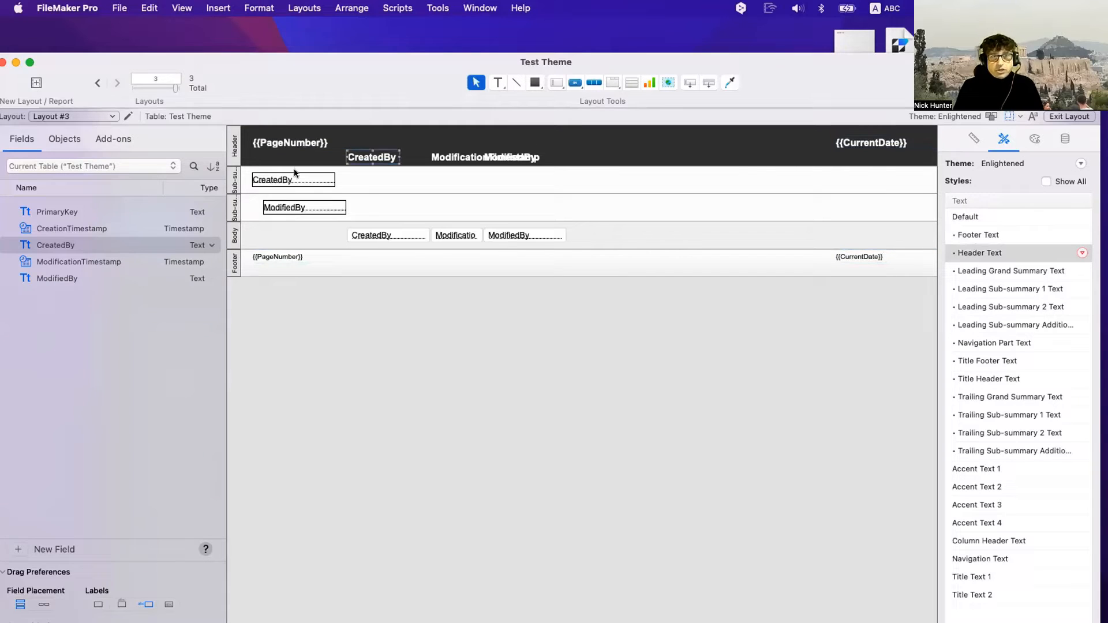
left_click(294, 171)
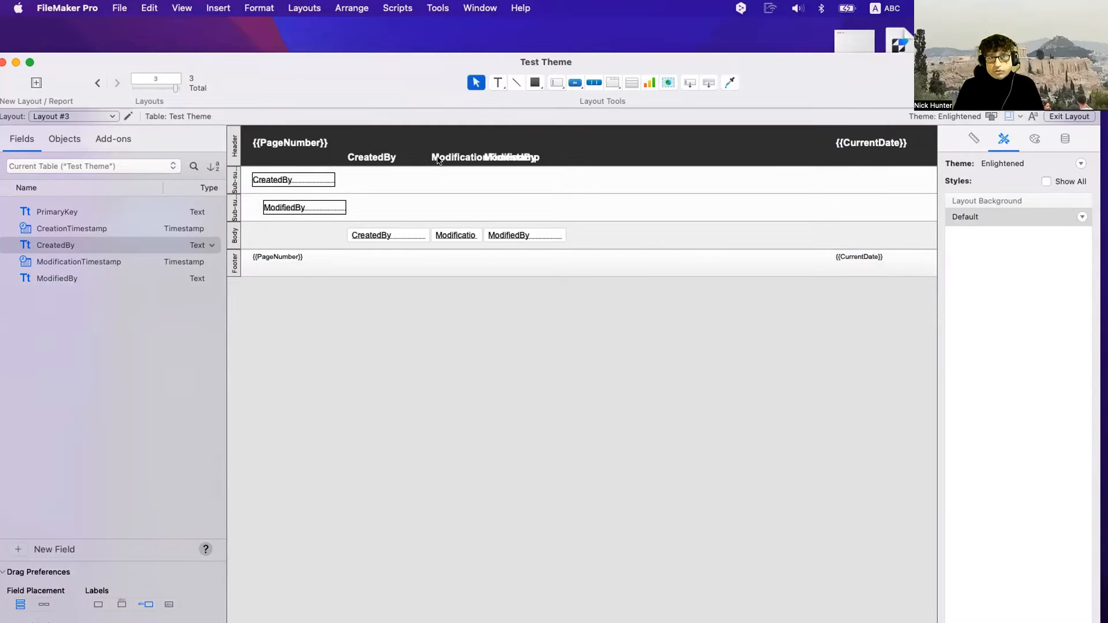
left_click(293, 144)
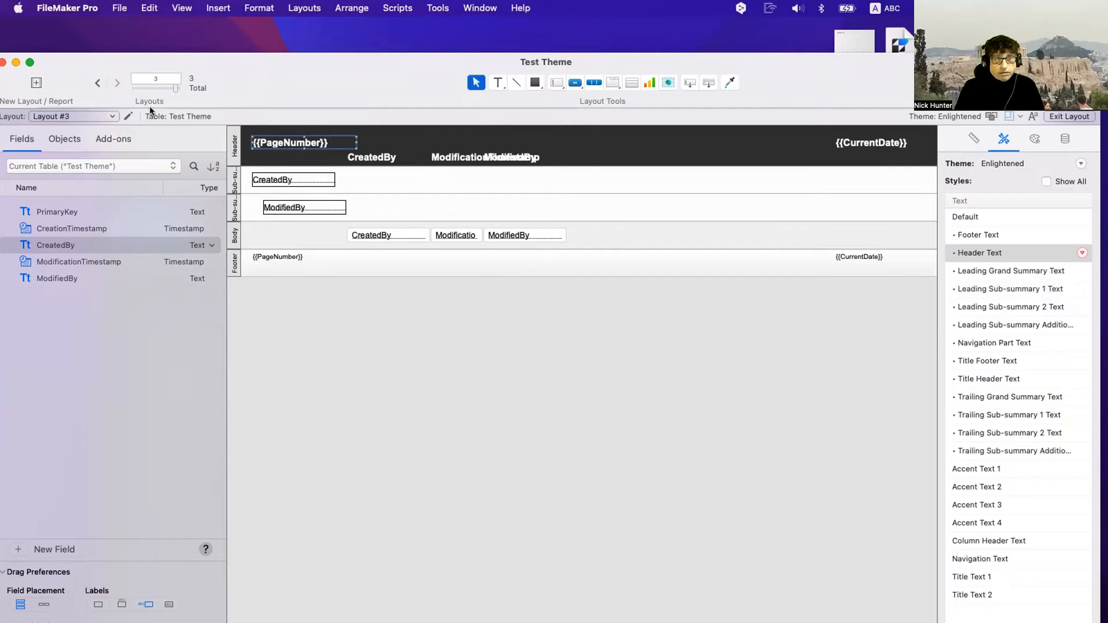
Switch back to the Test Theme layout
left_click(91, 115)
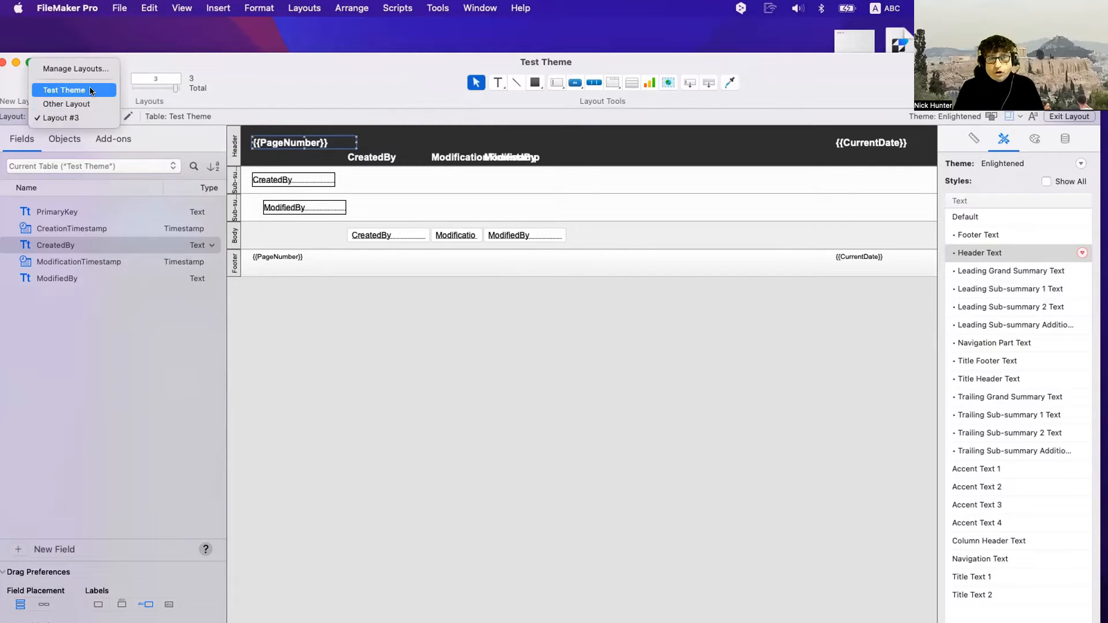
key("Escape")
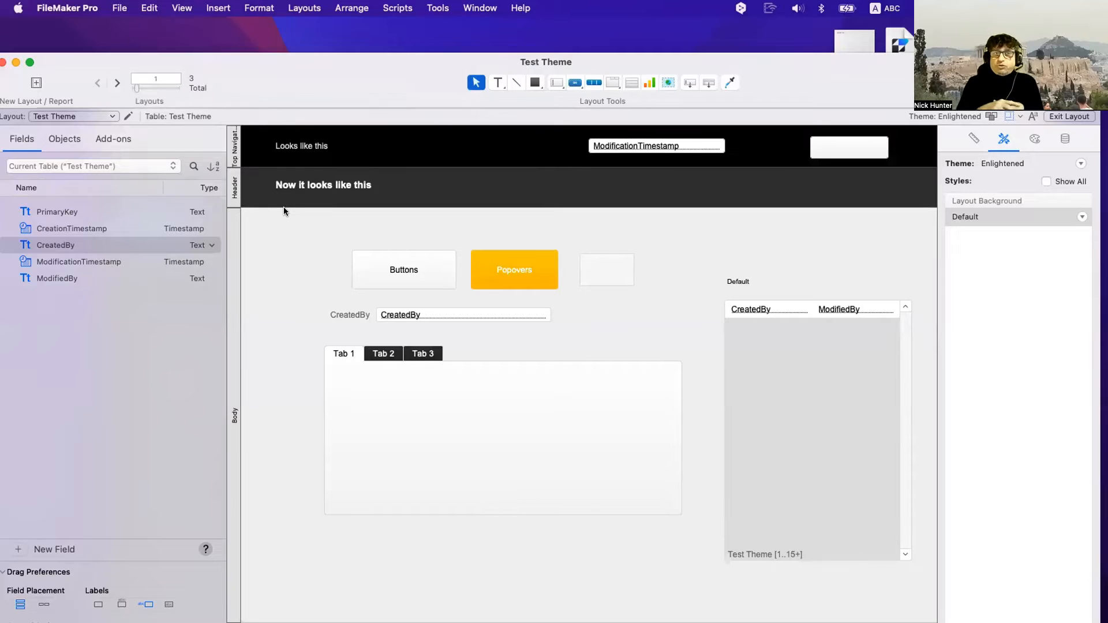
Try to delete the Header Text style used by the "Now it looks like this" text
left_click(308, 185)
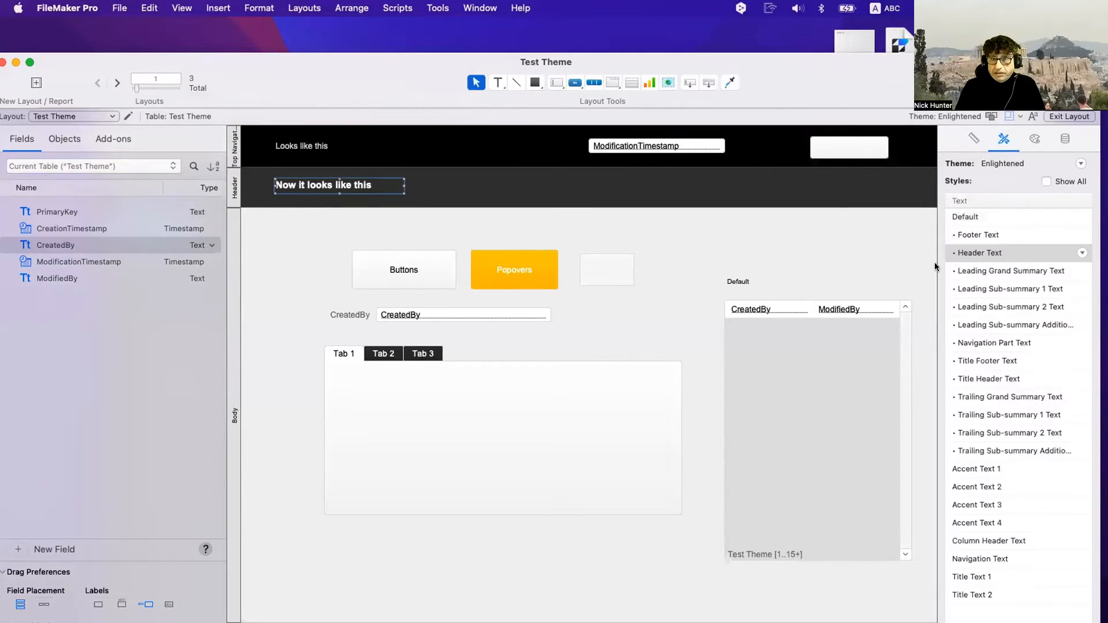
left_click(1081, 252)
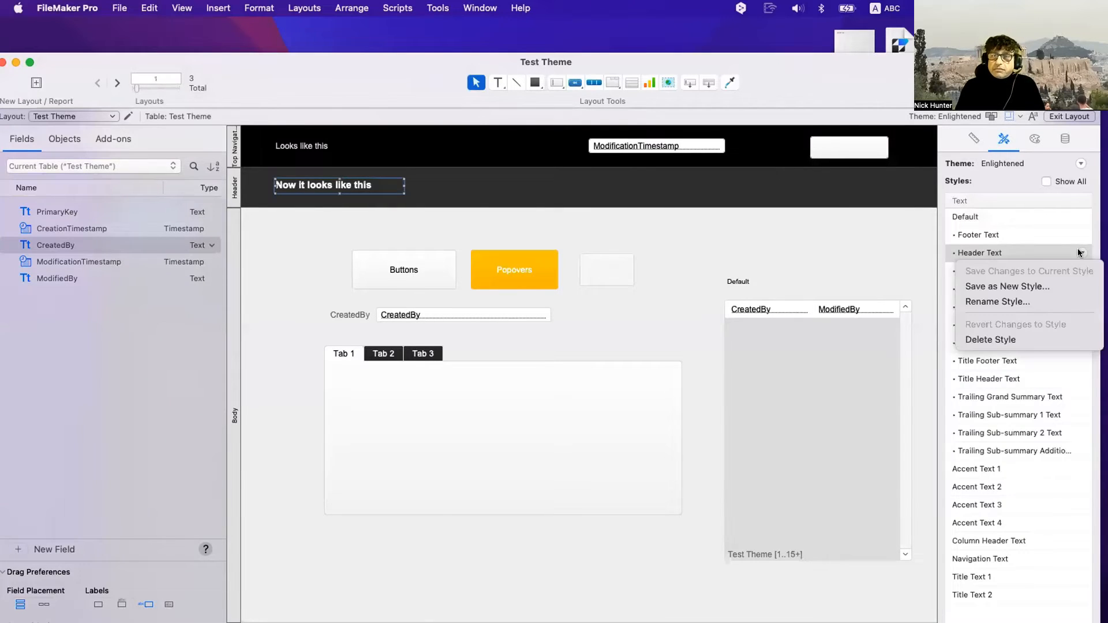
left_click(1055, 338)
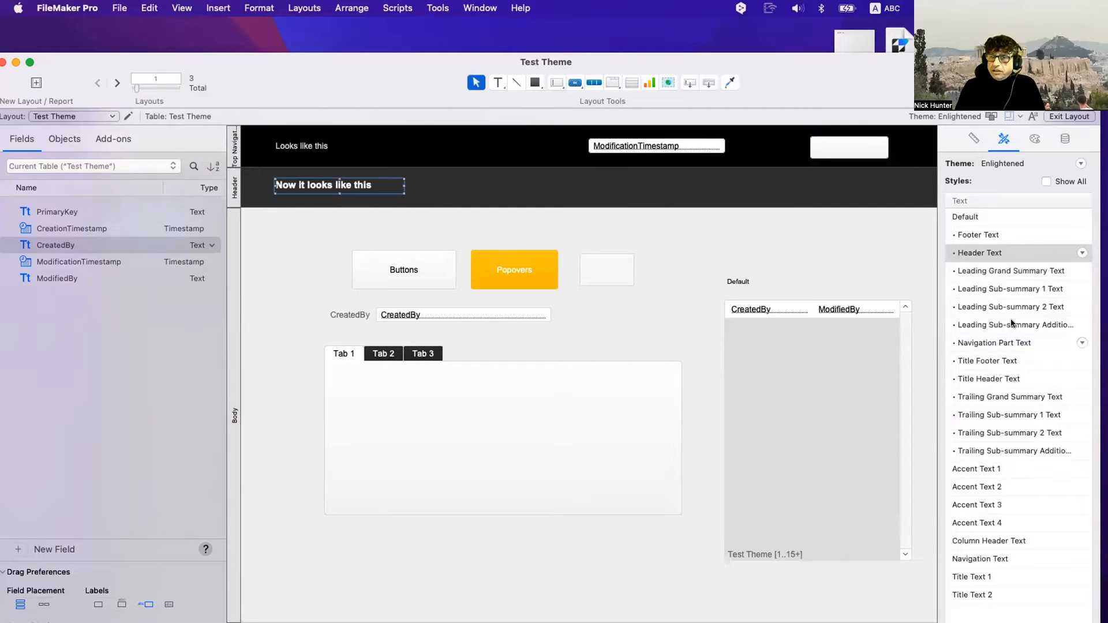
key("super+z")
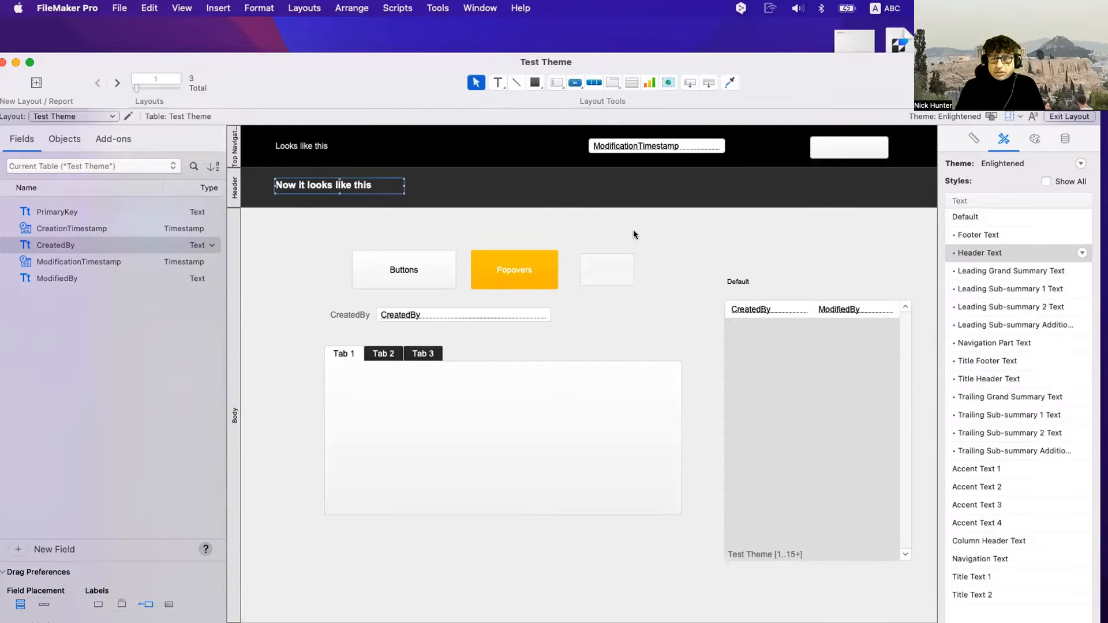
left_click(633, 234)
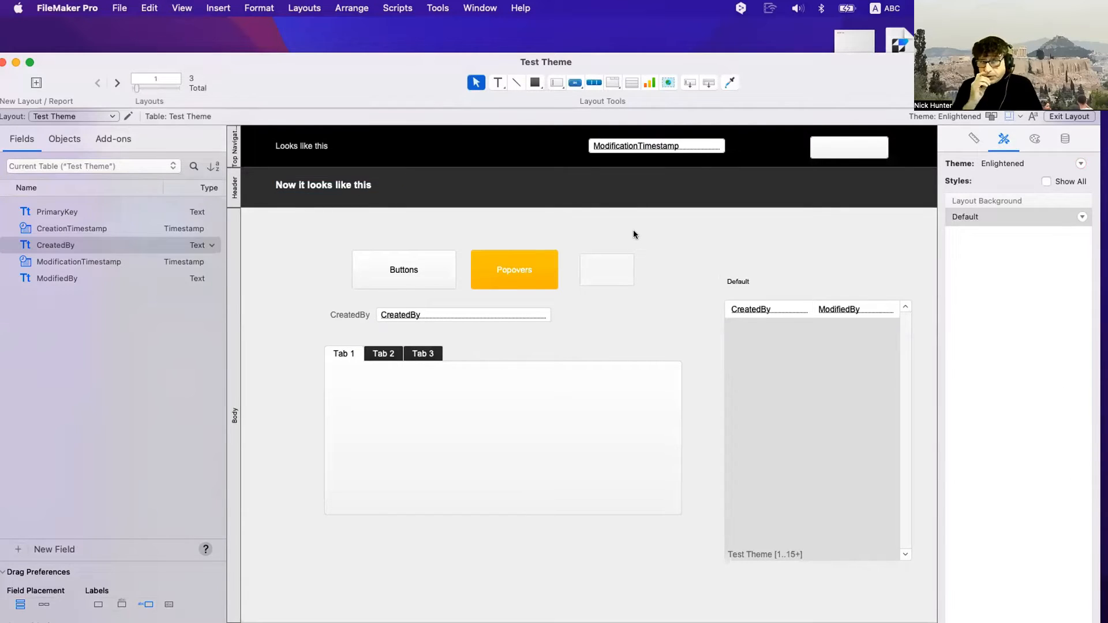
Examine the styles applied to the "Now it looks like this" text in the Header part and to the Popovers button
left_click(340, 184)
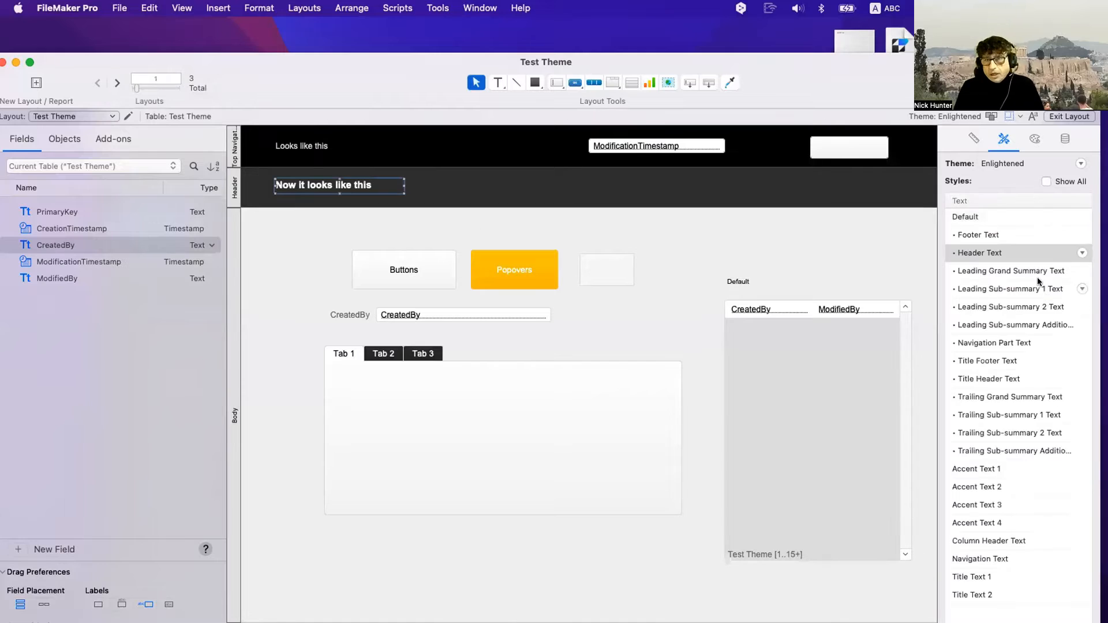
left_click(952, 255)
left_click(669, 252)
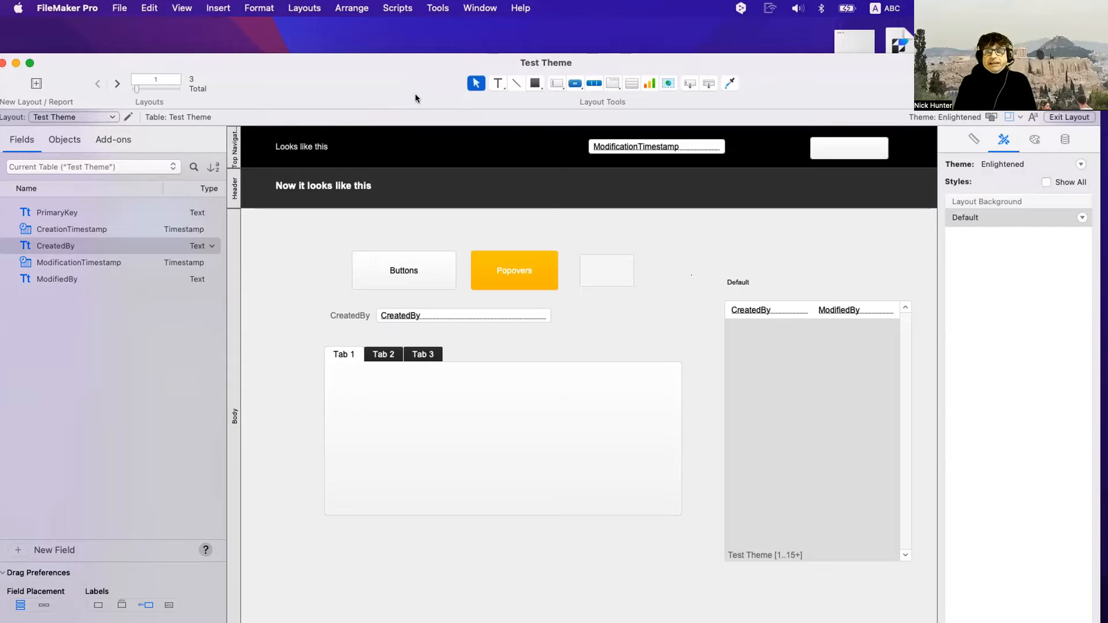
left_click(528, 266)
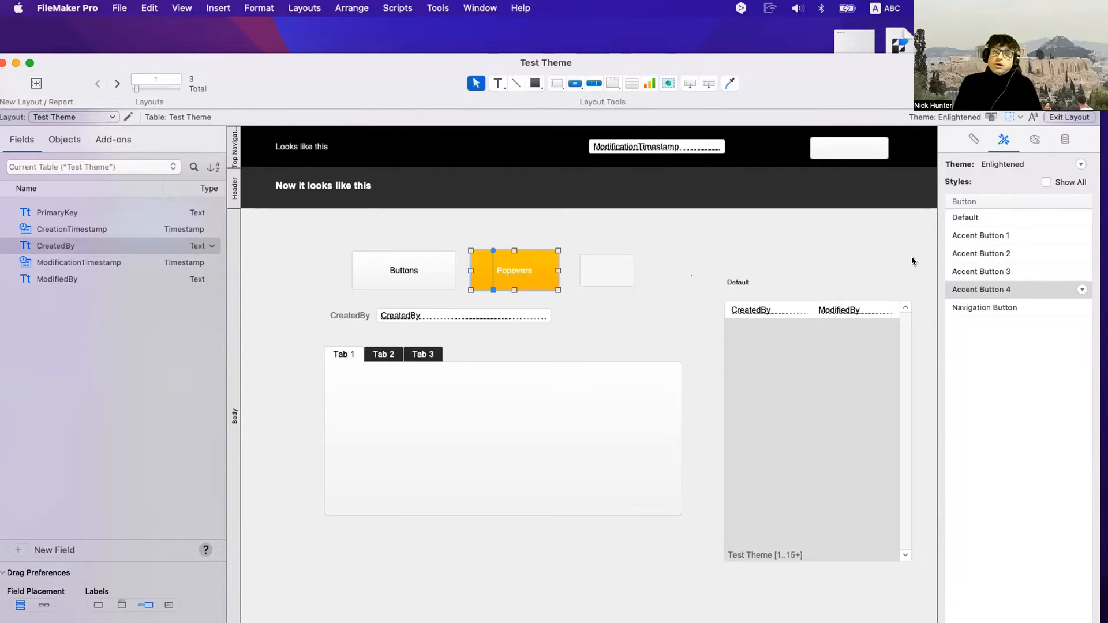
left_click(708, 258)
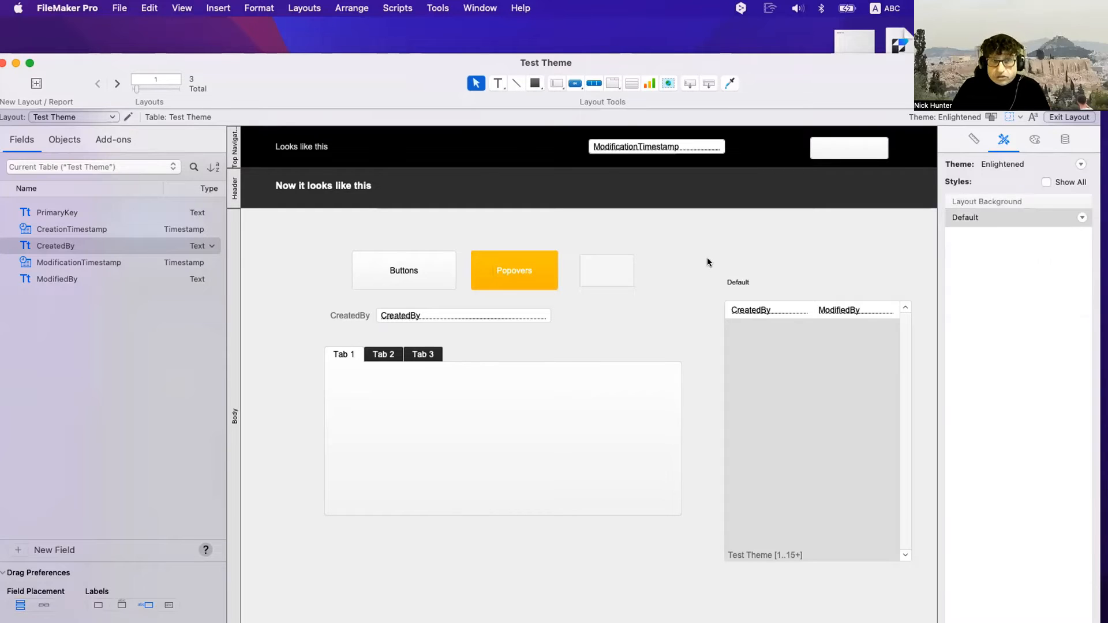
Create a new layout based on the Test Theme table and change its theme to Minimalist
left_click(35, 84)
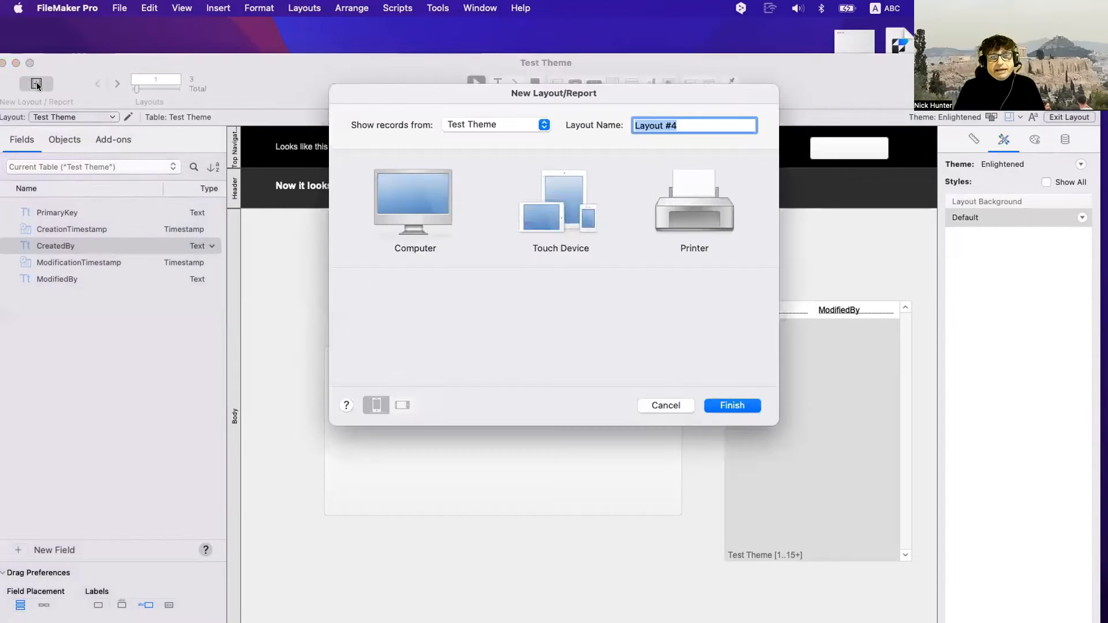
left_click(733, 405)
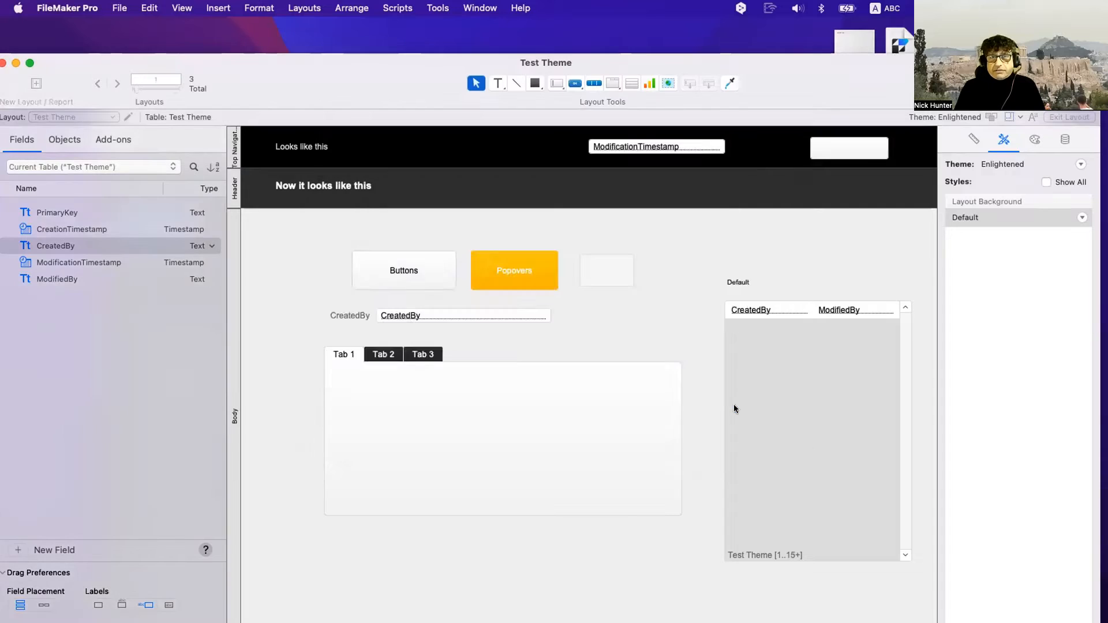
left_click(990, 117)
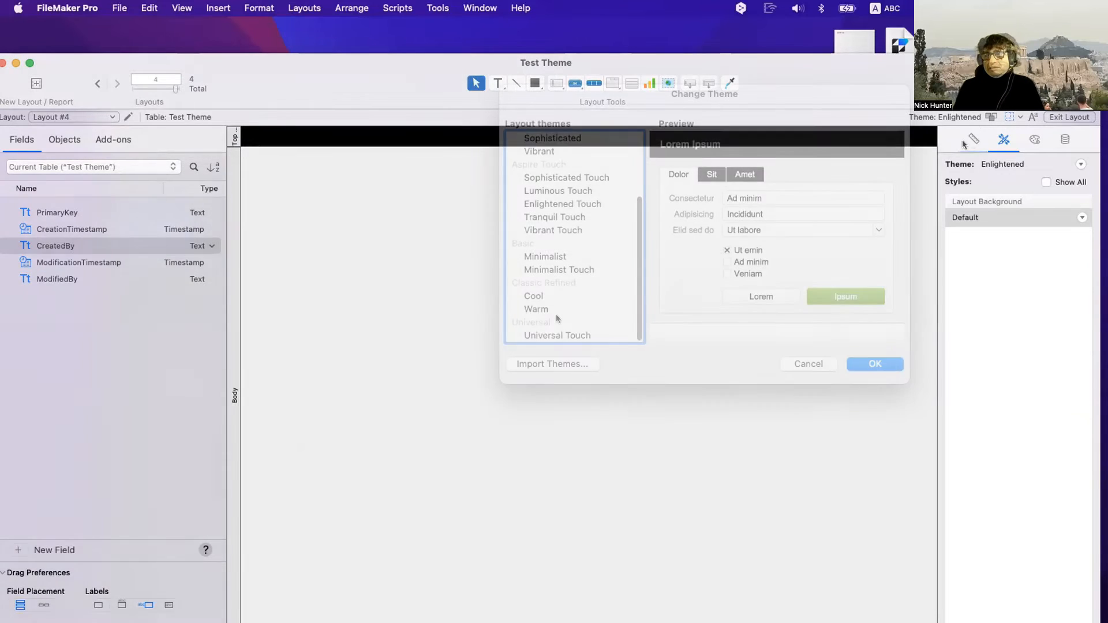
left_click(562, 258)
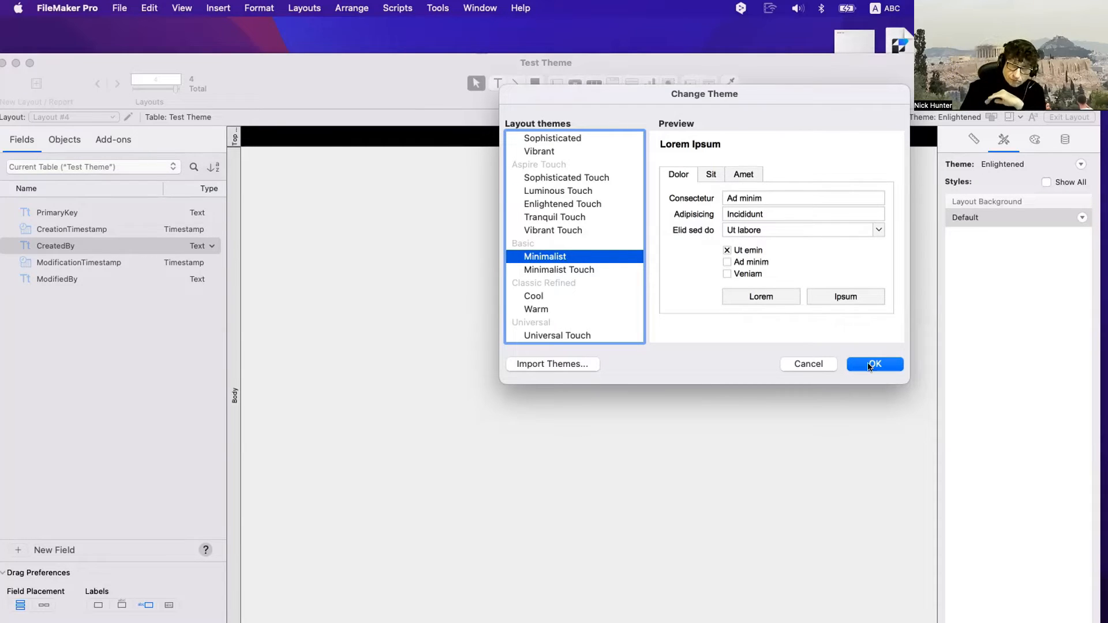
left_click(871, 364)
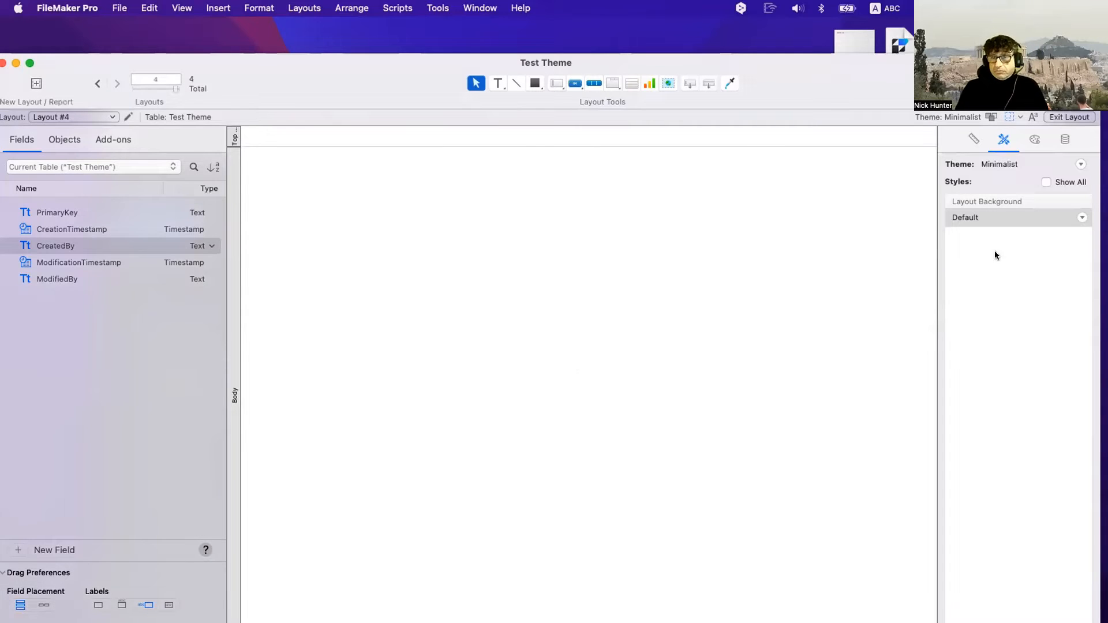
left_click(992, 222)
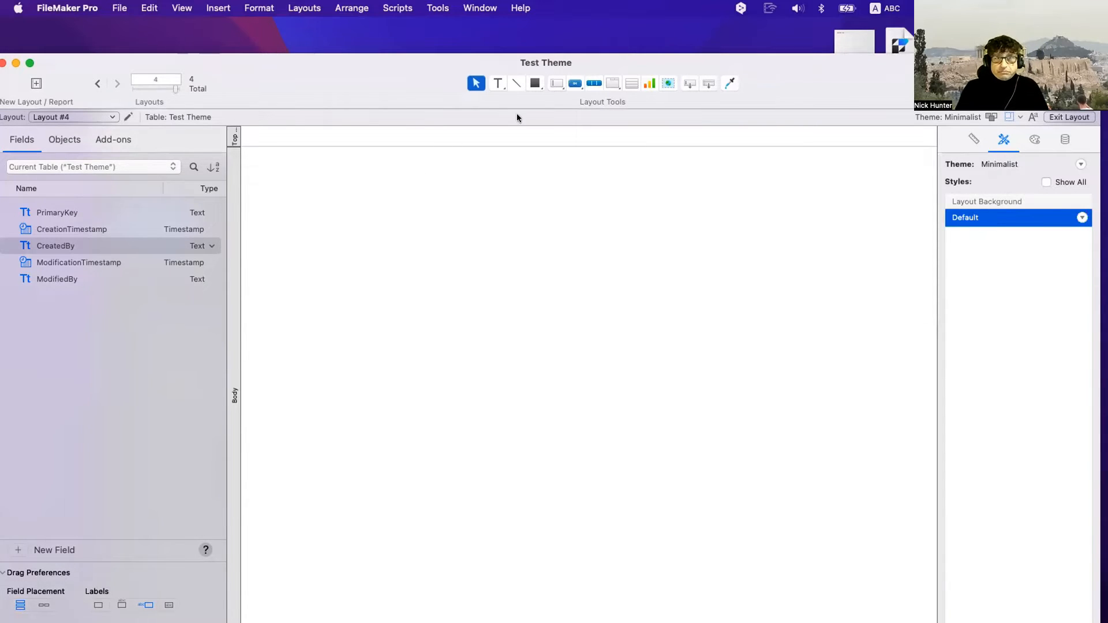
Draw a button in the upper part of the layout's Body, keeping its default label and action
left_click(574, 84)
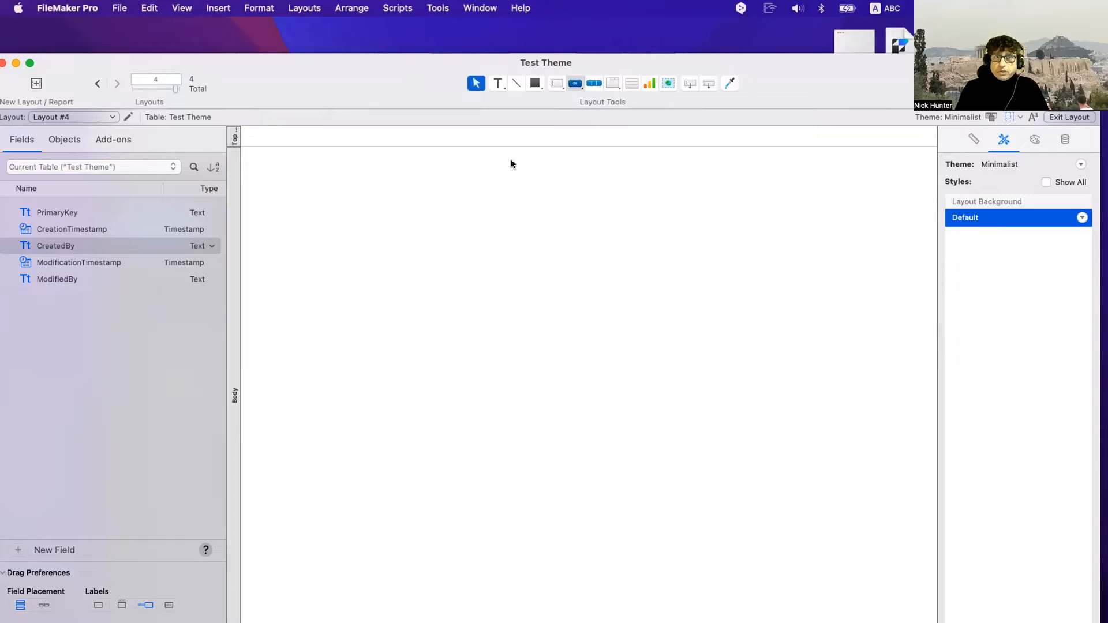
left_click_drag(367, 179, 499, 216)
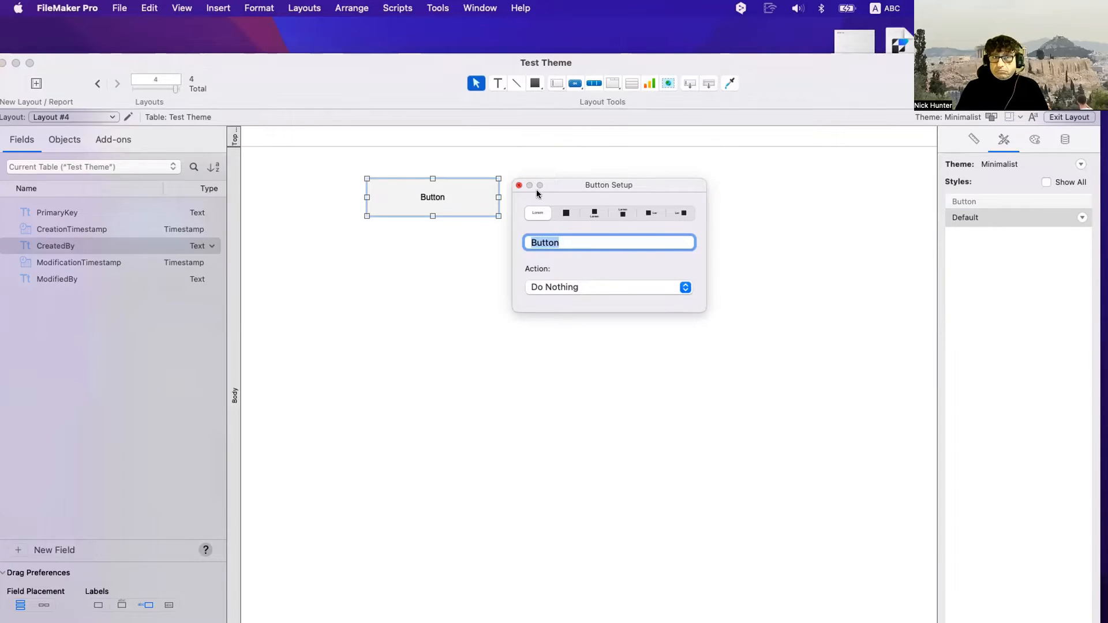
left_click(518, 186)
Place the CreatedBy field with its label below the button and check the styles of the field and label
left_click_drag(95, 246, 495, 268)
left_click(514, 264)
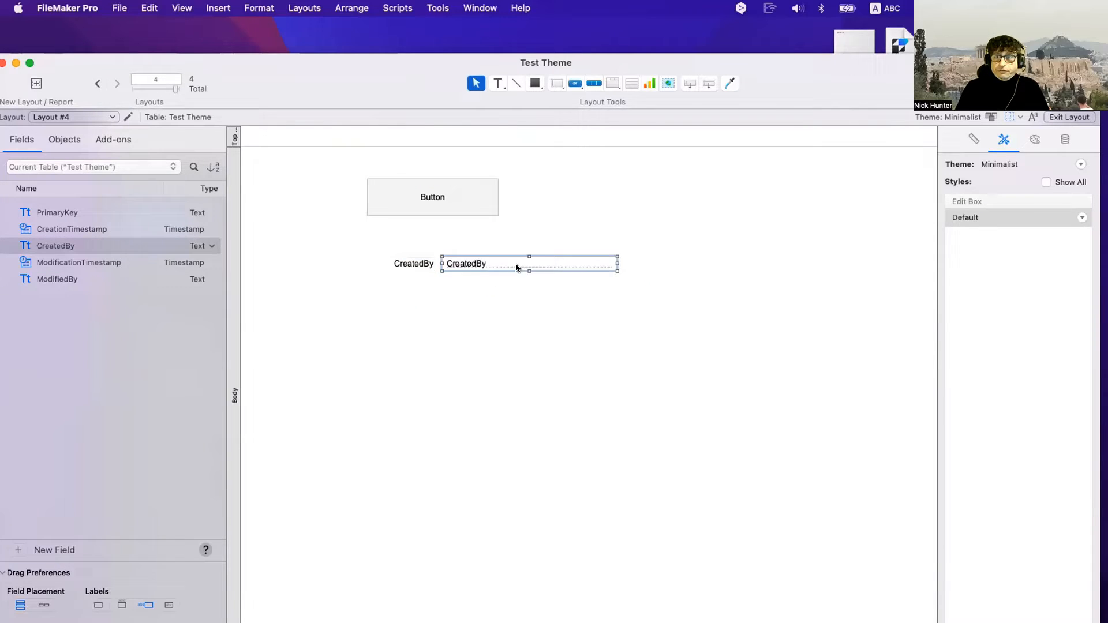
left_click(414, 264)
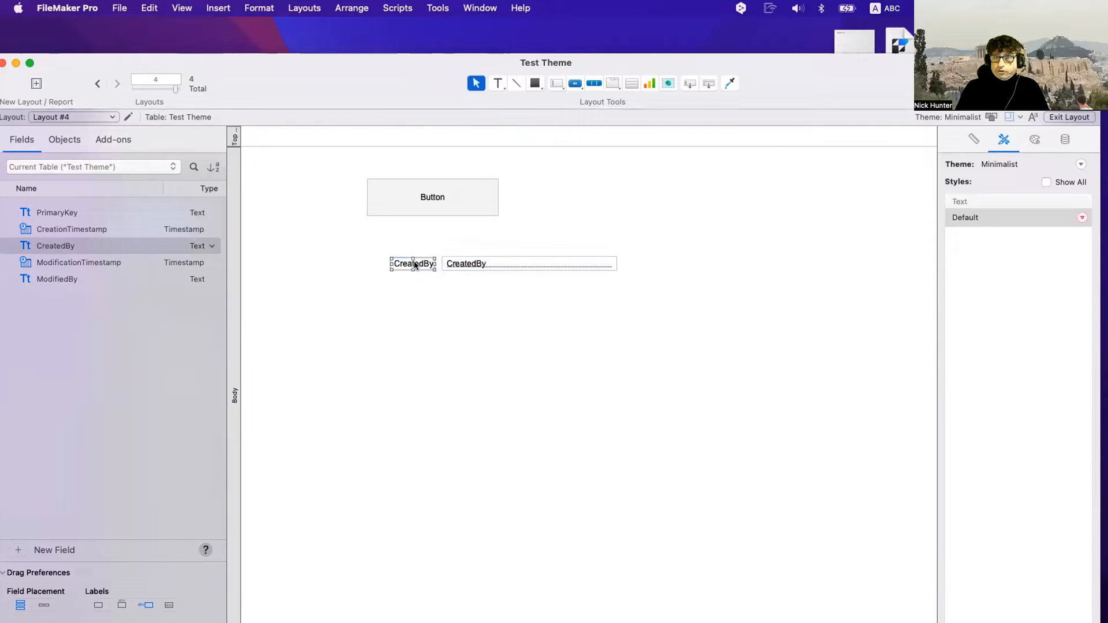
Draw a tab control beside the button with tabs named Tab1, Tab2 and Tab3, and shift it slightly down and to the right
left_click(608, 80)
left_click_drag(637, 178, 831, 284)
type("Ta")
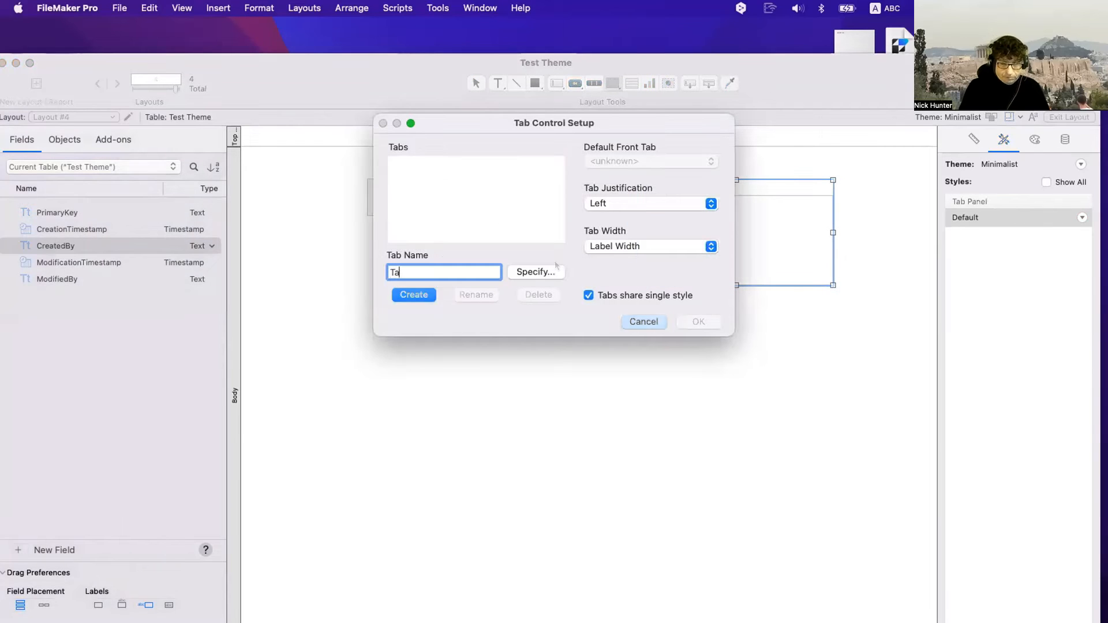
type("b1")
key("Return")
key("BackSpace")
type("2")
key("Return")
key("BackSpace")
type("3")
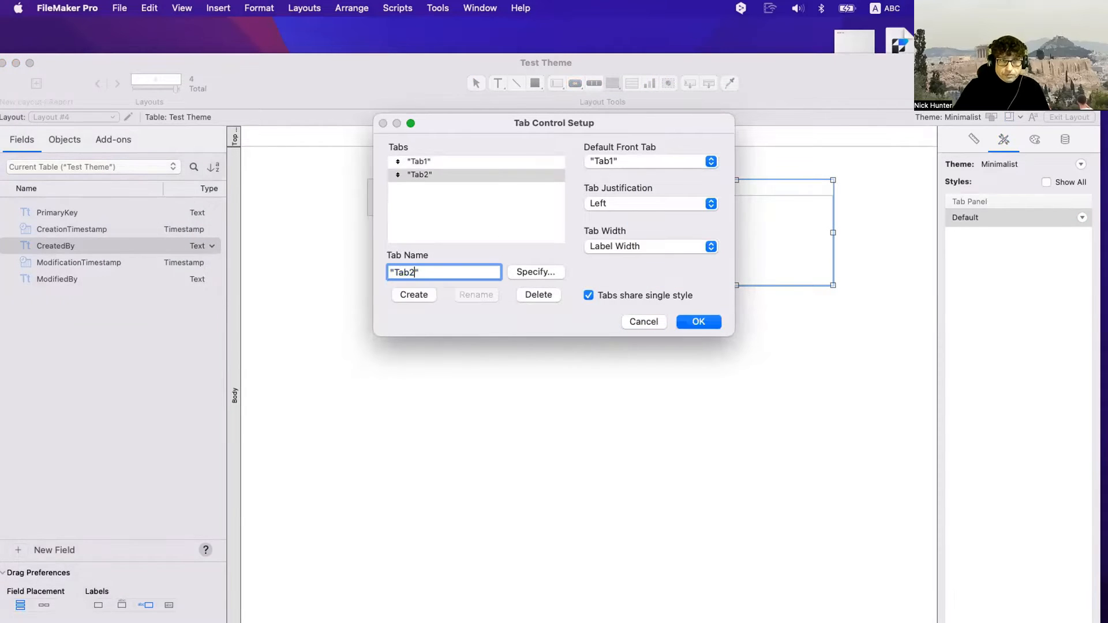
key("Return")
key("Return")
left_click_drag(791, 235, 806, 246)
left_click(685, 348)
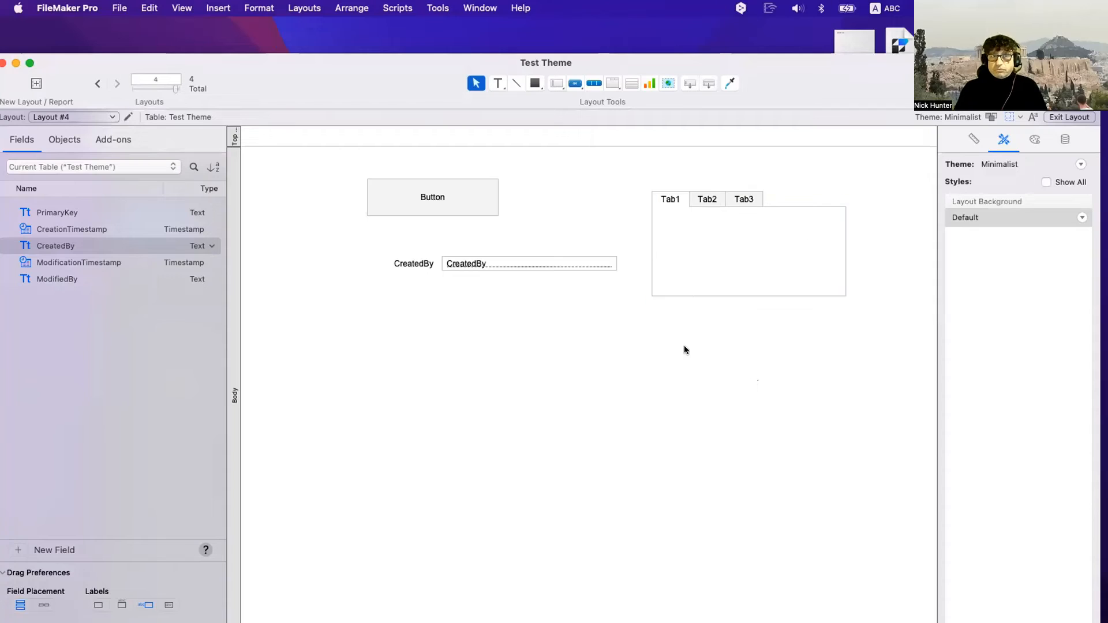
Move the button, the CreatedBy field with its label, and the tab control toward the layout's upper-left area
left_click(504, 257)
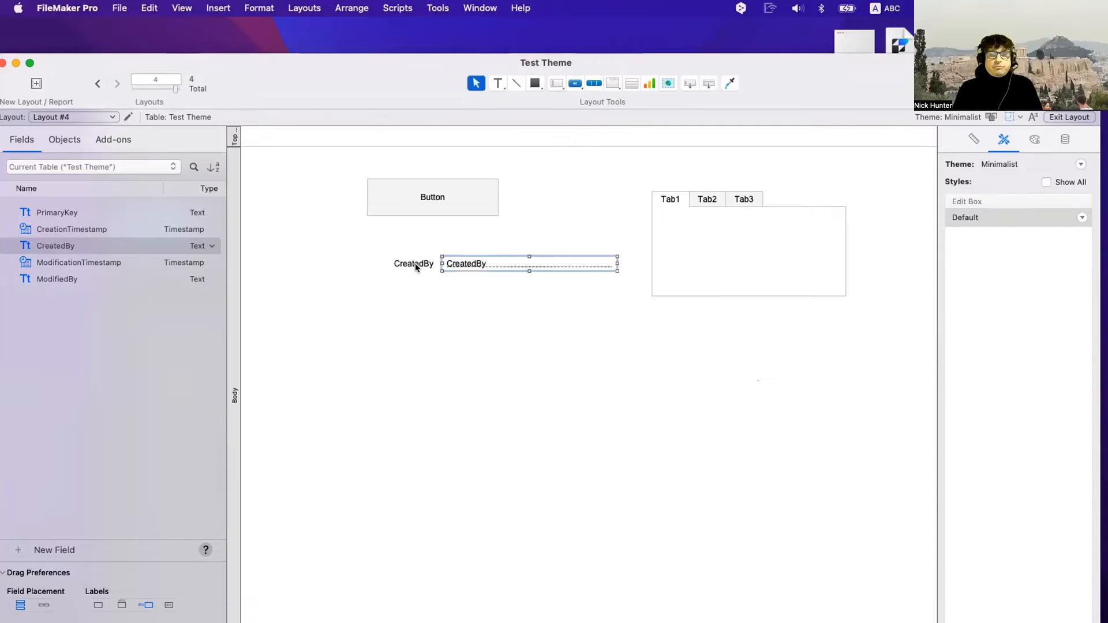
left_click(414, 263, "shift")
left_click(433, 194, "shift")
left_click_drag(441, 198, 385, 184)
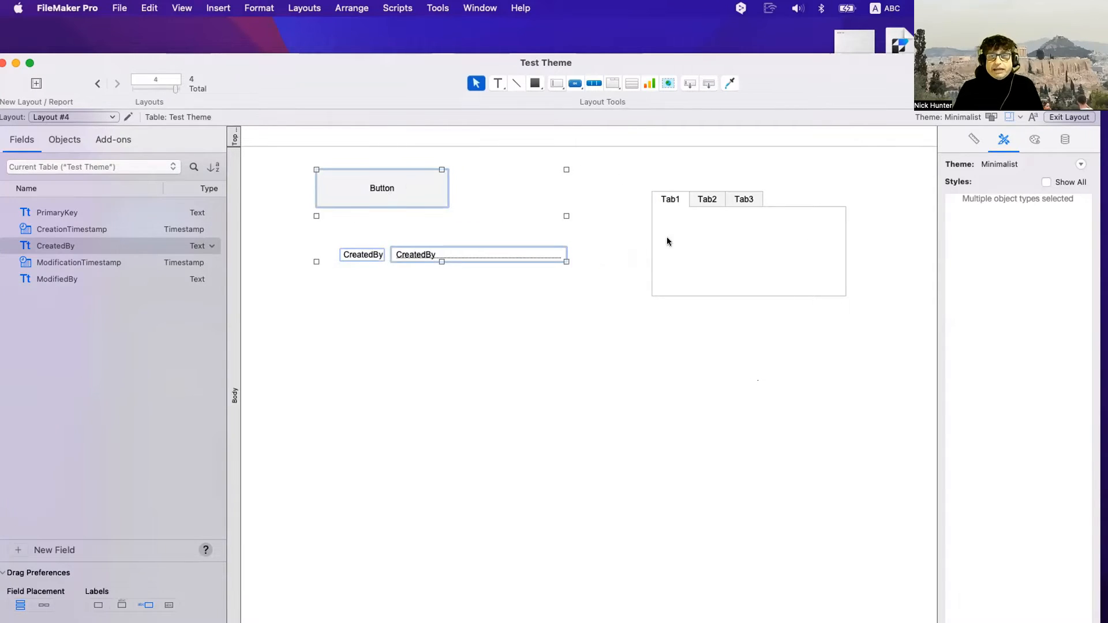
left_click_drag(670, 197, 640, 175)
left_click(648, 306)
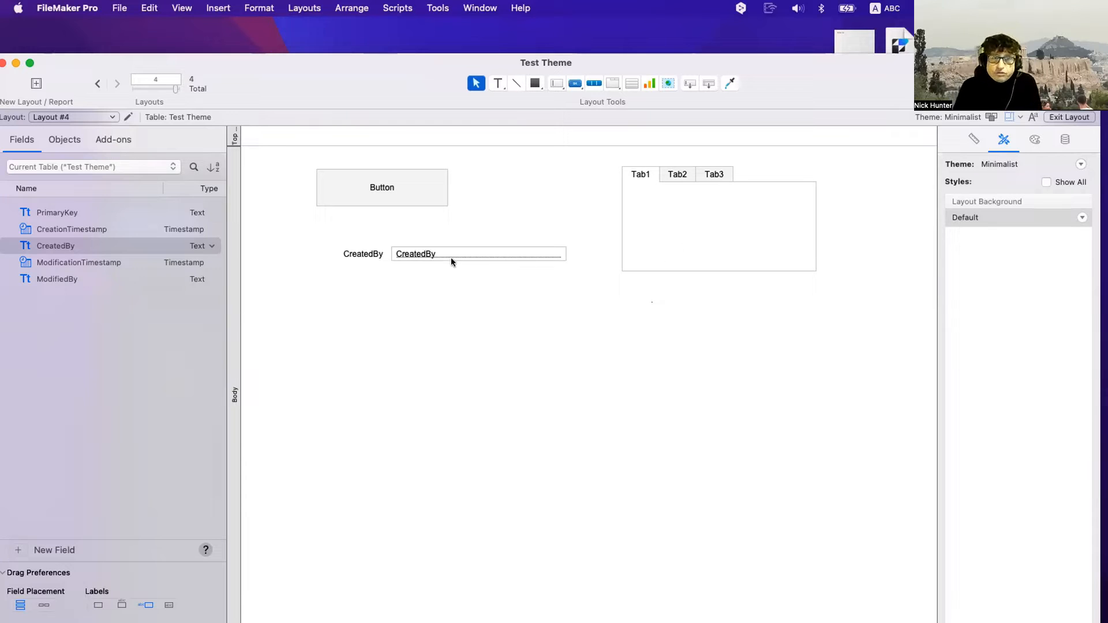
Check which styles the Minimalist theme offers for the CreatedBy edit box, the button and the tab control
left_click(401, 258)
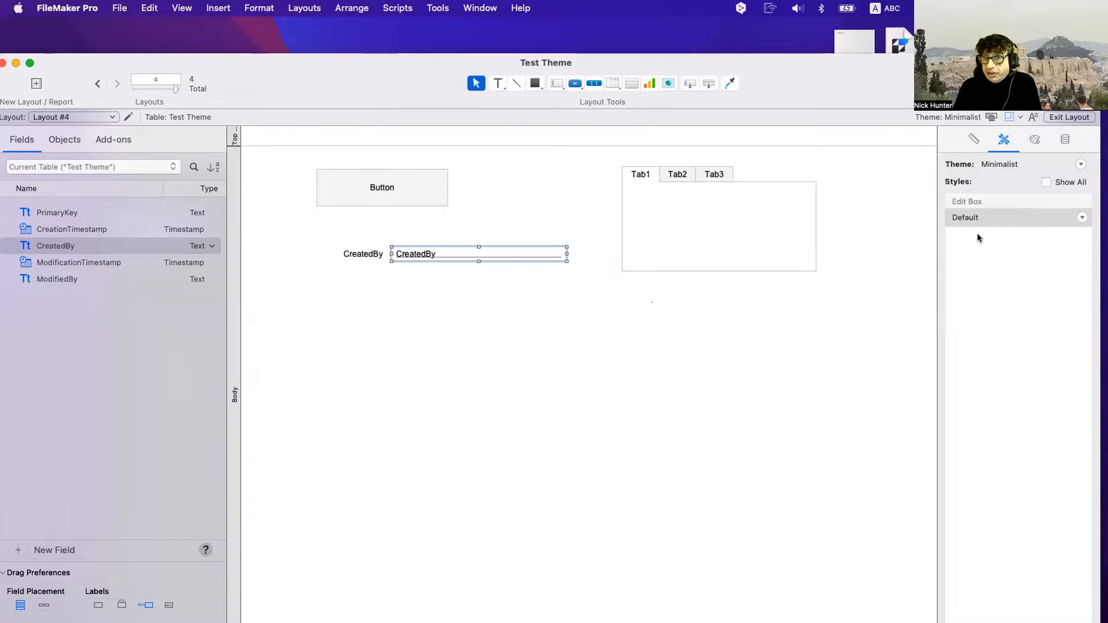
left_click(384, 189)
left_click(647, 178)
left_click(611, 202)
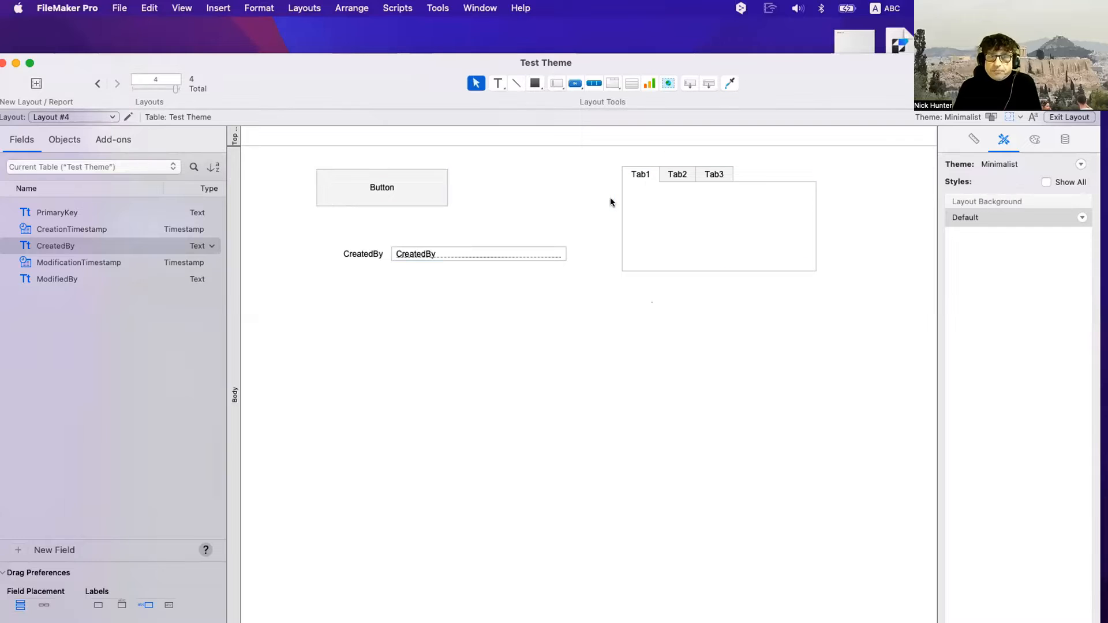
Resize the button to about 190 by 44 pt and place it just above the CreatedBy field, nudging the field slightly up
left_click(443, 193)
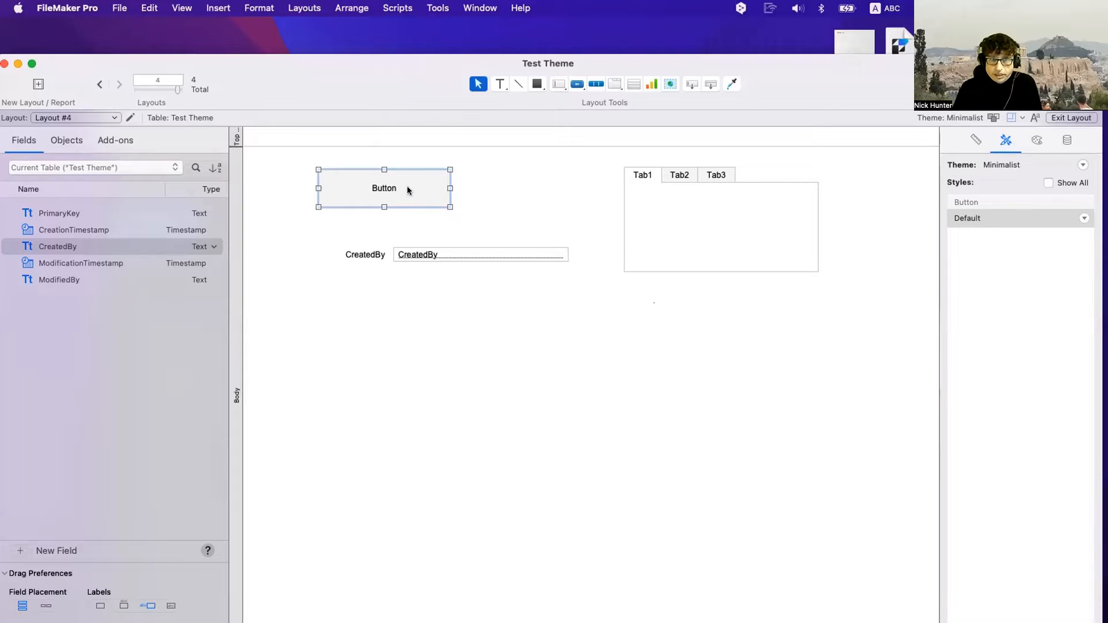
left_click_drag(407, 188, 455, 216)
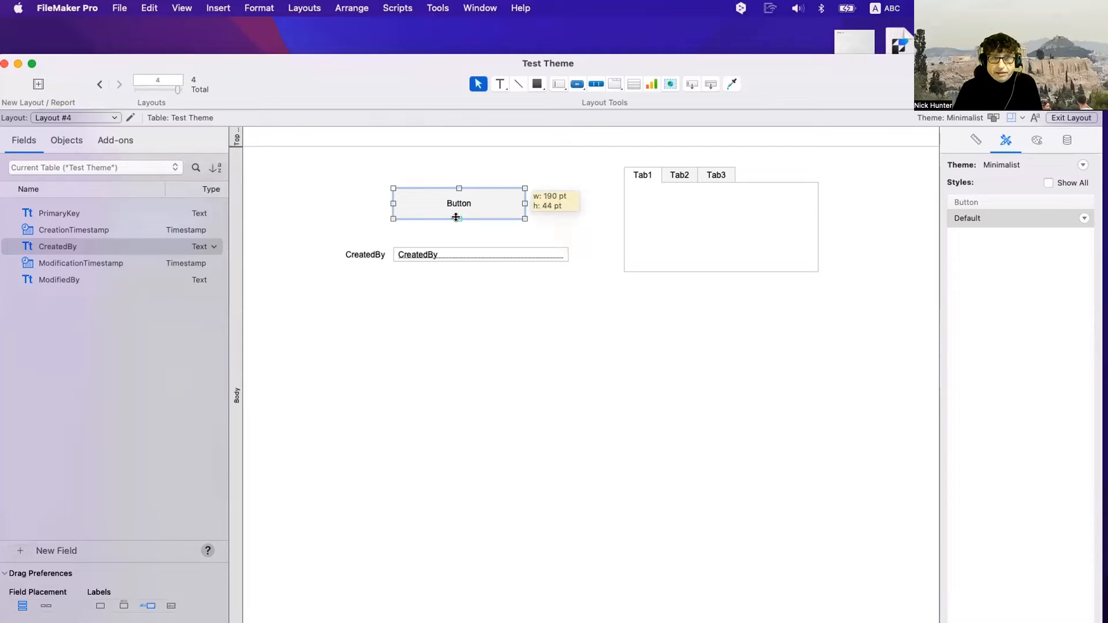
left_click(444, 253)
left_click_drag(446, 256, 442, 252)
left_click(451, 273)
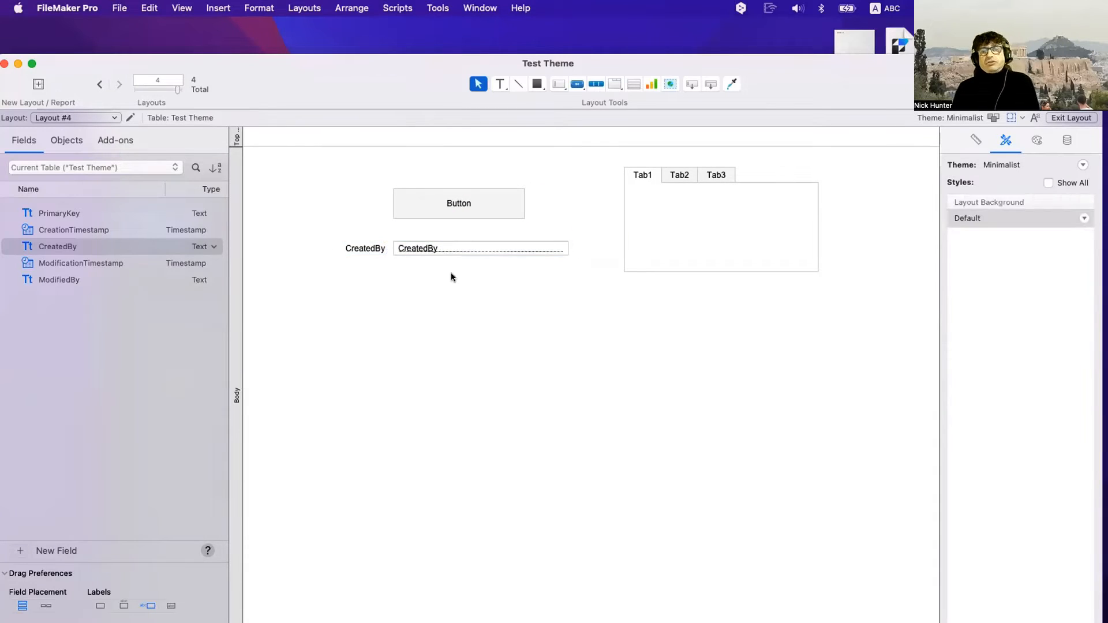
left_click(460, 212)
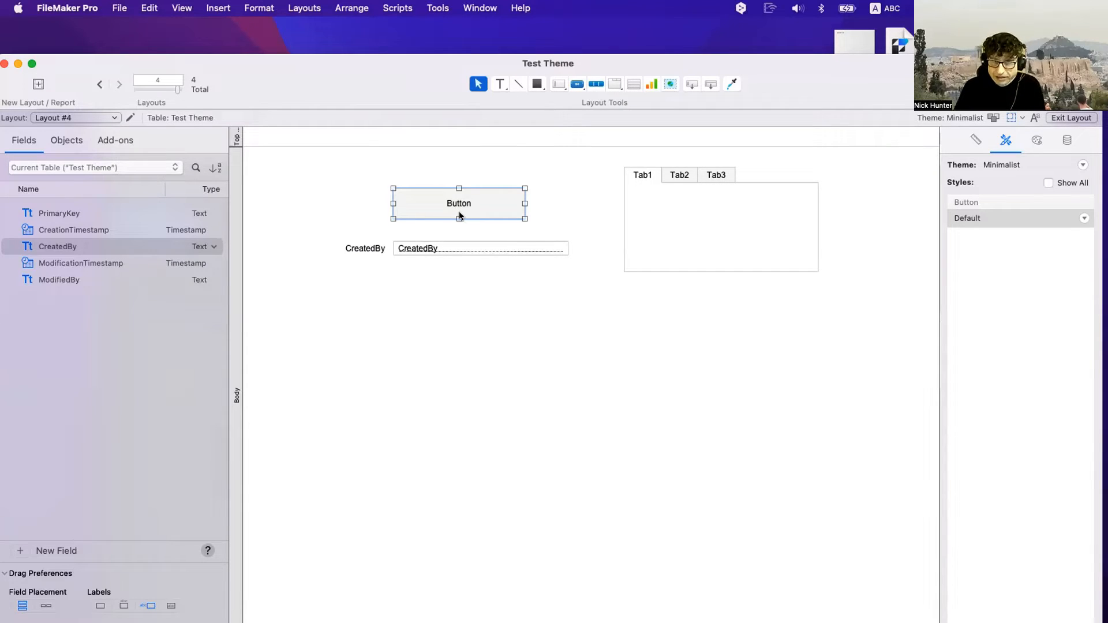
left_click_drag(470, 201, 462, 194)
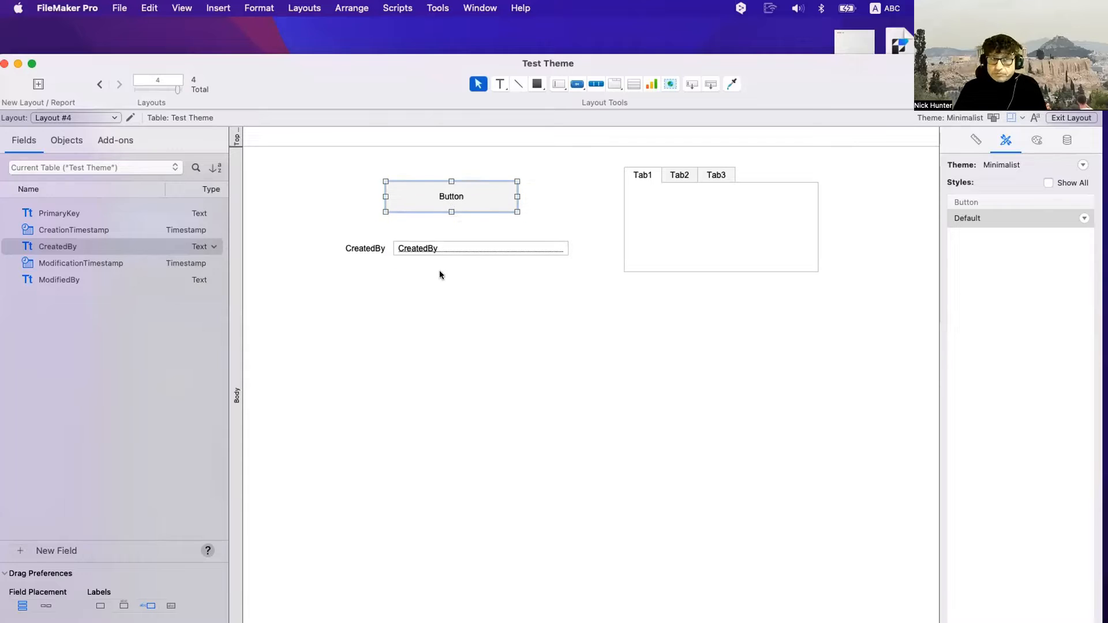
left_click(441, 270)
Place the tab control below the CreatedBy field and shift both, with the field's label, down and right away from the button
left_click_drag(699, 231, 455, 341)
left_click(577, 330)
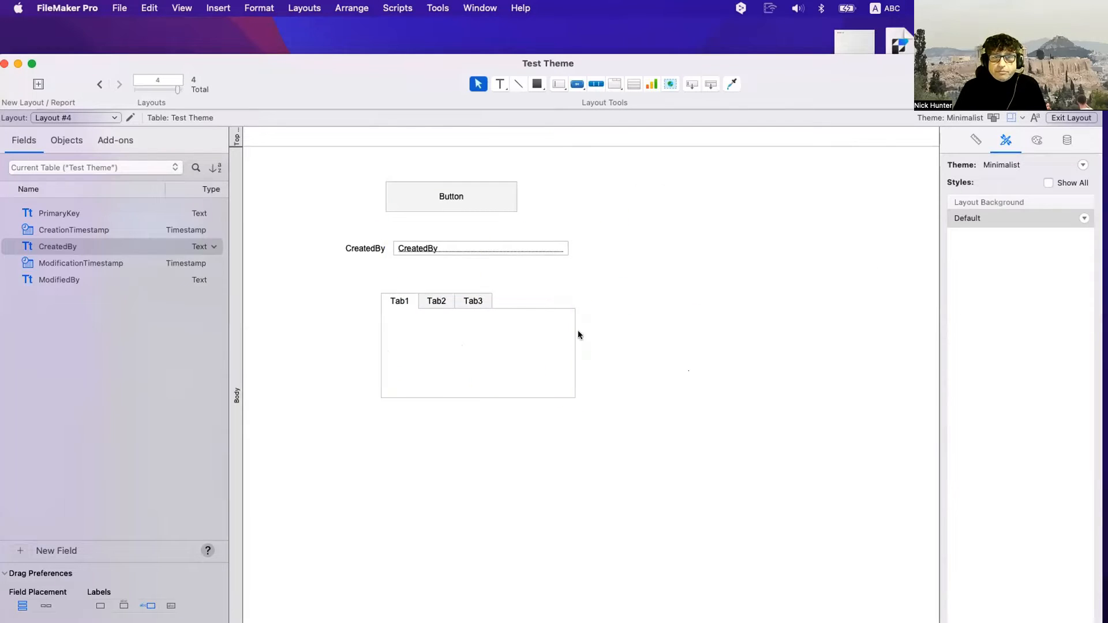
left_click_drag(687, 371, 341, 231)
left_click_drag(451, 254, 606, 316)
left_click(548, 259)
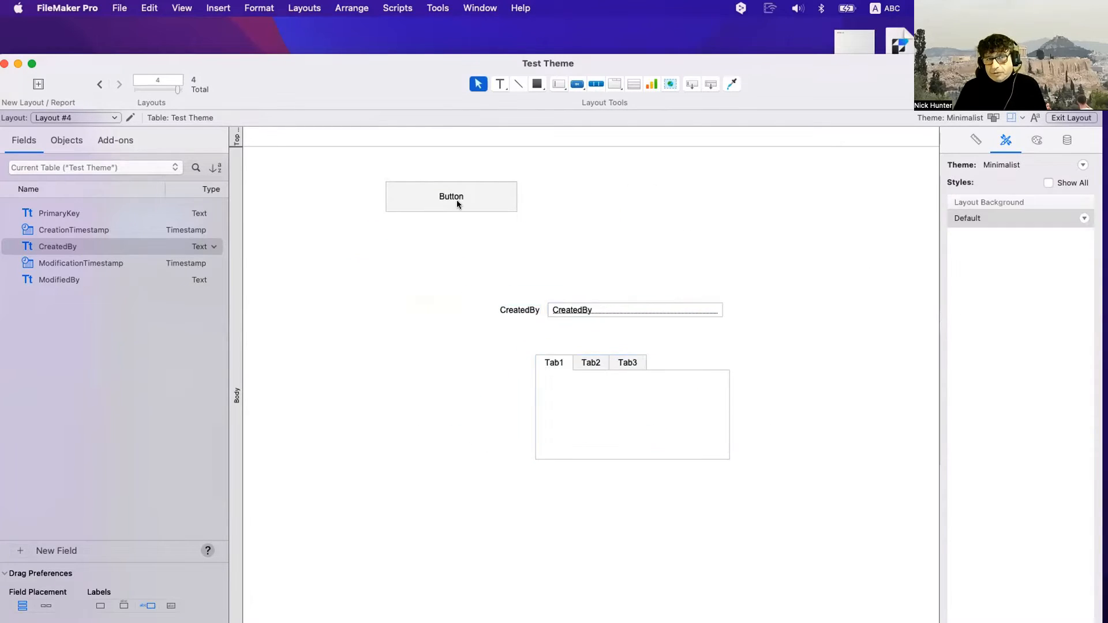
Shift the button slightly down and left and open its appearance settings
left_click_drag(456, 200, 438, 205)
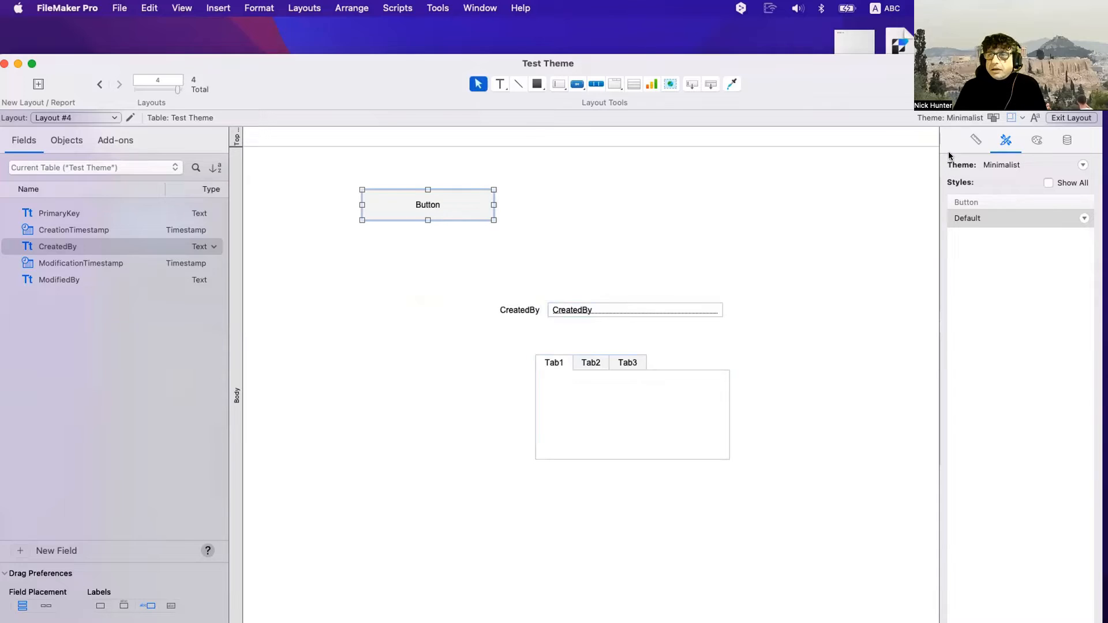
left_click(1024, 142)
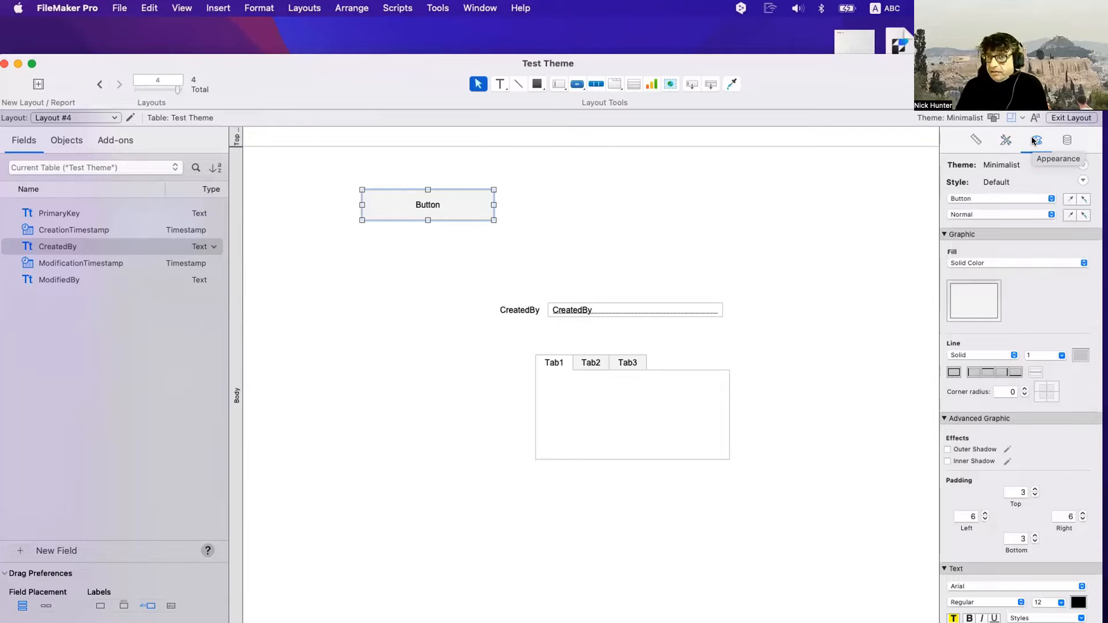
left_click(1004, 140)
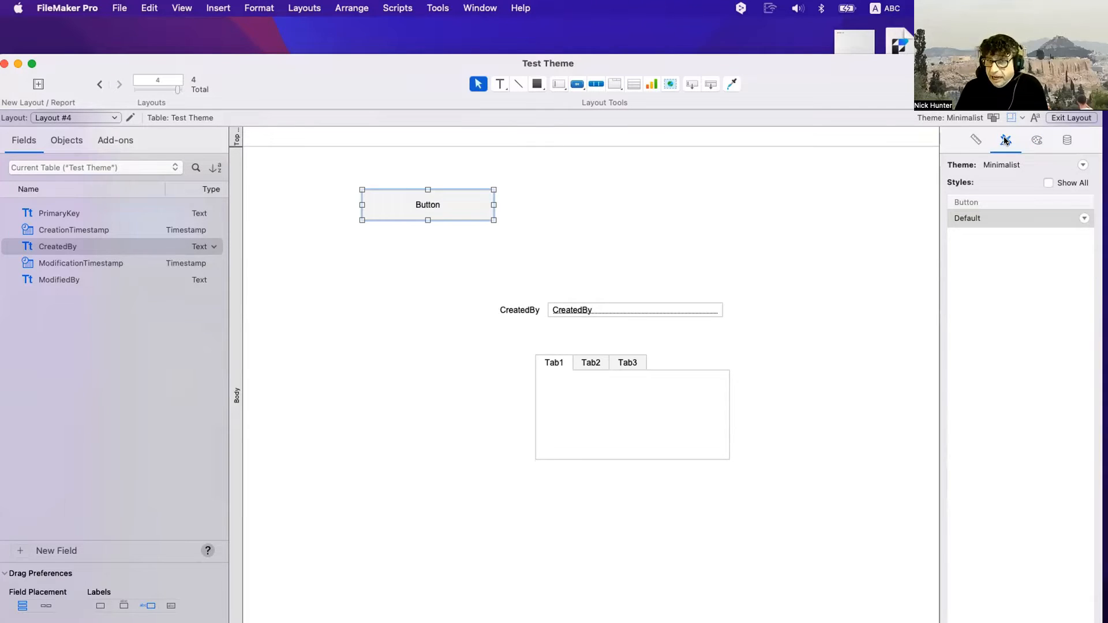
left_click(1036, 139)
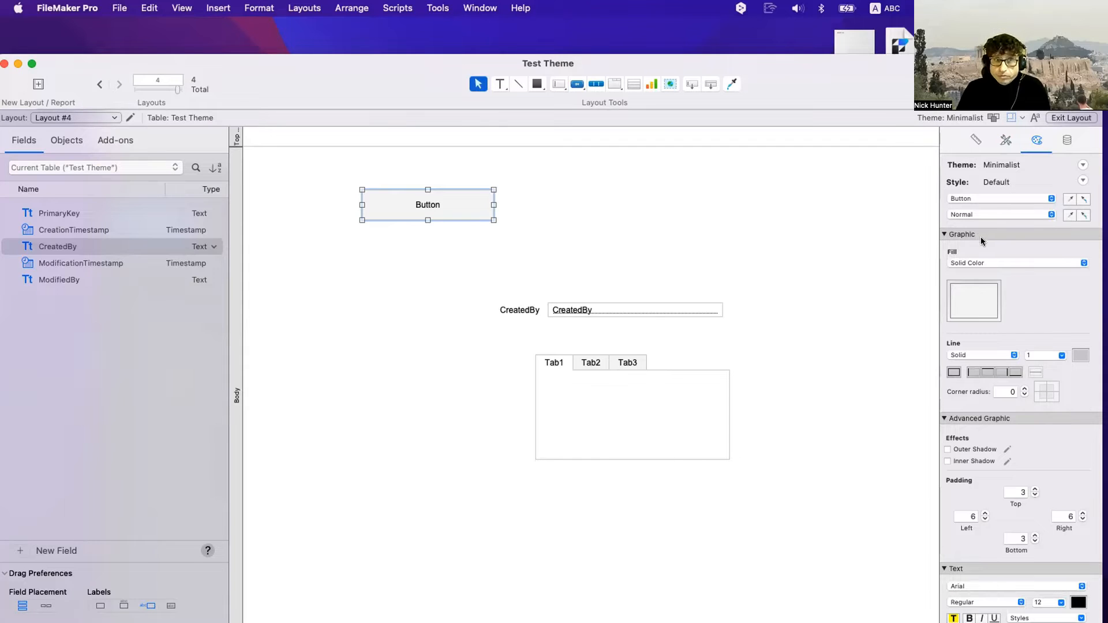
Try a solid red fill and a solid dark orange fill on the button
left_click(978, 291)
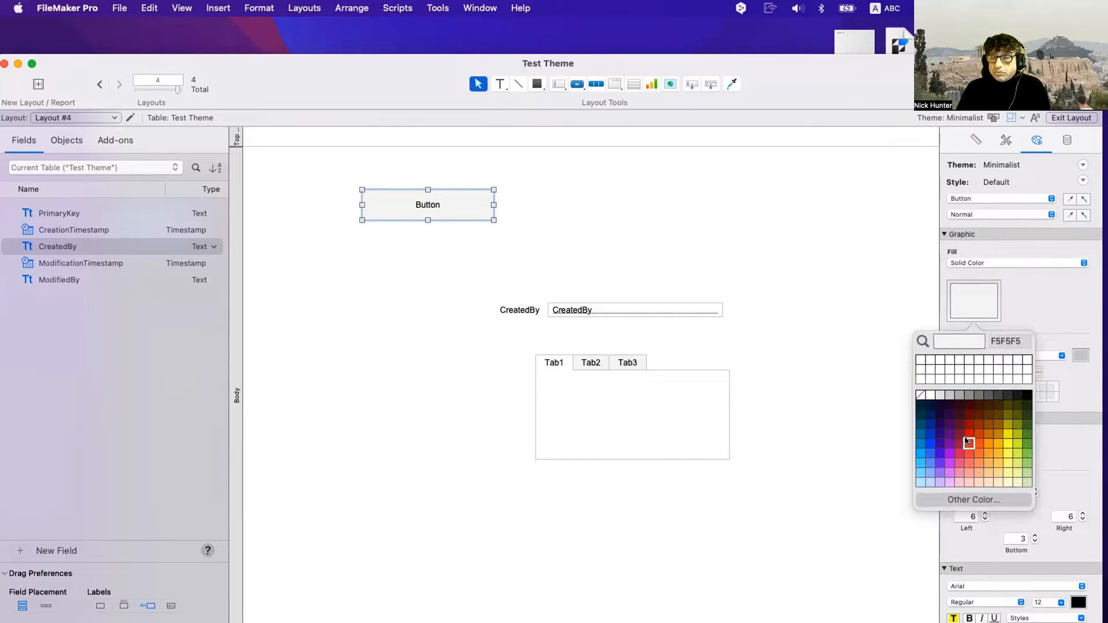
left_click(967, 441)
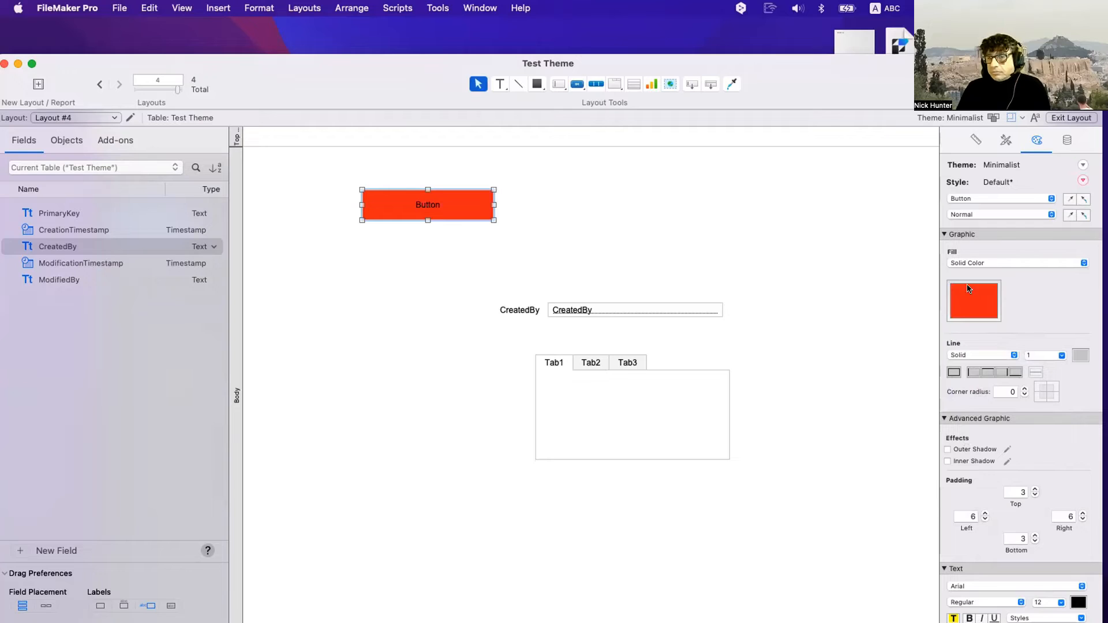
left_click(969, 289)
left_click(982, 428)
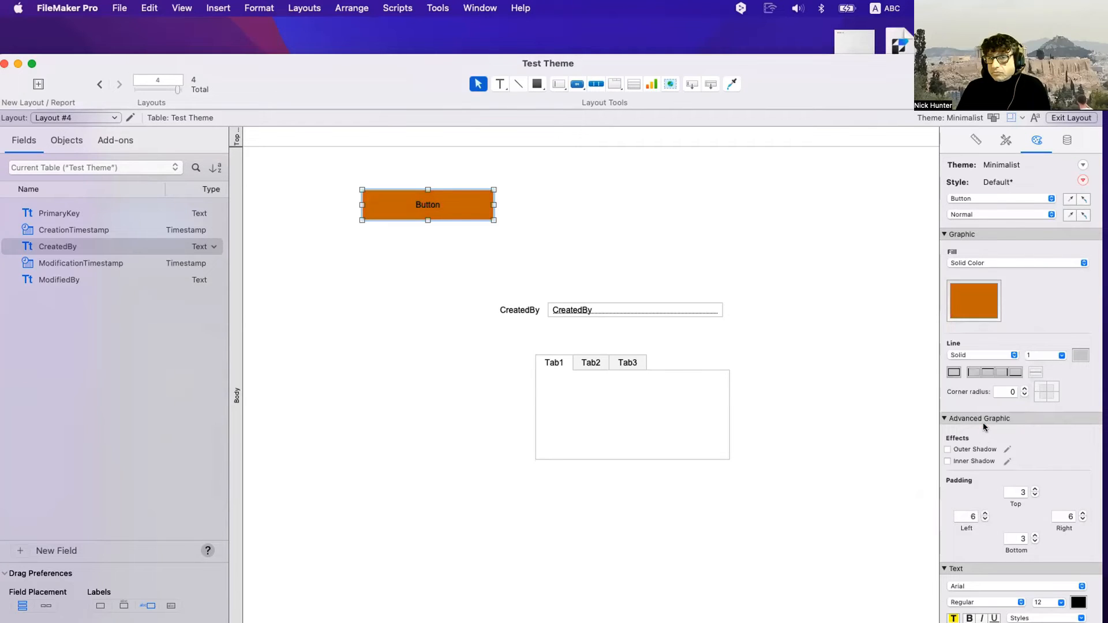
Try a gradient fill running from orange to dark red on the button and move it slightly up and left
left_click(971, 269)
left_click(975, 275)
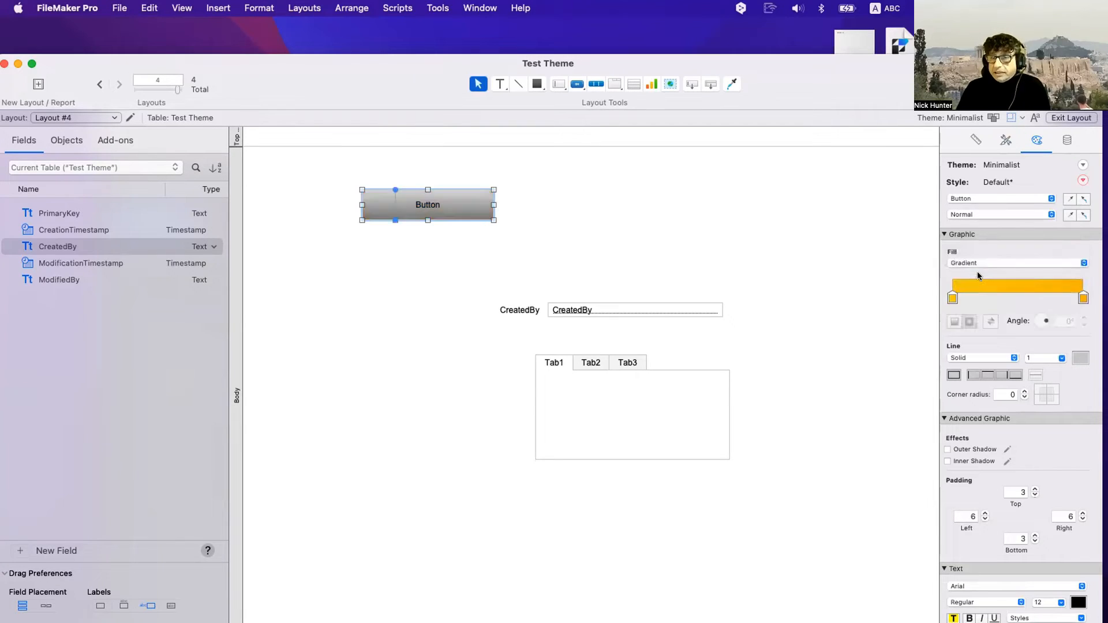
left_click(1083, 298)
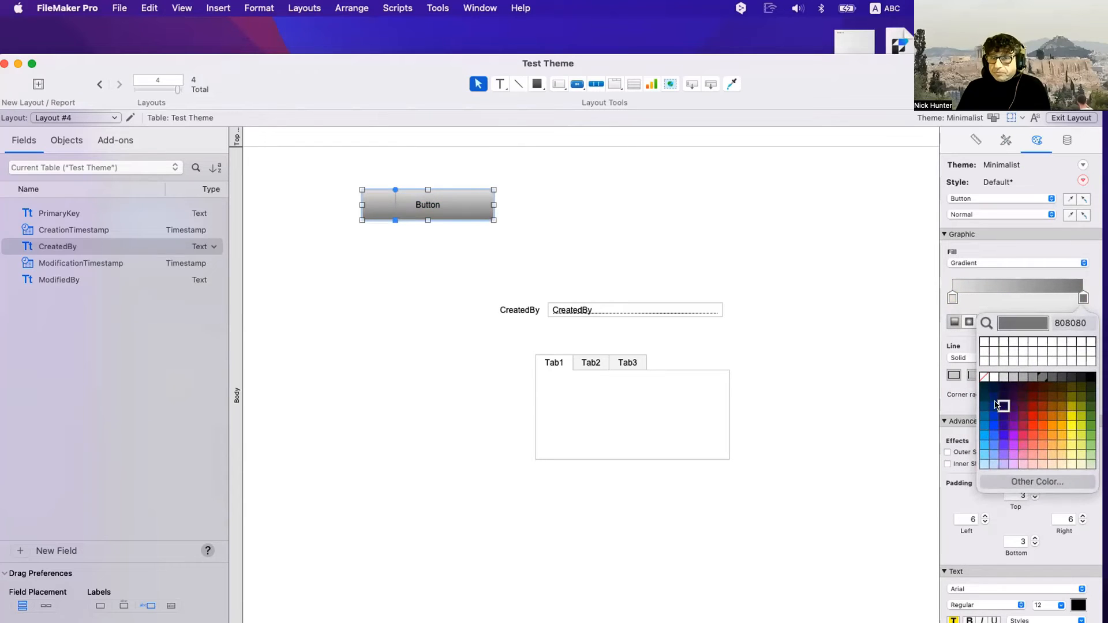
left_click(1003, 400)
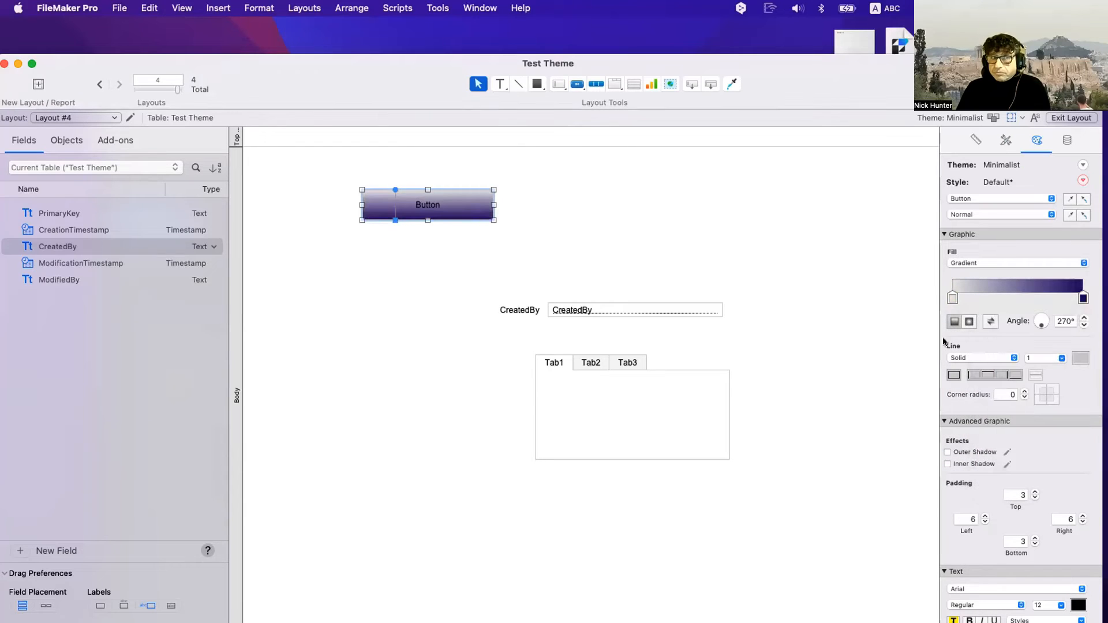
left_click(951, 296)
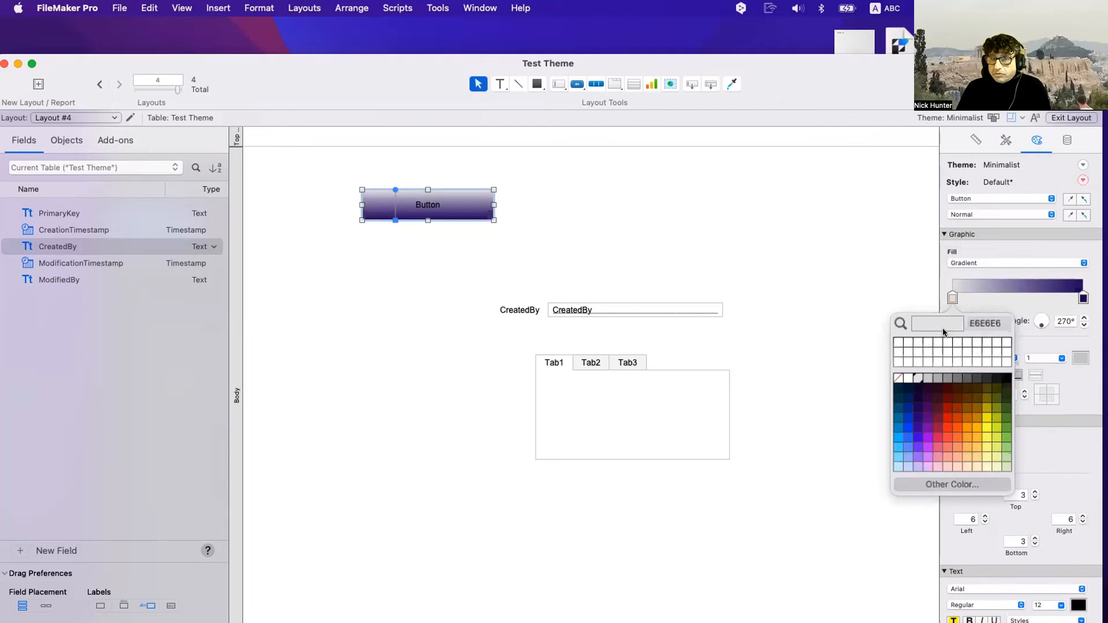
left_click(955, 415)
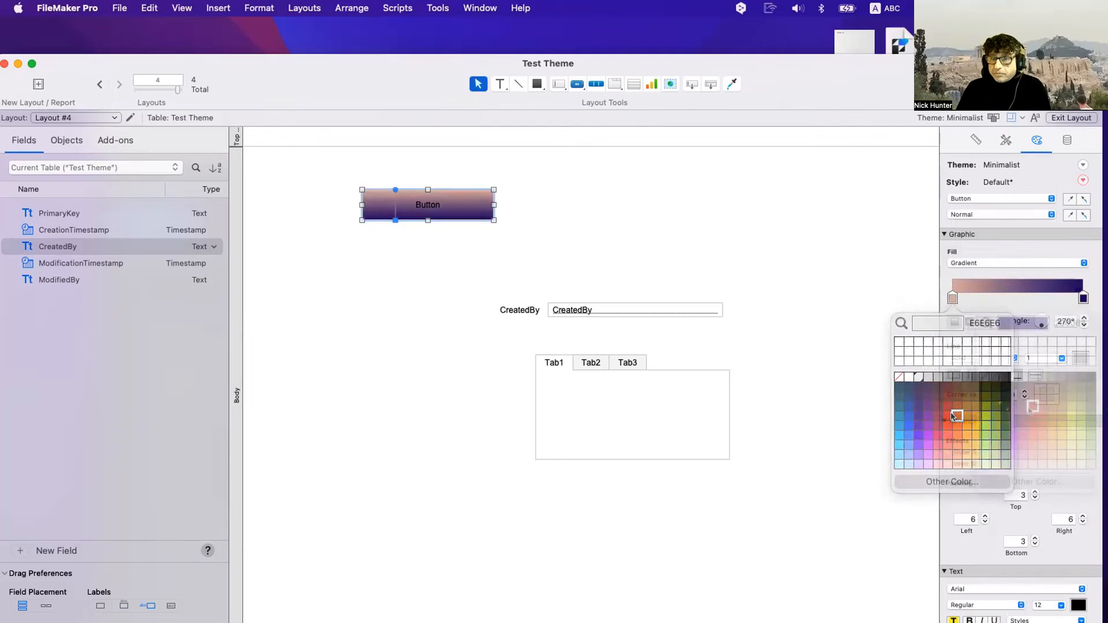
left_click(670, 250)
left_click(406, 205)
left_click_drag(407, 205, 375, 198)
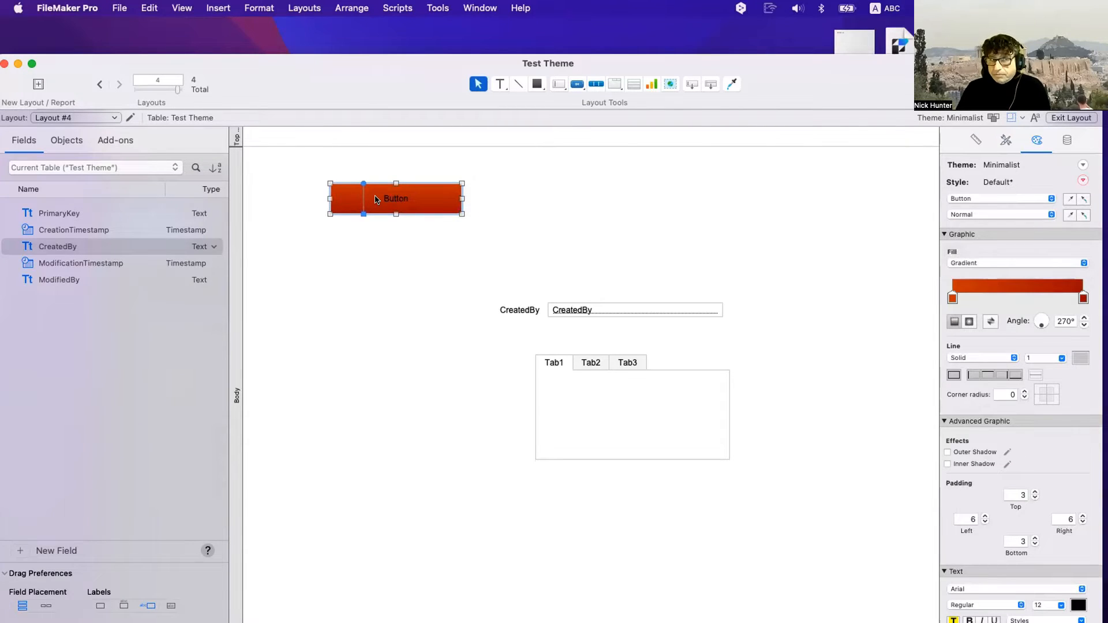
Give the button a solid medium grey fill and move it slightly to the right
left_click(956, 263)
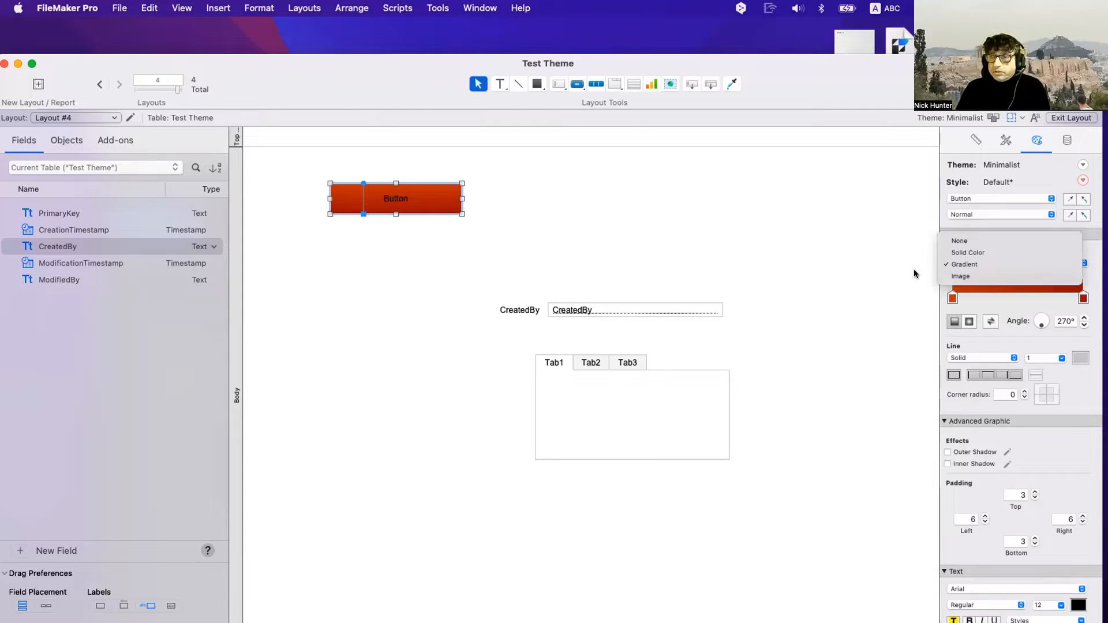
left_click(949, 252)
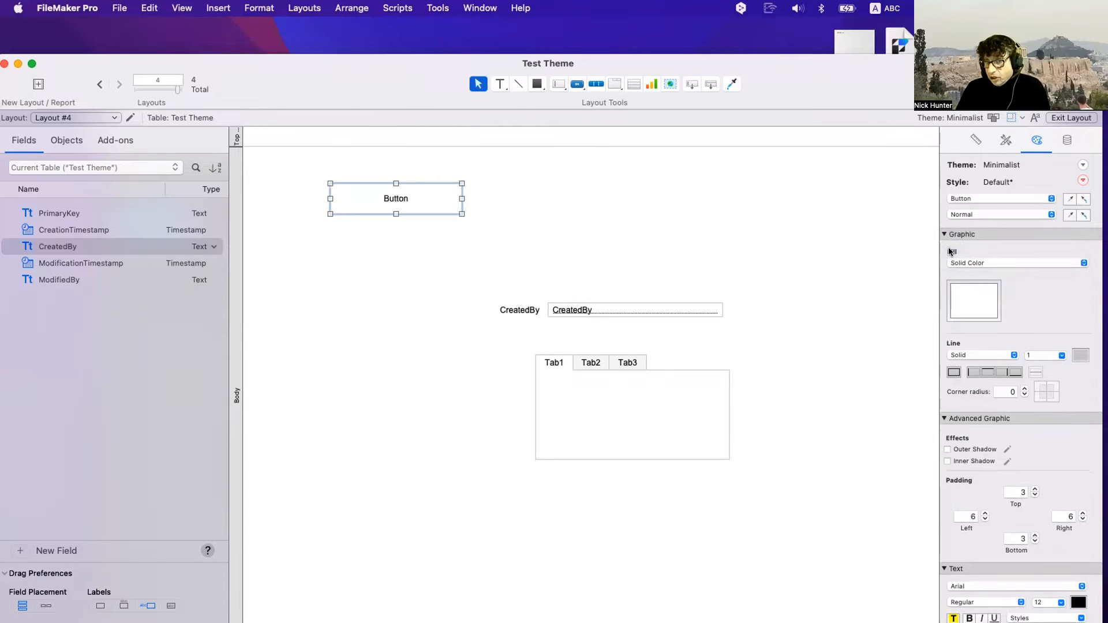
left_click(958, 297)
left_click(956, 429)
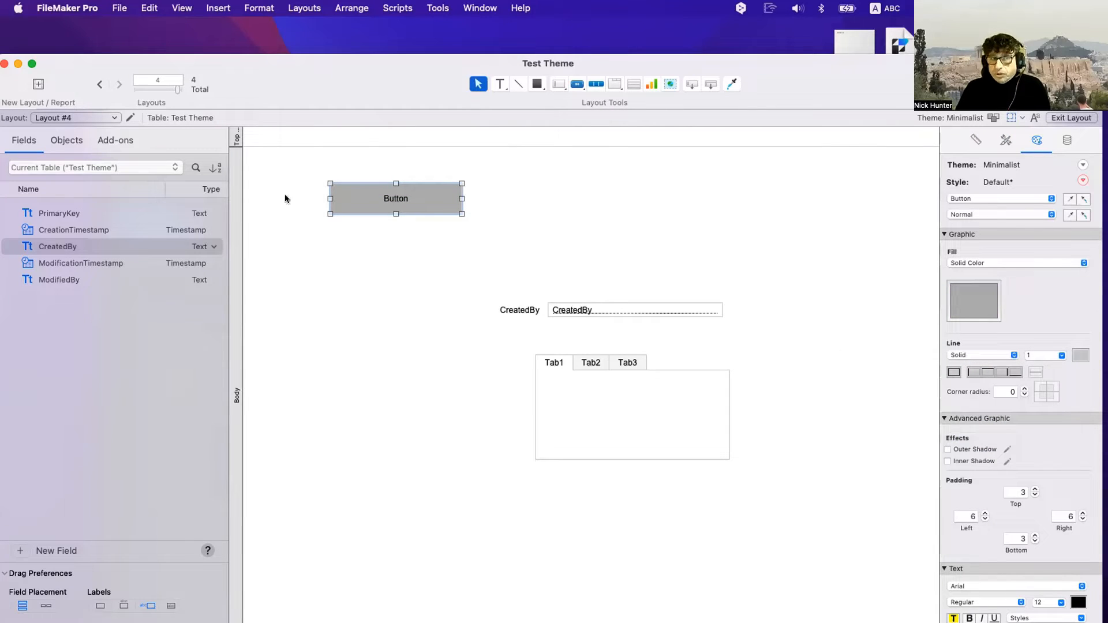
left_click_drag(368, 201, 414, 202)
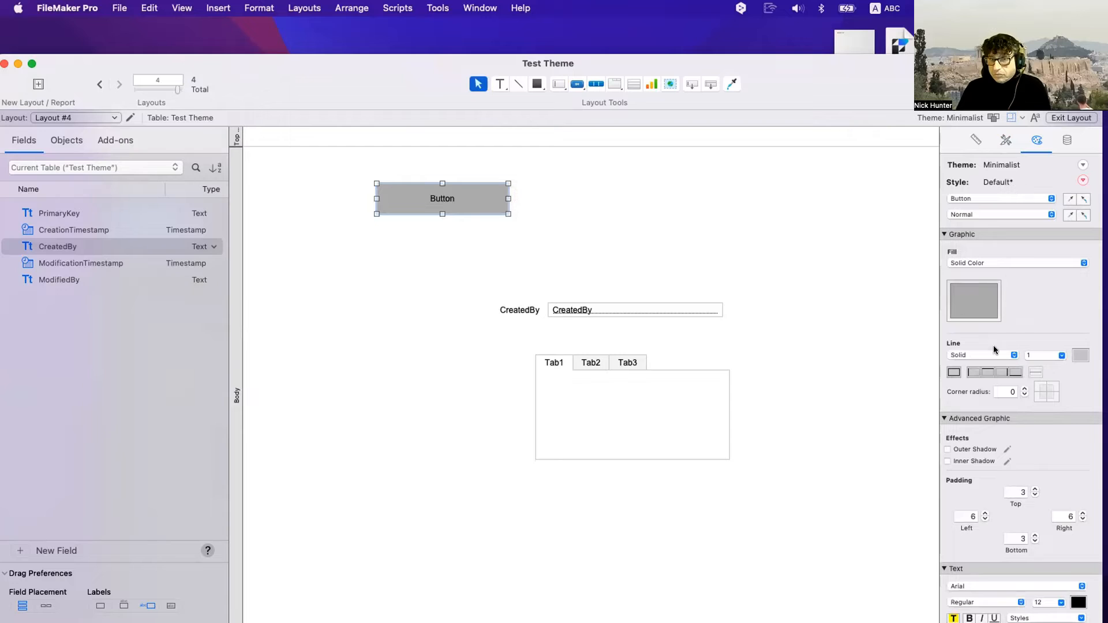
Set the button's border line to black with a width of 3, and nudge the button slightly down and right
left_click(1080, 356)
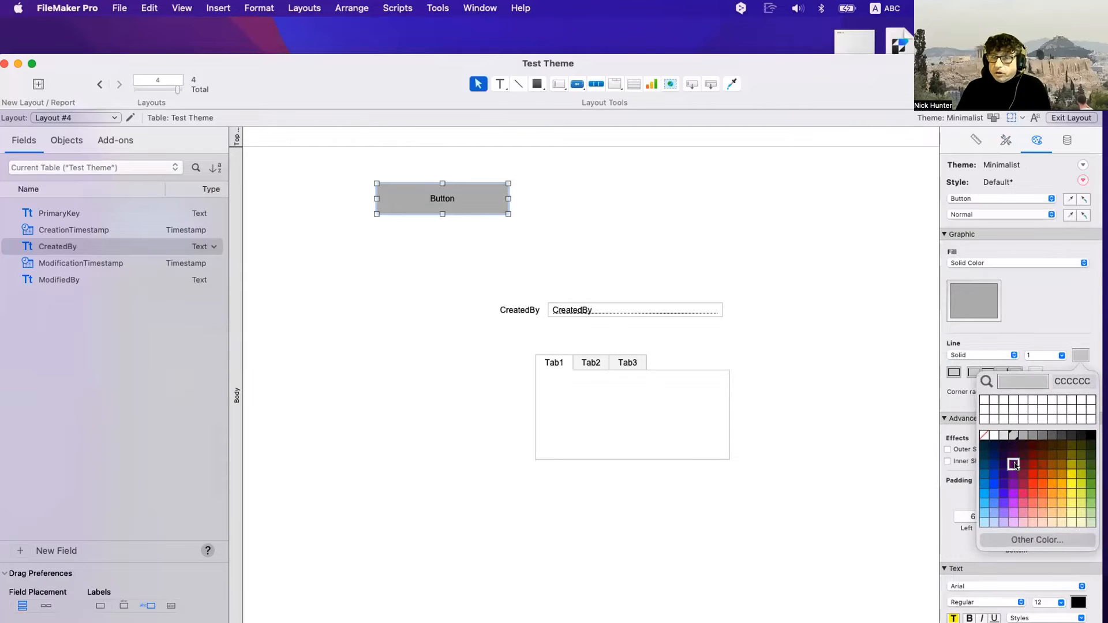
left_click(1087, 434)
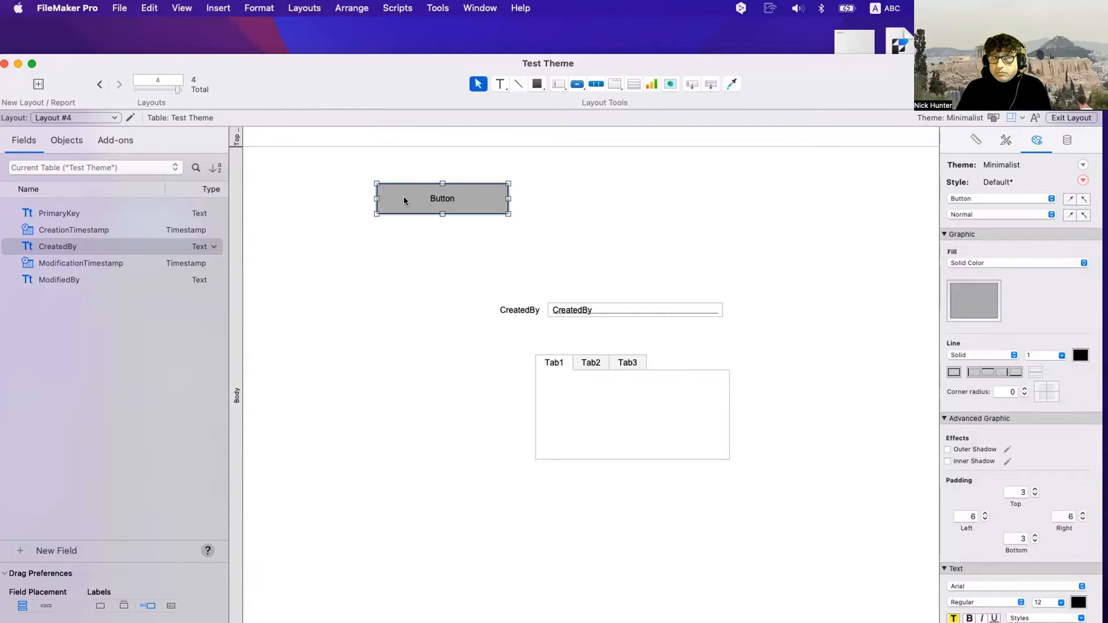
left_click_drag(403, 196, 412, 199)
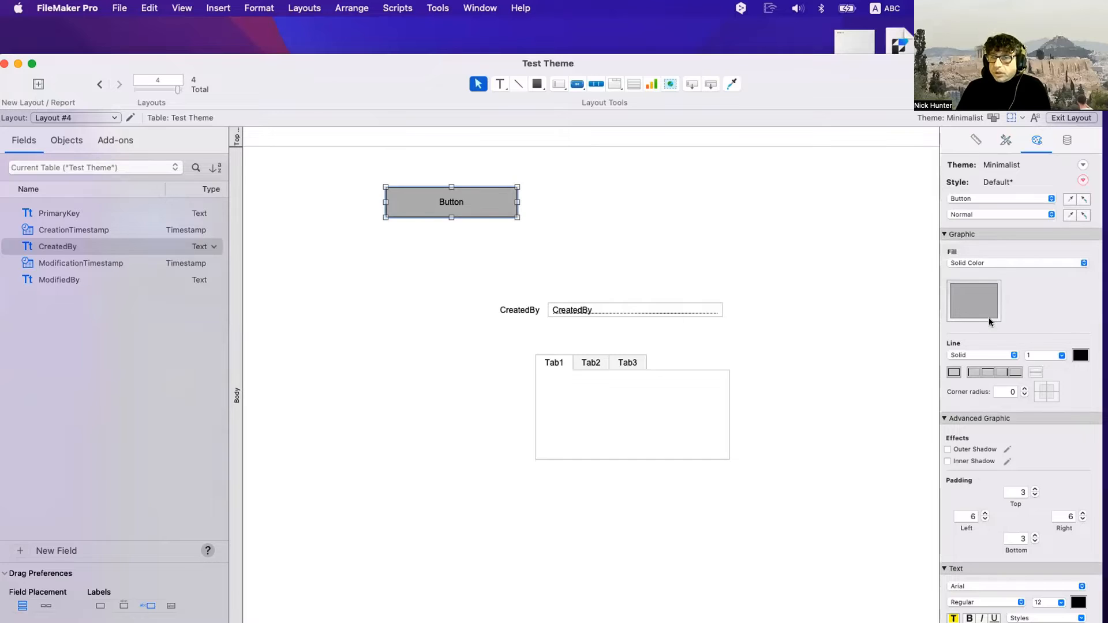
left_click(1060, 356)
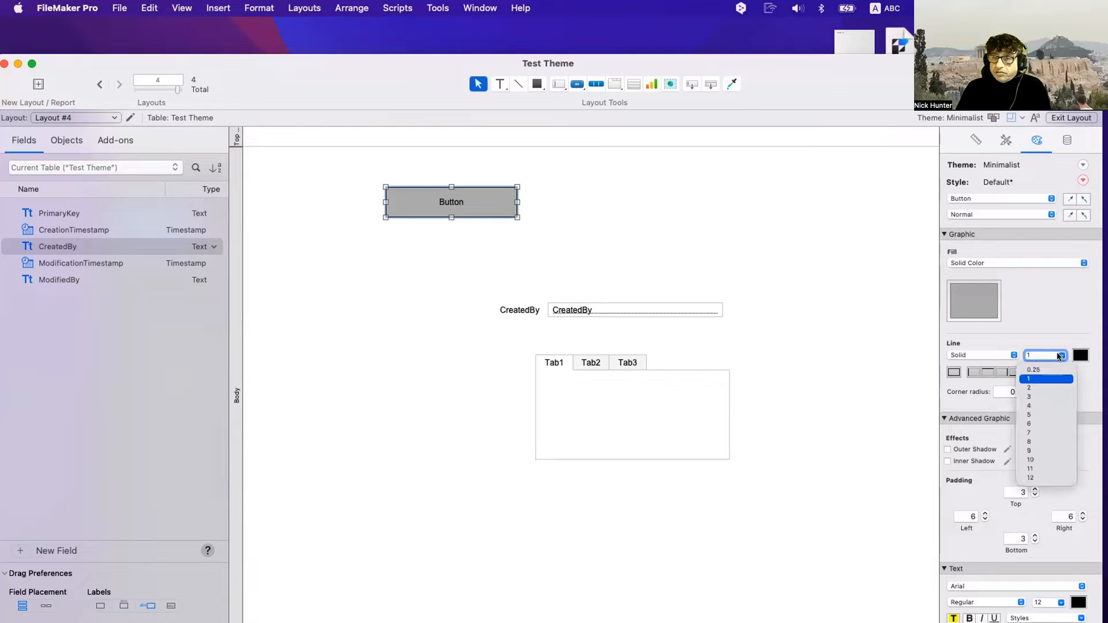
left_click(1042, 386)
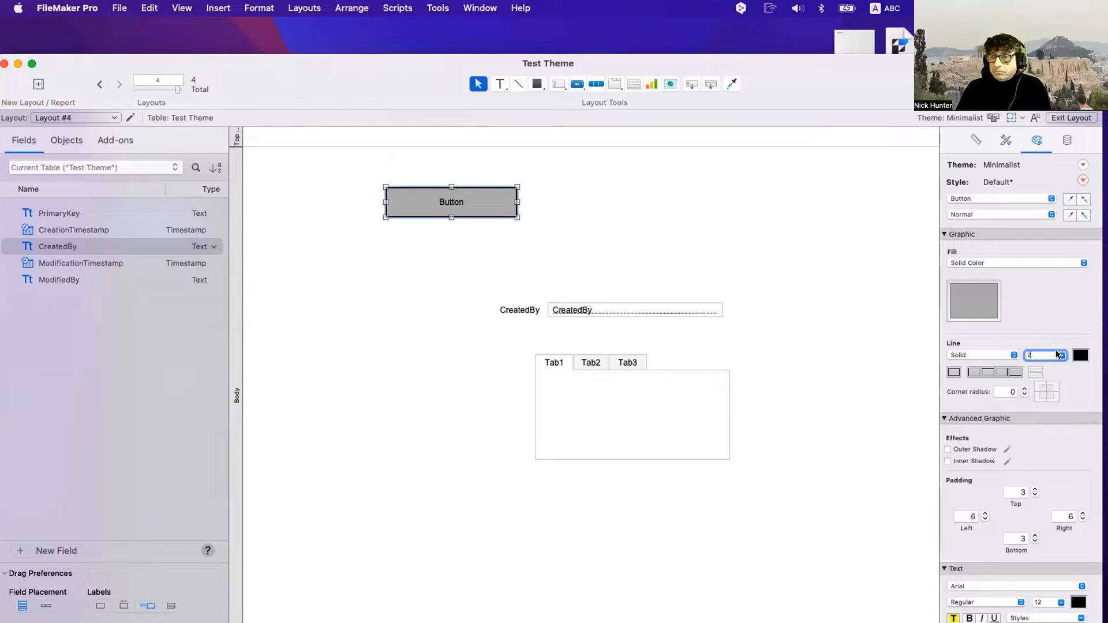
left_click(1061, 355)
left_click(1044, 393)
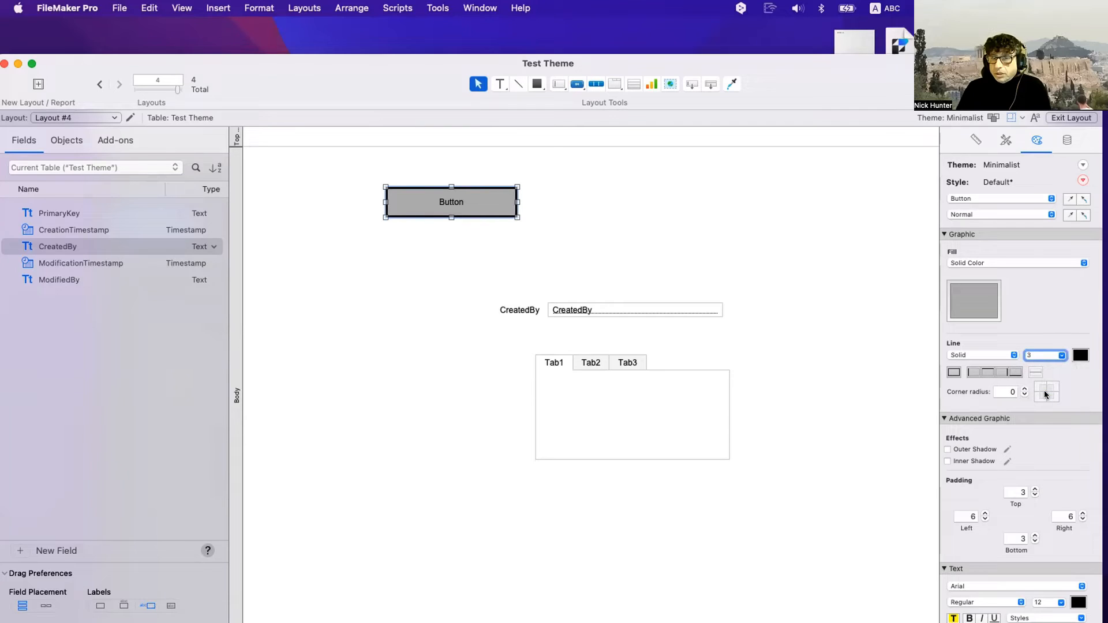
Try the dashed and dotted line styles on the button's border and return it to solid
left_click(959, 354)
left_click(962, 361)
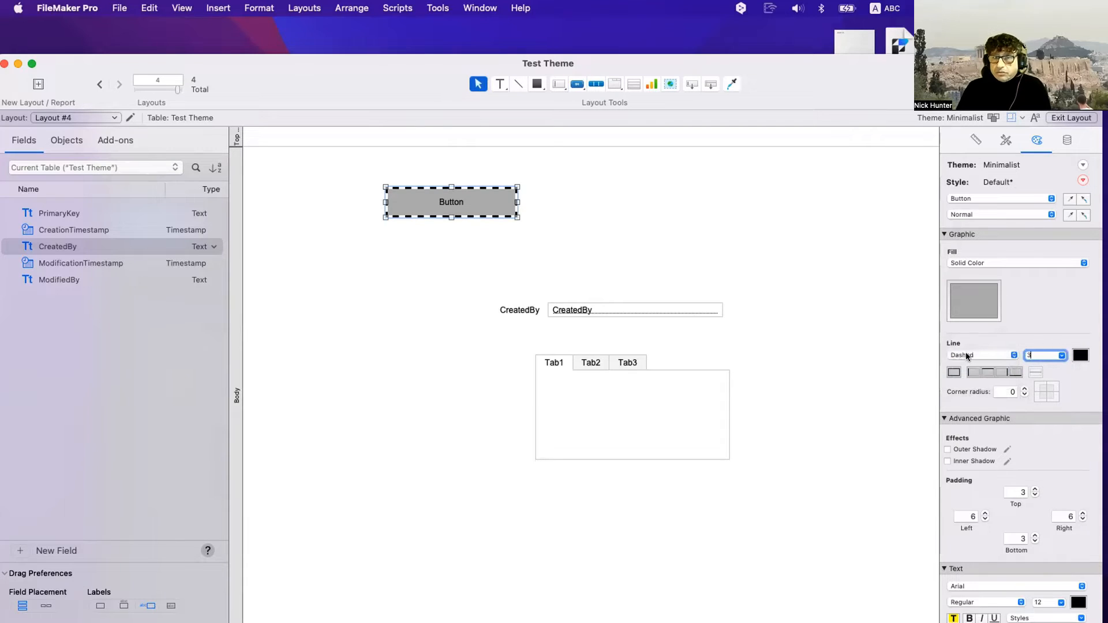
left_click(965, 354)
left_click(964, 363)
left_click(967, 355)
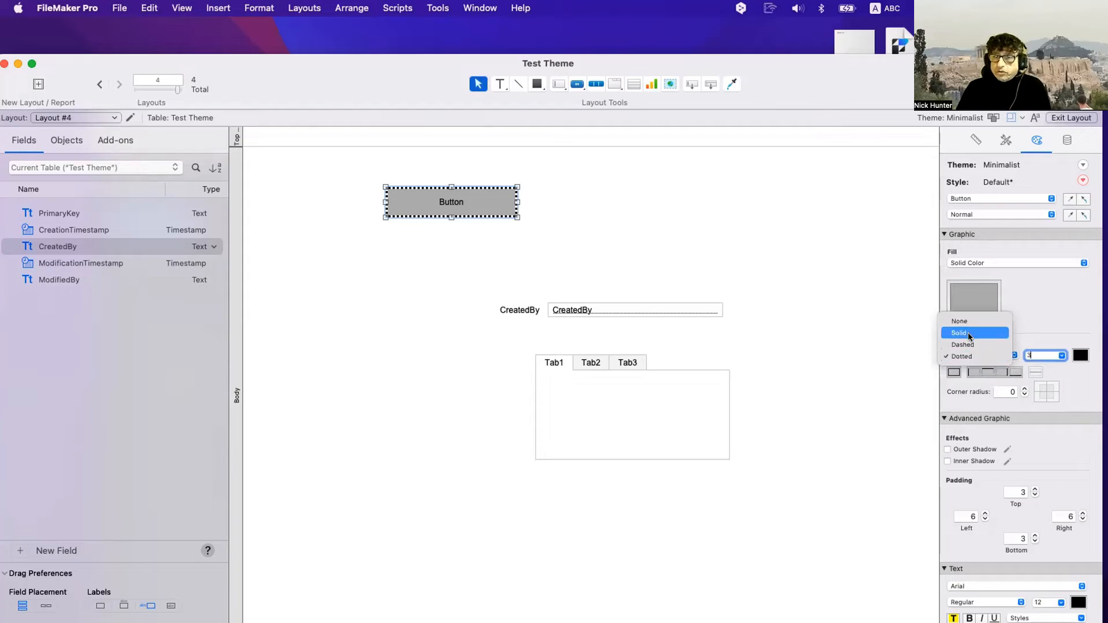
left_click(969, 333)
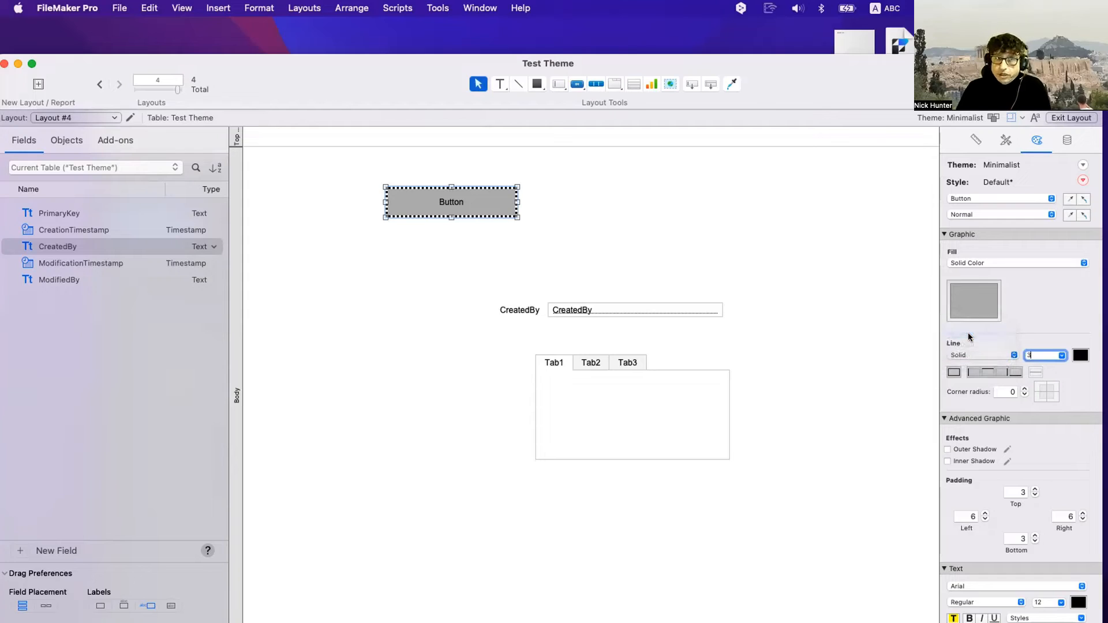
Round all four corners of the button with a corner radius of 12
left_click(1024, 389)
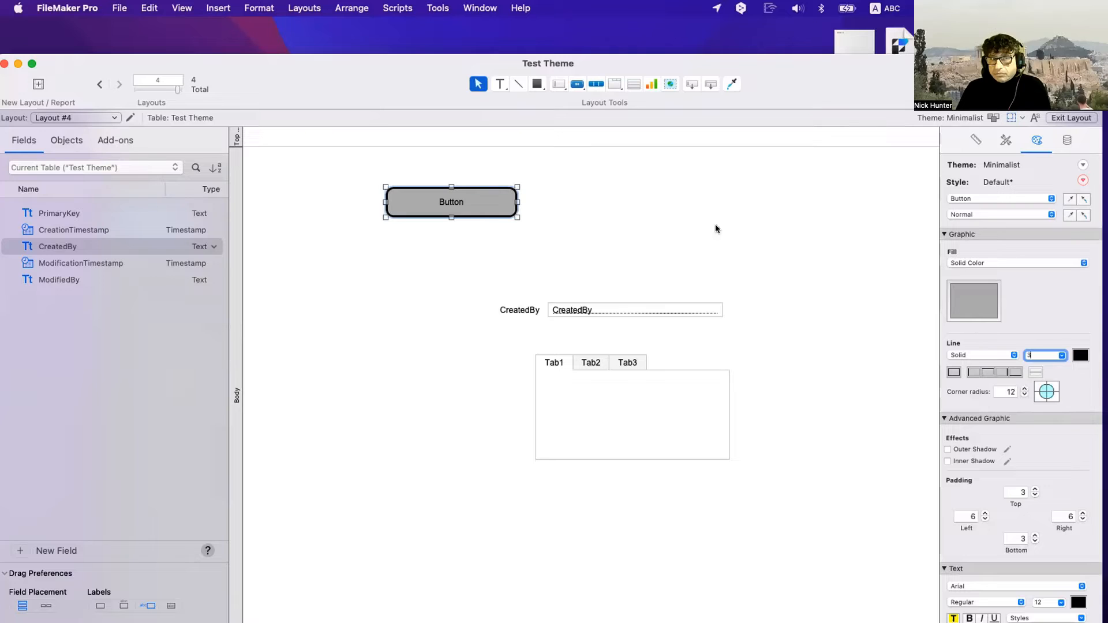
left_click(715, 229)
left_click(444, 202)
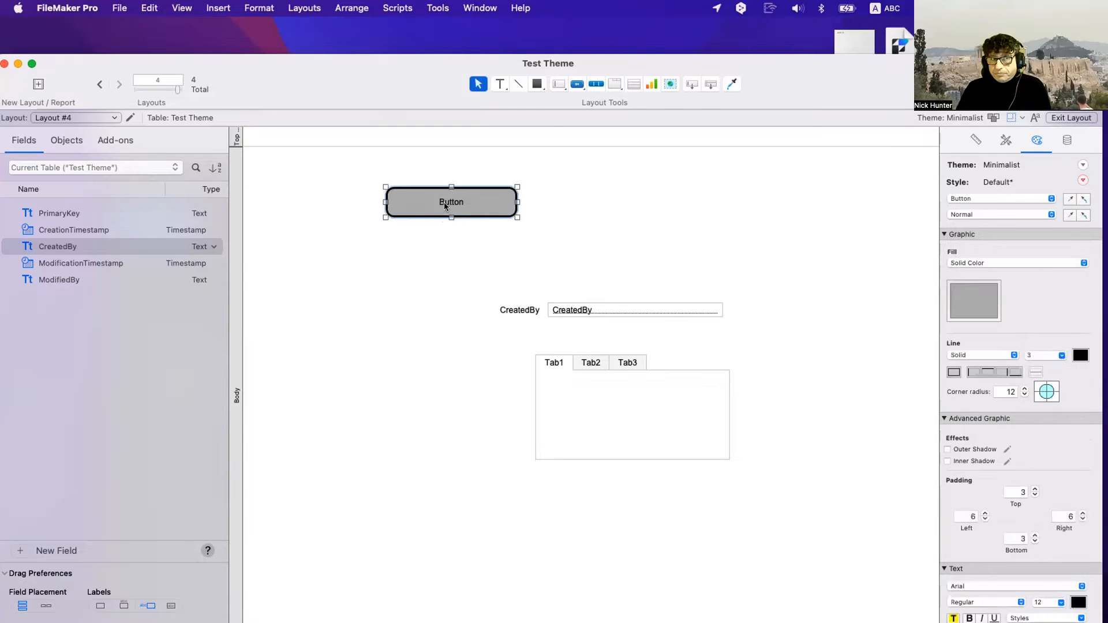
Try square corners on the button's left side, move the button to the right, and round all its corners again
left_click(1037, 385)
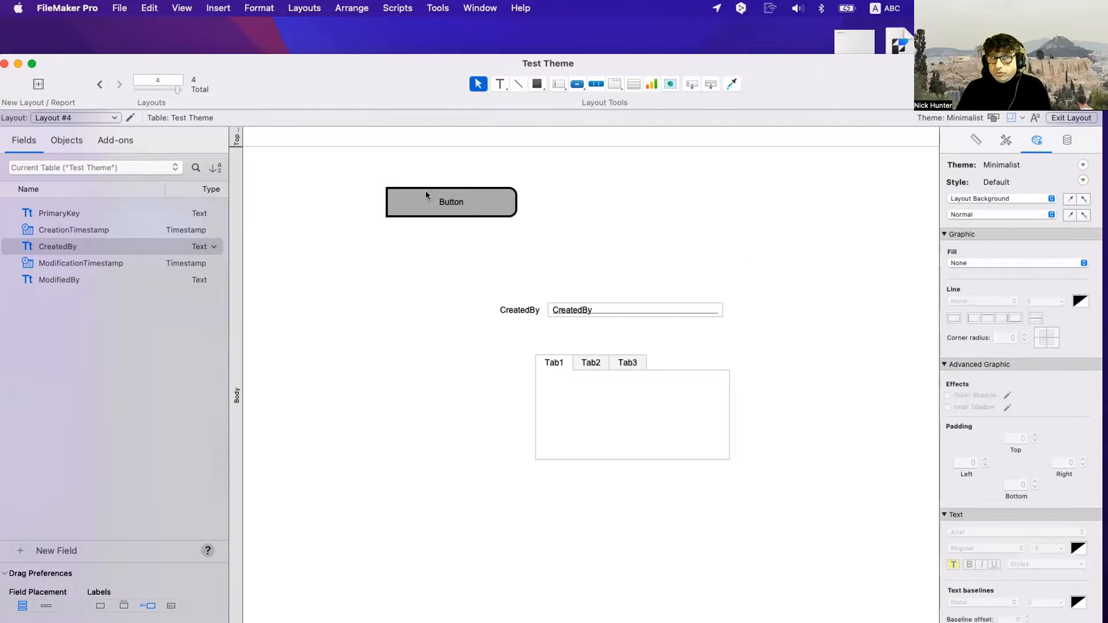
left_click_drag(425, 193, 514, 189)
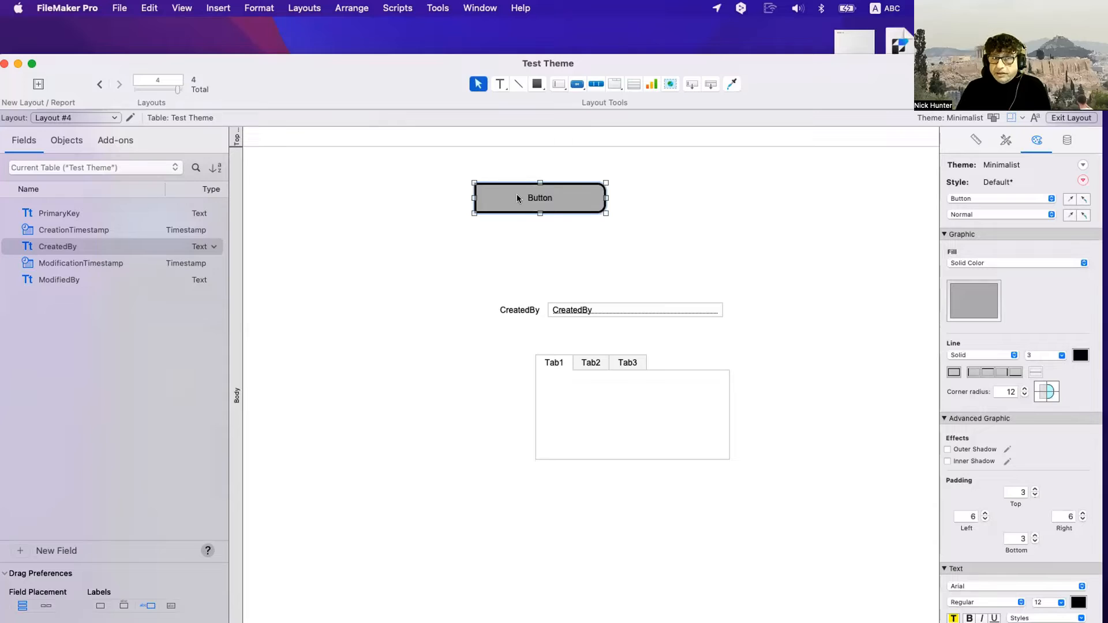
left_click_drag(517, 193, 496, 196)
left_click(545, 247)
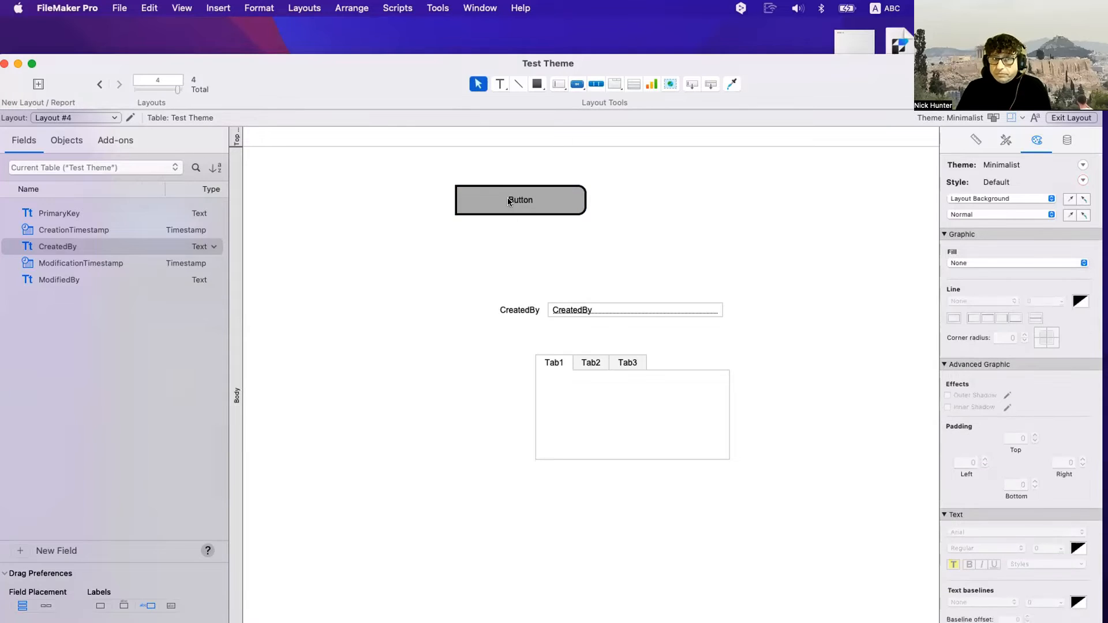
left_click(508, 197)
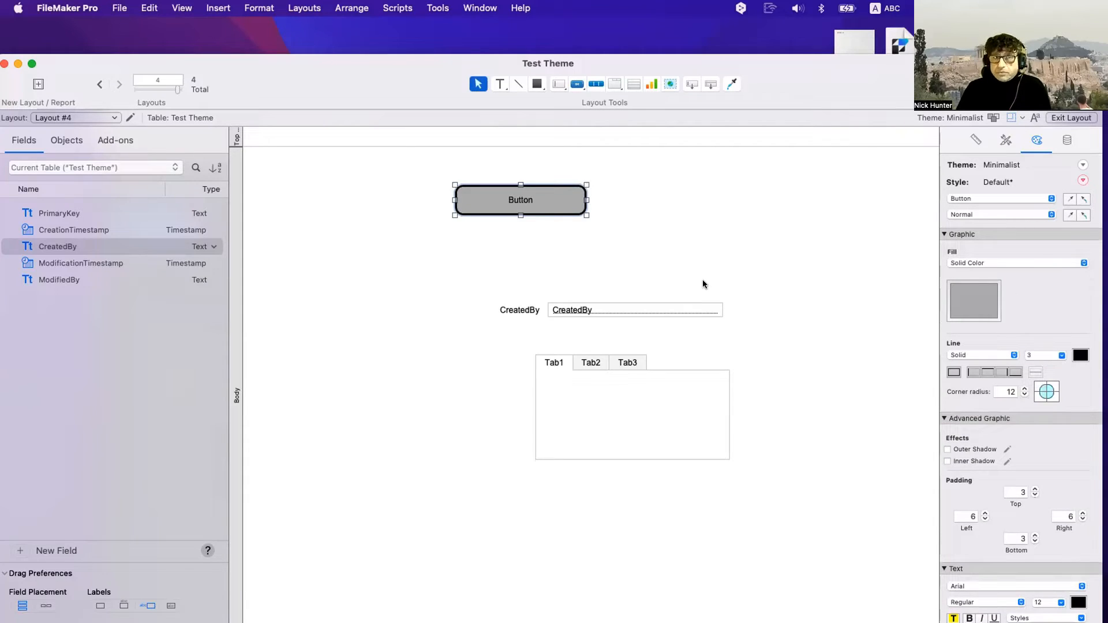
Give the button a solid light purple fill and make its text white
left_click(978, 302)
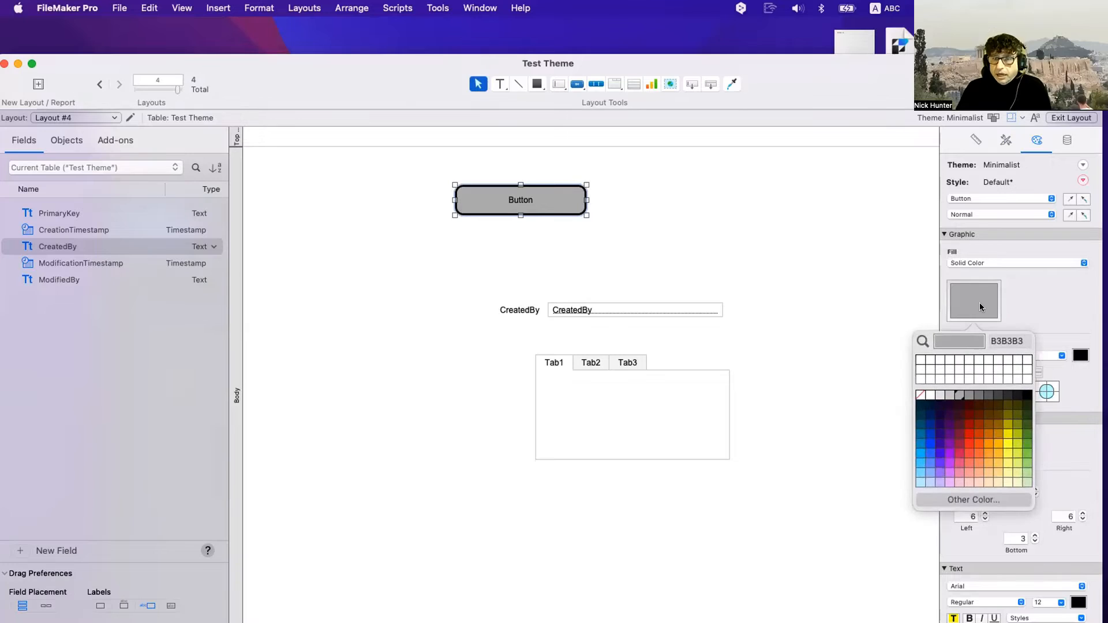
left_click(938, 472)
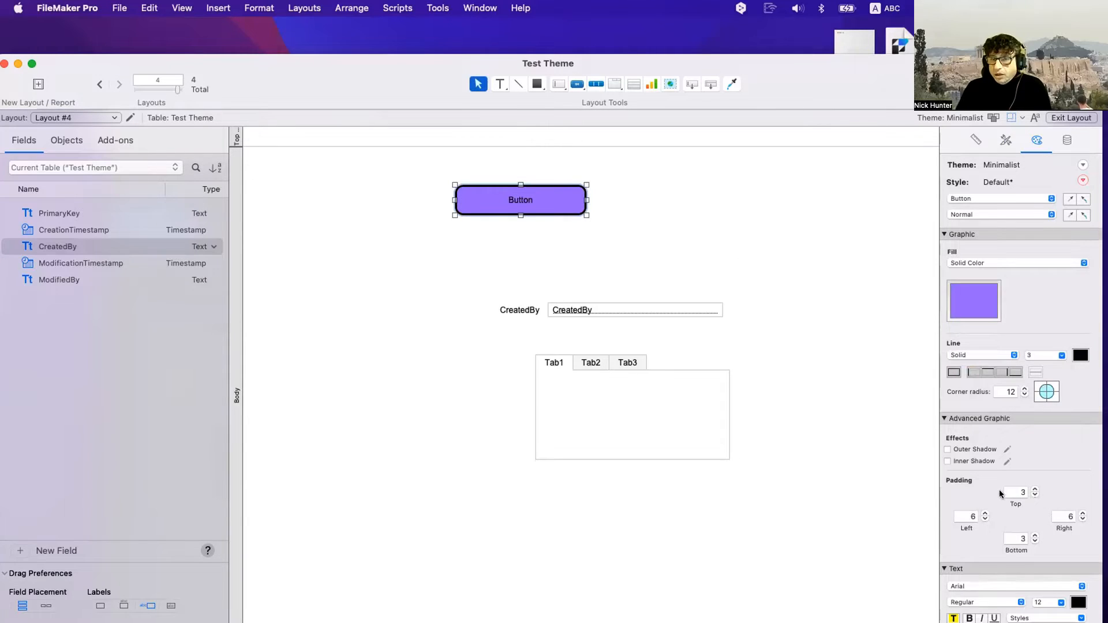
scroll(1004, 492, "down", 4)
left_click(1077, 514)
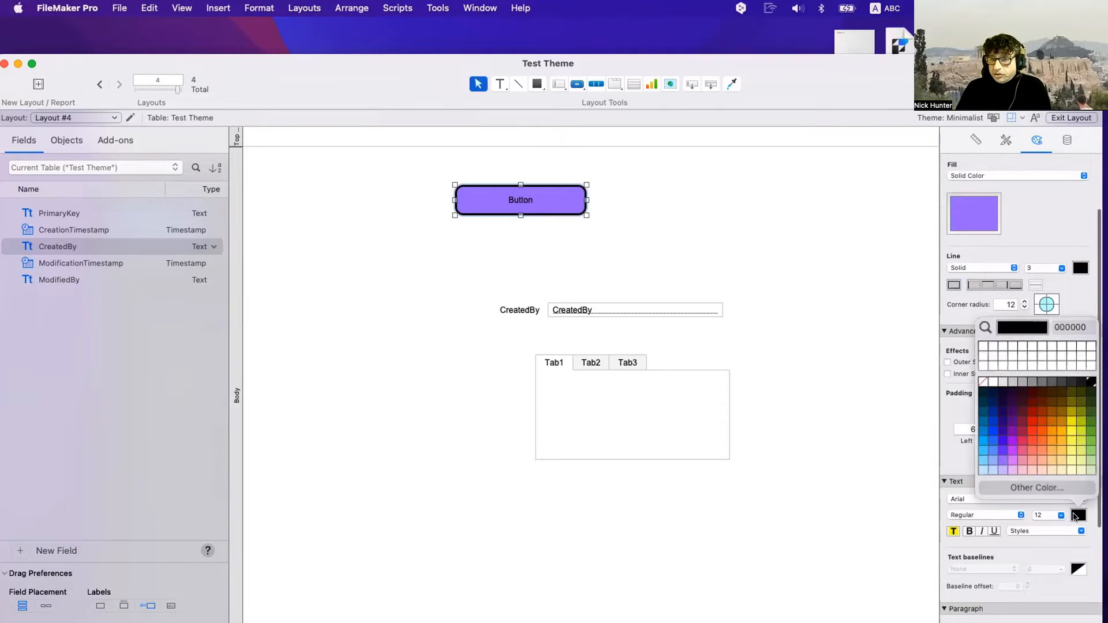
left_click(993, 383)
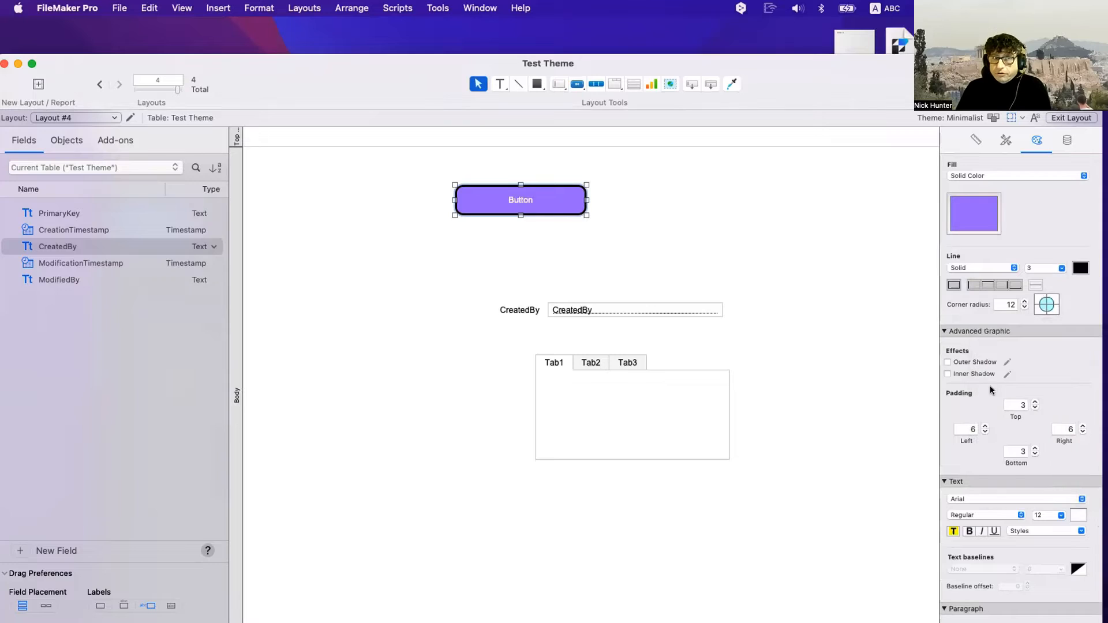
Set the button's text to size 14, bold, in the Avenir font
left_click(1061, 515)
left_click(1038, 439)
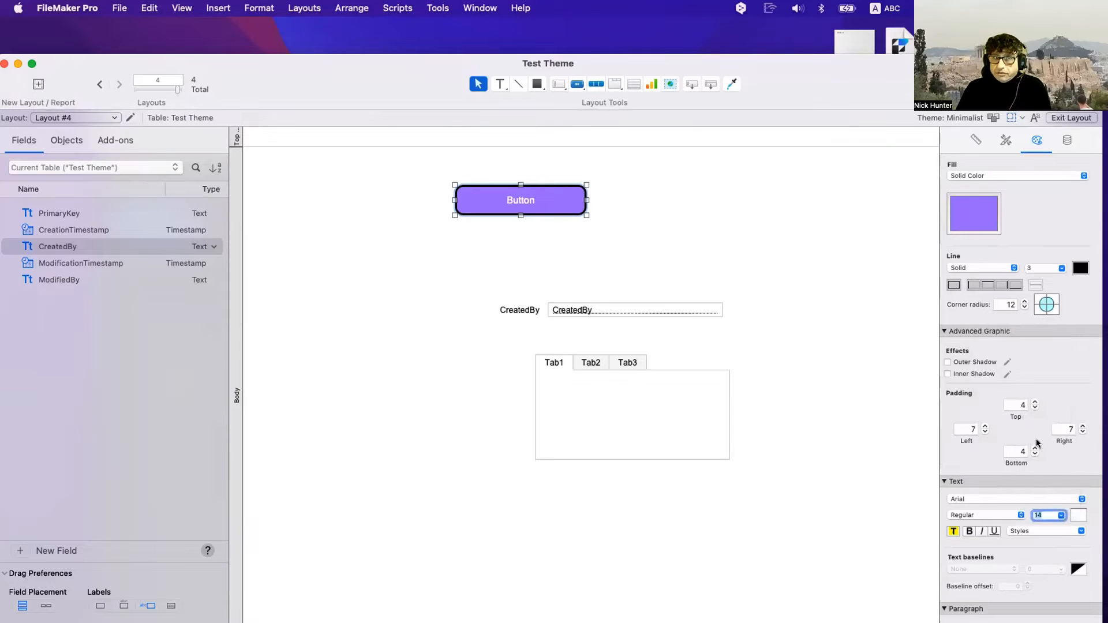
left_click(970, 530)
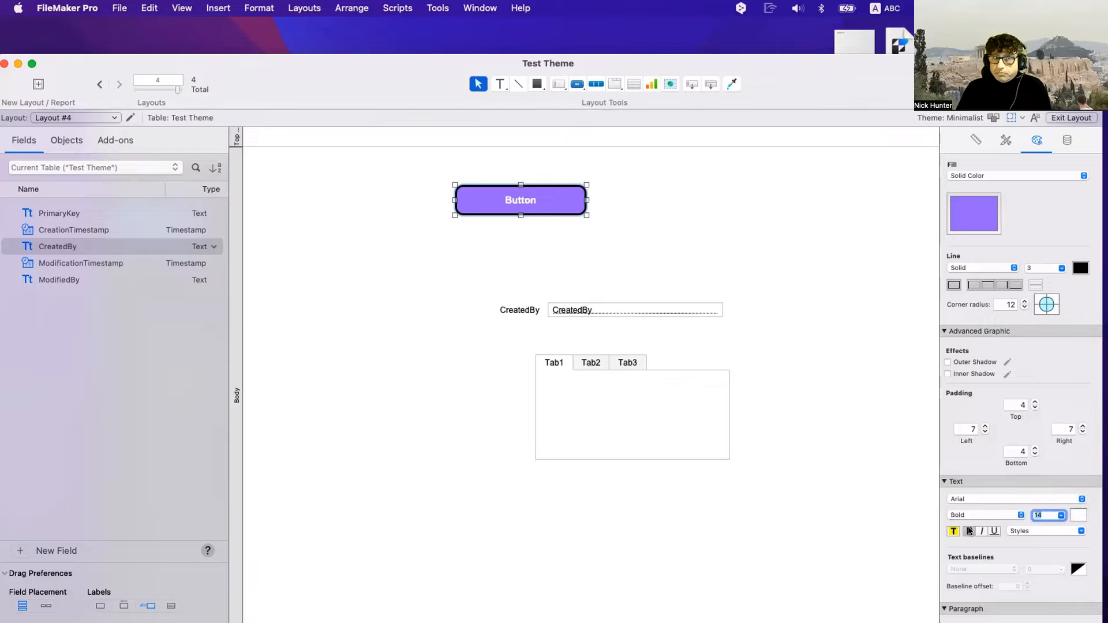
left_click(978, 499)
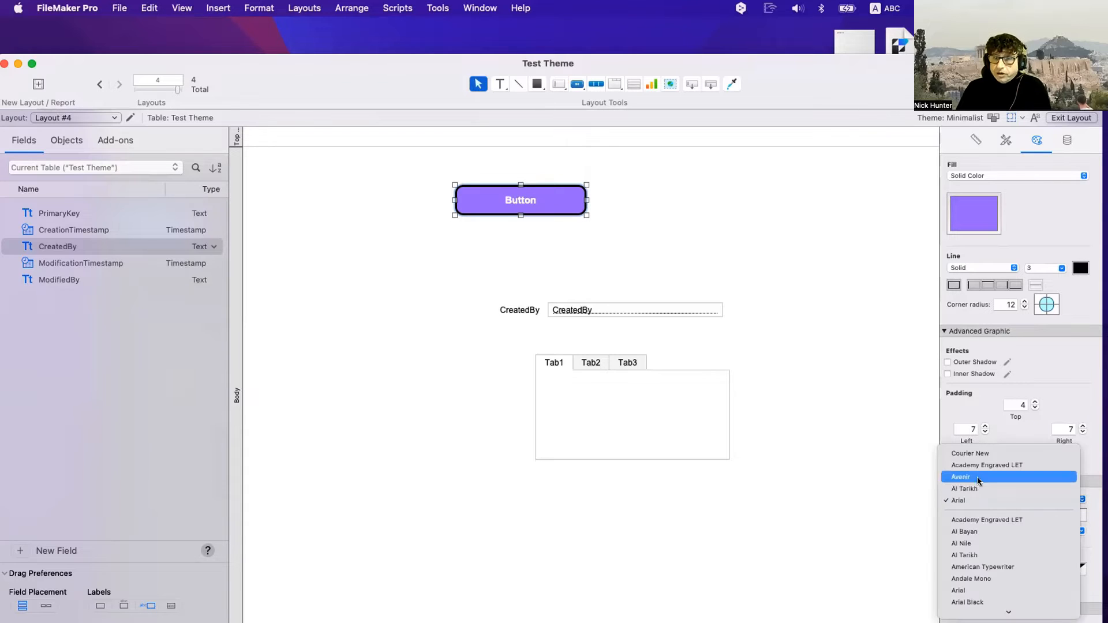
left_click(977, 476)
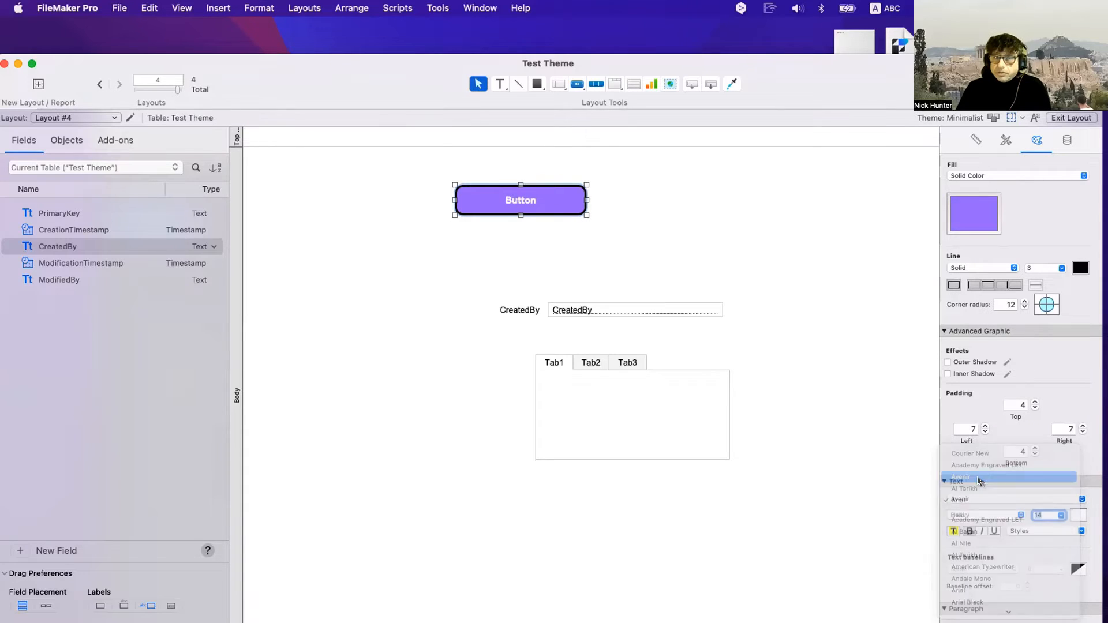
Add an outer shadow with horizontal and vertical offsets of 1, opacity 30, blur 2 and spread 2, and move the button slightly left and up
left_click(956, 363)
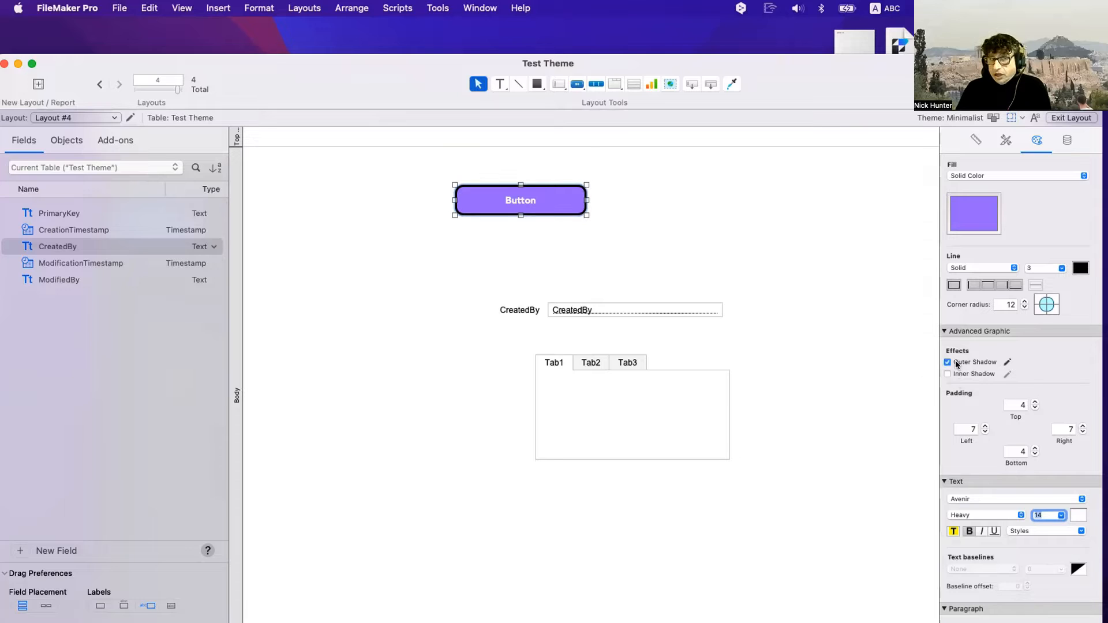
left_click(1007, 361)
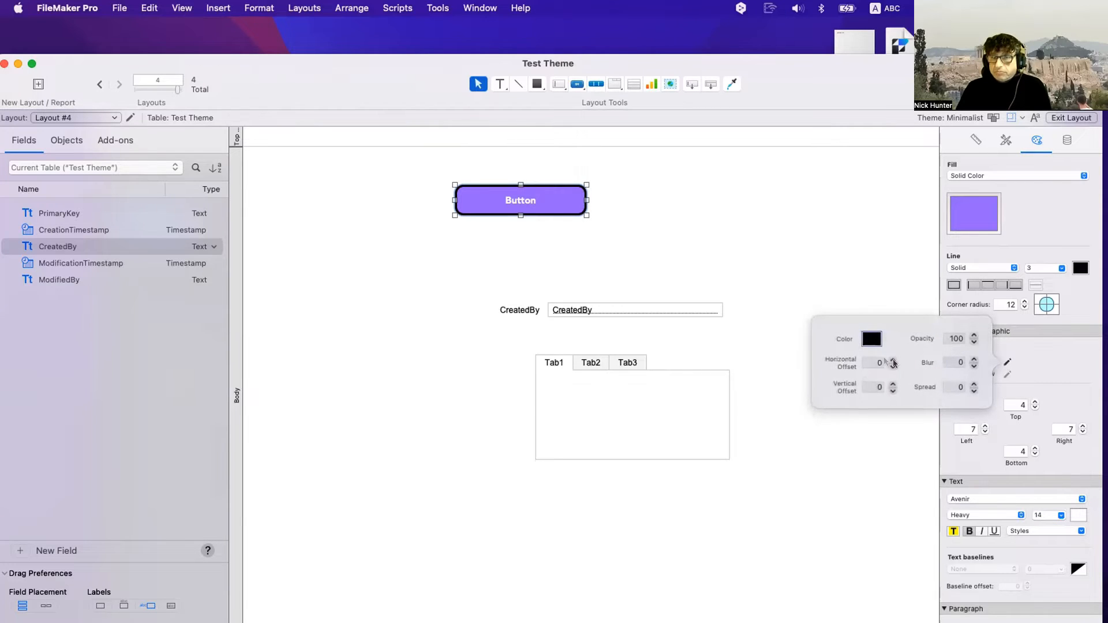
left_click(893, 360)
left_click(893, 384)
key("Tab")
type("30")
key("Tab")
key("Tab")
type("2")
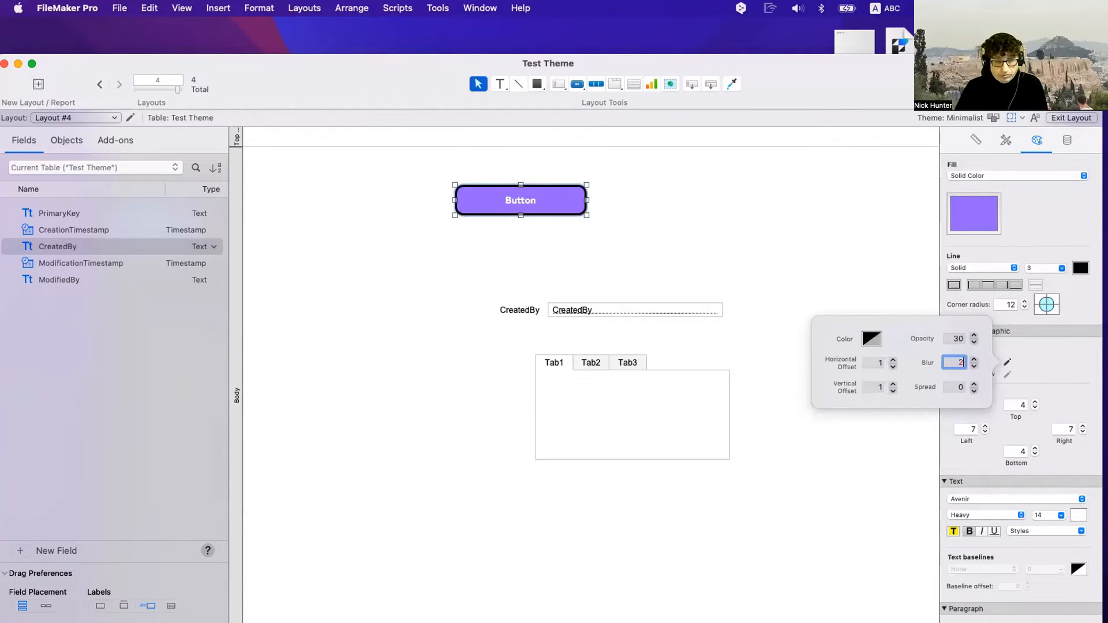
key("Tab")
type("2")
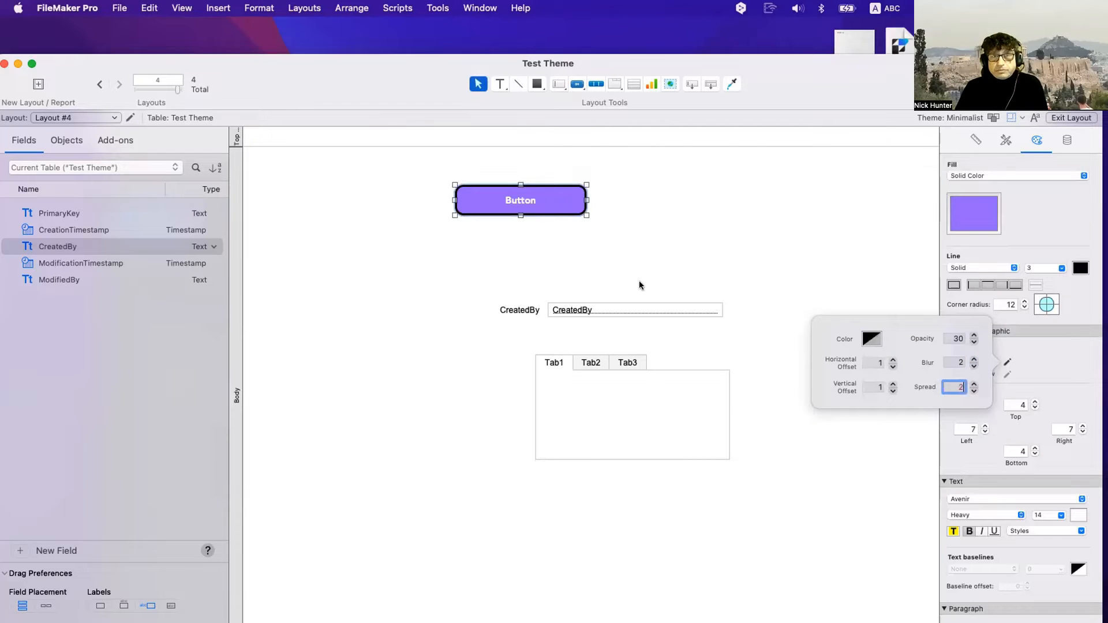
left_click(640, 285)
left_click_drag(556, 201, 535, 198)
left_click(528, 277)
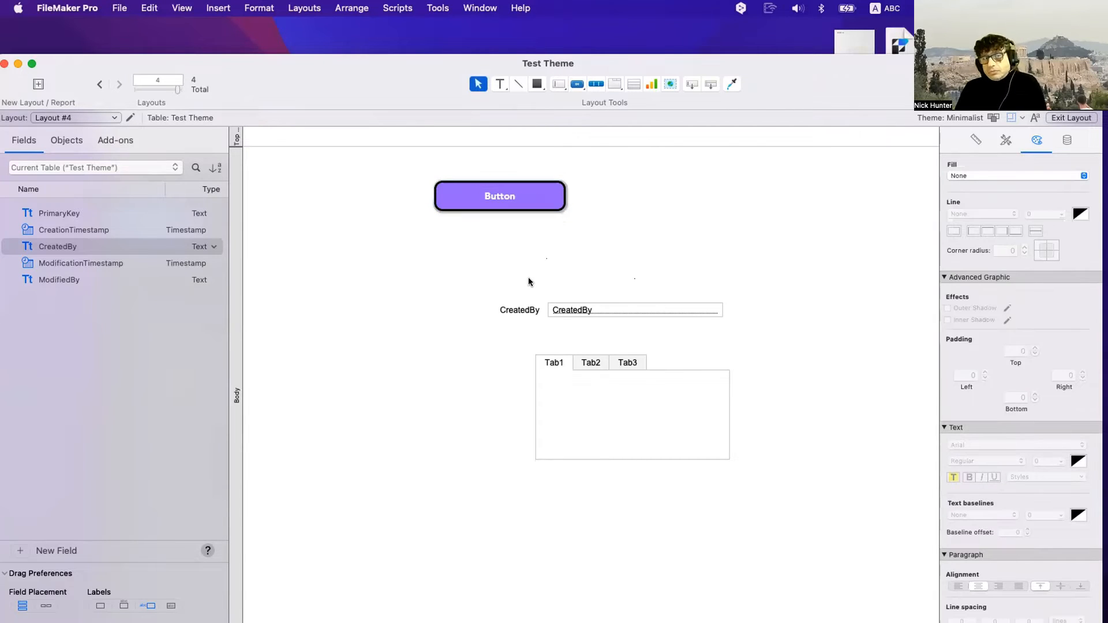
Left-align the button's text and set its left padding to 15
left_click(507, 196)
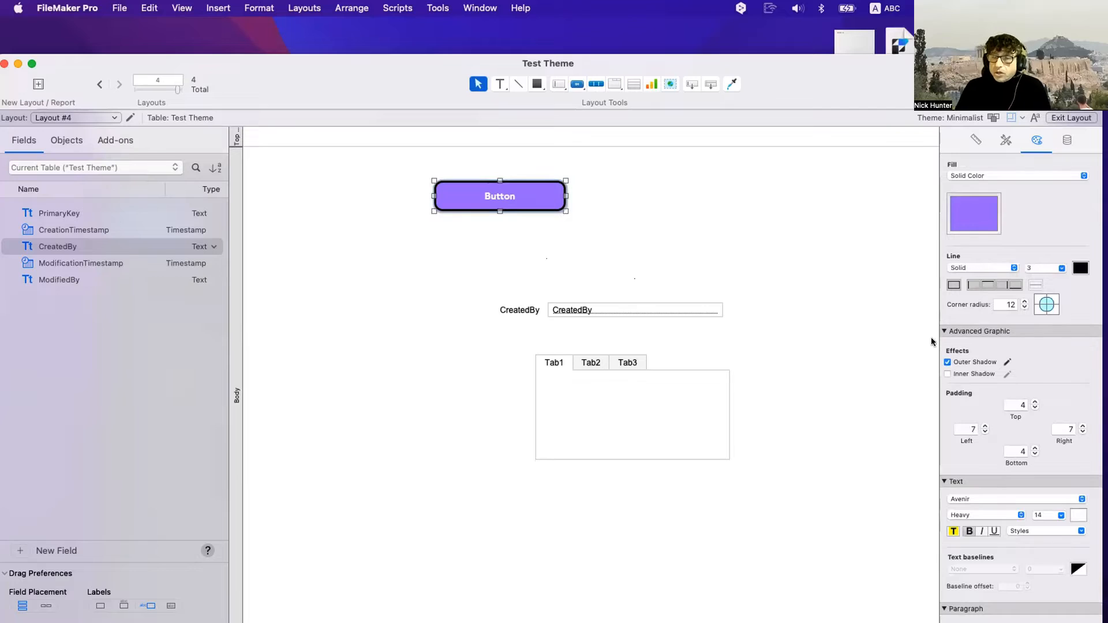
scroll(970, 466, "down", 4)
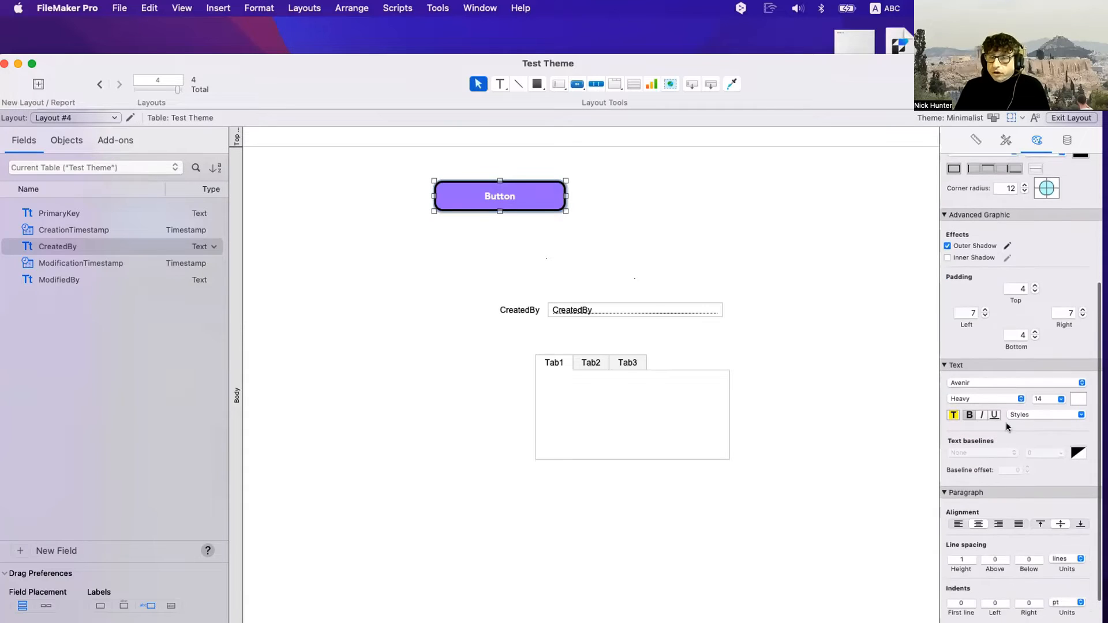
left_click(958, 522)
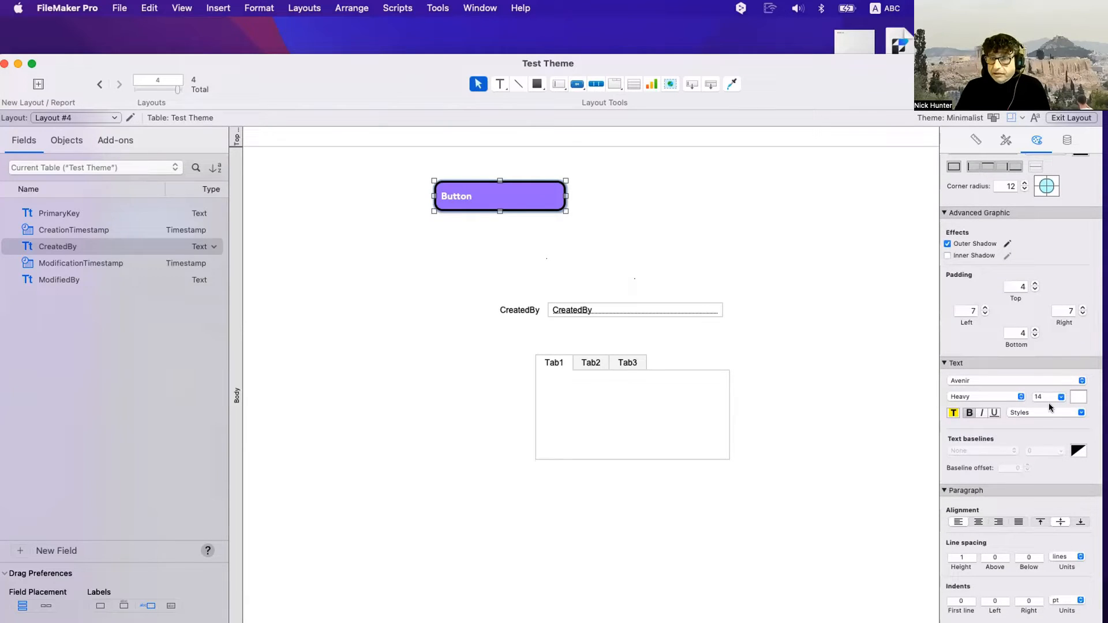
scroll(988, 326, "up", 1)
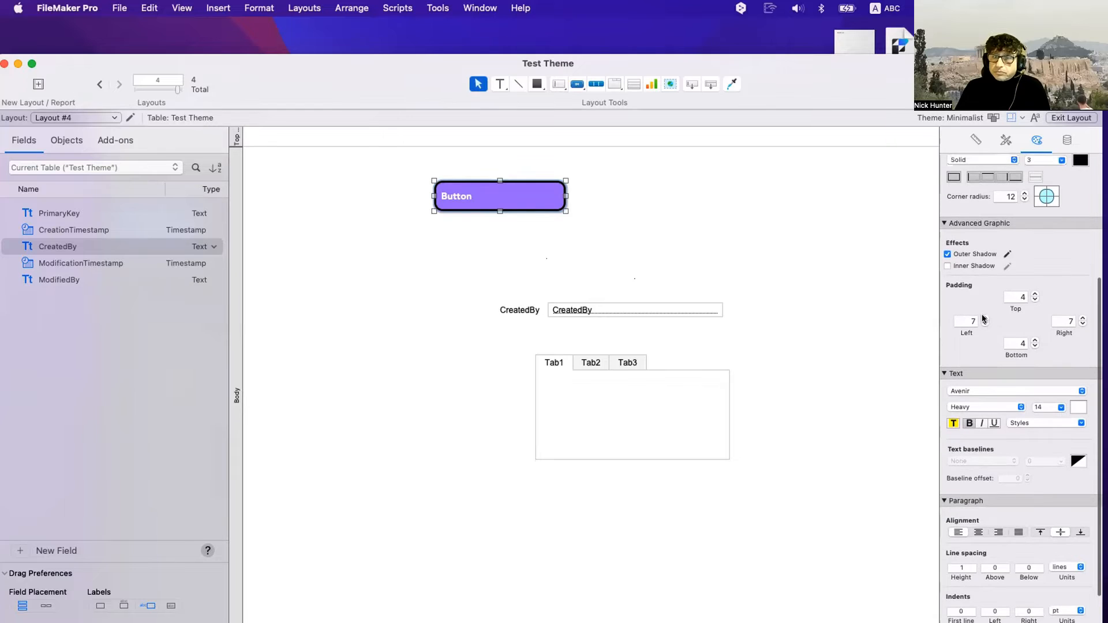
scroll(1004, 323, "up", 2)
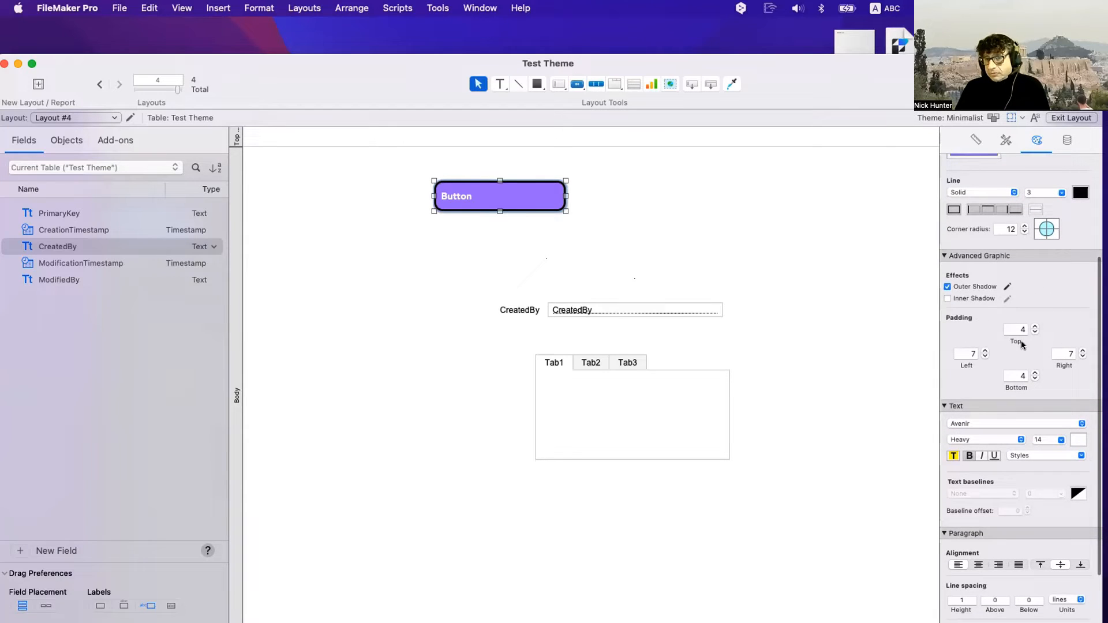
left_click(983, 350)
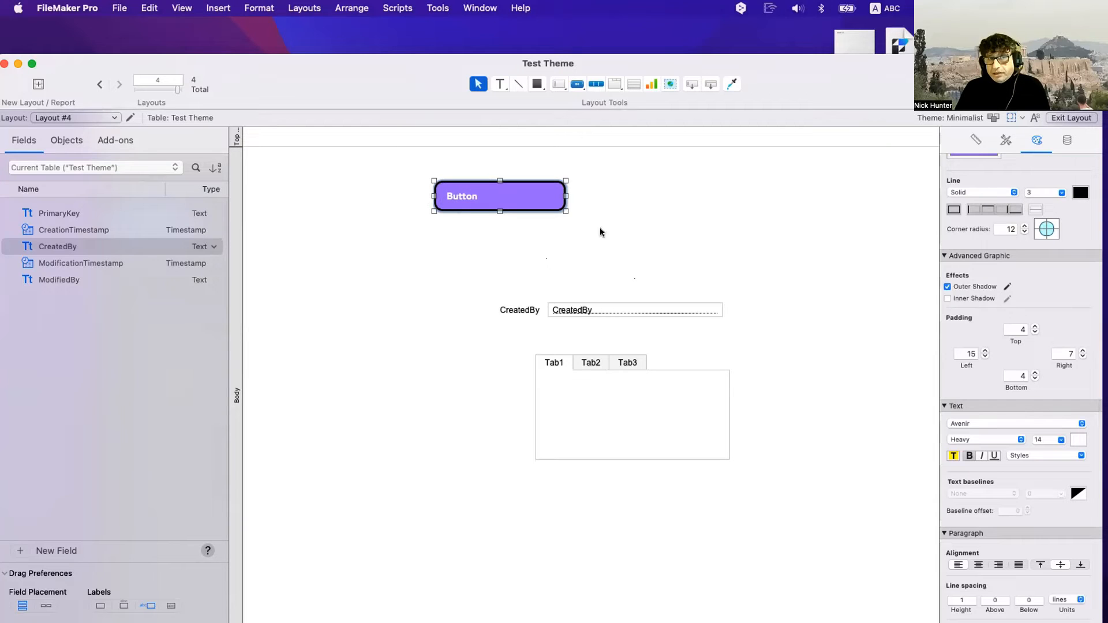
Try a top padding of 8 on the button, return it to 4, and move the button slightly right and down
left_click(1034, 328)
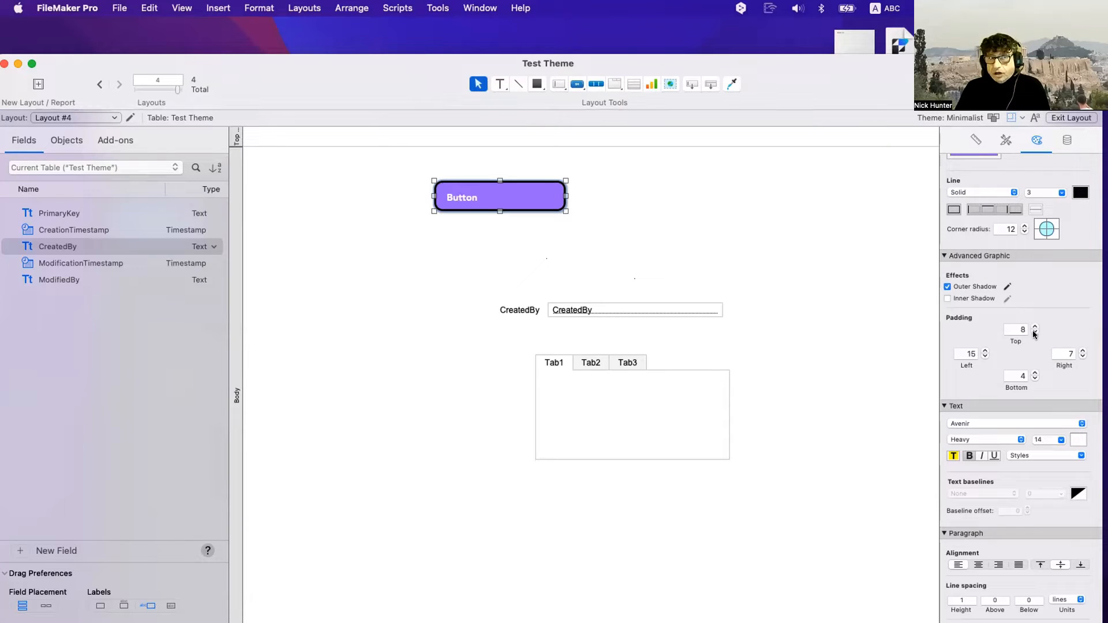
left_click(1034, 333)
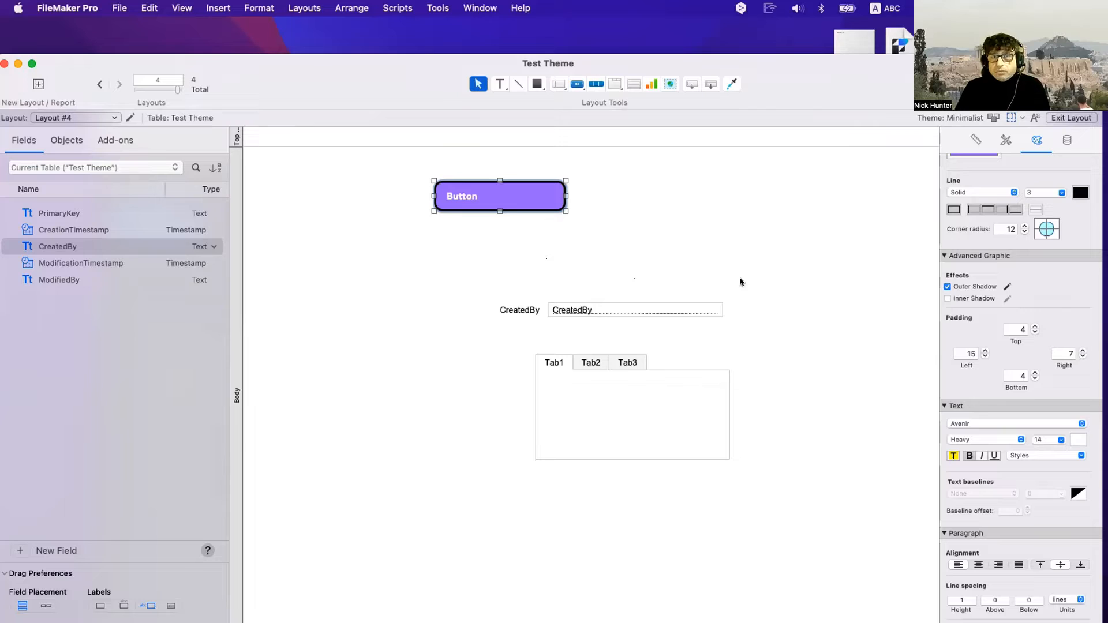
left_click(539, 222)
left_click_drag(529, 211, 547, 219)
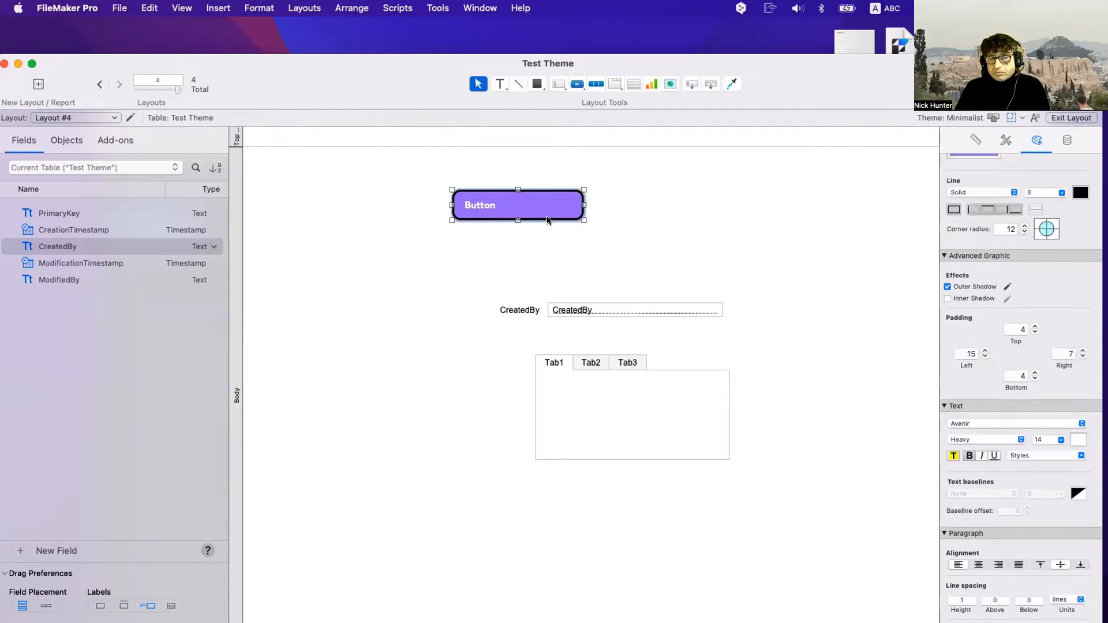
double_click(529, 203)
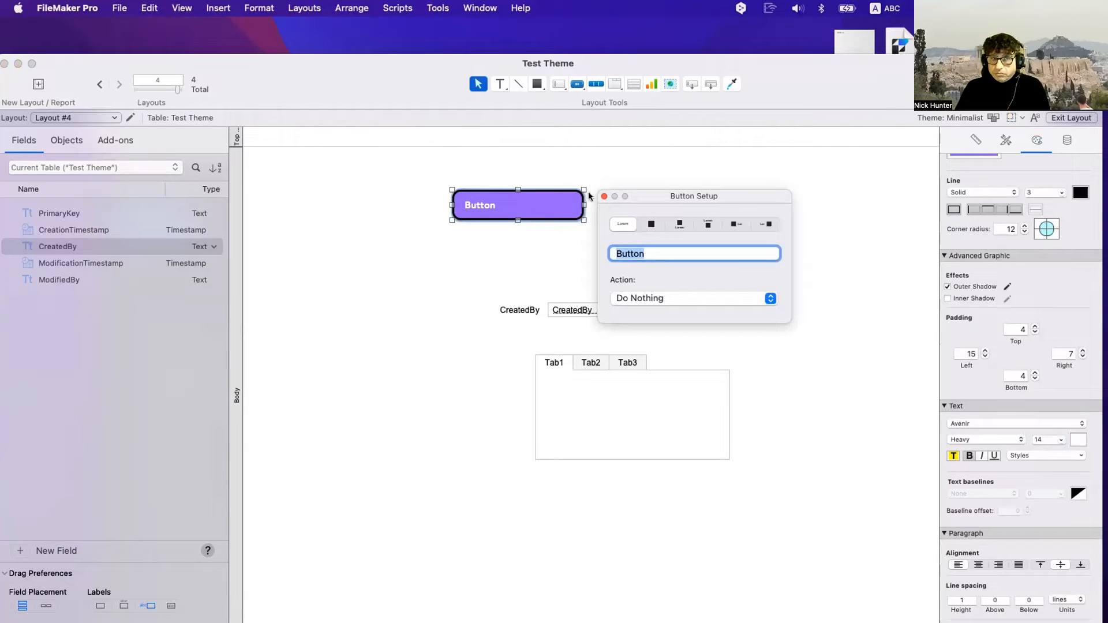
left_click(524, 203)
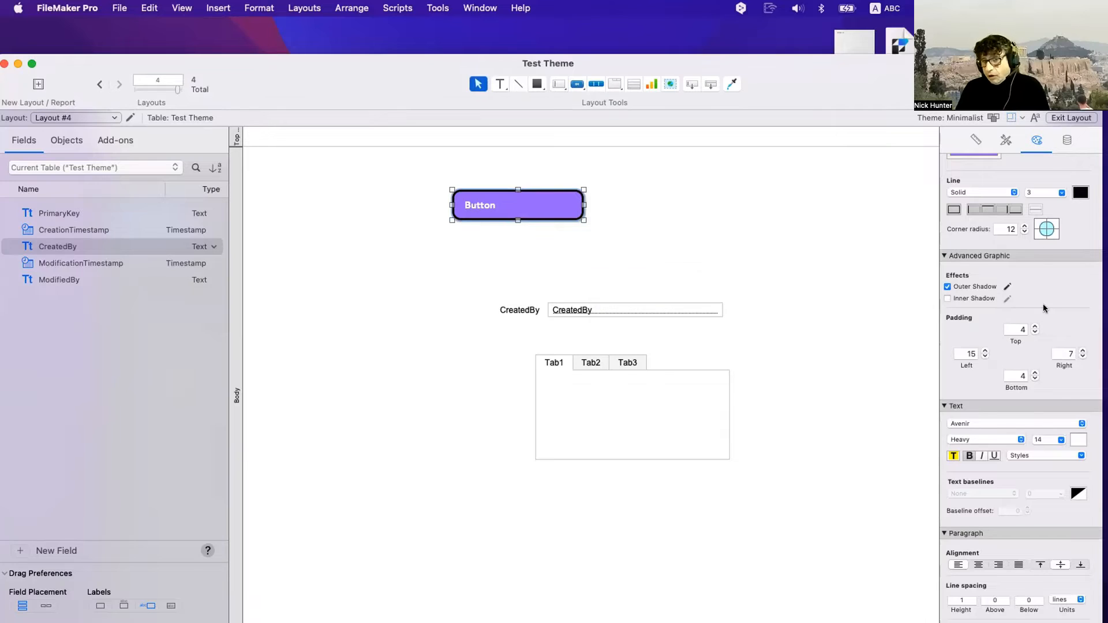
scroll(1047, 344, "down", 5)
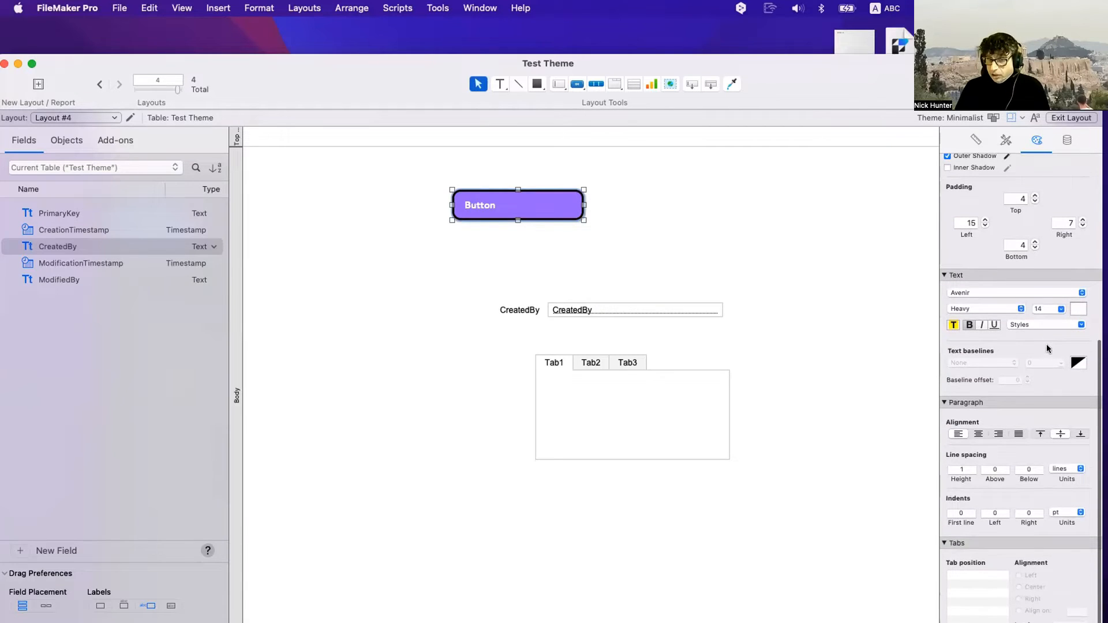
scroll(1046, 344, "up", 10)
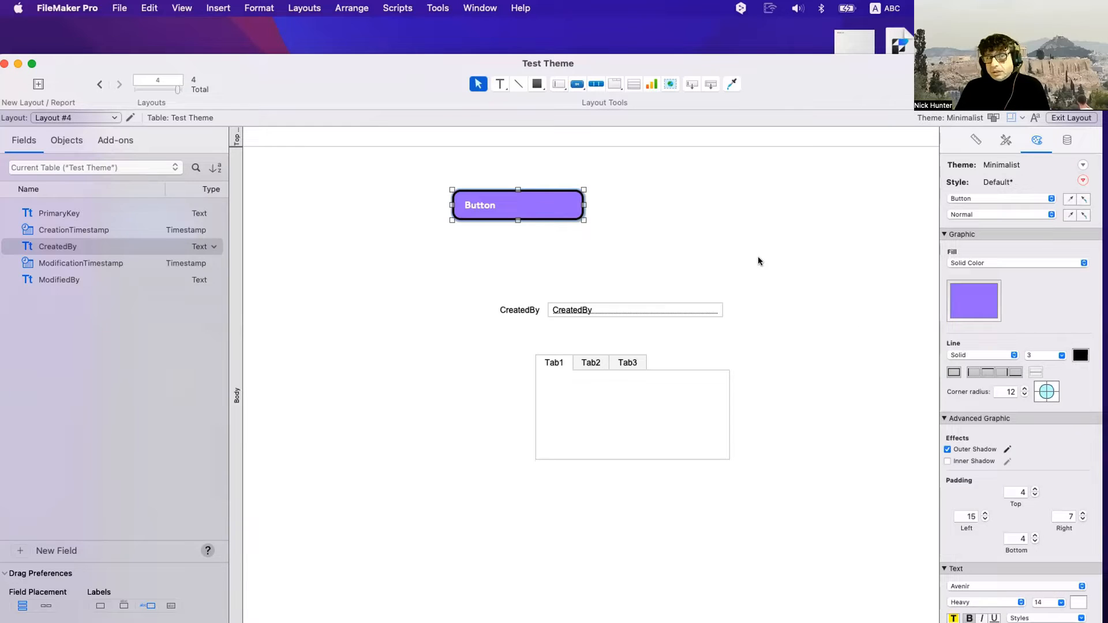
Add a gear icon after the button's label at a size of 19 pt, and move the button slightly right
double_click(539, 203)
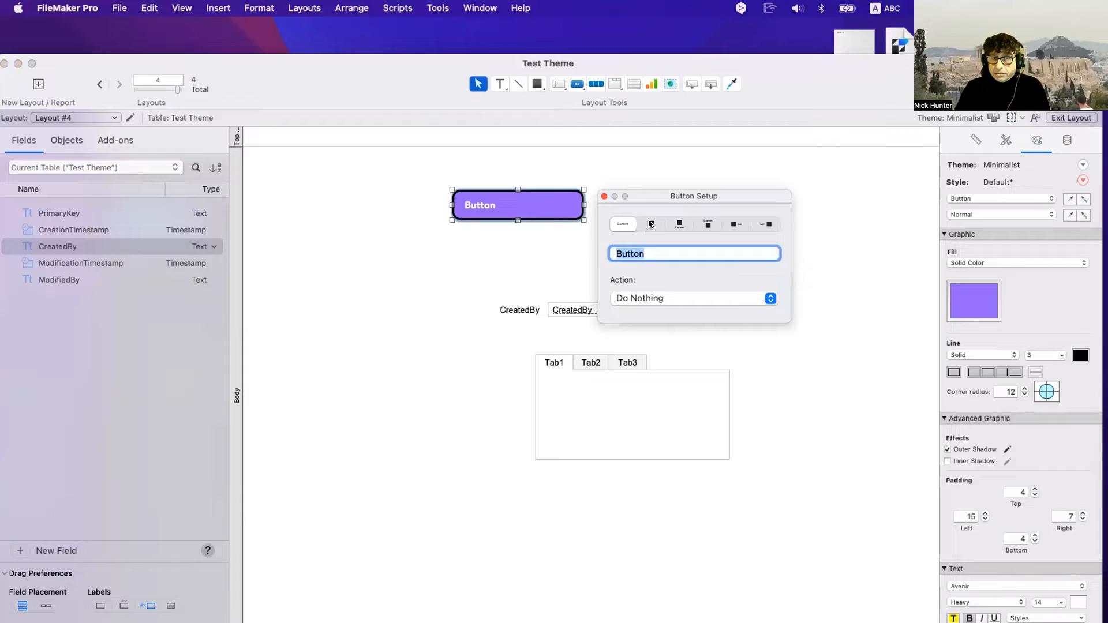
left_click(766, 224)
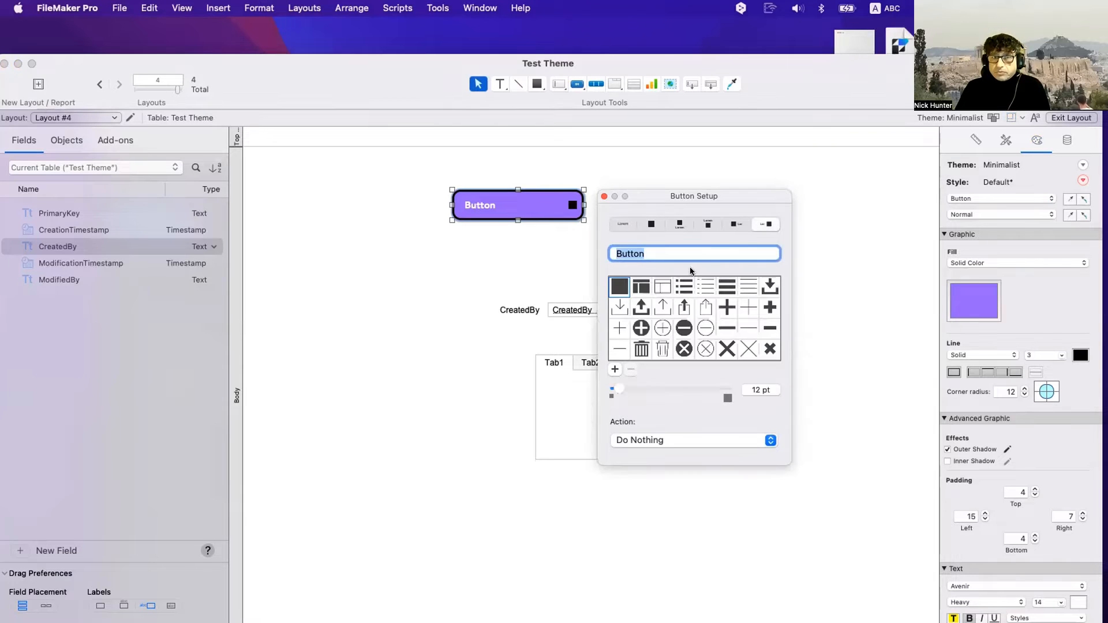
scroll(693, 318, "down", 5)
left_click(684, 314)
left_click_drag(619, 388, 626, 389)
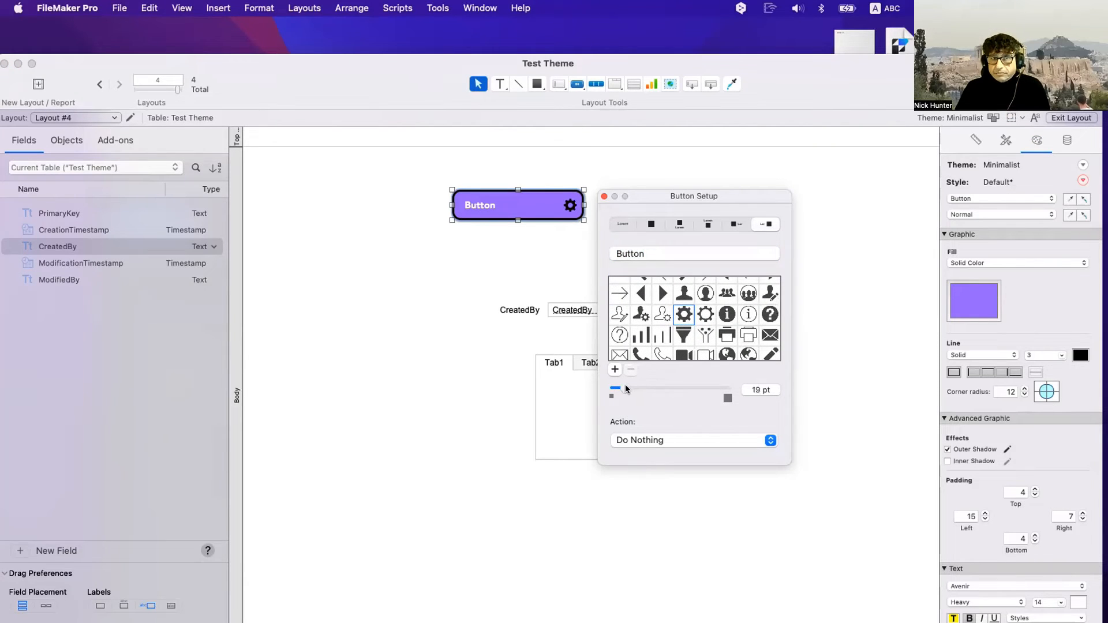
left_click(603, 197)
left_click(660, 199)
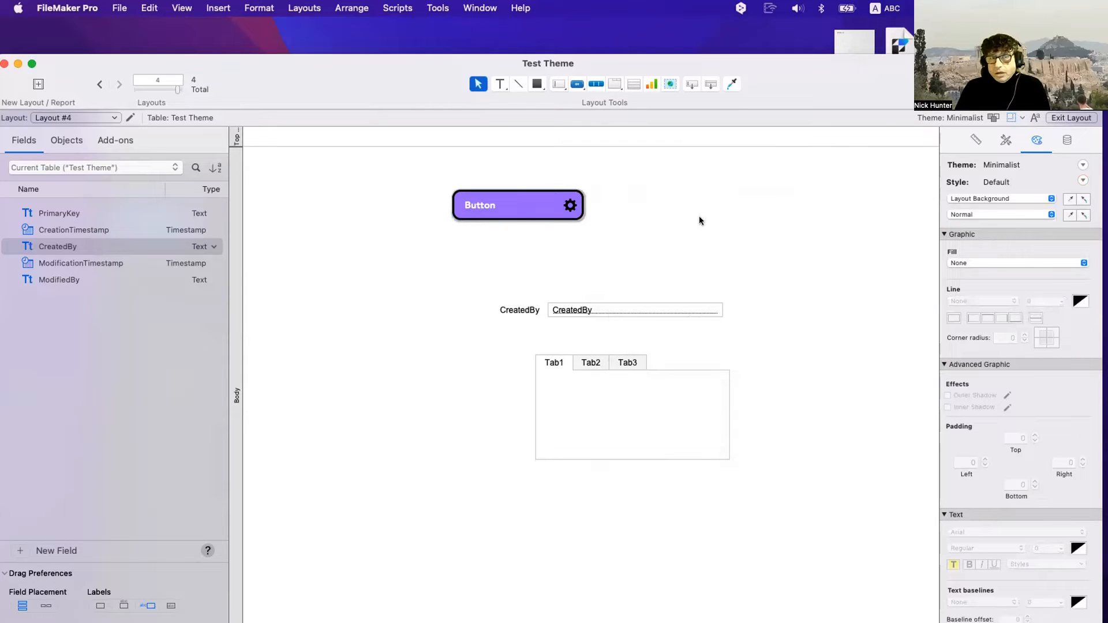
left_click(536, 202)
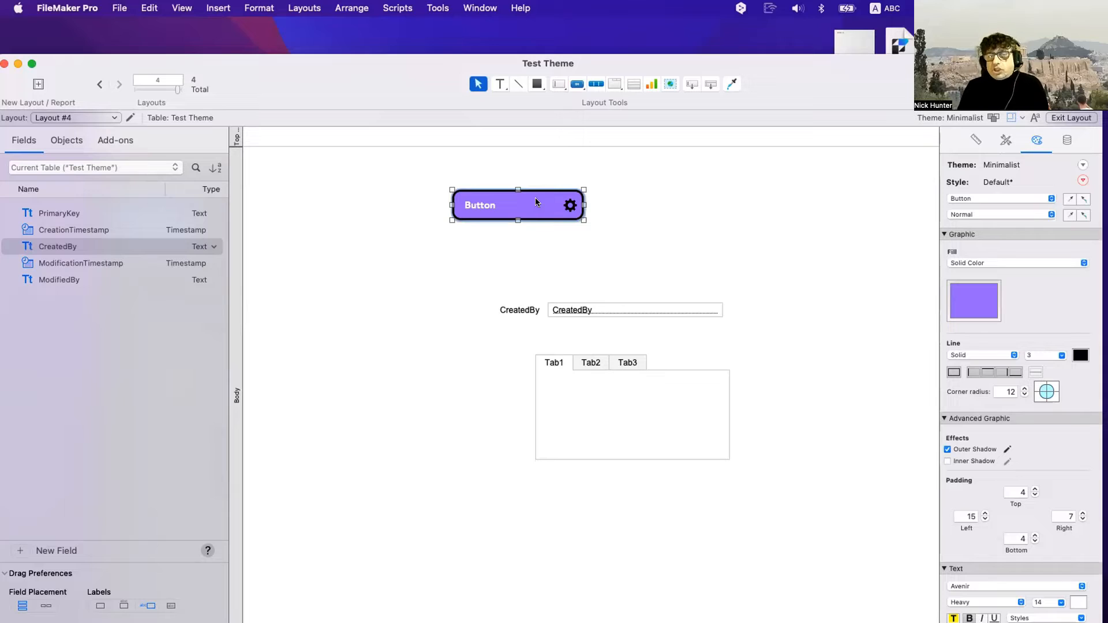
left_click_drag(535, 201, 575, 204)
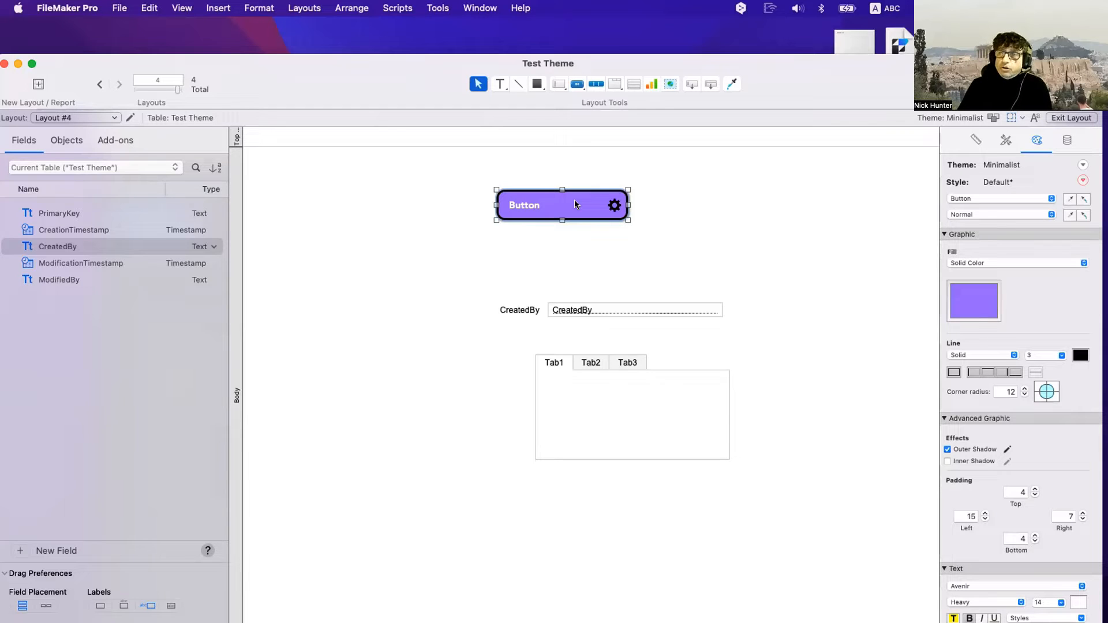
Compare the style settings of the button's Icon part with those of the Button part
left_click(970, 199)
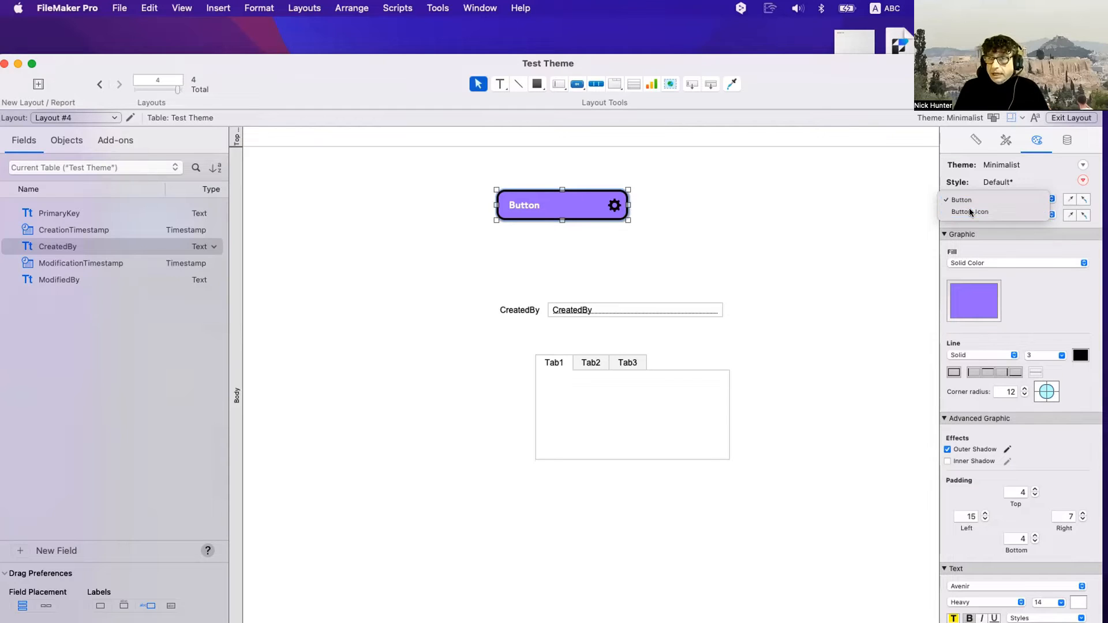
left_click(969, 210)
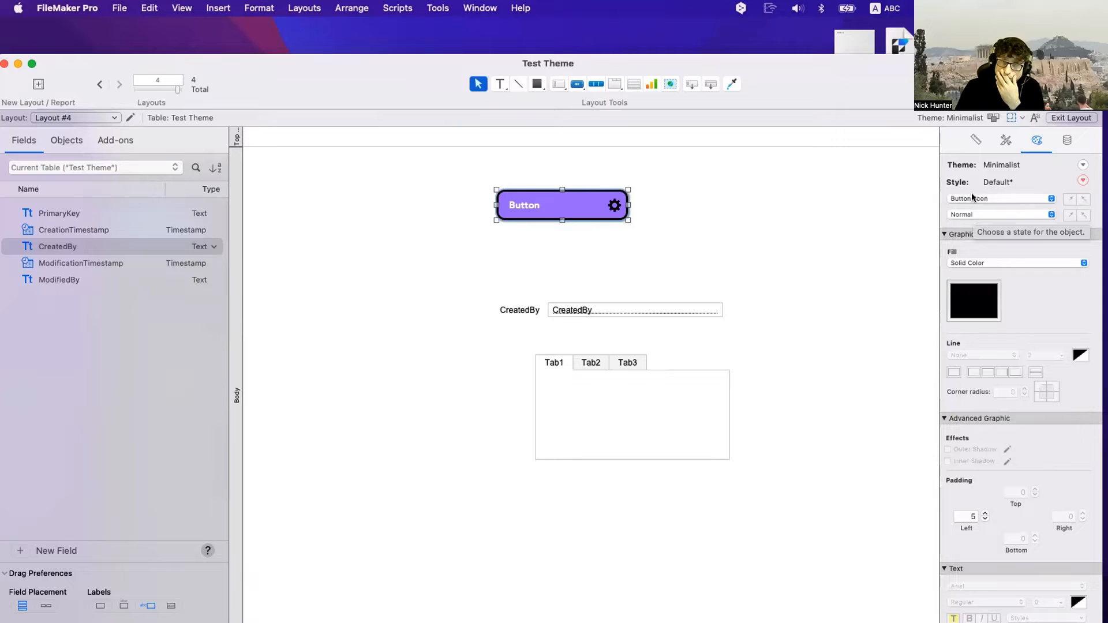
left_click(972, 198)
left_click(971, 187)
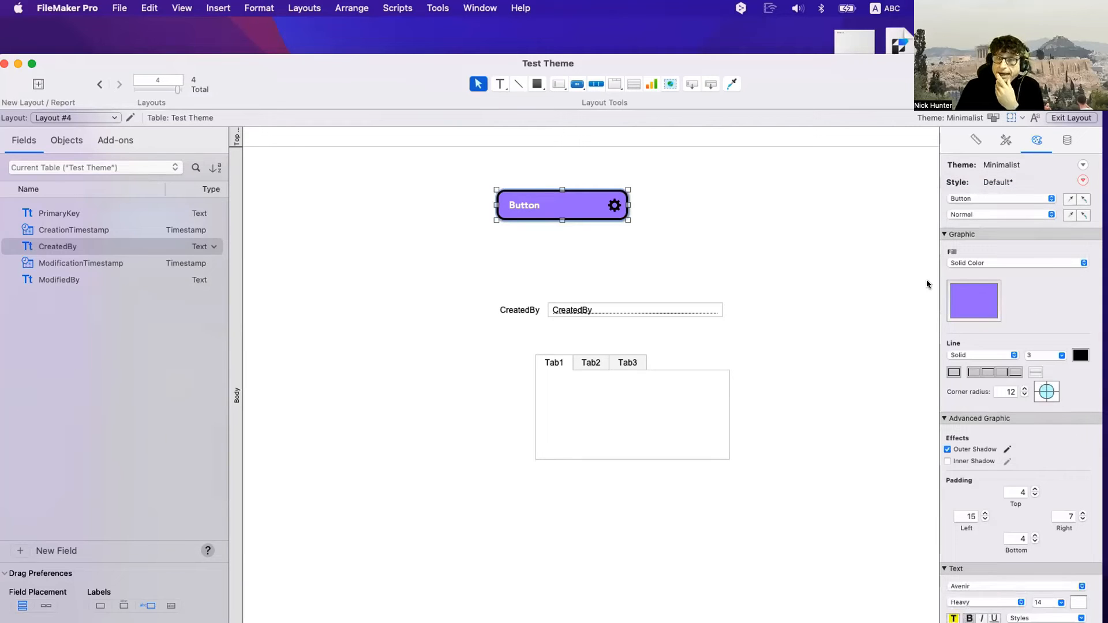
scroll(983, 580, "down", 5)
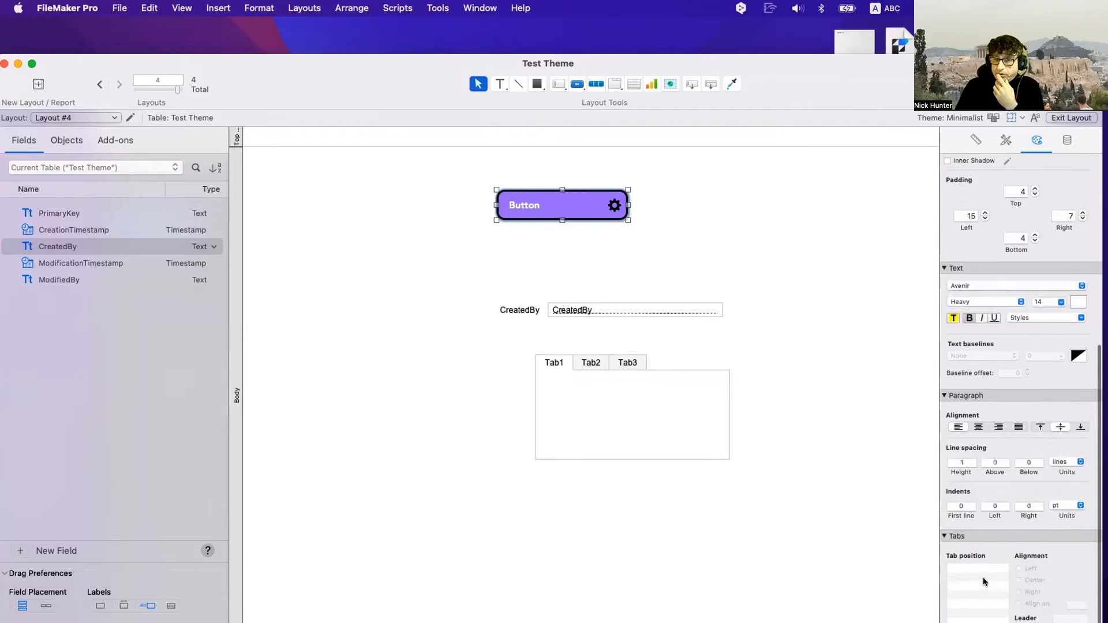
scroll(984, 581, "up", 5)
Set the fill of the button's Icon part to white
left_click(973, 200)
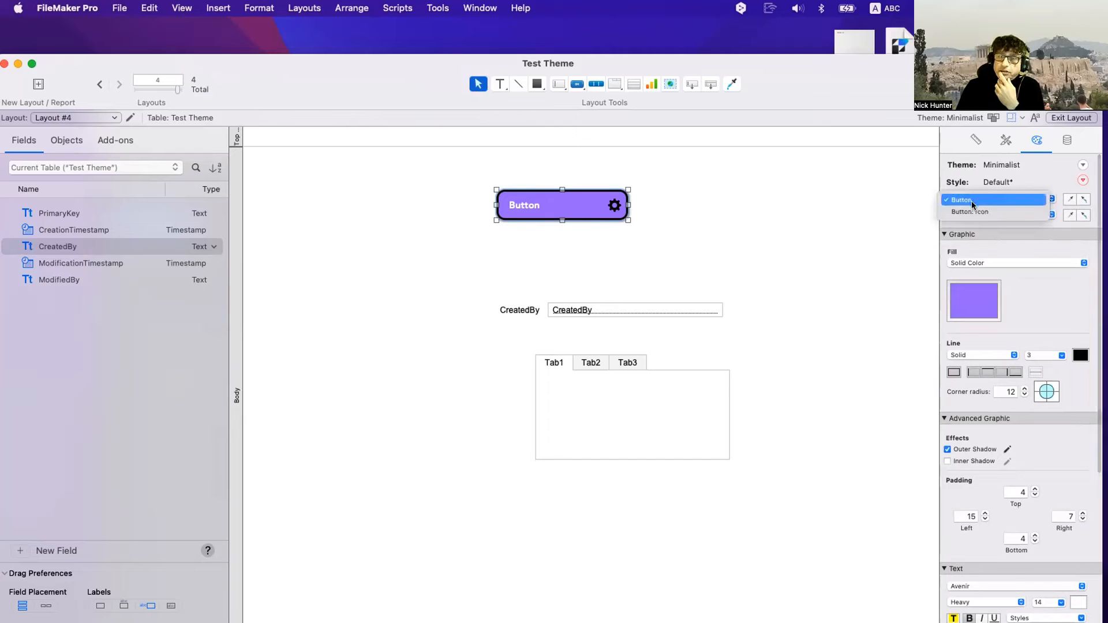
left_click(972, 211)
scroll(1011, 349, "down", 3)
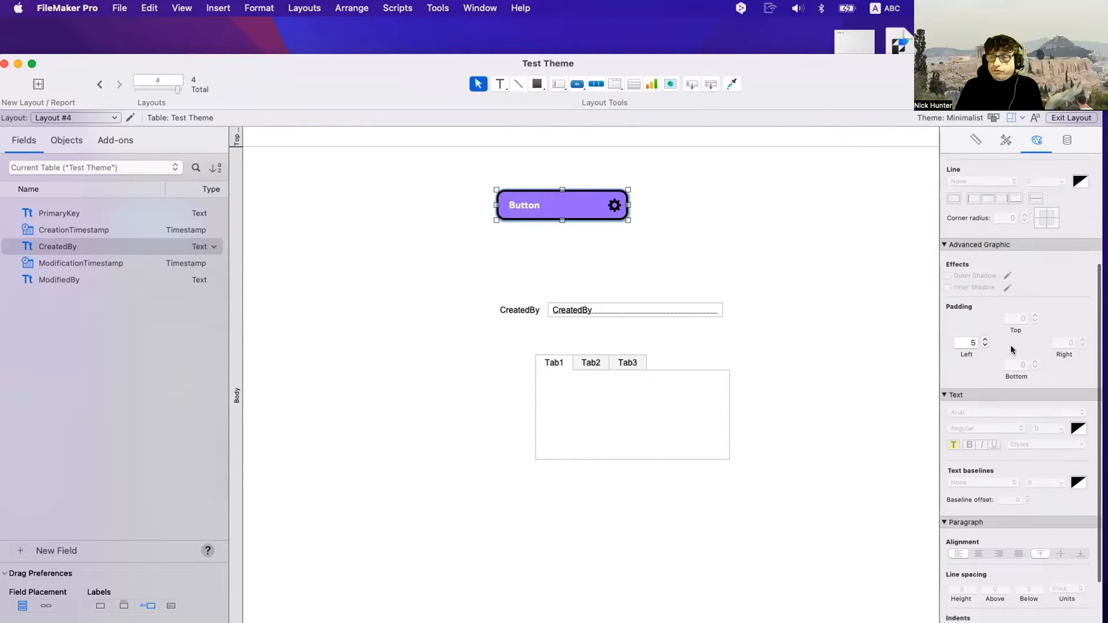
scroll(1010, 349, "down", 2)
scroll(1011, 349, "up", 5)
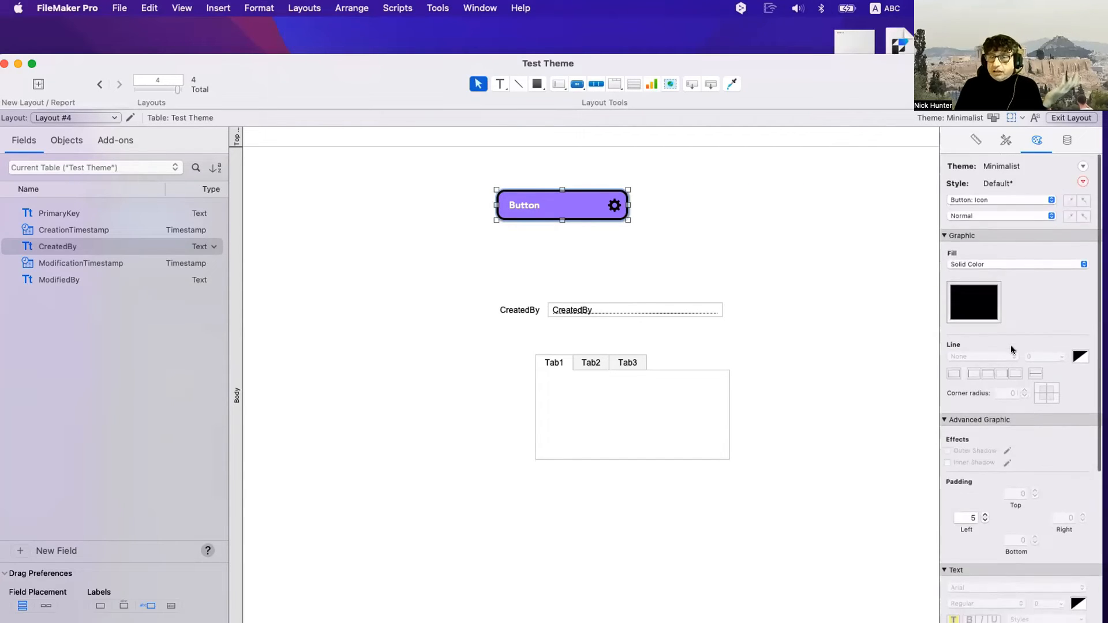
left_click(977, 308)
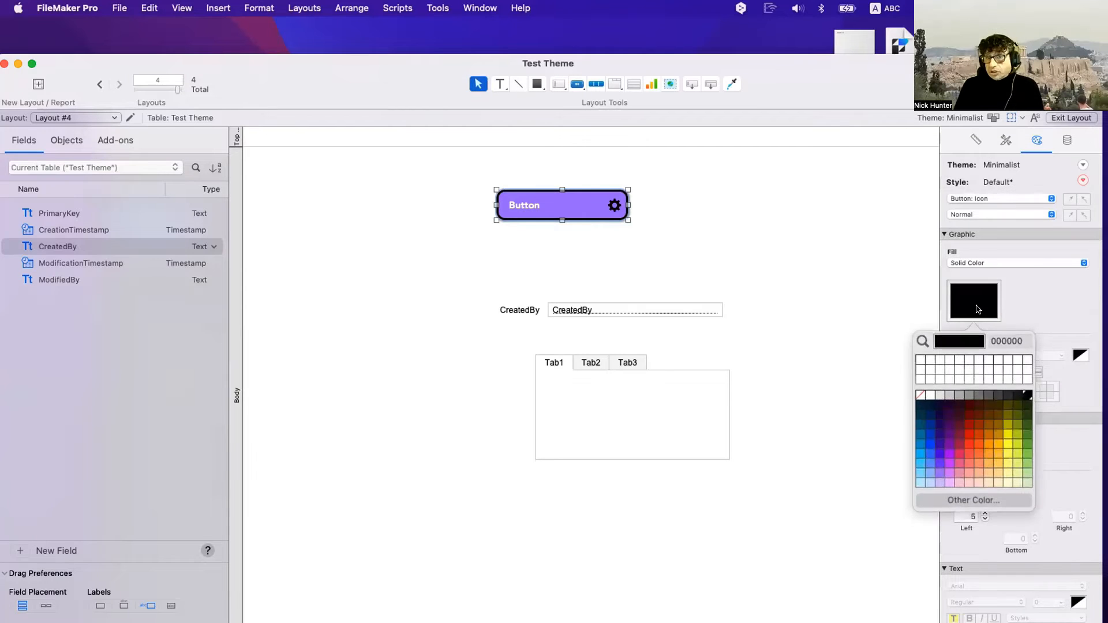
left_click(1006, 200)
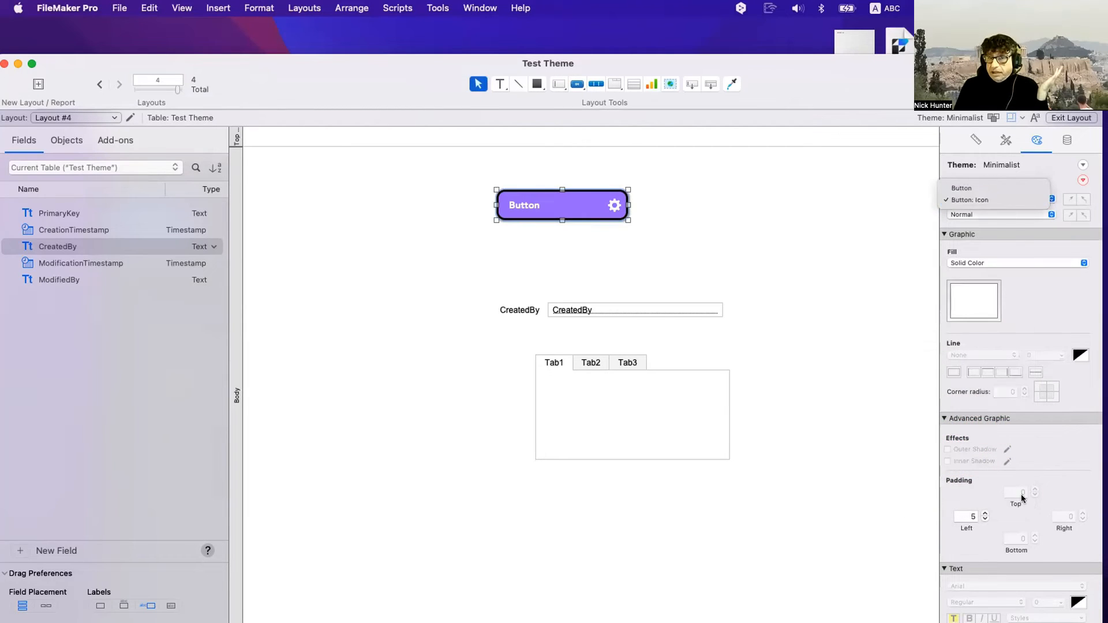
left_click(1022, 496)
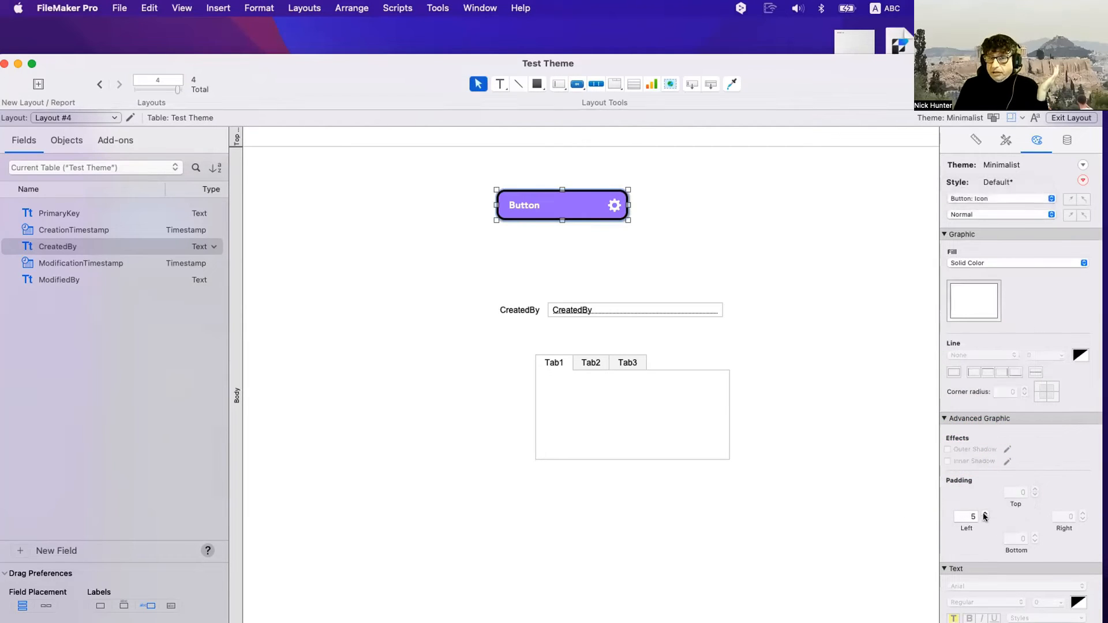
Try a larger left padding on the button's icon and return it to 5
left_click(985, 514)
left_click(985, 514)
left_click(985, 514)
left_click(985, 519)
left_click(985, 519)
left_click(985, 519)
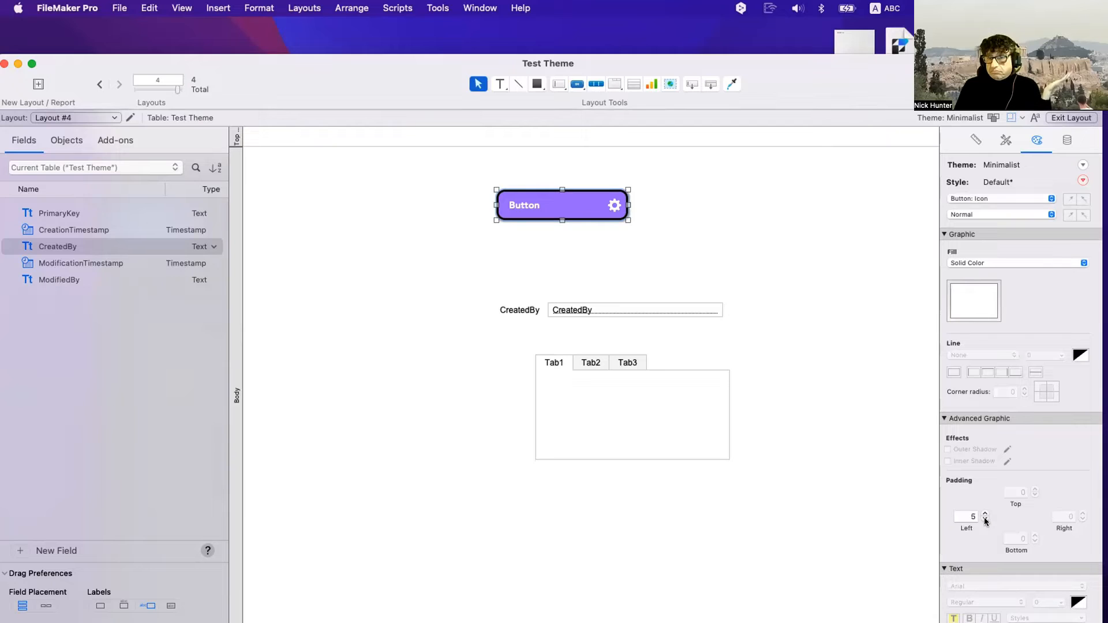
Place the gear icon before the button's label in the button setup
double_click(587, 203)
left_click(780, 224)
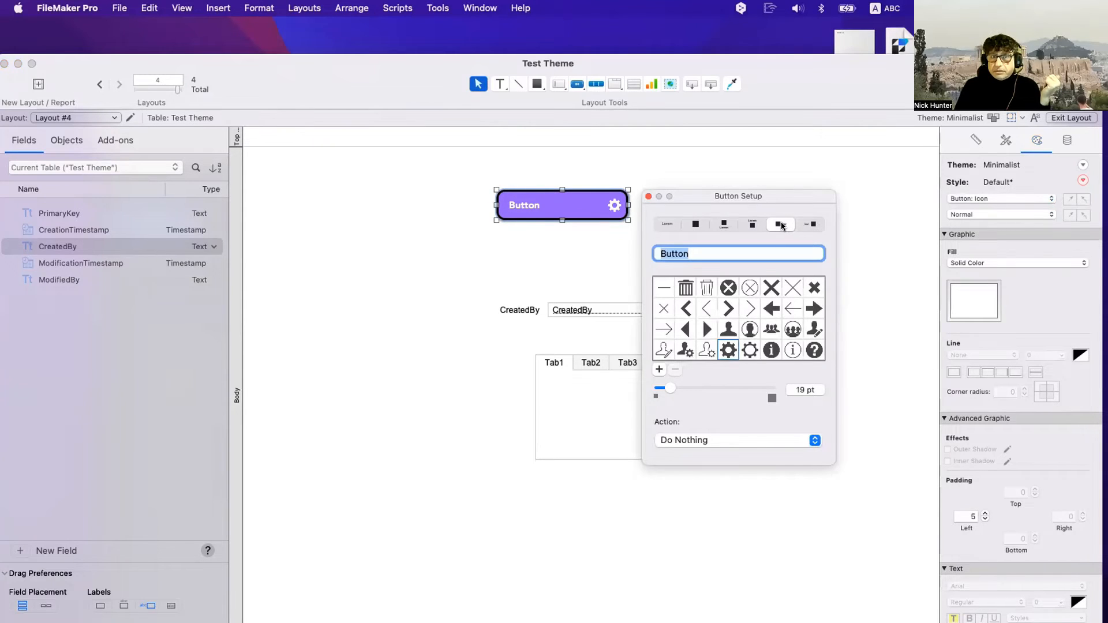
left_click(649, 196)
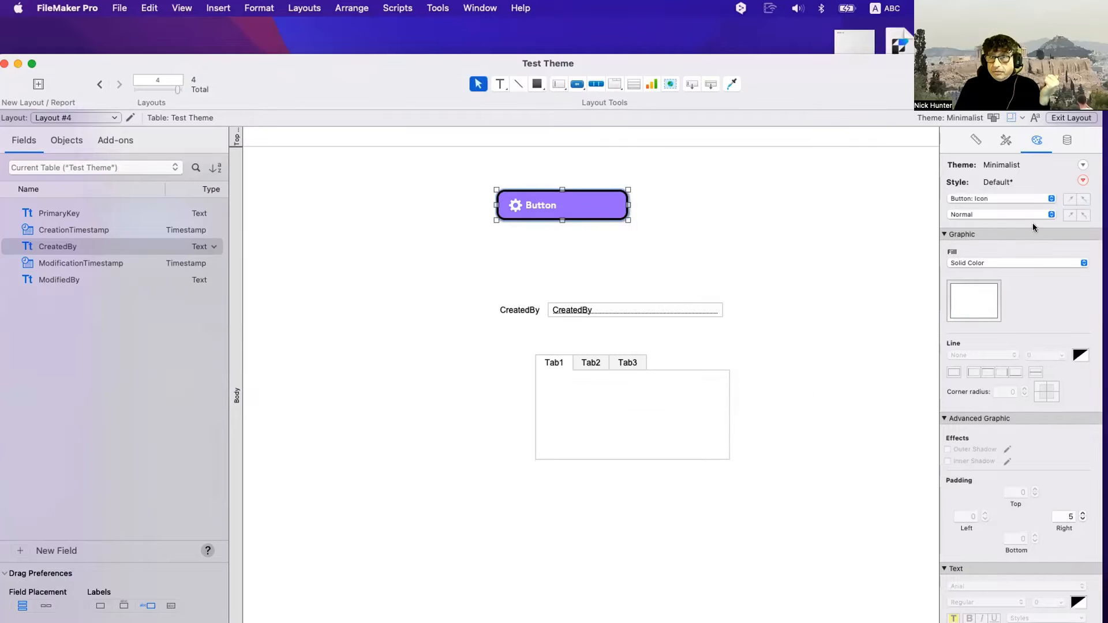
Try wider right padding on the button's icon, including 9, and reduce it to 0
left_click(1083, 514)
left_click(1082, 513)
left_click(1082, 514)
left_click(1082, 514)
left_click(1083, 514)
left_click(1083, 513)
left_click(1083, 514)
left_click(1083, 513)
left_click(1082, 519)
left_click(1082, 519)
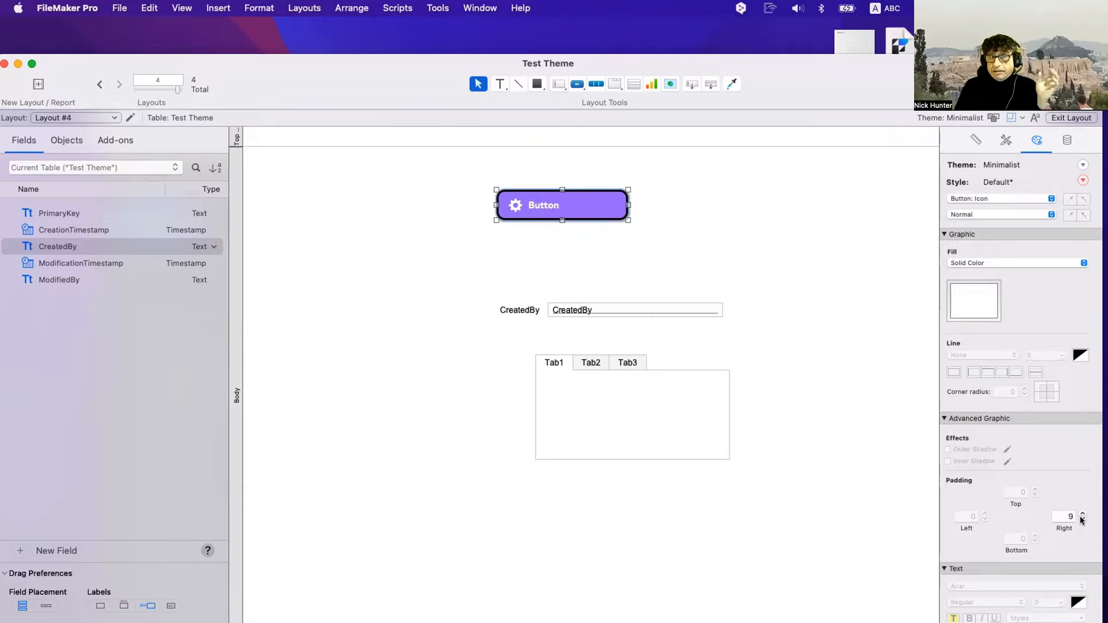
left_click(1082, 520)
left_click(1082, 519)
left_click(1082, 519)
left_click(1083, 519)
left_click(1082, 519)
left_click(1082, 519)
left_click(1082, 519)
left_click(1083, 519)
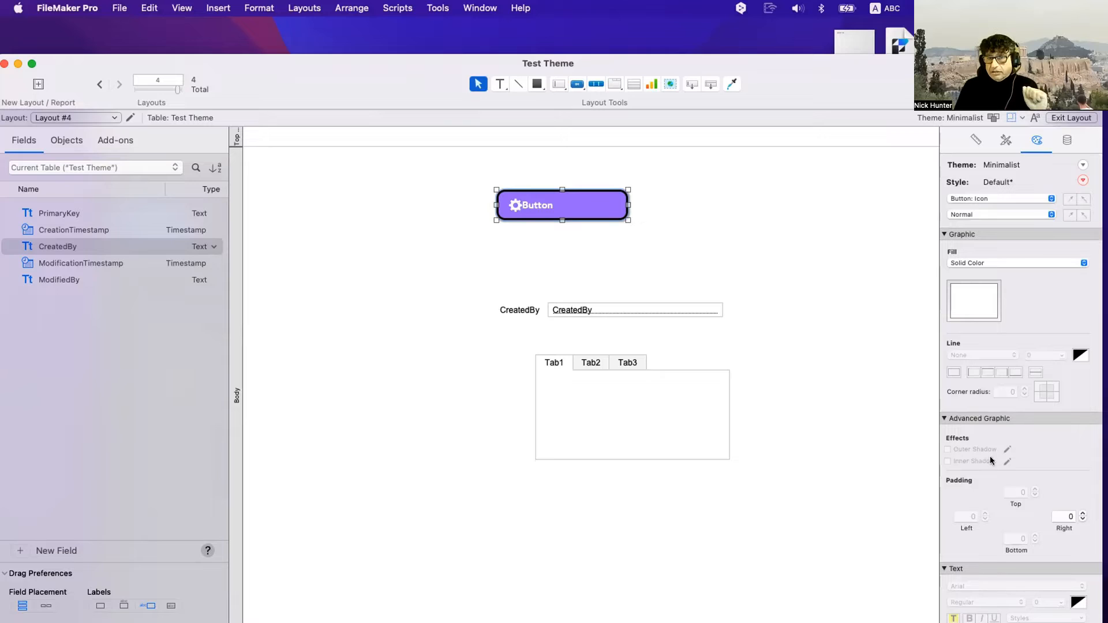
Set the right padding of the button's icon to 7
left_click(1082, 513)
left_click(1081, 513)
left_click(1081, 513)
left_click(1081, 512)
left_click(1082, 513)
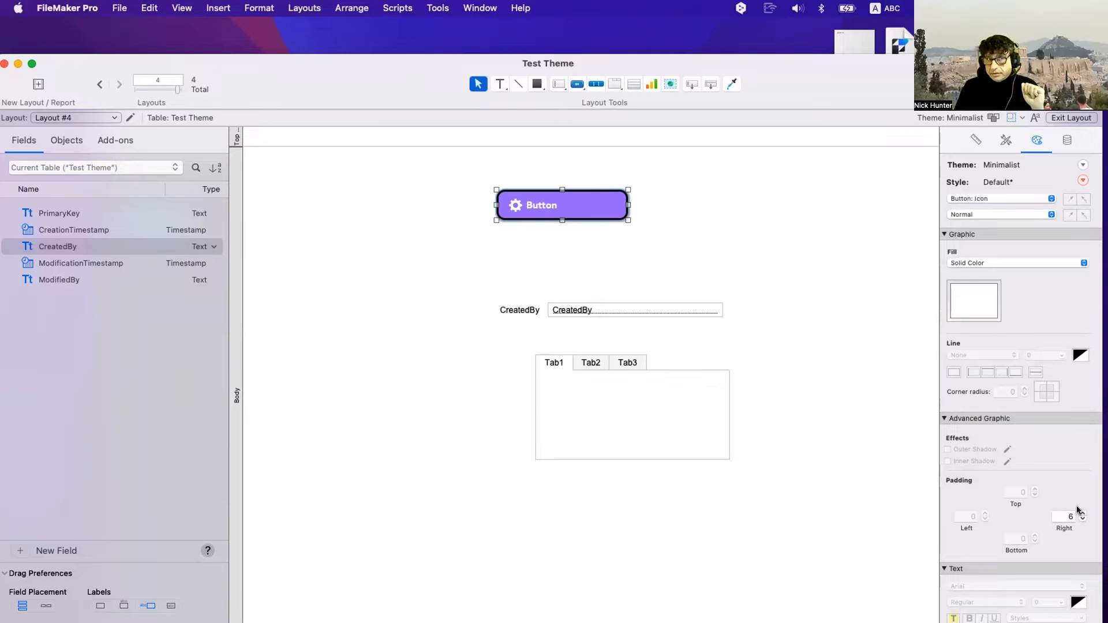
left_click(1081, 513)
left_click(1081, 513)
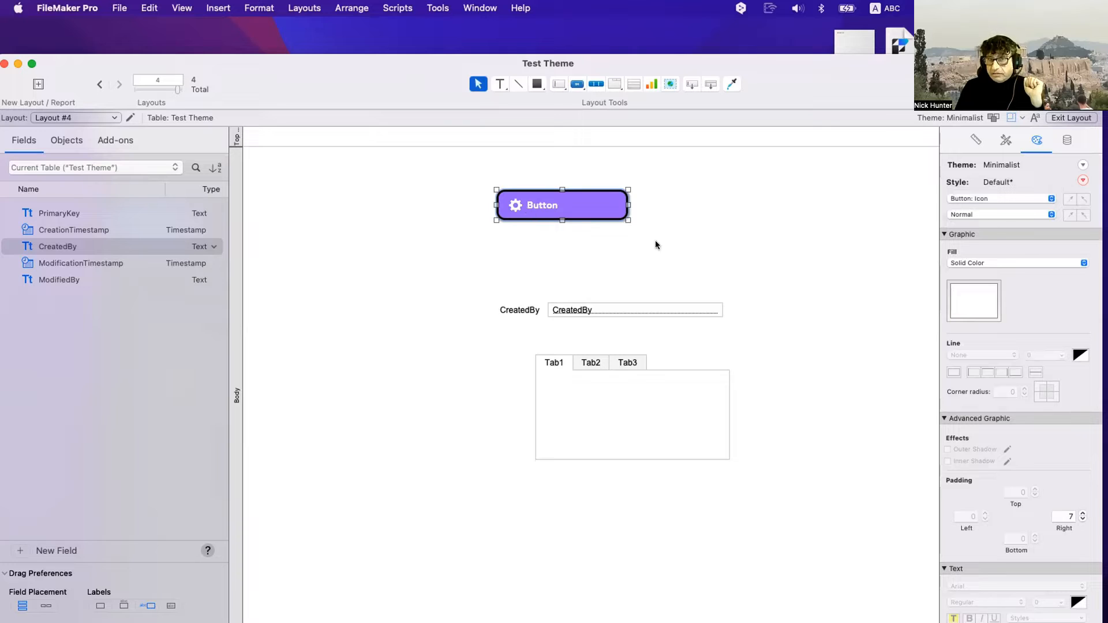
Switch the styling back to the Button part and set its left padding to 7
left_click(959, 199)
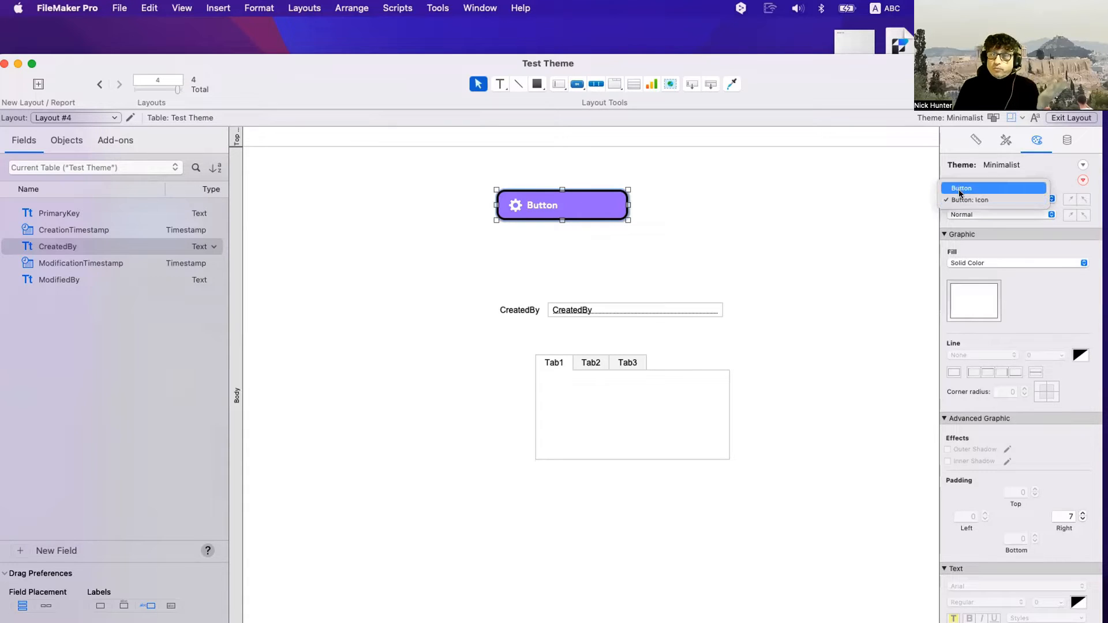
left_click(959, 190)
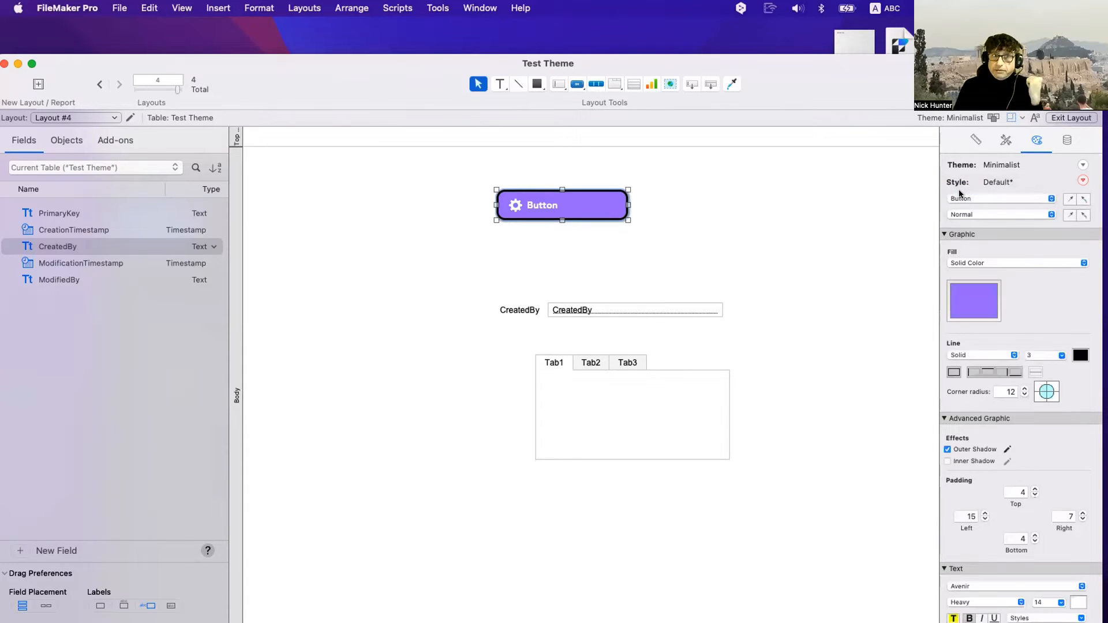
left_click(983, 519)
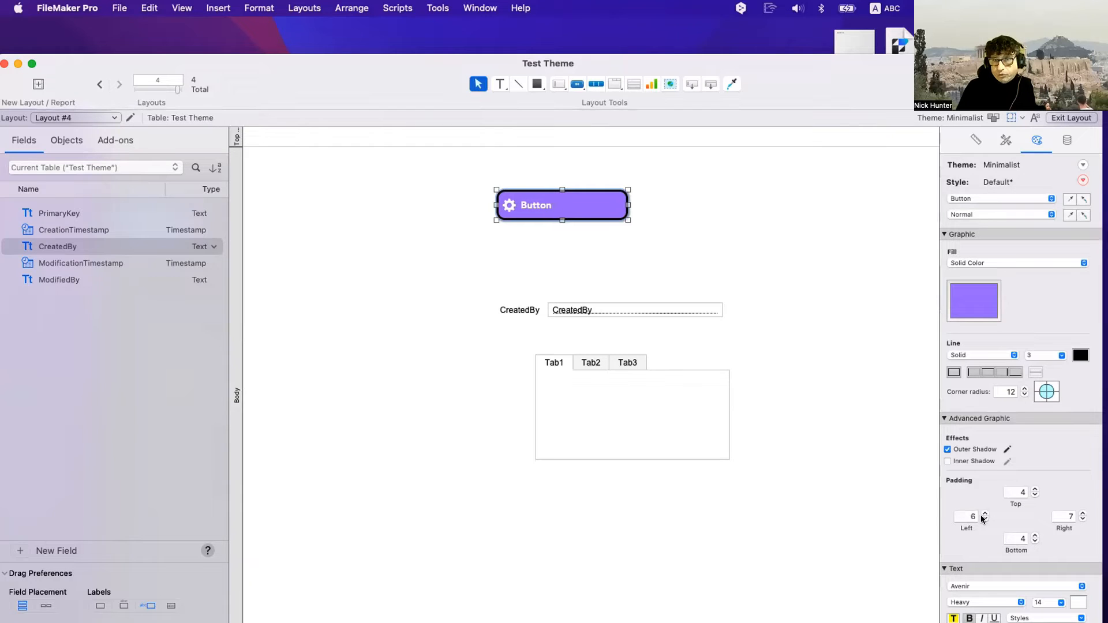
left_click(983, 513)
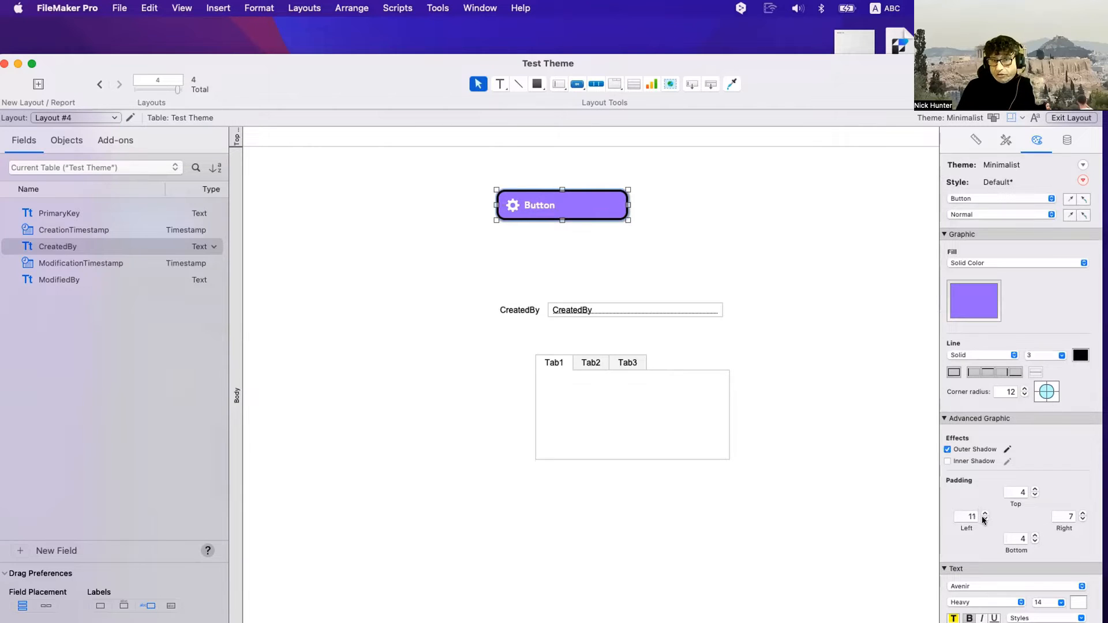
left_click(984, 519)
left_click(984, 519)
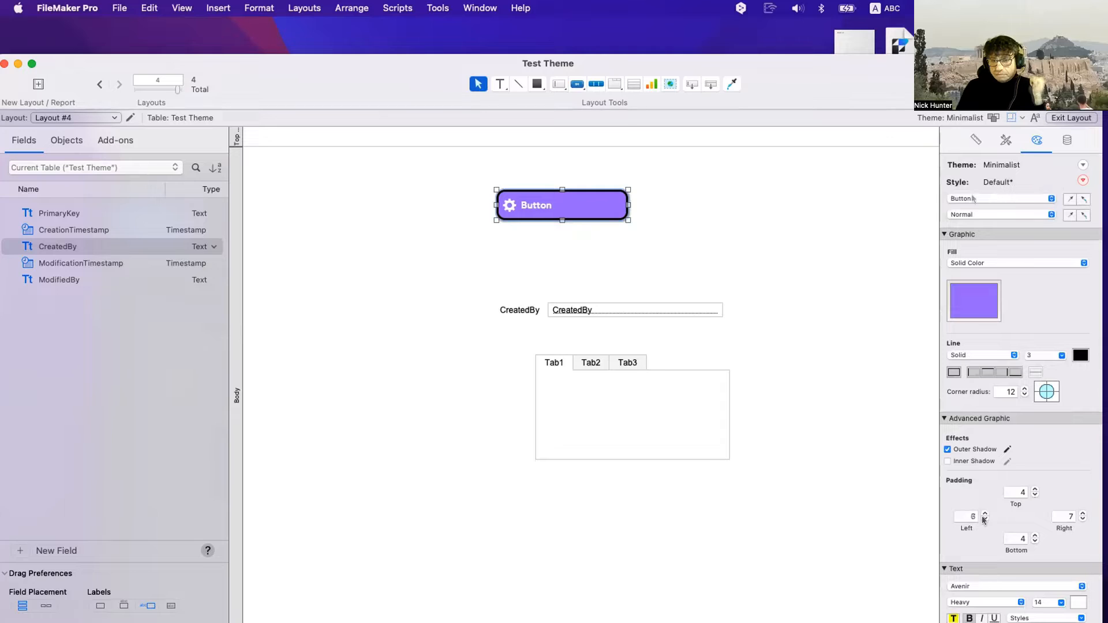
Review the padding and fill of the Icon part, and return to the Button part's settings
left_click(974, 199)
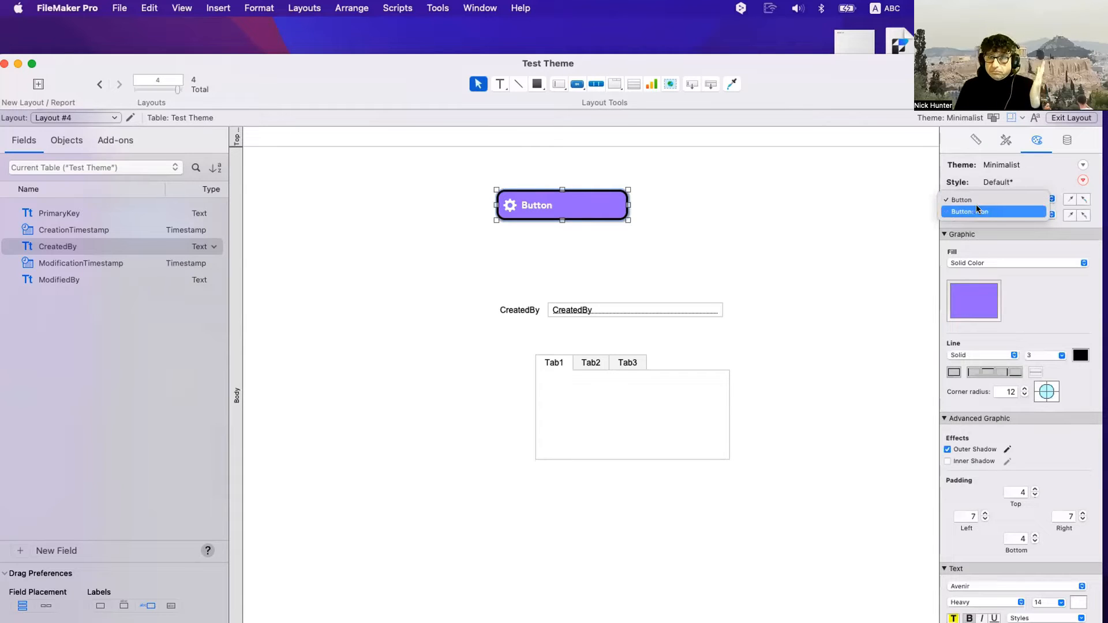
left_click(976, 211)
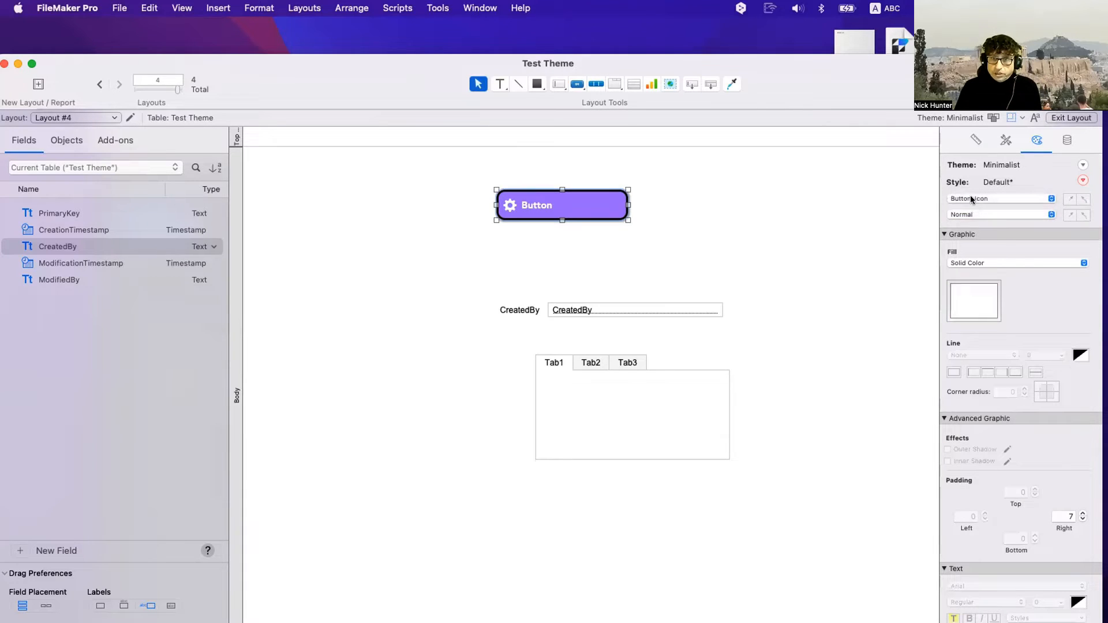
left_click(971, 199)
left_click(970, 190)
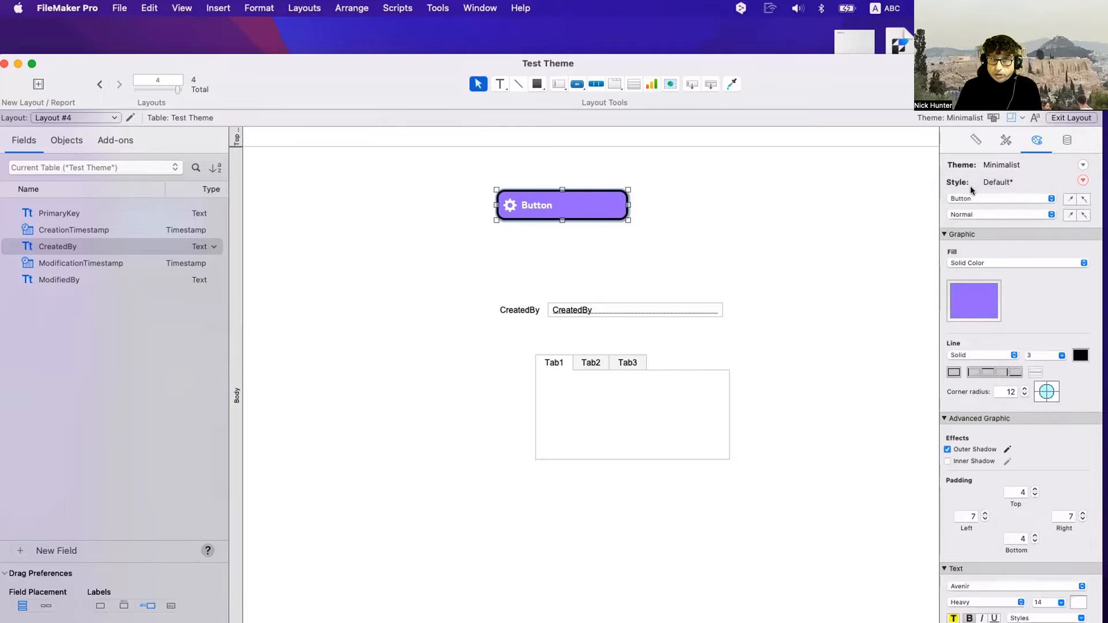
left_click(971, 199)
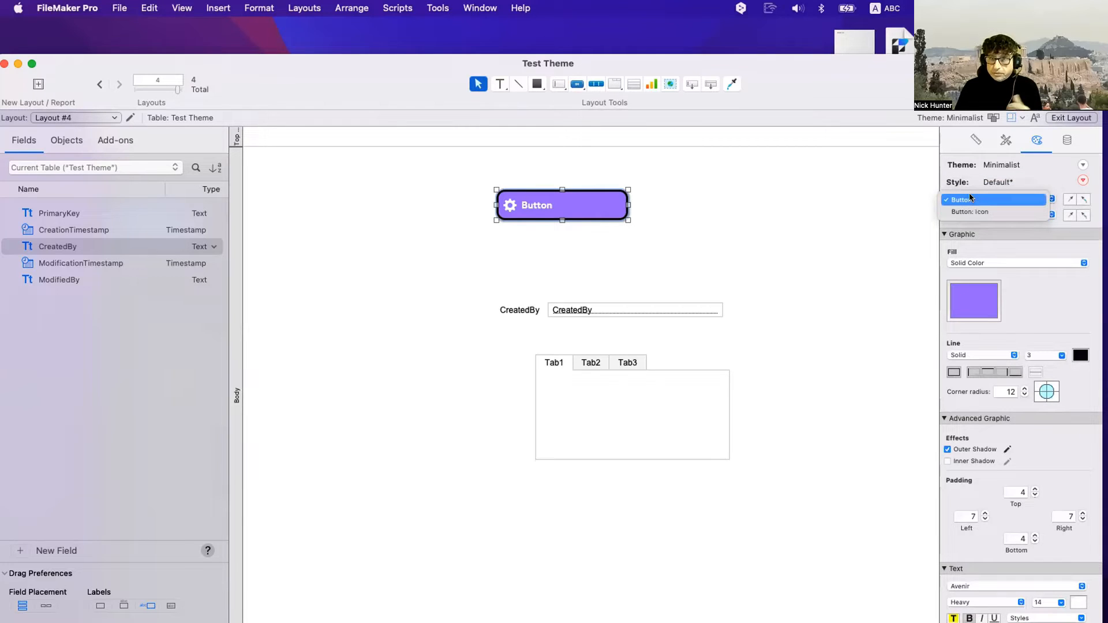
left_click(970, 199)
Select the CreatedBy field and check which parts of it can be styled
left_click(670, 304)
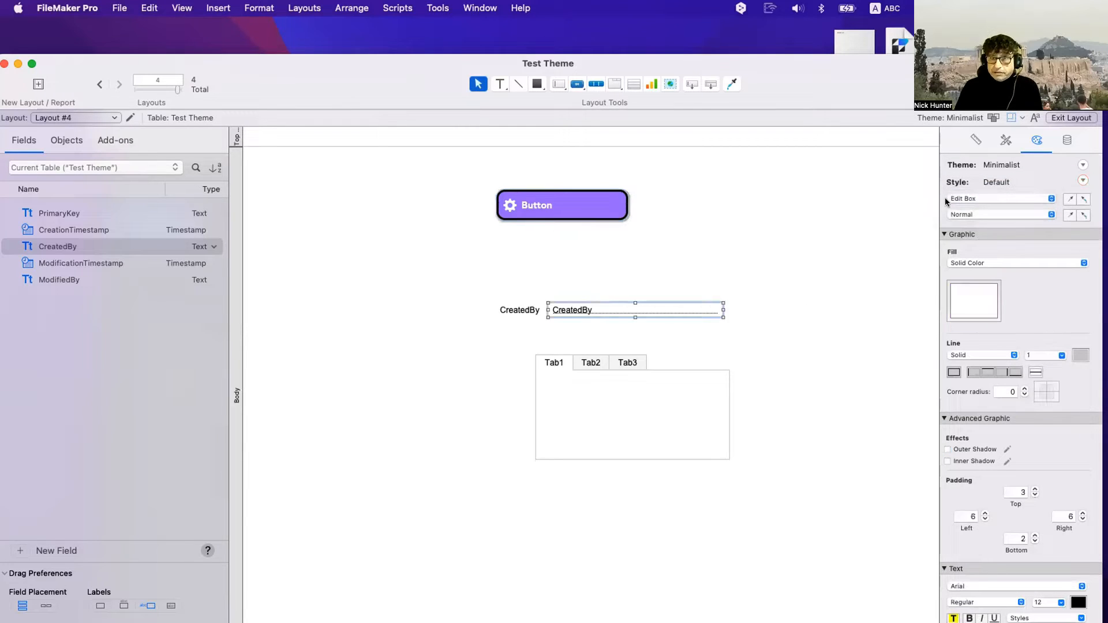
left_click(969, 199)
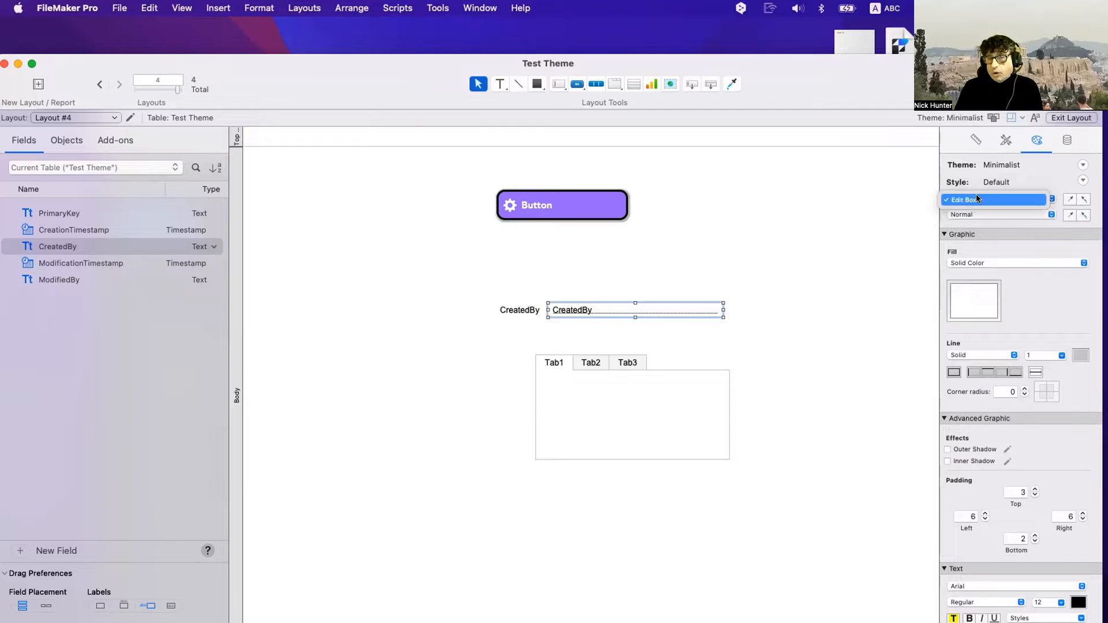
left_click(983, 199)
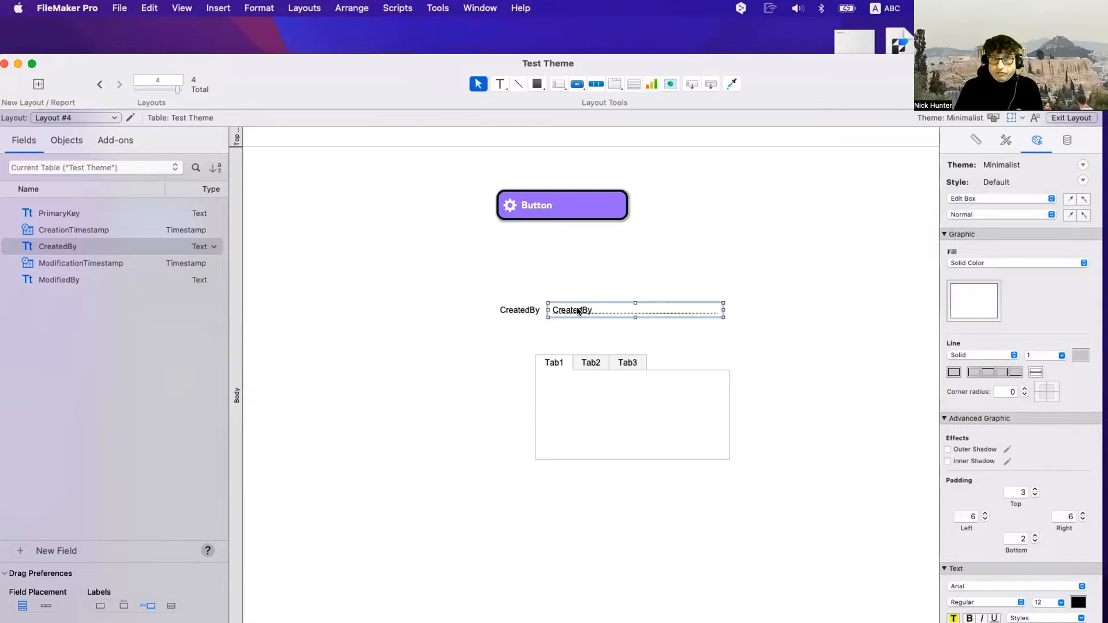
Select the CreatedBy field's text label and check which parts of it can be styled
left_click(528, 311)
left_click(977, 200)
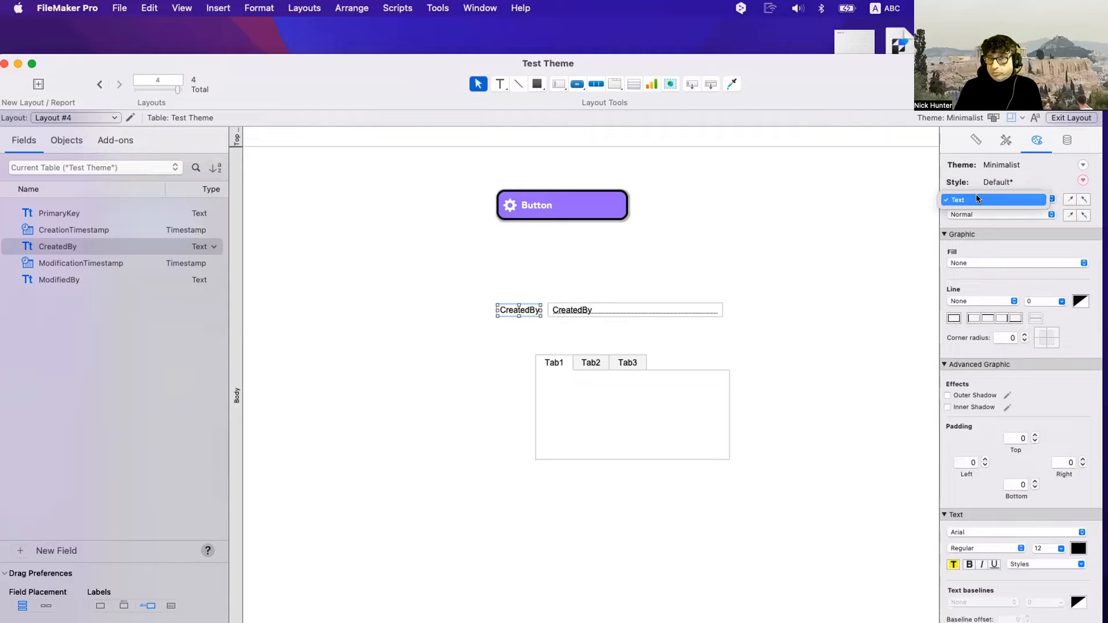
left_click(977, 199)
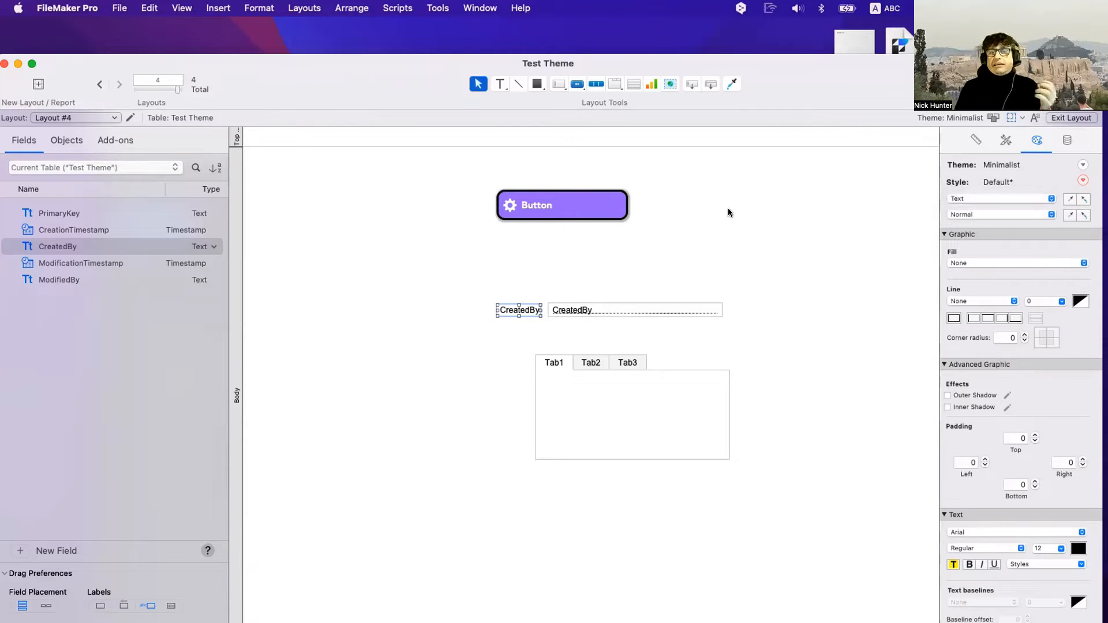
Draw a three-segment button bar beside the purple button and check which of its parts can be styled
left_click(596, 85)
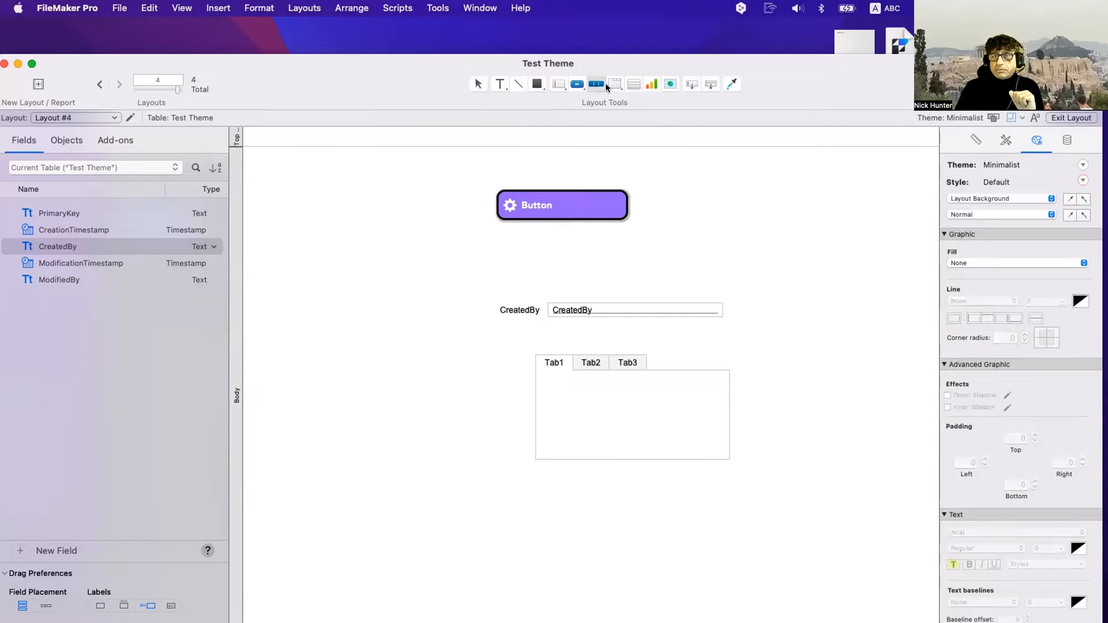
left_click_drag(675, 166, 835, 267)
left_click(991, 198)
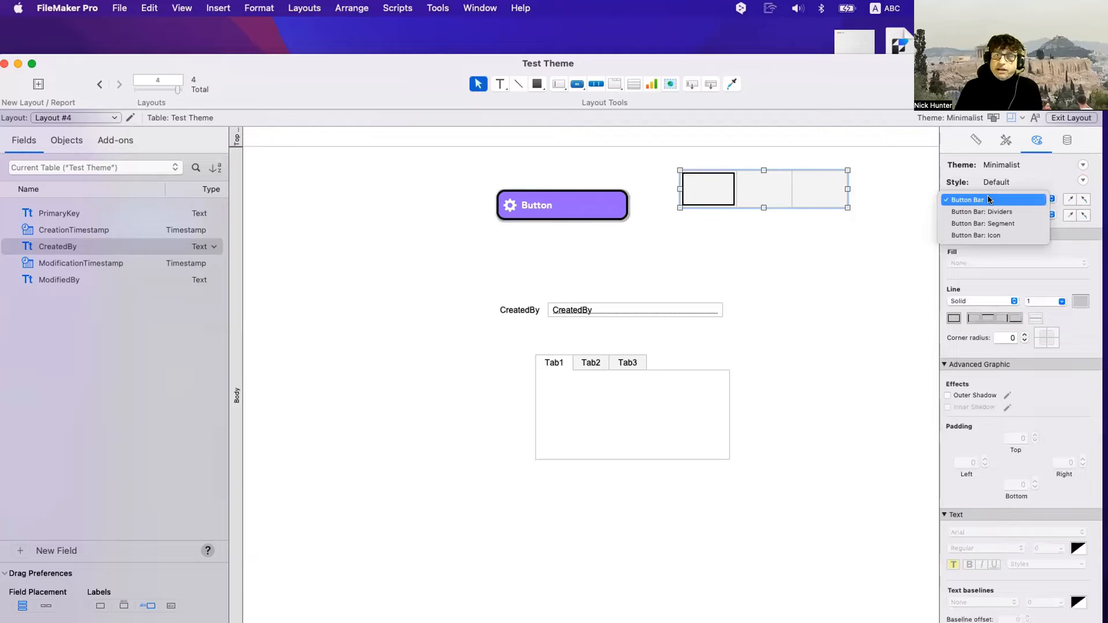
left_click(991, 233)
left_click(648, 134)
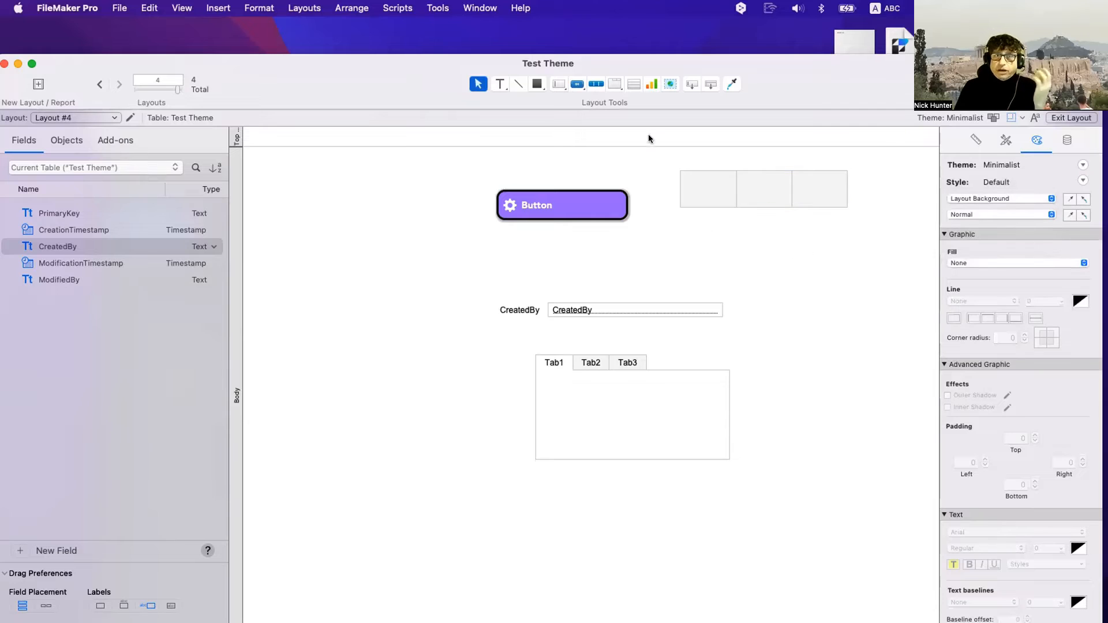
Add an 8-row portal from the current table with the ModificationTimestamp and CreatedBy fields, and place it beneath the button bar
left_click(632, 86)
left_click_drag(721, 218, 884, 382)
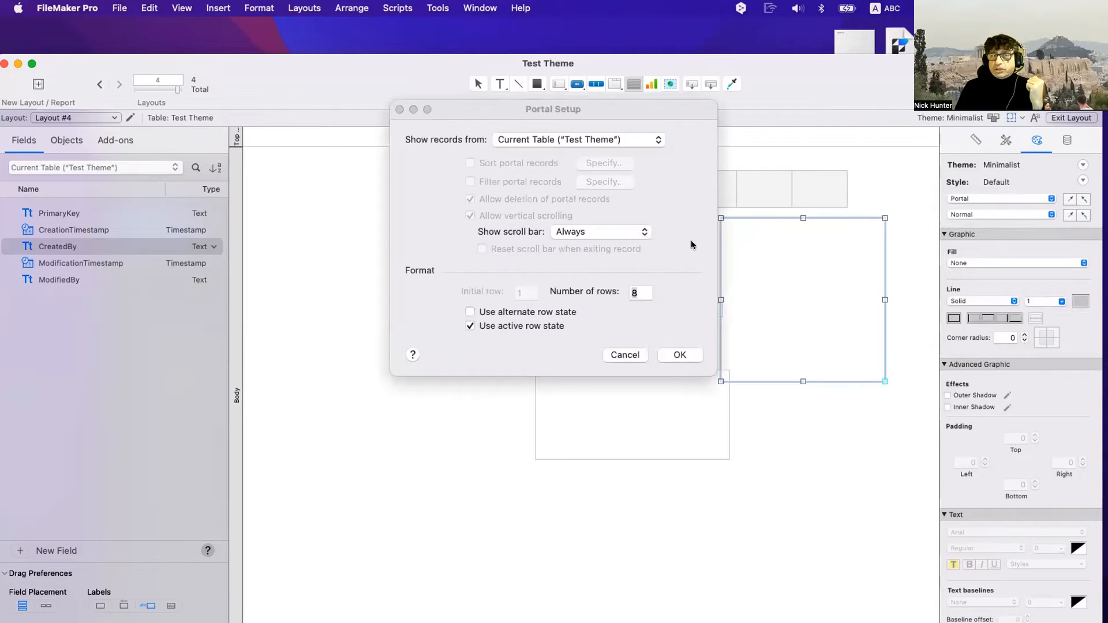
left_click(680, 354)
double_click(425, 212)
double_click(432, 228)
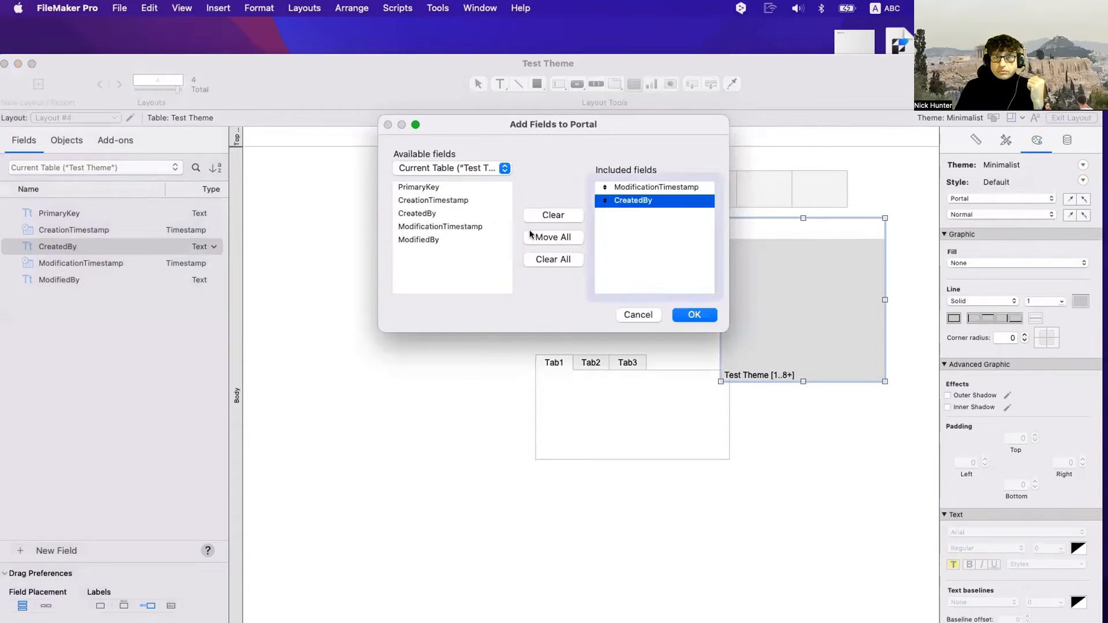
left_click(694, 315)
left_click_drag(797, 276, 826, 283)
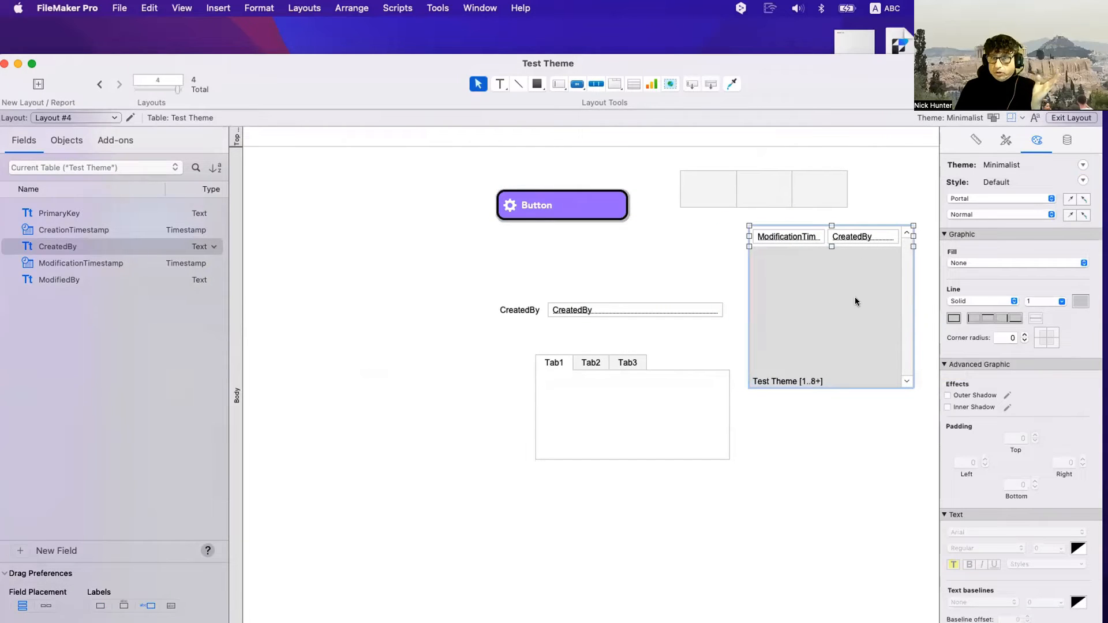
Check which parts of the portal can be styled, keeping the Portal part selected
left_click(963, 199)
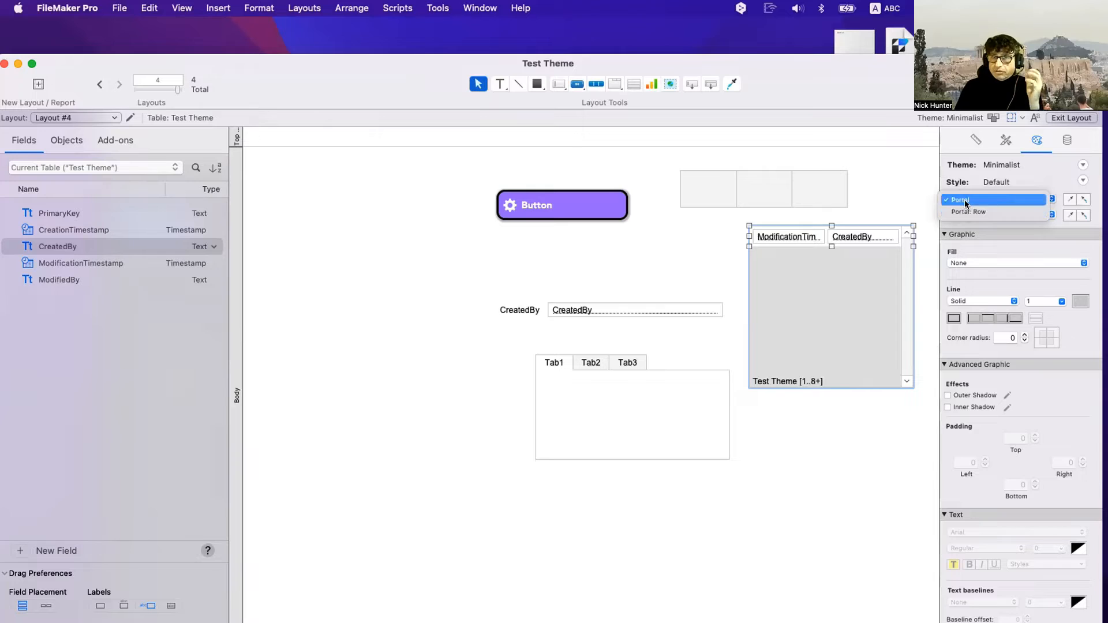
left_click(966, 202)
left_click(966, 199)
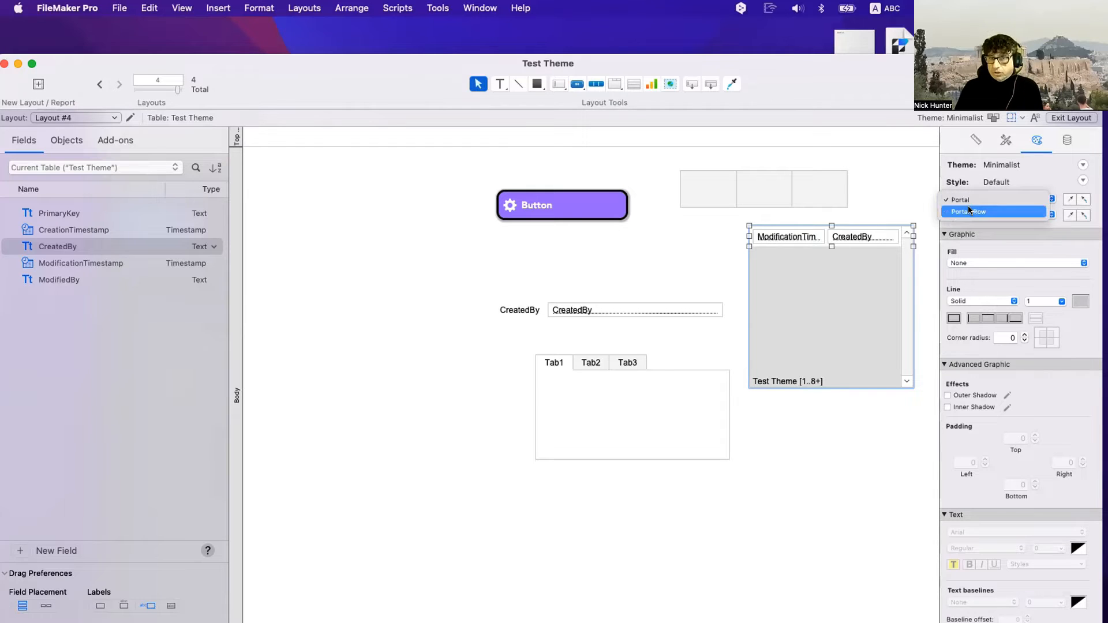
left_click(965, 198)
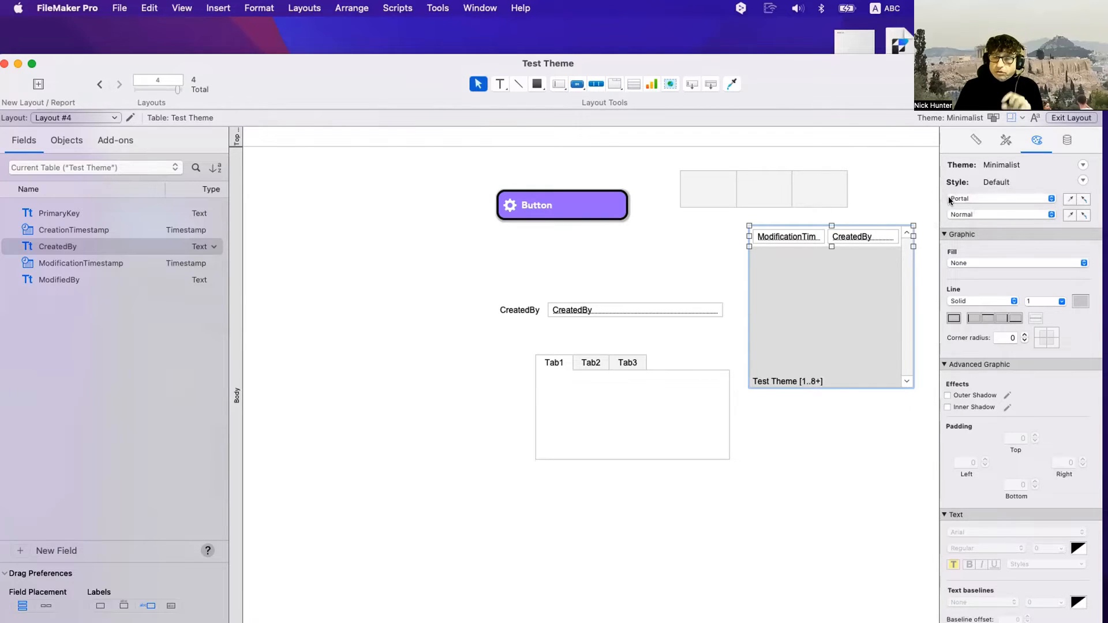
Move the tab control so its edge lines up with the CreatedBy label, and check which parts of it can be styled
left_click(550, 363)
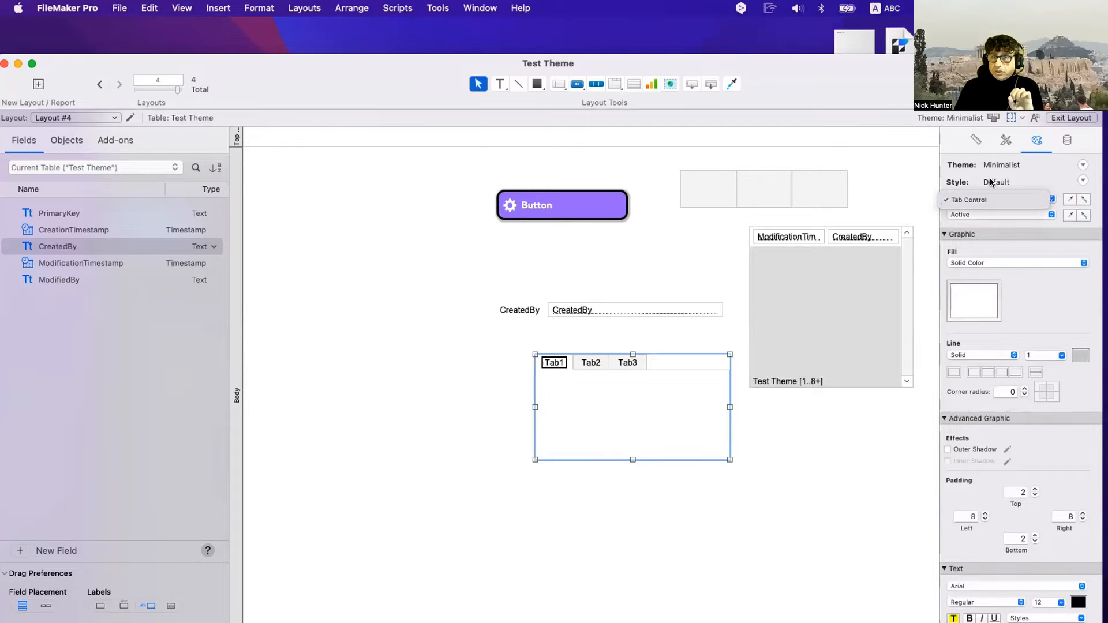
left_click(538, 348)
left_click_drag(560, 364, 524, 364)
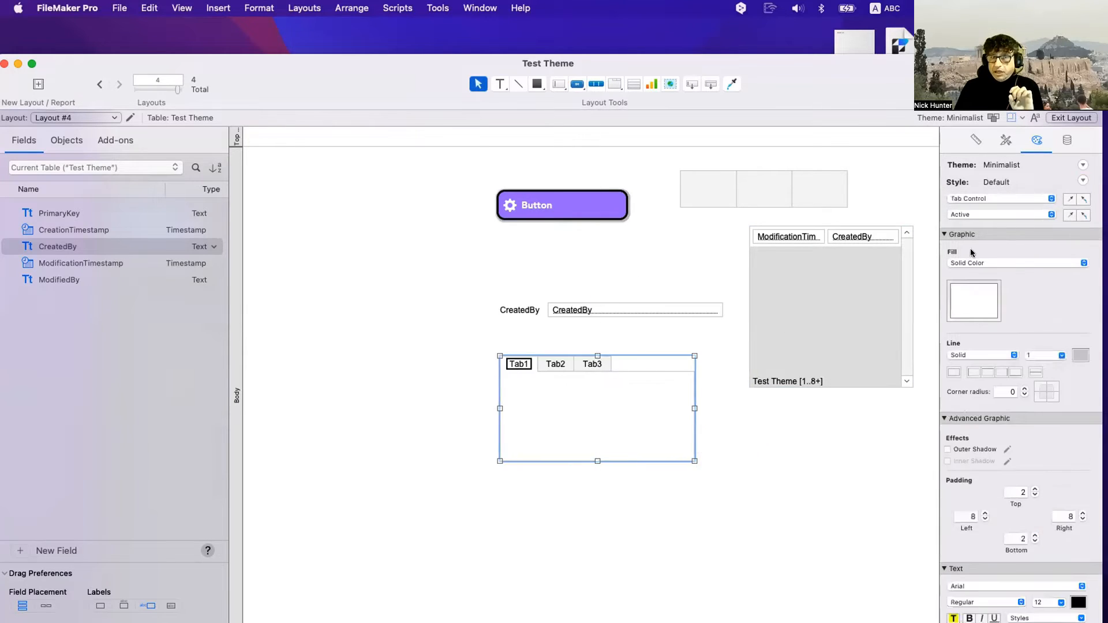
left_click(979, 199)
left_click(979, 199)
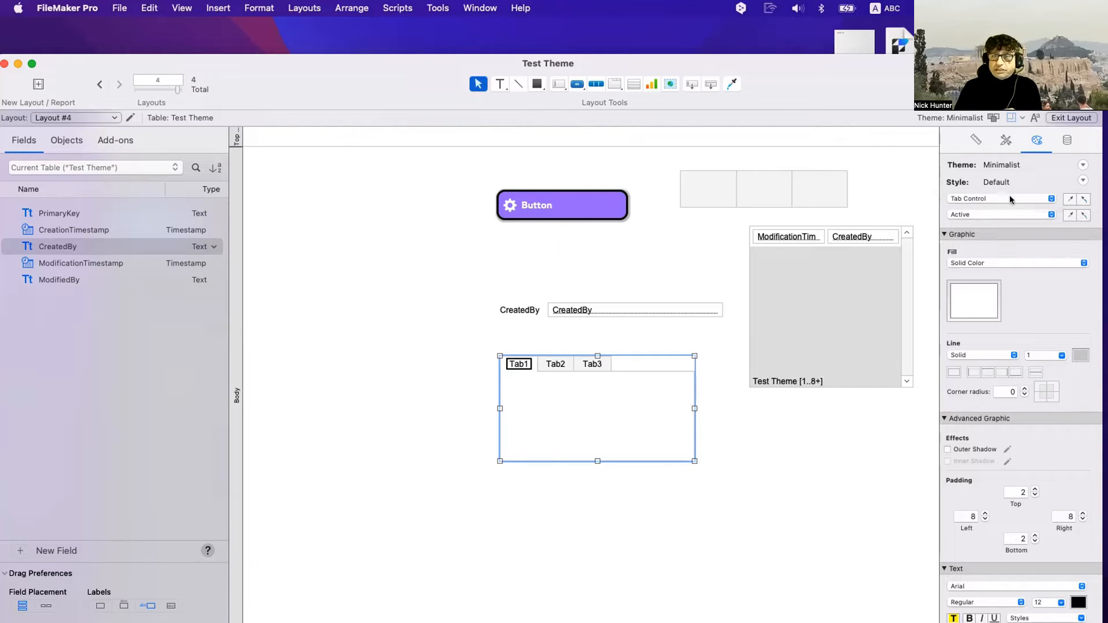
left_click(999, 198)
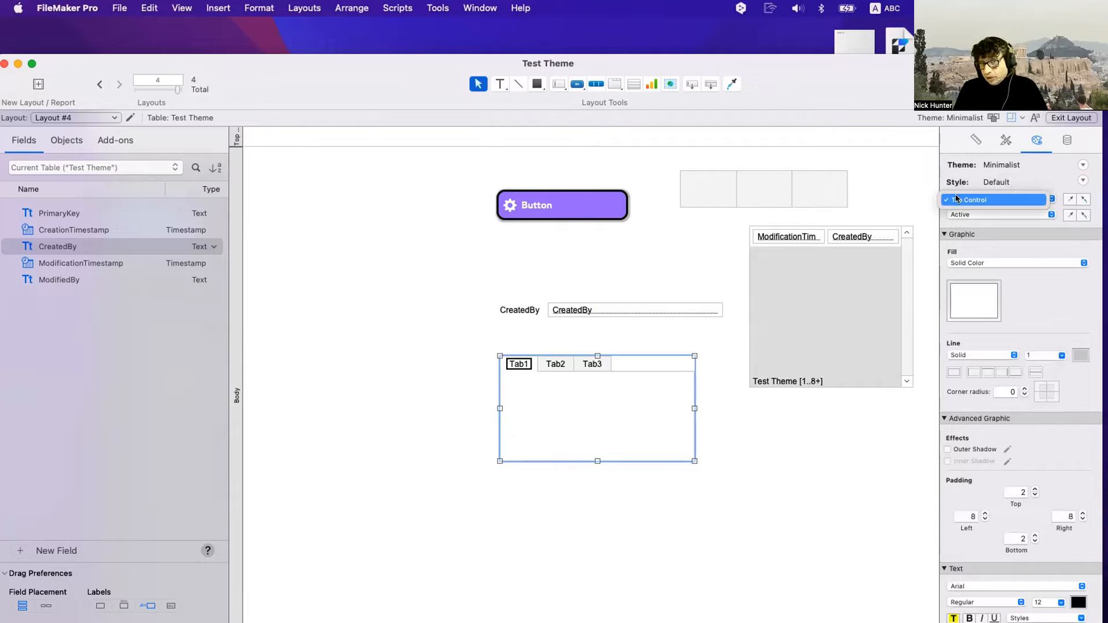
left_click(655, 223)
Select the button bar and review its list of stylable parts before returning to the button
left_click(710, 192)
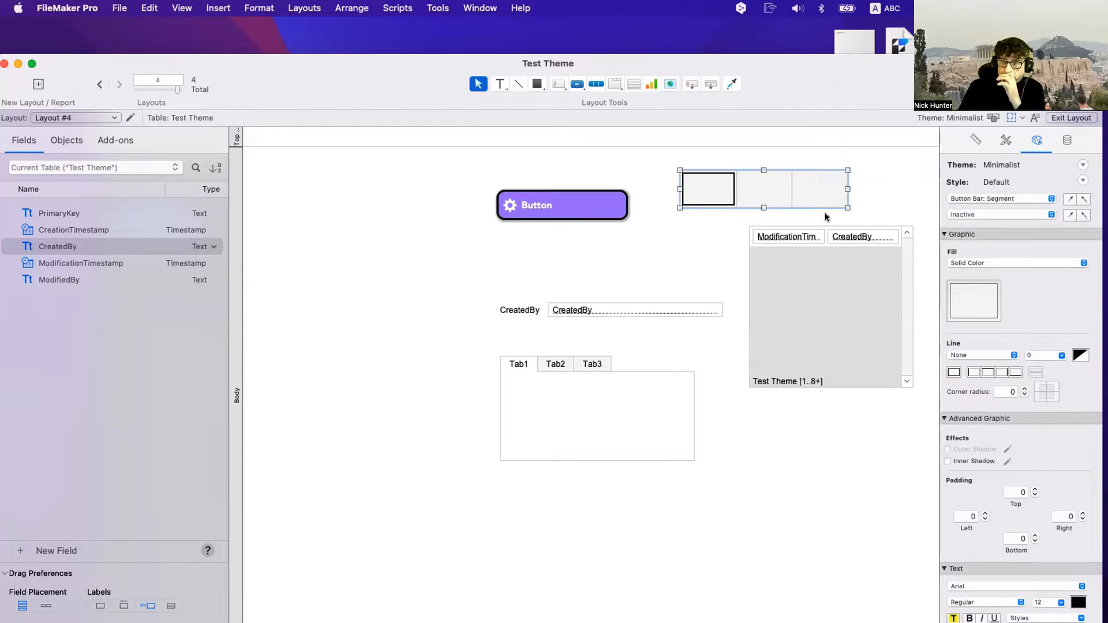
left_click(974, 200)
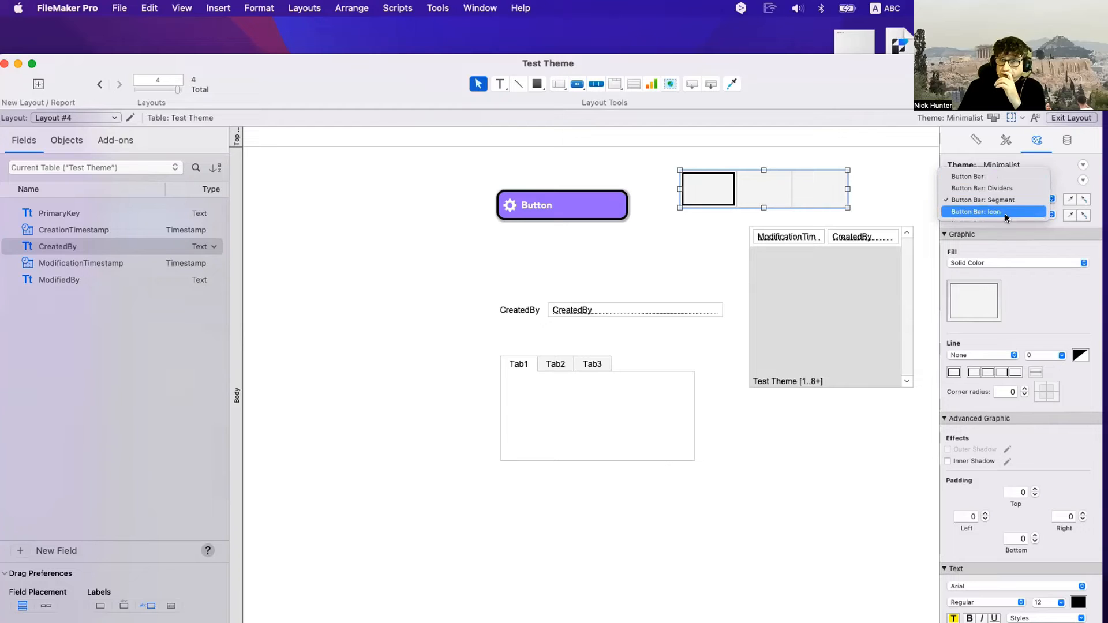
left_click(796, 294)
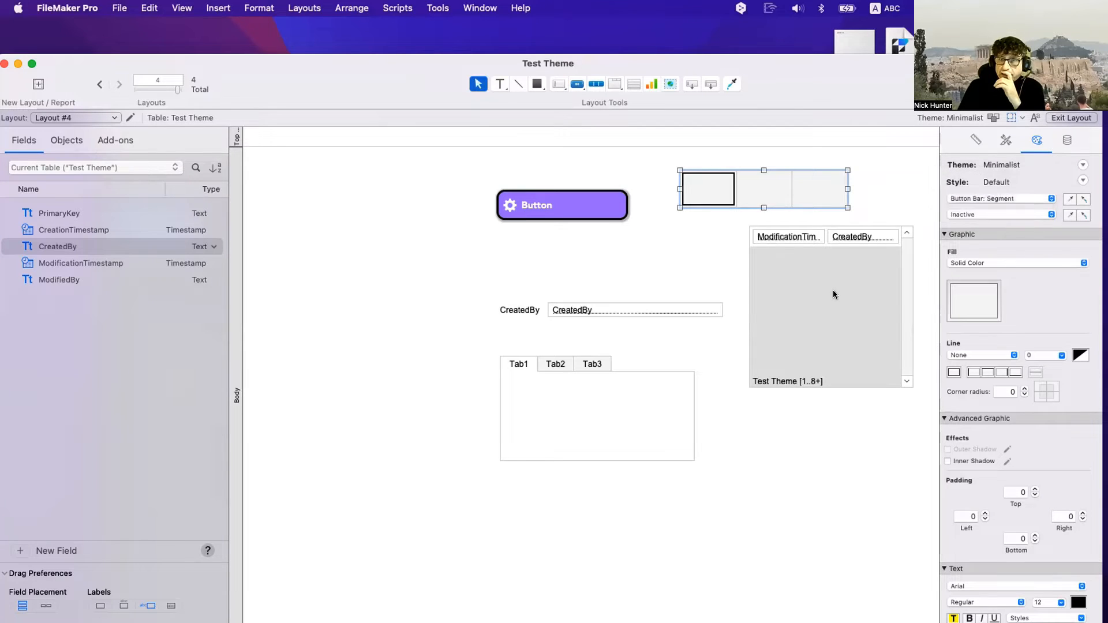
left_click(549, 205)
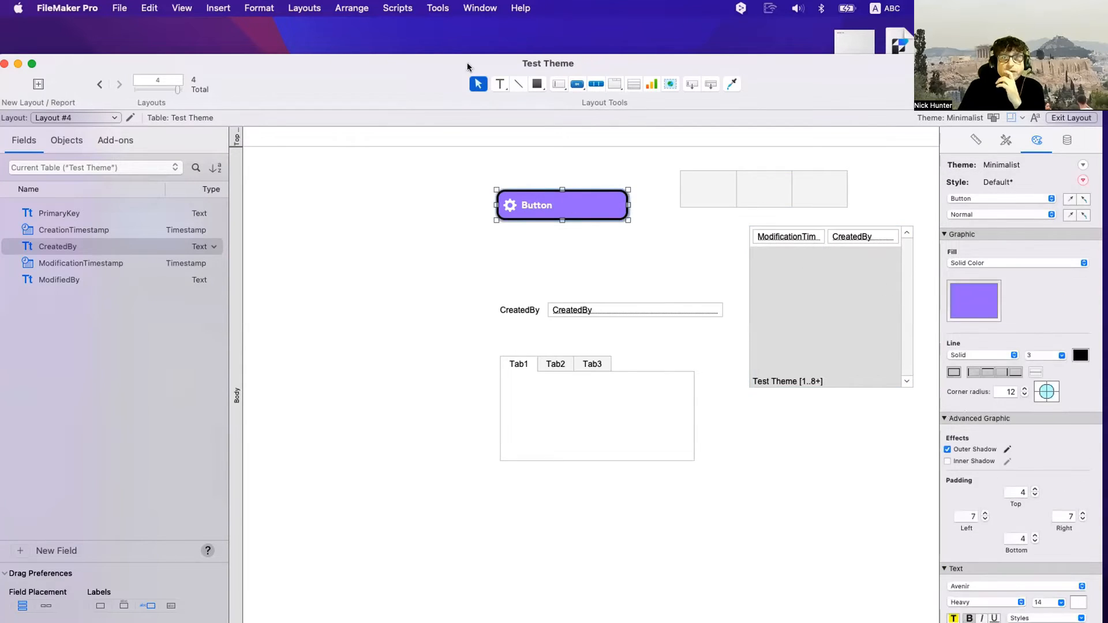
Draw a horizontal line just above the button's level and check which parts of the line can be styled
left_click(518, 84)
left_click_drag(373, 169, 522, 170)
left_click(1012, 198)
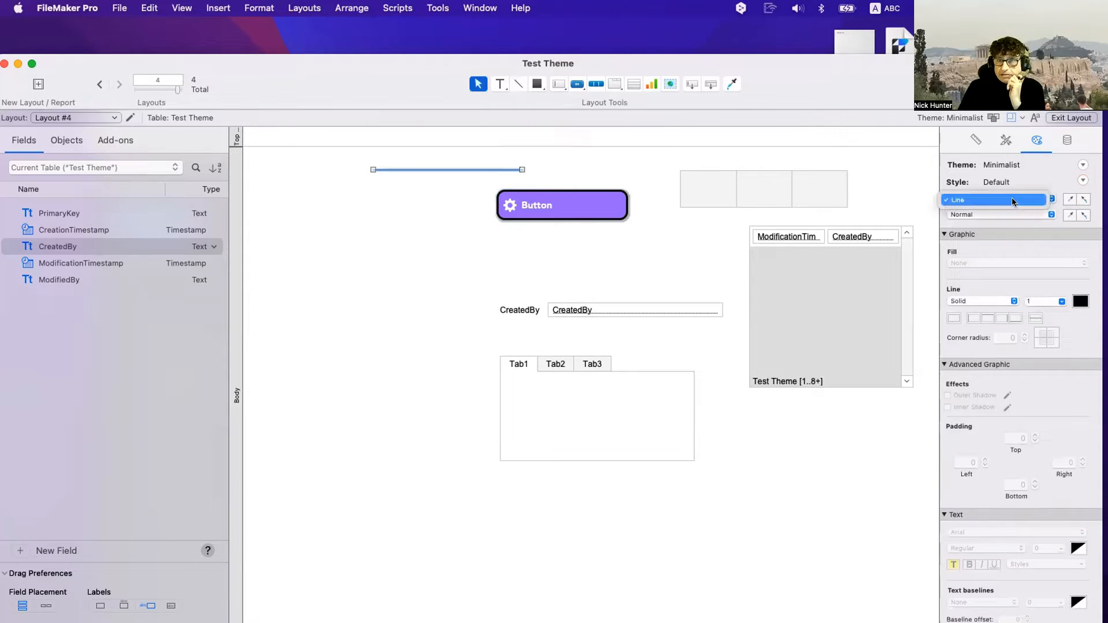
left_click(1013, 200)
Draw a rectangle below the horizontal line, in the empty area beside the button
left_click(537, 84)
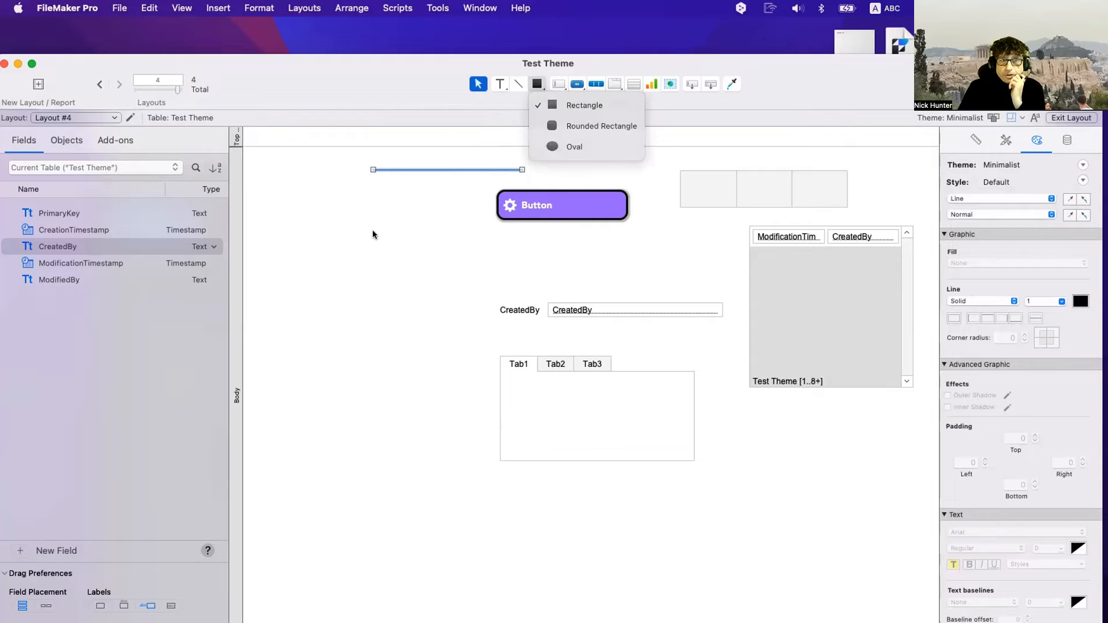
left_click(584, 105)
left_click_drag(298, 208, 396, 266)
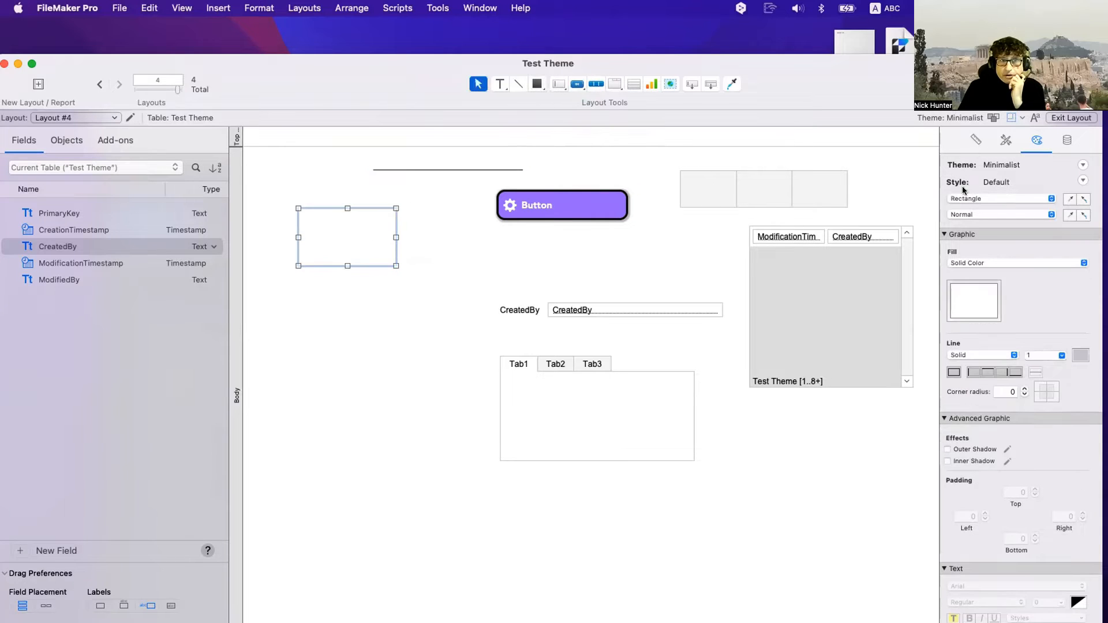
left_click(476, 249)
Compare the stylable parts of the button with those of the button bar
left_click(540, 206)
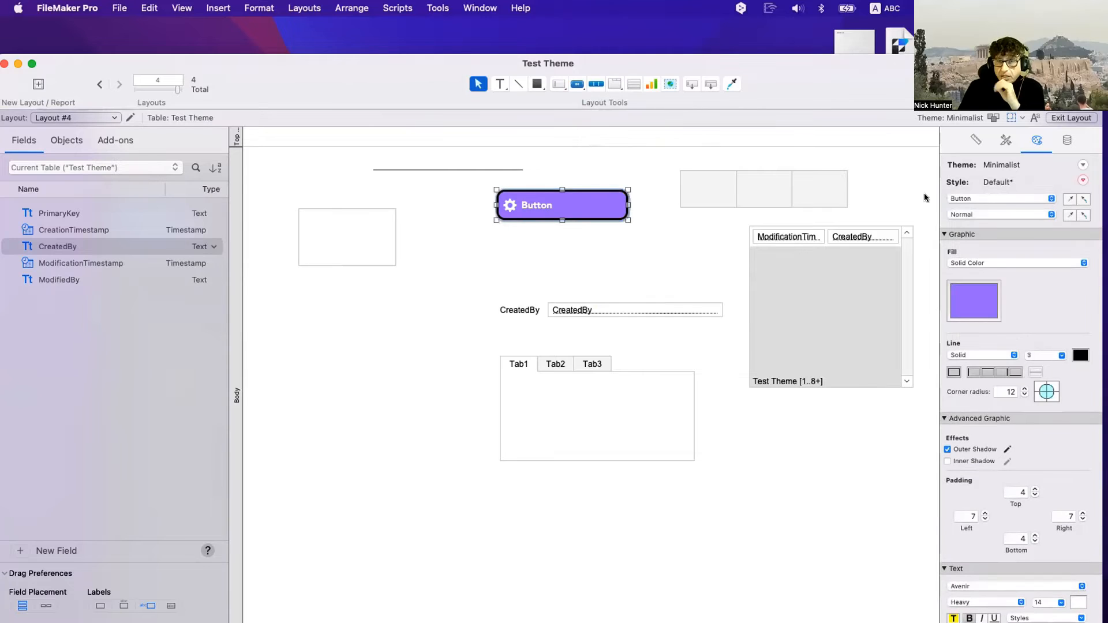
left_click(957, 199)
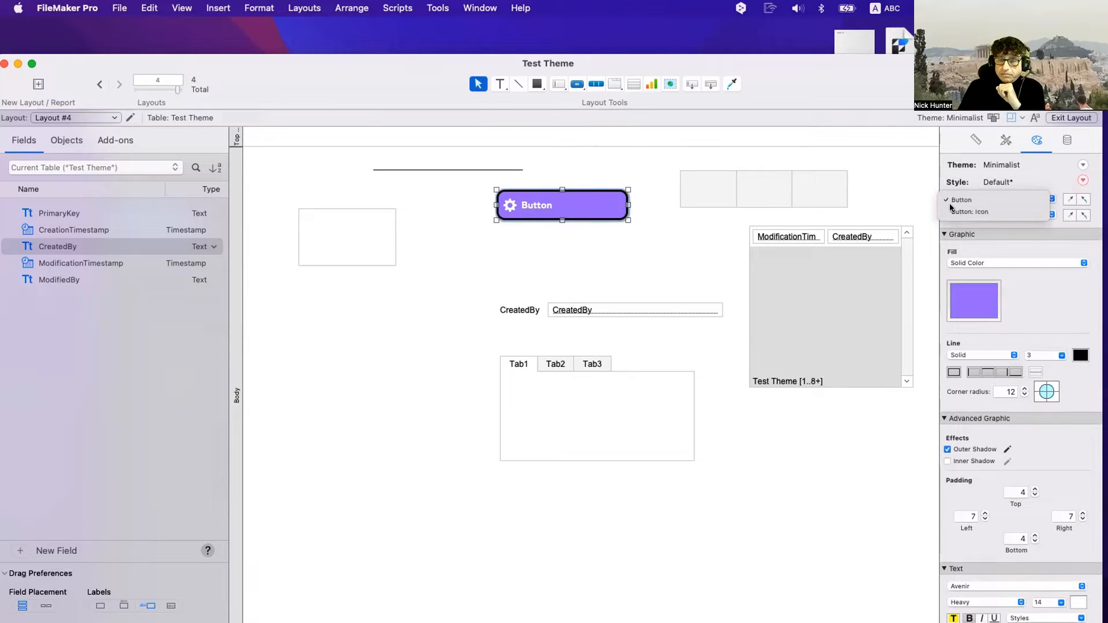
left_click(710, 192)
left_click(710, 190)
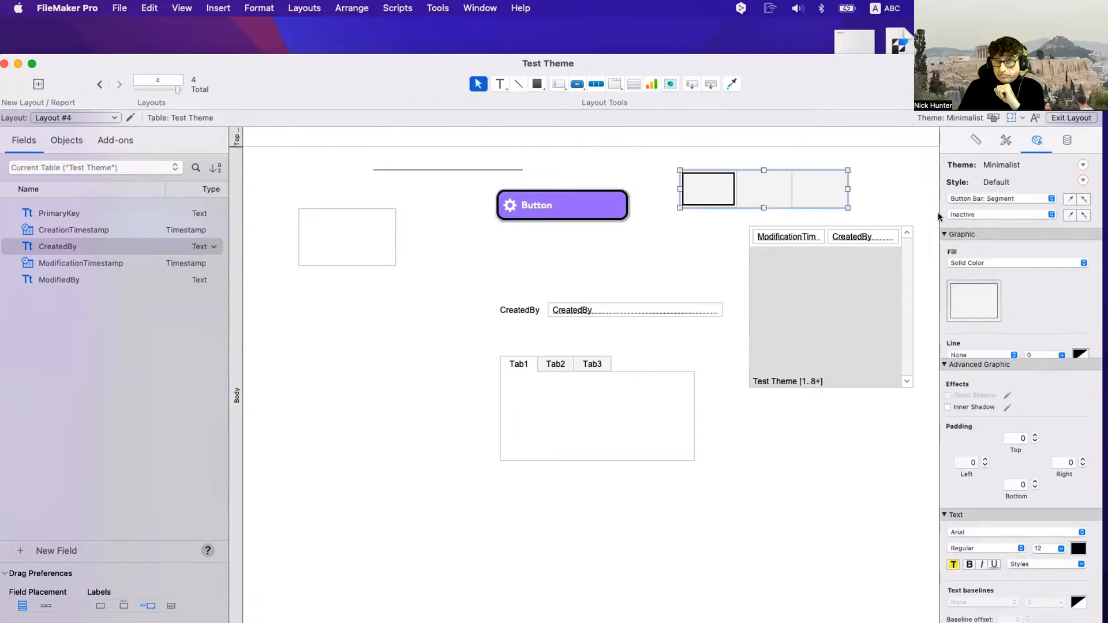
left_click(995, 199)
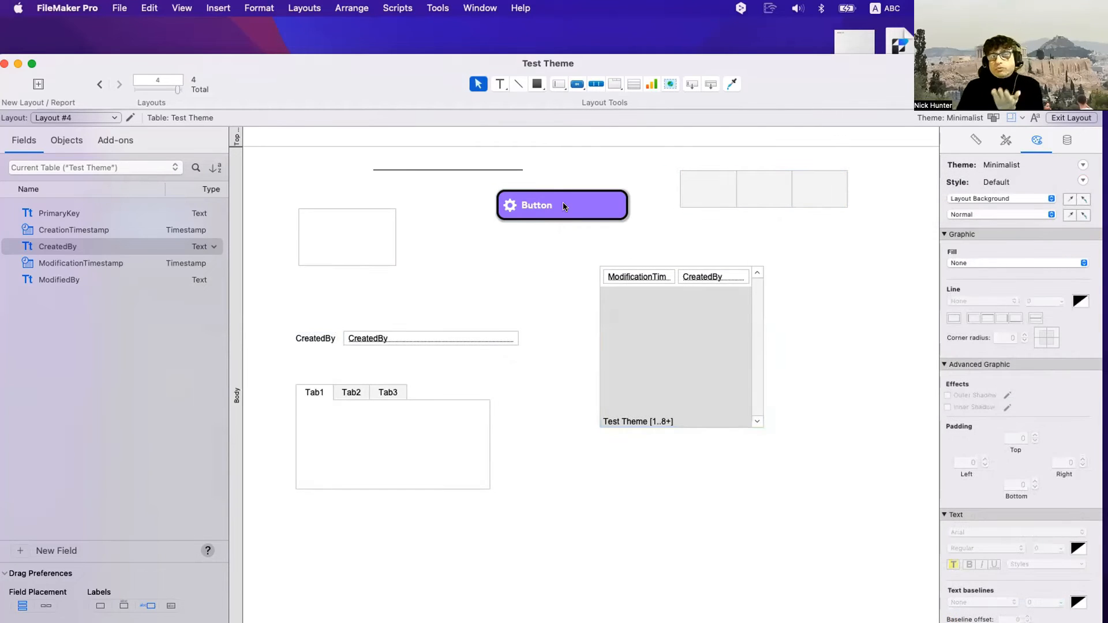
Select the purple button and examine the fill colour of its Button part
left_click(564, 206)
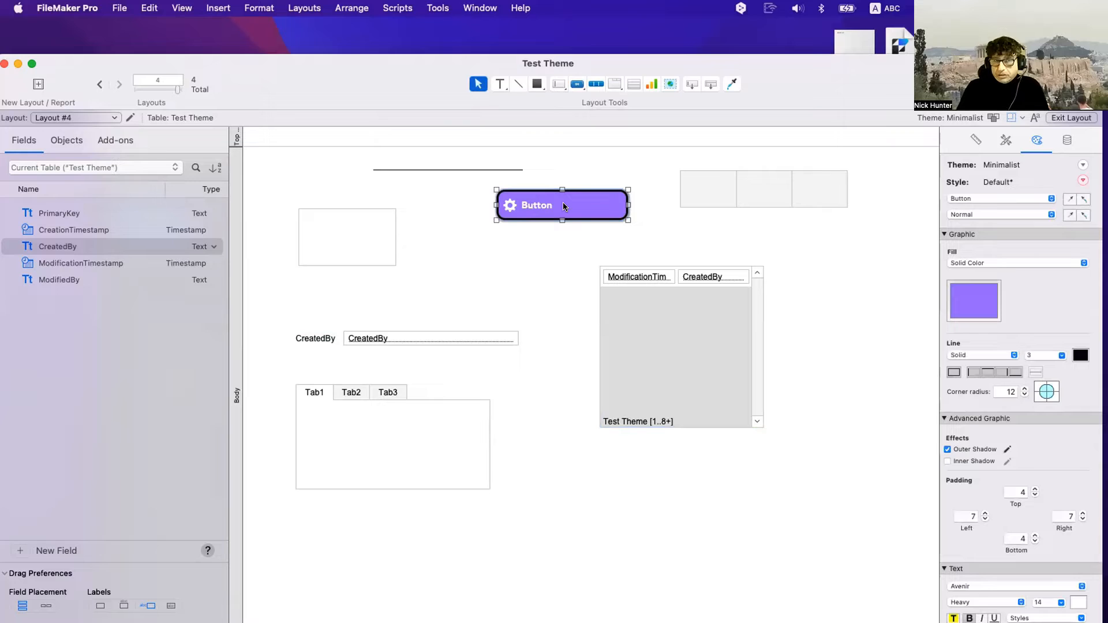
left_click(982, 200)
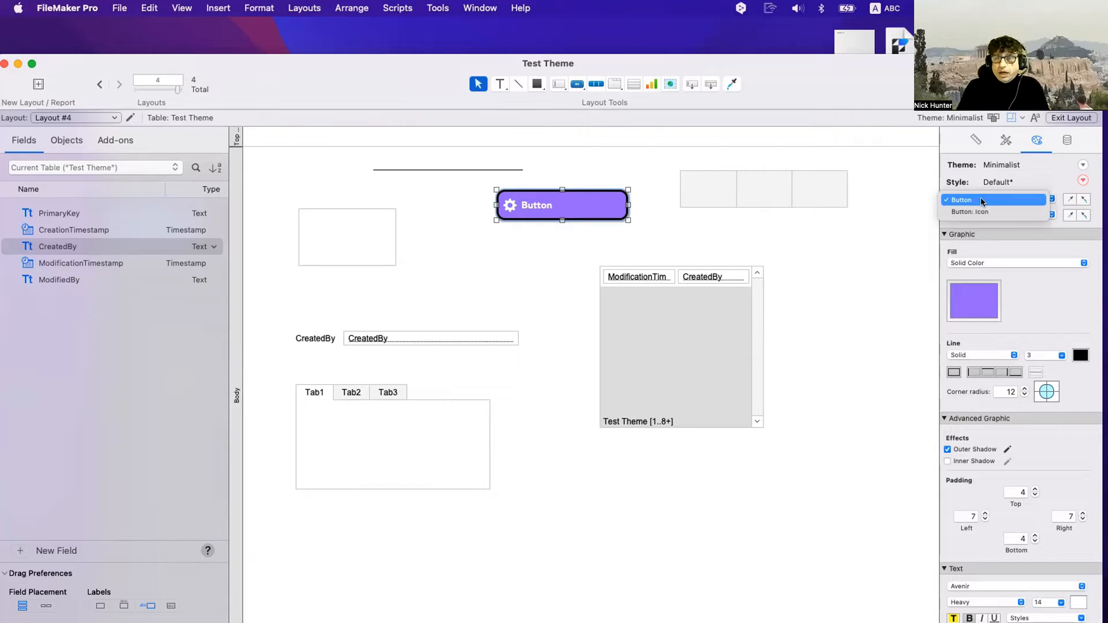
left_click(982, 199)
left_click(980, 300)
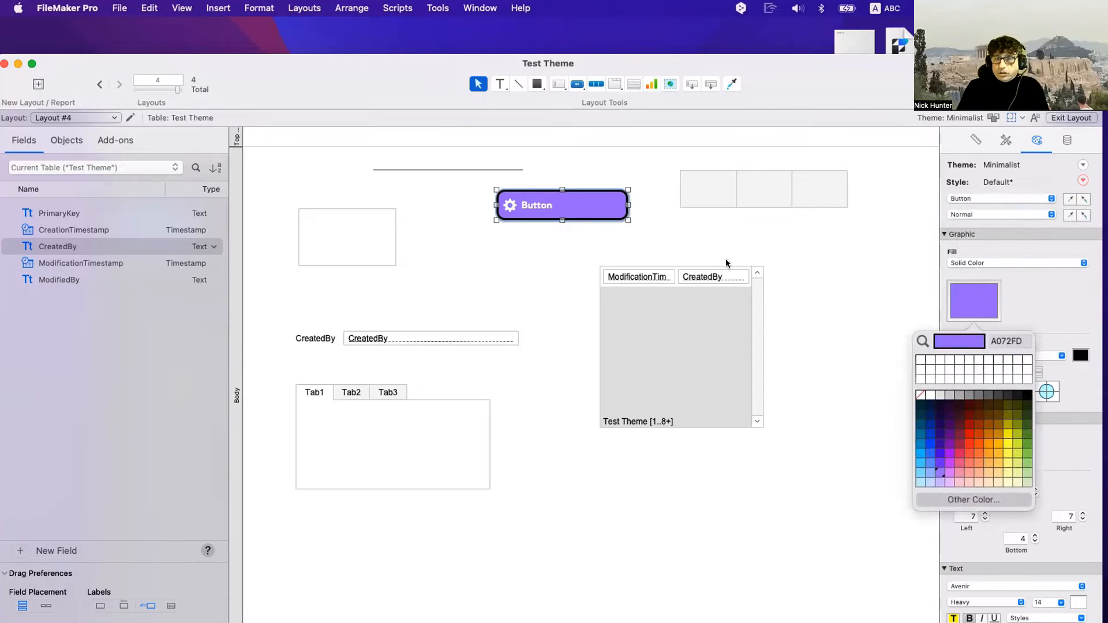
left_click(1033, 312)
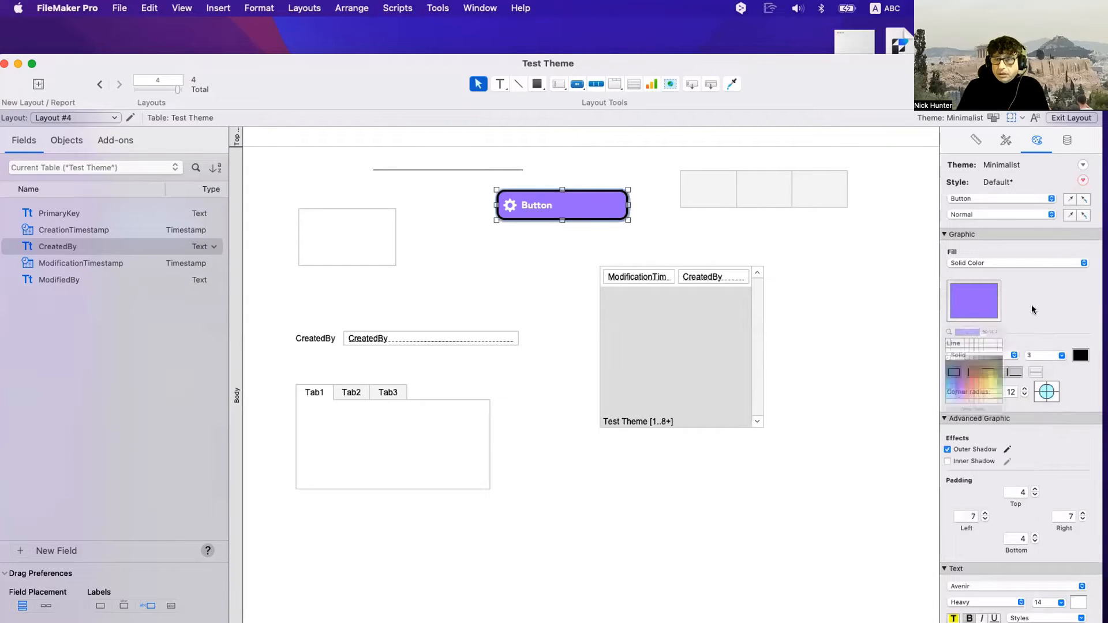
Try an orange-red fill on the button's Icon part, and set the fill back to white
left_click(981, 199)
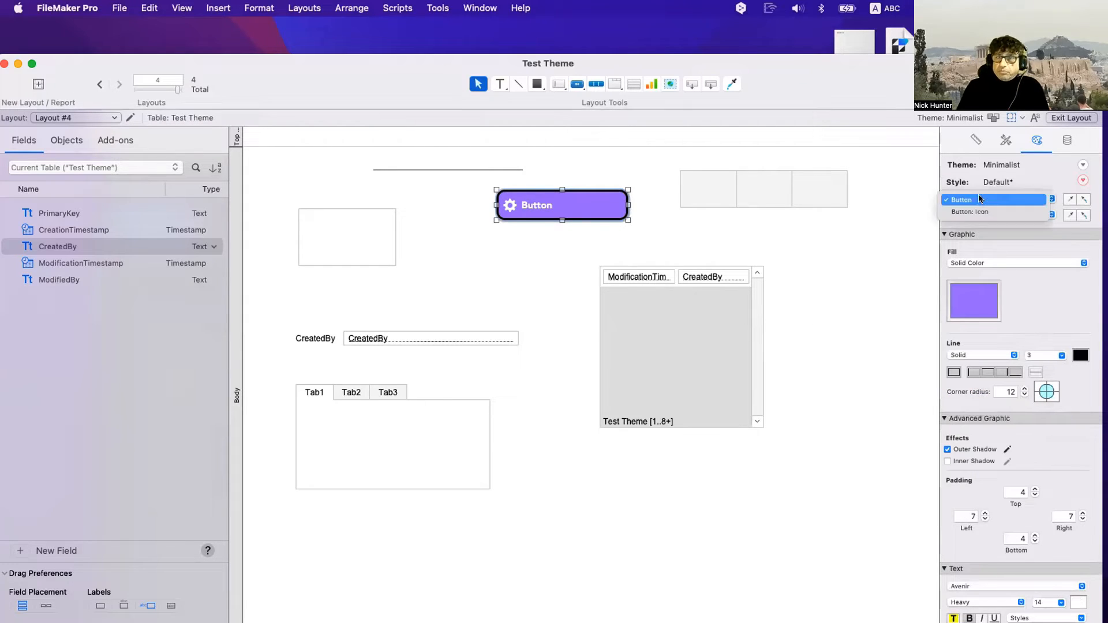
left_click(980, 211)
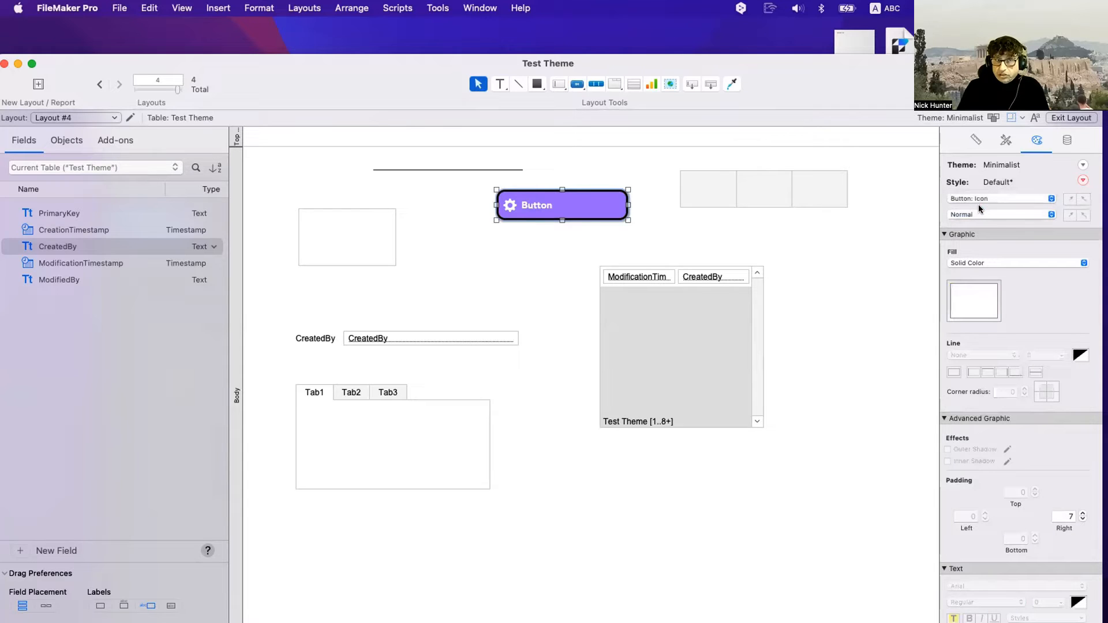
left_click(971, 298)
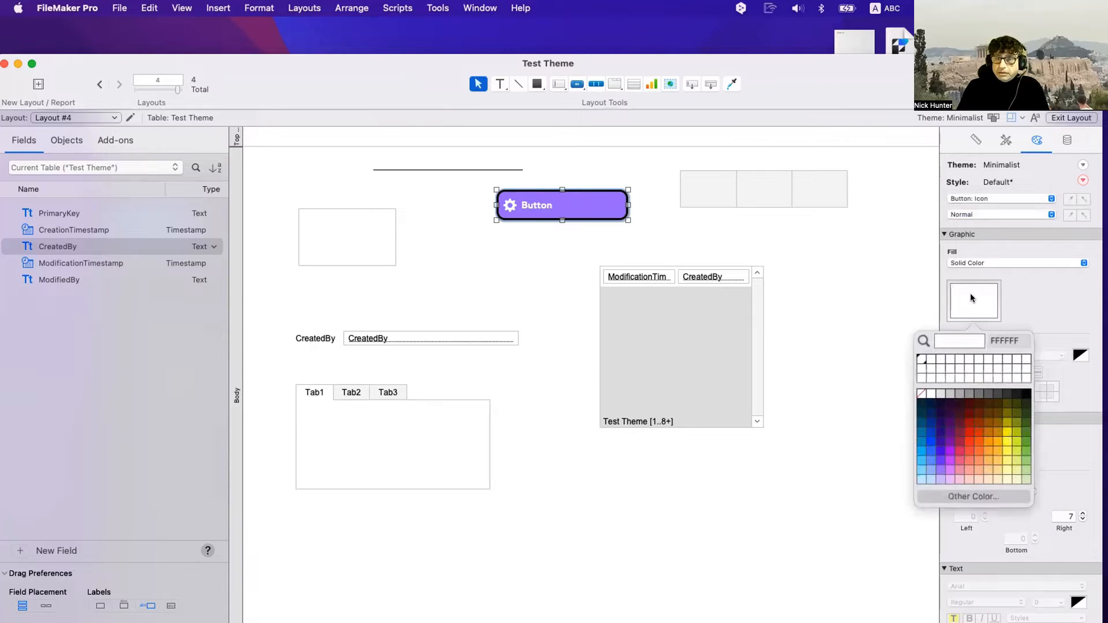
left_click(971, 430)
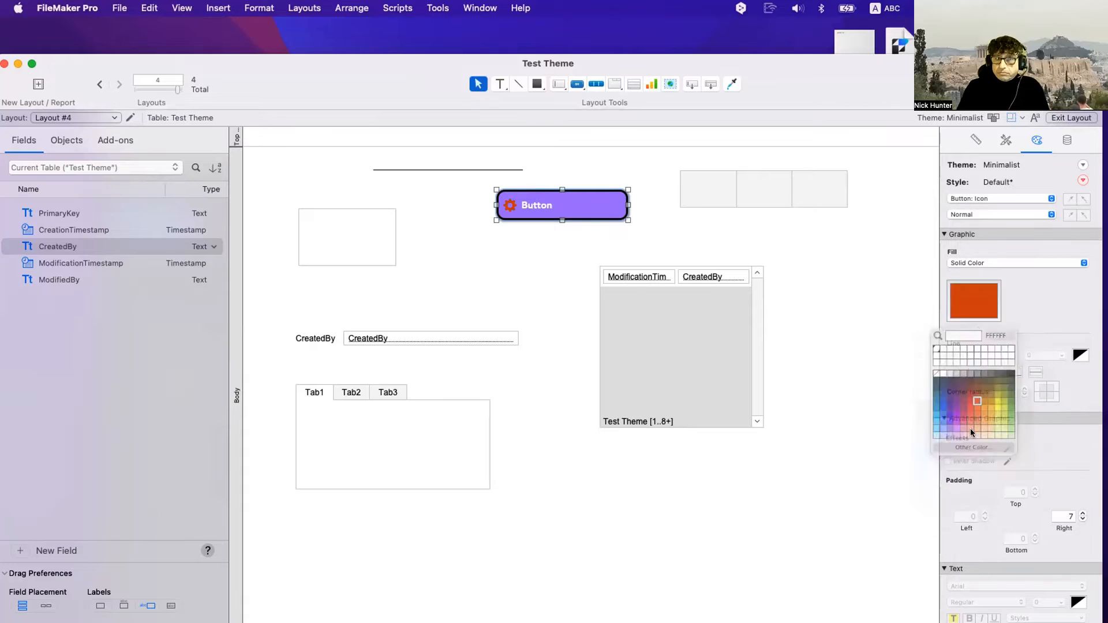
left_click(971, 308)
left_click(927, 393)
left_click(856, 331)
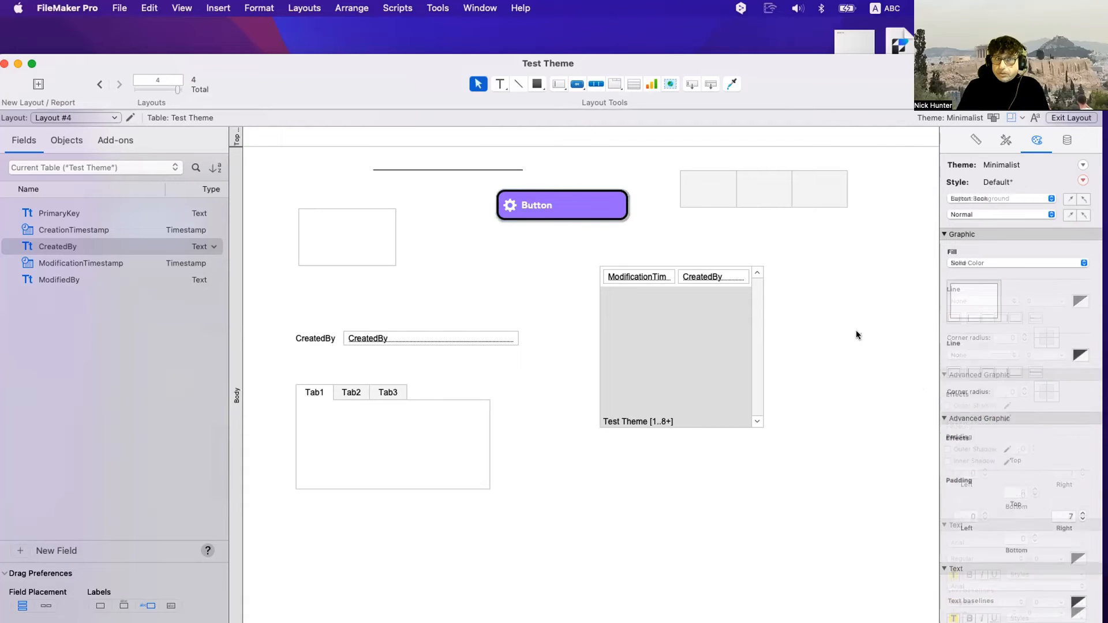
Widen the portal so its edge lines up with the end of the button bar, and check its stylable parts
left_click(683, 338)
left_click_drag(762, 276, 846, 277)
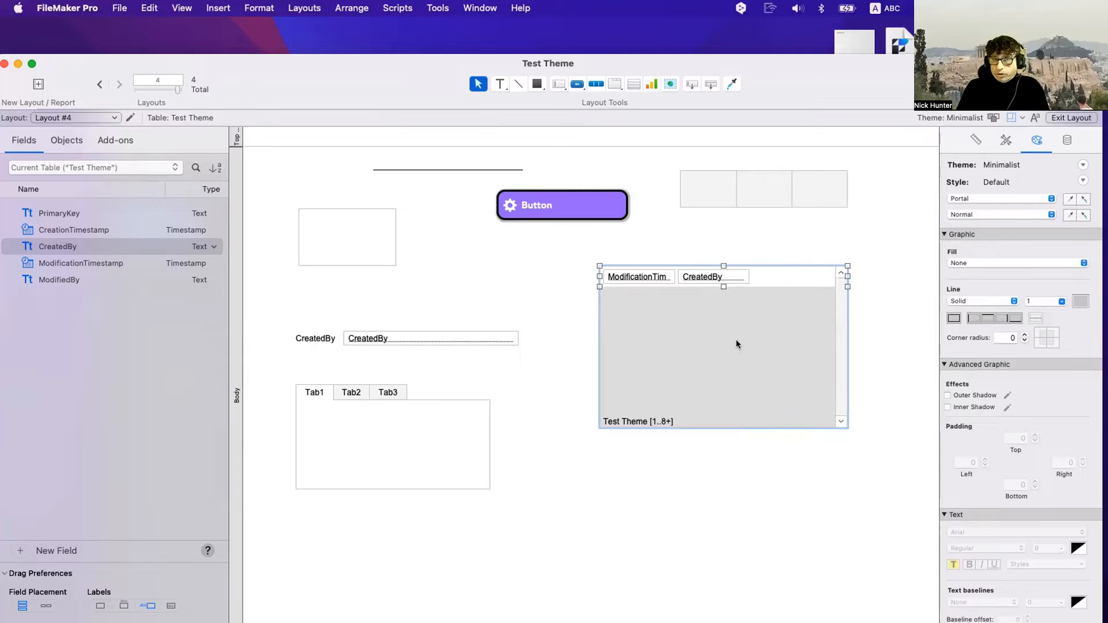
left_click(971, 215)
left_click(967, 185)
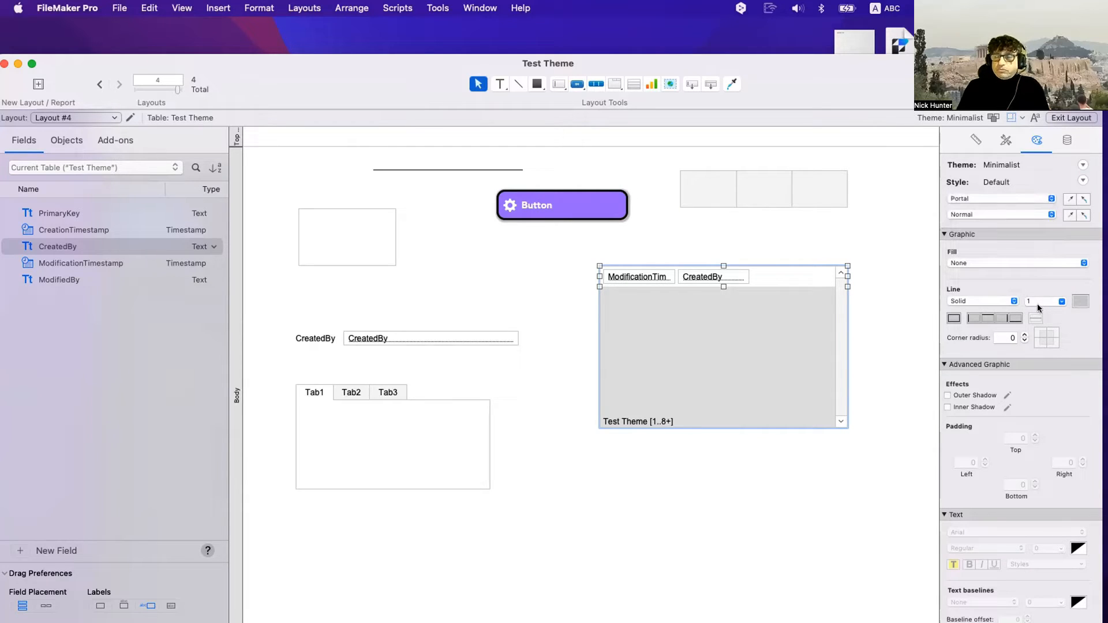
Try a solid orange-red fill on the portal's Portal part and check the portal in Browse mode
left_click(988, 262)
left_click(988, 263)
left_click(988, 264)
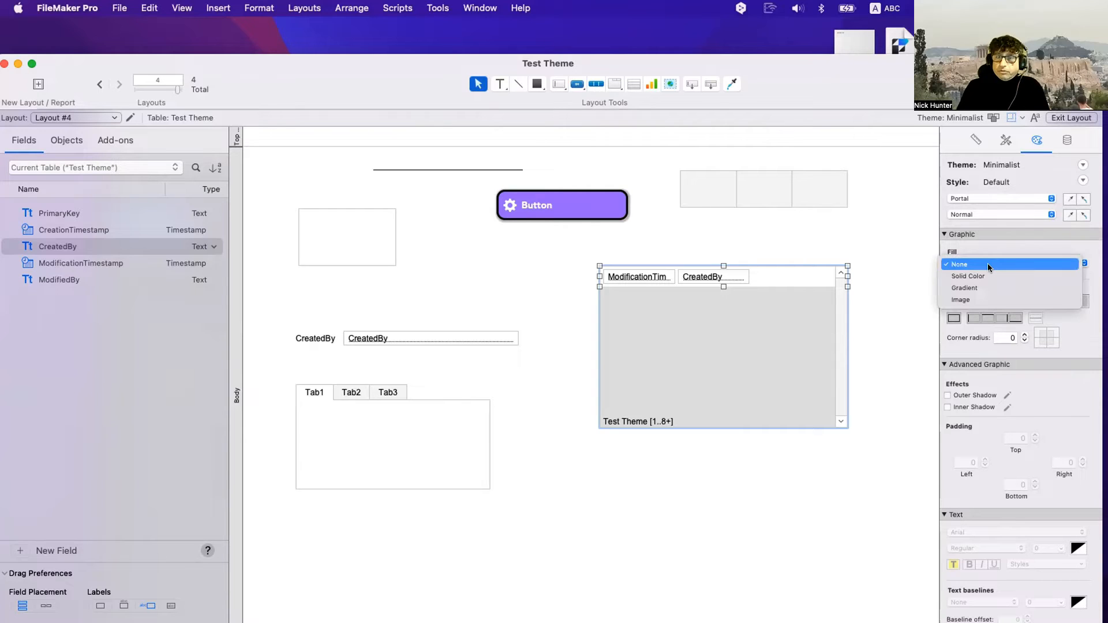
left_click(988, 263)
left_click(985, 257)
left_click(986, 272)
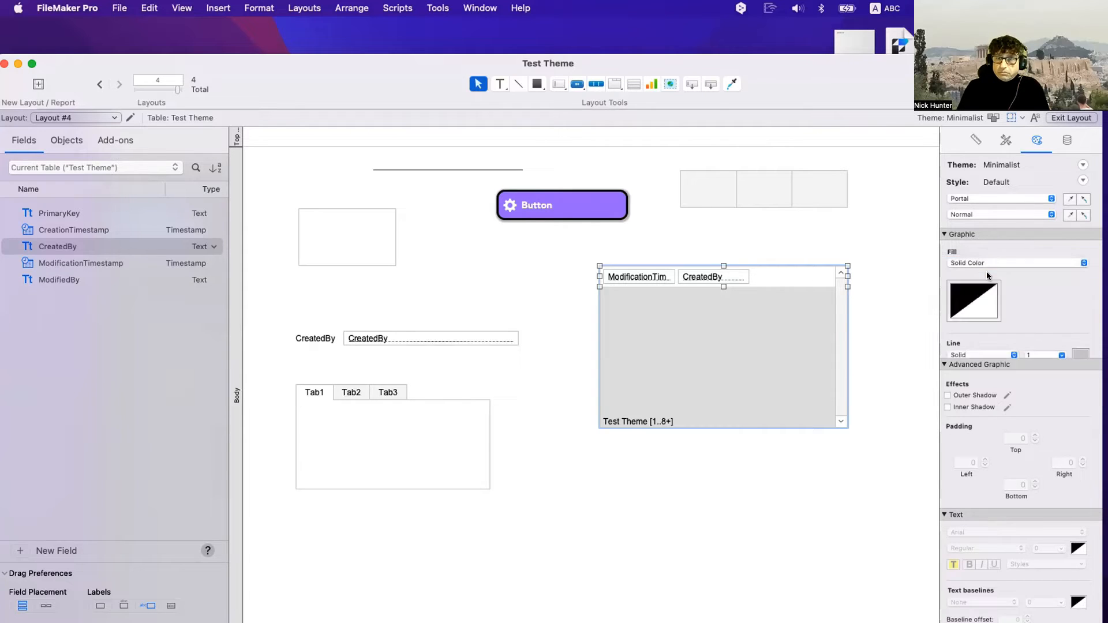
left_click(970, 299)
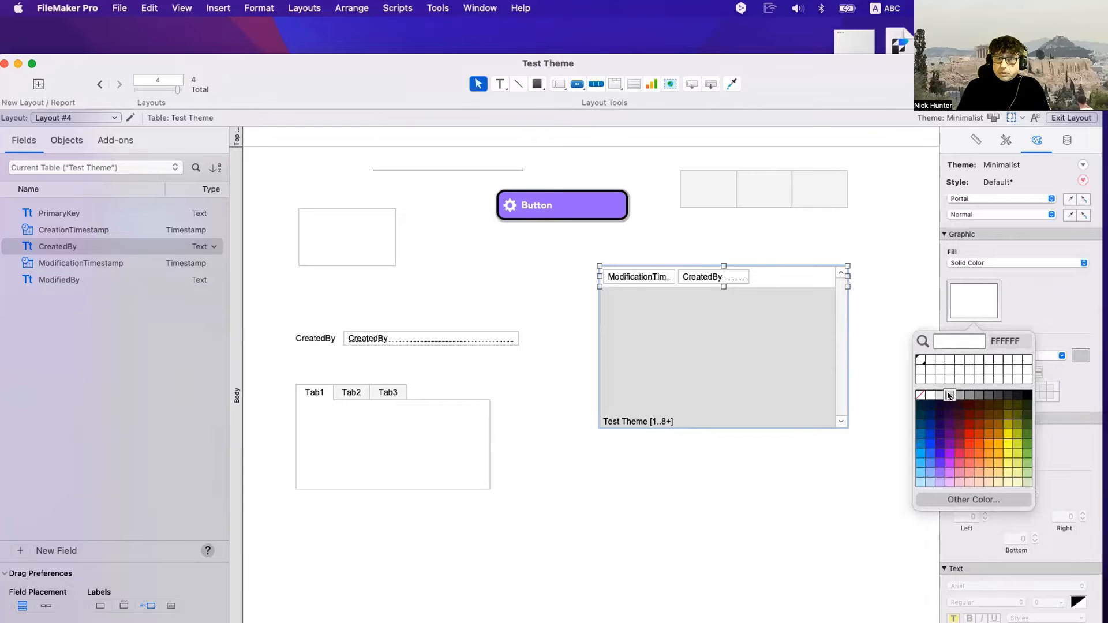
left_click(948, 395)
left_click(981, 305)
left_click(976, 446)
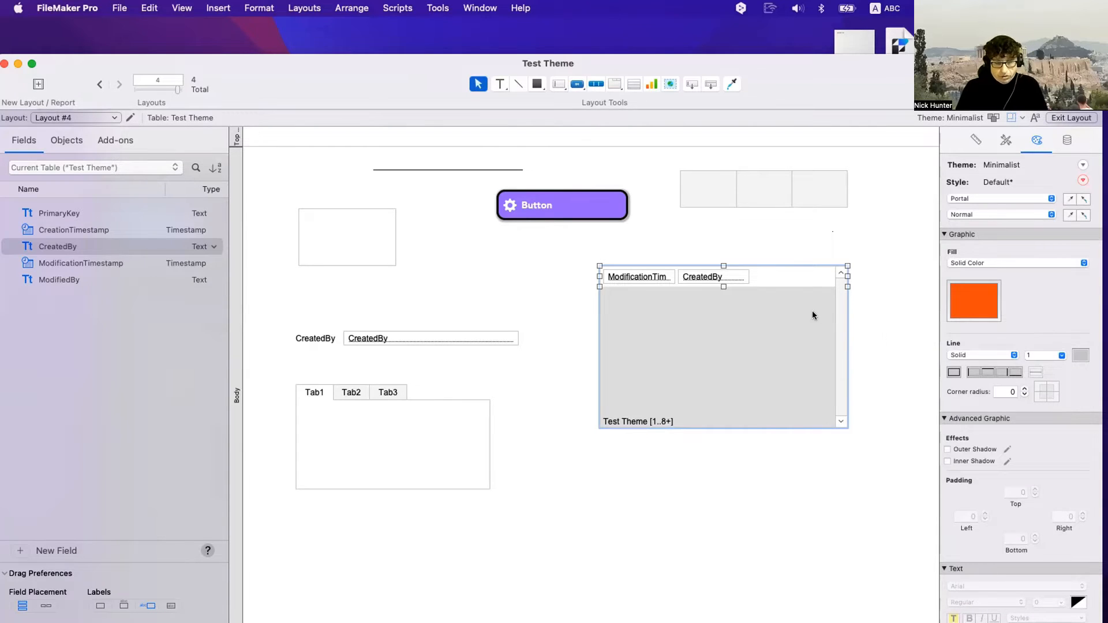
key("super+b")
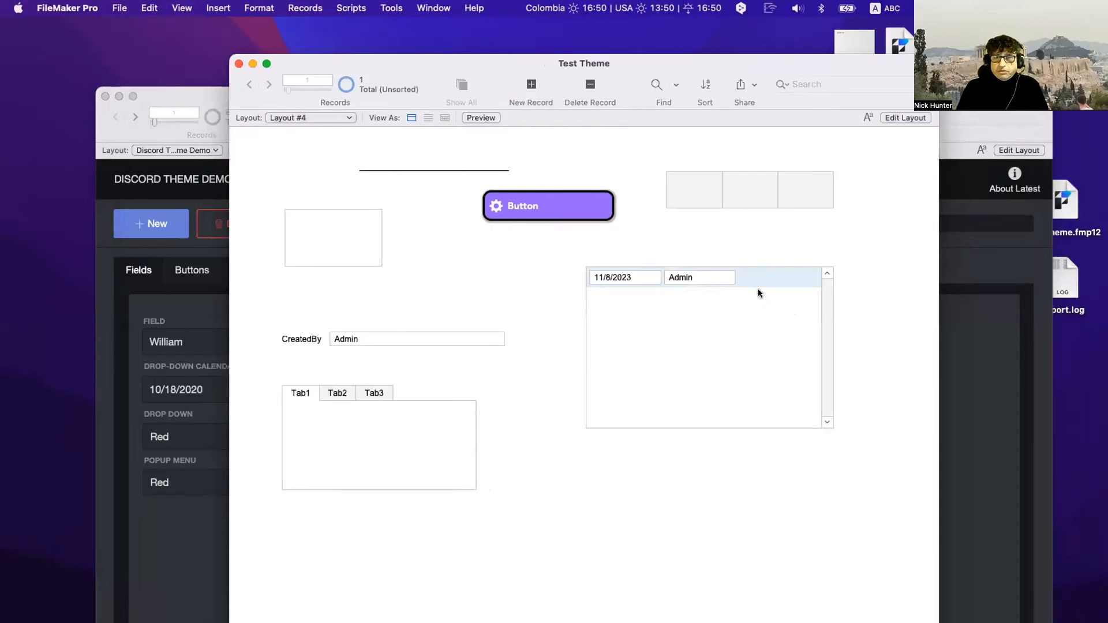
key("super+l")
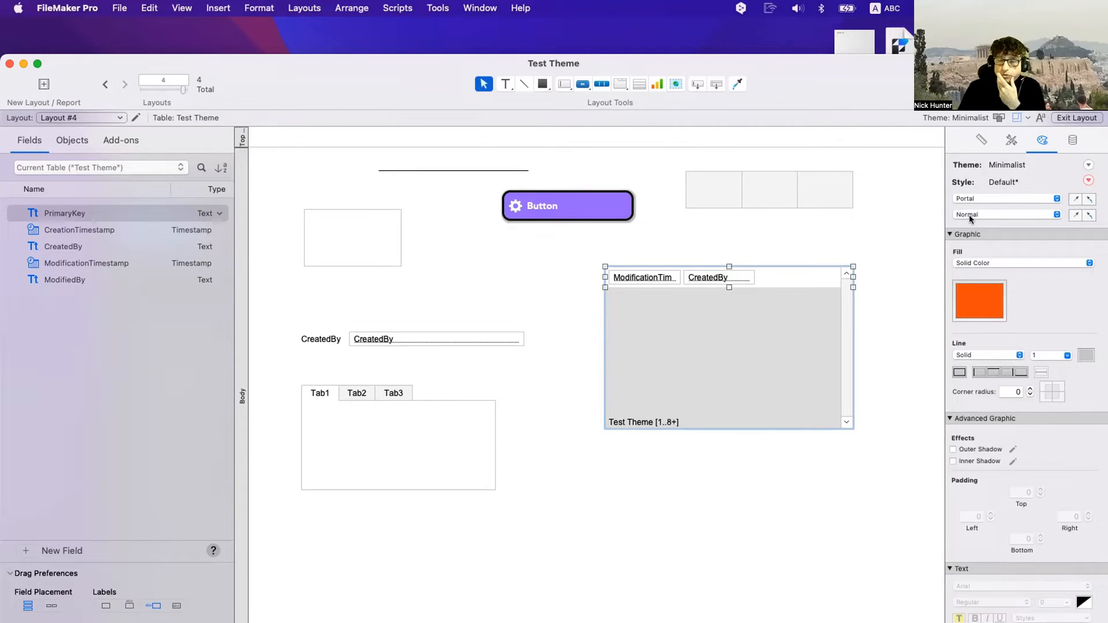
Fill the portal's primary rows (Portal: Row part) with solid red
left_click(980, 200)
left_click(988, 212)
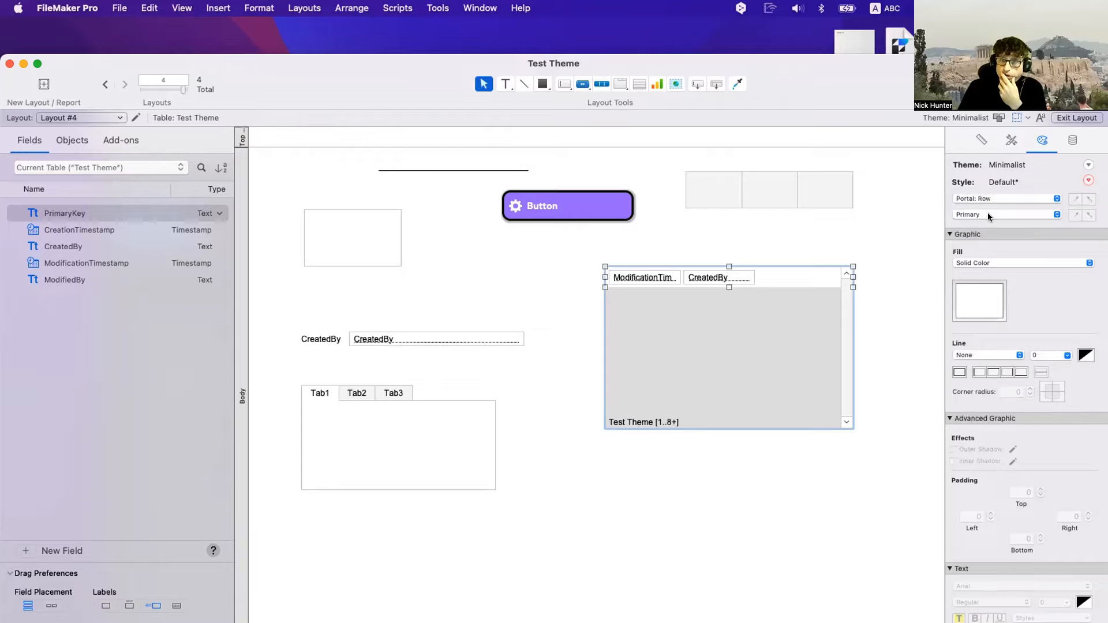
left_click(971, 302)
left_click(975, 434)
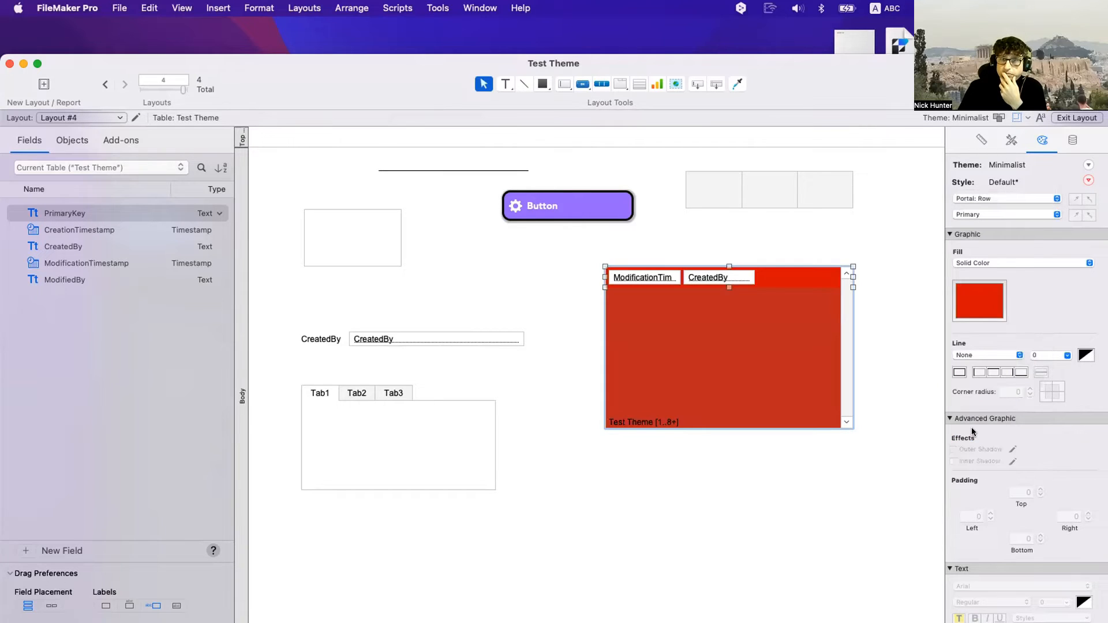
Try a dark purple fill on the portal's Portal part, and set its fill type back to None
left_click(999, 198)
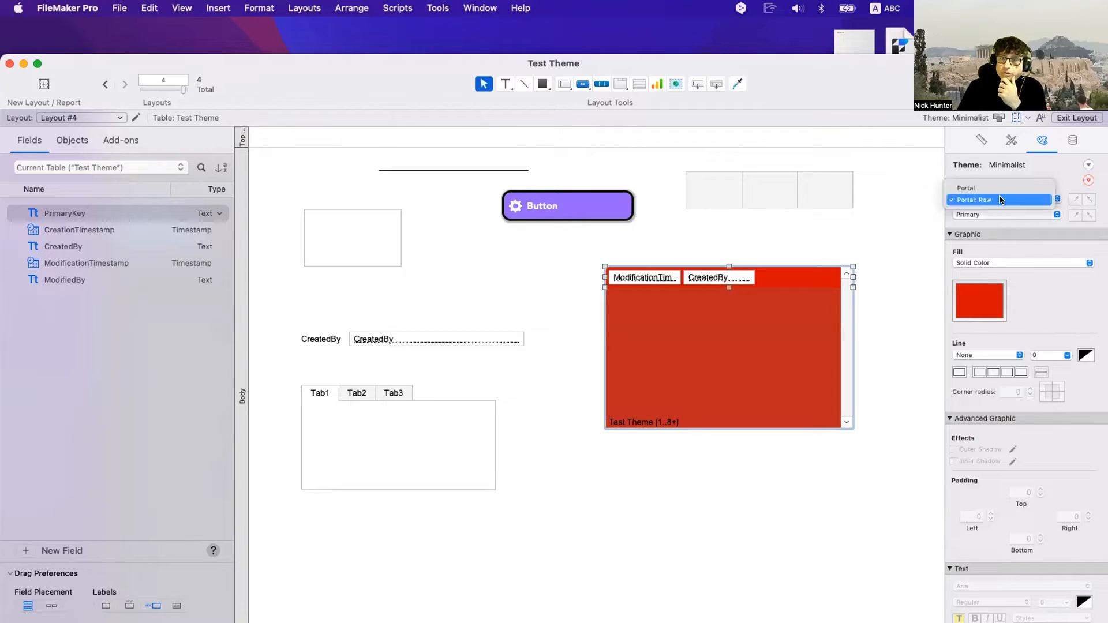
left_click(999, 190)
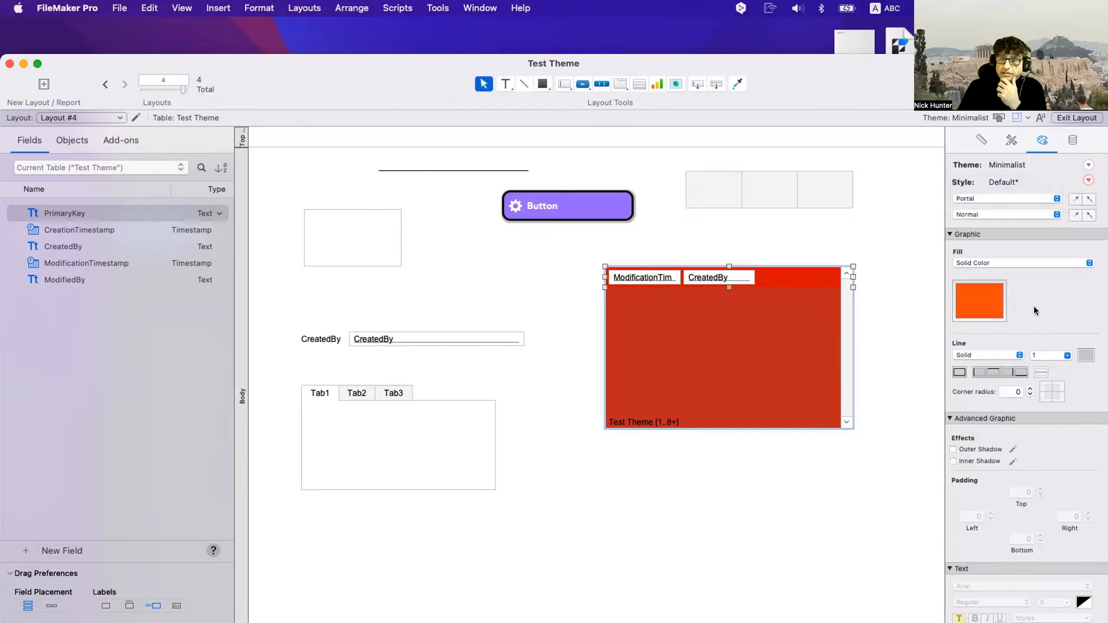
left_click(985, 306)
left_click(955, 434)
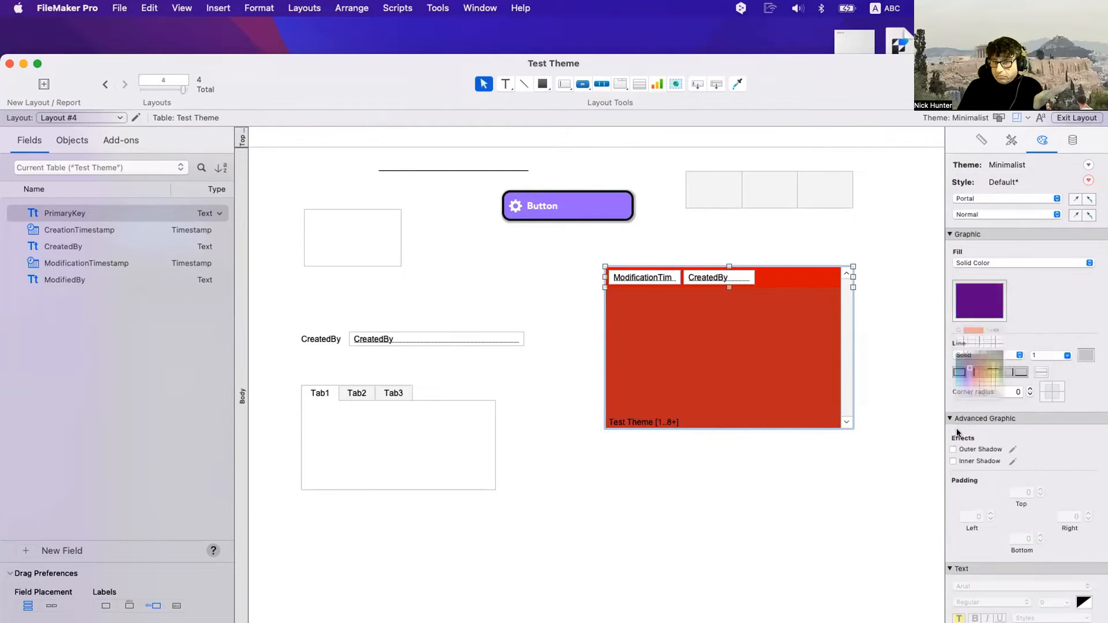
left_click(973, 301)
left_click(926, 395)
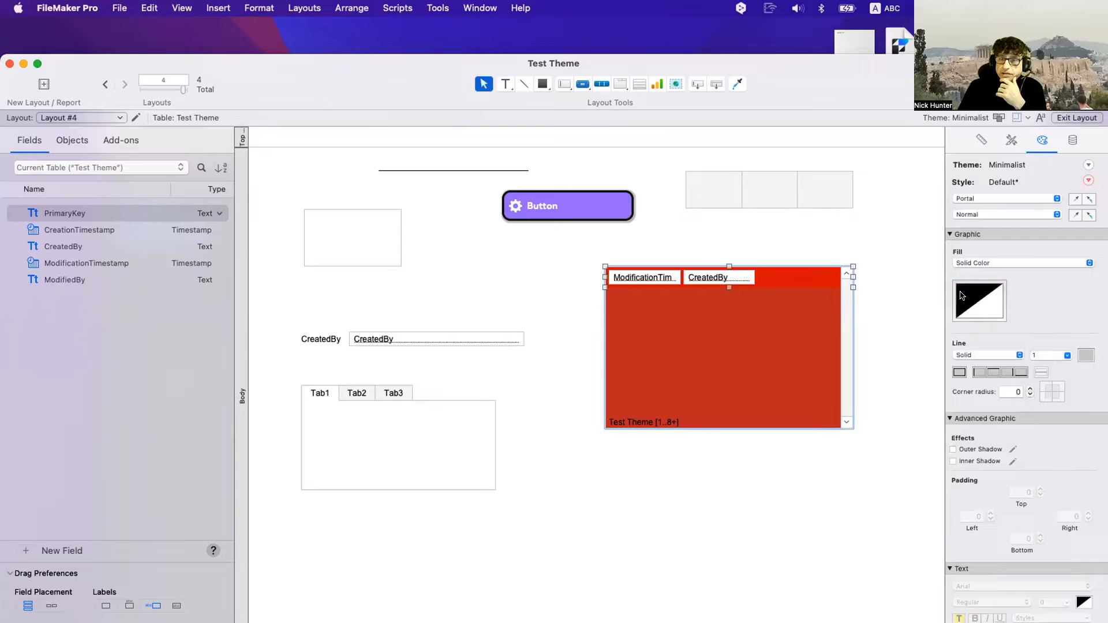
left_click(978, 264)
left_click(979, 252)
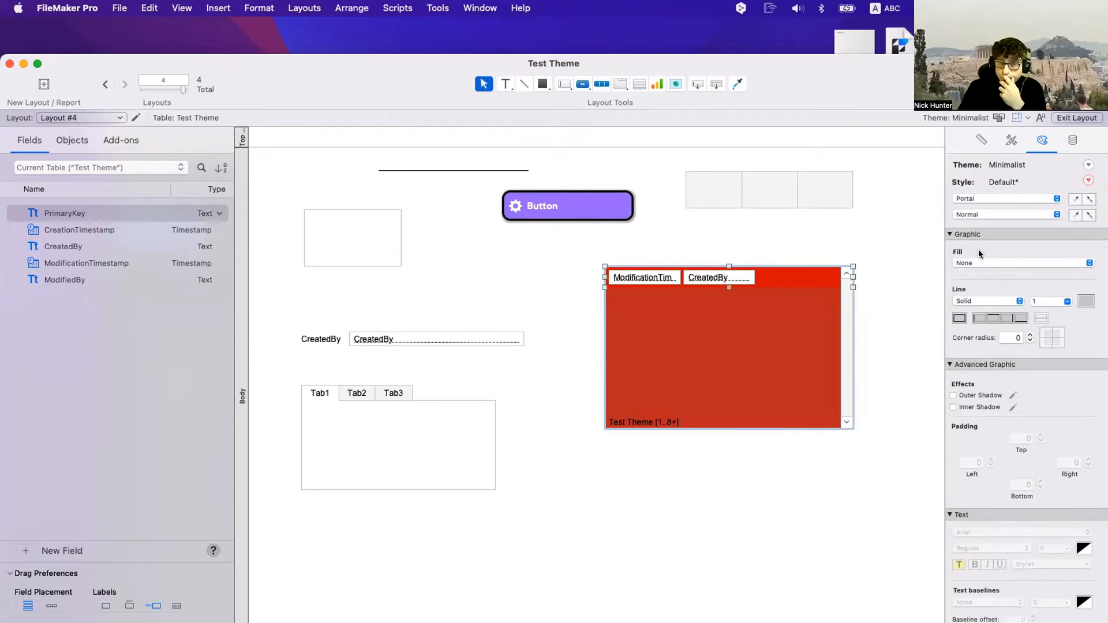
Give the Portal part a dark blue-violet line of width 5, and try its outer shadow effect
left_click(895, 284)
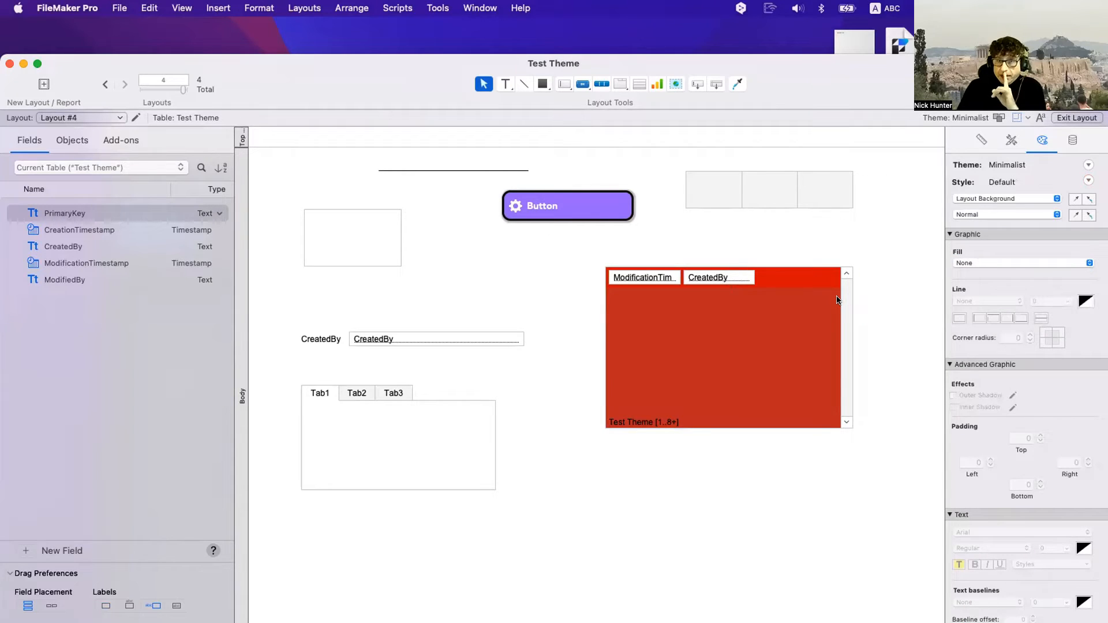
left_click(820, 312)
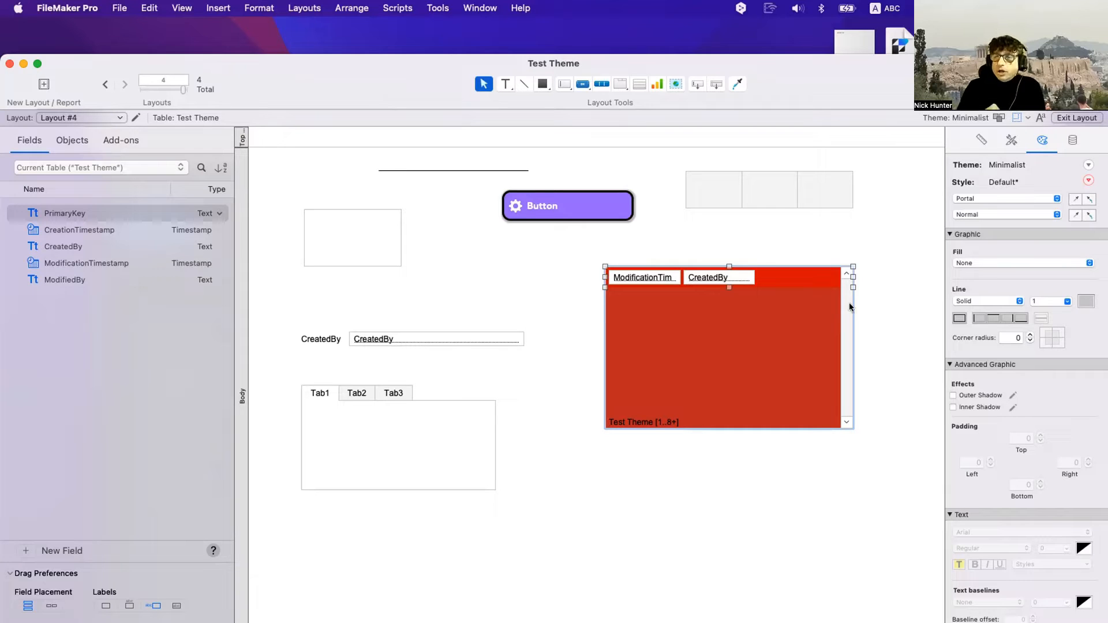
left_click(972, 199)
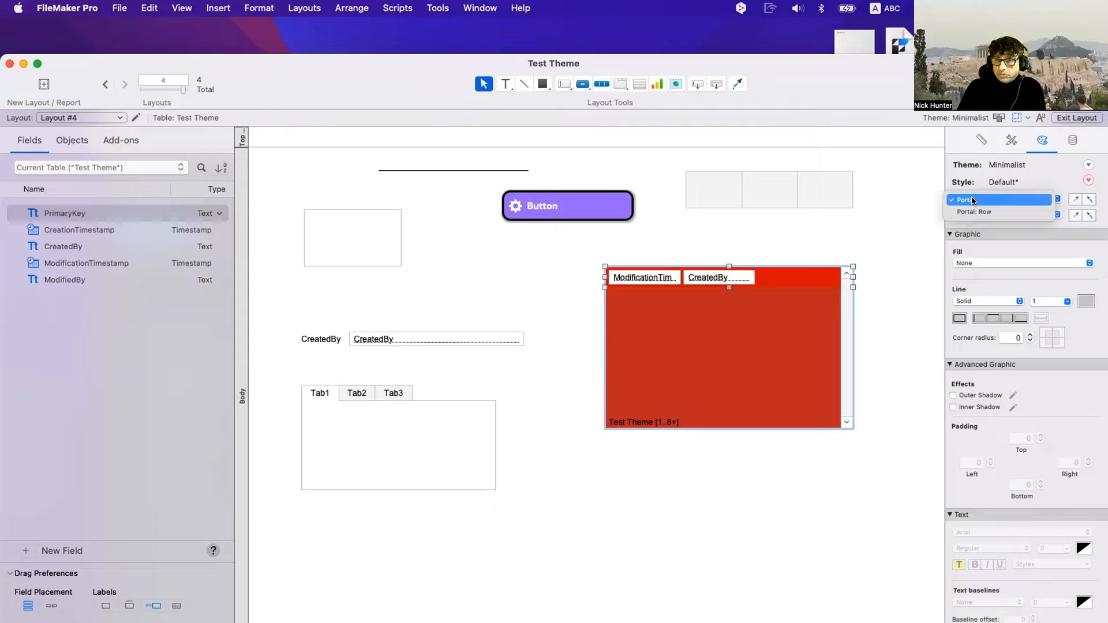
left_click(973, 200)
left_click(1086, 300)
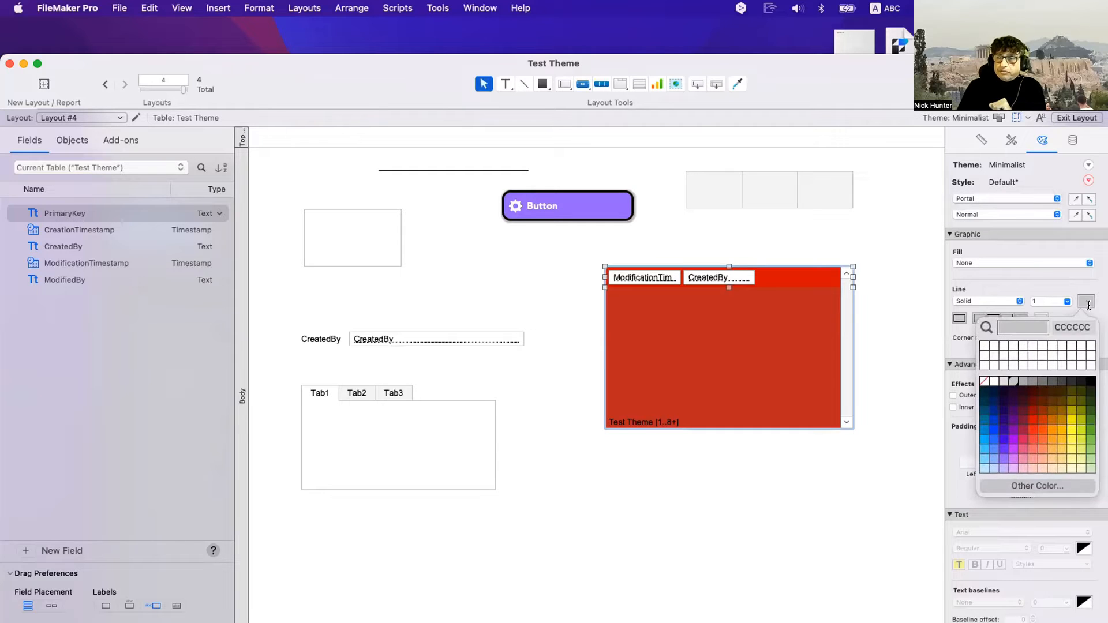
left_click(1007, 425)
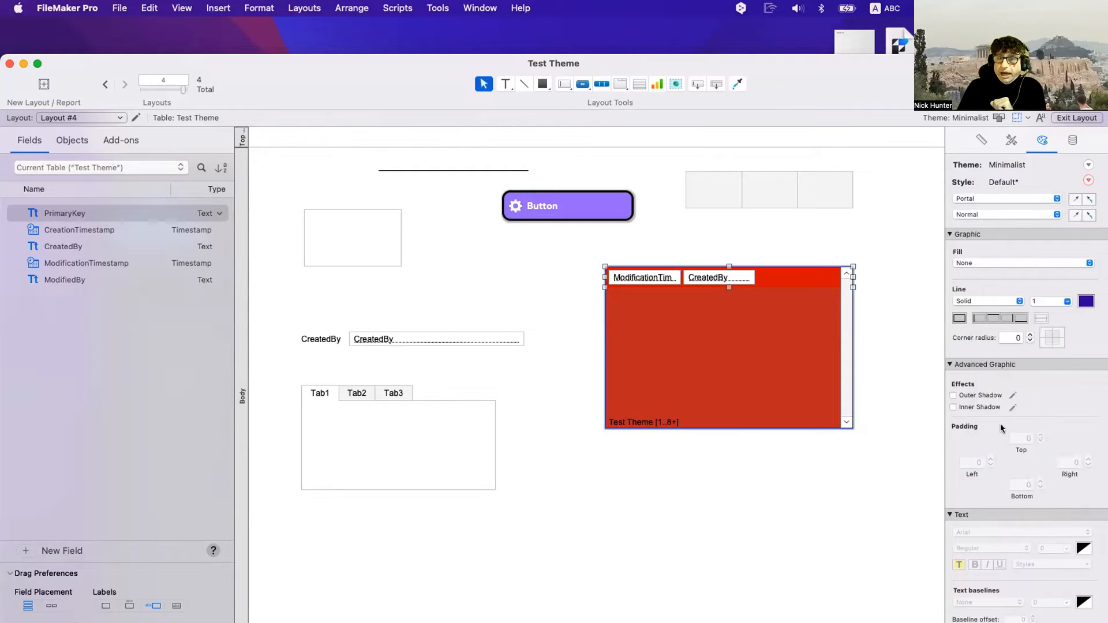
left_click(1061, 301)
left_click(1027, 373)
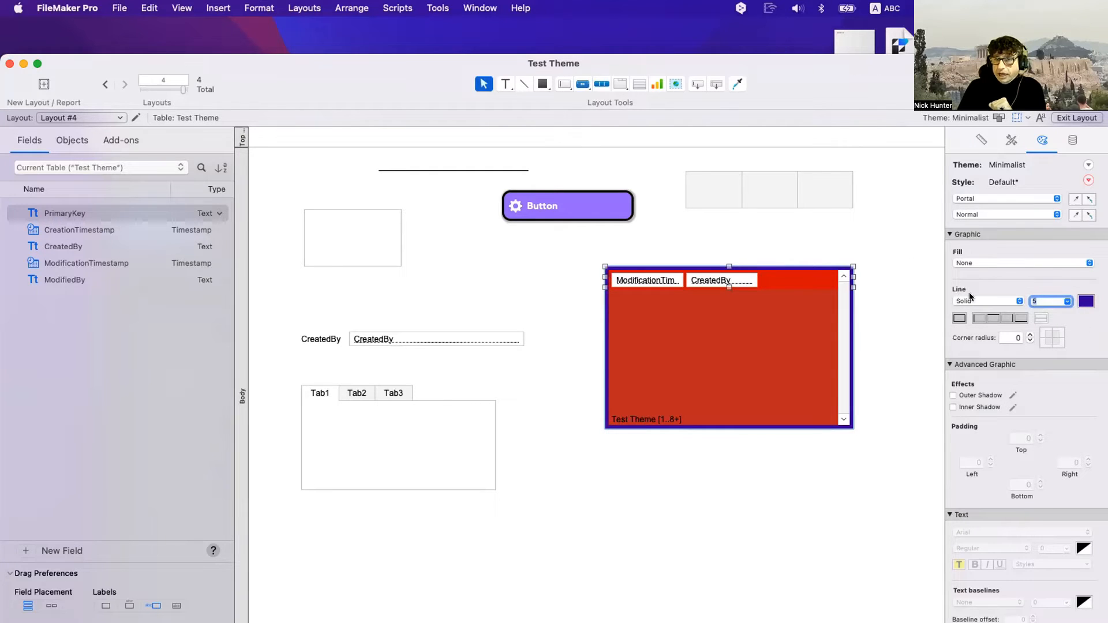
left_click(976, 392)
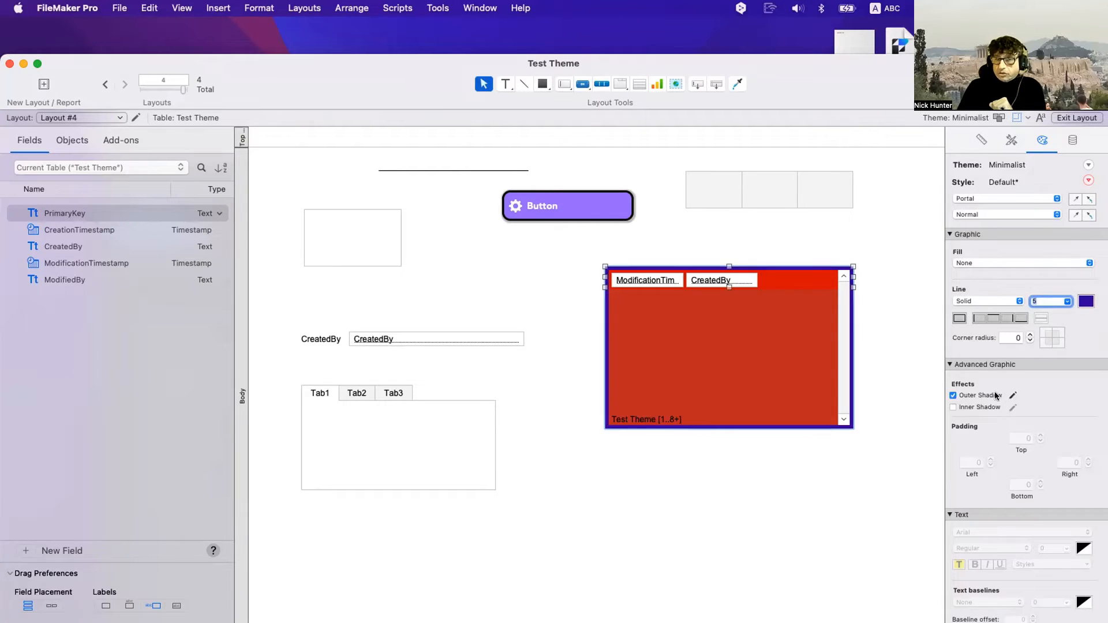
left_click(982, 408)
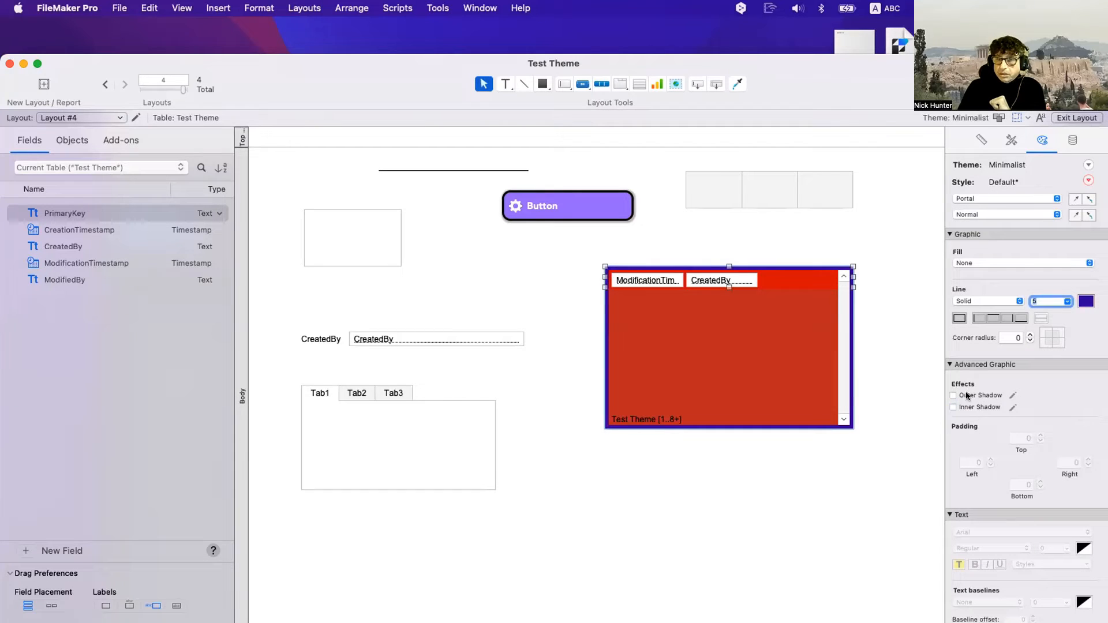
Change the fill of the portal's Portal: Row part in the Primary state to dark purple
left_click(971, 197)
left_click(968, 208)
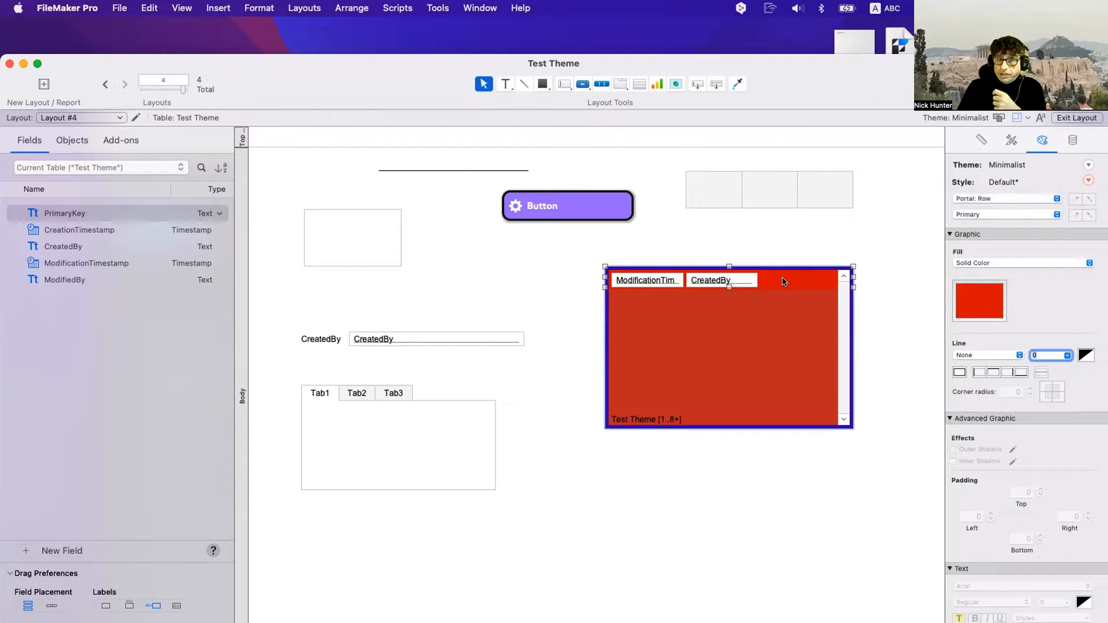
left_click(979, 307)
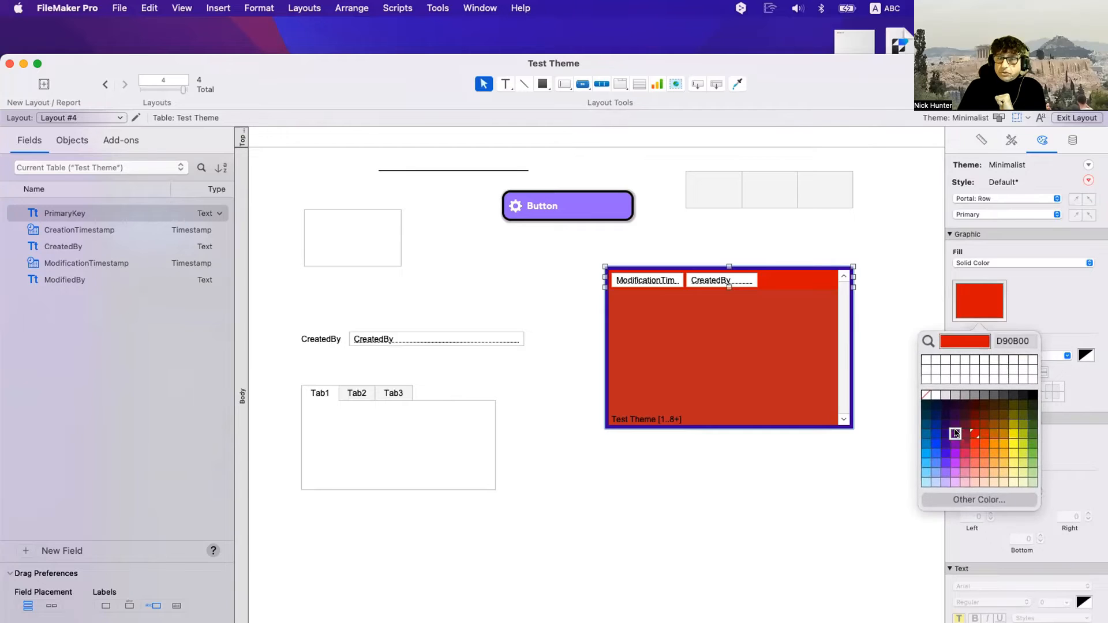
left_click(955, 434)
left_click(1019, 237)
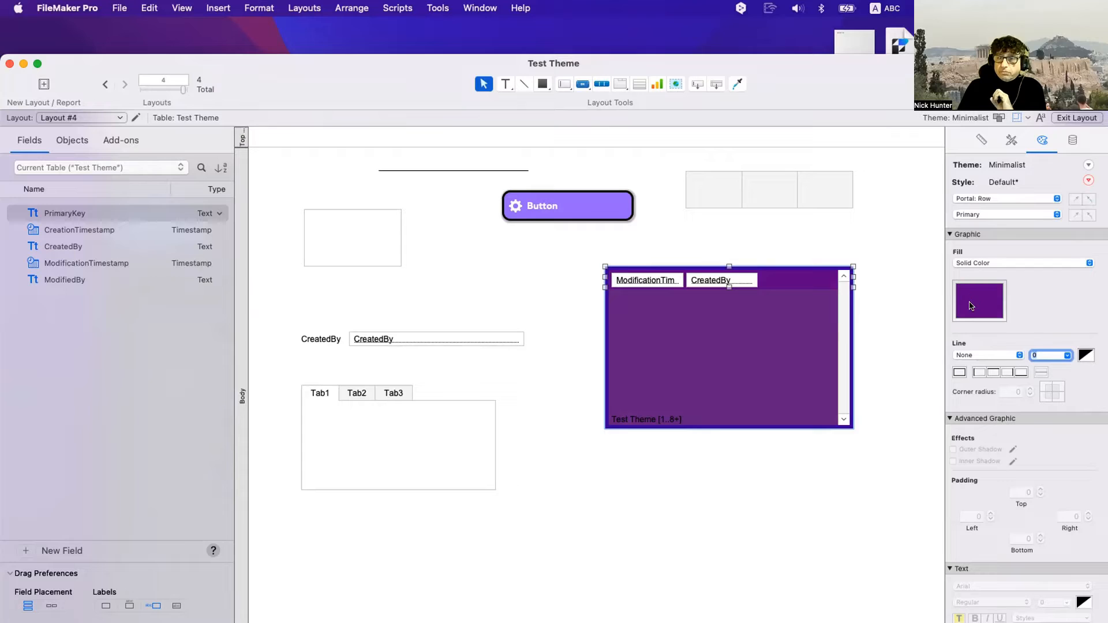
Add a solid line of width 1 in dark orange (C97100) around the portal's primary rows
left_click(959, 374)
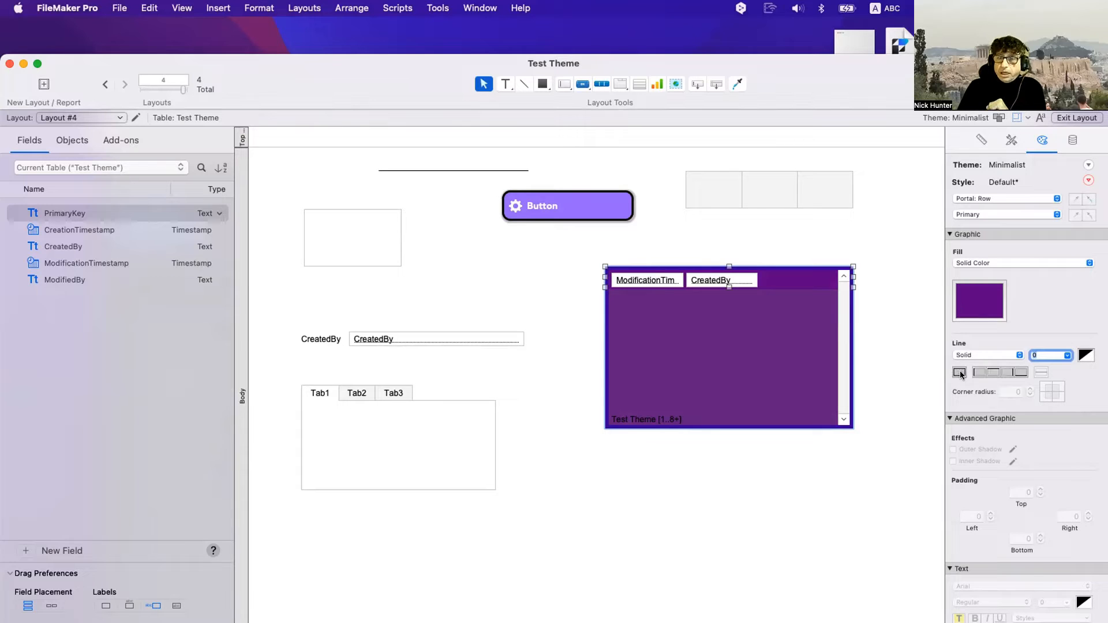
type("1")
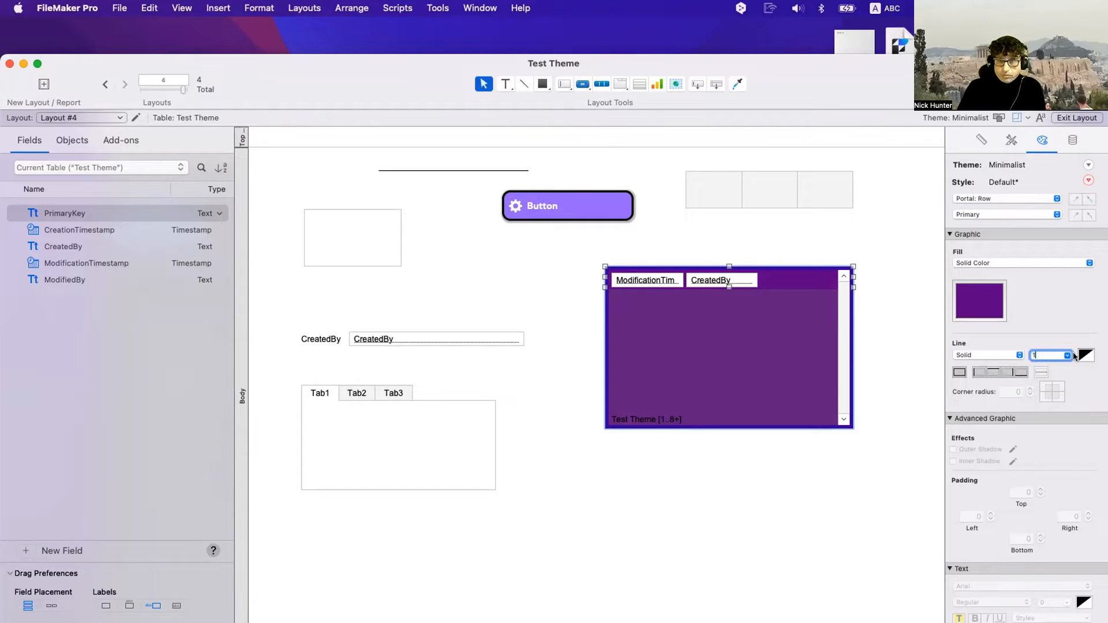
left_click(1086, 355)
left_click(1051, 474)
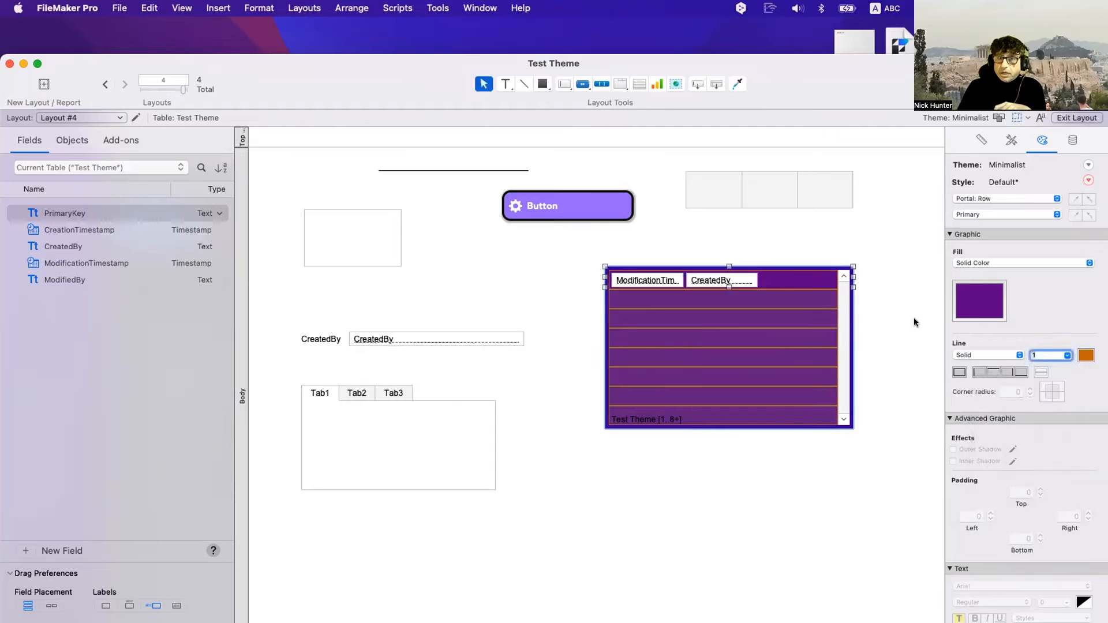
left_click(912, 317)
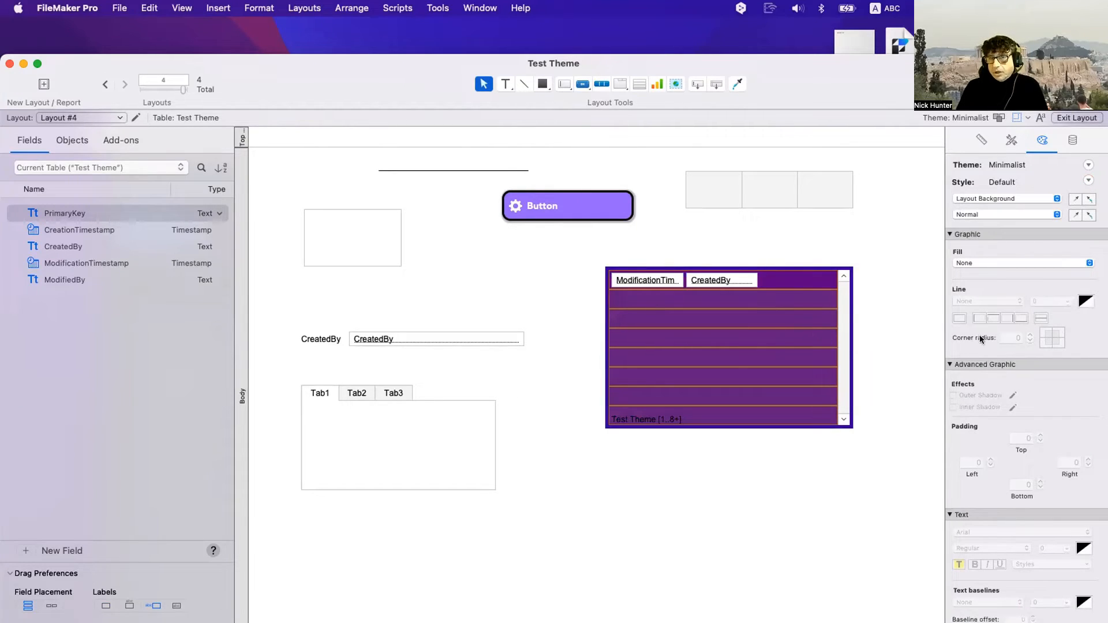
Change the line colour of the portal's Portal part to bright orange
left_click(749, 346)
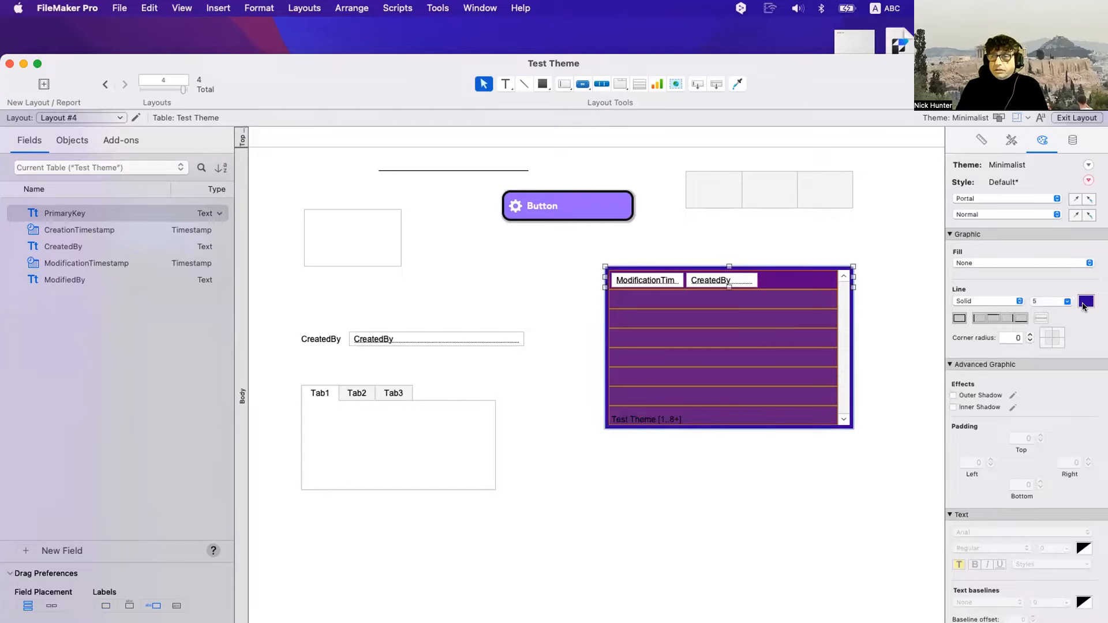
left_click(1083, 304)
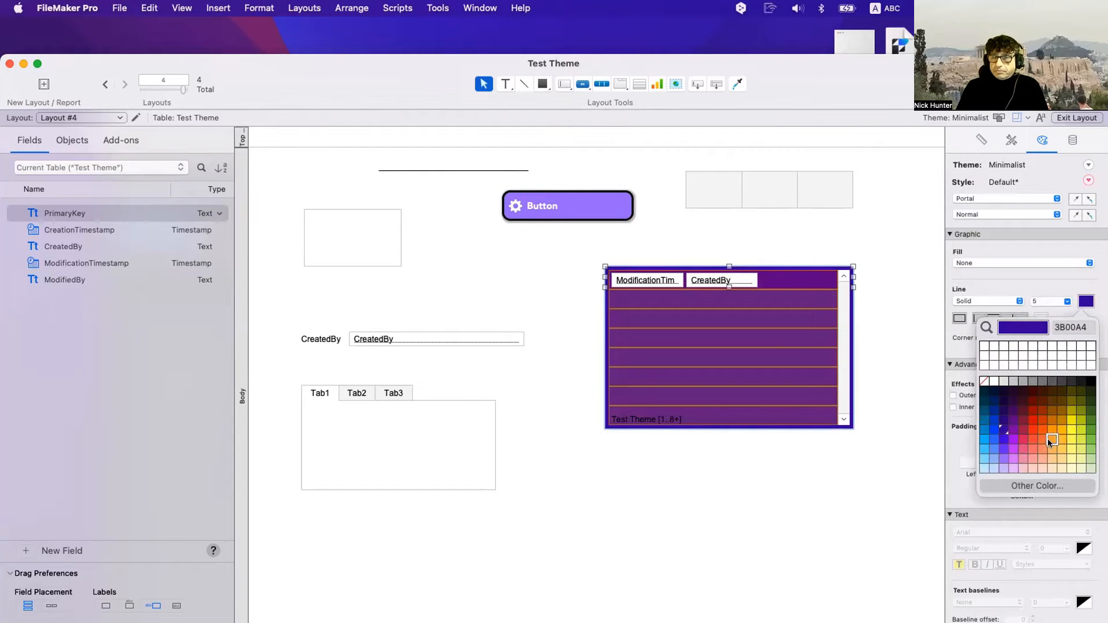
left_click(1047, 439)
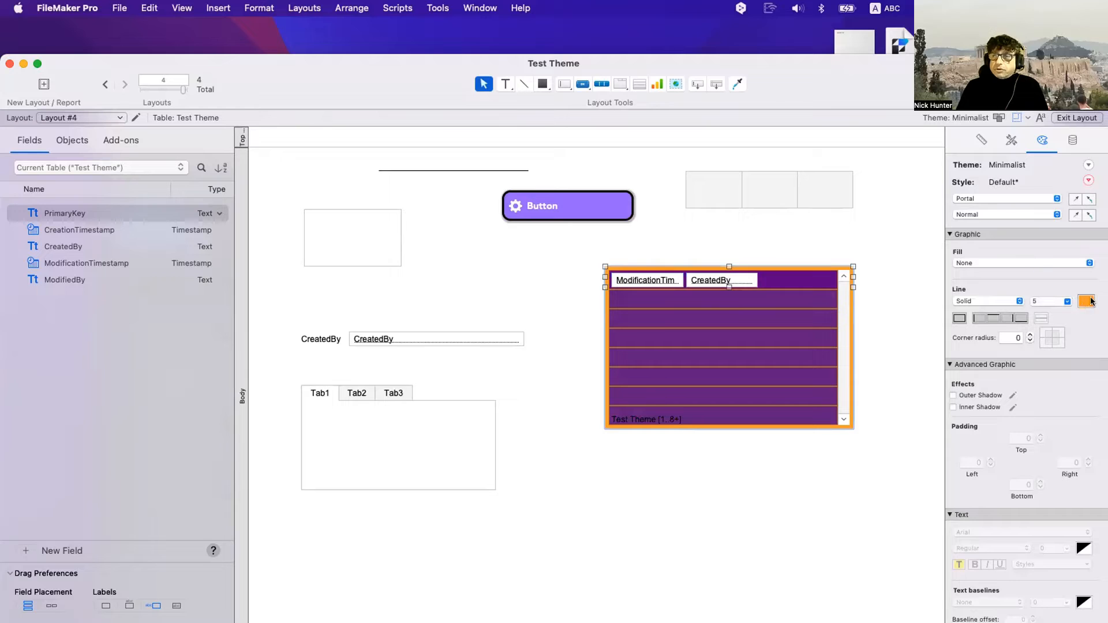
Change the line colour of the portal's Portal: Row part in the Primary state to bright yellow
left_click(1014, 198)
left_click(1013, 205)
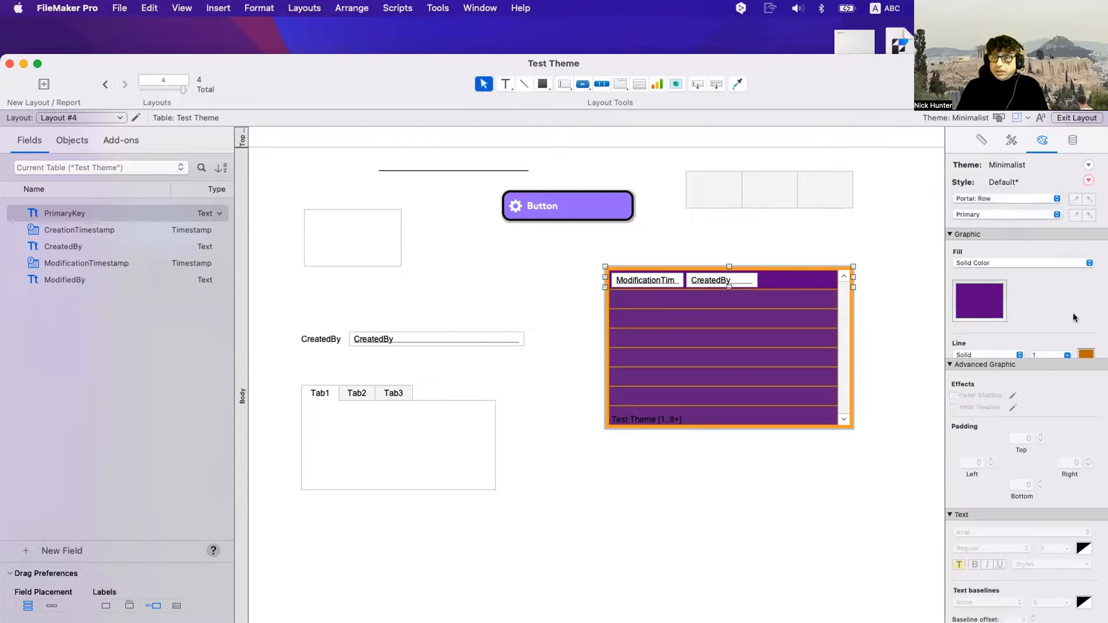
left_click(1081, 355)
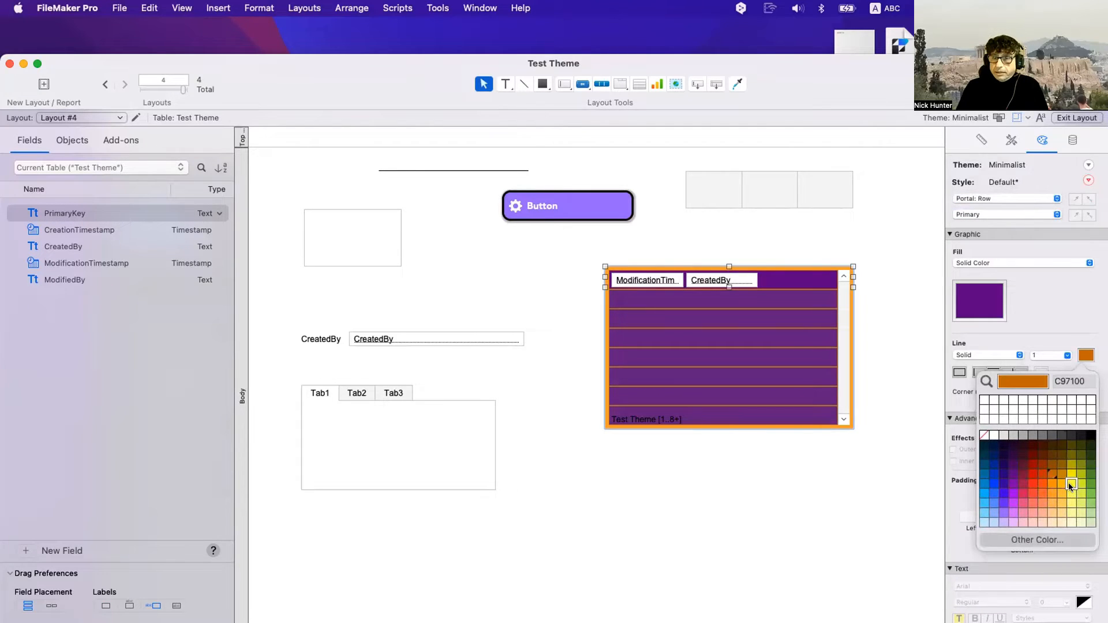
left_click(1068, 483)
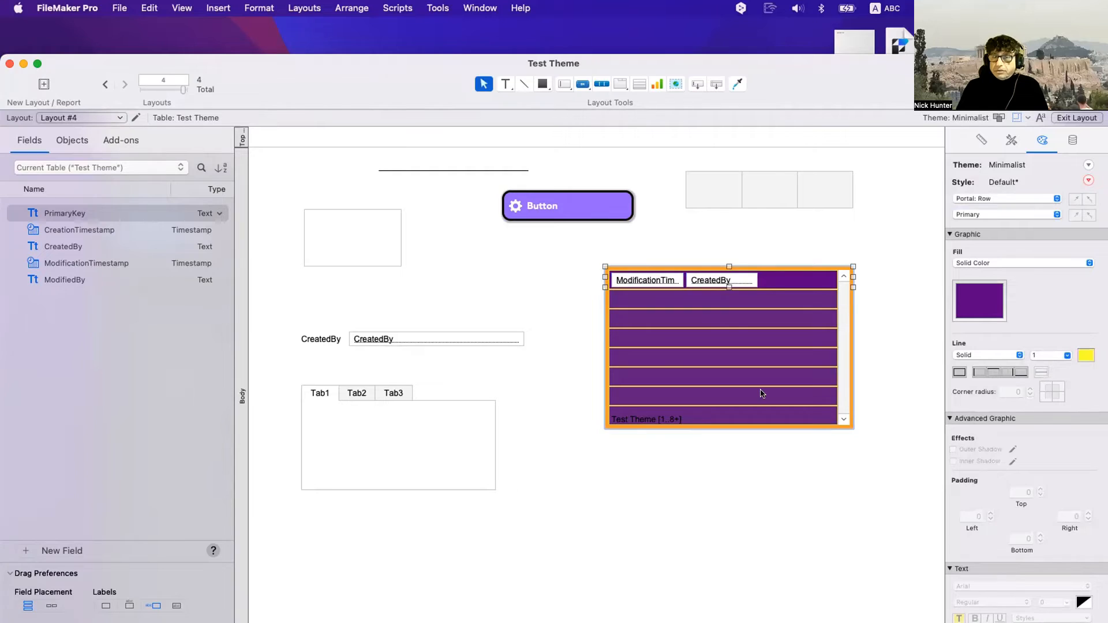
Set the portal's scroll bar to show only when scrolling in its Portal Setup
double_click(713, 325)
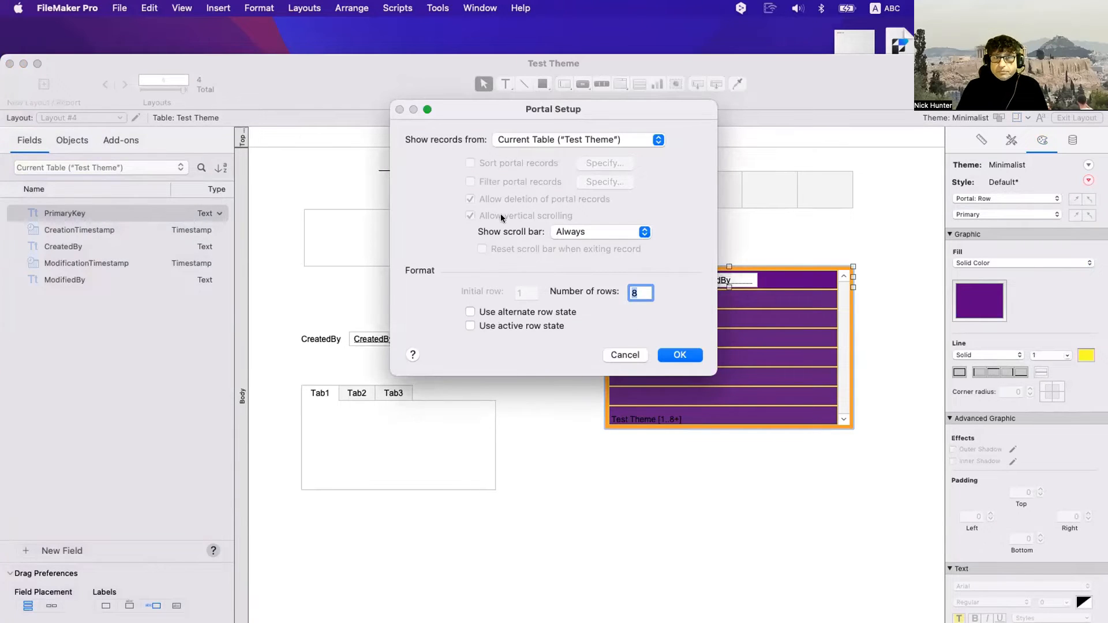
left_click(575, 233)
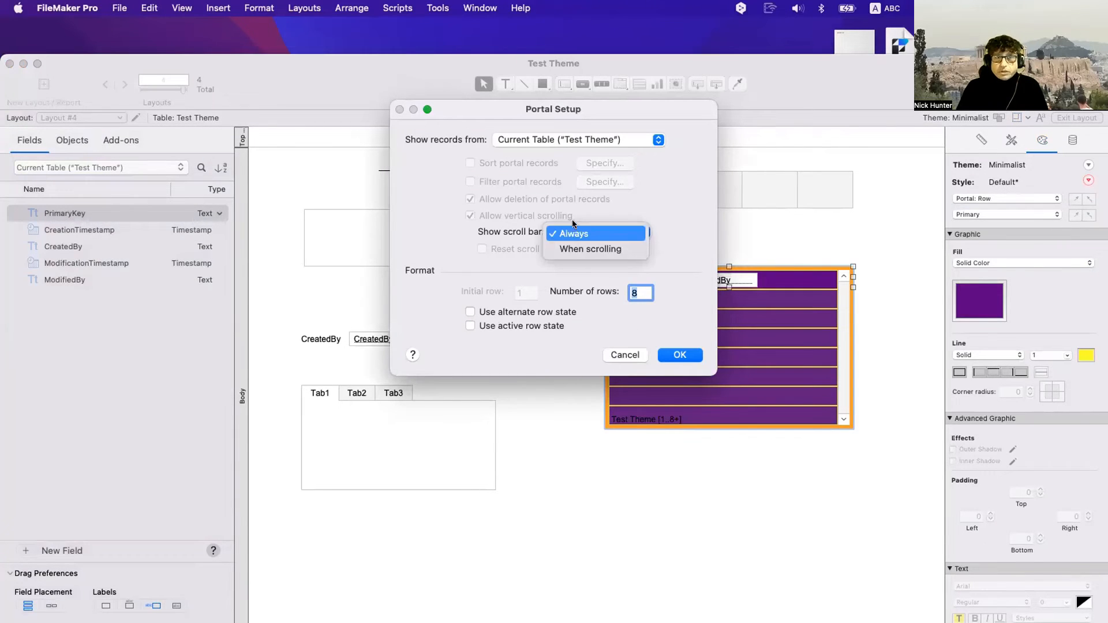
left_click(573, 225)
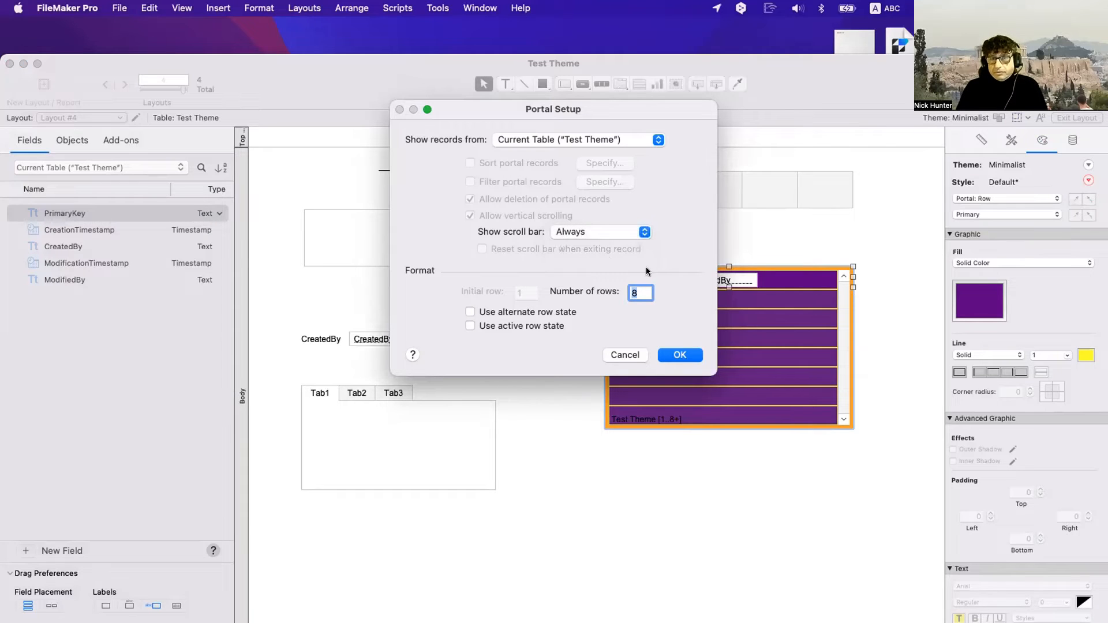
left_click(599, 232)
left_click(600, 246)
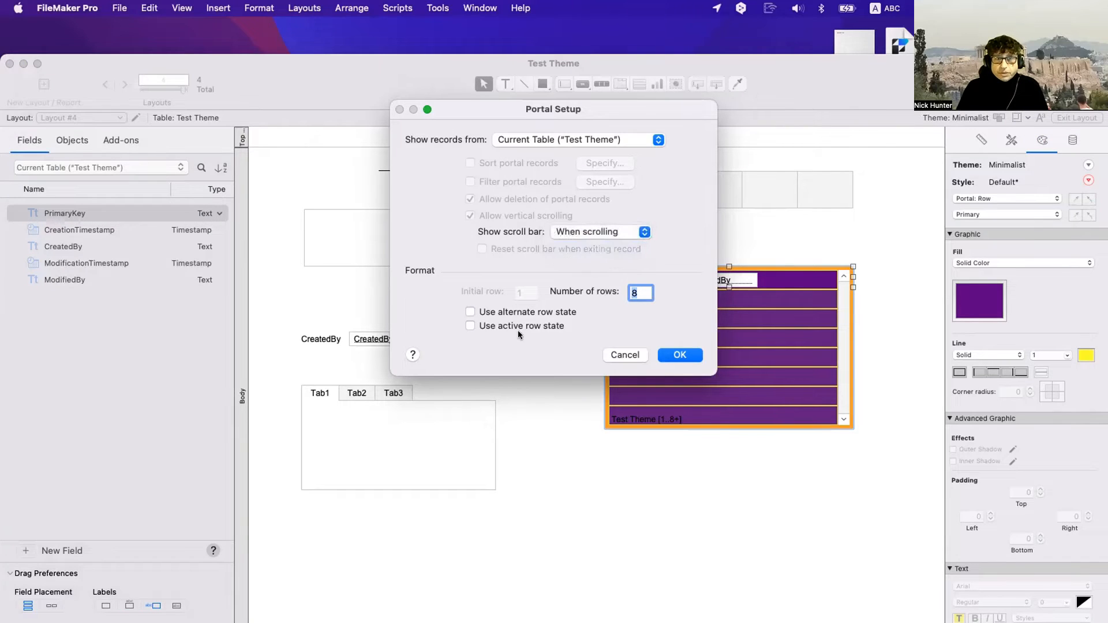
left_click(682, 355)
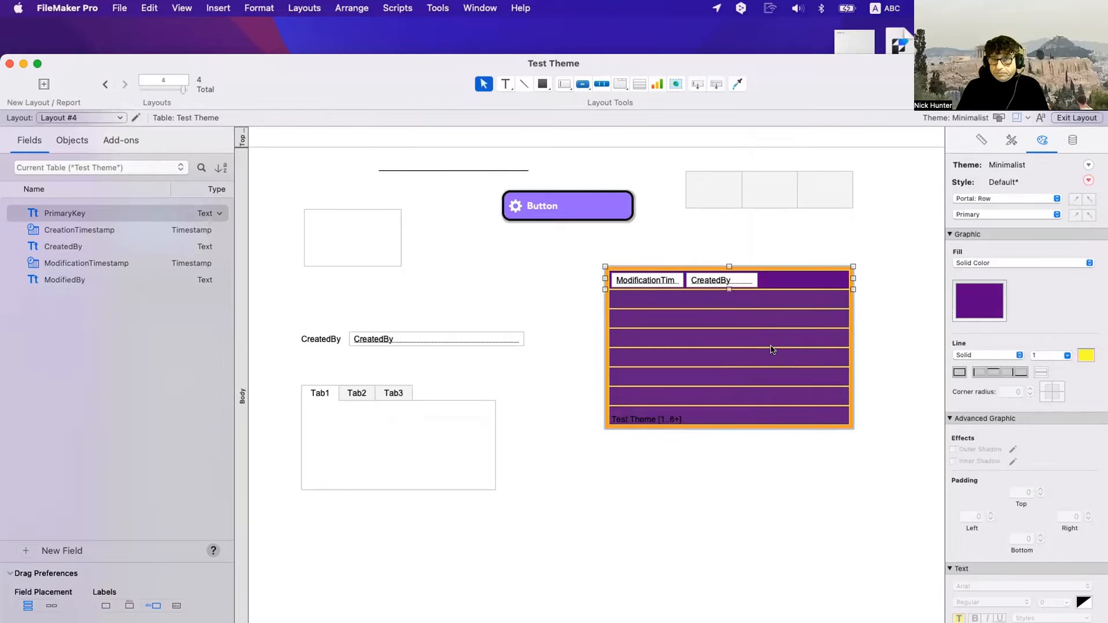
Move the portal slightly further right on the layout
left_click_drag(772, 349, 756, 347)
left_click(867, 317)
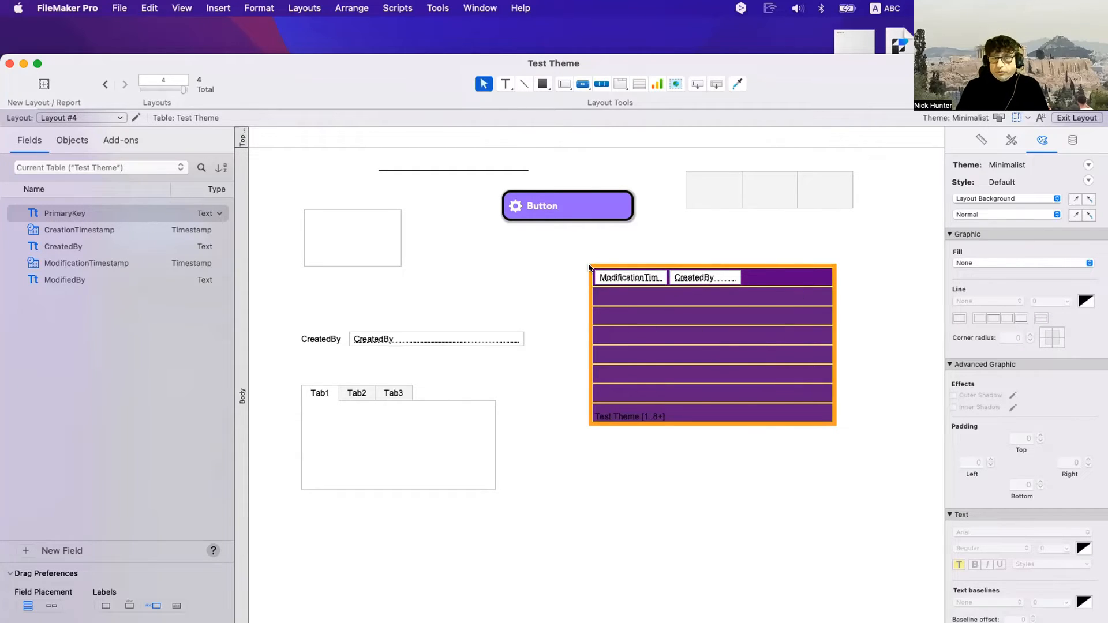
left_click_drag(609, 270, 645, 268)
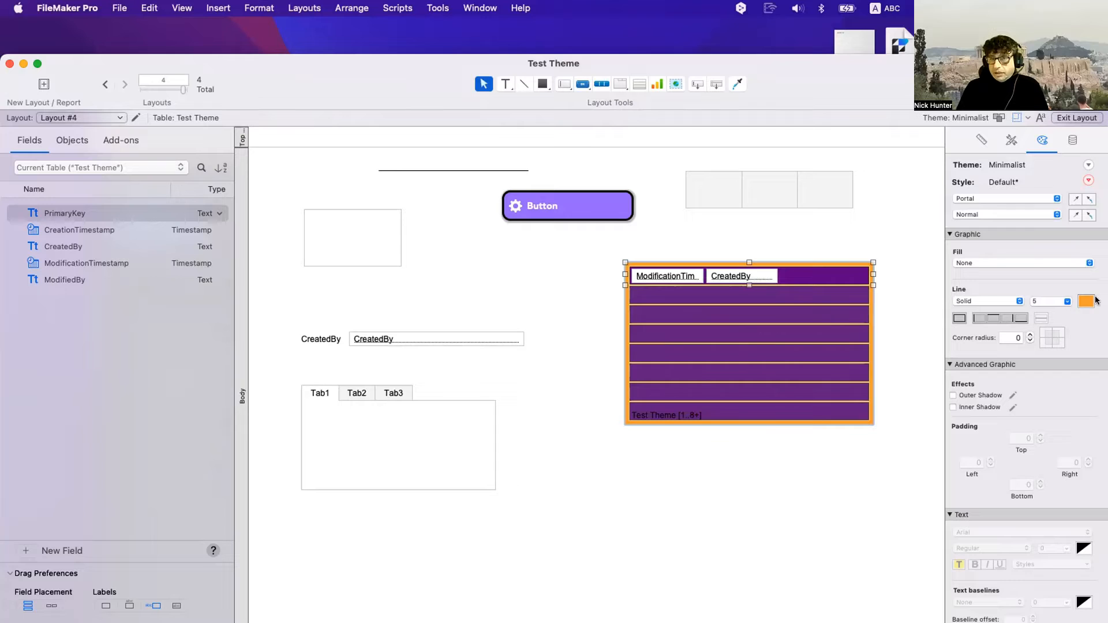
Give the portal's primary rows a bright red line colour and a light orange solid fill
left_click(1093, 300)
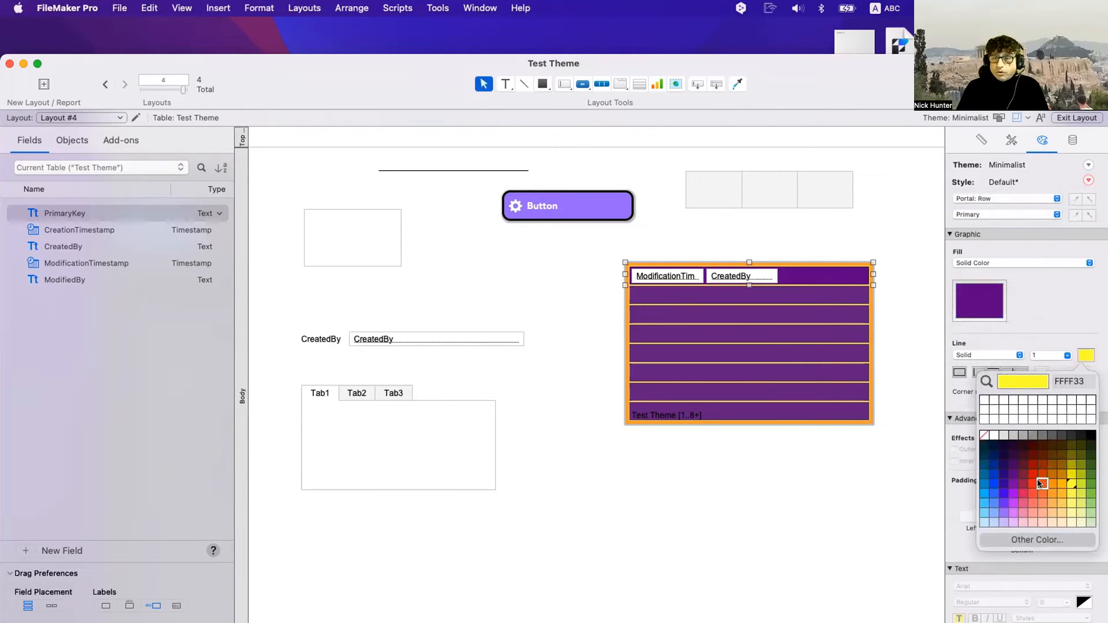
left_click(1041, 483)
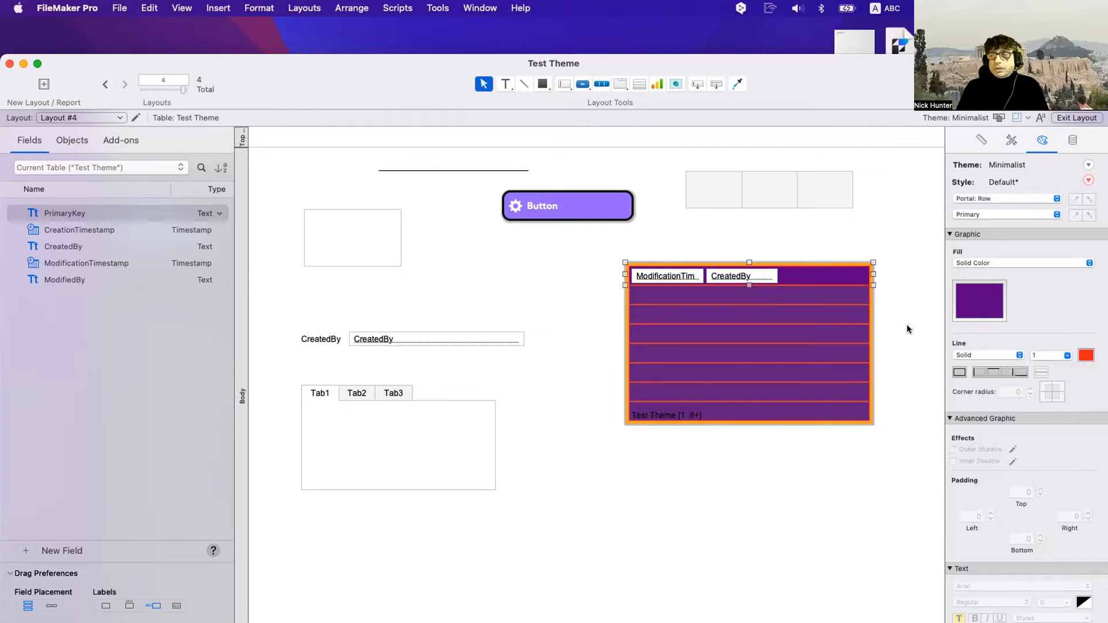
left_click(993, 199)
left_click(981, 200)
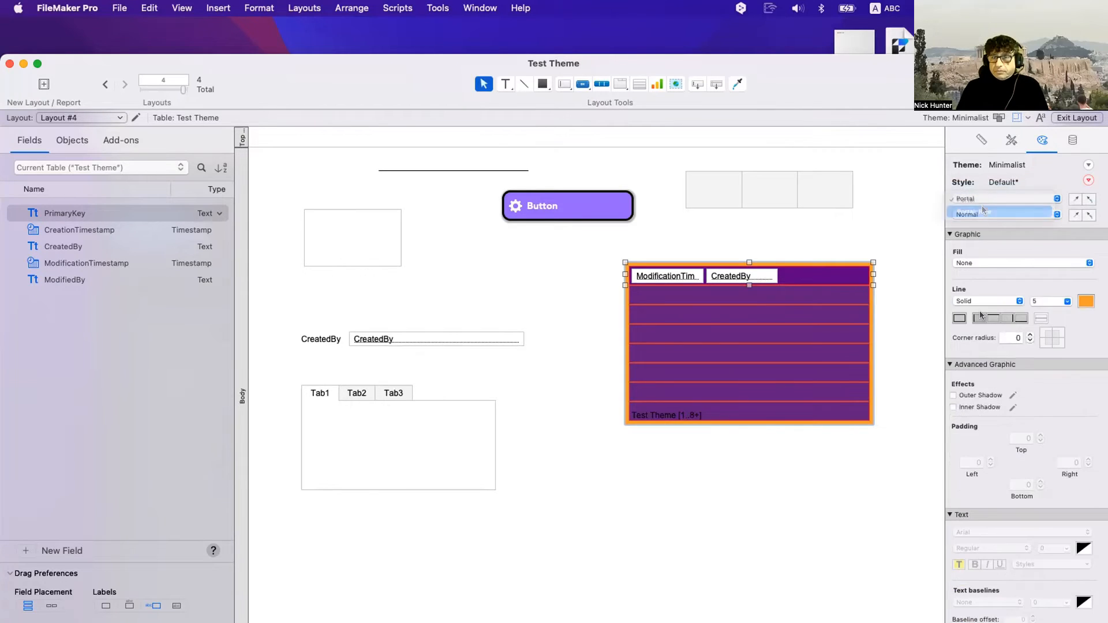
left_click(987, 301)
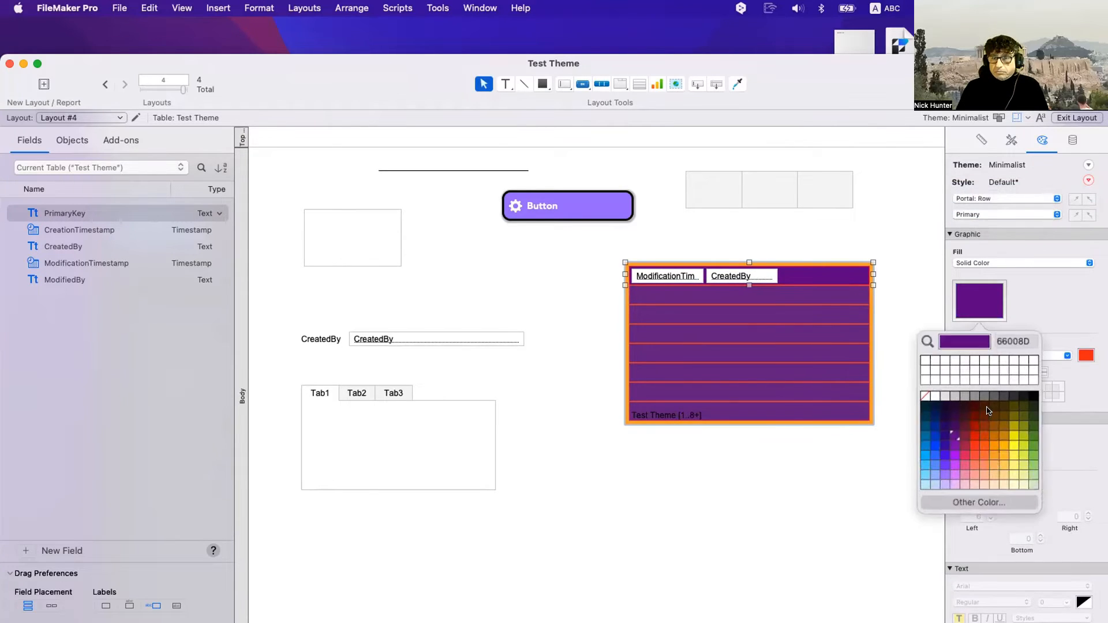
left_click(992, 462)
left_click(822, 341)
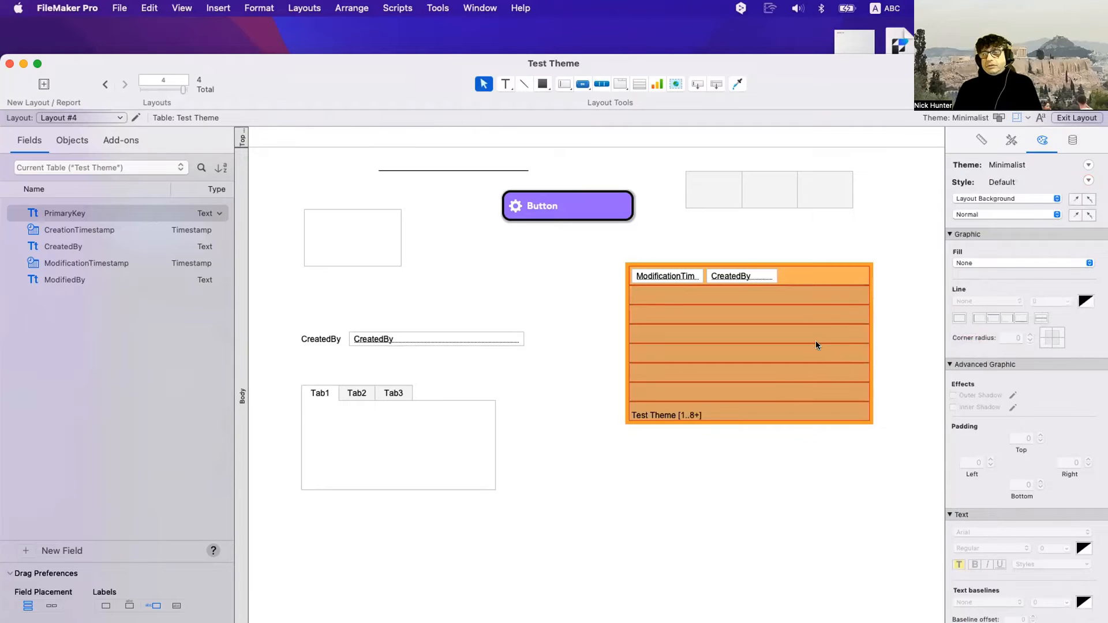
Move the portal up slightly and review the style settings of its Portal and Portal: Row parts
left_click_drag(815, 340, 801, 318)
left_click_drag(795, 277, 798, 291)
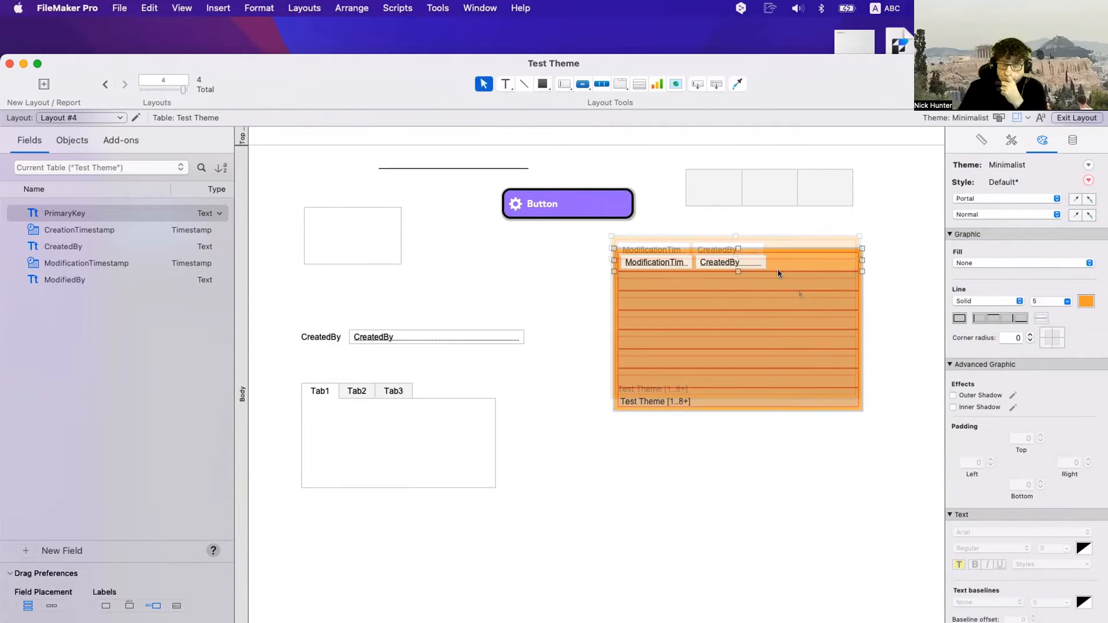
left_click(985, 196)
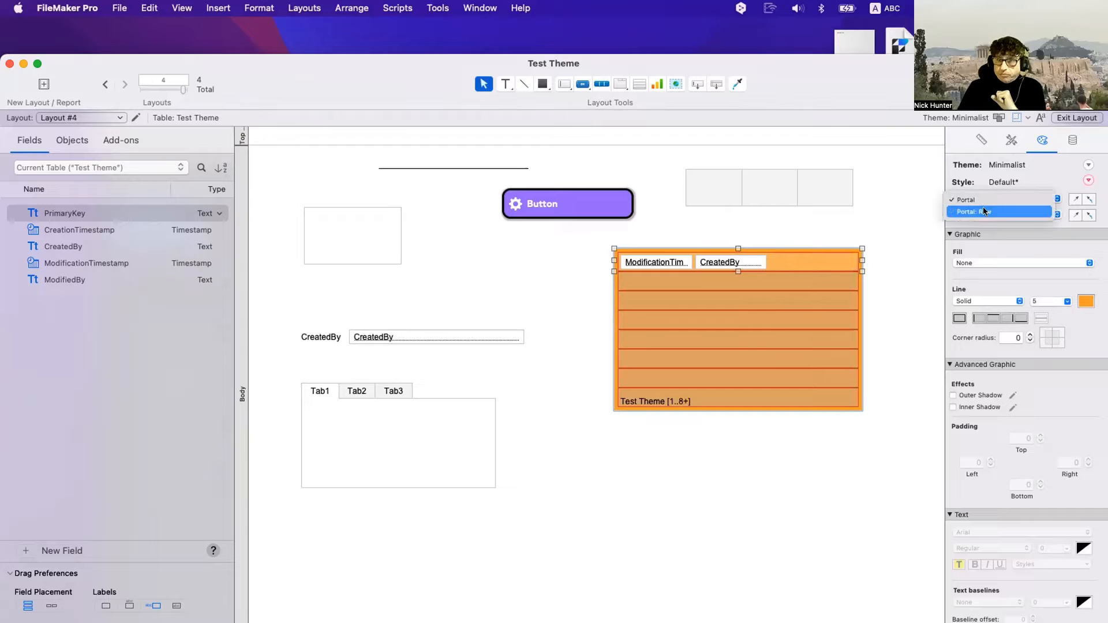
left_click(969, 184)
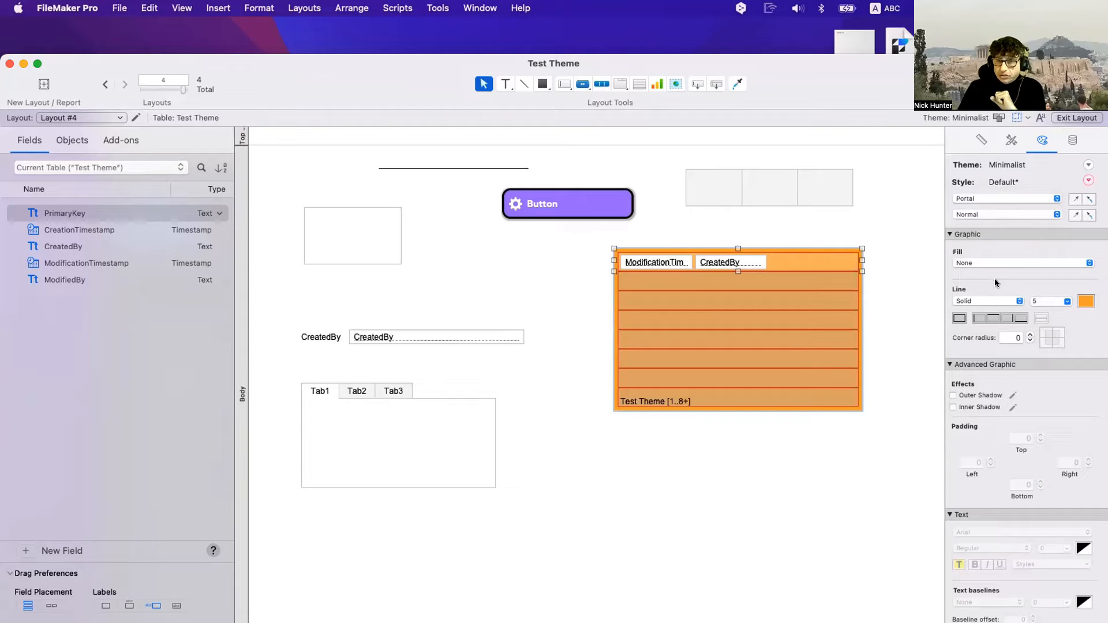
scroll(995, 278, "down", 2)
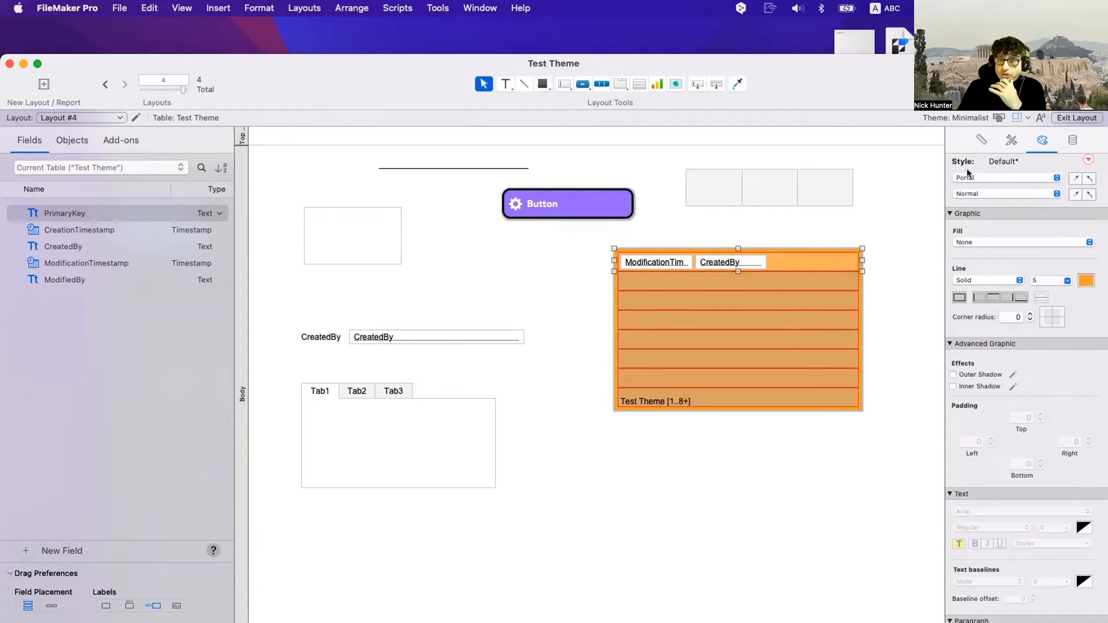
left_click(1004, 178)
left_click(983, 191)
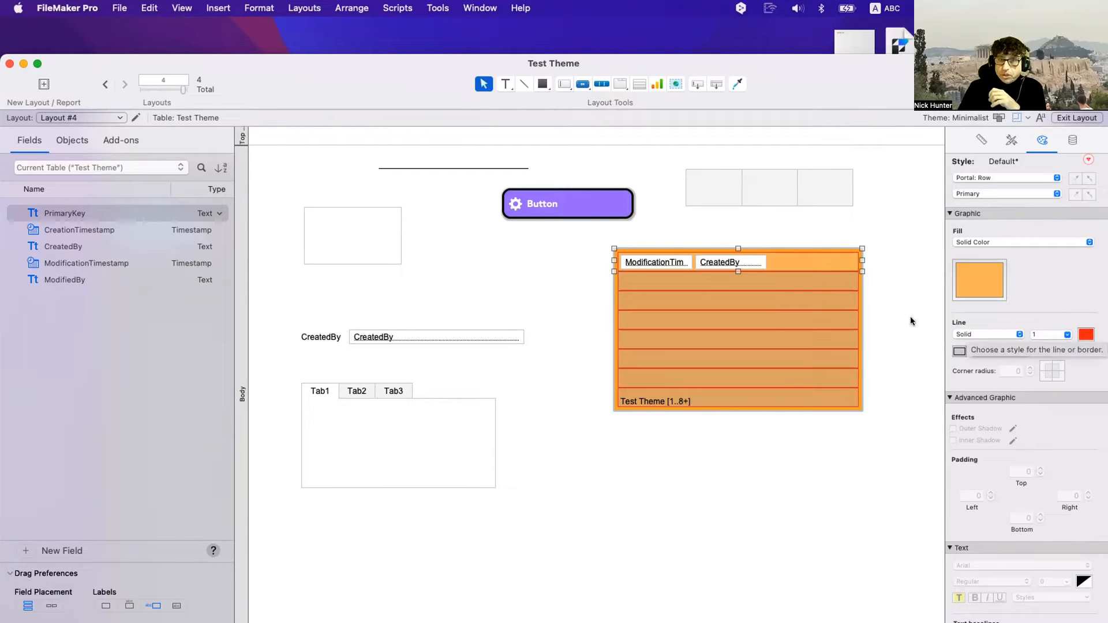
Move the orange portal slightly lower on the layout and shift the purple button slightly down and to the right
left_click(722, 308)
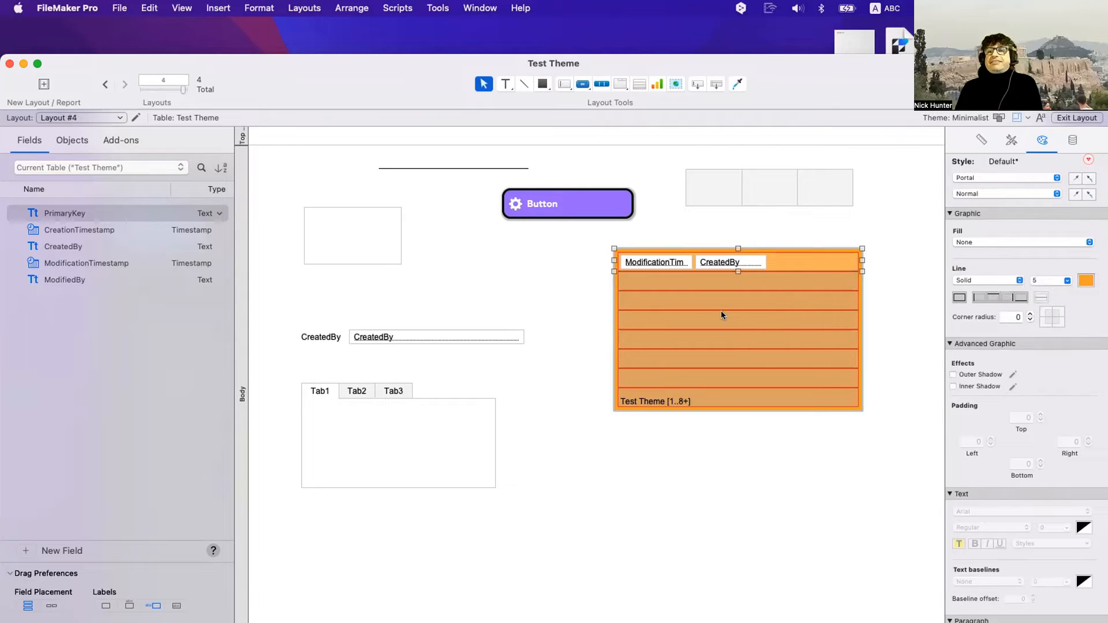
left_click_drag(732, 317, 709, 329)
left_click(668, 243)
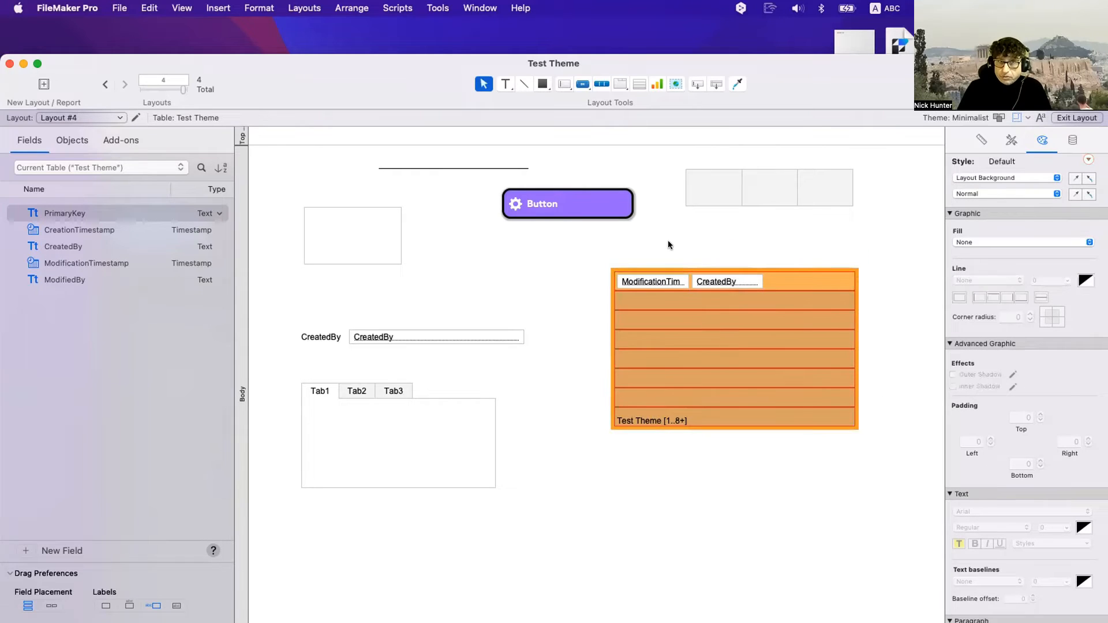
left_click(556, 202)
left_click_drag(546, 197, 559, 207)
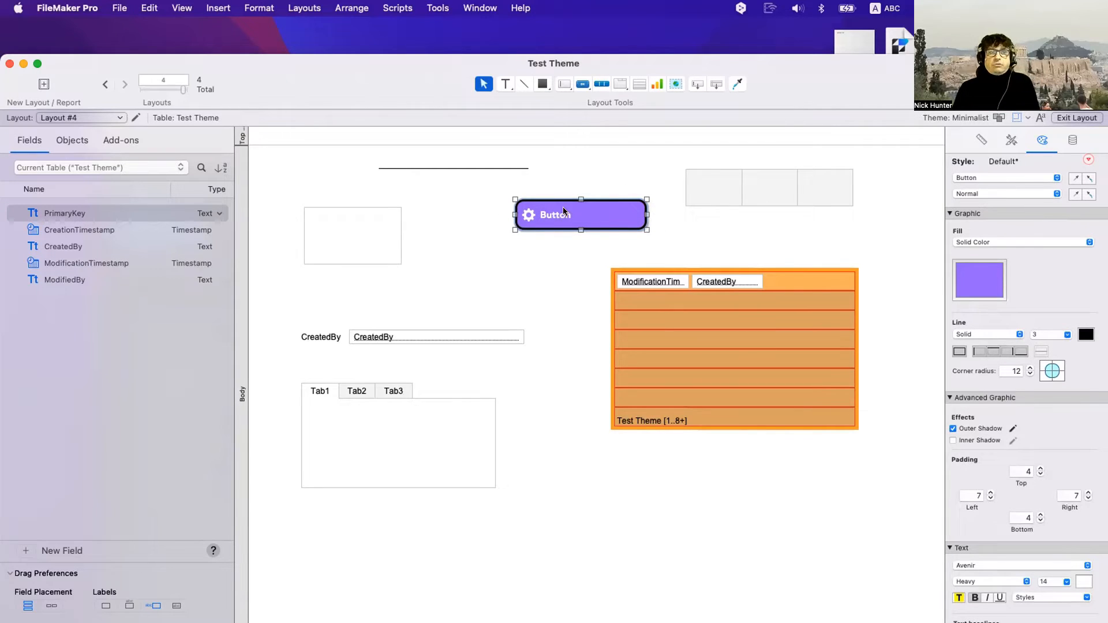
Leave Layout #4, view Layout #3 briefly and switch to Other Layout
left_click(98, 117)
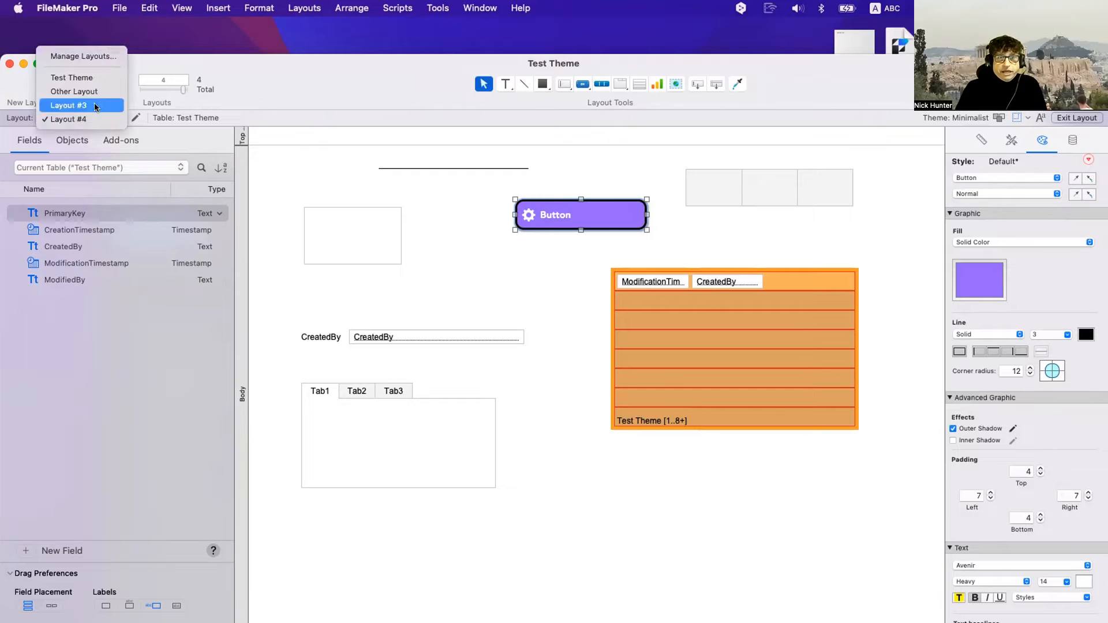
left_click(95, 107)
left_click(94, 116)
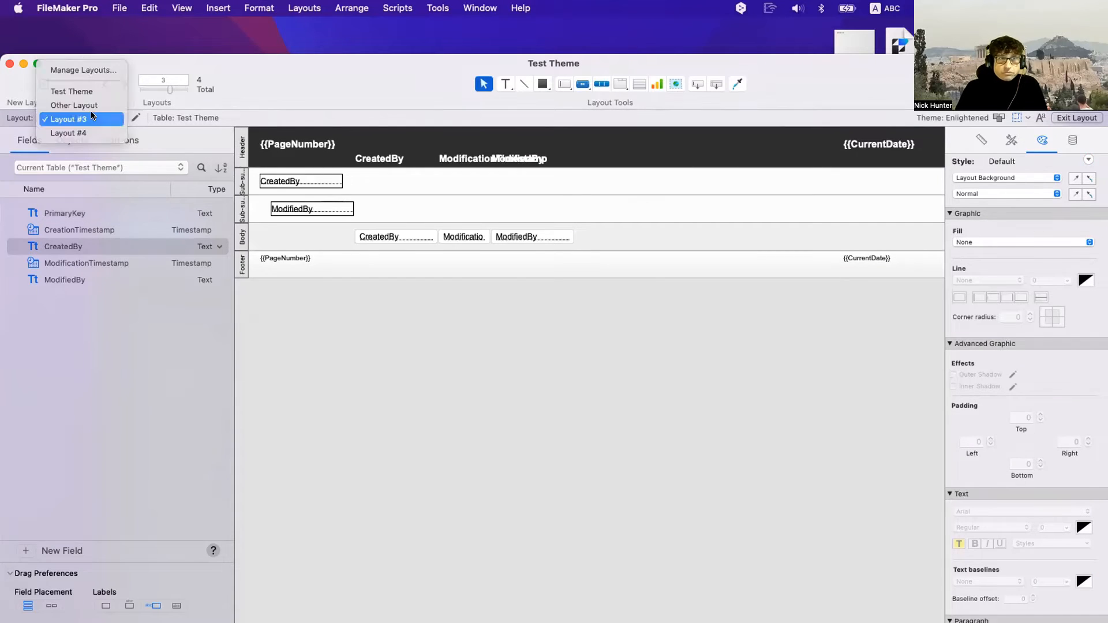
left_click(90, 106)
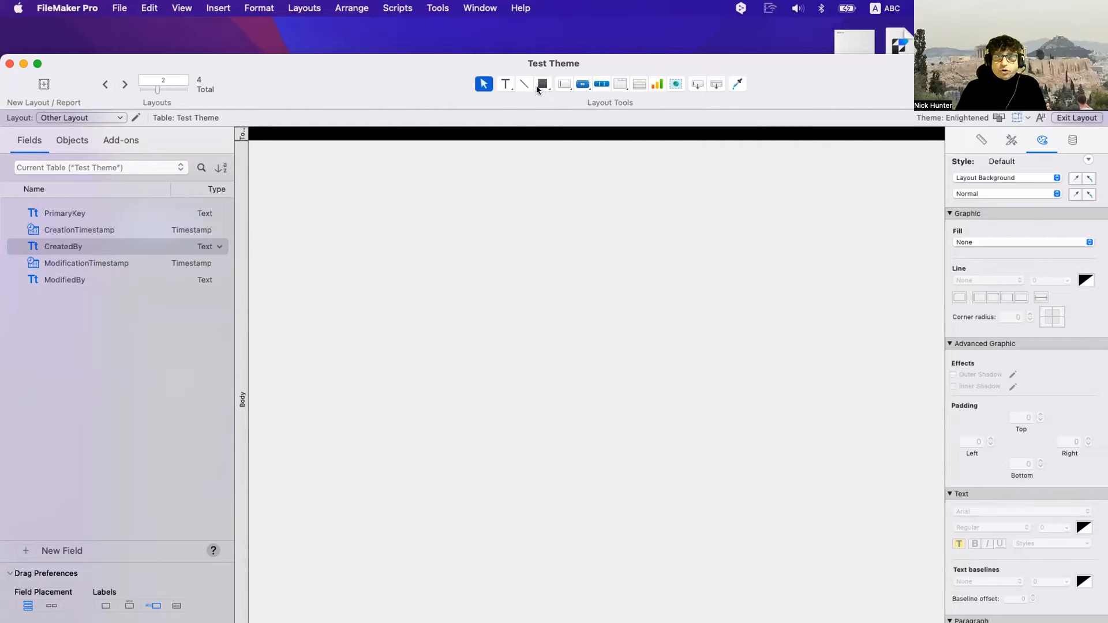
Draw a button near the top of the layout body and label it "Other Button"
left_click(581, 85)
left_click_drag(449, 190, 596, 243)
type("Other Button")
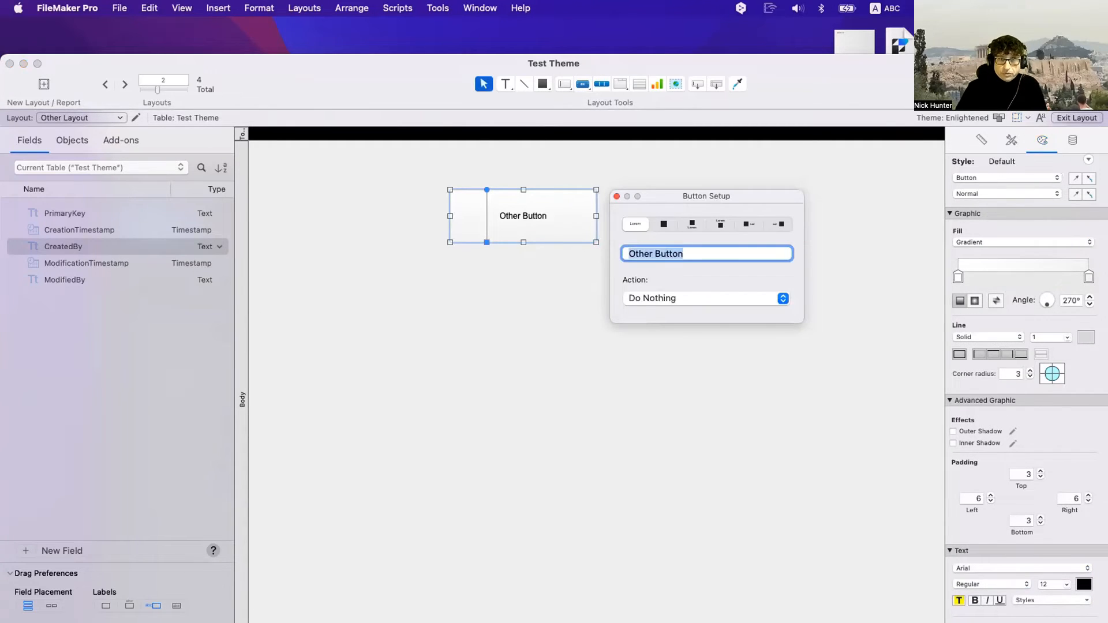
left_click(525, 270)
left_click(538, 231)
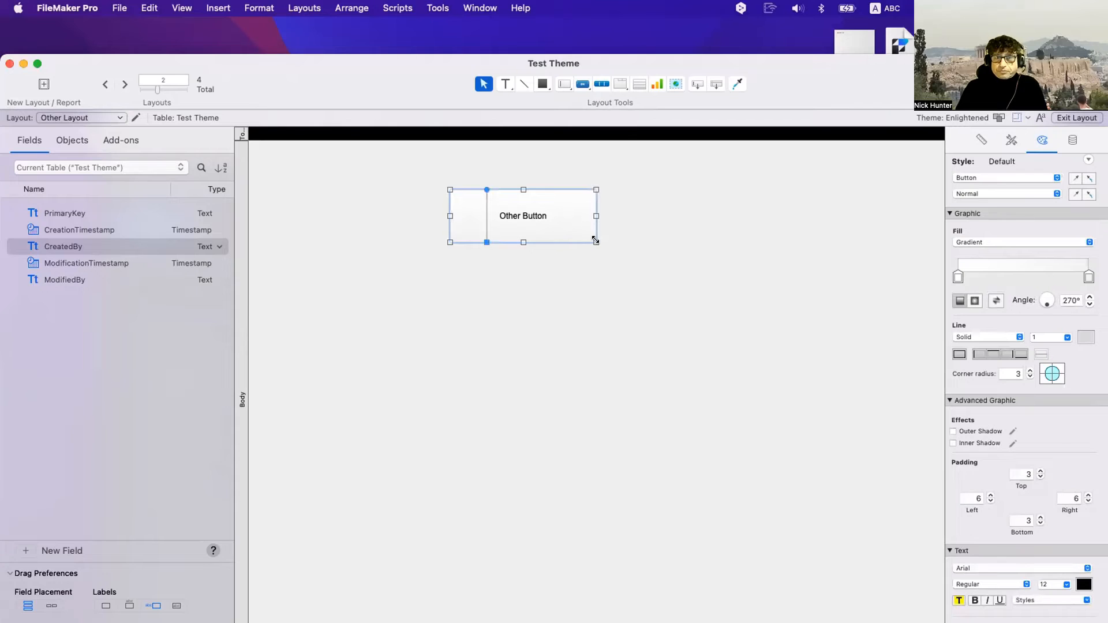
left_click(449, 270)
Look at the purple button on Layout #4 for comparison and return to Other Layout
left_click(118, 118)
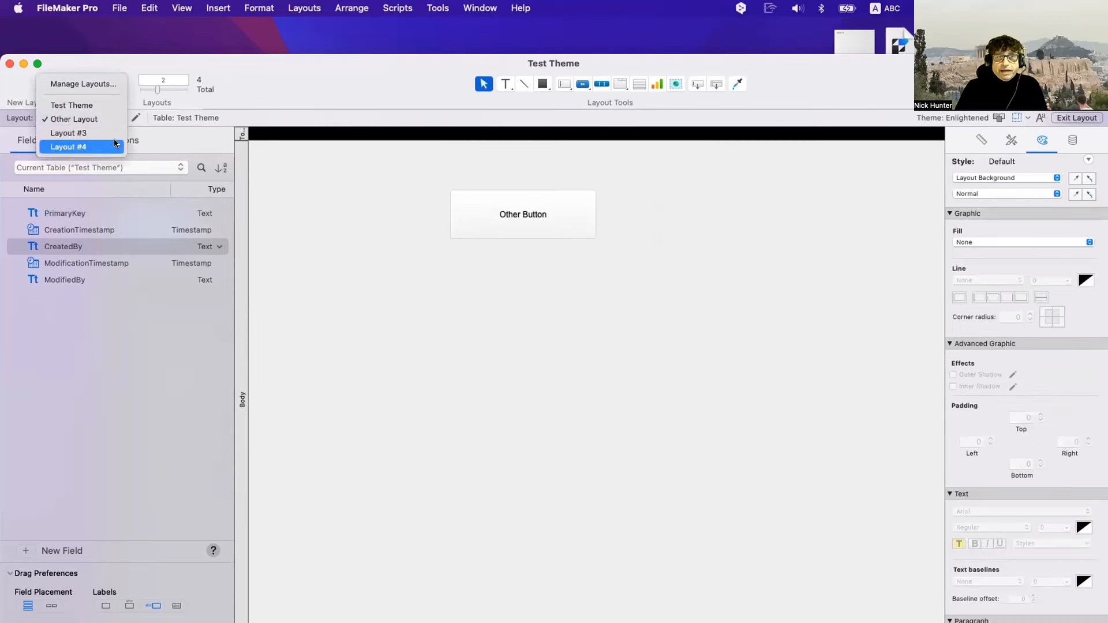
left_click(115, 144)
left_click(111, 119)
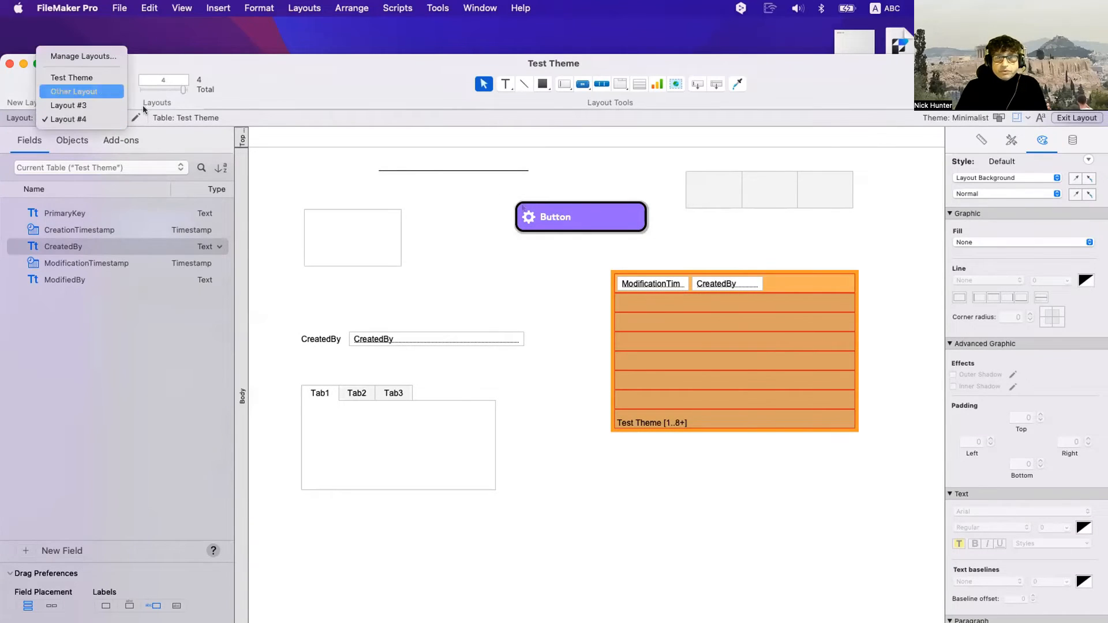
left_click(577, 222)
left_click(92, 118)
left_click(92, 90)
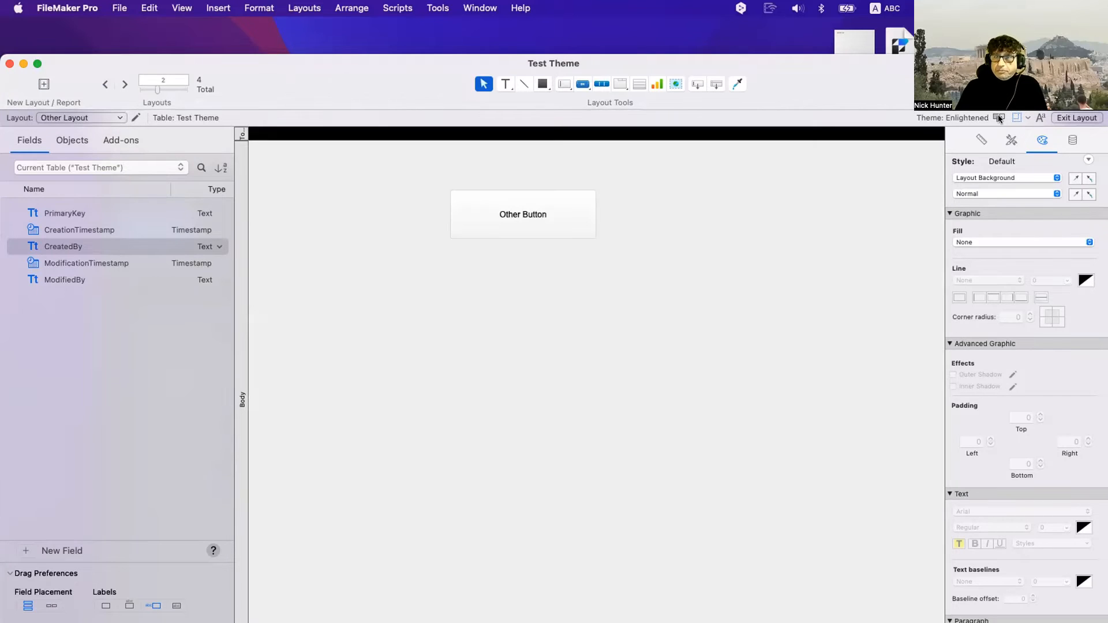
Change the theme of Other Layout to Minimalist and move its Other Button slightly lower
left_click(999, 118)
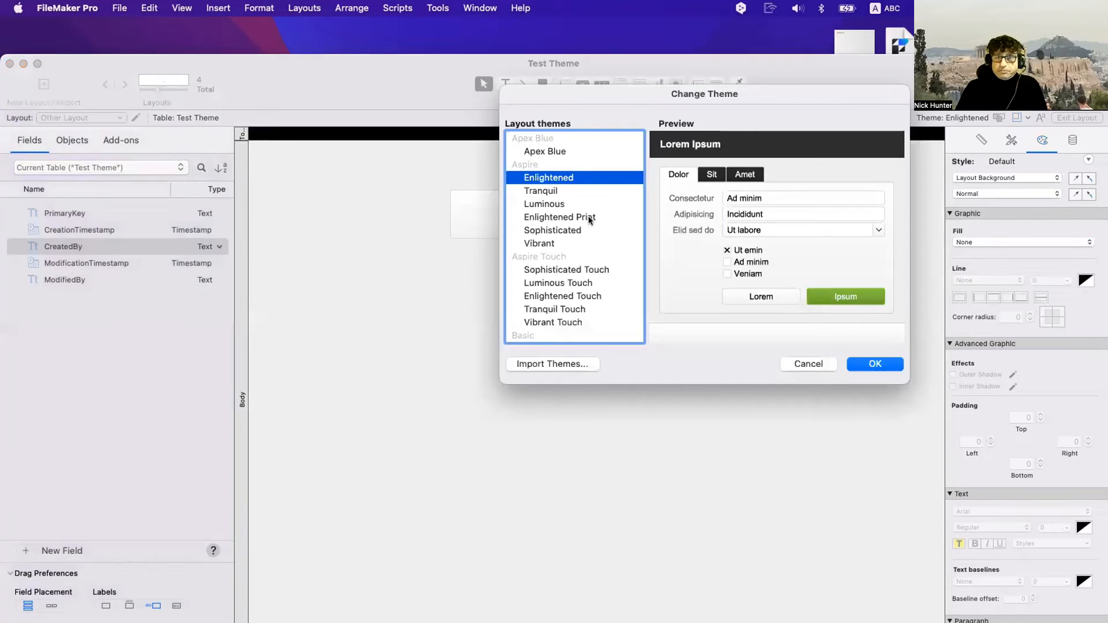
scroll(560, 263, "down", 5)
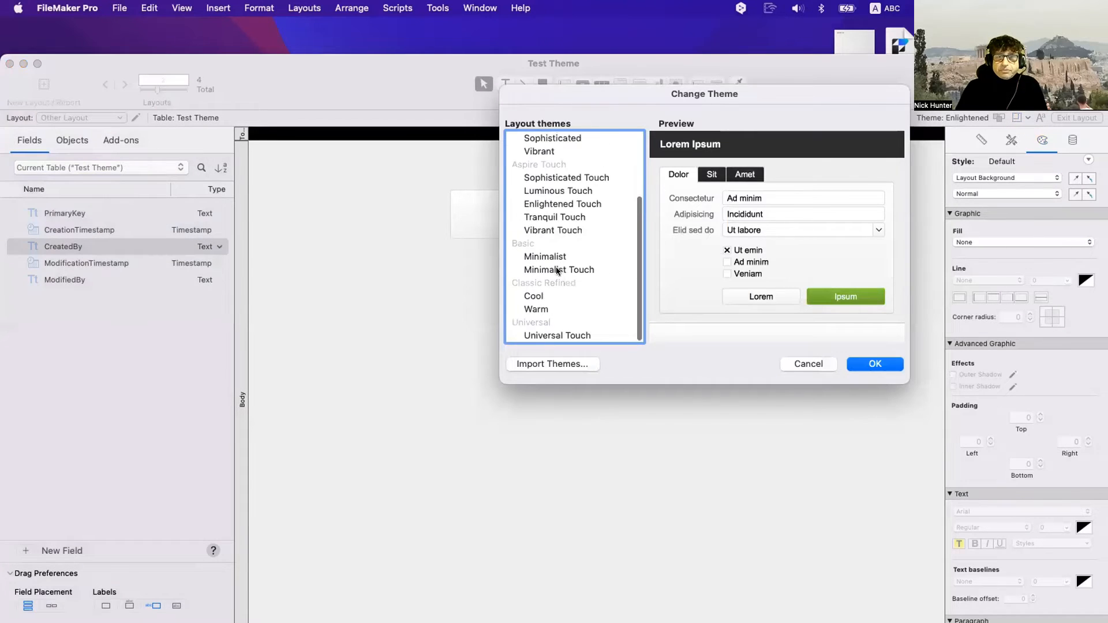
left_click(557, 257)
left_click(874, 364)
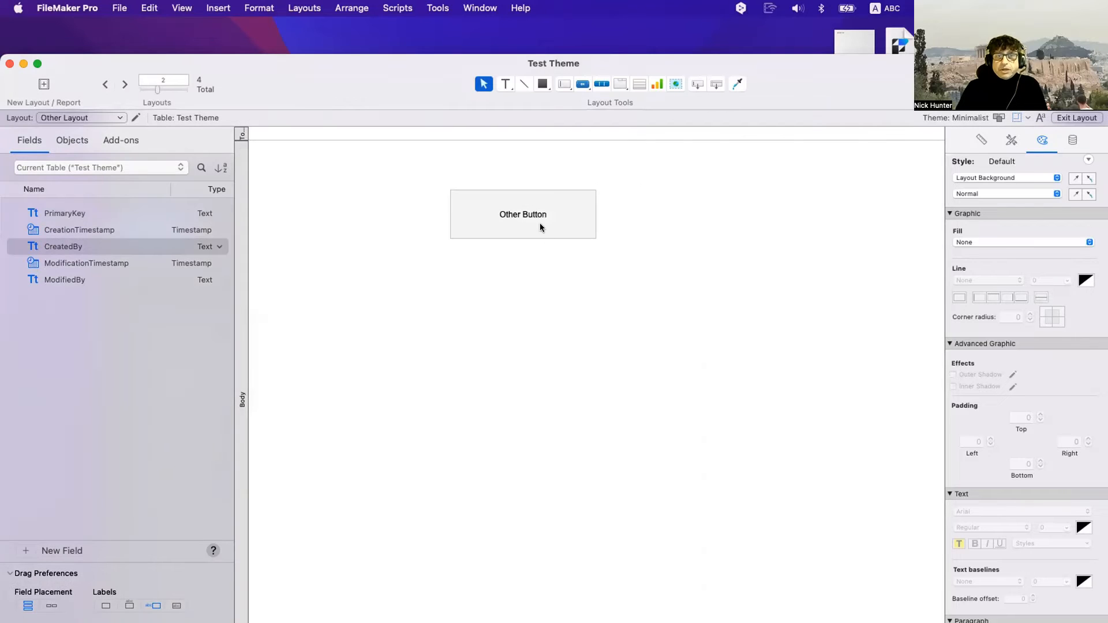
left_click(539, 223)
left_click(666, 319)
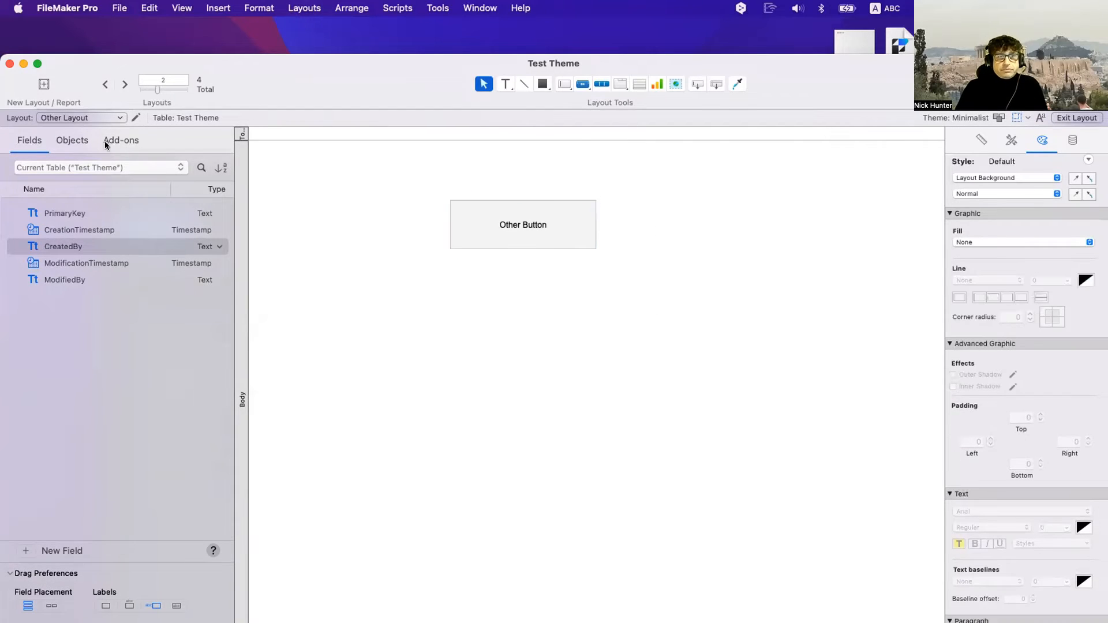
Switch to Layout #4, select the purple button and examine its style and appearance settings
left_click(82, 119)
left_click(82, 142)
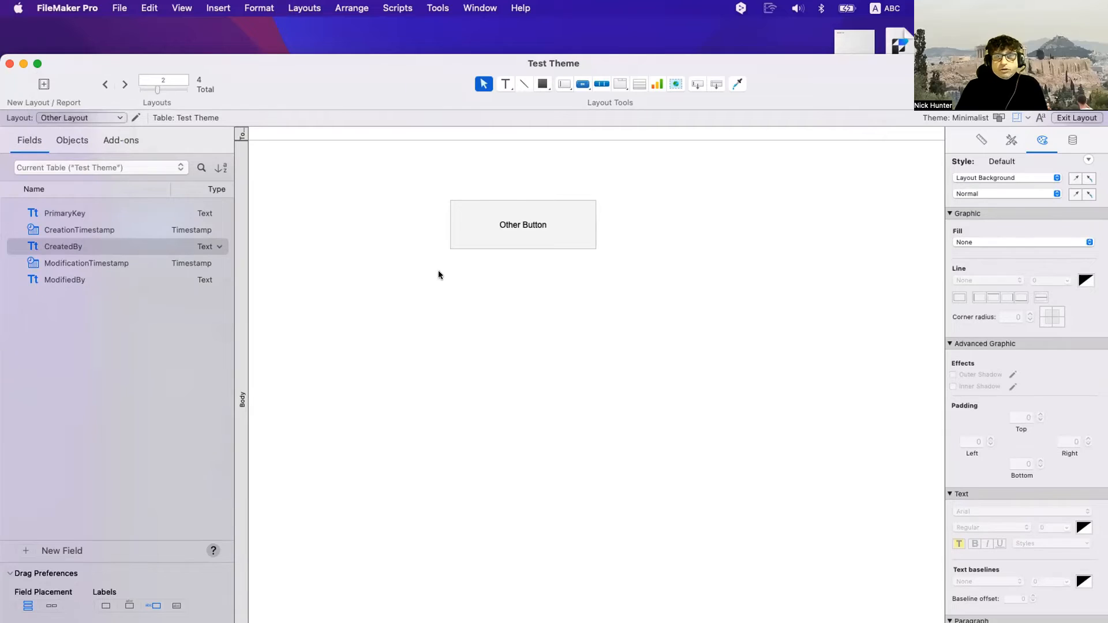
left_click(562, 228)
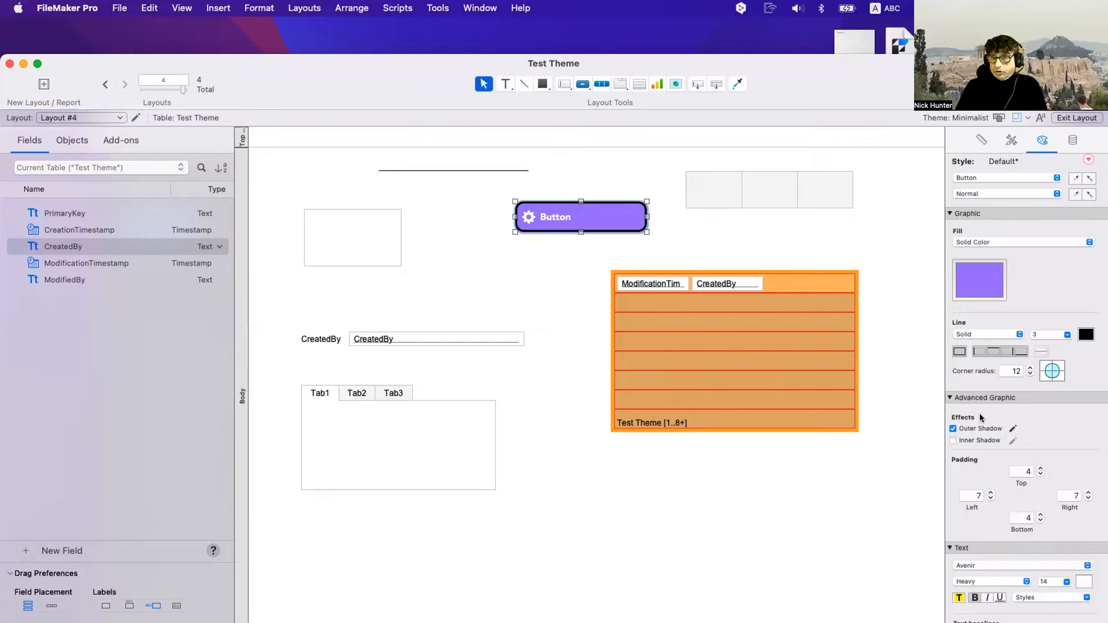
scroll(992, 525, "down", 1)
scroll(993, 519, "down", 3)
scroll(998, 288, "up", 5)
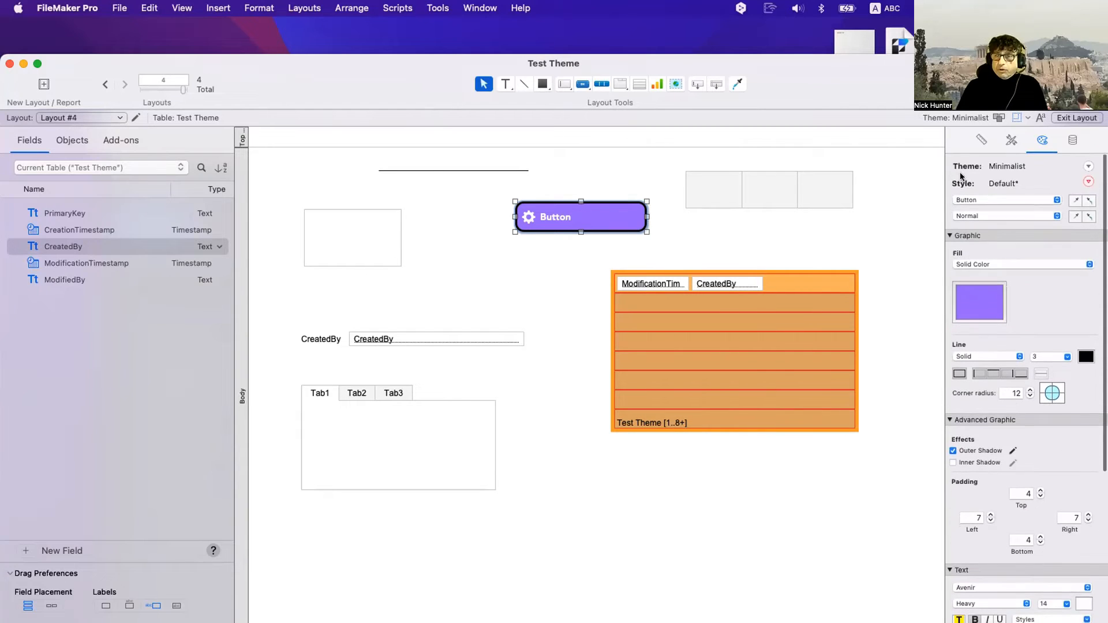
scroll(973, 365, "down", 10)
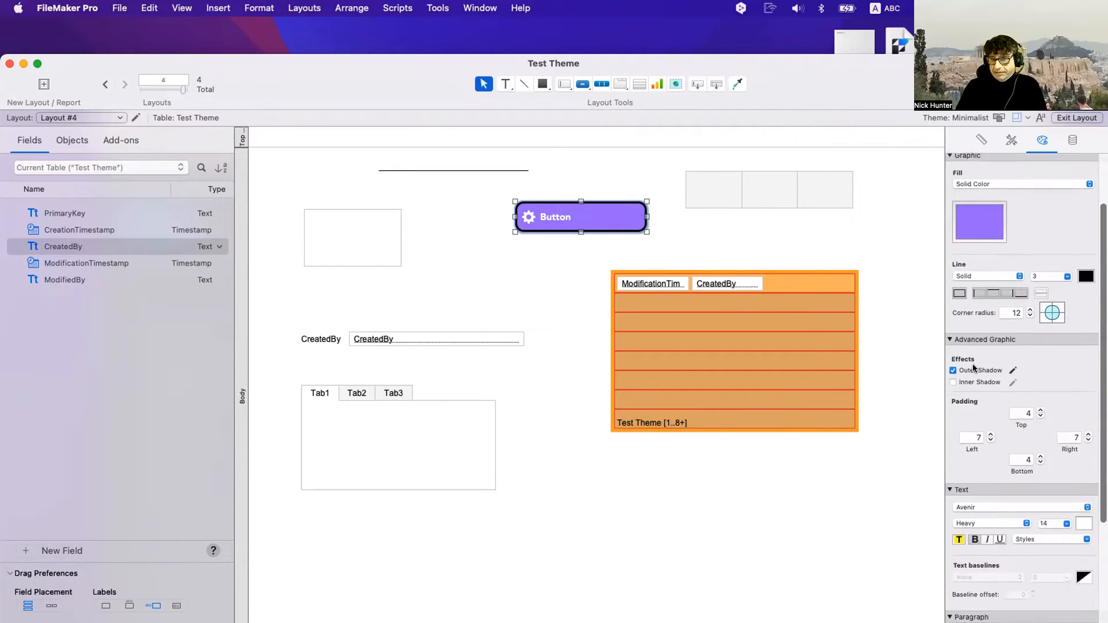
scroll(974, 367, "up", 10)
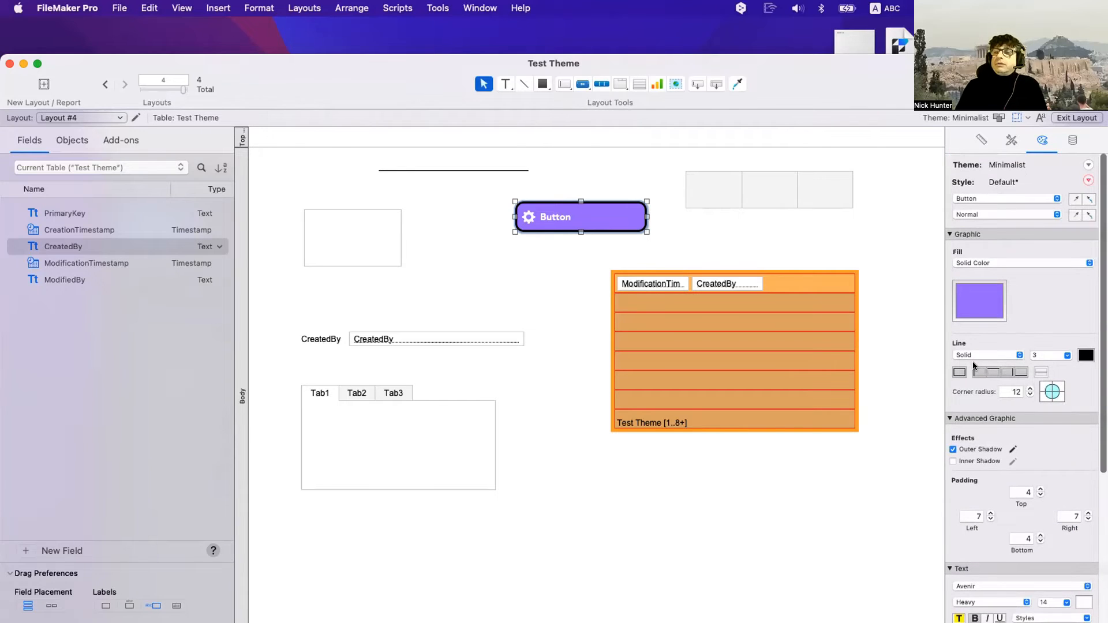
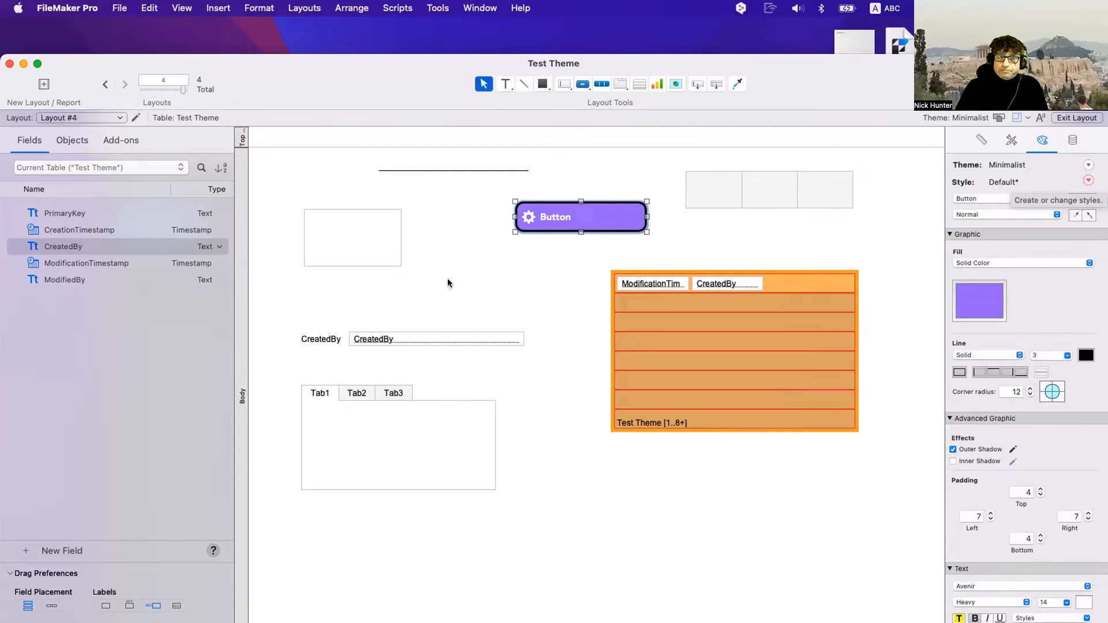
Try a red line colour on the CreatedBy edit box, undo it and check the style options
left_click(463, 339)
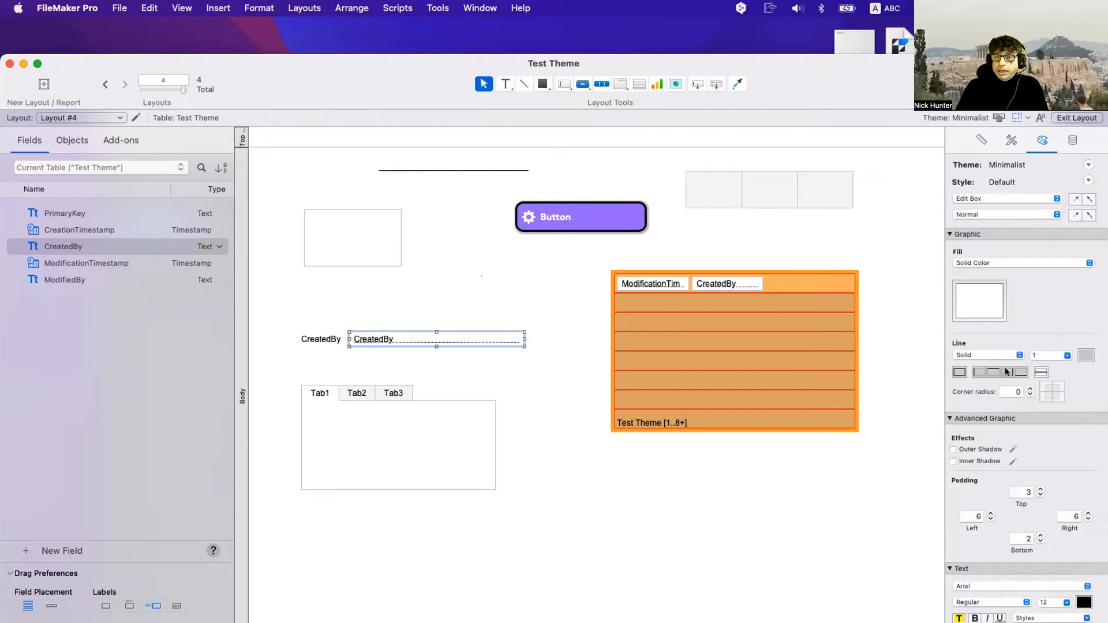
left_click(1085, 355)
left_click(1030, 483)
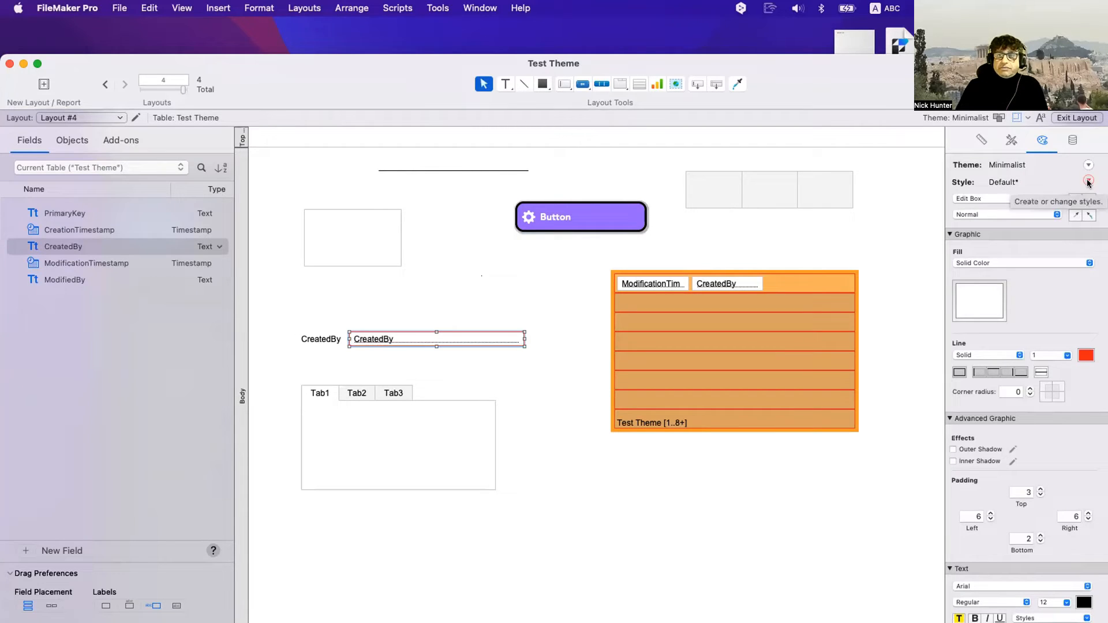
key("super+z")
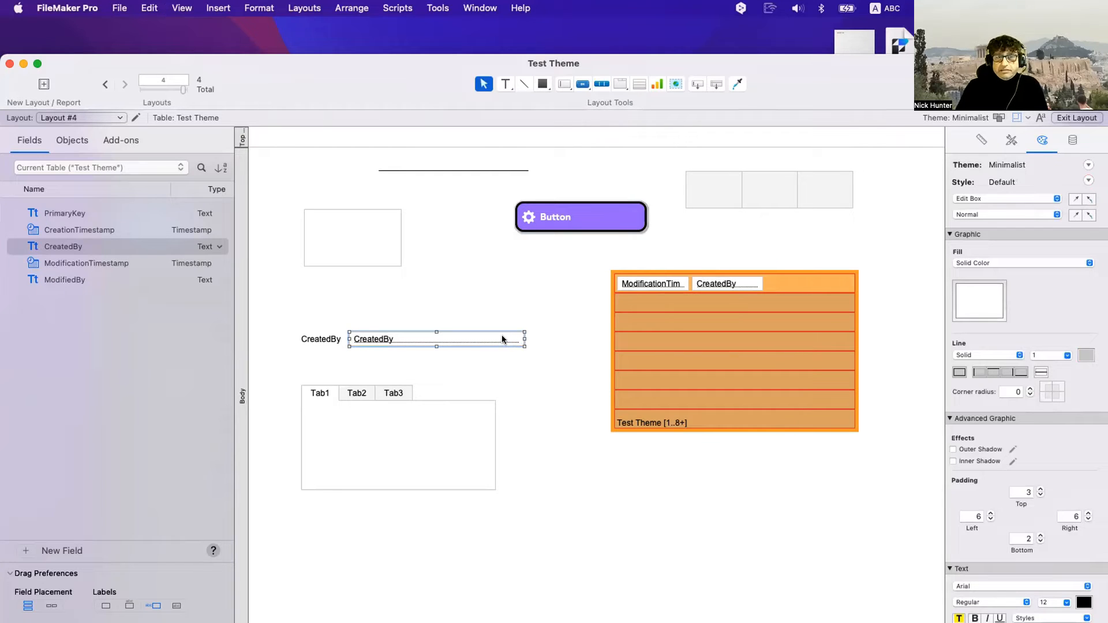
left_click(1088, 179)
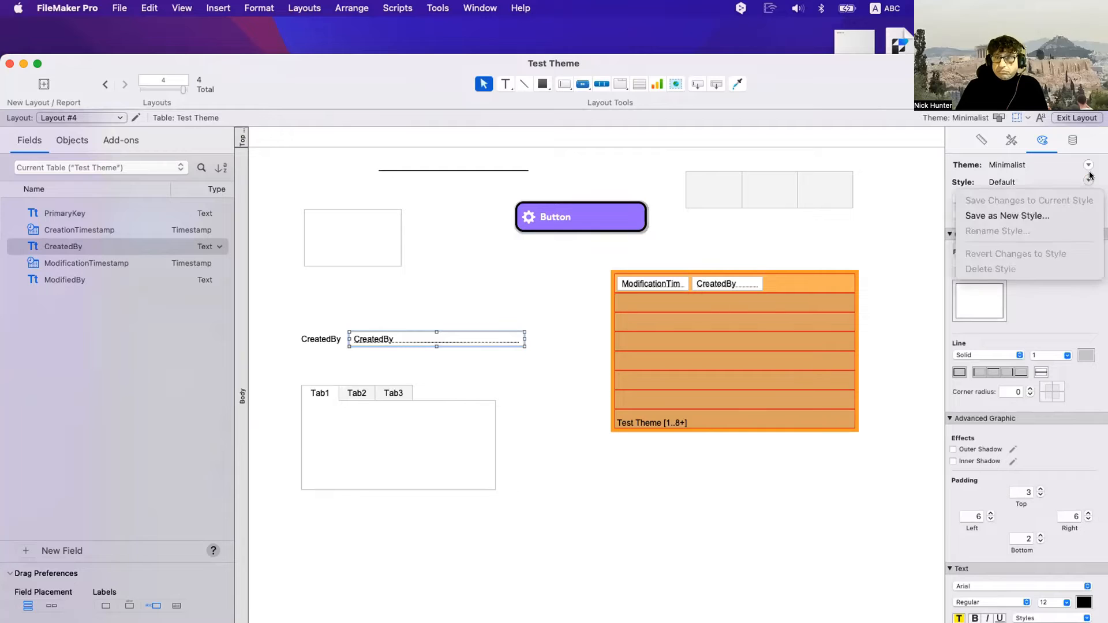
left_click(1039, 179)
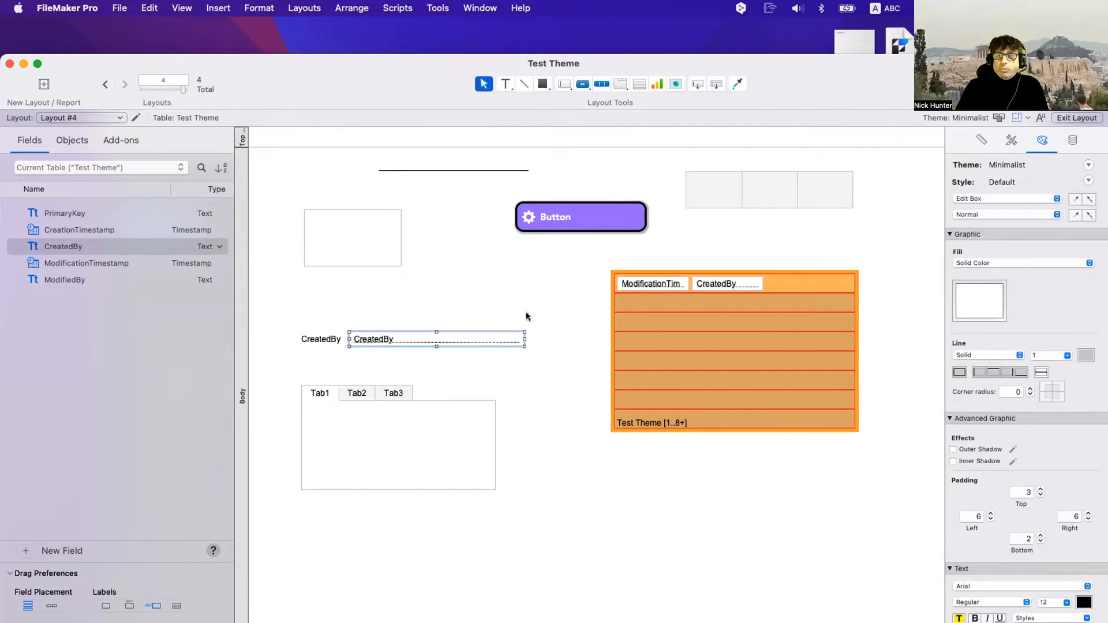
Set the line colour of the CreatedBy edit box to orange-red
left_click(1085, 355)
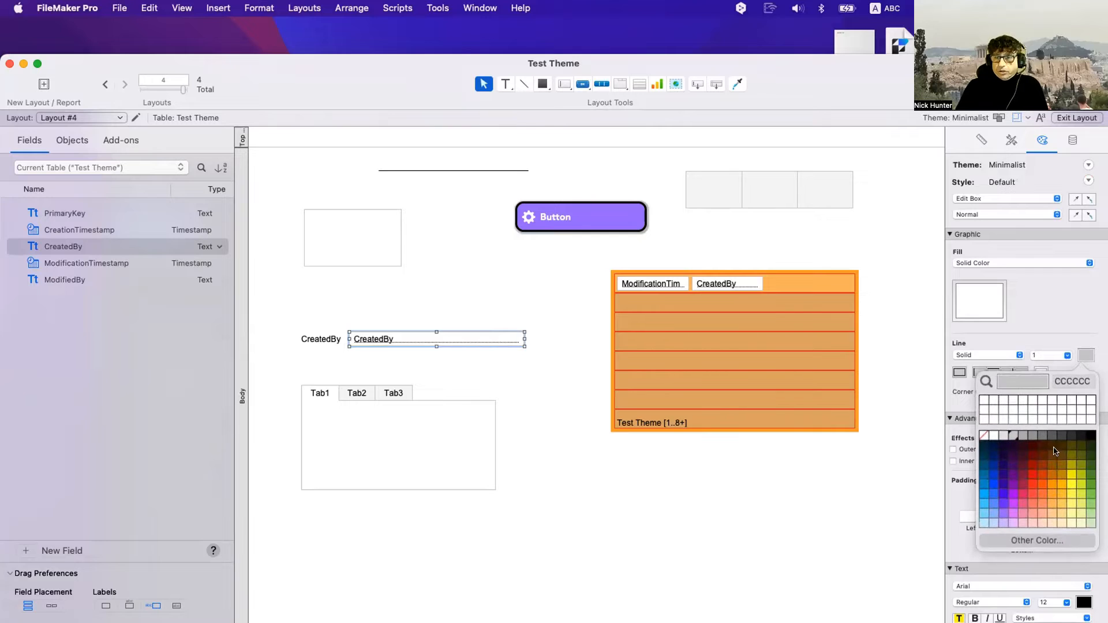
left_click(1036, 477)
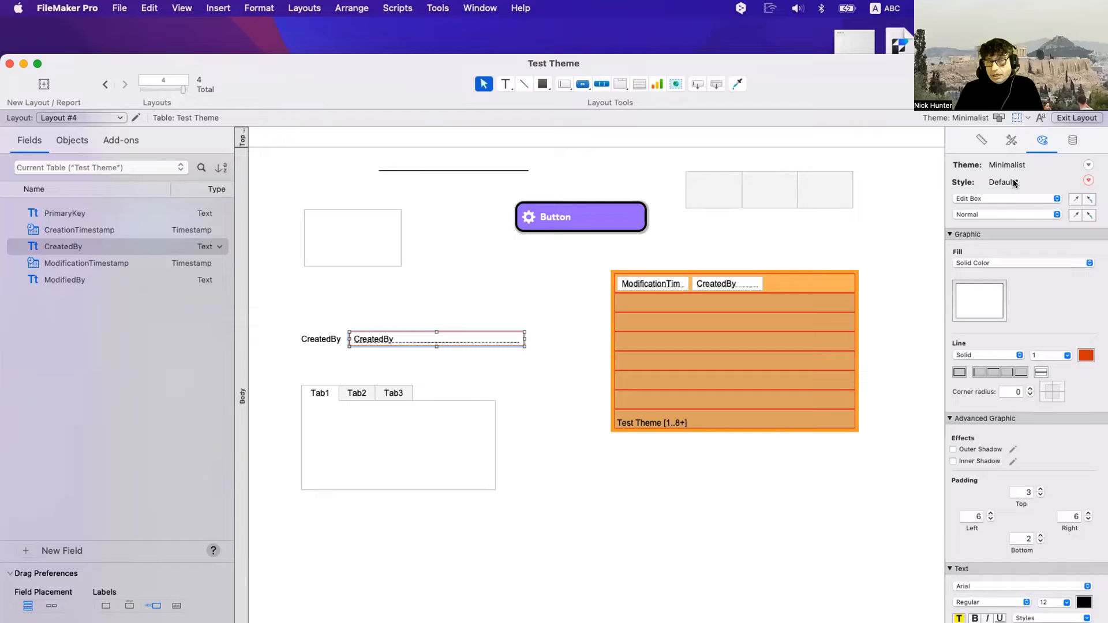
Draw a small default button below the portal for comparison with the purple button, and discard it
left_click(572, 220)
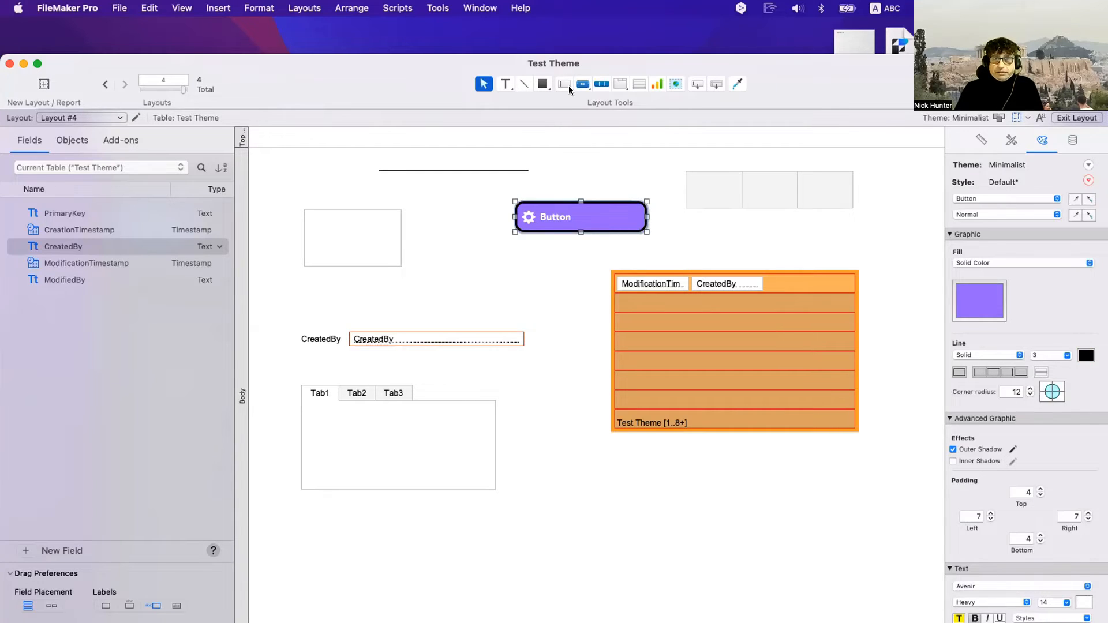
left_click(633, 447)
double_click(591, 448)
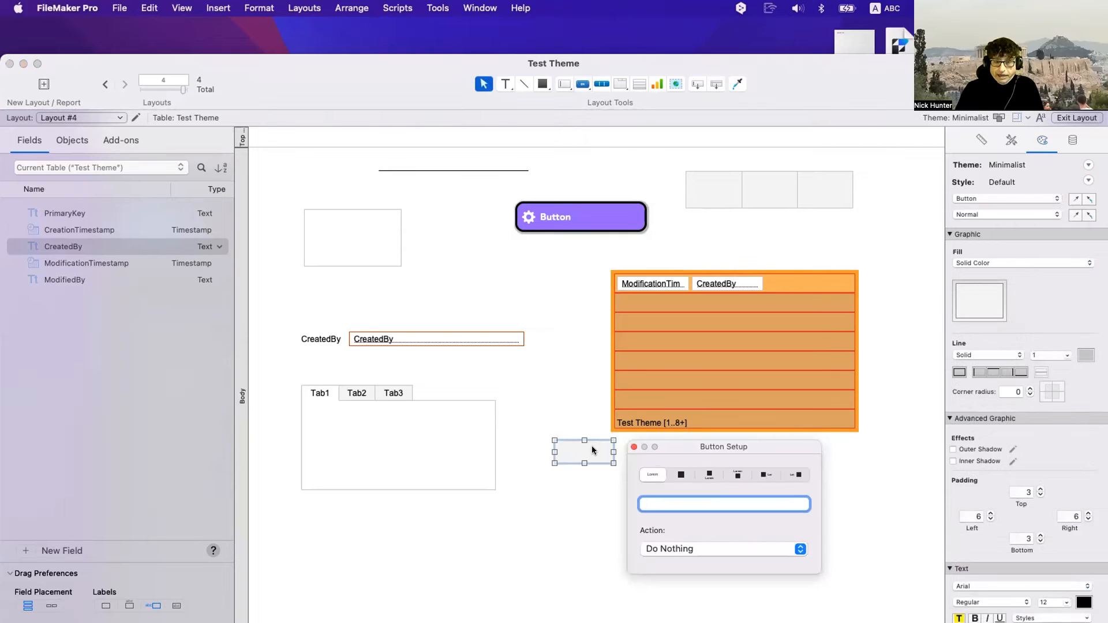
left_click(634, 446)
Save the purple button's formatting as a new style named "Accent Button 1"
left_click(599, 230)
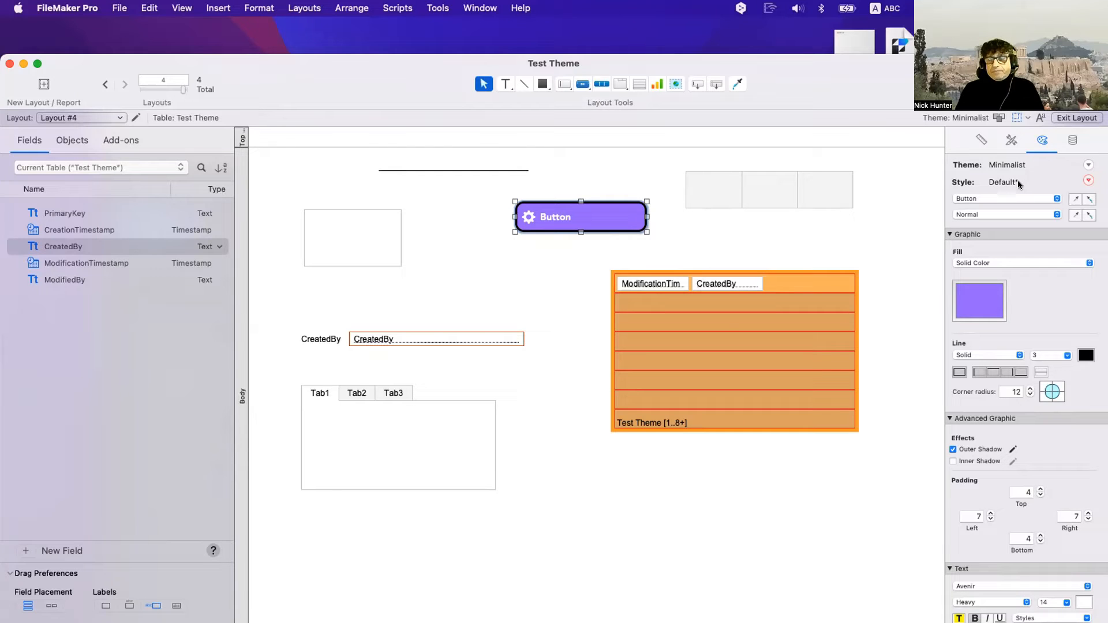
left_click(1088, 180)
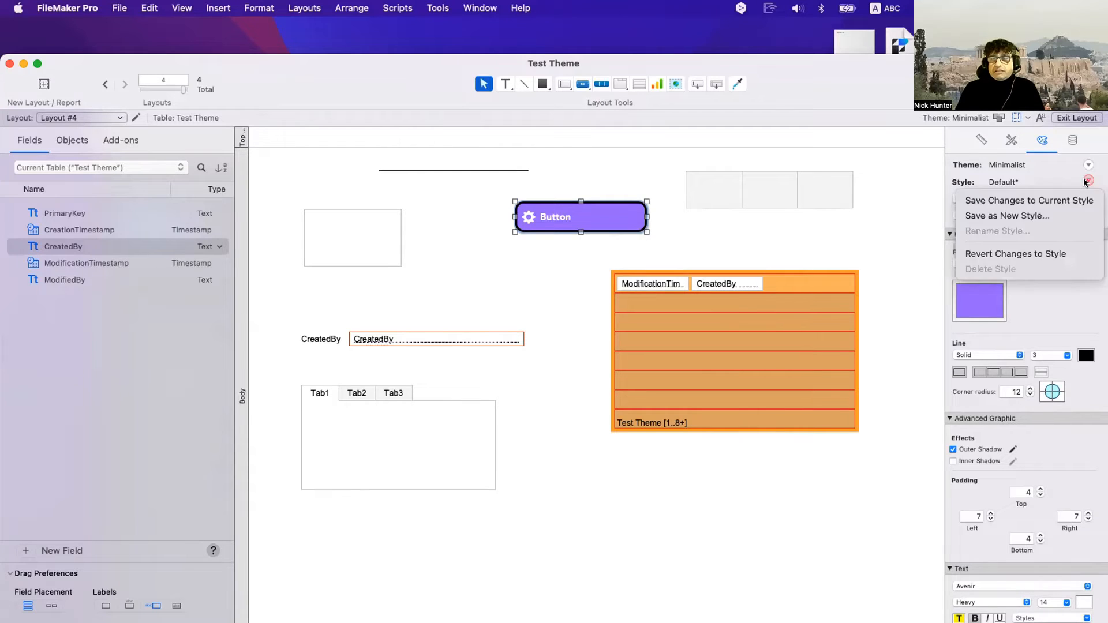
left_click(1075, 217)
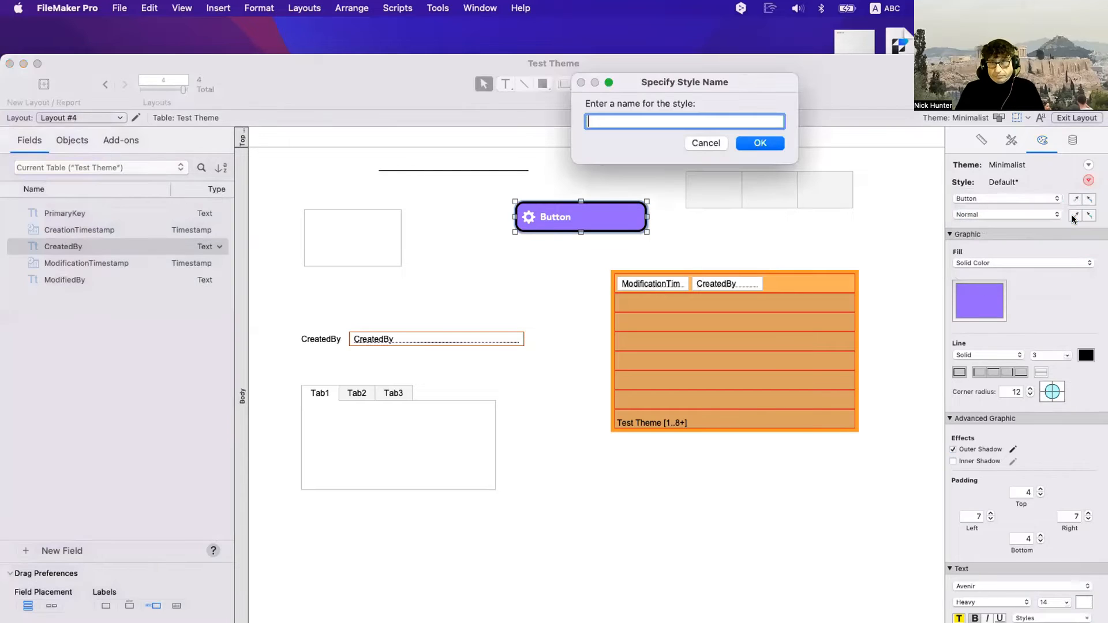
left_click_drag(630, 85, 652, 144)
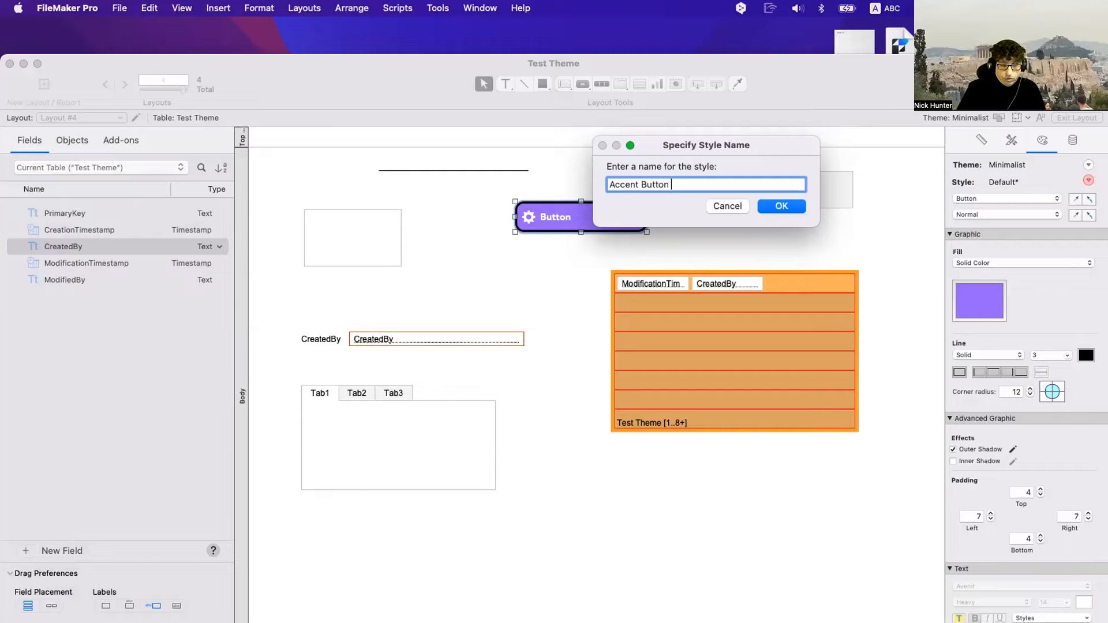
key("Return")
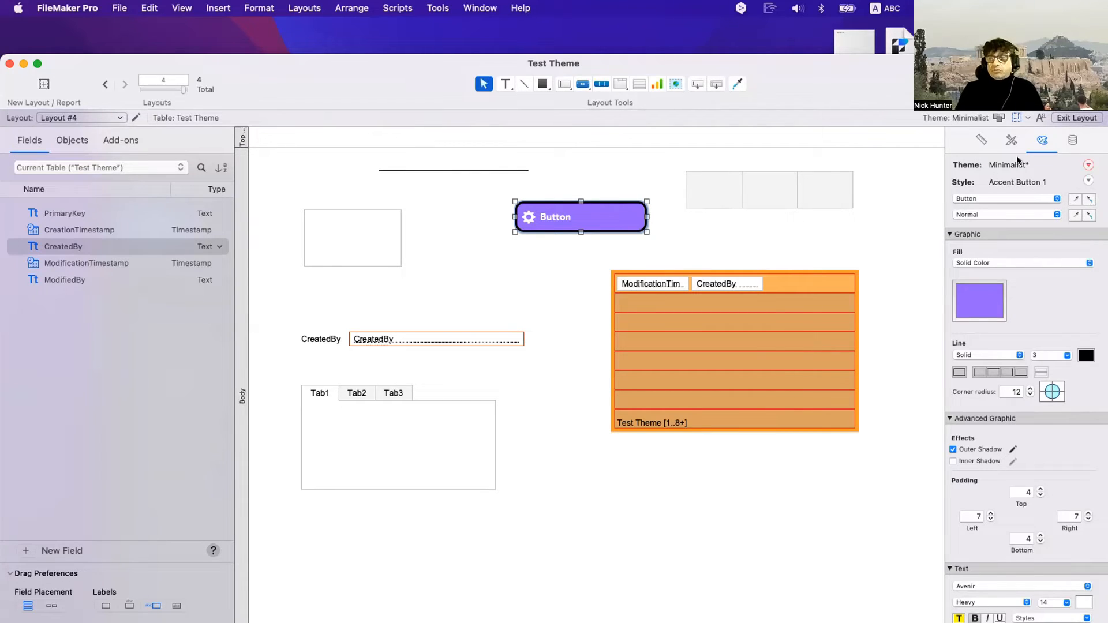
Show the theme's style list and draw a button about 263 by 79 pt below the portal, labelled "Other Button"
left_click(1010, 139)
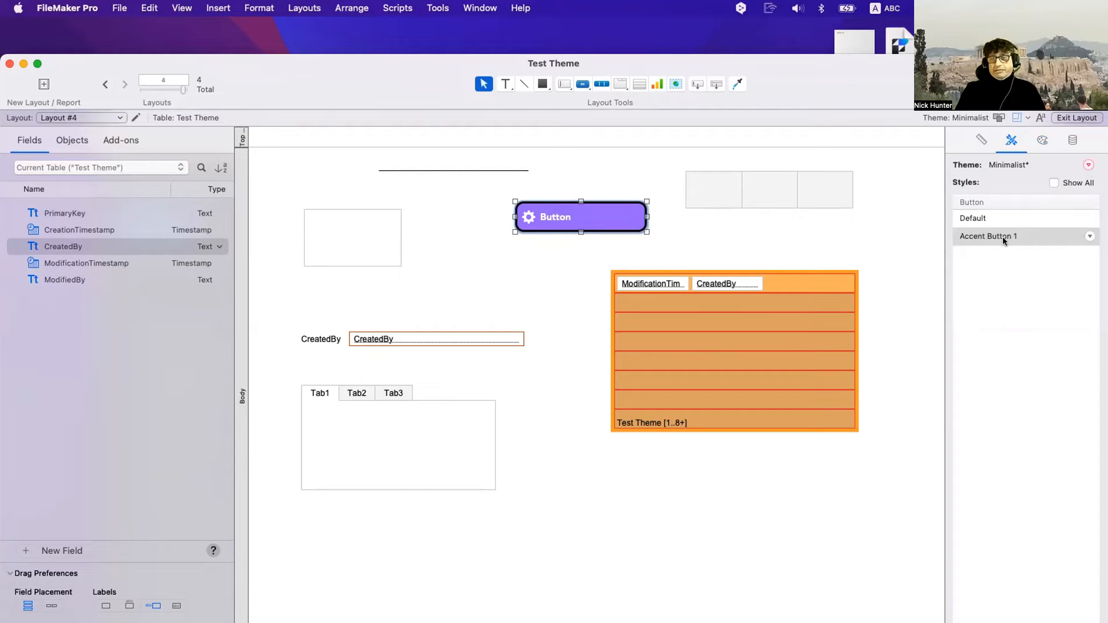
left_click(777, 264)
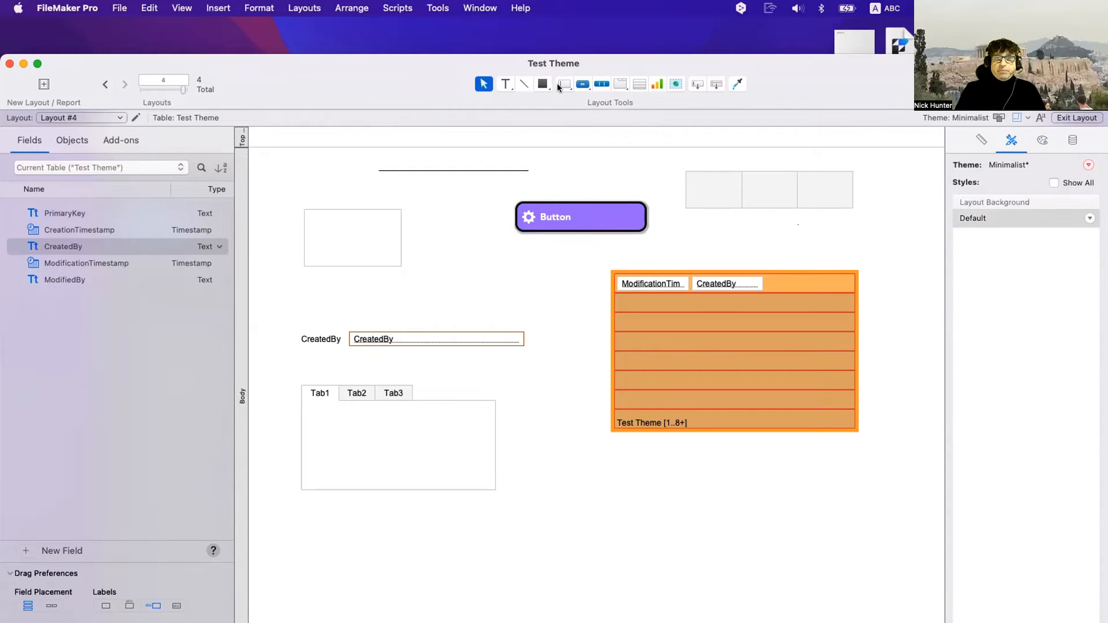
left_click(582, 84)
mouse_move(549, 488)
left_mouse_down()
mouse_move(690, 541)
mouse_move(734, 547)
left_mouse_up()
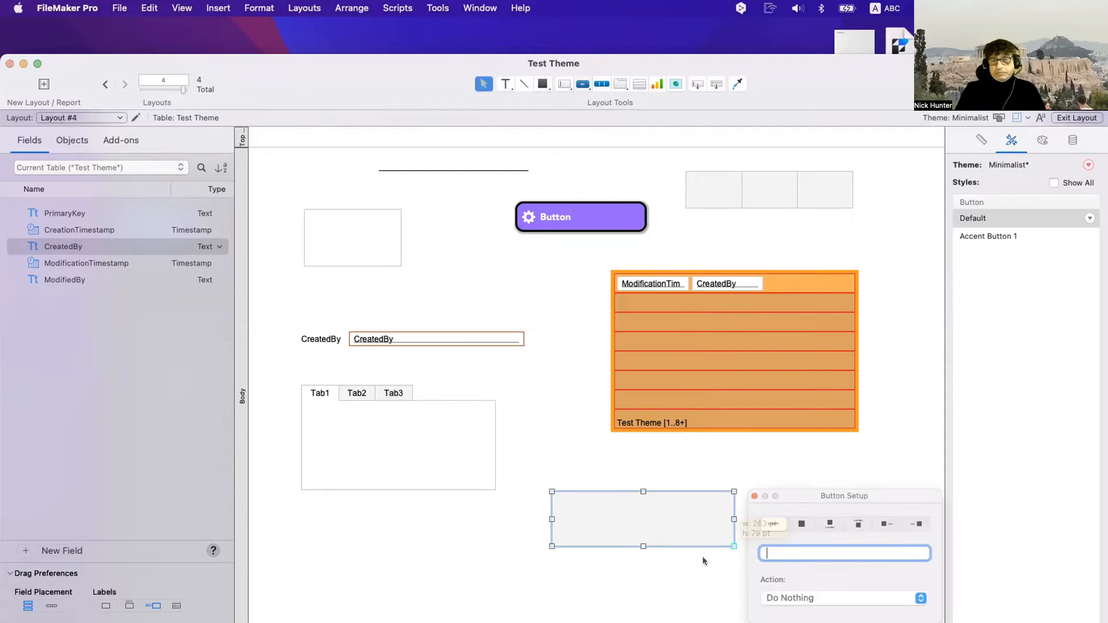
type("Other Button")
left_click(812, 469)
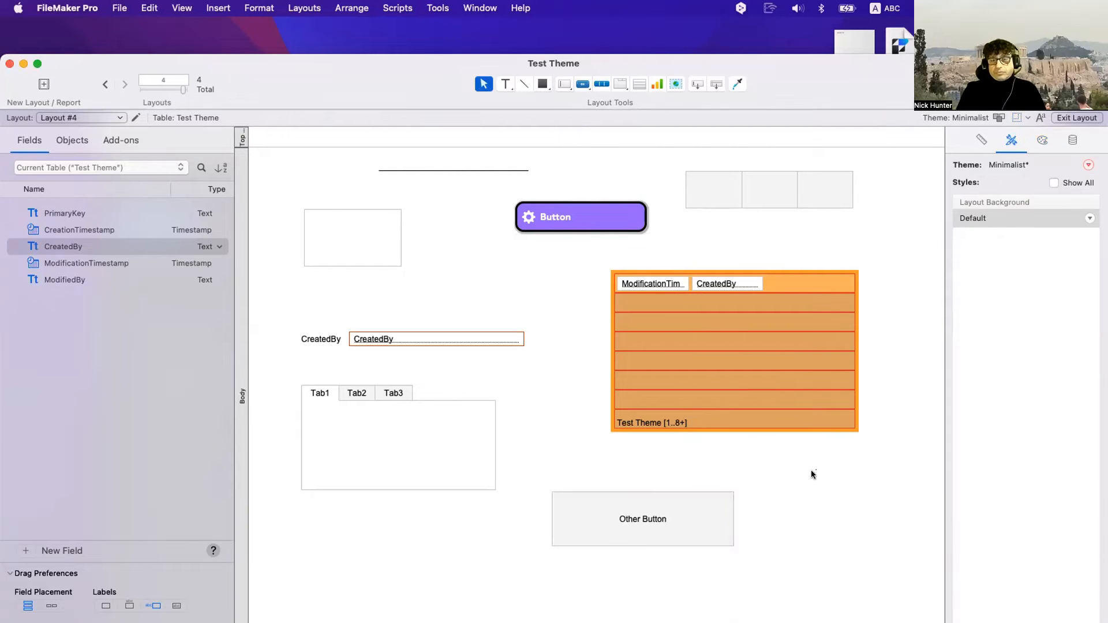
Apply the Accent Button 1 style to the Other Button and move it slightly up
left_click(666, 509)
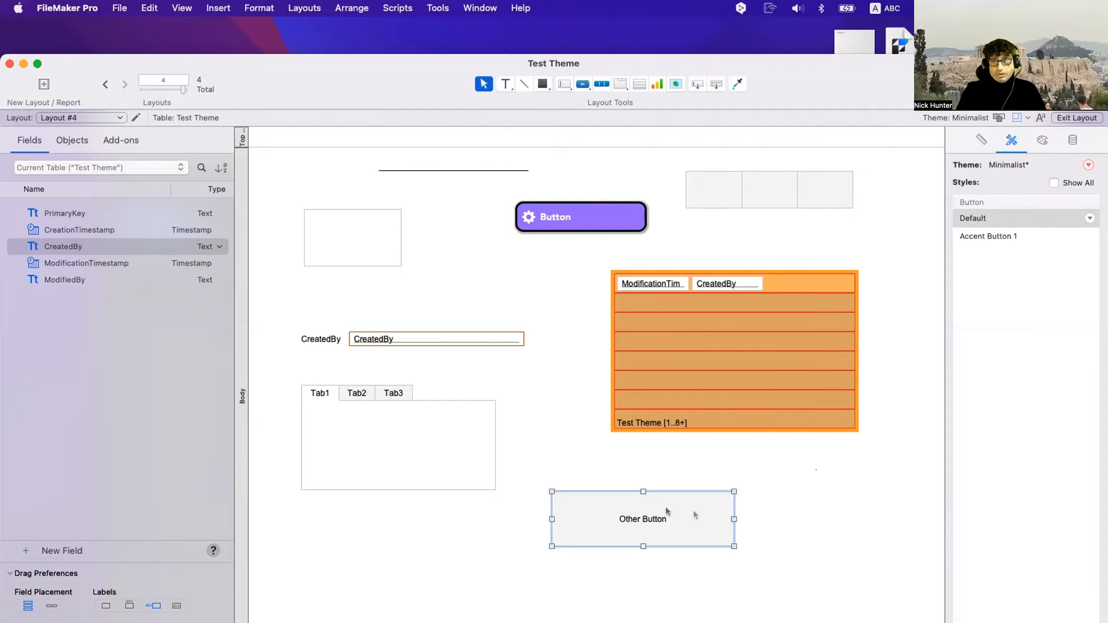
left_click(1010, 235)
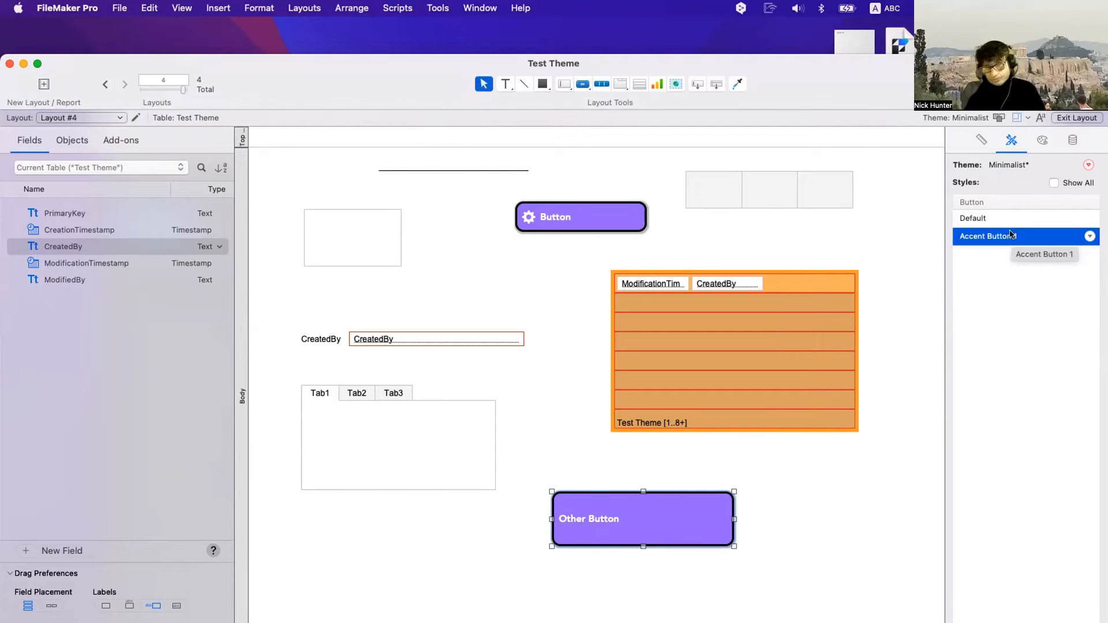
left_click_drag(629, 511, 628, 485)
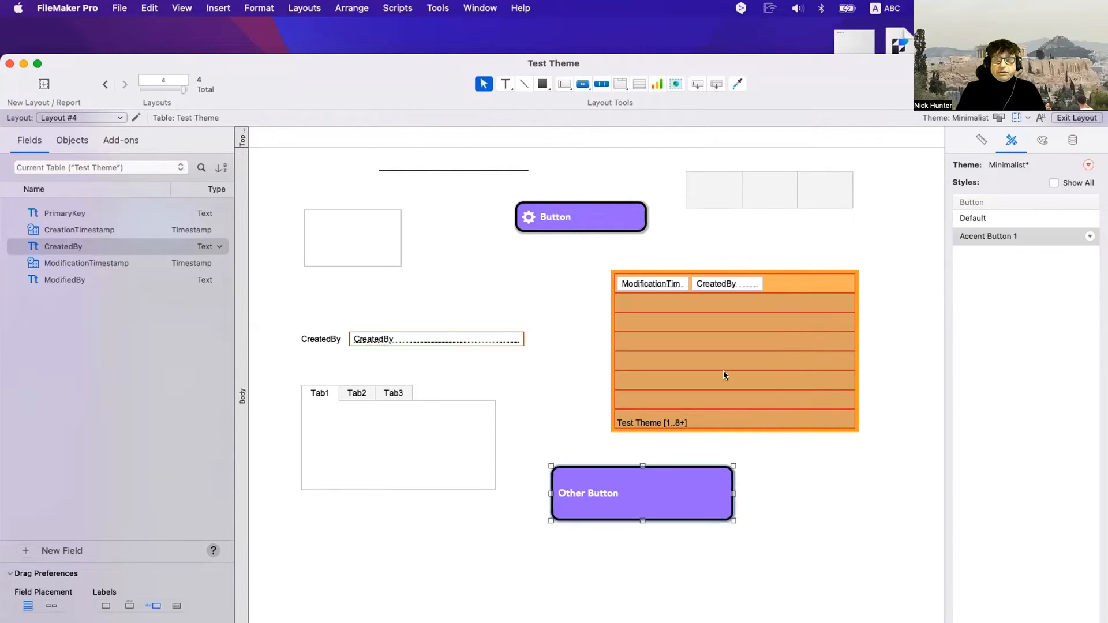
Select the orange portal, show its appearance settings and move it slightly up and to the right
left_click(722, 371)
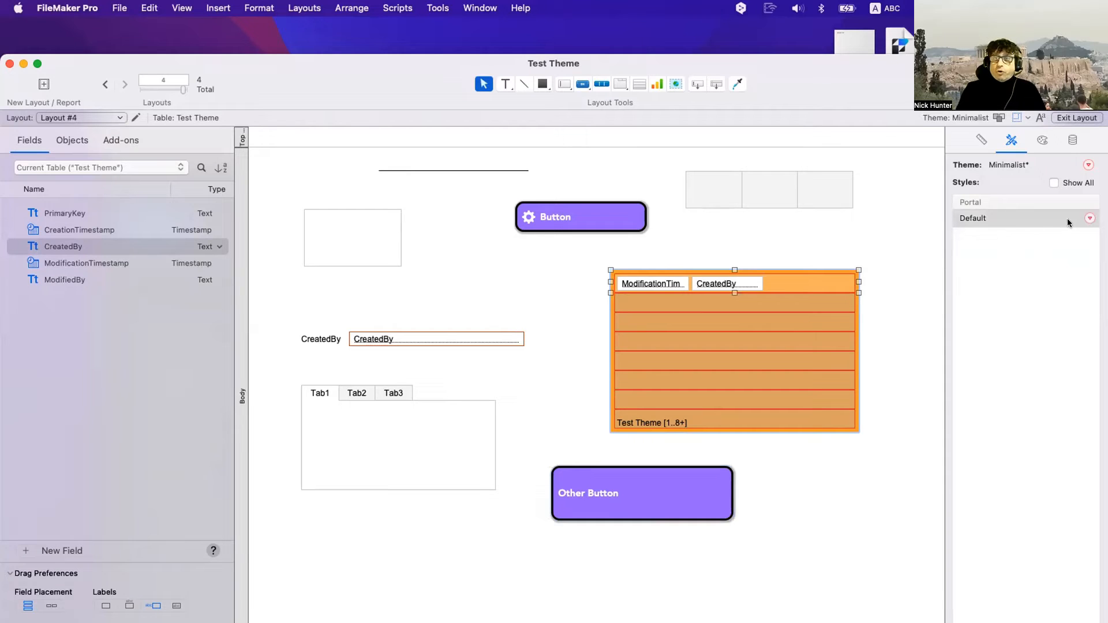
left_click(1087, 166)
left_click(961, 228)
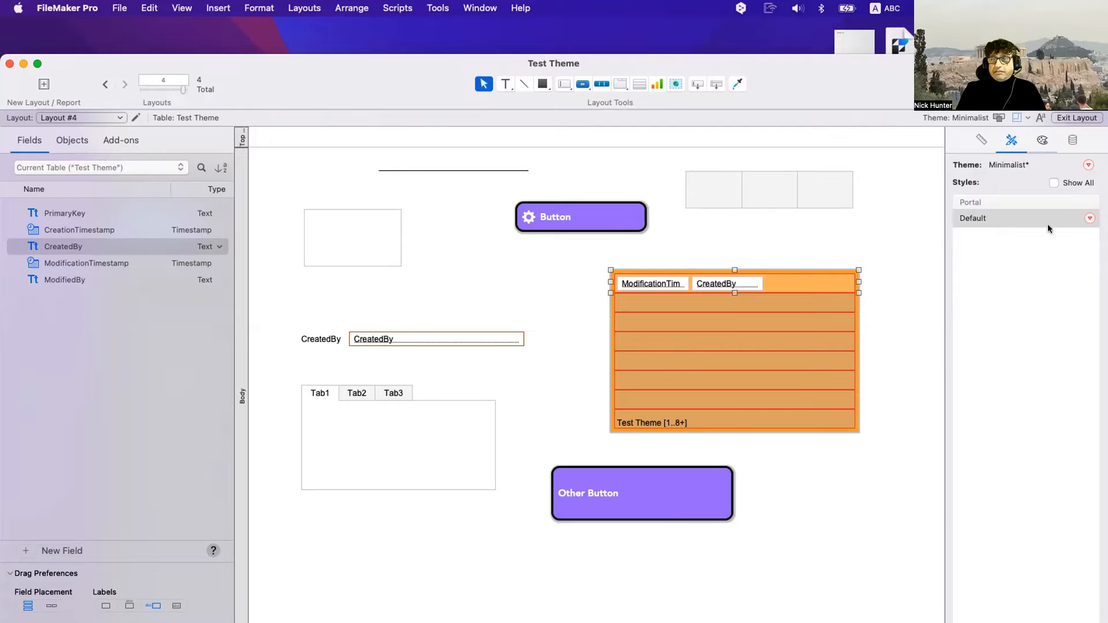
left_click(1042, 140)
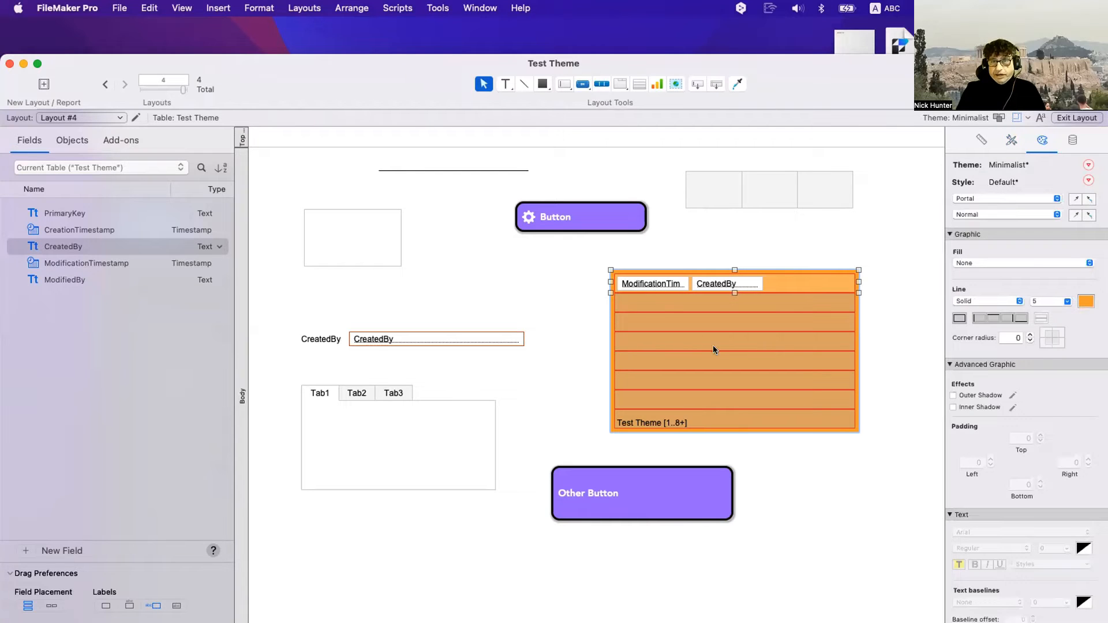
mouse_move(712, 345)
left_mouse_down()
mouse_move(725, 328)
mouse_move(729, 336)
left_mouse_up()
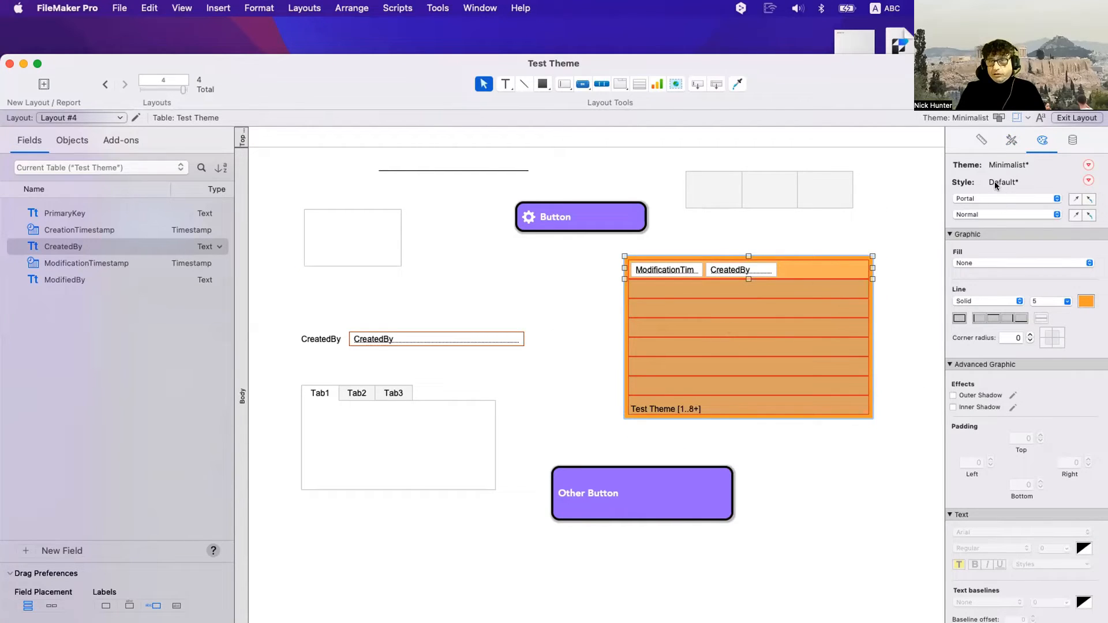
Save the orange portal's formatting as a new style named "Hugly Portal 1"
left_click(1088, 180)
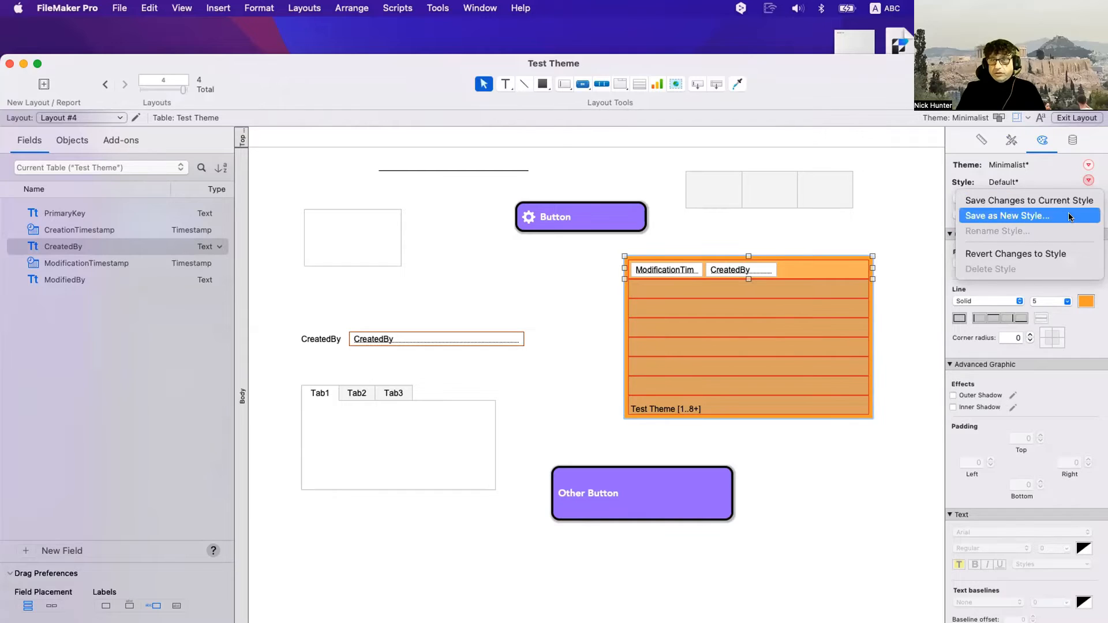
left_click(1044, 221)
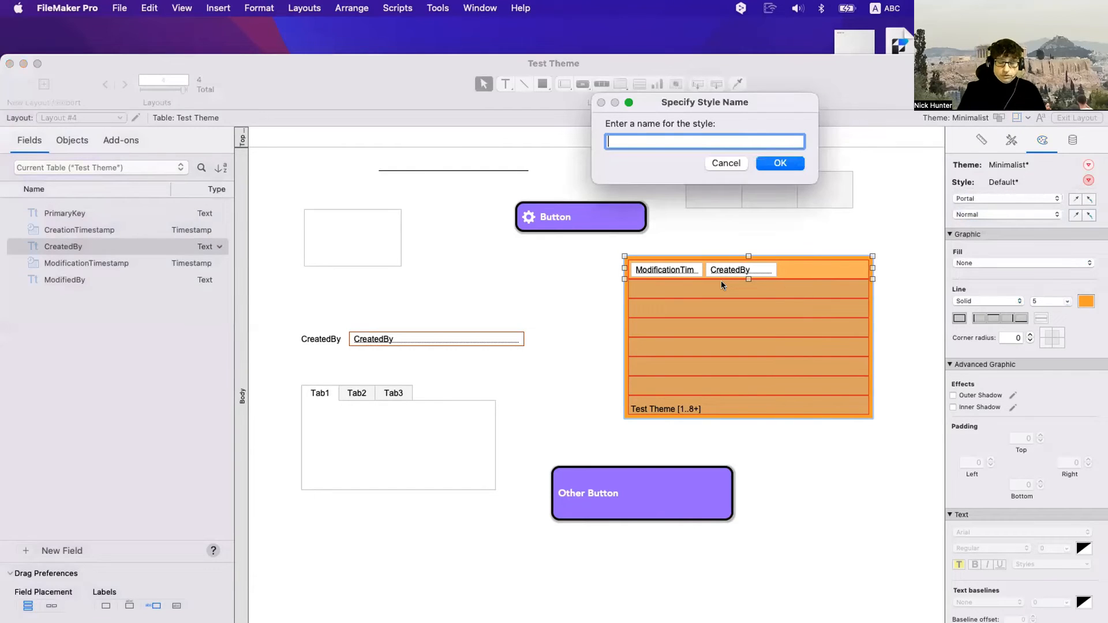
type("Portal")
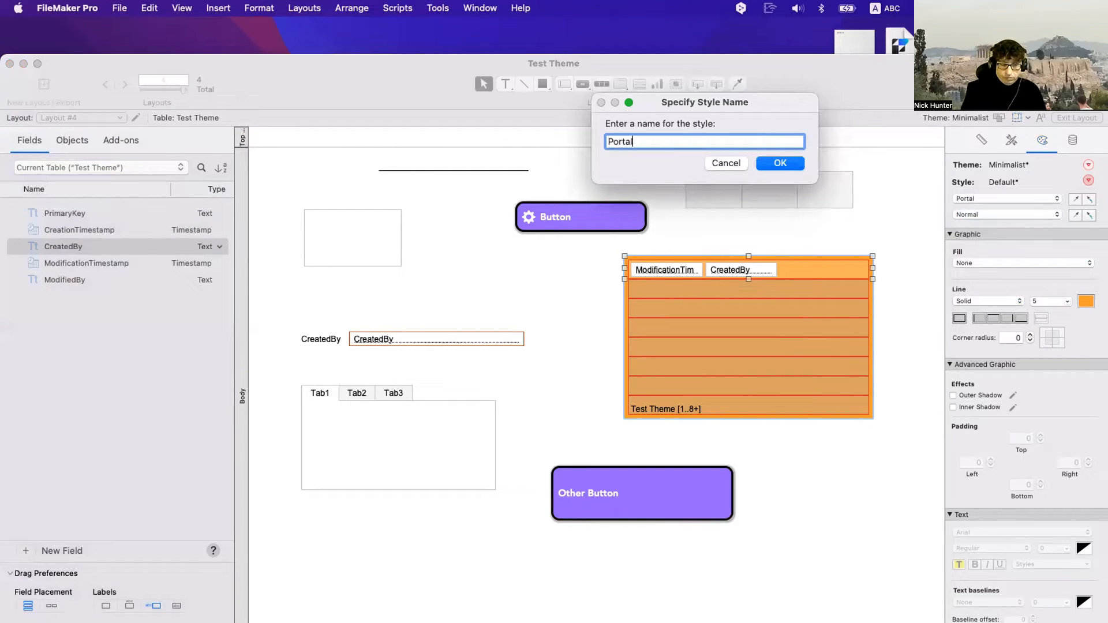
key("BackSpace")
key("BackSpace")
key("BackSpace")
key("BackSpace")
key("BackSpace")
key("BackSpace")
key("BackSpace")
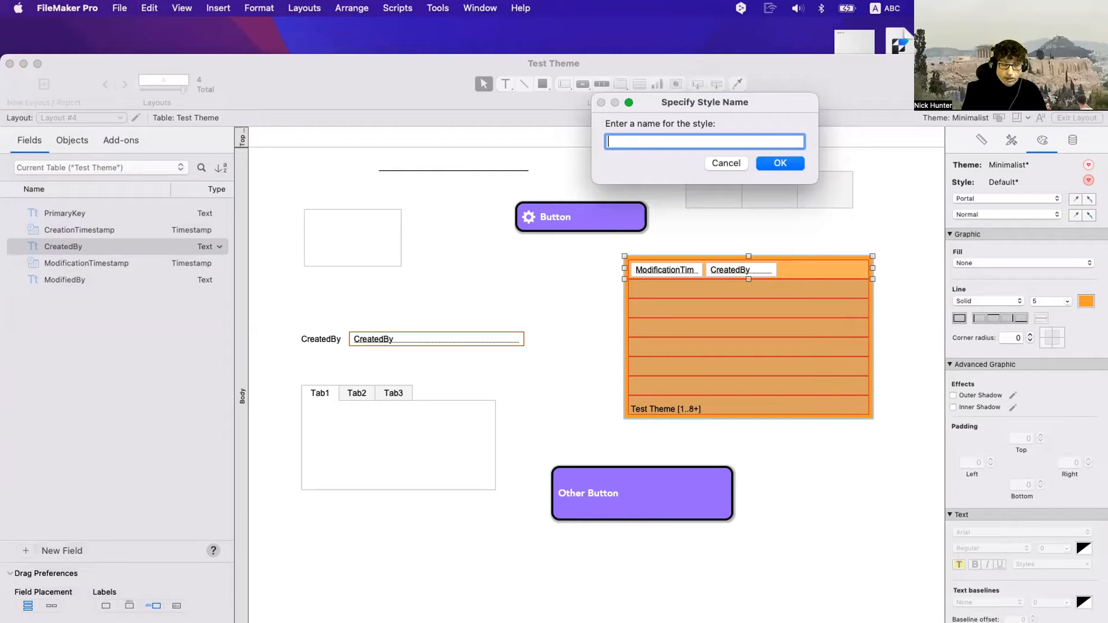
type("Hugly Porta")
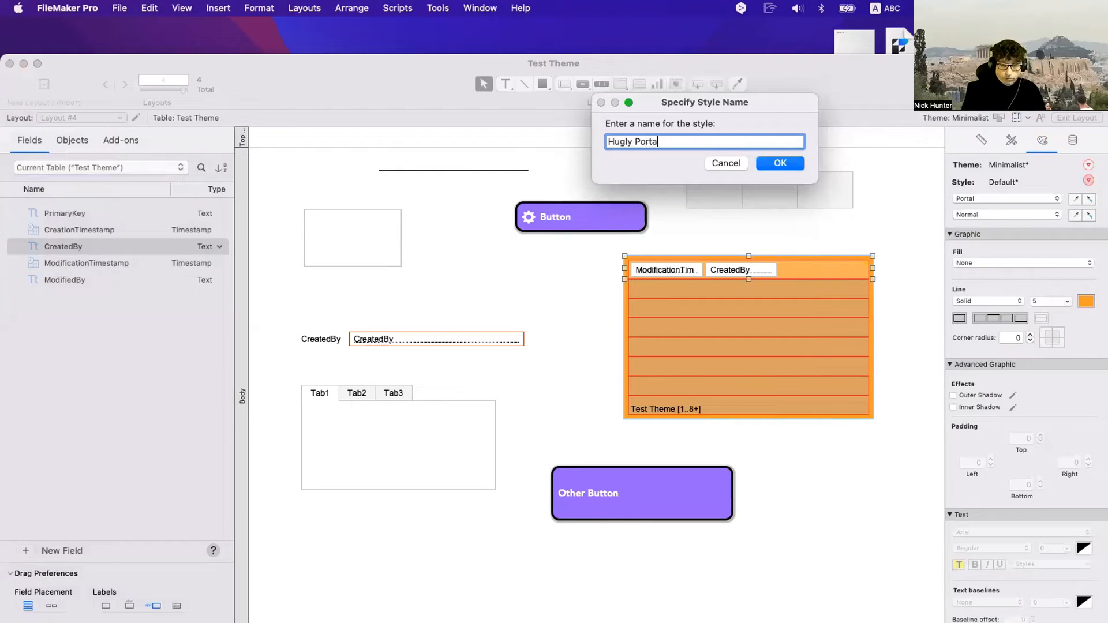
type("l 1")
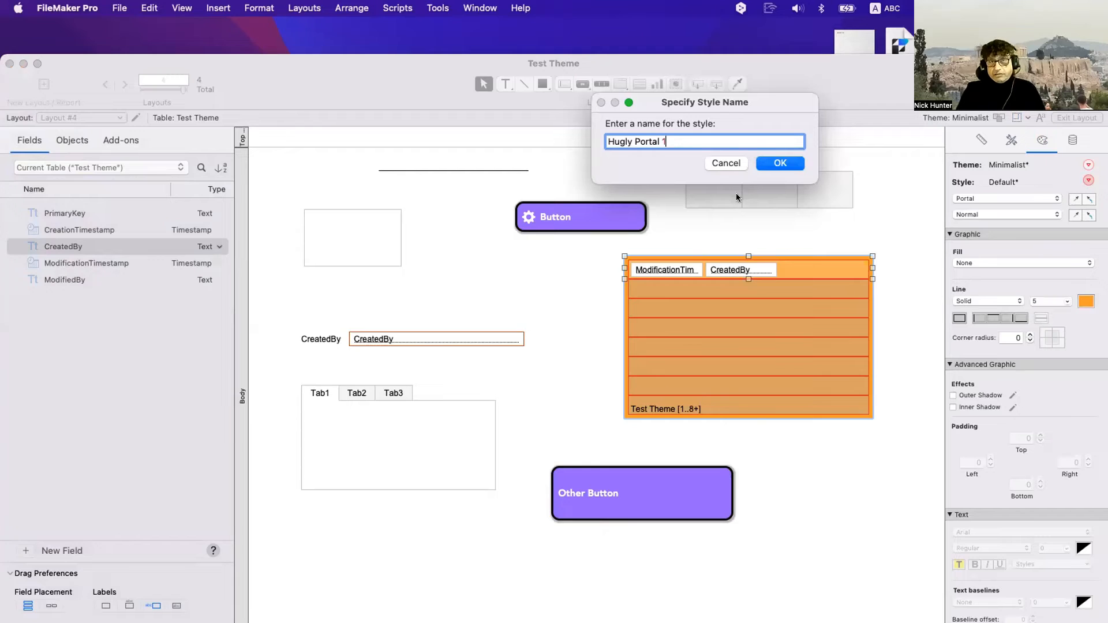
left_click(771, 164)
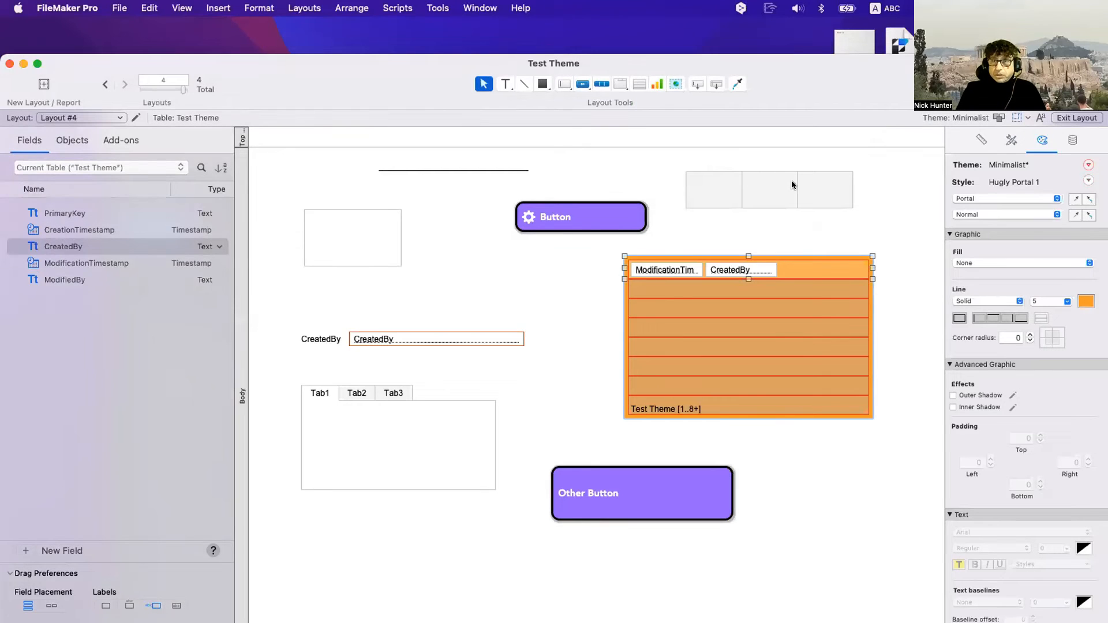
Rename the orange portal's saved style to "Ugly Portal 1"
left_click(1088, 180)
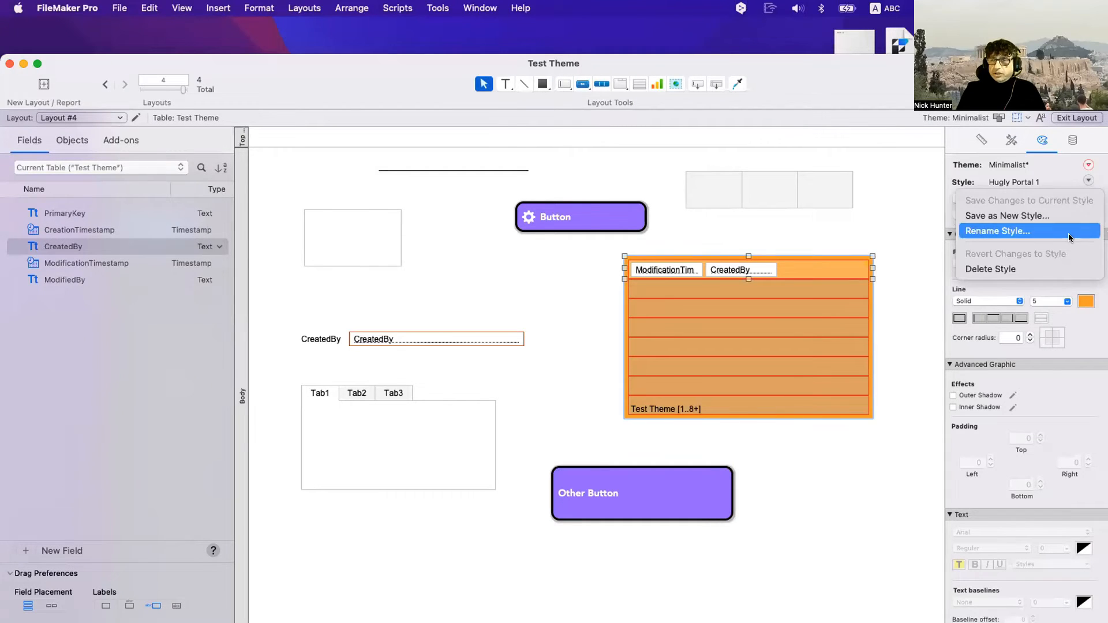
left_click(483, 258)
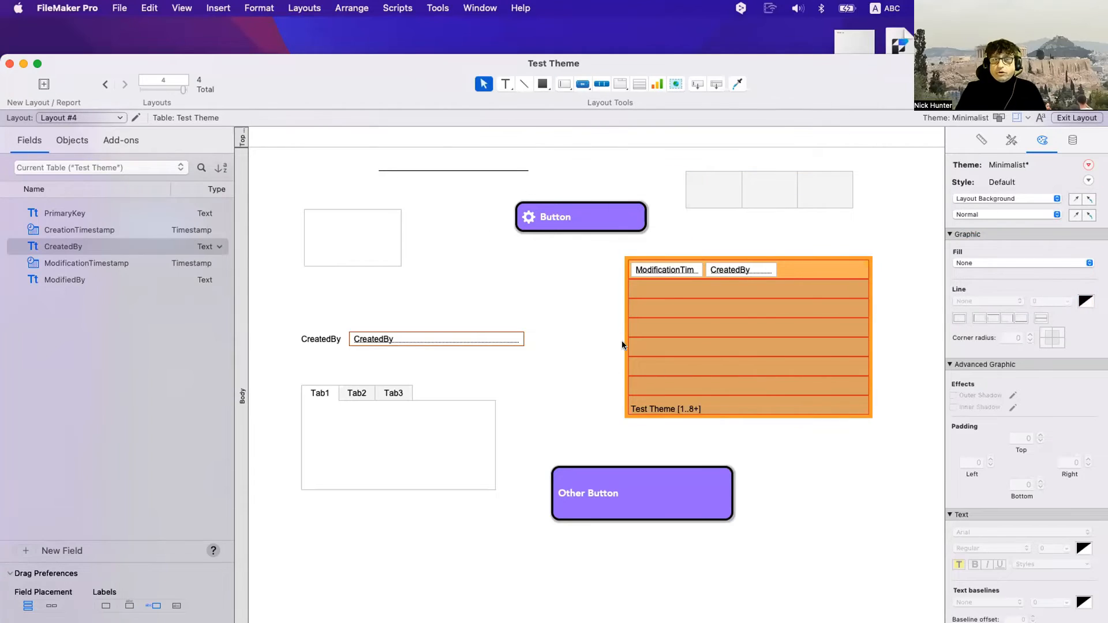
left_click(690, 348)
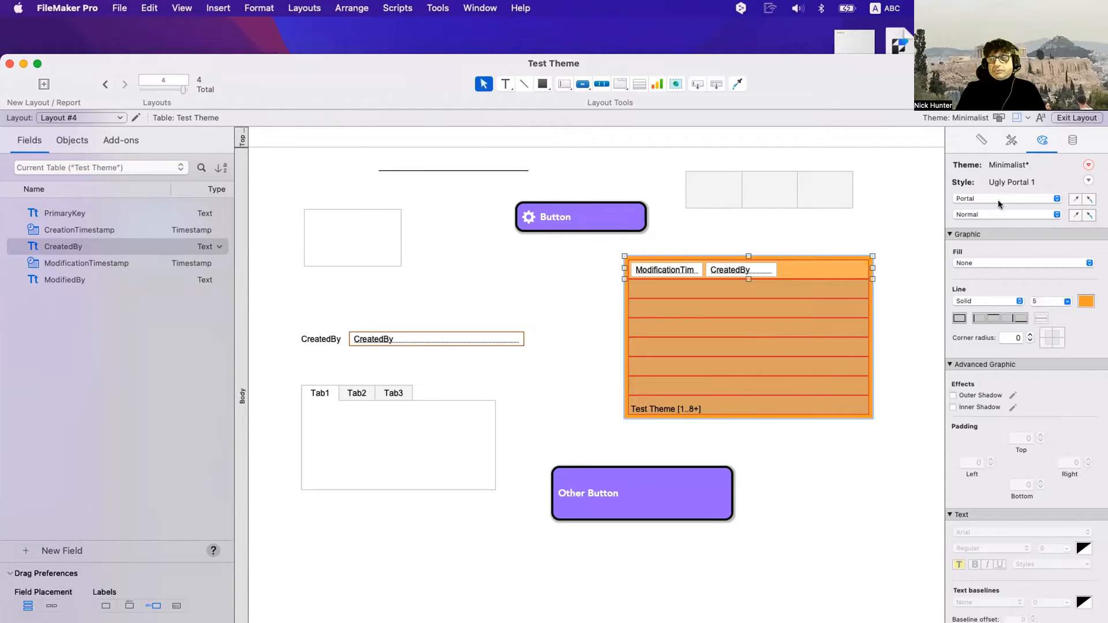
Draw a small Test Theme portal containing CreationTimestamp and place it between the empty rectangle and the orange portal, above the CreatedBy field
left_click(638, 85)
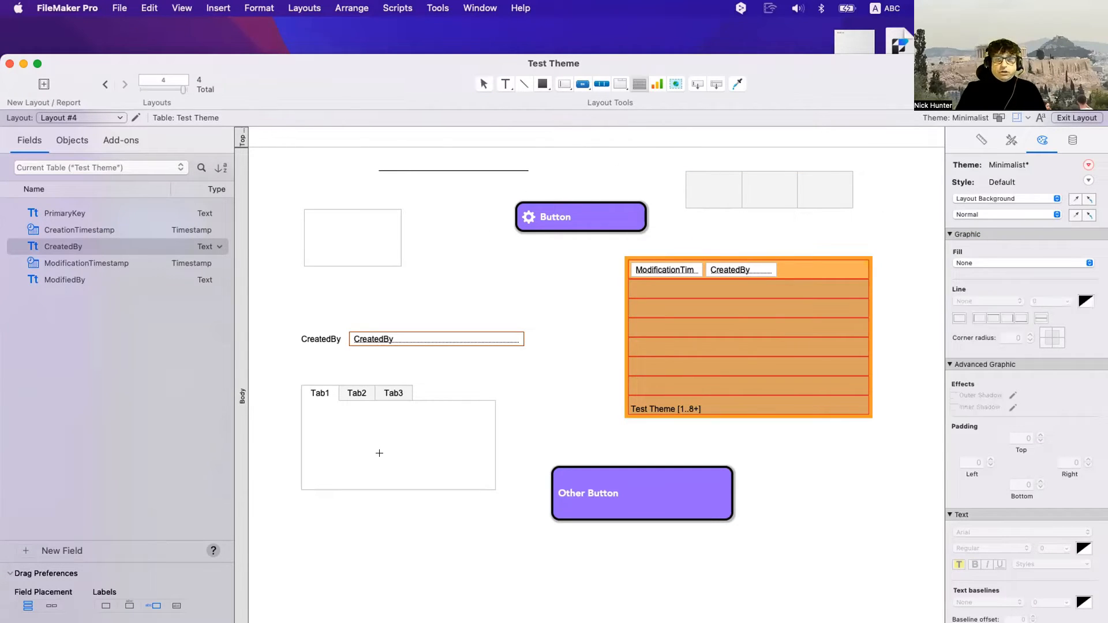
left_click_drag(440, 229, 526, 296)
key("Return")
double_click(452, 200)
key("Return")
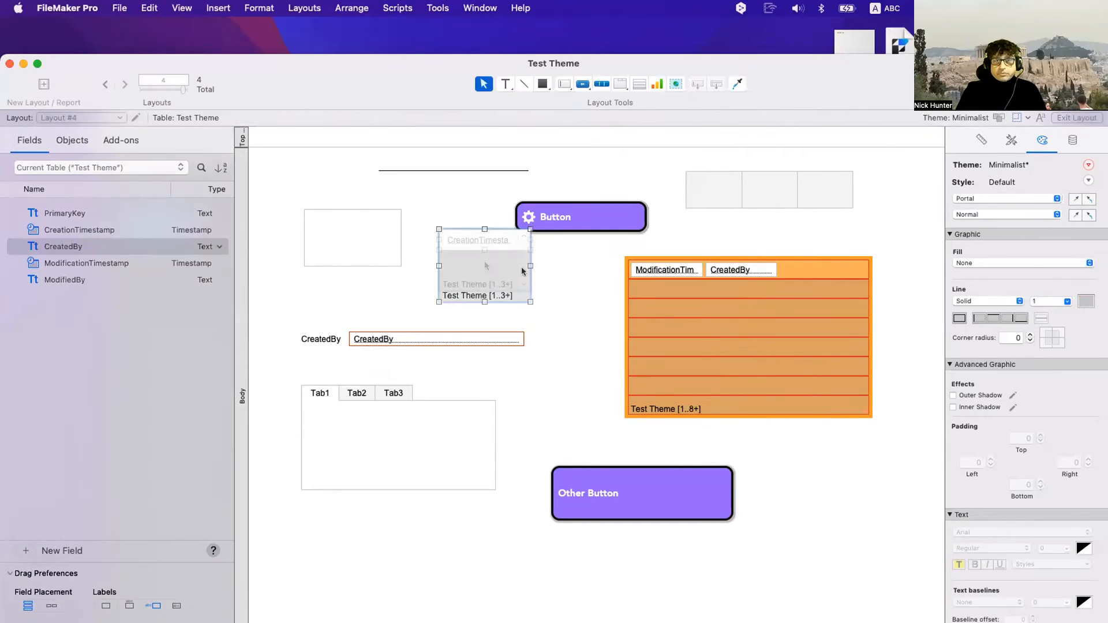
left_click_drag(488, 262, 465, 279)
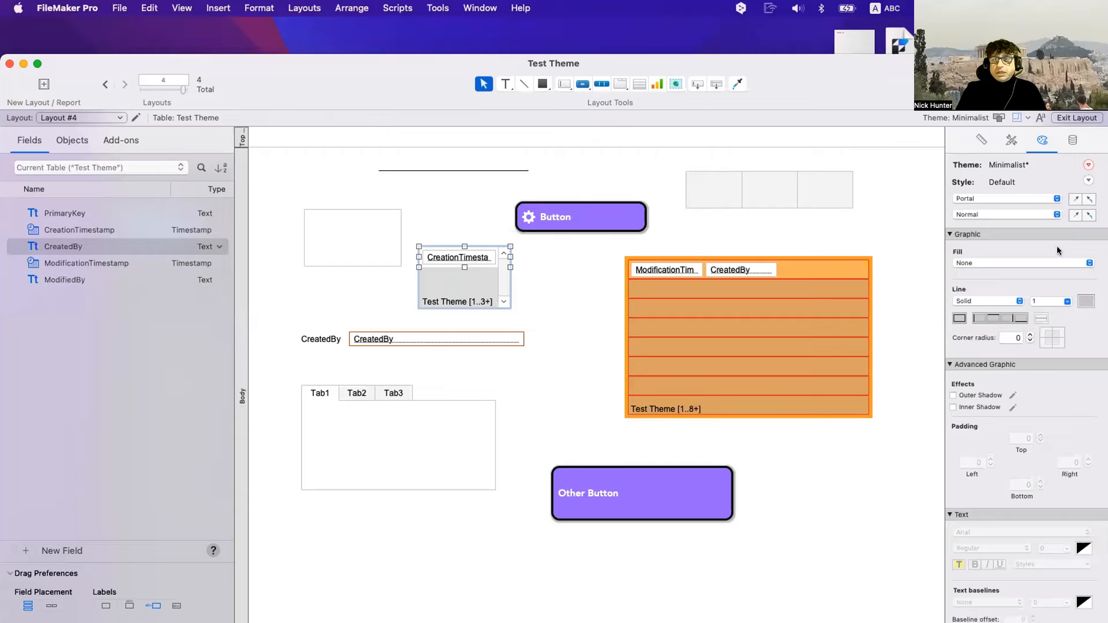
Apply the Ugly Portal 1 style to the small new portal and deselect it
left_click(1010, 140)
left_click(986, 237)
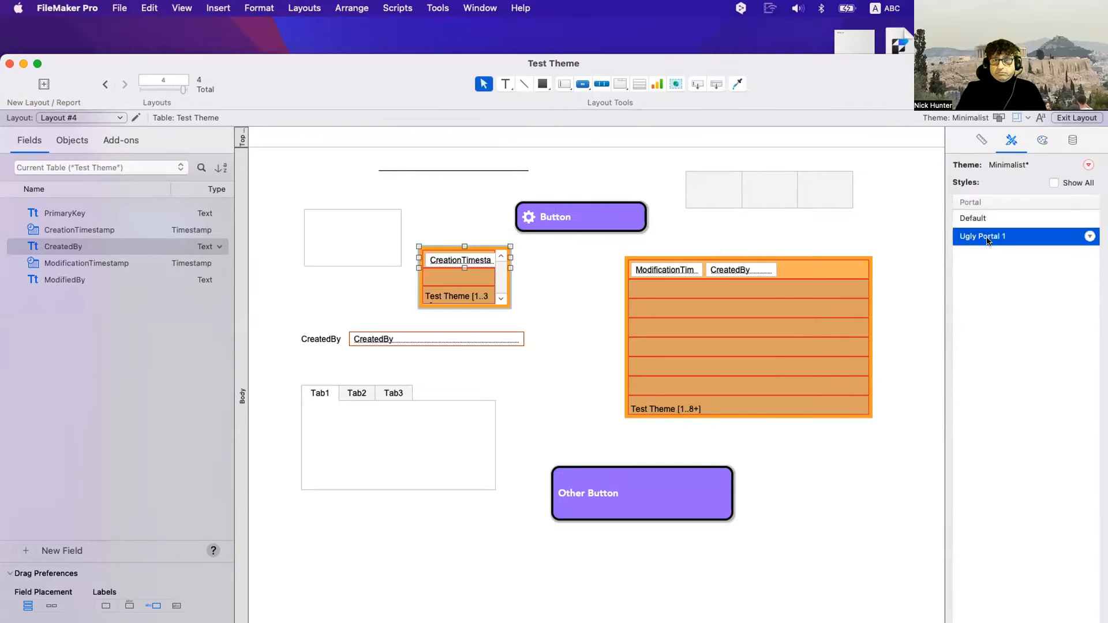
left_click(548, 279)
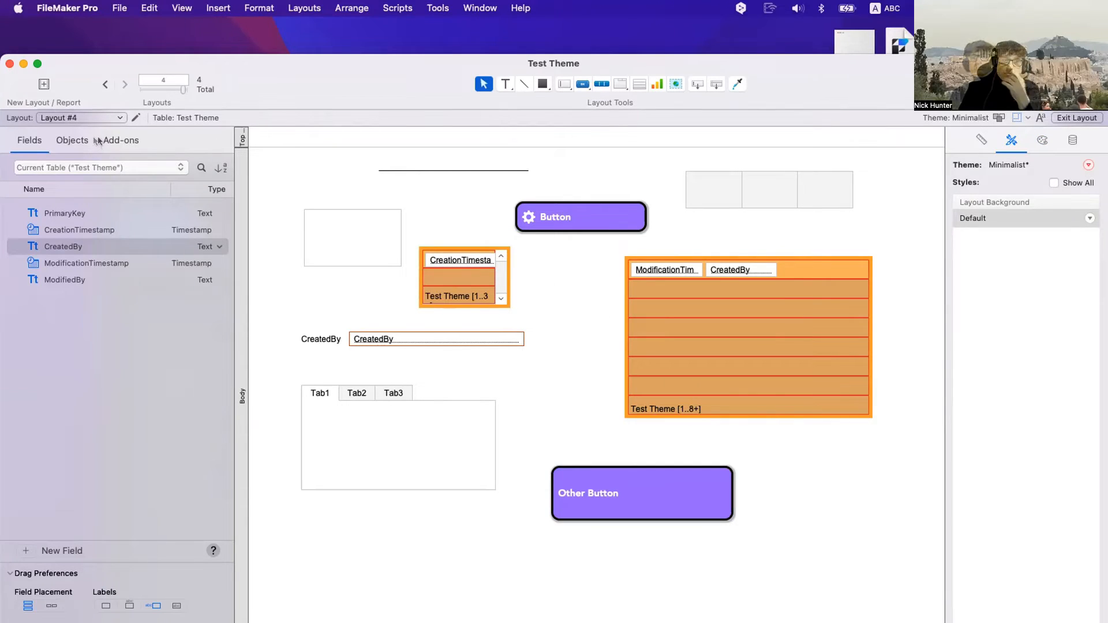
On Other Layout, move the Other Button to the right and slightly down, and return to Layout #4
left_click(86, 113)
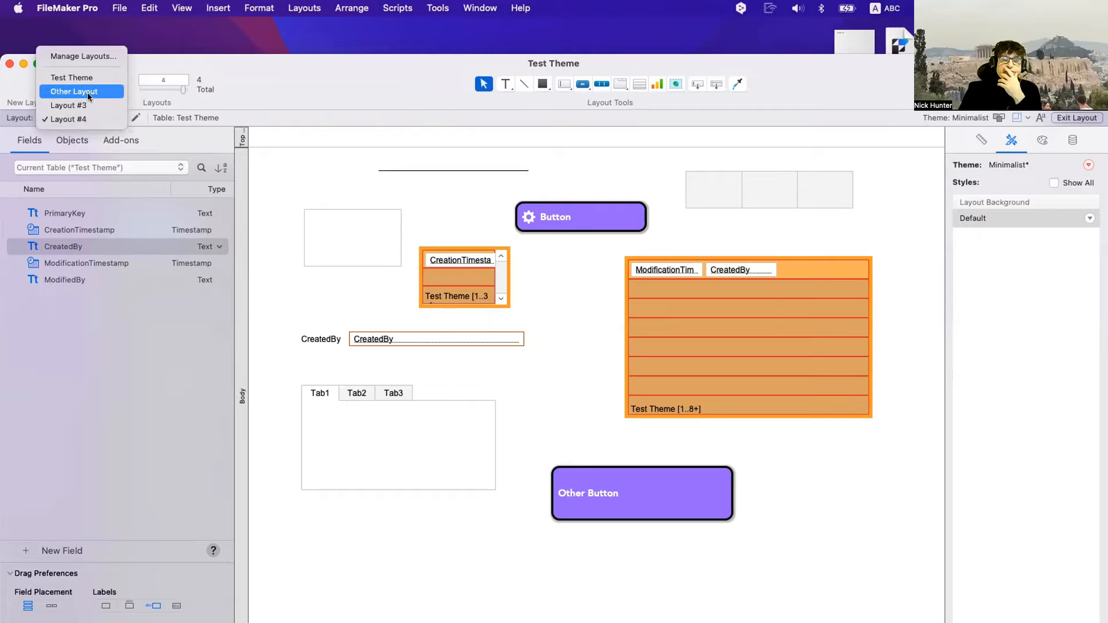
left_click(87, 93)
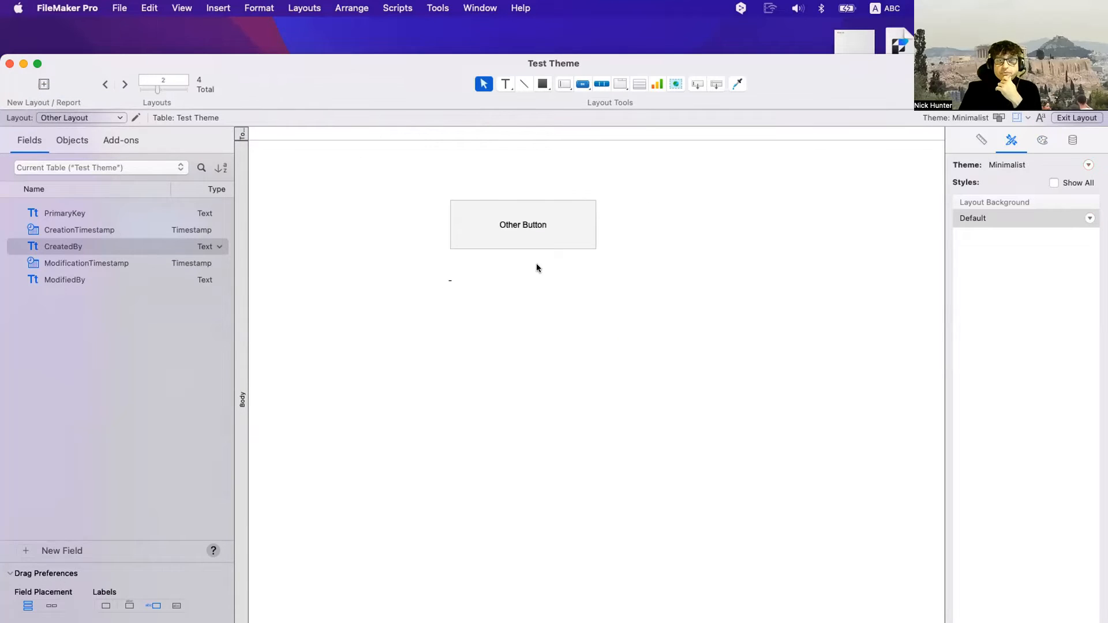
left_click(531, 223)
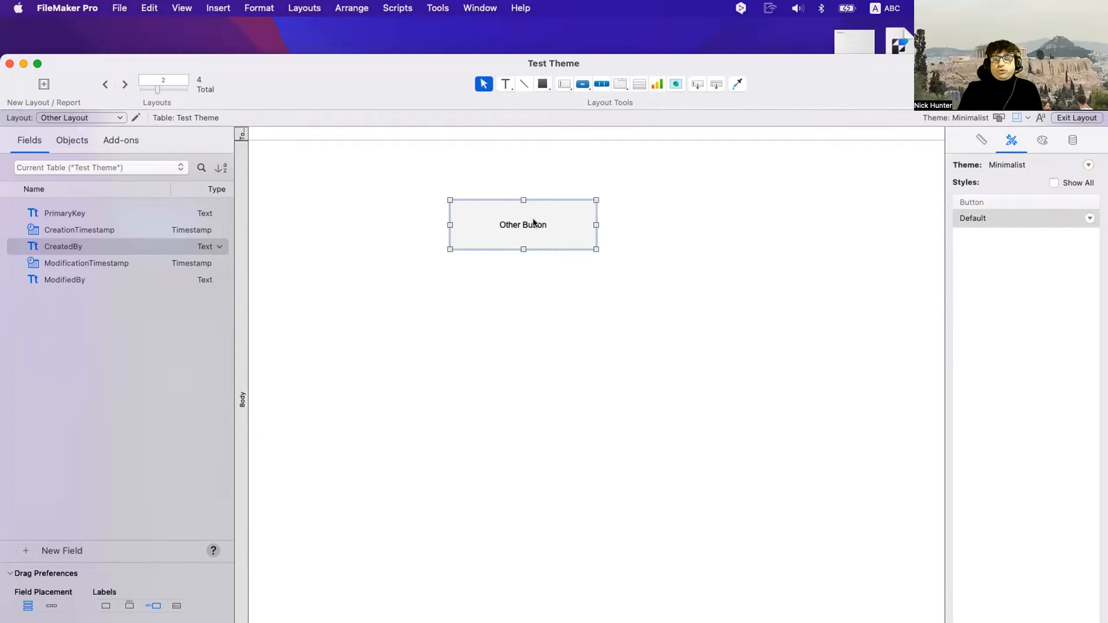
left_click_drag(533, 223, 608, 226)
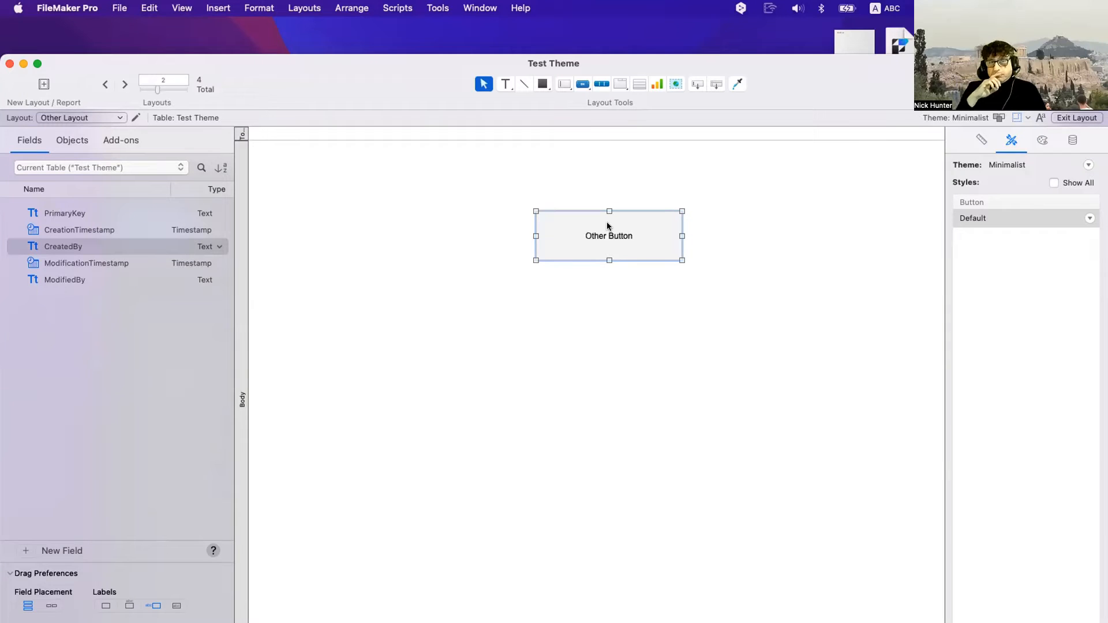
left_click(109, 118)
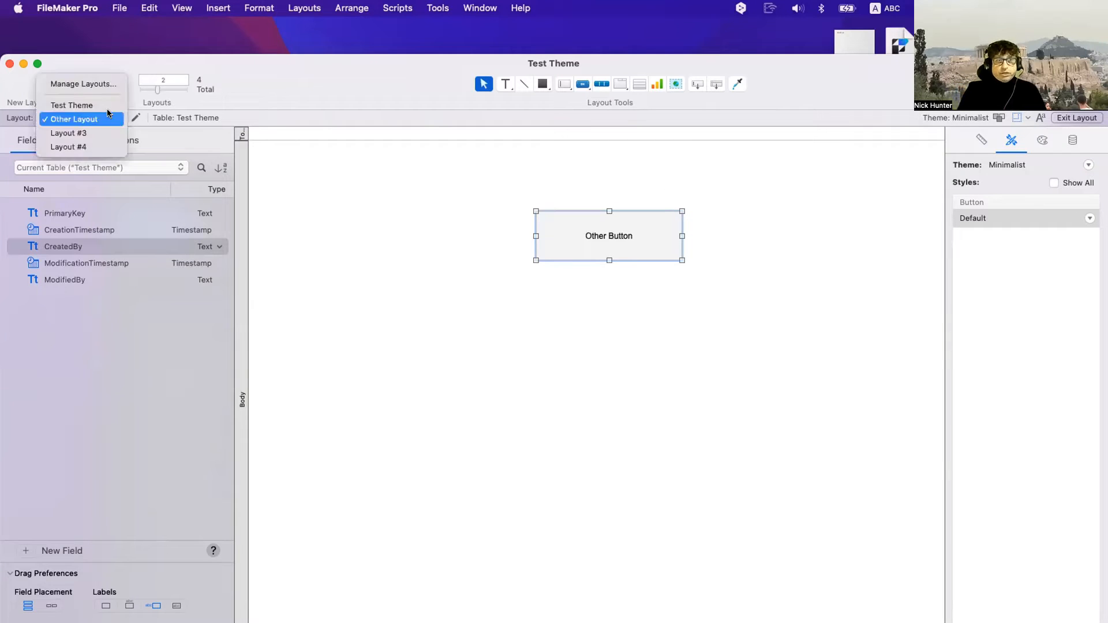
left_click(68, 147)
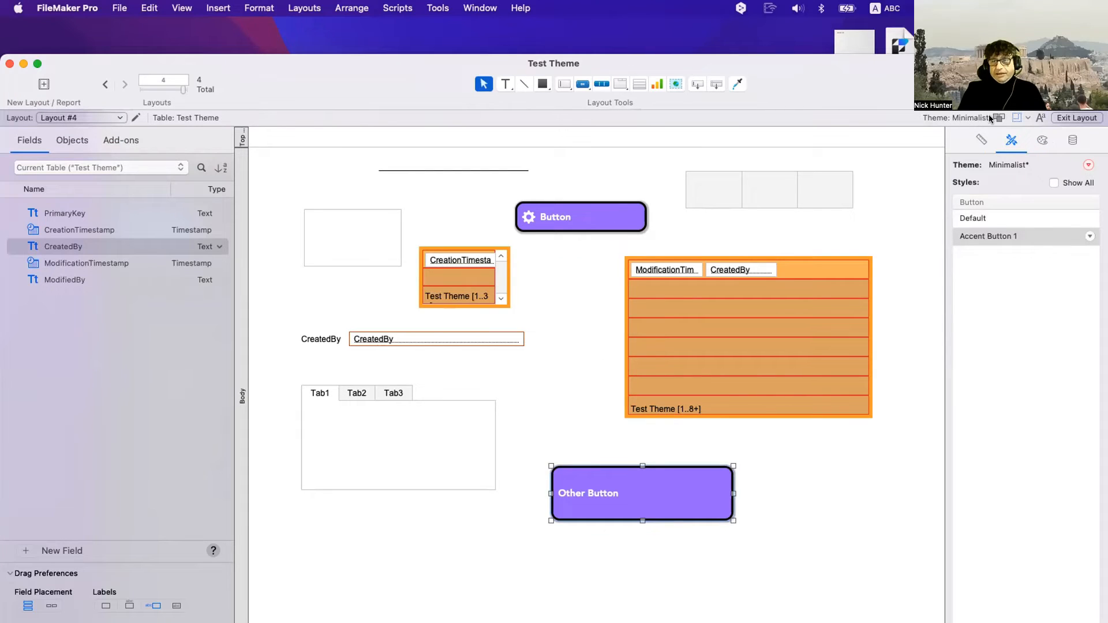
Check which styles Other Layout offers for its Other Button, and go back to Layout #4
left_click(87, 117)
left_click(80, 91)
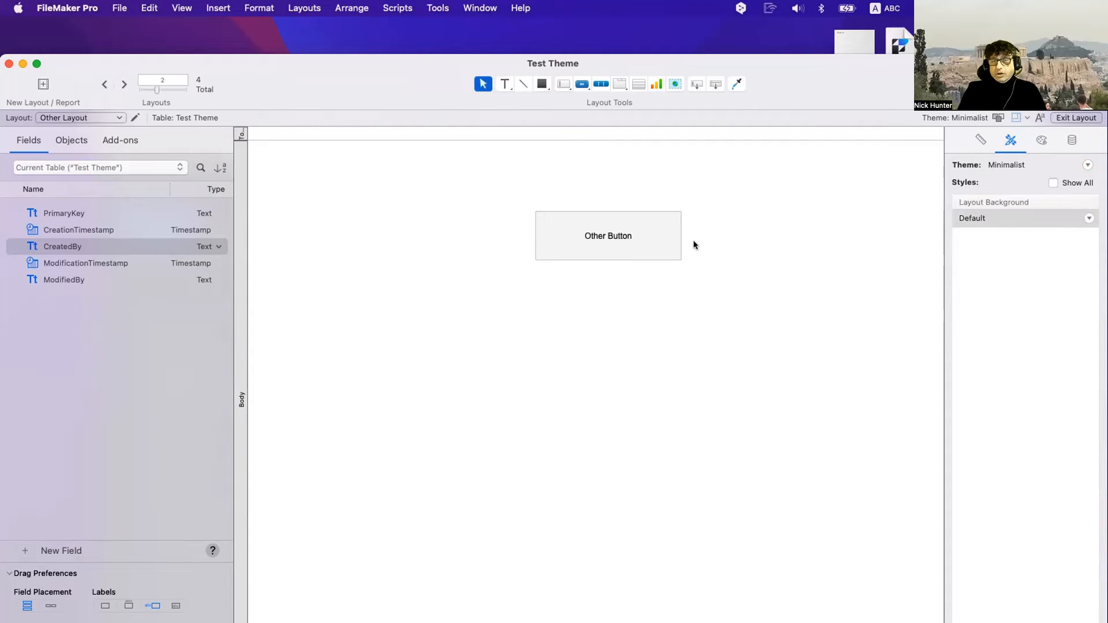
left_click(632, 235)
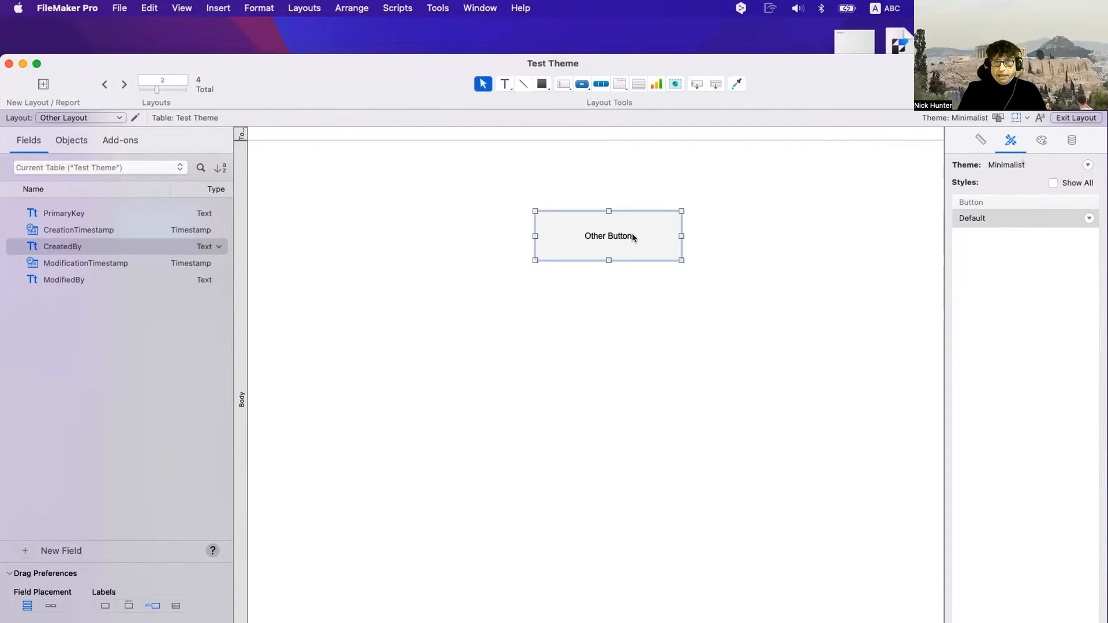
left_click(991, 227)
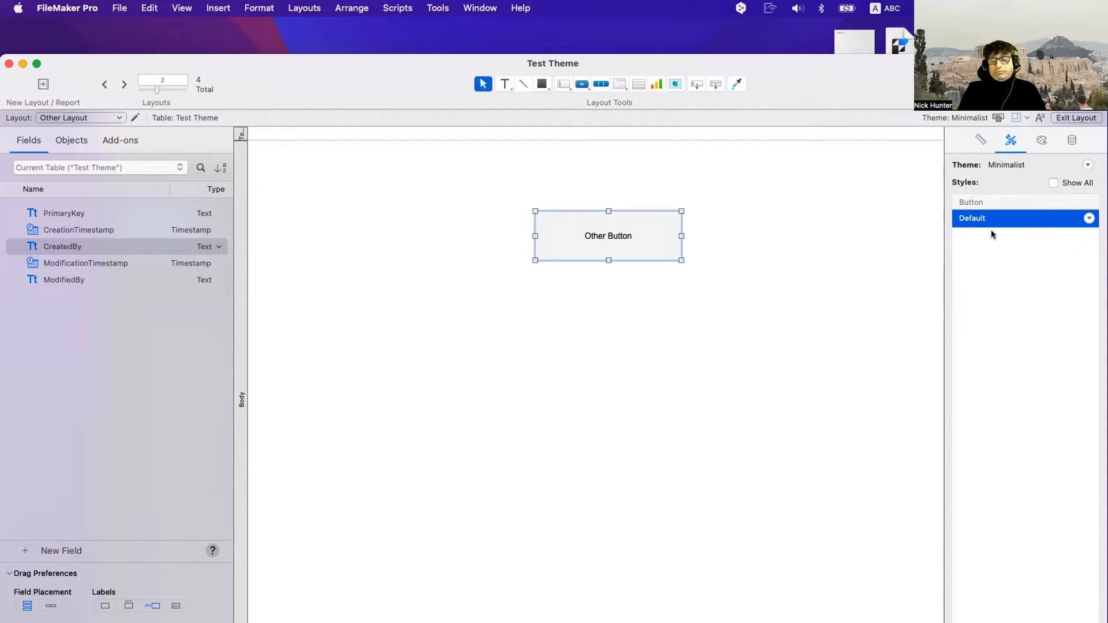
left_click(96, 116)
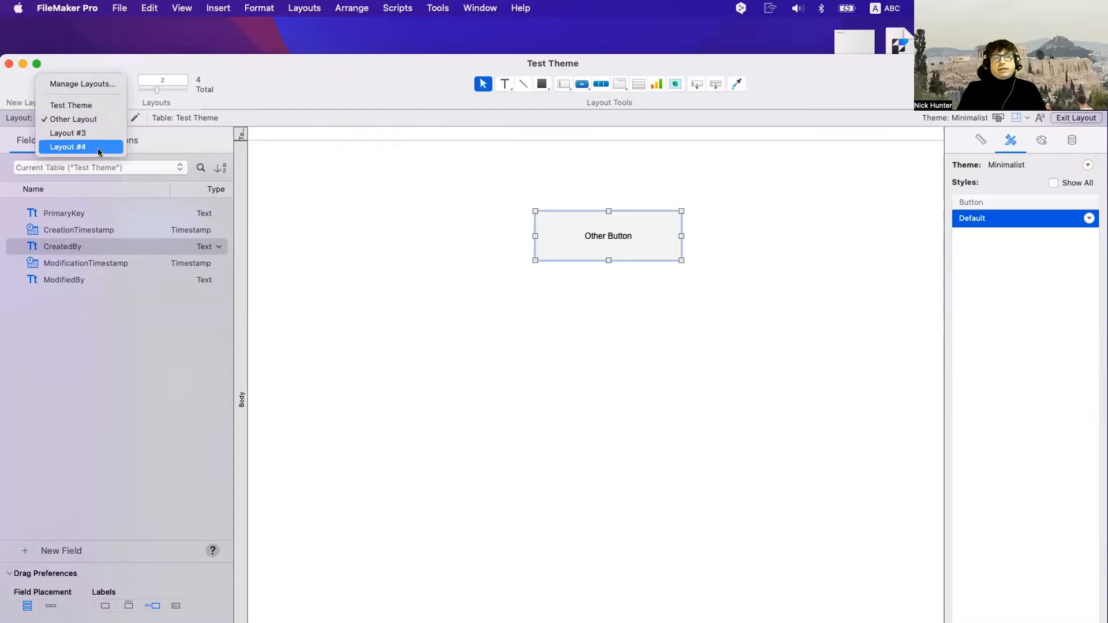
left_click(98, 148)
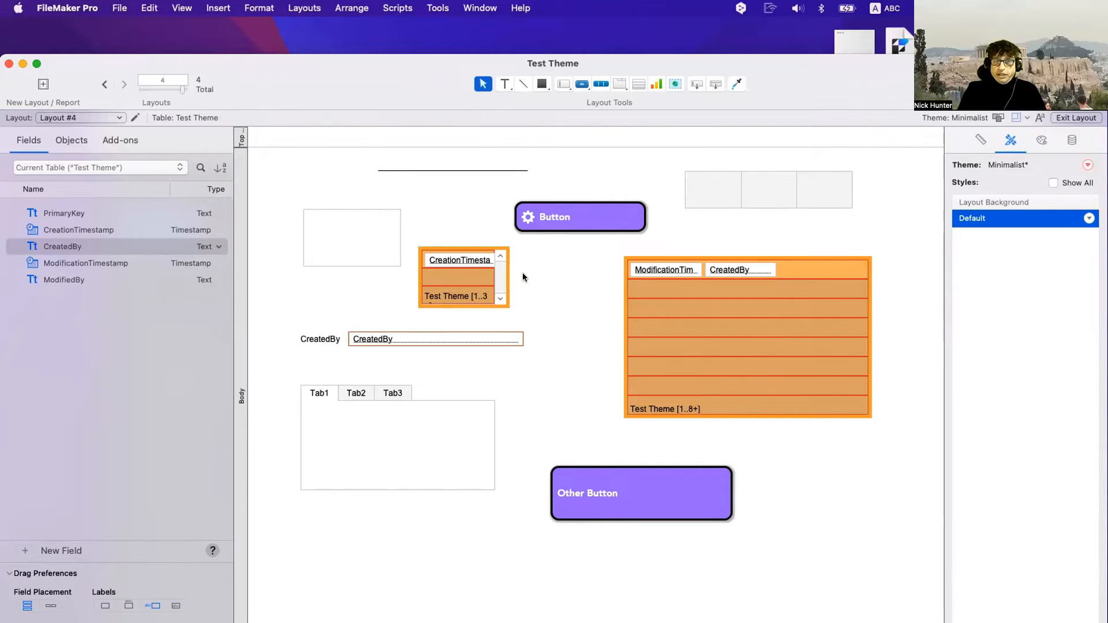
Select the purple buttons and orange portals in different combinations to examine the objects that carry custom styles
left_click(557, 221)
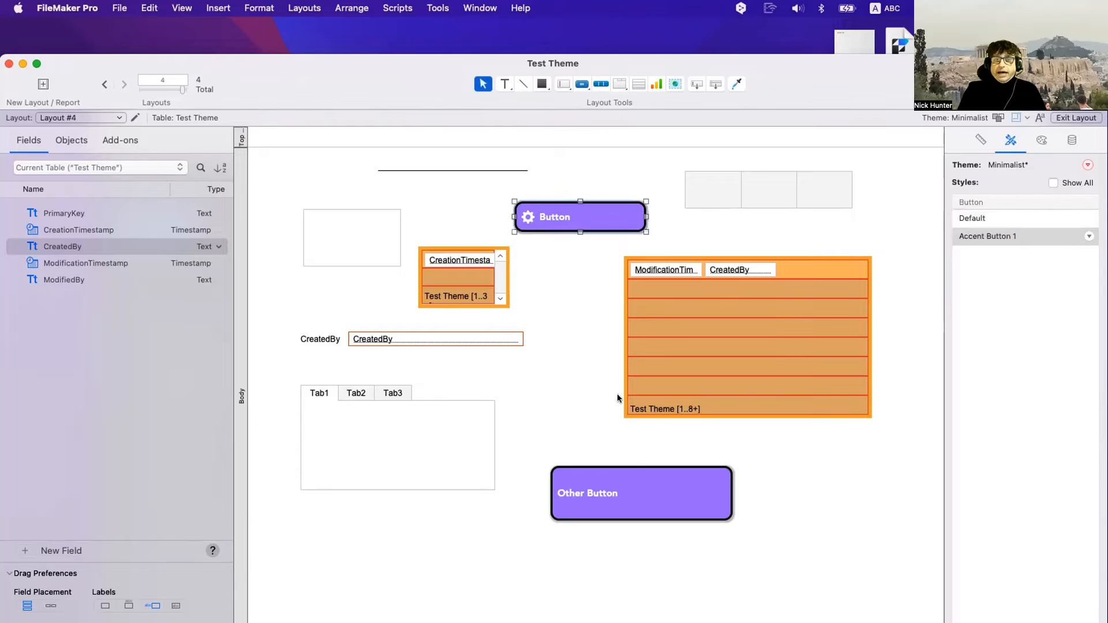
left_click(645, 479, "shift")
left_click(717, 324, "shift")
left_click(436, 284, "shift")
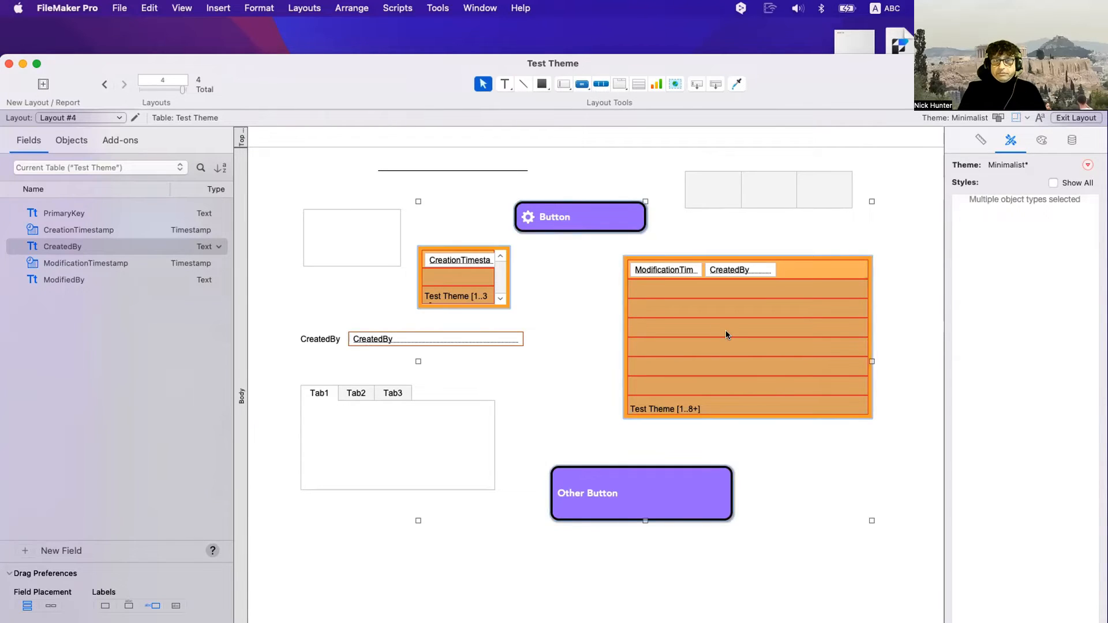
left_click(726, 331, "shift")
left_click(552, 296)
left_click(568, 227)
left_click(690, 330, "shift")
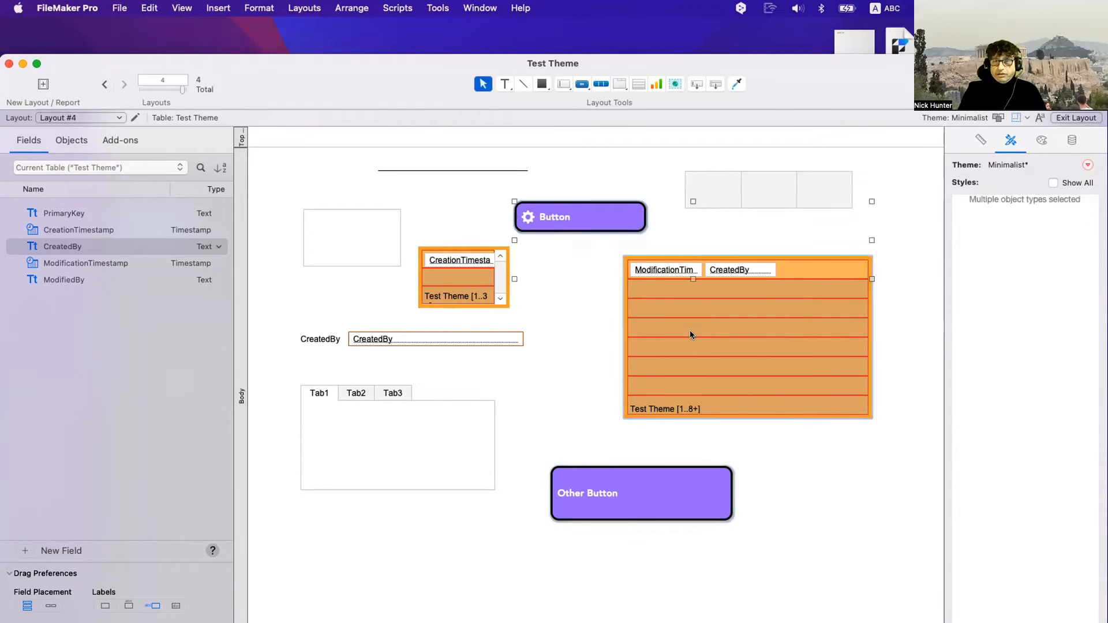
left_click(583, 326)
left_click(656, 332)
left_click(552, 291)
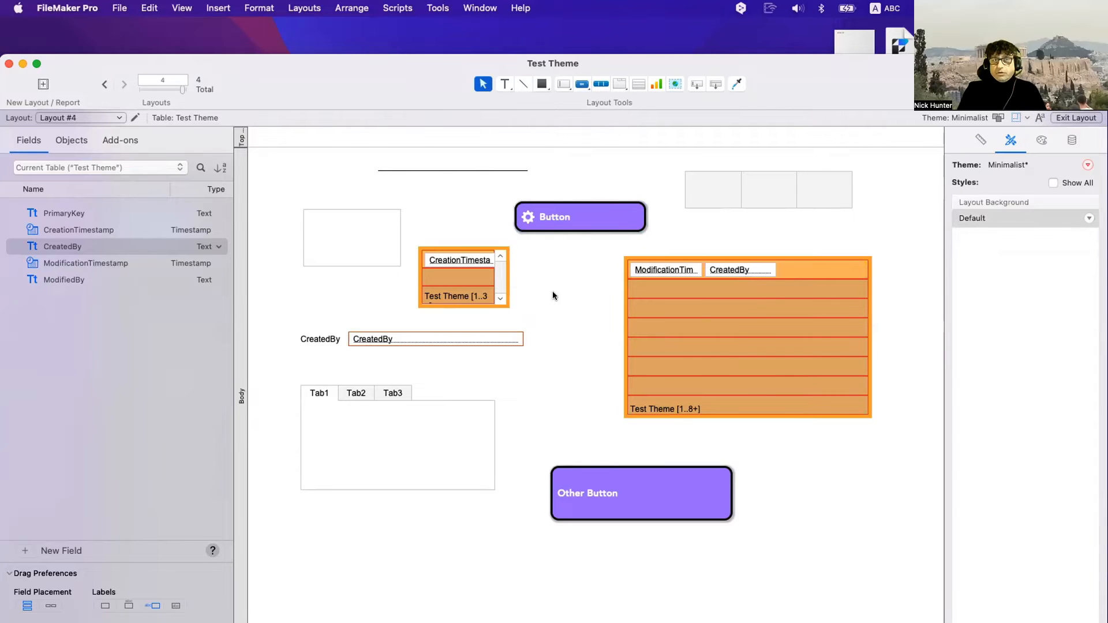
Create a new form layout for computers that shows records from Test Theme
left_click_drag(389, 105, 391, 84)
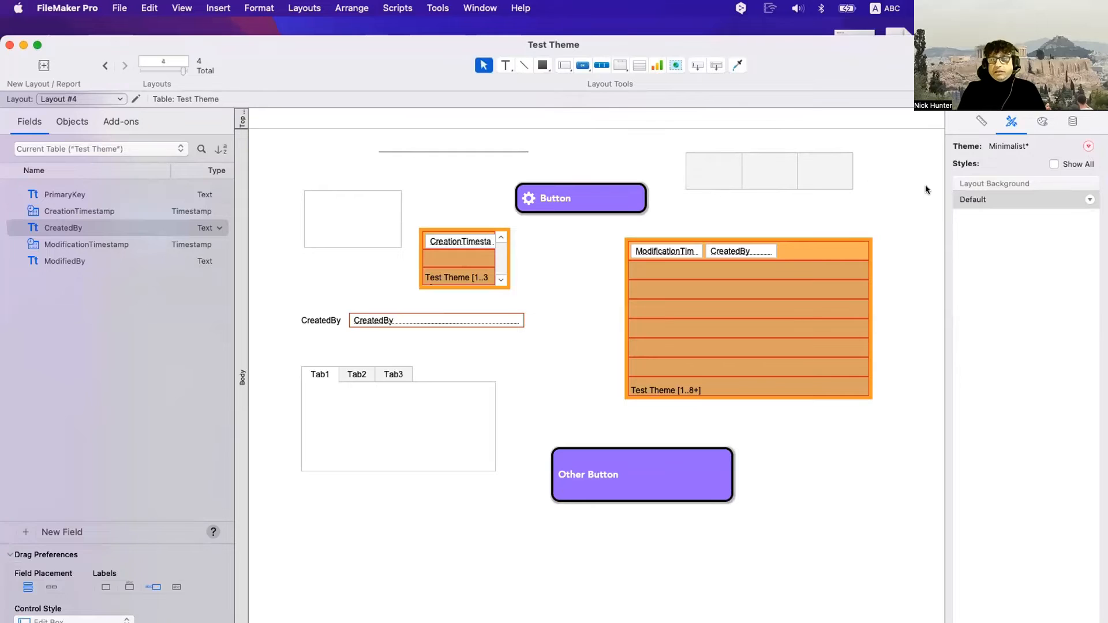
left_click(610, 193)
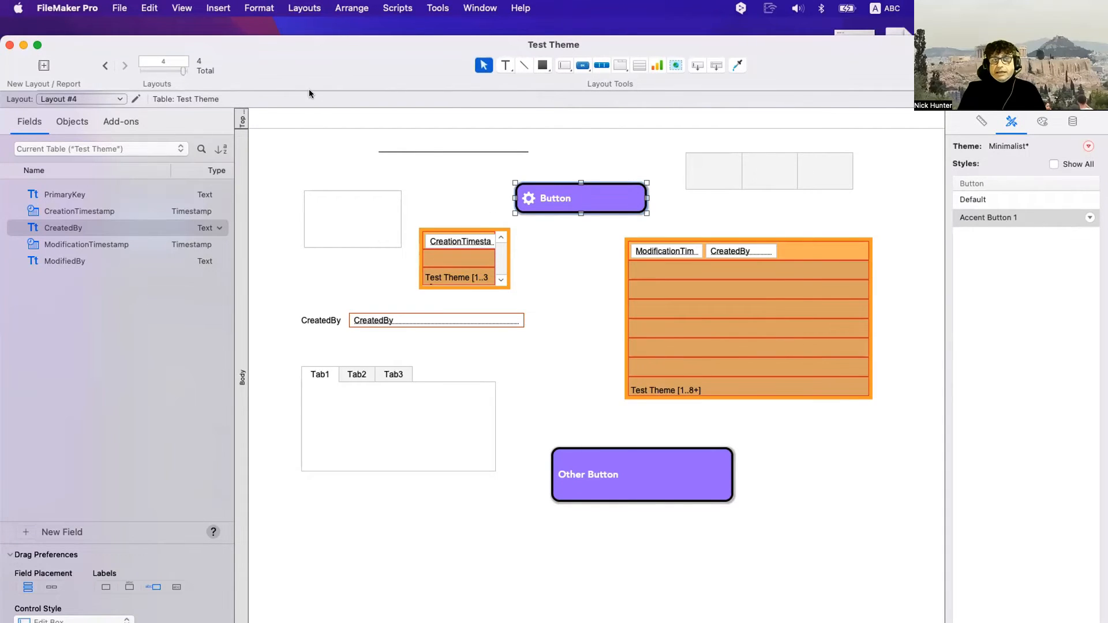
left_click_drag(308, 89, 304, 61)
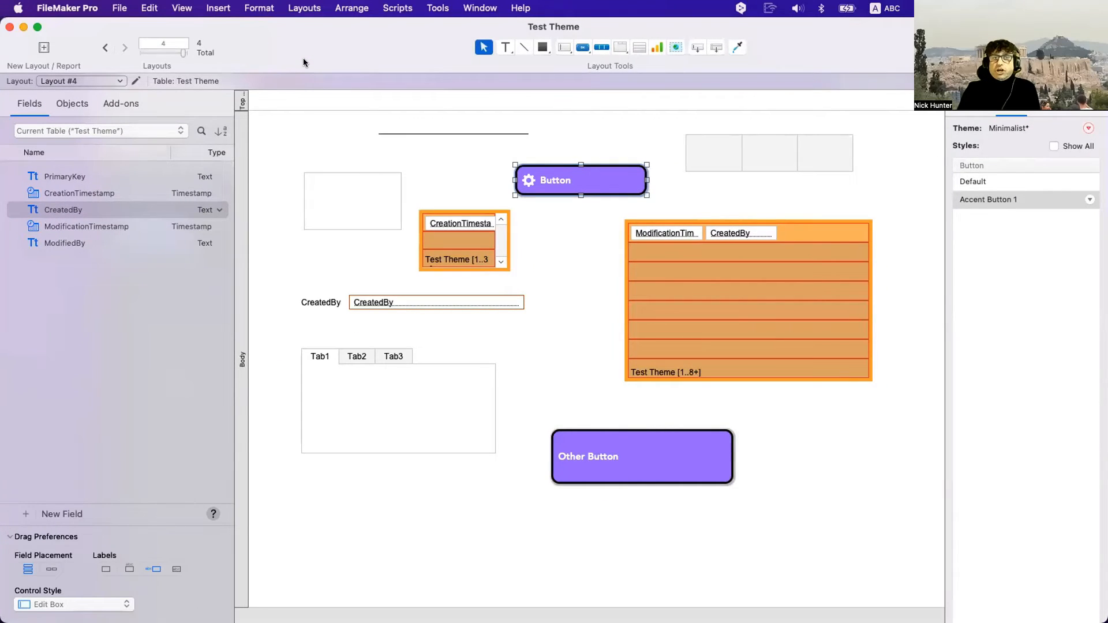
left_click(41, 50)
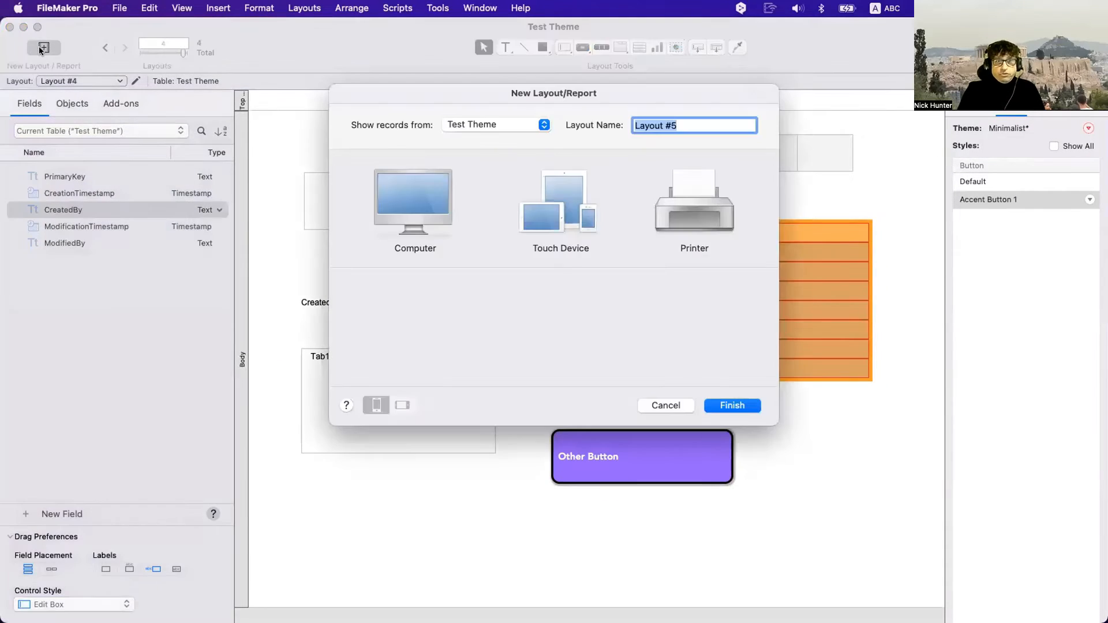
left_click(375, 191)
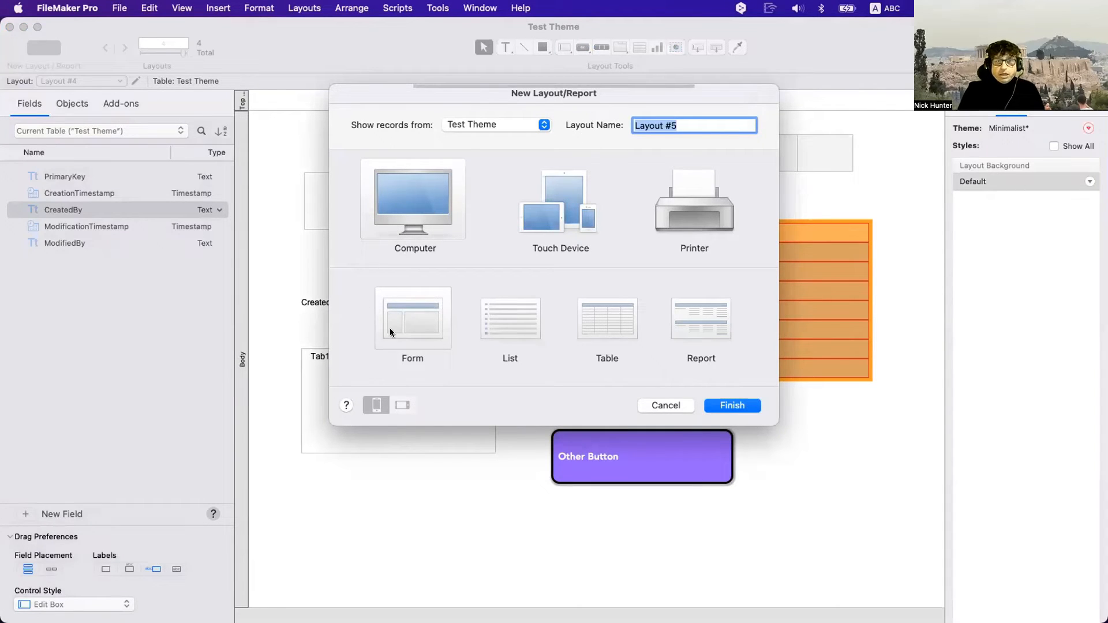
left_click(733, 406)
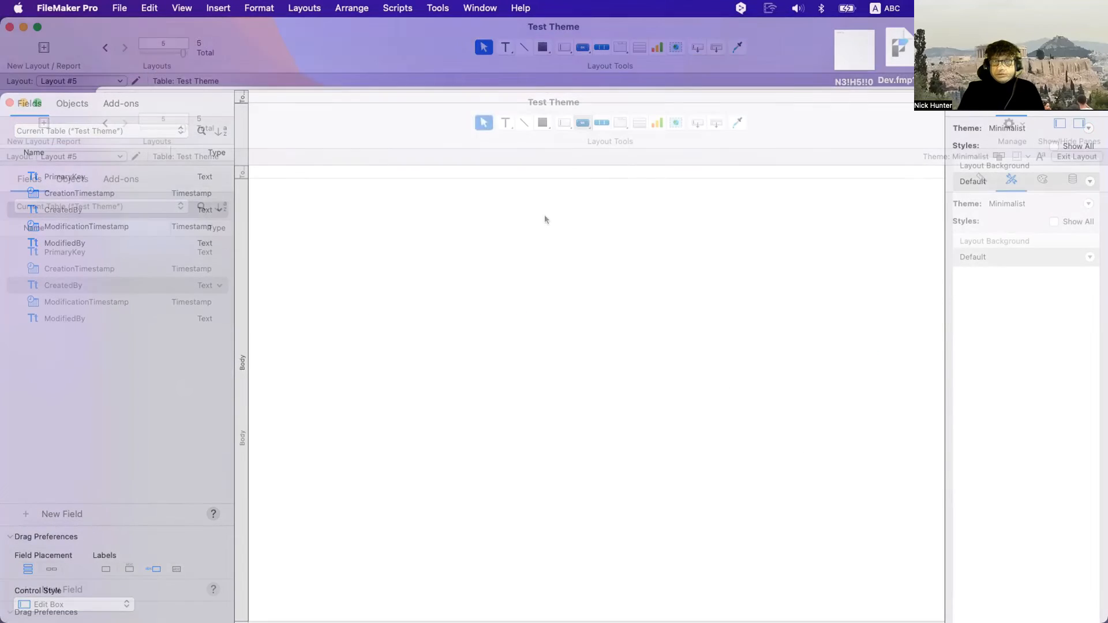
Draw a large button on the new layout to see which styles it offers, and return to Layout #4
left_click_drag(402, 271, 595, 337)
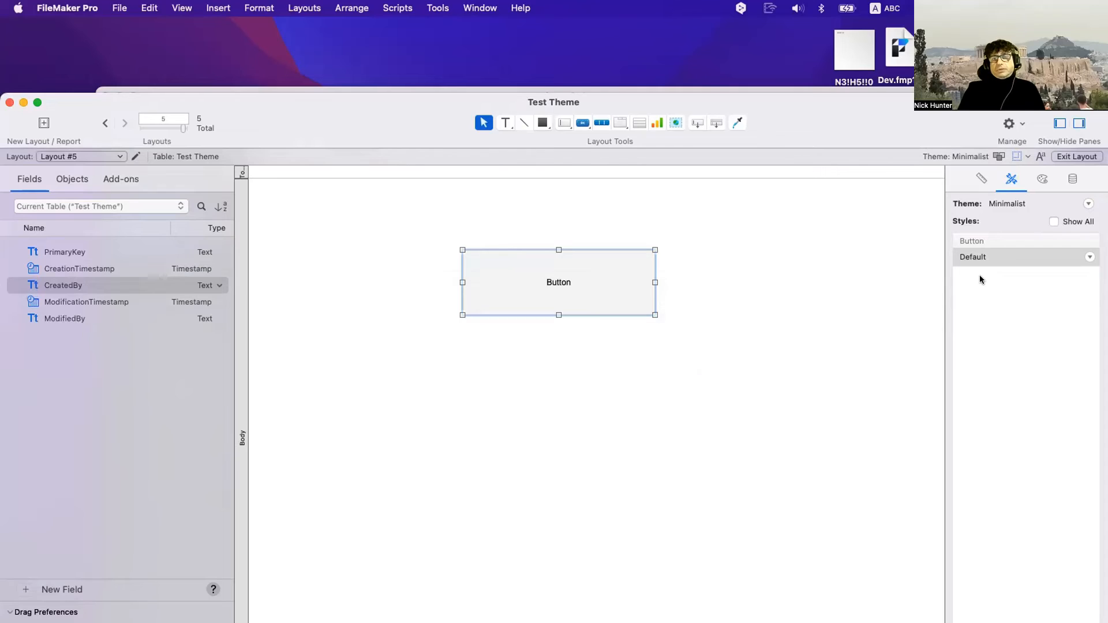
left_click(662, 390)
left_click(55, 156)
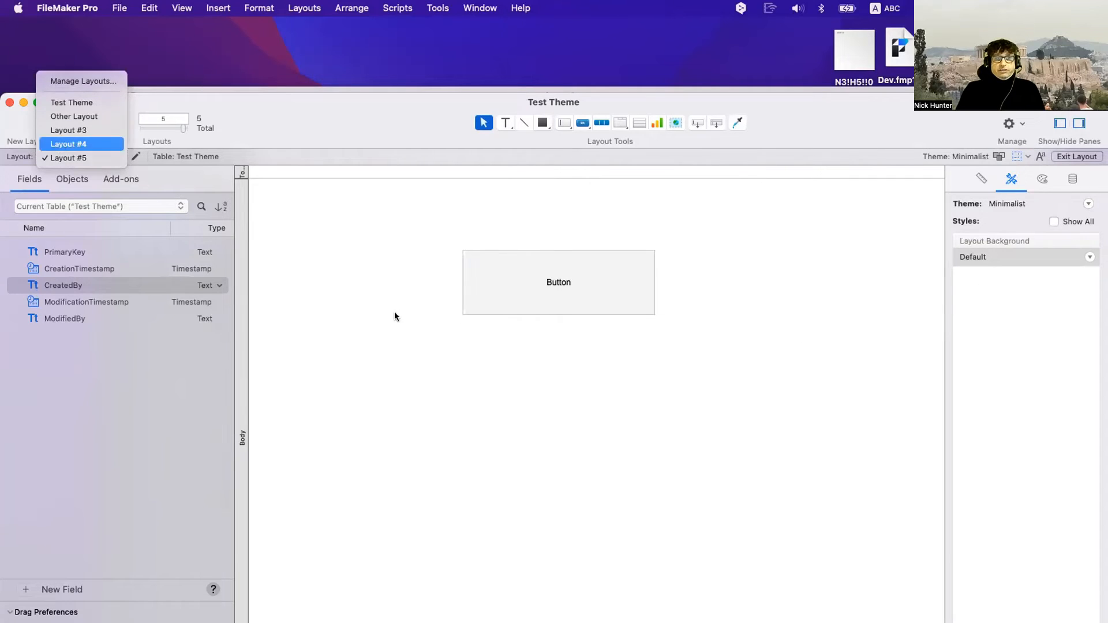
key("Return")
left_click_drag(414, 126, 417, 91)
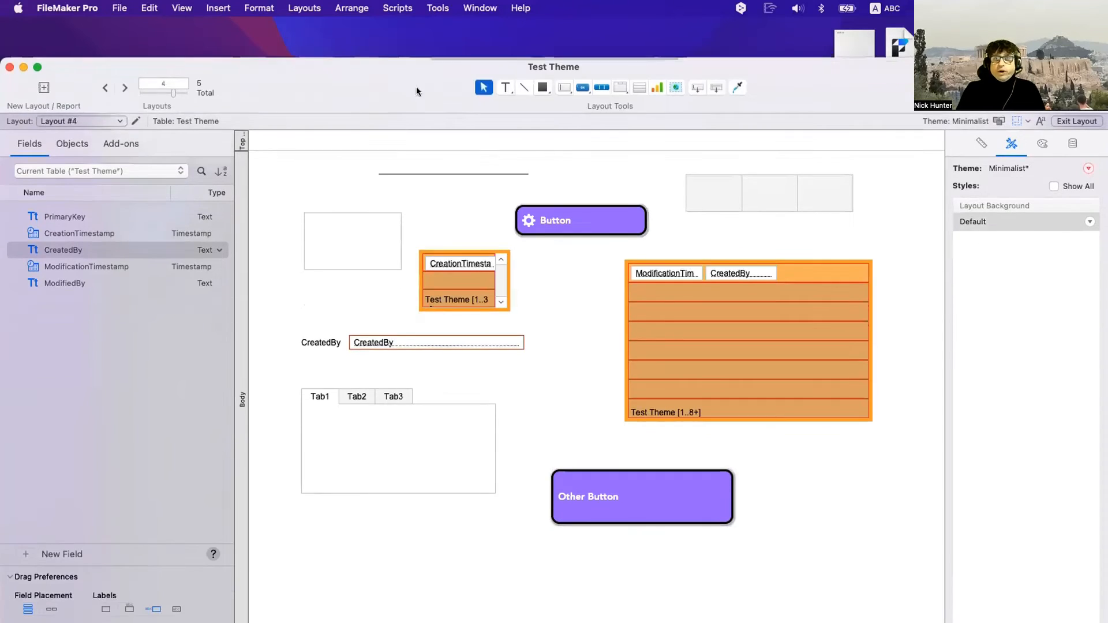
Try a dark grey line color on the button bar, view the options for saving or reverting its style, and undo the change
left_click(1042, 143)
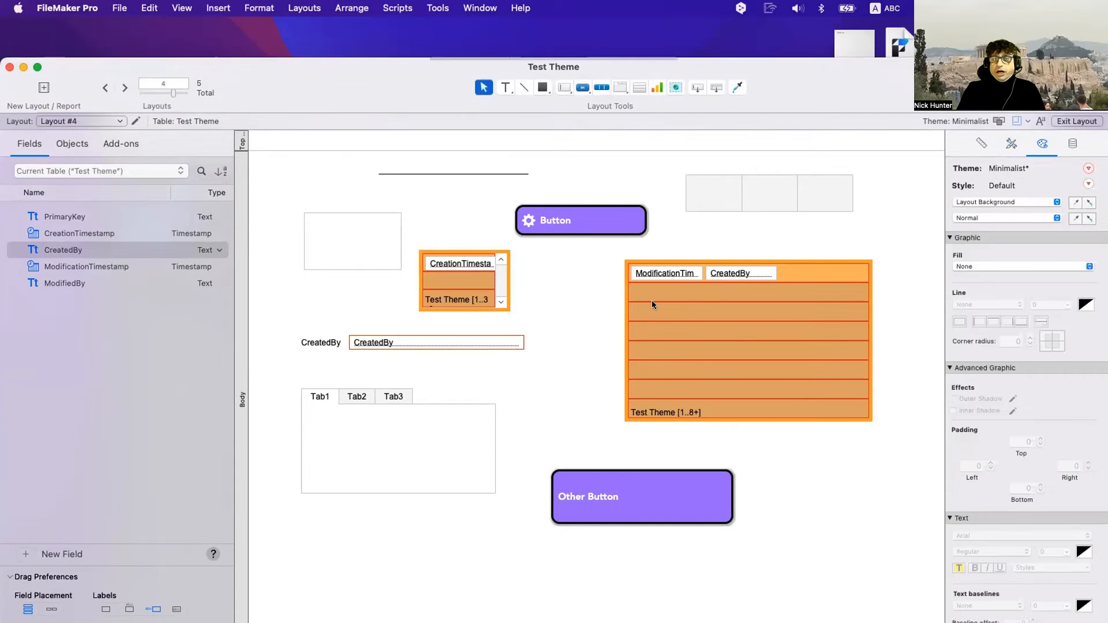
left_click(718, 206)
left_click(1086, 305)
left_click(1066, 238)
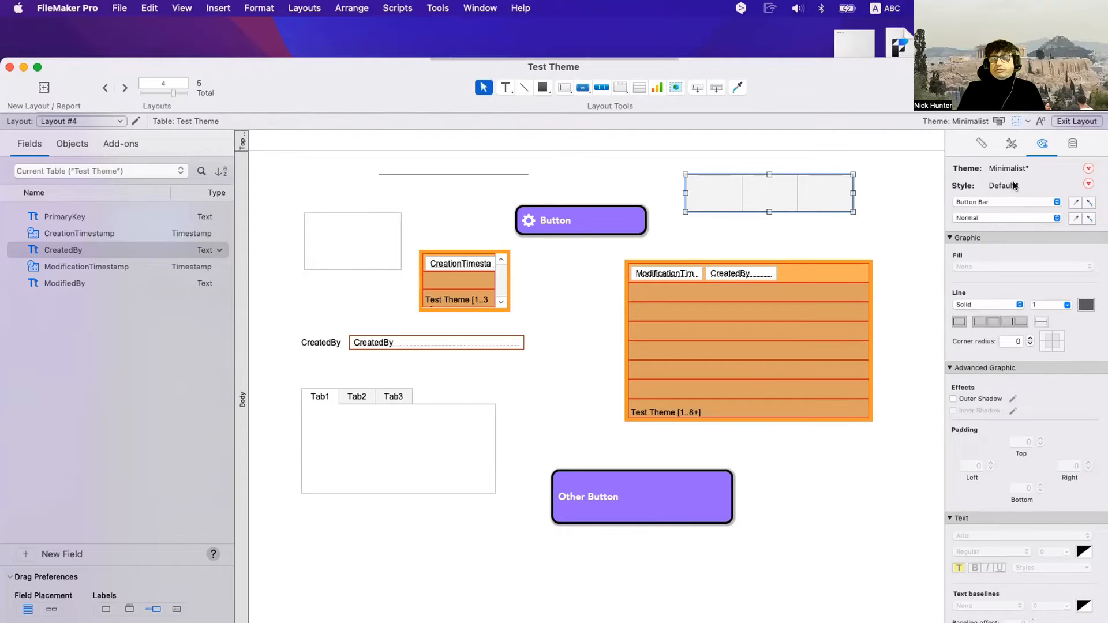
left_click(1088, 183)
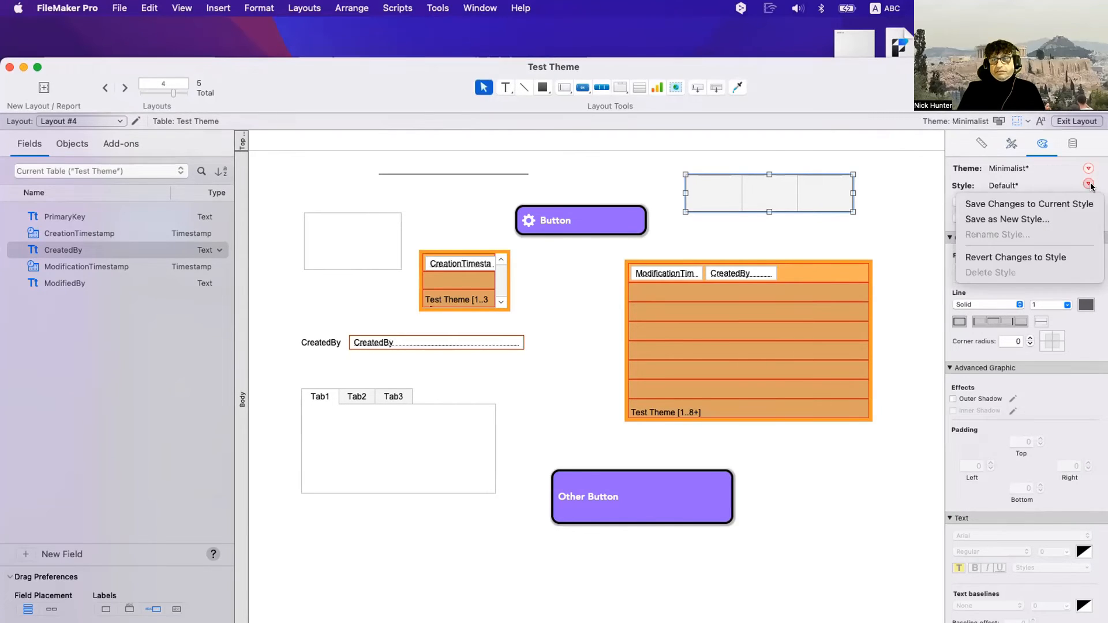
key("Escape")
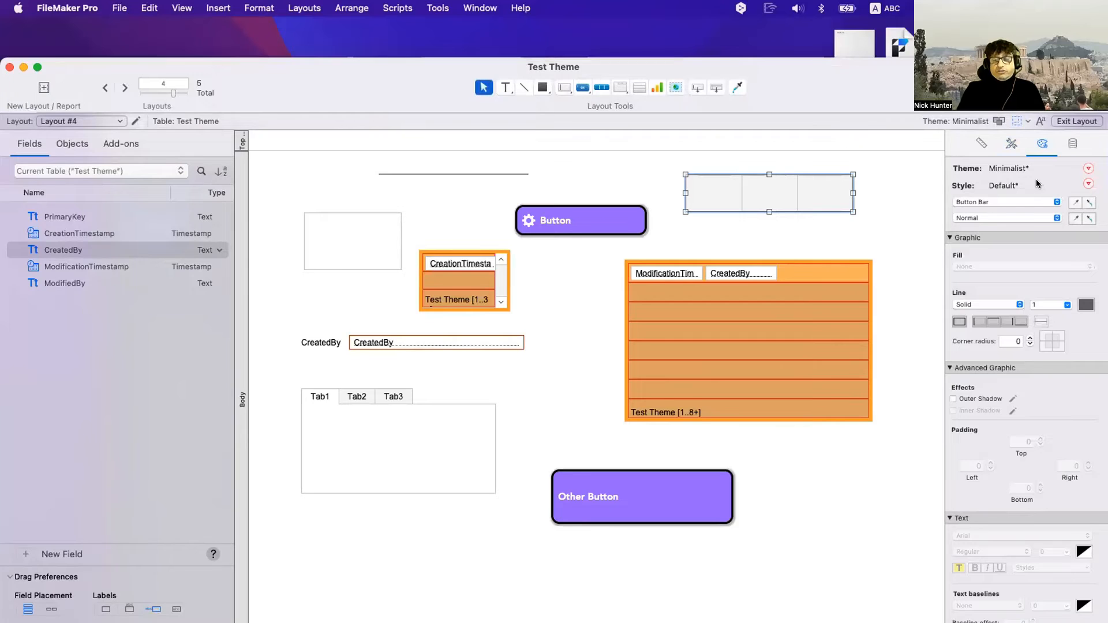
key("super+z")
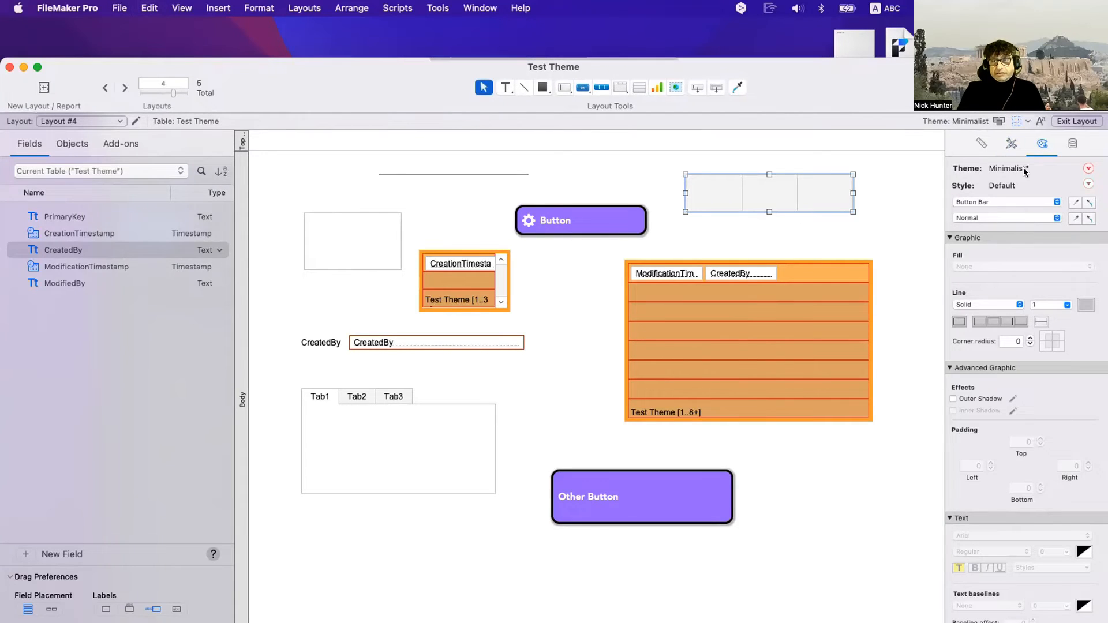
Select the upper purple button, the large portal and the CreatedBy field in turn to check which style each one uses
left_click_drag(568, 217, 572, 217)
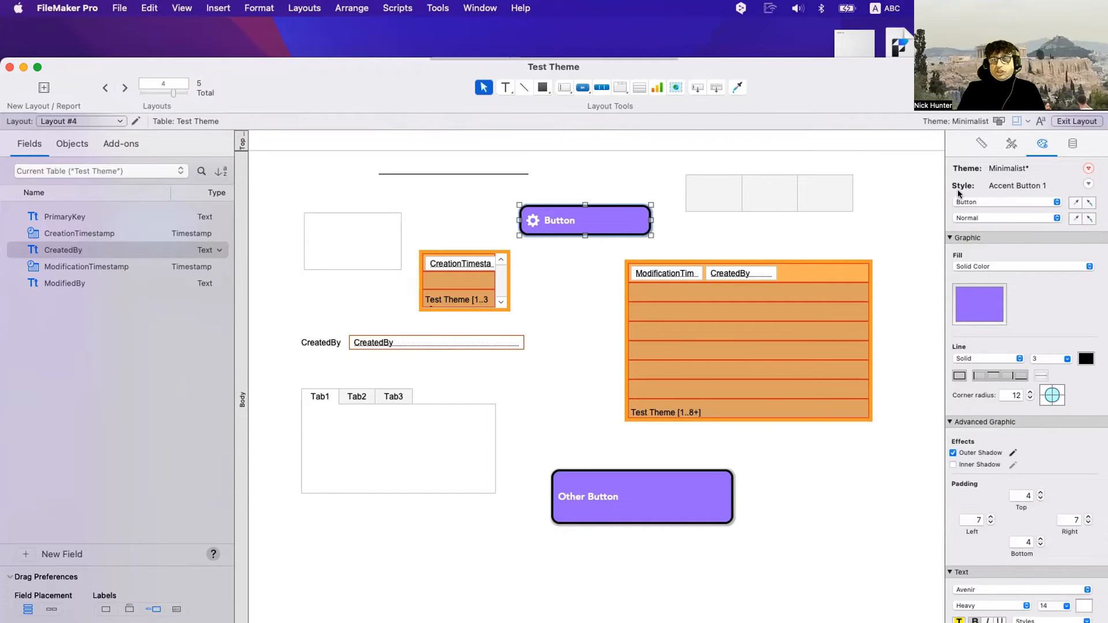
left_click(737, 339)
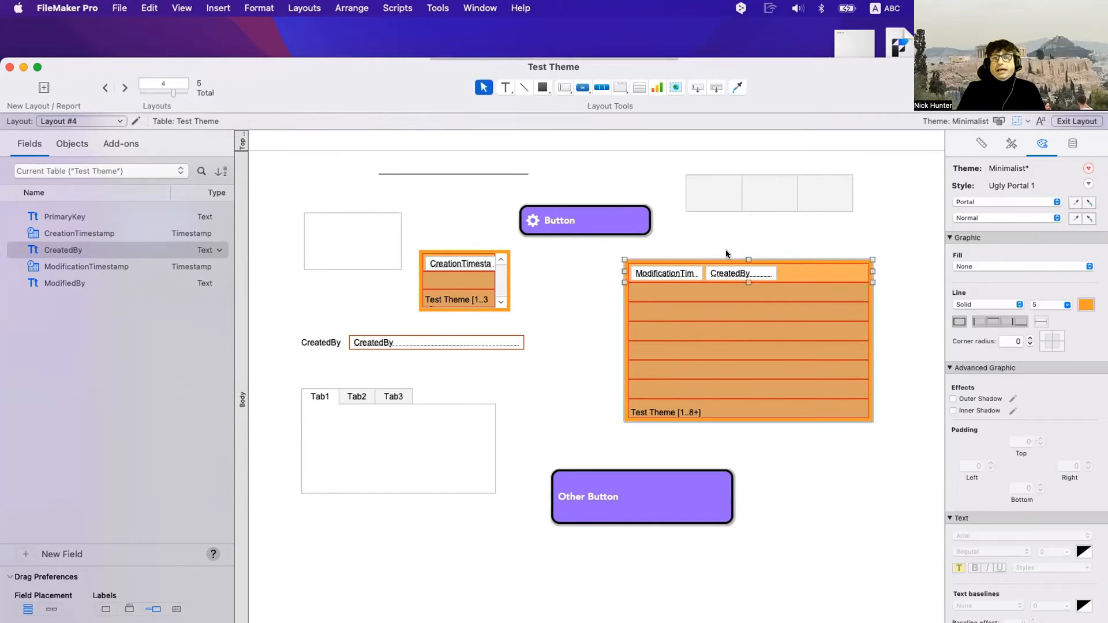
left_click(746, 240)
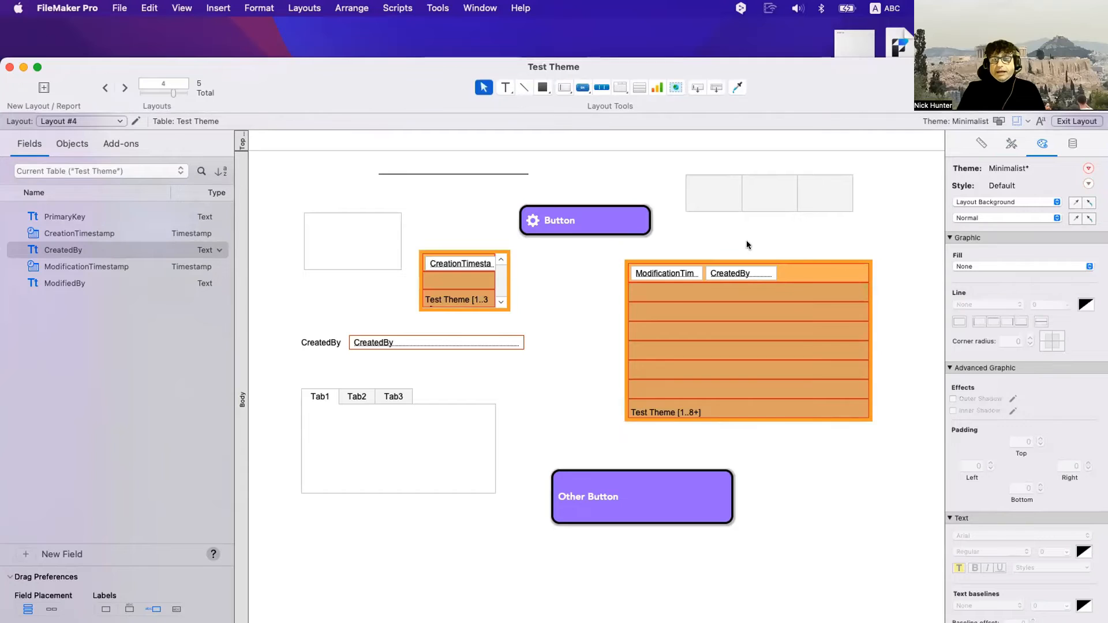
left_click(685, 306)
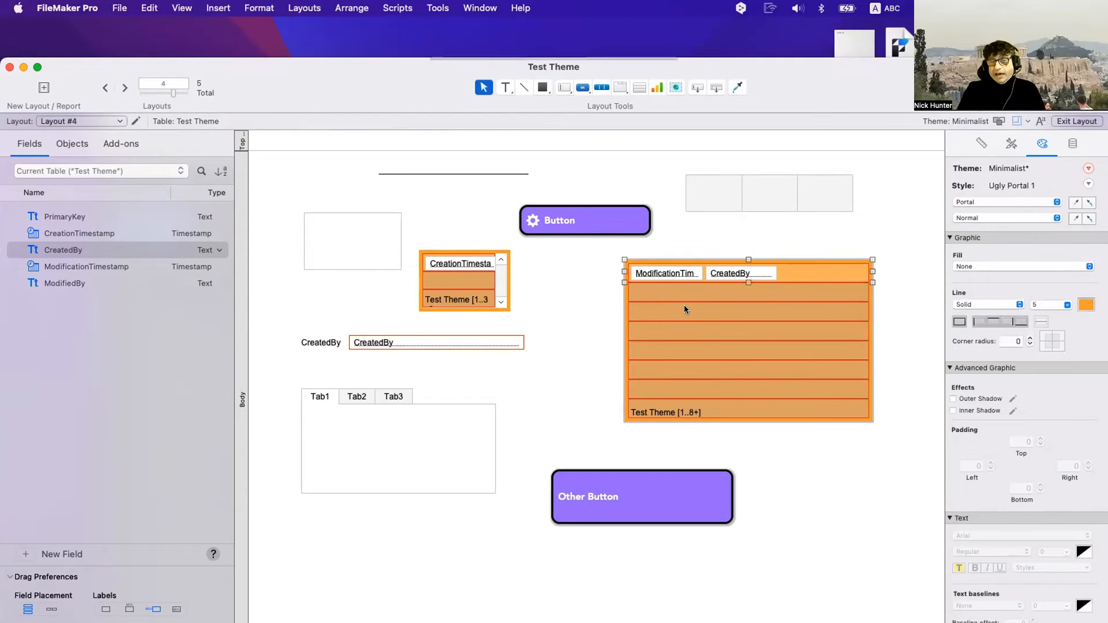
left_click(498, 344)
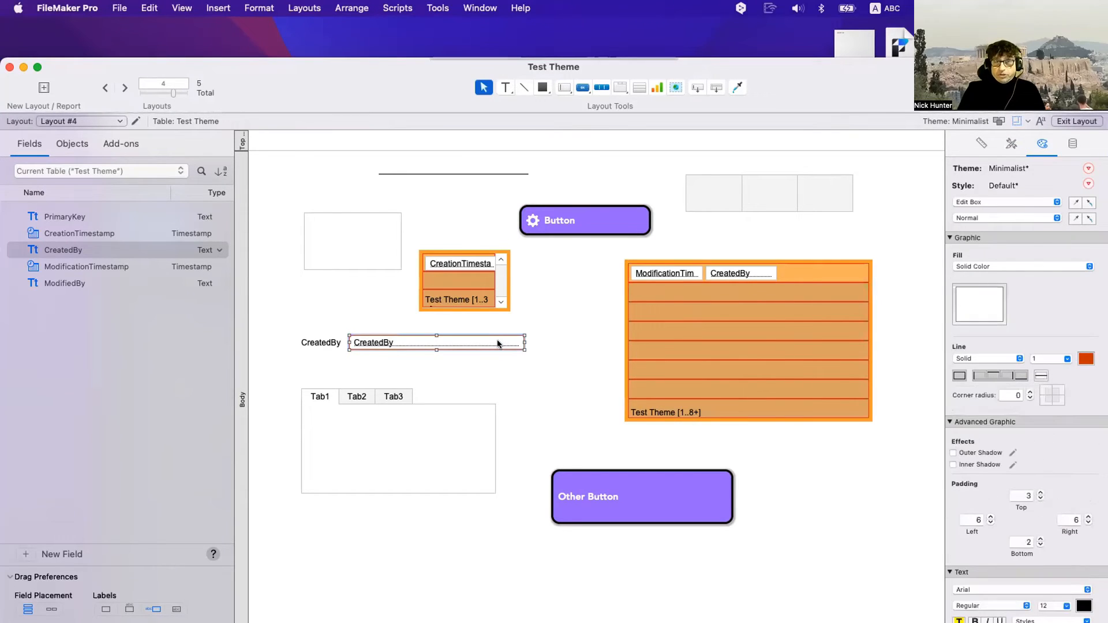
left_click(591, 343)
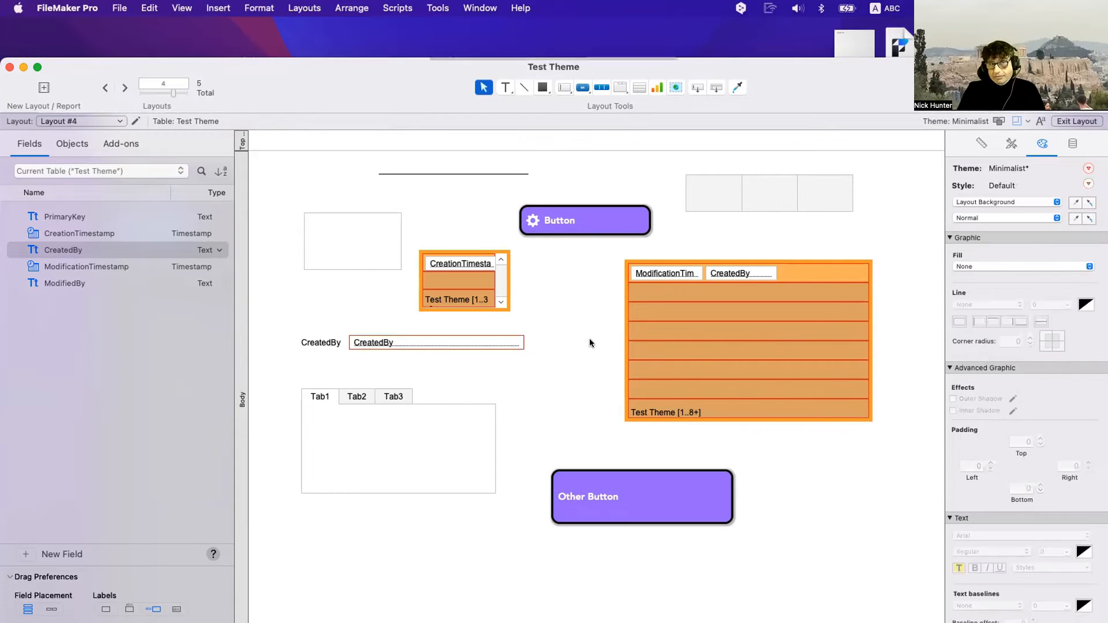
left_click(1087, 168)
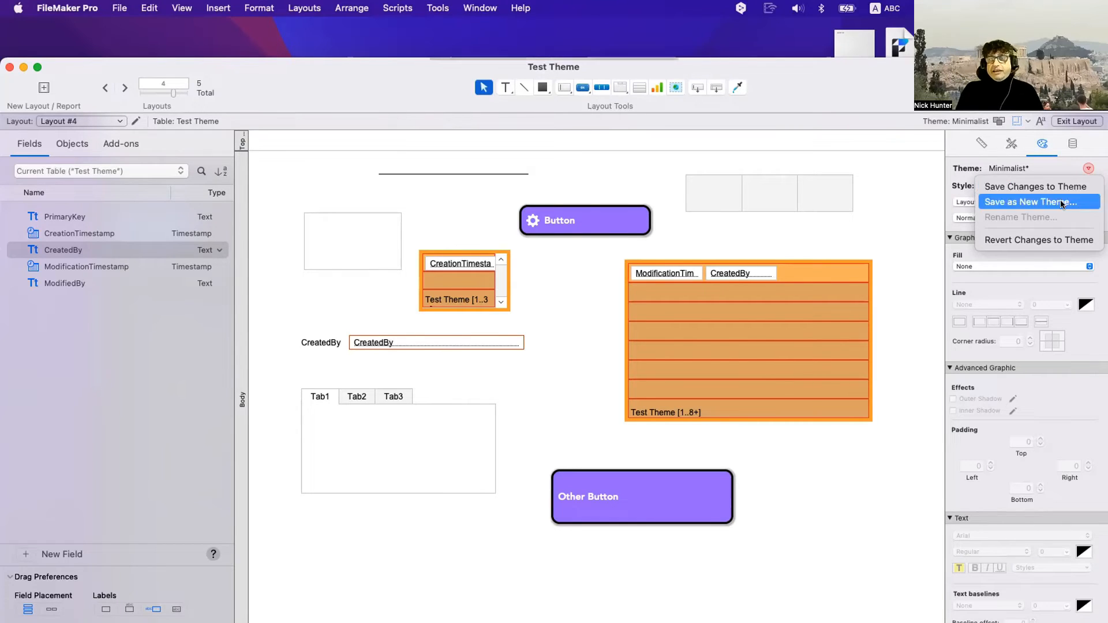
left_click(907, 242)
key("Right")
key("alt+shift+Left")
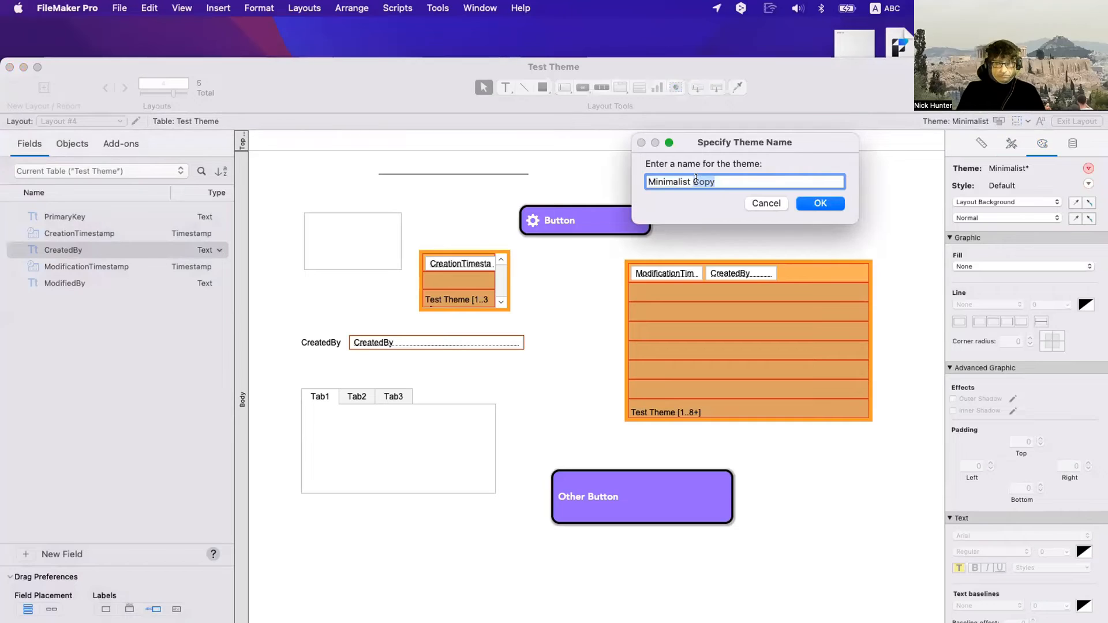
type("2")
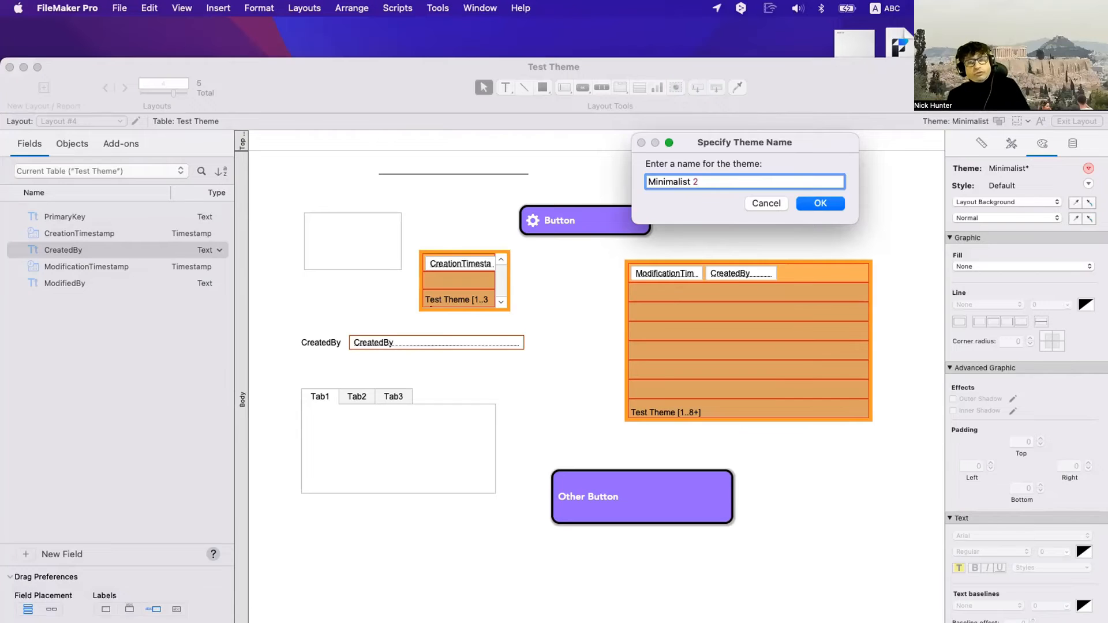
left_click(773, 203)
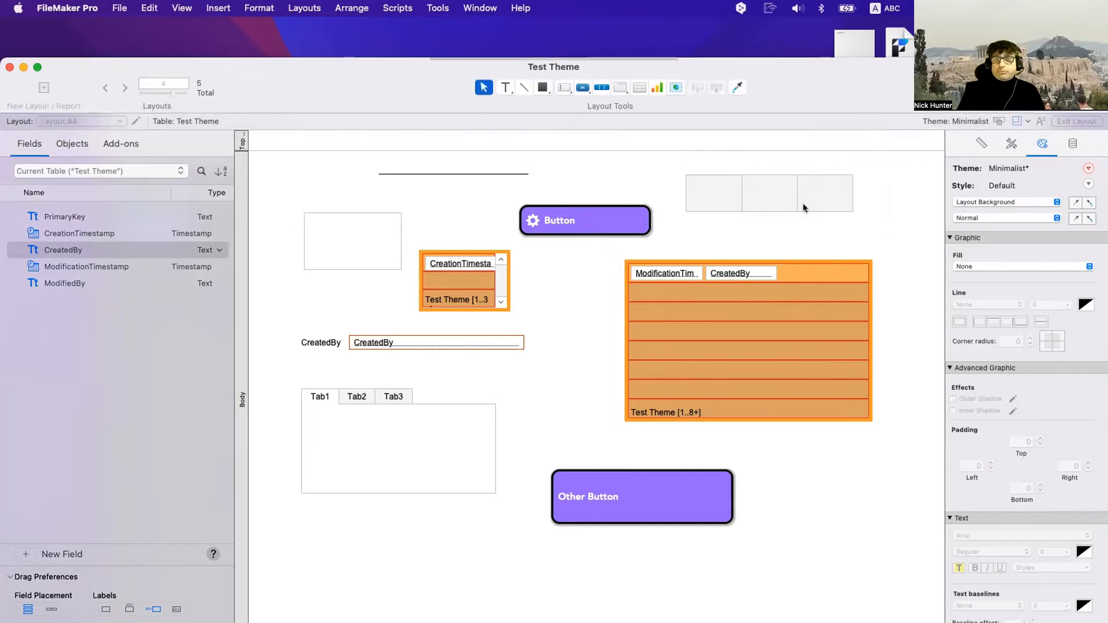
Save the changes to the current Minimalist theme and switch to Layout #5
left_click(1087, 168)
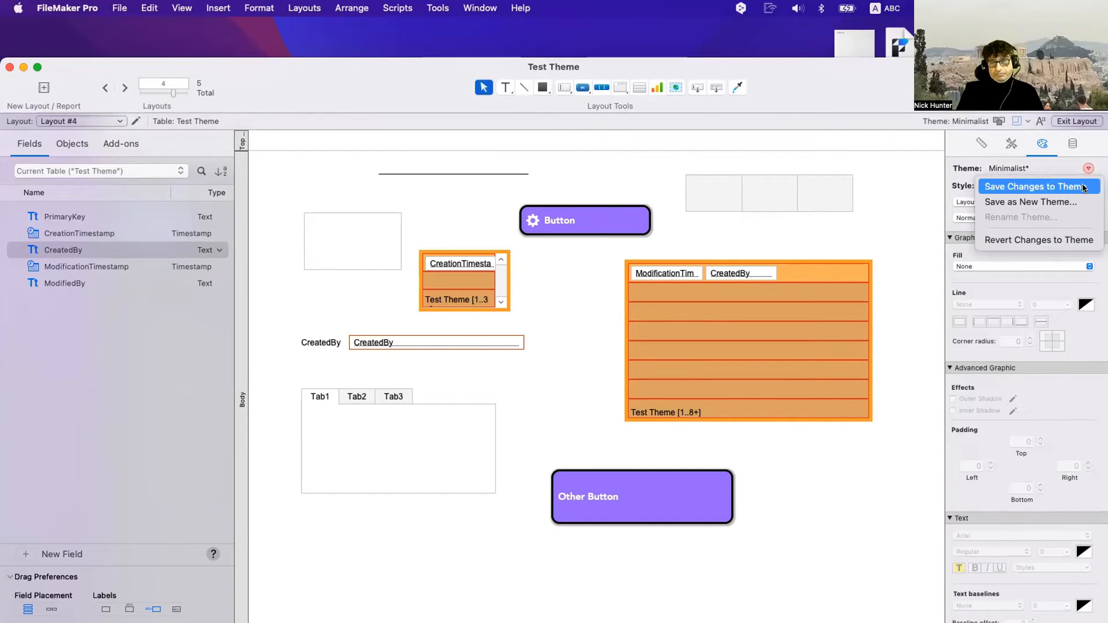
left_click(1083, 187)
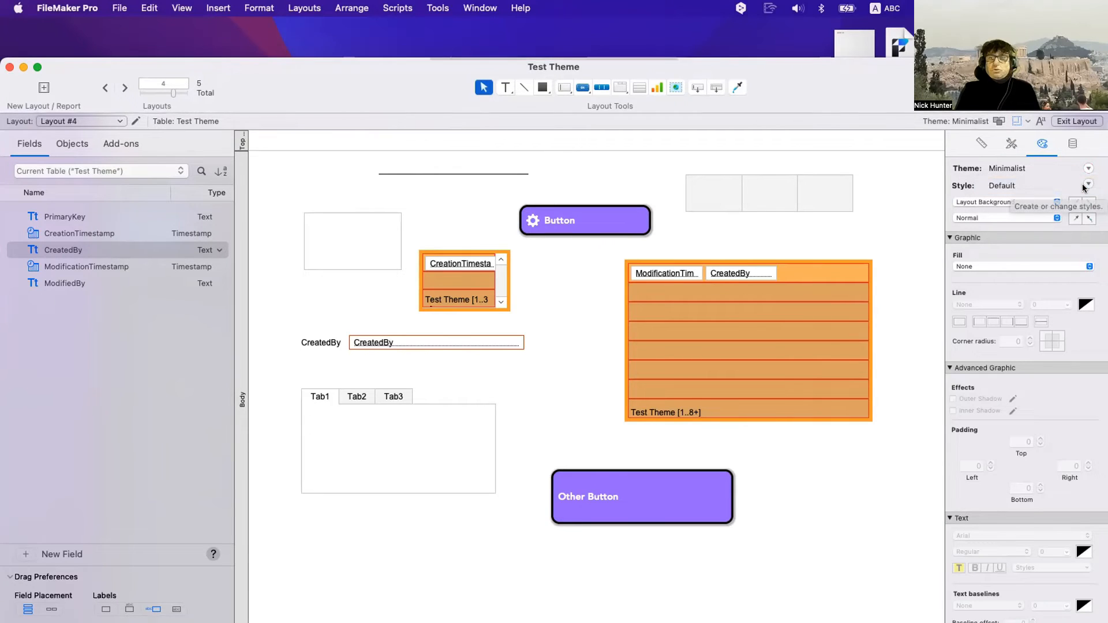
left_click(114, 122)
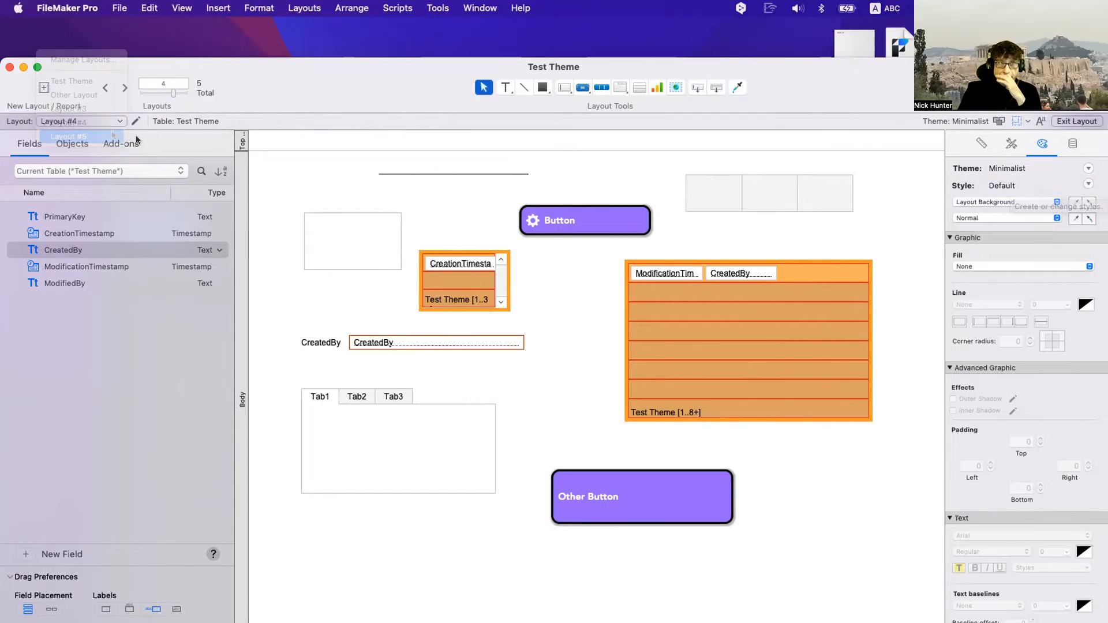
left_click(113, 136)
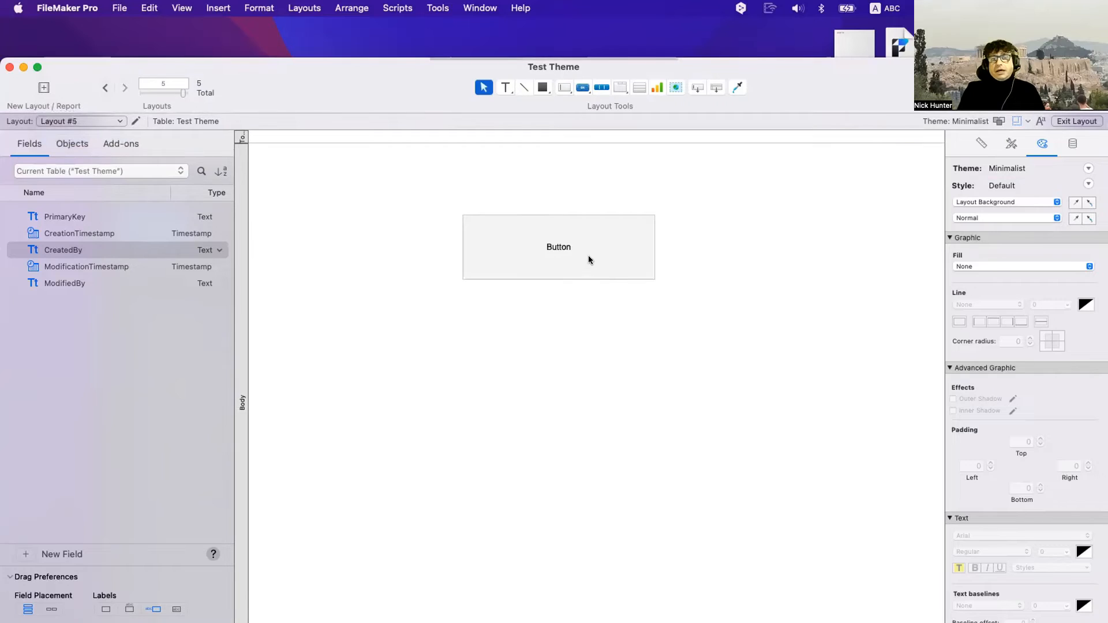
Give the button the Accent Button 1 style and a plus icon after its label, and move it up and to the left
left_click(589, 258)
left_click(1011, 145)
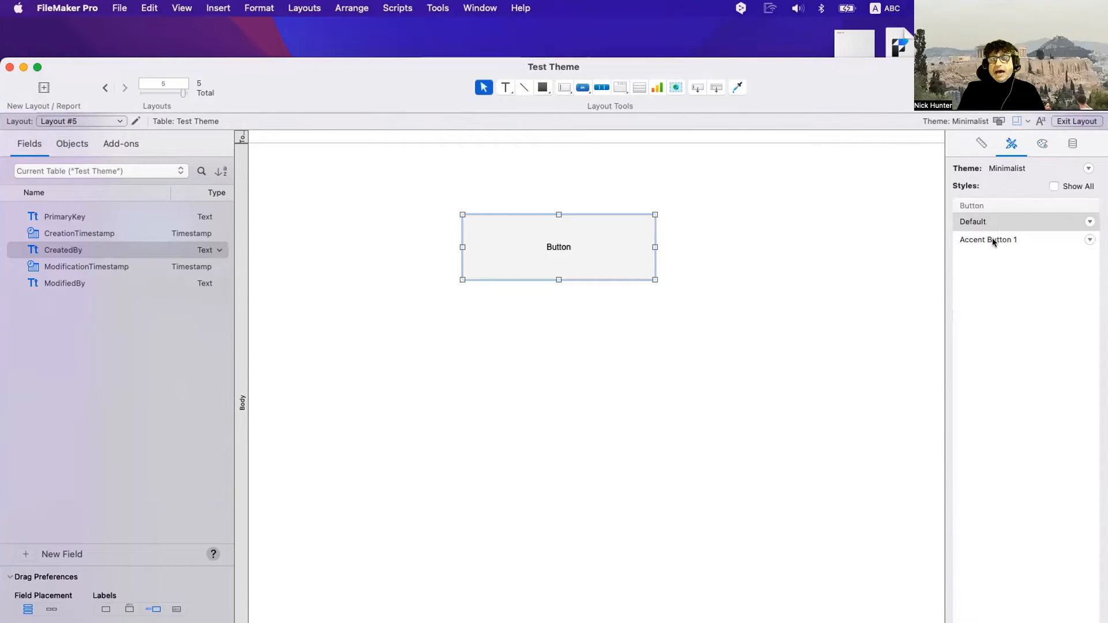
left_click(993, 239)
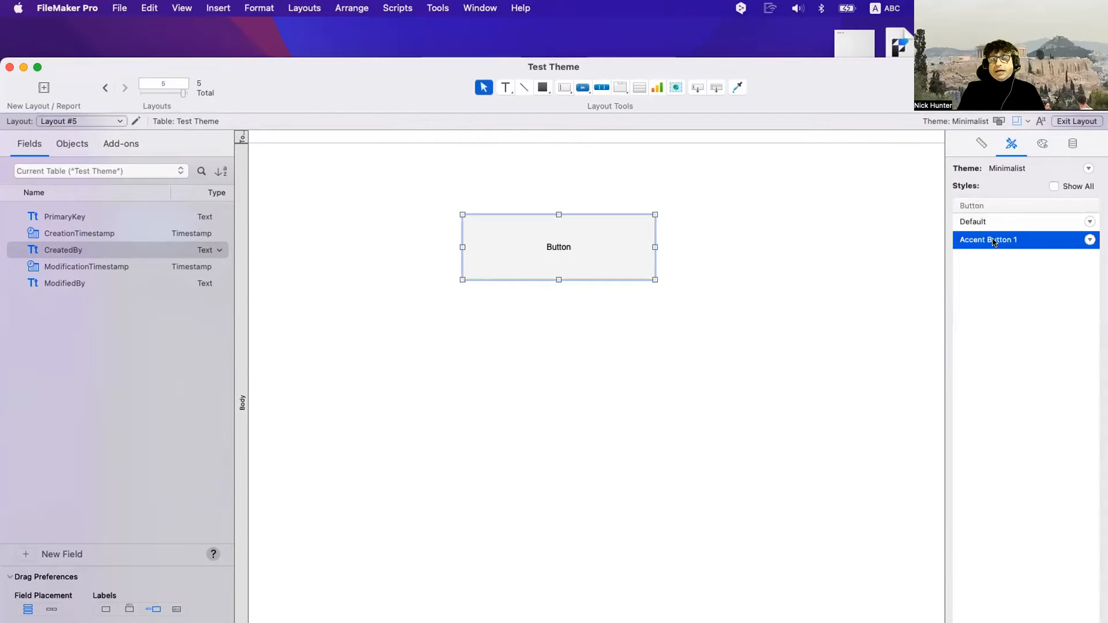
double_click(584, 260)
left_click_drag(584, 259, 506, 217)
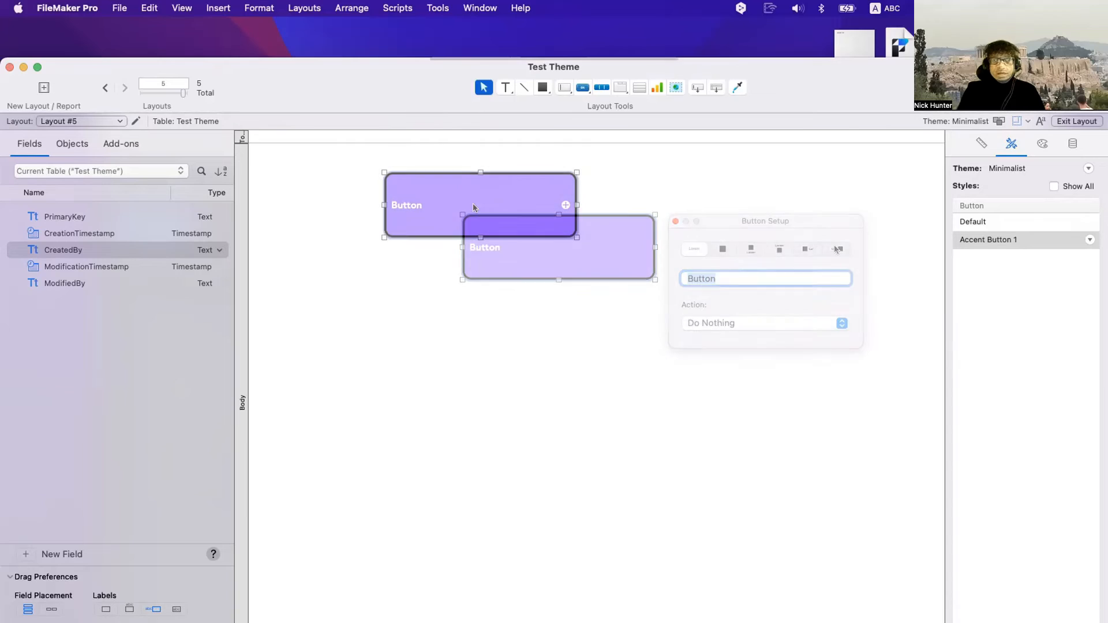
Draw a seven-row portal below the button showing the current table's records, with ModifiedBy as its only field
left_click(639, 88)
left_click_drag(457, 330, 662, 492)
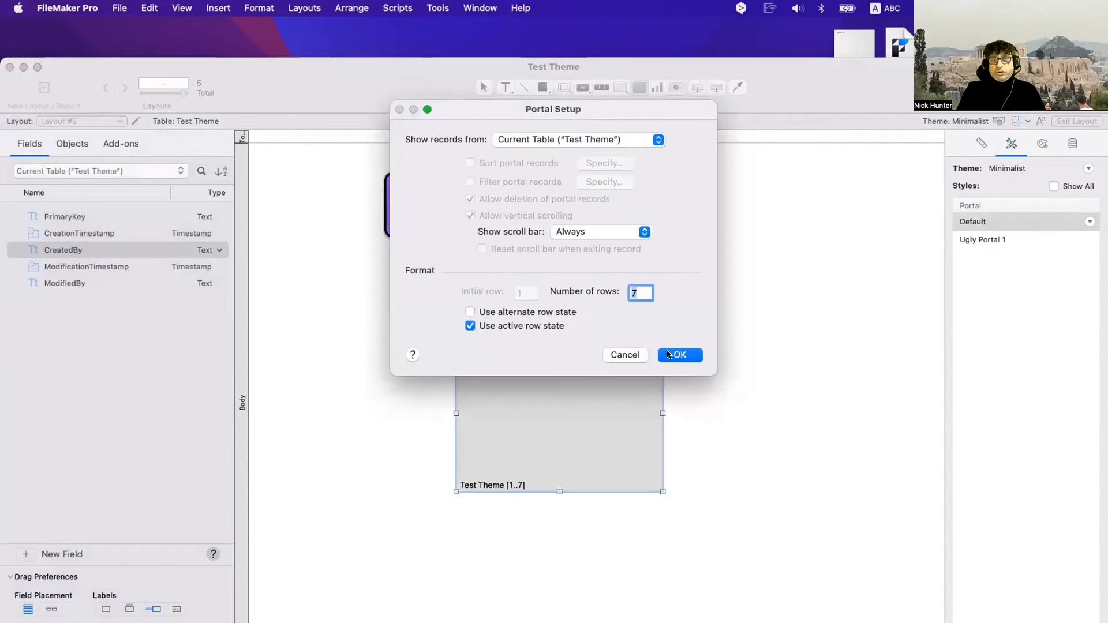
left_click(680, 354)
double_click(469, 240)
left_click(694, 315)
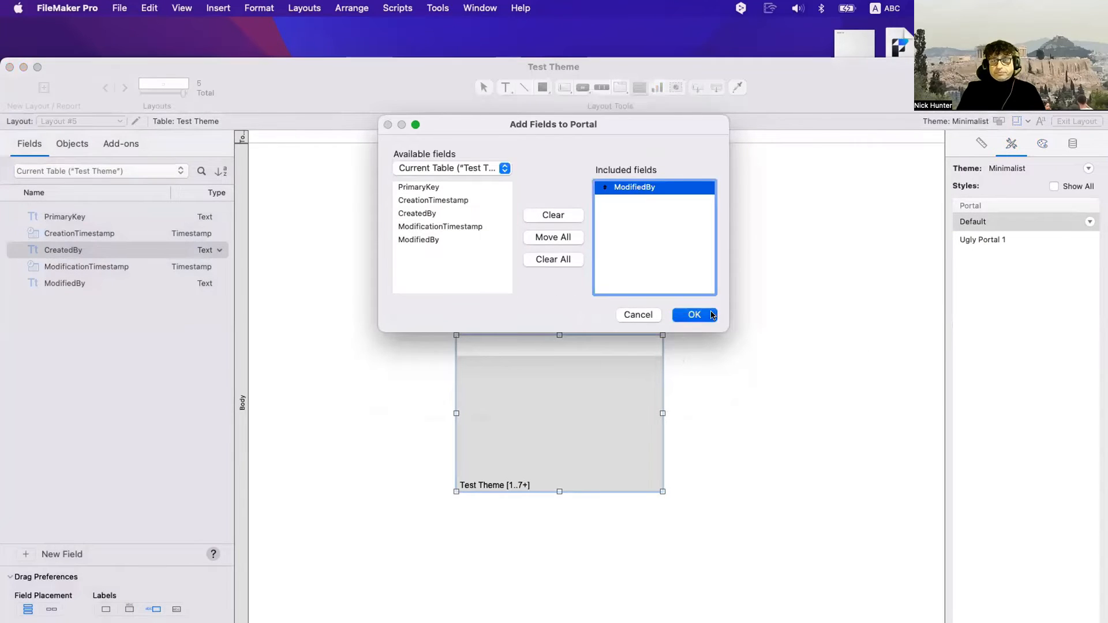
Apply the Ugly Portal 1 style to the portal and move it to the right of the purple button
left_click(1011, 239)
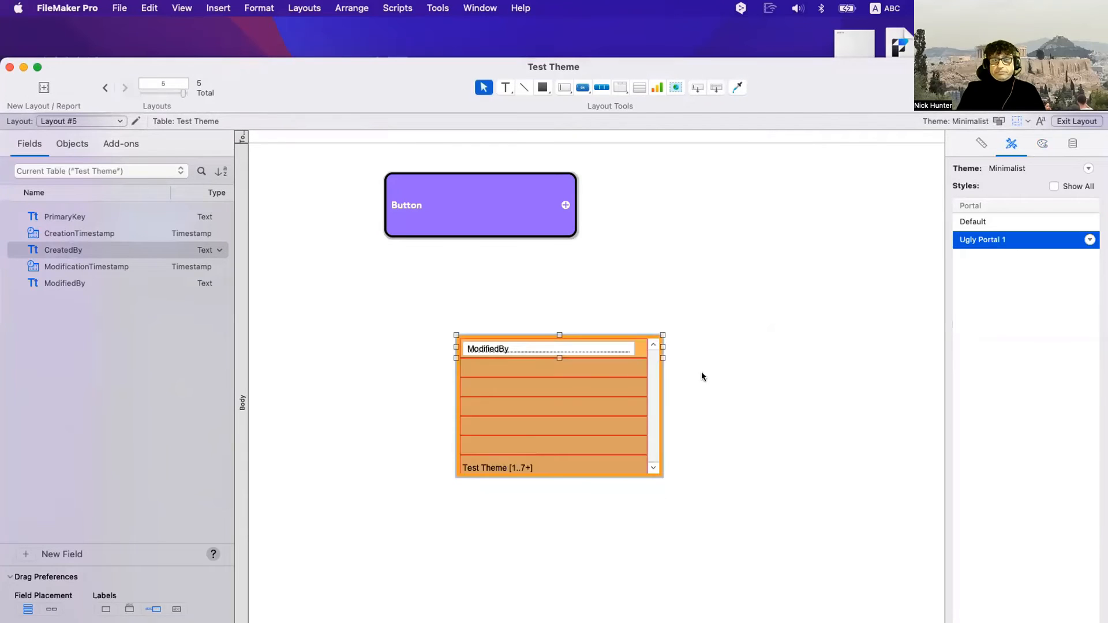
left_click_drag(549, 461, 716, 319)
left_click(854, 351)
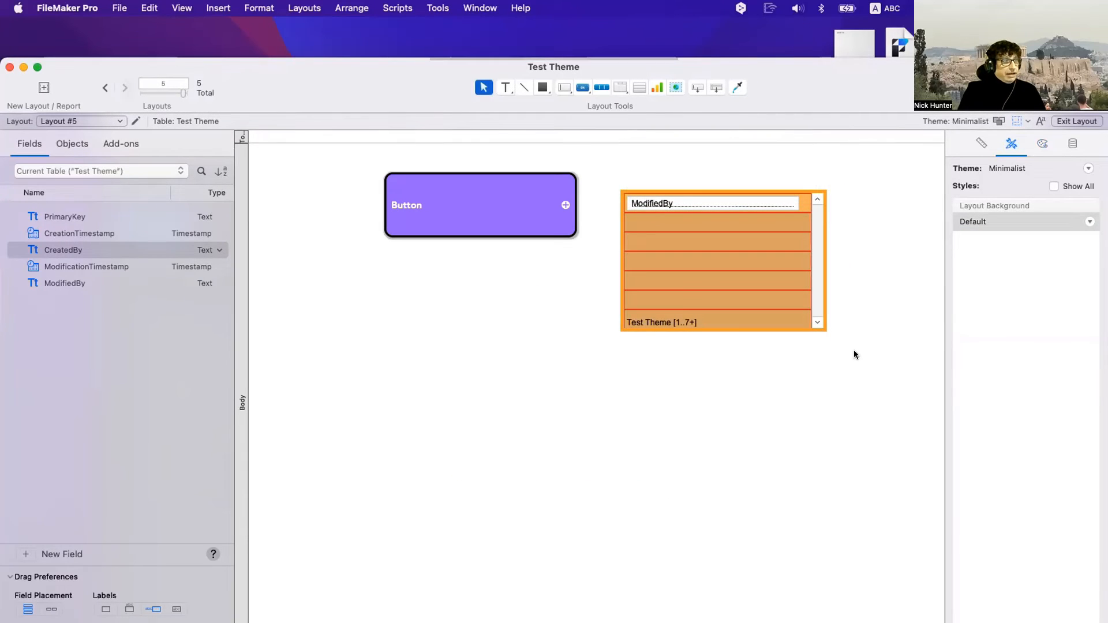
Check the styles applied to the purple button and the portal, and switch to Layout #4
left_click(514, 221)
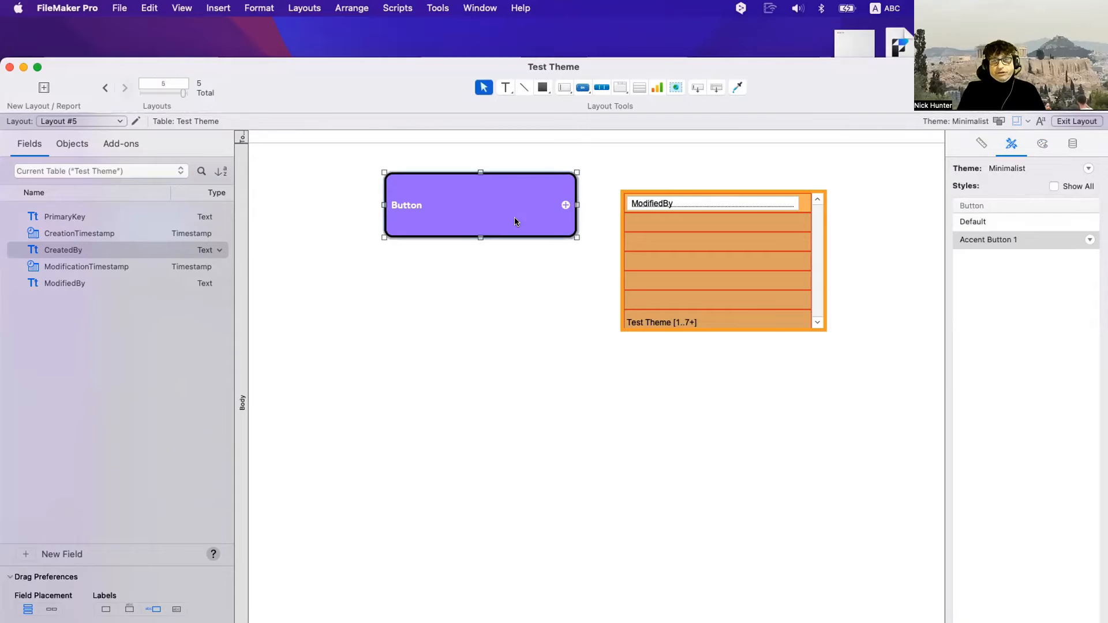
left_click(633, 234)
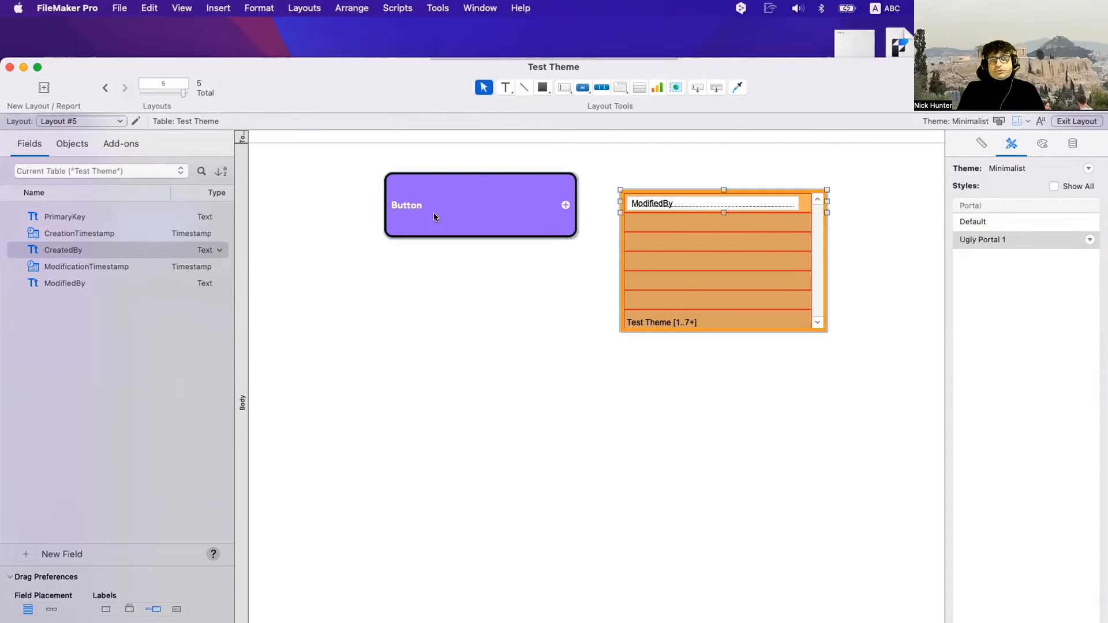
left_click(85, 118)
left_click(84, 109)
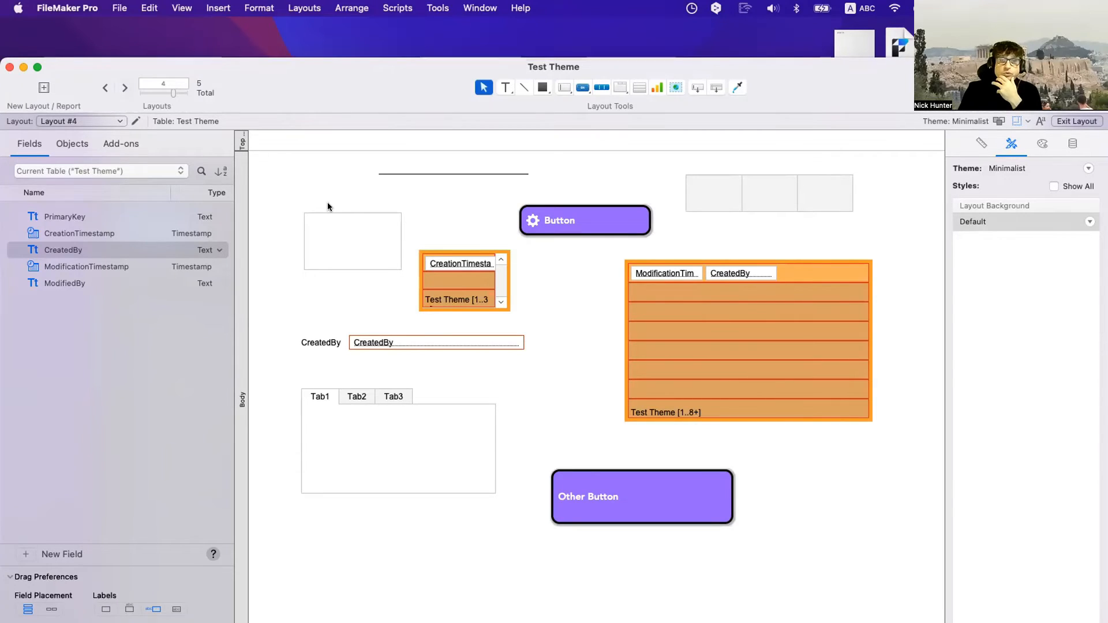
Select the Body part of Layout #4 and show its appearance settings
left_click(249, 206)
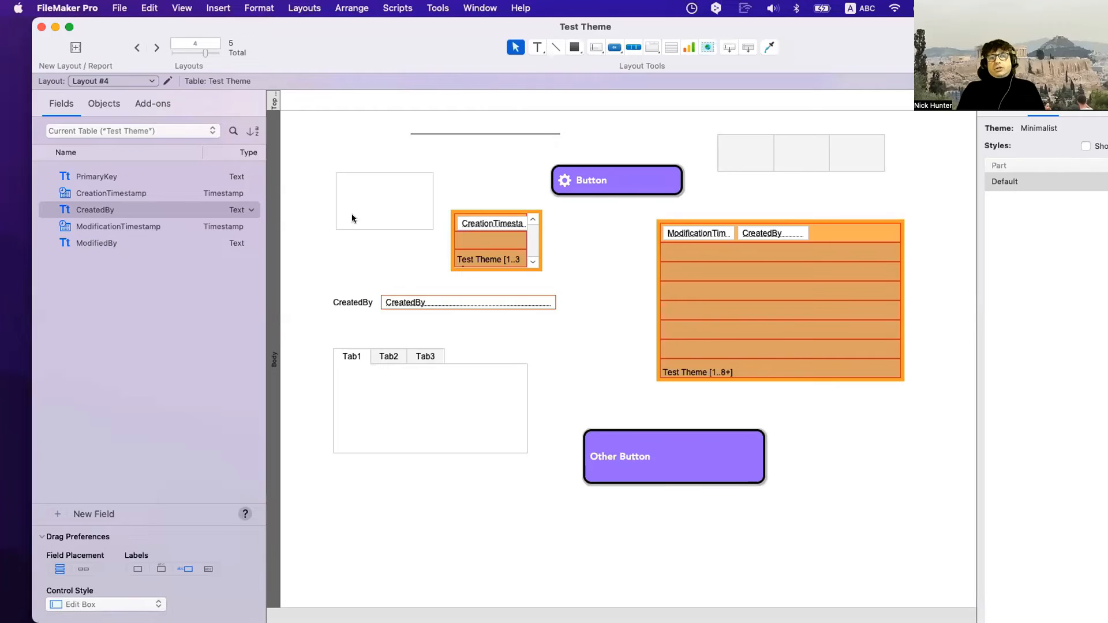
left_click(346, 139)
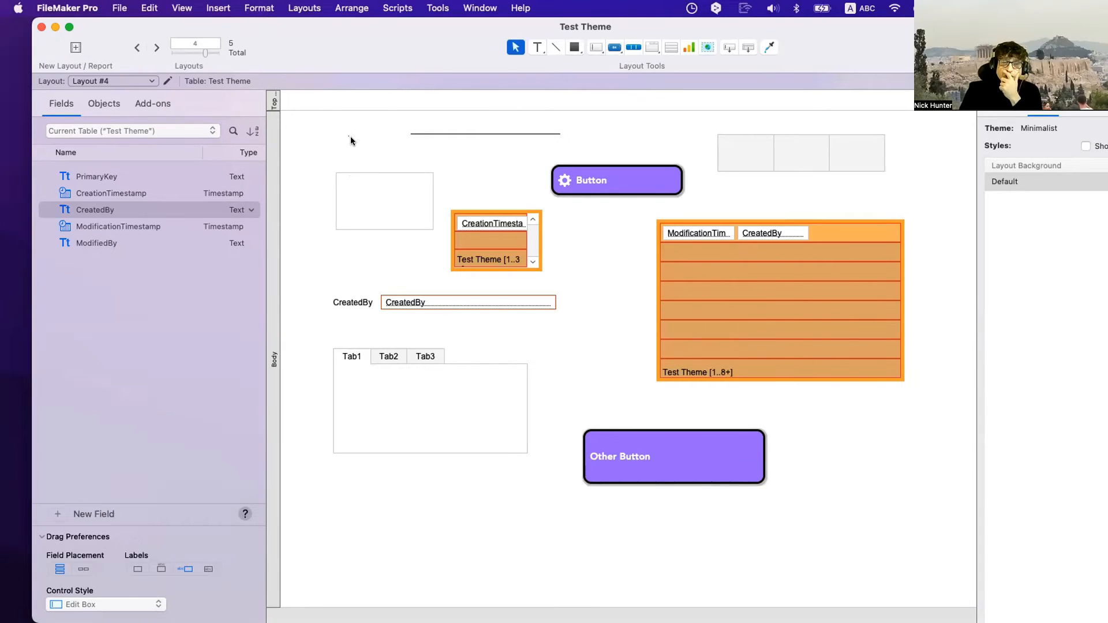
left_click(270, 145)
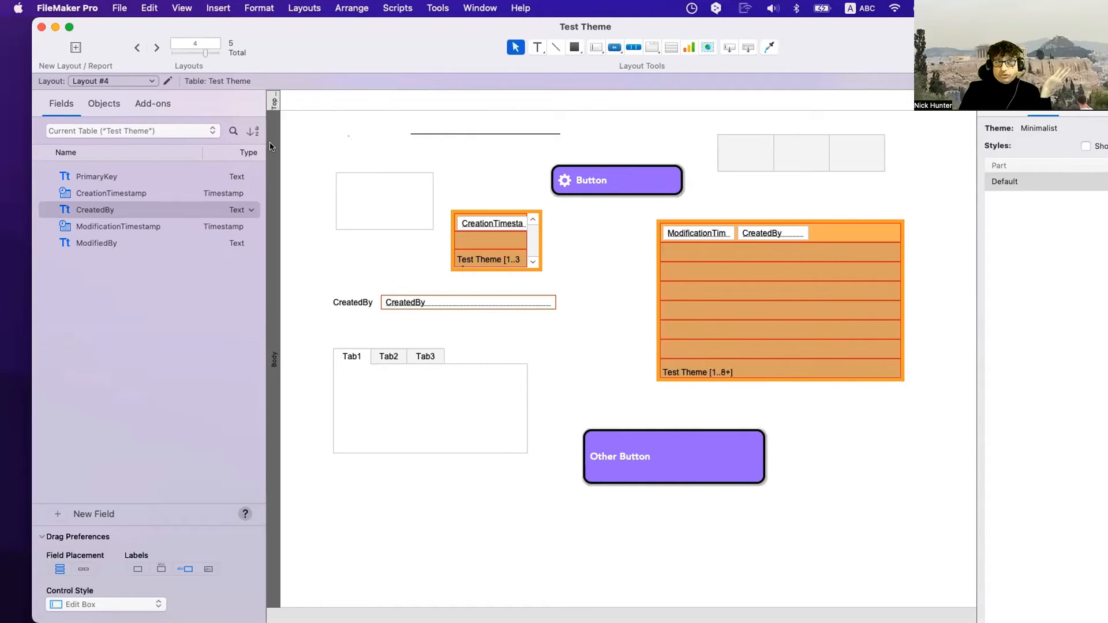
left_click(296, 157)
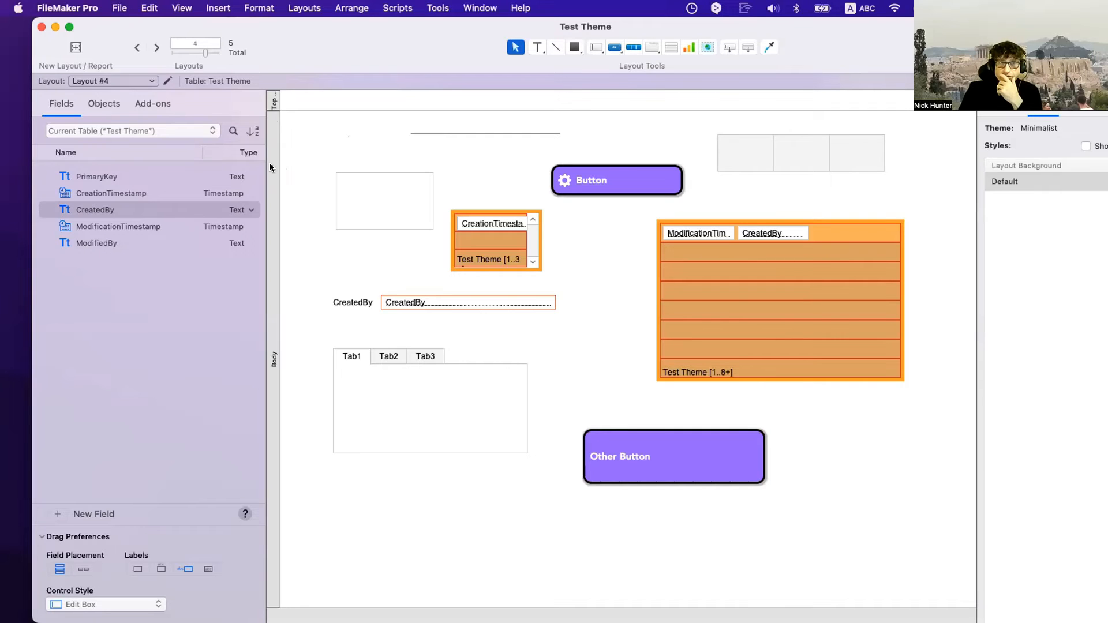
left_click(269, 164)
left_click_drag(261, 61, 247, 60)
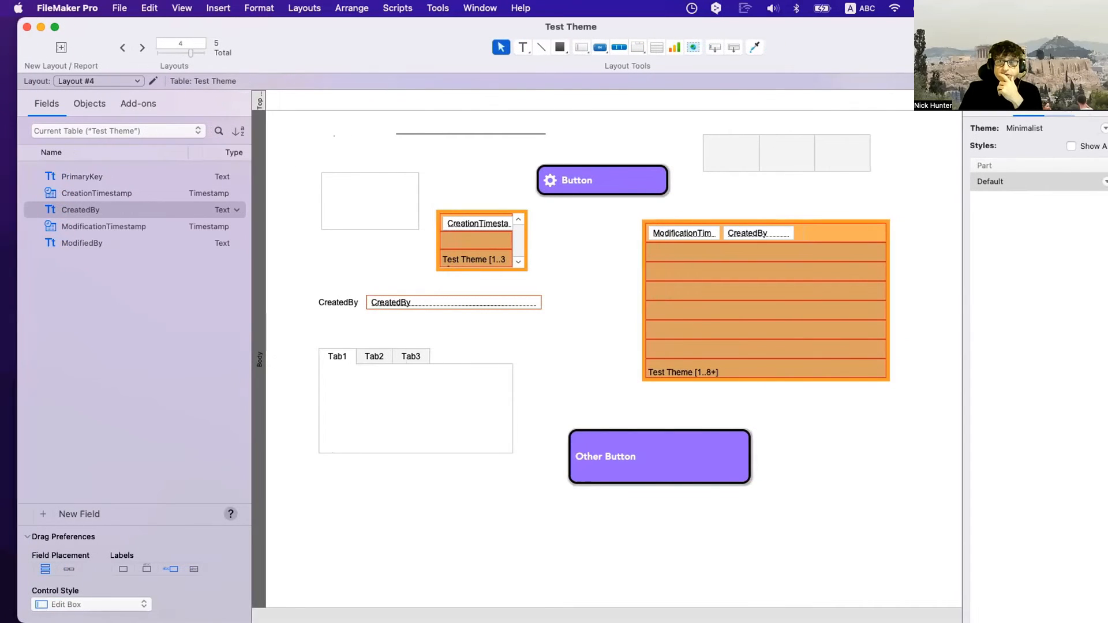
left_click(1059, 106)
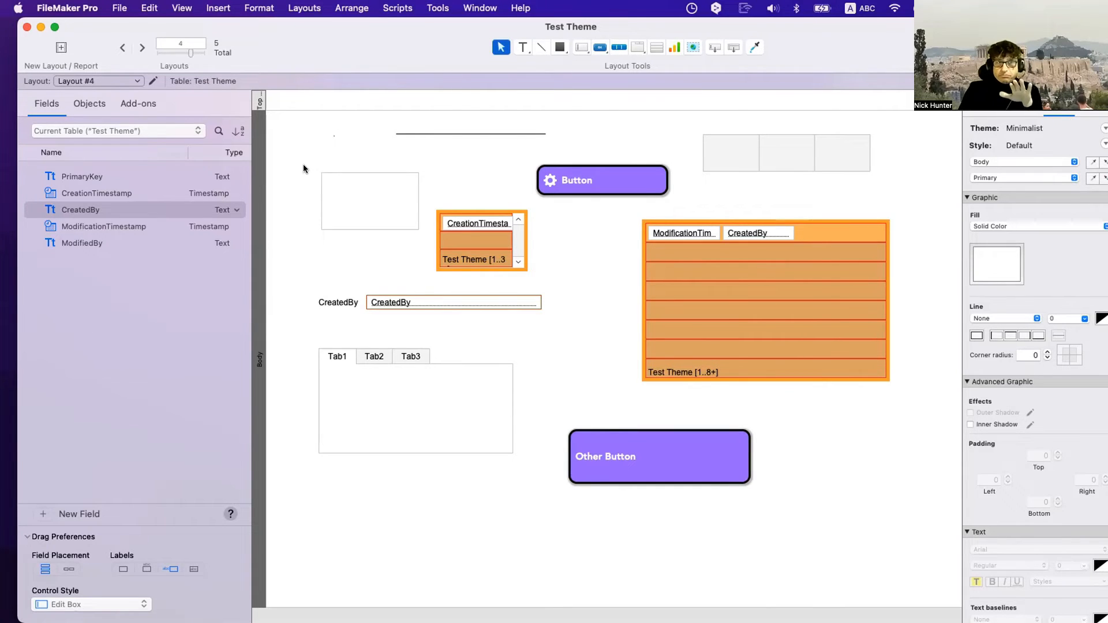
Try a different solid fill colour on the Body part and revert its style changes
left_click(1009, 267)
left_click(985, 367)
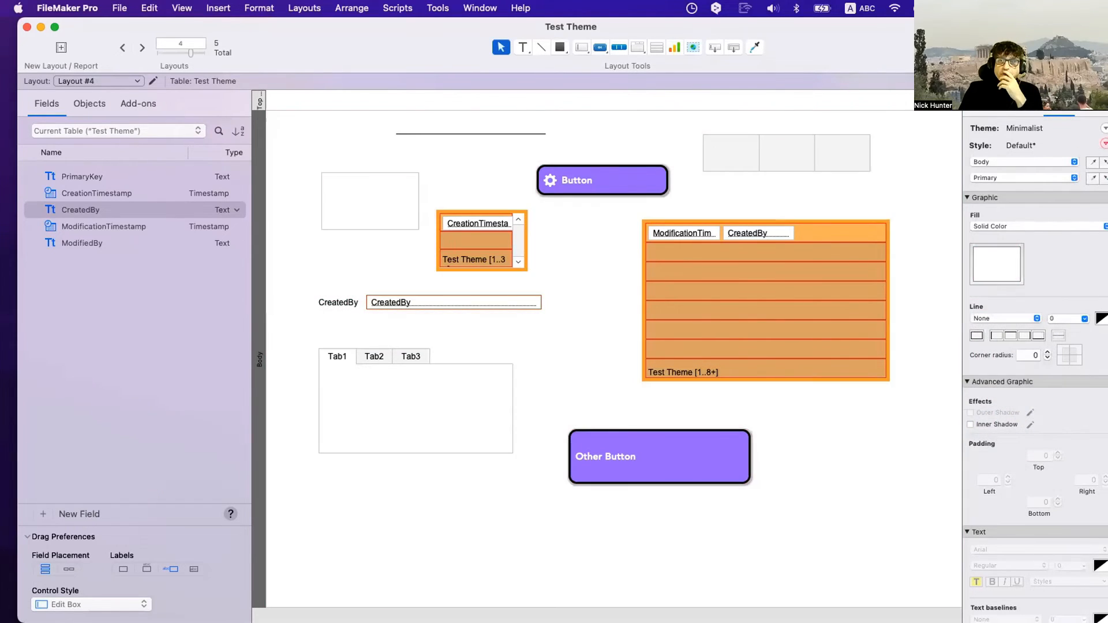
left_click(1103, 144)
left_click(1061, 215)
Fill the Body part with the image DSC03552-1.jpg from the Desktop
left_click(998, 226)
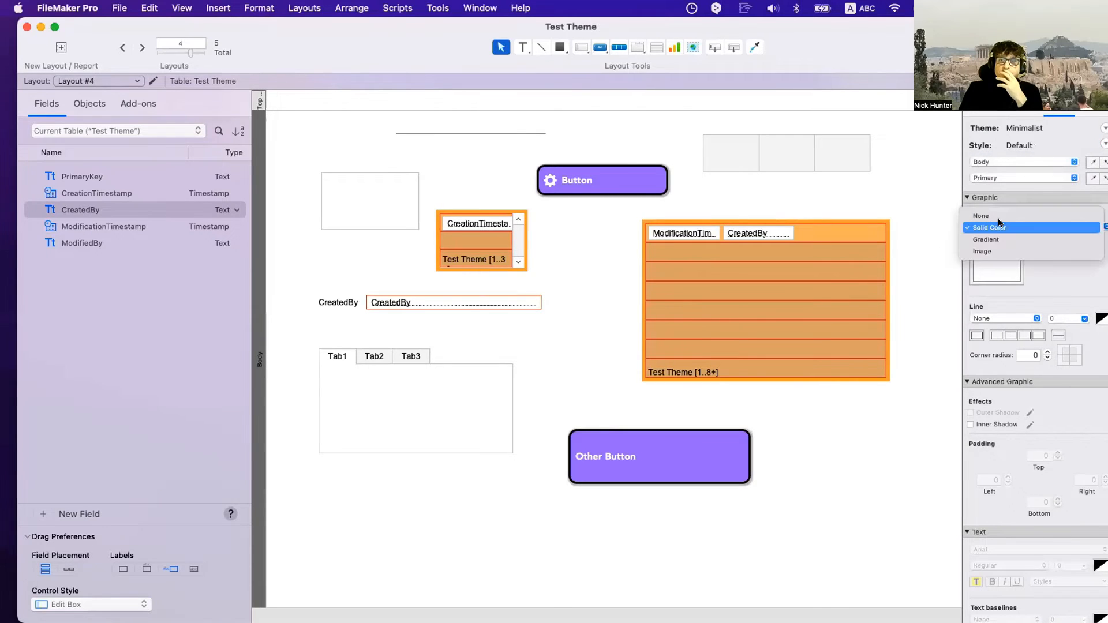
left_click(994, 250)
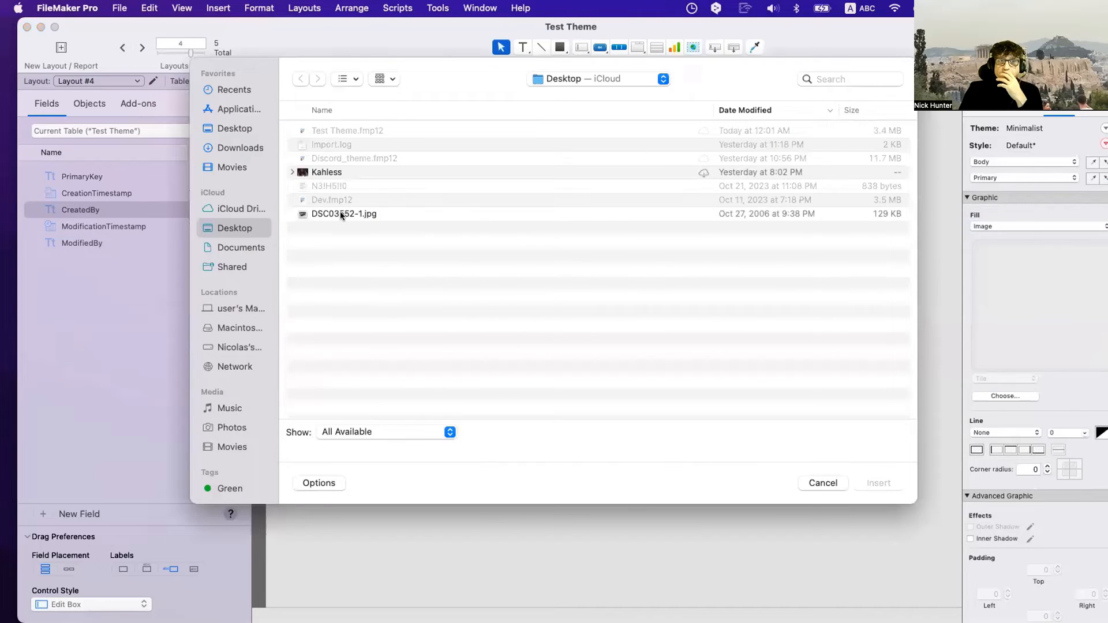
left_click(340, 215)
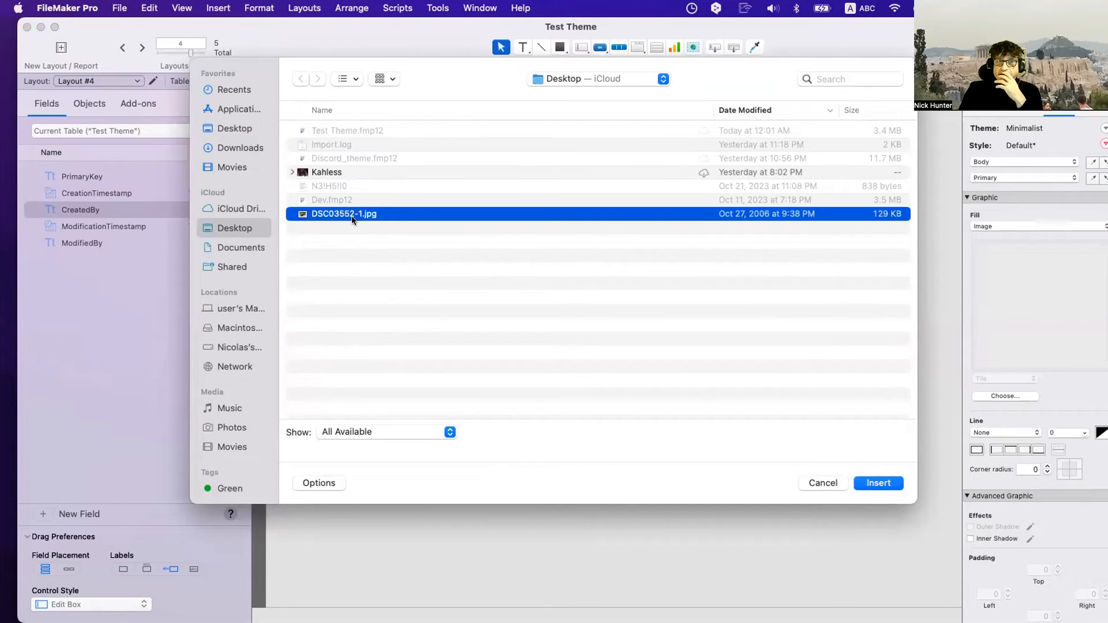
left_click(878, 483)
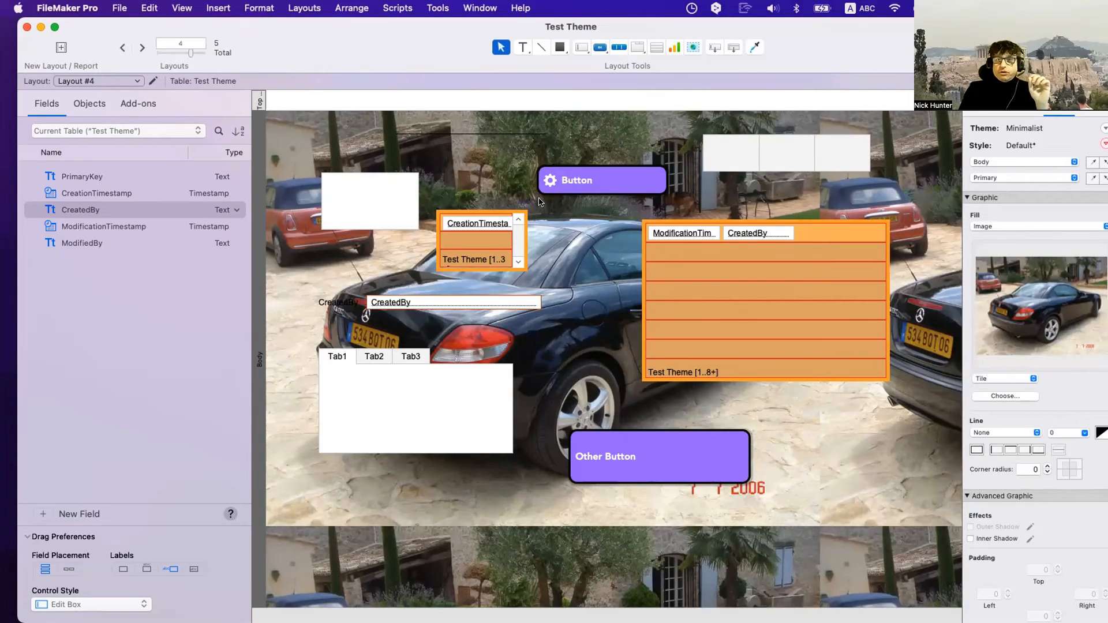
View the image background in Browse mode and widen the window to see how the layout responds
scroll(692, 254, "right", 2)
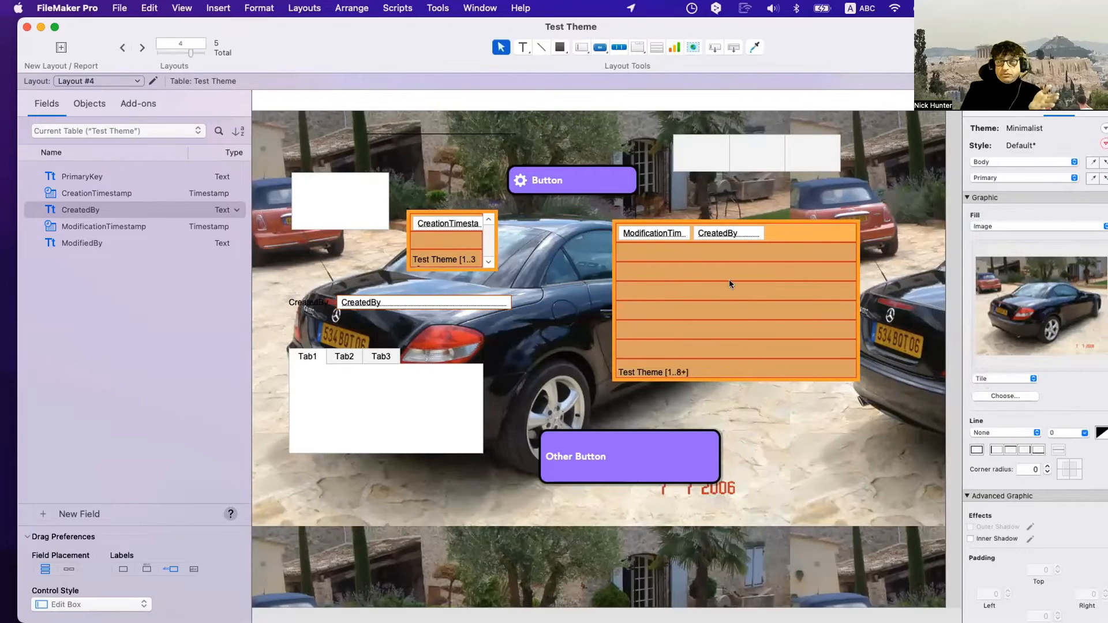
key("super+b")
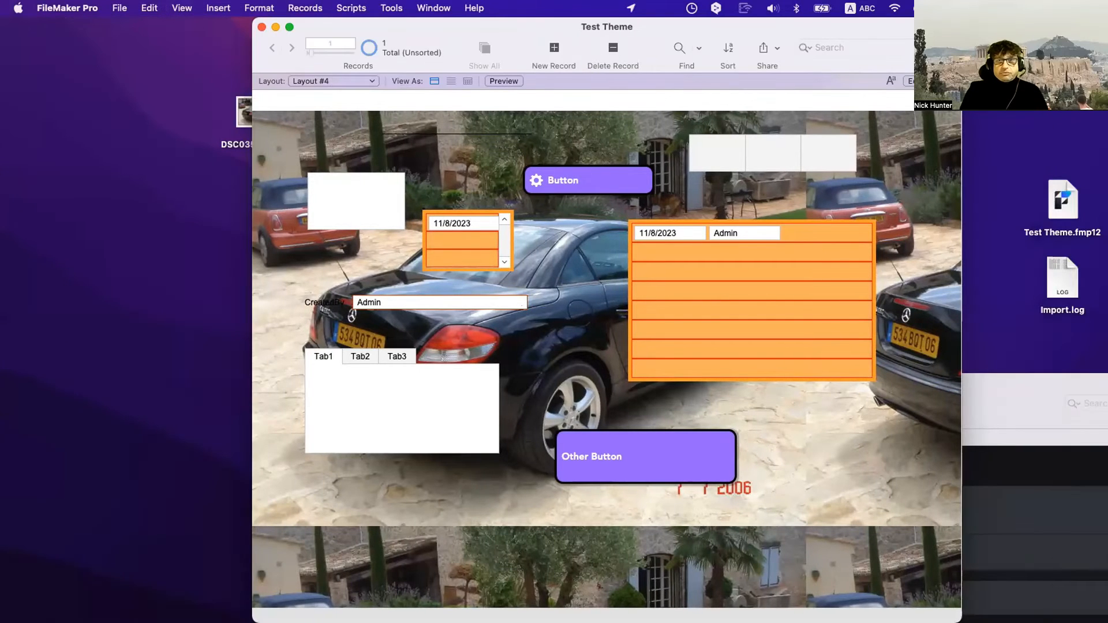
left_click_drag(854, 30, 643, 29)
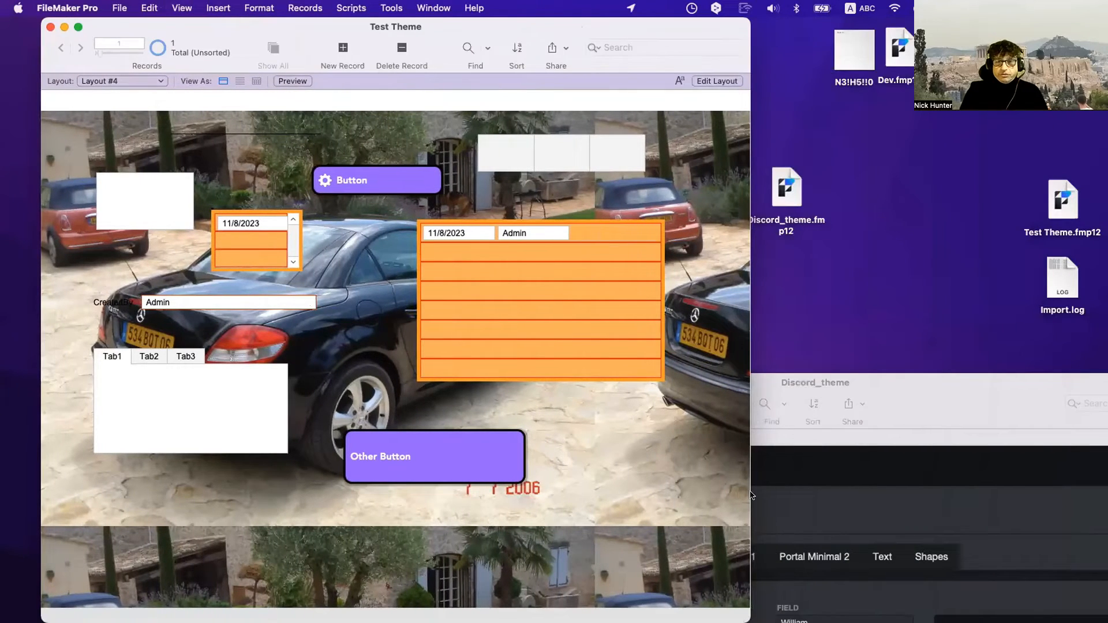
left_click_drag(857, 495, 1090, 507)
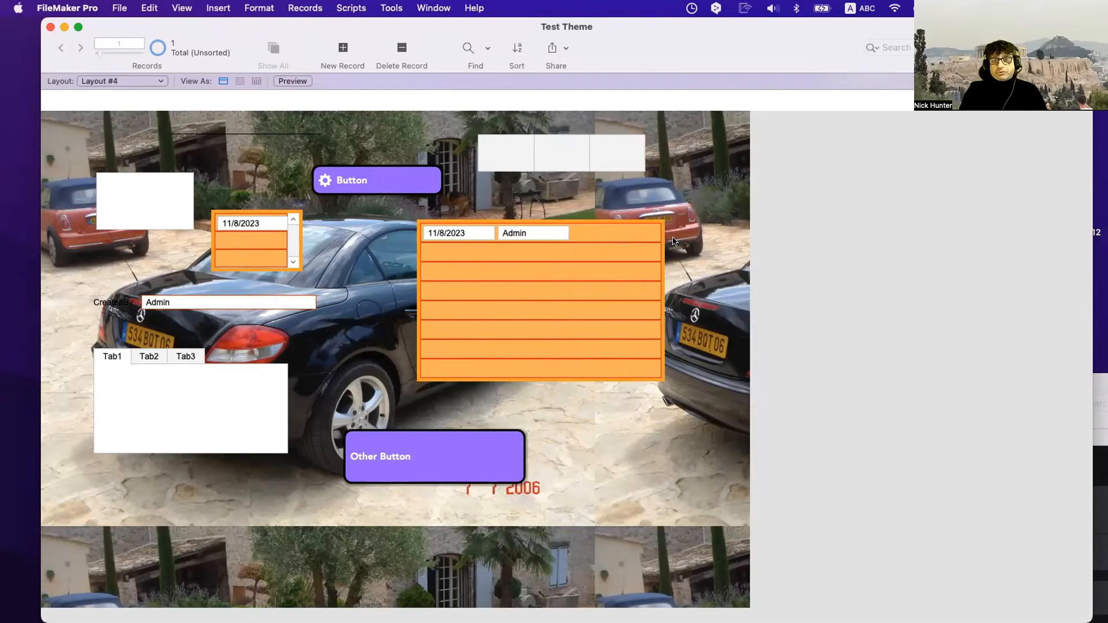
Set the large portal's autosizing so it stretches with the window, and preview the layout in Browse mode
key("super+l")
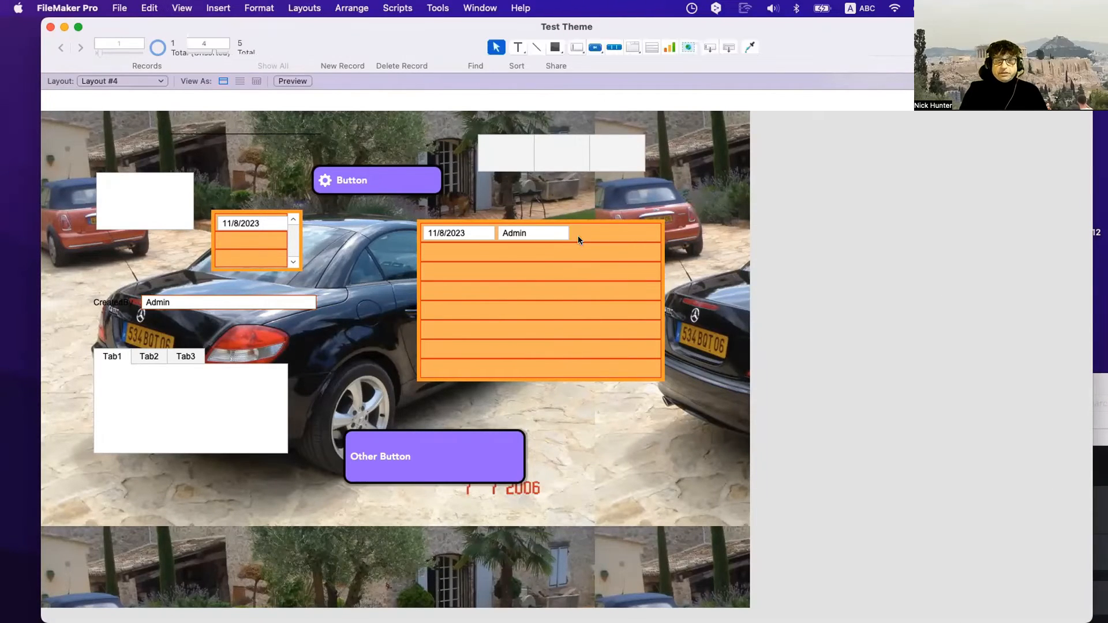
left_click(693, 280)
left_click(981, 111)
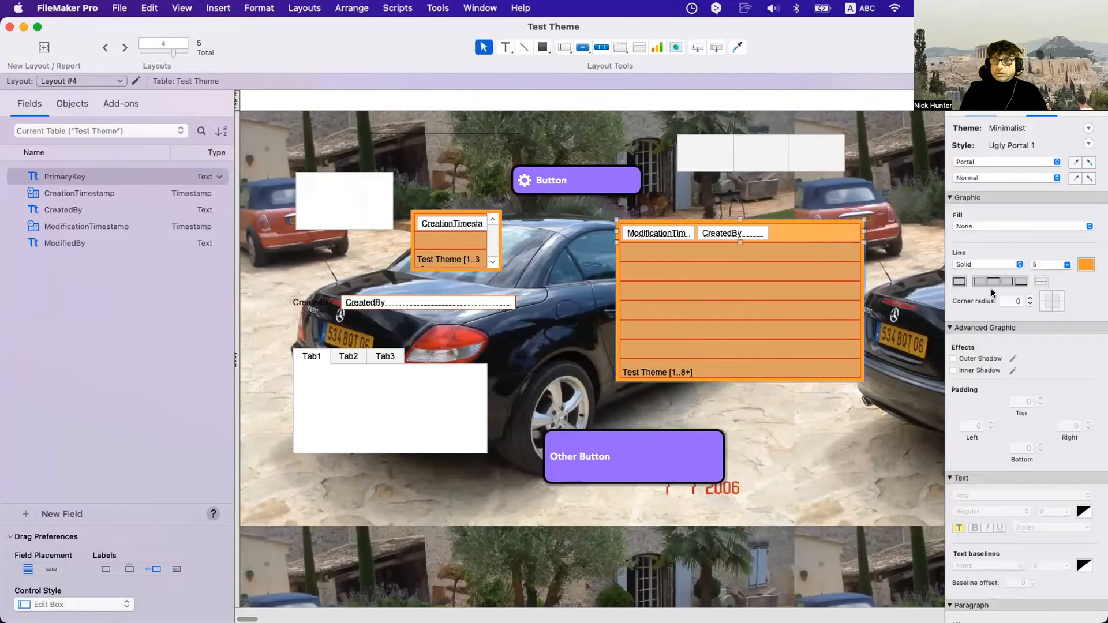
key("super+b")
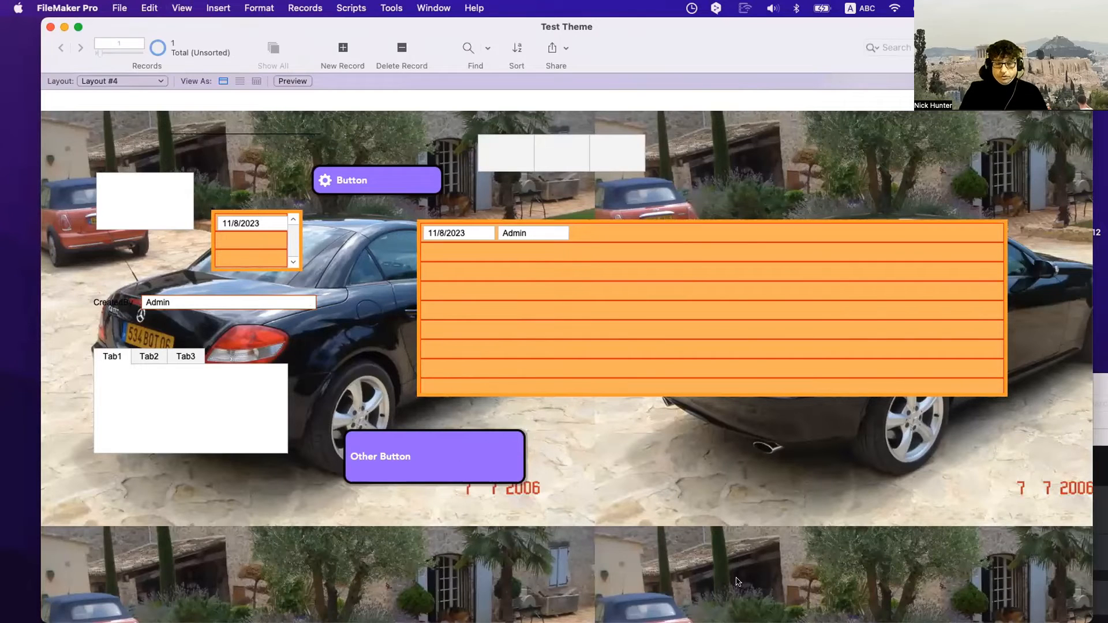
Set the Body part's background image to Scale to Fill and preview it in Browse mode at different window widths
key("super+l")
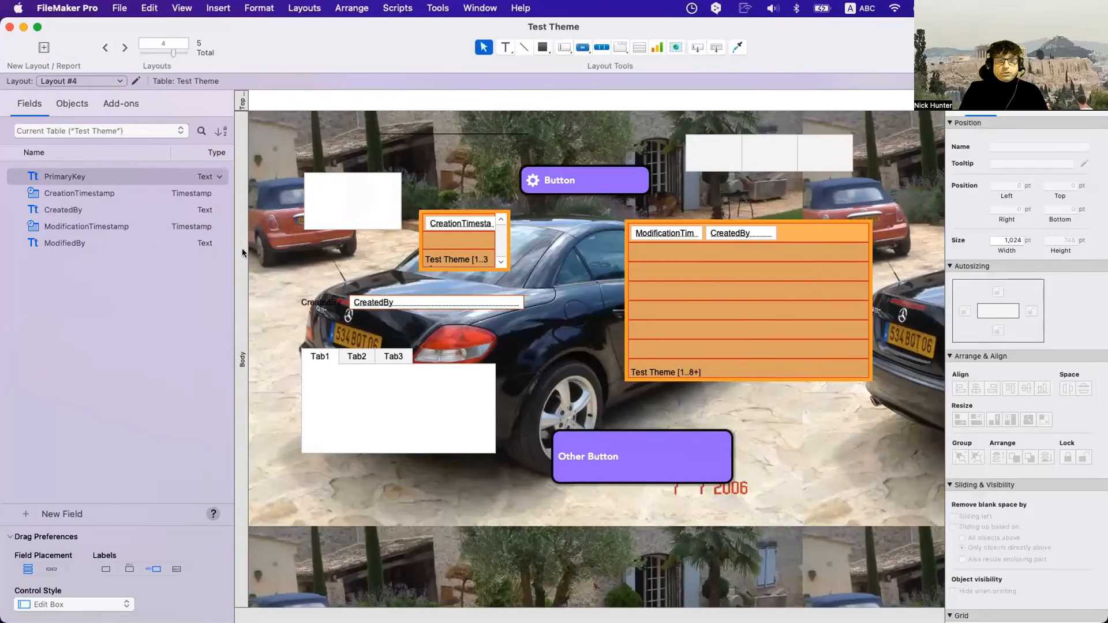
left_click(1037, 113)
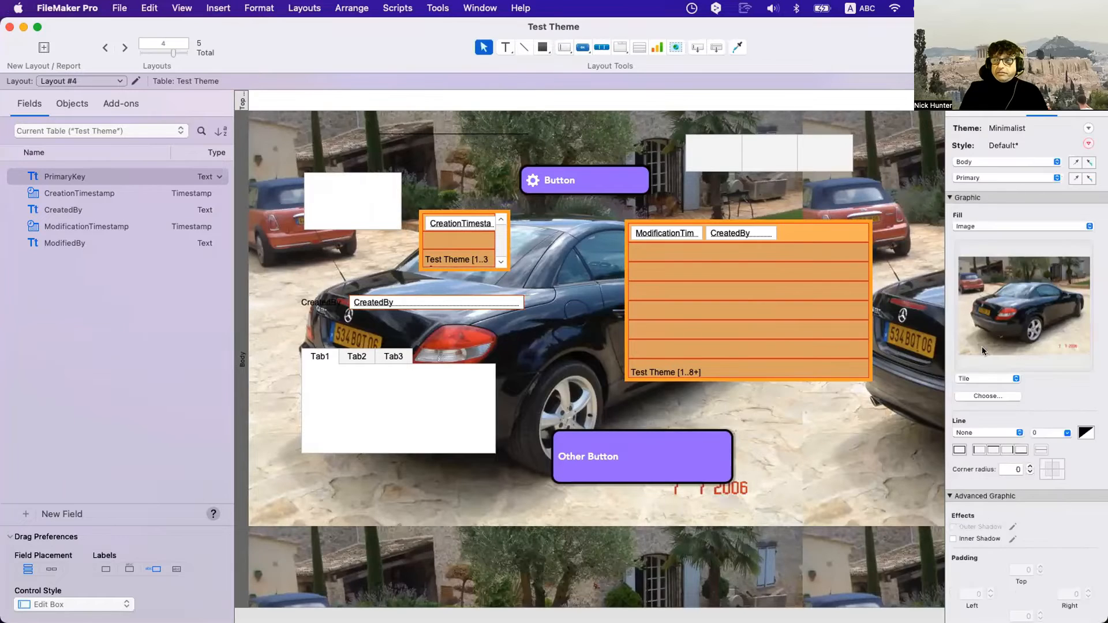
left_click(987, 378)
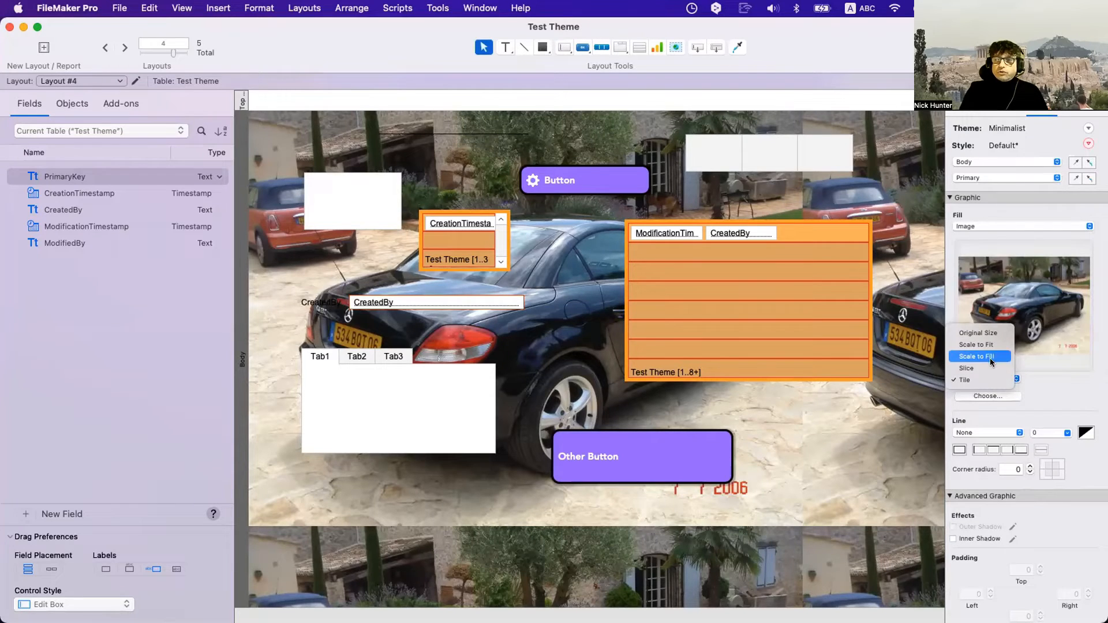
left_click(989, 355)
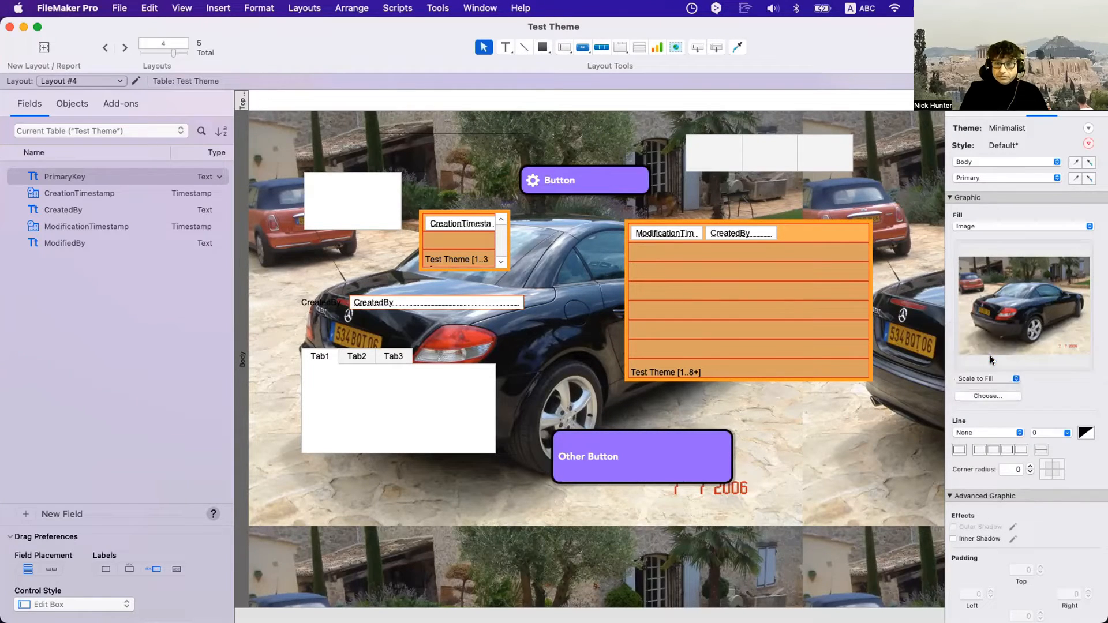
key("super+b")
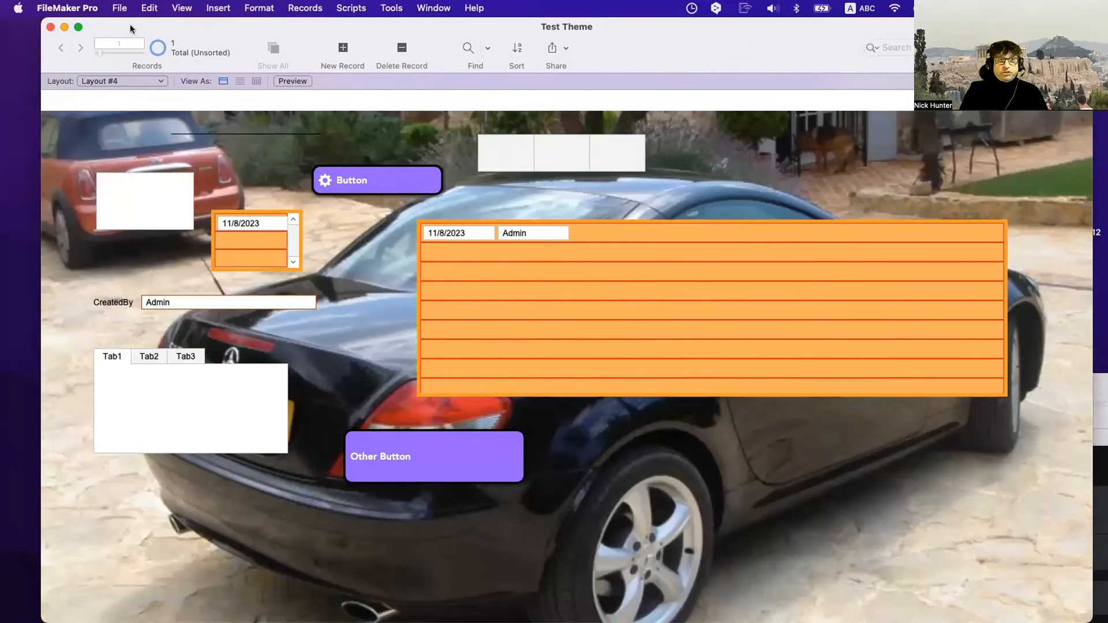
left_click_drag(130, 24, 100, 24)
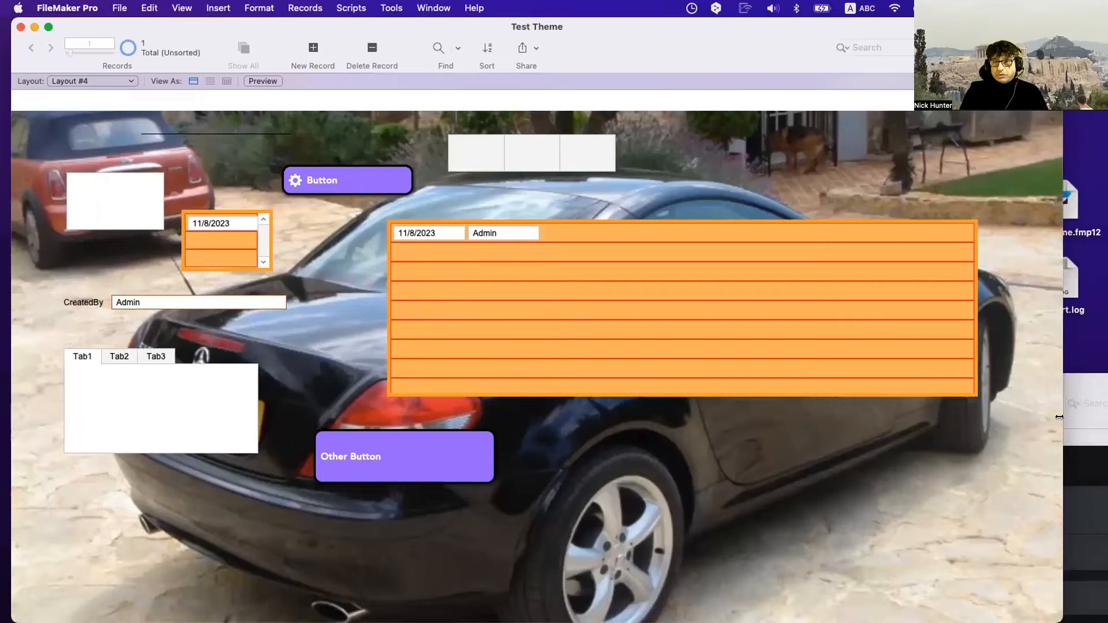
left_click_drag(1059, 417, 933, 428)
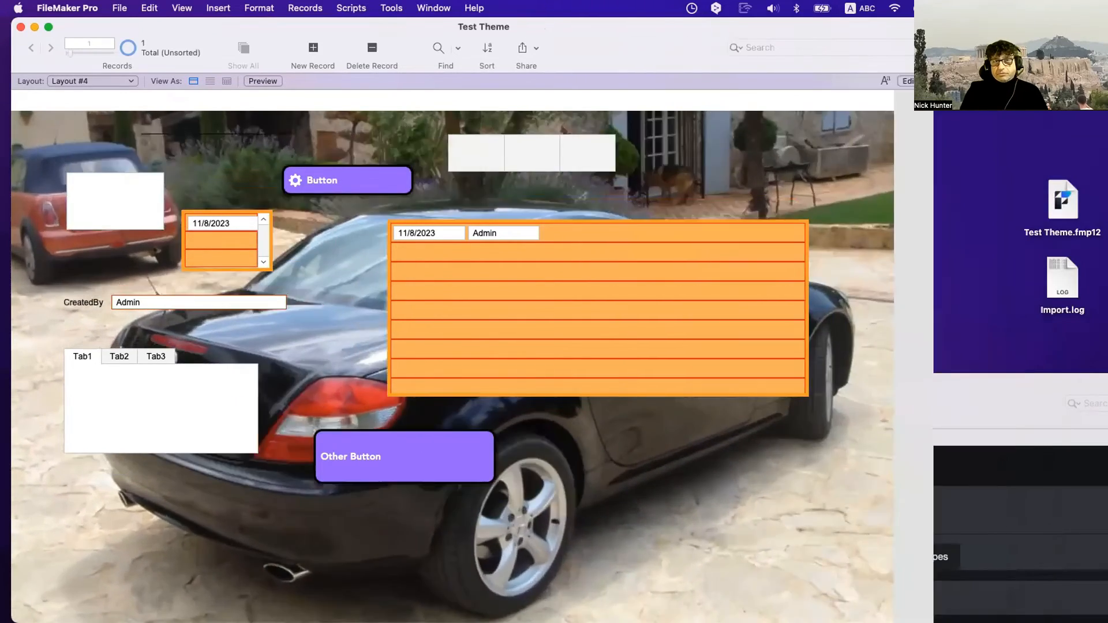
Set the Body part's background image to Scale to Fit and preview it in Browse mode
key("super+l")
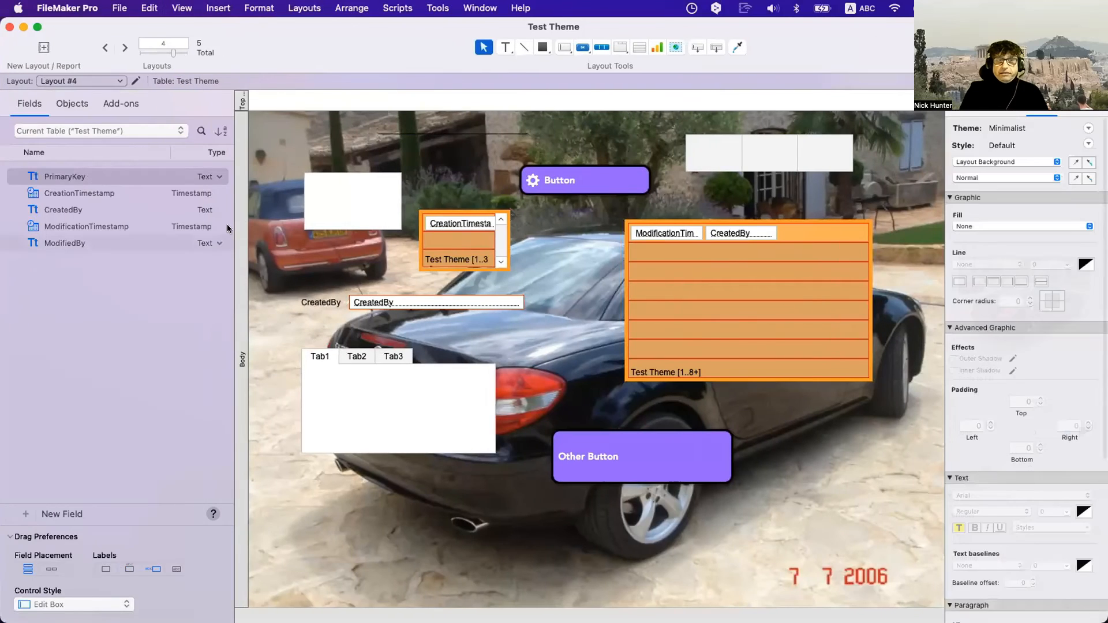
left_click(243, 359)
left_click(971, 377)
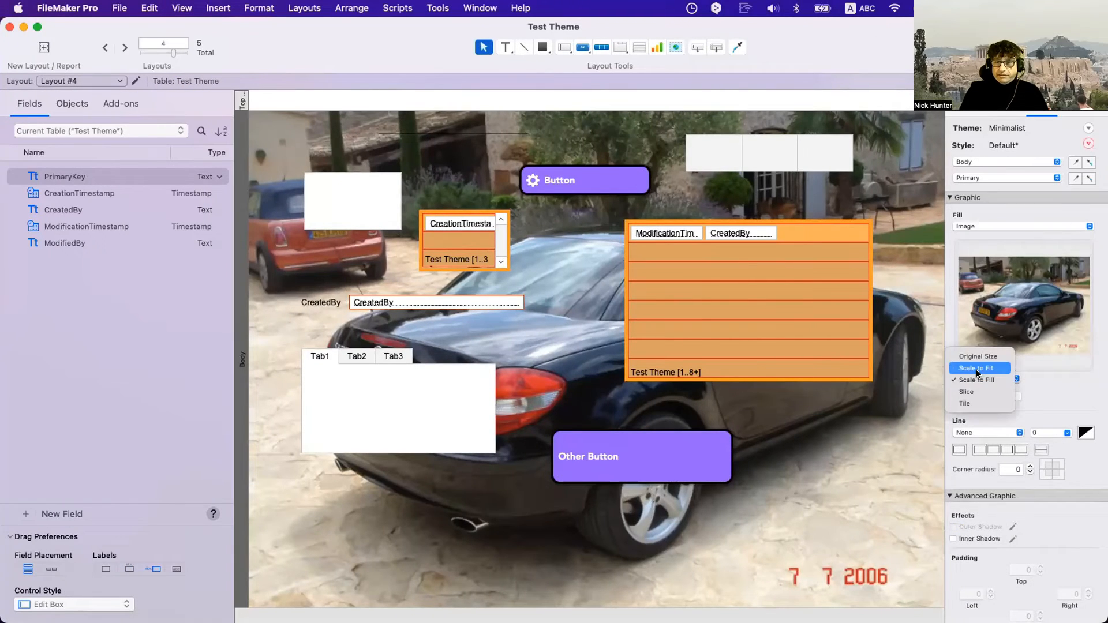
left_click(975, 369)
key("super+b")
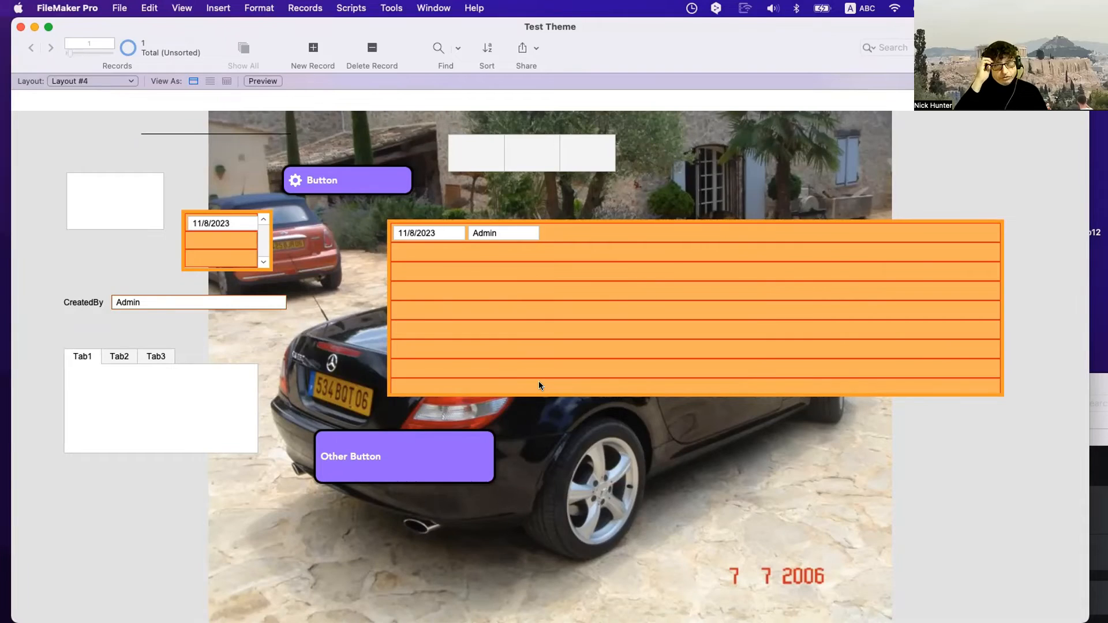
Check the fill types available for the Body part in Layout mode, keep Image, and view the layout in Browse mode
key("super+l")
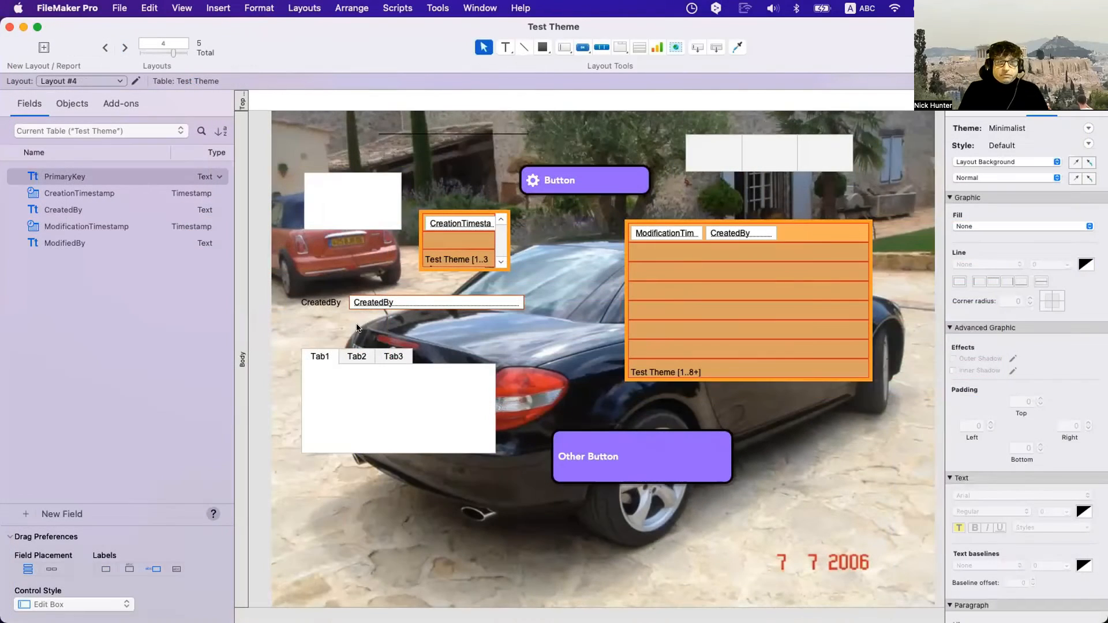
left_click(237, 271)
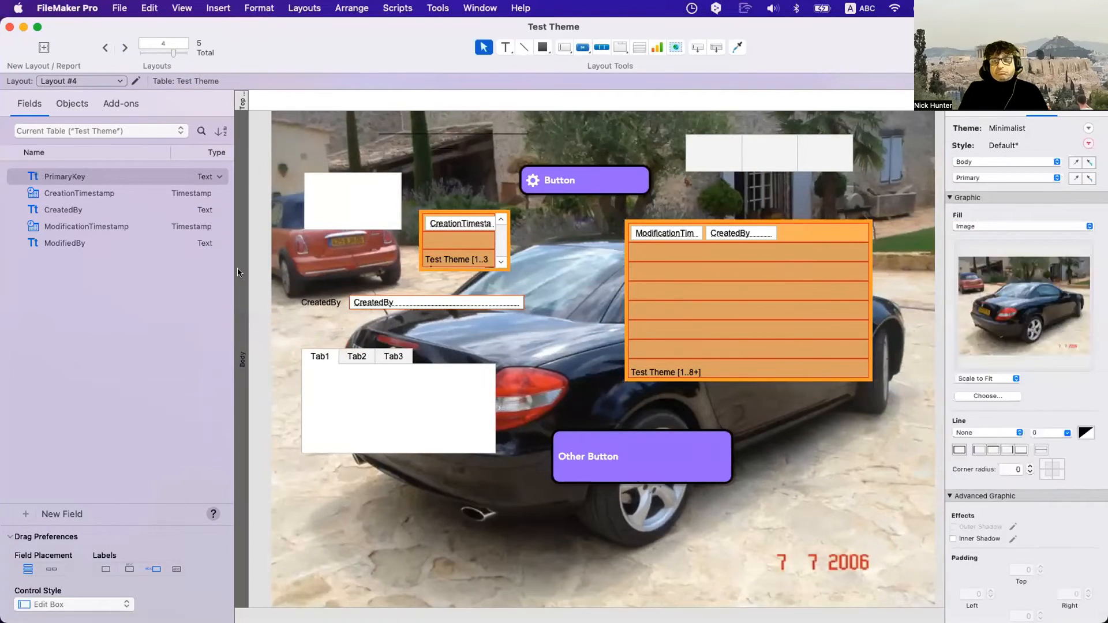
left_click(982, 225)
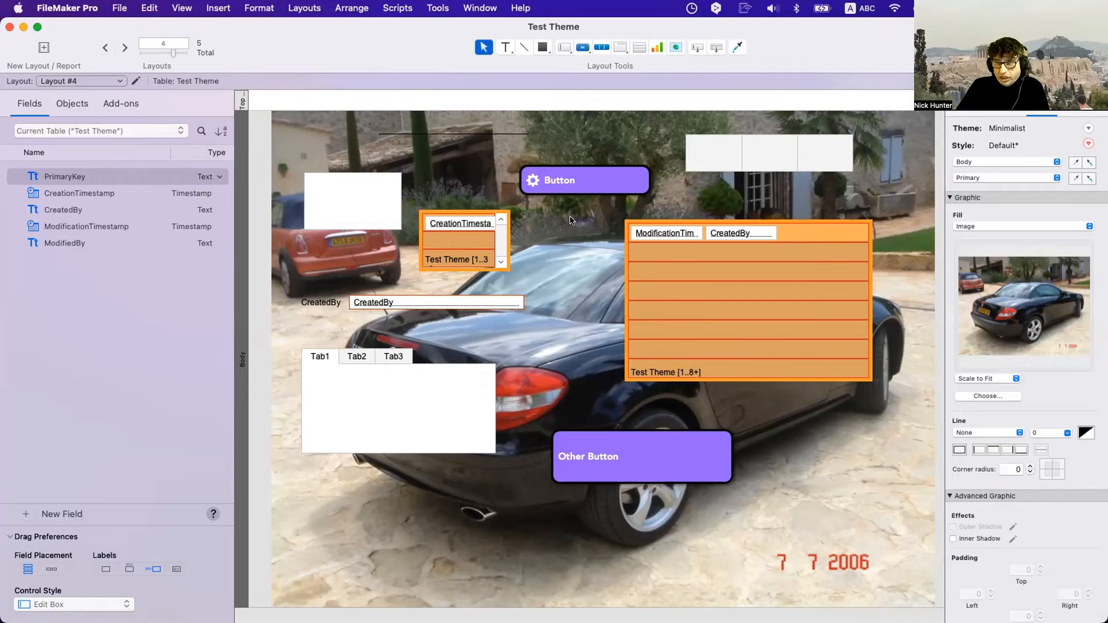
left_click(993, 226)
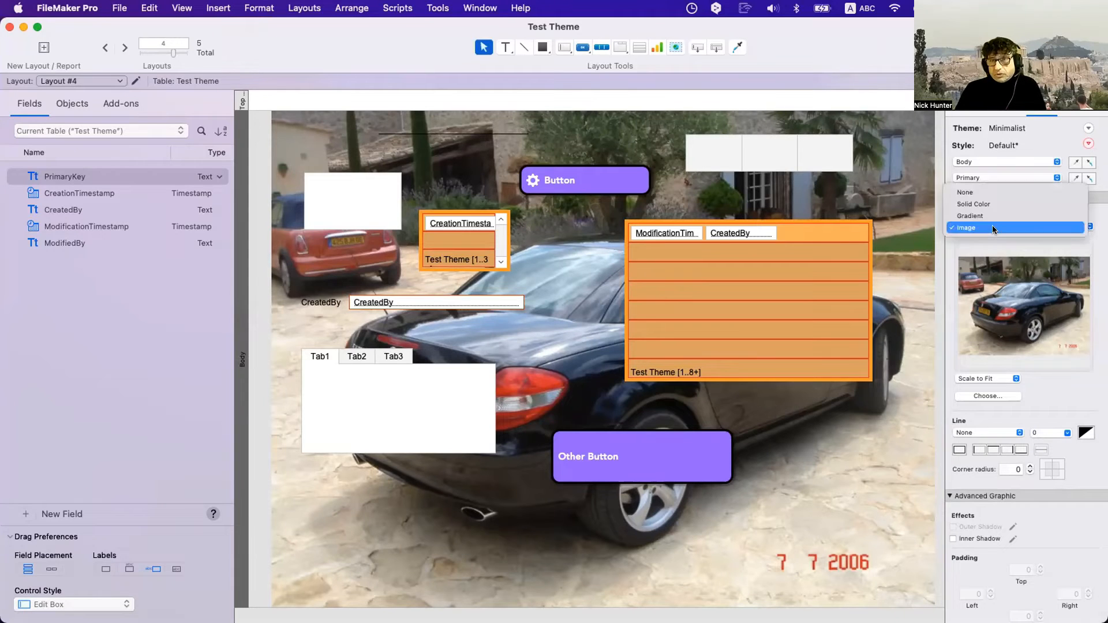
left_click(994, 227)
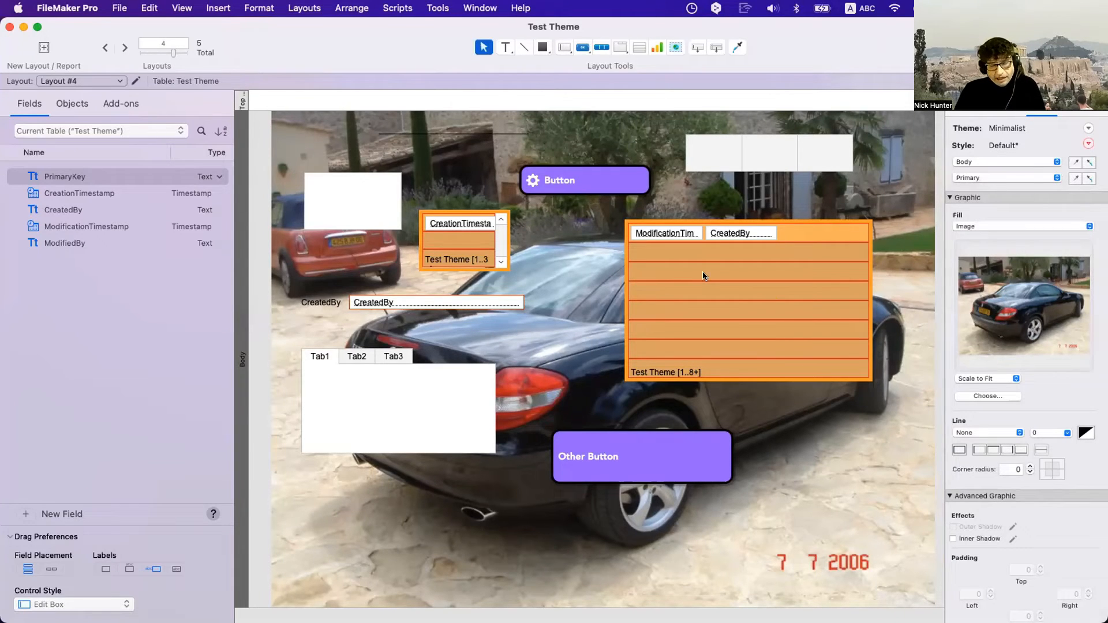
key("super+b")
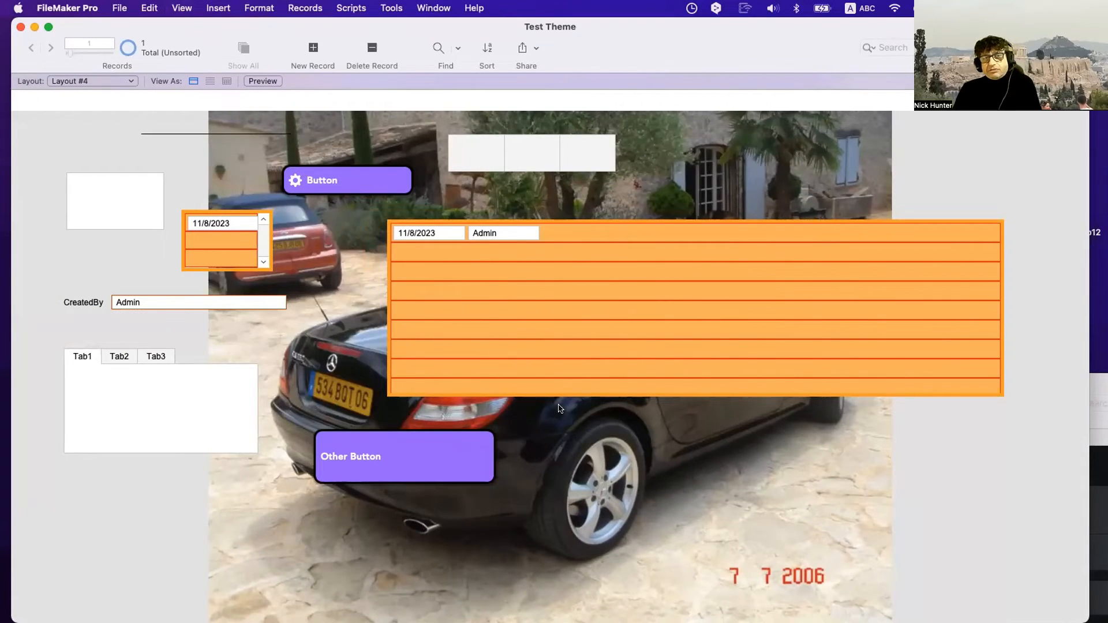
Try a Gradient fill on the Body part in Layout mode and replace it with a white Solid Color fill
key("super+l")
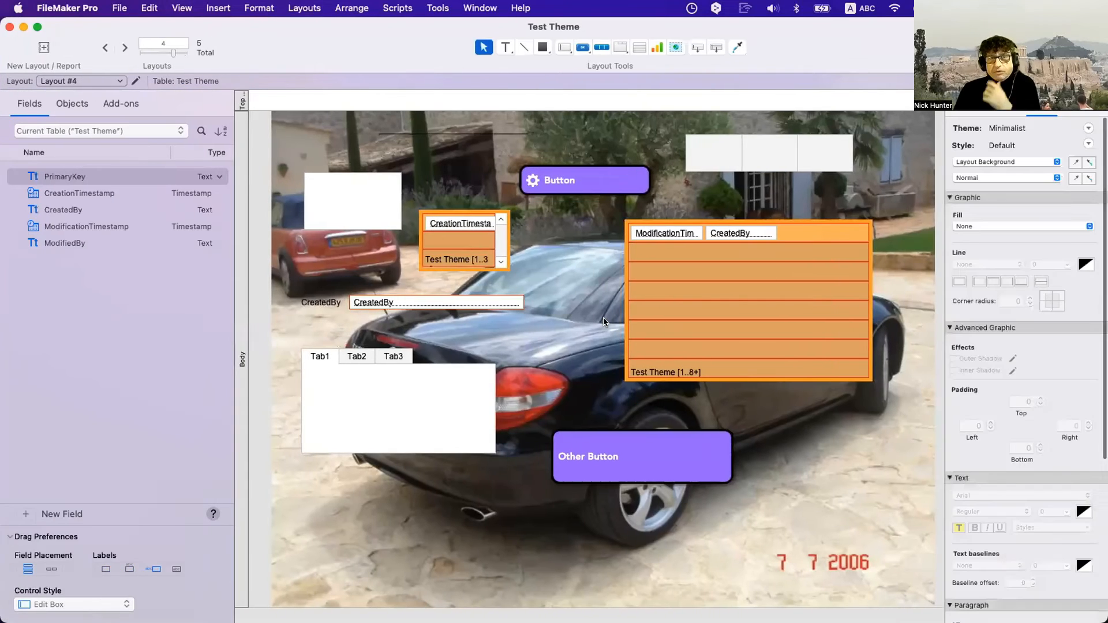
left_click(237, 292)
left_click(968, 223)
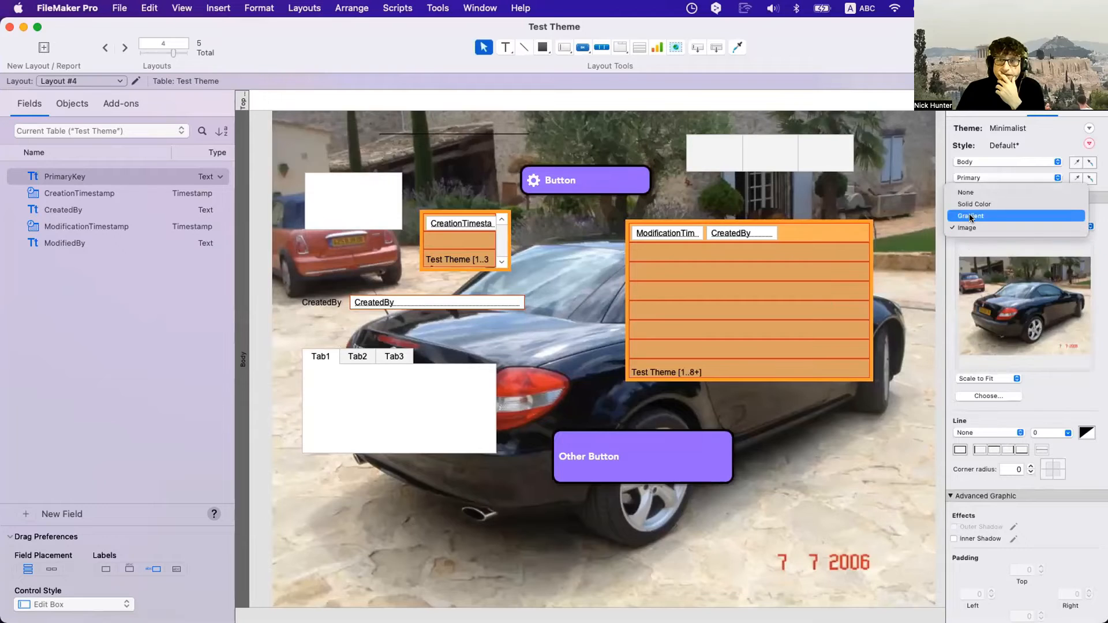
left_click(970, 219)
left_click(981, 227)
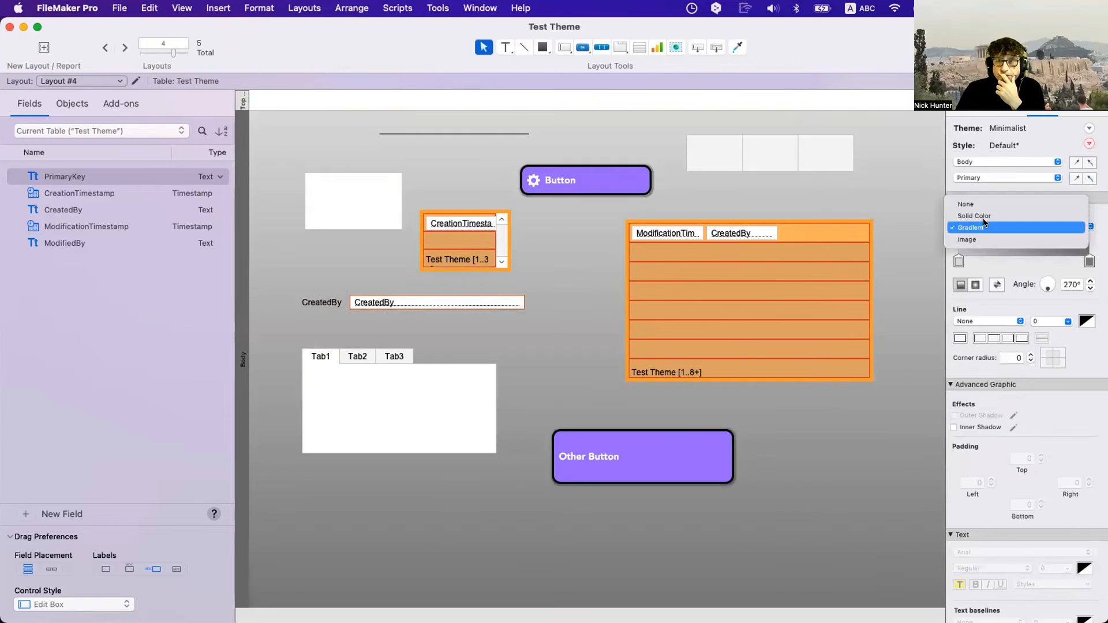
left_click(982, 218)
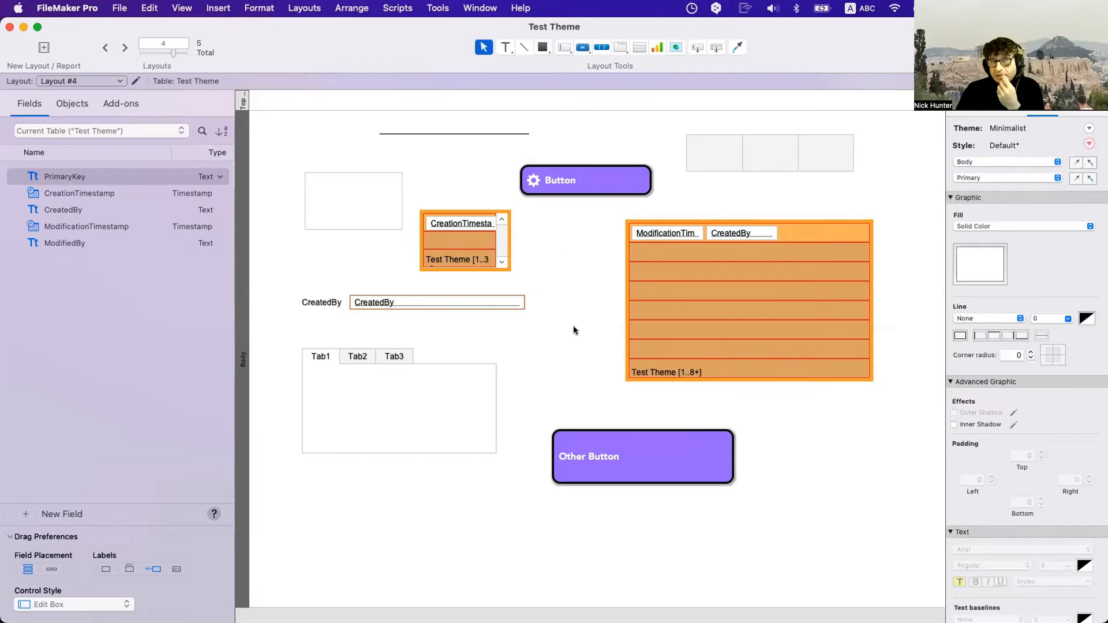
Fill the gear-icon button with the image DSC03552-1.jpg and set the image to Scale to Fill
left_click(594, 182)
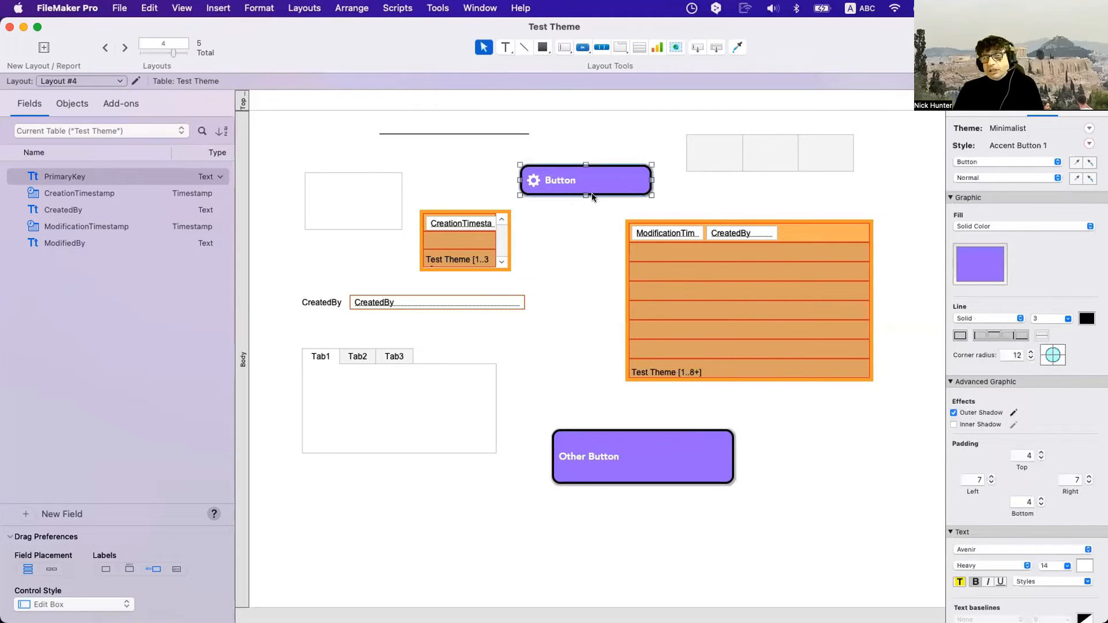
left_click(981, 227)
left_click(983, 251)
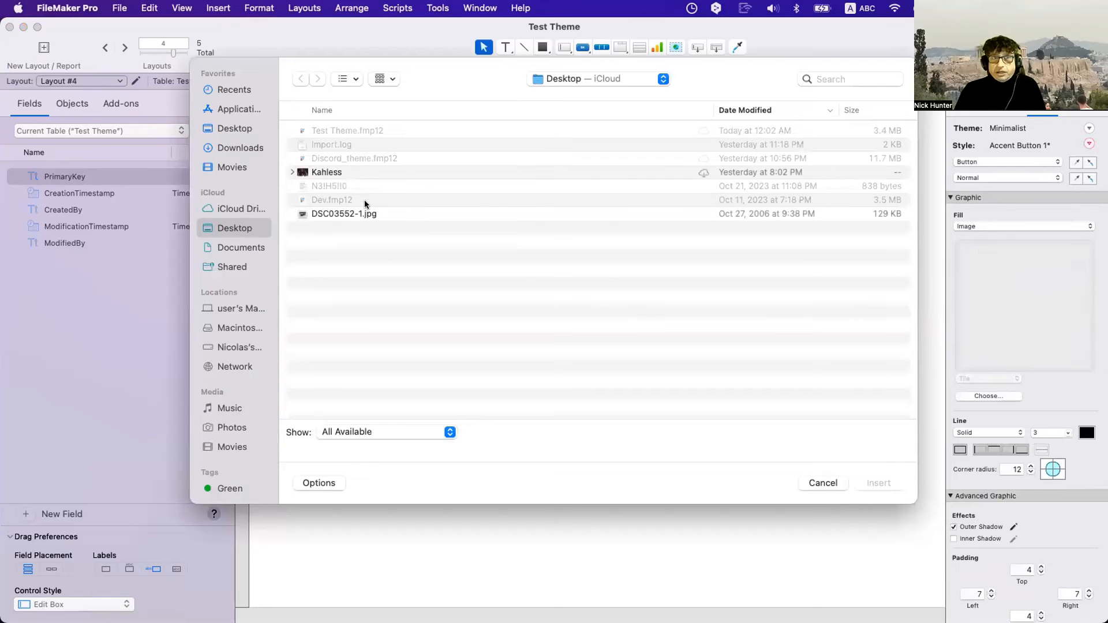
double_click(368, 211)
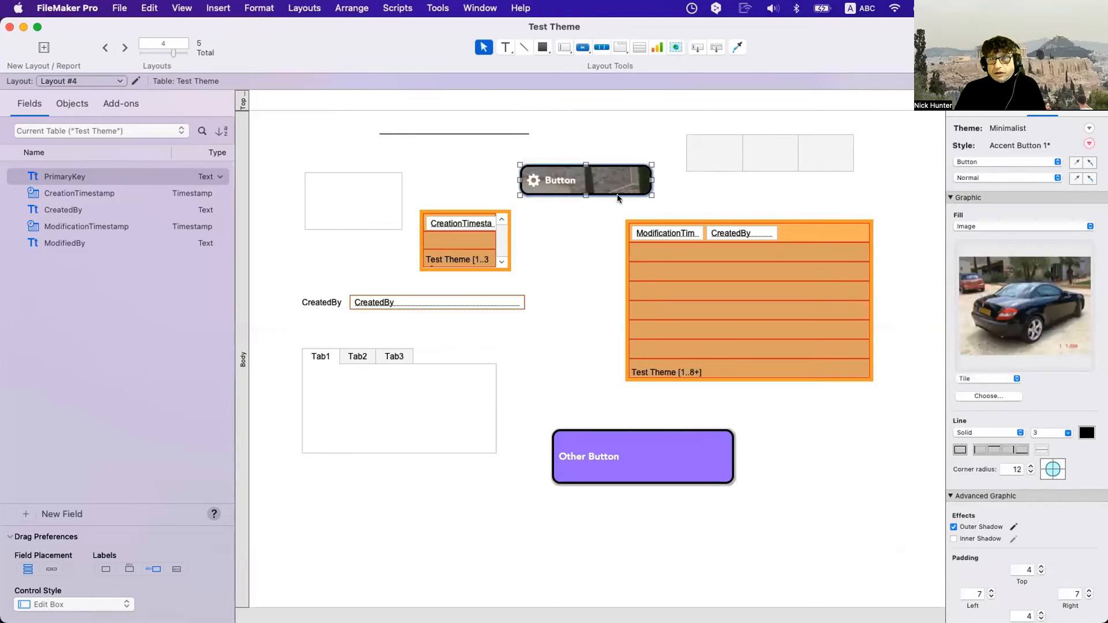
left_click(975, 379)
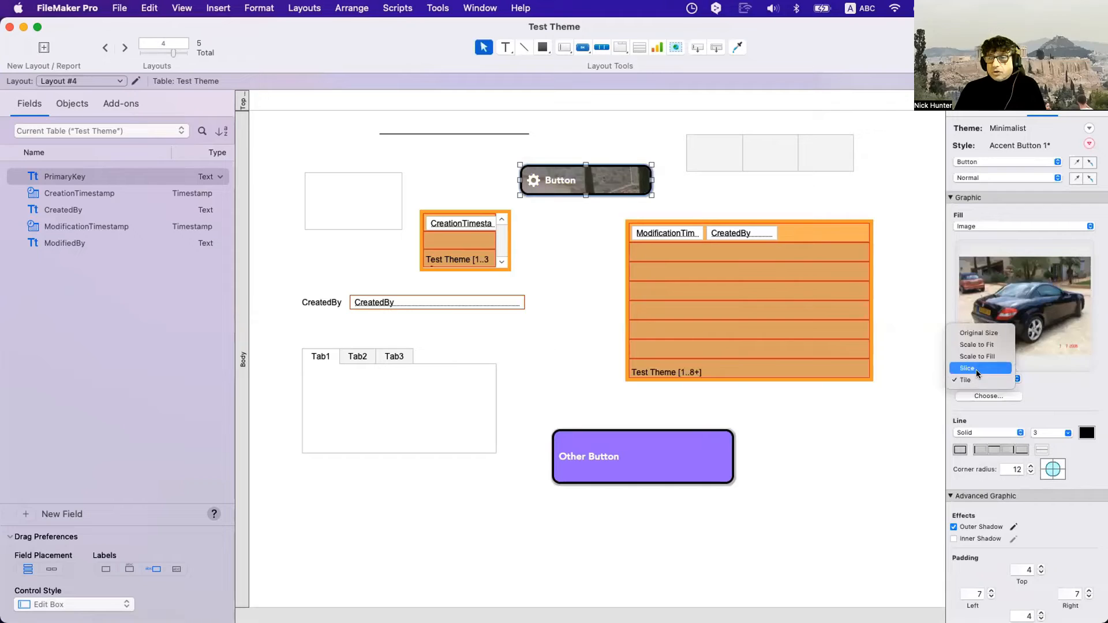
left_click(977, 357)
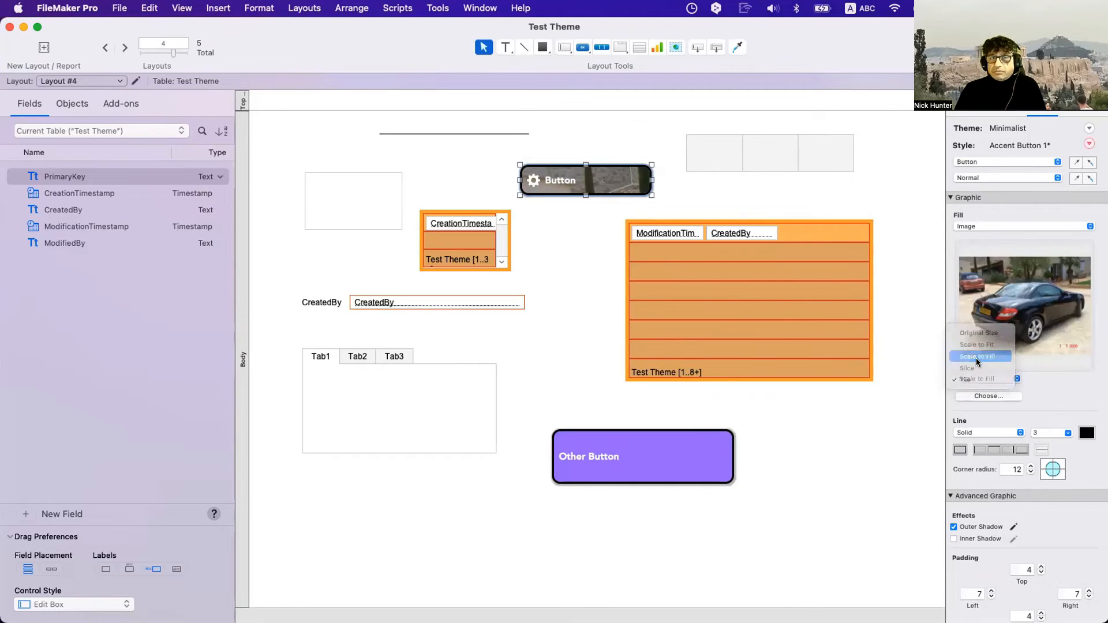
Enlarge the image-filled button, mainly in height, and place it below the tab control
left_click_drag(651, 196, 662, 231)
left_click_drag(577, 207, 393, 523)
left_click(526, 524)
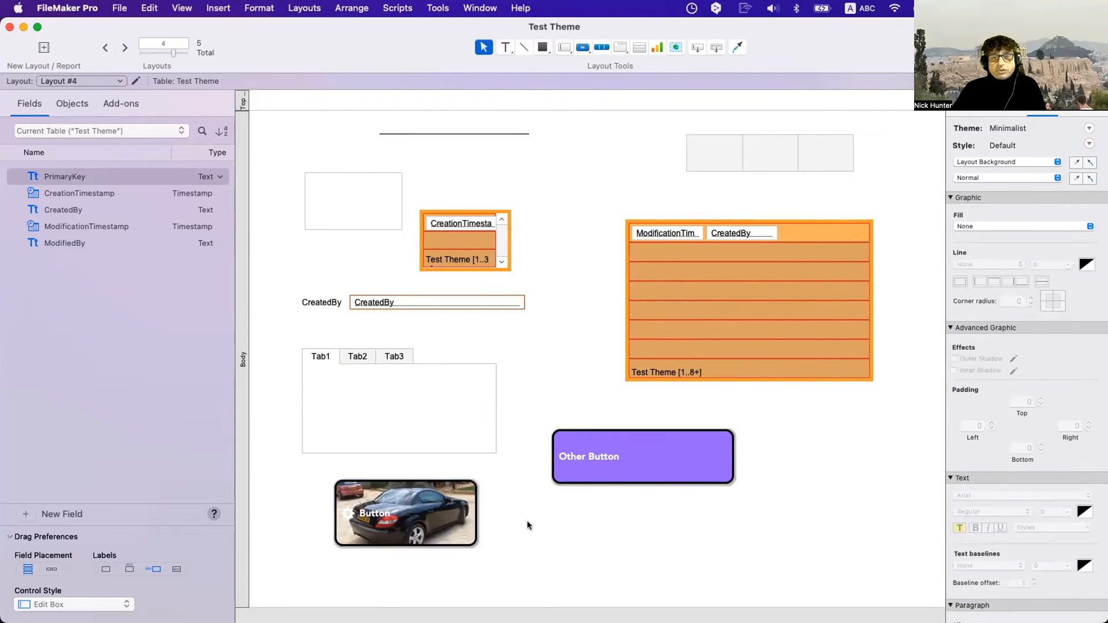
Shift the image-filled button slightly below the tab control
left_click(448, 511)
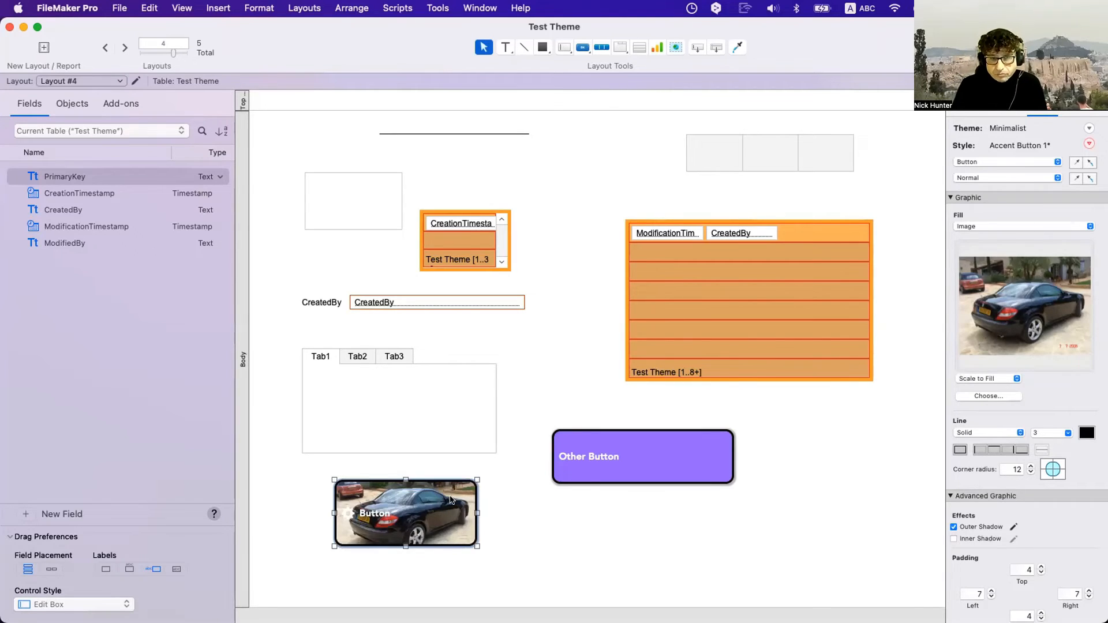
left_click_drag(450, 500, 449, 495)
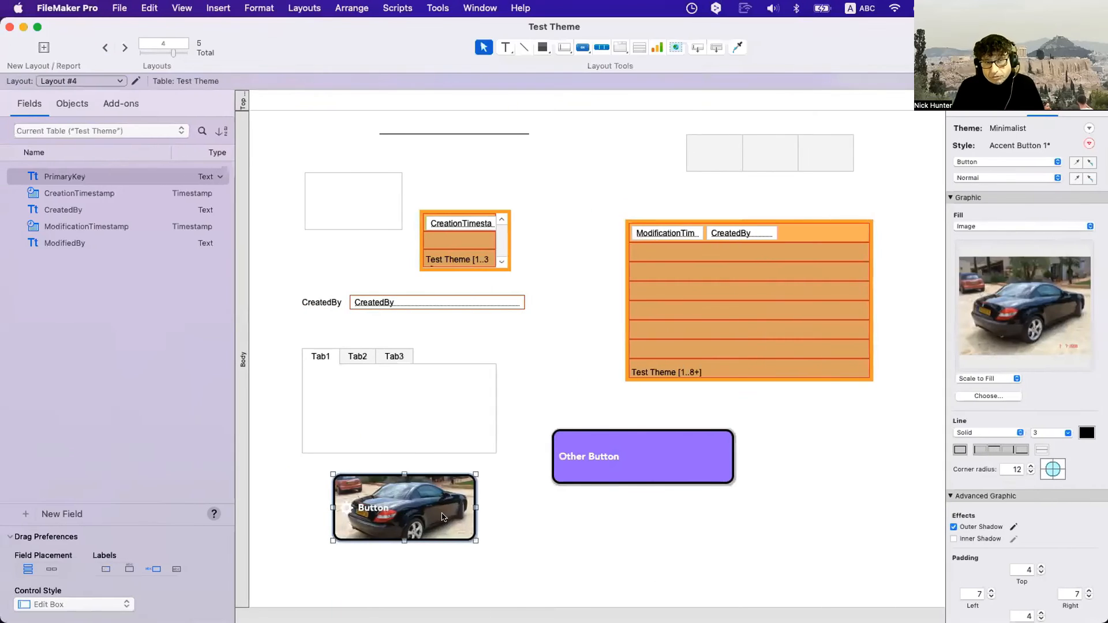
left_click_drag(443, 516, 448, 526)
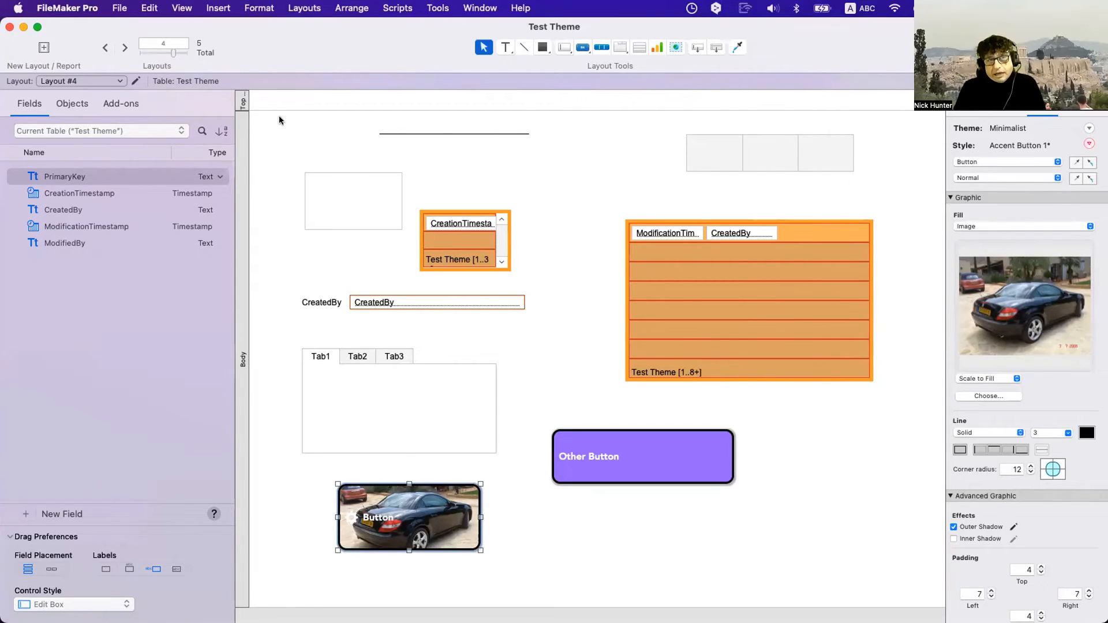
Enlarge the Top Navigation part downward and fill it with the image DSC03552-1.jpg
left_click_drag(274, 108, 274, 144)
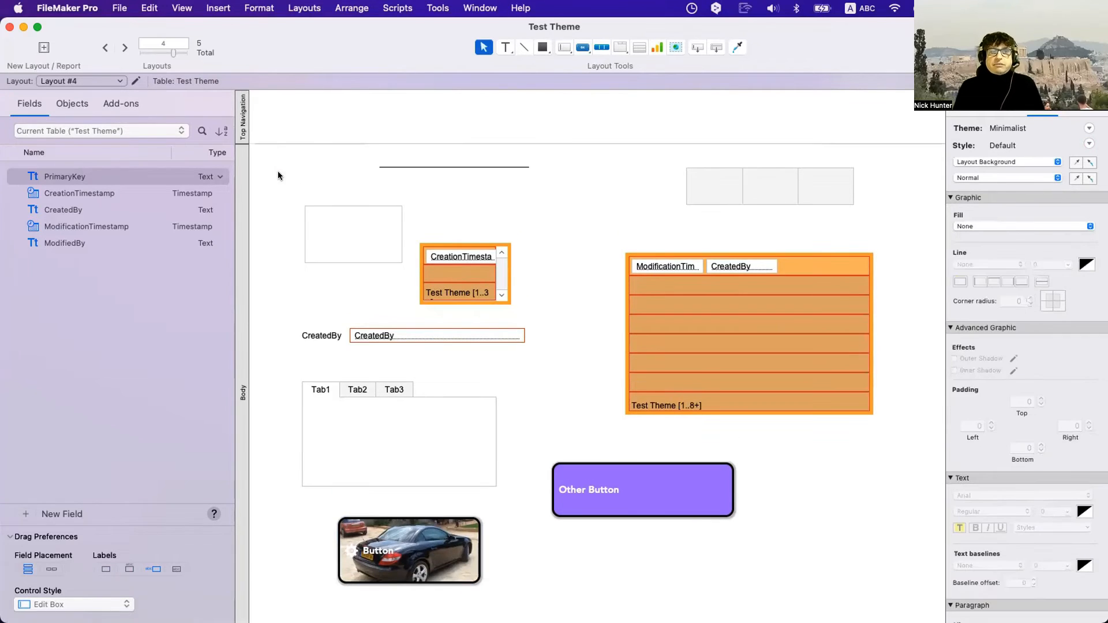
left_click(242, 115)
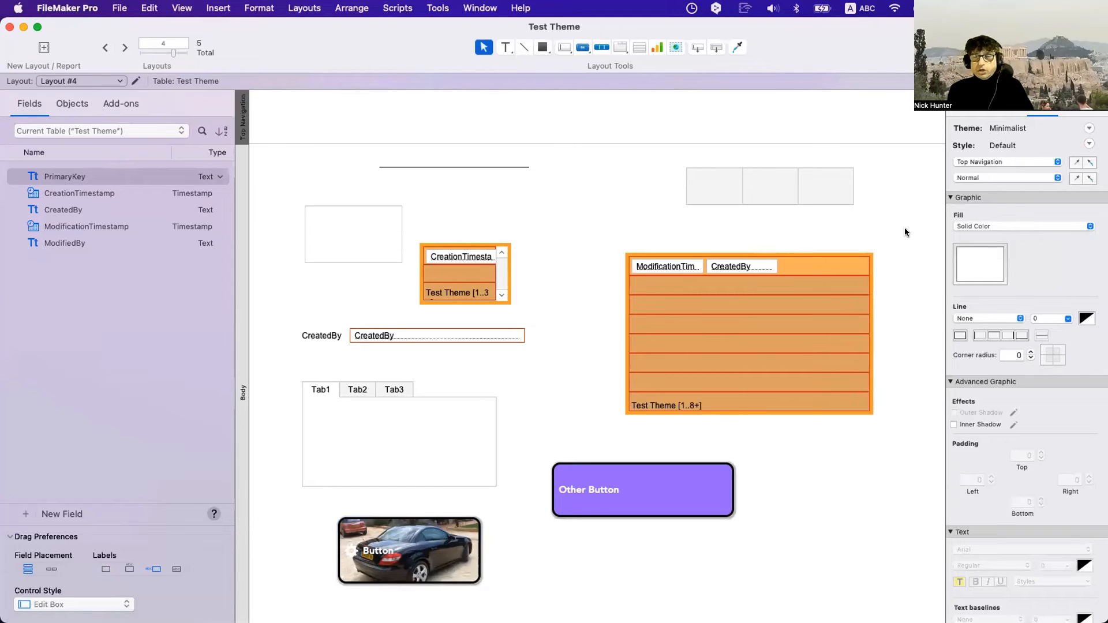
left_click(975, 226)
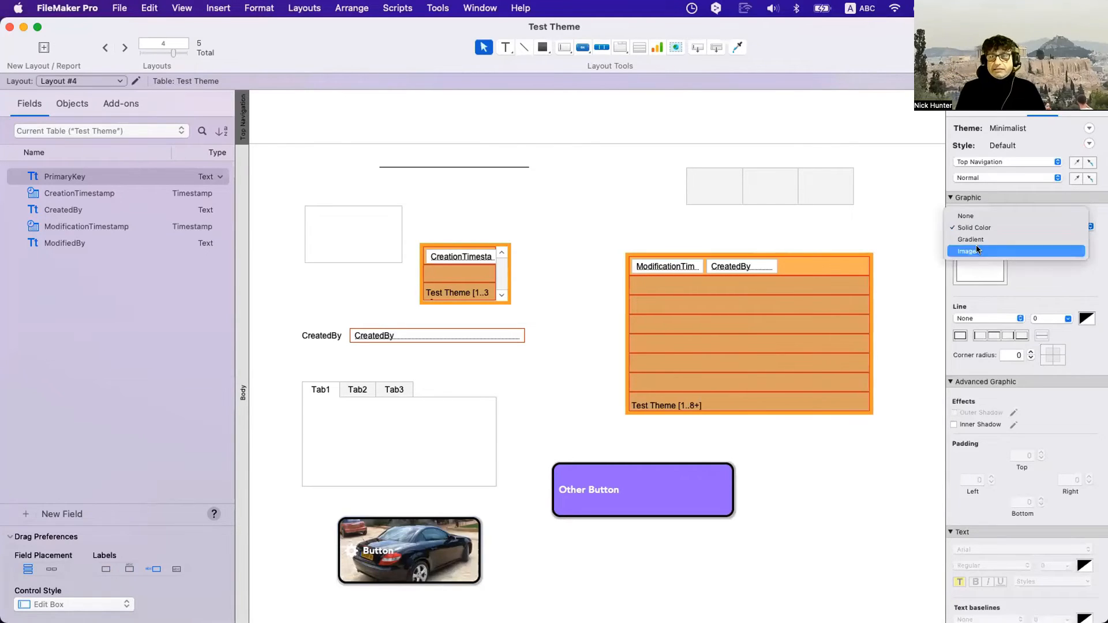
left_click(975, 249)
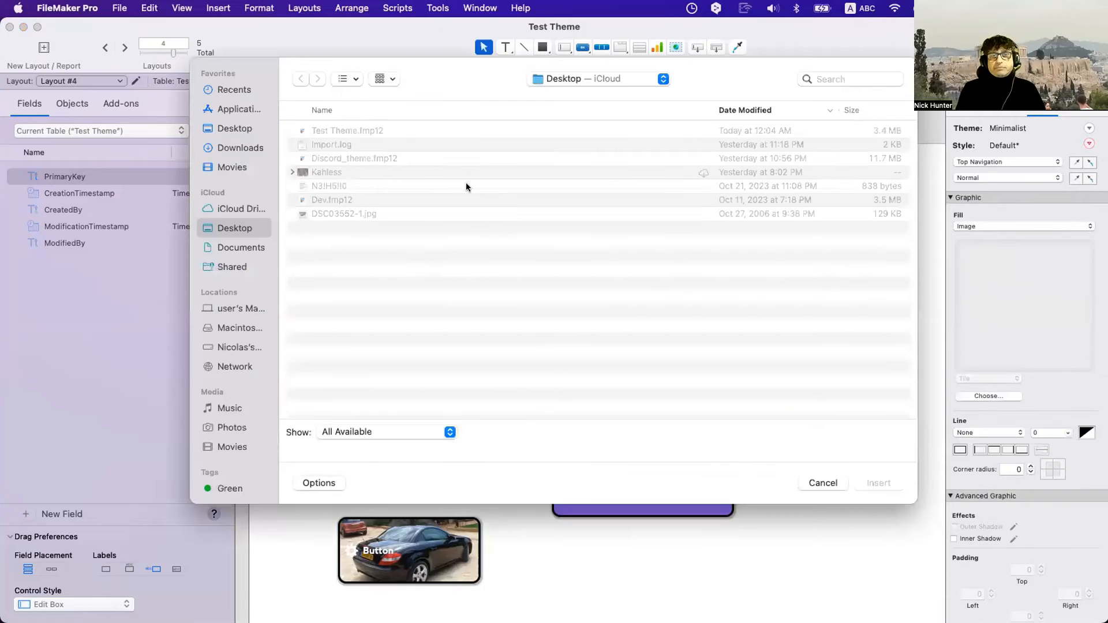
double_click(368, 214)
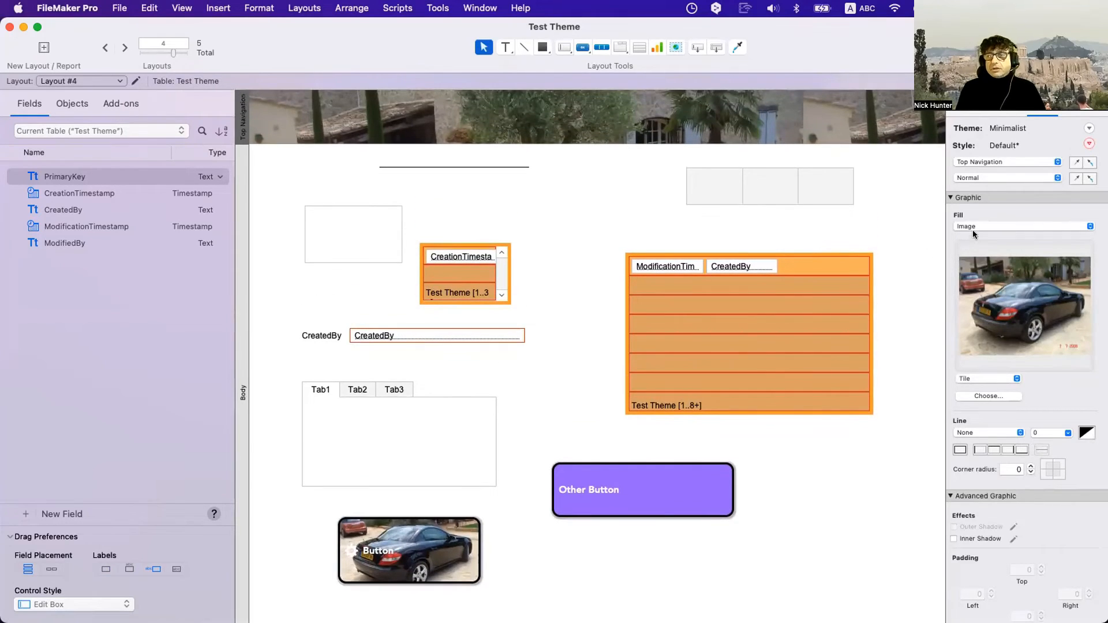
Try Scale to Fit on the Top Navigation part's image and settle on Scale to Fill
left_click(977, 378)
left_click(978, 356)
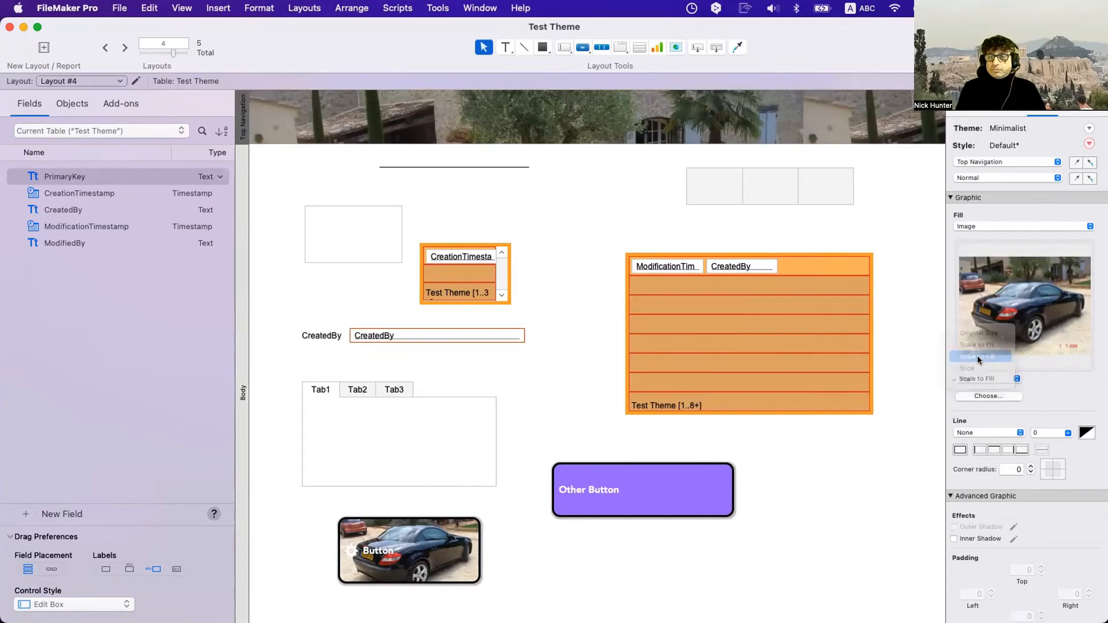
left_click(984, 378)
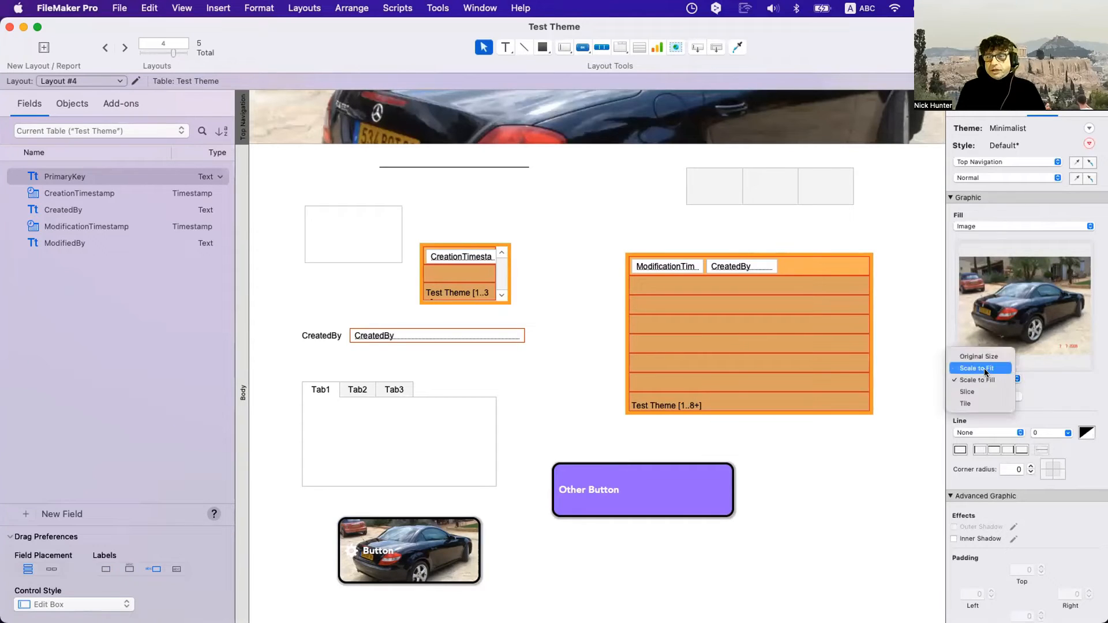
left_click(982, 367)
left_click(985, 378)
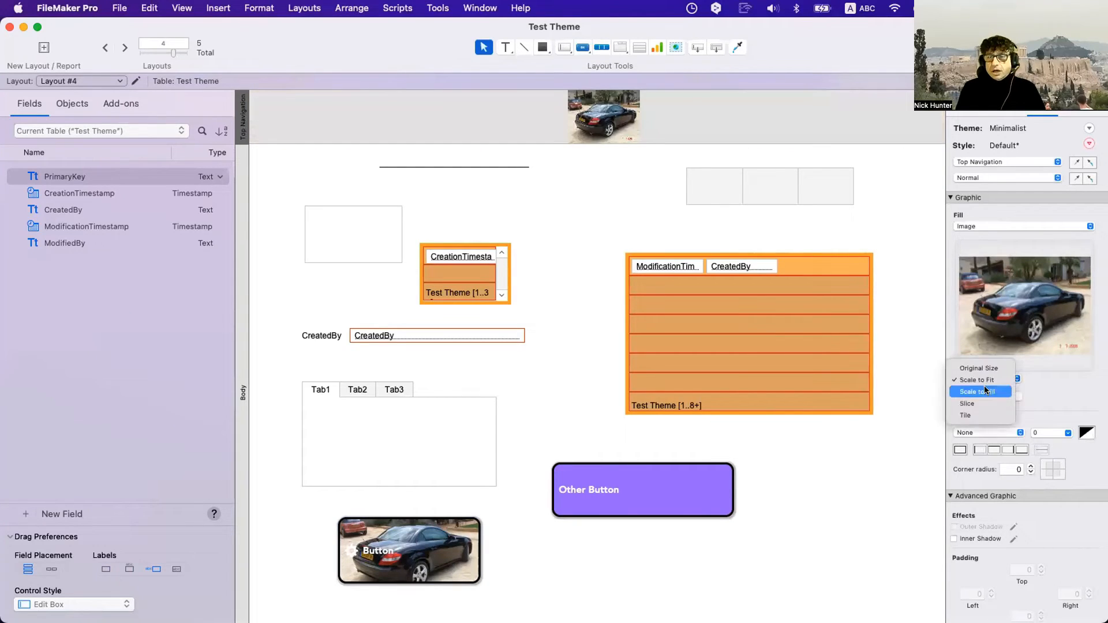
left_click(985, 388)
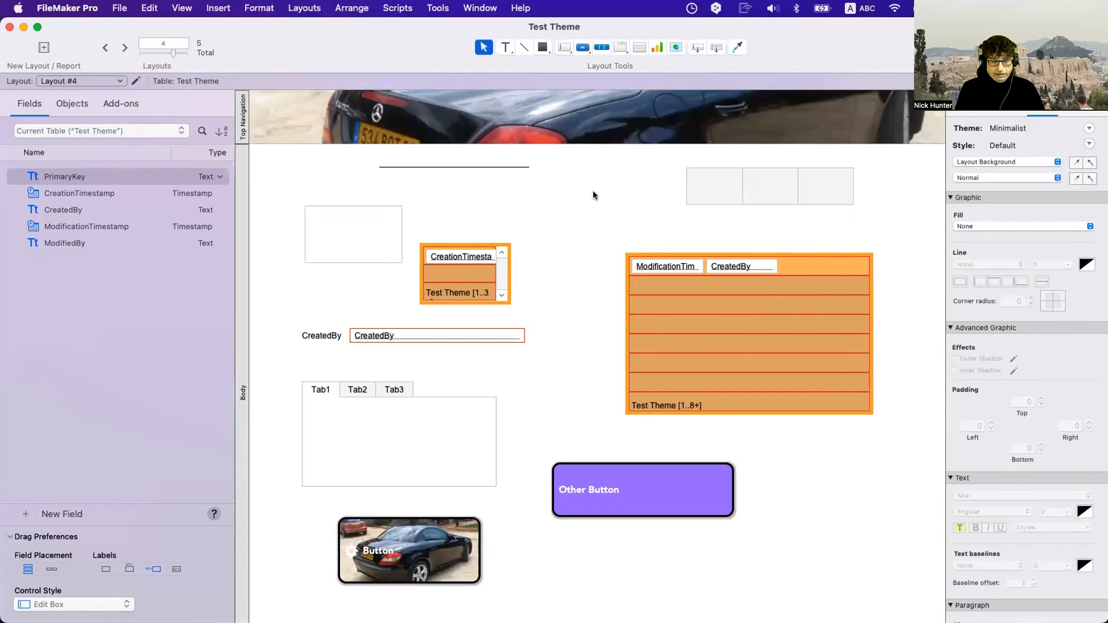
Preview the layout in Browse mode, return to Layout mode and check the Top Navigation part's fill settings
key("super+b")
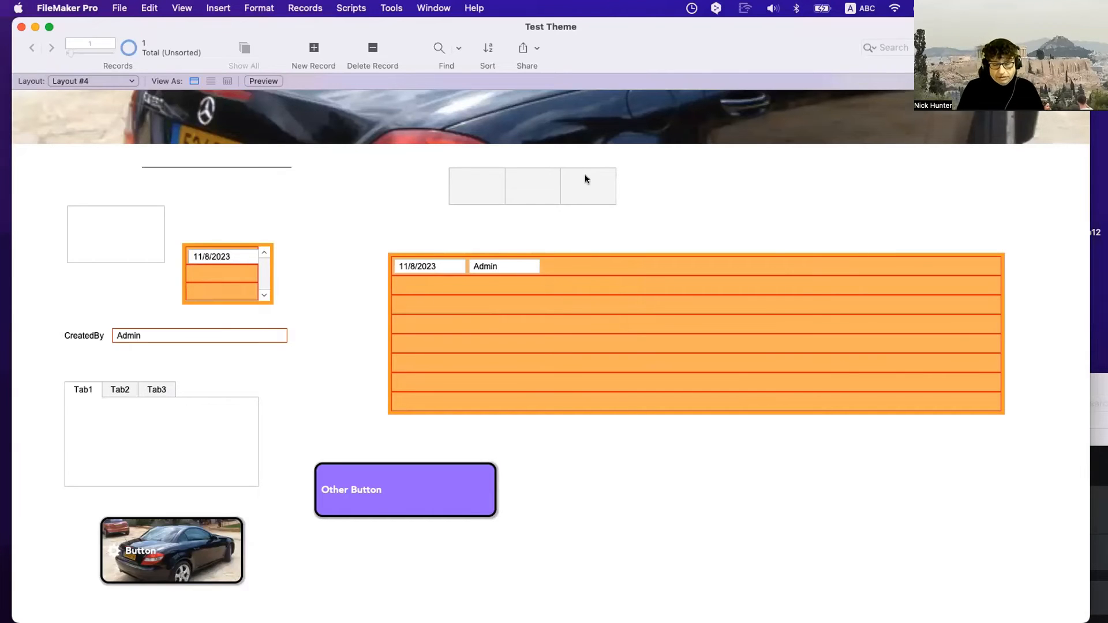
key("super+l")
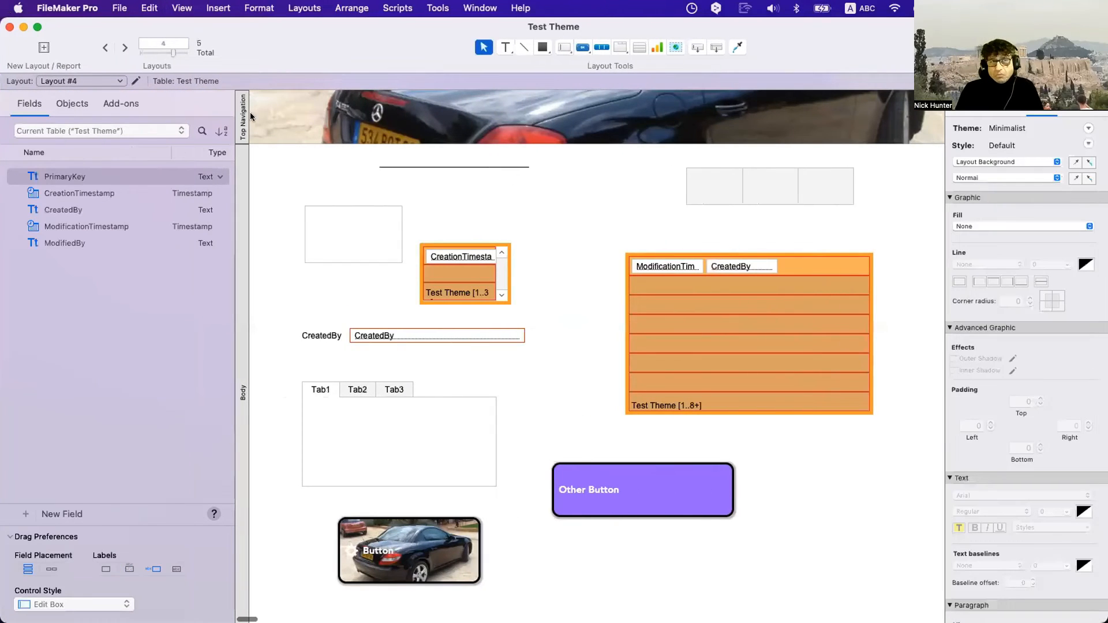
left_click(251, 114)
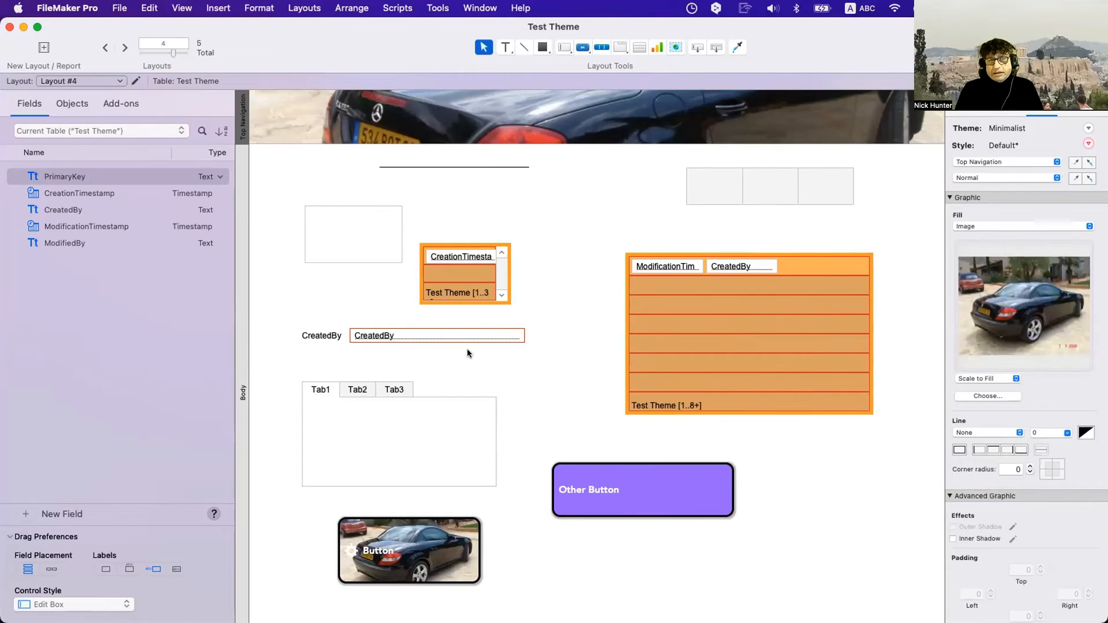
left_click(240, 257)
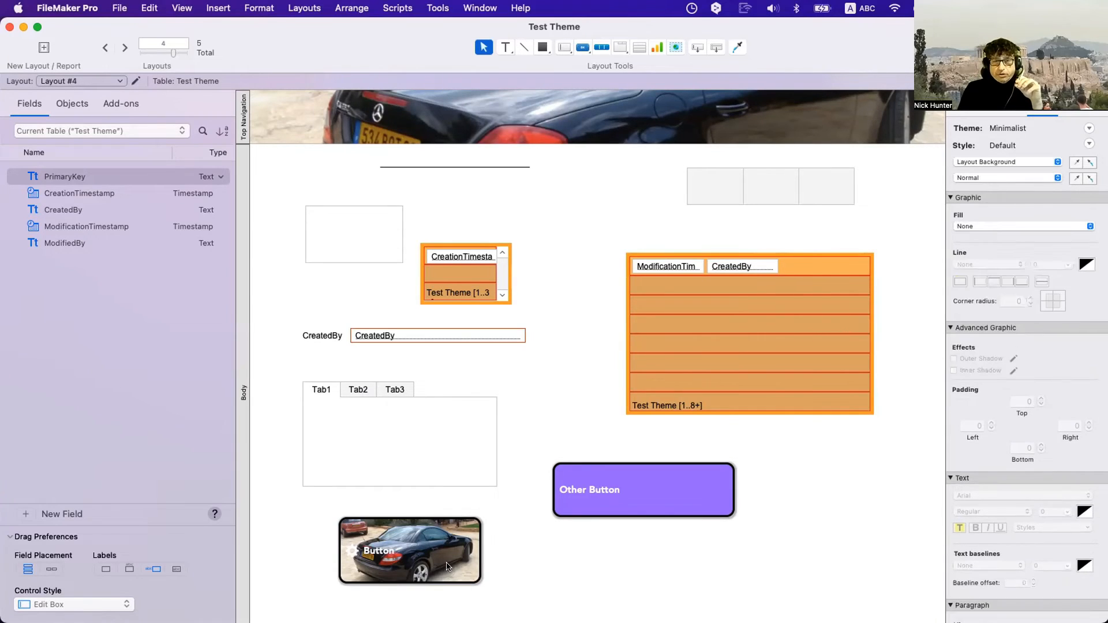
Move the image-filled button up into the gap between the small and large portals
left_click_drag(456, 571, 623, 225)
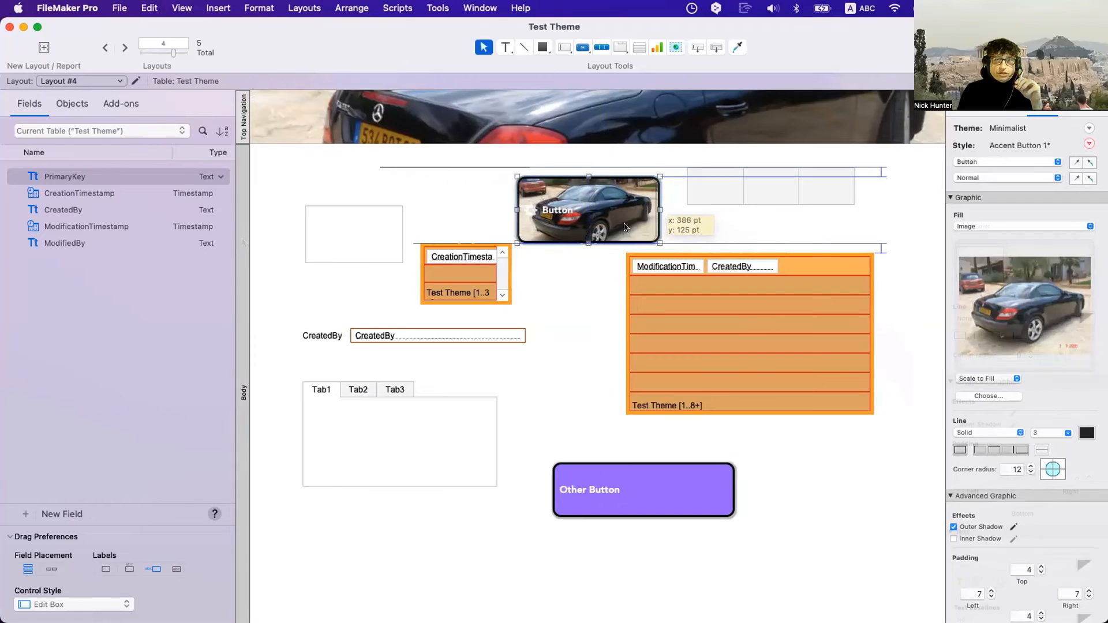
left_click(593, 358)
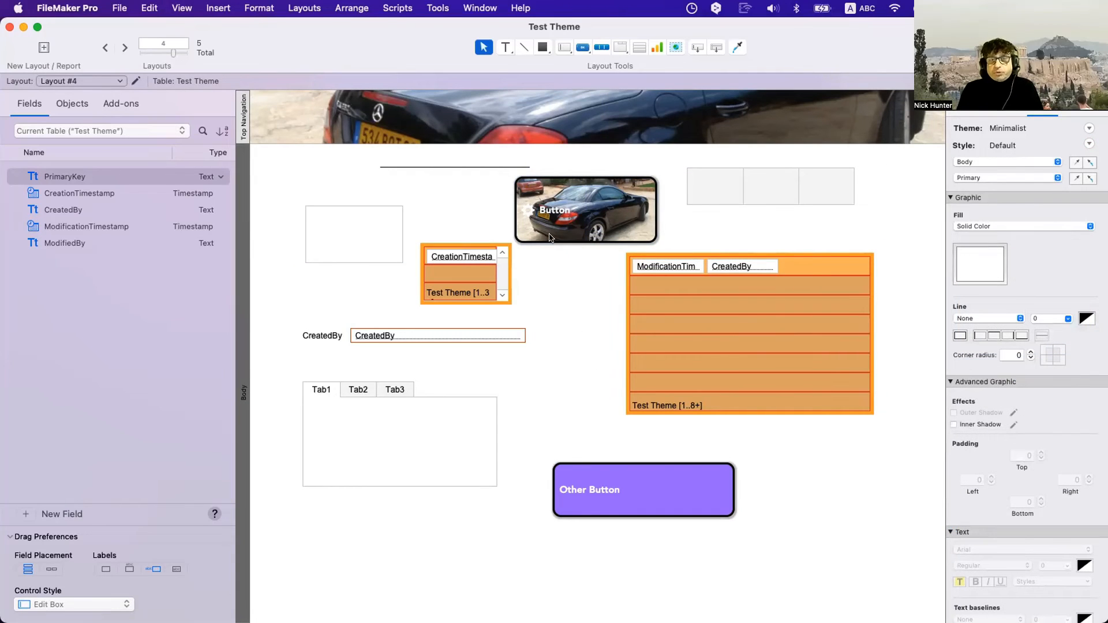
left_click(612, 231)
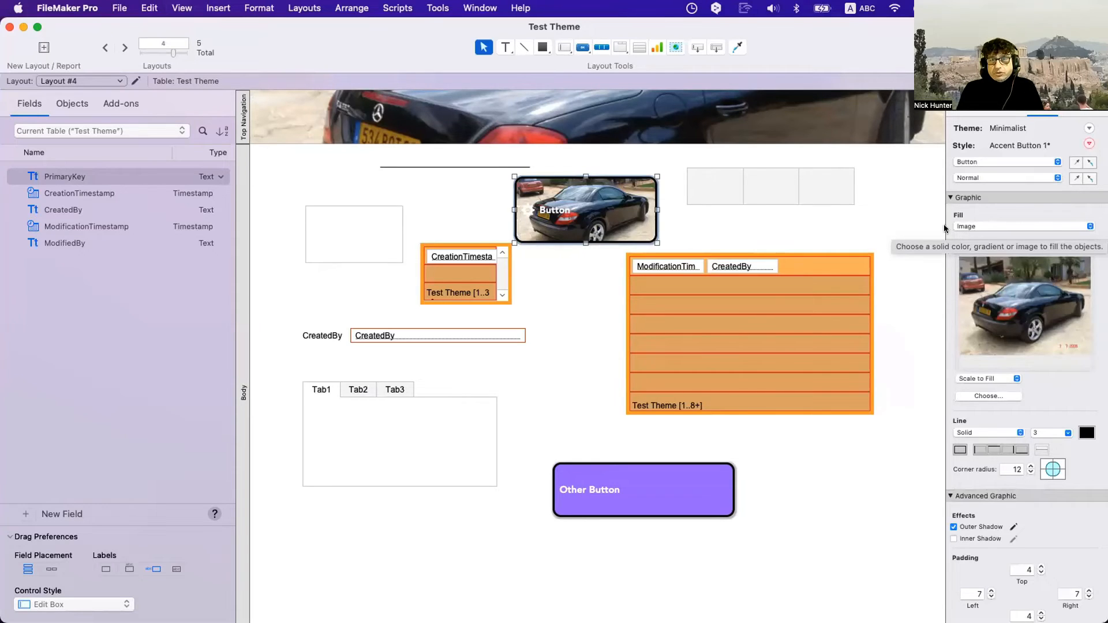
left_click_drag(623, 223, 630, 233)
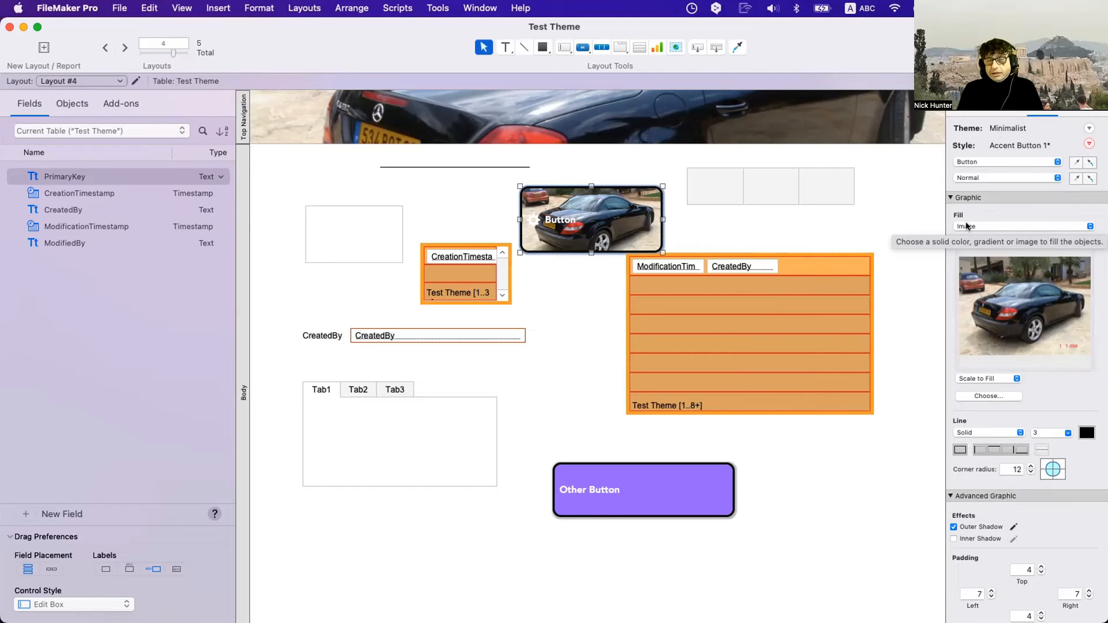
left_click(716, 238)
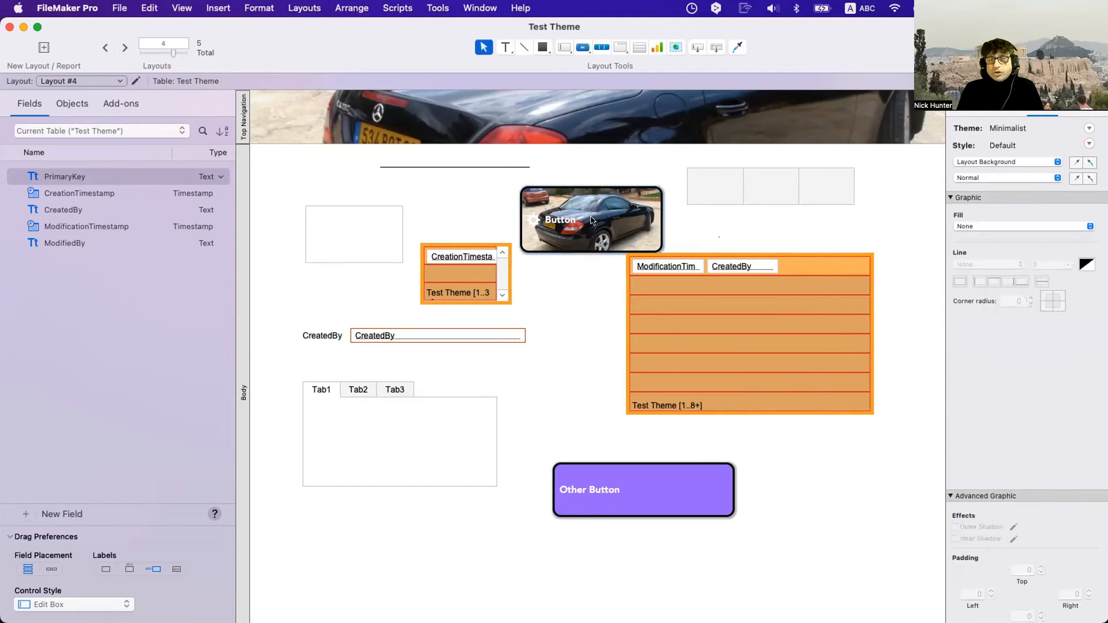
left_click(591, 220)
left_click_drag(591, 219, 596, 220)
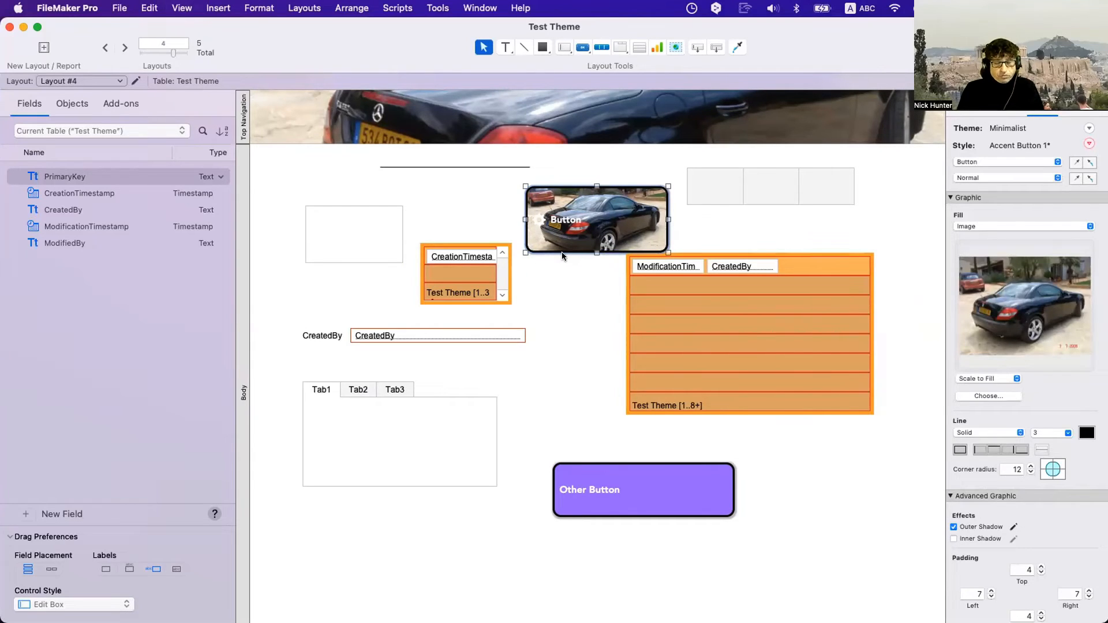
Undo the button moves, the Top Navigation changes and the button's image fill, back to the solid purple button
key("super+z")
key("super+z")
key("super+z")
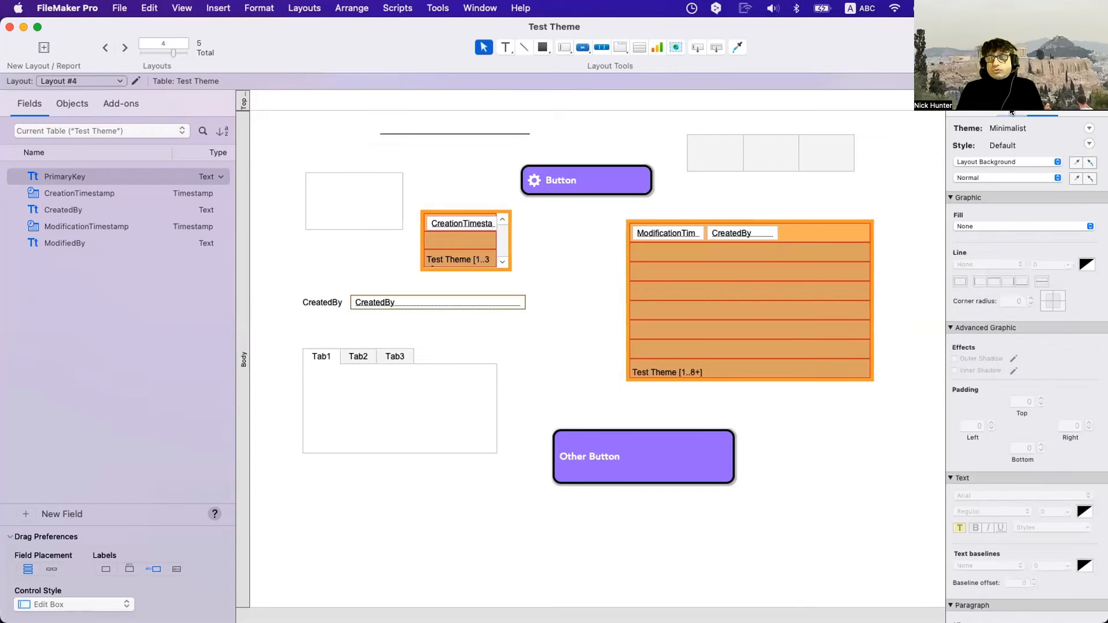
Examine the layout background's styles and the custom theme colors offered for the purple Button's fill
left_click(1013, 112)
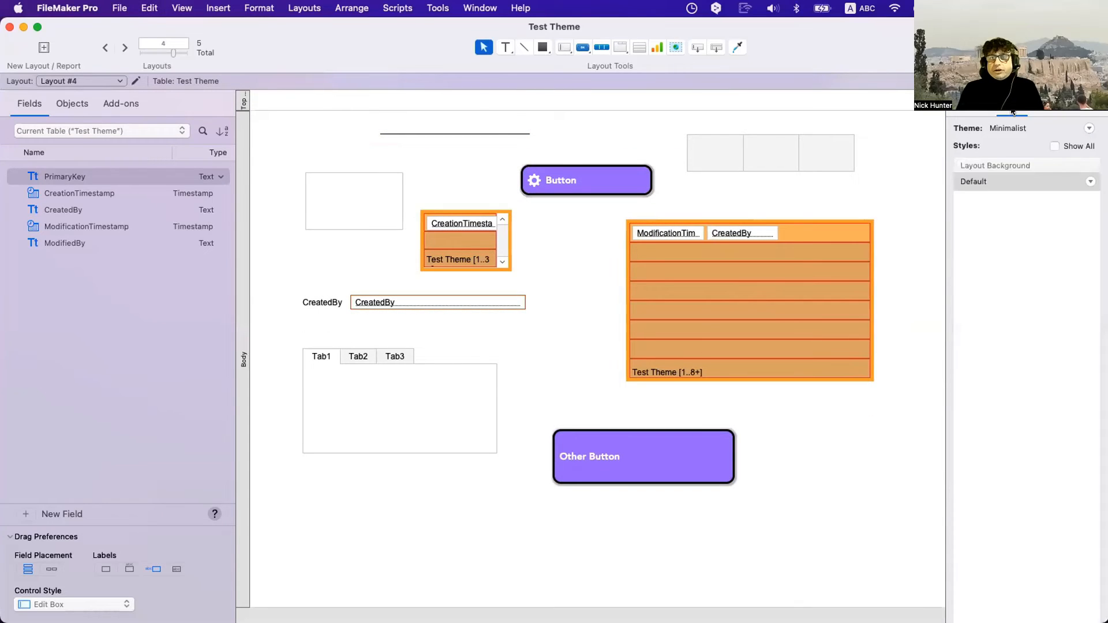
left_click(1037, 111)
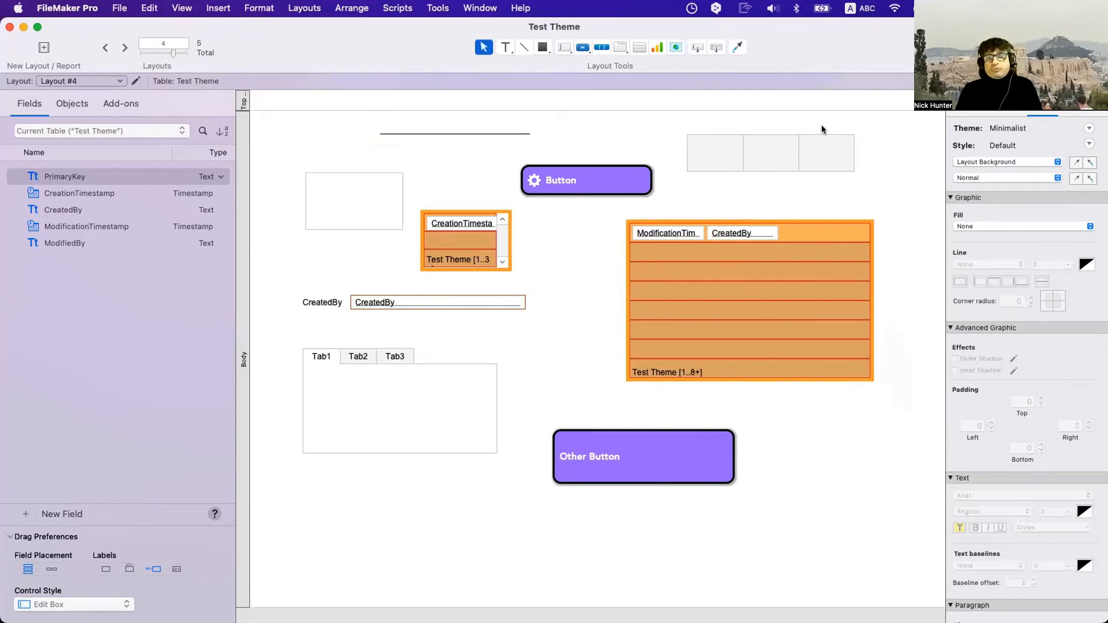
left_click(603, 182)
left_click(980, 264)
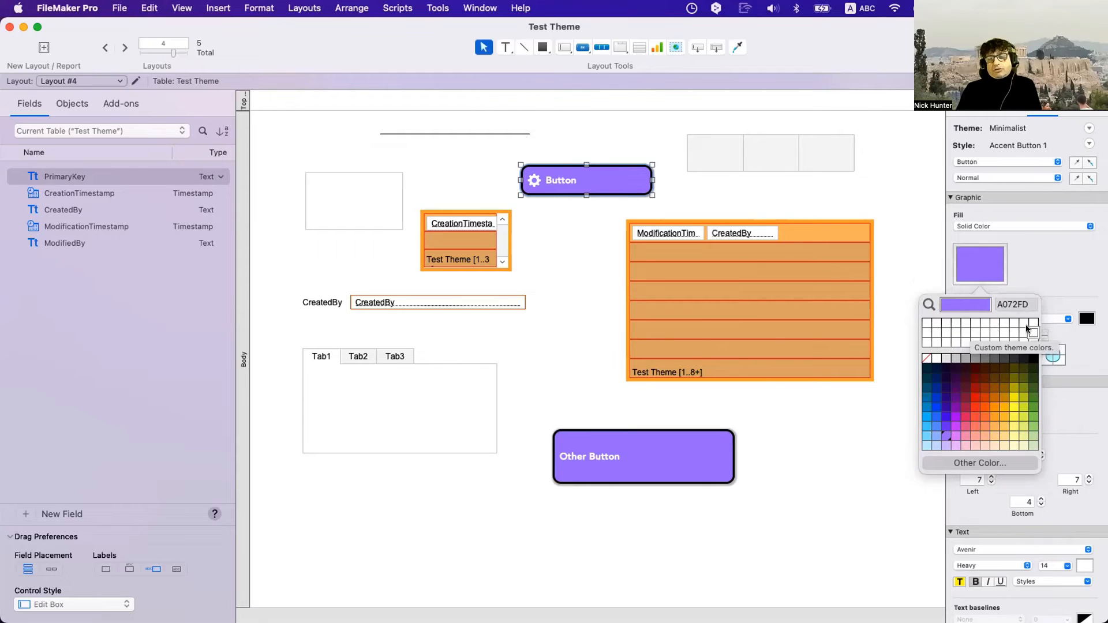
left_click(887, 221)
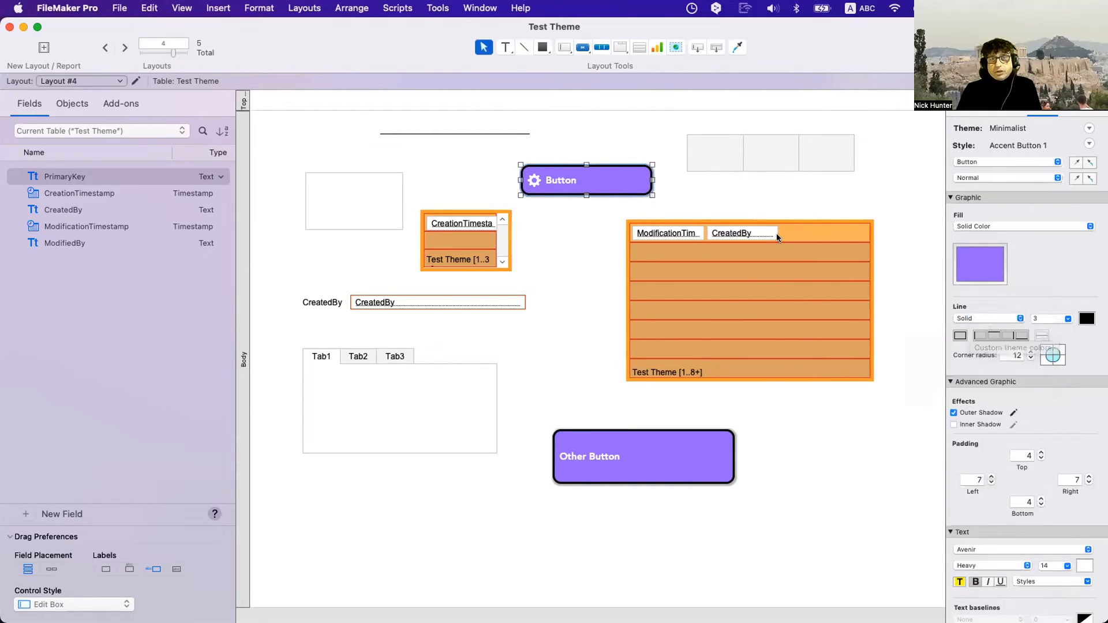
Switch to Layout #5 and delete its button and portal
left_click(105, 81)
left_click(69, 96)
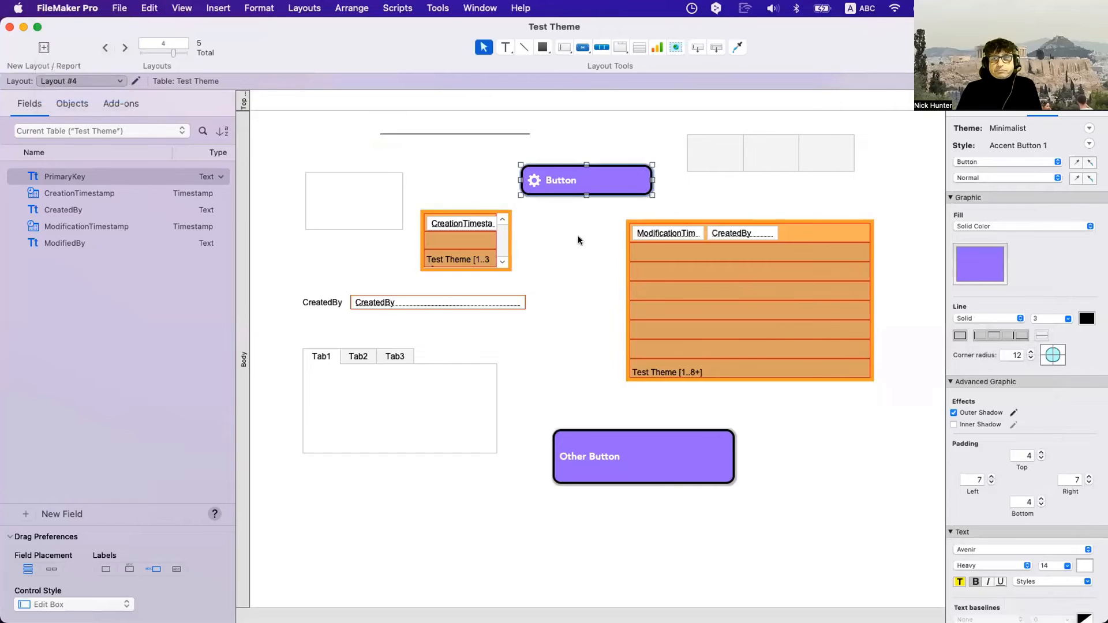
left_click(464, 167)
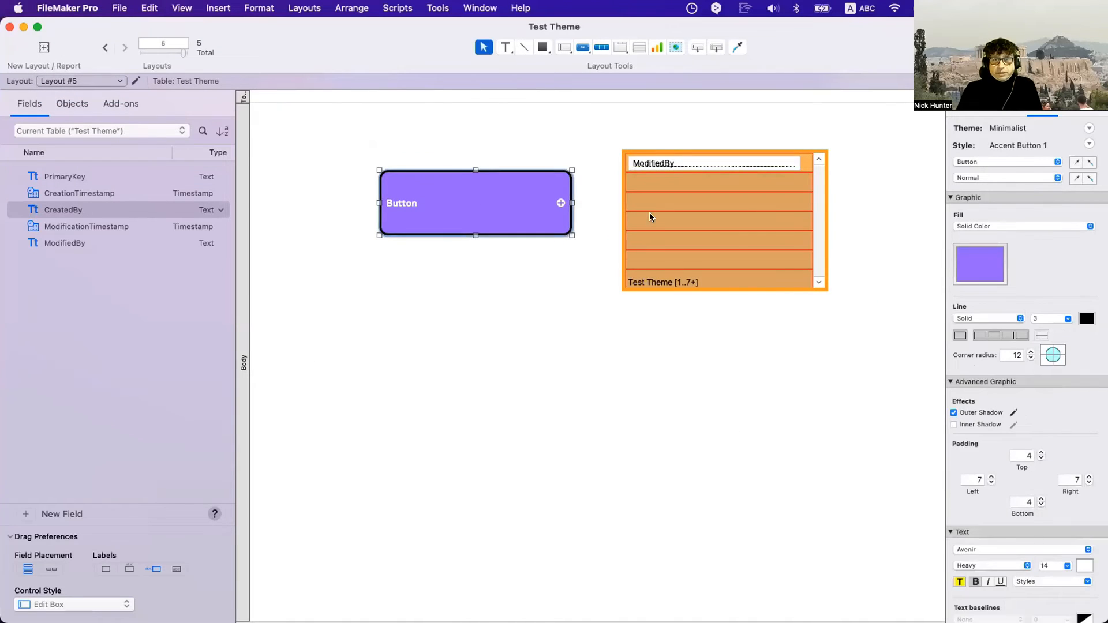
left_click(649, 213, "shift")
key("BackSpace")
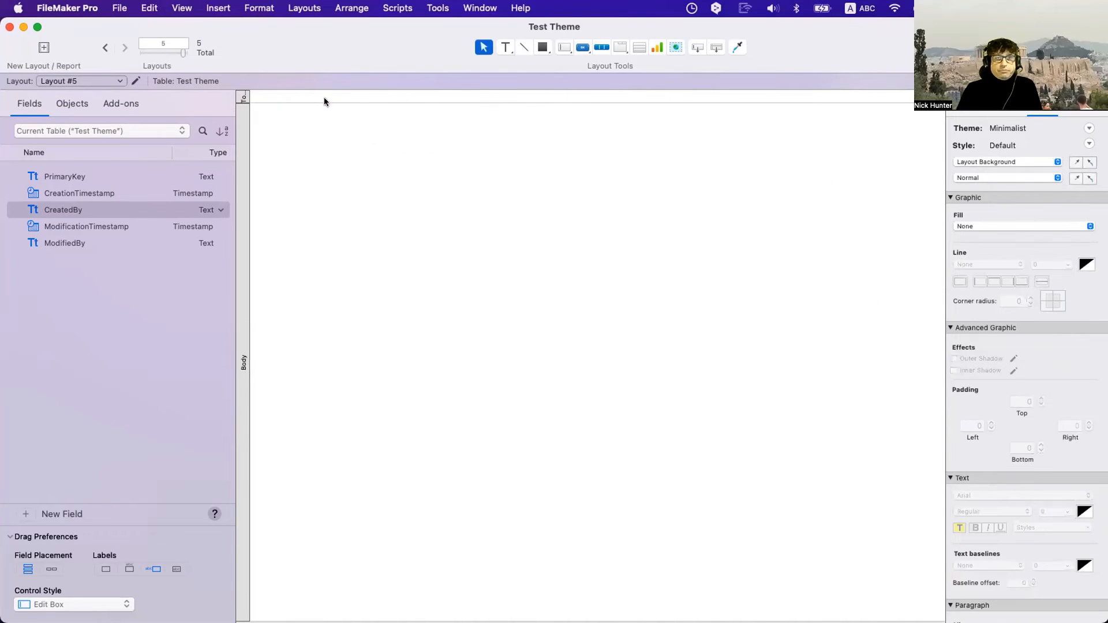
Draw a new button about 305 by 63 pt in the upper body of Layout #5 and shift it slightly
left_click(583, 87)
left_click_drag(433, 221, 644, 264)
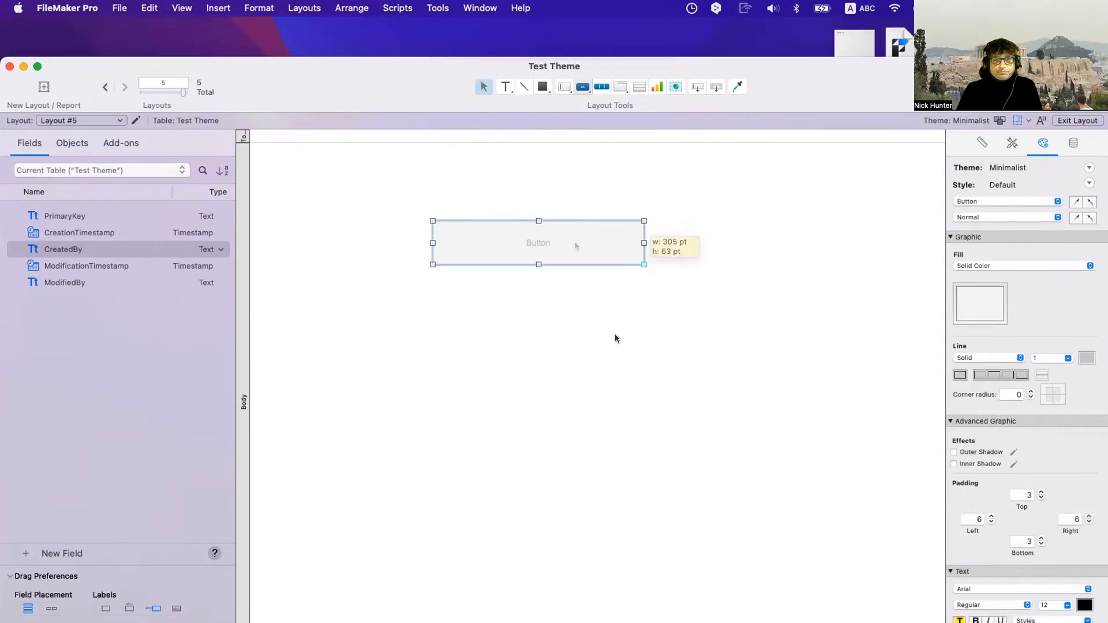
left_click(581, 286)
left_click(567, 257)
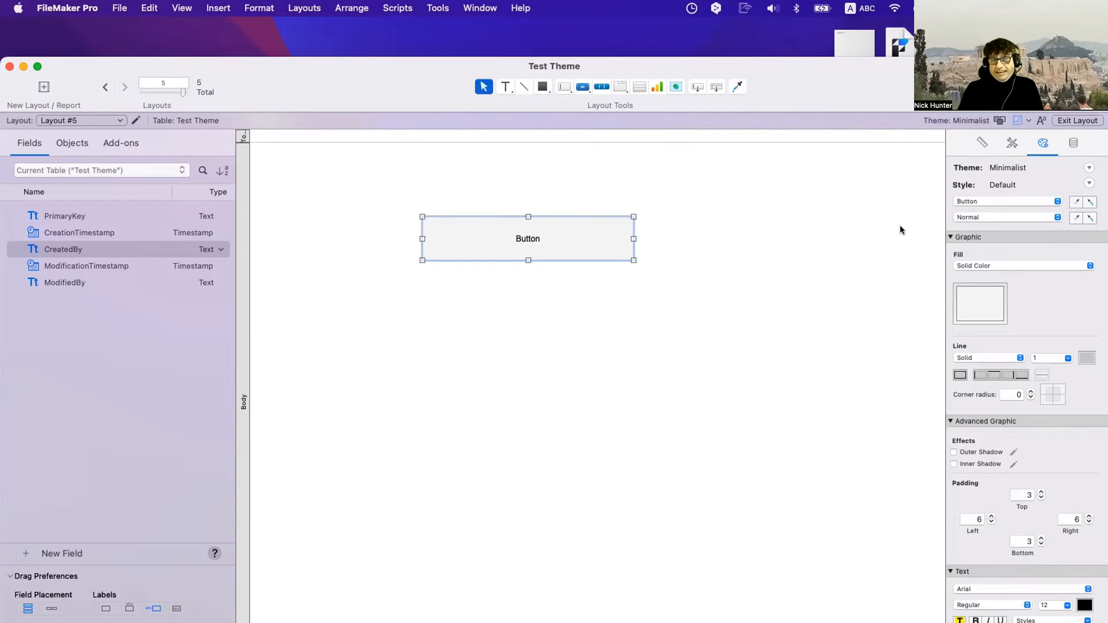
Examine which parts and object states of the new button can be styled, and keep the button selected
scroll(973, 204, "down", 1)
left_click(973, 202)
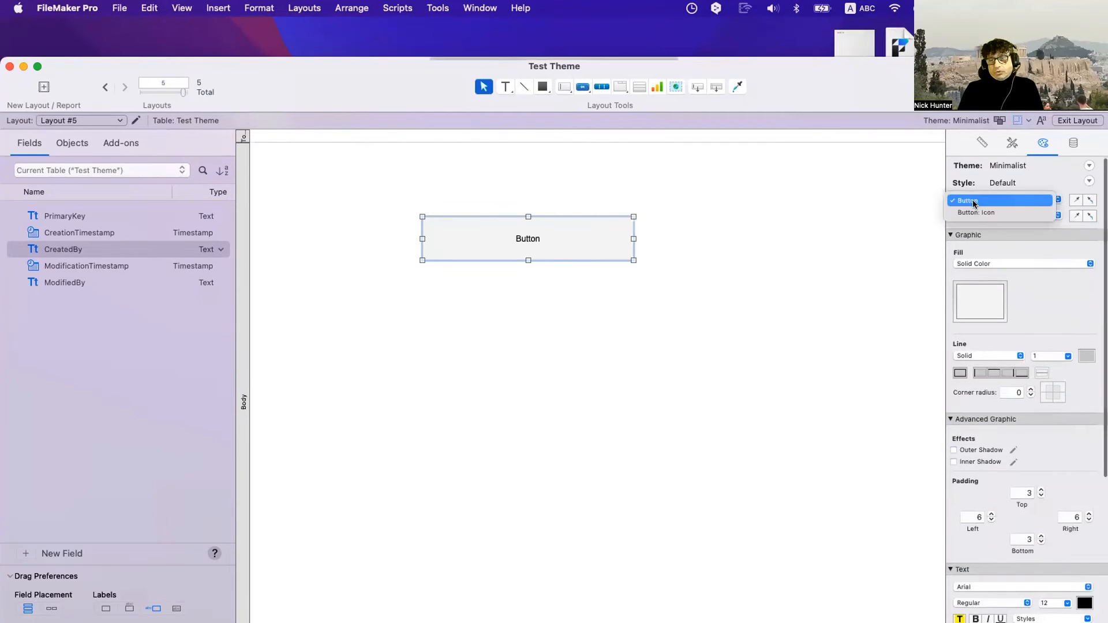
left_click(972, 185)
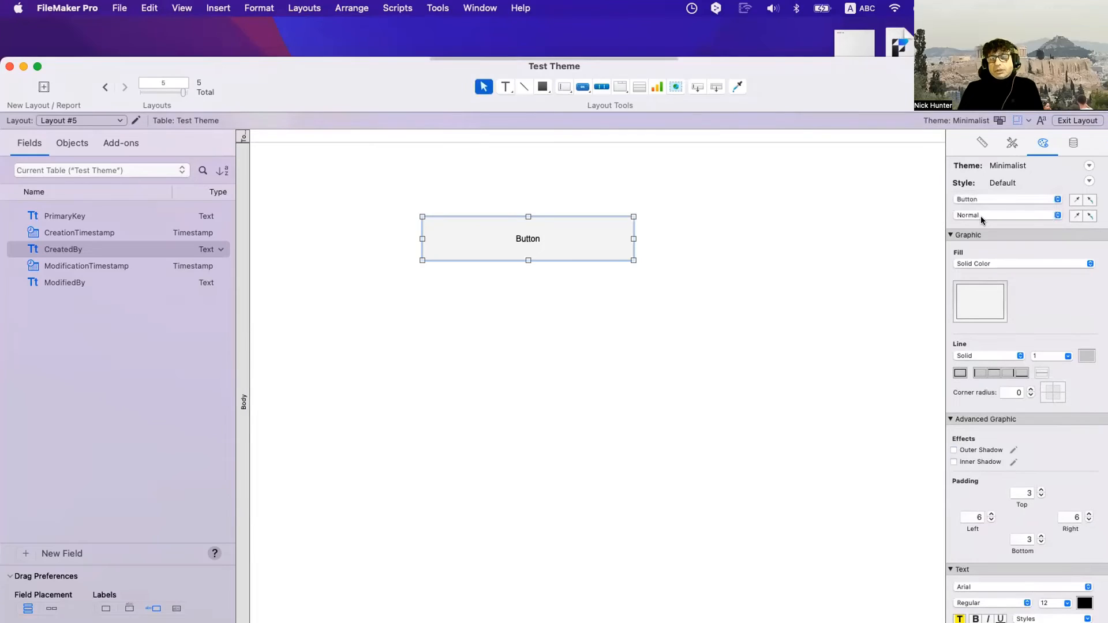
left_click(982, 218)
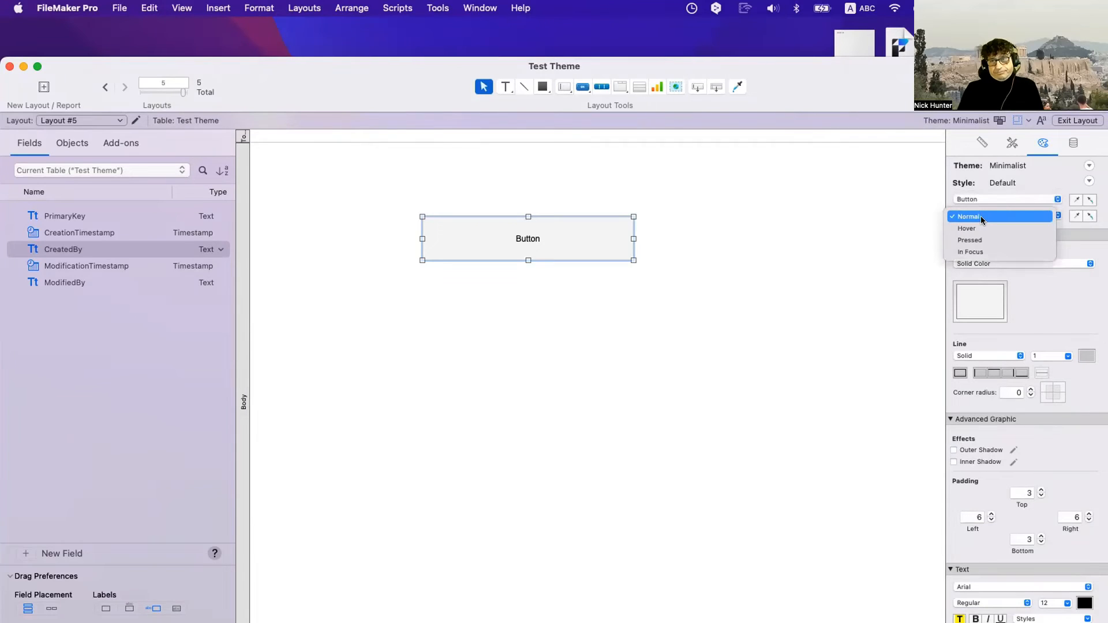
left_click(762, 241)
left_click(670, 268)
scroll(669, 269, "down", 1)
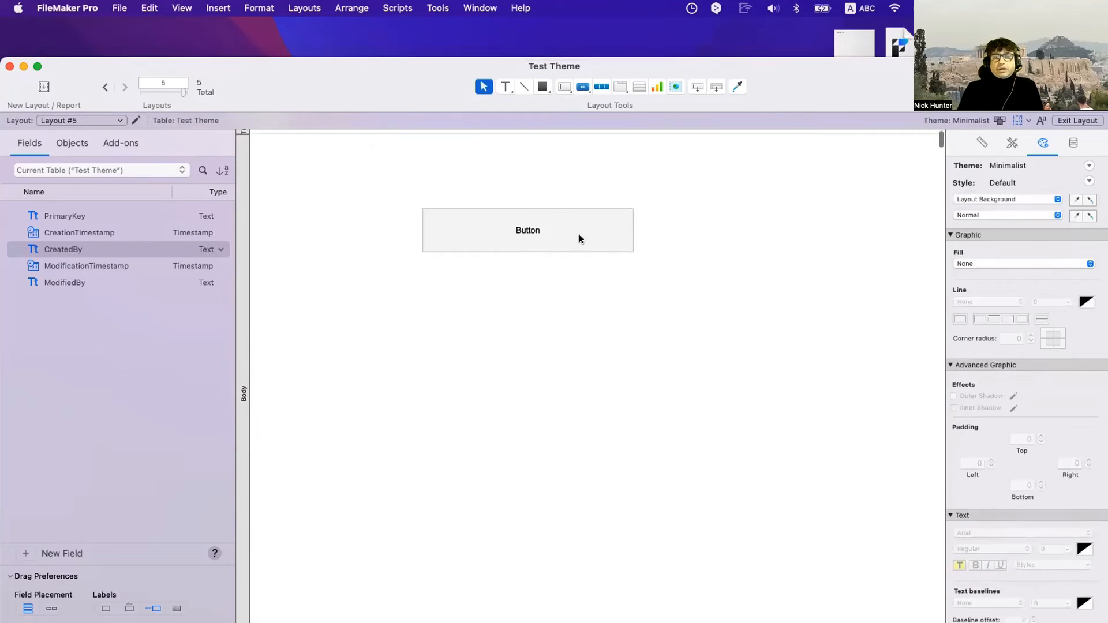
left_click(579, 236)
scroll(580, 236, "up", 1)
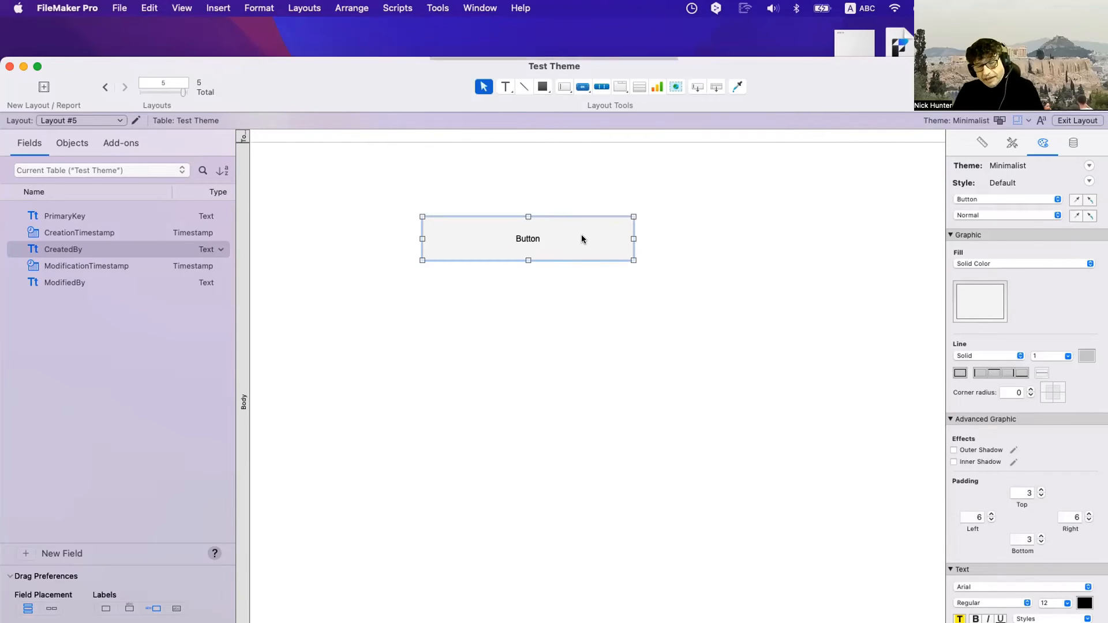
Add three shades each of blue, red, yellow and purple to the custom theme colors, and reposition the button slightly
left_click(988, 308)
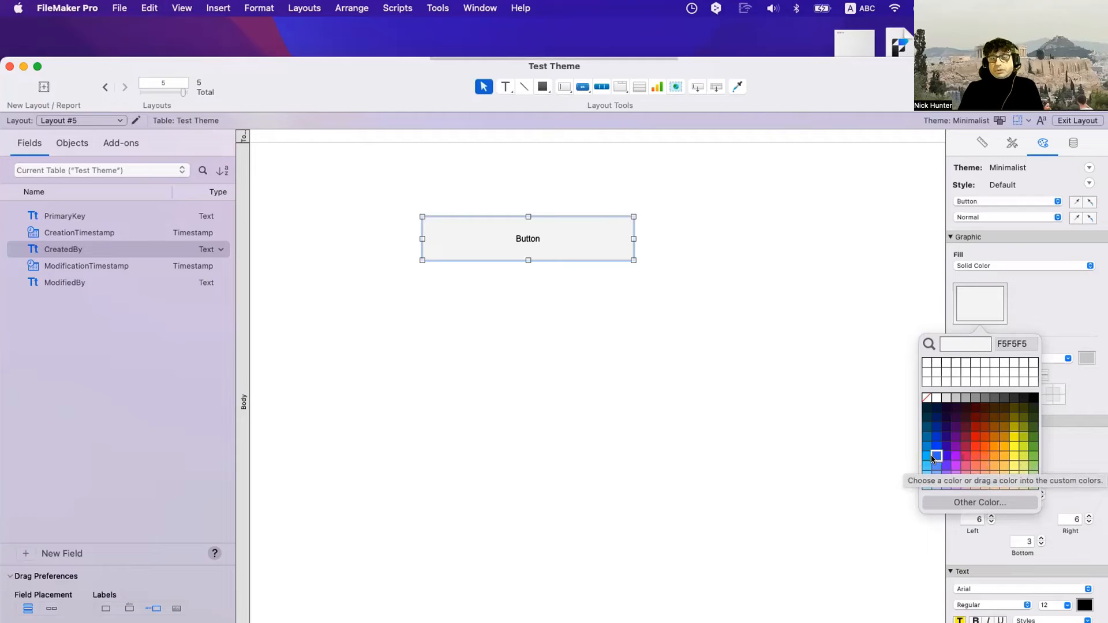
left_click_drag(930, 454, 926, 378)
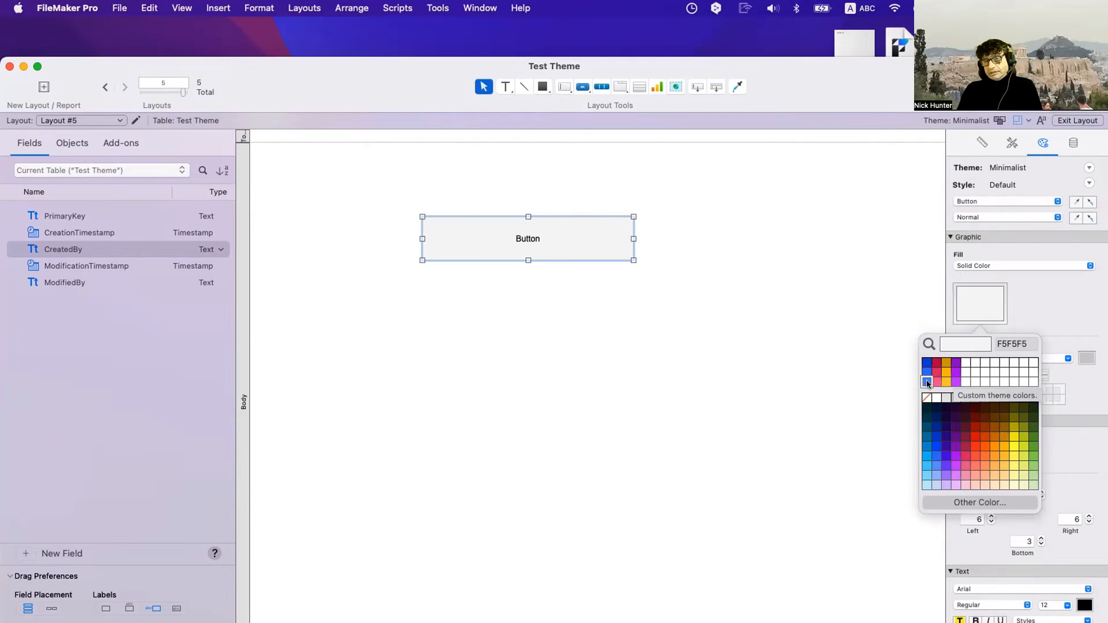
left_click(760, 372)
left_click_drag(546, 233, 595, 221)
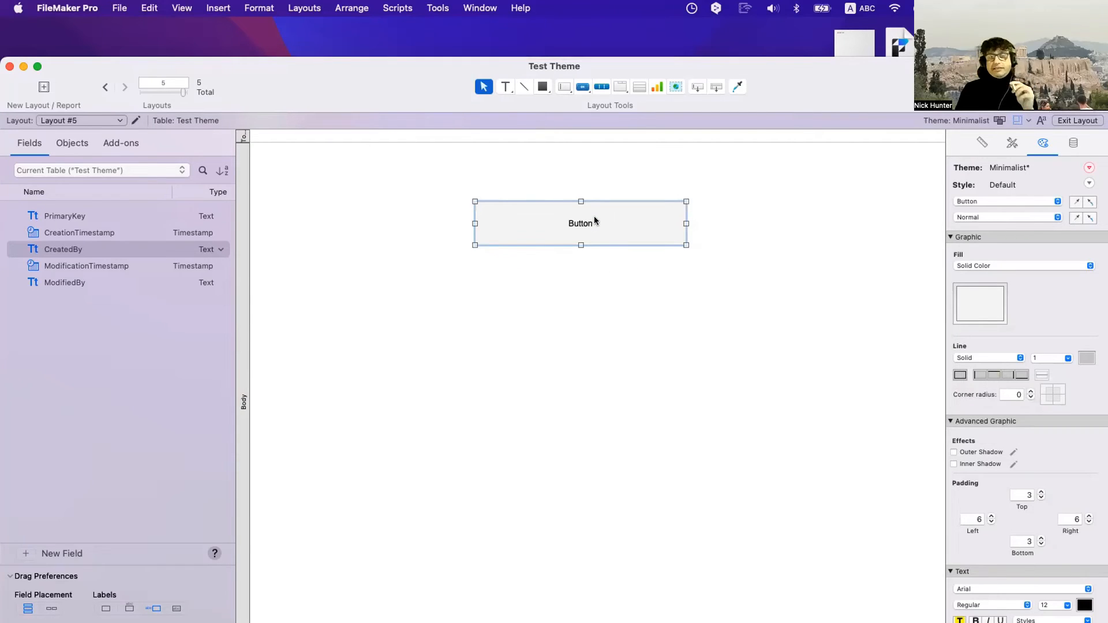
Switch to the Discord_theme file and examine how its demo buttons and tabs respond to hovering and selection
left_click(473, 7)
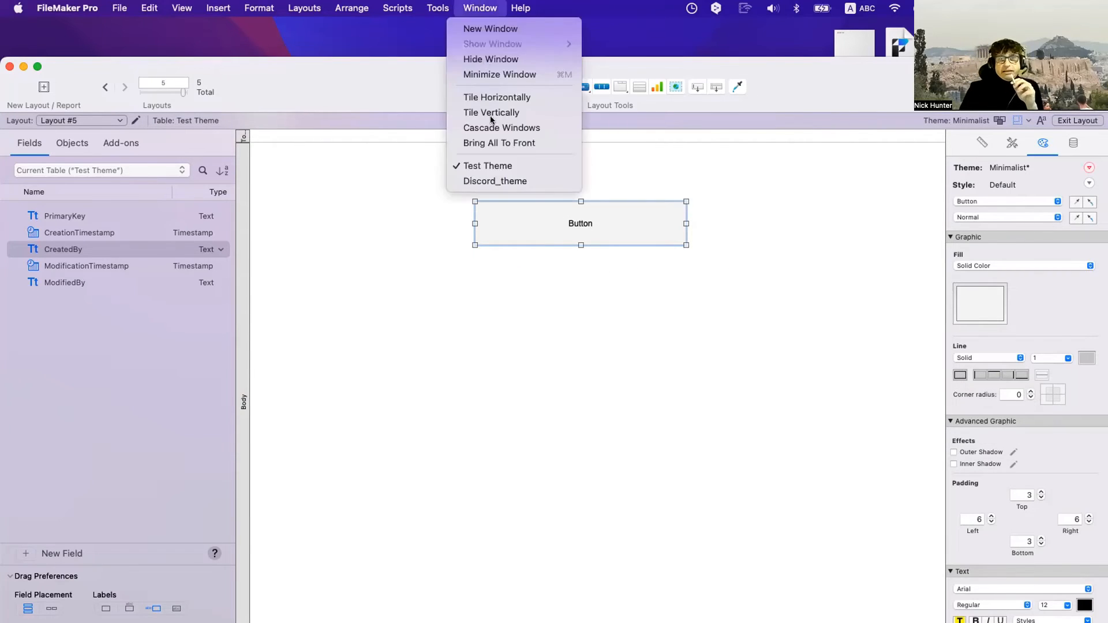
left_click(495, 180)
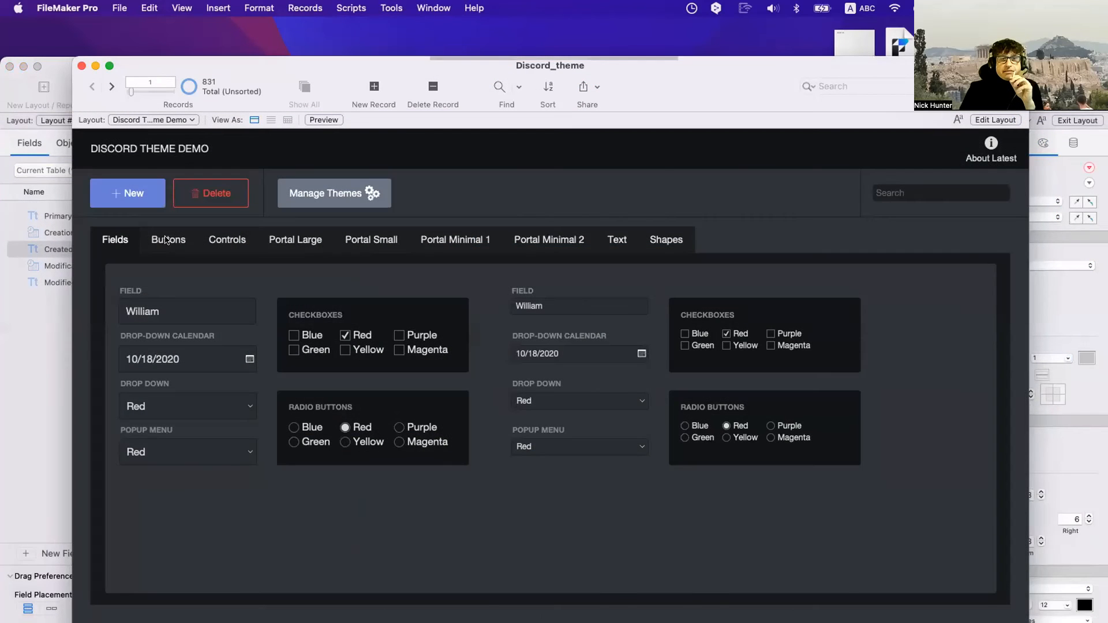
left_click(170, 239)
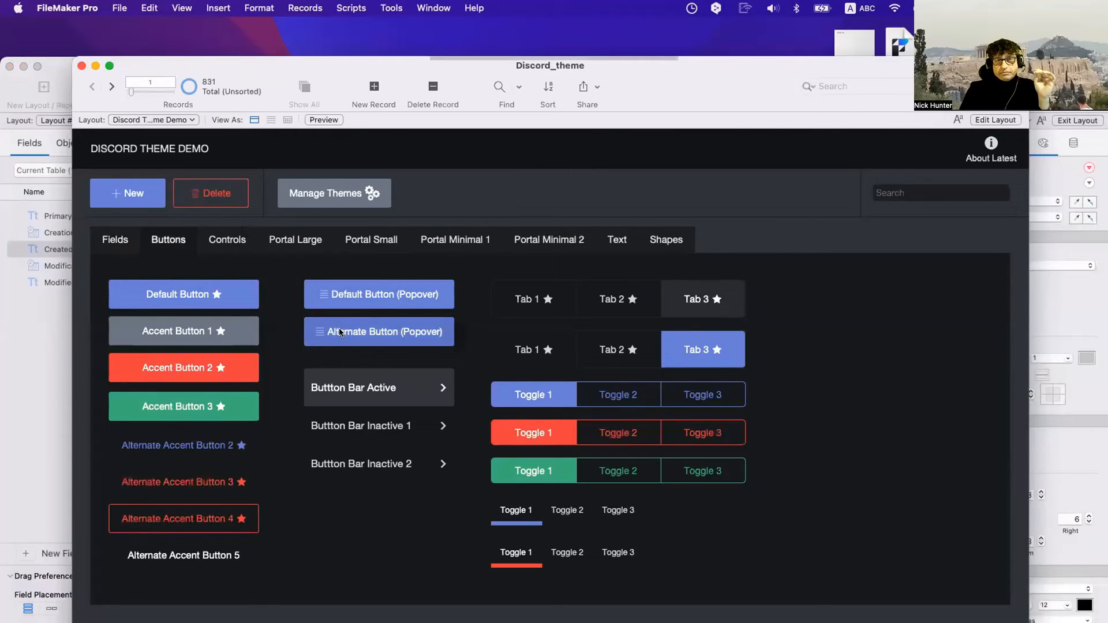
scroll(312, 290, "down", 1)
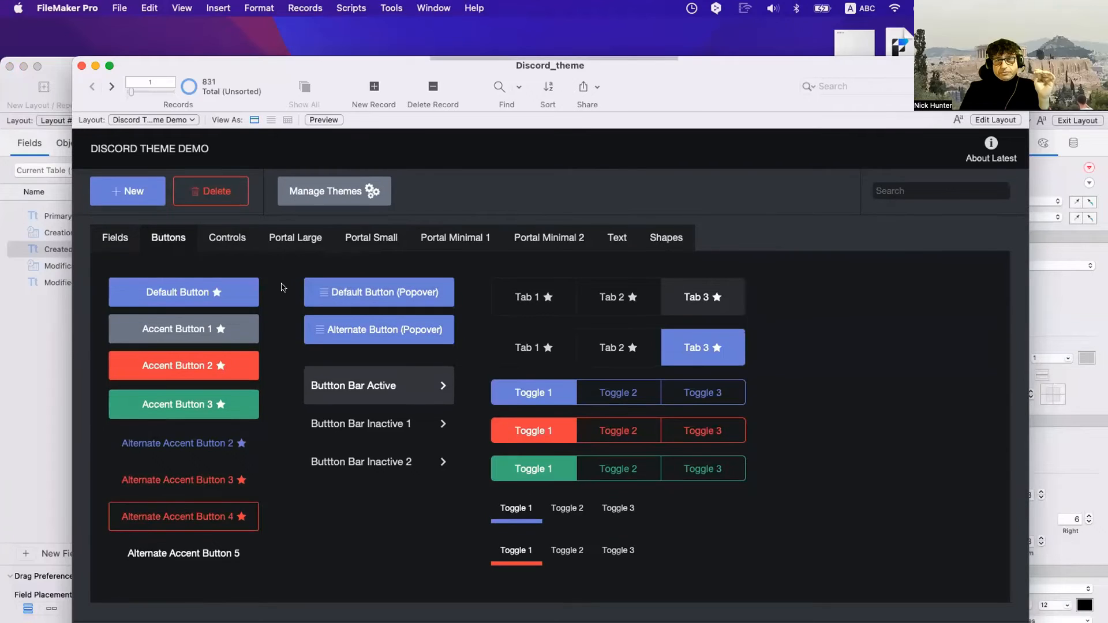
scroll(283, 287, "up", 1)
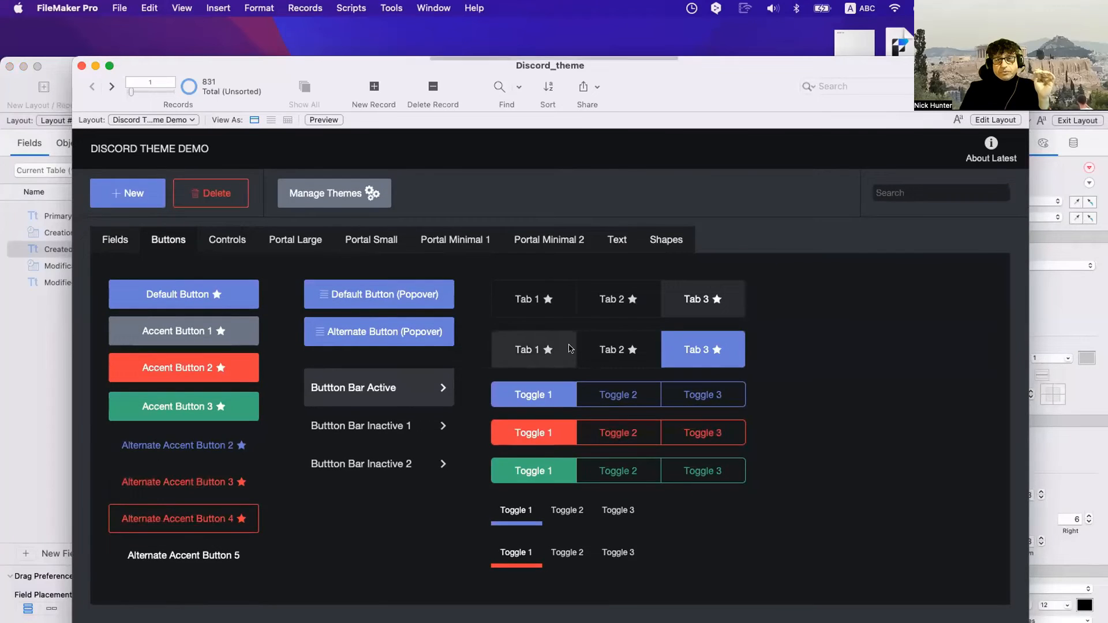
left_click(531, 353)
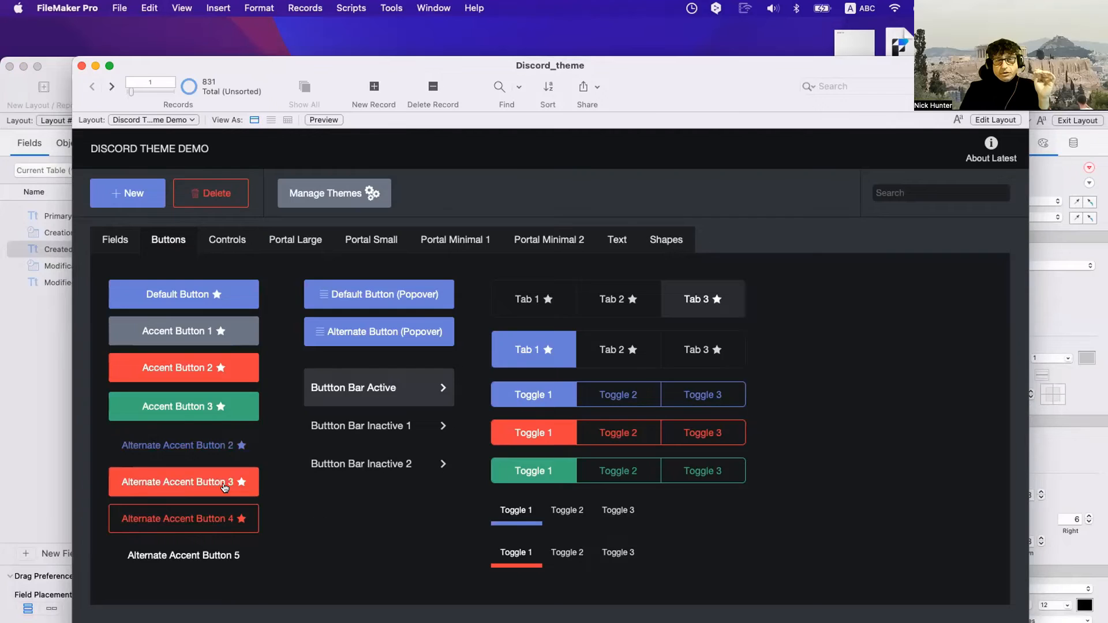
left_click(353, 433)
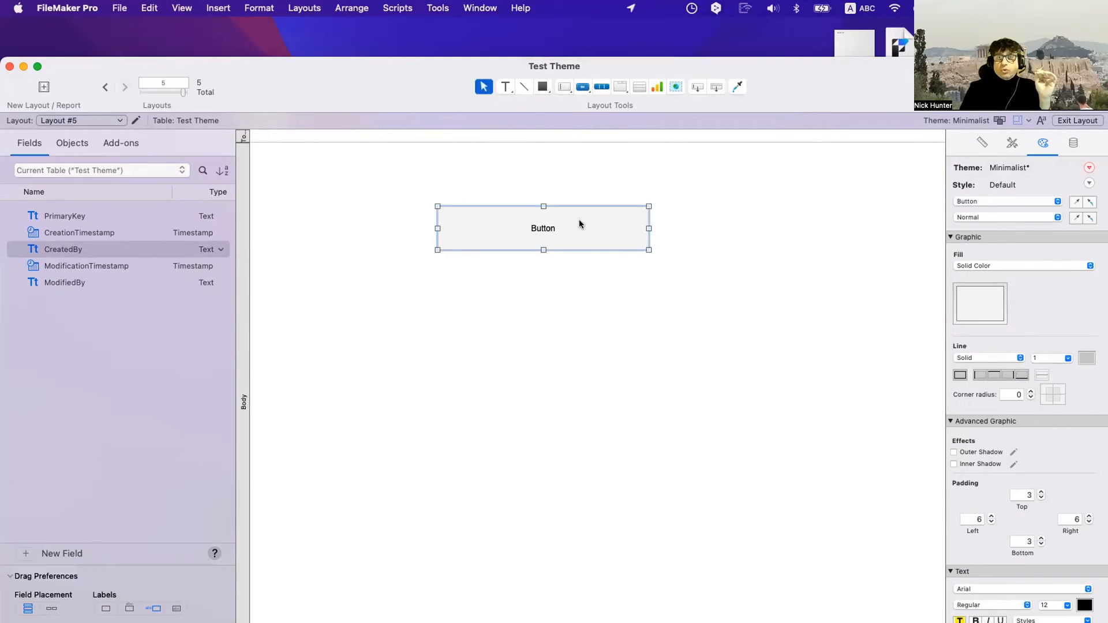
Preview the Test Theme button in Browse mode and return to Layout mode
key("super+b")
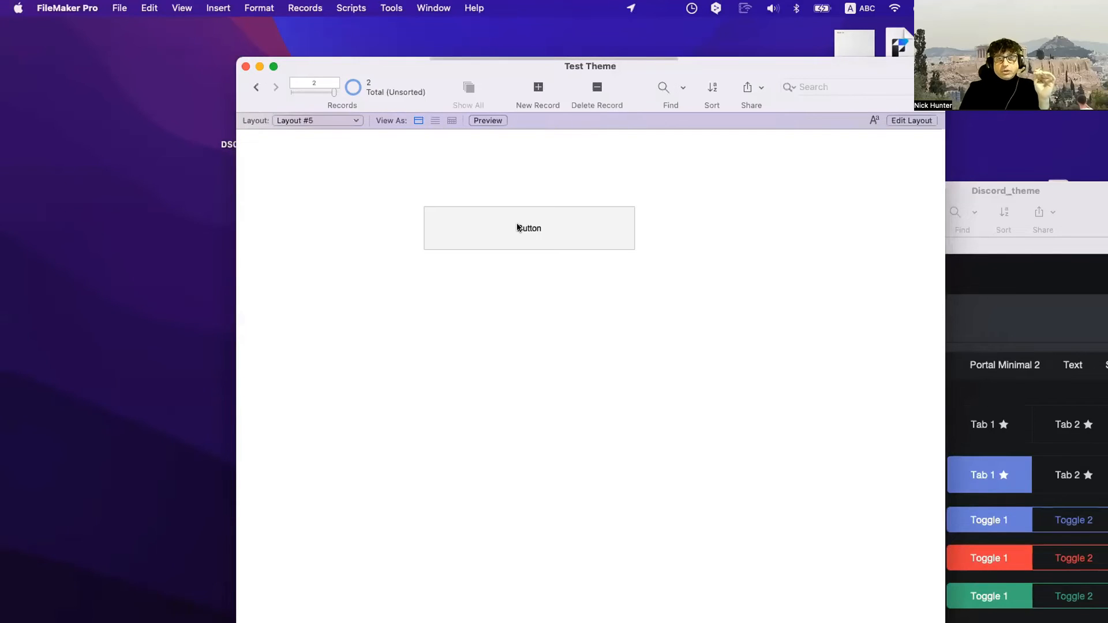
key("super+l")
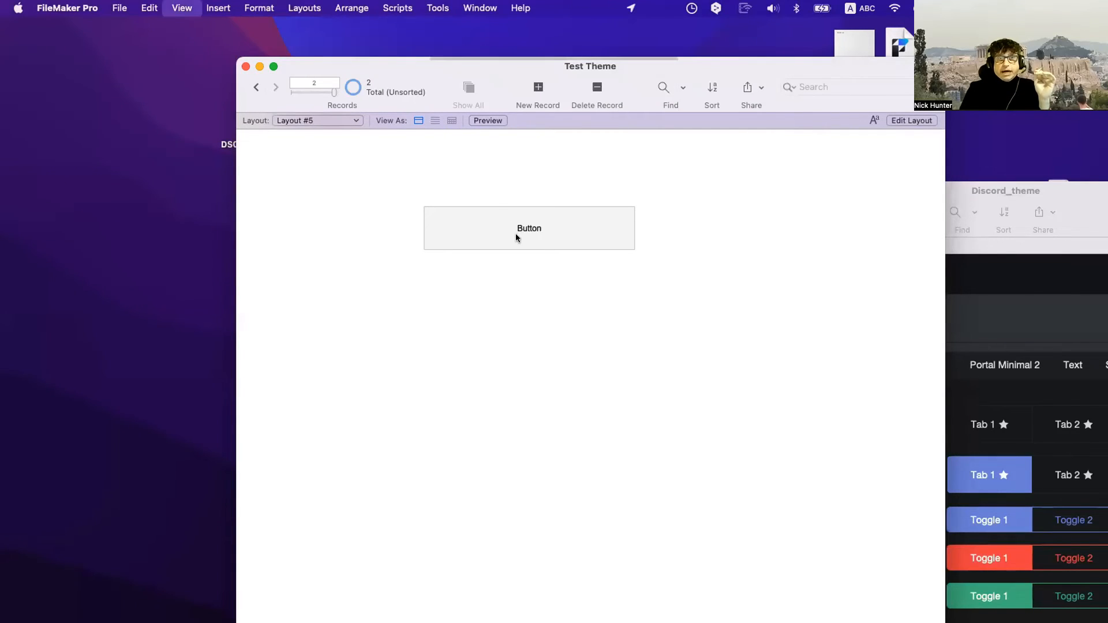
left_click(546, 239)
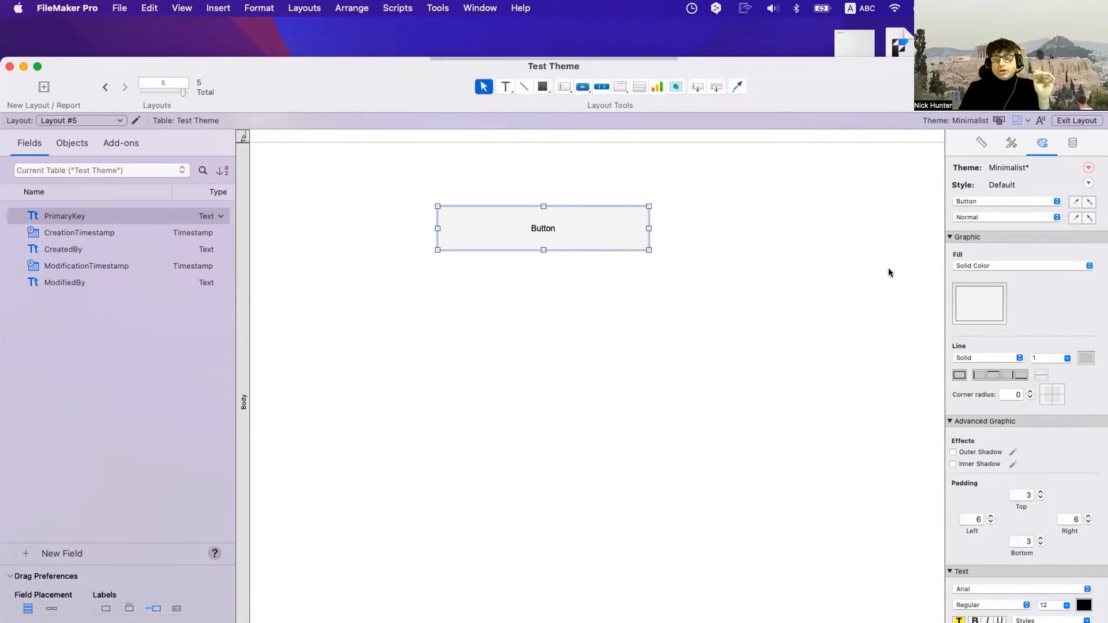
Compare the button's Normal and Hover state styling, ending on the Normal state
left_click(995, 217)
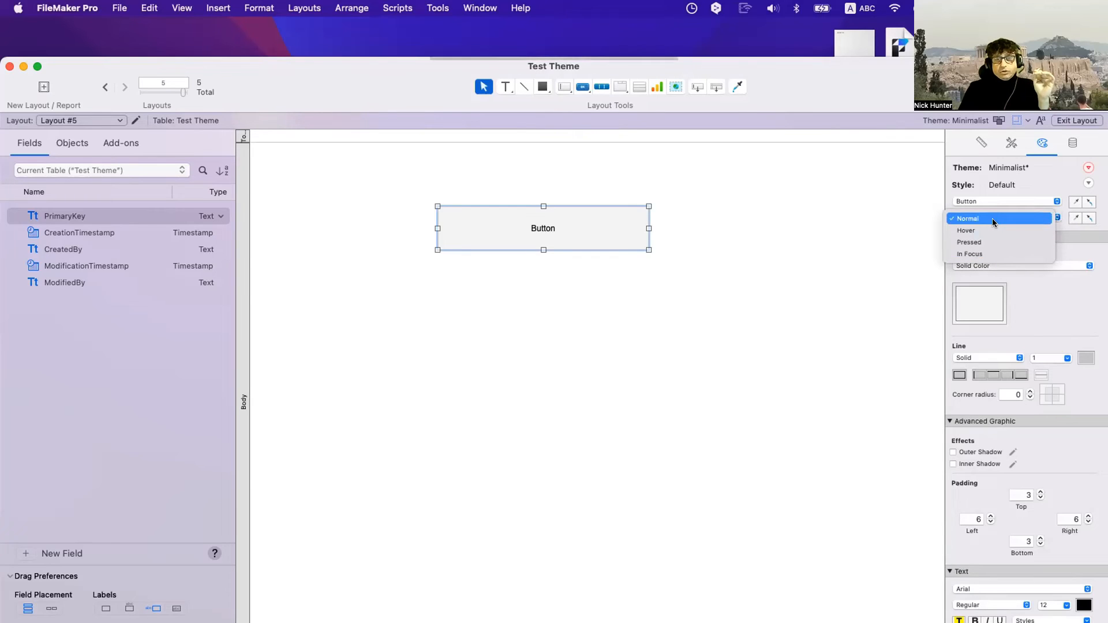
left_click(992, 218)
left_click(722, 289)
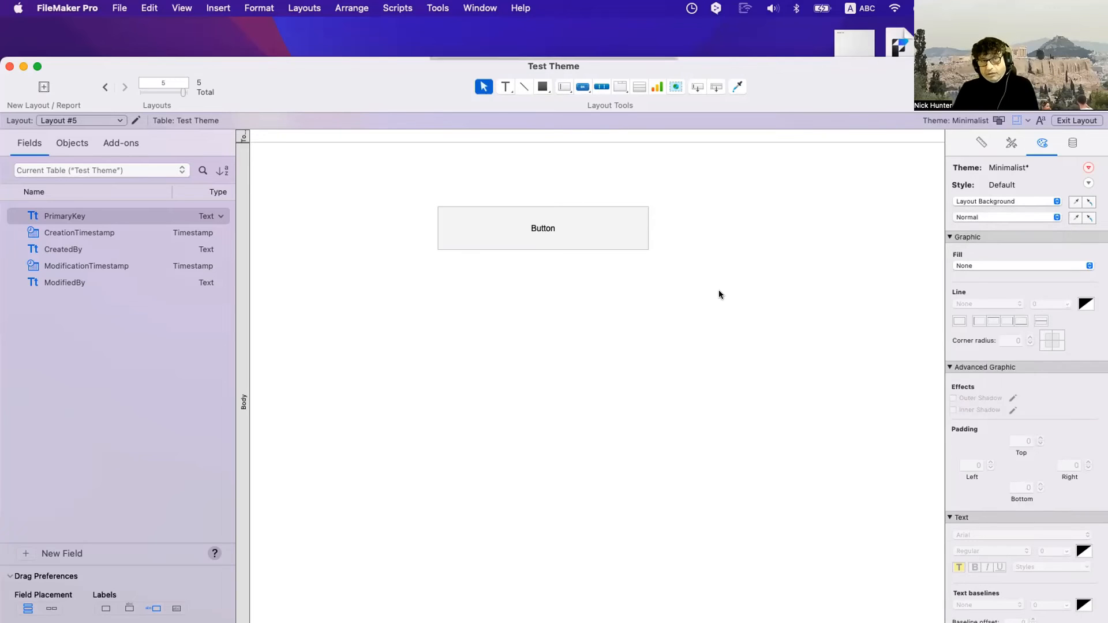
left_click(512, 231)
left_click(1009, 221)
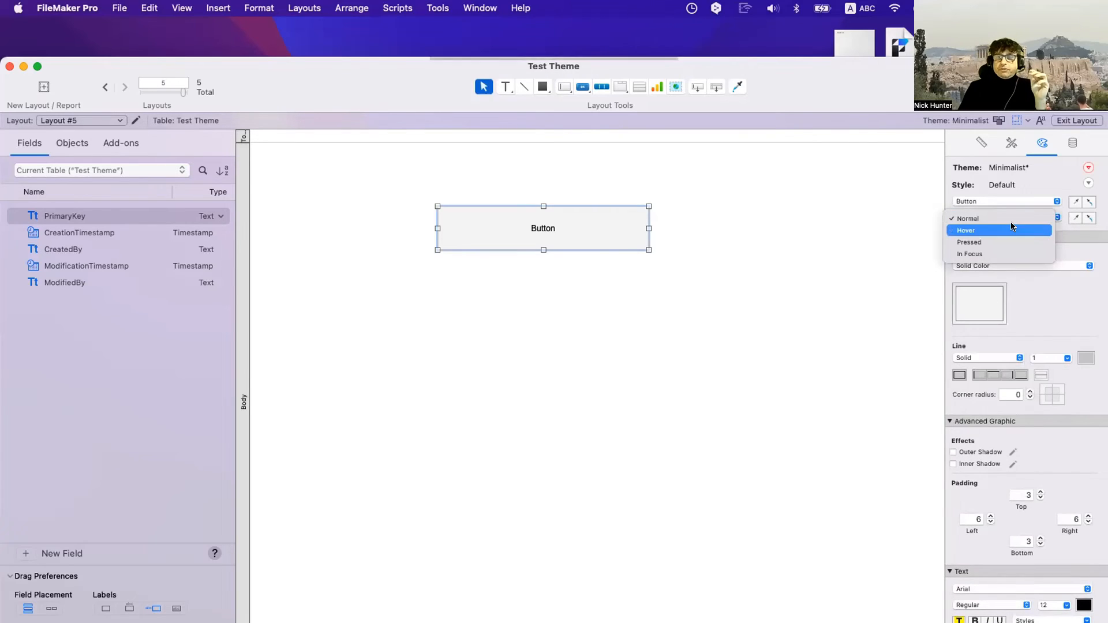
left_click(1010, 228)
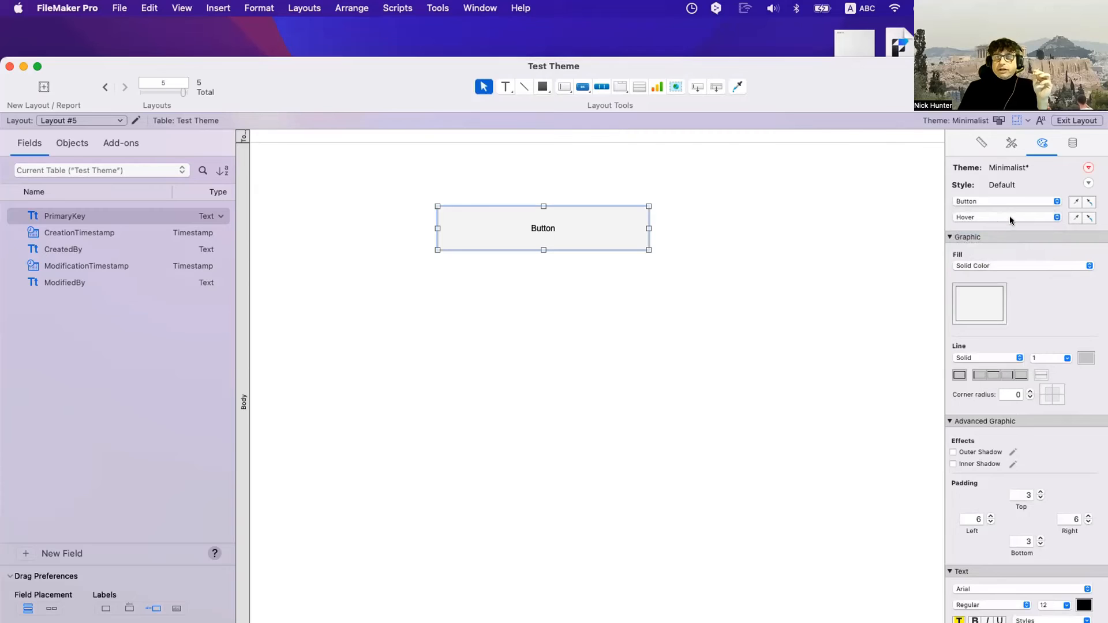
left_click(1010, 217)
left_click(1007, 208)
Fill the button's Normal state with the middle blue from the custom theme colors and make its label white
left_click(981, 302)
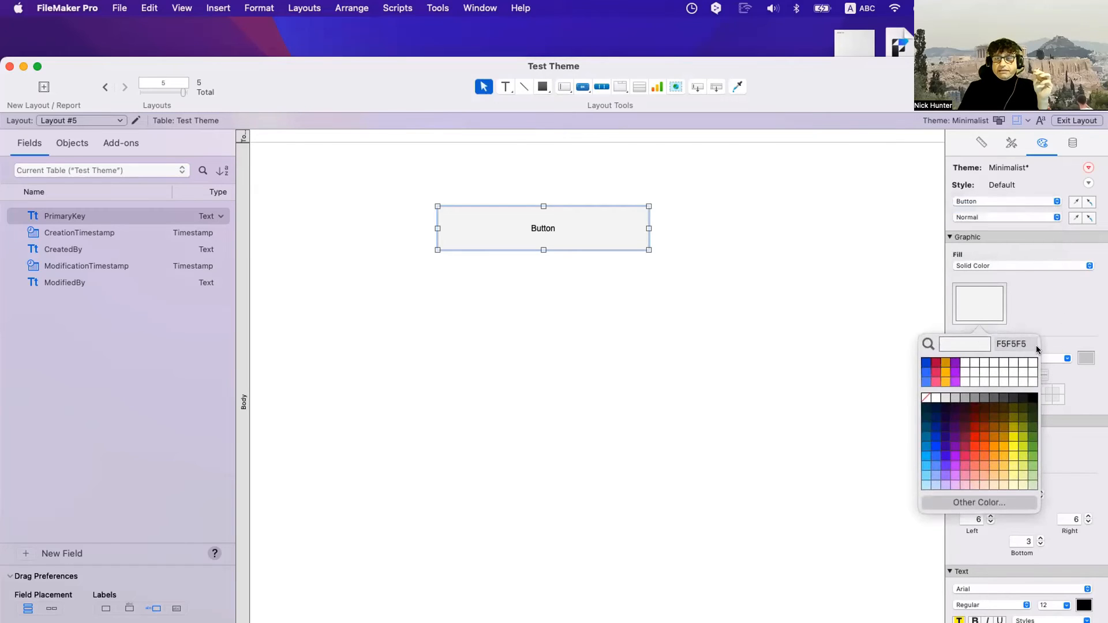
left_click(924, 372)
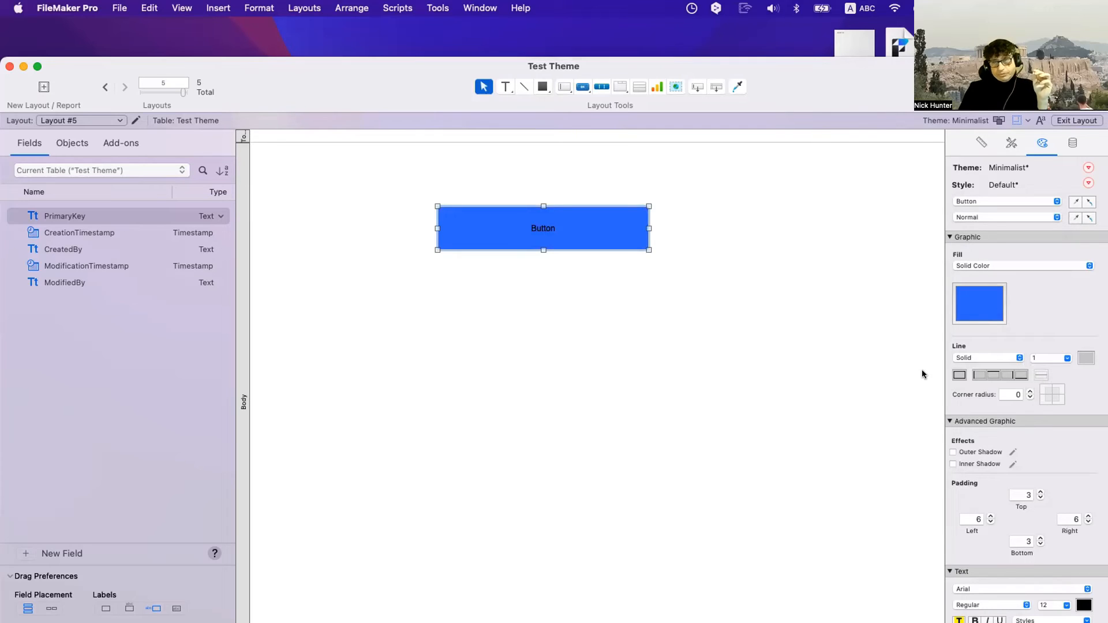
left_click(1086, 602)
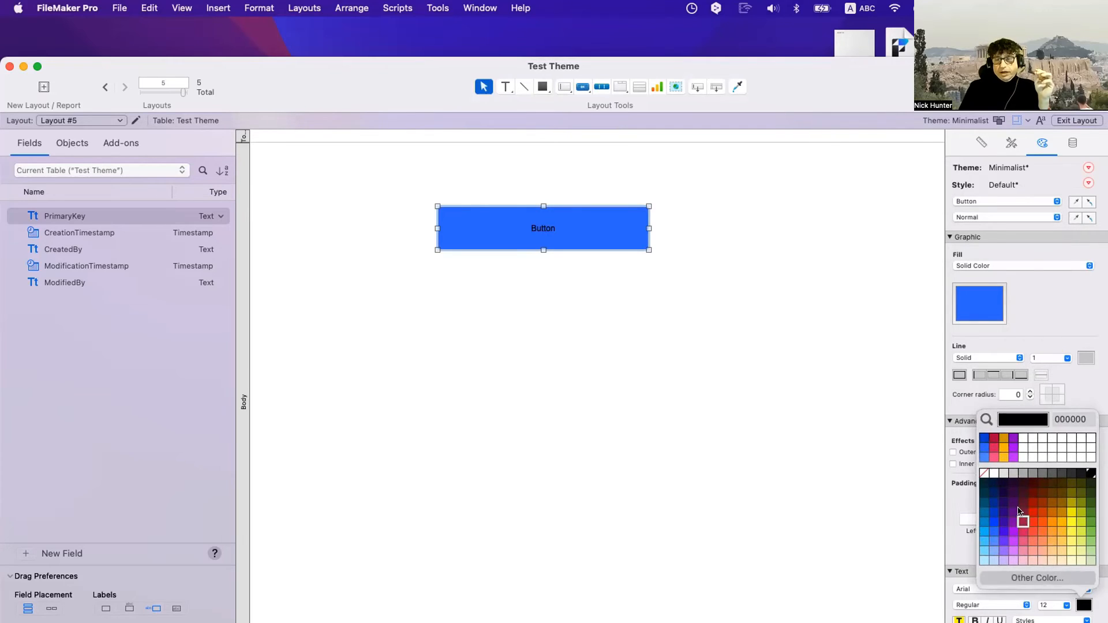
left_click(993, 473)
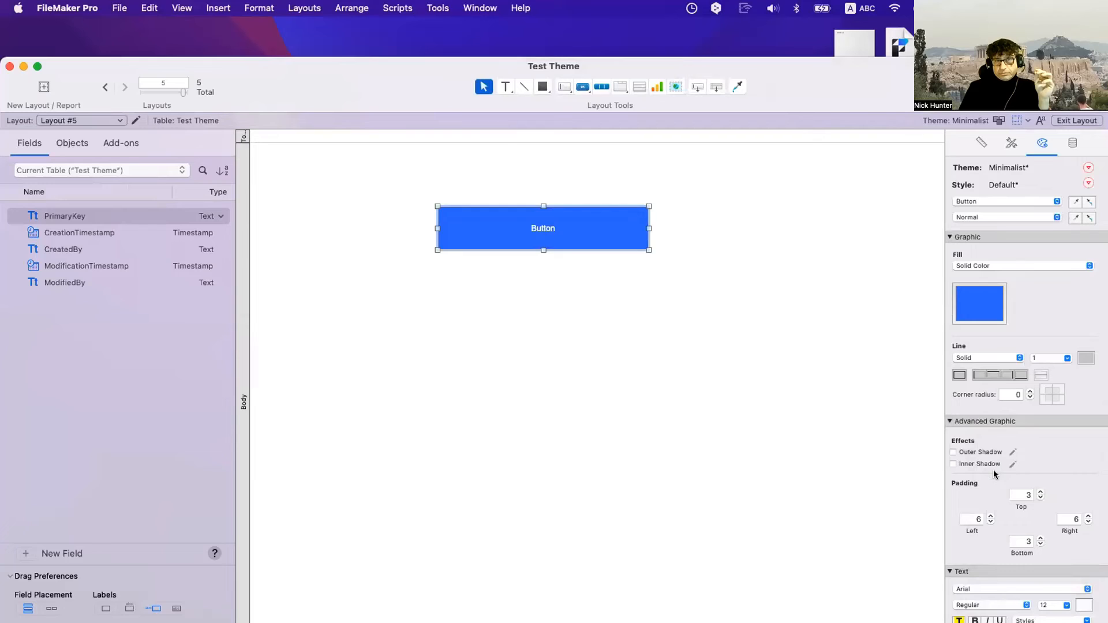
Examine the button's styling in the Hover, Pressed and In Focus states, and return to Normal
left_click(968, 217)
left_click(969, 226)
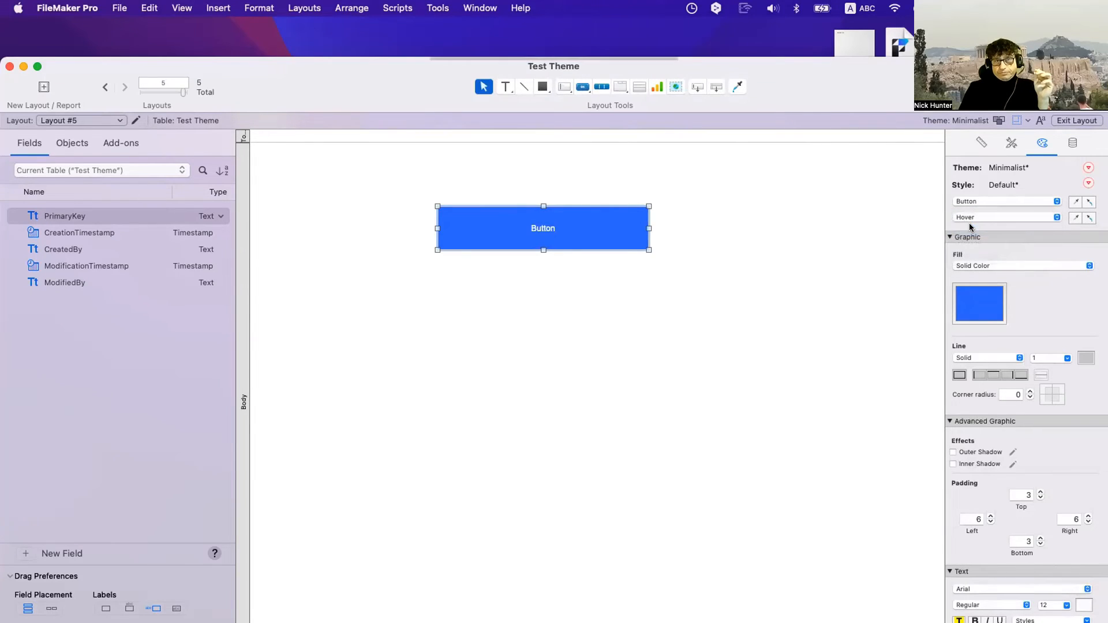
left_click(972, 216)
left_click(977, 225)
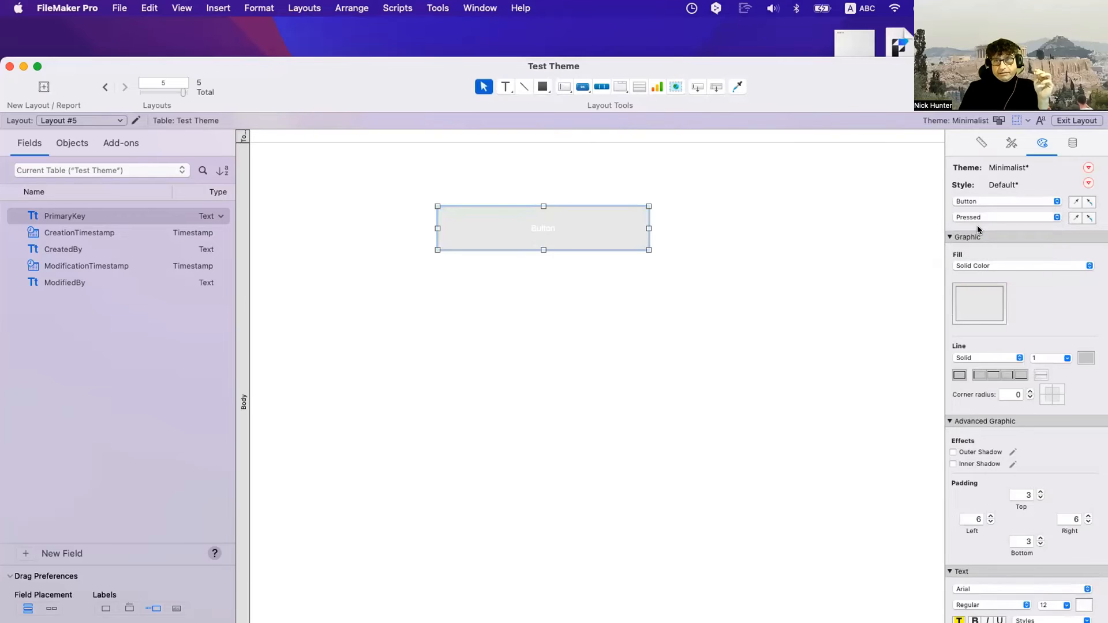
left_click(978, 216)
left_click(978, 228)
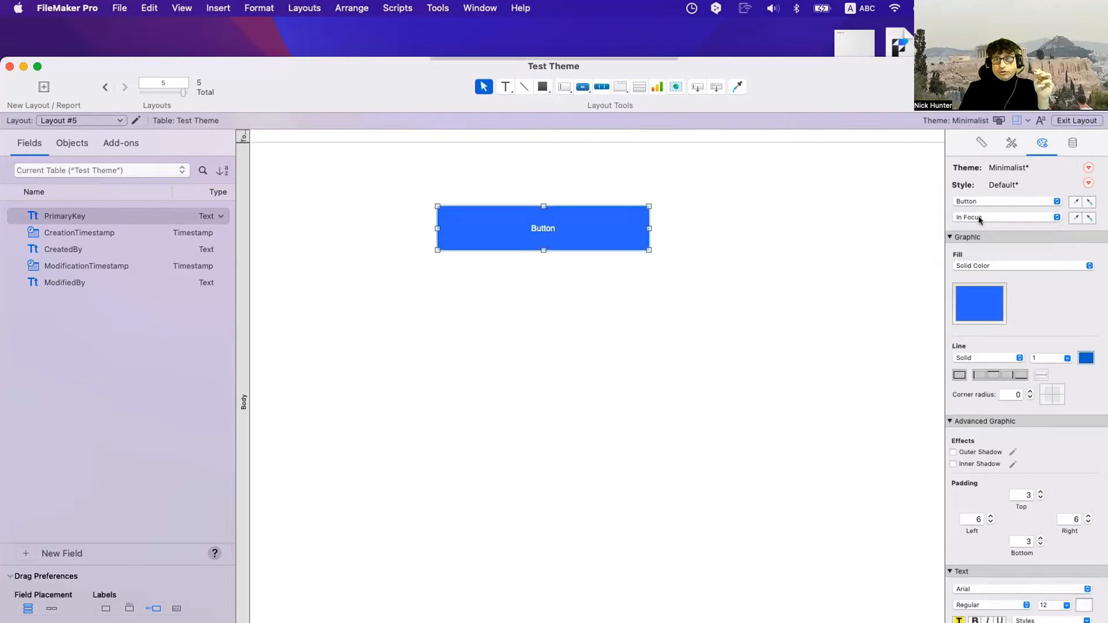
left_click(978, 215)
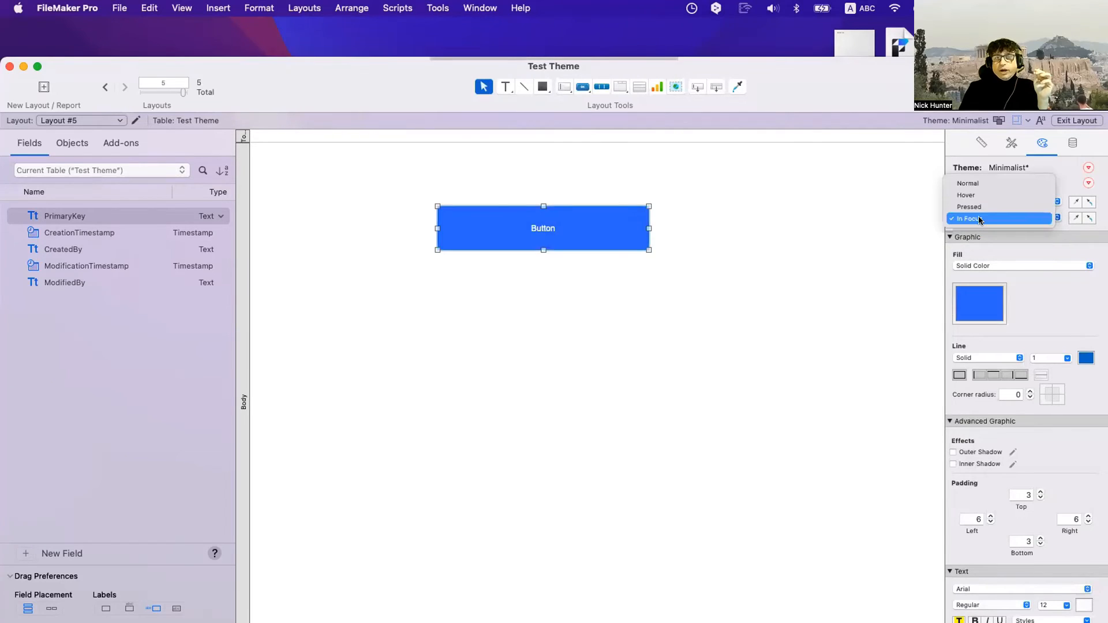
left_click(978, 183)
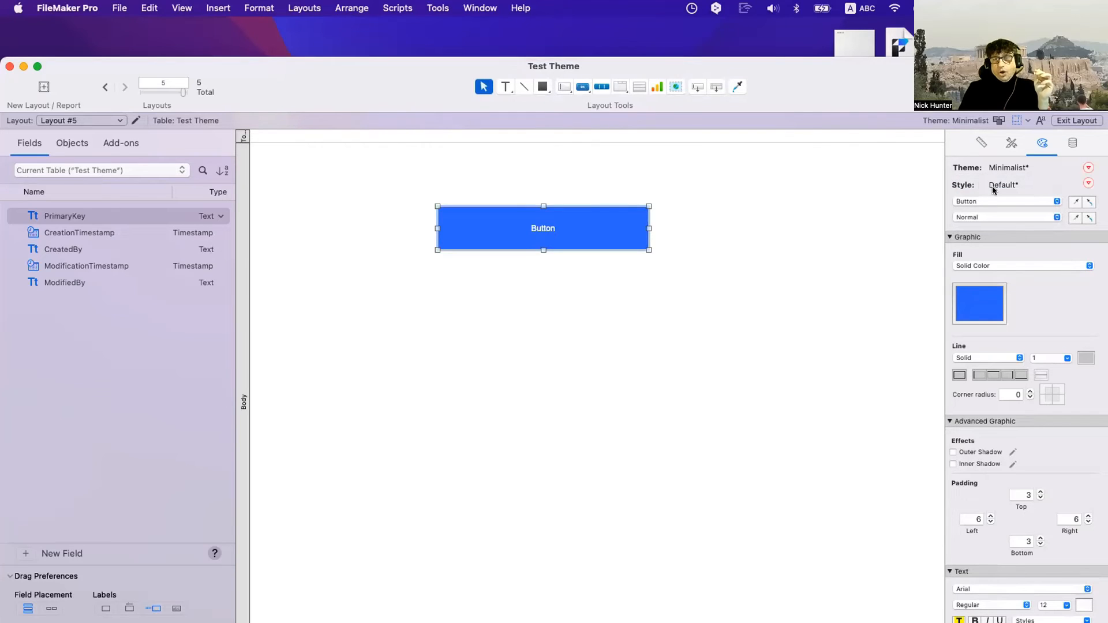
Review the button's Hover state again and display its In Focus state styling
scroll(978, 203, "down", 2)
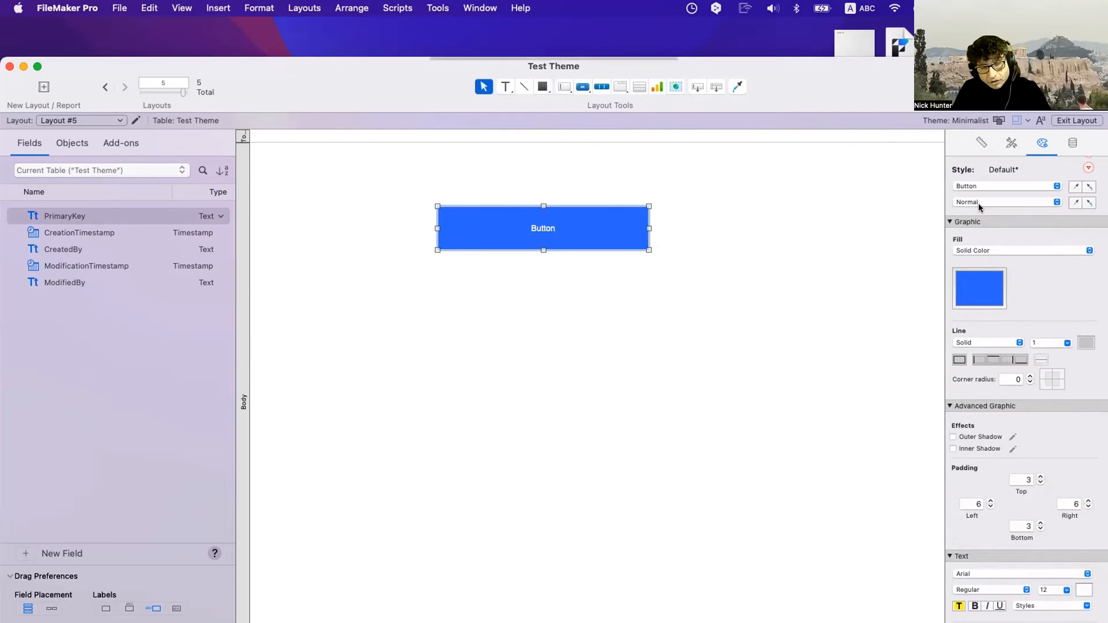
left_click(979, 202)
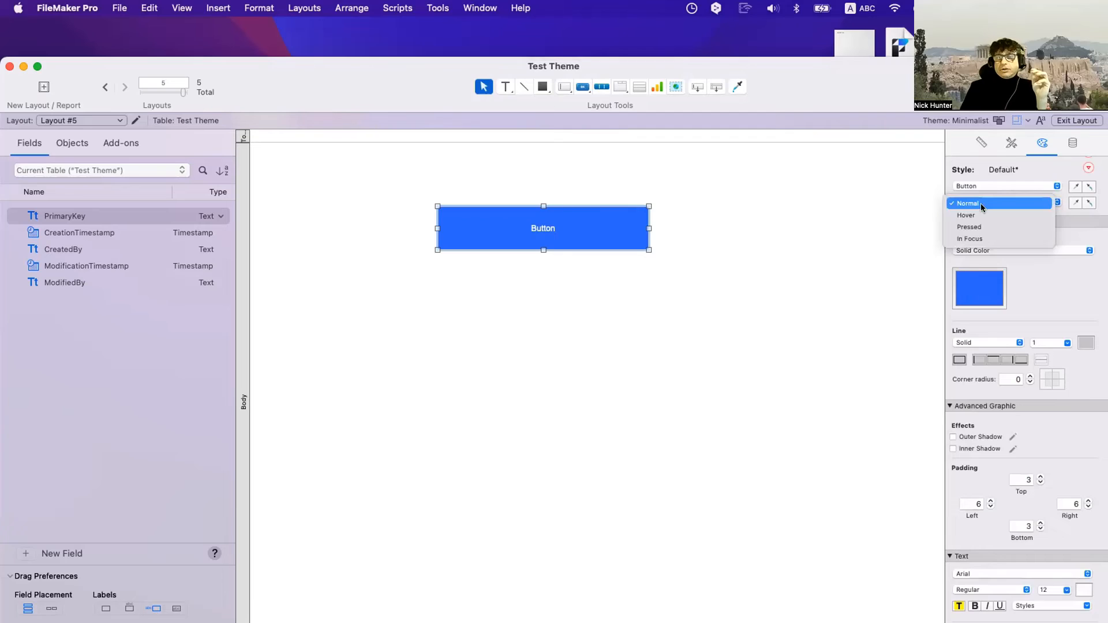
left_click(982, 215)
left_click(981, 212)
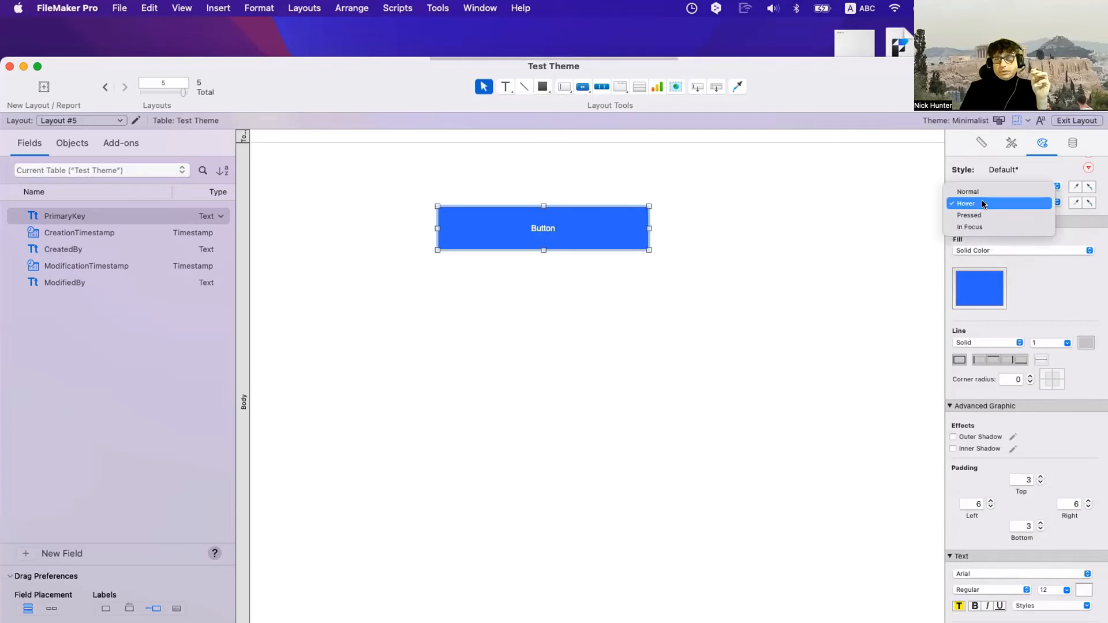
left_click(982, 227)
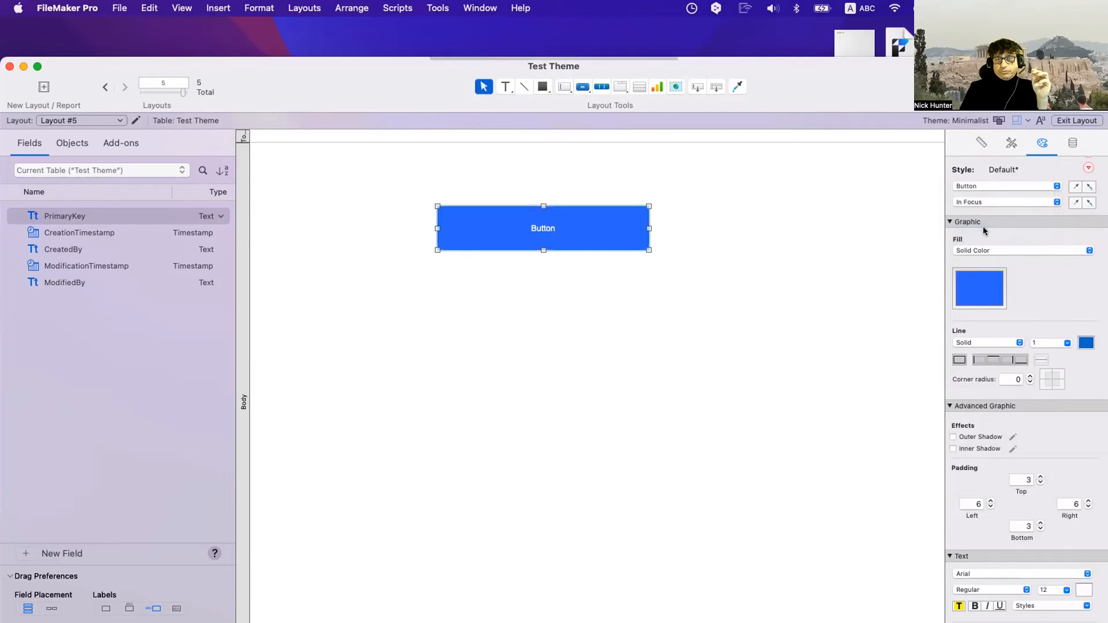
Display the button's Pressed state styling in place of In Focus
left_click(981, 201)
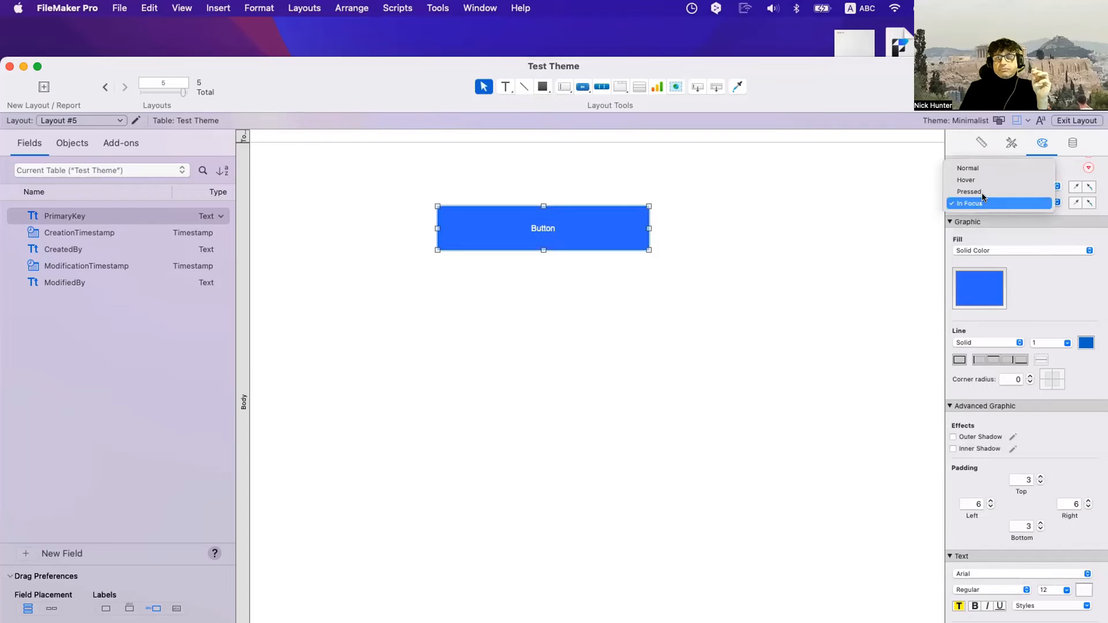
left_click(981, 192)
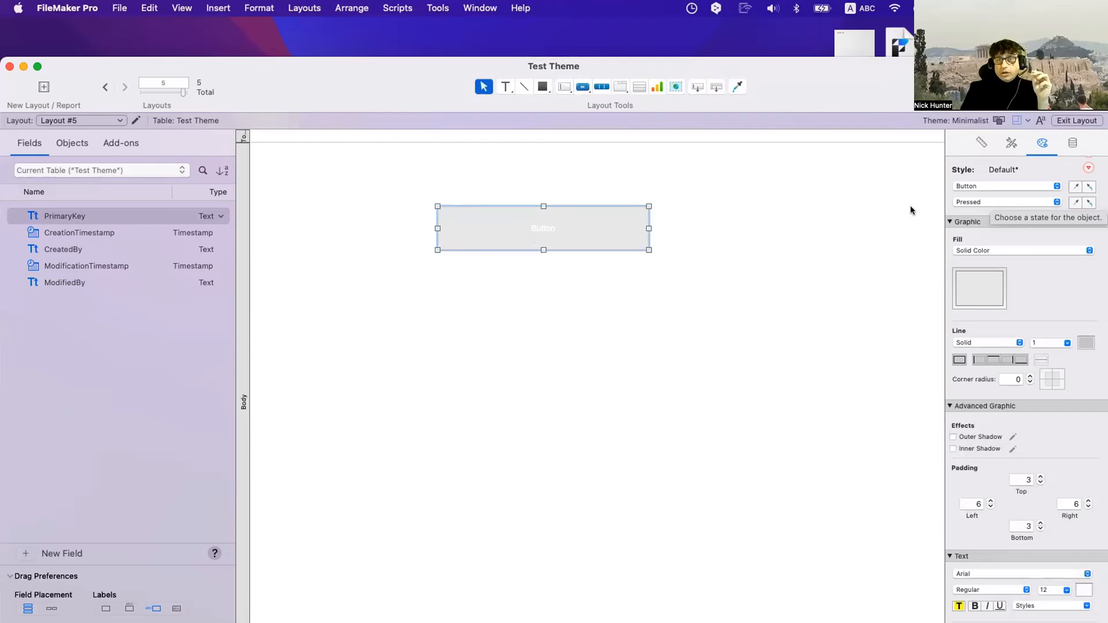
left_click(981, 202)
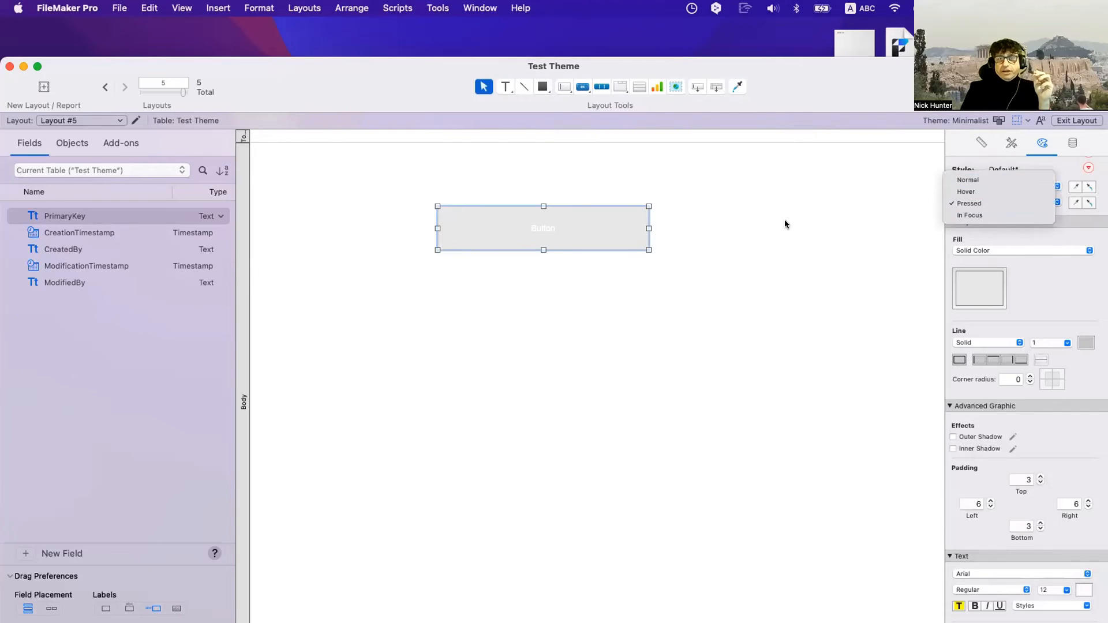
Give the button a single-step action that runs Beep, and close its setup
left_click(604, 229)
double_click(612, 230)
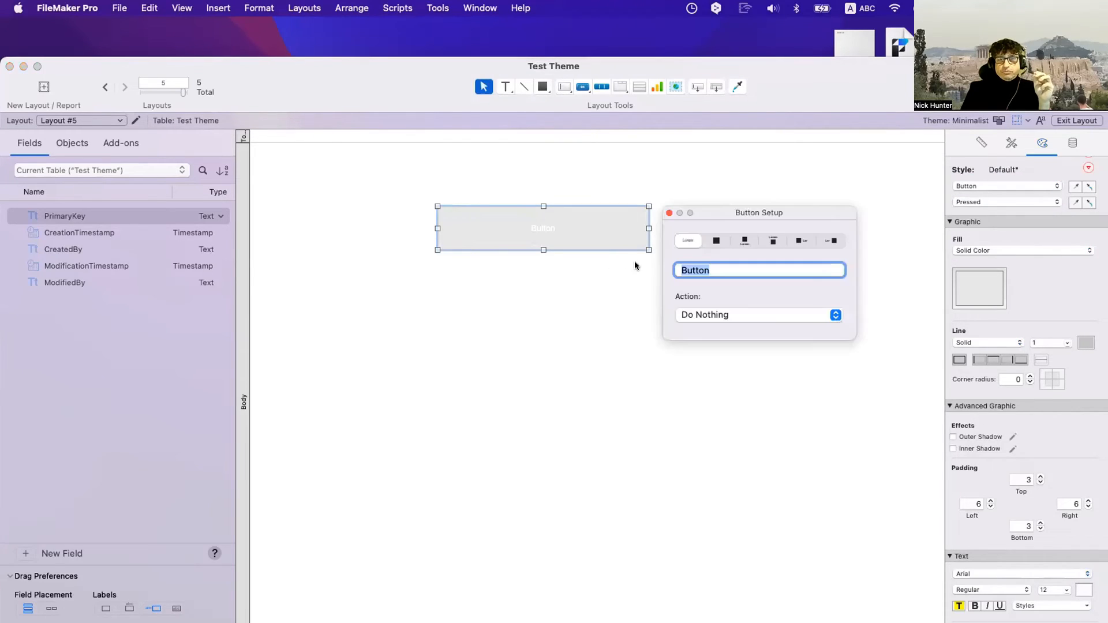
left_click(708, 314)
left_click(728, 338)
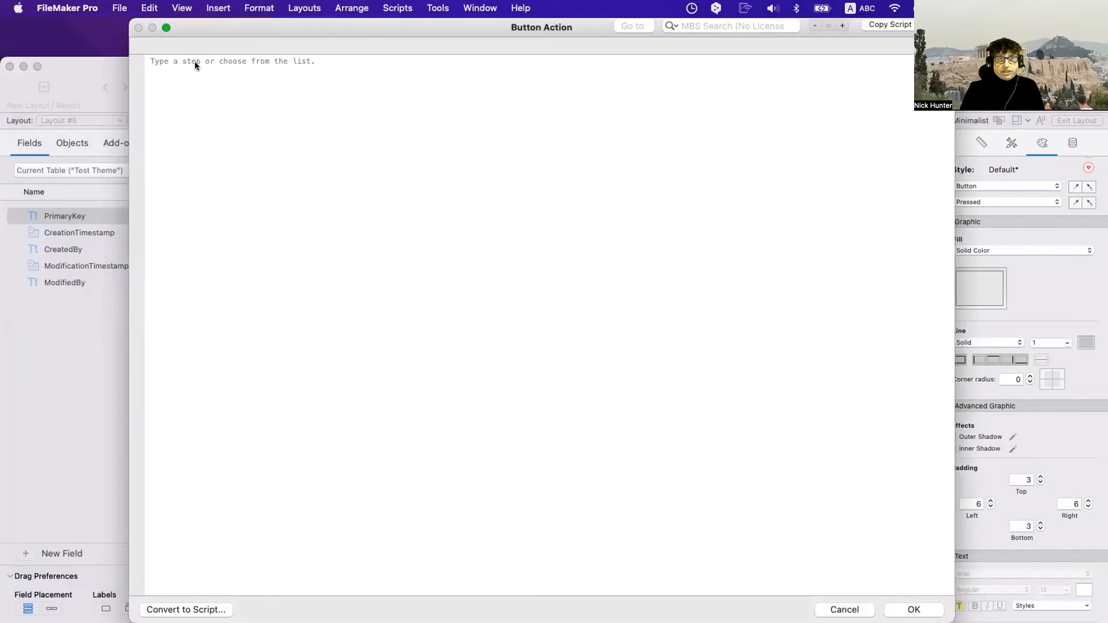
left_click(195, 62)
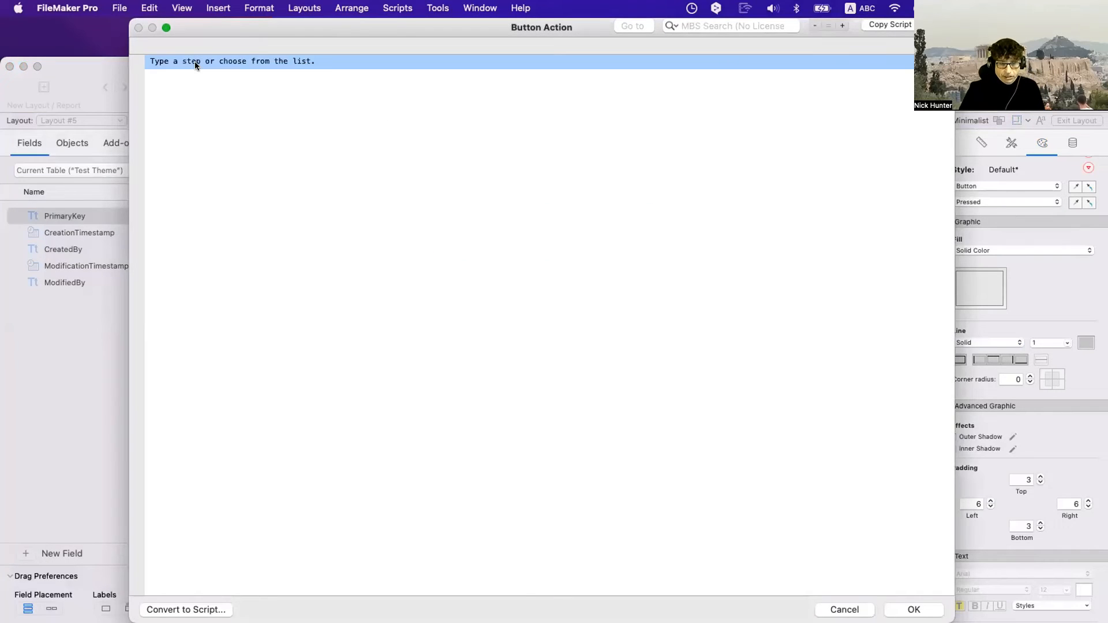
type("beep")
key("Return")
key("Return")
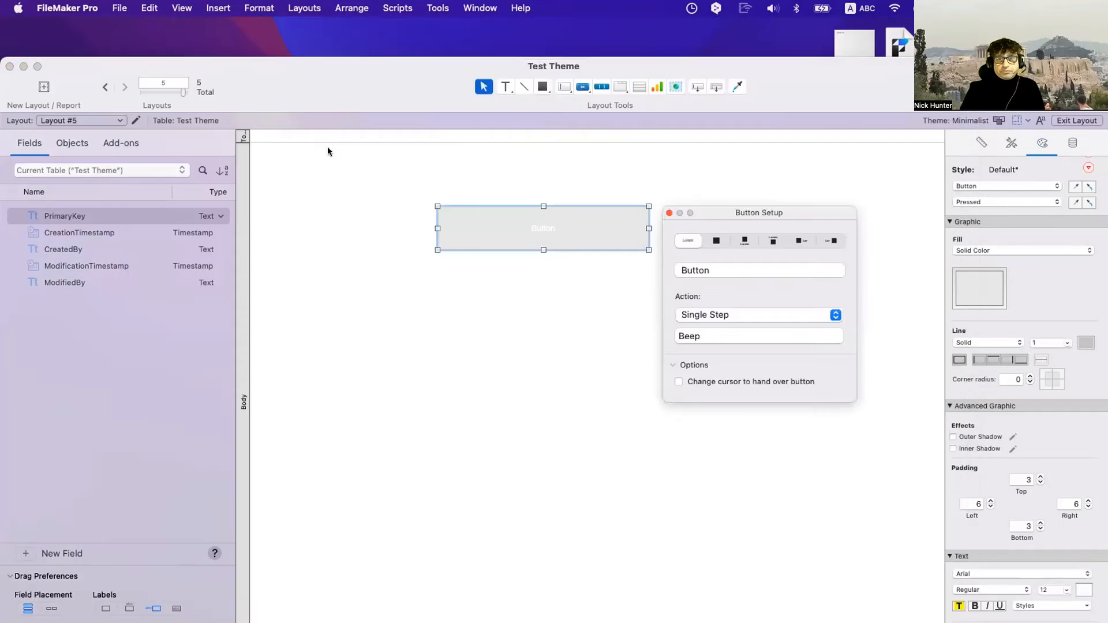
left_click(668, 213)
Switch to Browse mode and test the button's pressed appearance several times
key("super+b")
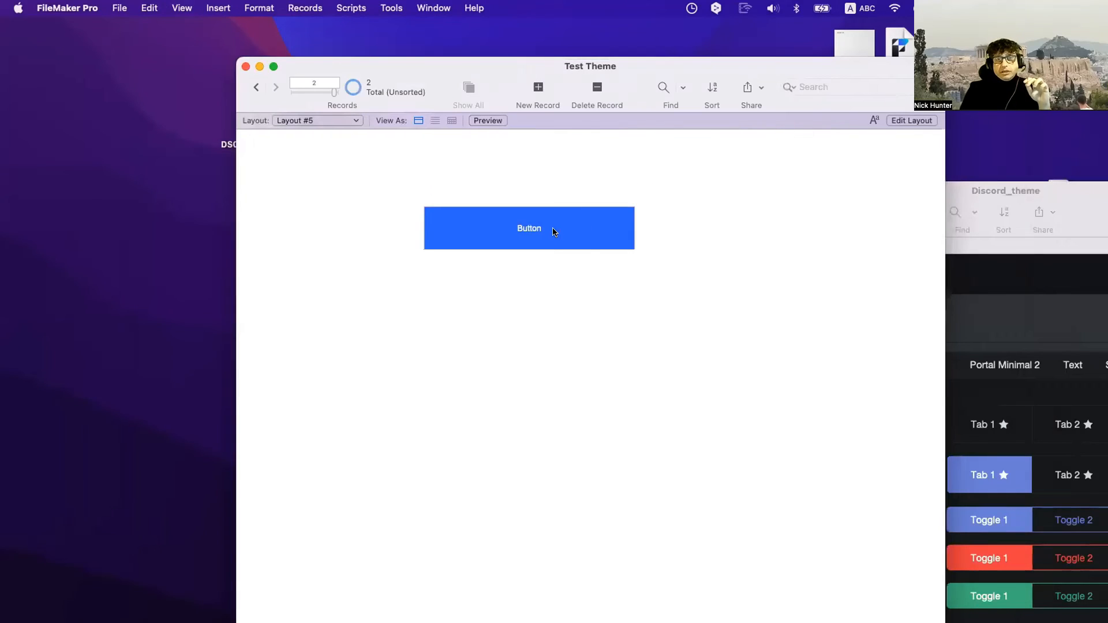
left_click(552, 229)
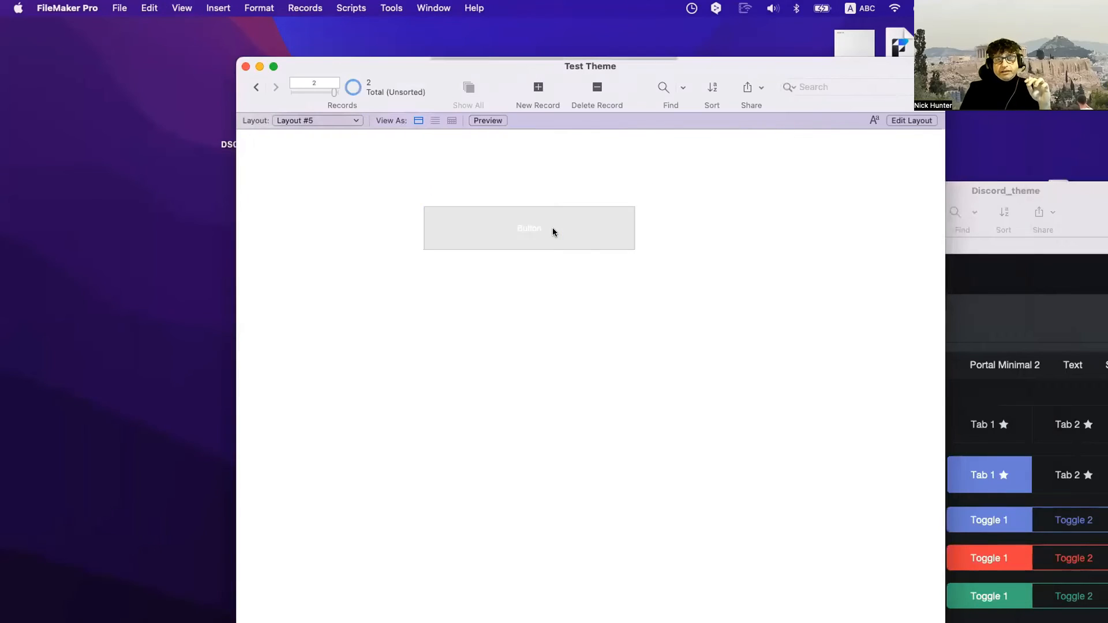
left_click(532, 222)
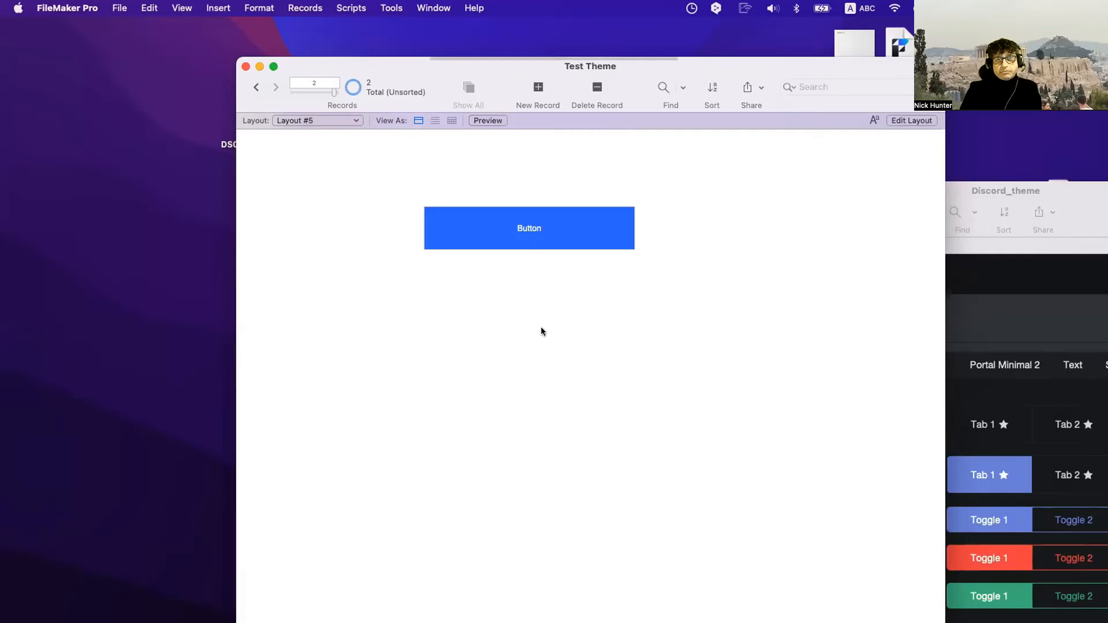
left_click(528, 237)
left_click(515, 223)
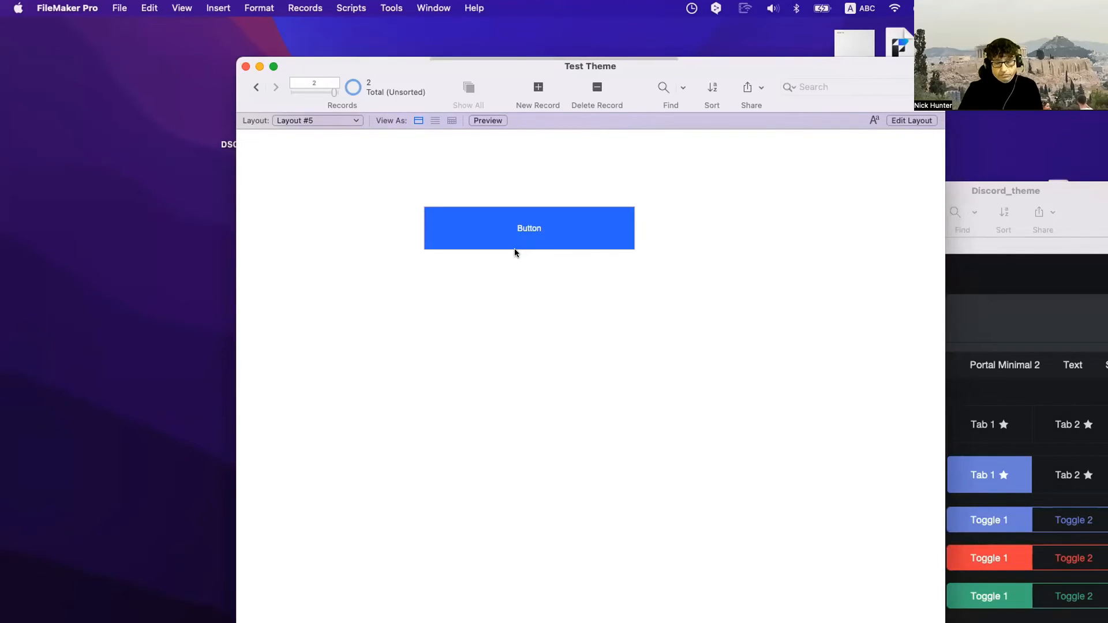
Return to Layout mode, select the button and compare its Hover and Normal state styling
key("super+l")
left_click(525, 241)
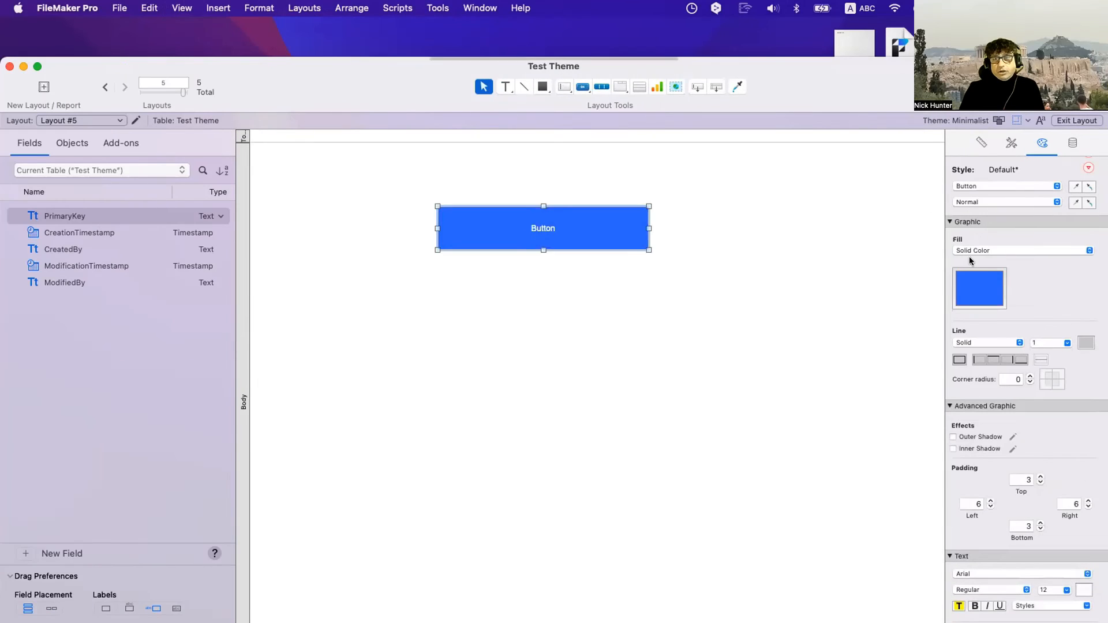
left_click(981, 202)
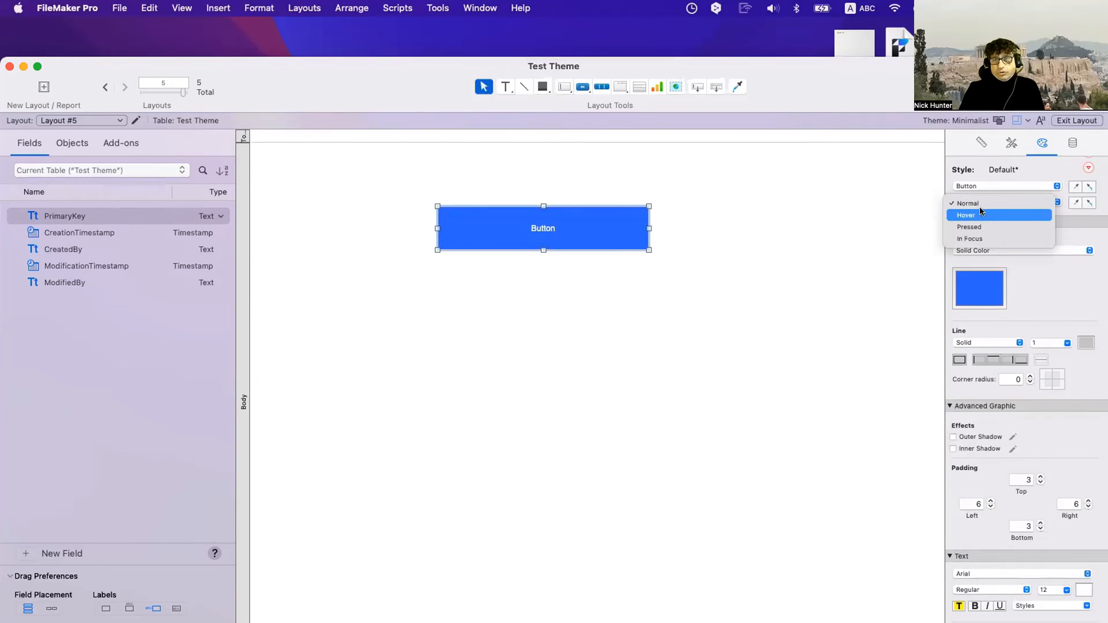
left_click(981, 213)
left_click(982, 201)
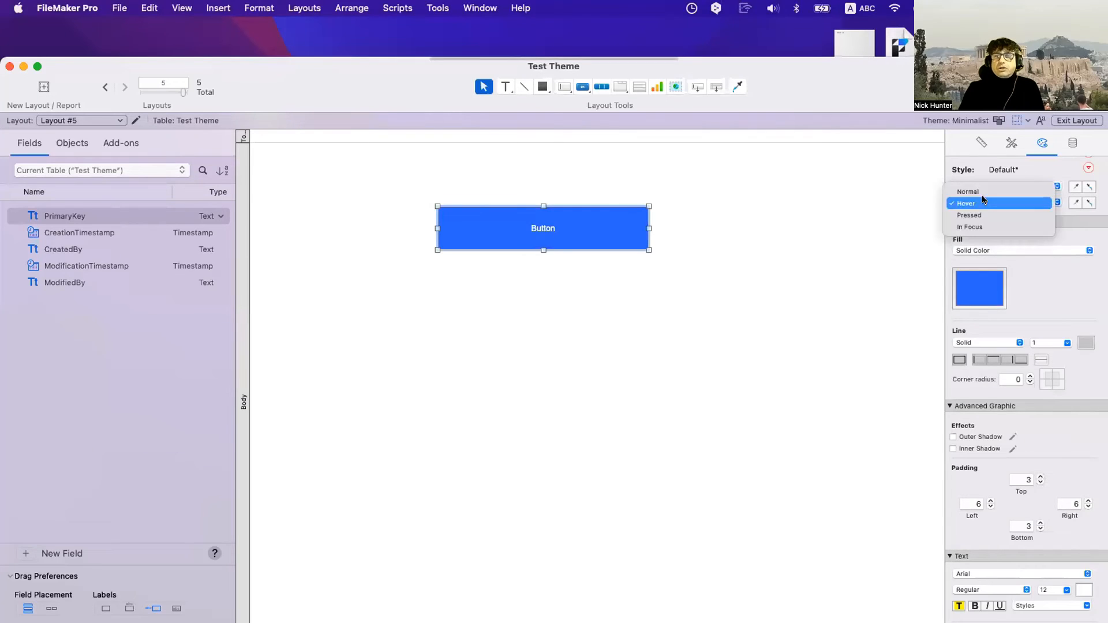
left_click(981, 194)
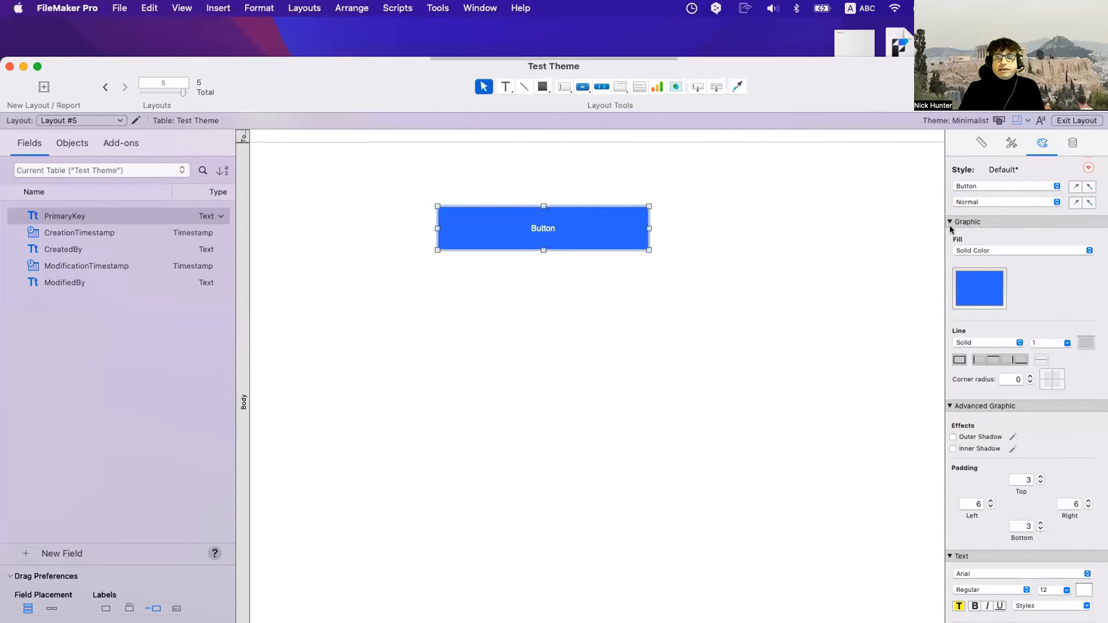
Fill the button's Hover state with the lightest blue from the custom theme colors
left_click(971, 200)
left_click(980, 214)
left_click(983, 290)
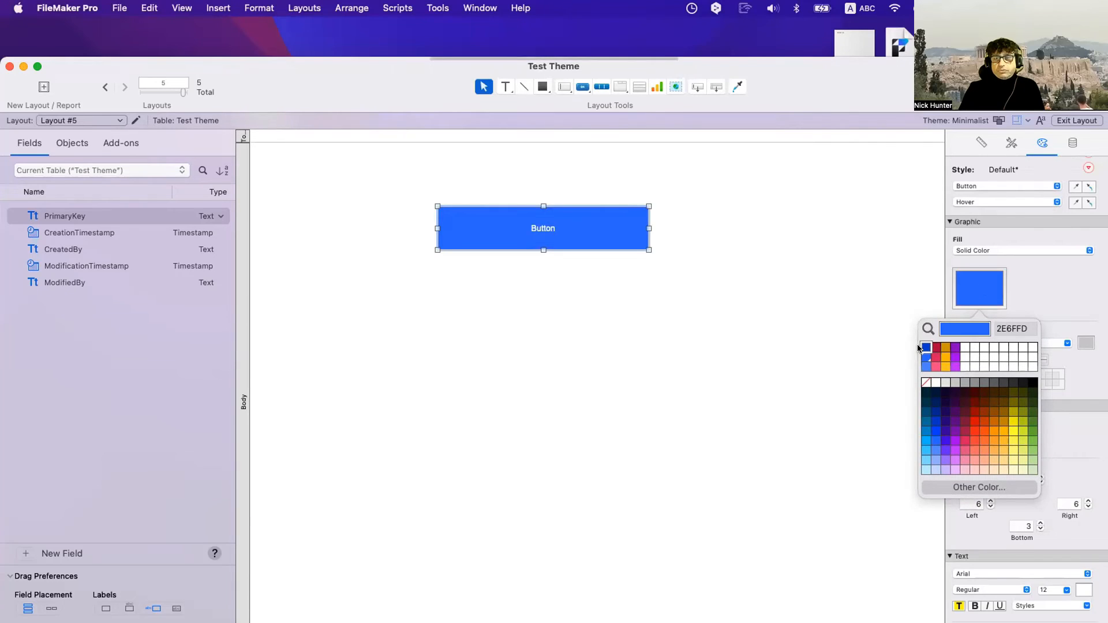
left_click(923, 364)
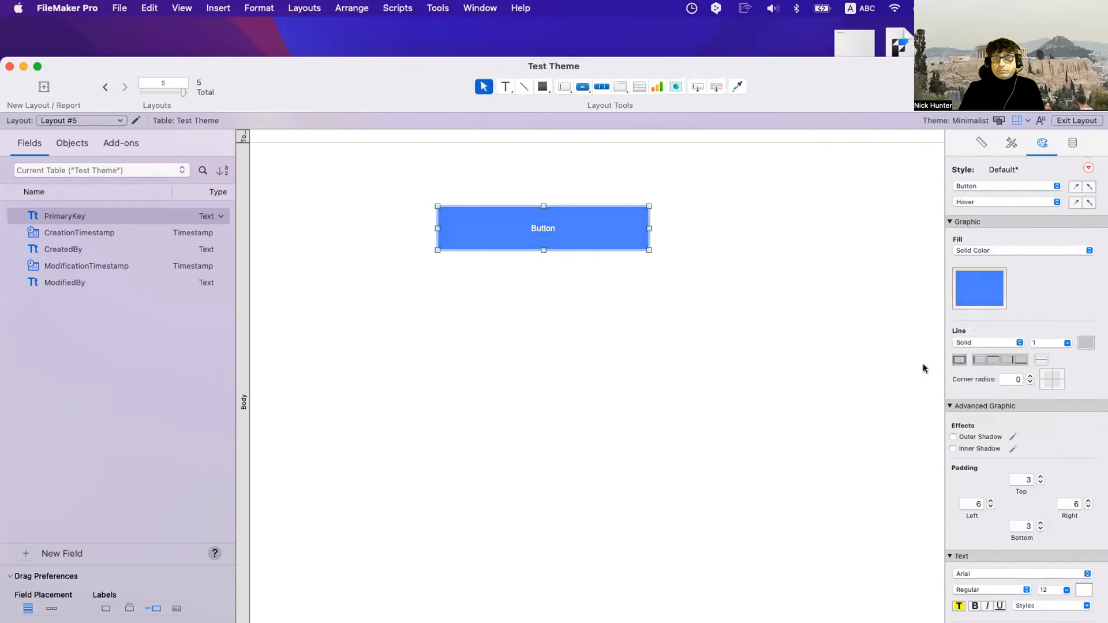
Fill the button's Pressed state with the darkest blue from the custom theme colors
left_click(987, 202)
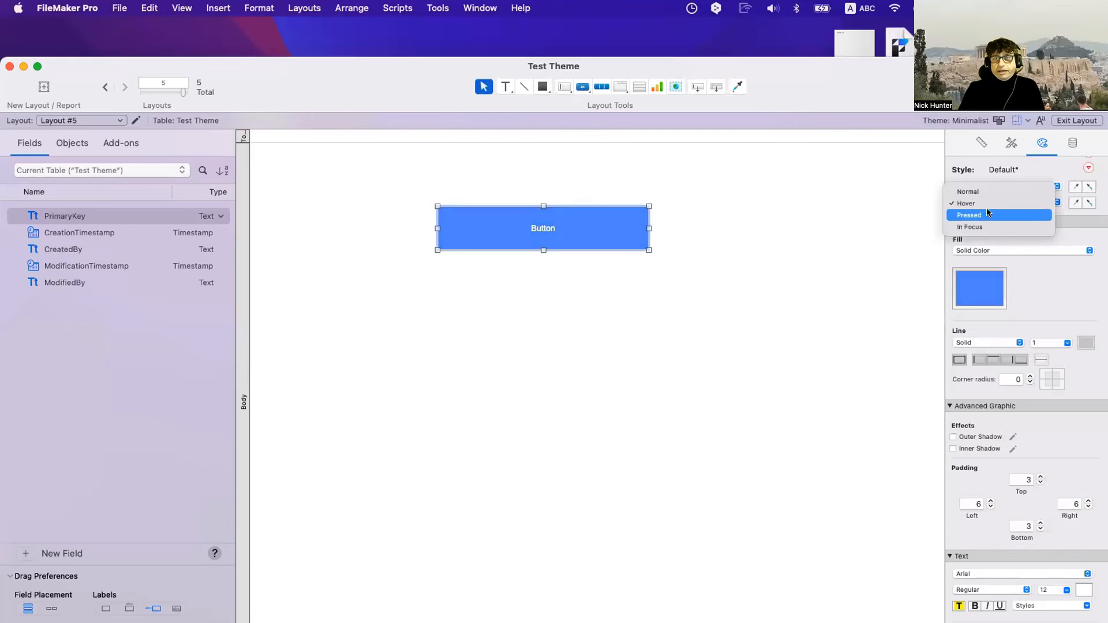
left_click(988, 213)
left_click(974, 288)
left_click(924, 351)
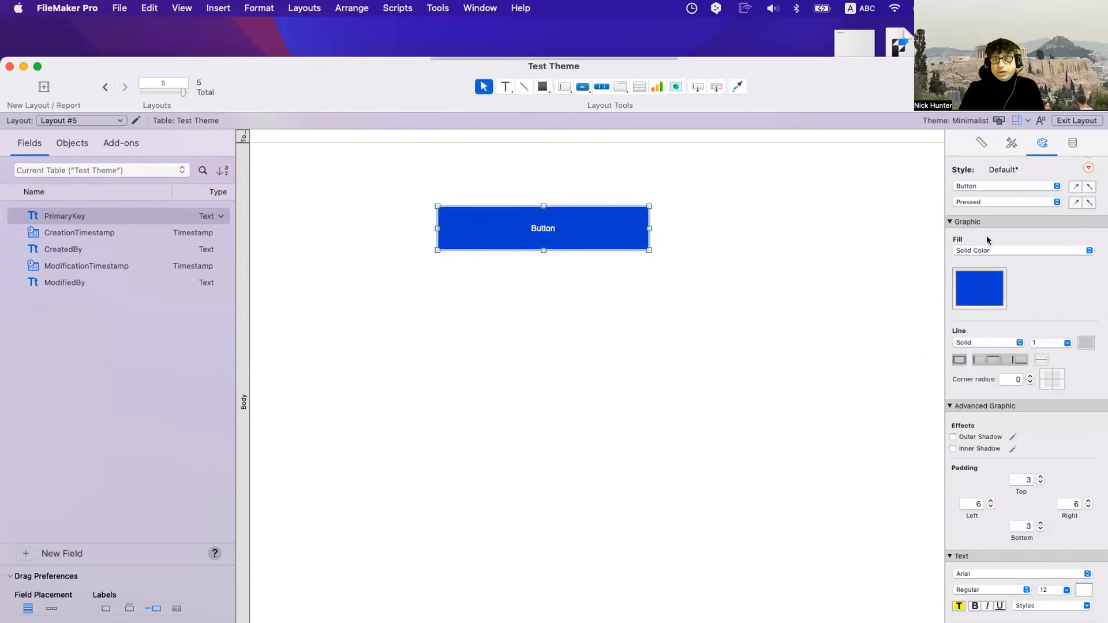
Review the button's Normal, Hover, Pressed and In Focus states in turn, ending on the Normal state
left_click(974, 203)
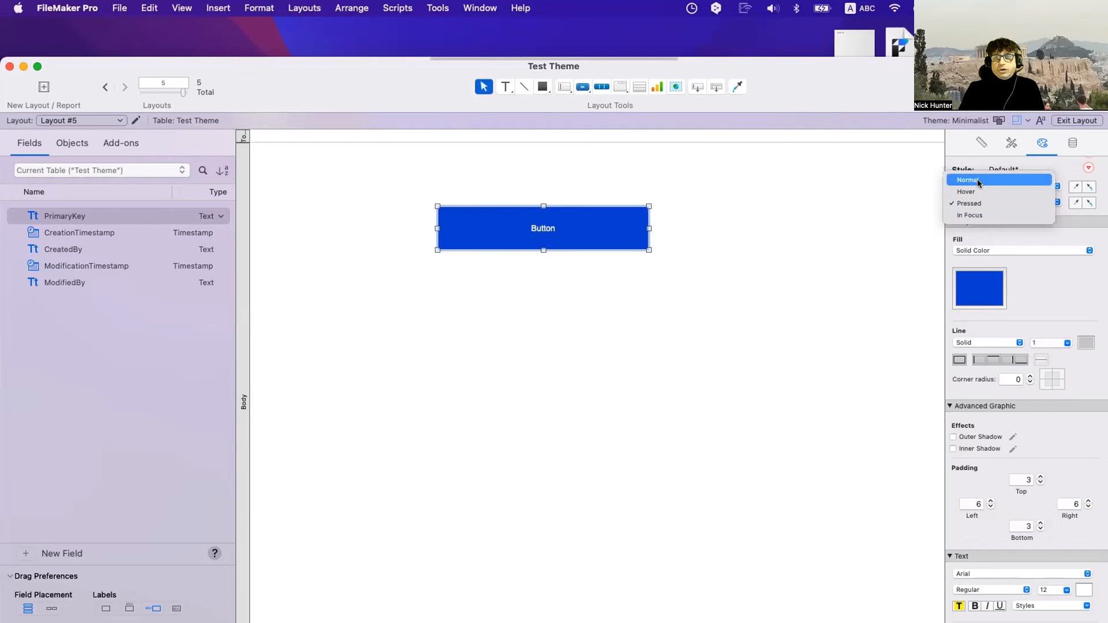
left_click(978, 179)
left_click(986, 203)
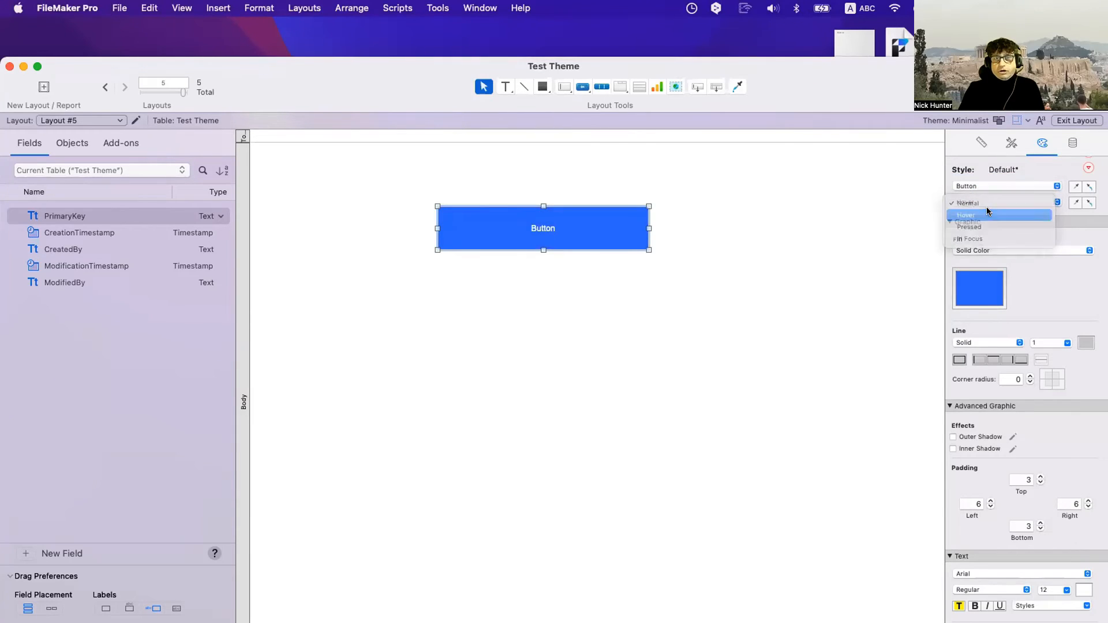
left_click(985, 214)
left_click(983, 202)
left_click(983, 215)
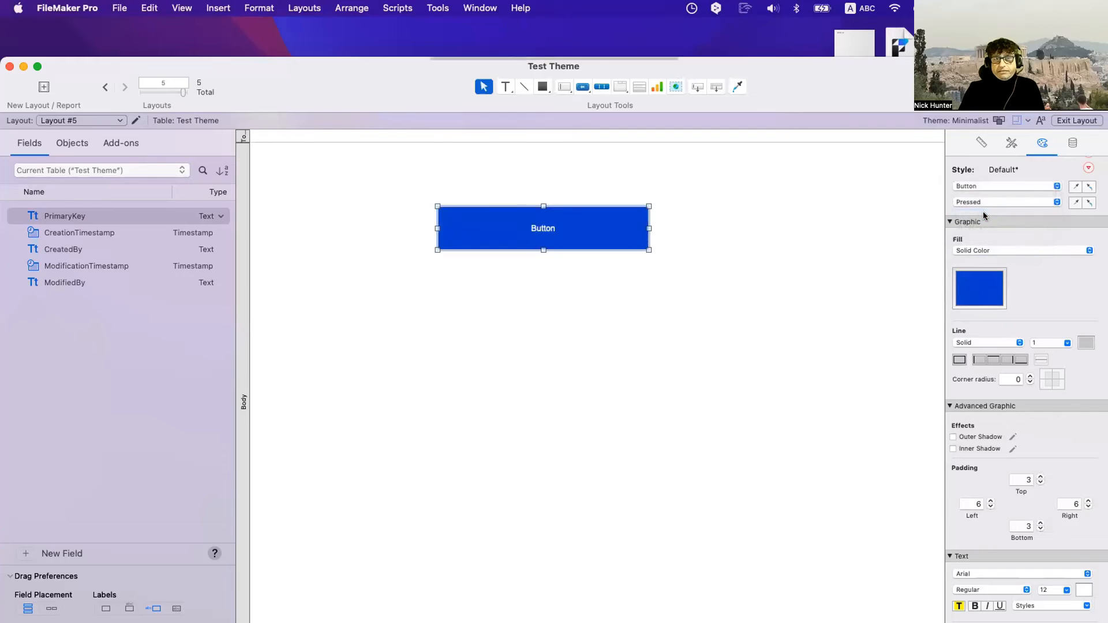
left_click(981, 202)
left_click(985, 213)
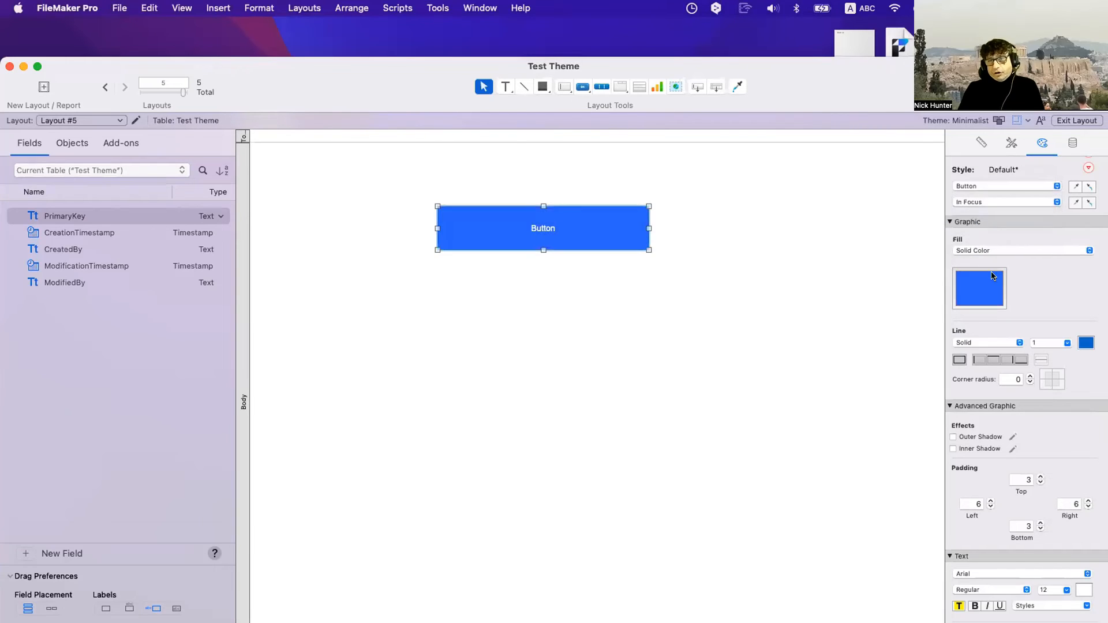
left_click(975, 201)
left_click(975, 169)
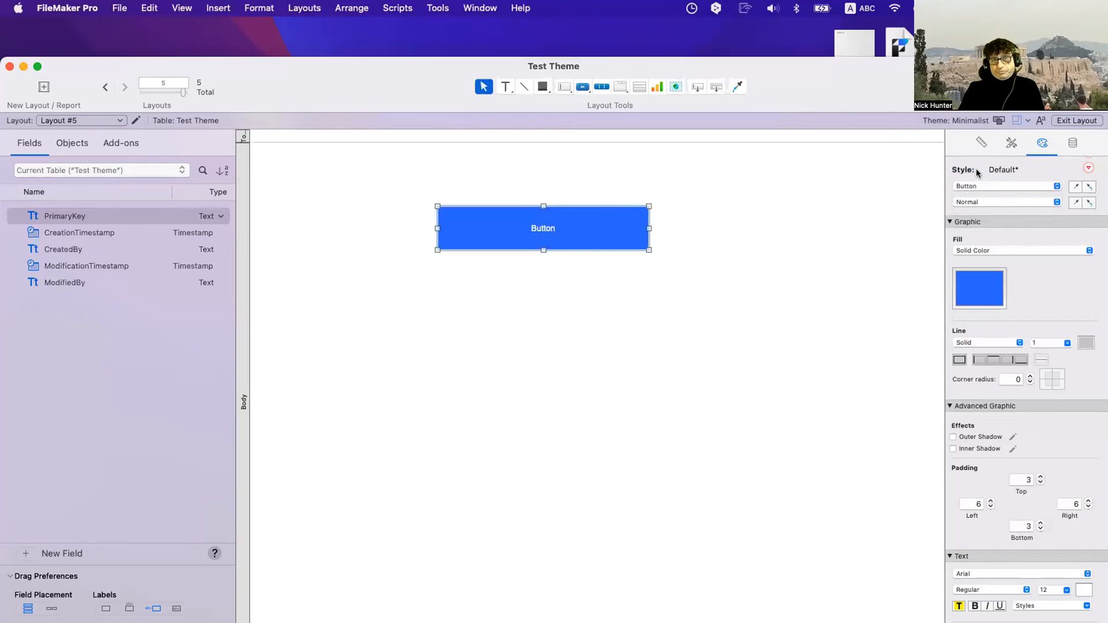
Test the button's hover and pressed colors in Browse mode
key("super+b")
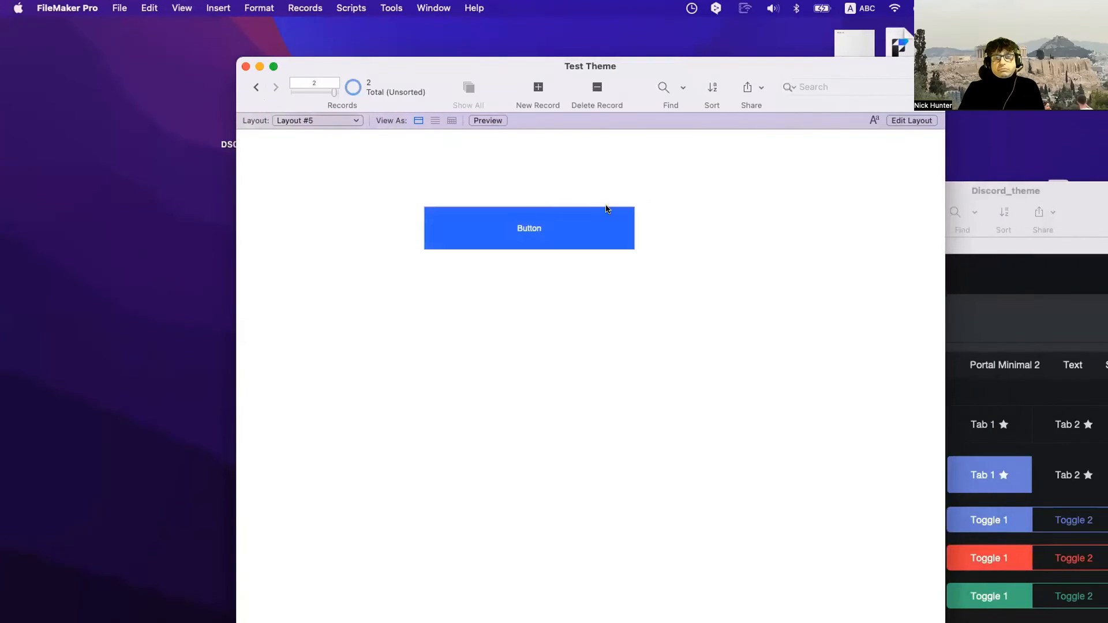
left_click(552, 224)
left_click(549, 226)
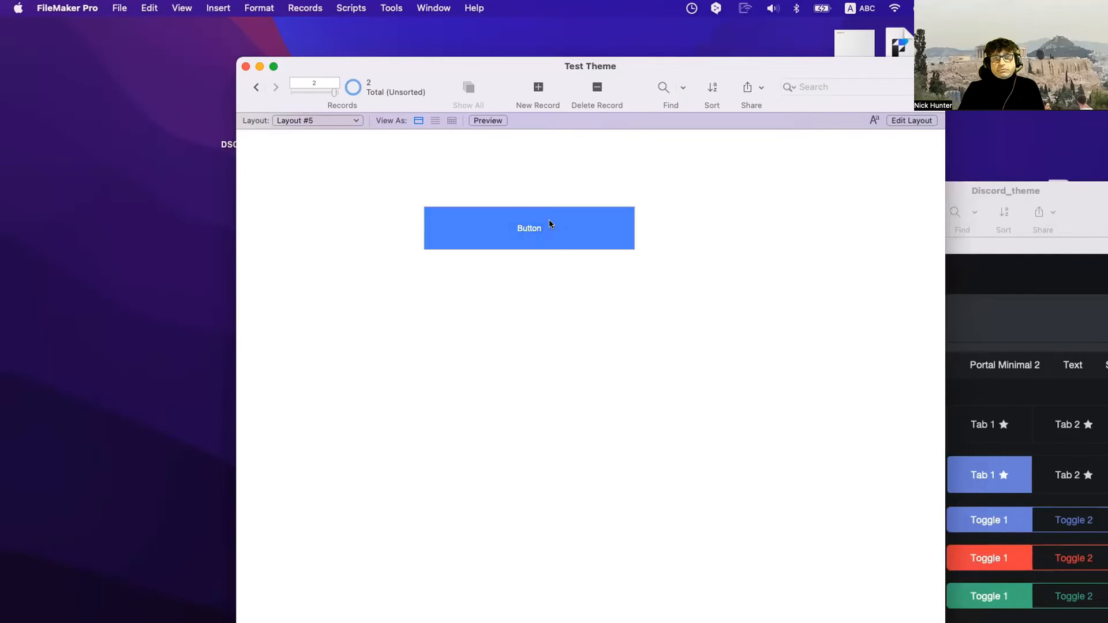
Back in Layout mode, add a dark, medium and light green as the fifth column of the custom theme colors
key("super+l")
left_click(616, 228)
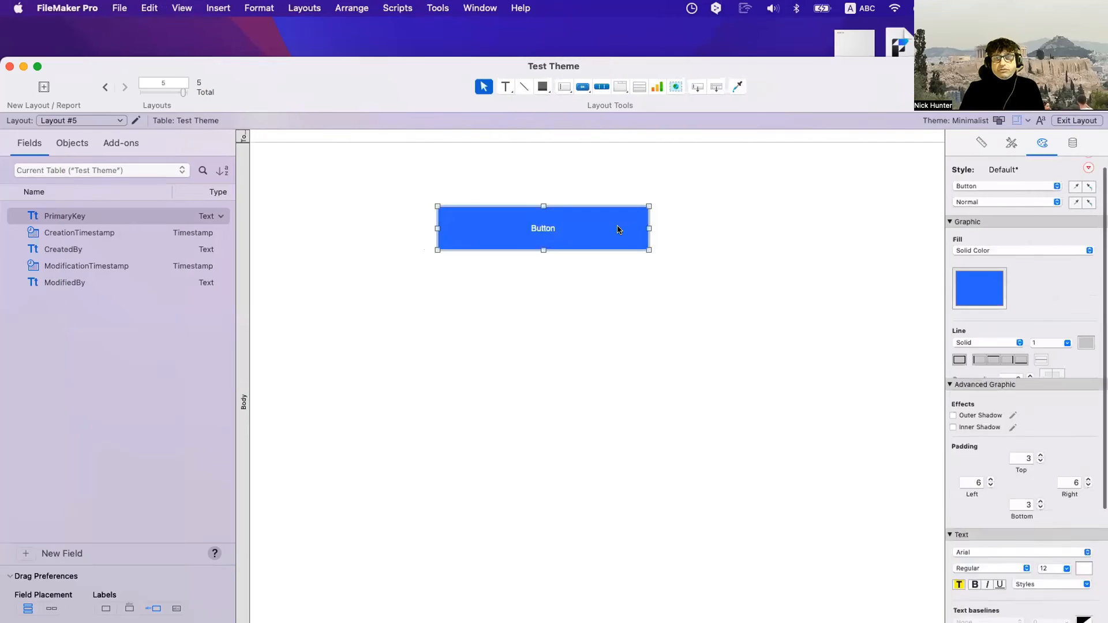
left_click(992, 303)
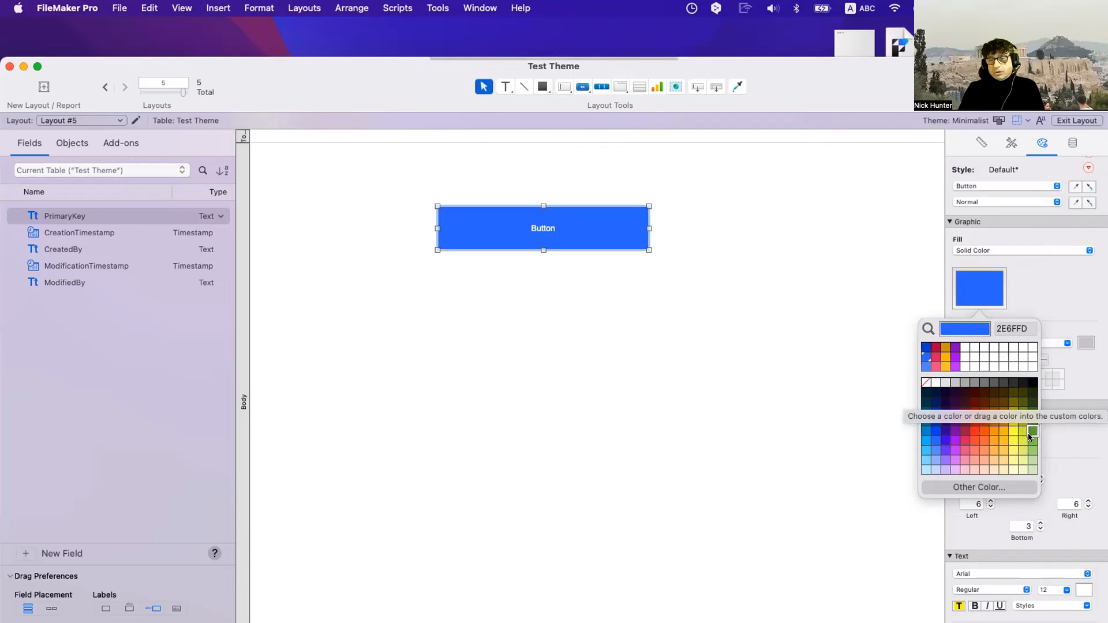
left_click_drag(1028, 420, 965, 356)
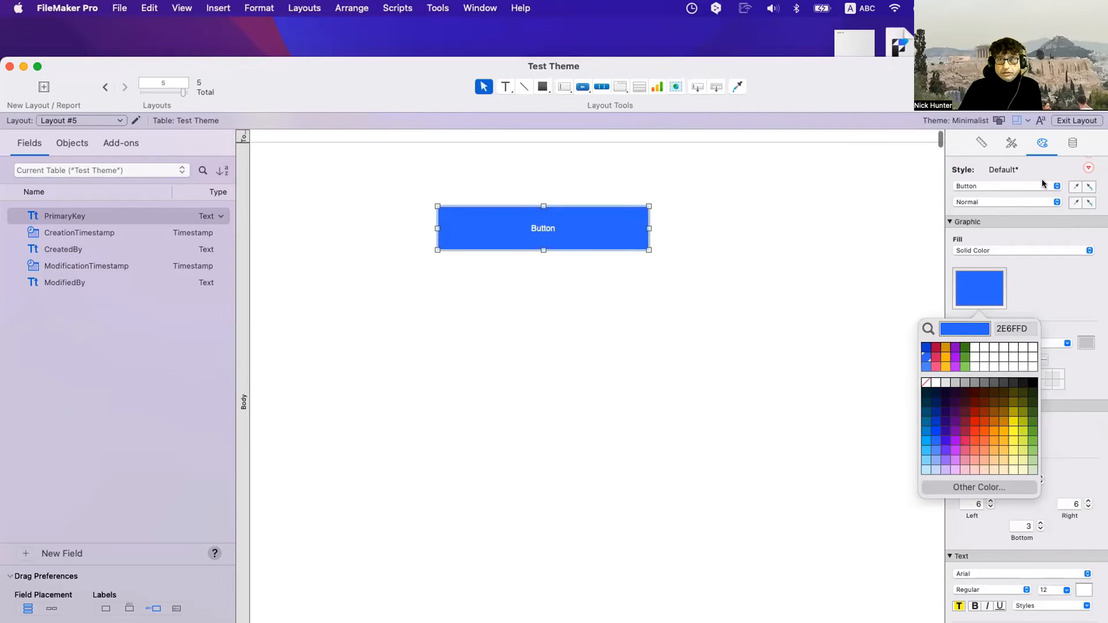
Save the pending changes to the Minimalist theme
left_click(1086, 169)
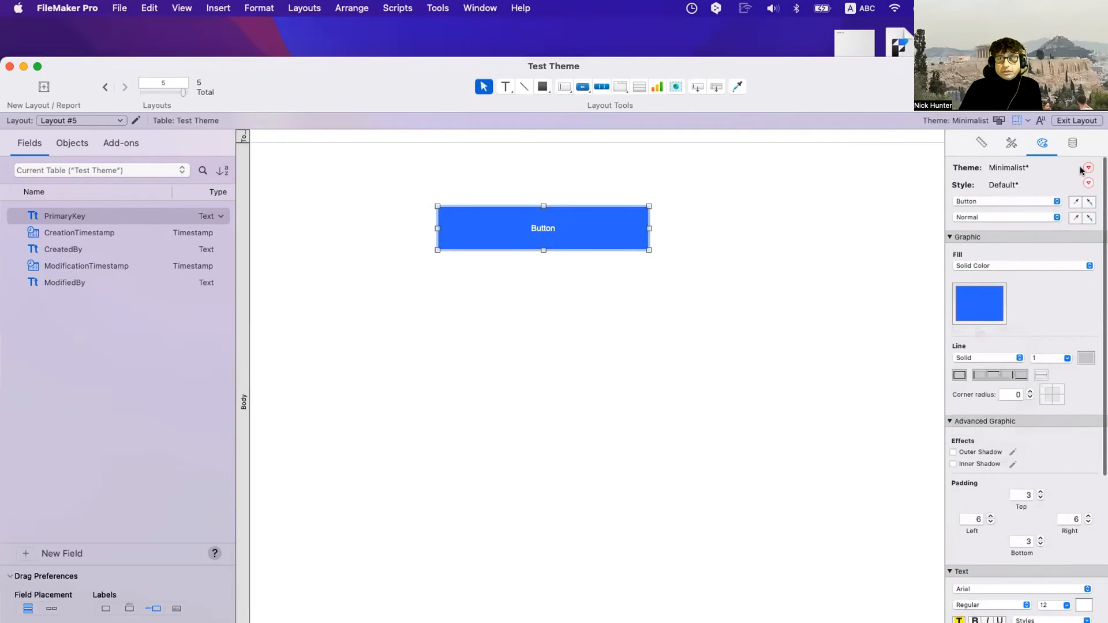
left_click(1086, 168)
left_click(1083, 185)
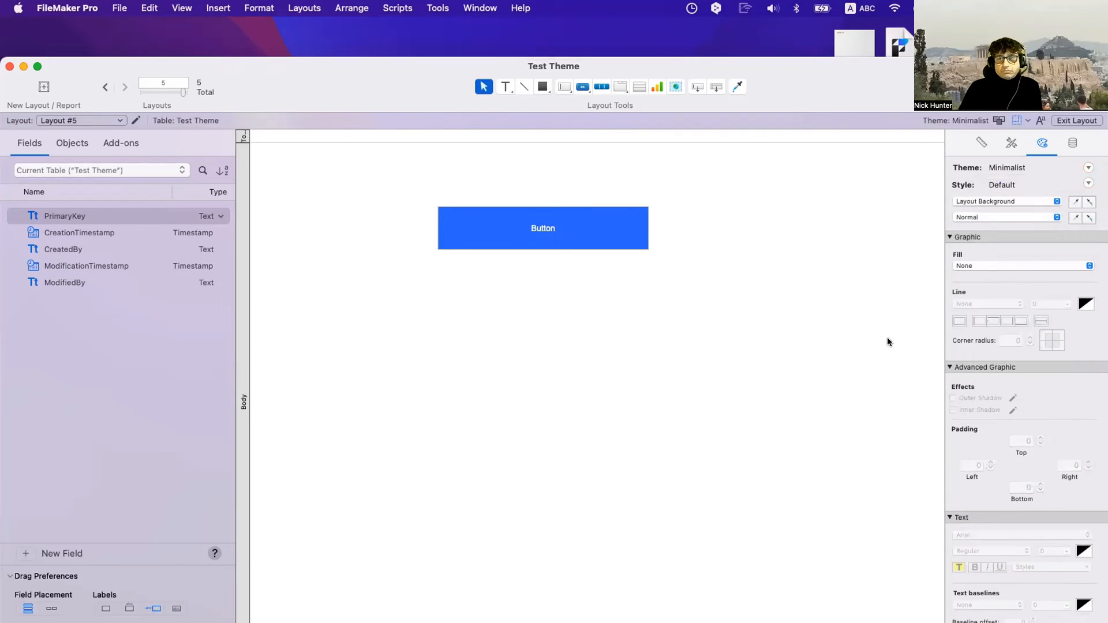
Reselect the button and check the custom theme colors in its fill palette
left_click(616, 246)
left_click(988, 304)
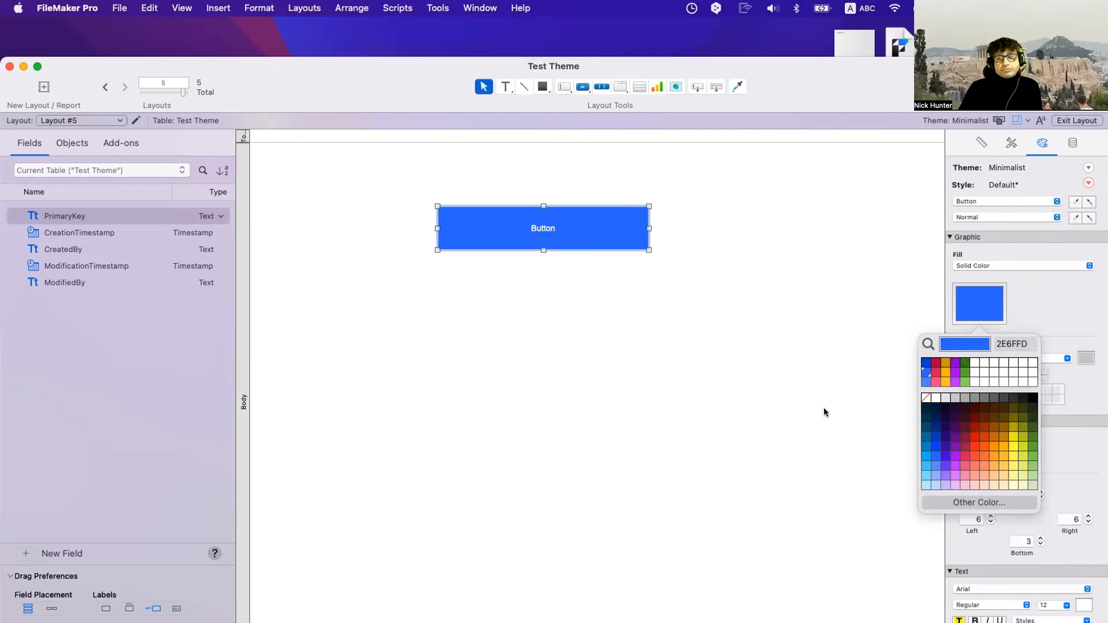
scroll(823, 408, "down", 2)
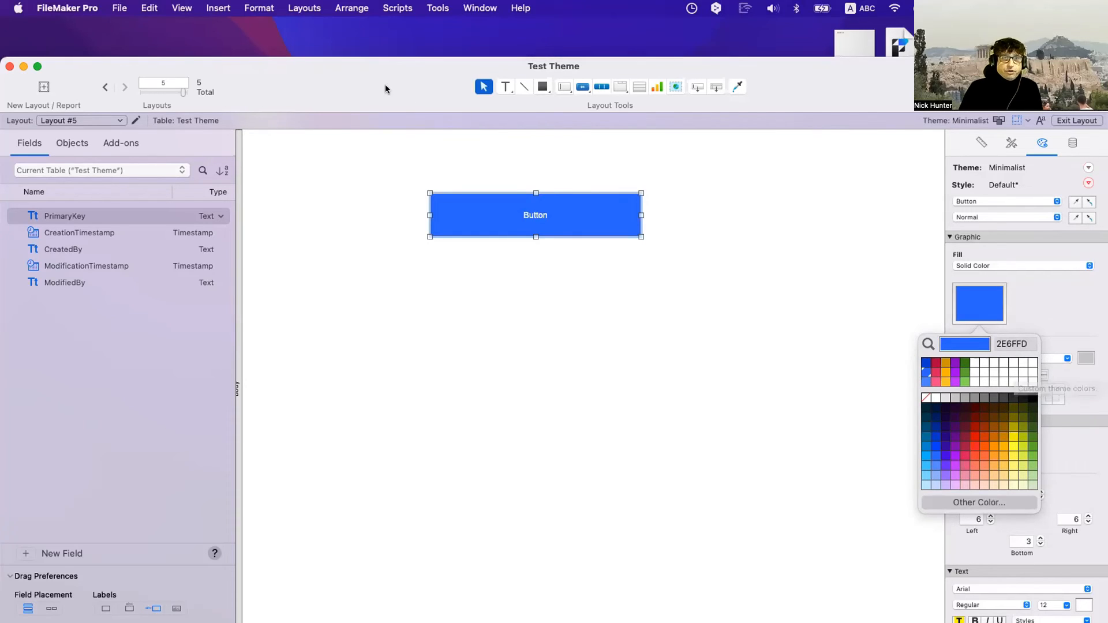
Move the Test Theme window aside and bring the Discord_theme demo window fully into view
left_click_drag(386, 85, 585, 373)
left_click(723, 198)
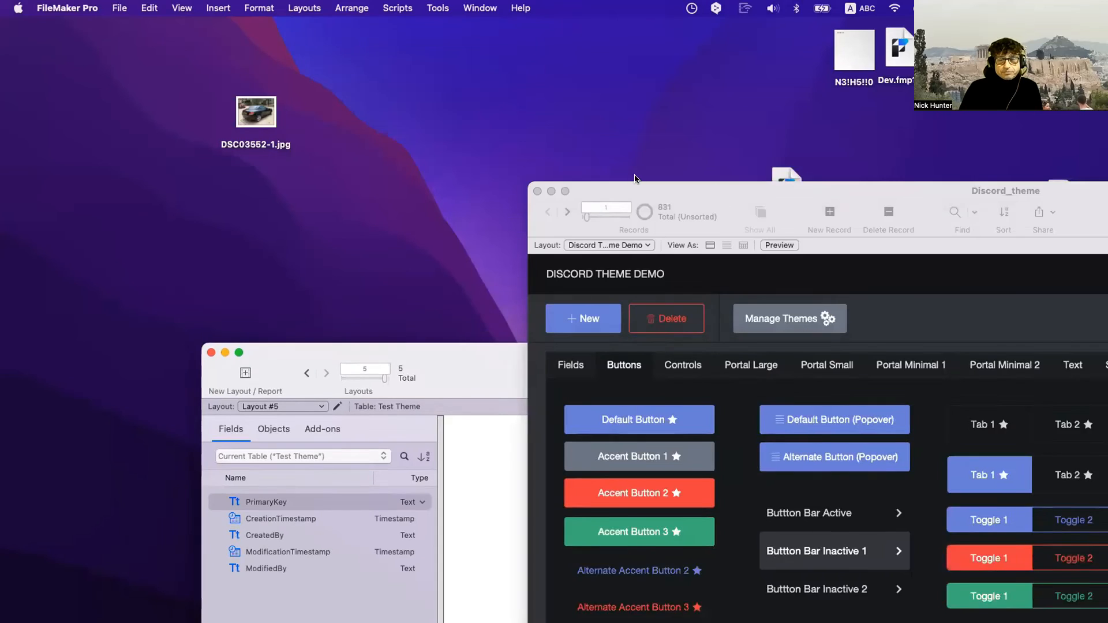
left_click_drag(733, 190, 248, 64)
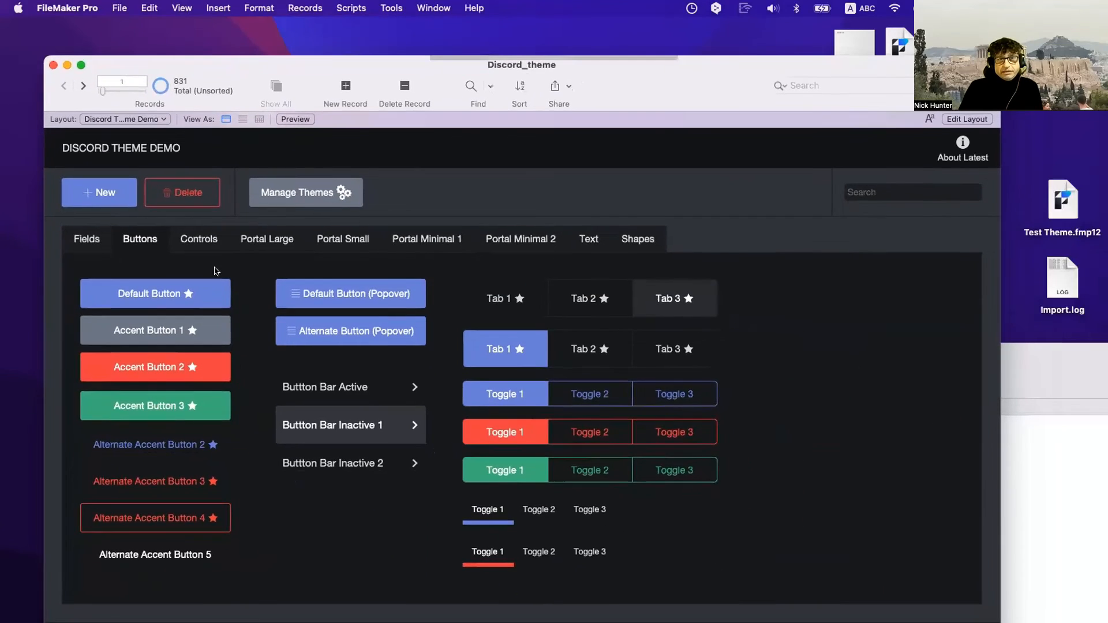
Switch the Discord theme layout to Layout mode and inspect the custom theme colors in the fill palette of the Default Button (Popover)
key("super+l")
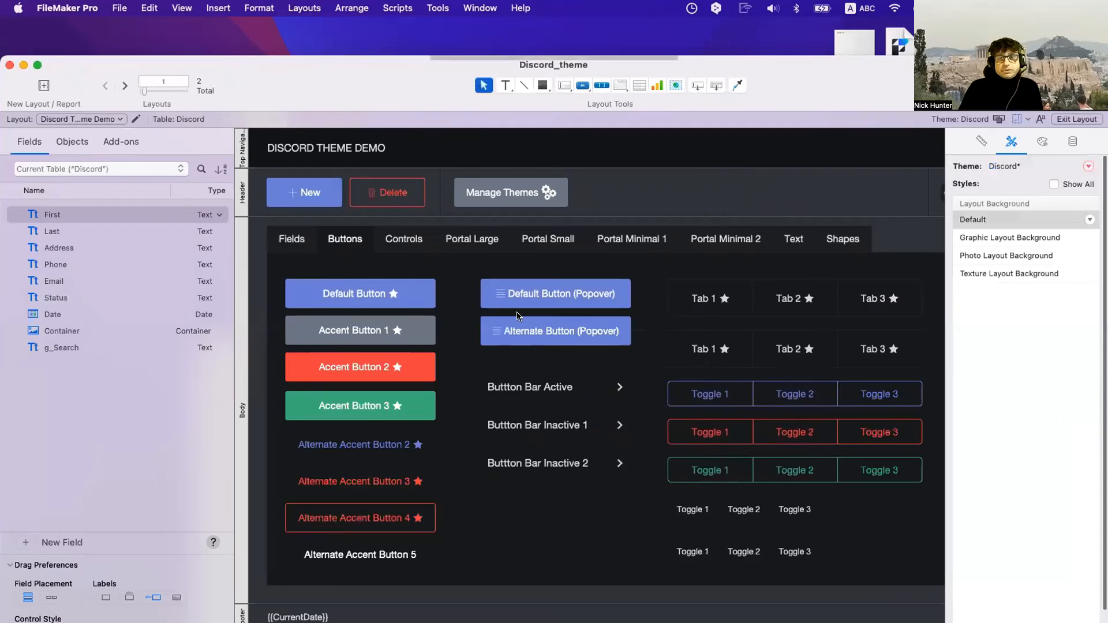
left_click(552, 301)
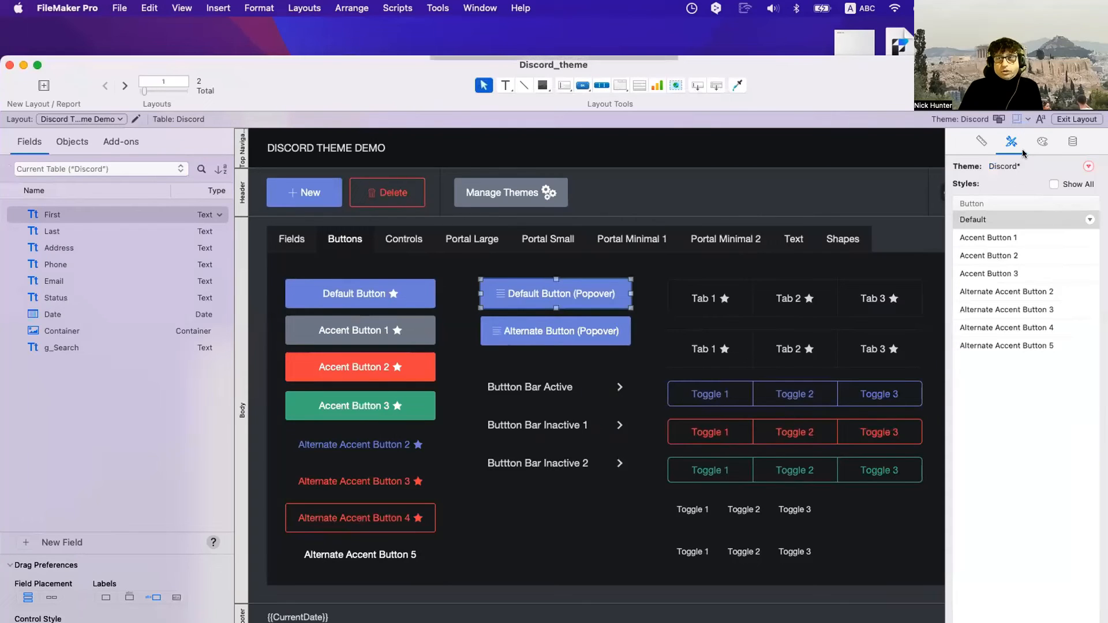
left_click(1041, 141)
left_click(980, 302)
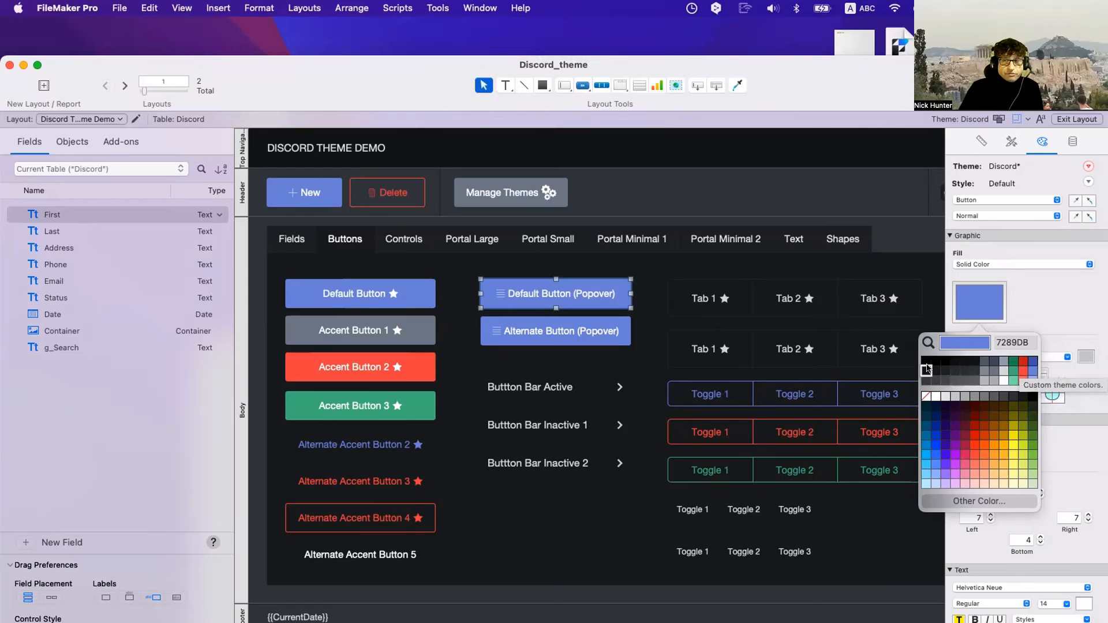
left_click(984, 501)
left_click(348, 310)
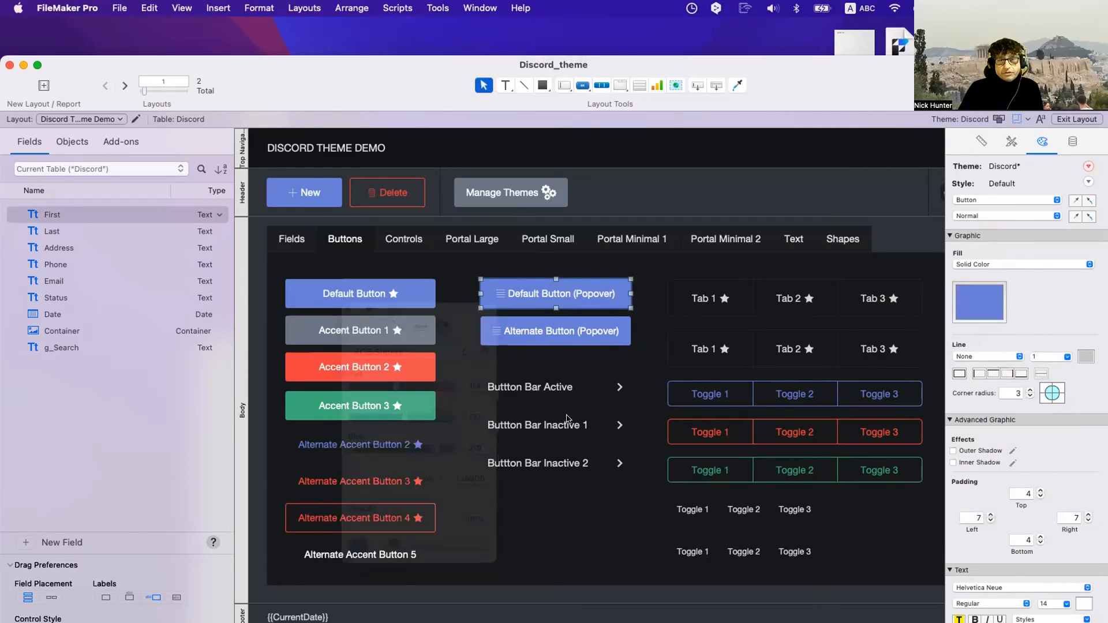
left_click(969, 300)
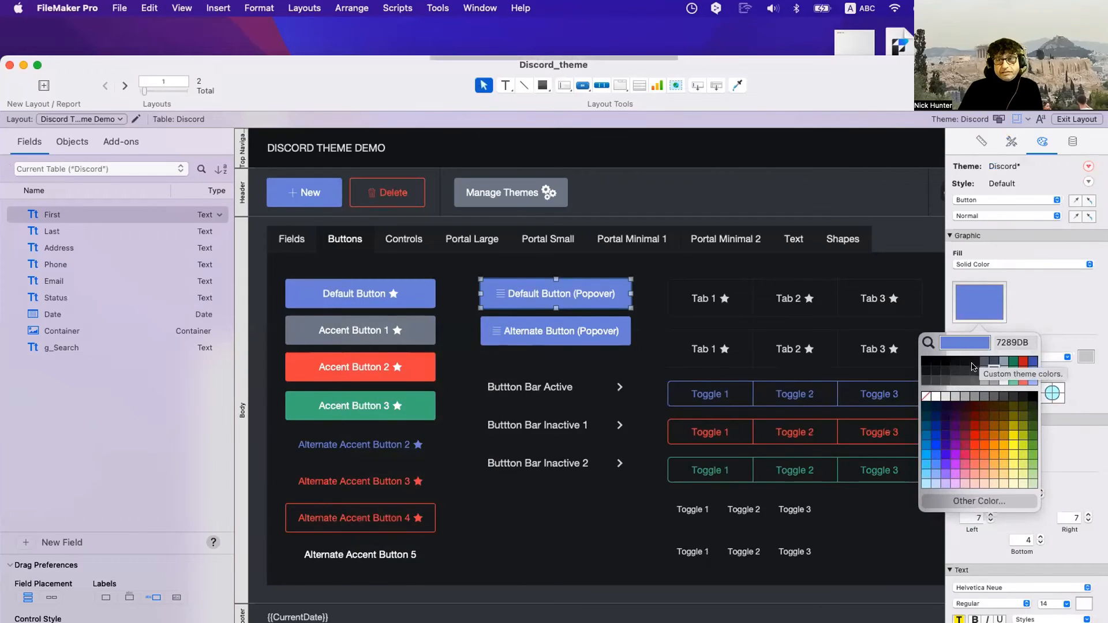
key("Escape")
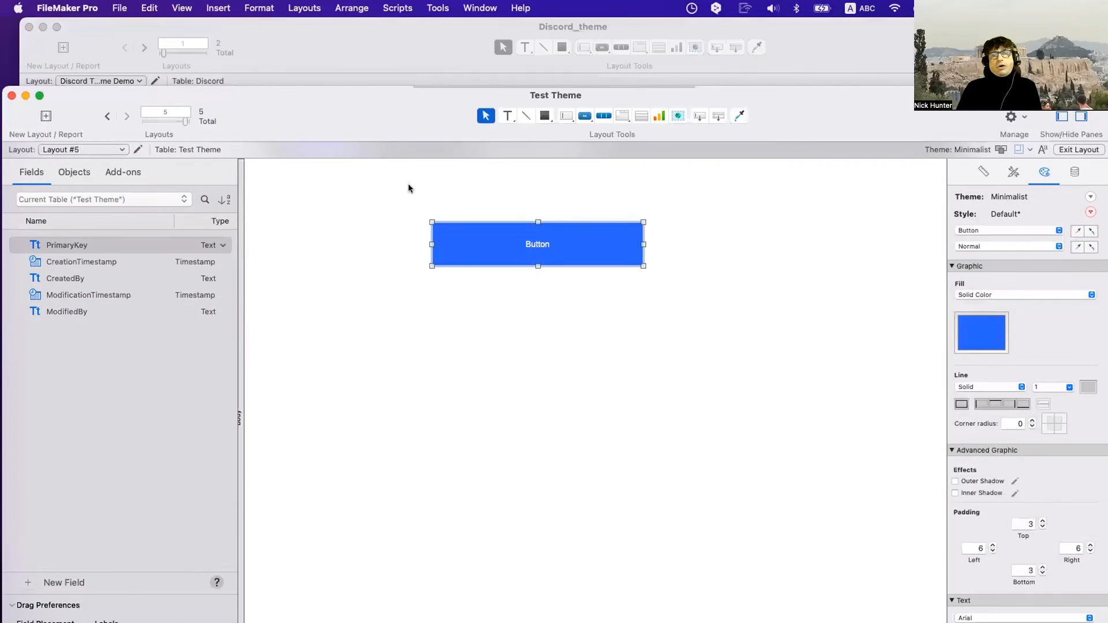
In the Test Theme window, draw a second button and place it just below the blue button
left_click(407, 183)
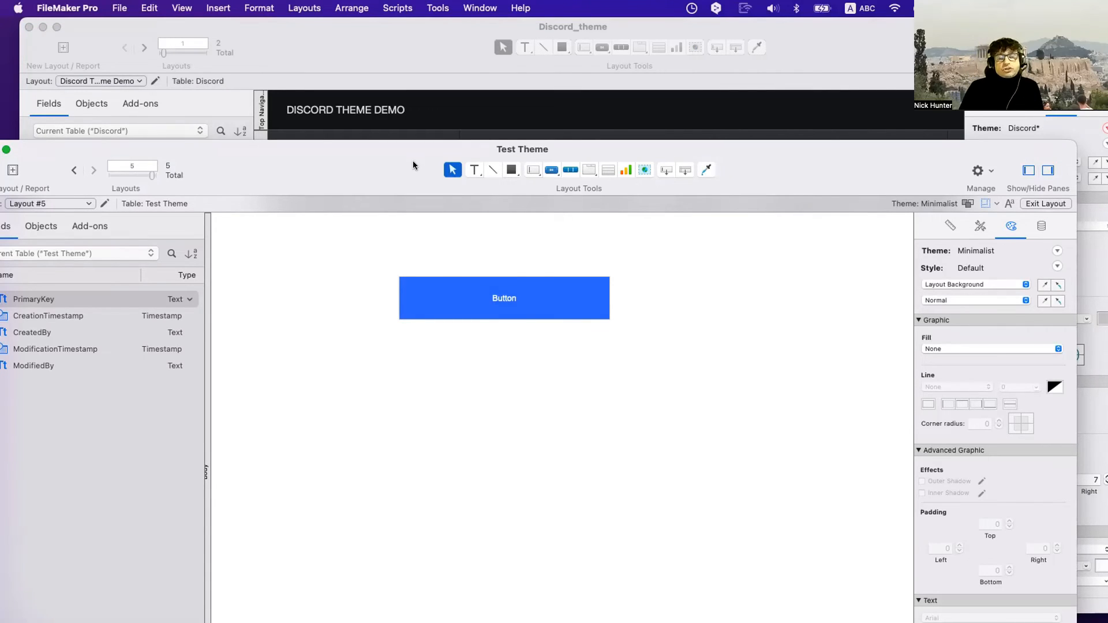
left_click(551, 170)
left_click_drag(488, 378, 714, 445)
left_click(733, 384)
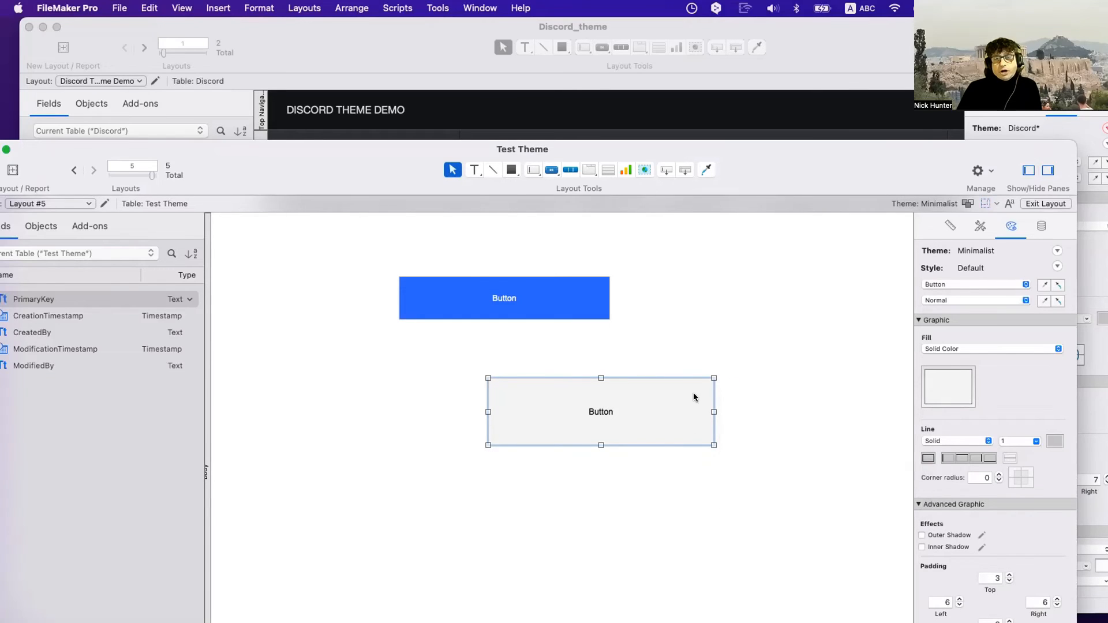
left_click_drag(658, 398, 593, 368)
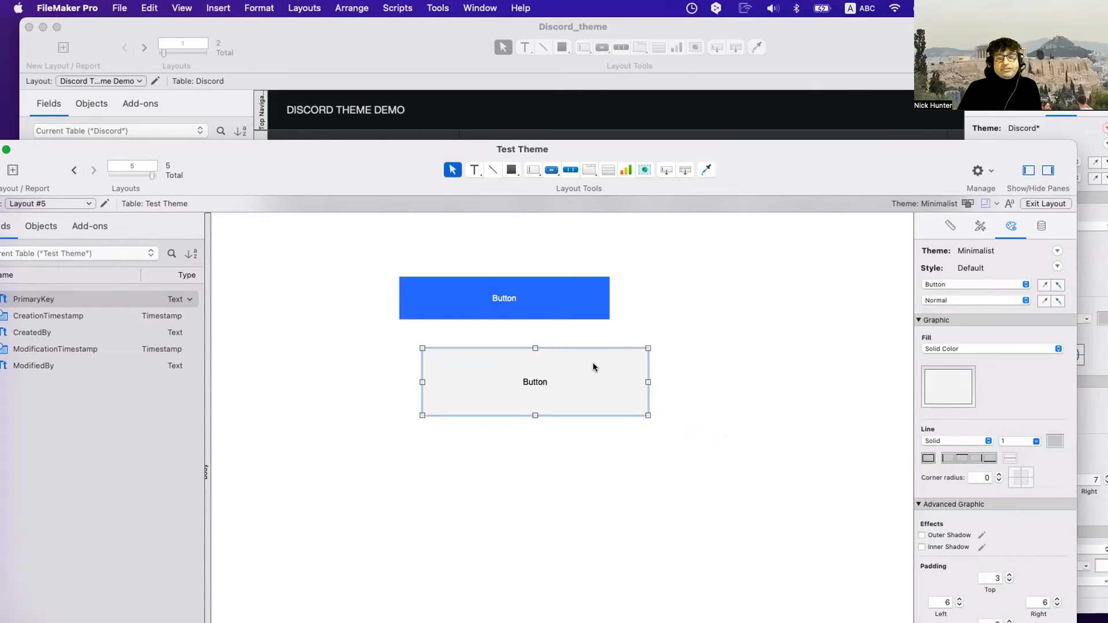
Copy the object style of the Default Button (Popover) in the Discord_theme window and paste it onto the new Test Theme button
left_click(580, 109)
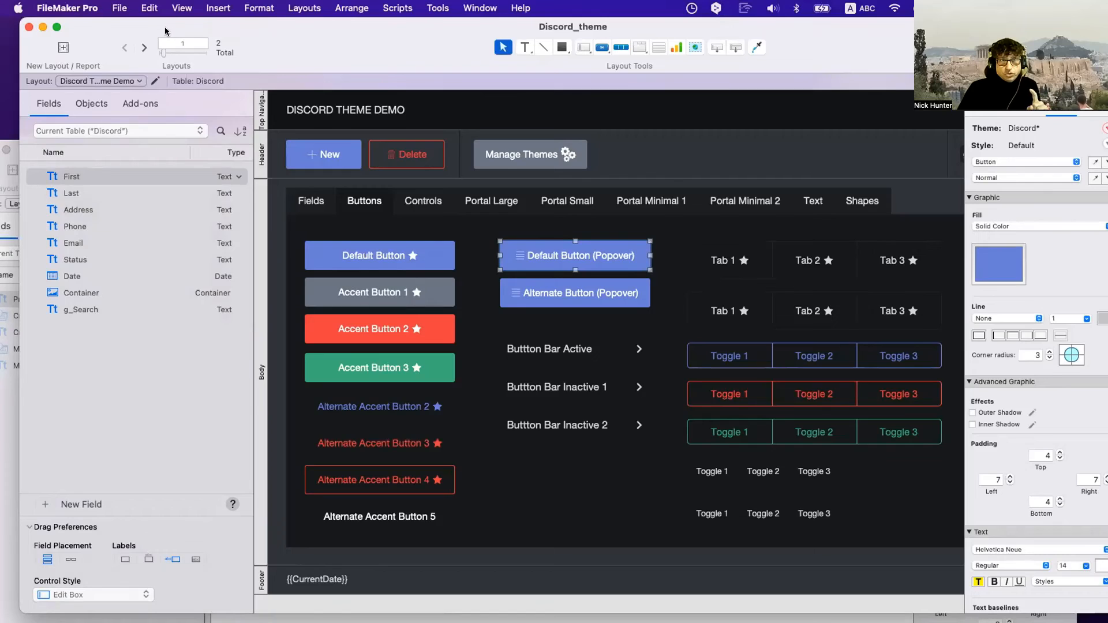
left_click_drag(164, 27, 570, 197)
left_click(313, 291)
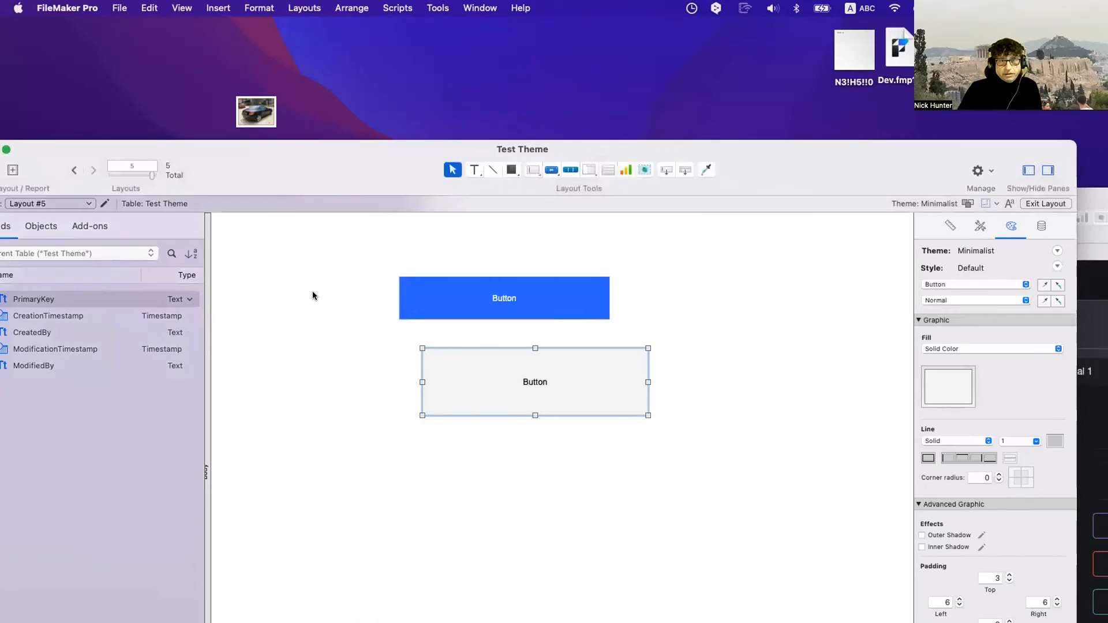
left_click_drag(342, 169, 220, 127)
left_click(986, 390)
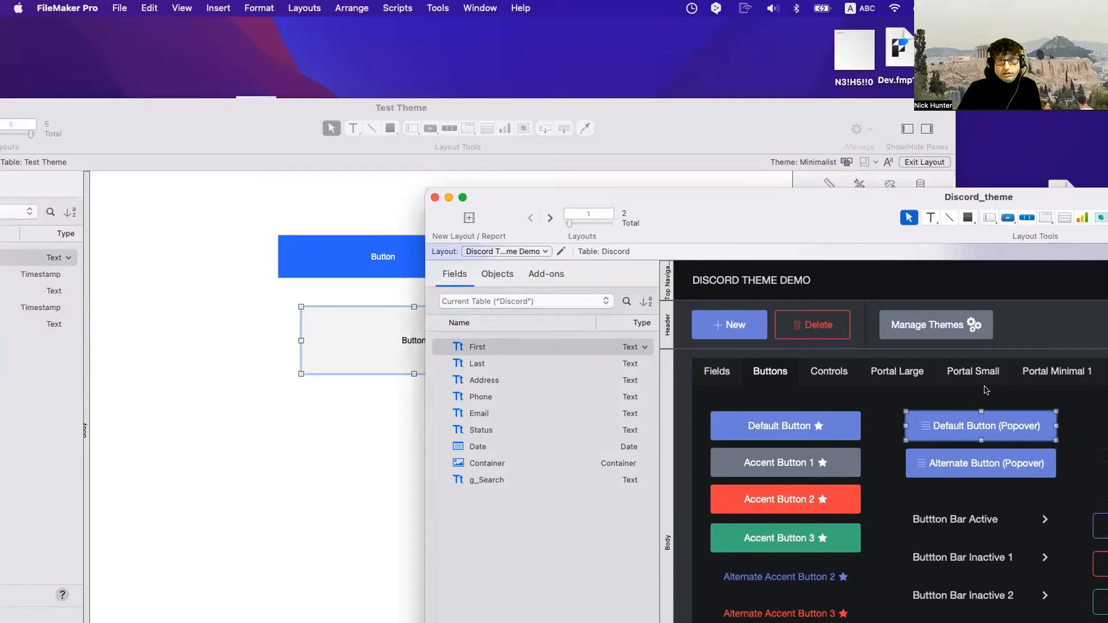
left_click_drag(777, 231, 404, 189)
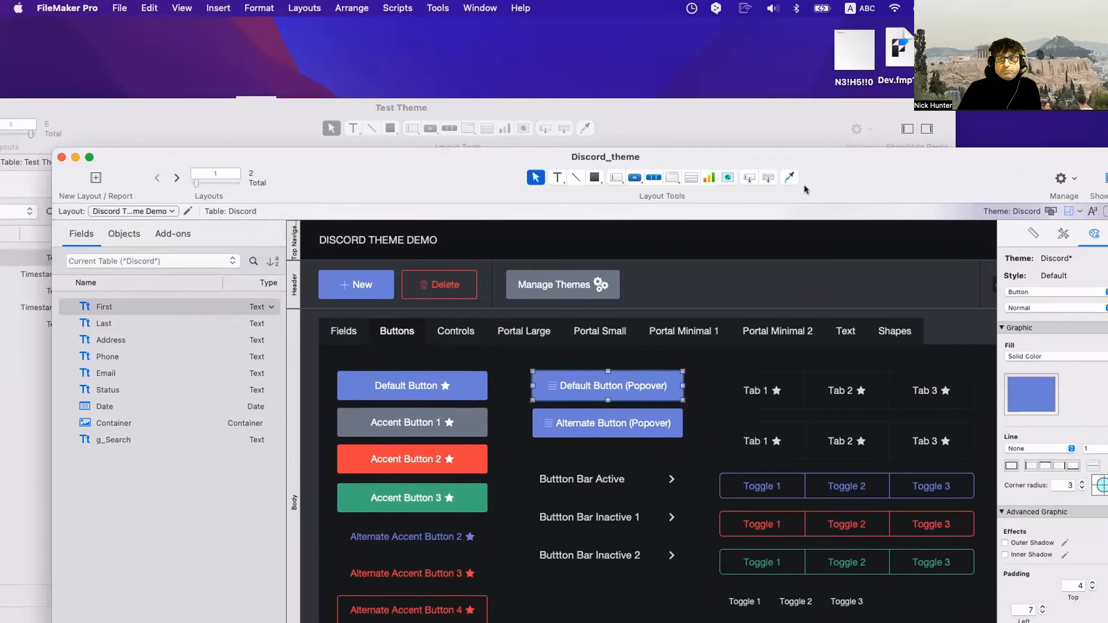
left_click_drag(836, 176, 743, 155)
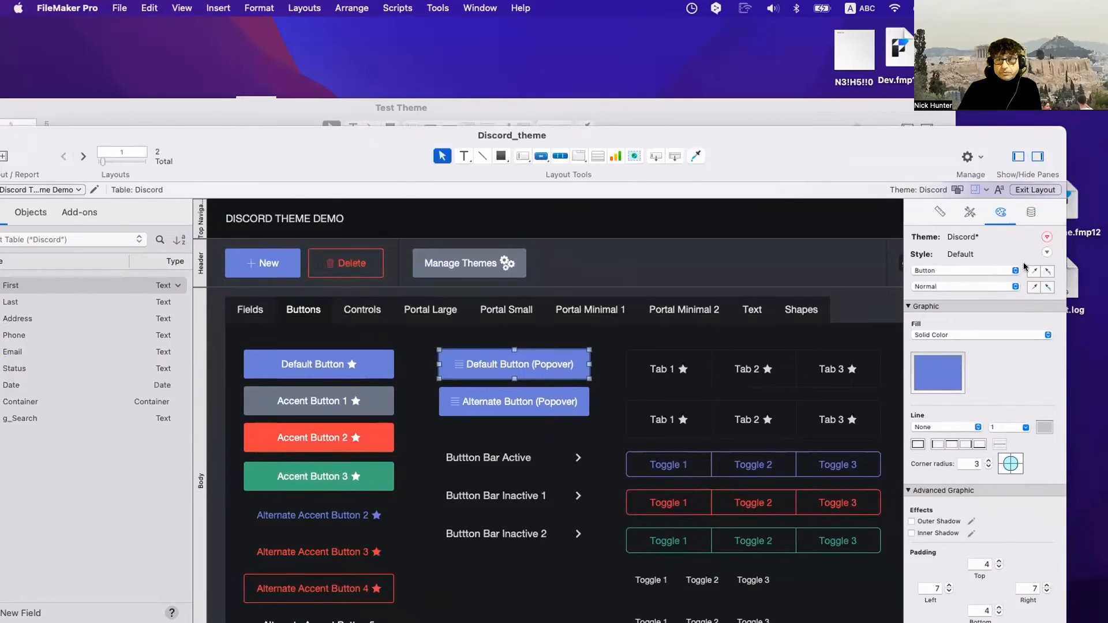
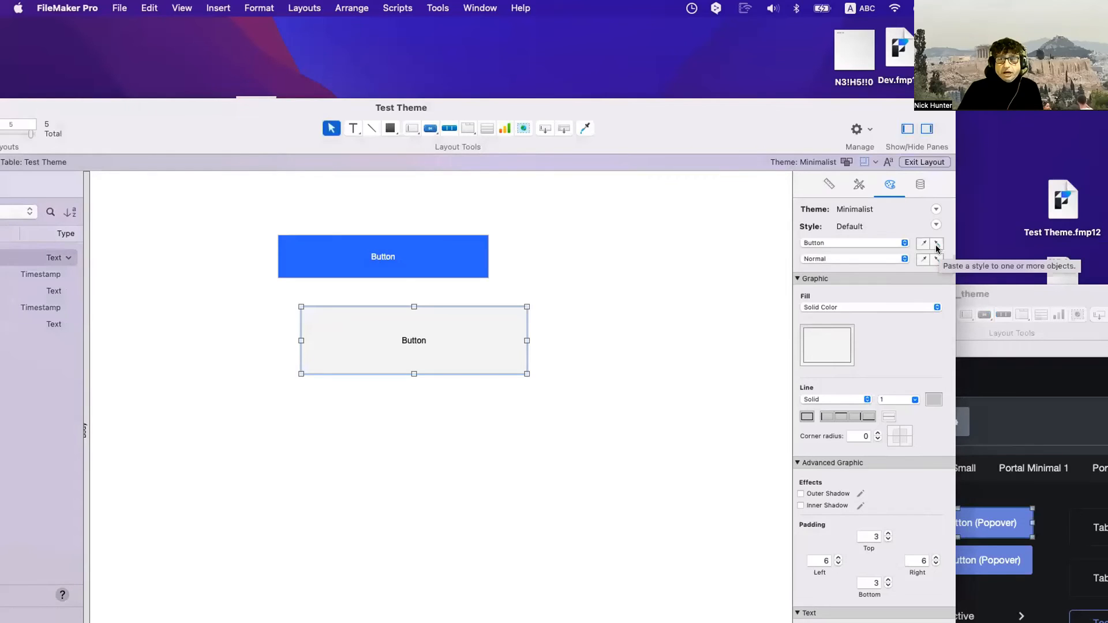
left_click(937, 245)
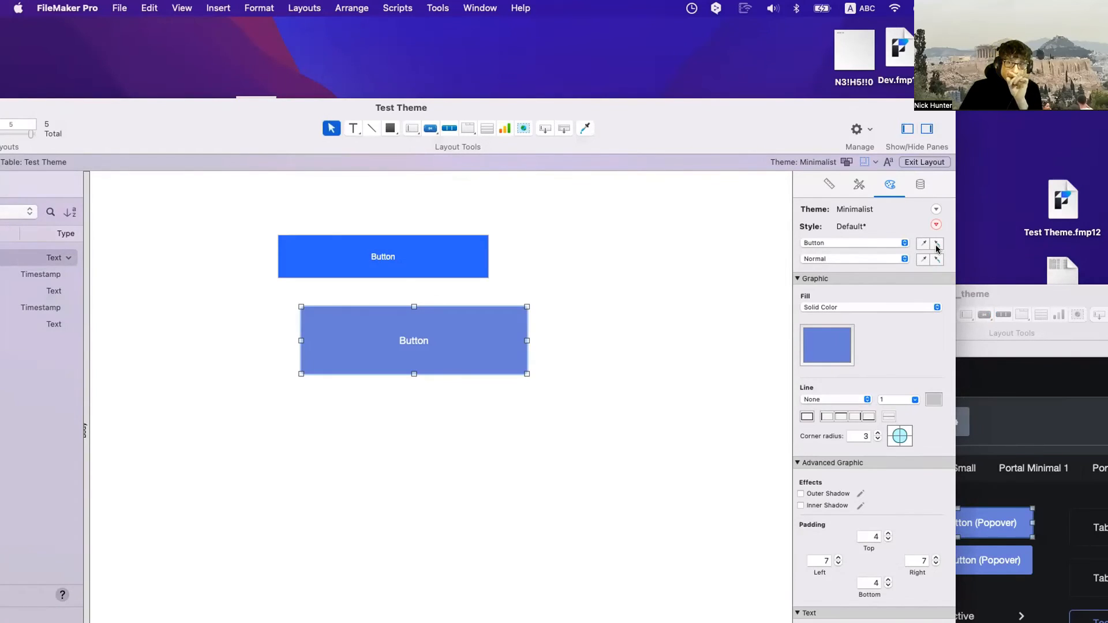
In the Discord_theme window, apply the Accent Button 1 style to the Default Button (Popover) and try to copy that style's list entry
left_click_drag(1017, 290, 631, 186)
left_click(1026, 266)
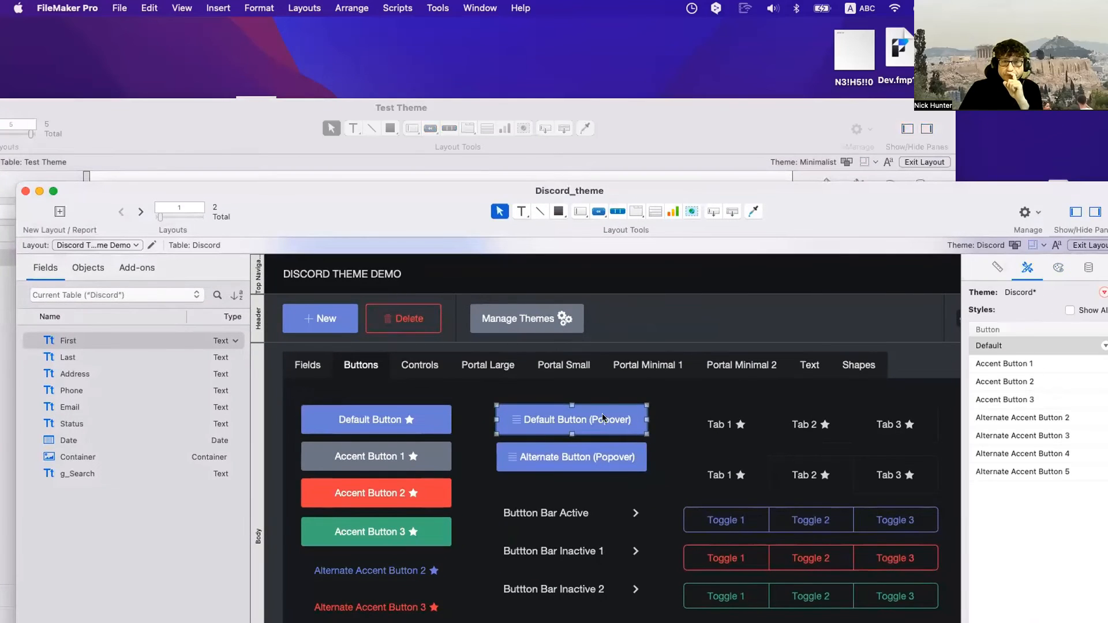
right_click(994, 346)
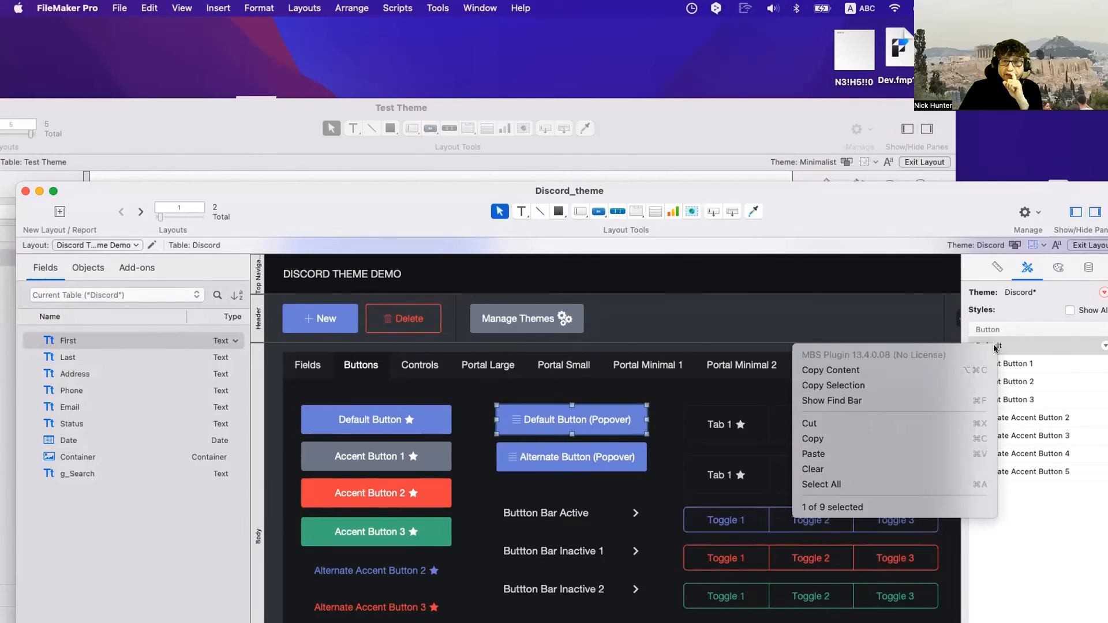
left_click(1056, 385)
left_click(1017, 363)
right_click(1024, 364)
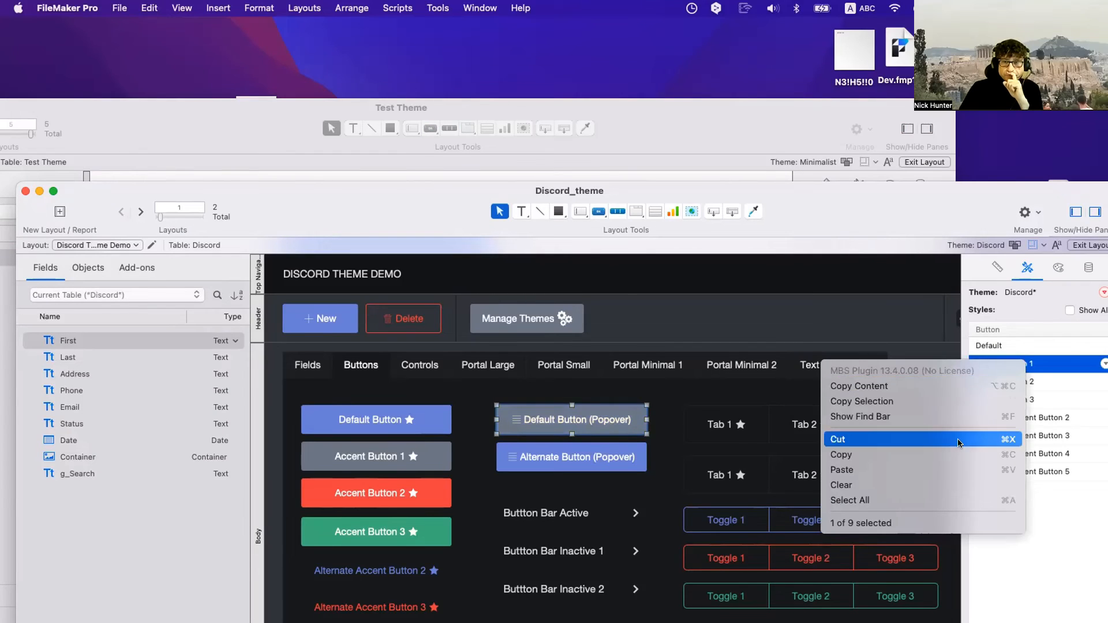
left_click(938, 460)
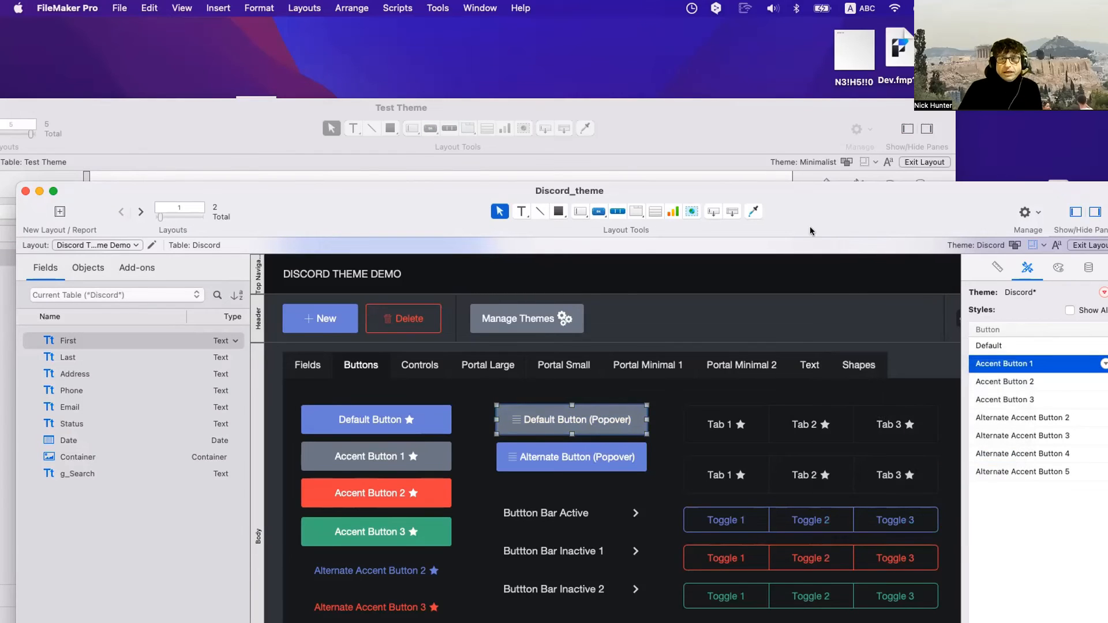
Return to the Test Theme window and check which button styles the Minimalist theme lists
left_click_drag(809, 226, 895, 447)
left_click(712, 246)
left_click(856, 184)
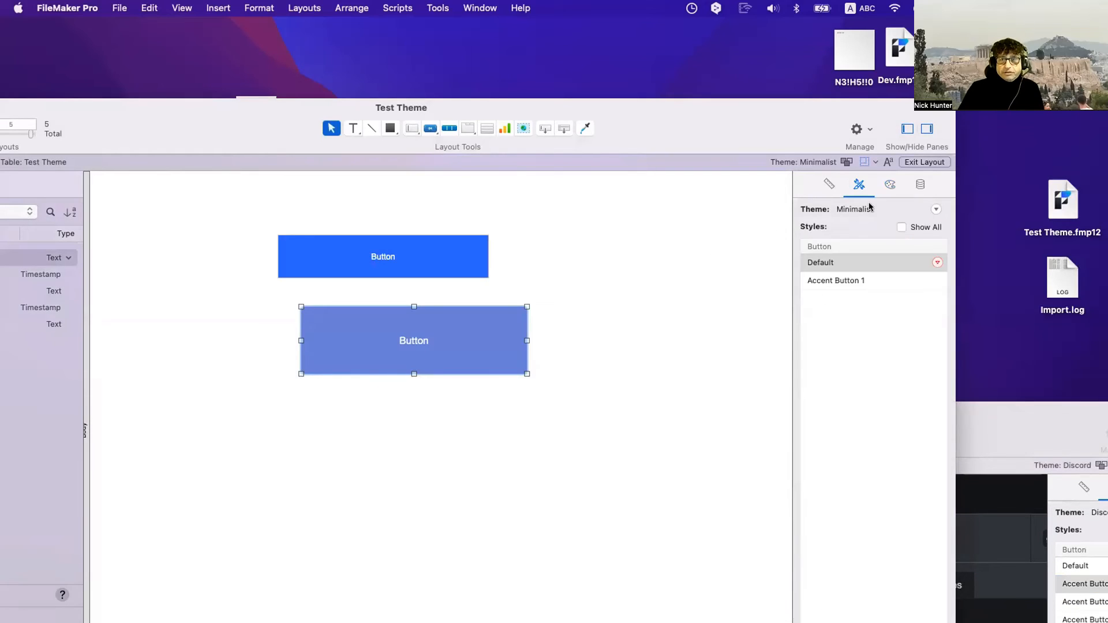
key("Escape")
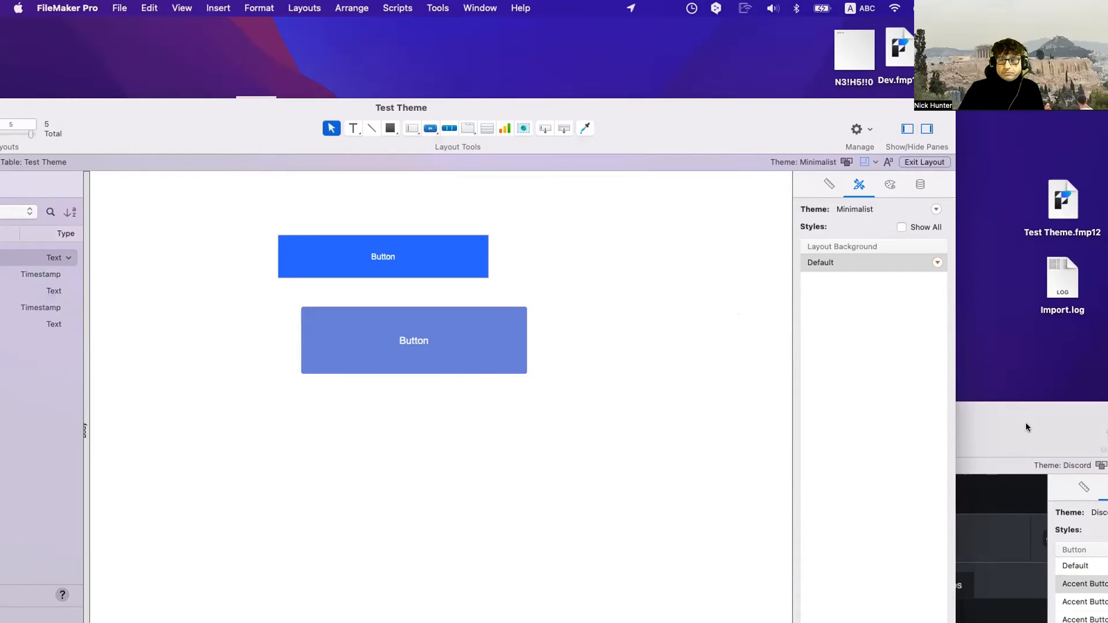
Try the Accent Button 2 style on the Default Button (Popover) in the Discord_theme window, and undo it
left_click_drag(1026, 423, 728, 224)
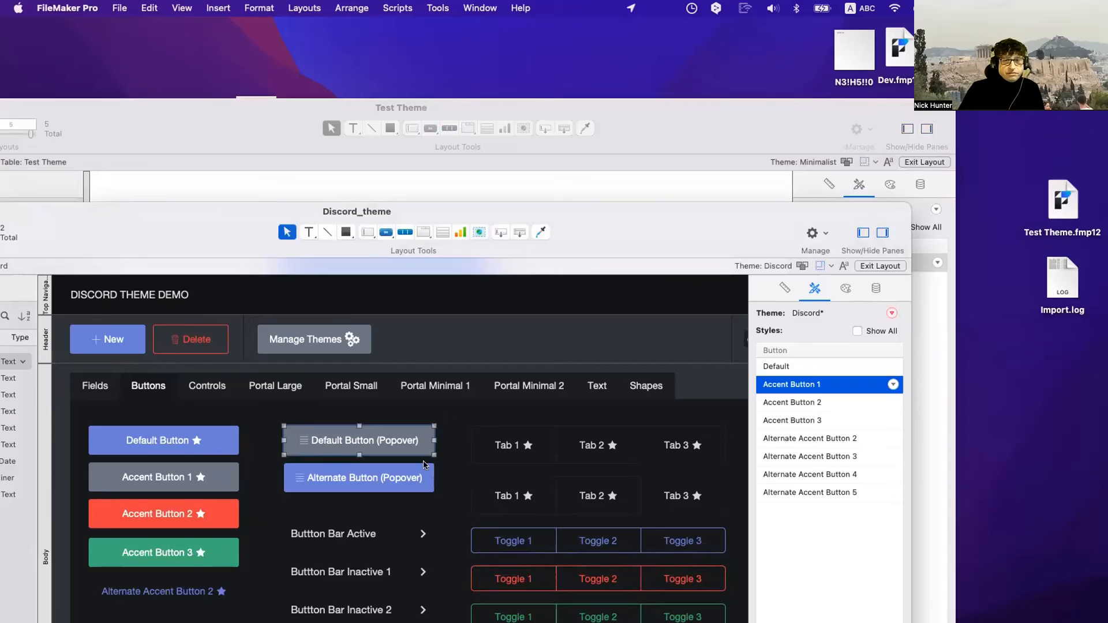
left_click(413, 477)
left_click(406, 449)
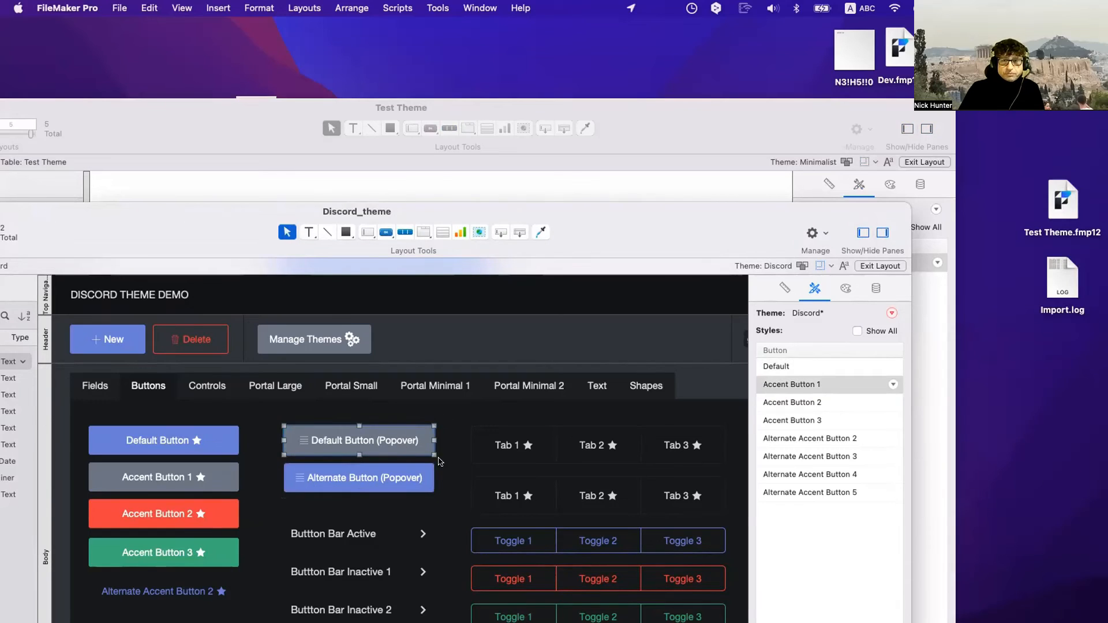
left_click(807, 407)
key("super+z")
Copy the style of the Alternate Button (Popover), paste it onto the lower Test Theme button, and check the theme's style list
key("Tab")
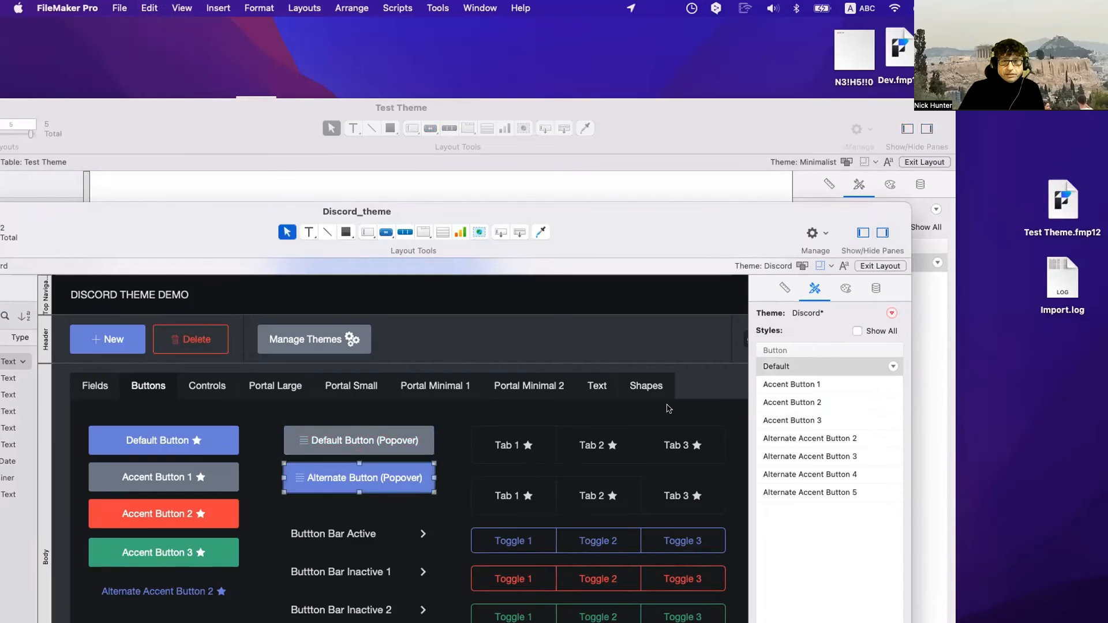
left_click(846, 289)
left_click_drag(633, 253, 820, 492)
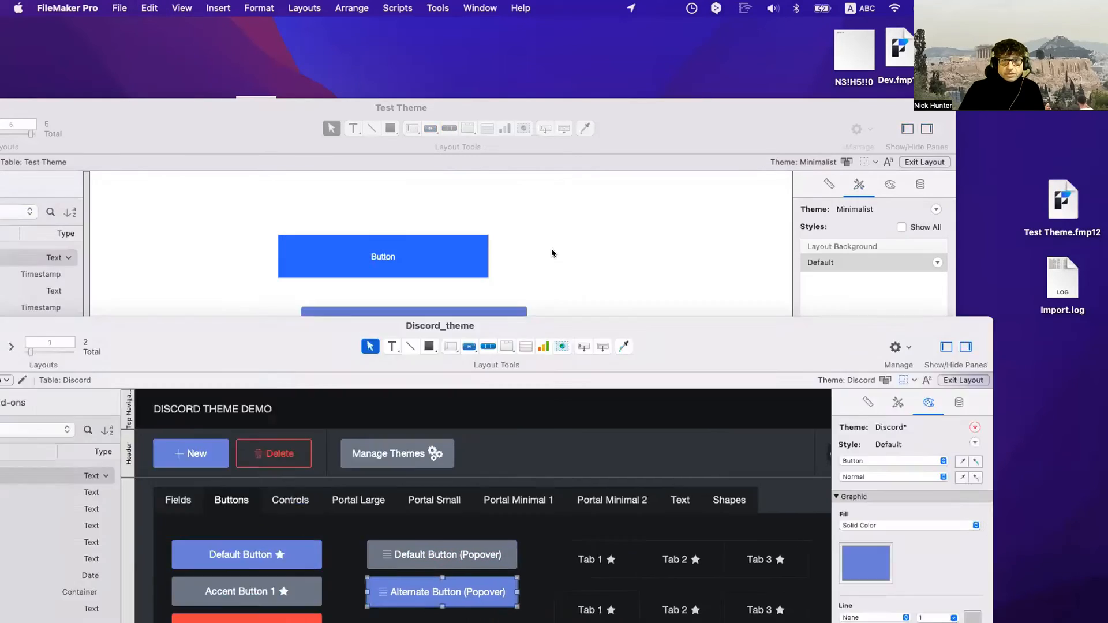
left_click(466, 353)
left_click(889, 185)
left_click(937, 243)
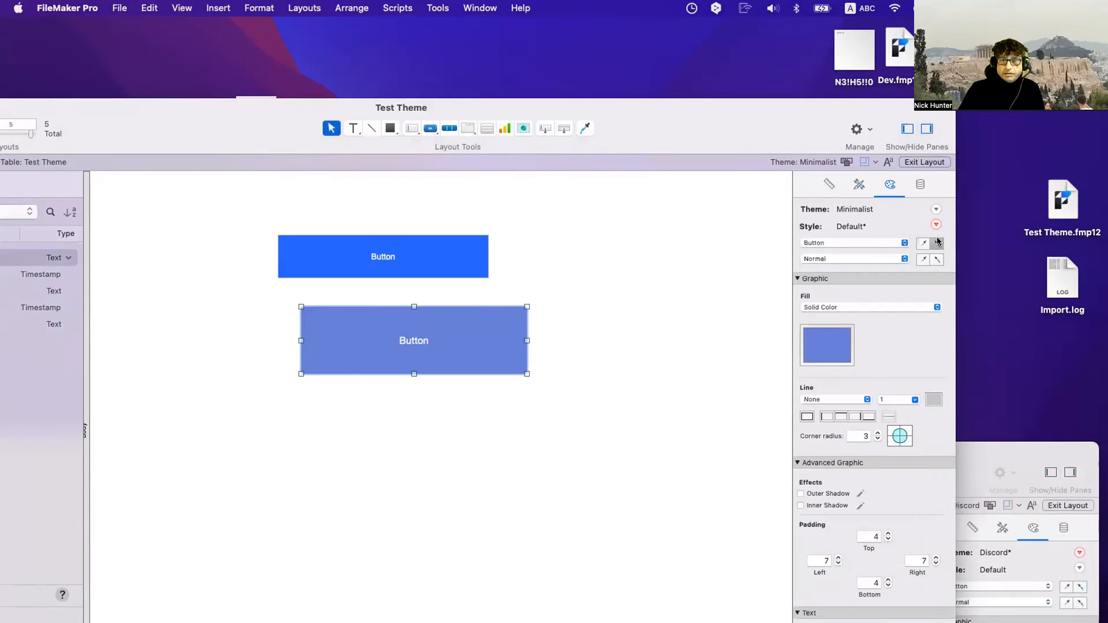
left_click(858, 185)
left_click(622, 316)
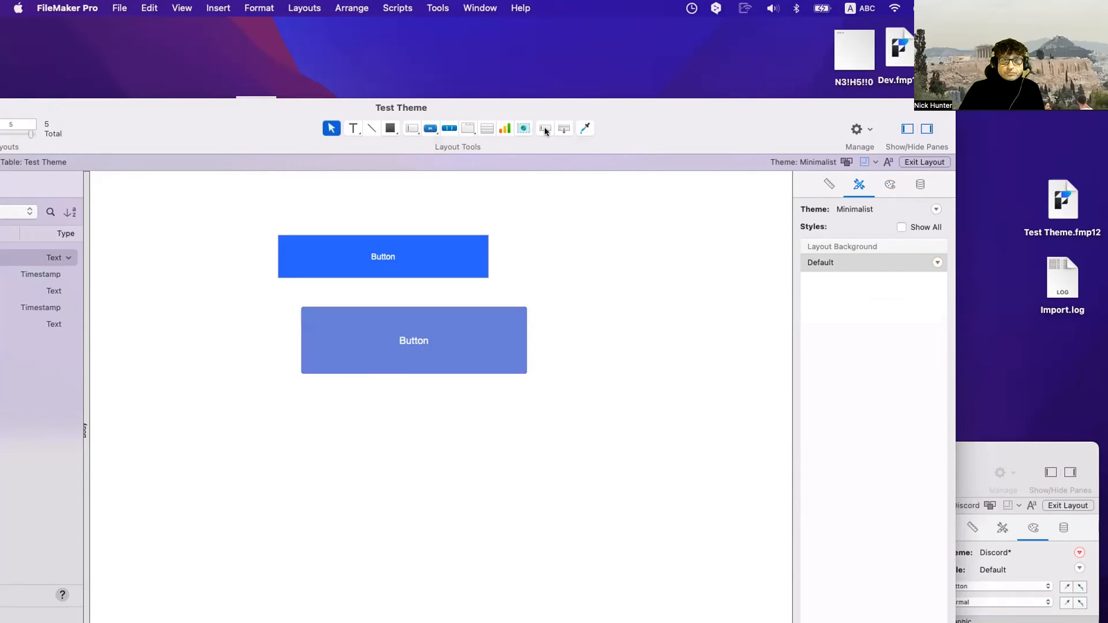
Draw an unlabeled button to the right of the blue button, and bring the Discord_theme window forward
left_click(433, 132)
left_click_drag(564, 226, 678, 293)
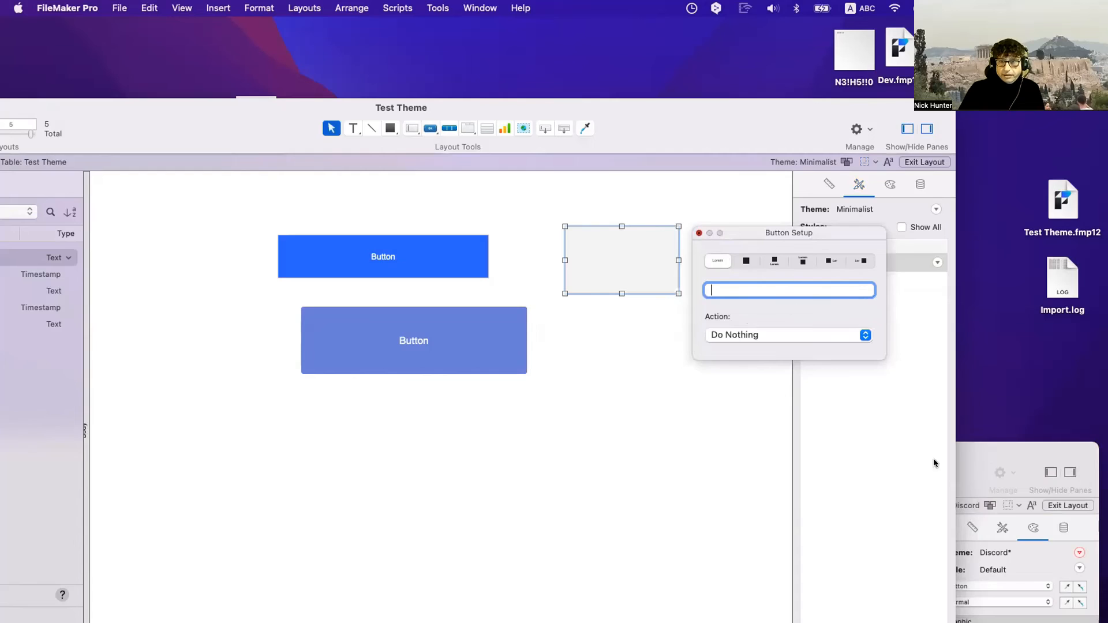
left_click(972, 448)
left_click_drag(972, 447, 854, 276)
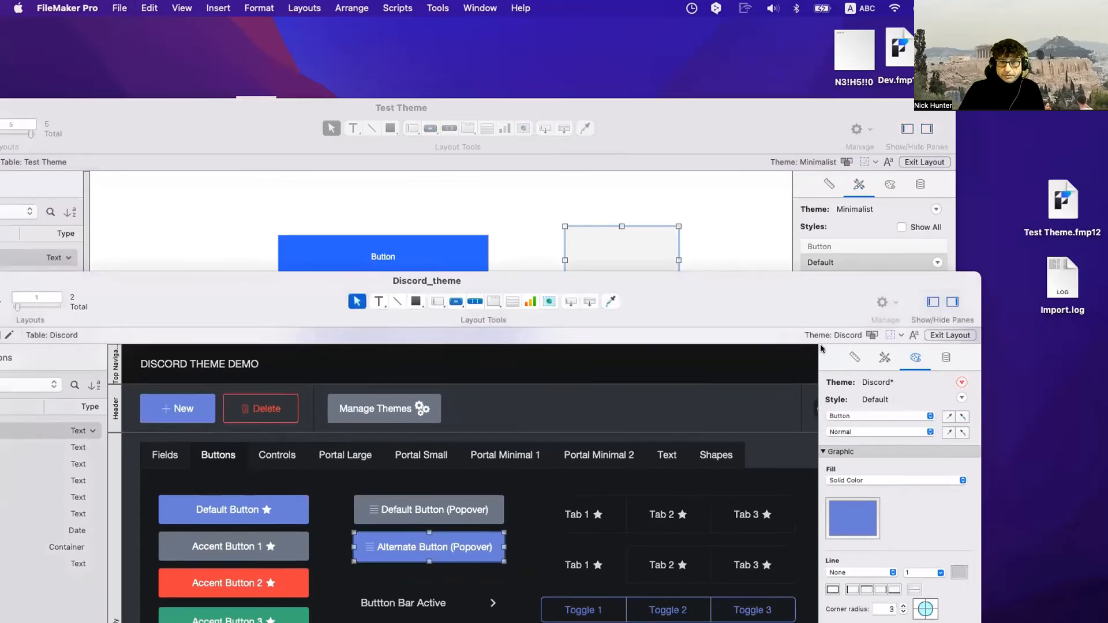
Copy the style of the red Accent Button 2 and paste it onto the unlabeled Test Theme button, checking its styles and appearance
left_click(261, 544)
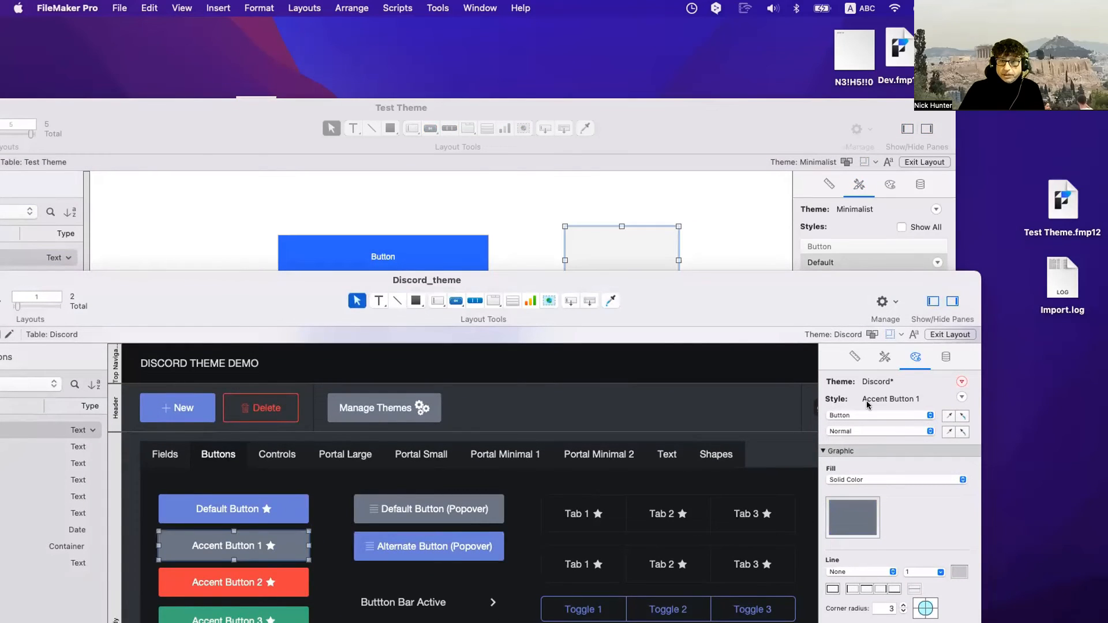
left_click(282, 582)
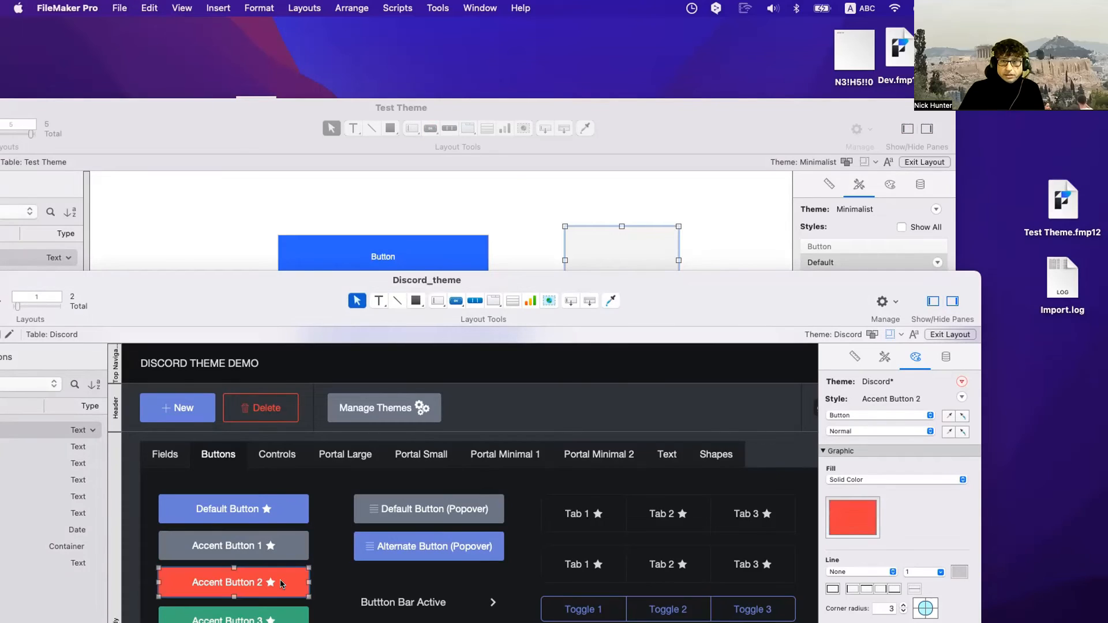
left_click(608, 202)
left_click(890, 185)
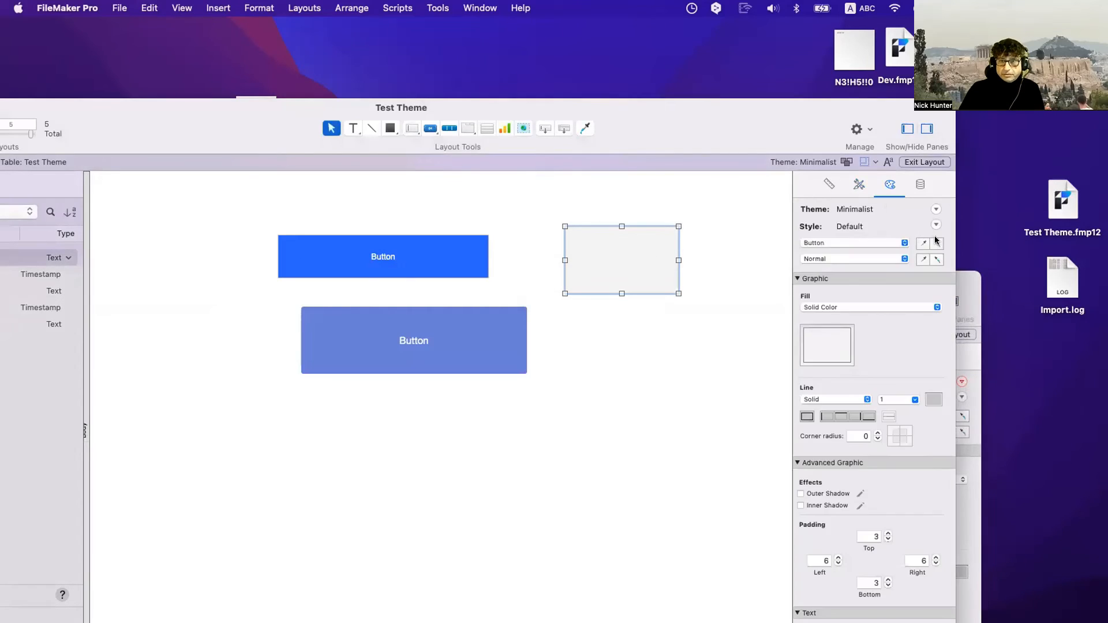
left_click(934, 242)
left_click(856, 184)
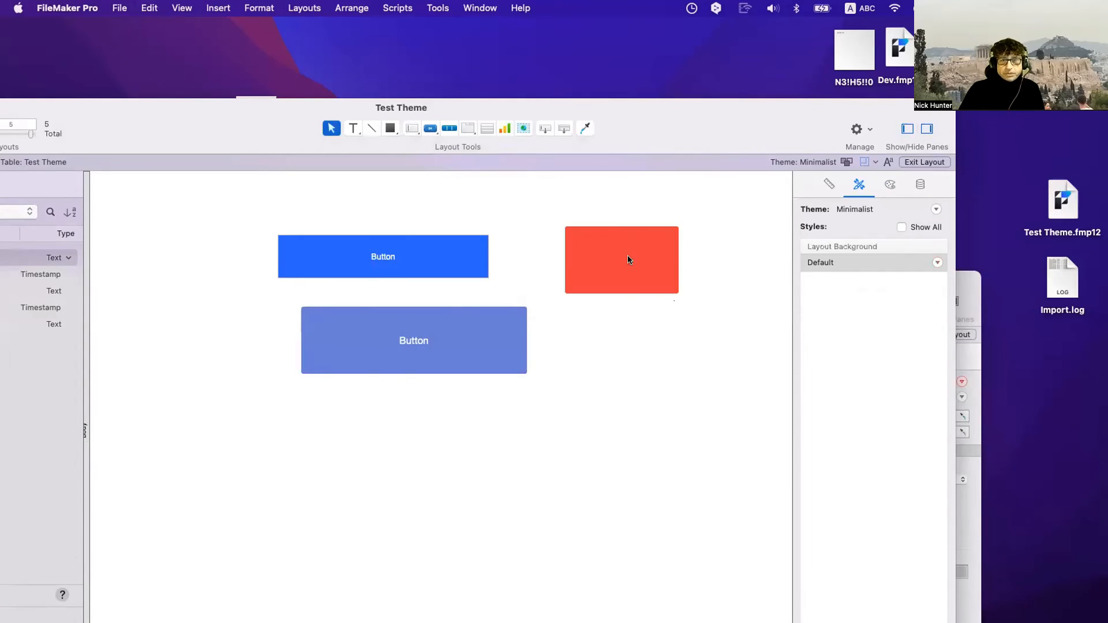
left_click(889, 184)
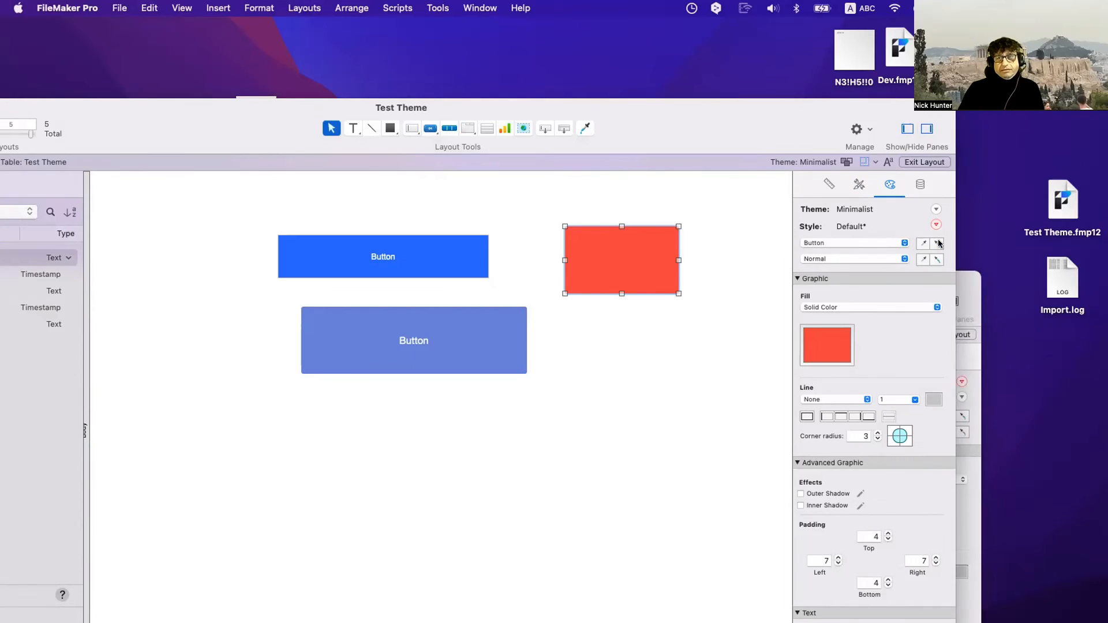
Compare the button styles listed for the red Test Theme button and Accent Button 2 in Discord_theme, arranging both windows for viewing
left_click(860, 184)
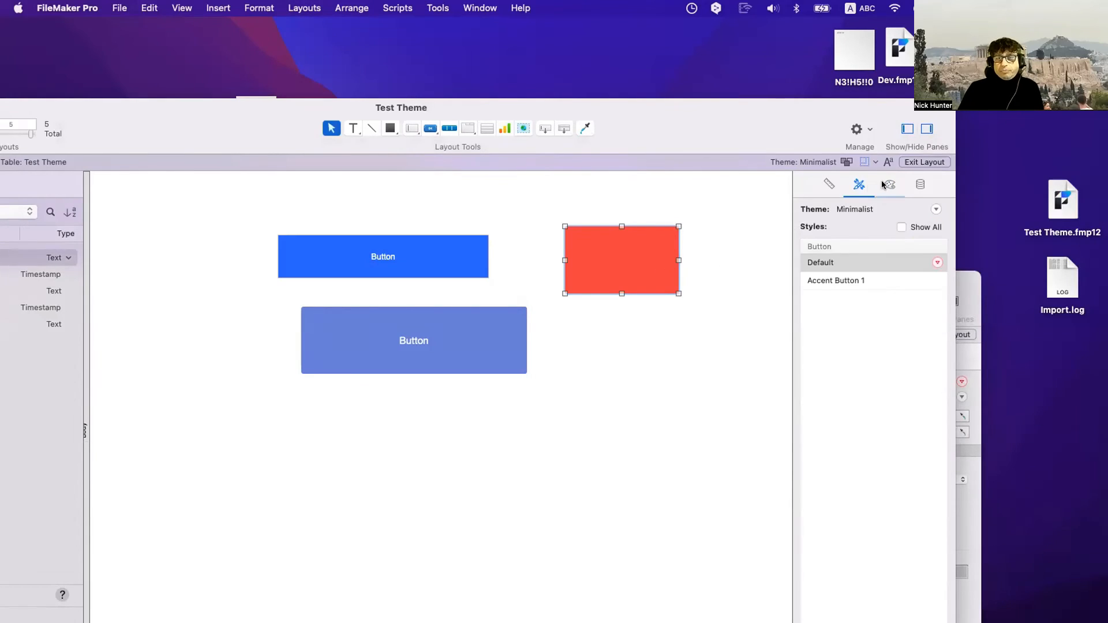
left_click(889, 184)
left_click(973, 286)
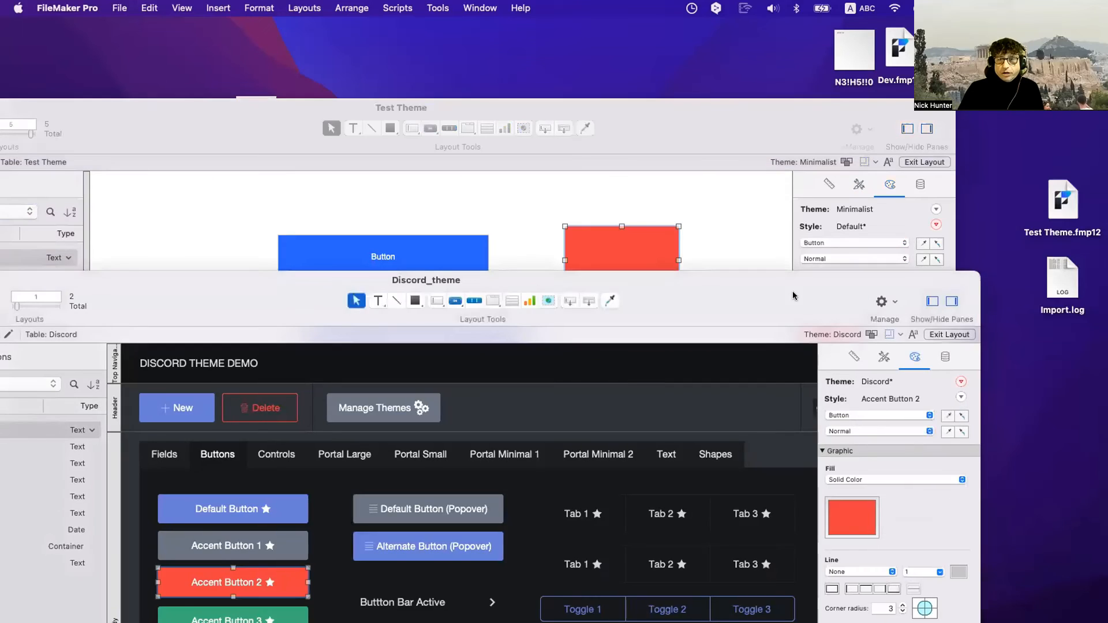
left_click_drag(794, 296, 719, 153)
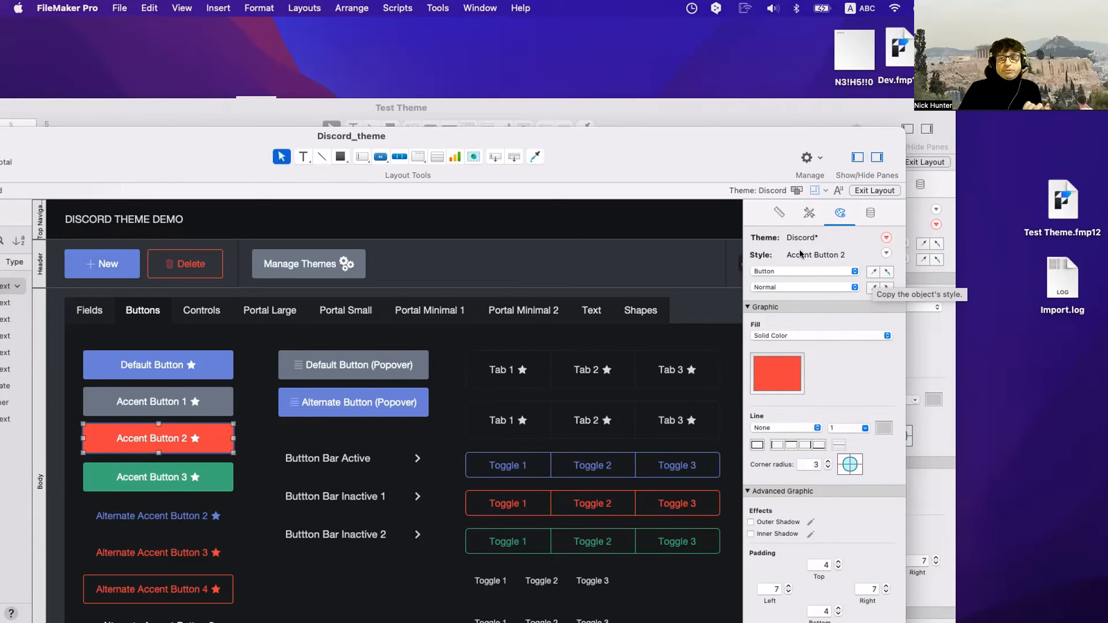
left_click(809, 212)
left_click_drag(607, 165, 648, 404)
left_click(641, 273)
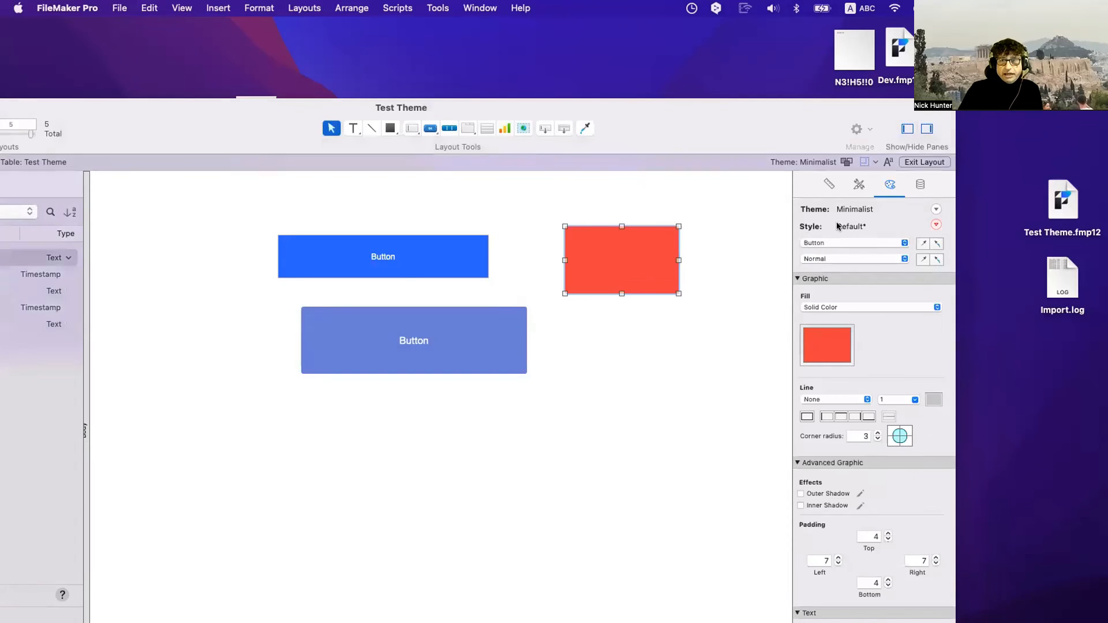
left_click(855, 188)
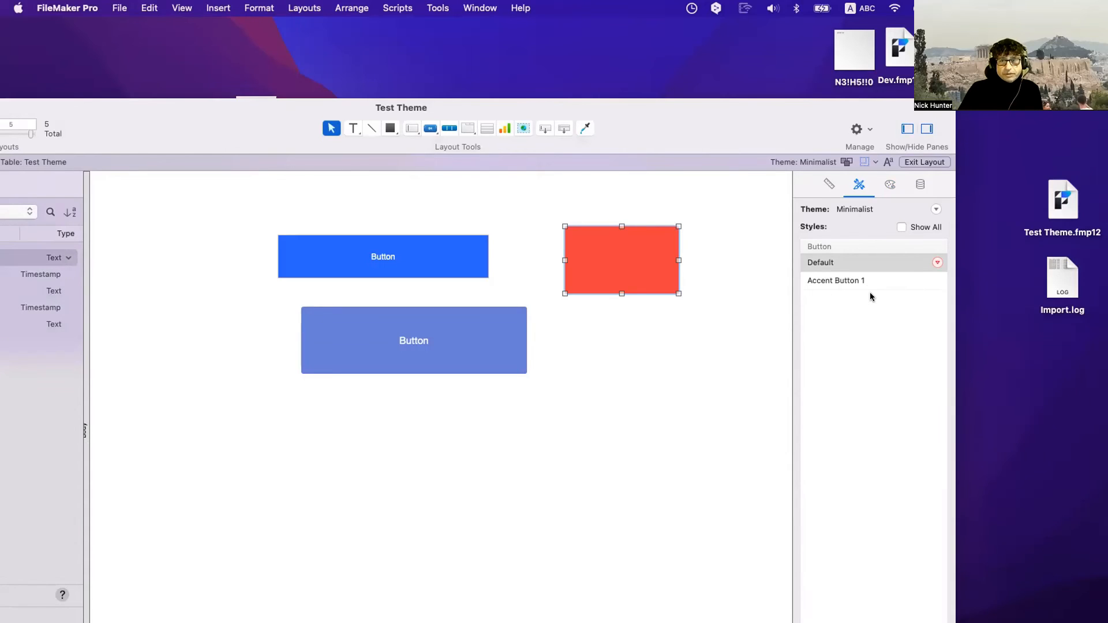
left_click_drag(739, 126, 619, 113)
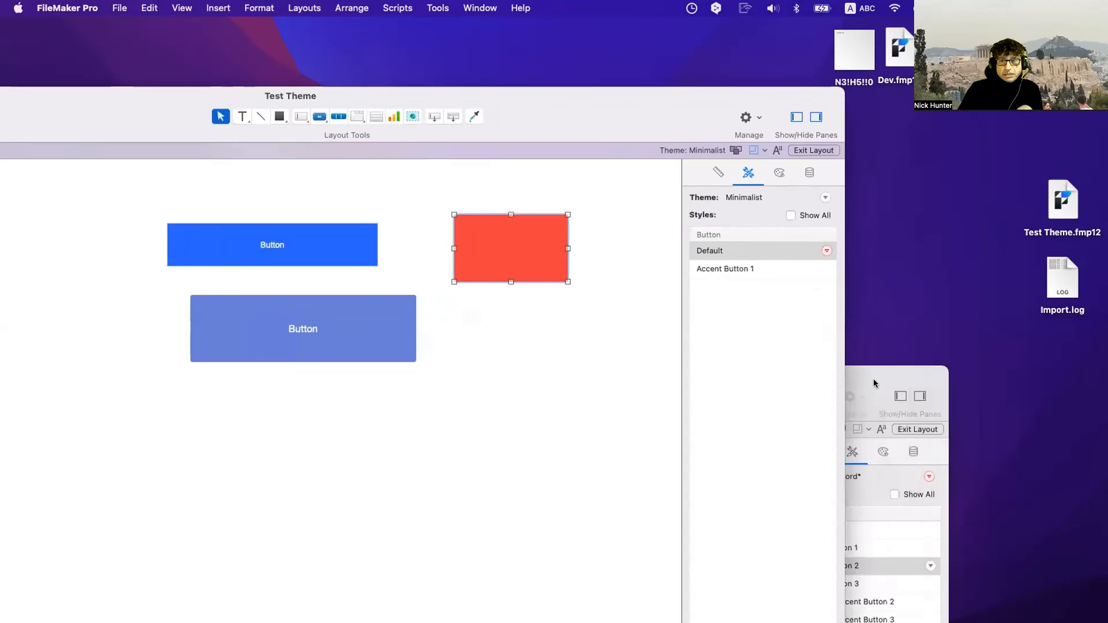
left_click_drag(866, 404, 849, 276)
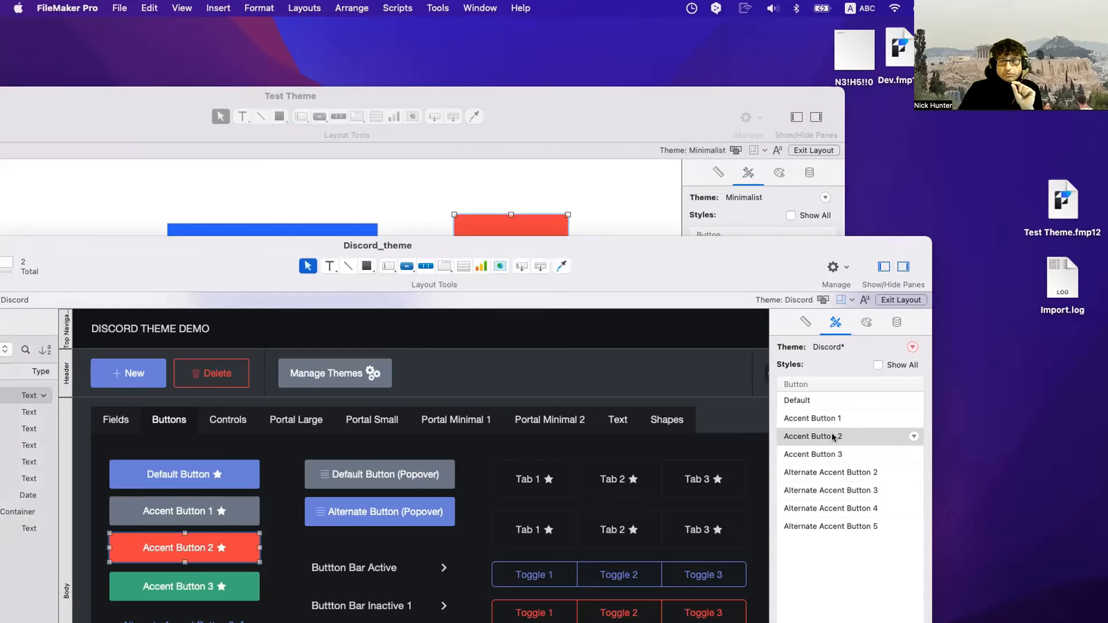
Copy the red Accent Button 2 from Discord_theme, paste it into the Test Theme layout above the unlabeled red button, and check its styles
left_click(833, 437)
right_click(833, 436)
left_click(879, 528)
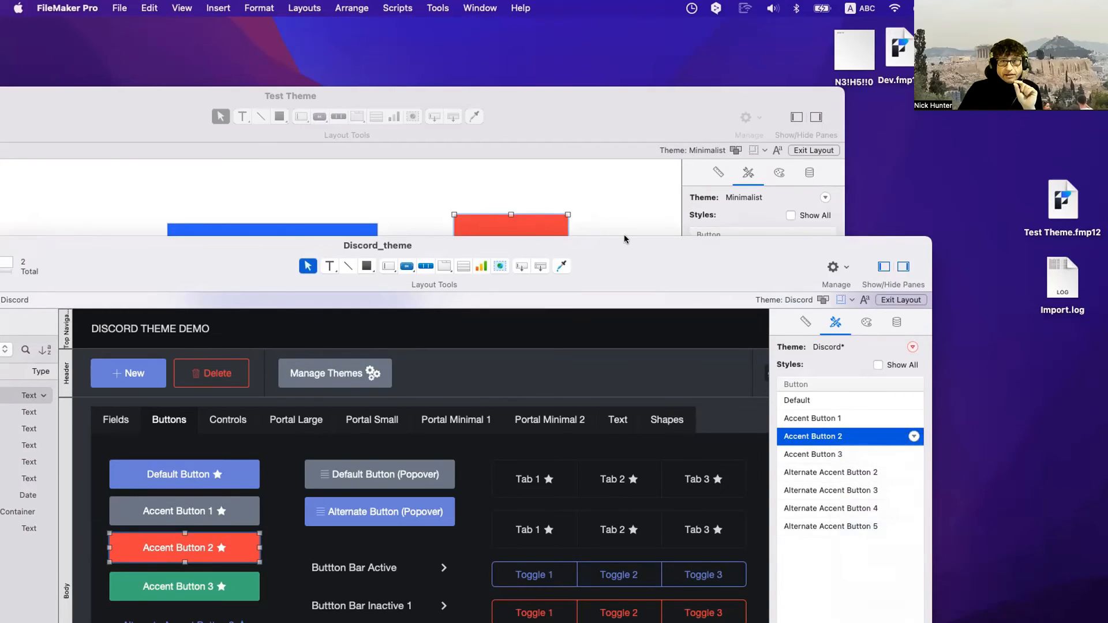
left_click(612, 220)
right_click(750, 312)
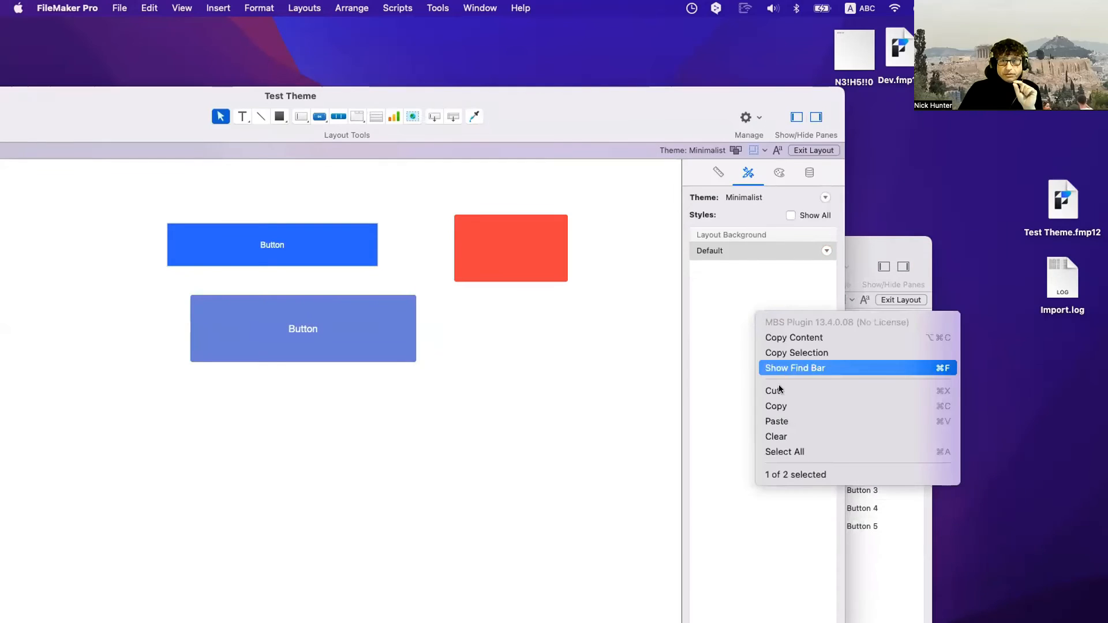
left_click(782, 420)
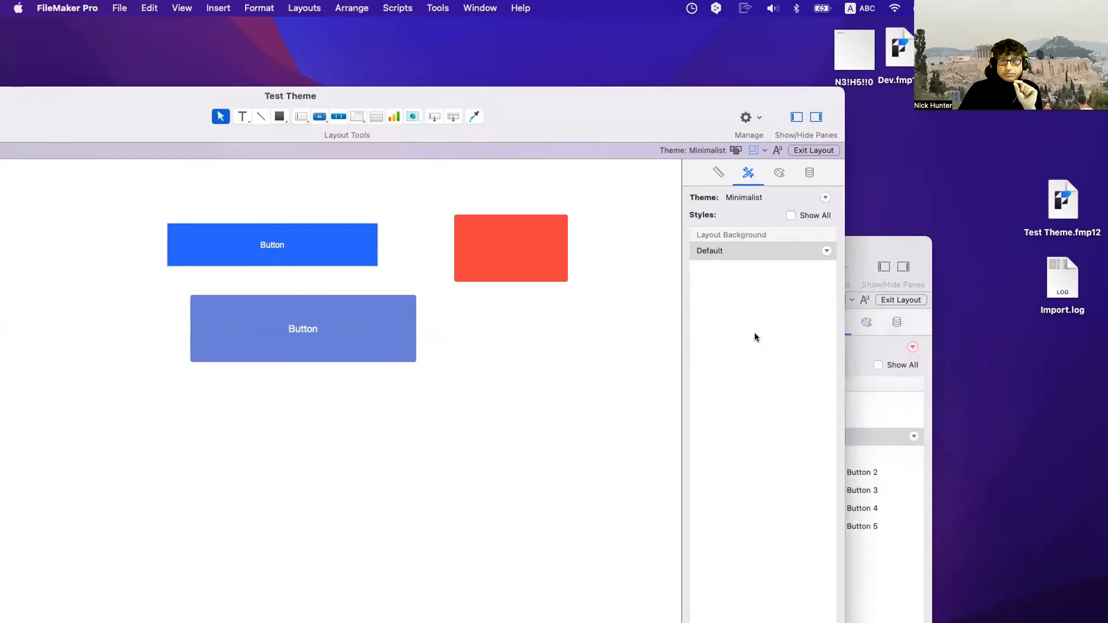
left_click(623, 270)
left_click_drag(625, 226, 585, 190)
left_click(597, 255)
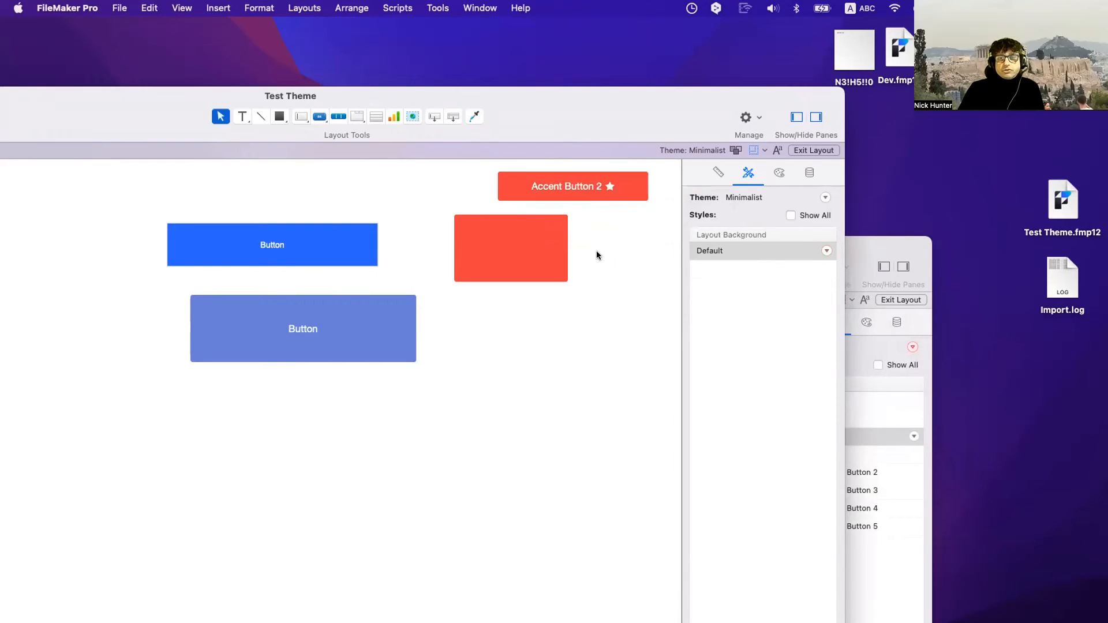
left_click(592, 196)
left_click(722, 252)
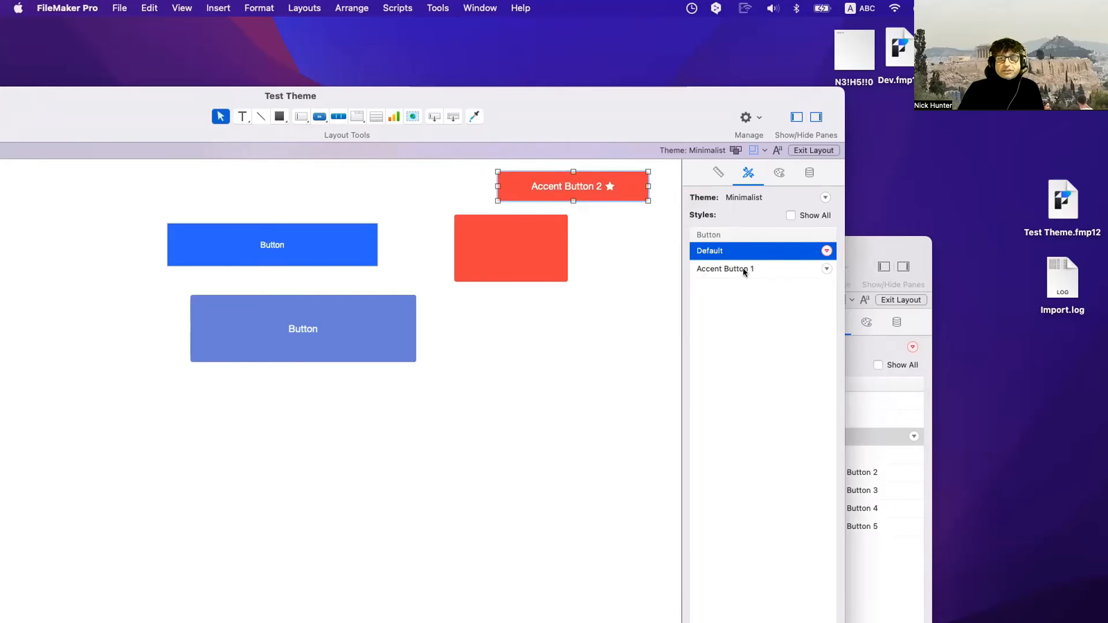
Copy the green Accent Button 3 from Discord_theme, paste it into Test Theme, and place it below the unlabeled red button
left_click(883, 520)
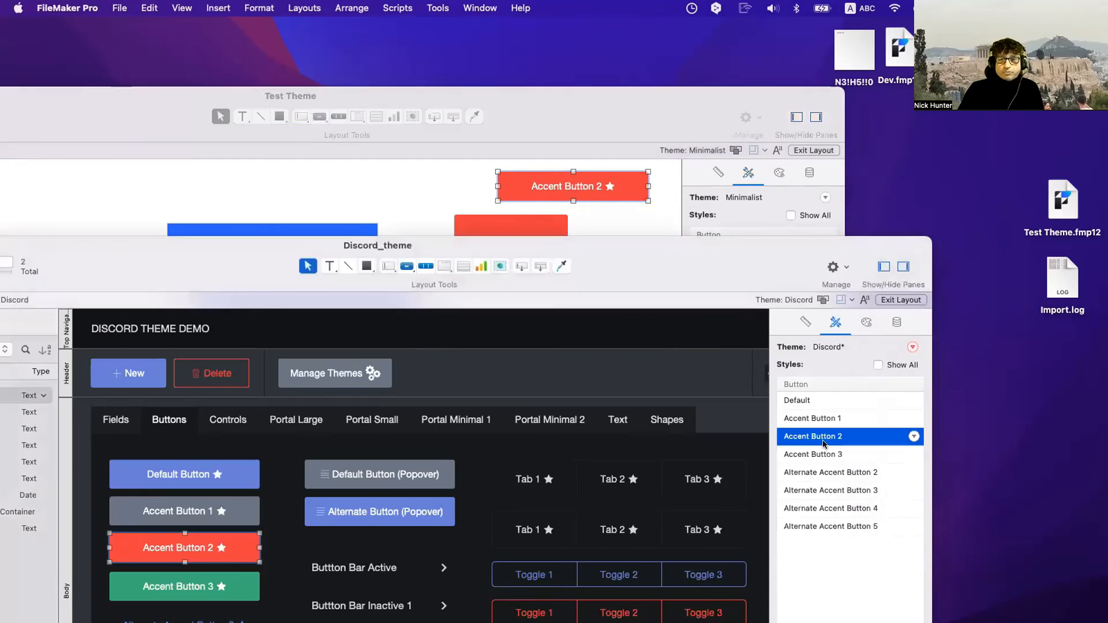
left_click(241, 511)
left_click(237, 600)
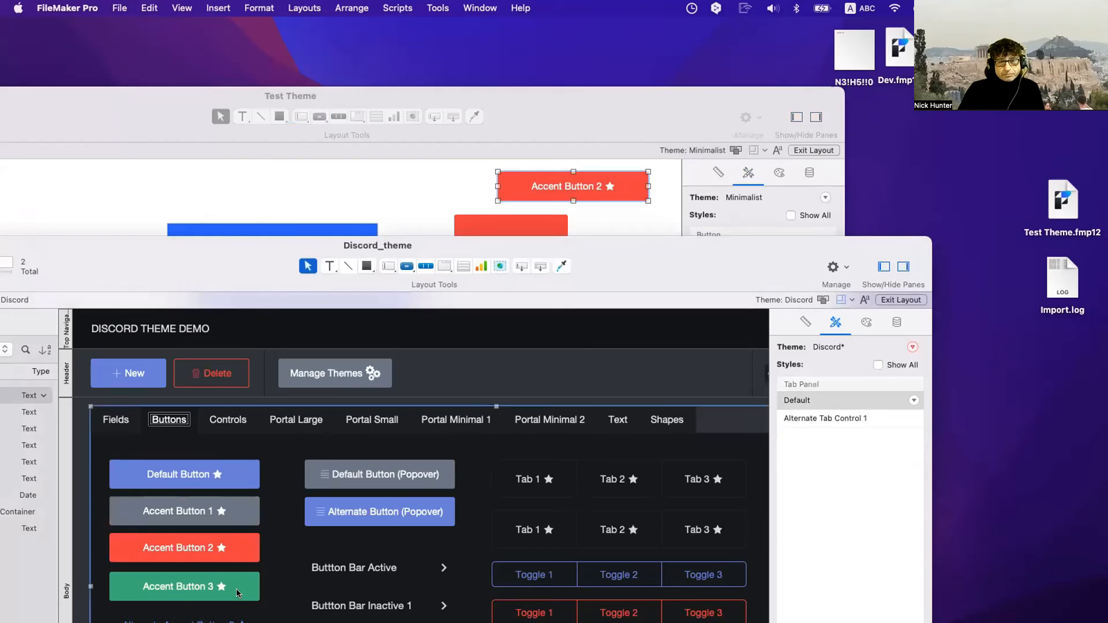
right_click(817, 453)
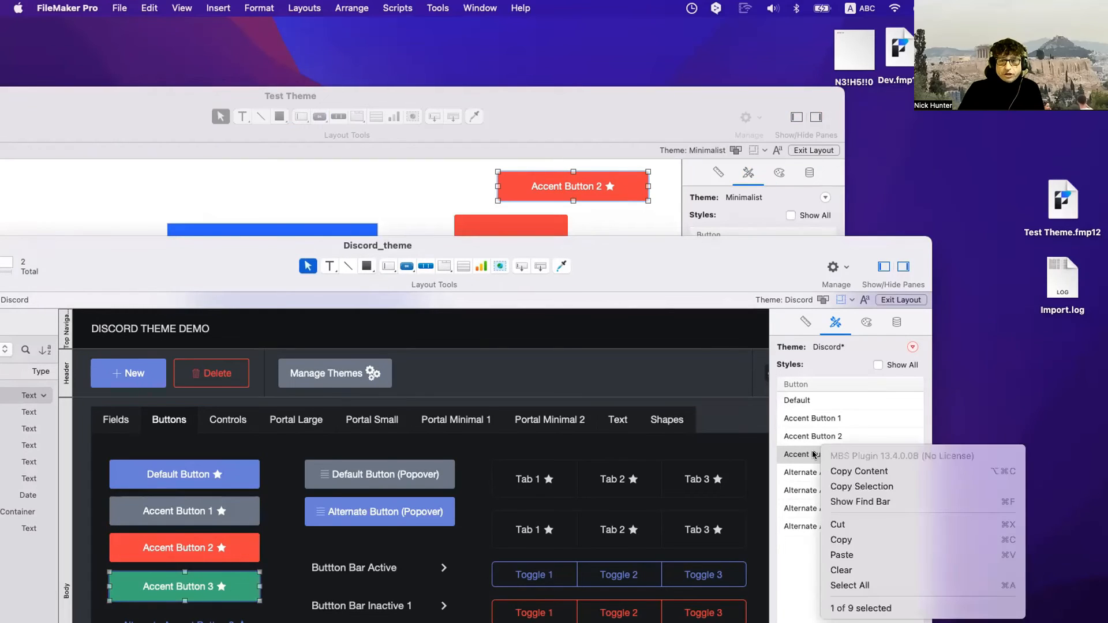
left_click(856, 515)
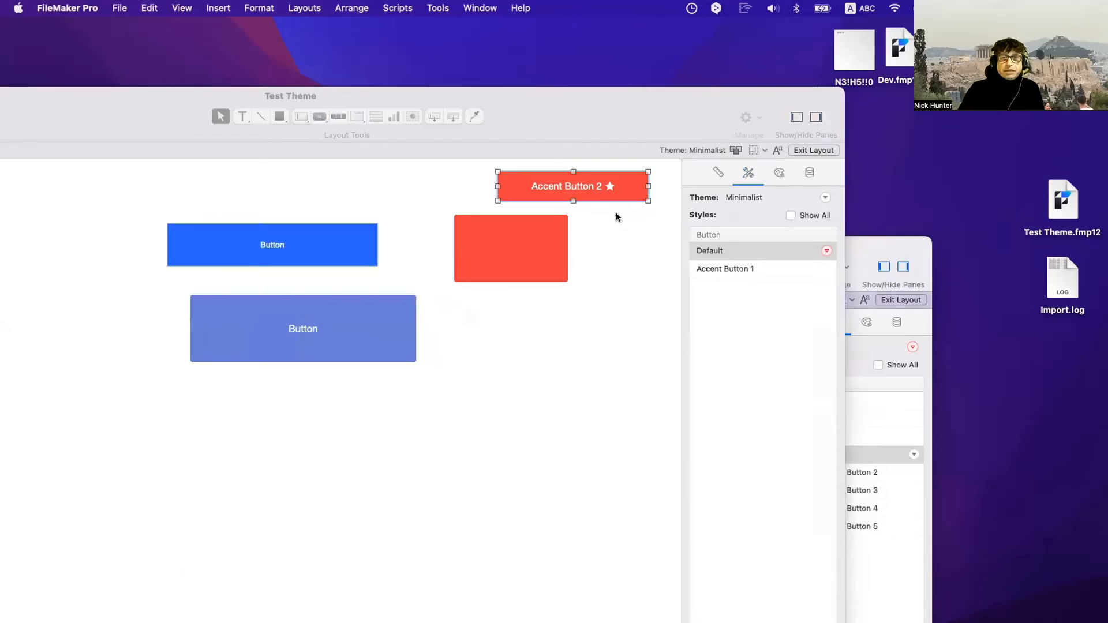
left_click(615, 212)
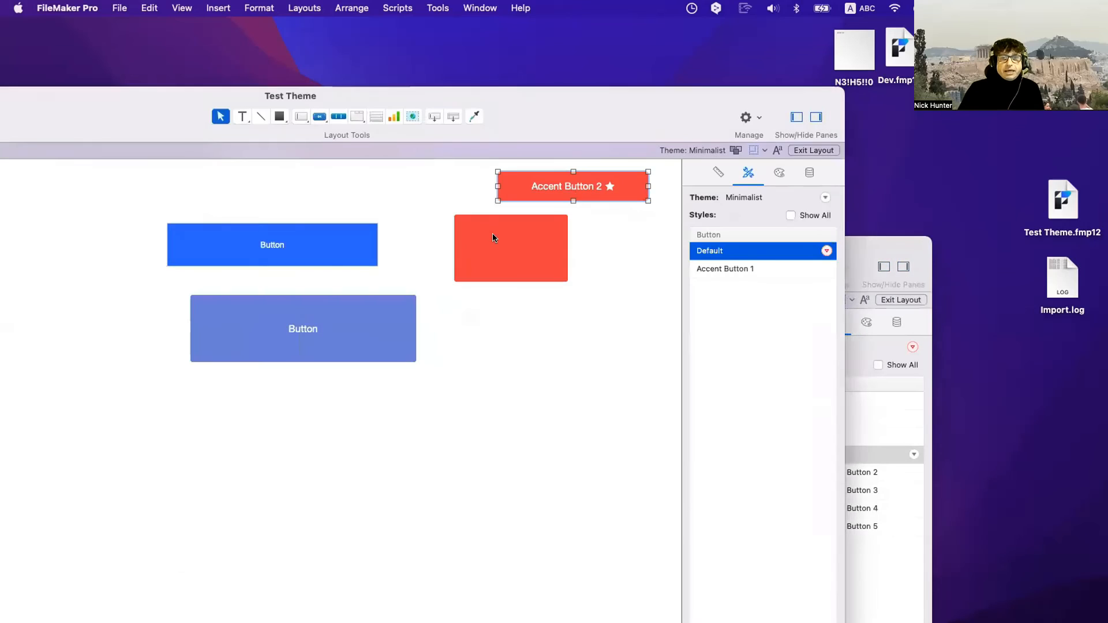
left_click(614, 302)
right_click(742, 321)
left_click(789, 434)
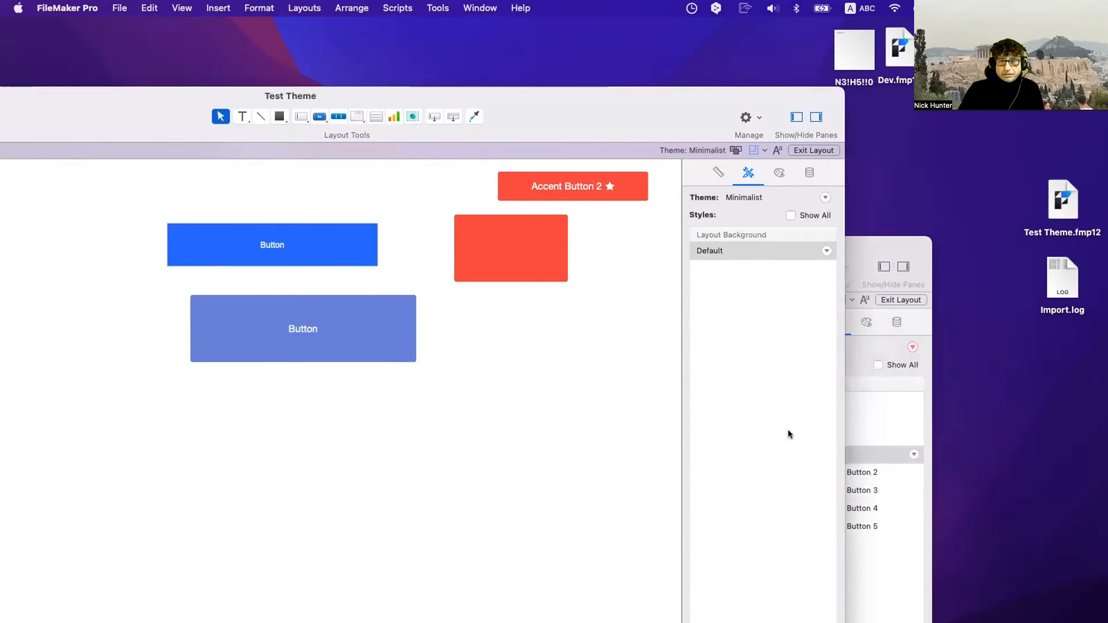
left_click(635, 407)
left_click_drag(617, 302, 542, 319)
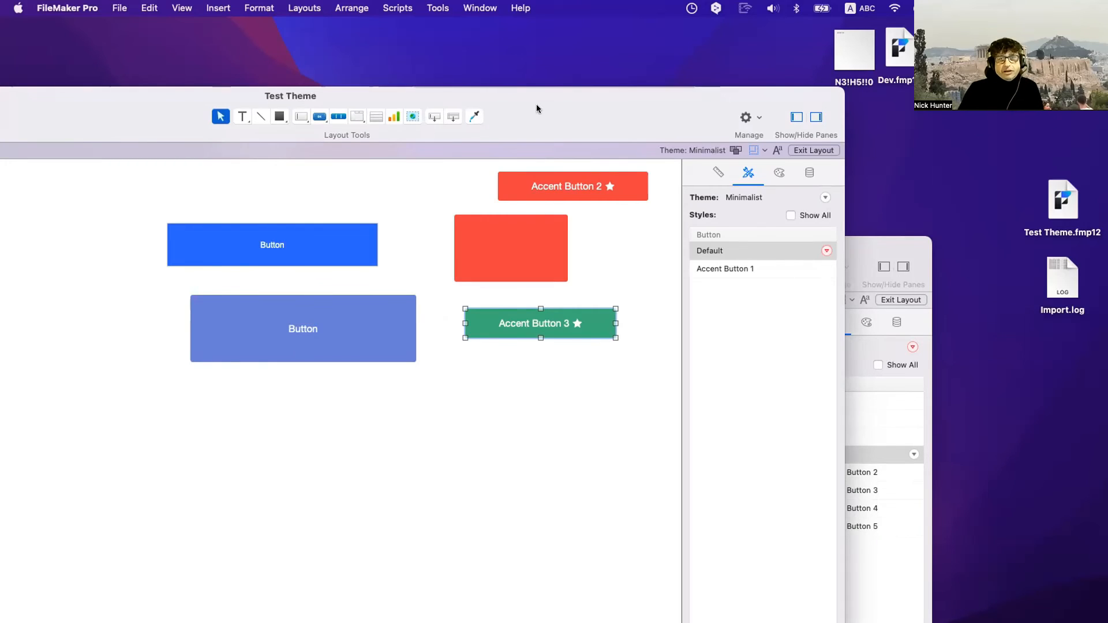
Return to the Discord_theme window and apply the Alternate Accent Button 3 style to the green Accent Button 3
left_click_drag(536, 104, 581, 100)
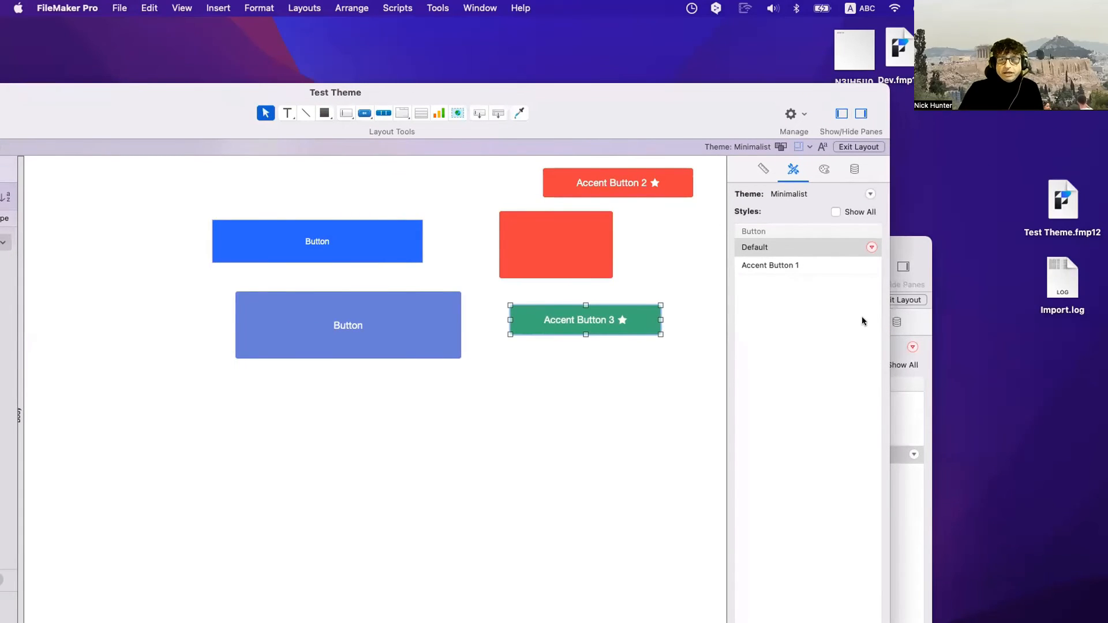
left_click(922, 322)
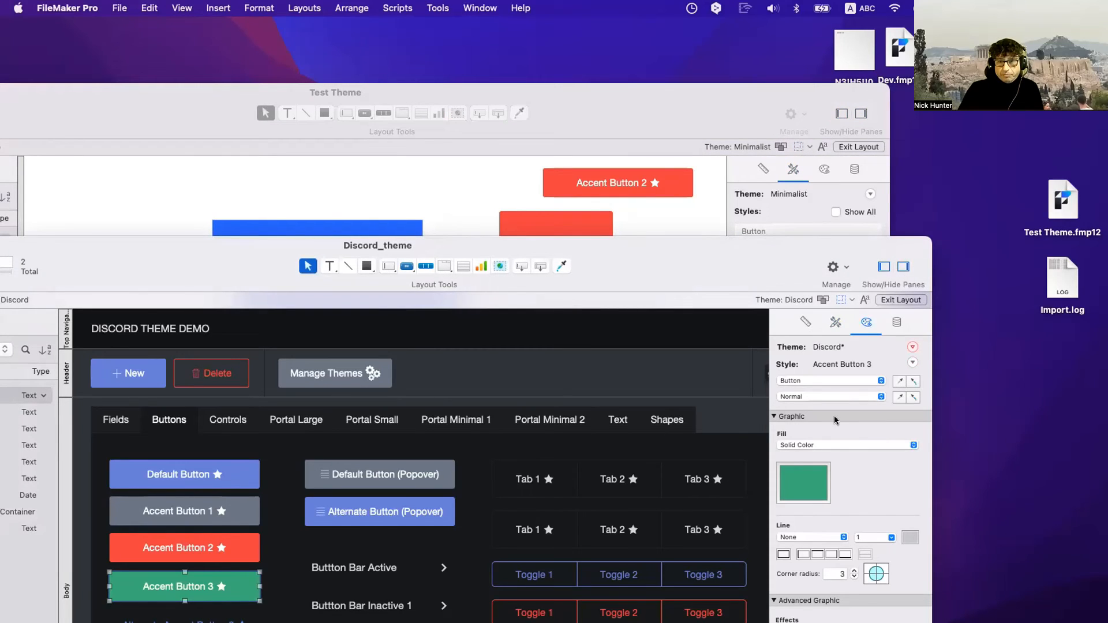
left_click(836, 322)
left_click(824, 490)
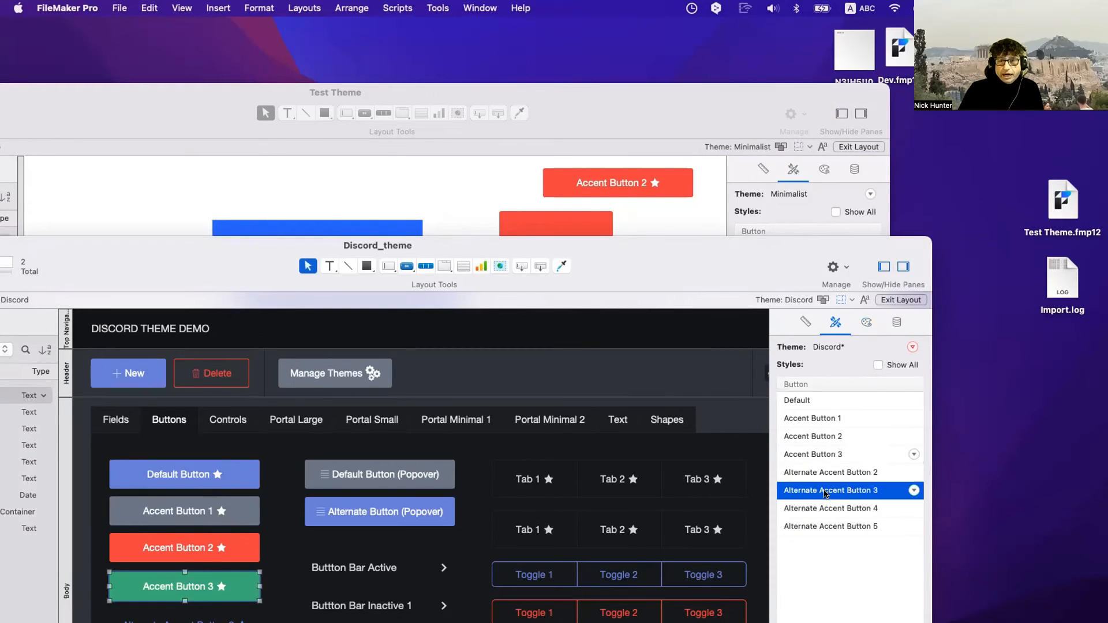
Copy the restyled Accent Button 3 into the Test Theme layout and place it below the green button
right_click(825, 492)
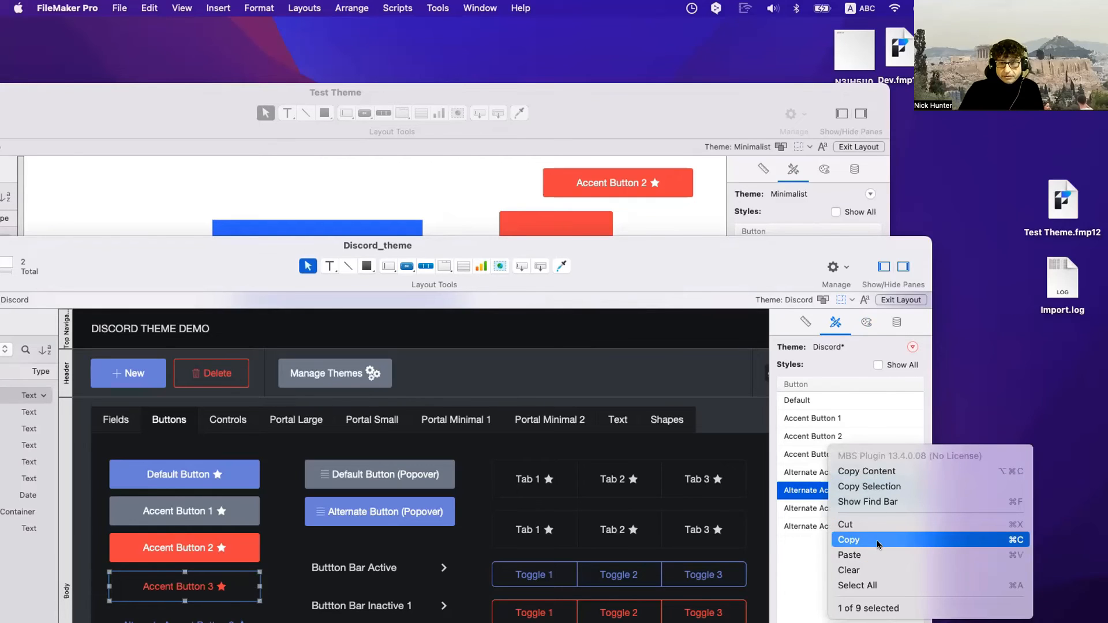
left_click(860, 541)
left_click(718, 226)
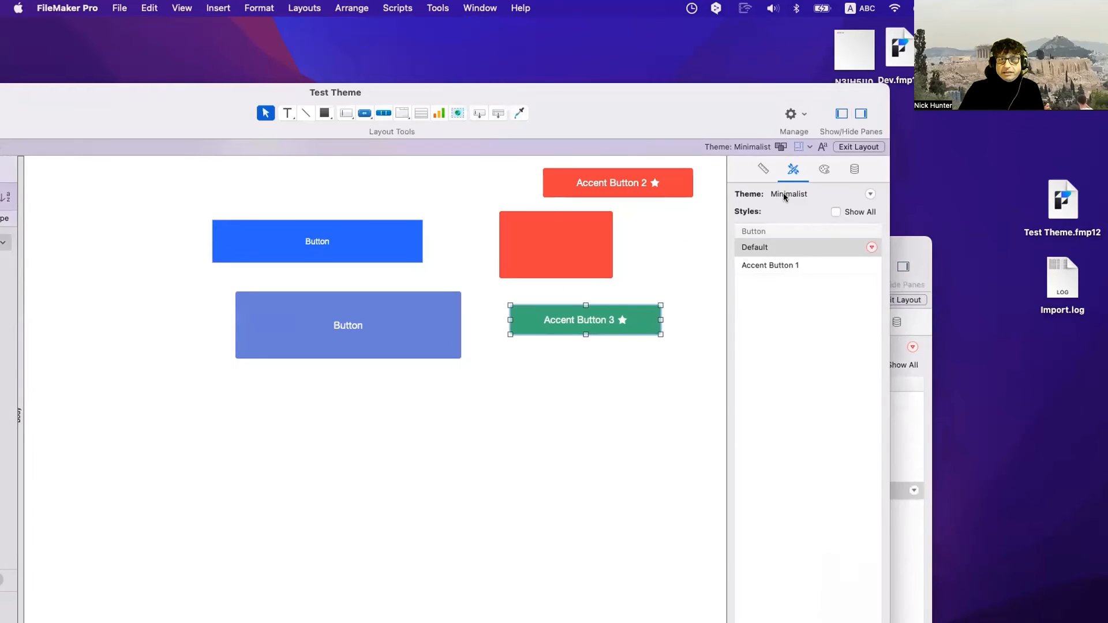
right_click(795, 307)
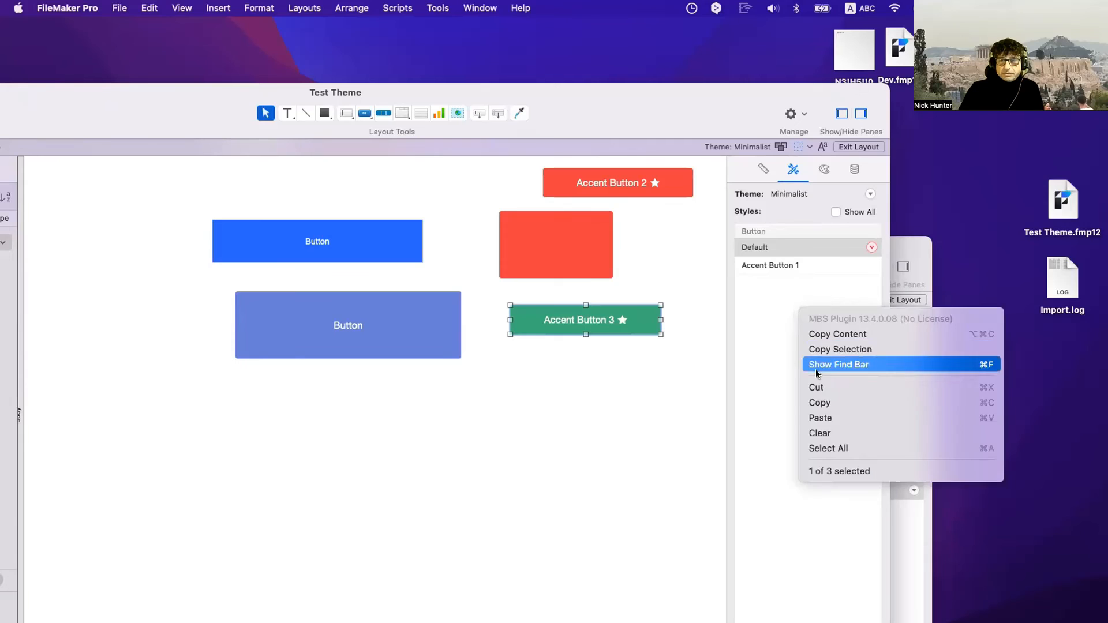
left_click(824, 417)
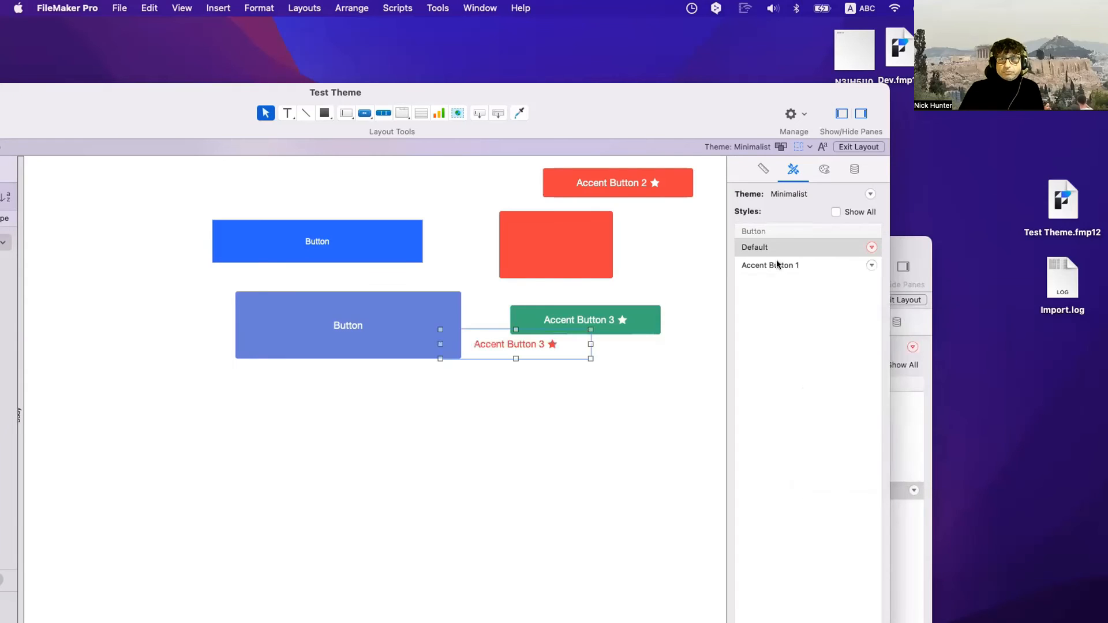
left_click_drag(528, 355, 578, 386)
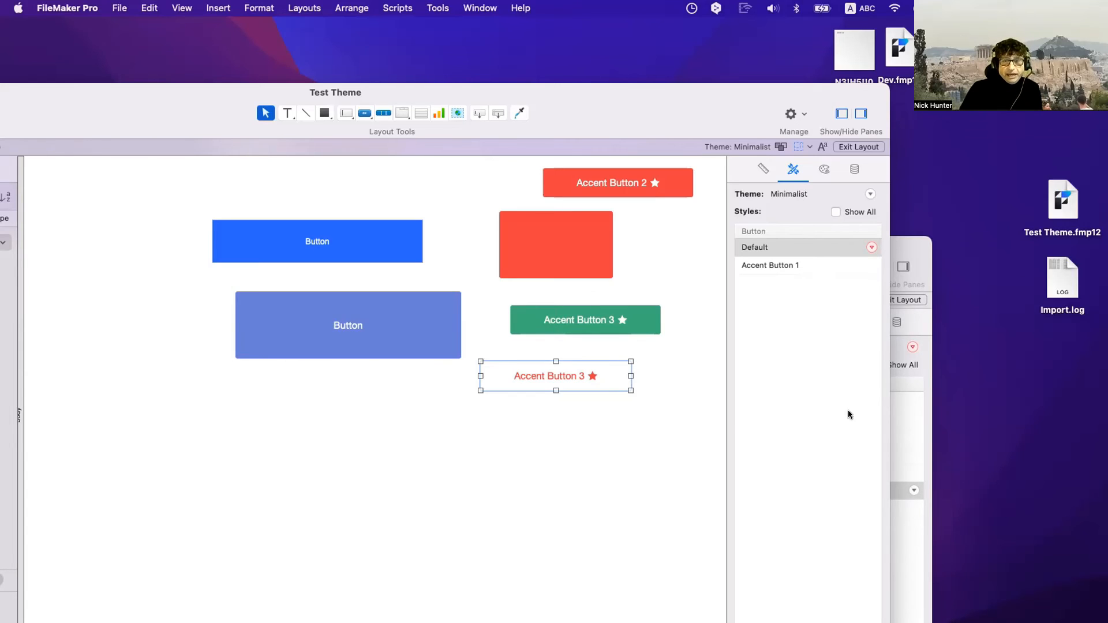
Try the Alternate Accent Button 4 style on Accent Button 3 in the Discord_theme window
left_click(914, 419)
left_click(236, 598)
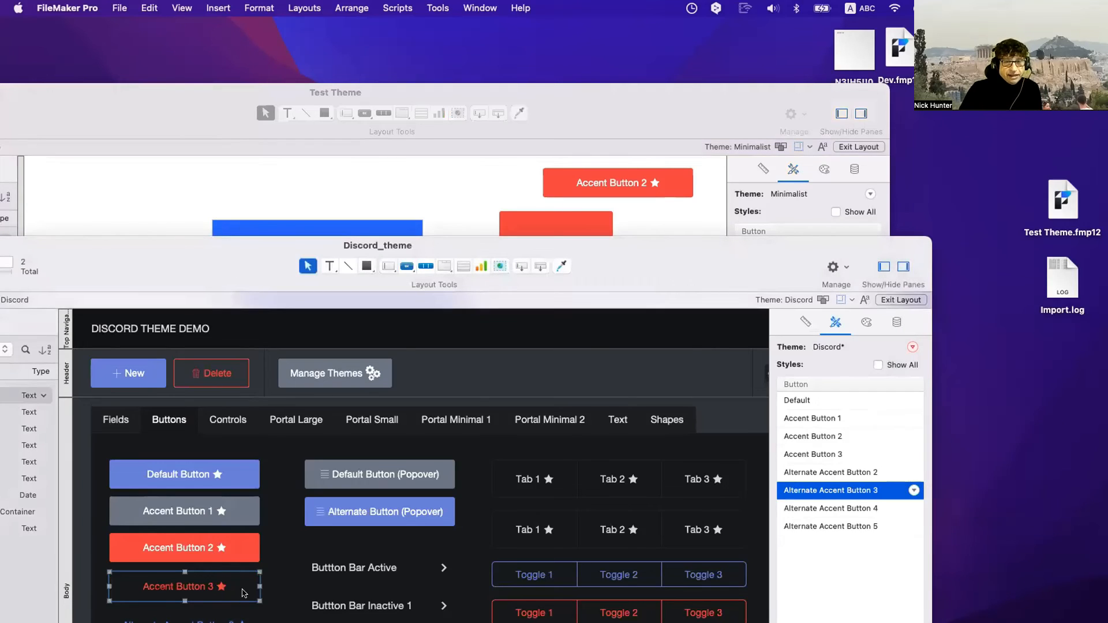
left_click(855, 509)
left_click(853, 491)
left_click(849, 507)
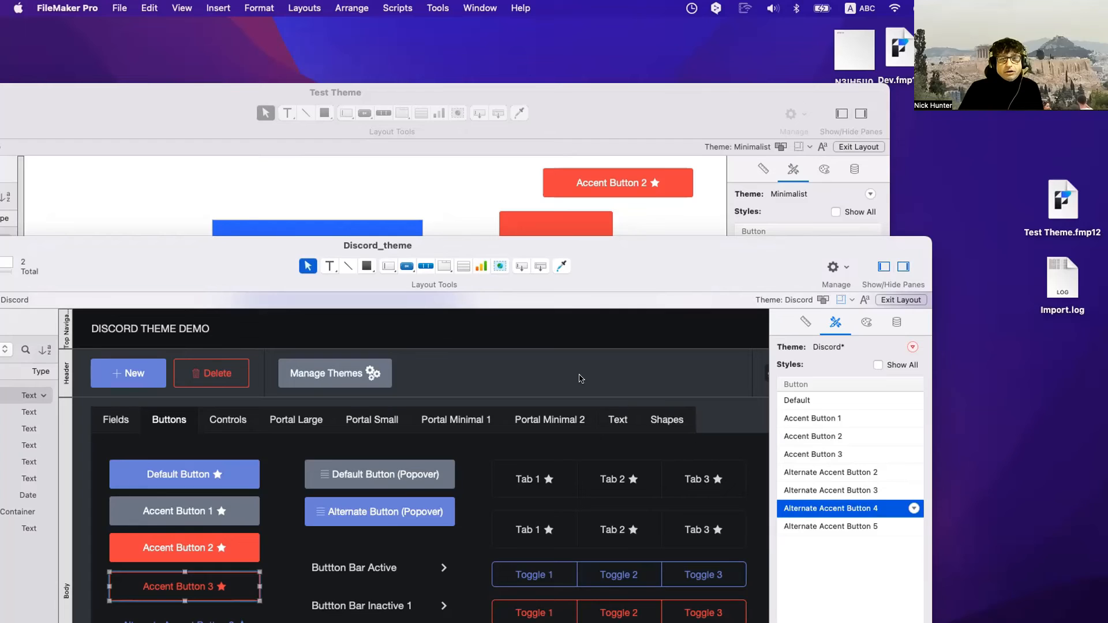
Undo the recent changes in the Discord_theme layout, clear the selection, and return to the Test Theme window
key("super+z")
key("super+z")
key("super+z")
key("super+z")
key("super+z")
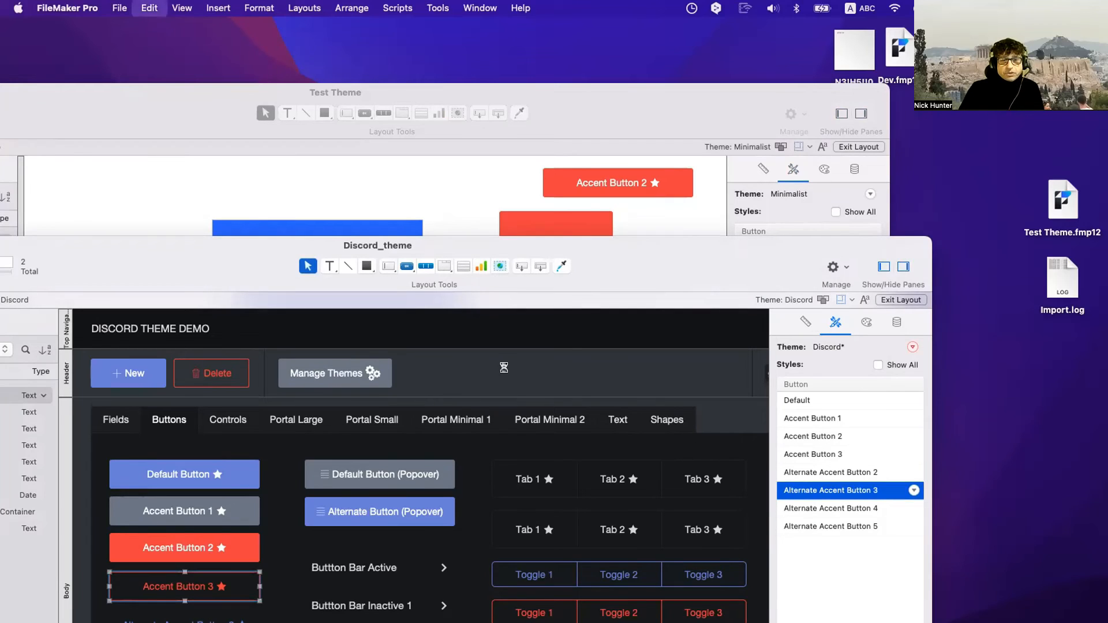
key("super+z")
key("super+z")
key("super+z")
key("super+z")
key("super+z")
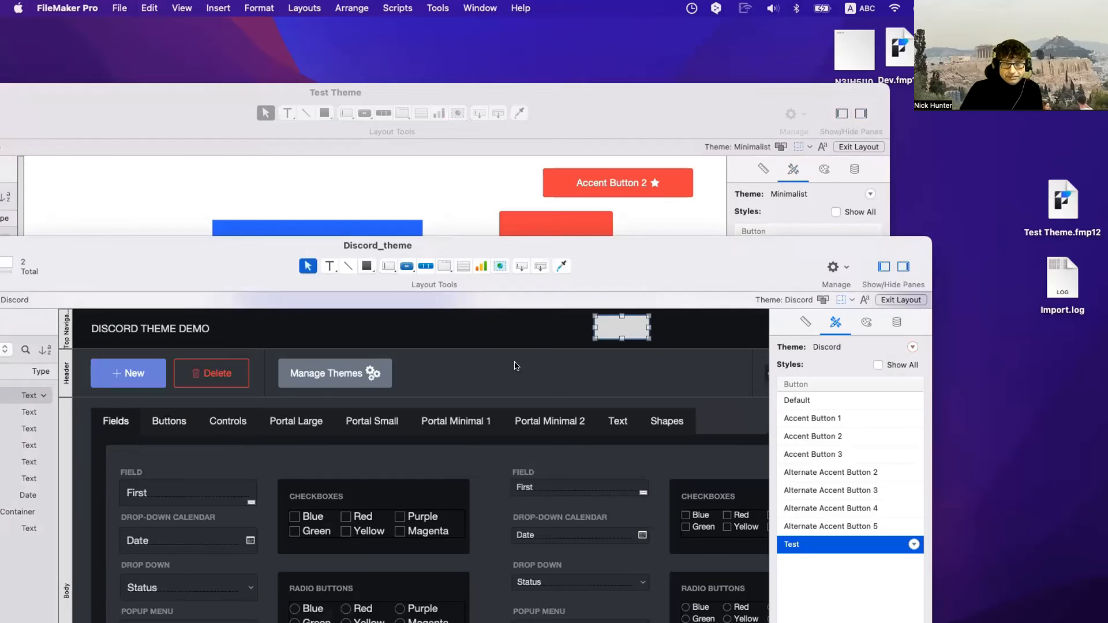
left_click(597, 328)
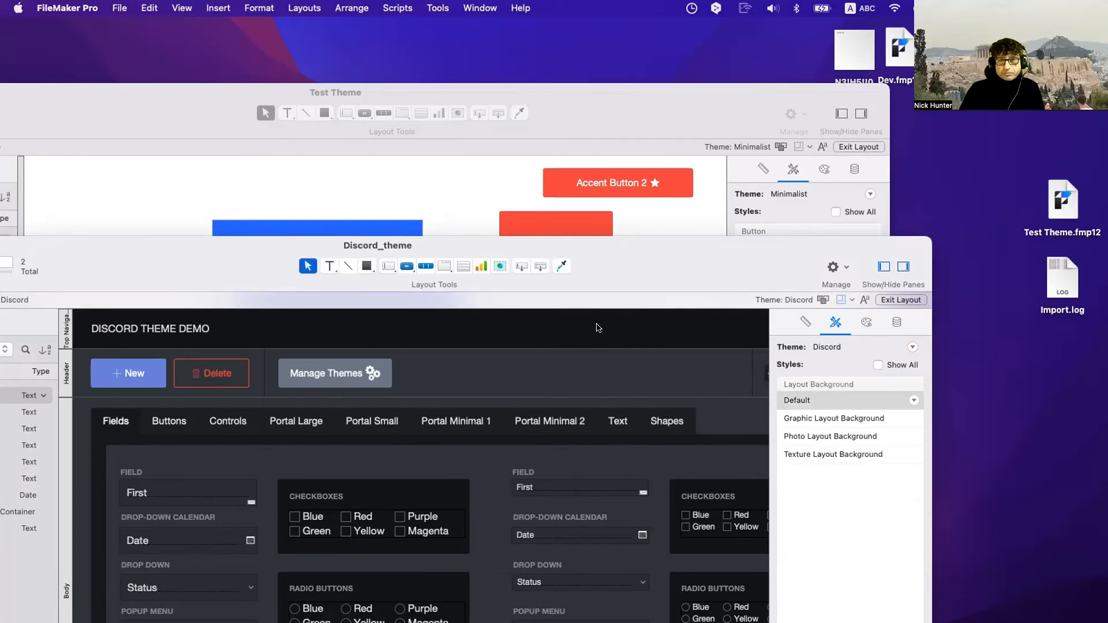
left_click(677, 228)
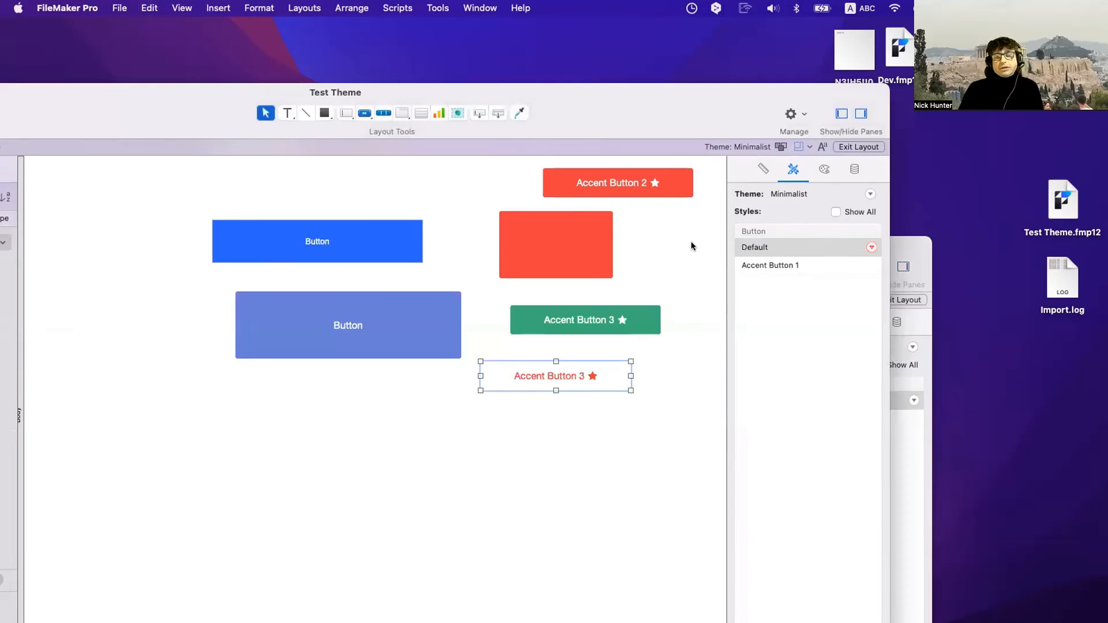
Move the Accent Button 2 button in Test Theme slightly left, to about x 716 pt, y 41 pt
scroll(693, 246, "right", 1)
scroll(691, 246, "up", 2)
scroll(673, 243, "left", 2)
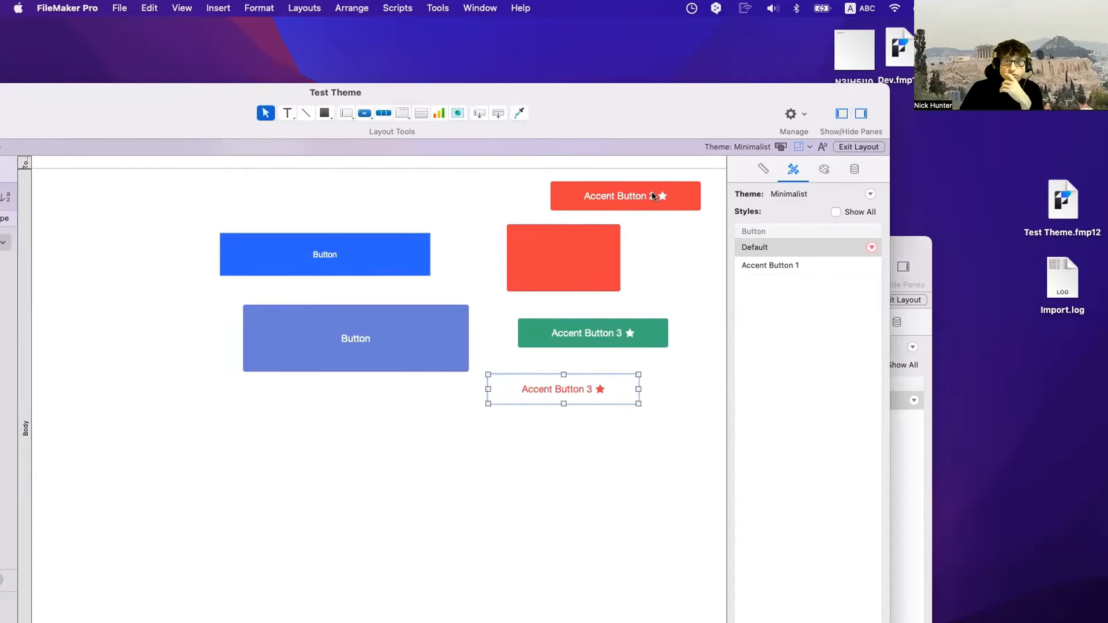
left_click(653, 197)
left_click_drag(640, 197, 616, 199)
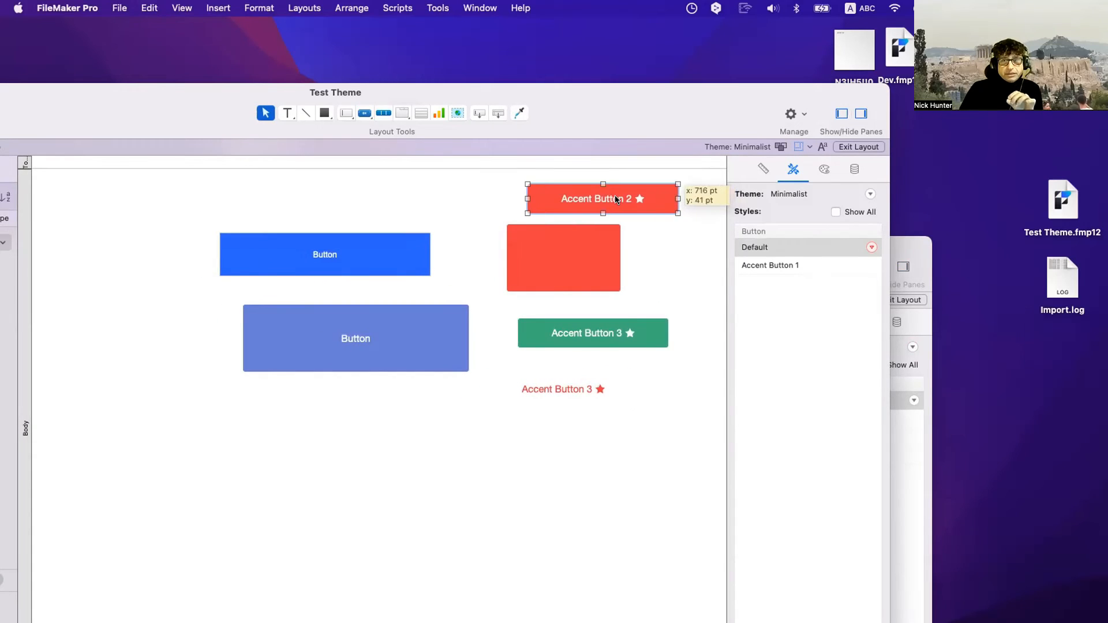
Save the red Accent Button 2 button's formatting as a new style named "Name 1"
left_click(871, 247)
left_click(878, 278)
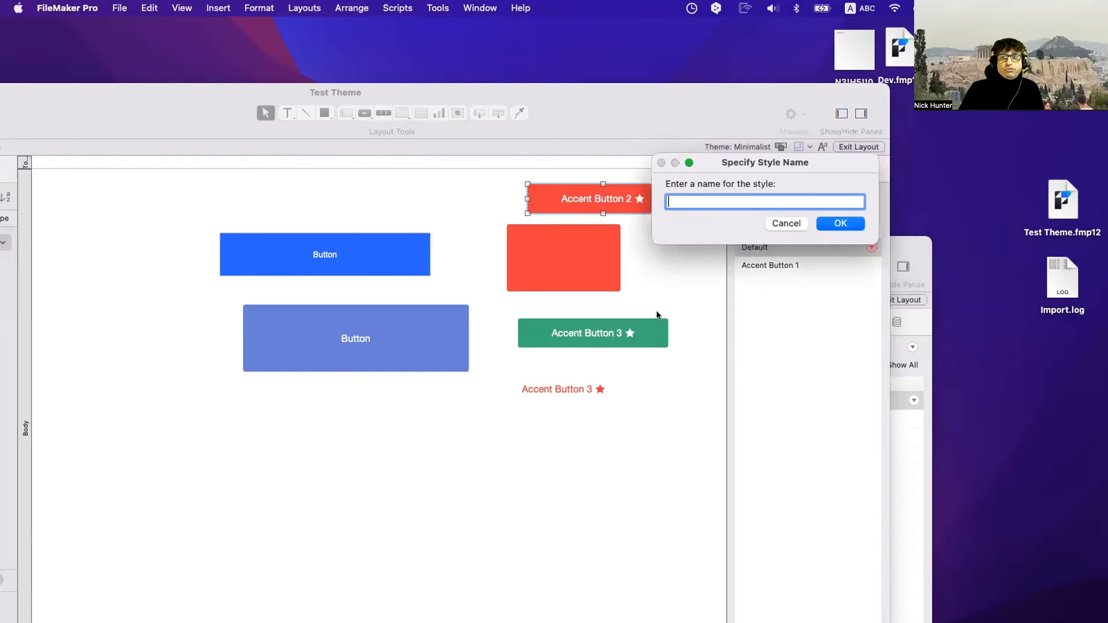
type("Name 1")
key("Return")
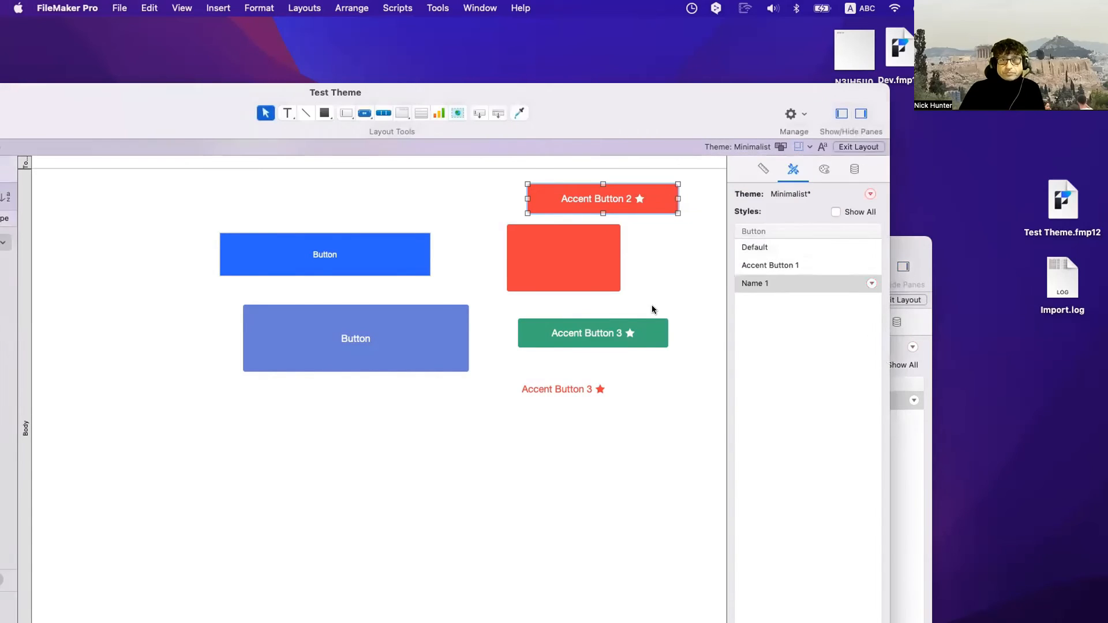
Save the green Accent Button 3 button's formatting as a new style named "Name 2" and clear the selection
left_click(608, 329)
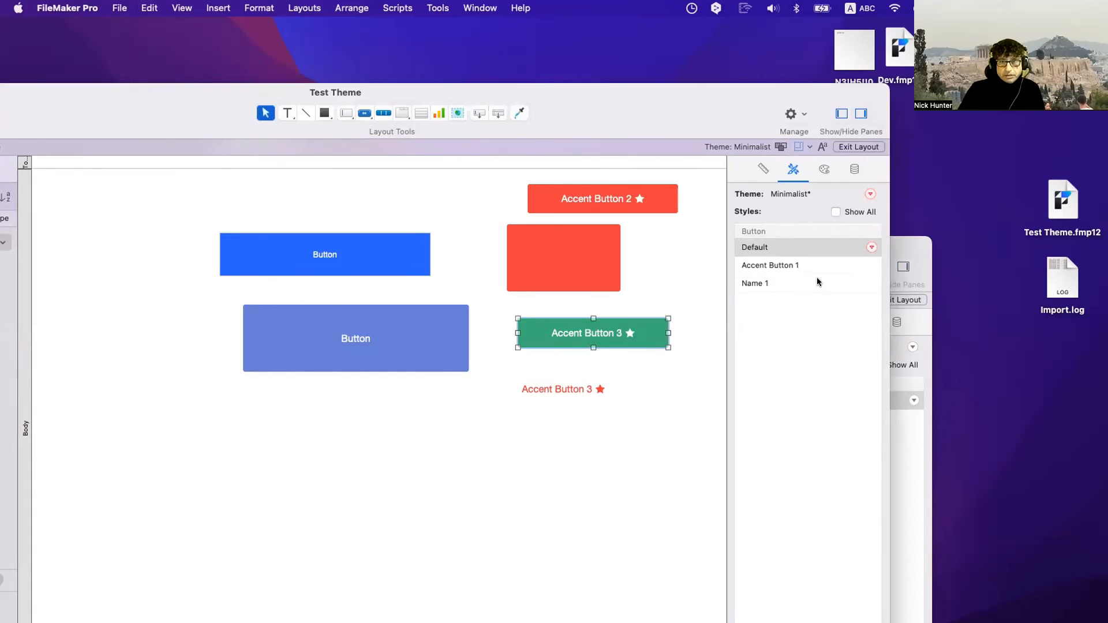
left_click(870, 246)
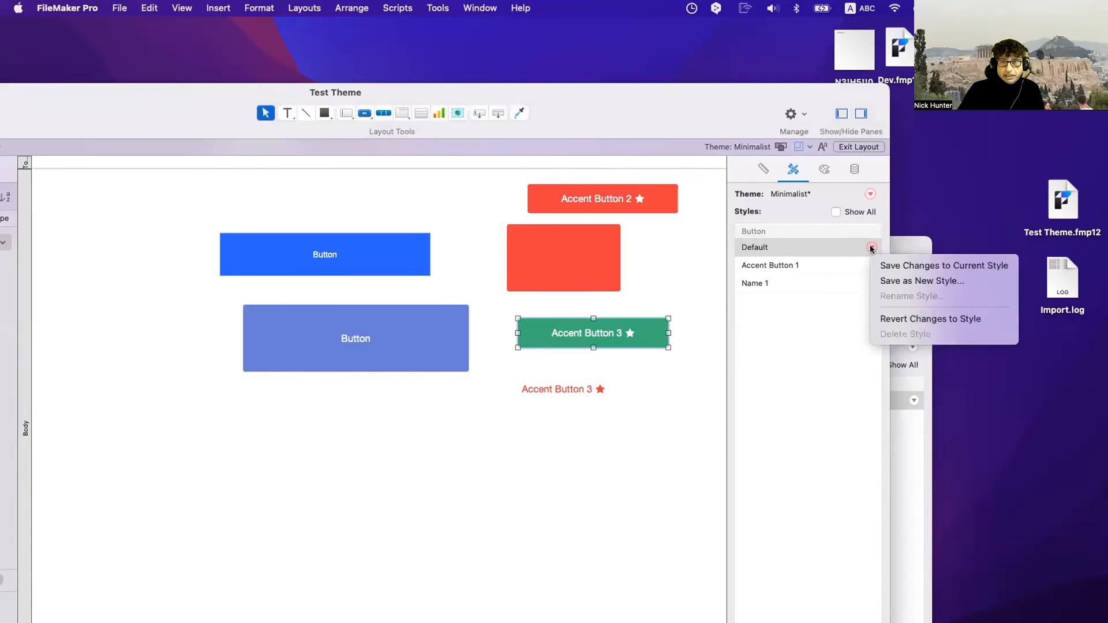
left_click(889, 279)
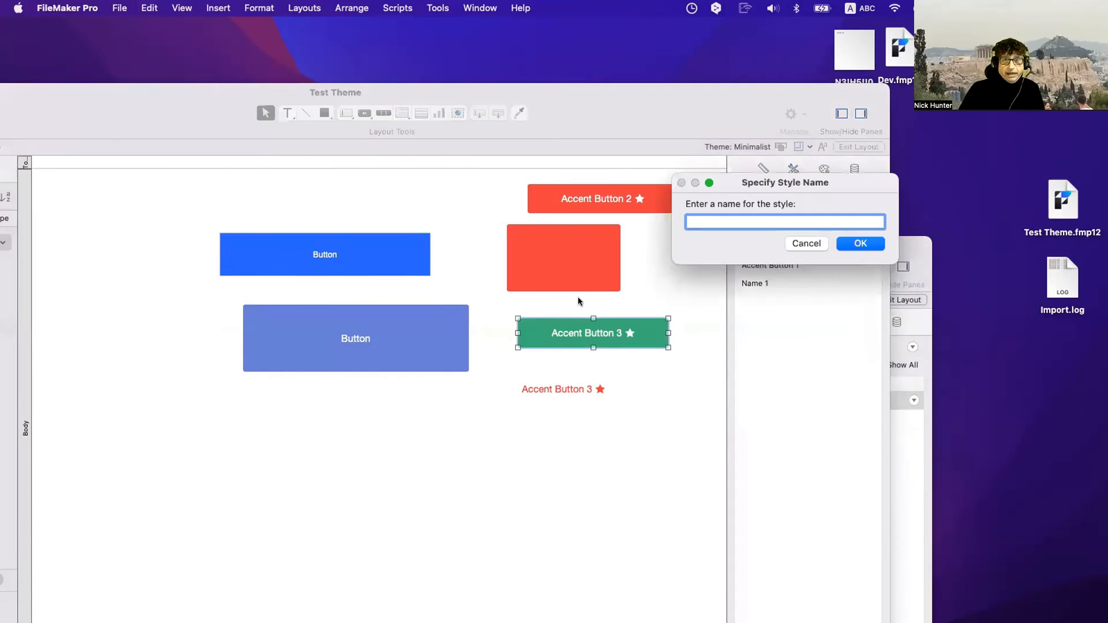
type("ANme 2")
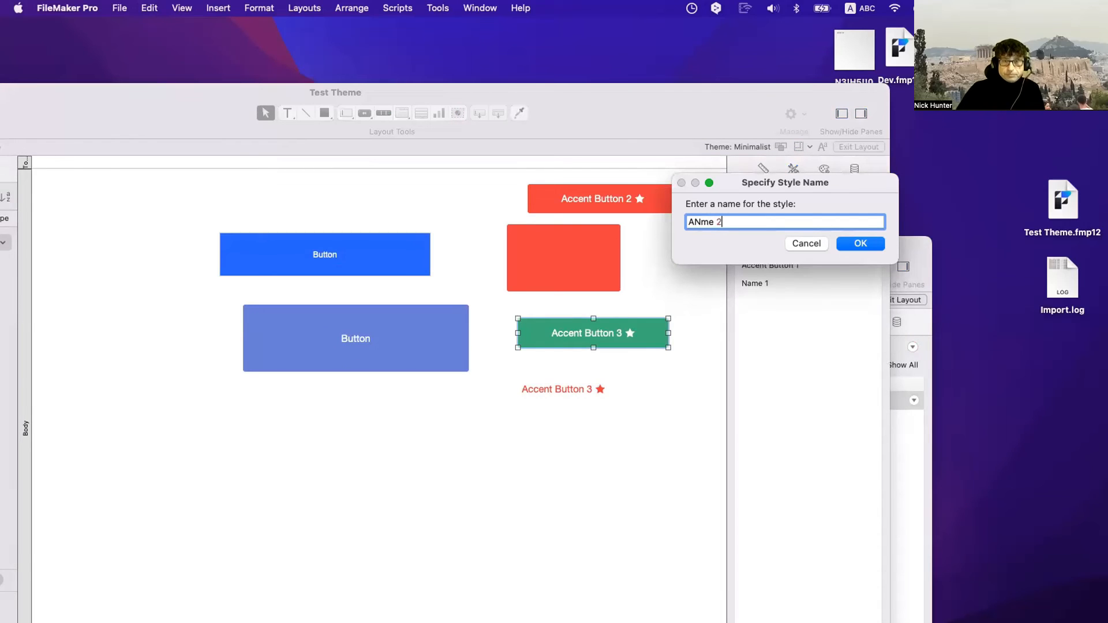
key("super+a")
type("Name 2")
key("Return")
left_click(615, 392)
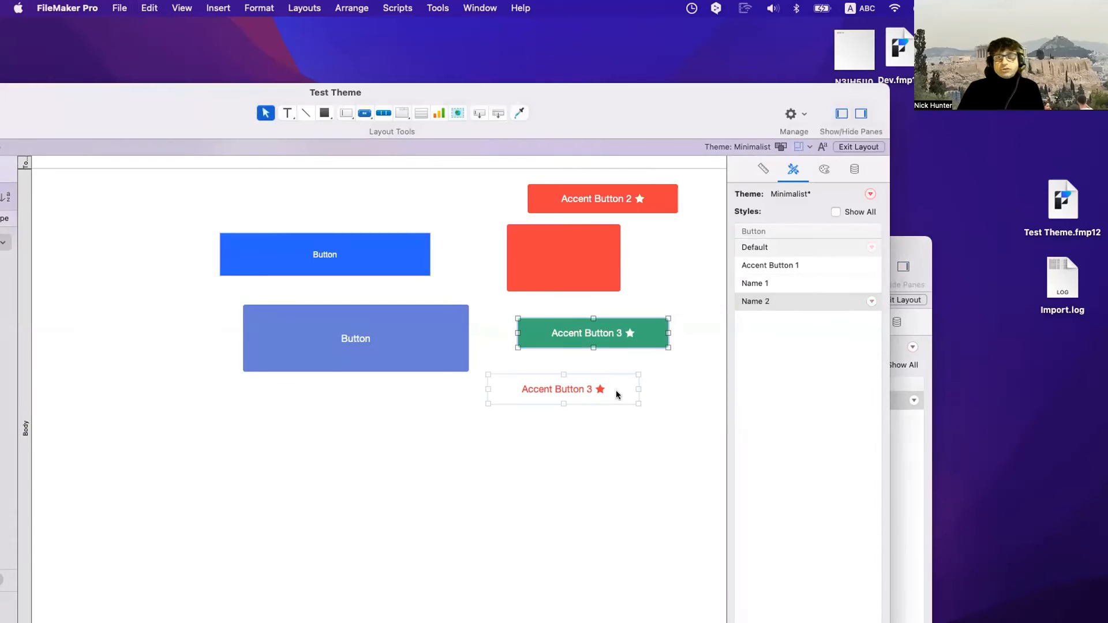
left_click(645, 383)
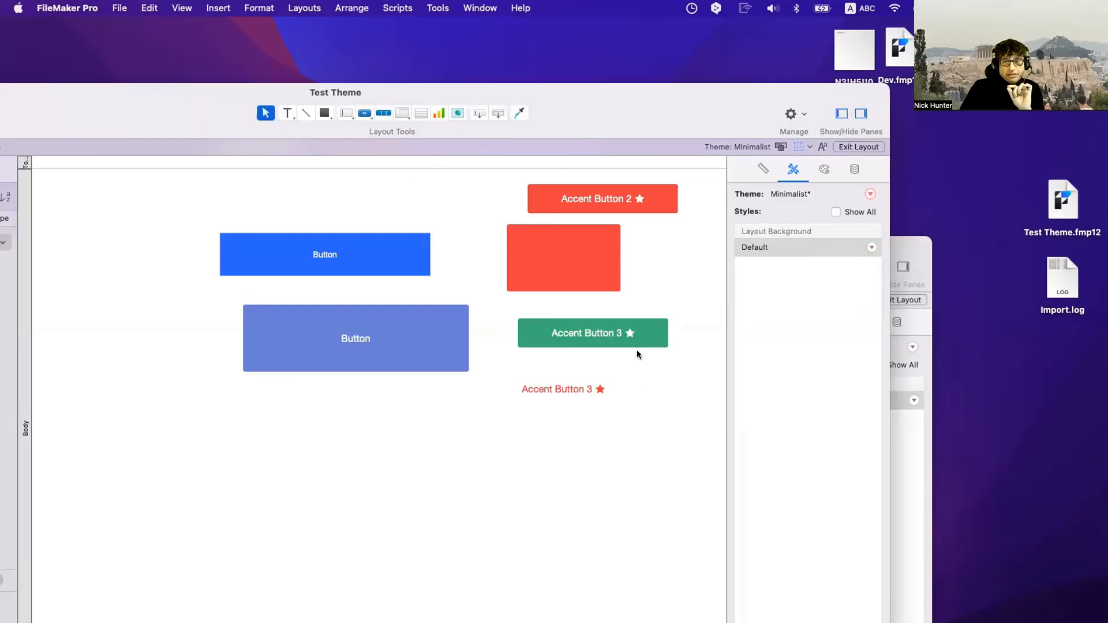
Copy the Manage Themes button's object formatting from Discord_theme and paste it onto the bright blue Button in Test Theme
left_click(909, 456)
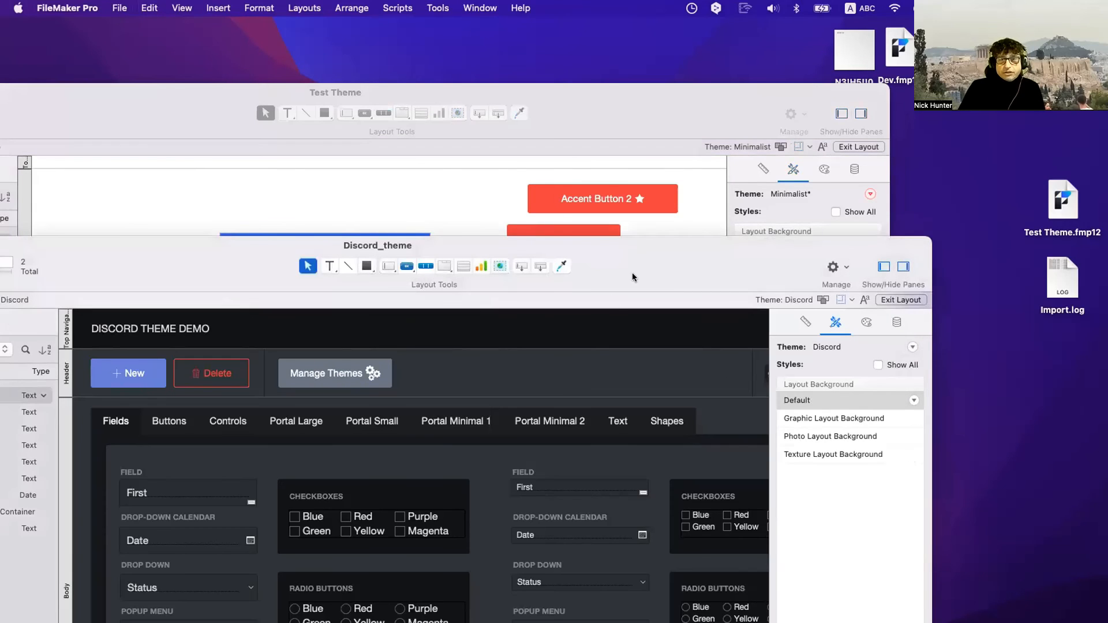
left_click_drag(632, 273, 645, 222)
left_click(354, 323)
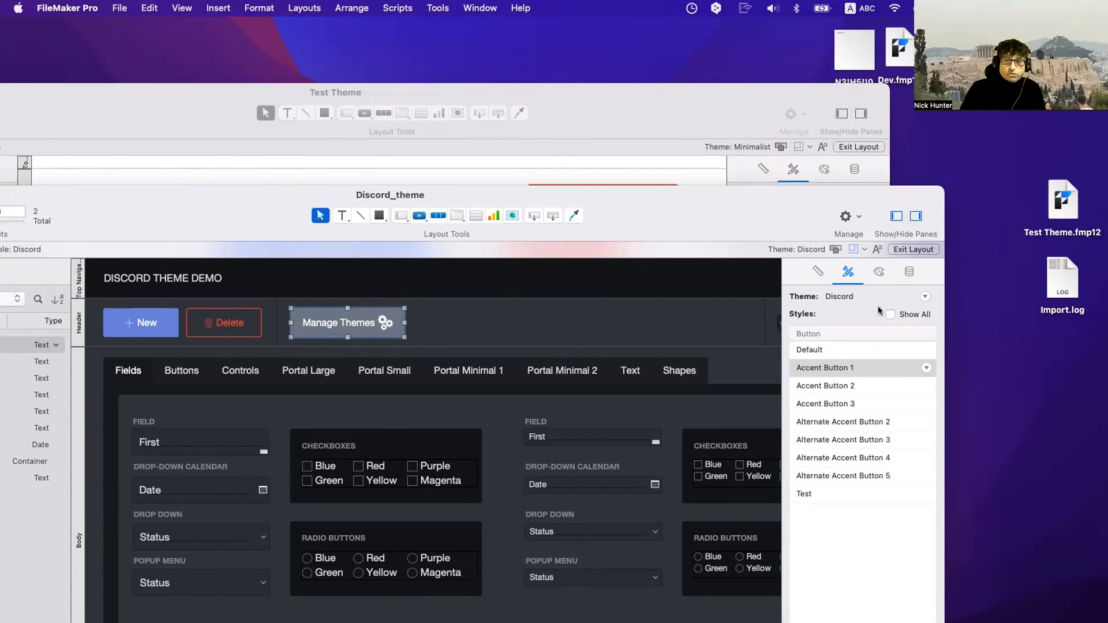
left_click(881, 273)
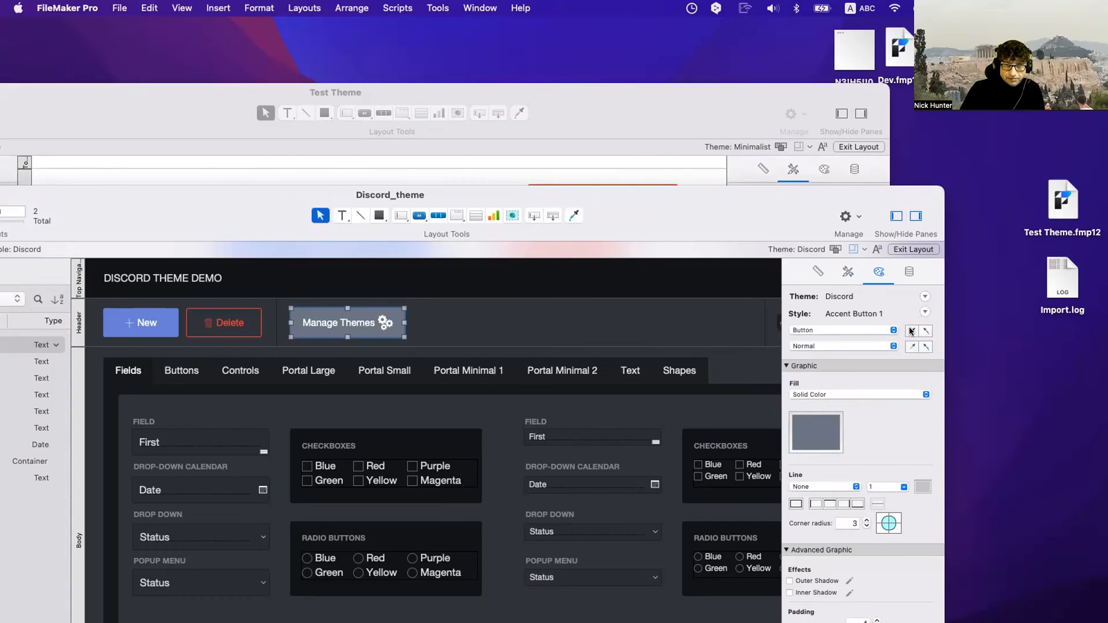
left_click(518, 159)
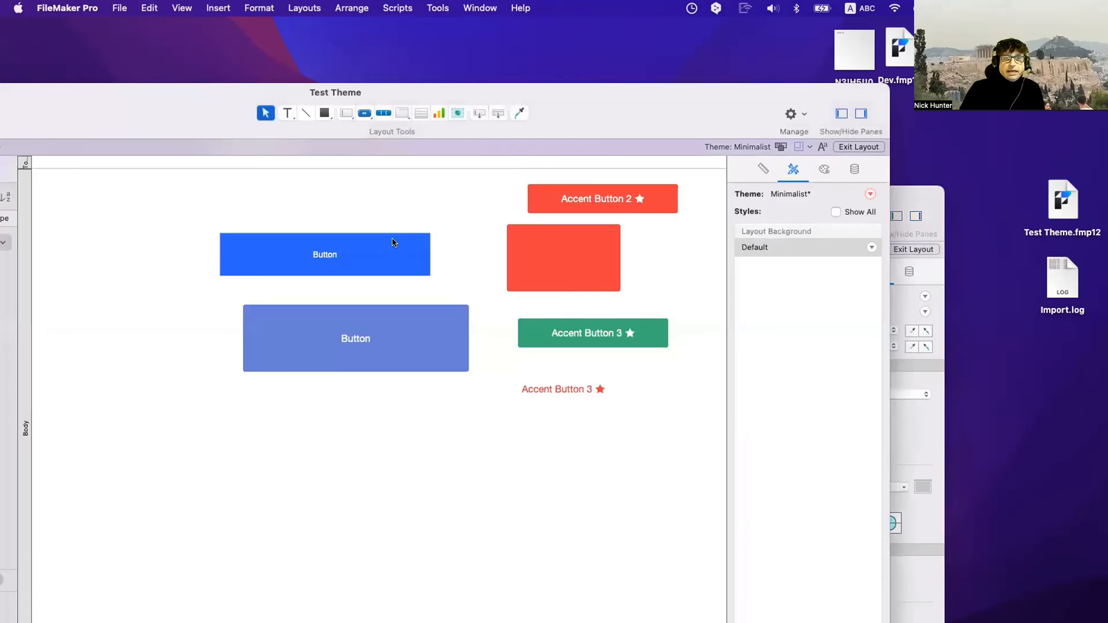
left_click(387, 246)
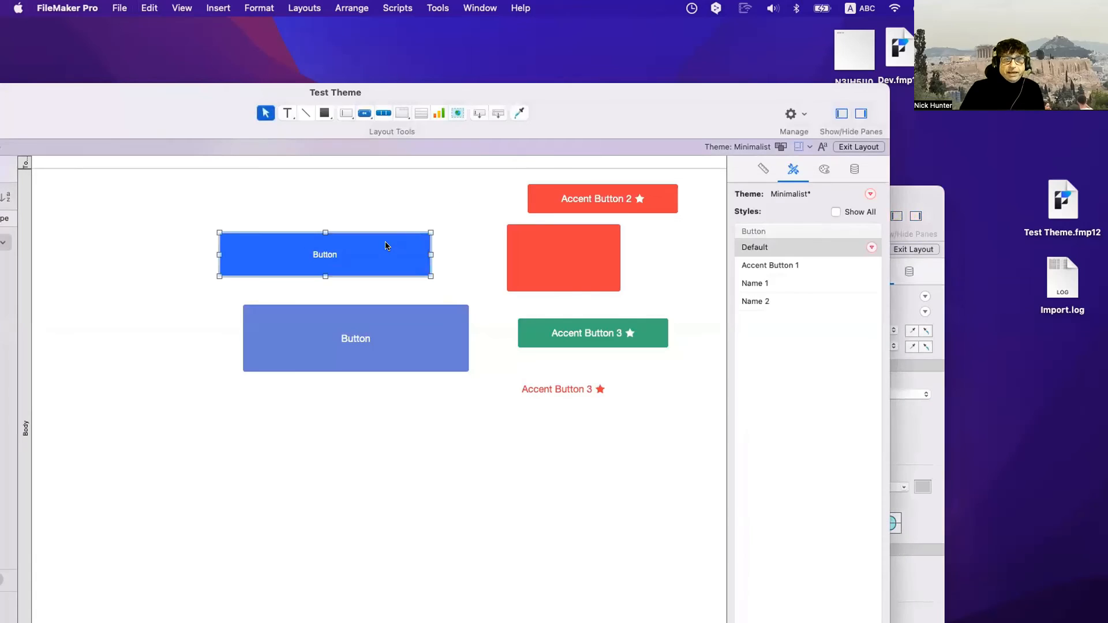
left_click(825, 170)
left_click(871, 227)
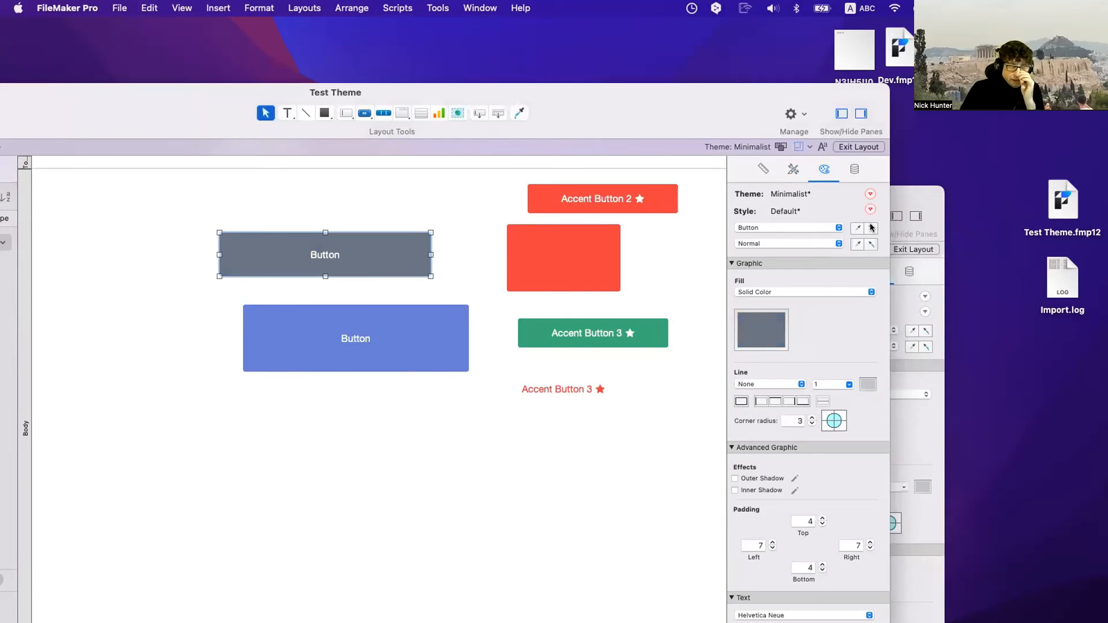
Compare the button style lists of both files, and save the gray Button's formatting in Test Theme as a new style named "Name 4"
left_click(793, 169)
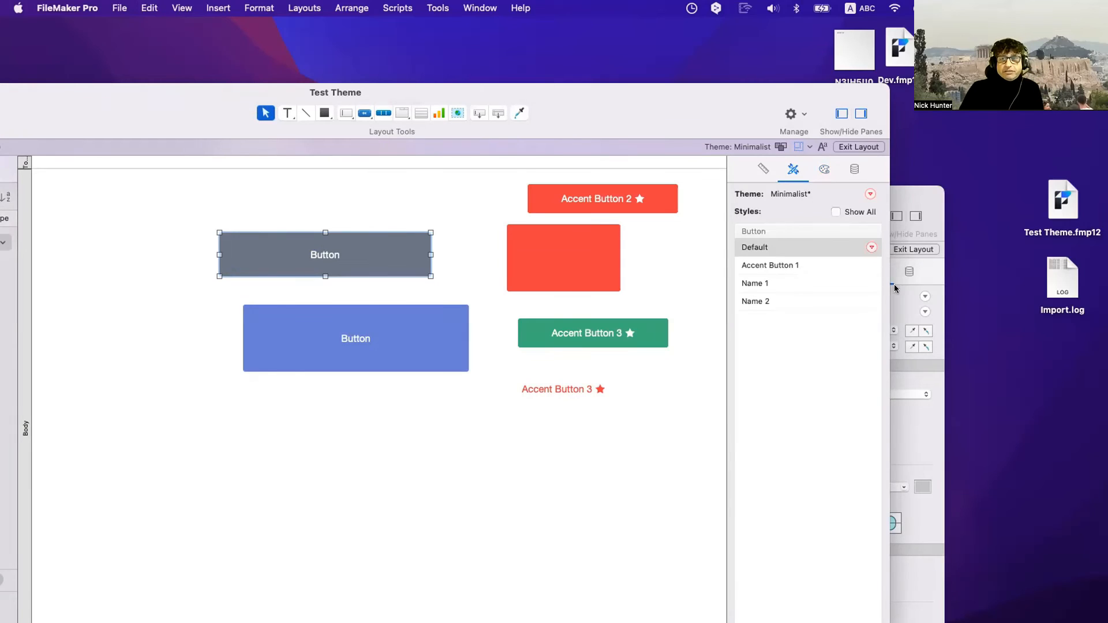
left_click(921, 295)
left_click(836, 312)
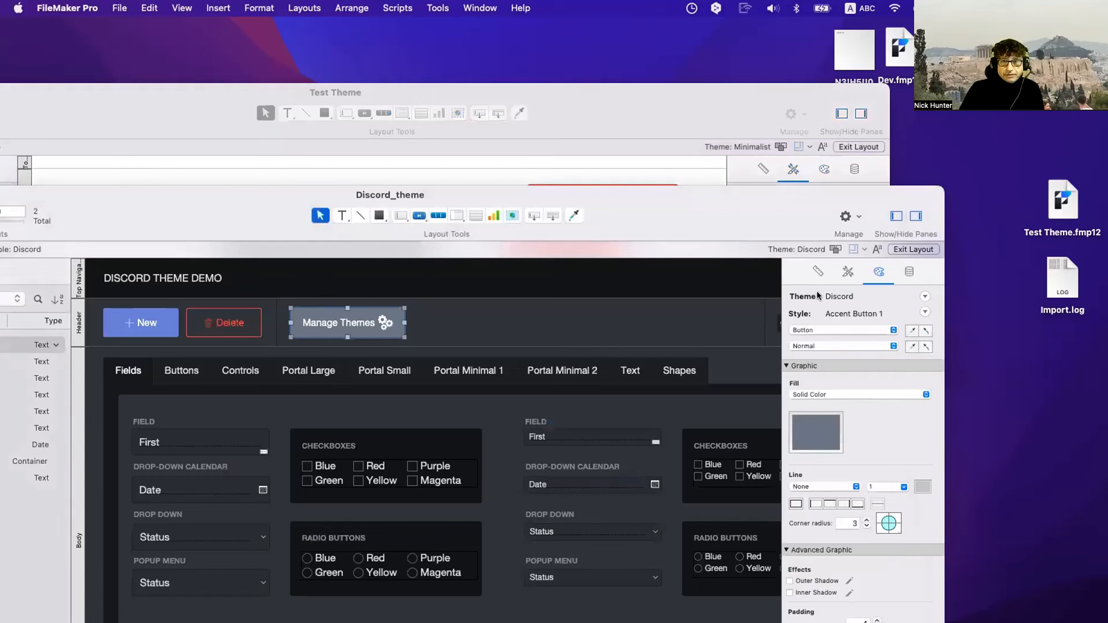
left_click(848, 271)
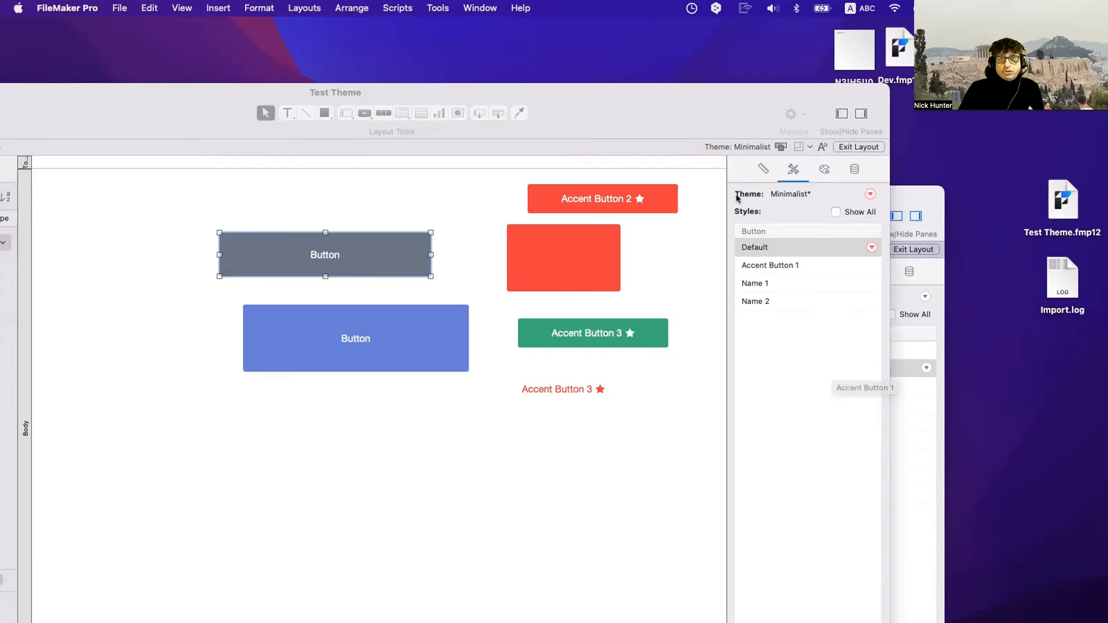
left_click(824, 178)
left_click(871, 210)
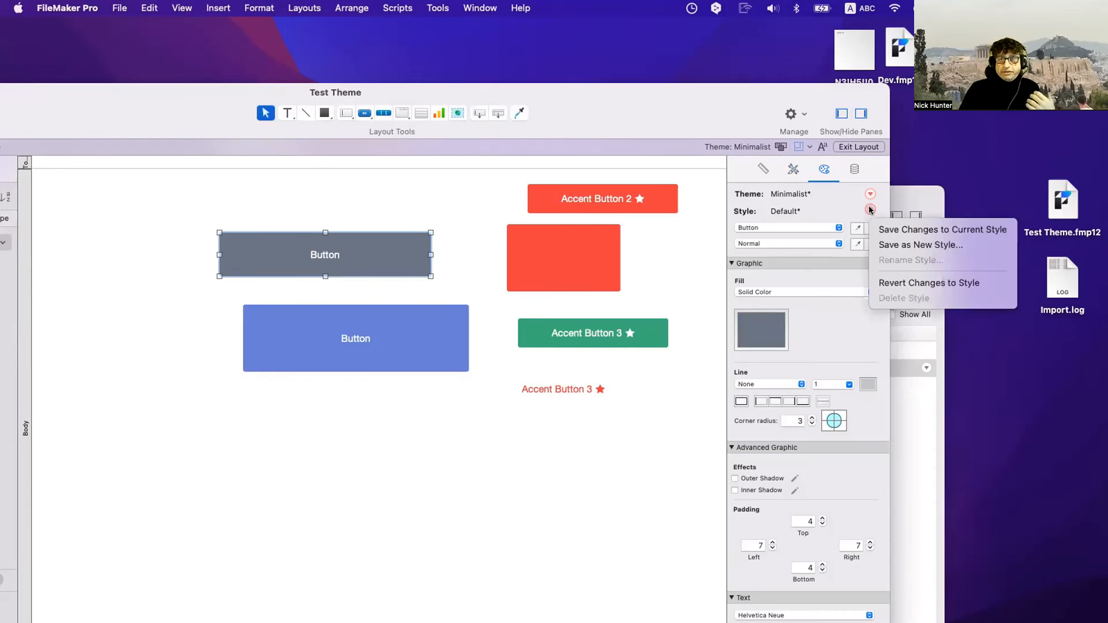
left_click(789, 338)
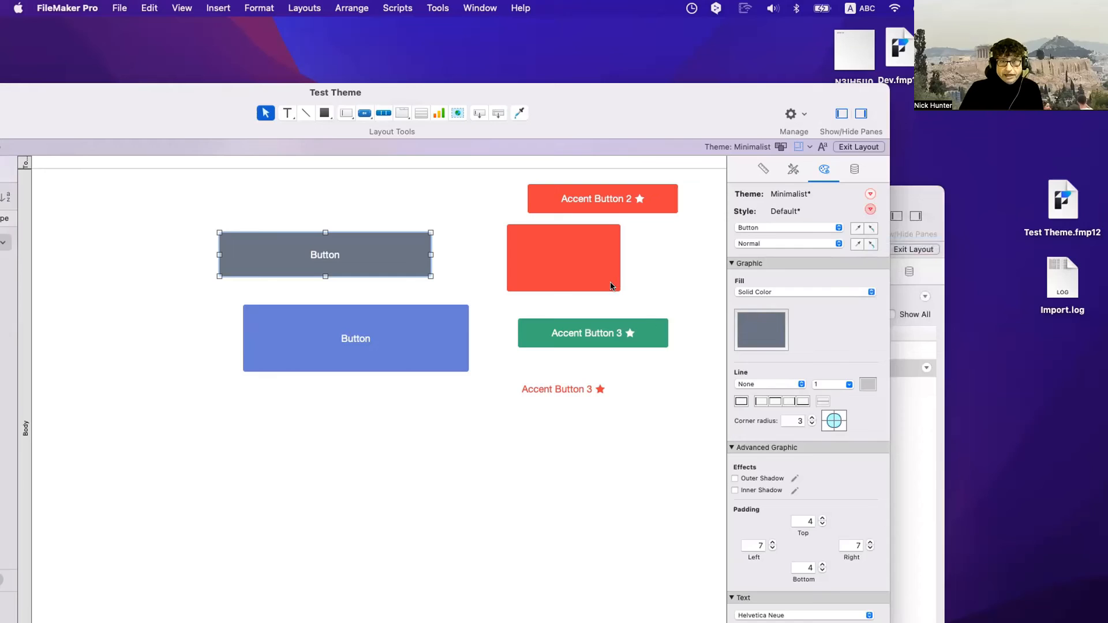
type("Name 4")
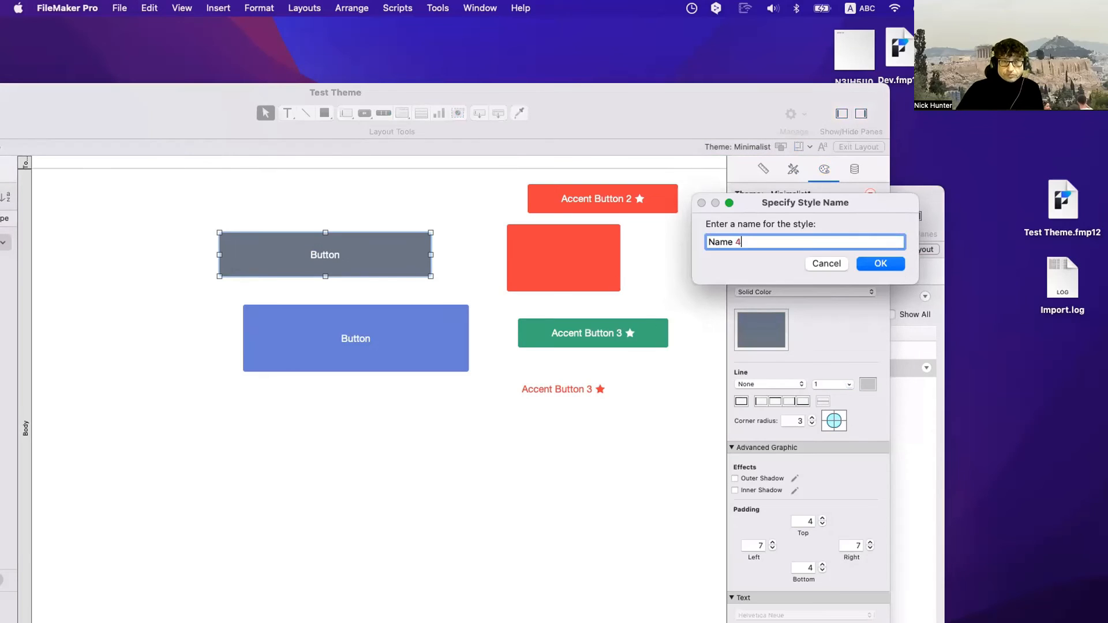
key("Return")
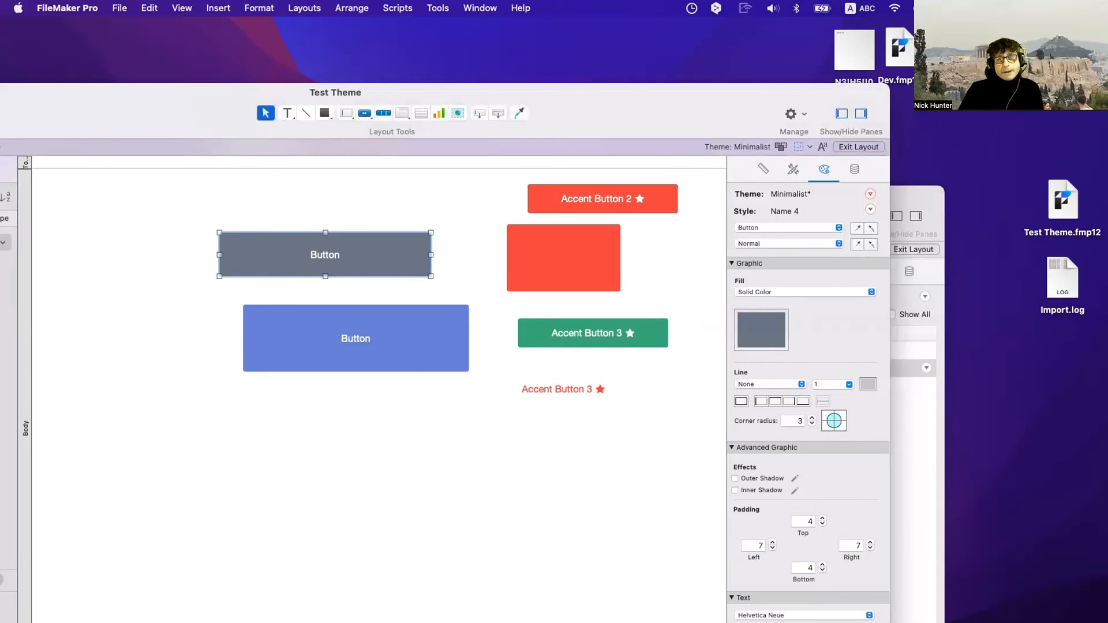
Rename the gray Button's style from "Name 4" to "Name 3" and clear the selection
left_click(794, 168)
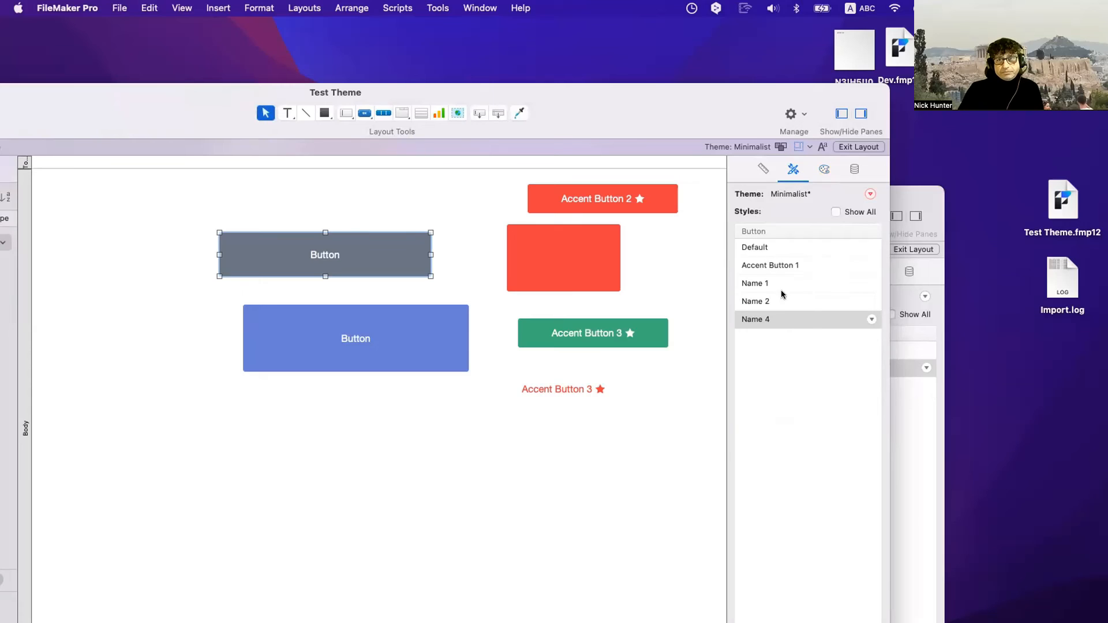
right_click(778, 319)
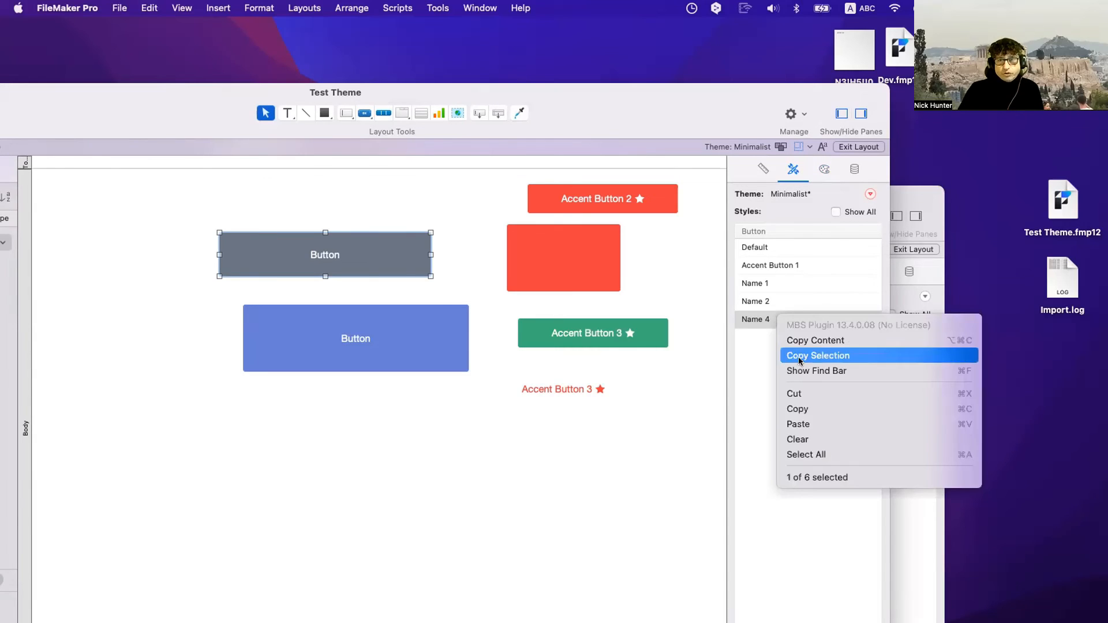
left_click(800, 410)
left_click(872, 319)
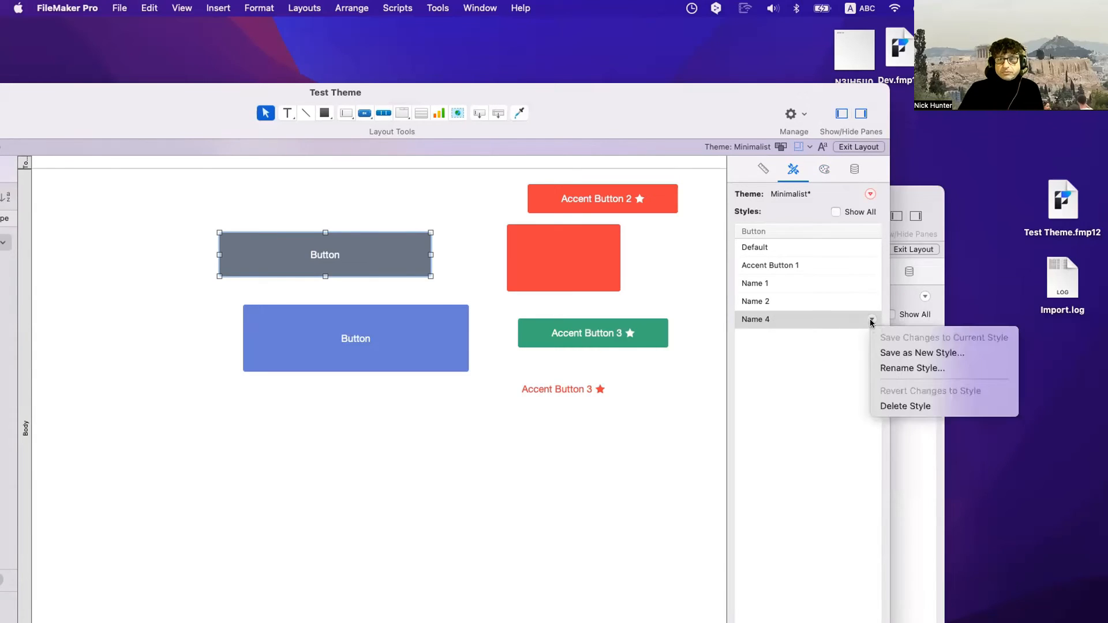
left_click(879, 368)
left_click(778, 263)
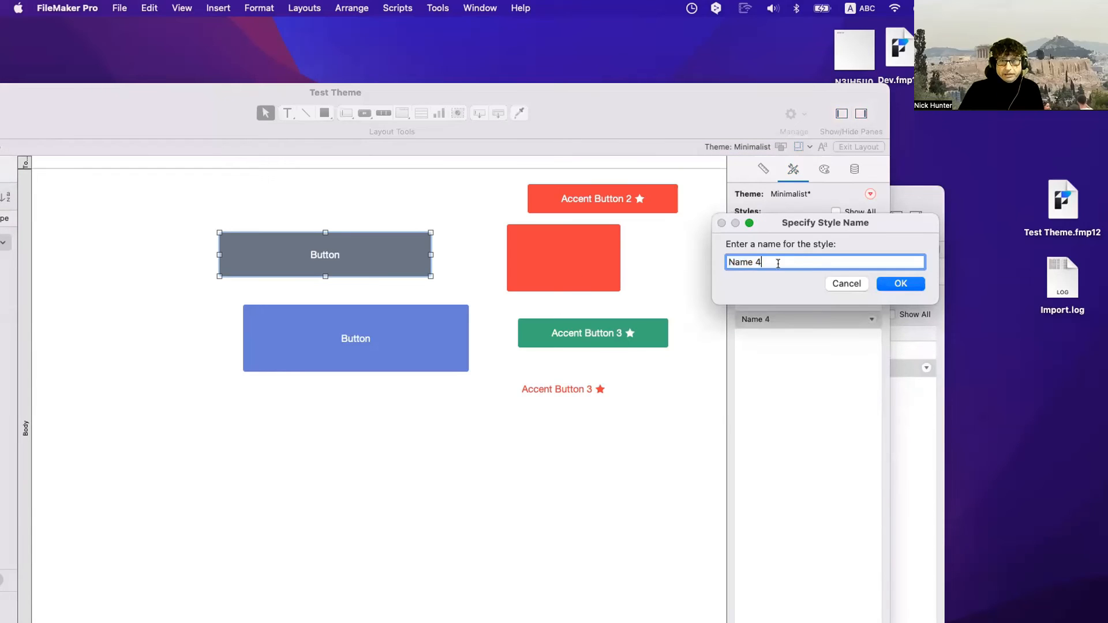
key("BackSpace")
type("3")
key("Return")
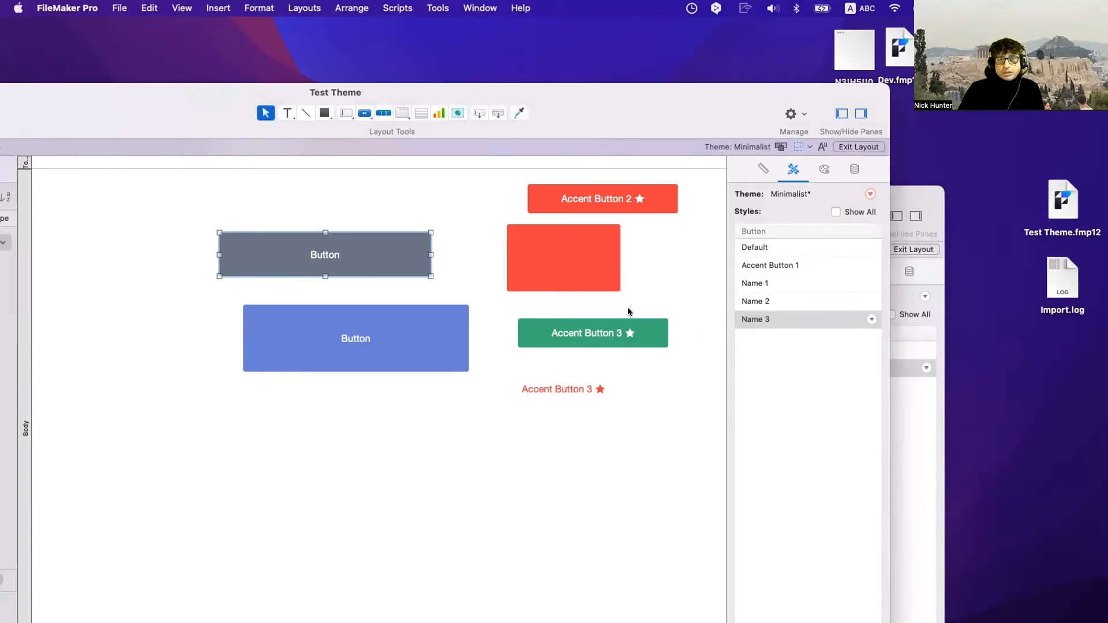
left_click(629, 309)
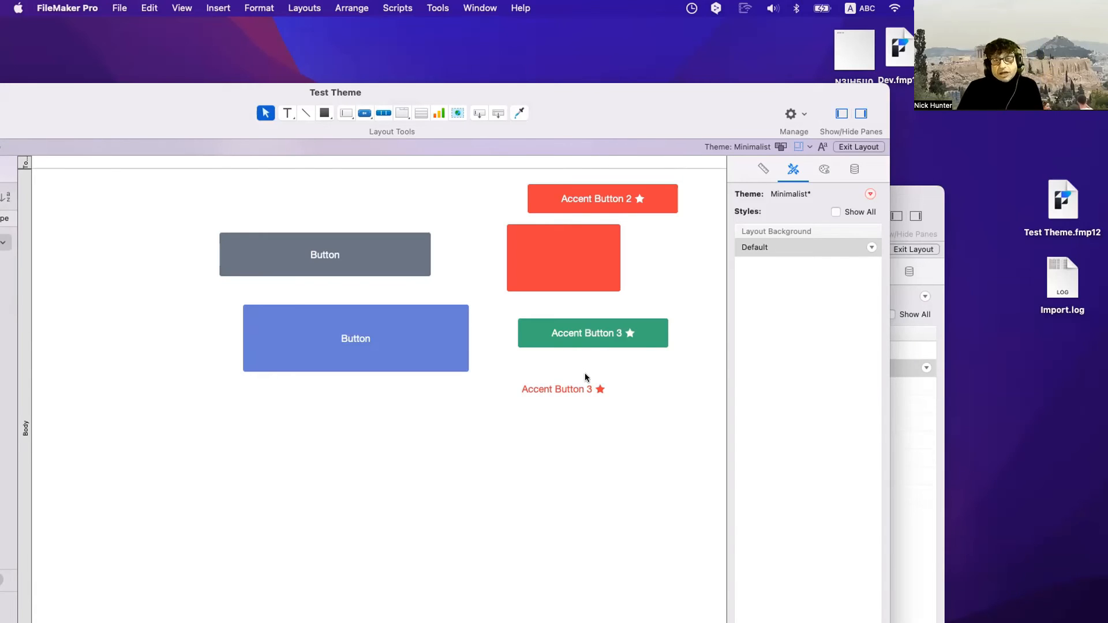
Shift the Discord_theme window lower, and move Accent Button 2 in Test Theme to the empty area below the other buttons
left_click(891, 421)
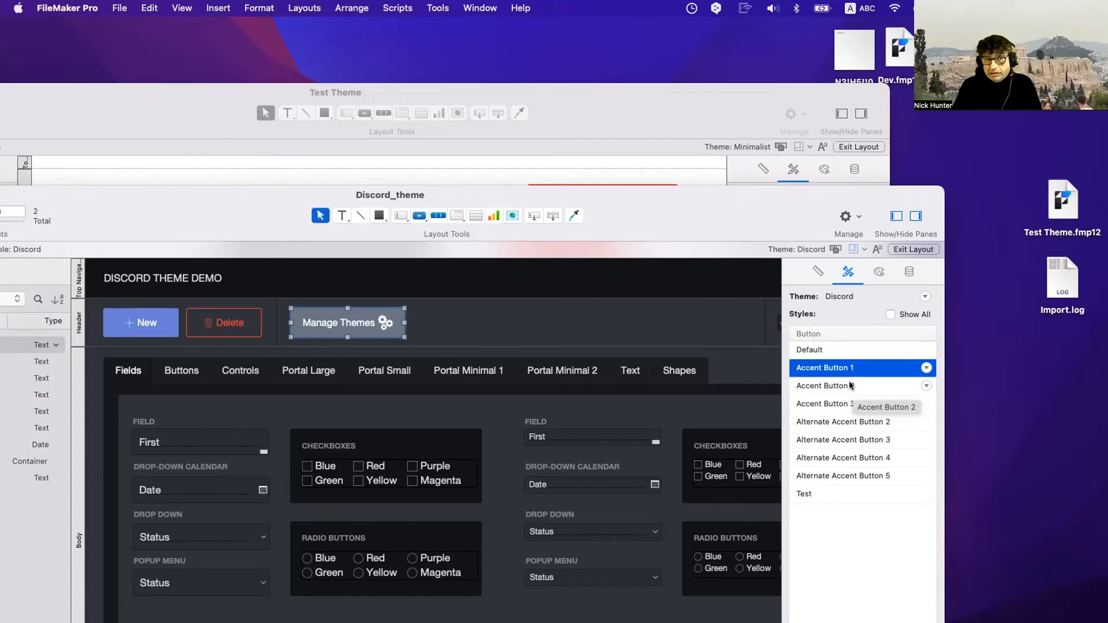
left_click_drag(639, 217, 698, 375)
left_click(396, 207)
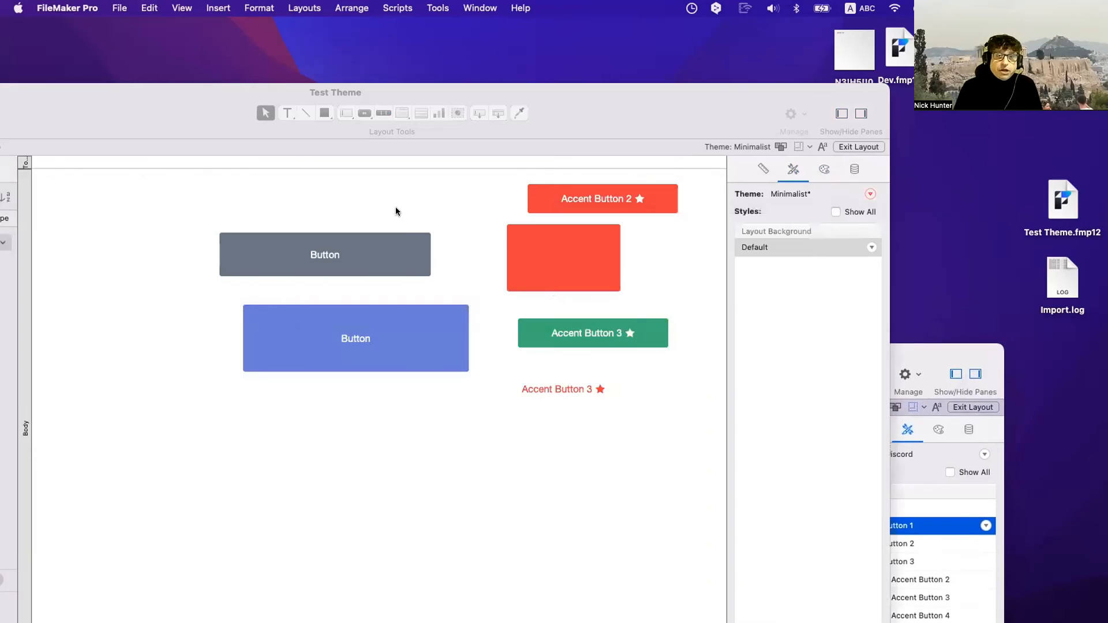
left_click_drag(536, 198, 432, 460)
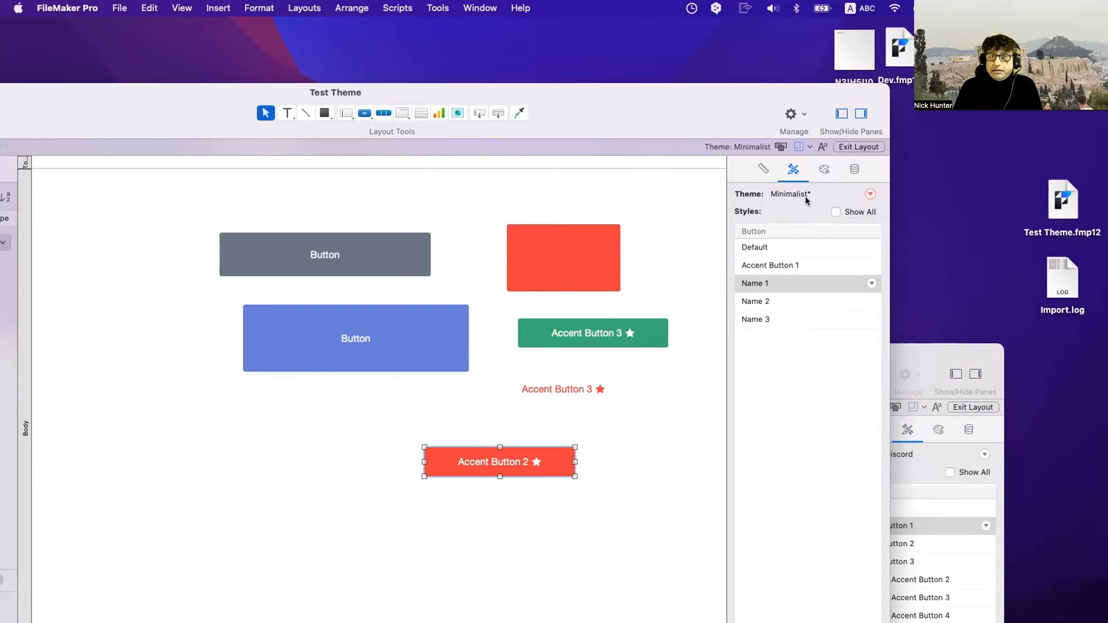
Change the fill color of the Accent Button 2 button to a light salmon pink
left_click(824, 169)
left_click(760, 330)
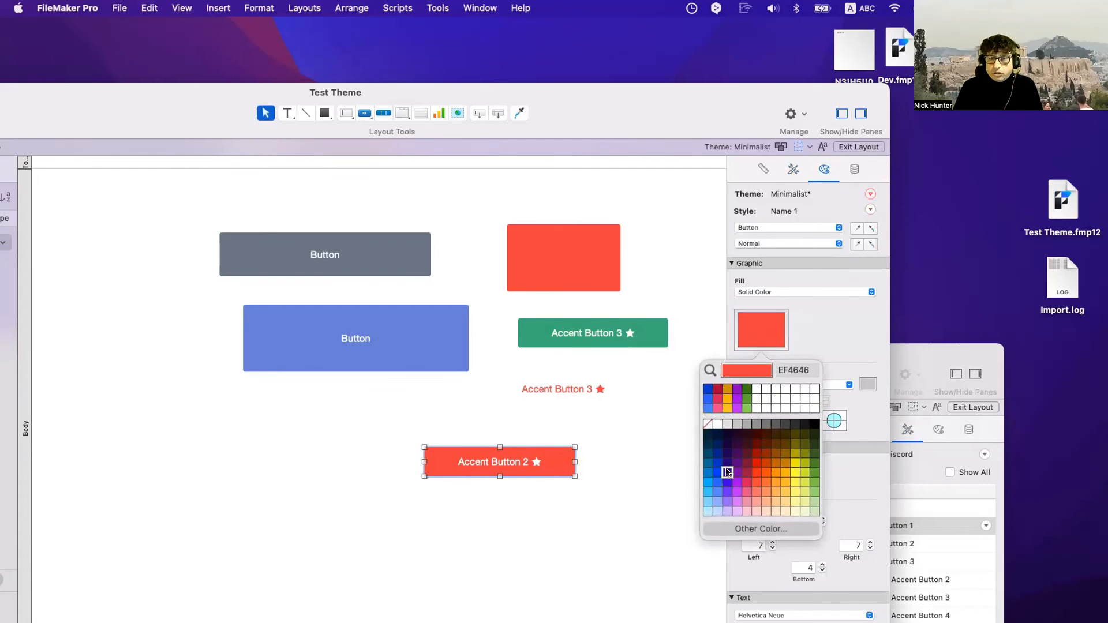
left_click(729, 472)
left_click(762, 330)
left_click(755, 491)
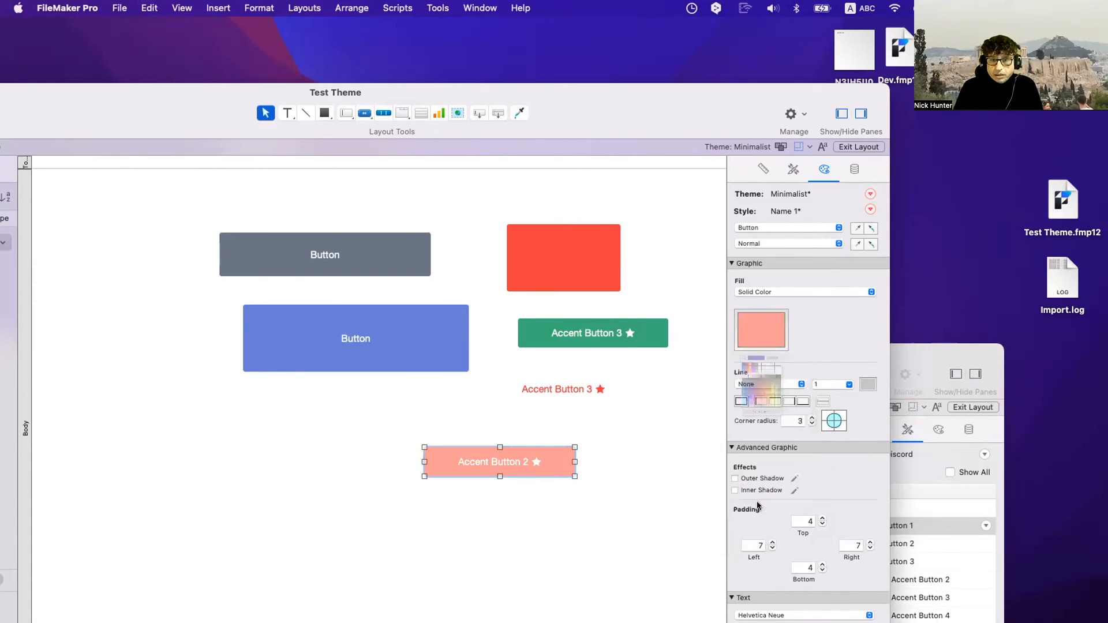
Set the text color of the Accent Button 2 button to purple and clear the selection
scroll(842, 505, "down", 4)
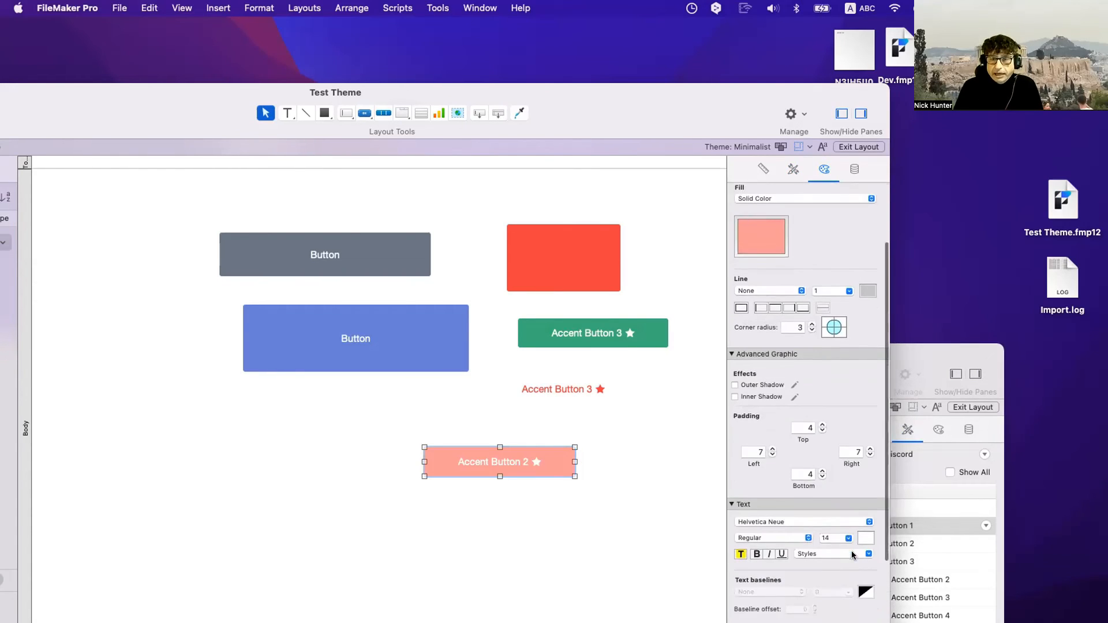
left_click(864, 532)
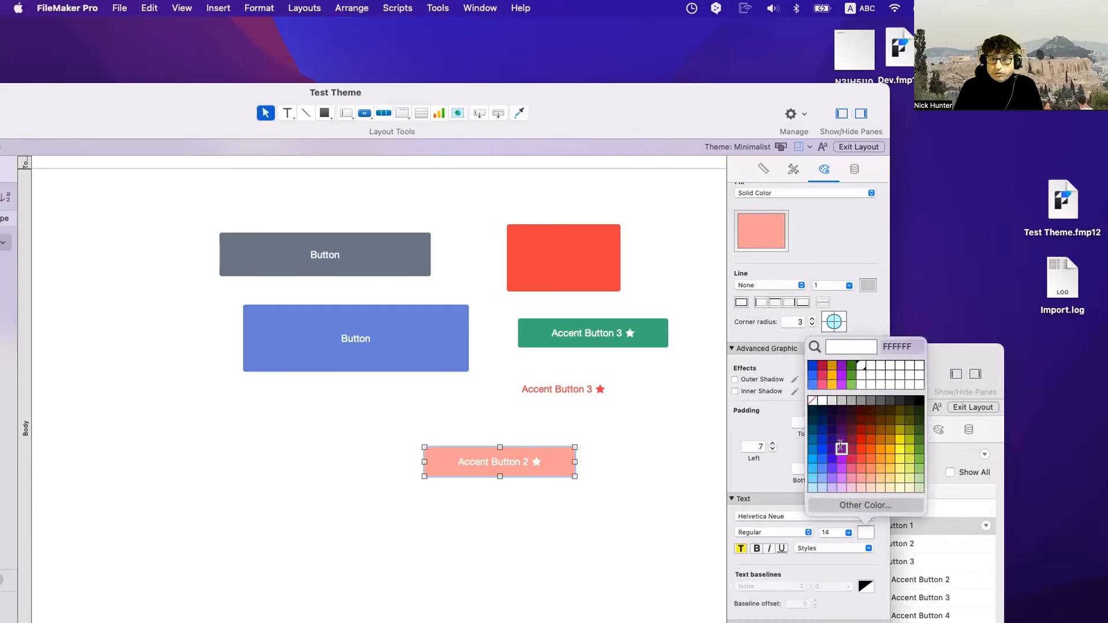
left_click(841, 445)
left_click(646, 469)
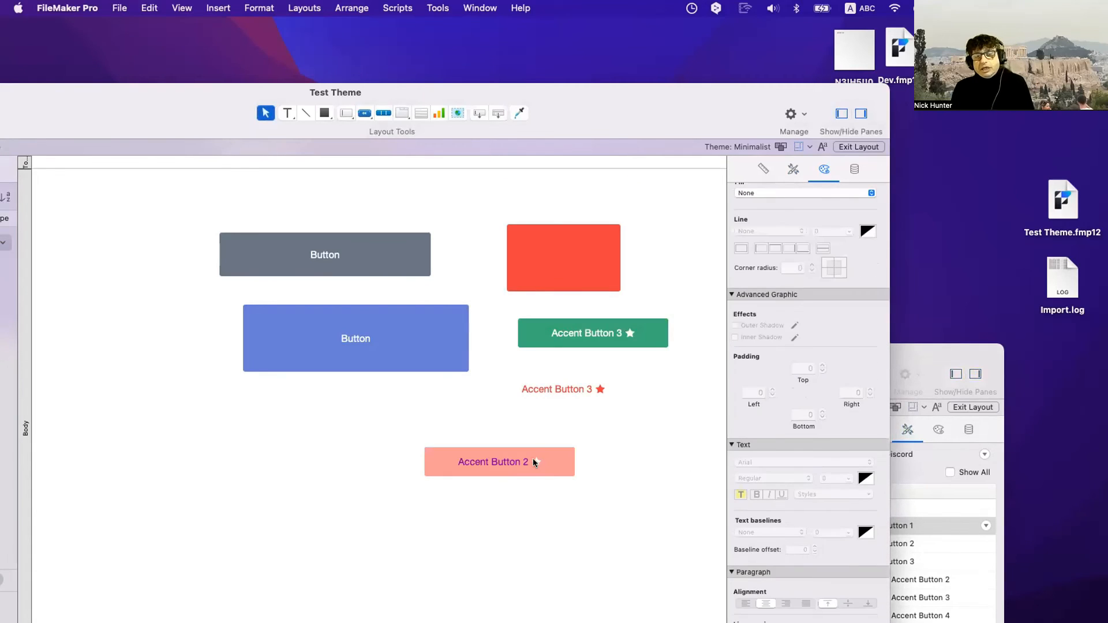
Move Accent Button 2 to the layout's upper-left corner, clear of the other buttons
left_click_drag(426, 462, 271, 452)
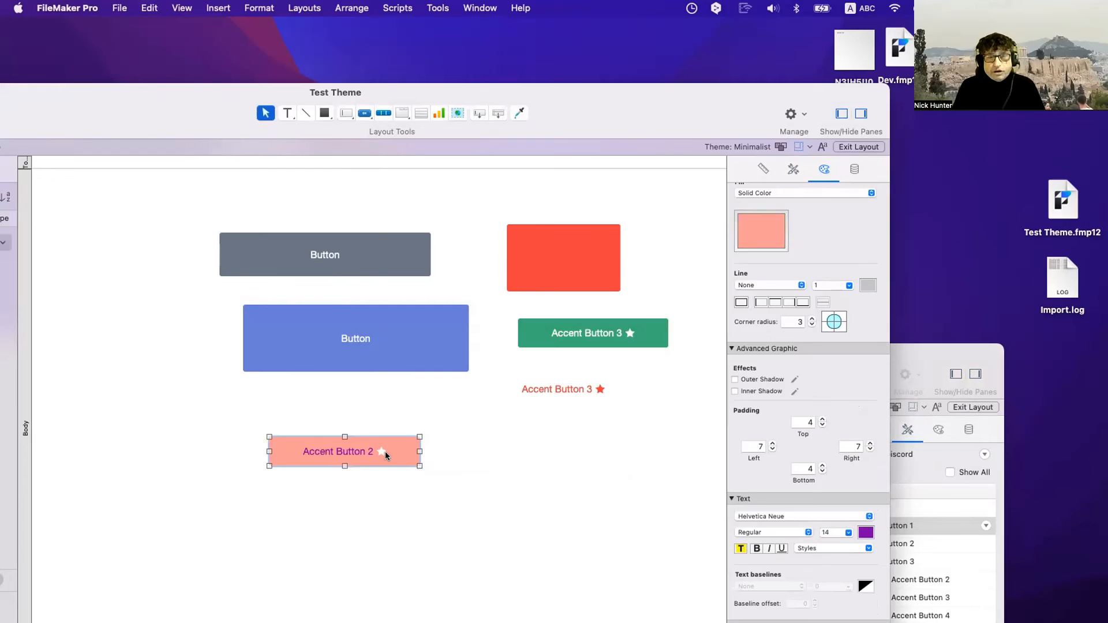
left_click_drag(384, 452, 168, 203)
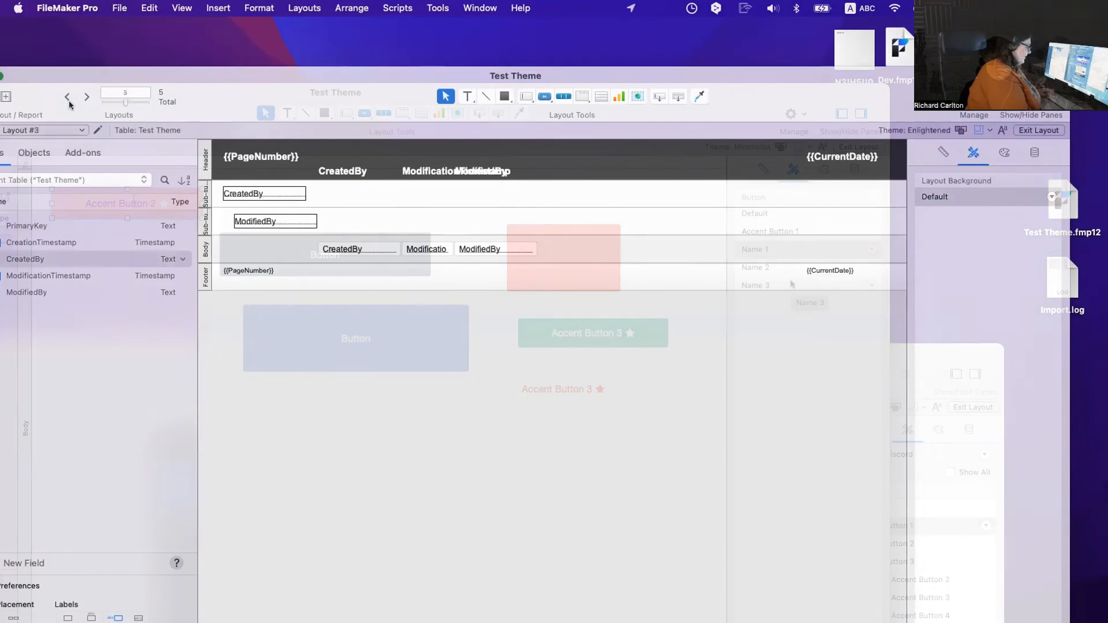
In Other Layout, make Other Button slightly smaller and place it near the layout's upper-left corner, at about x 54 pt, y 46 pt
left_click(62, 130)
left_click(69, 119)
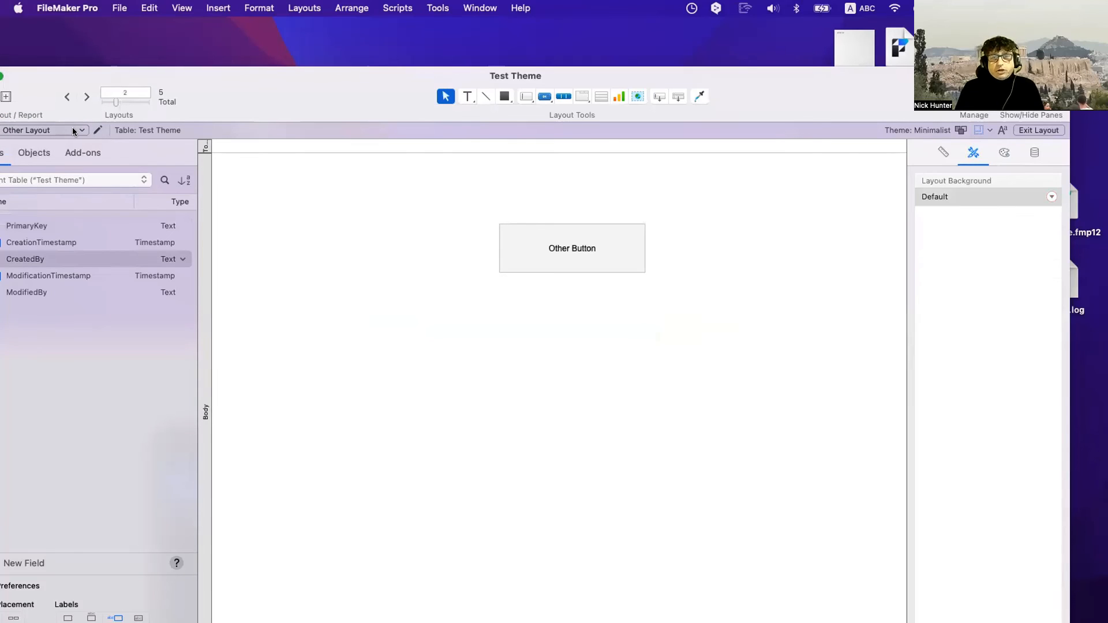
left_click_drag(547, 245, 379, 199)
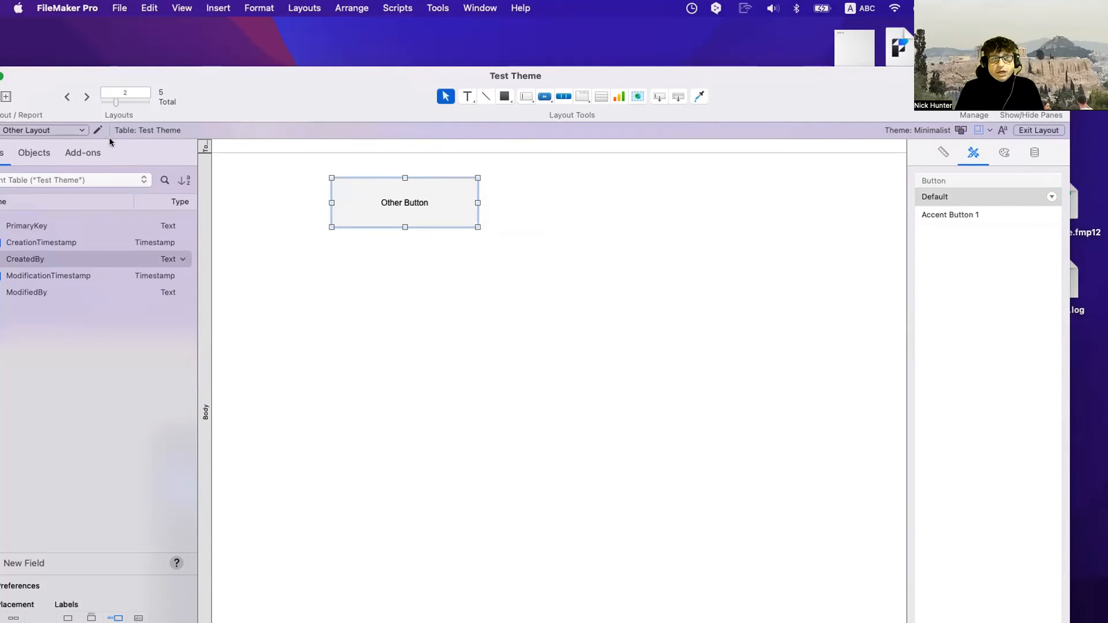
left_click_drag(271, 107, 323, 90)
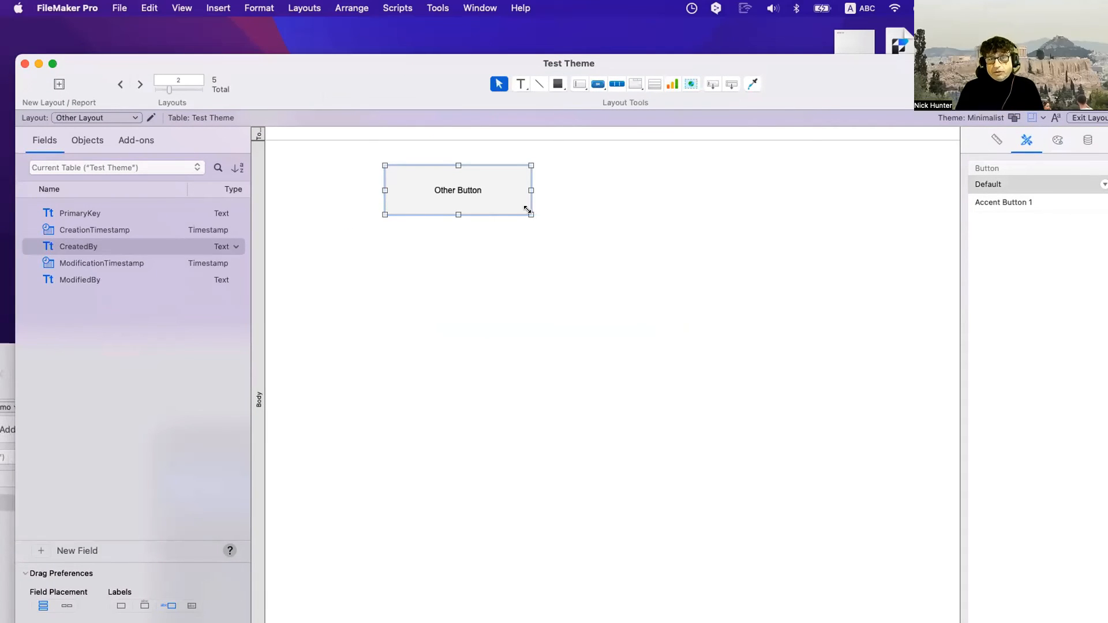
left_click_drag(527, 209, 421, 179)
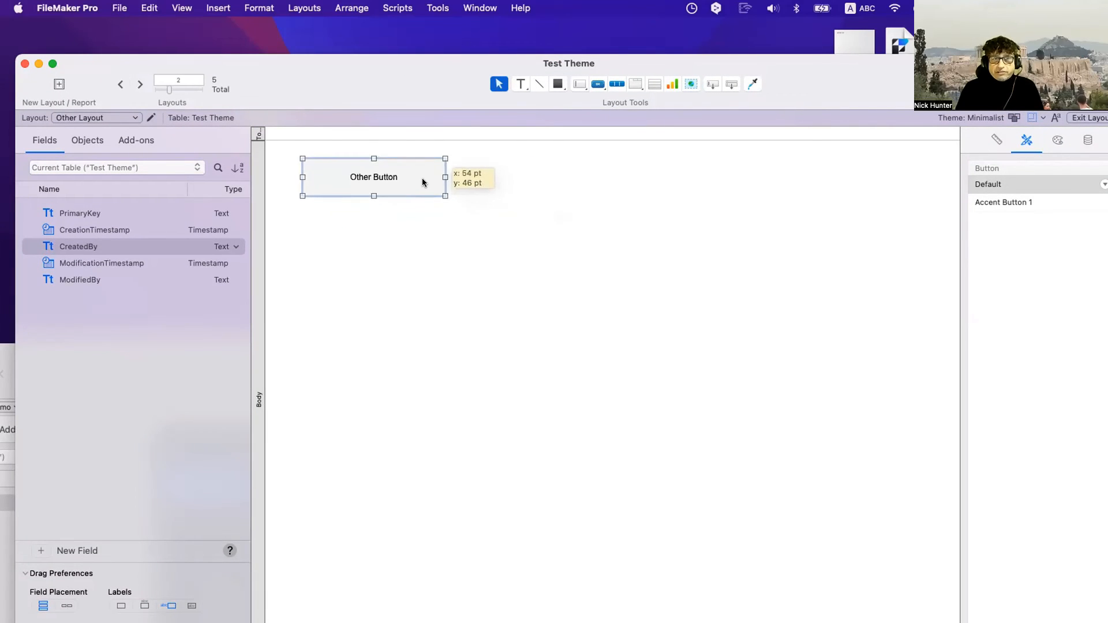
left_click(446, 224)
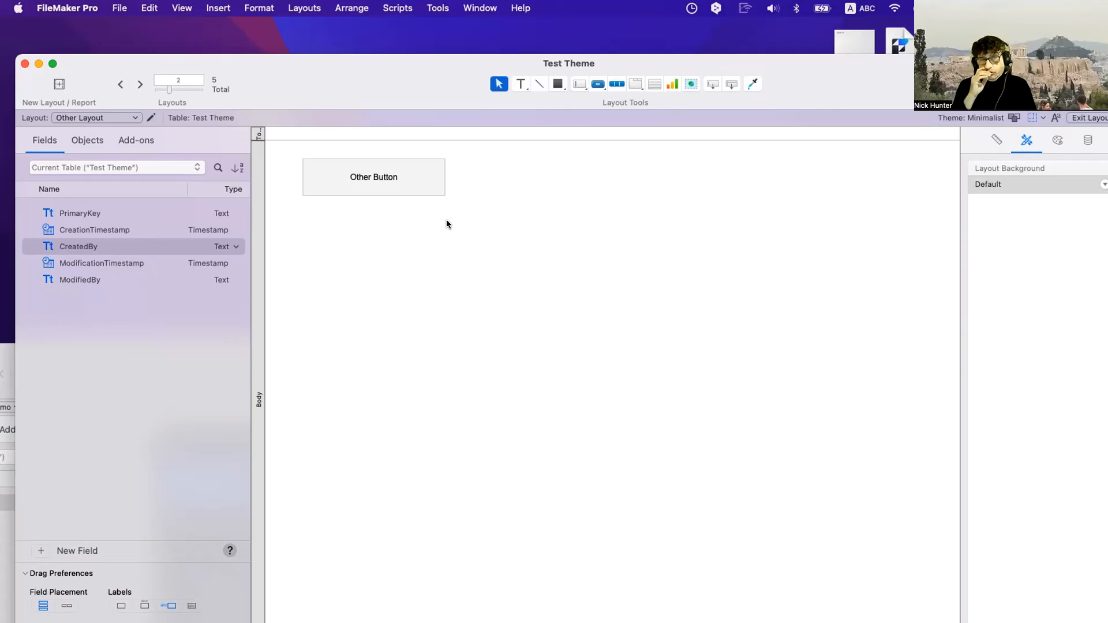
Apply the Default style to Other Button and move it slightly closer to the layout's upper-left corner
left_click(337, 174)
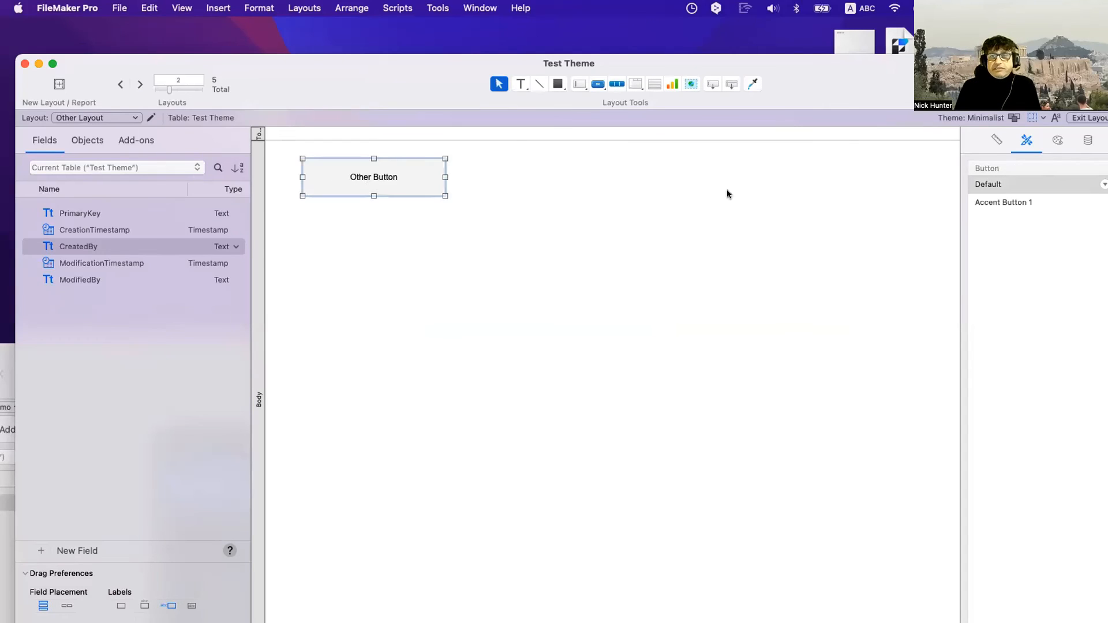
left_click(1011, 184)
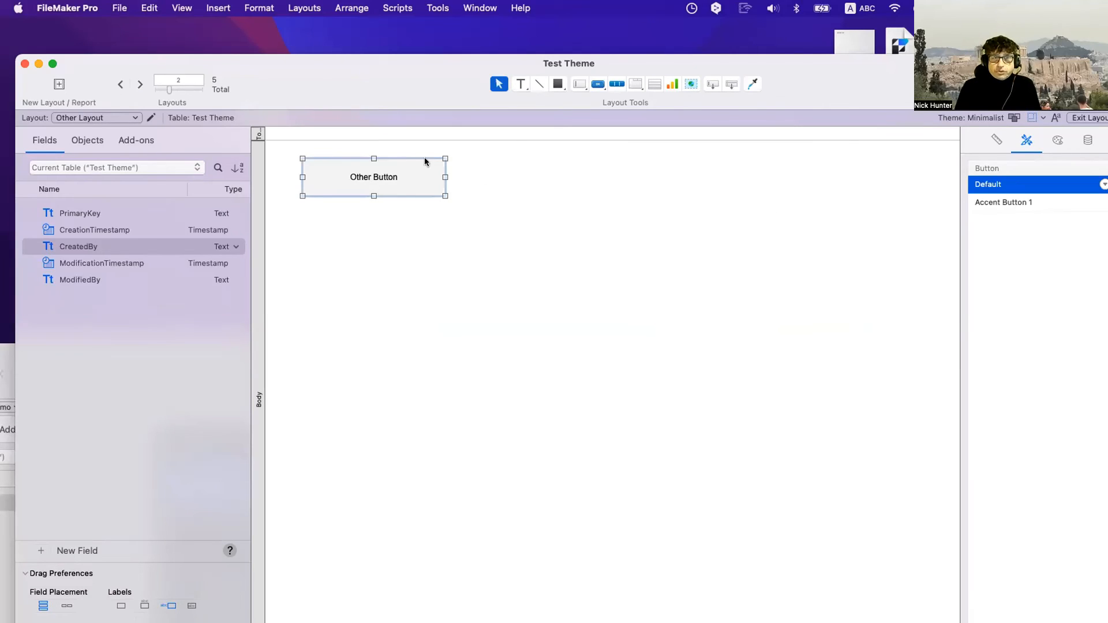
left_click_drag(424, 157, 399, 152)
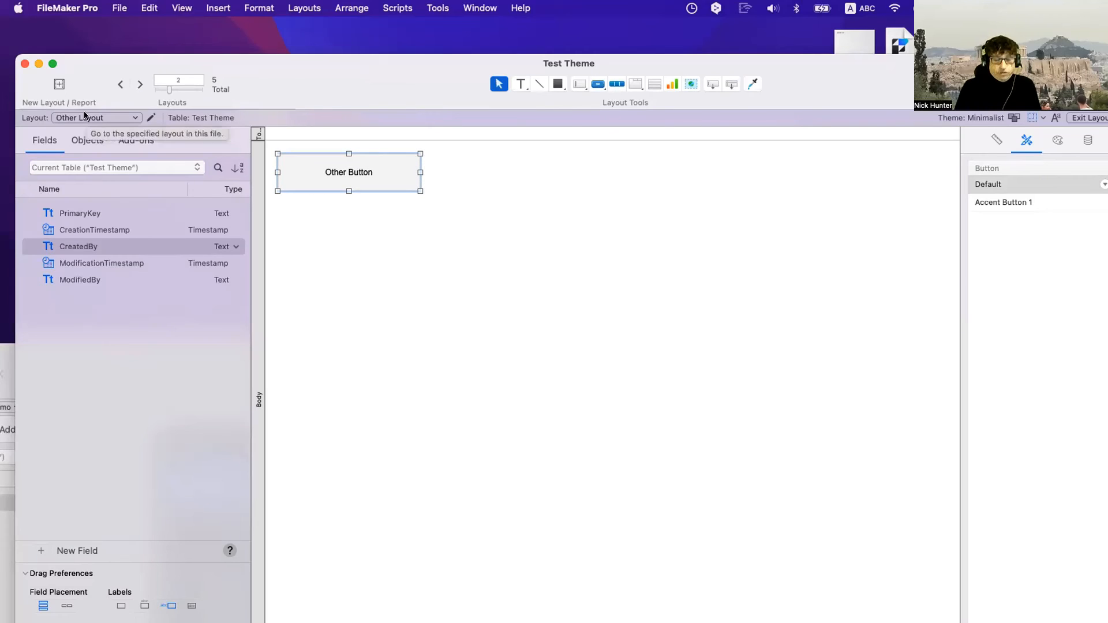
Copy Other Button, paste it into a new layout named Layout #6, and place it near the upper-left corner
key("super+c")
left_click(61, 85)
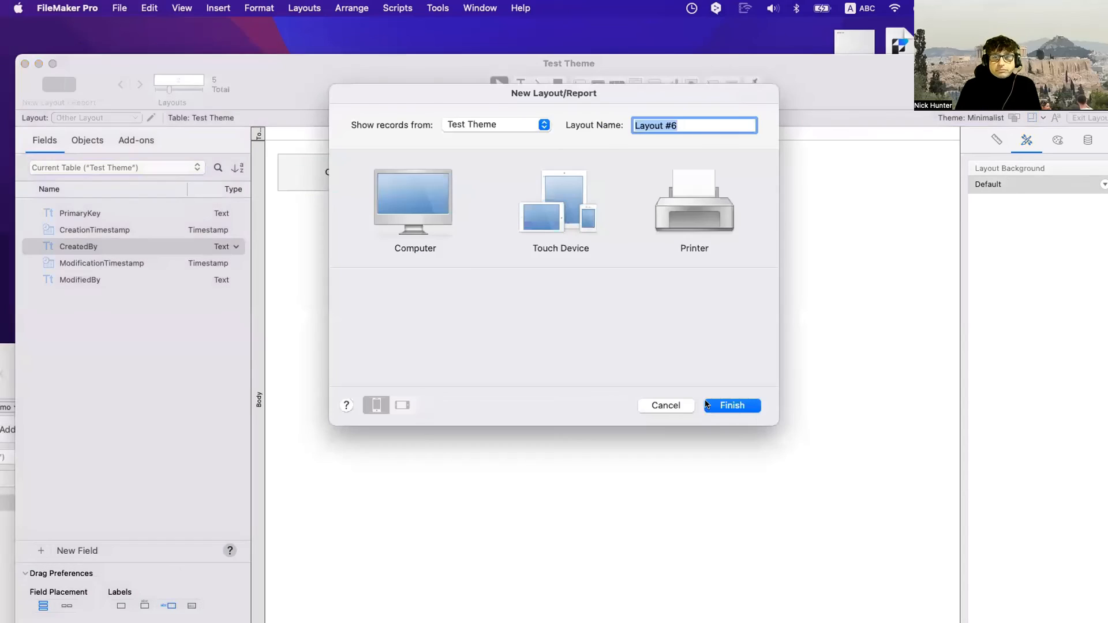
left_click(710, 405)
key("super+v")
left_click_drag(407, 240, 369, 206)
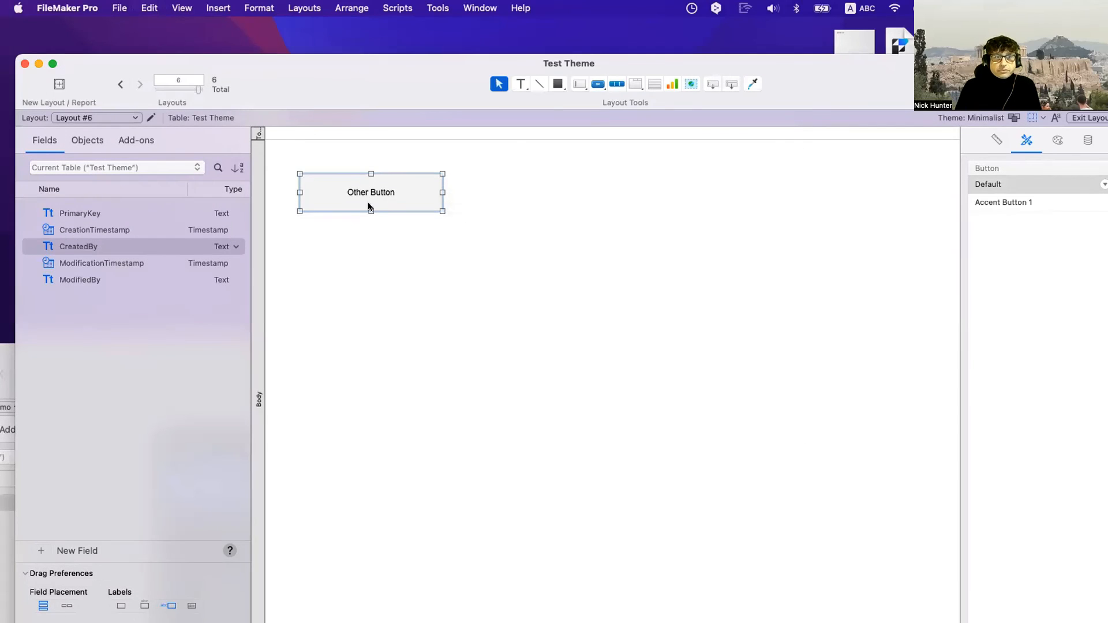
Create a new layout named Layout #7 and paste the copied Other Button into it
left_click(59, 84)
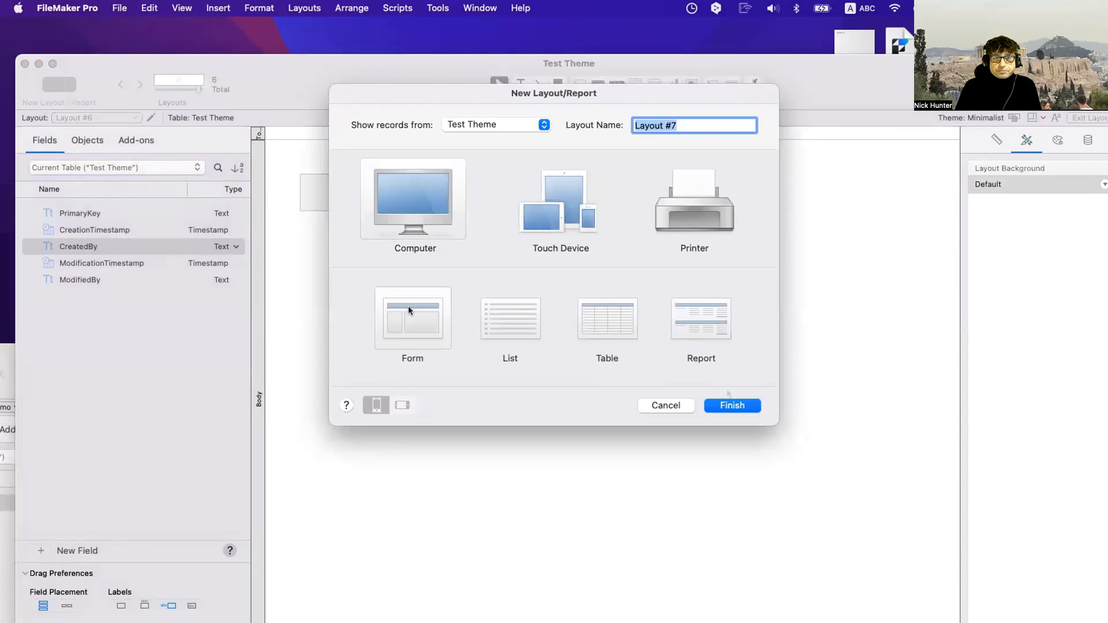
left_click(731, 405)
key("super+v")
Create Layout #8, paste the copied Other Button into it, and move the button slightly toward the upper-left
left_click(59, 84)
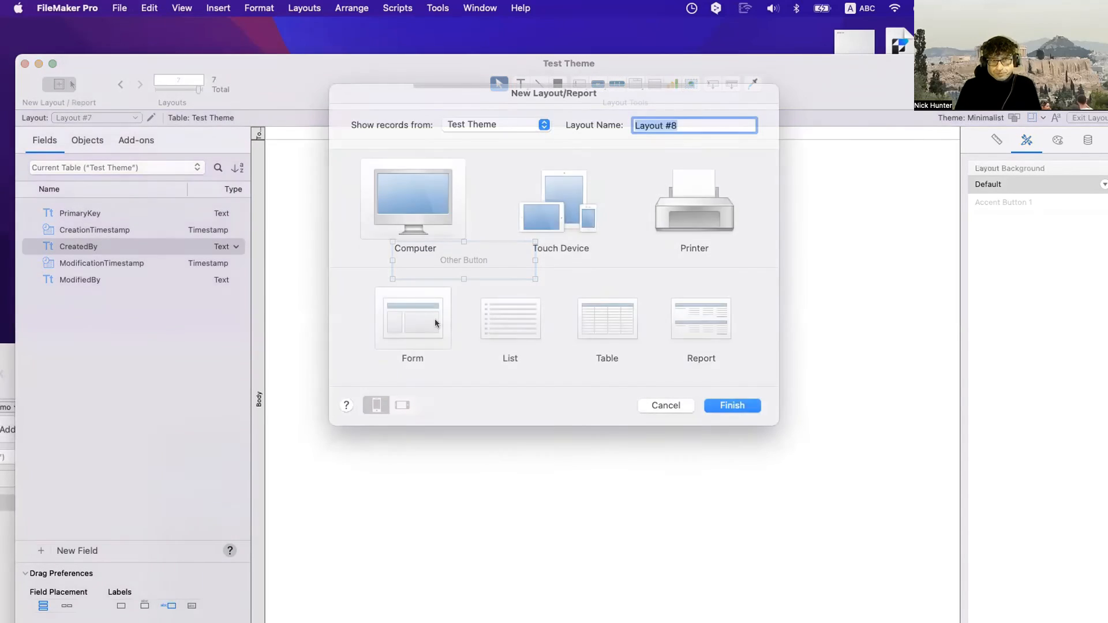
key("Return")
key("super+v")
left_click_drag(466, 273, 421, 244)
left_click(96, 117)
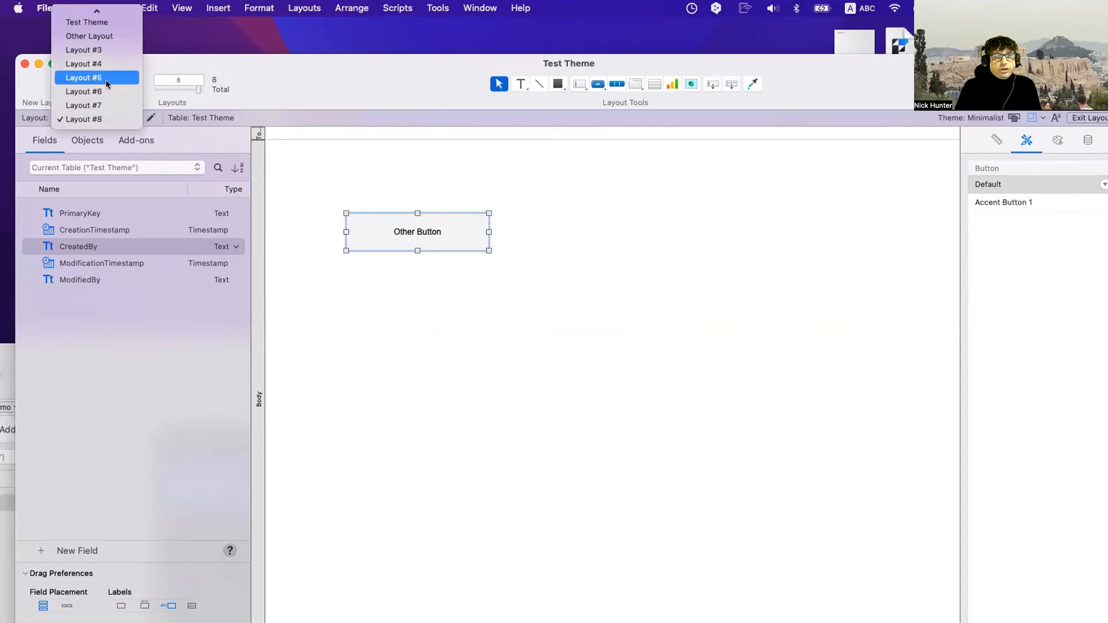
left_click(98, 50)
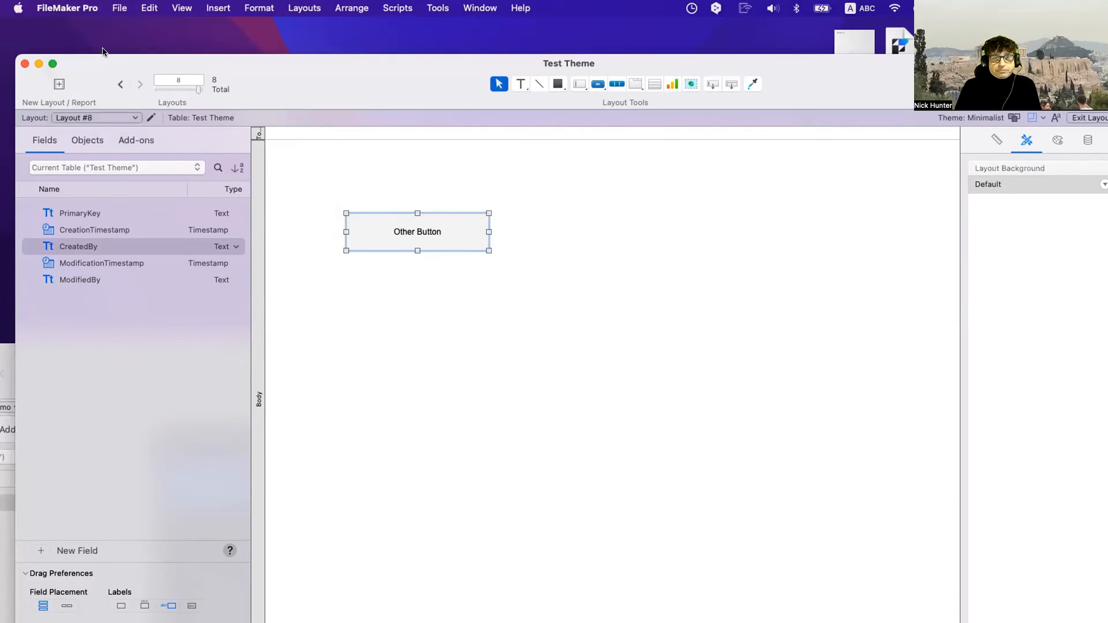
key("super+e")
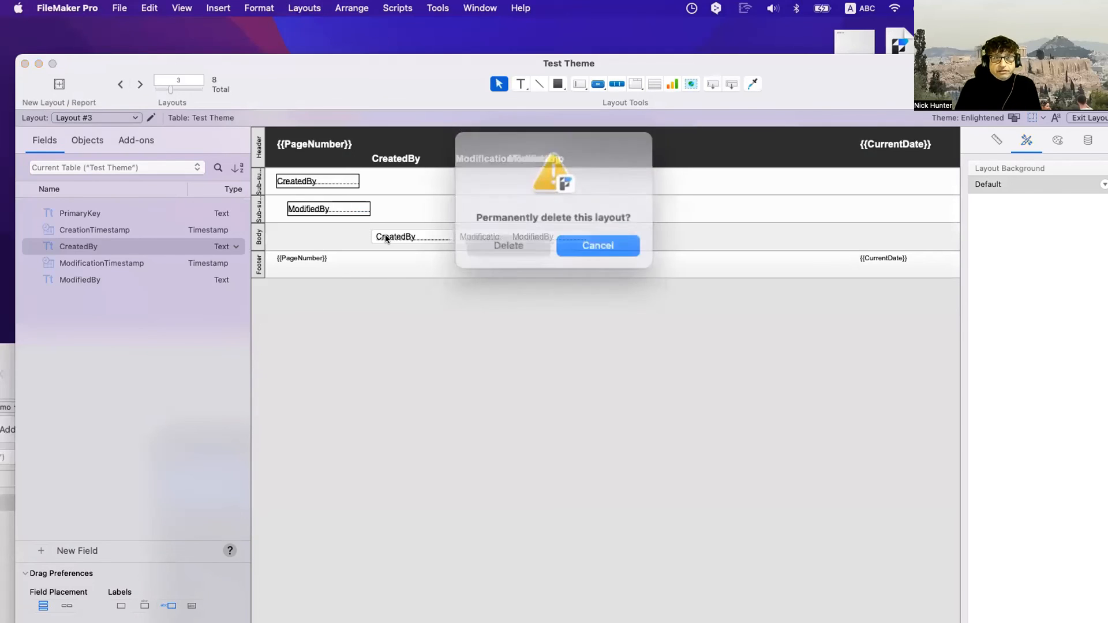
left_click(607, 242)
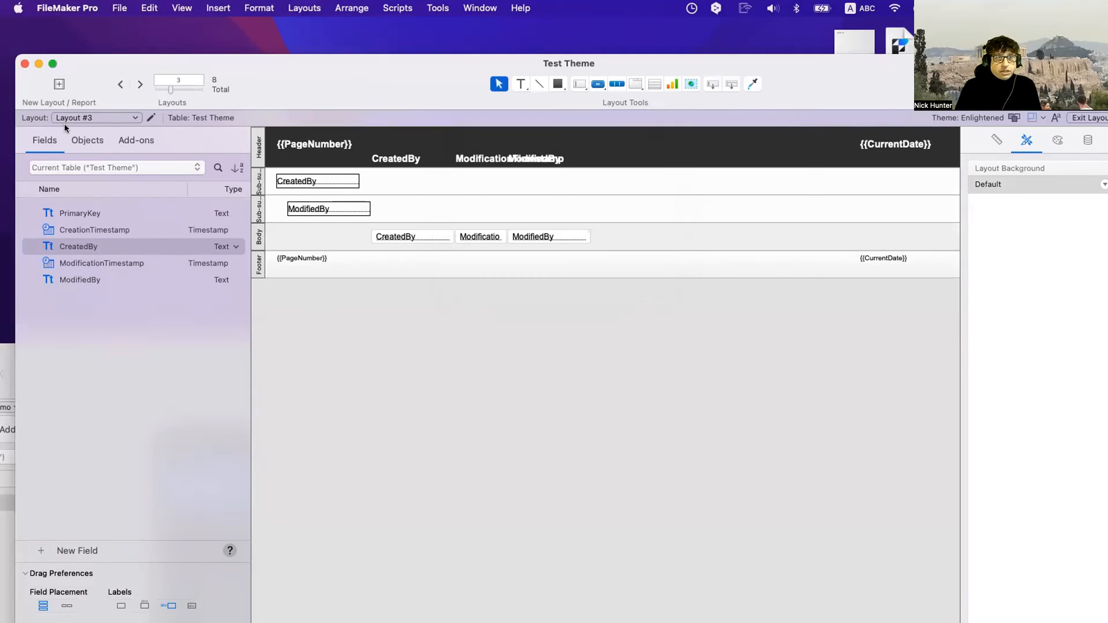
Browse Layout #4 through Layout #8 to compare the buttons placed on each one
left_click(133, 85)
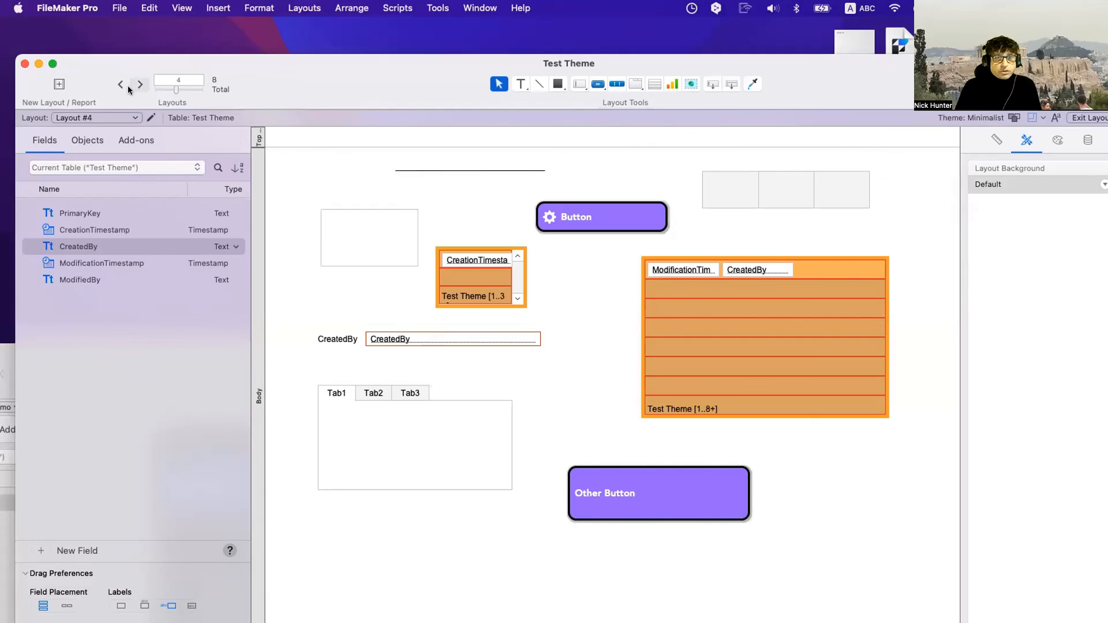
left_click(139, 84)
left_click(139, 85)
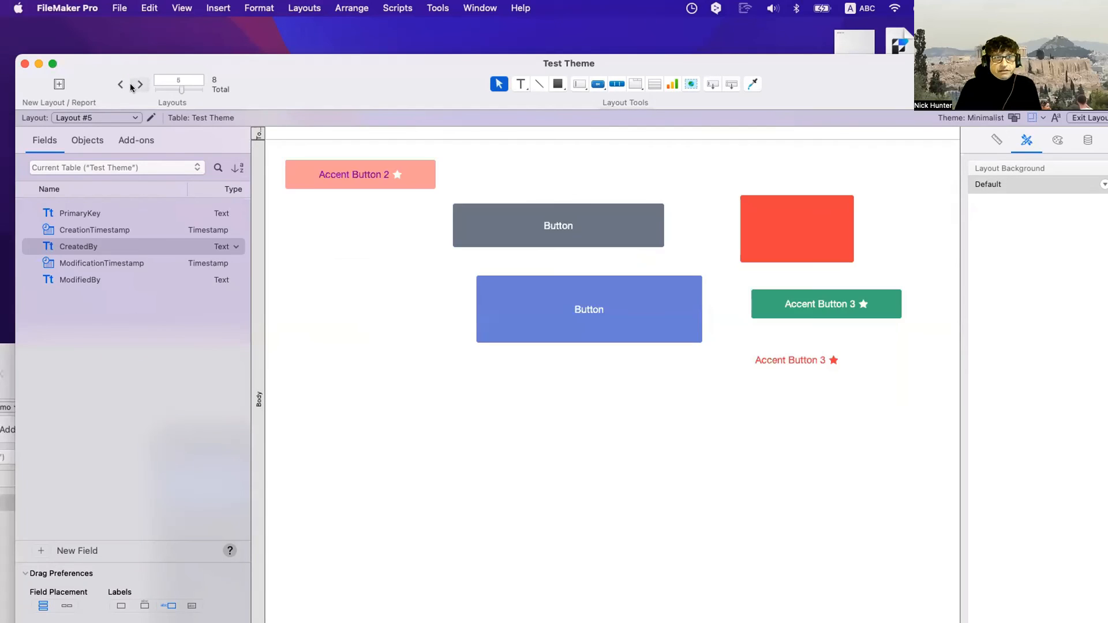
left_click(99, 119)
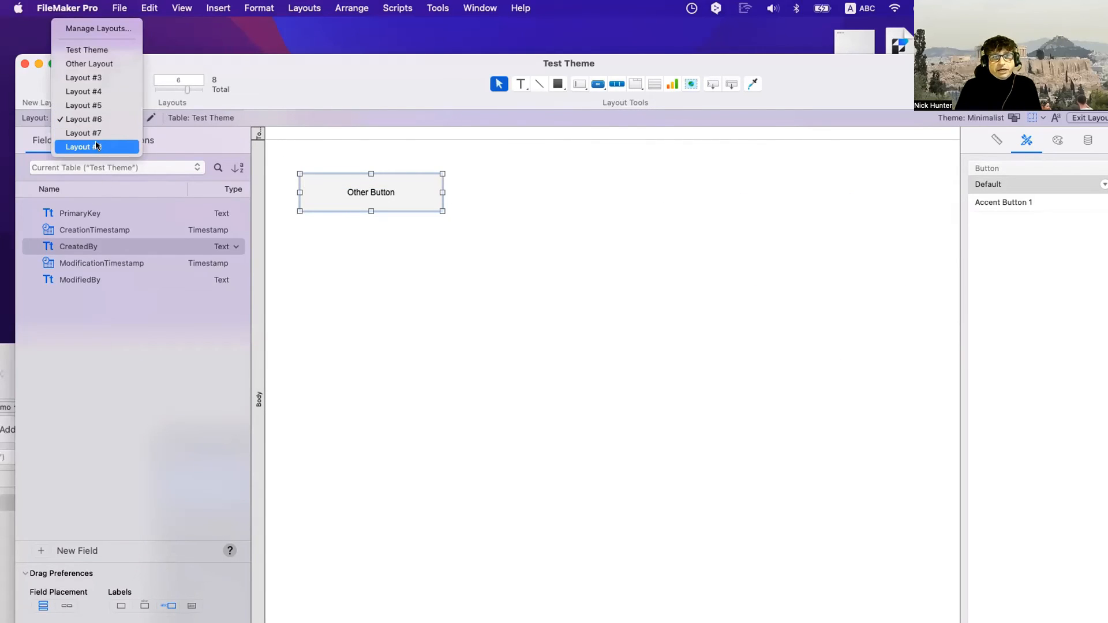
left_click(95, 132)
left_click(92, 116)
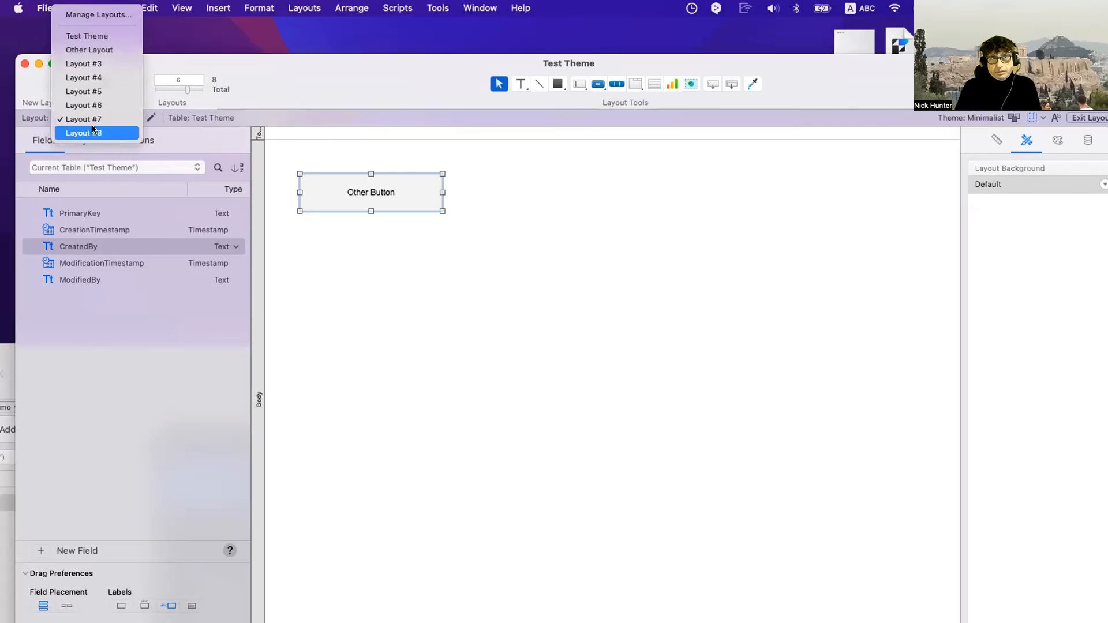
left_click(93, 128)
left_click(92, 116)
left_click(94, 131)
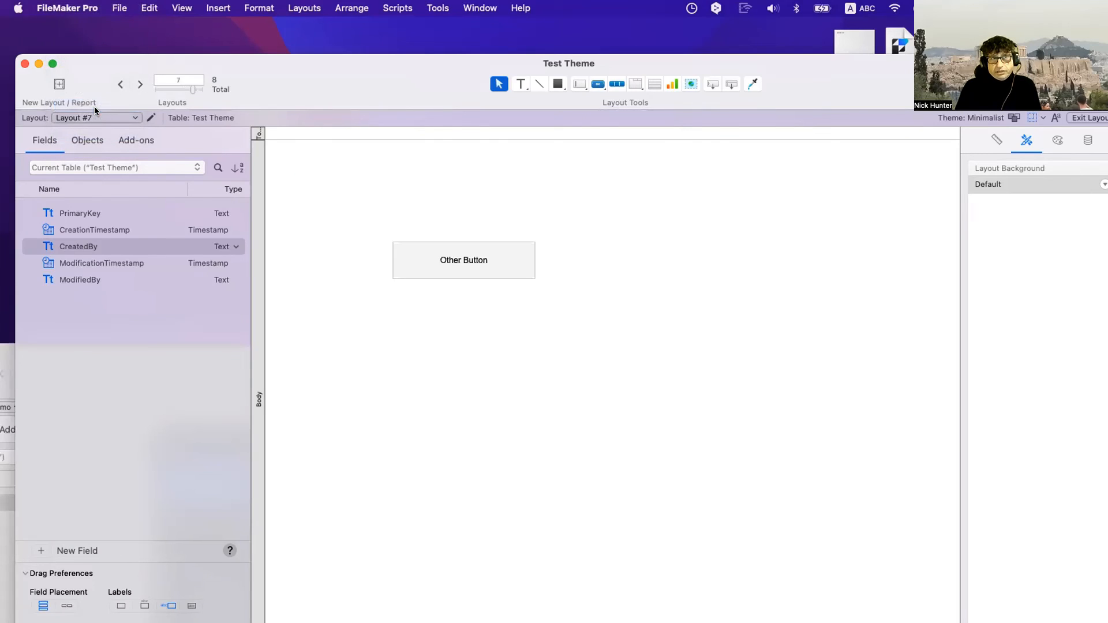
Go to Layout #6 and move its Other Button slightly up toward the top edge of the body
left_click(118, 118)
left_click(116, 105)
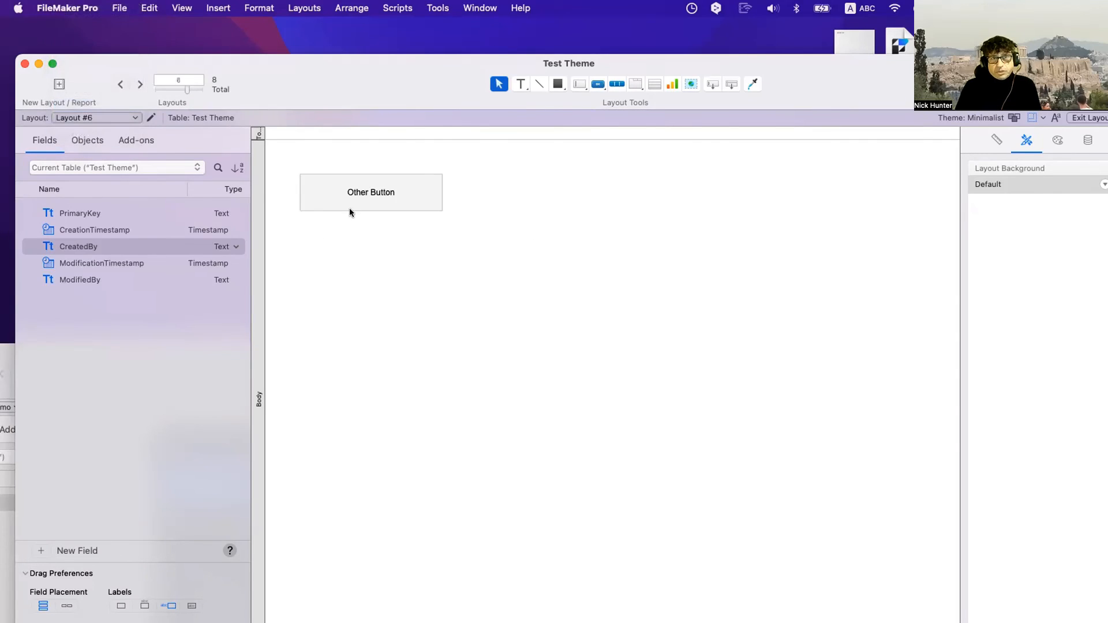
left_click(355, 199)
left_click_drag(355, 200, 358, 178)
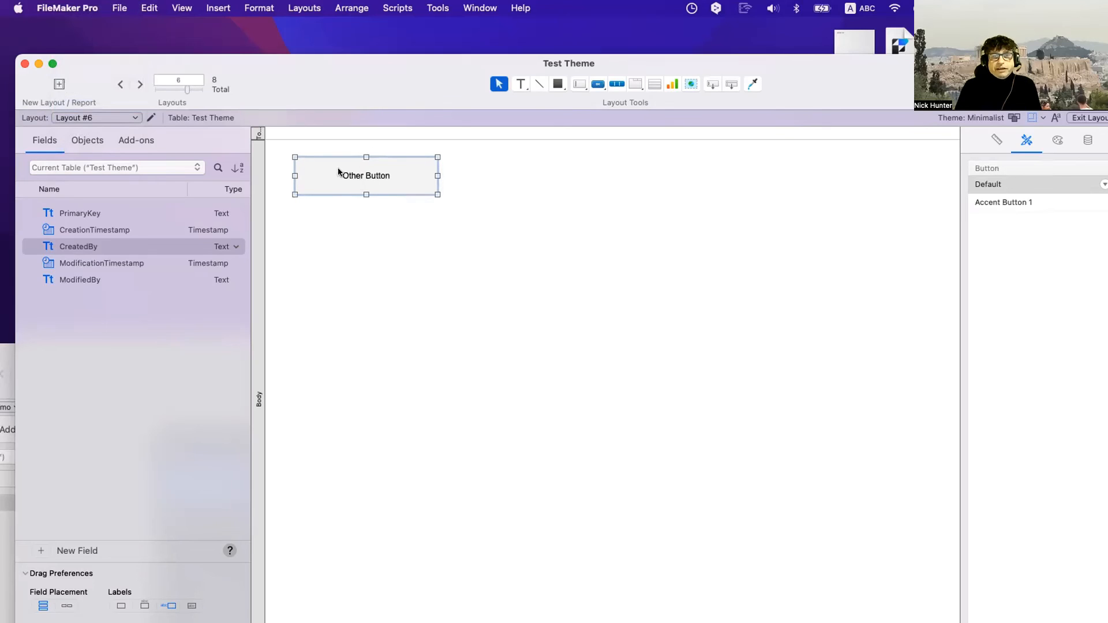
Change the fill color of Other Button on Layout #6 to purple
left_click(1056, 145)
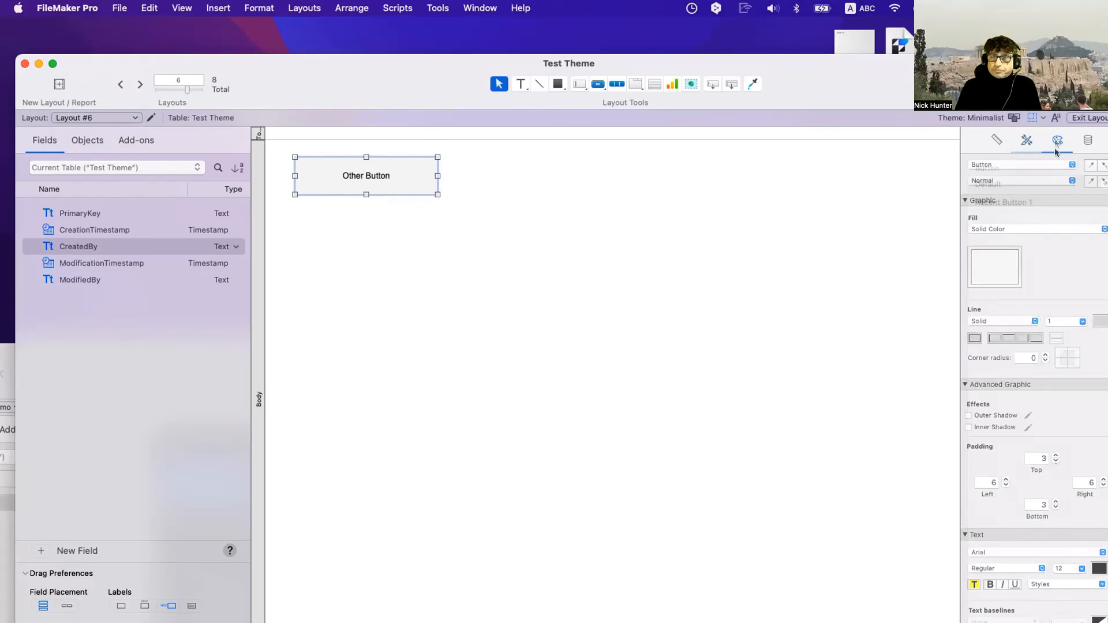
left_click(1009, 261)
left_click(1017, 349)
Set the text of Other Button to white with a font size of 24
left_click(1099, 569)
left_click(984, 437)
left_click(1080, 569)
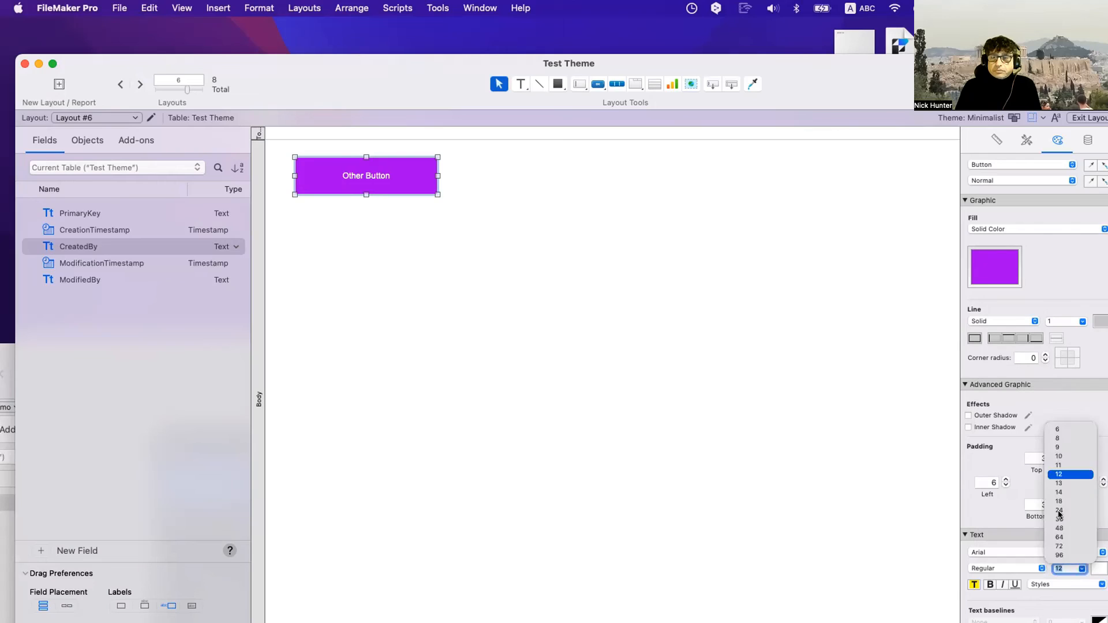
left_click(1058, 513)
Set the corner radius of Other Button to 12, shift the button slightly, and leave it selected
left_click(1028, 356)
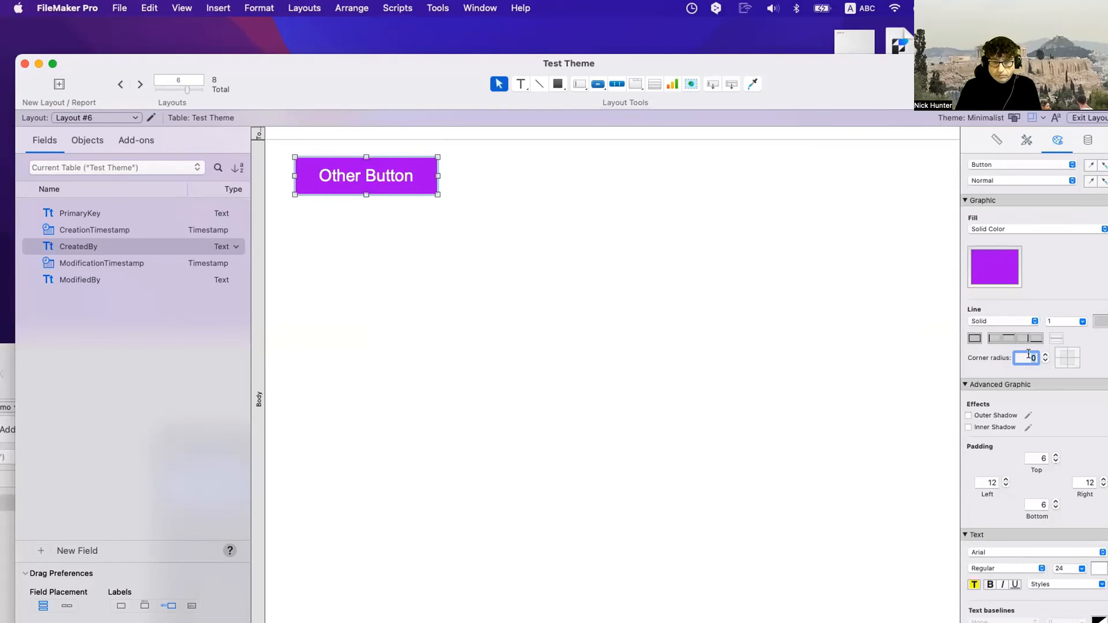
type("12")
left_click(731, 315)
left_click_drag(365, 172, 371, 175)
left_click(401, 233)
left_click(394, 194)
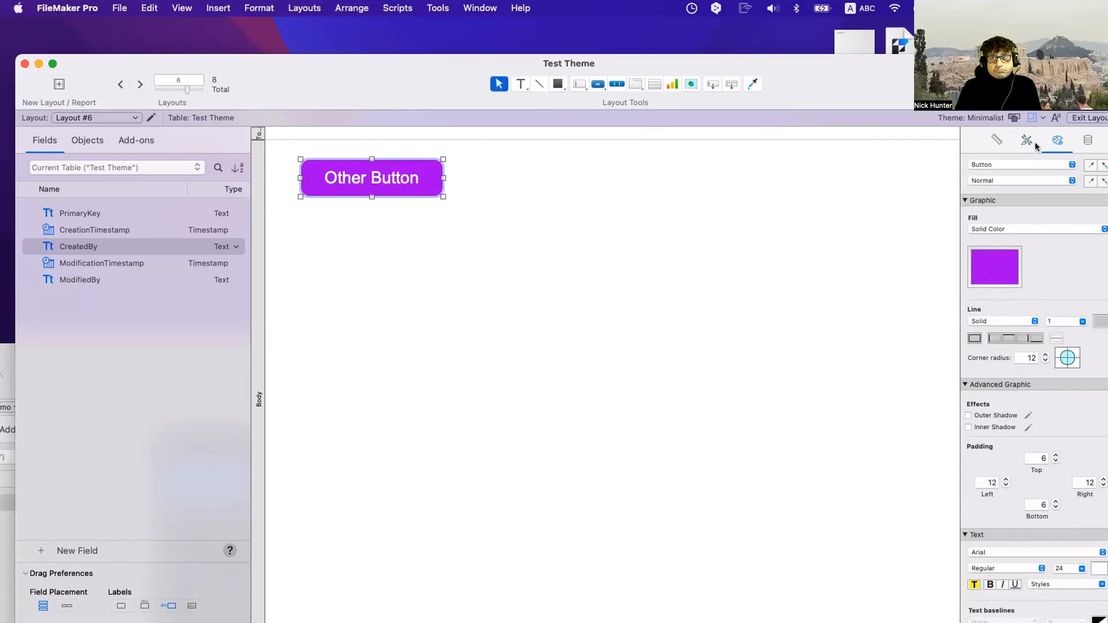
Save the formatting of Other Button to its current Default style and clear the selection
scroll(1031, 171, "up", 2)
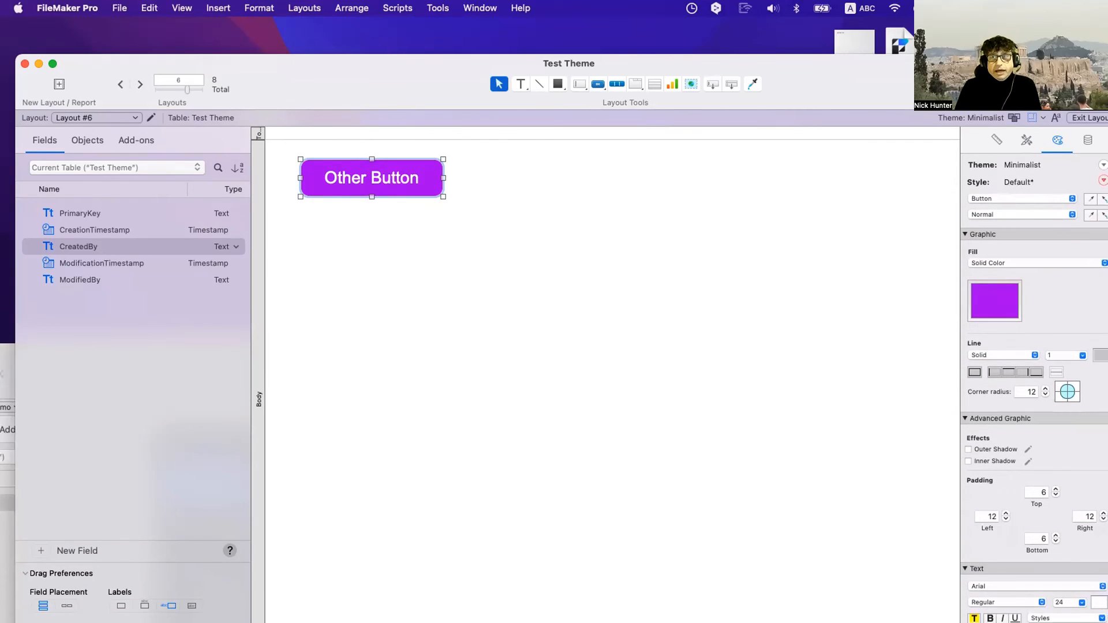
left_click(1103, 180)
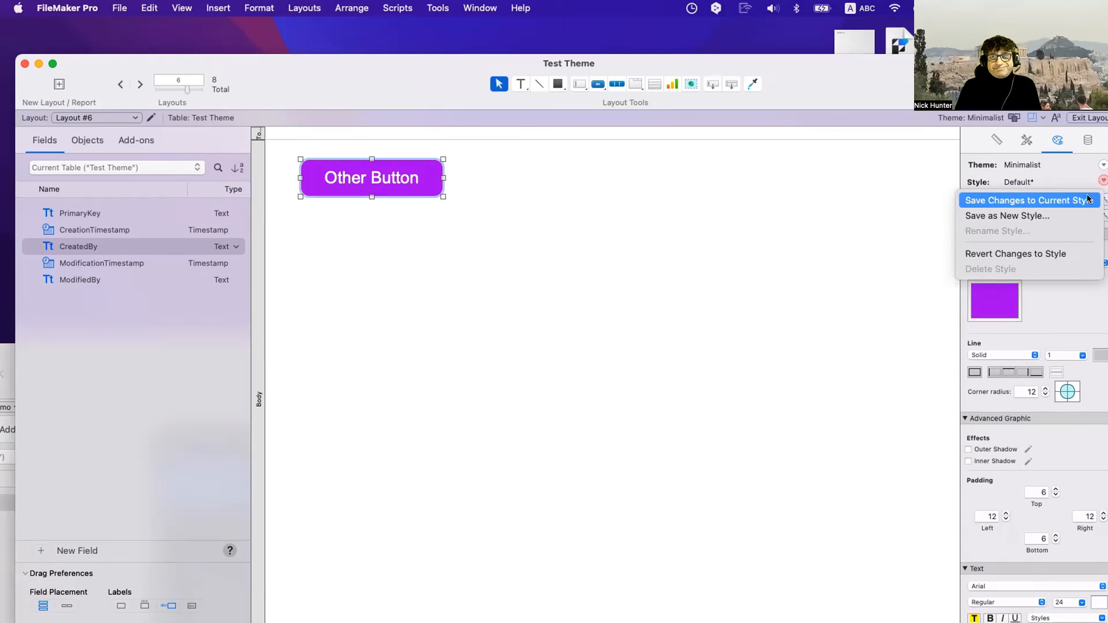
left_click(1088, 199)
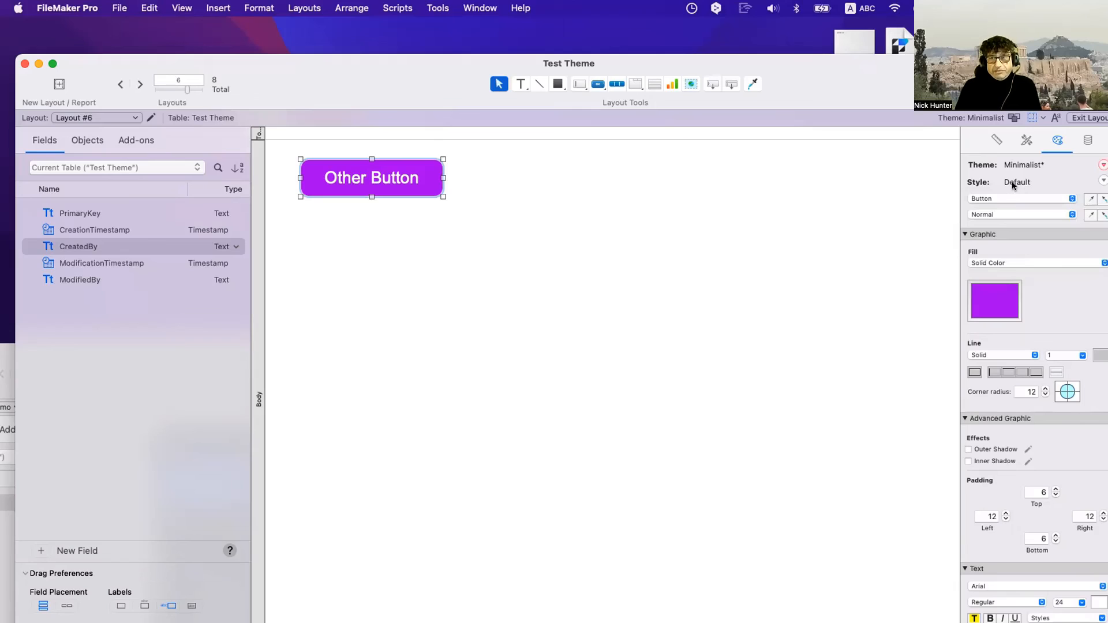
left_click(579, 281)
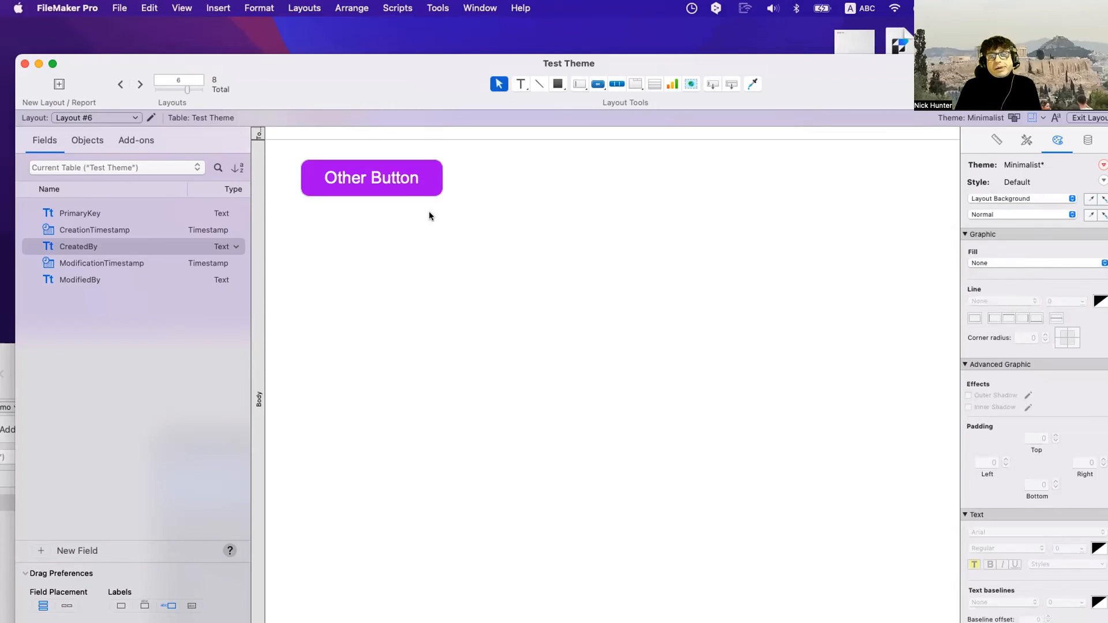
Draw a new button in the empty area below and to the right of Other Button
scroll(434, 209, "down", 1)
scroll(438, 209, "up", 1)
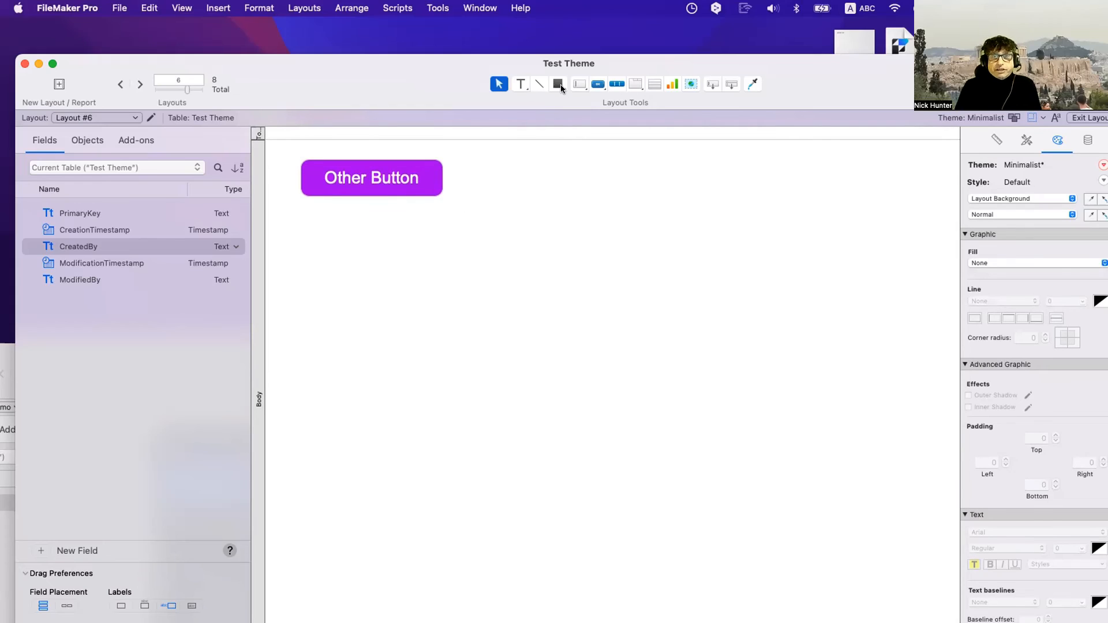
left_click(598, 85)
left_click_drag(516, 234, 658, 283)
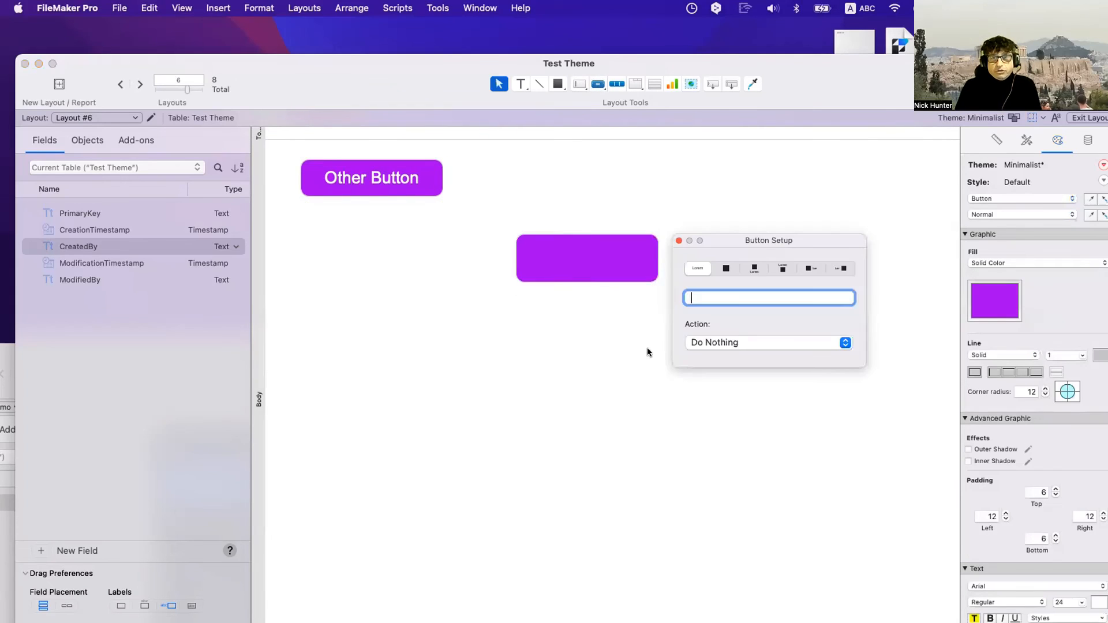
Label the new button Default and display the styles available for it
type("Default")
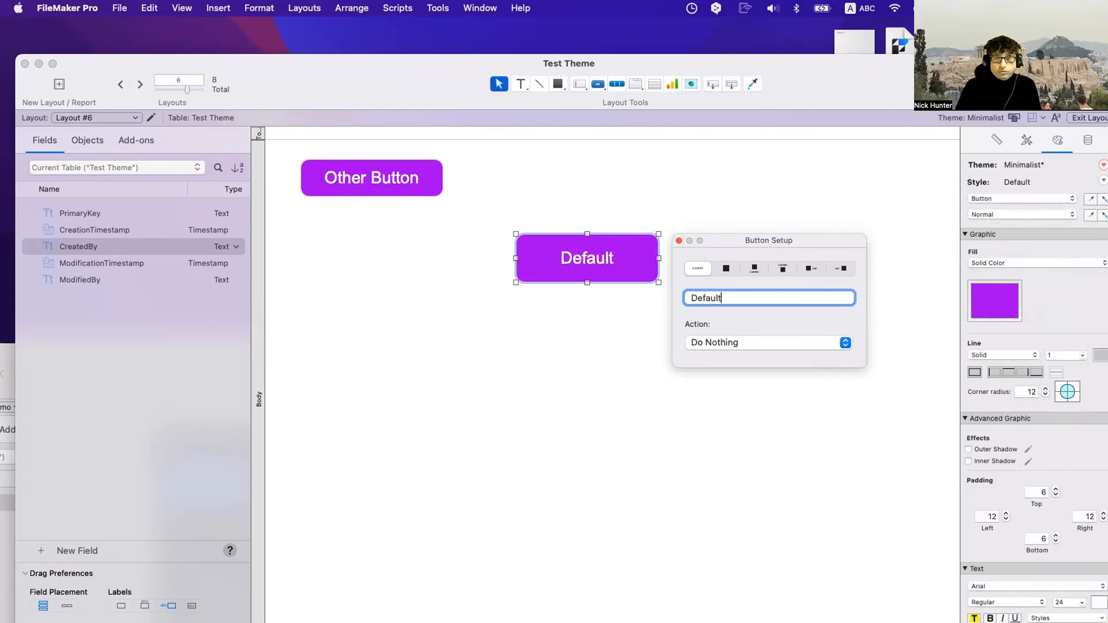
left_click(579, 405)
left_click(579, 254)
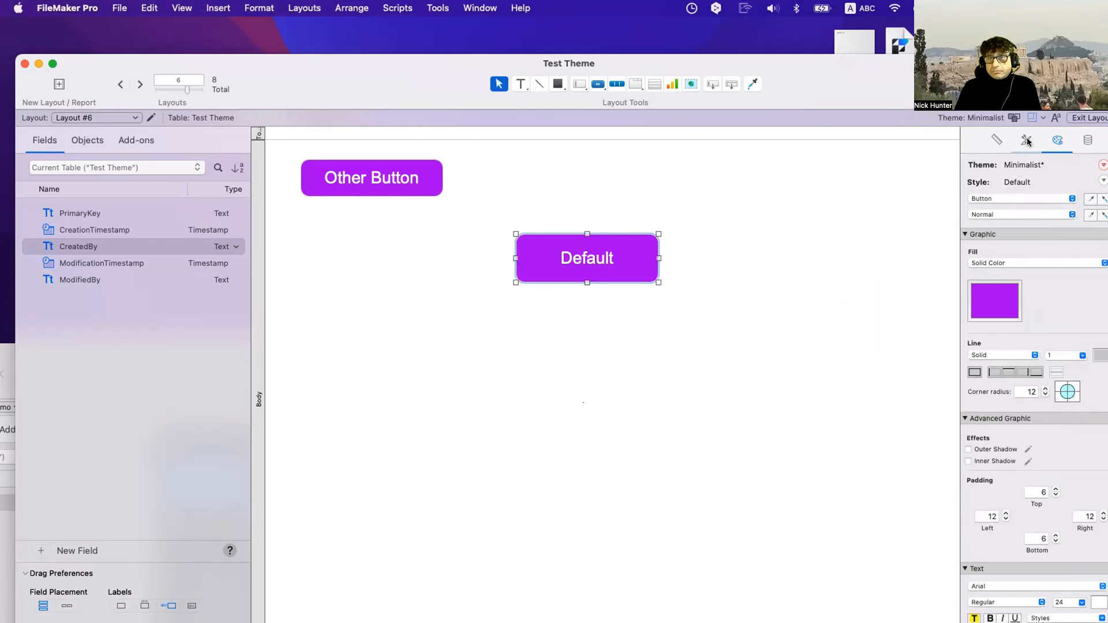
left_click(1026, 141)
left_click(736, 310)
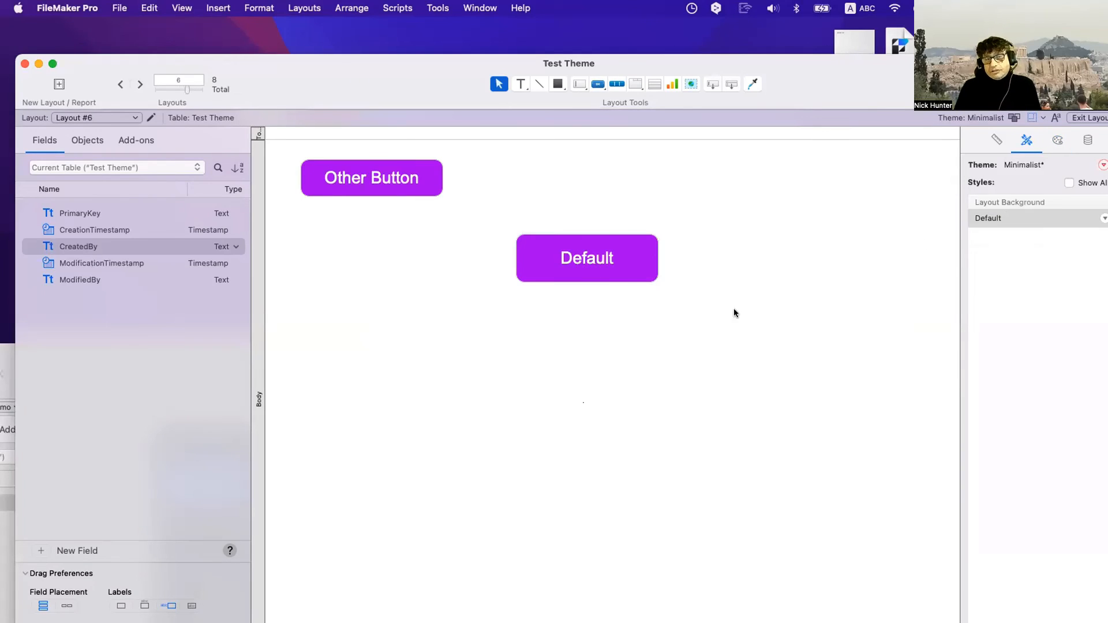
left_click(626, 276)
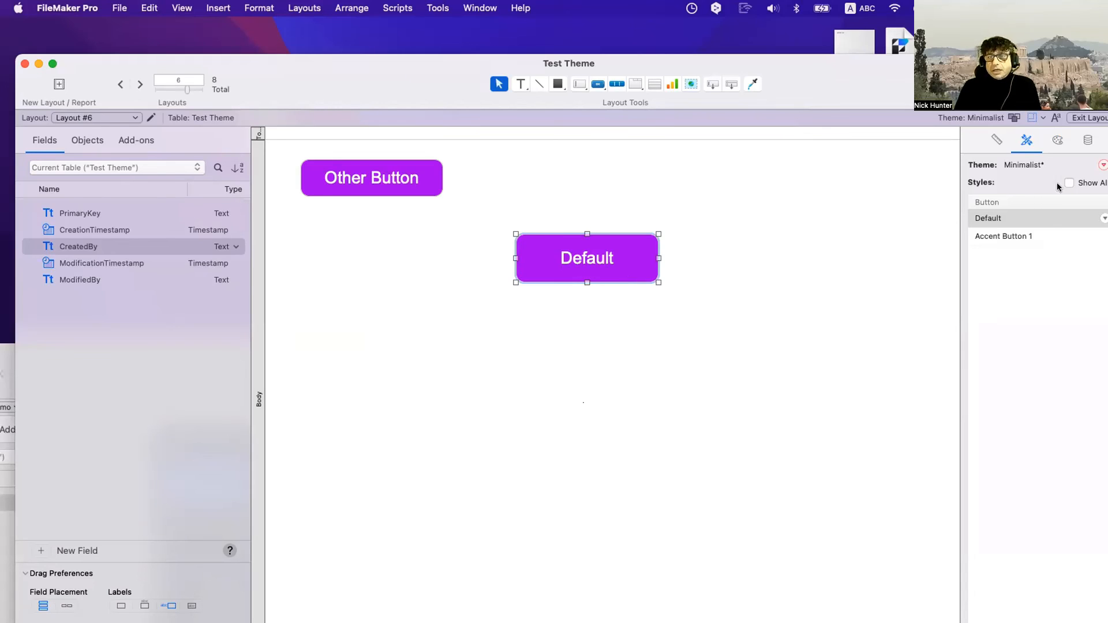
Save the changed button styling to the Minimalist theme and clear the selection
left_click_drag(813, 85, 789, 83)
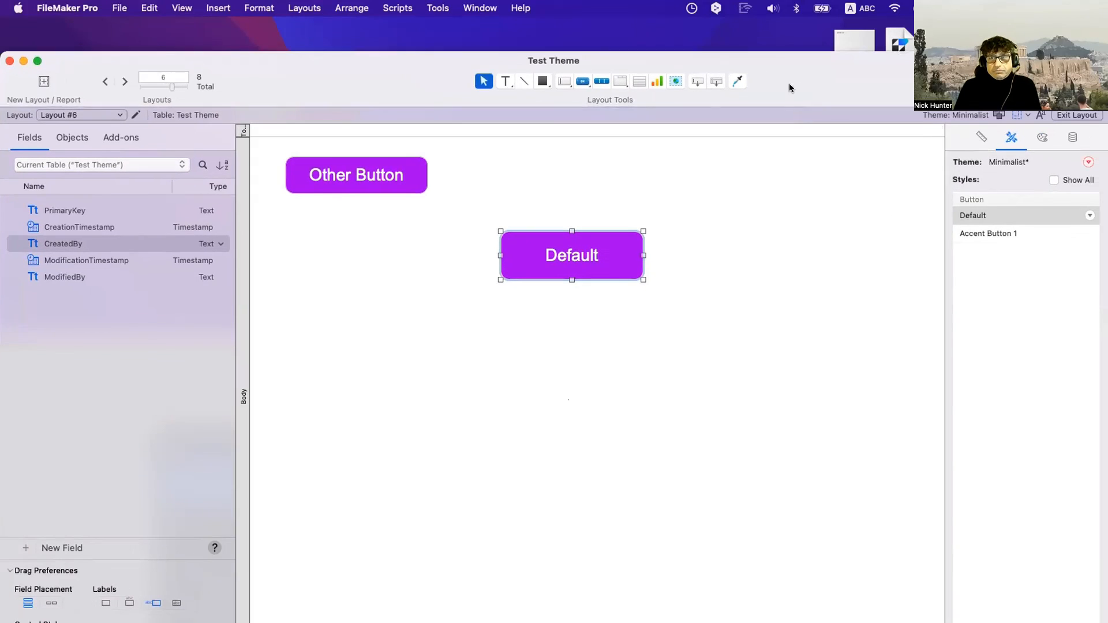
left_click(1088, 163)
left_click(1079, 171)
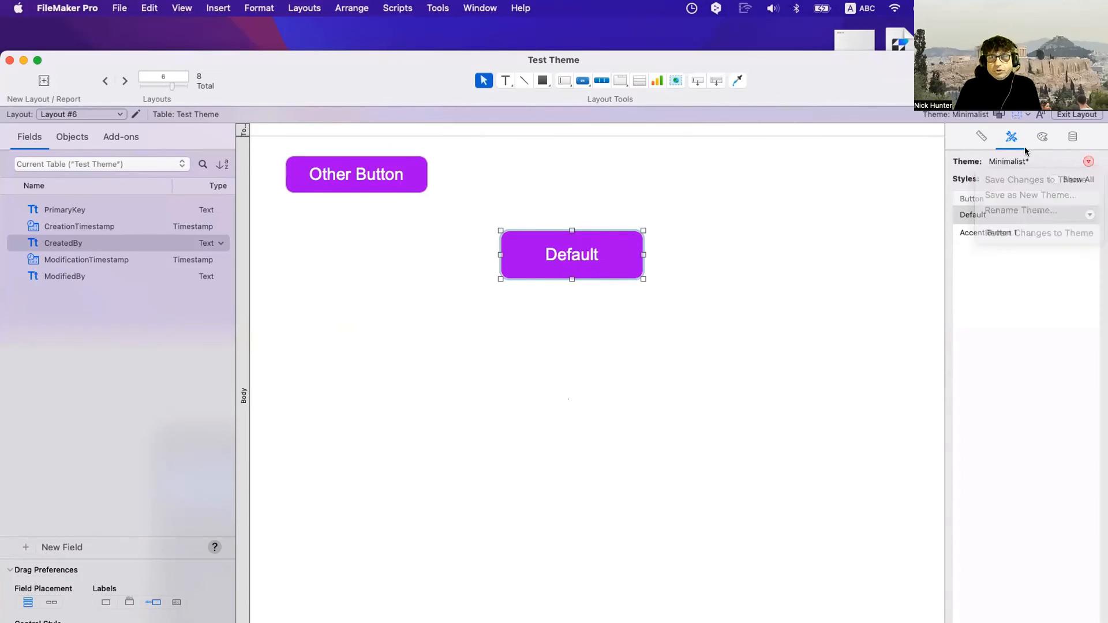
left_click(970, 222)
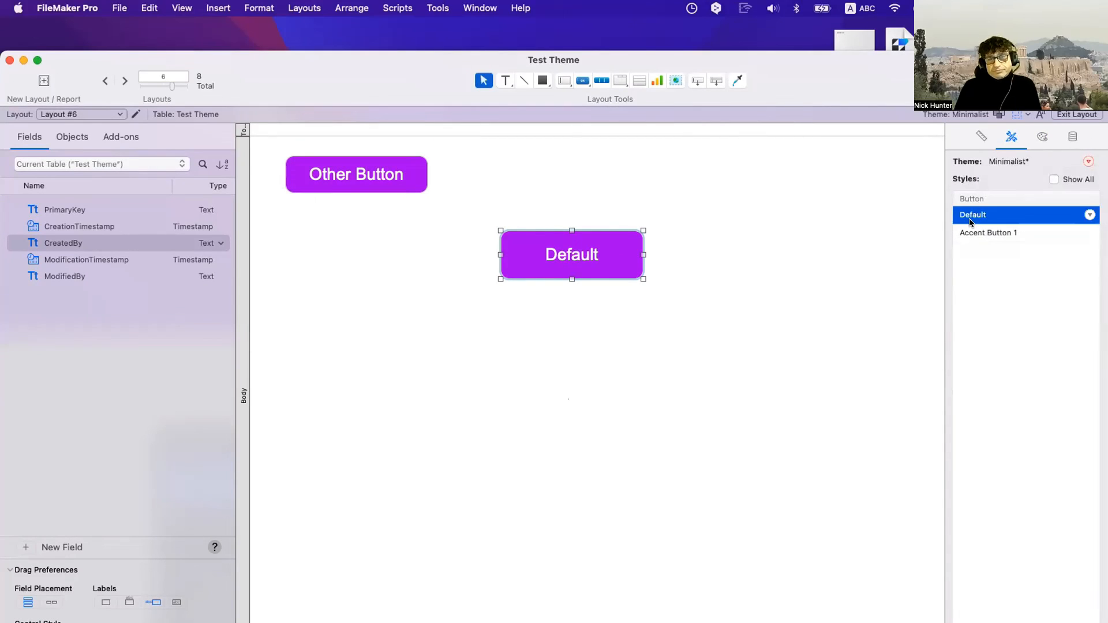
left_click(1088, 162)
left_click(1090, 179)
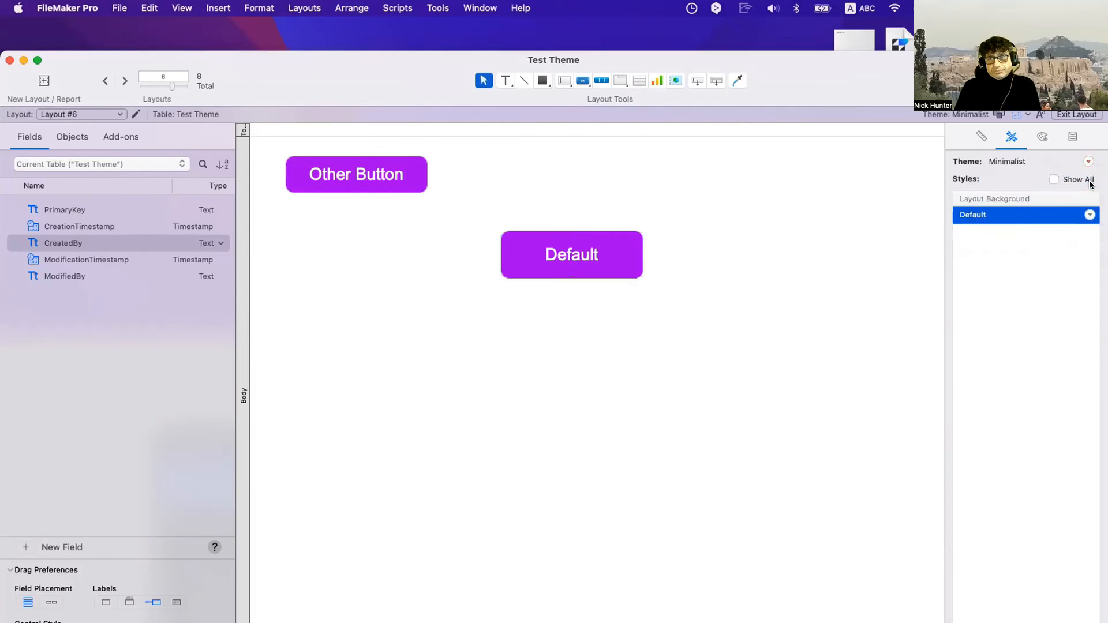
left_click(861, 232)
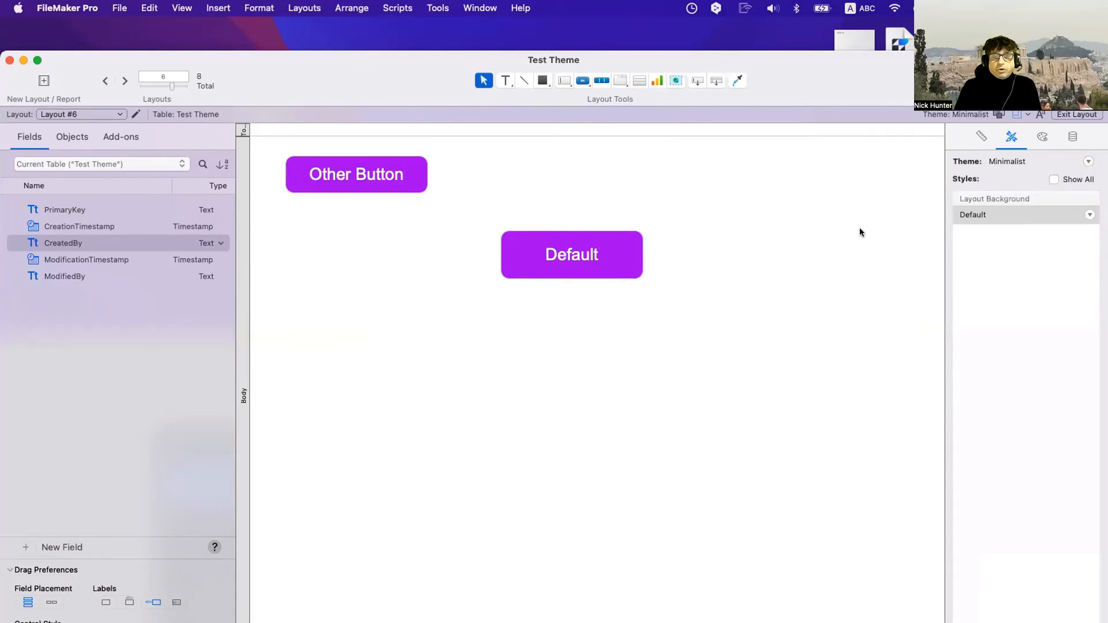
Check the button on Layout #7 and Layout #8, moving Other Button on Layout #8 slightly up and to the left
left_click(88, 115)
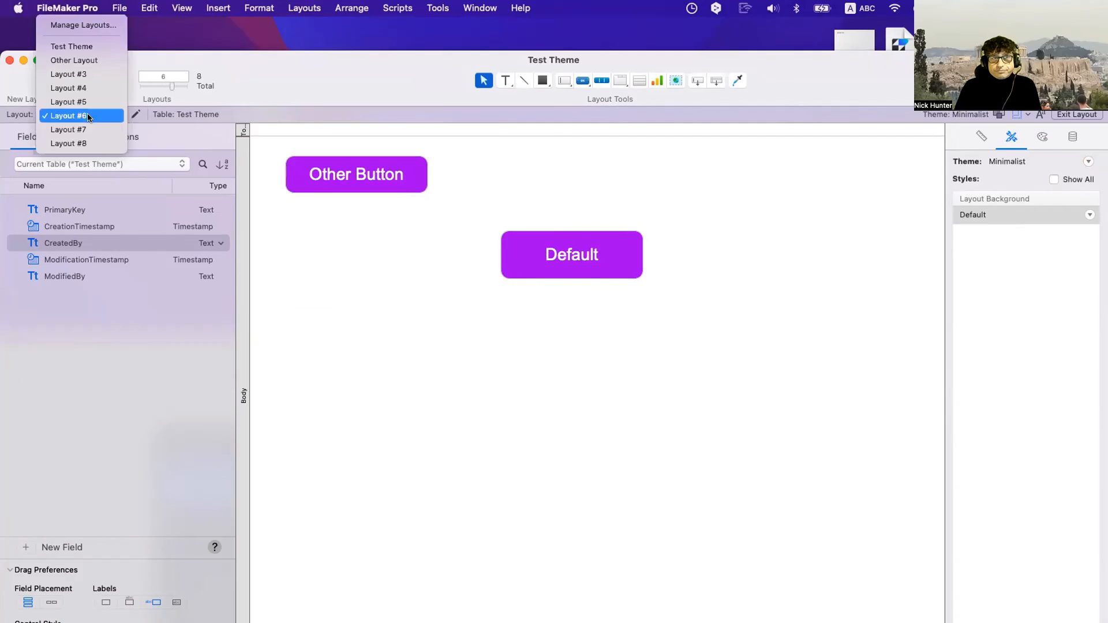
left_click(91, 129)
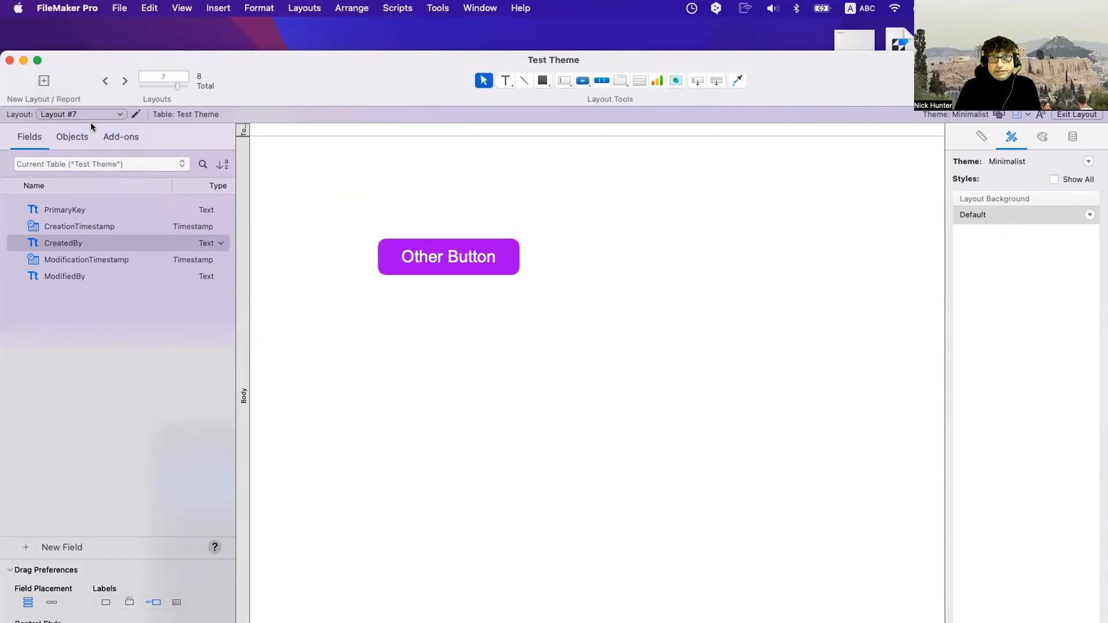
left_click(86, 113)
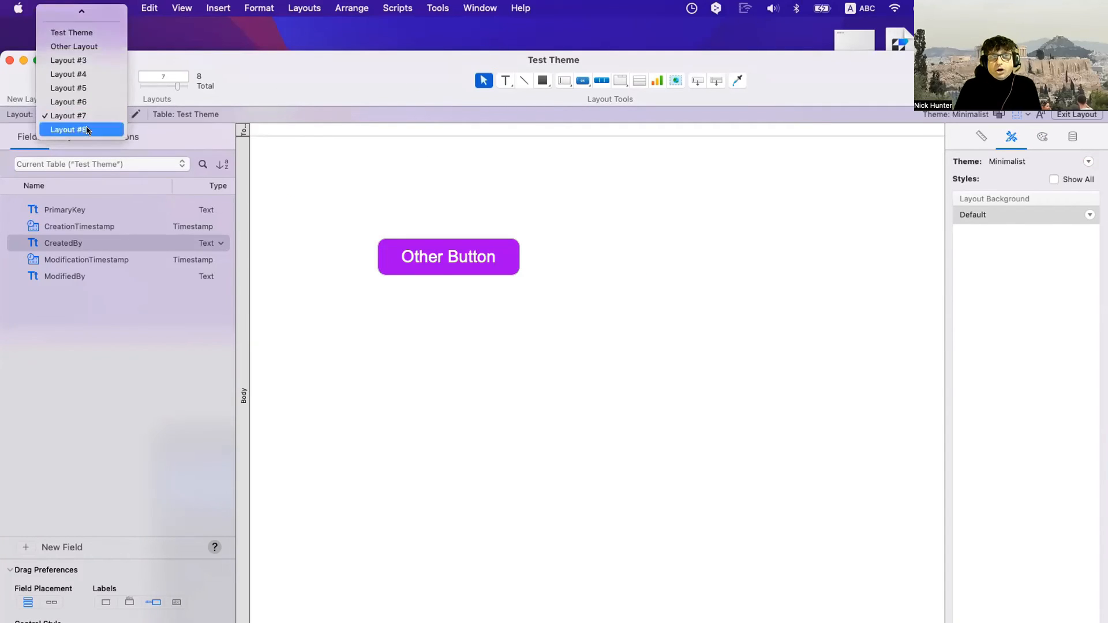
left_click(86, 129)
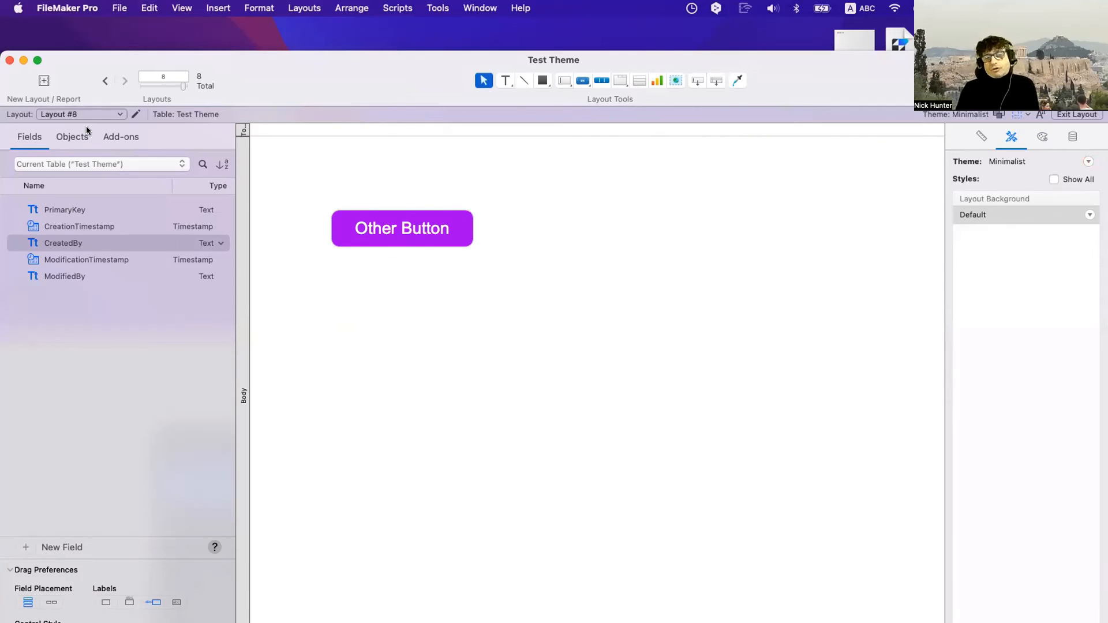
left_click_drag(353, 230, 332, 191)
left_click(348, 238)
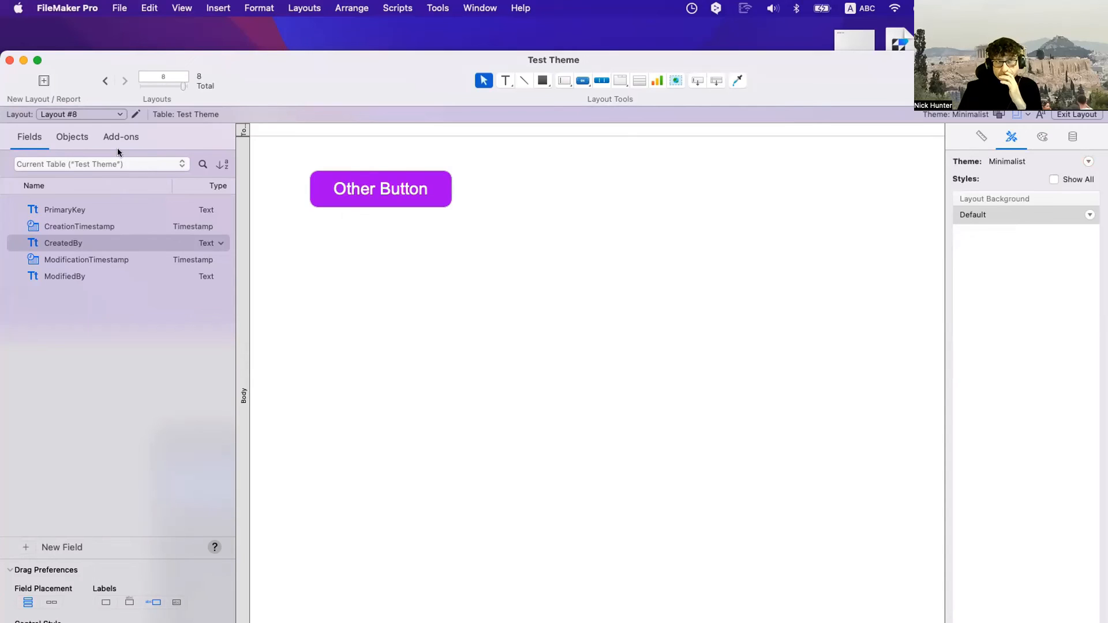
Return to Layout #6 and move the Default button directly below Other Button, aligned with it
left_click(96, 114)
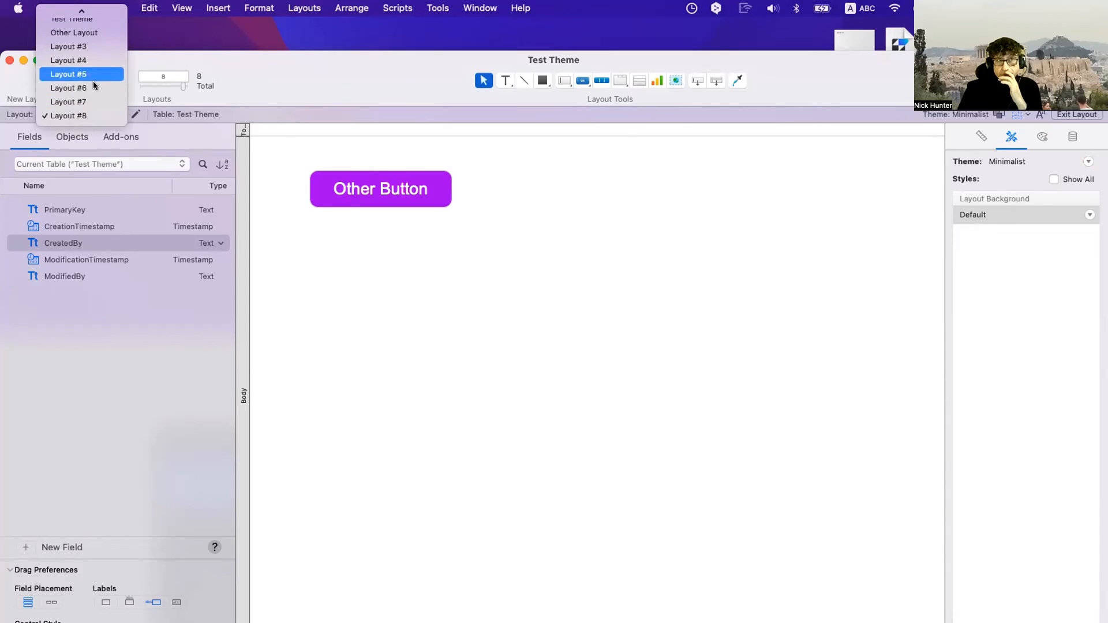
left_click(89, 87)
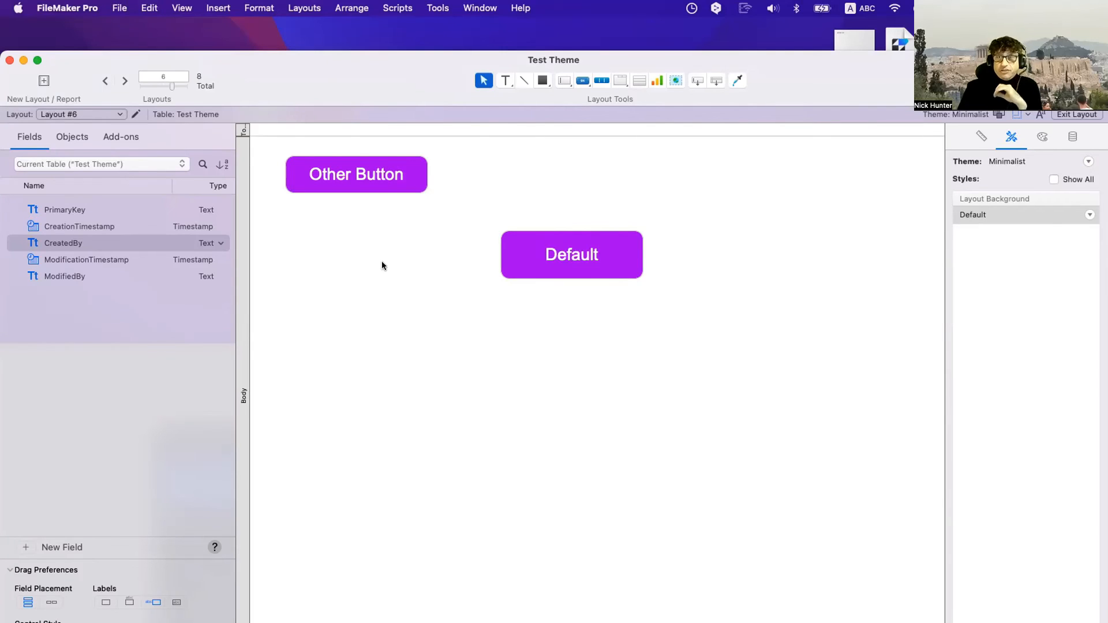
left_click_drag(559, 262, 344, 236)
left_click(389, 309)
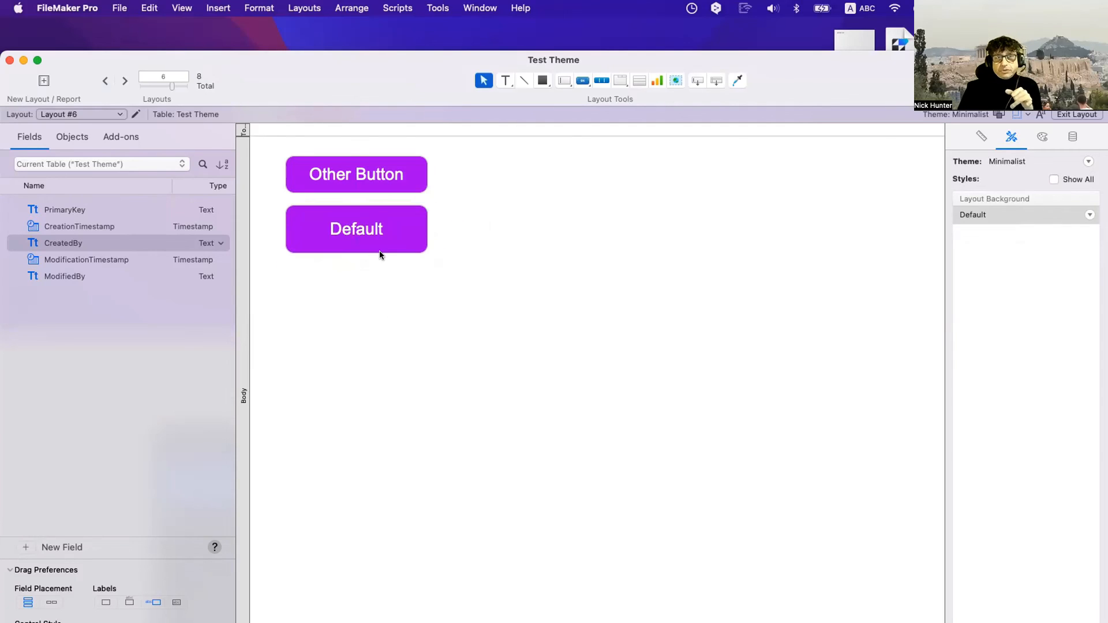
Change the Default button's fill to solid green from the theme colours
left_click(374, 231)
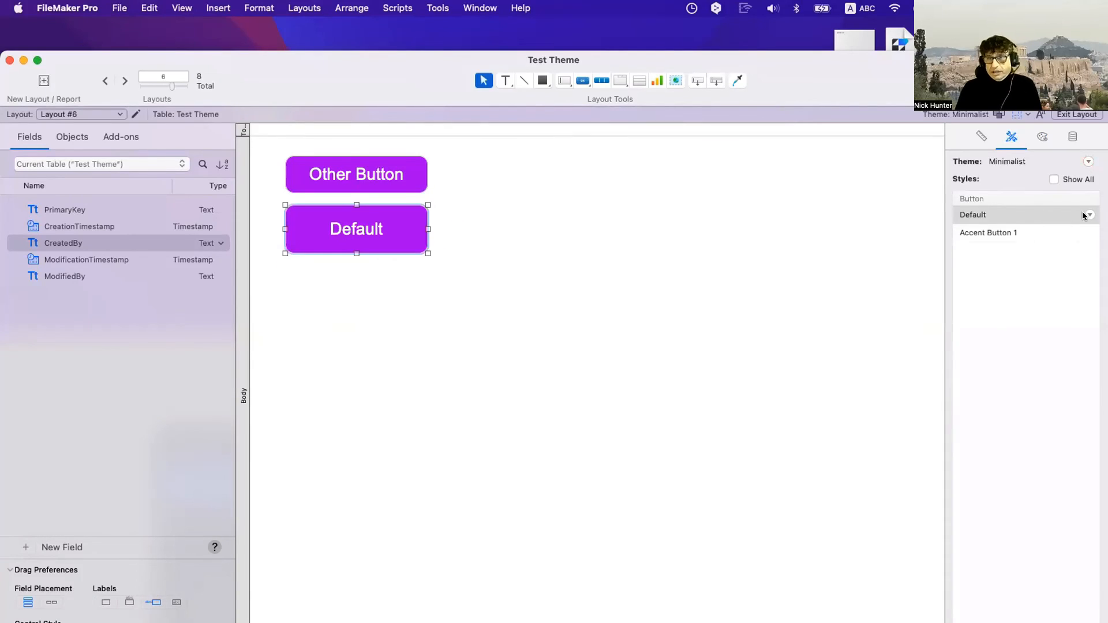
left_click(1042, 137)
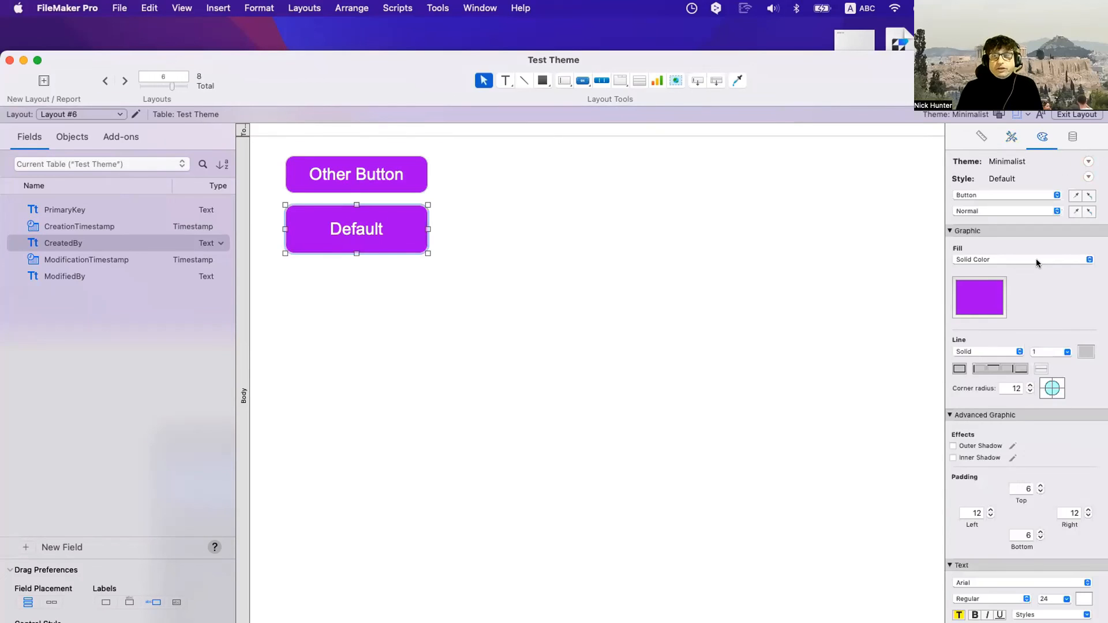
left_click(976, 295)
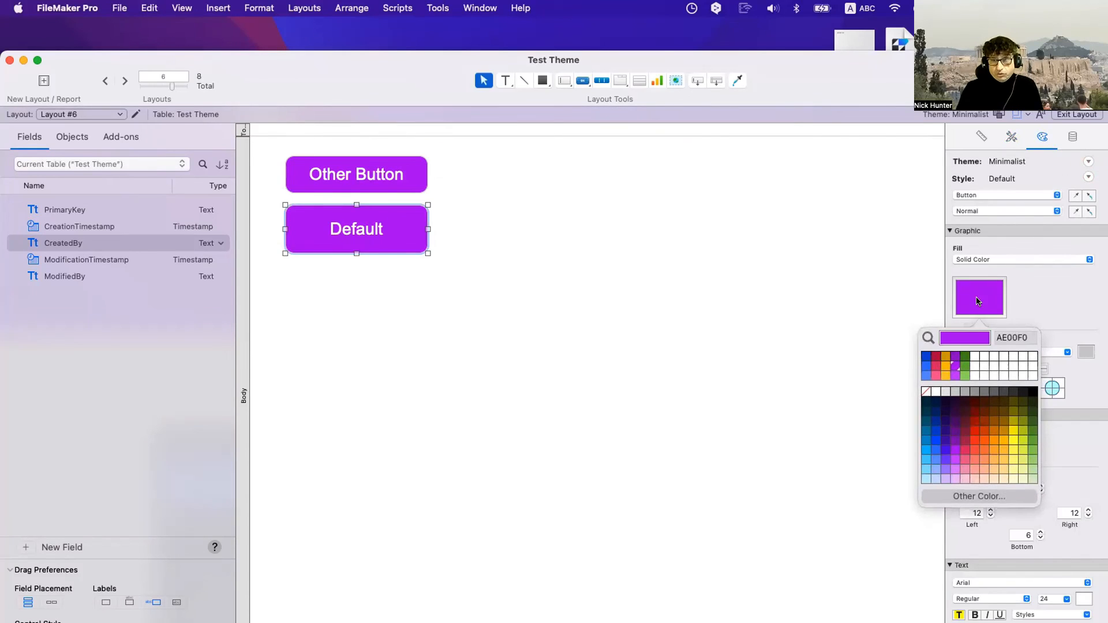
left_click(964, 358)
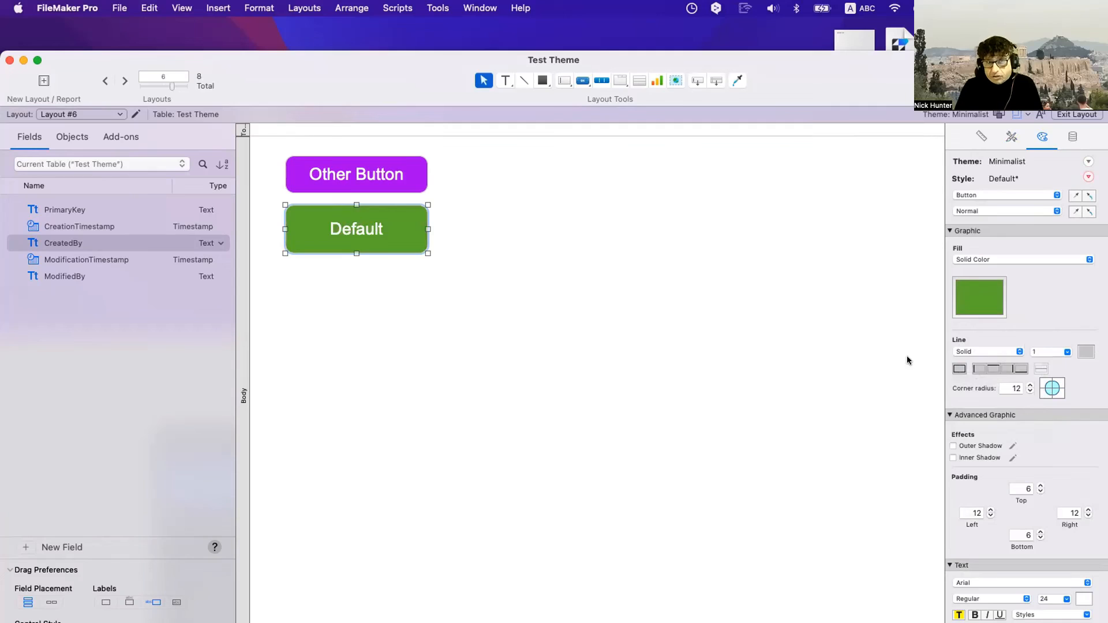
Save the green formatting to the current Default style and save the changes to the Minimalist theme
left_click(1088, 177)
left_click(1088, 196)
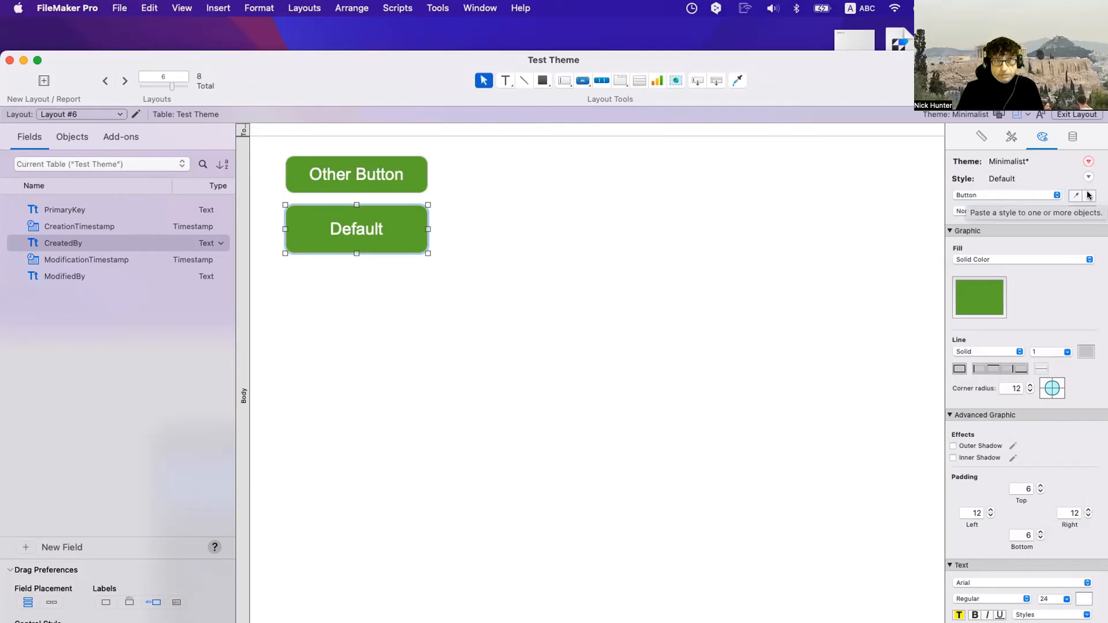
left_click(1088, 161)
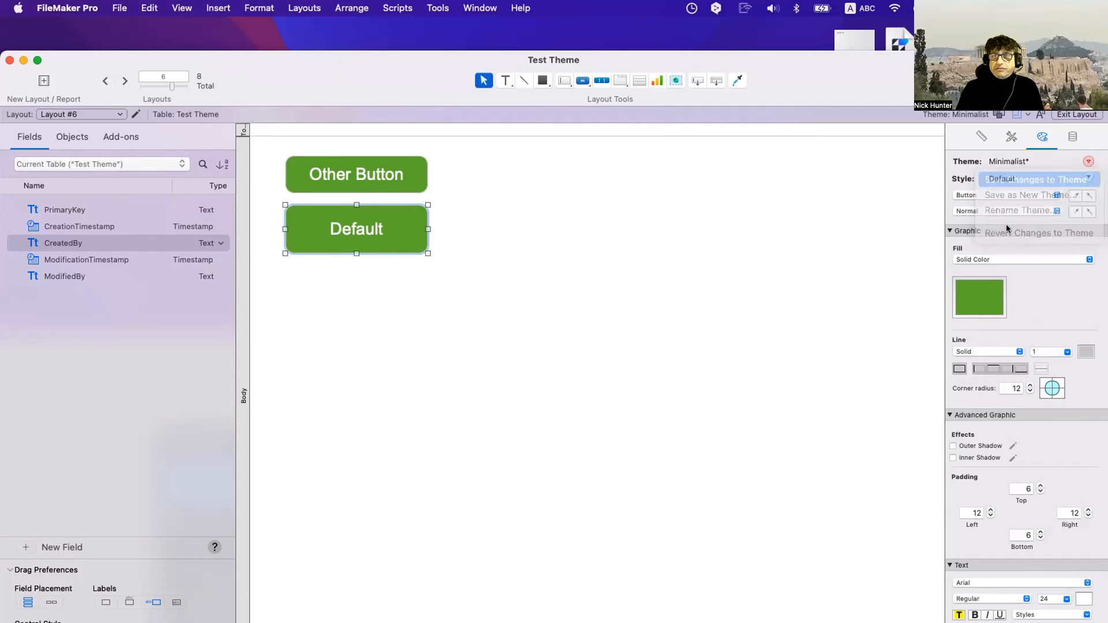
left_click(562, 258)
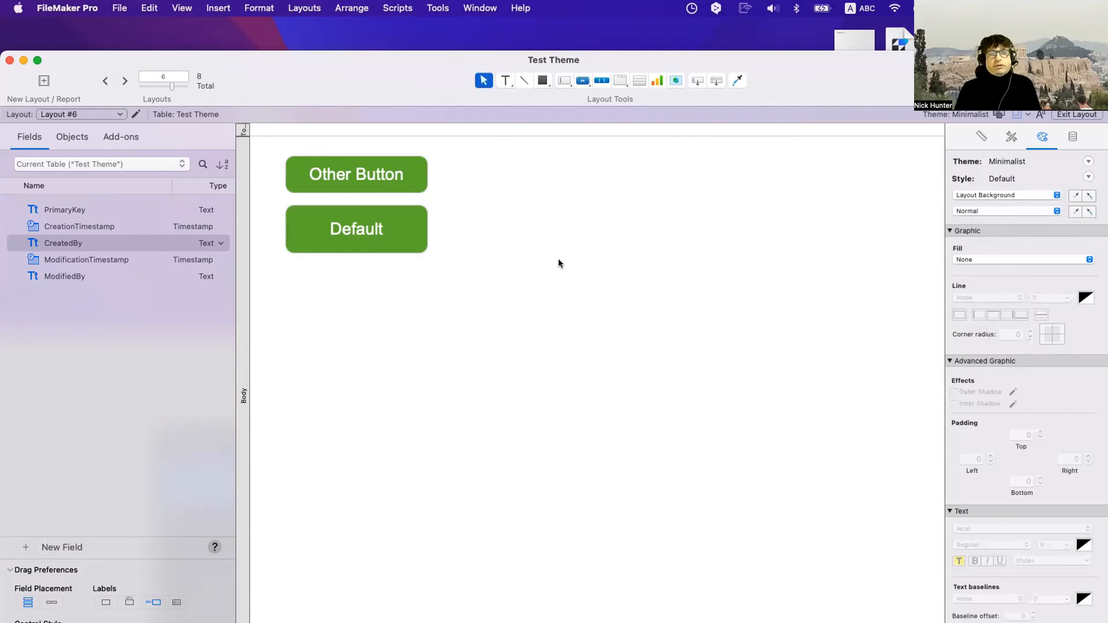
Check the button colour on Layout #7 and Layout #8, ending back on Layout #6
left_click(122, 79)
left_click(123, 80)
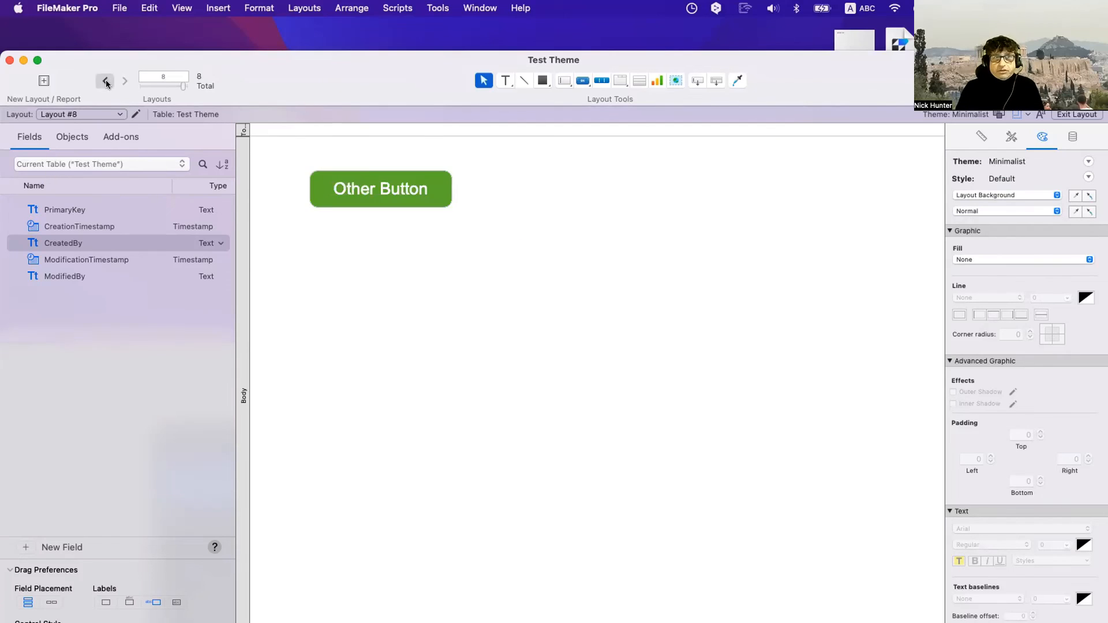
left_click(105, 81)
left_click(106, 81)
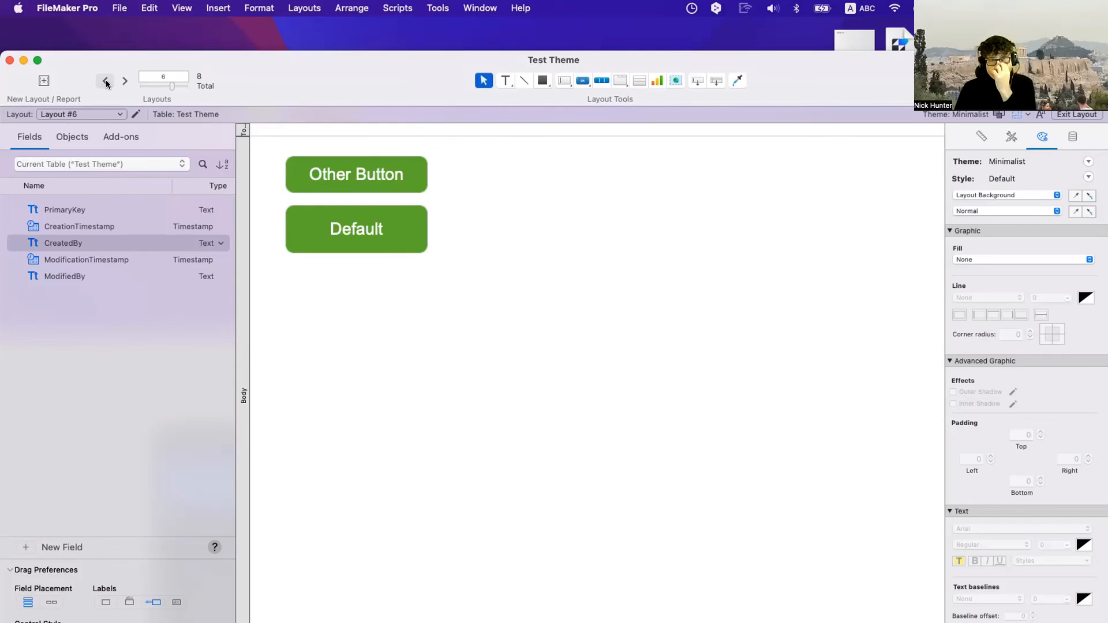
Apply the Accent Button 1 style to the Default button and move it to the right of its place below Other Button
left_click(363, 231)
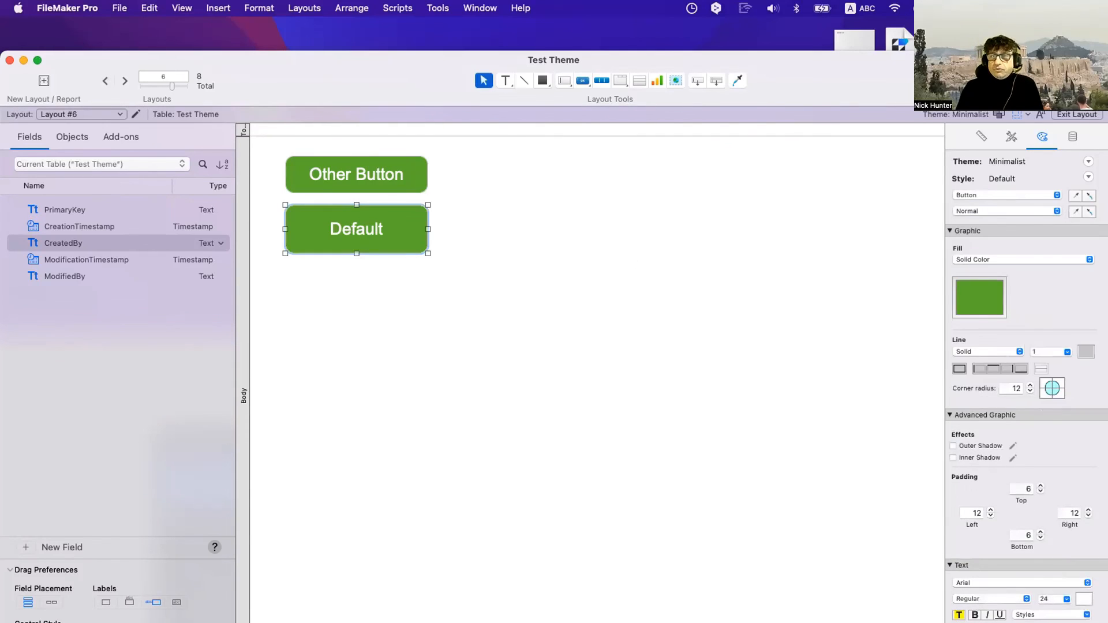
left_click(1011, 136)
left_click(984, 233)
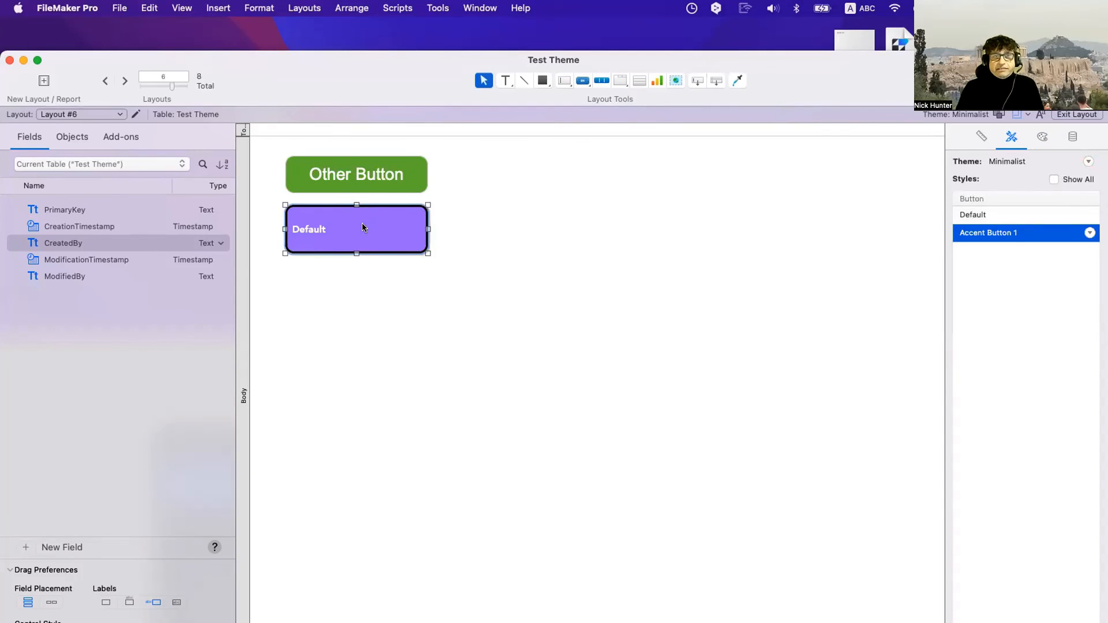
left_click_drag(362, 228, 558, 231)
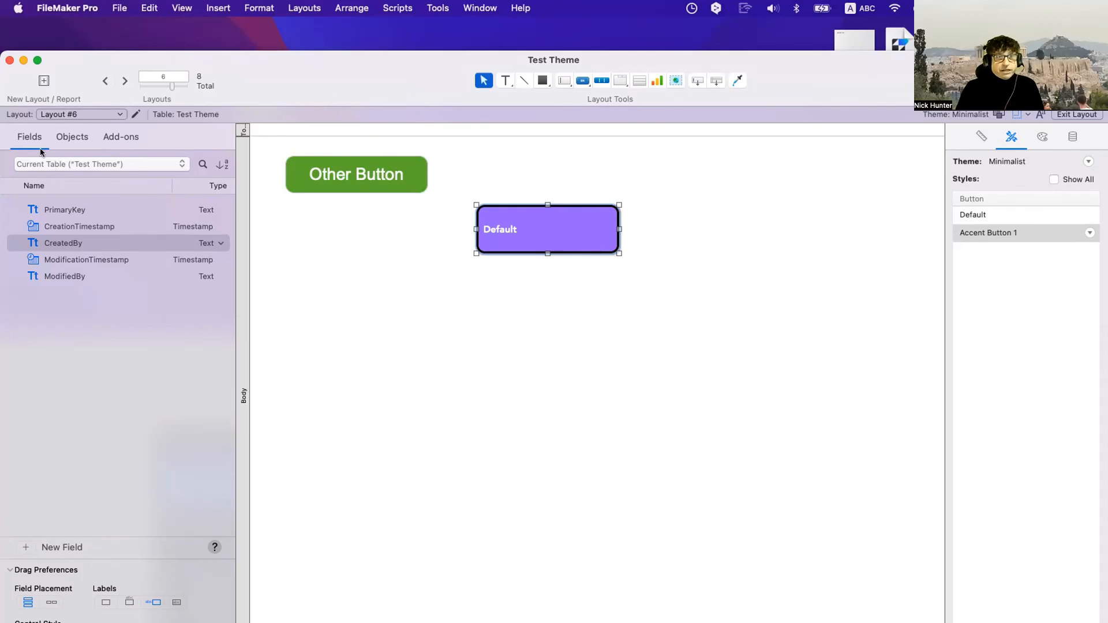
Paste a copy of the accent-styled button onto Layout #7 and place it below Other Button
left_click(75, 115)
left_click(74, 128)
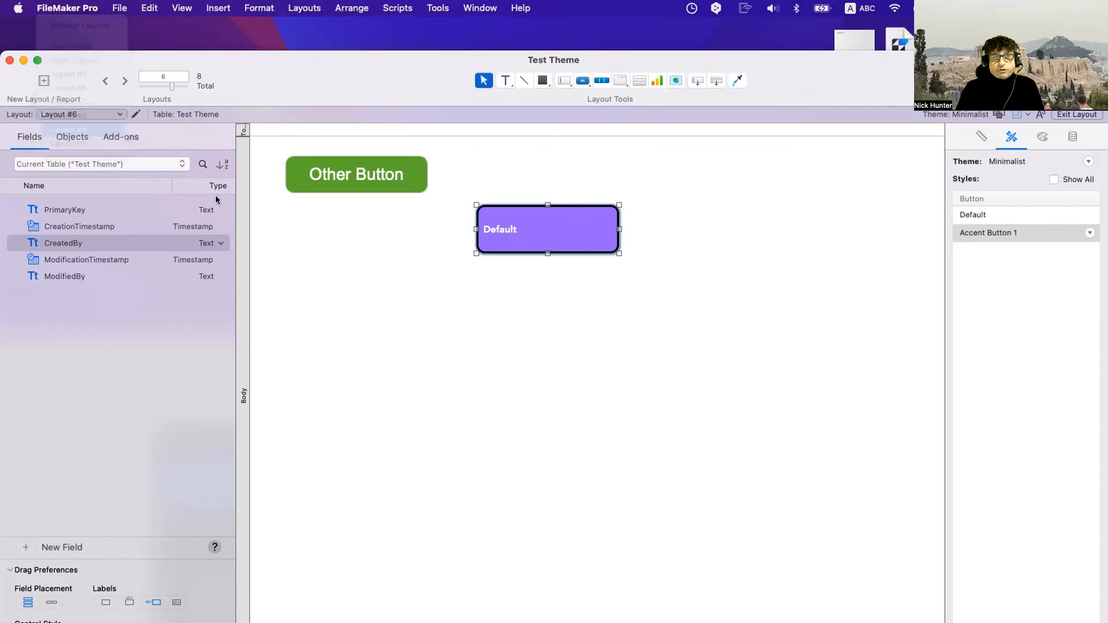
key("super+v")
left_click_drag(434, 307, 444, 332)
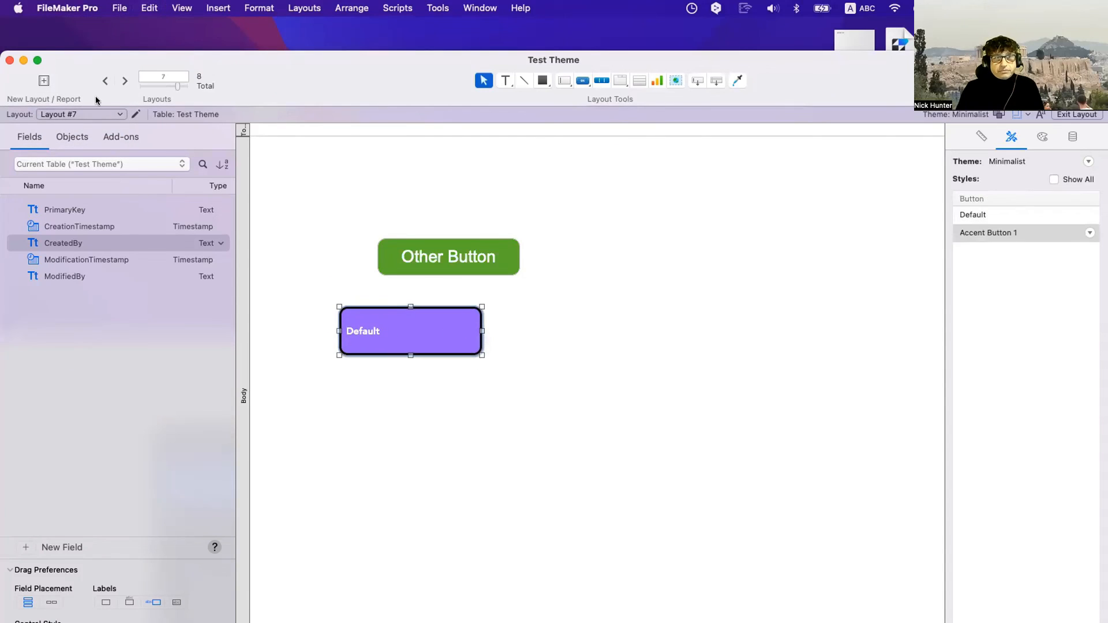
Paste another copy of the accent-styled button onto Layout #8 and deselect it
left_click(92, 112)
left_click(94, 129)
key("super+v")
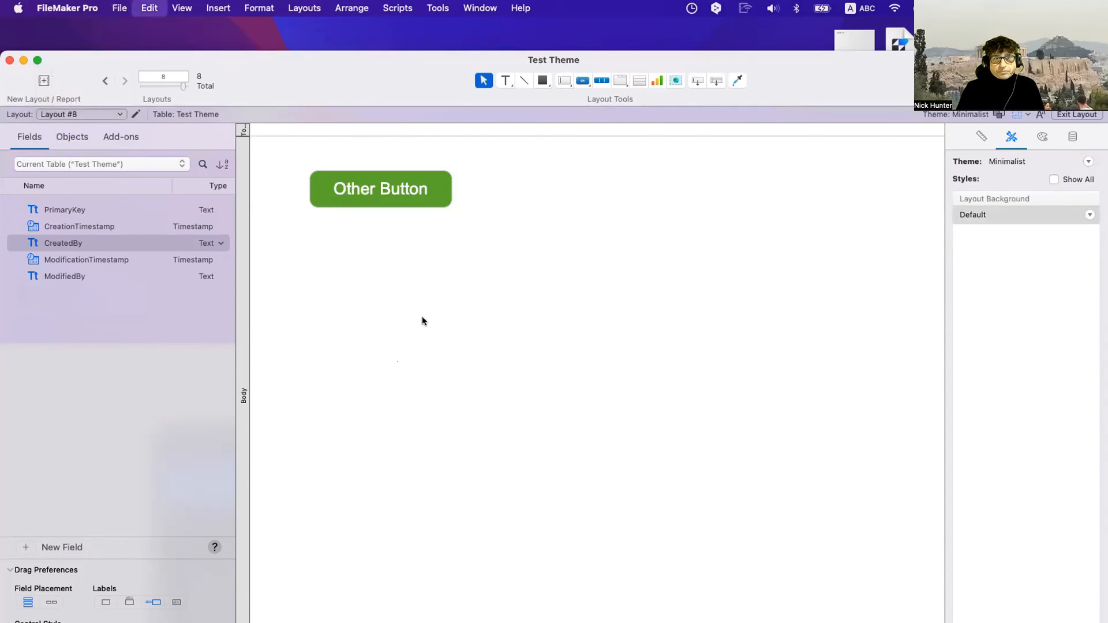
left_click(423, 307)
Return to Layout #6 and change the Default button's solid fill to orange
left_click(92, 112)
left_click(91, 86)
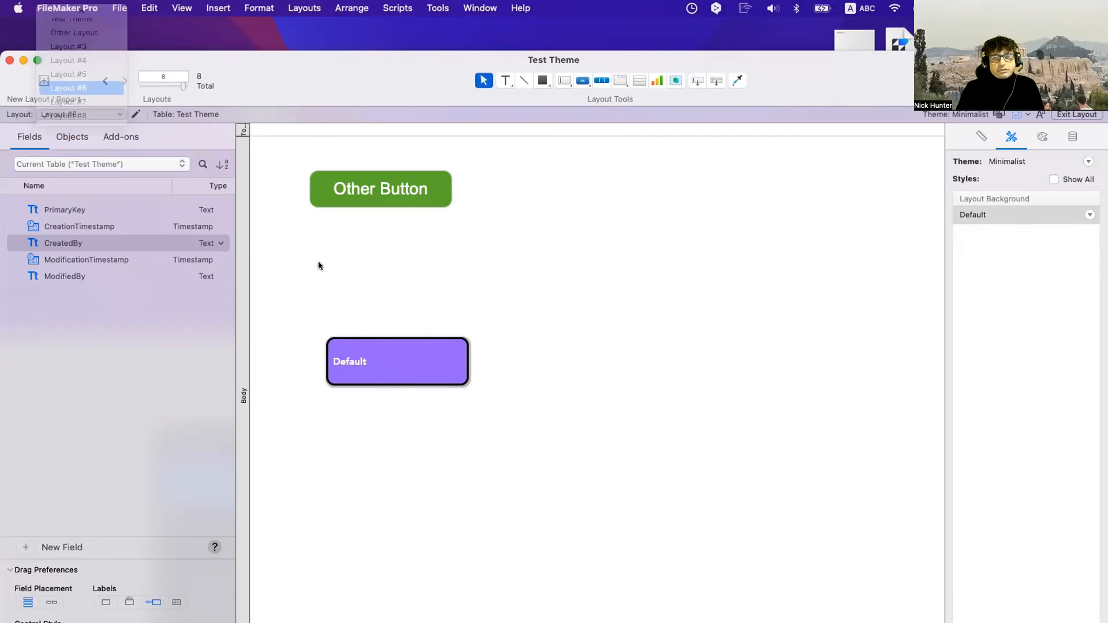
left_click(524, 250)
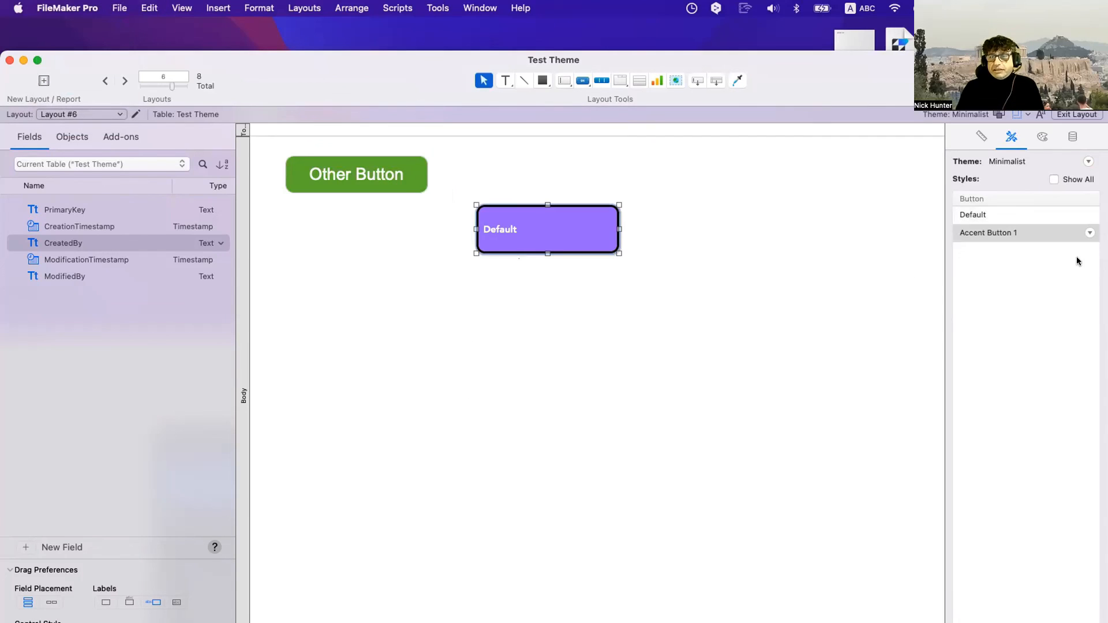
left_click(1042, 137)
left_click(981, 298)
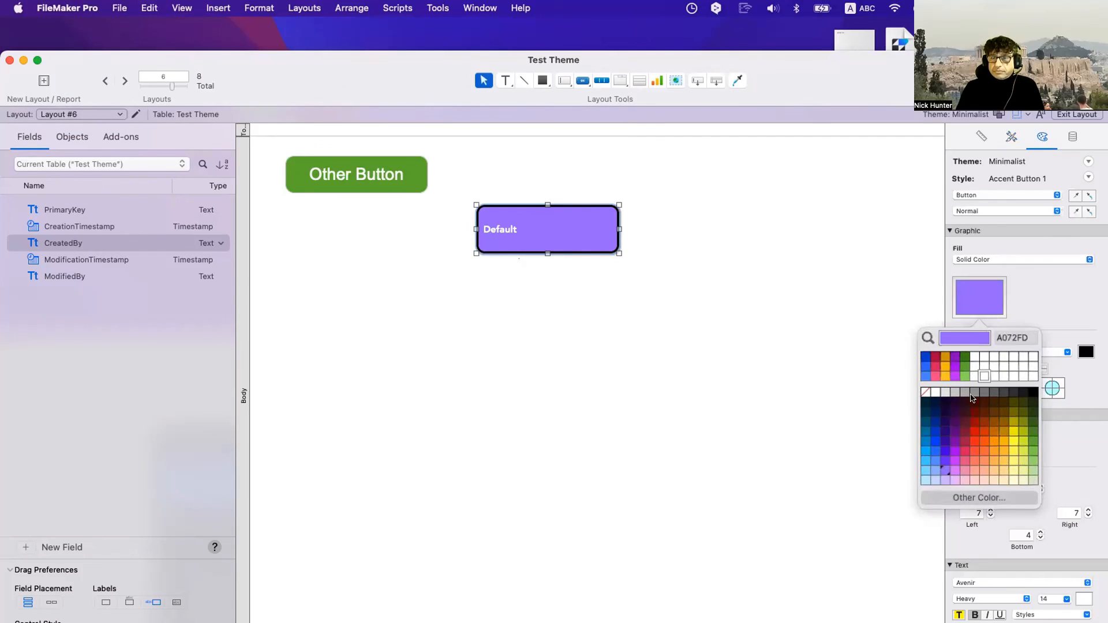
left_click(945, 371)
left_click(711, 356)
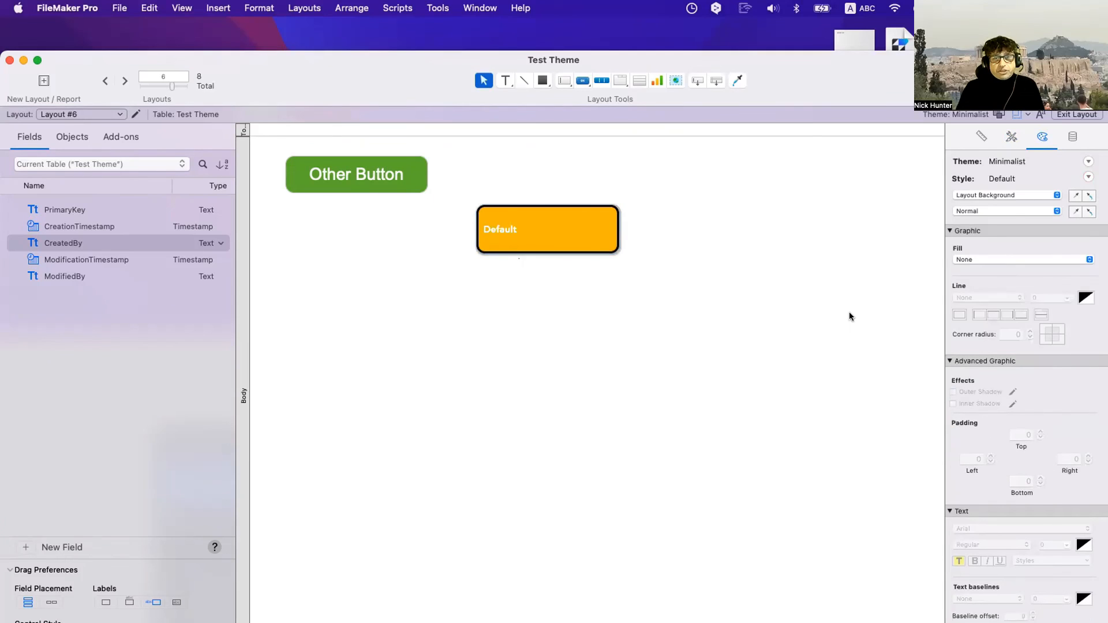
Save the Default button's changes to its Accent Button 1 style and save the changes to the Minimalist theme
left_click(537, 242)
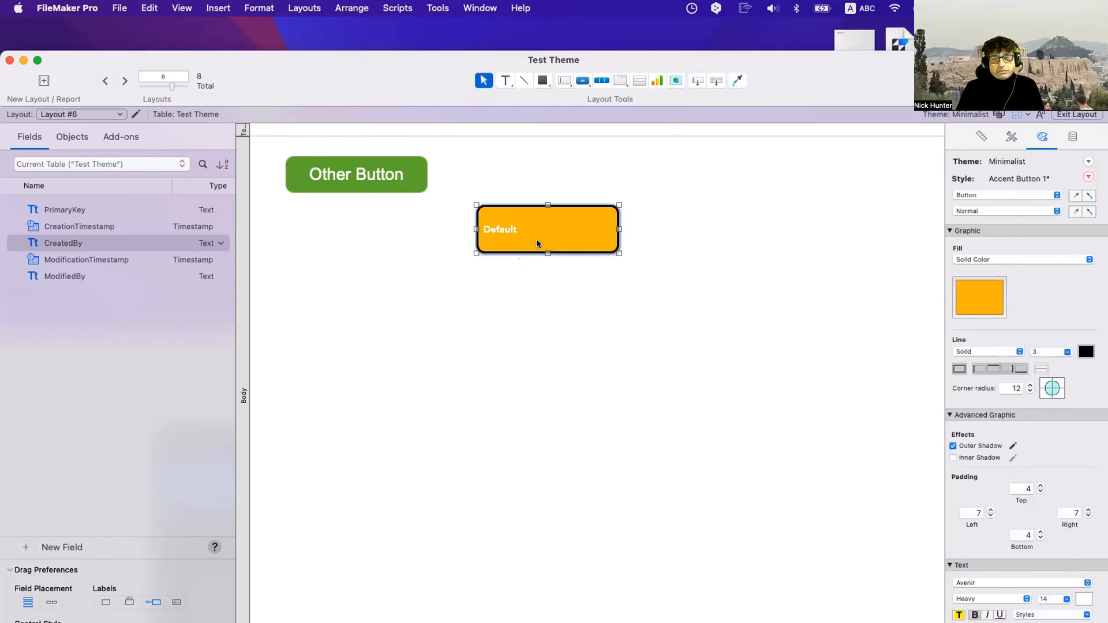
left_click(1088, 177)
left_click(1025, 197)
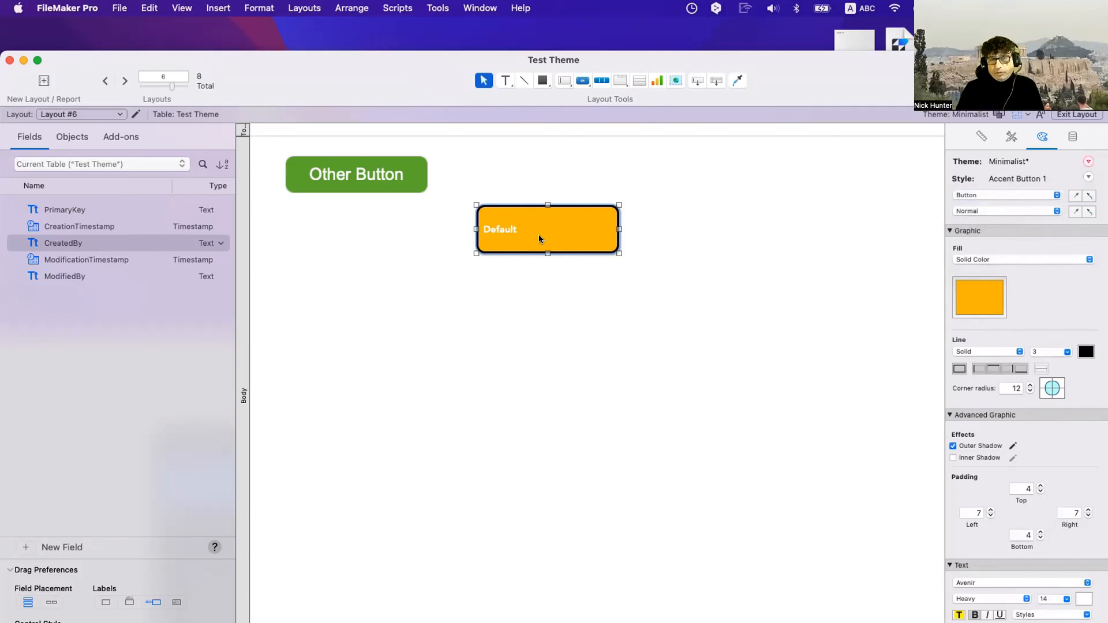
left_click(1089, 161)
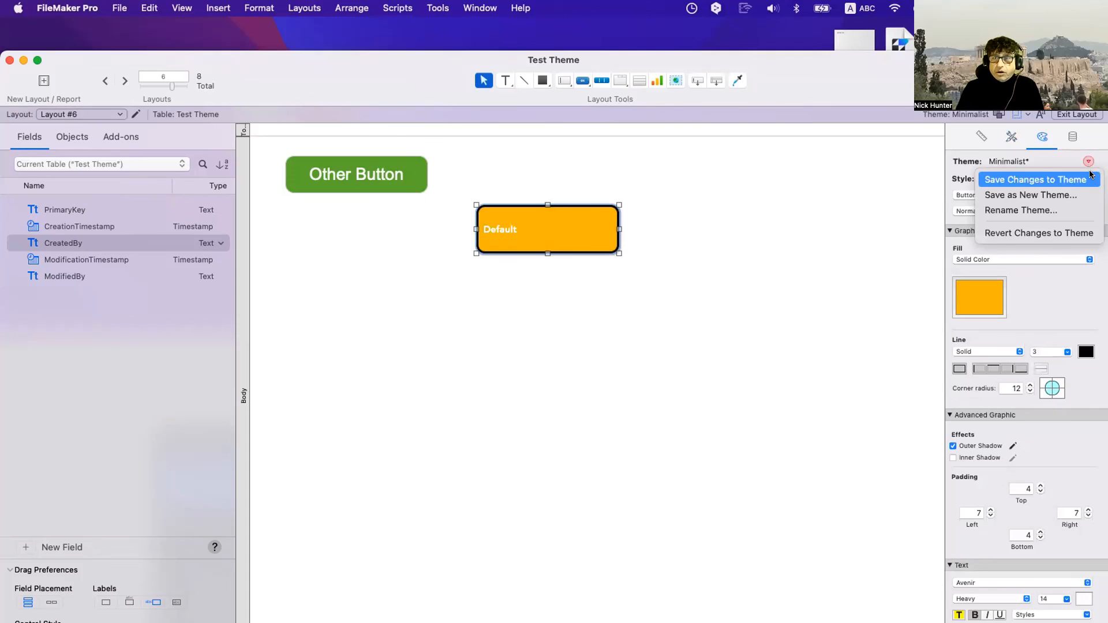
left_click(1091, 179)
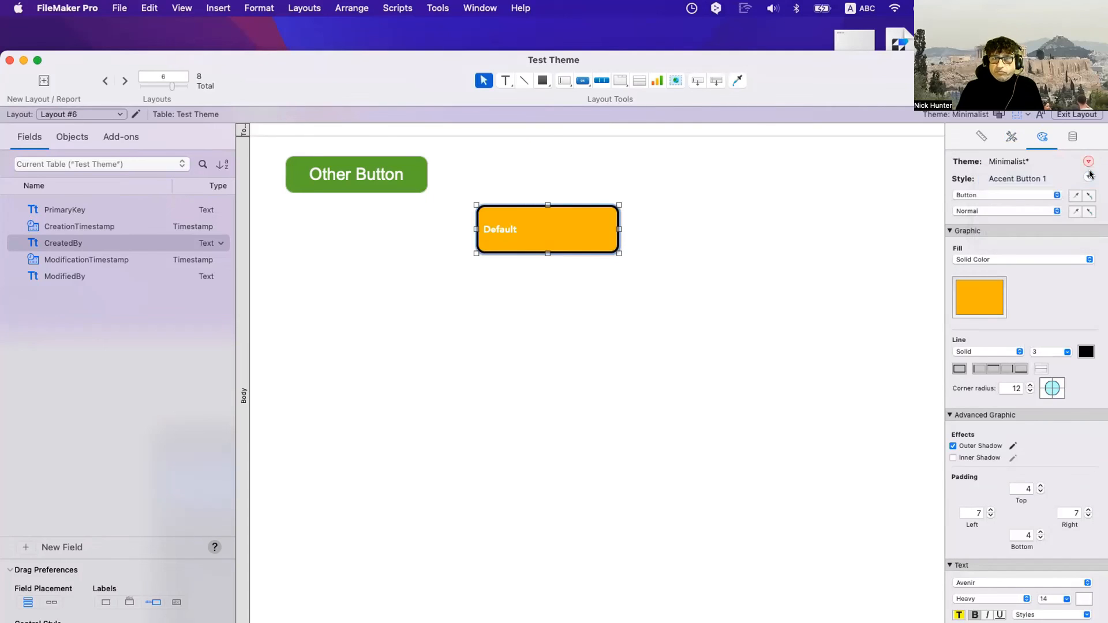
Check the accent-styled button's colour on Layout #7 and Layout #8, ending back on Layout #6
left_click(54, 114)
left_click(63, 128)
left_click(63, 118)
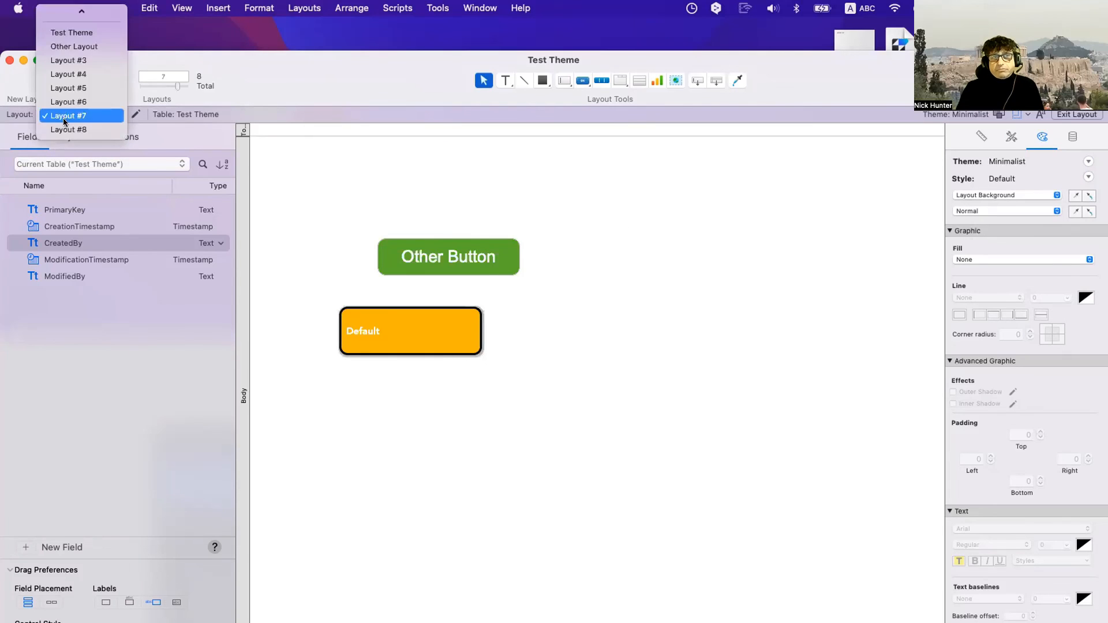
left_click(65, 128)
left_click(68, 112)
left_click(70, 87)
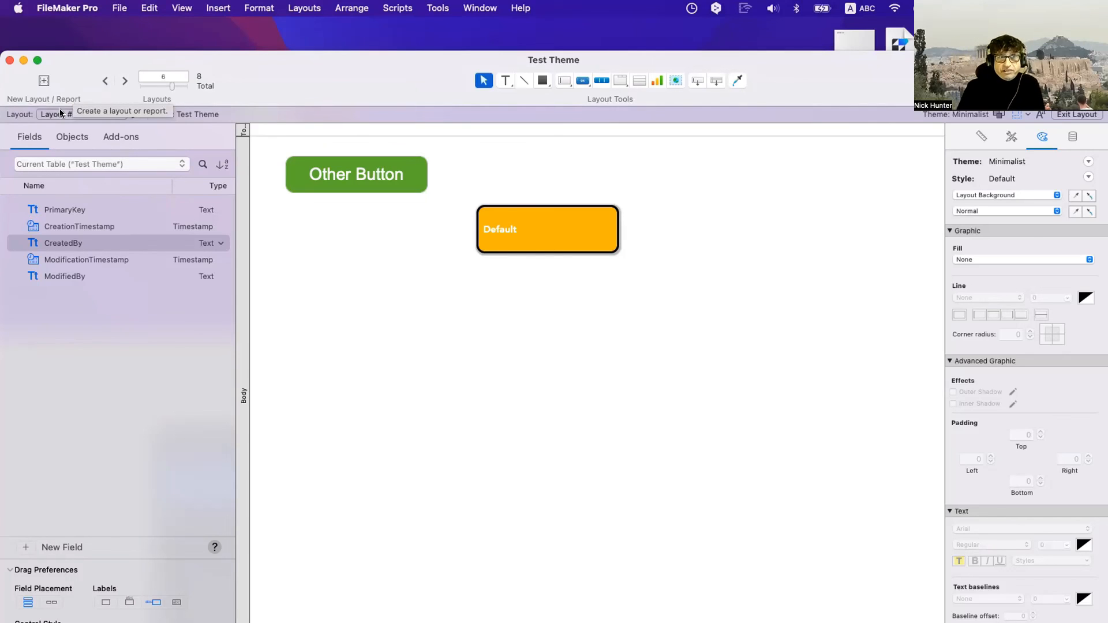
Look at the buttons on Layout #5 and return to Layout #6
left_click(62, 114)
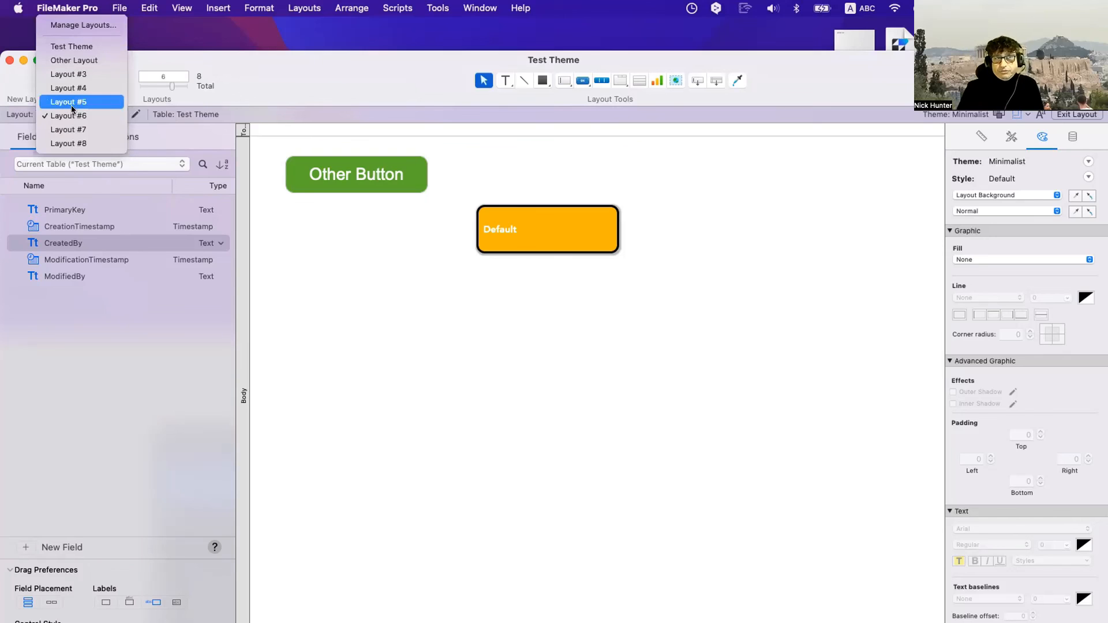
left_click(74, 102)
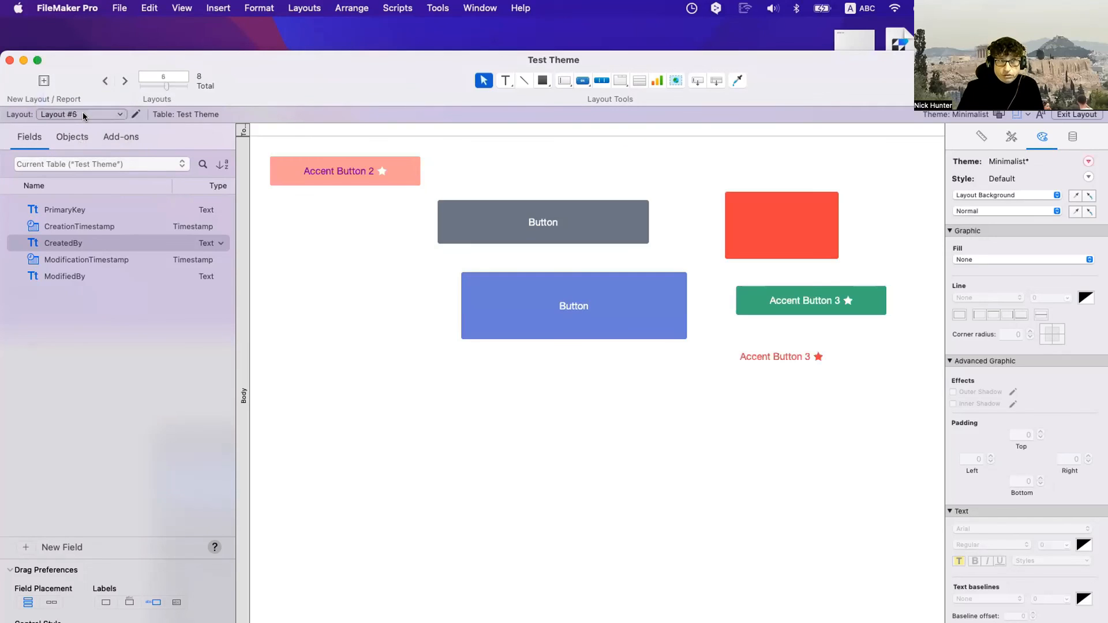
left_click(82, 112)
left_click(82, 123)
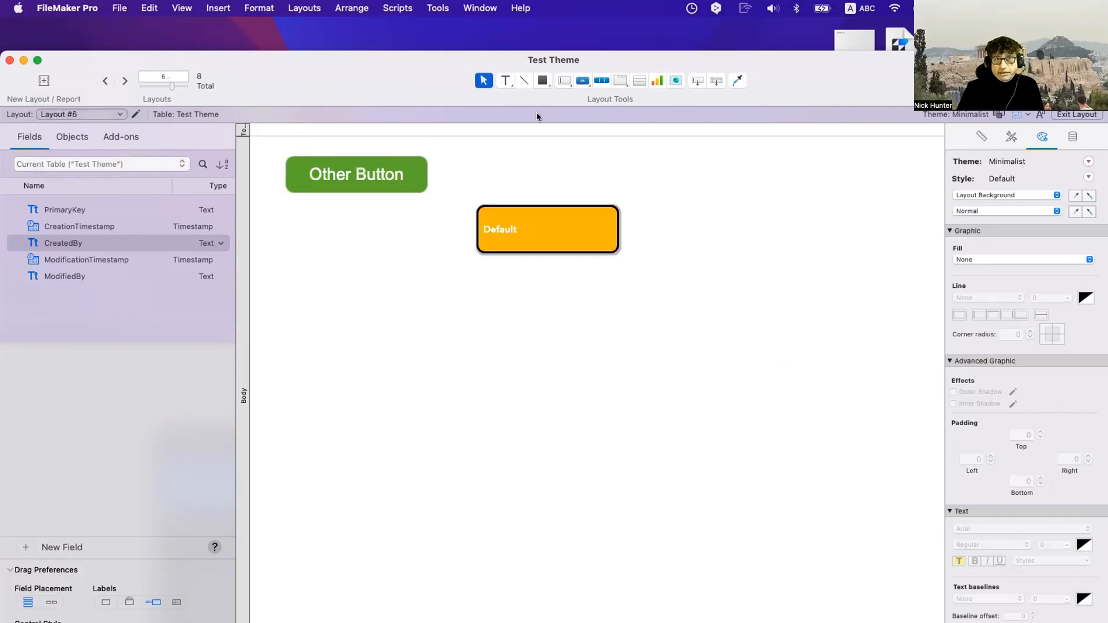
Draw a new unlabelled button below the Default button, apply the Accent Button 1 style and move it slightly upward
left_click(581, 81)
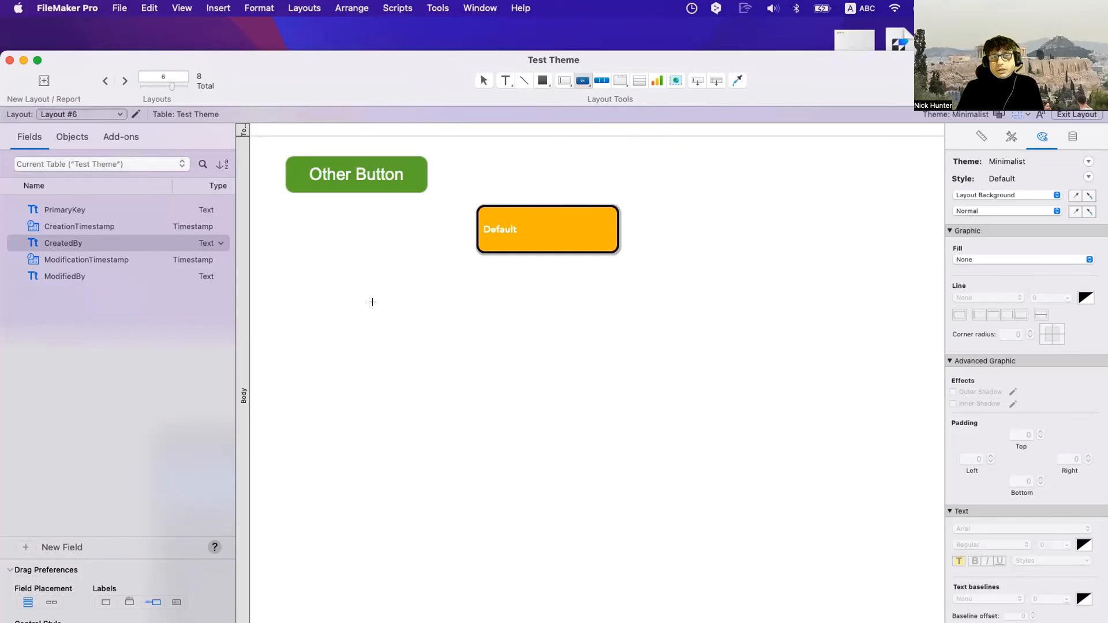
left_click_drag(376, 306, 547, 354)
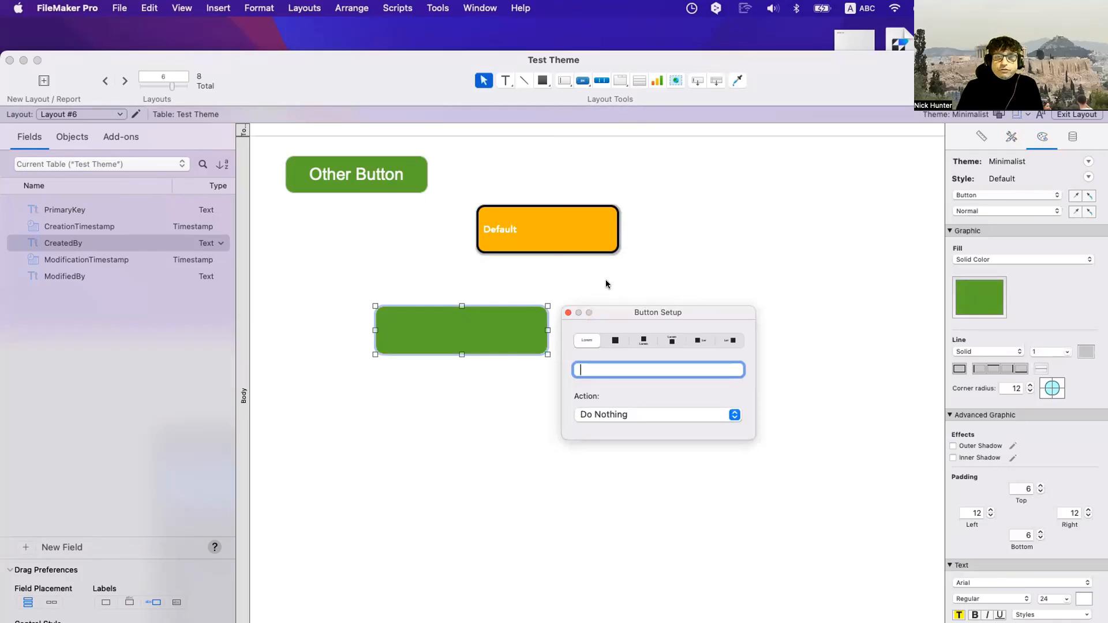
left_click(566, 313)
left_click(1011, 136)
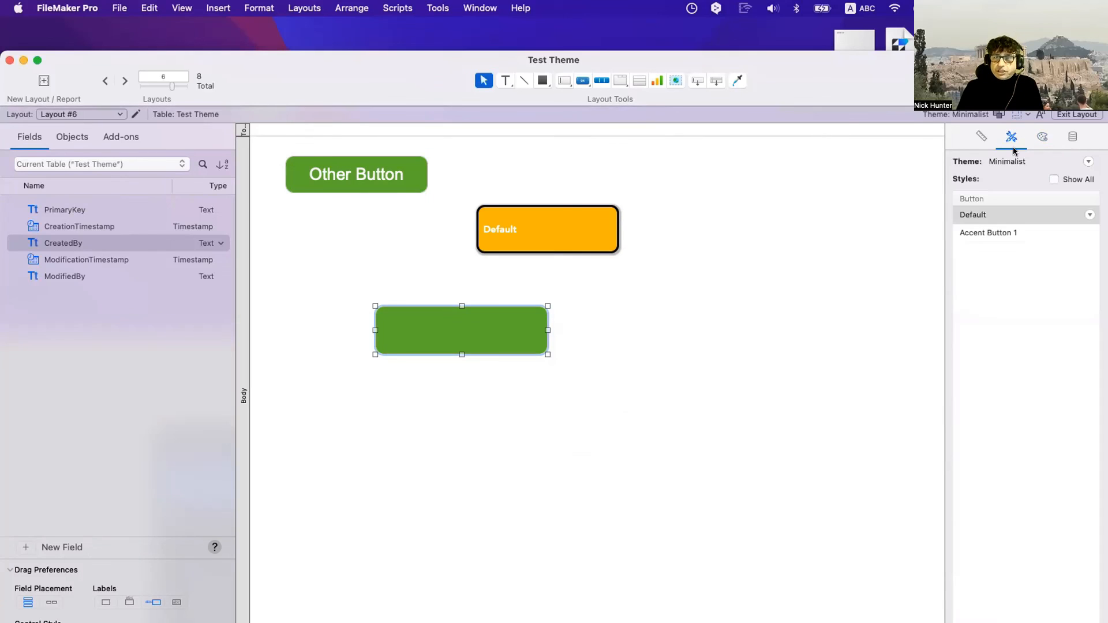
left_click(1041, 136)
left_click(1011, 136)
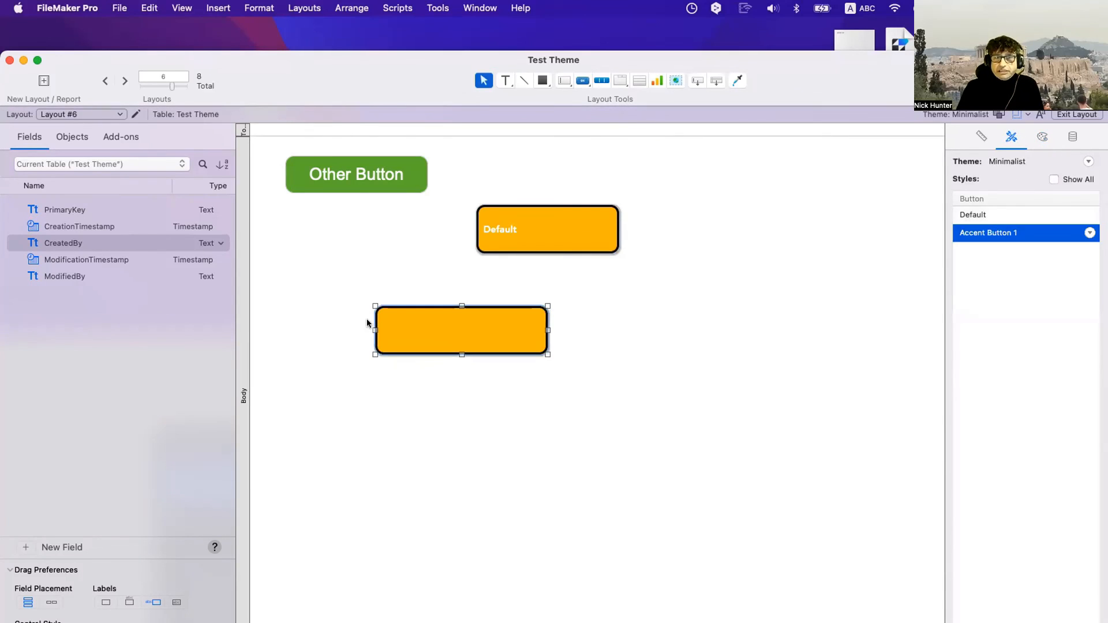
mouse_move(407, 330)
left_mouse_down()
mouse_move(434, 336)
mouse_move(412, 309)
left_mouse_up()
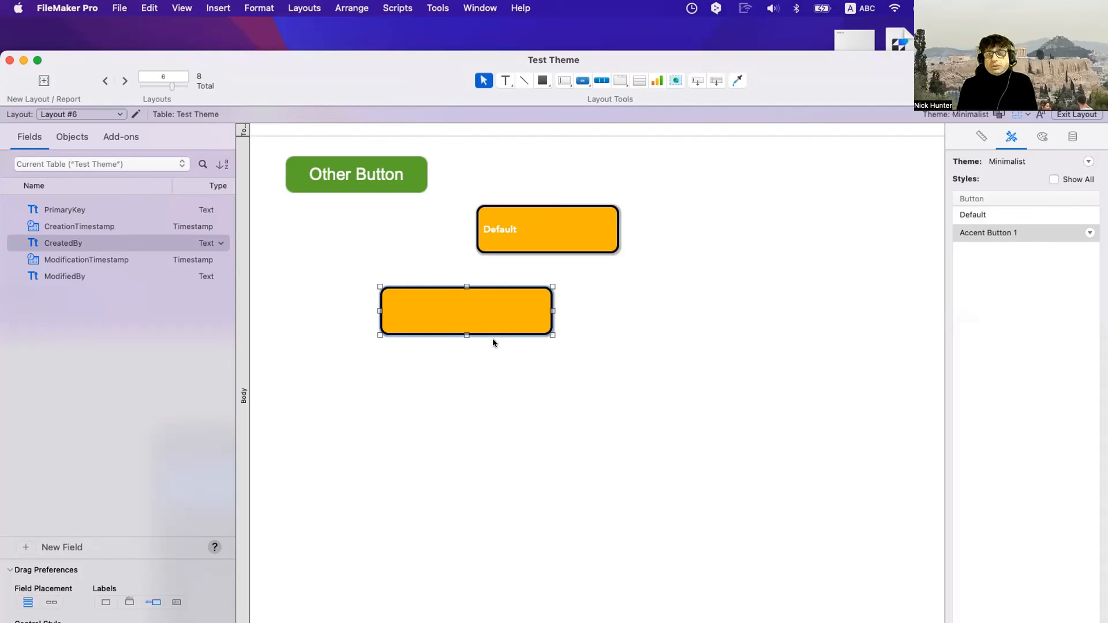
Give the new button a red fill, a blue line, a corner radius of 16 and yellow text
left_click(1033, 142)
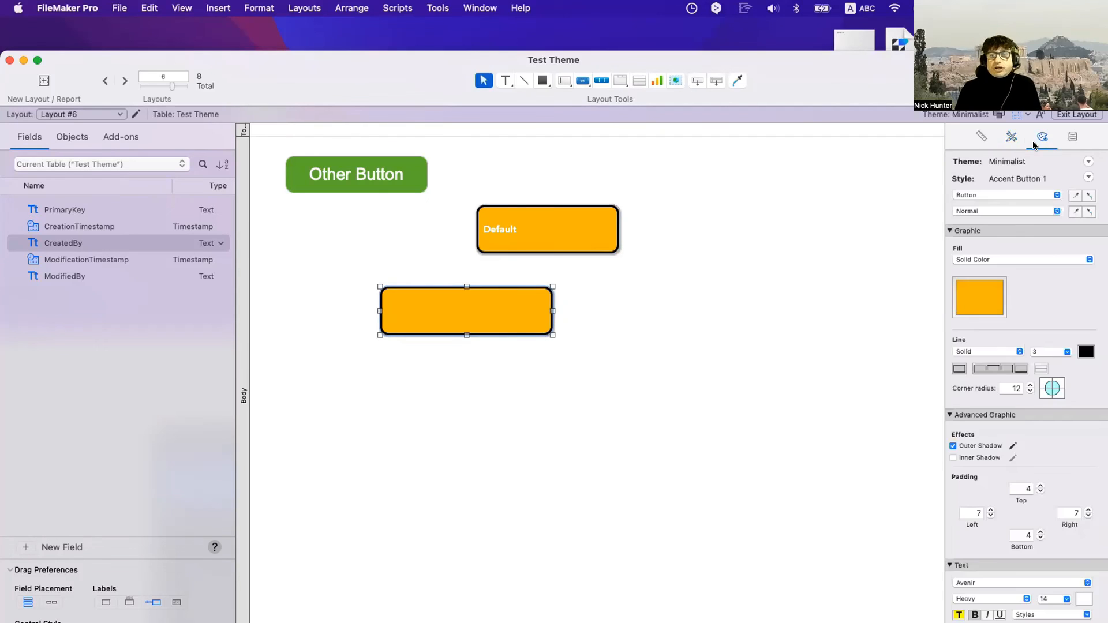
left_click(980, 297)
left_click(975, 428)
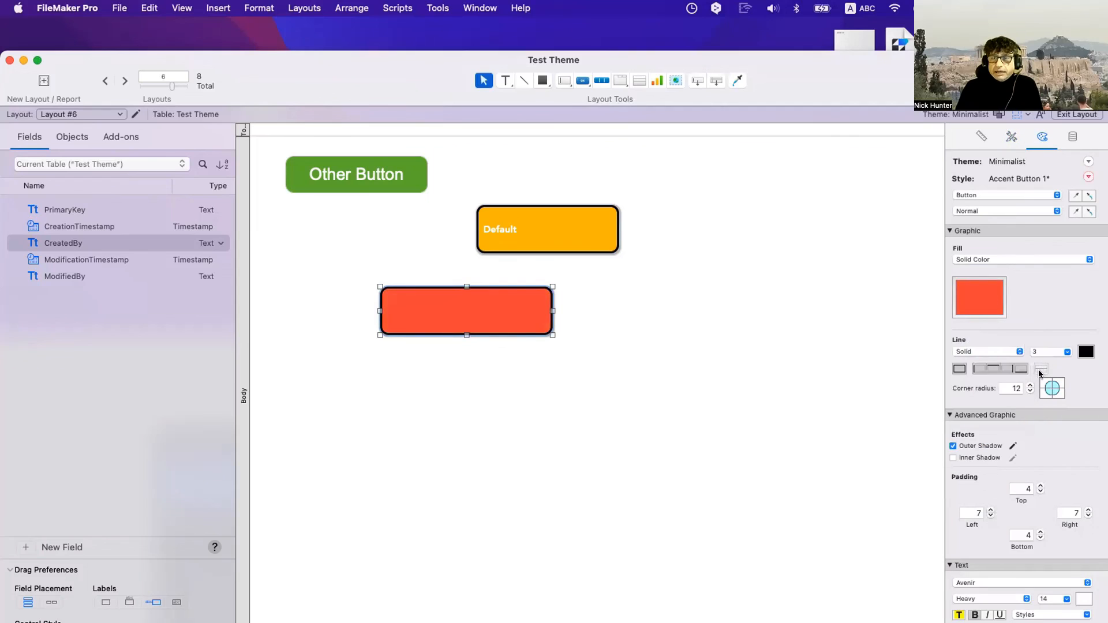
left_click(1081, 352)
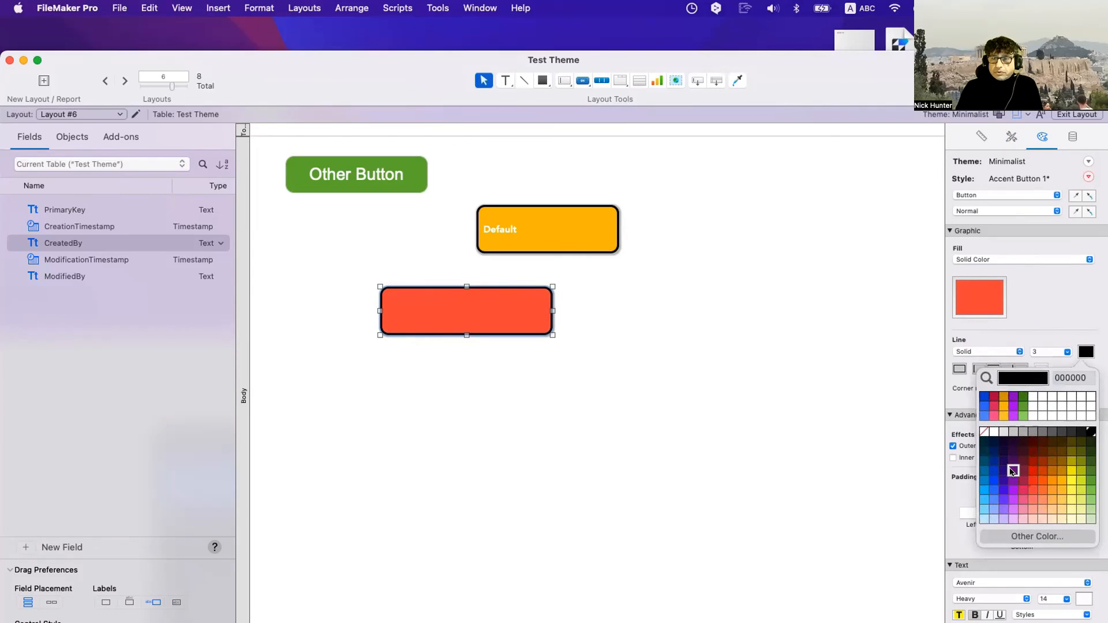
left_click(1013, 471)
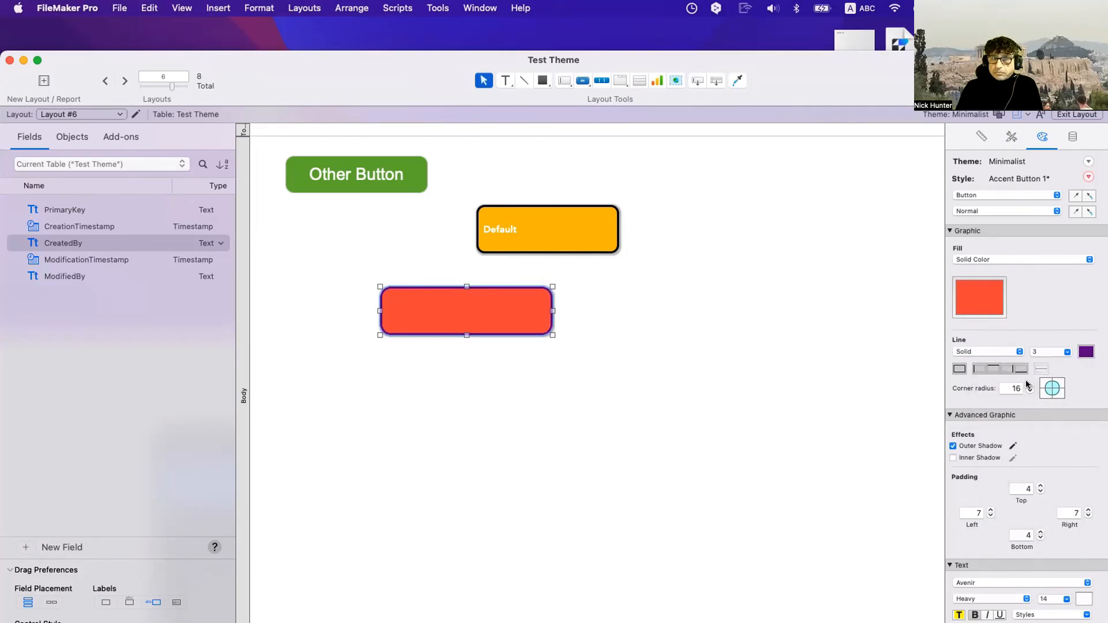
left_click(1086, 352)
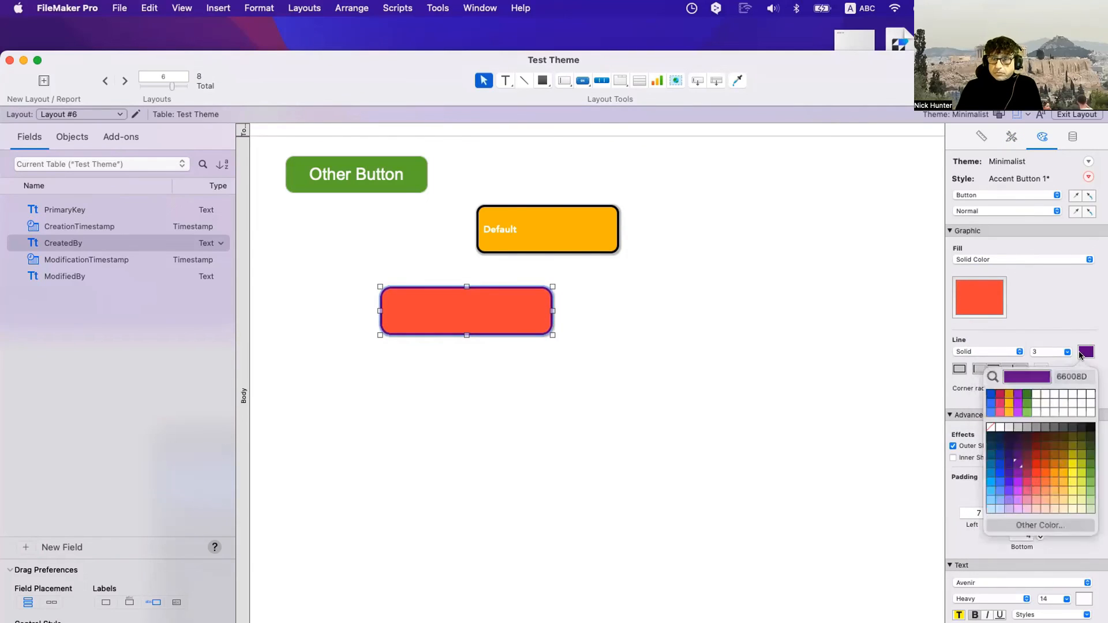
left_click(984, 405)
left_click(1083, 598)
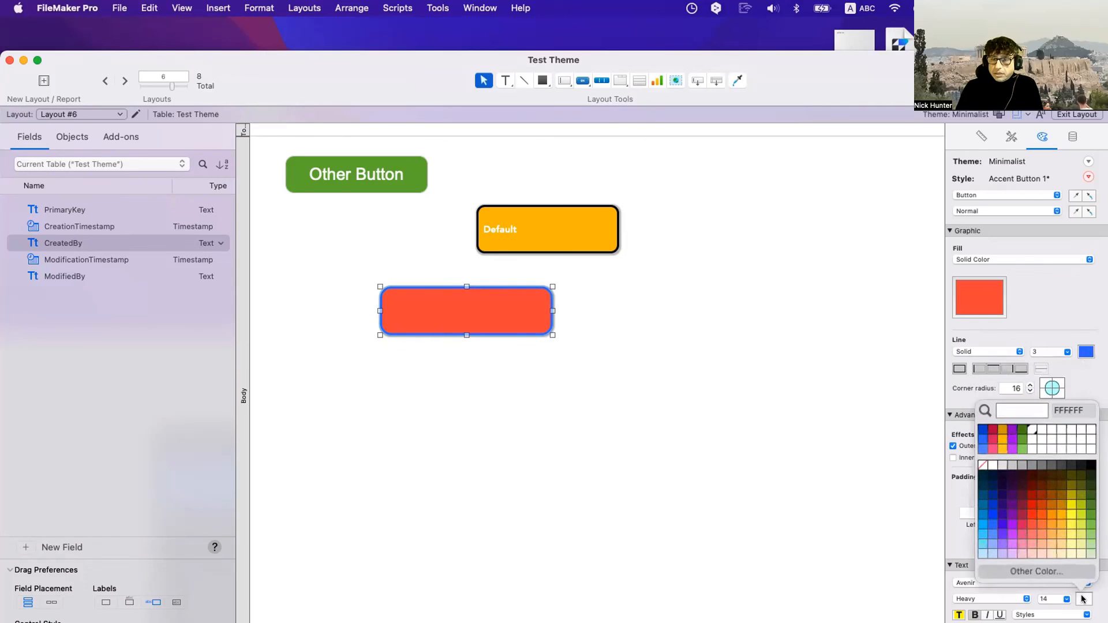
Label the new button "Buttom" and deselect it
double_click(506, 316)
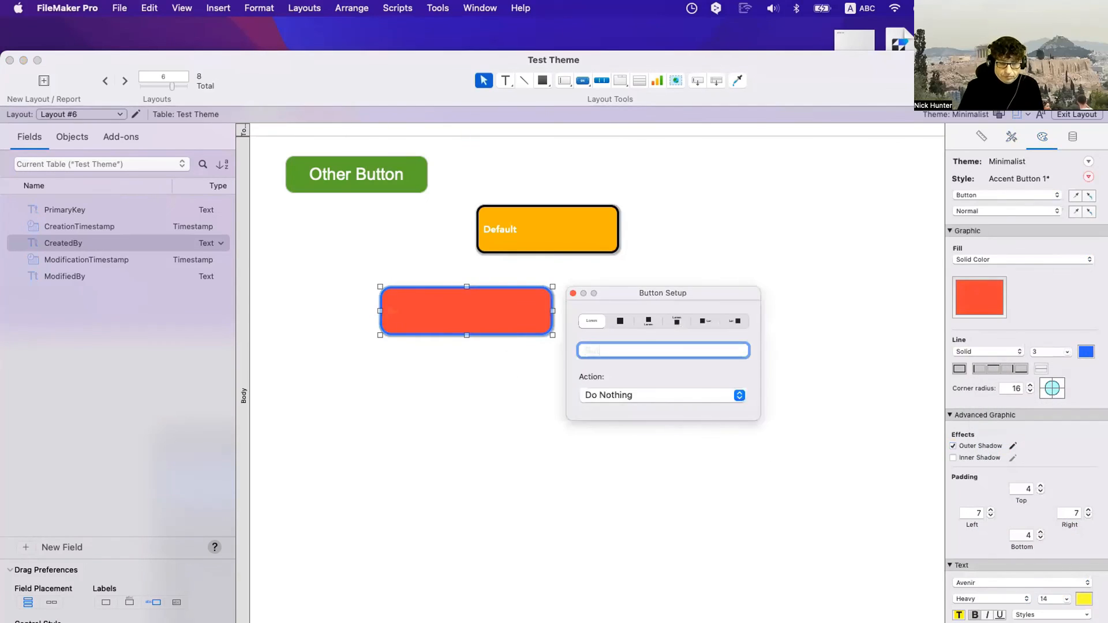
type("Buttom")
left_click(511, 432)
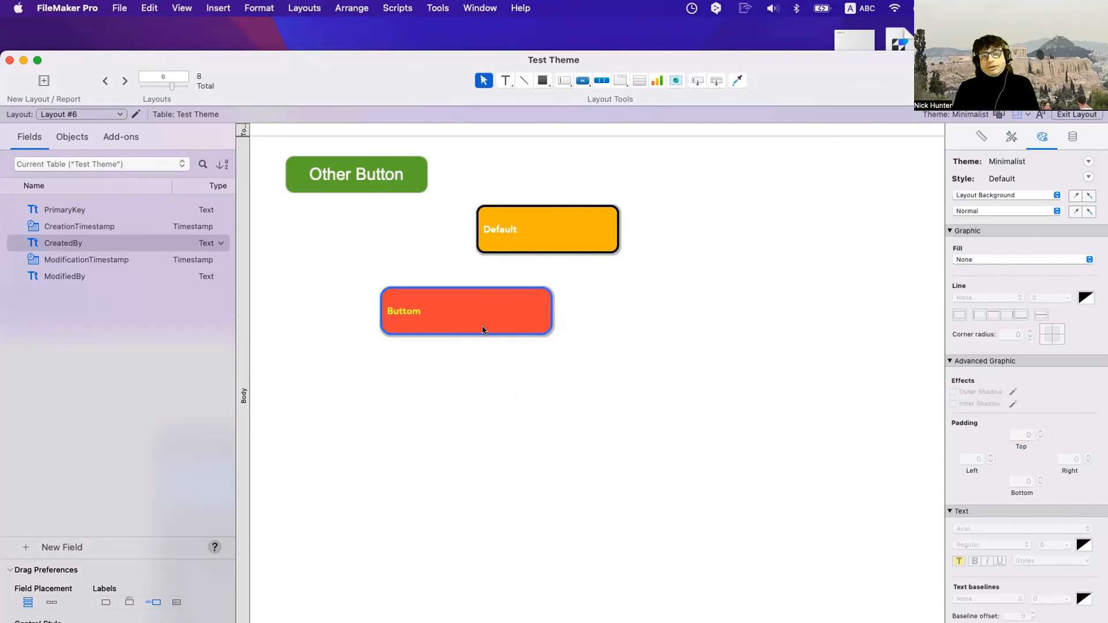
Revert the Buttom button's formatting changes to its saved Accent Button 1 style
left_click(486, 307)
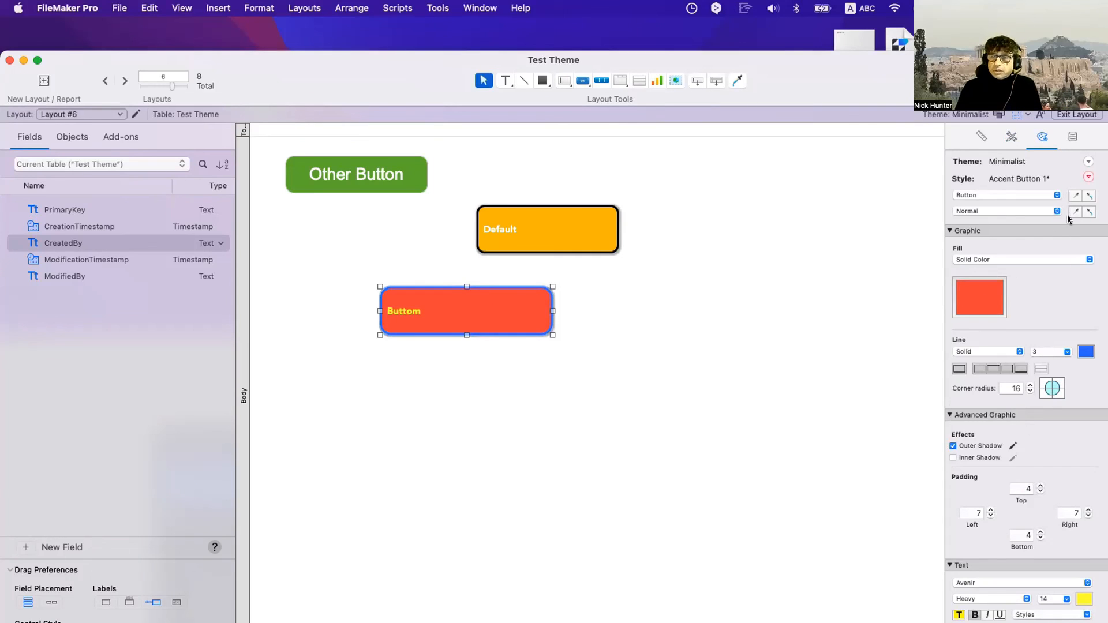
left_click(1084, 178)
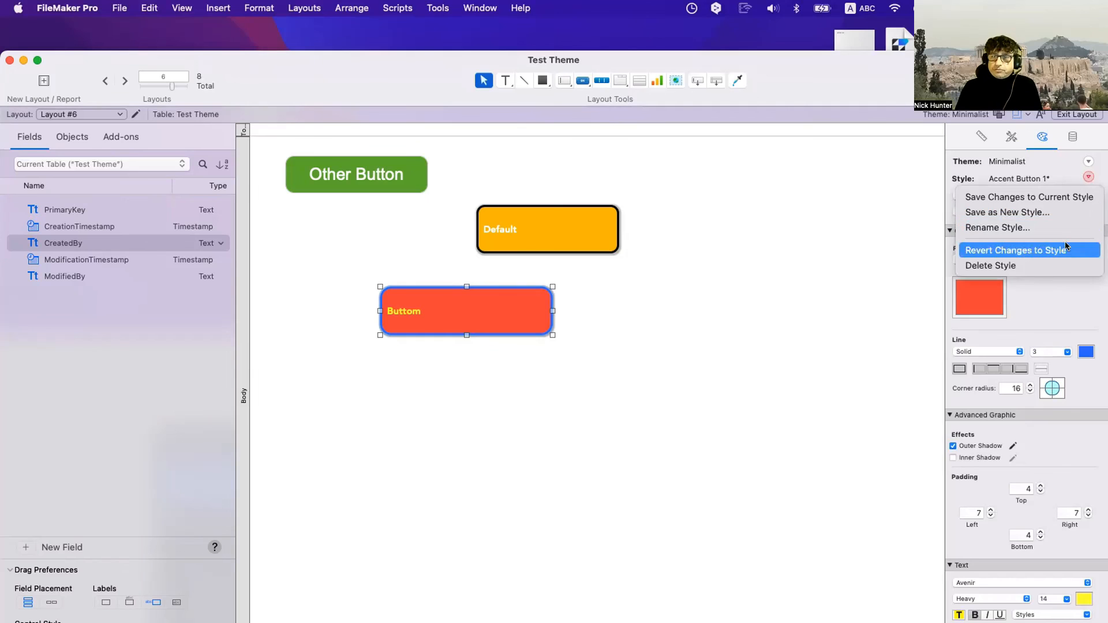
left_click(1033, 247)
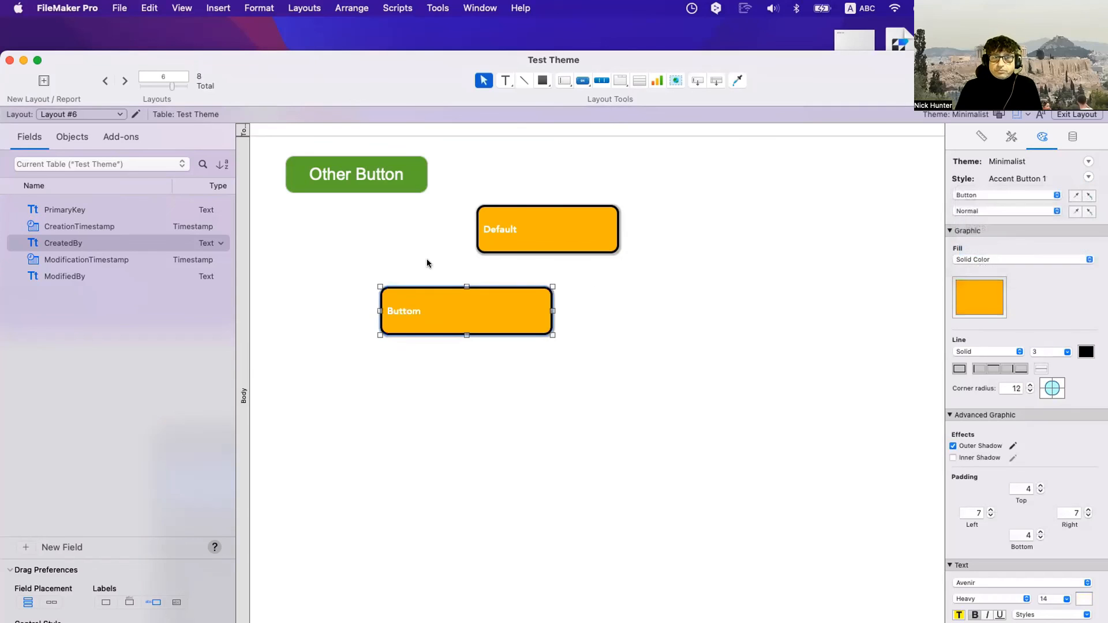
Give the Buttom button black text and a green line, move it slightly right, and compare its style with the Default button
left_click(1085, 599)
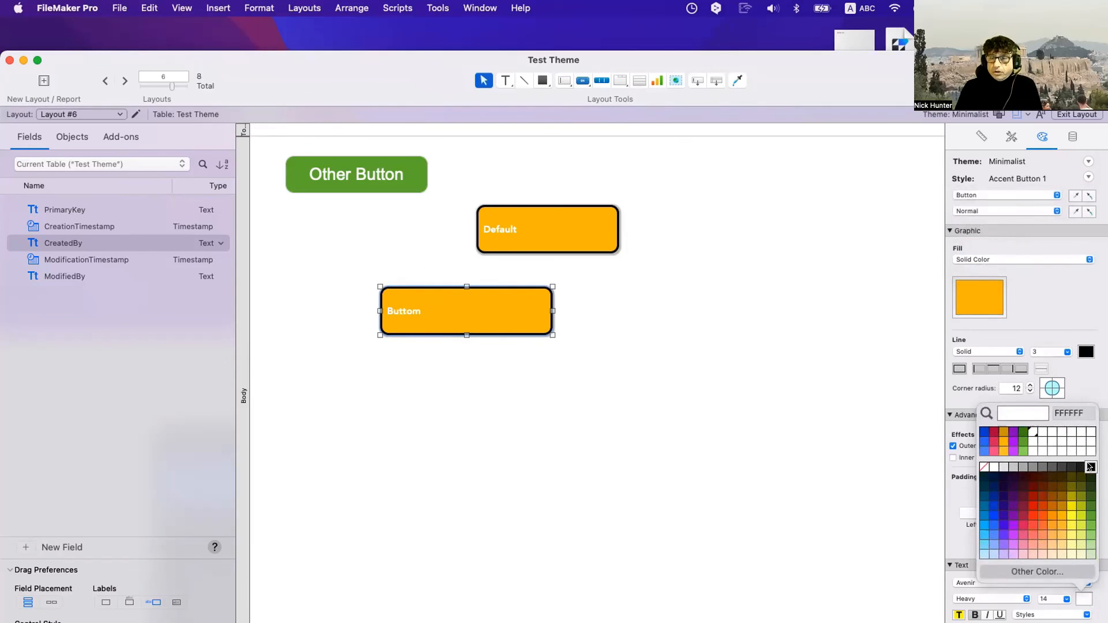
left_click(1091, 467)
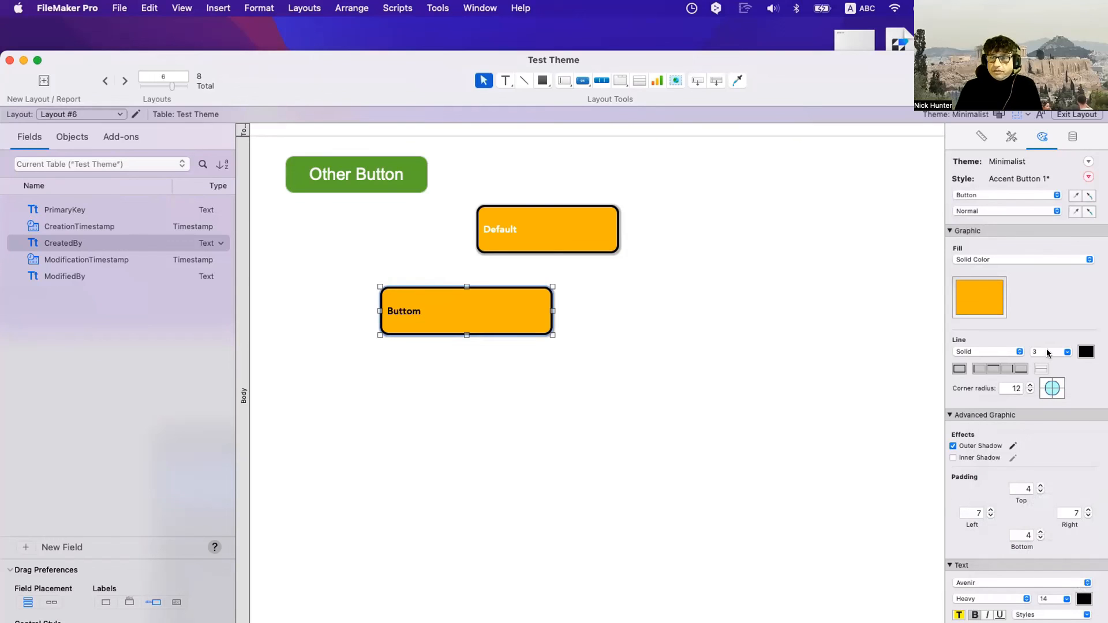
left_click(1084, 352)
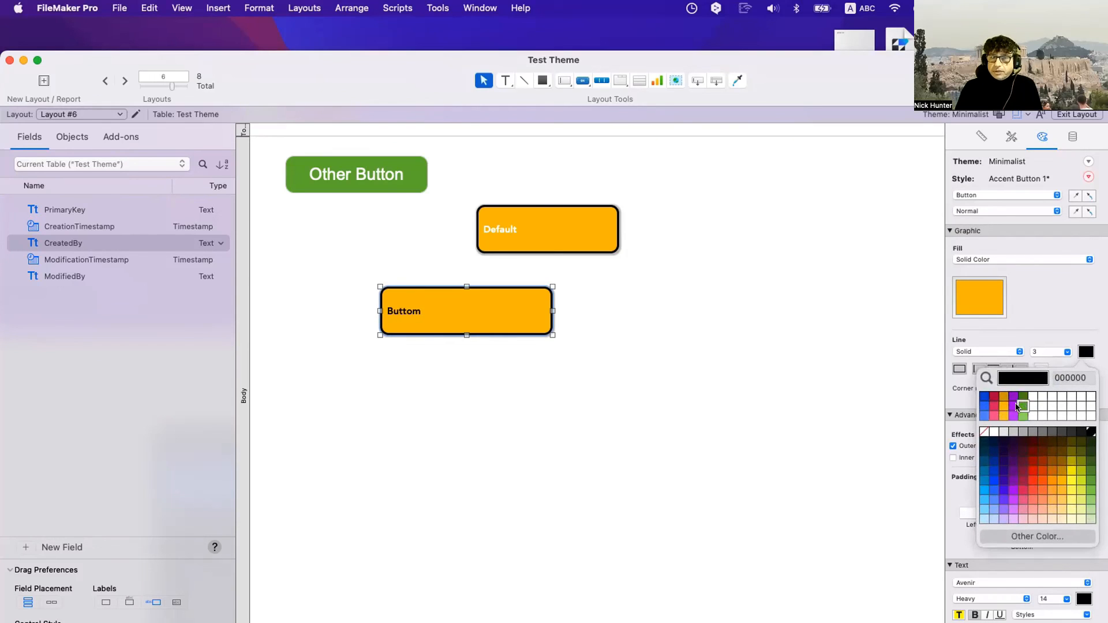
left_click(1017, 407)
left_click(455, 336)
left_click_drag(454, 323, 490, 328)
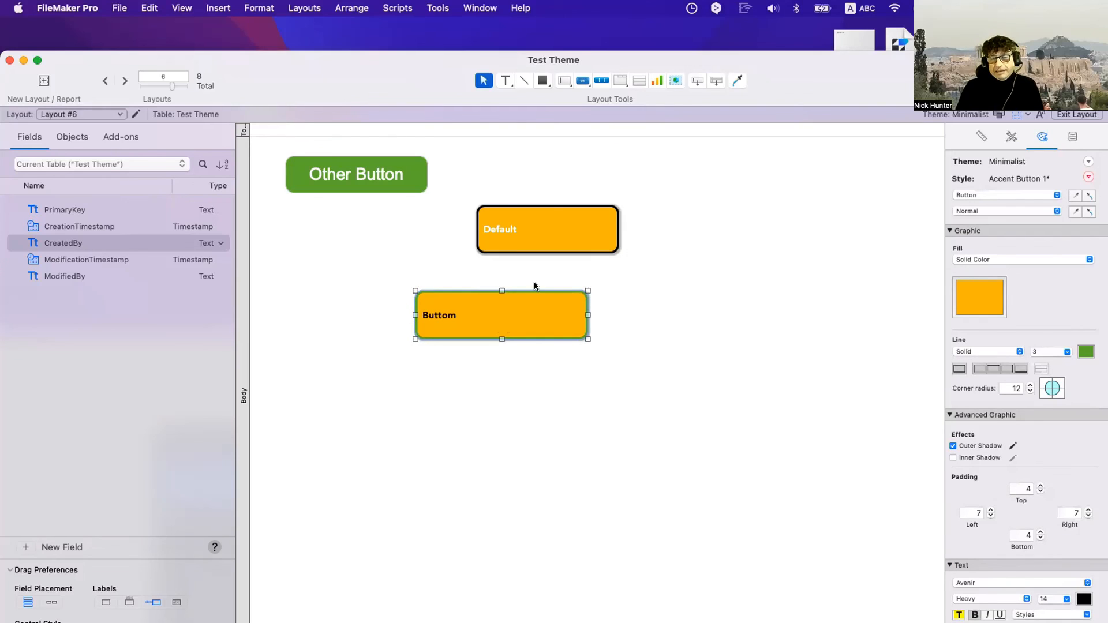
left_click(530, 238)
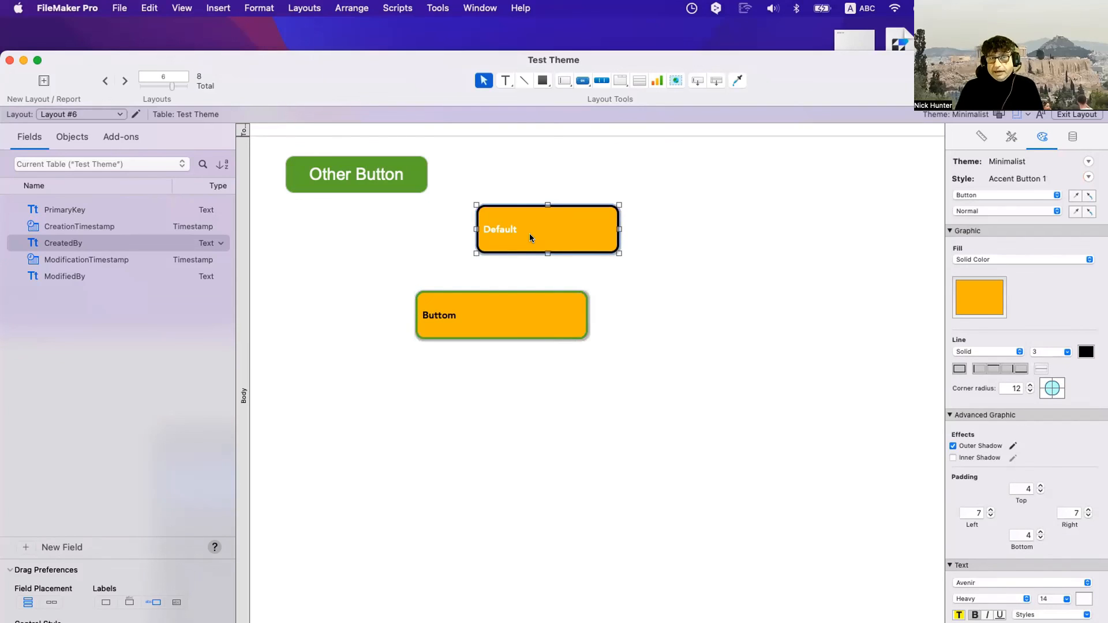
left_click(512, 314)
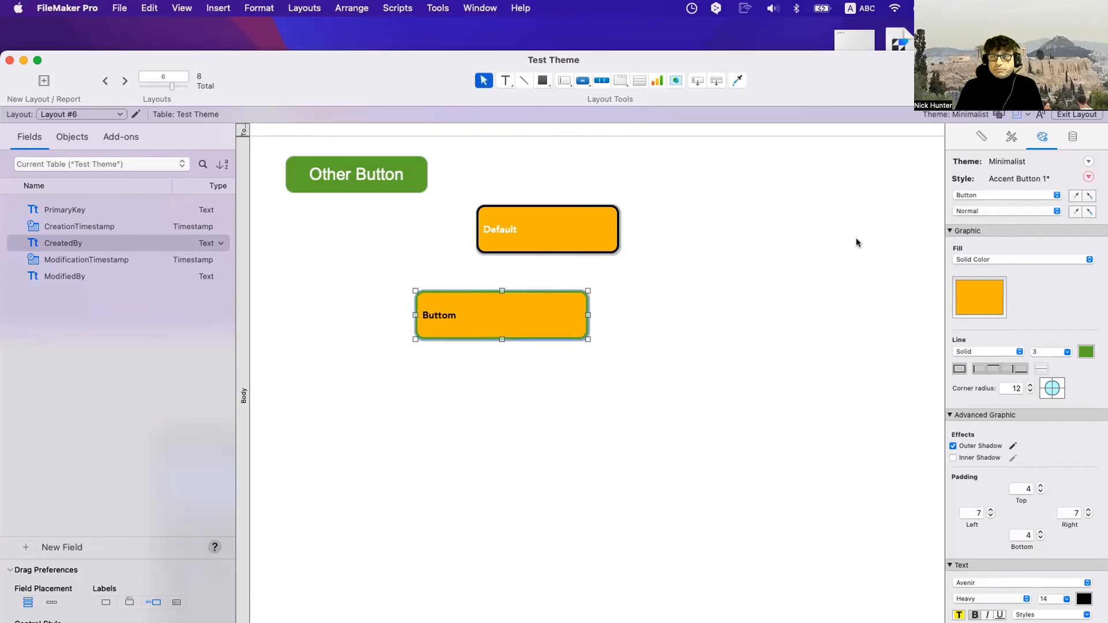
Switch to Layout #7 and change the Default button's fill to purple
left_click(790, 270)
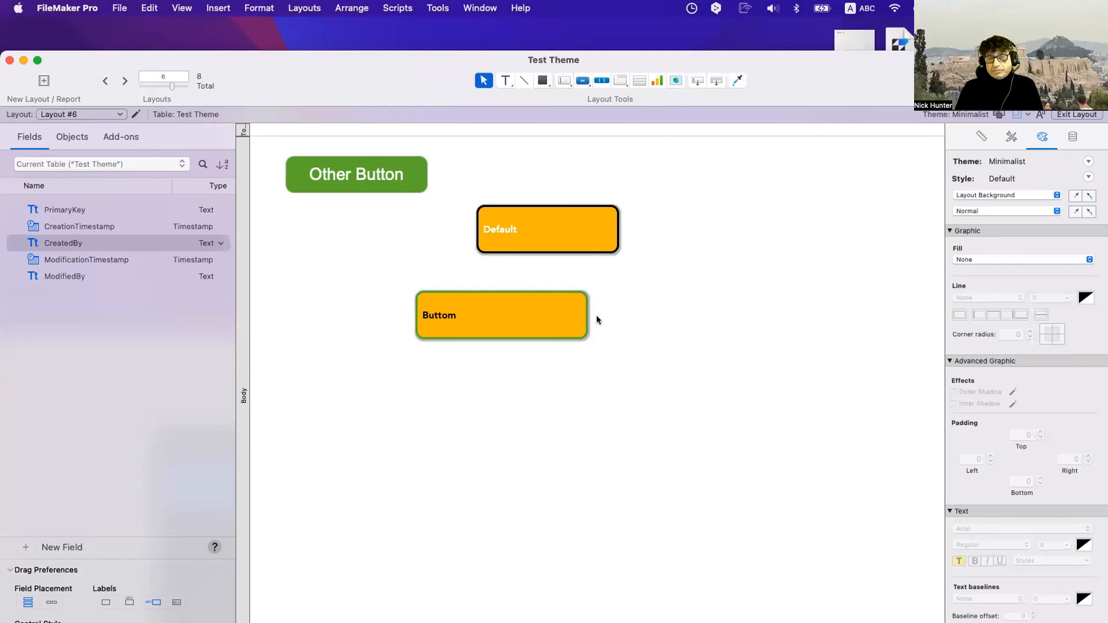
left_click(530, 322)
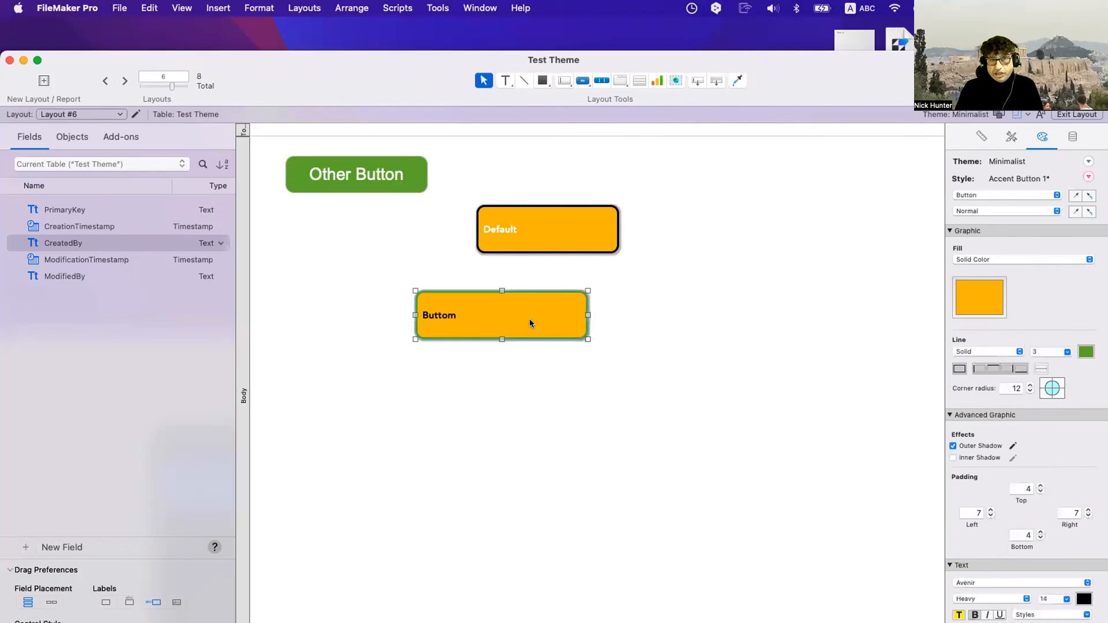
left_click(92, 116)
left_click(393, 349)
key("ctrl+Down")
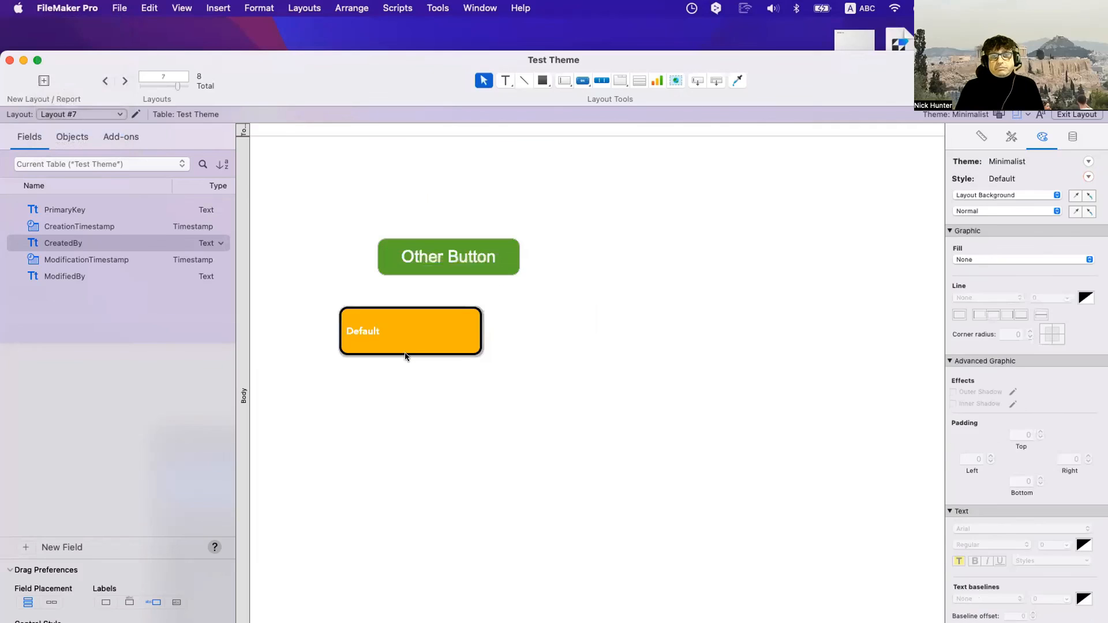
left_click(412, 322)
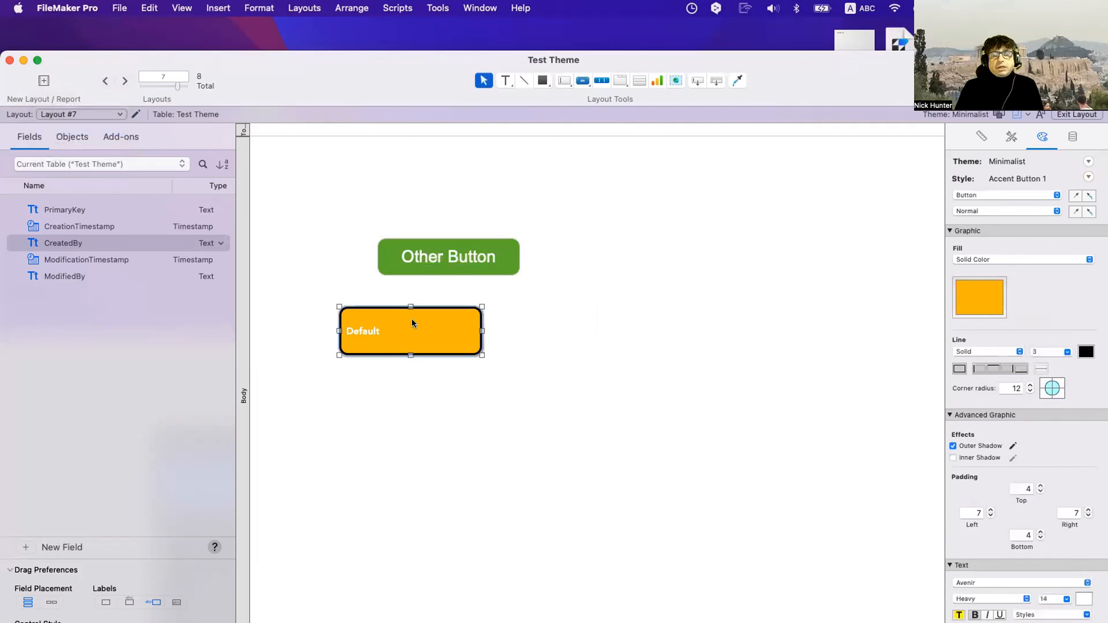
left_click(979, 294)
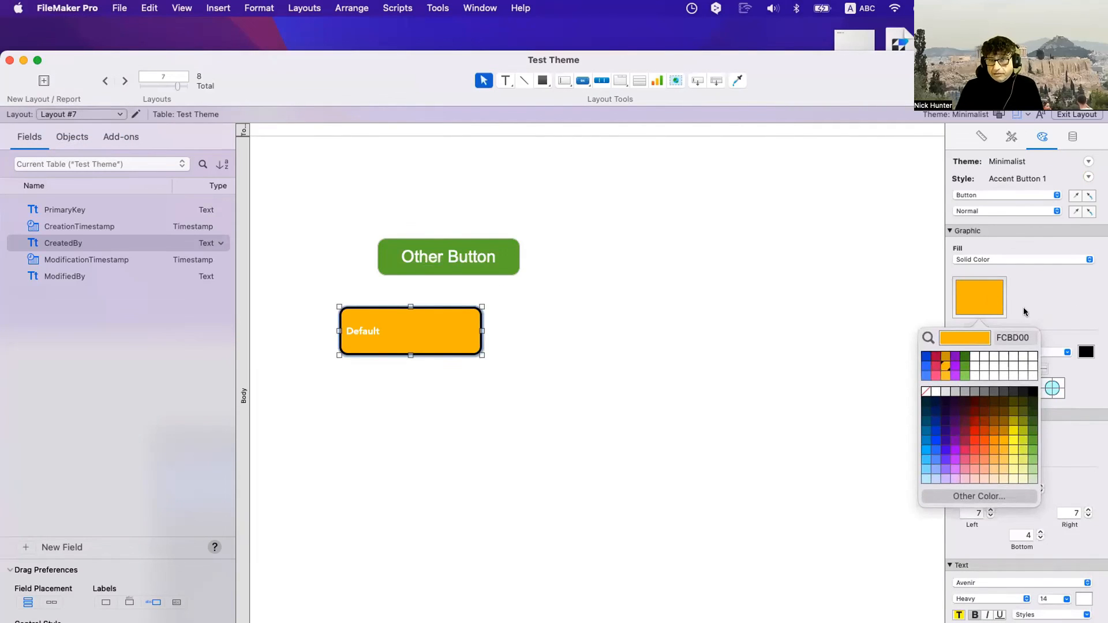
left_click(955, 367)
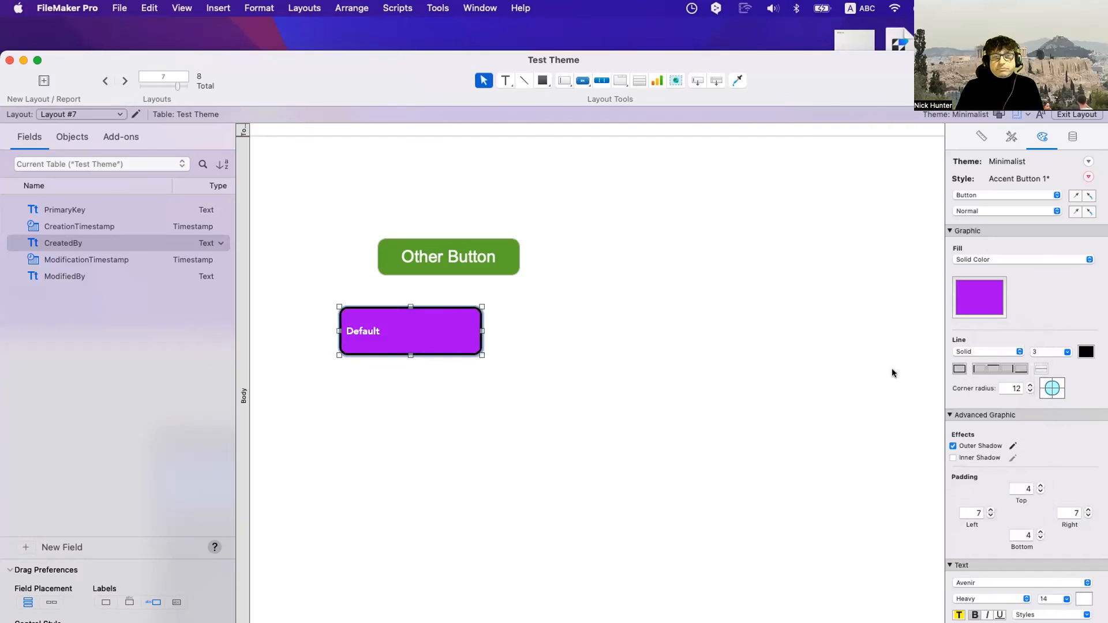
Save the Default button's purple fill to its Accent Button 1 style and to the Minimalist theme
left_click(1088, 177)
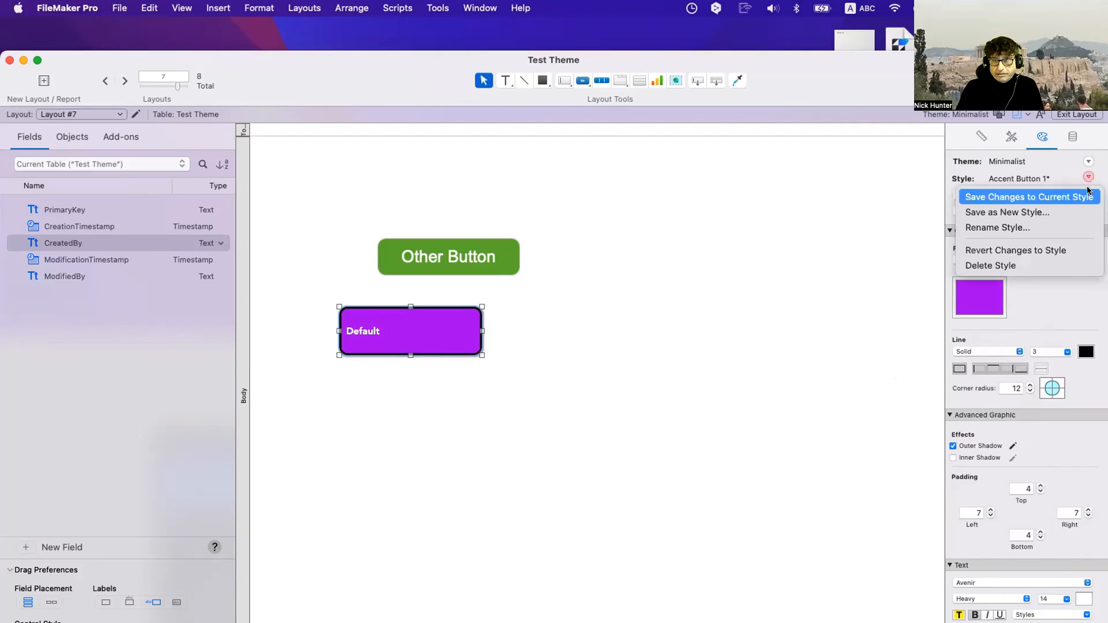
left_click(1078, 193)
left_click(1088, 161)
left_click(1039, 178)
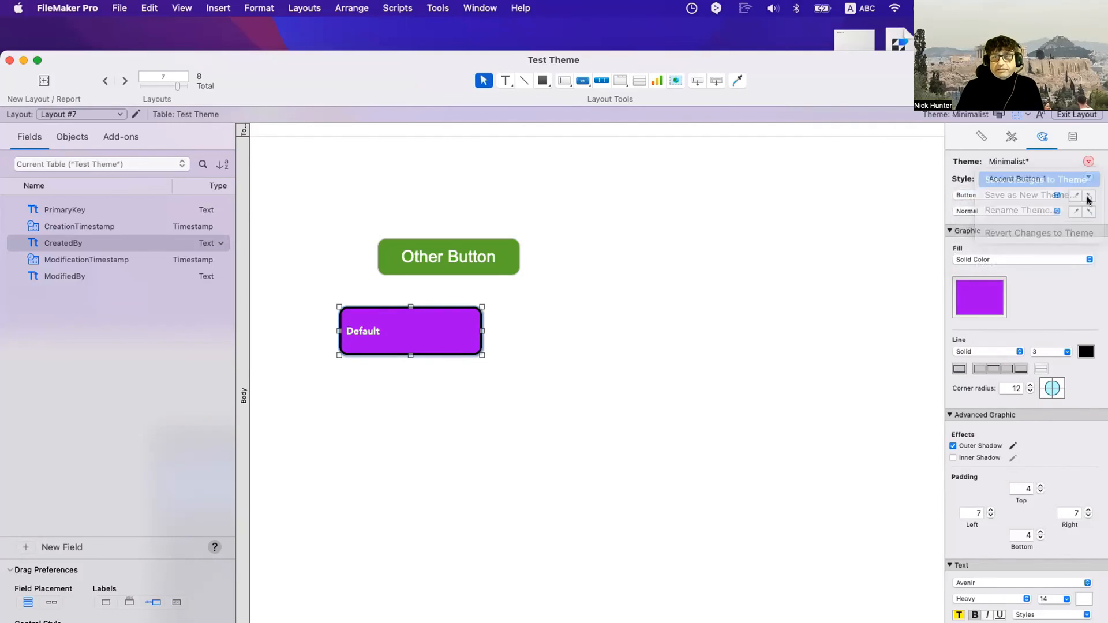
left_click(847, 279)
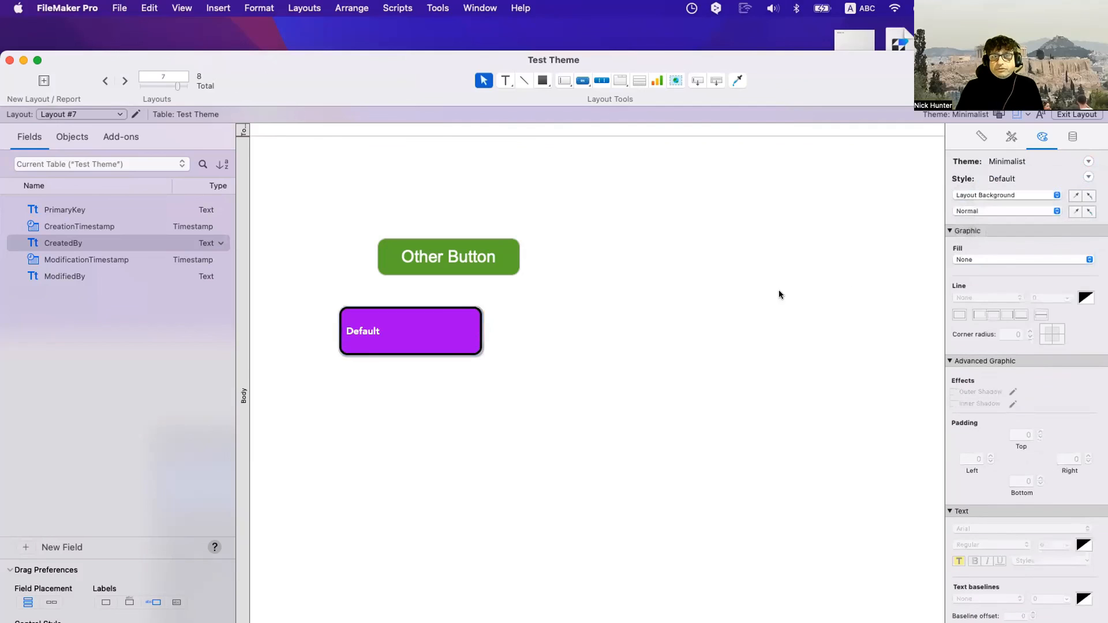
Return to Layout #6 and examine how the saved fill affects the Default and Buttom buttons
left_click(55, 112)
left_click(104, 101)
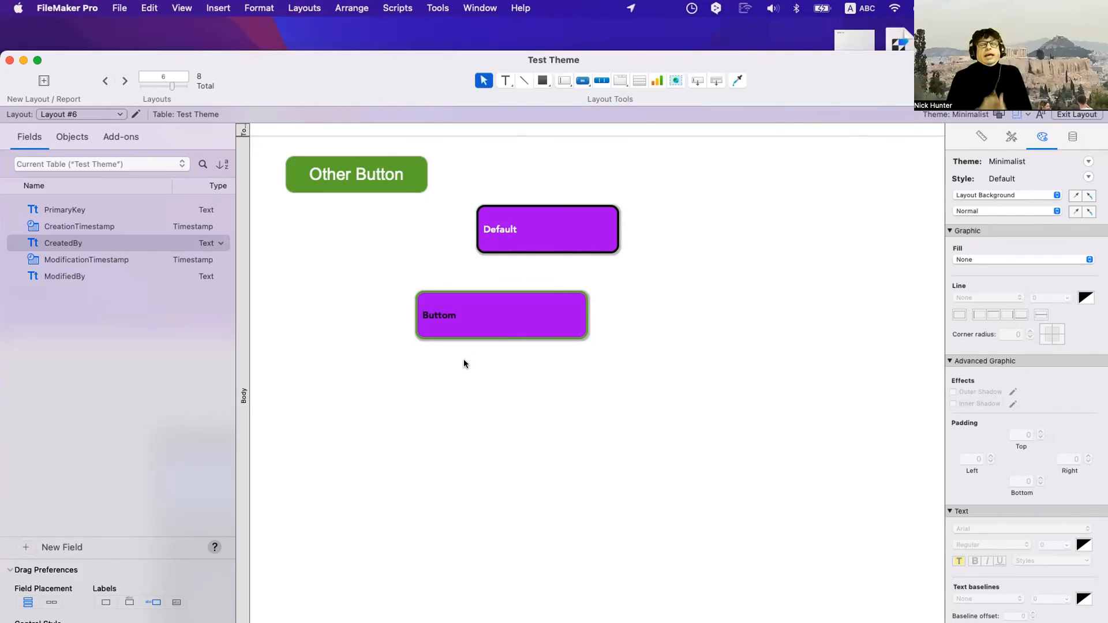
left_click(478, 315)
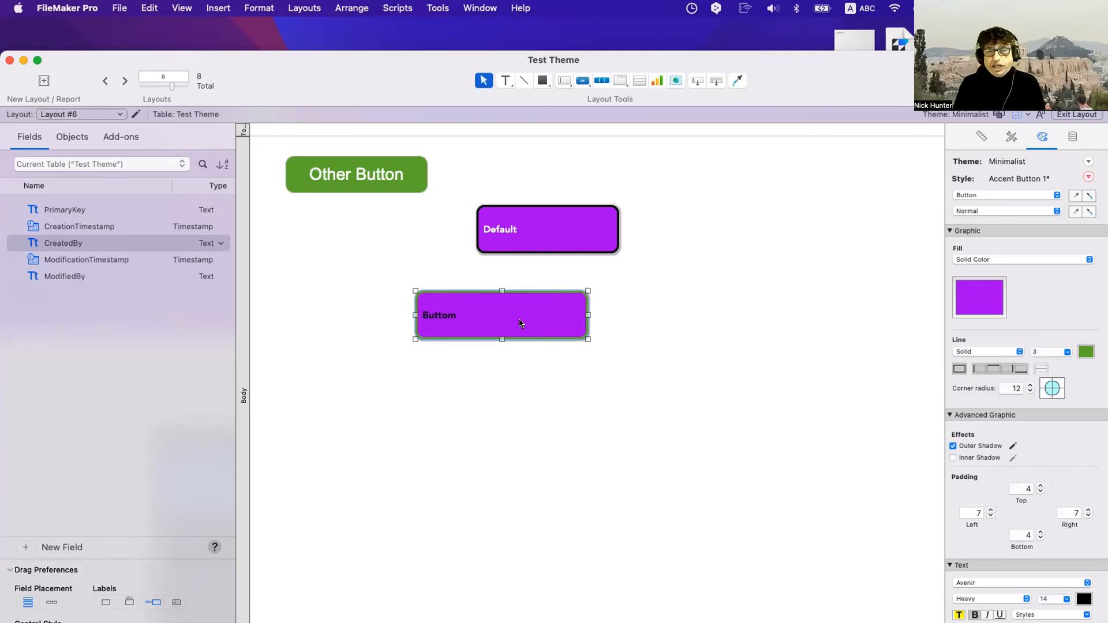
left_click(514, 358)
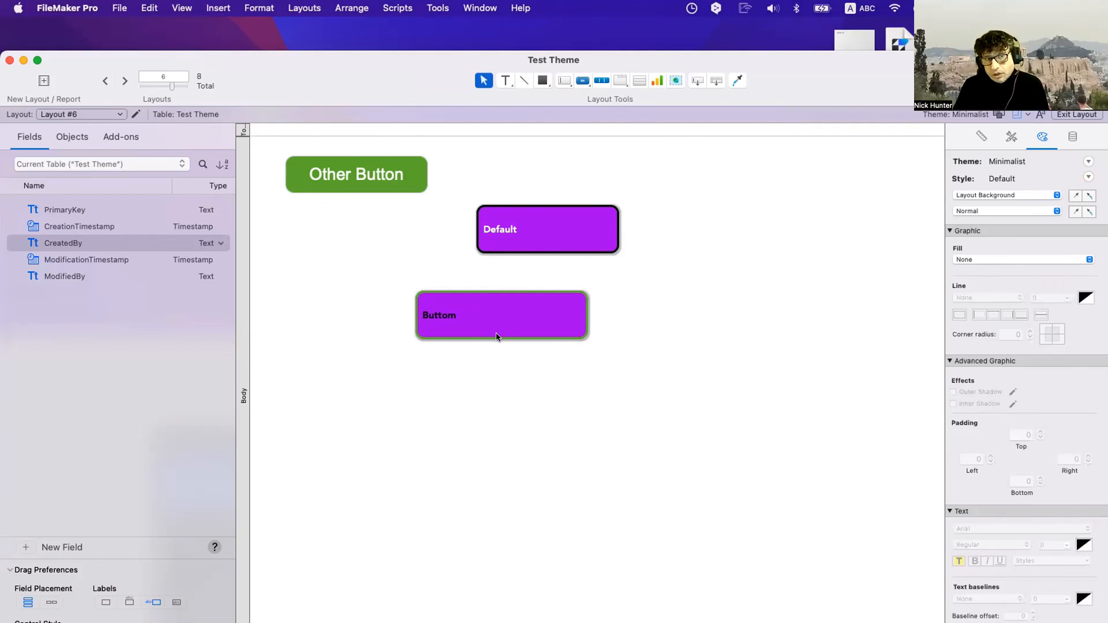
Give the Buttom button a blue line and a light gray fill, and move it slightly down and right
left_click(482, 311)
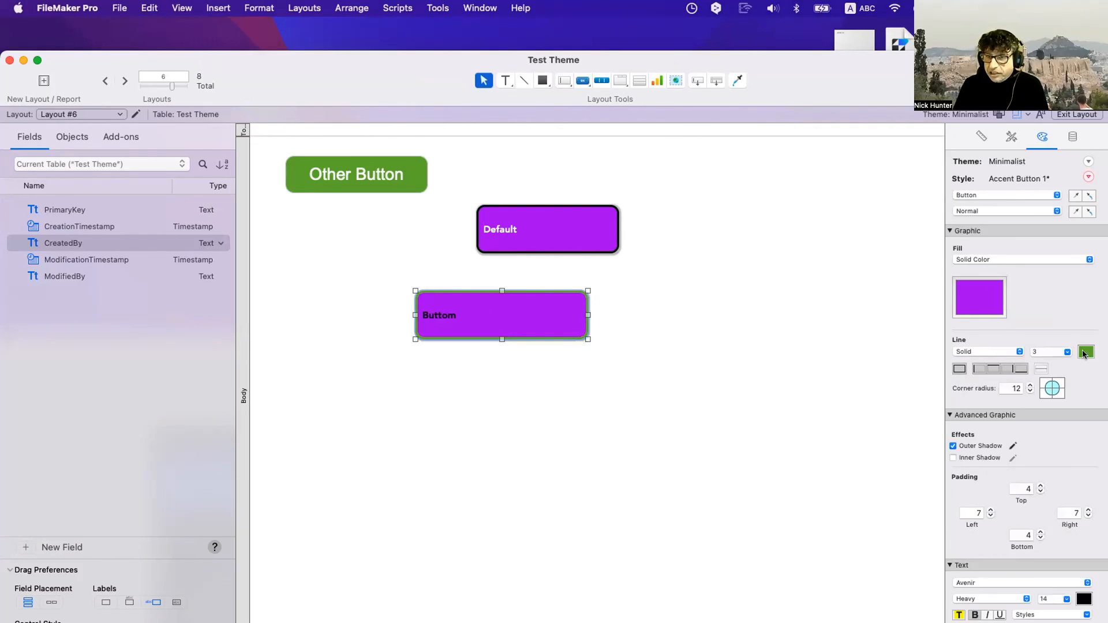
left_click(1085, 353)
left_click(984, 407)
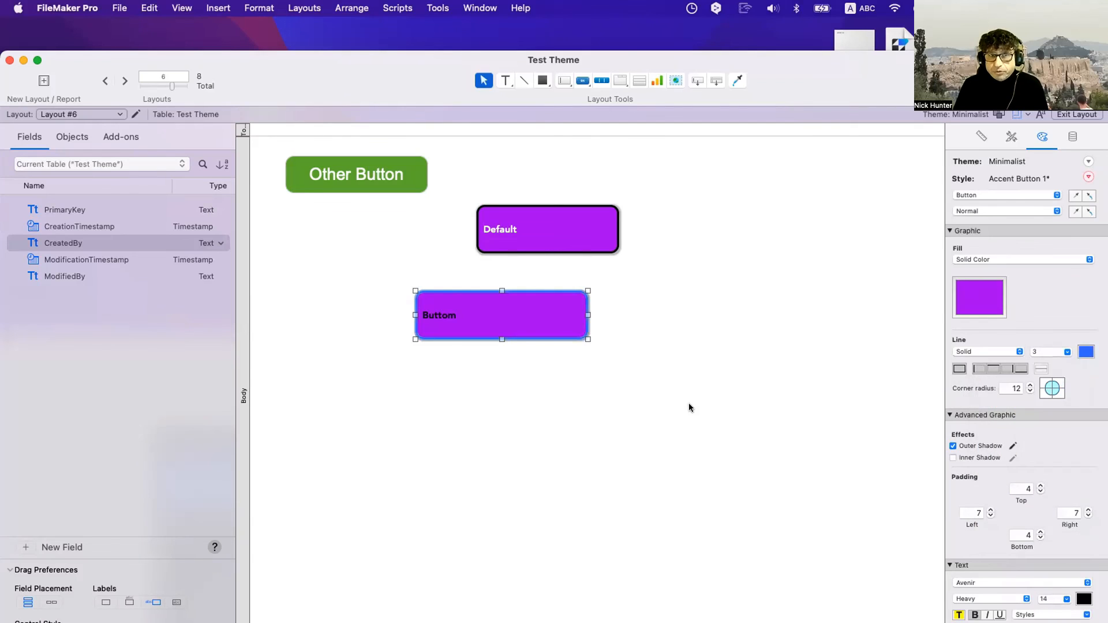
left_click(977, 310)
left_click(945, 366)
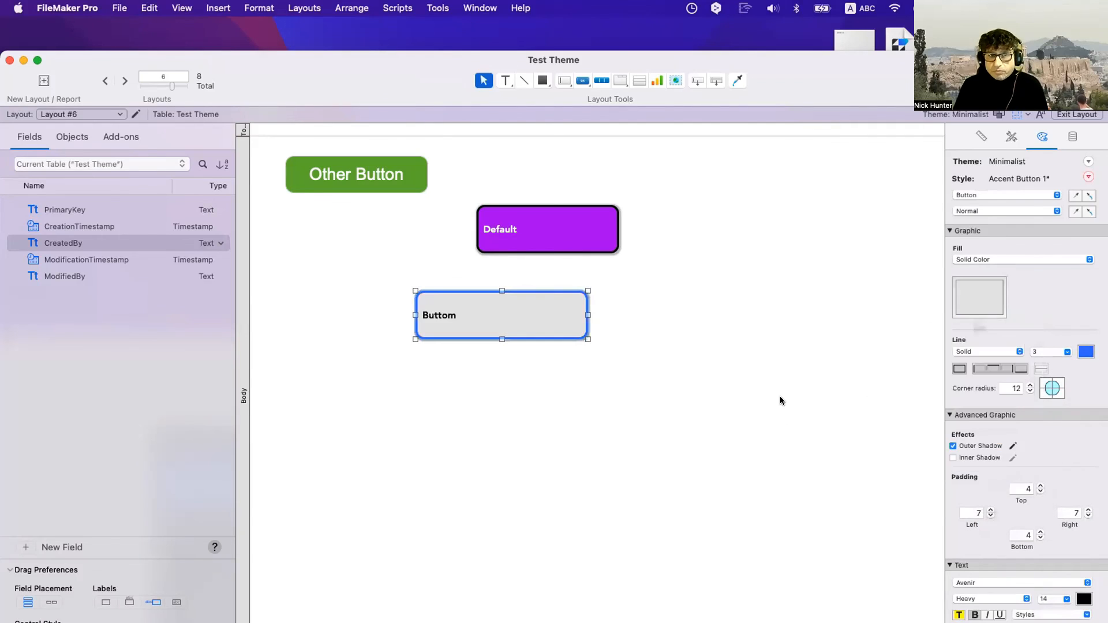
left_click(778, 396)
left_click_drag(499, 311, 533, 325)
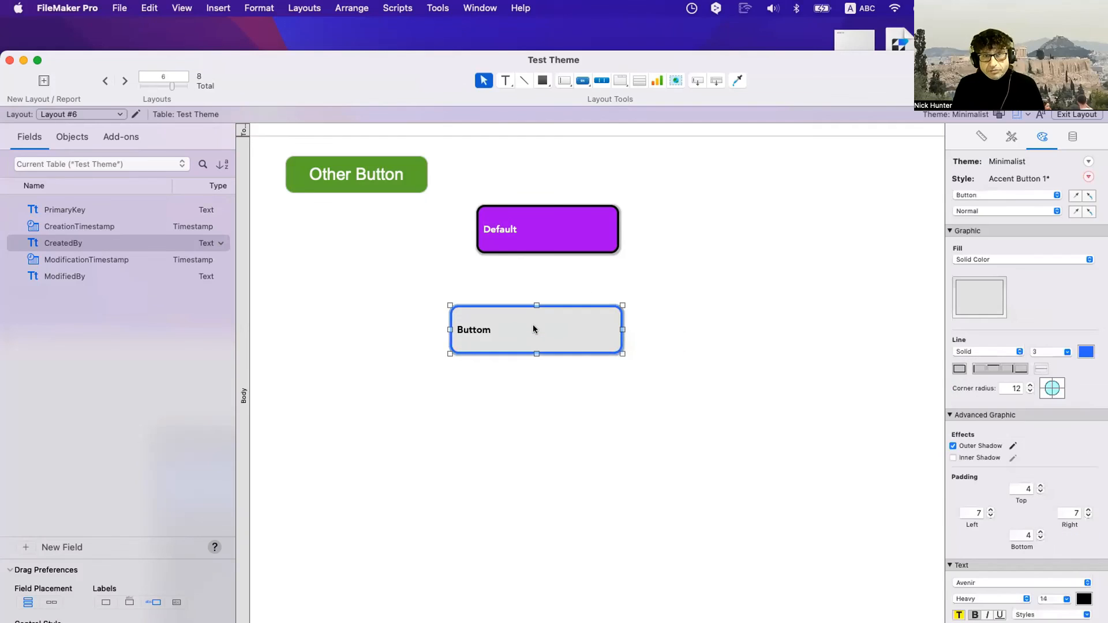
On Layout #7, give the Default button a purple line and a red-orange fill
left_click(109, 114)
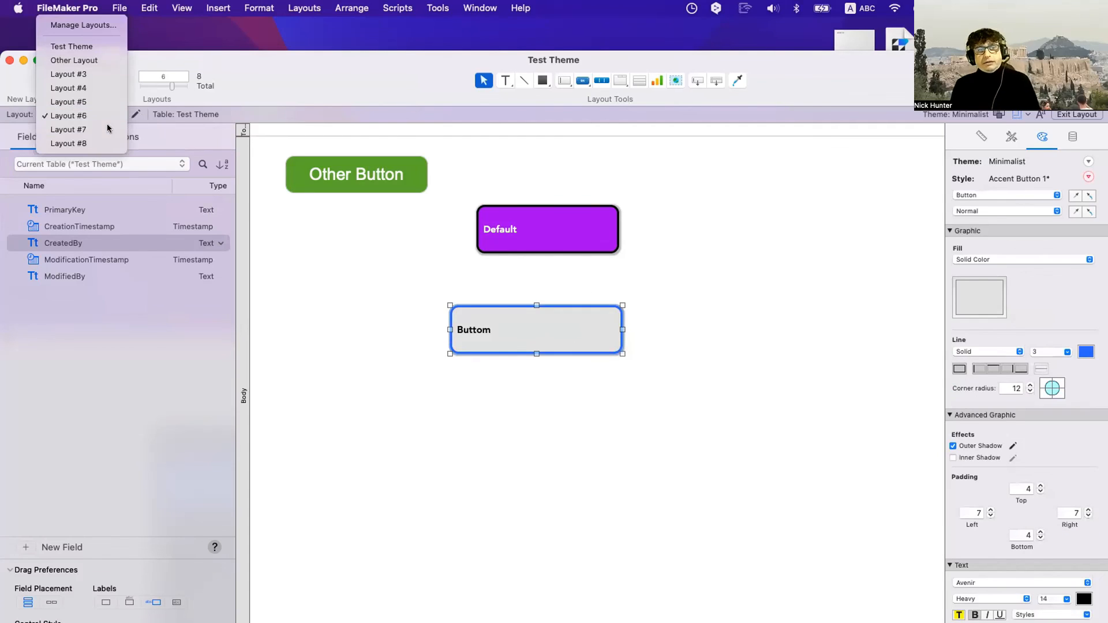
left_click(106, 125)
left_click(428, 330)
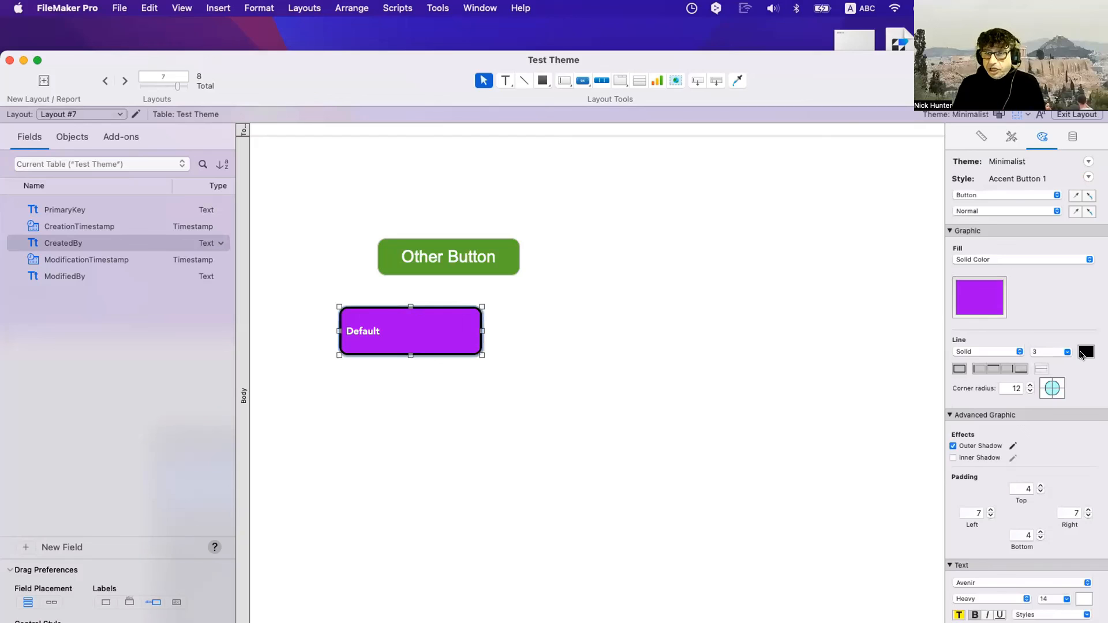
left_click(1084, 352)
left_click(1012, 403)
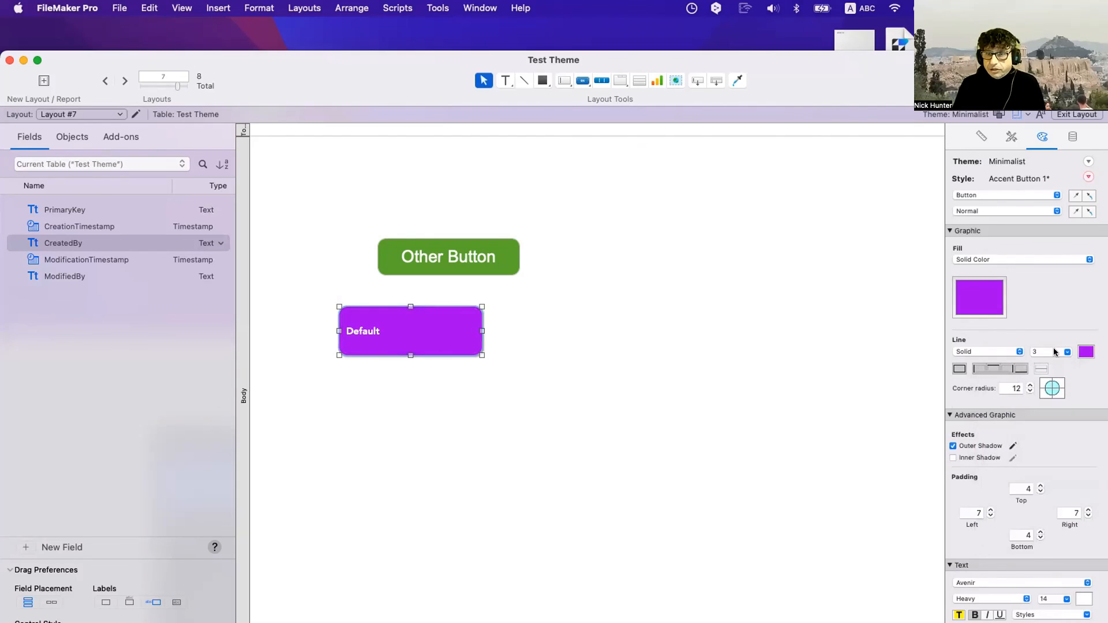
left_click(970, 296)
left_click(988, 426)
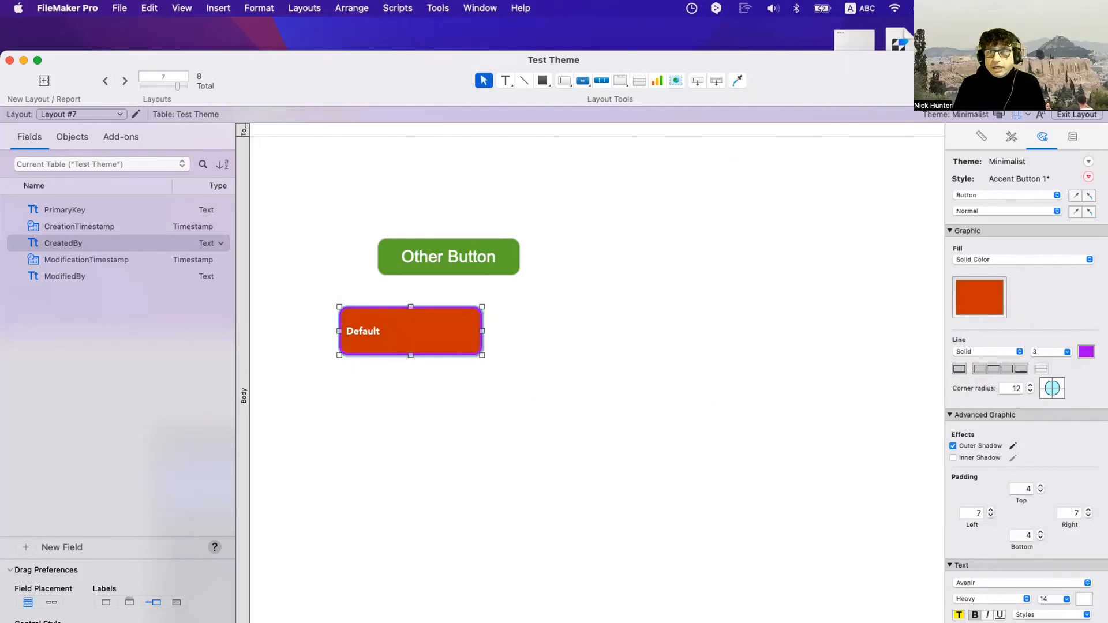
Save the Default button's line and fill changes to its current style and the Minimalist theme
left_click(1088, 177)
left_click(1029, 195)
left_click(1088, 161)
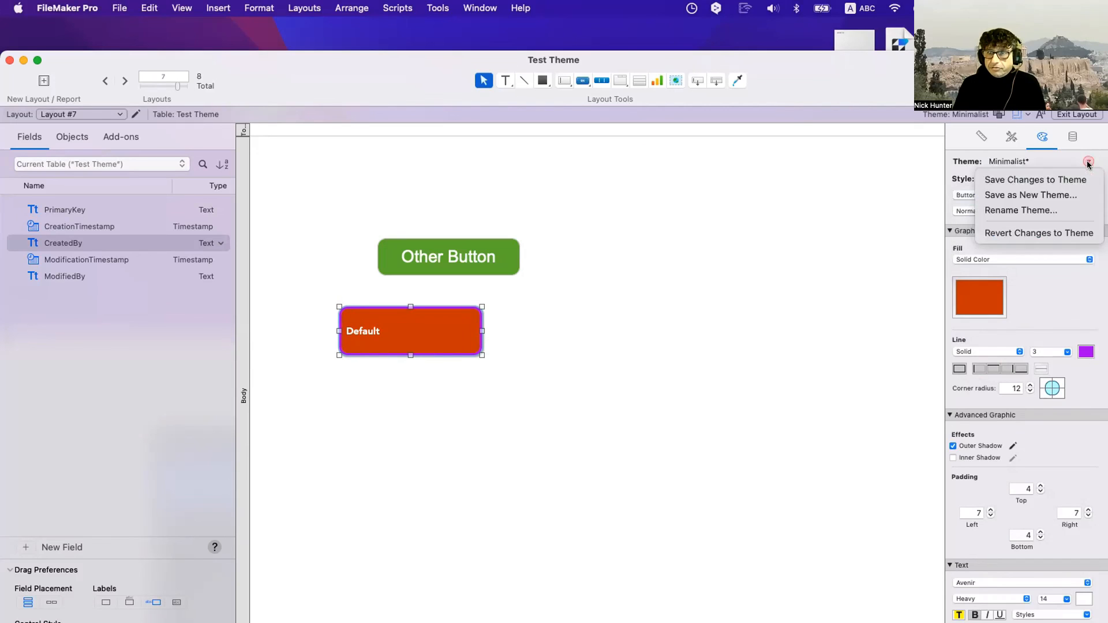
left_click(1035, 179)
Return to Layout #6, reposition the Buttom button just below the Default button, and review its style's save and revert options
left_click(105, 80)
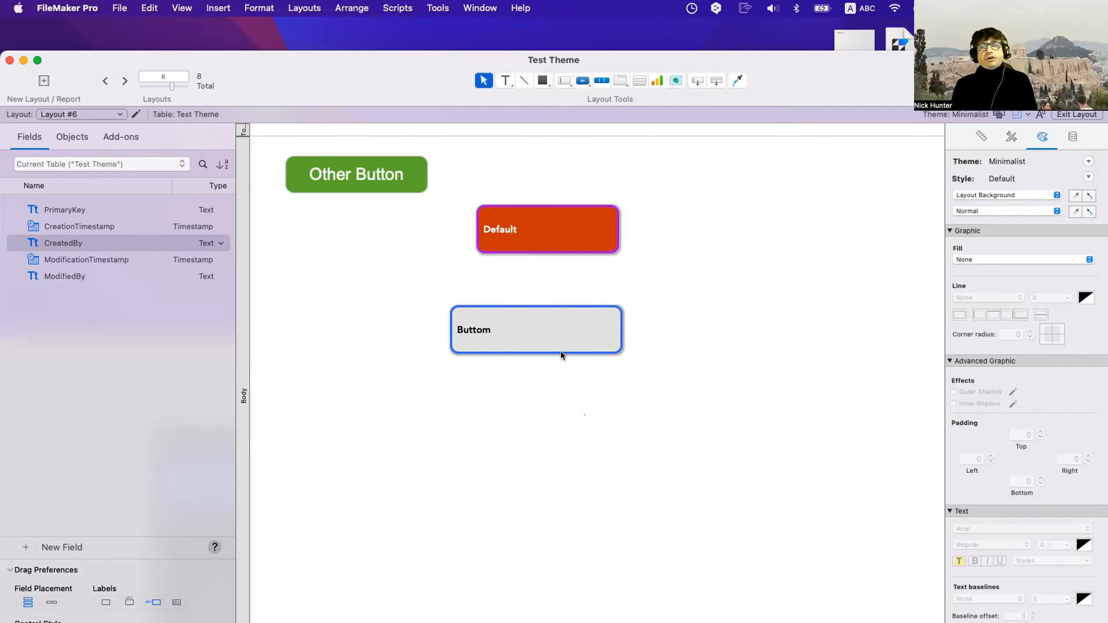
left_click(529, 326)
left_click_drag(529, 327, 514, 299)
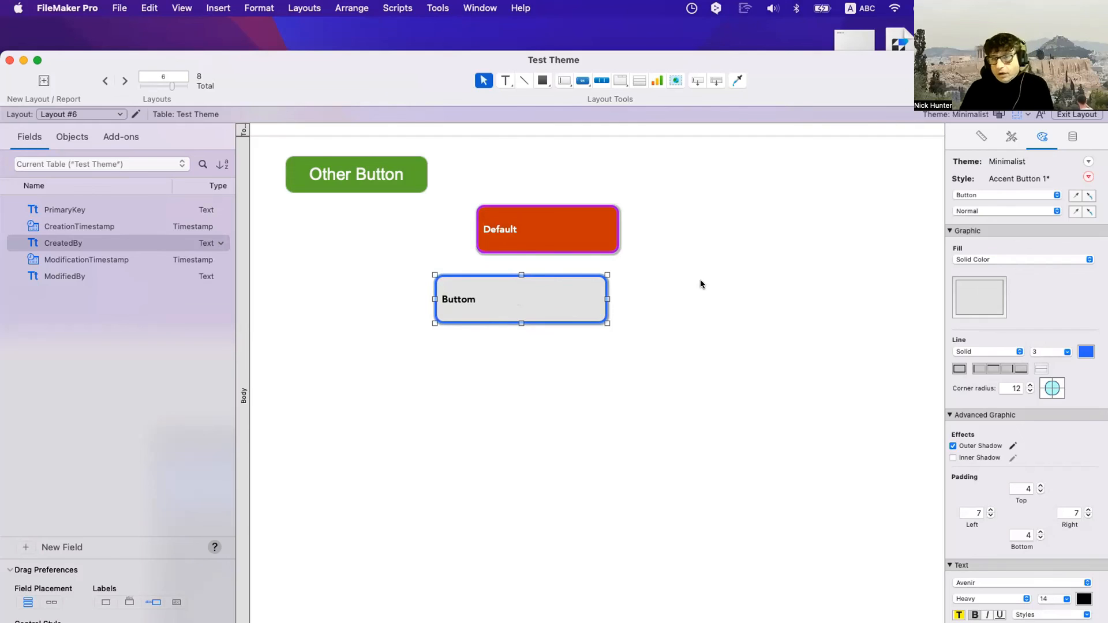
left_click(1088, 176)
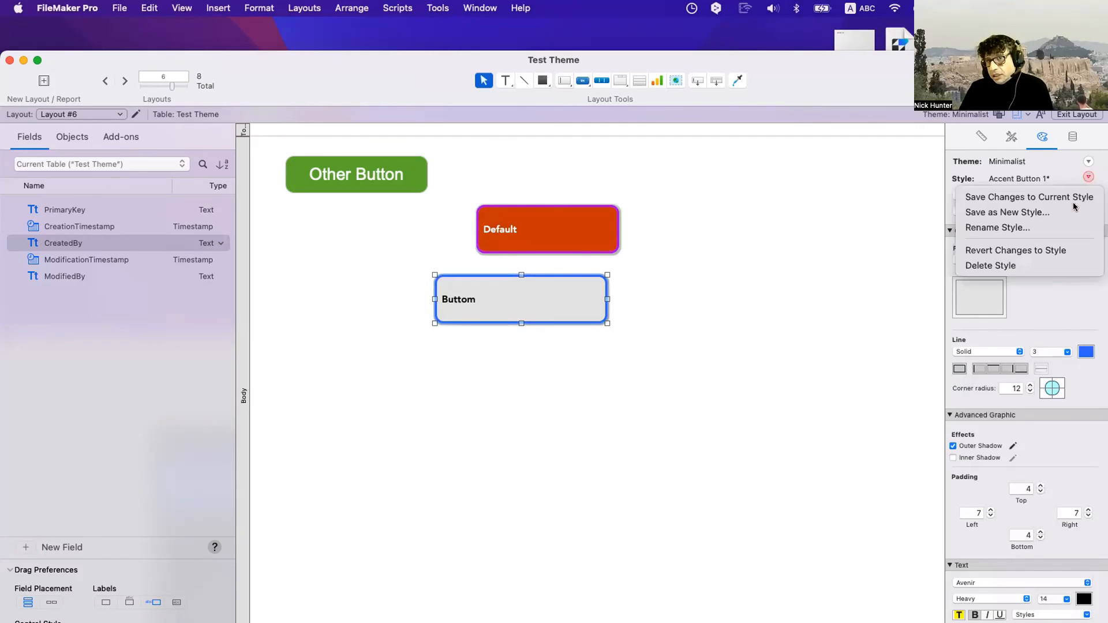
left_click(1039, 180)
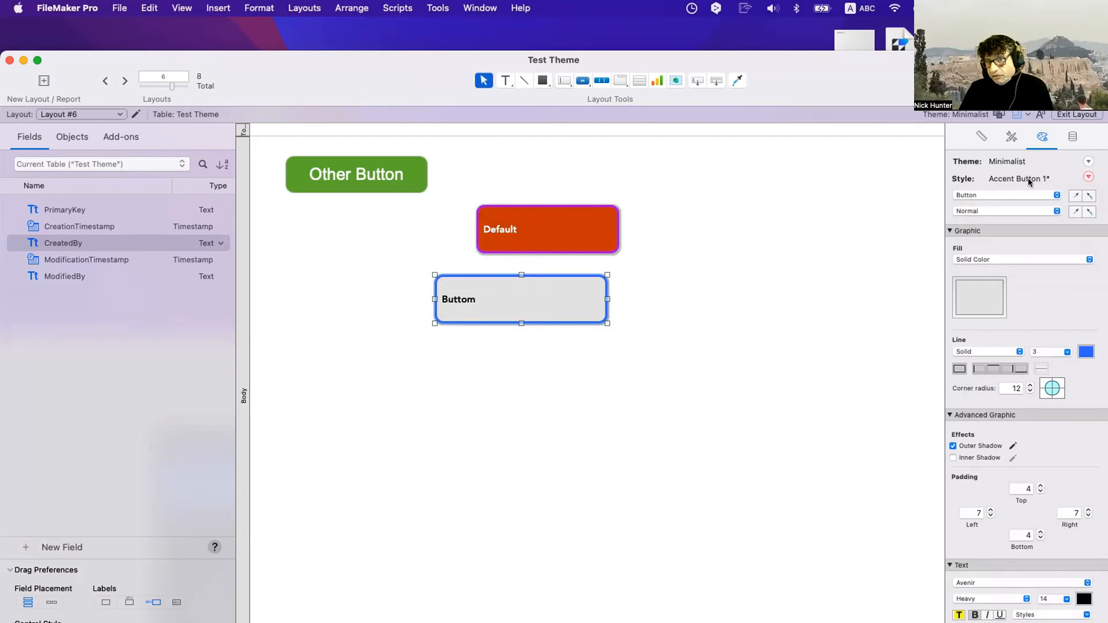
left_click(1088, 177)
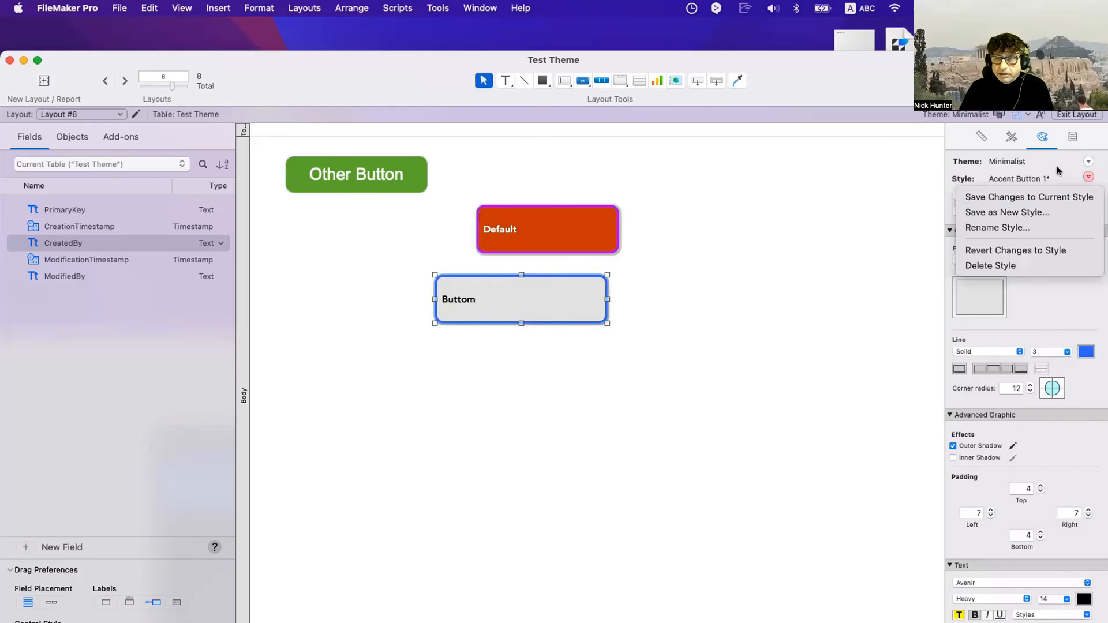
left_click(496, 307)
left_click_drag(496, 307, 517, 319)
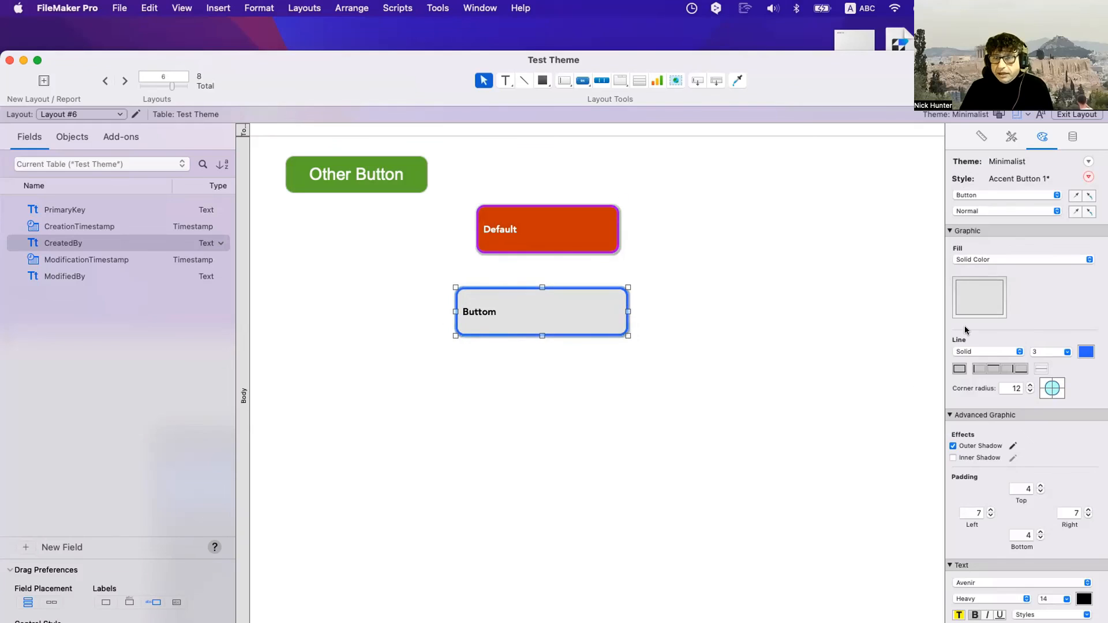
Give the Buttom button a dark brown fill and orange text
left_click(983, 297)
left_click(981, 413)
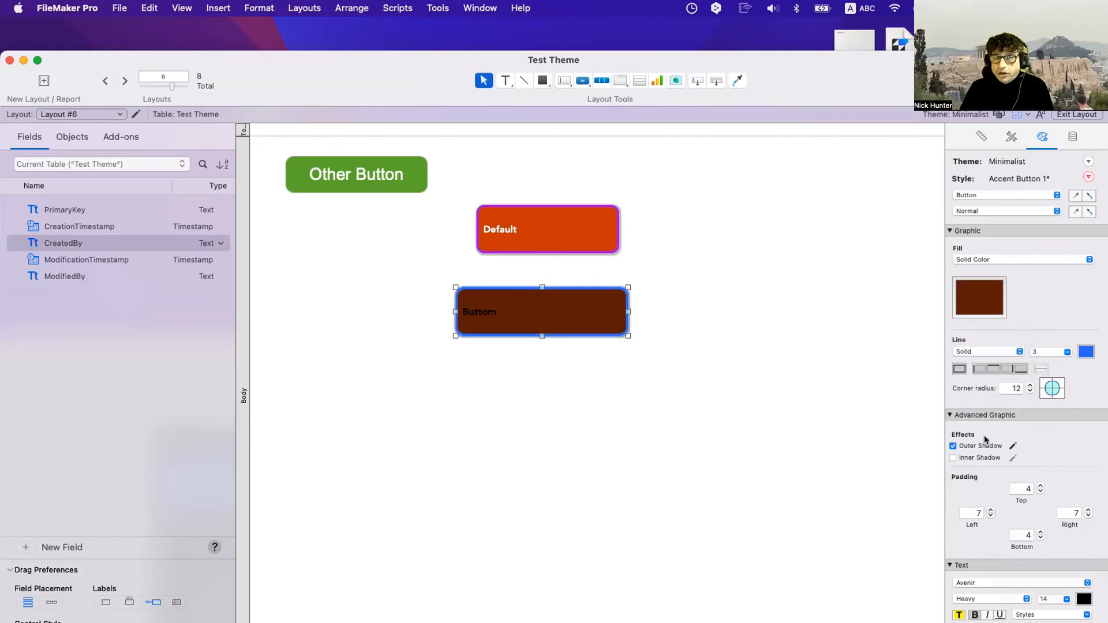
left_click(1084, 597)
left_click(1061, 510)
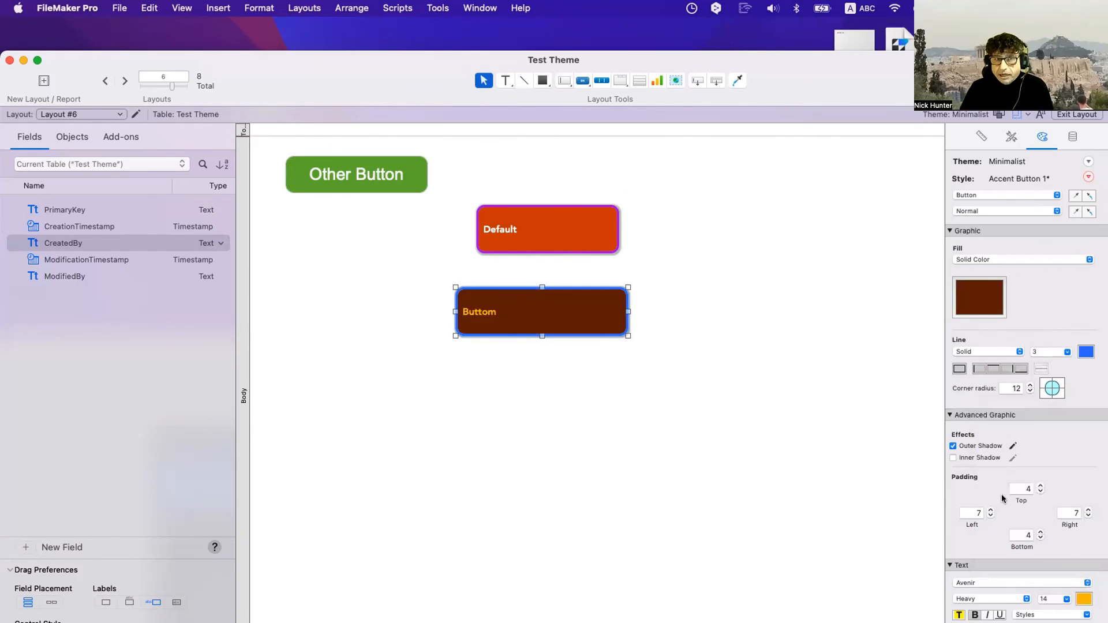
left_click(639, 384)
left_click(522, 310)
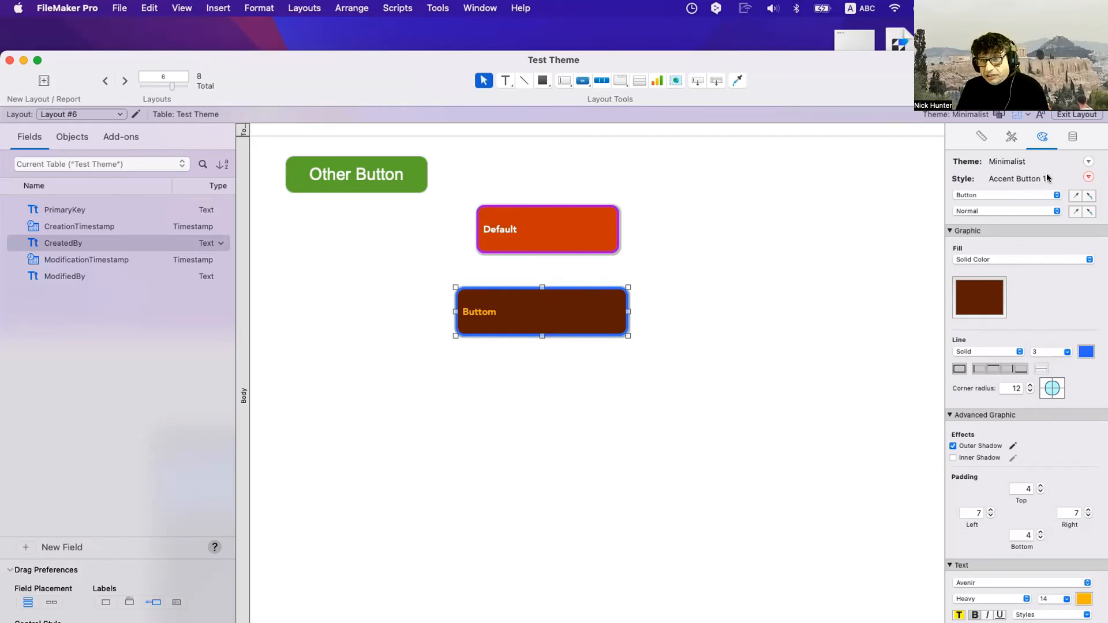
Save the Buttom button's formatting to the Accent Button 1 style and to the Minimalist theme
left_click(1088, 177)
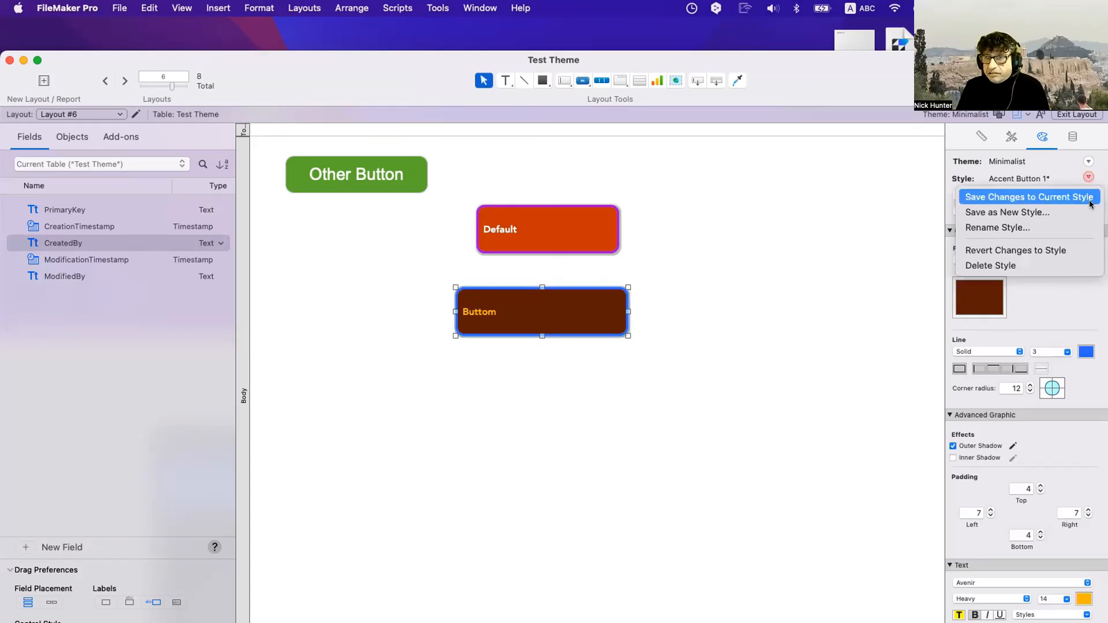
left_click(1028, 197)
left_click(1089, 161)
left_click(1037, 178)
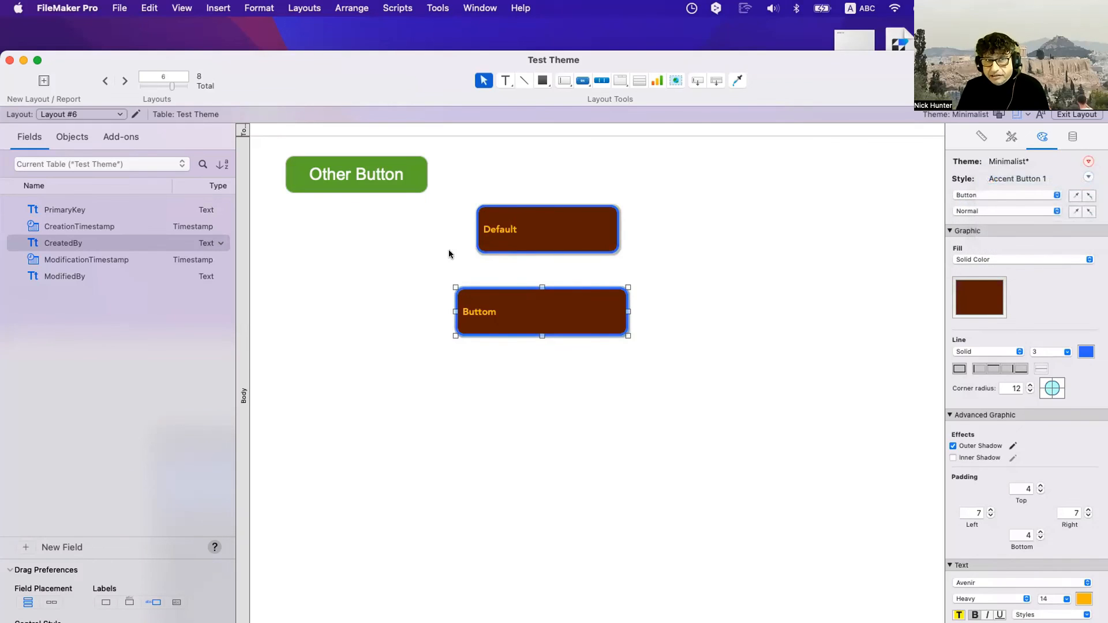
left_click(451, 255)
Open Layout #5 and Layout #7 to check the saved button style on other layouts
left_click(75, 113)
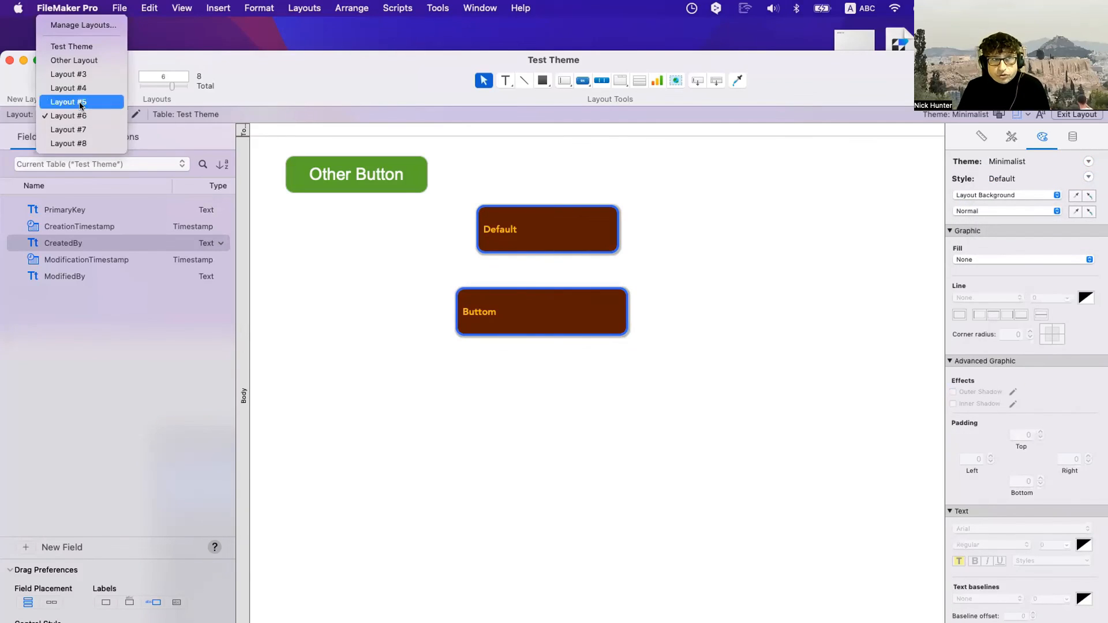
left_click(517, 285)
left_click(84, 113)
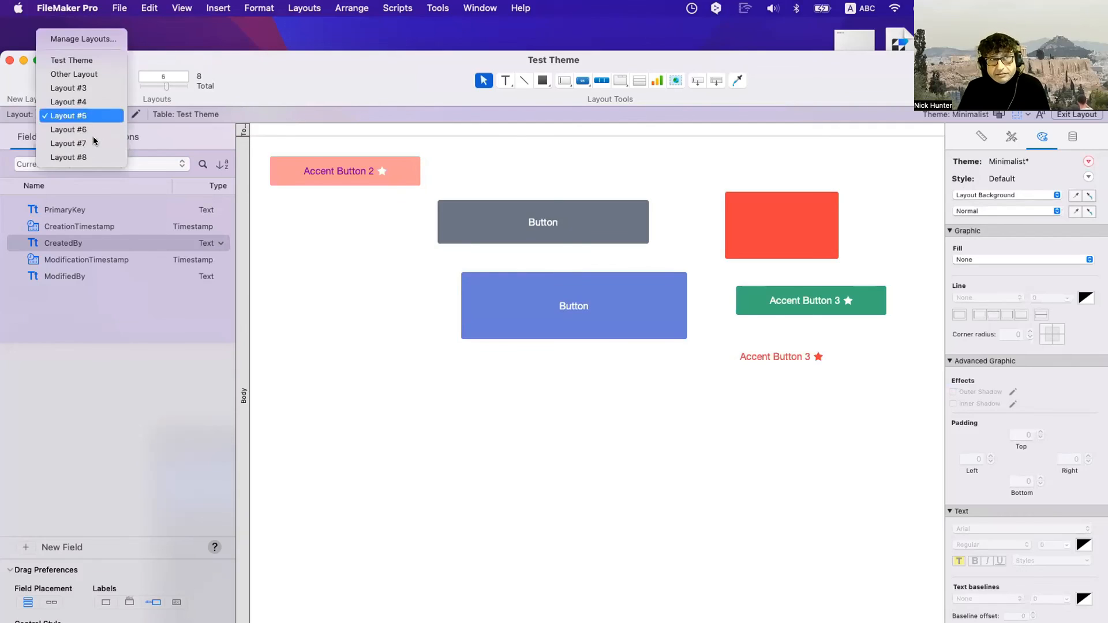
left_click(93, 146)
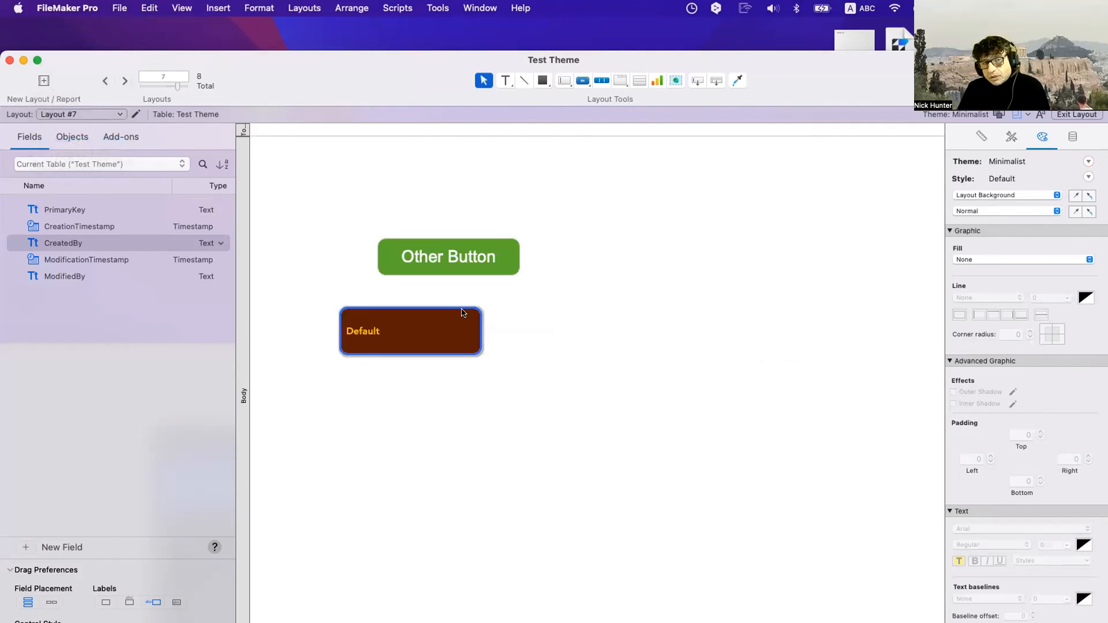
Inspect the style and formatting settings of the Default button on Layout #7
left_click(462, 312)
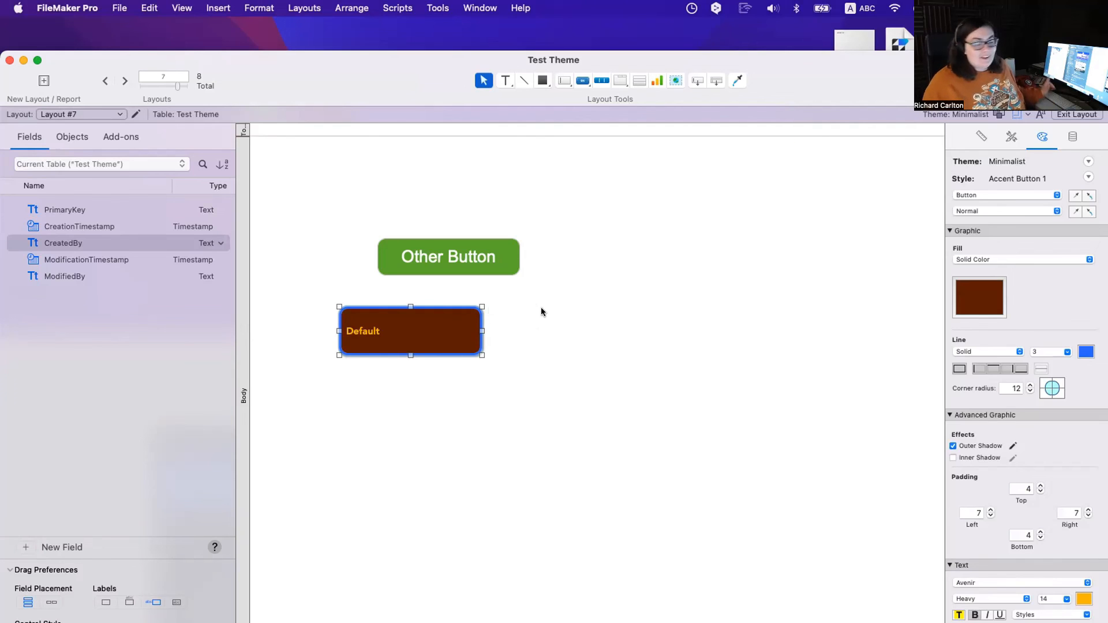
left_click(644, 330)
Bring the Discord_theme window fully into view and close it
left_click_drag(285, 81, 284, 54)
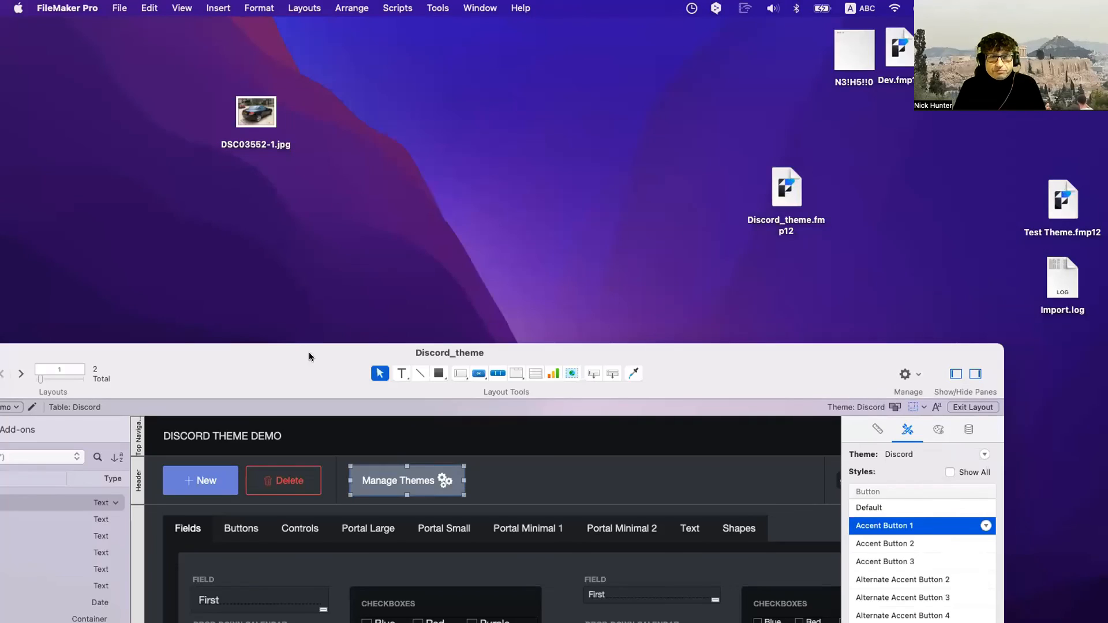
left_click_drag(276, 374, 373, 253)
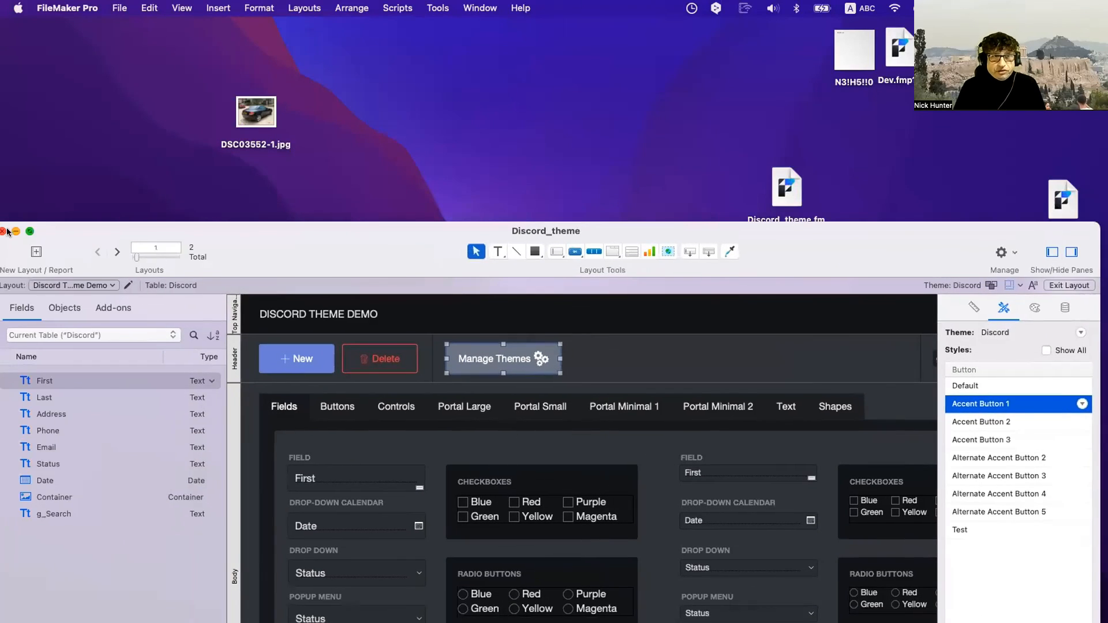
left_click(2, 231)
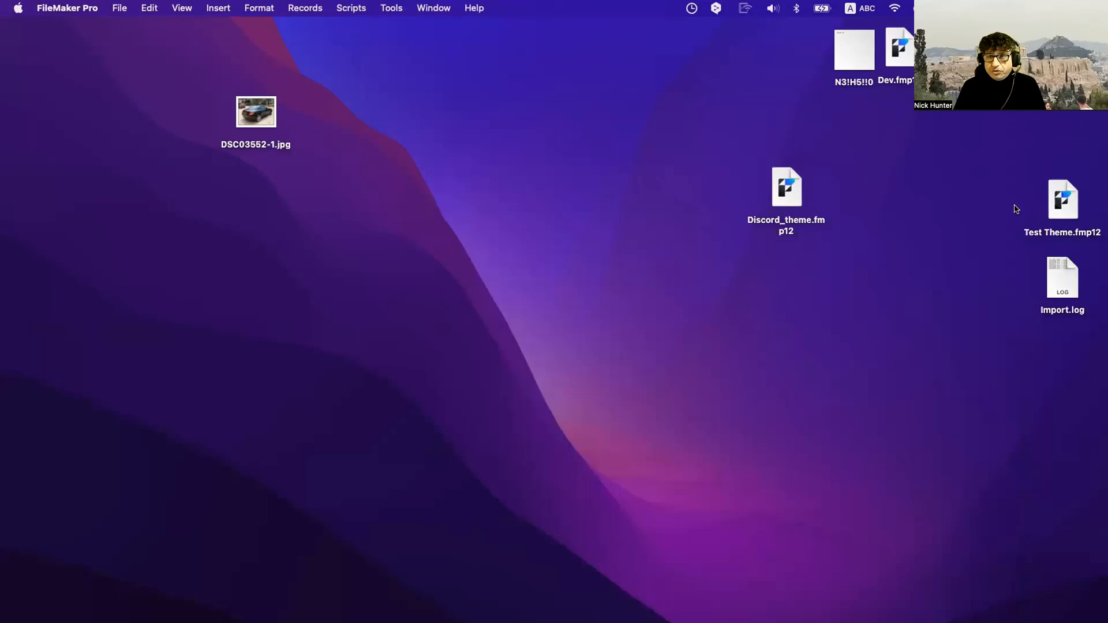
Move Test Theme.fmp12 near Discord_theme.fmp12 on the desktop and rename it Demo Theme.fmp12
left_click_drag(1042, 230, 688, 294)
left_click(678, 284)
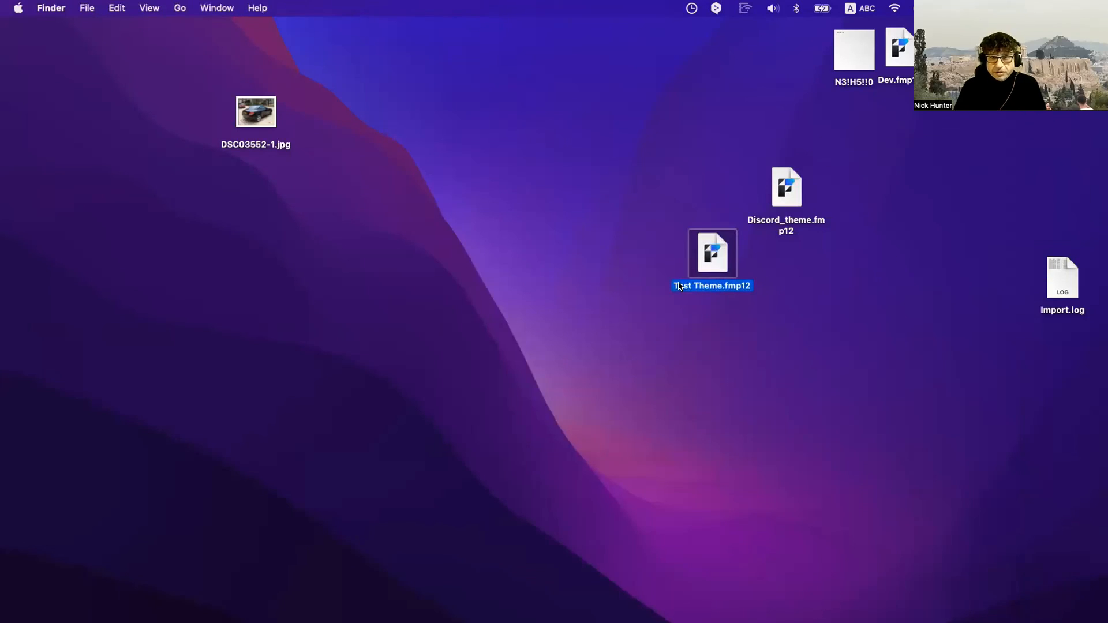
left_click(681, 285)
double_click(674, 283)
type("Demo")
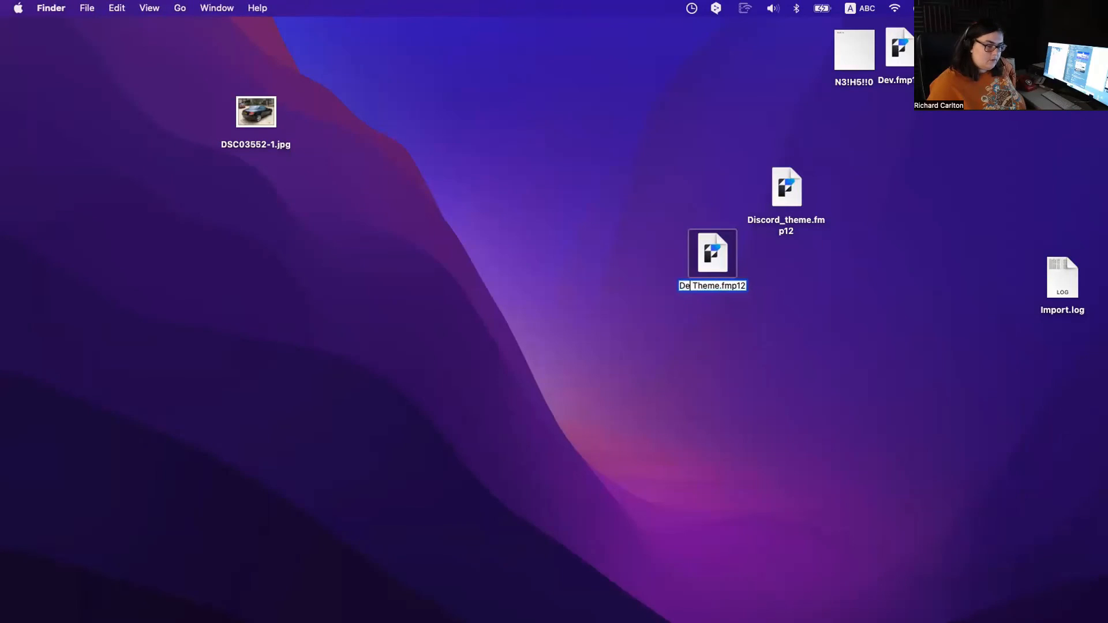
left_click(719, 328)
left_click(712, 260)
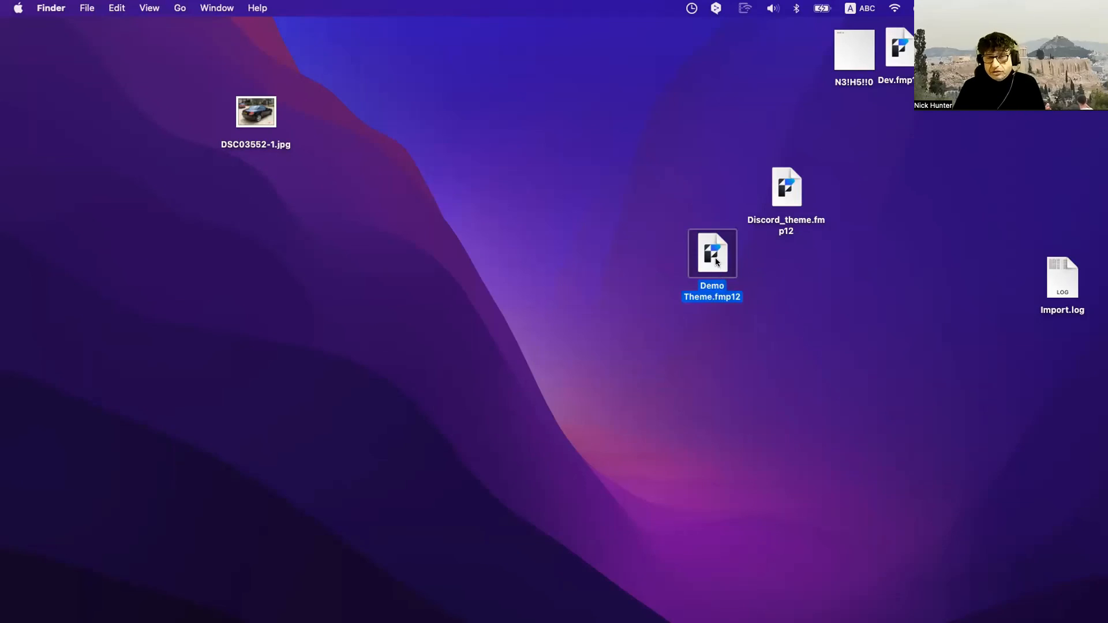
left_click_drag(713, 251, 1107, 392)
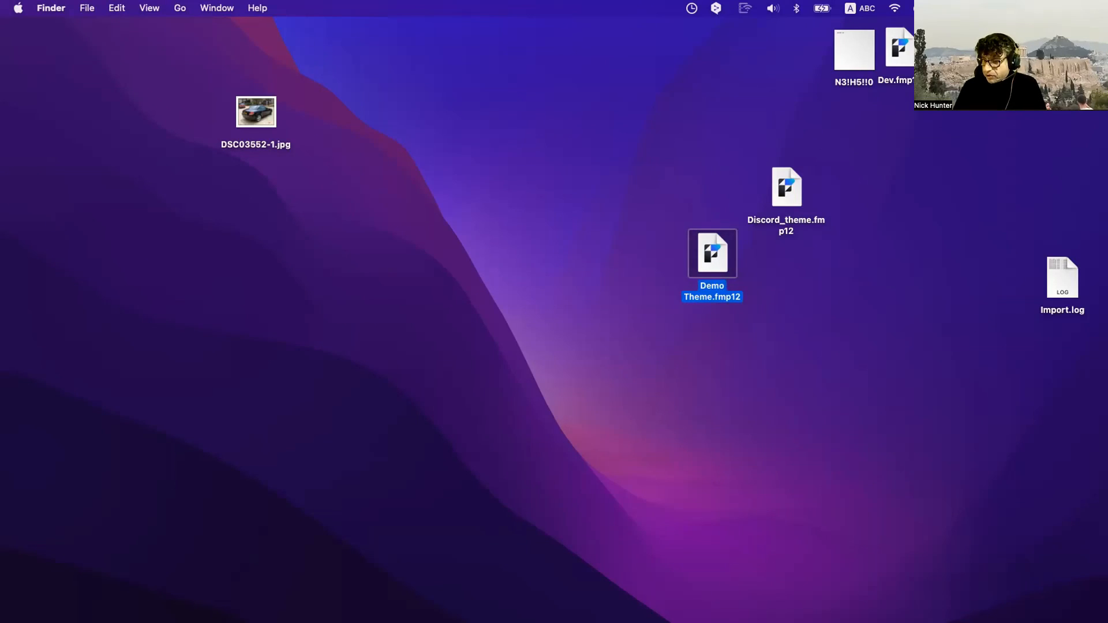